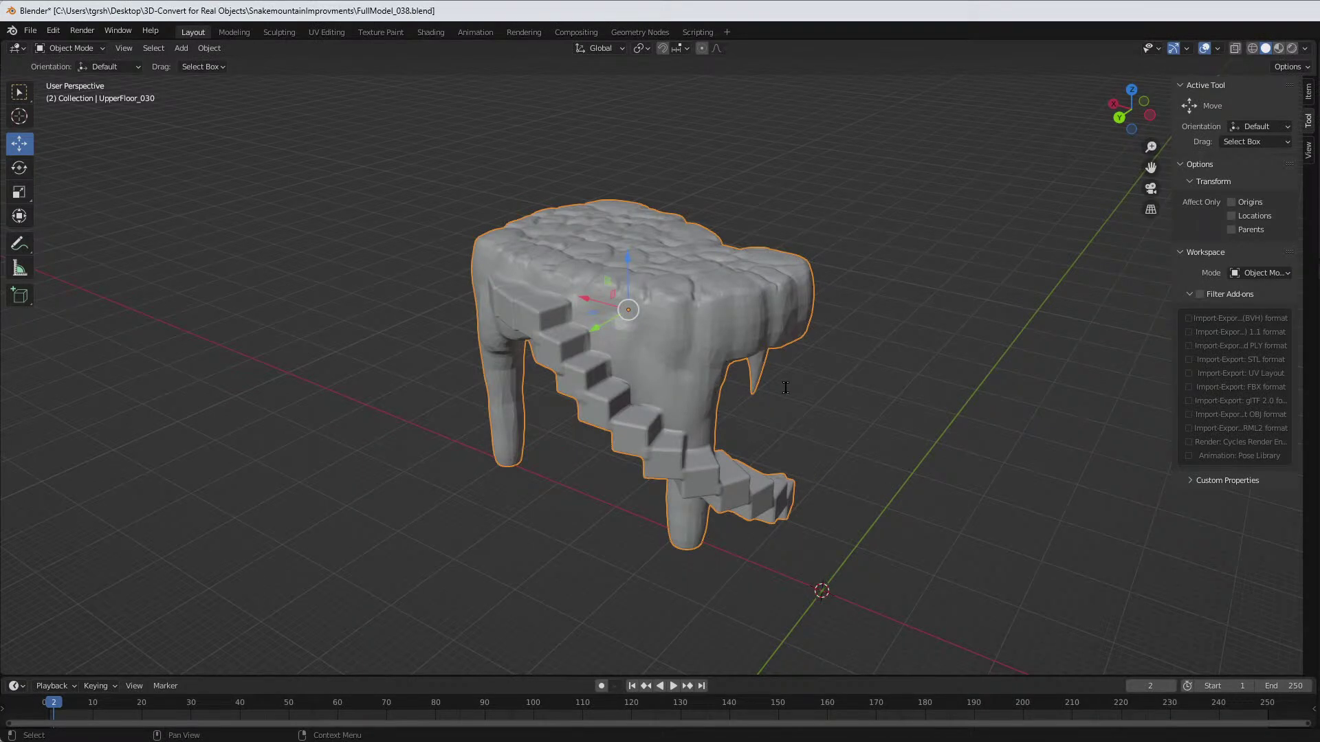
Step: Reveal all hidden parts of the model around the upper floor, then isolate the upper floor piece again
middle_click_drag(737, 402, 584, 411)
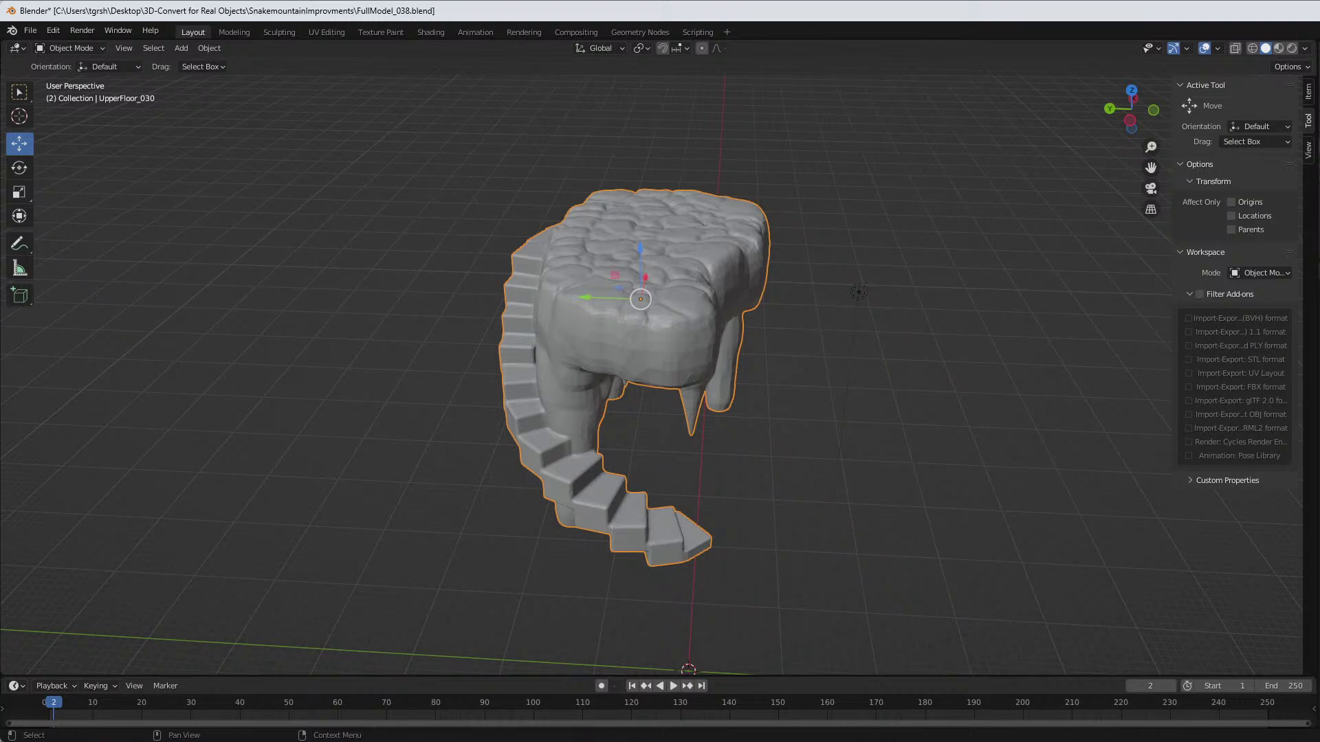
key("alt+h")
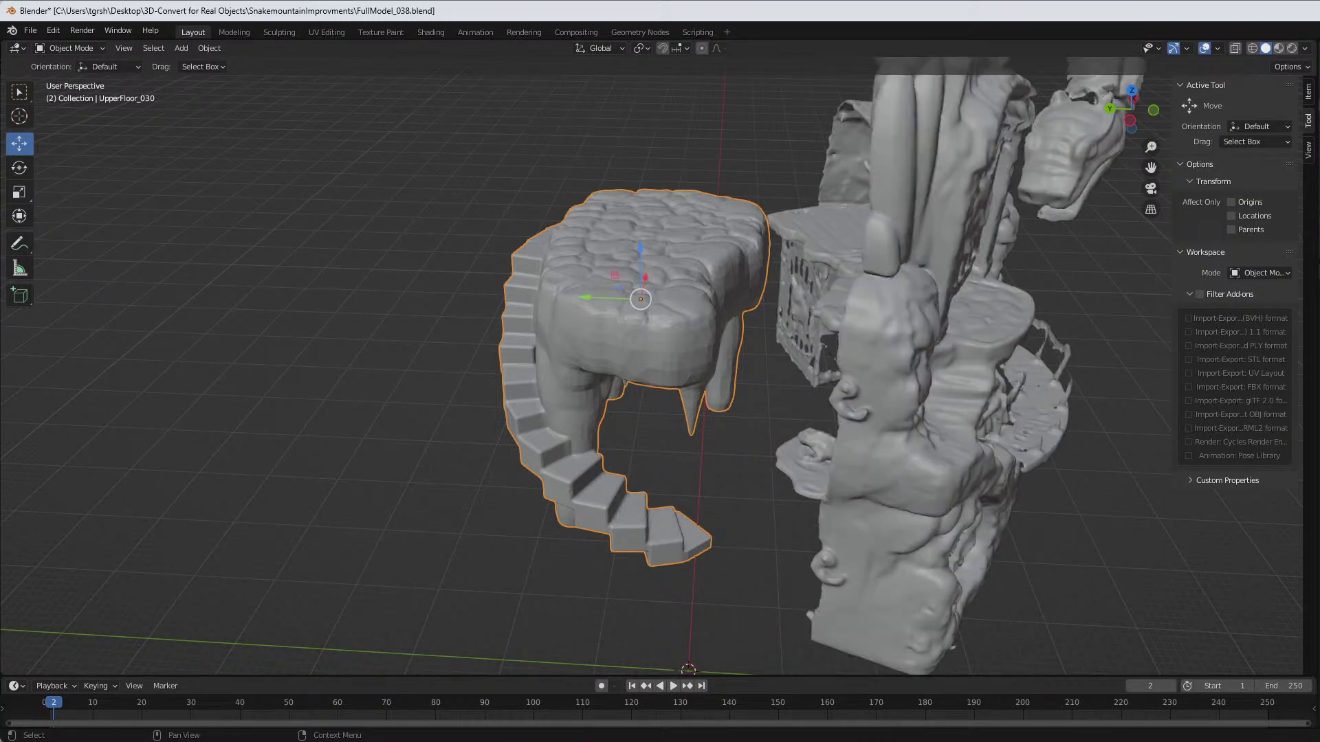
middle_click_drag(794, 359, 773, 342)
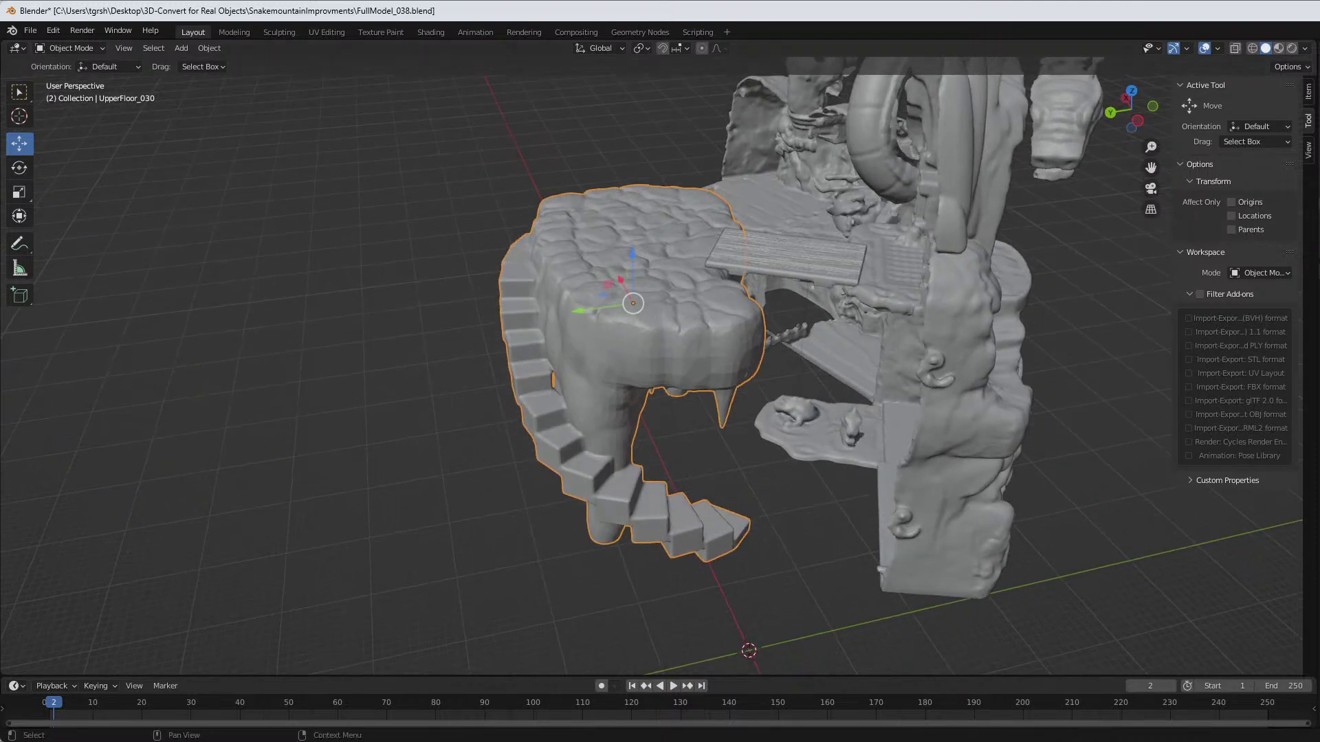
key("ctrl+z")
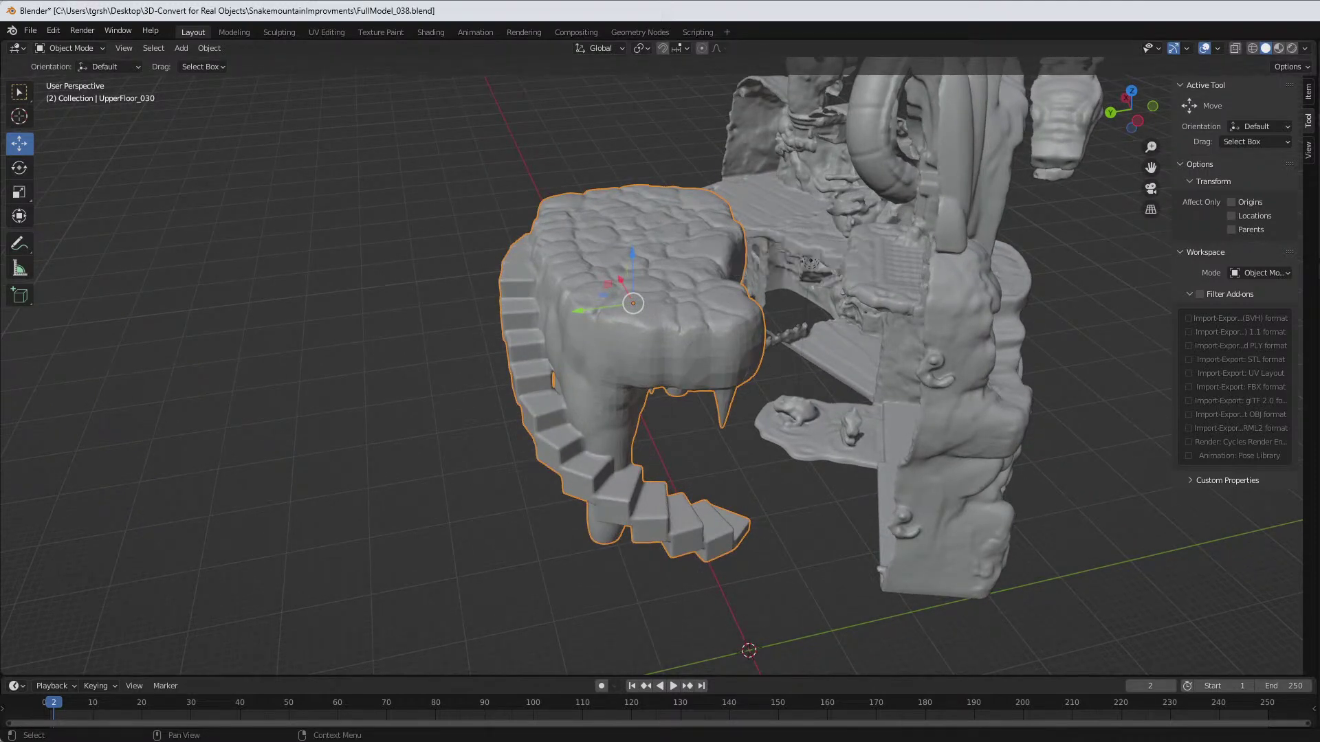
key("shift+h")
Step: Examine the isolated upper floor piece from all sides, including its staircase, supporting legs and overhanging rock
middle_click_drag(838, 296, 947, 249)
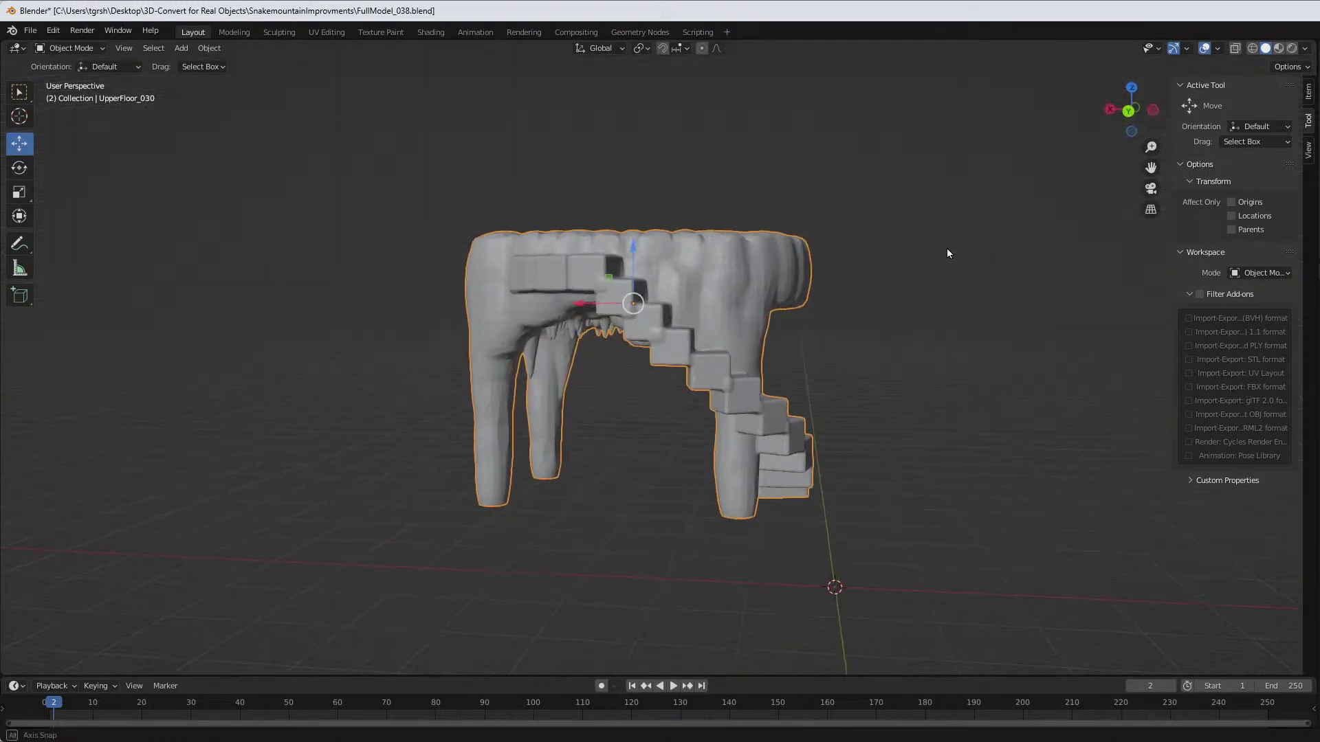
scroll(753, 274, "up", 2)
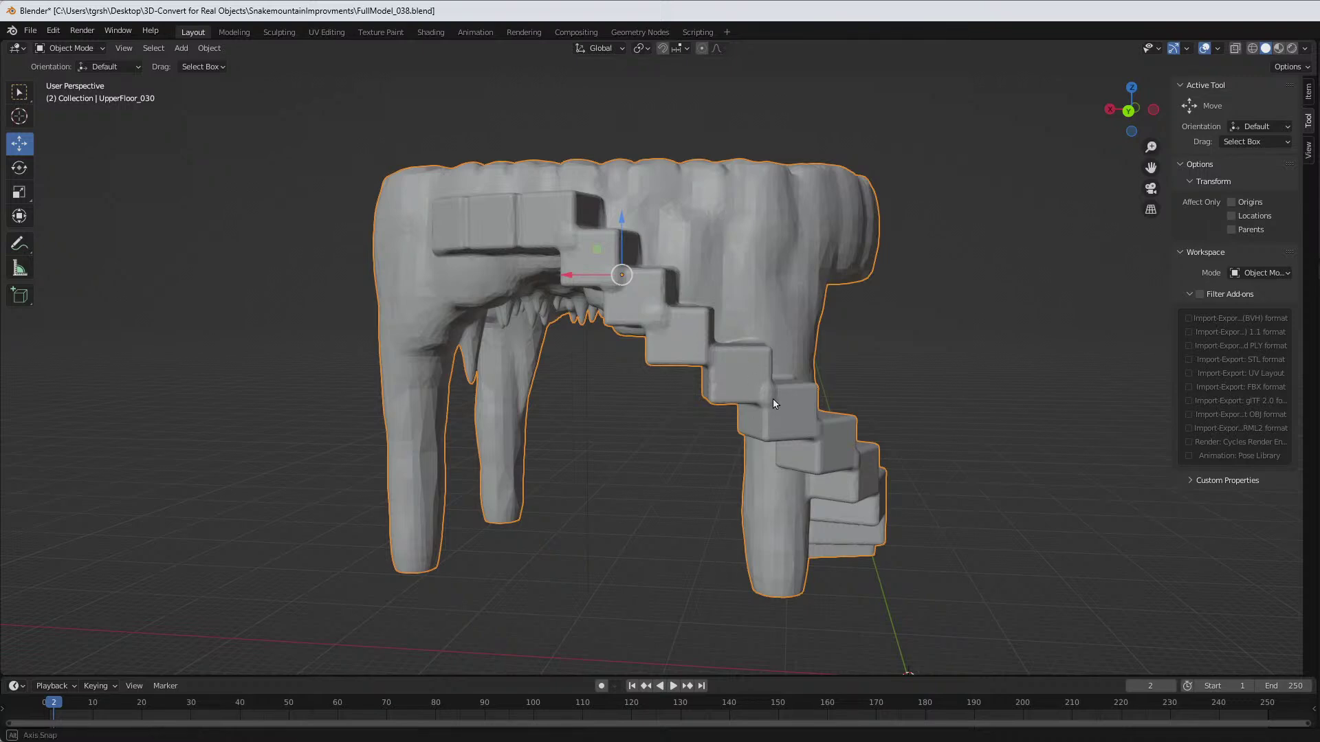
middle_click_drag(773, 404, 485, 415)
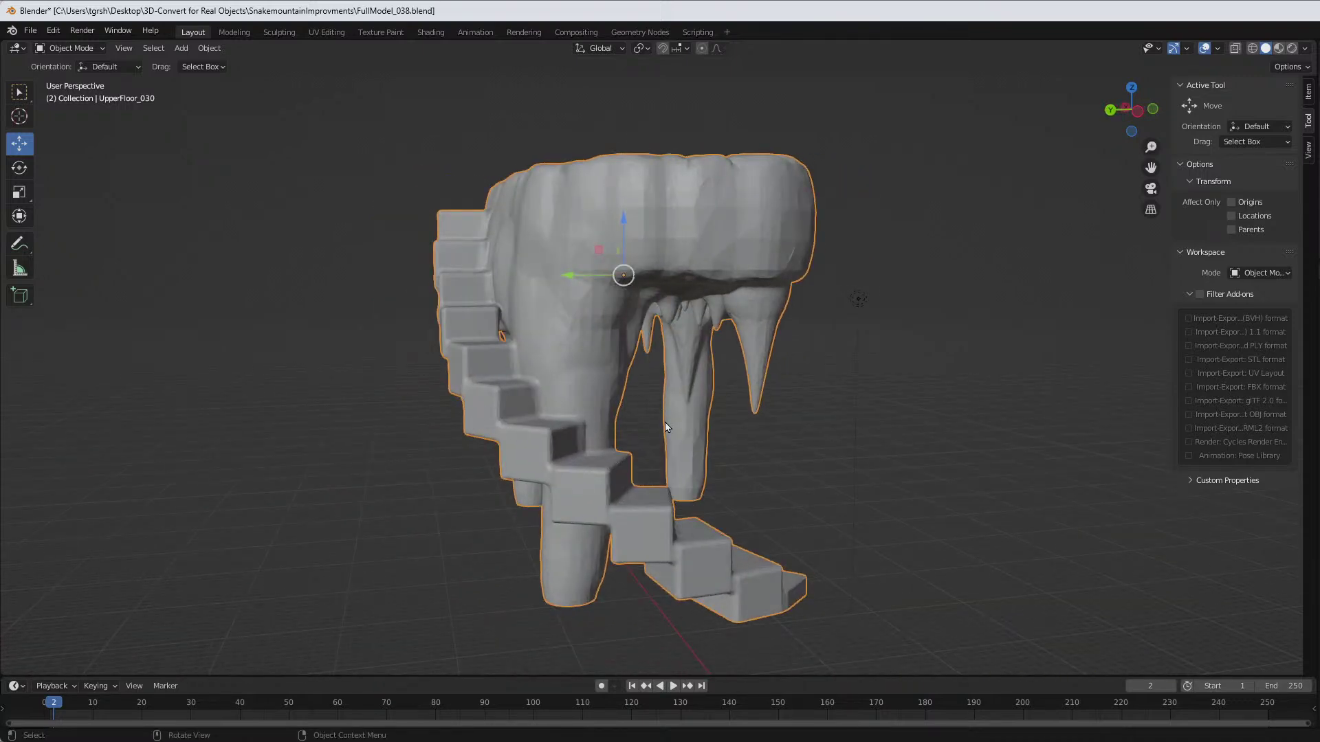
middle_click_drag(777, 436, 629, 421)
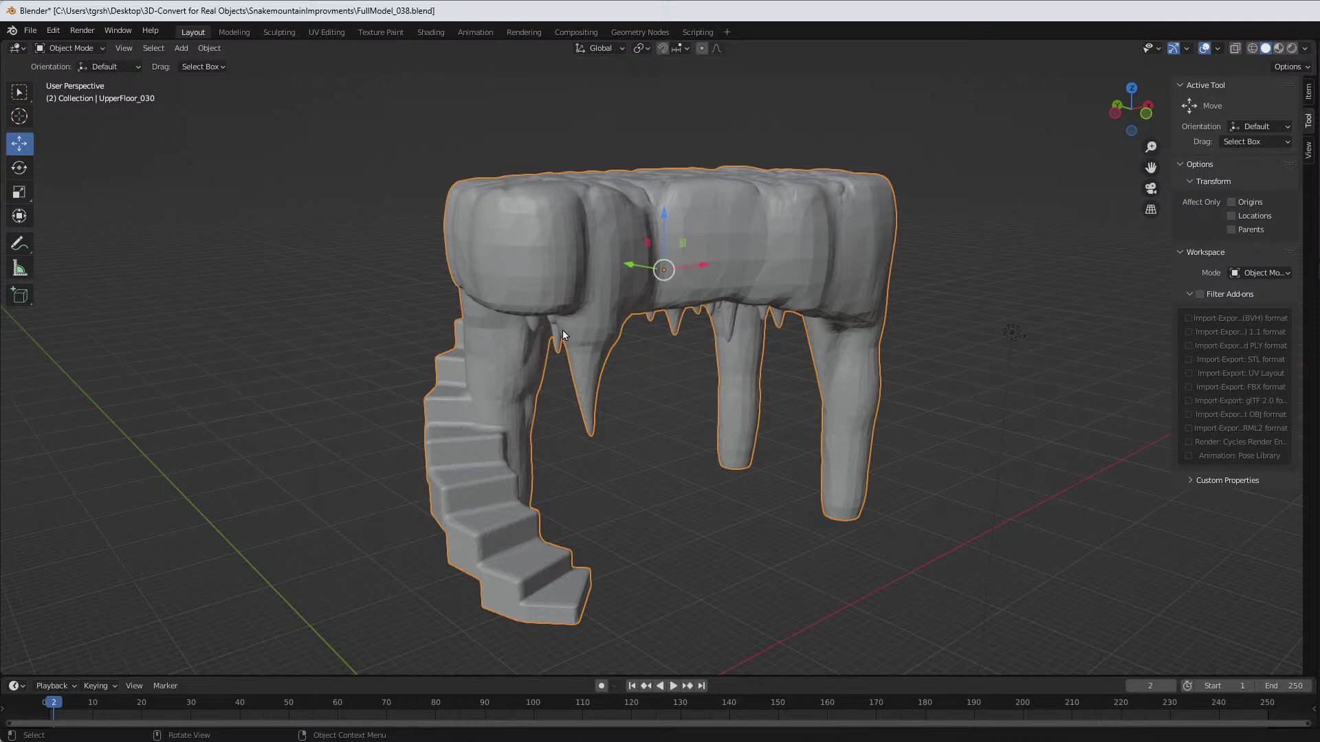
middle_click_drag(650, 387, 893, 389)
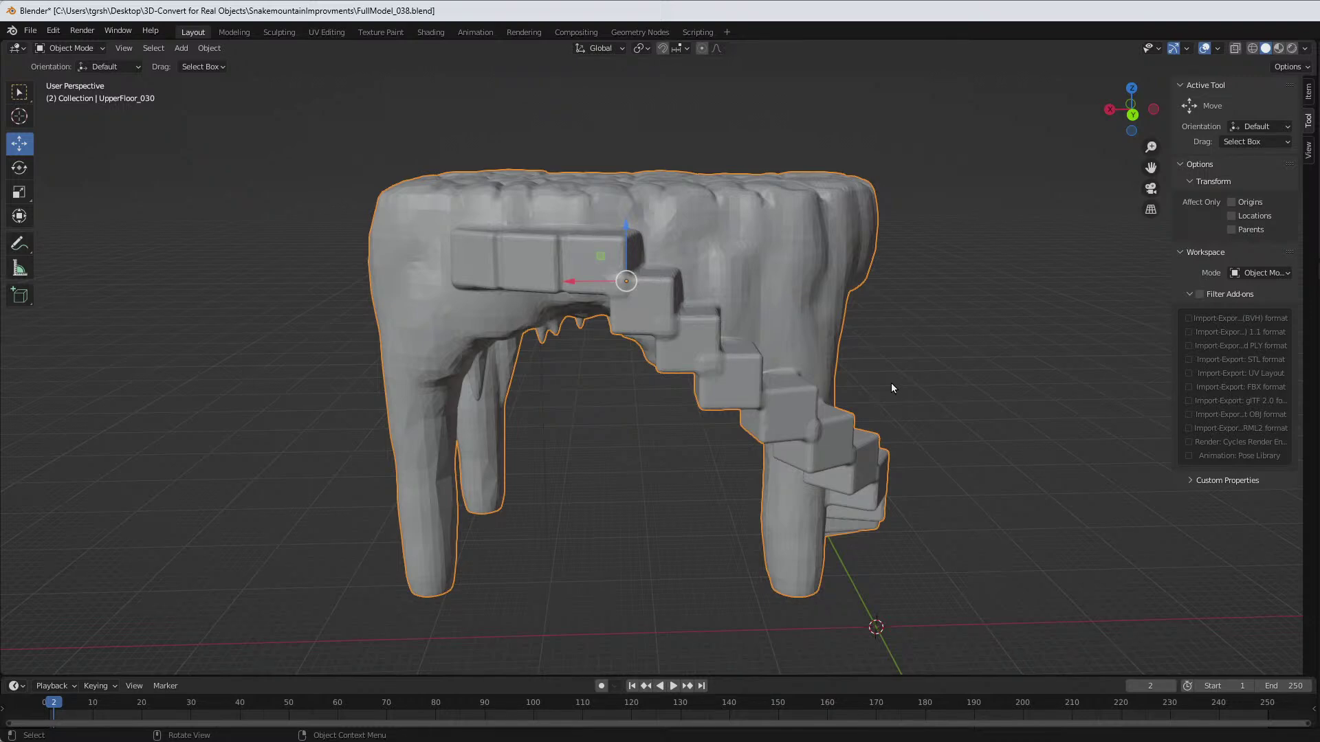
middle_click_drag(883, 387, 634, 395)
middle_click_drag(780, 365, 754, 370)
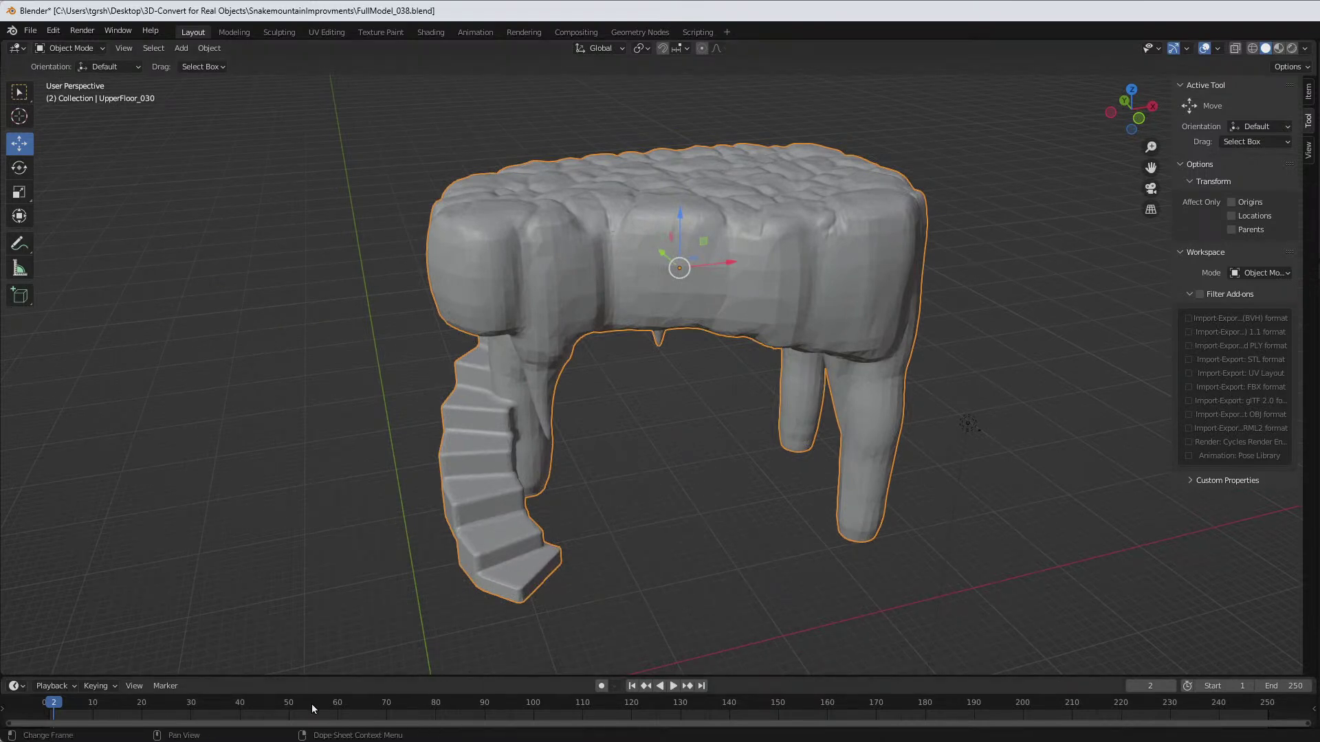
Step: Switch to Imagine's Detail Editor, show the primitives palette, and arrange it as a single row above the viewports
mouse_move(169, 739)
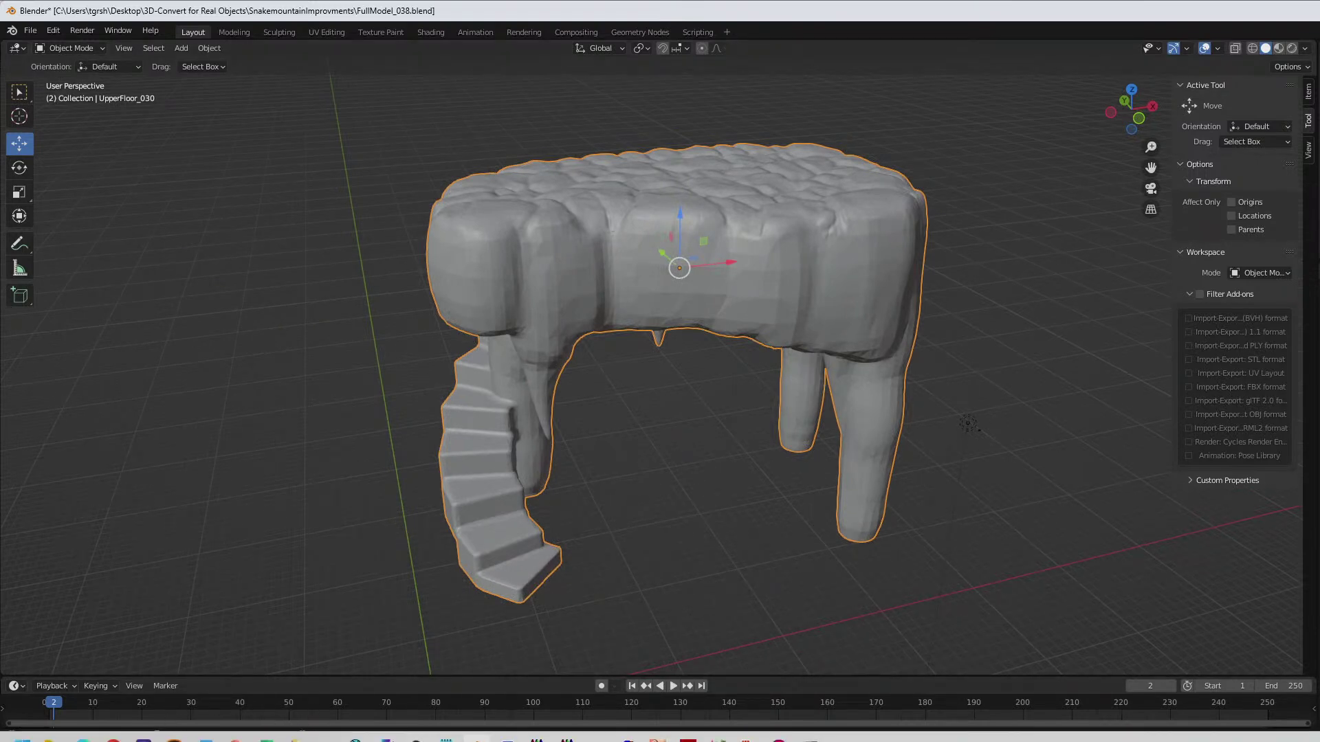
left_click(567, 726)
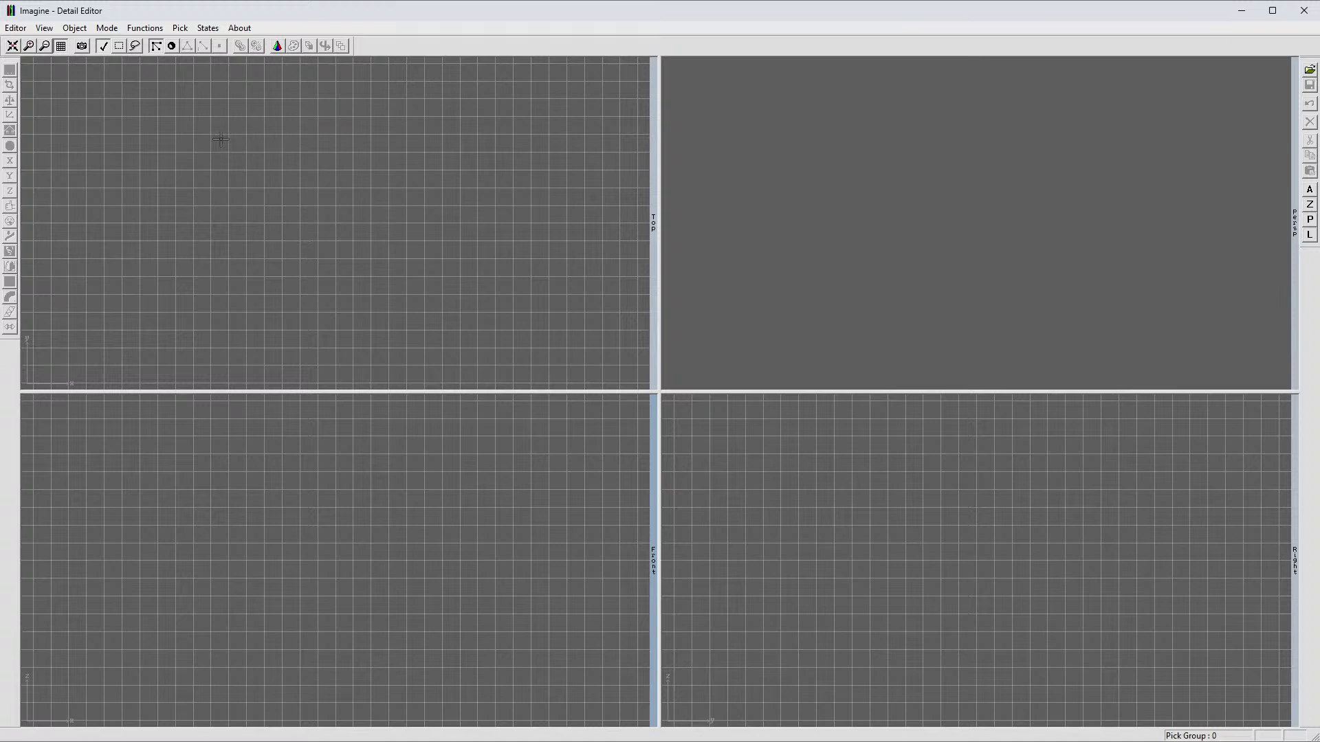
left_click(277, 52)
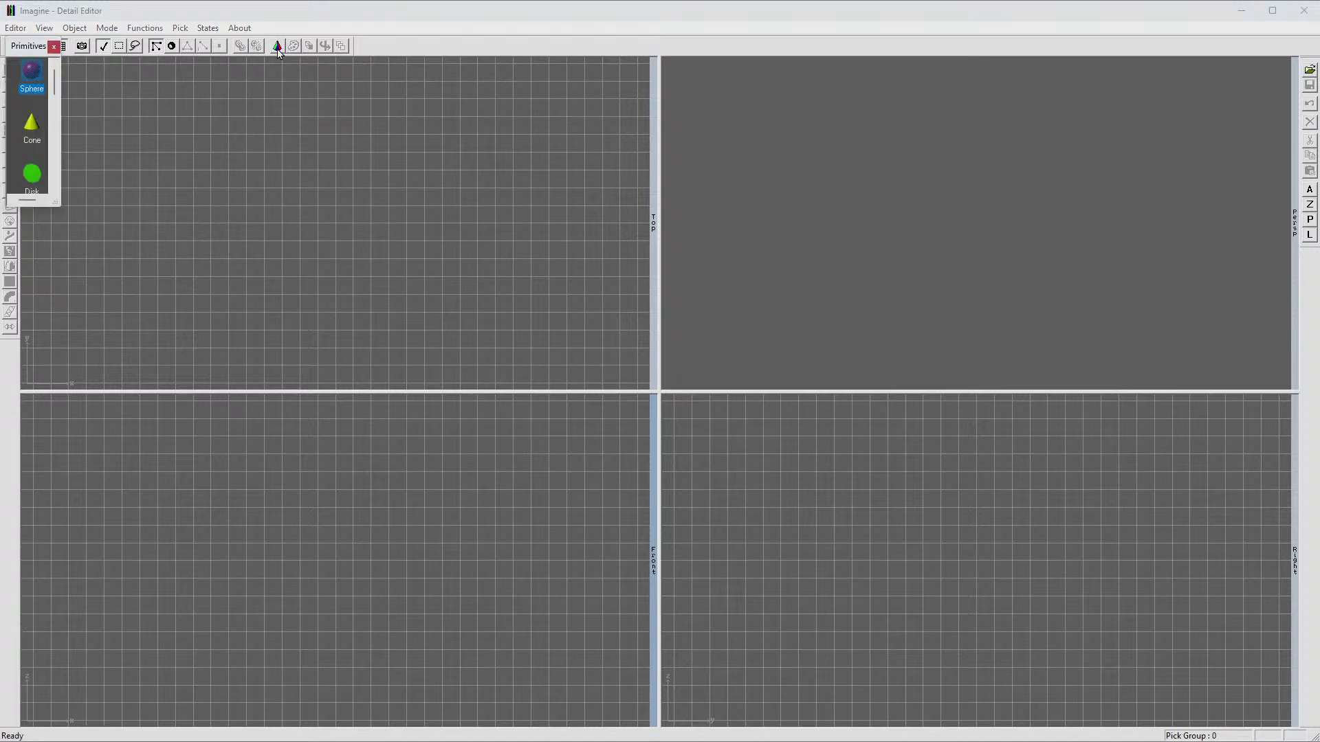
left_click_drag(58, 203, 279, 263)
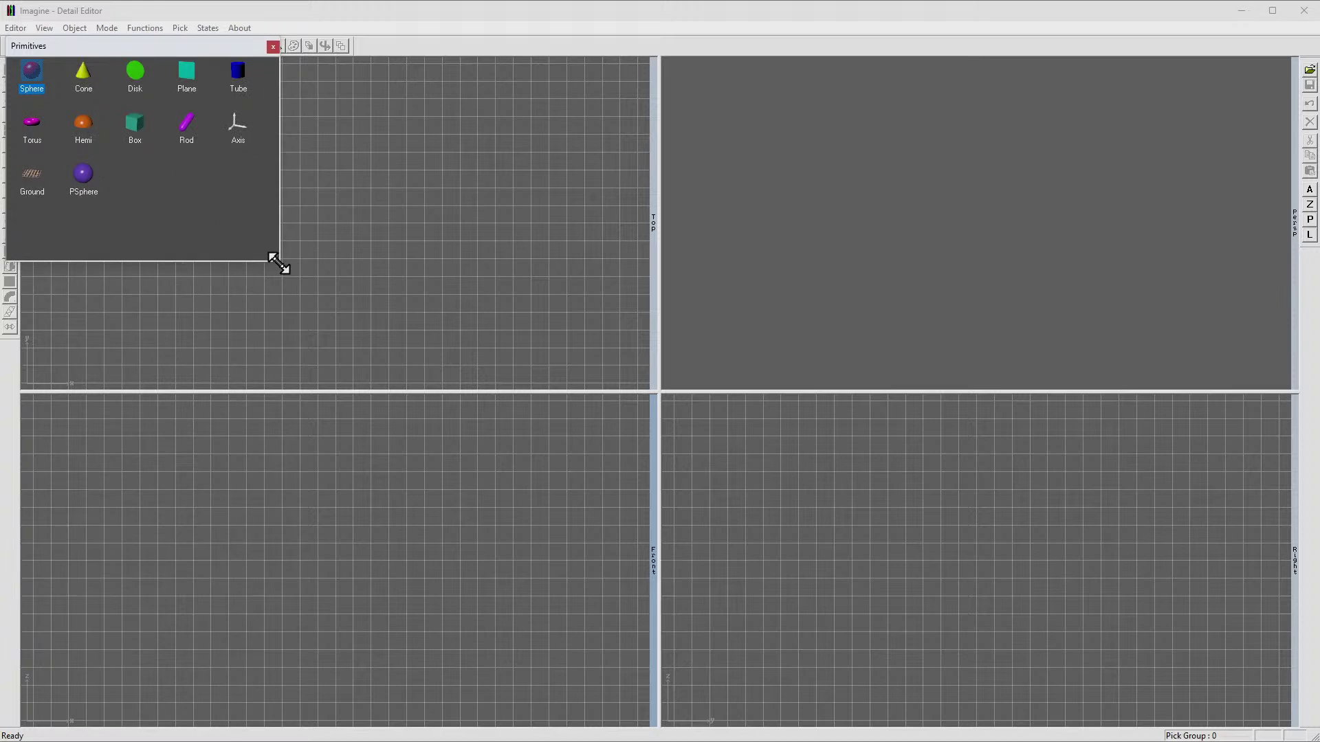
left_click(237, 75)
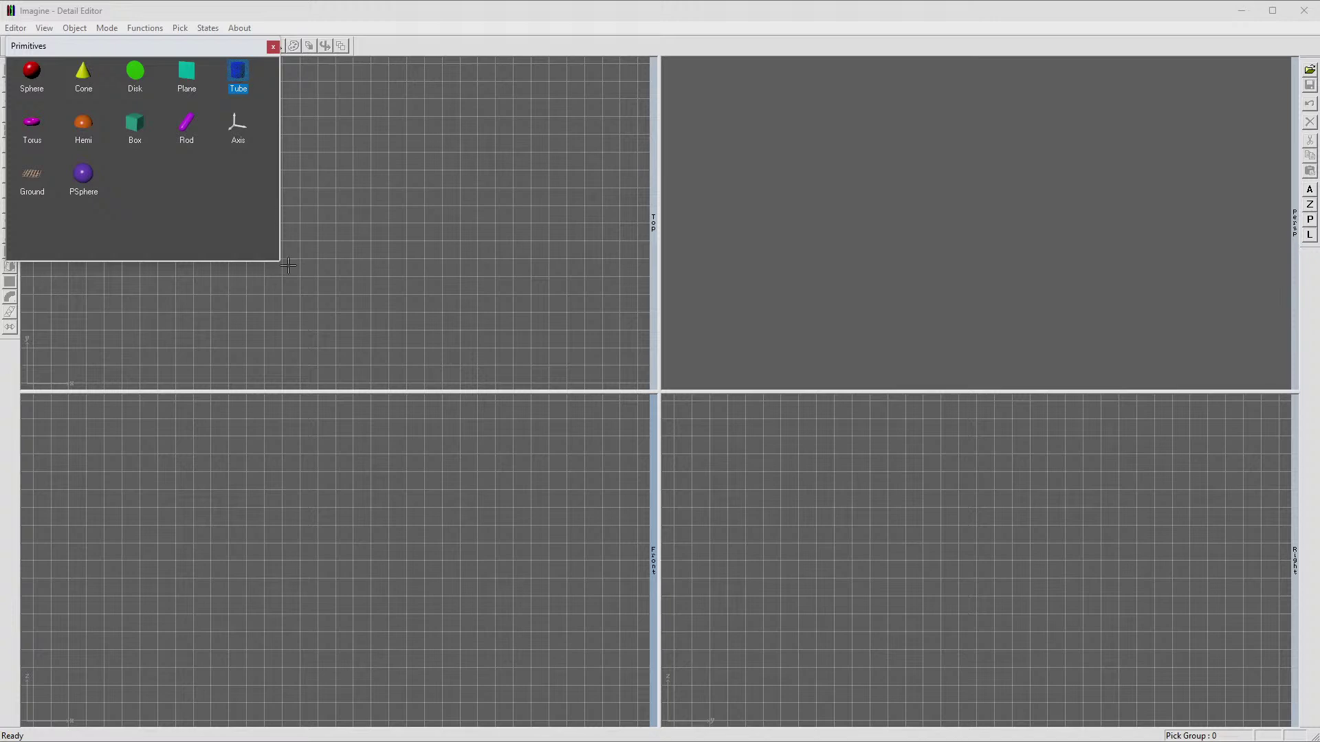
left_click_drag(277, 264, 892, 122)
left_click_drag(569, 44, 923, 18)
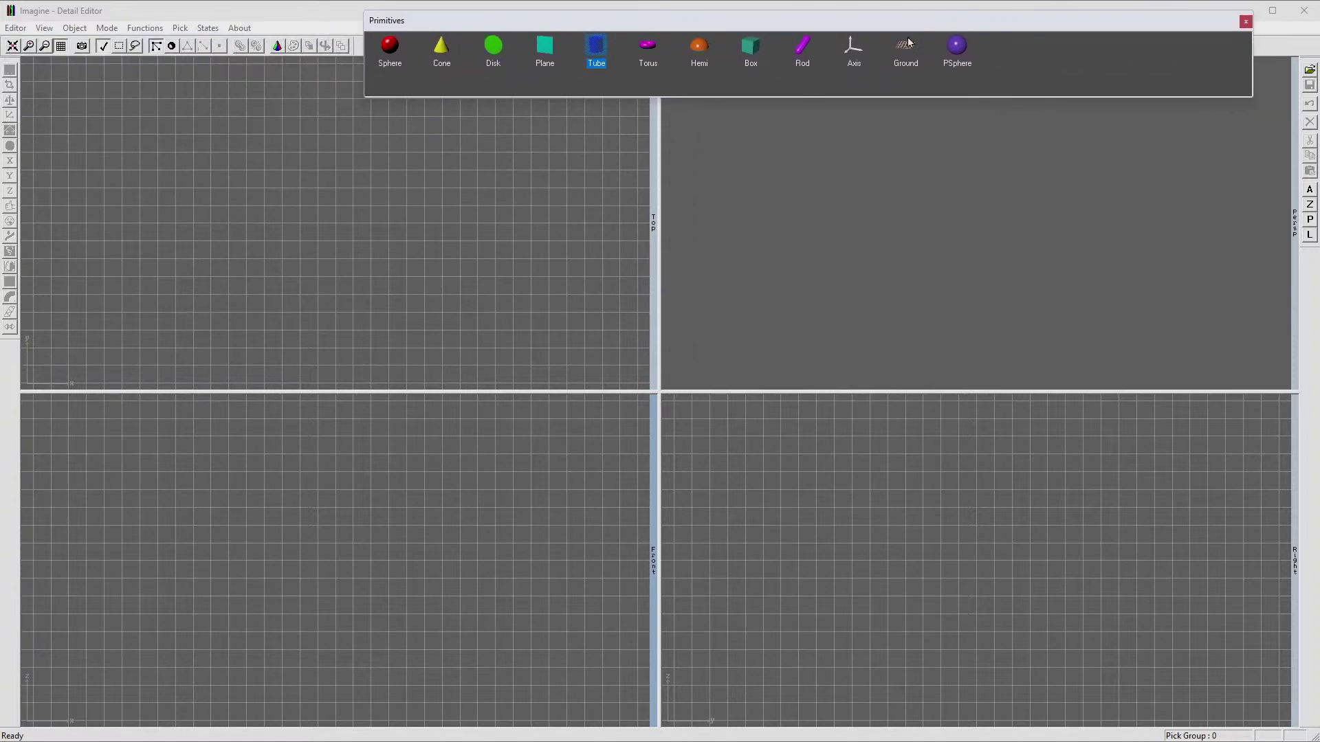
left_click_drag(799, 97, 602, 84)
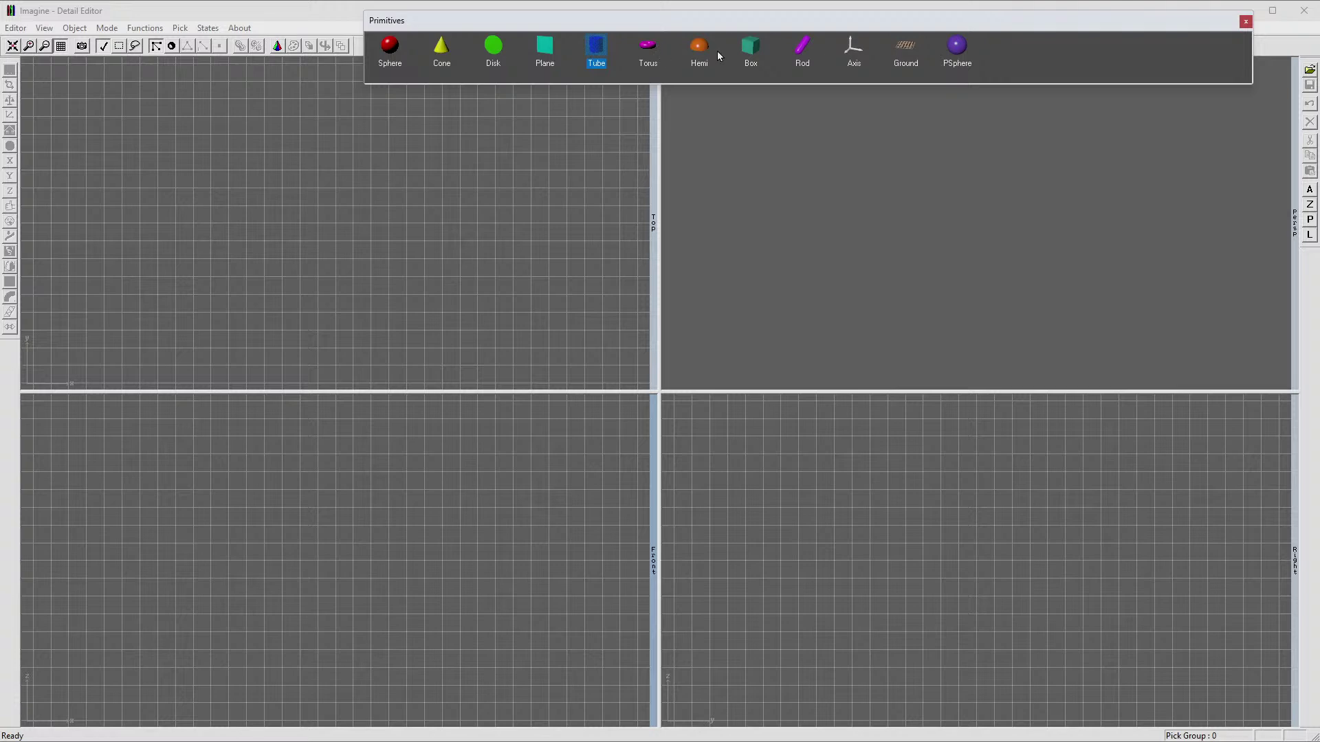
Step: Start a tube primitive and set it to 6 circle sections and 1 vertical section
left_click(597, 51)
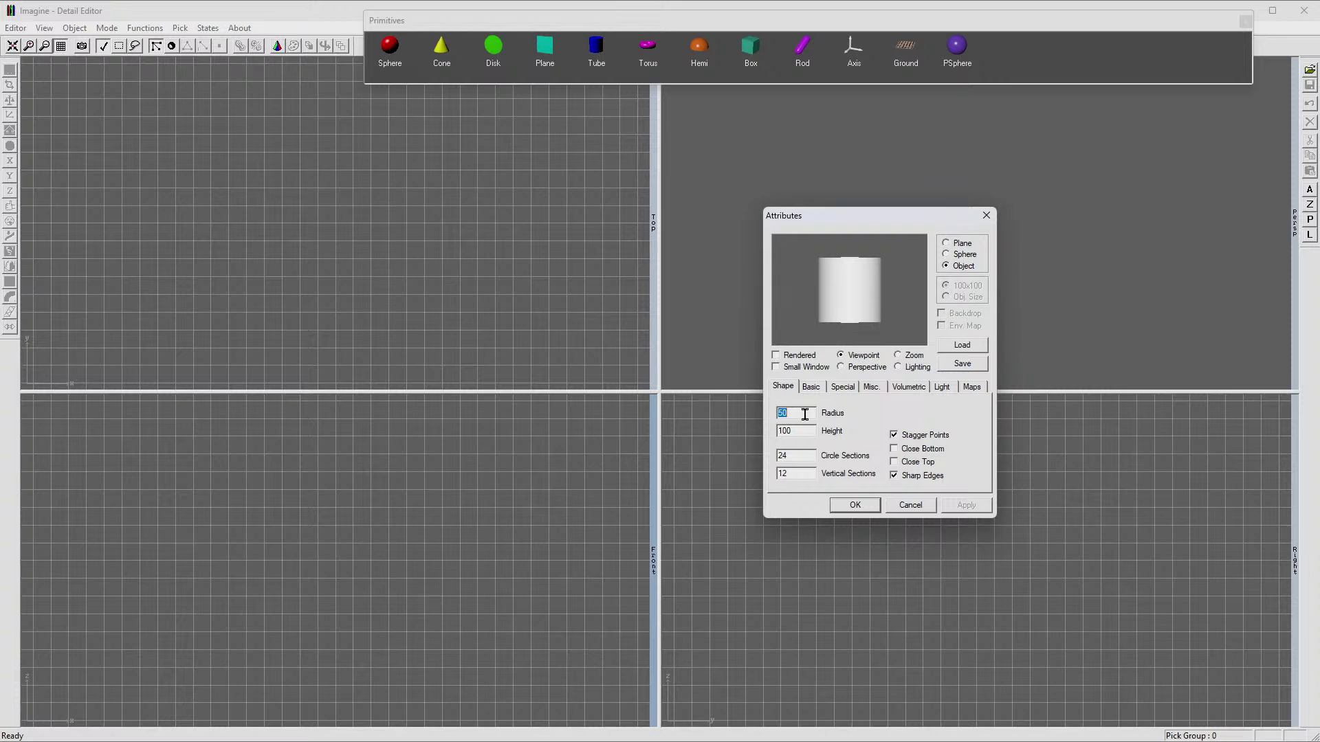
left_click_drag(797, 474, 770, 484)
type("1")
left_click_drag(791, 456, 773, 465)
type("6")
left_click(949, 506)
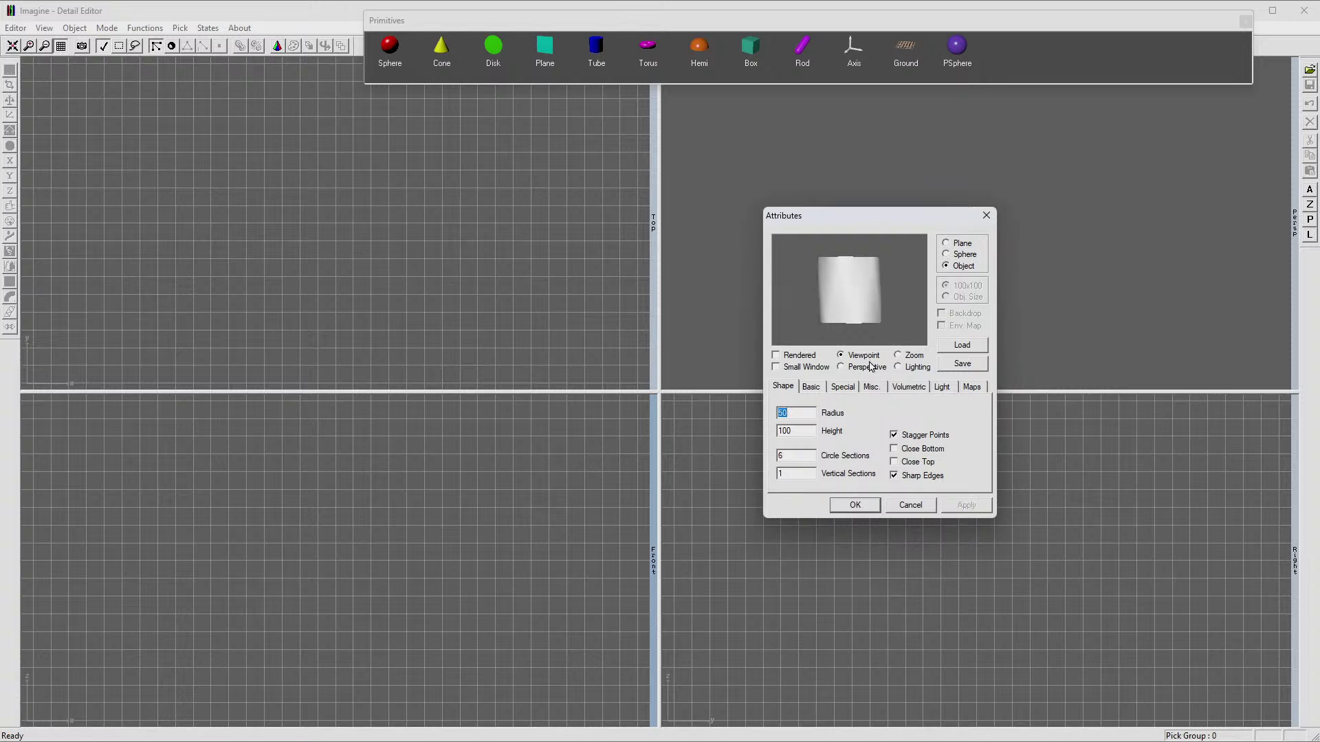
Step: Turn off point staggering and Phong shading for the tube, applying the changes and rotating its preview
left_click(894, 435)
left_click(966, 506)
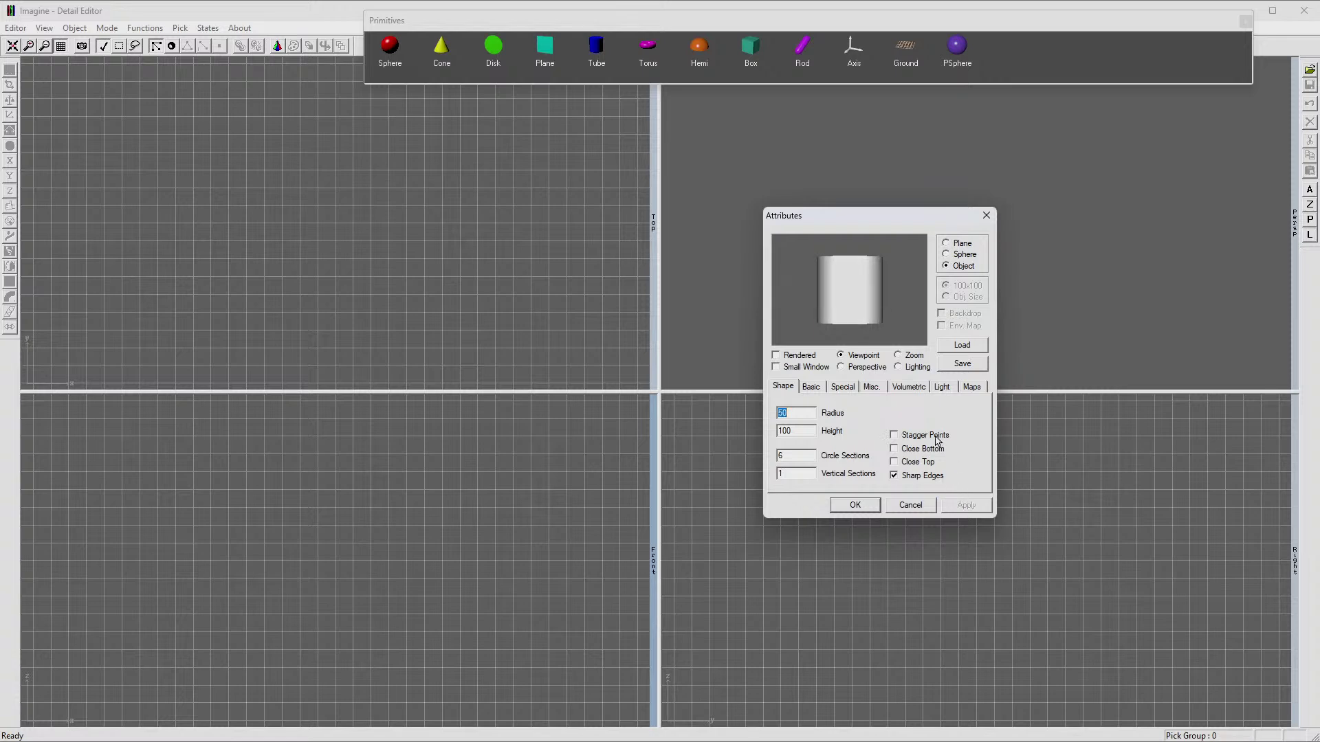
left_click(811, 387)
left_click(916, 413)
left_click(966, 506)
left_click_drag(845, 302, 837, 331)
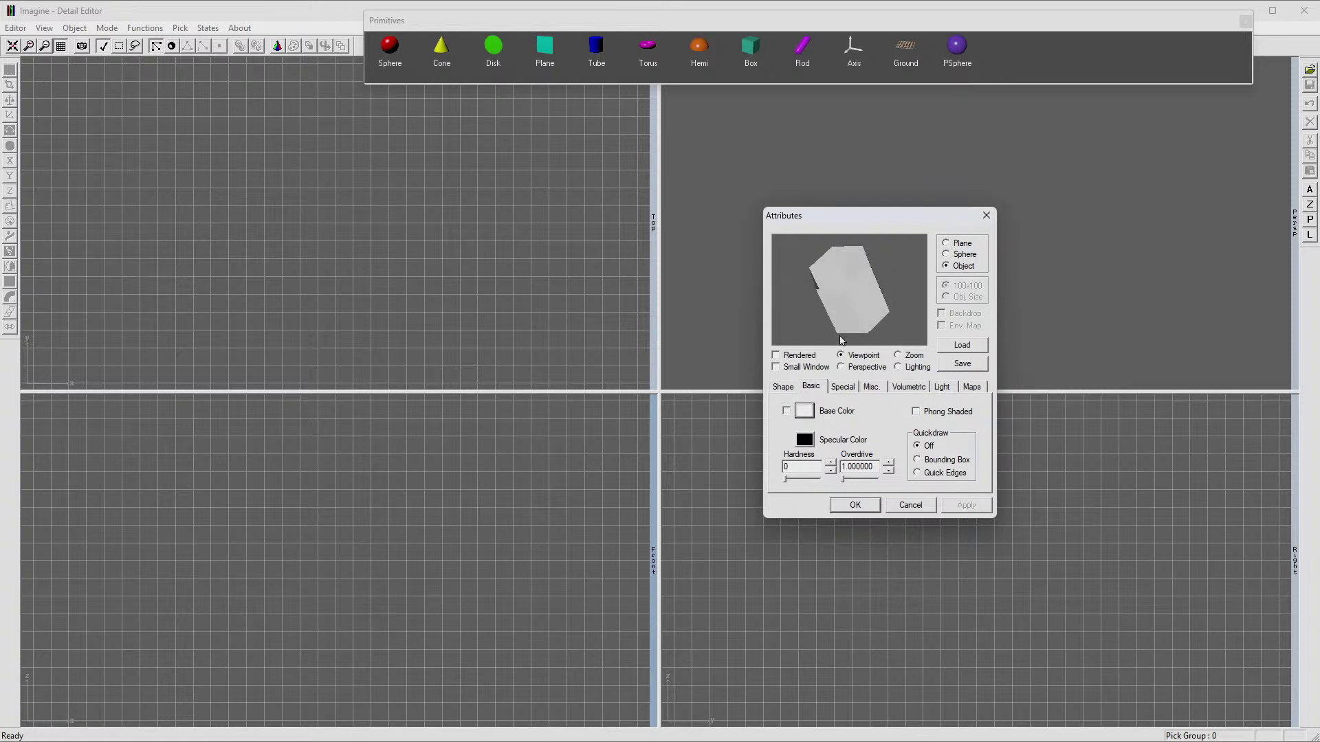
Step: Close the bottom and top of the tube and check the capped shape in the preview
left_click(784, 386)
left_click(895, 450)
left_click(894, 462)
left_click(966, 505)
left_click_drag(868, 283, 860, 315)
Step: Try staggered points on the capped tube, inspect the preview, and turn staggering off again
left_click(899, 435)
left_click(973, 506)
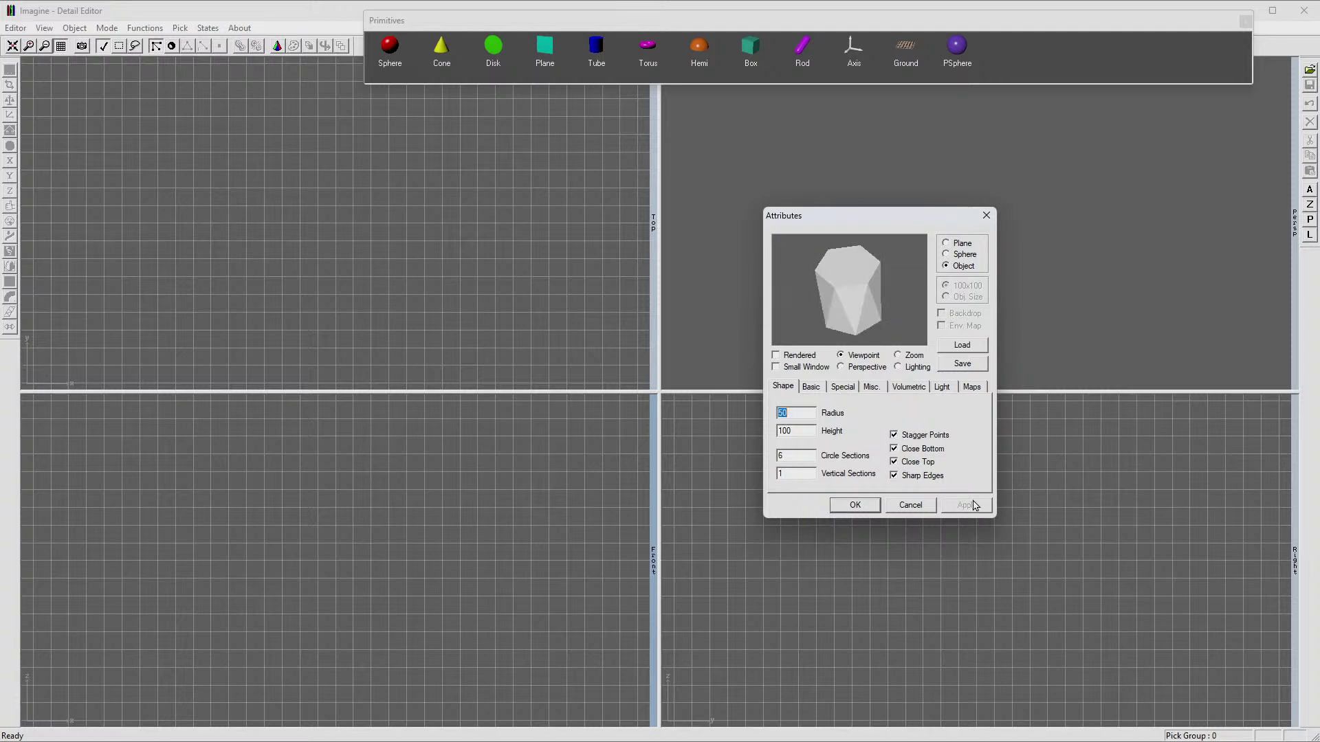
mouse_move(862, 329)
left_mouse_down()
mouse_move(820, 322)
mouse_move(866, 309)
left_mouse_up()
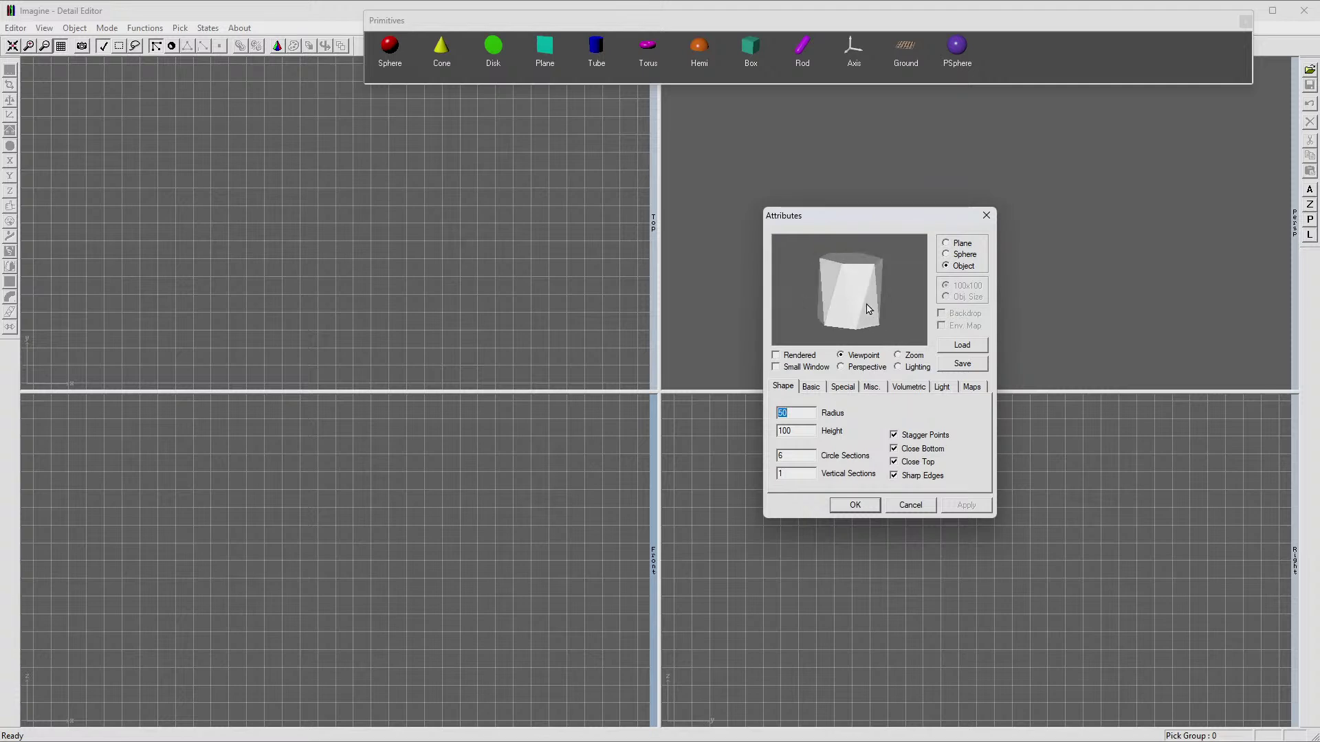
left_click(894, 436)
left_click(963, 505)
left_click_drag(866, 323, 842, 339)
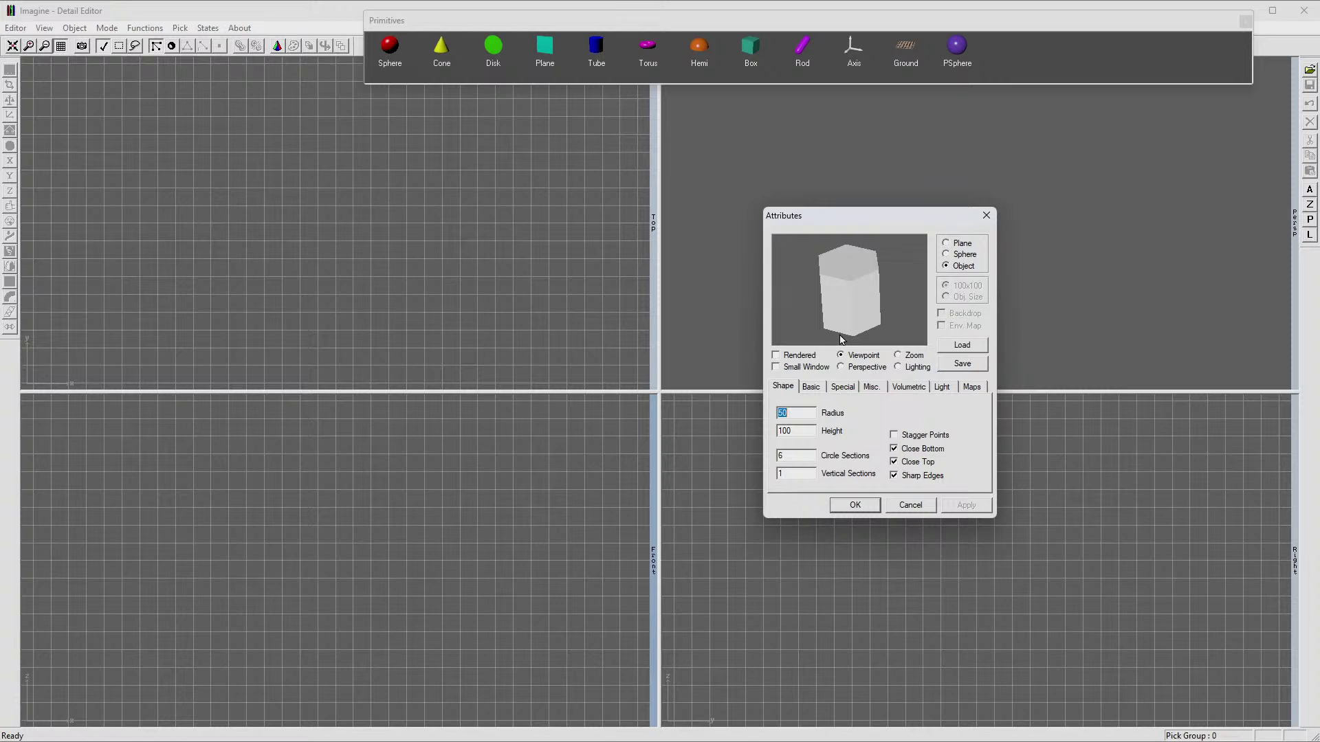
Step: Check the hexagonal tube's preview from several angles, create the tube, and rotate it in the perspective view
mouse_move(840, 324)
left_mouse_down()
mouse_move(864, 315)
mouse_move(815, 323)
mouse_move(804, 303)
mouse_move(828, 319)
left_mouse_up()
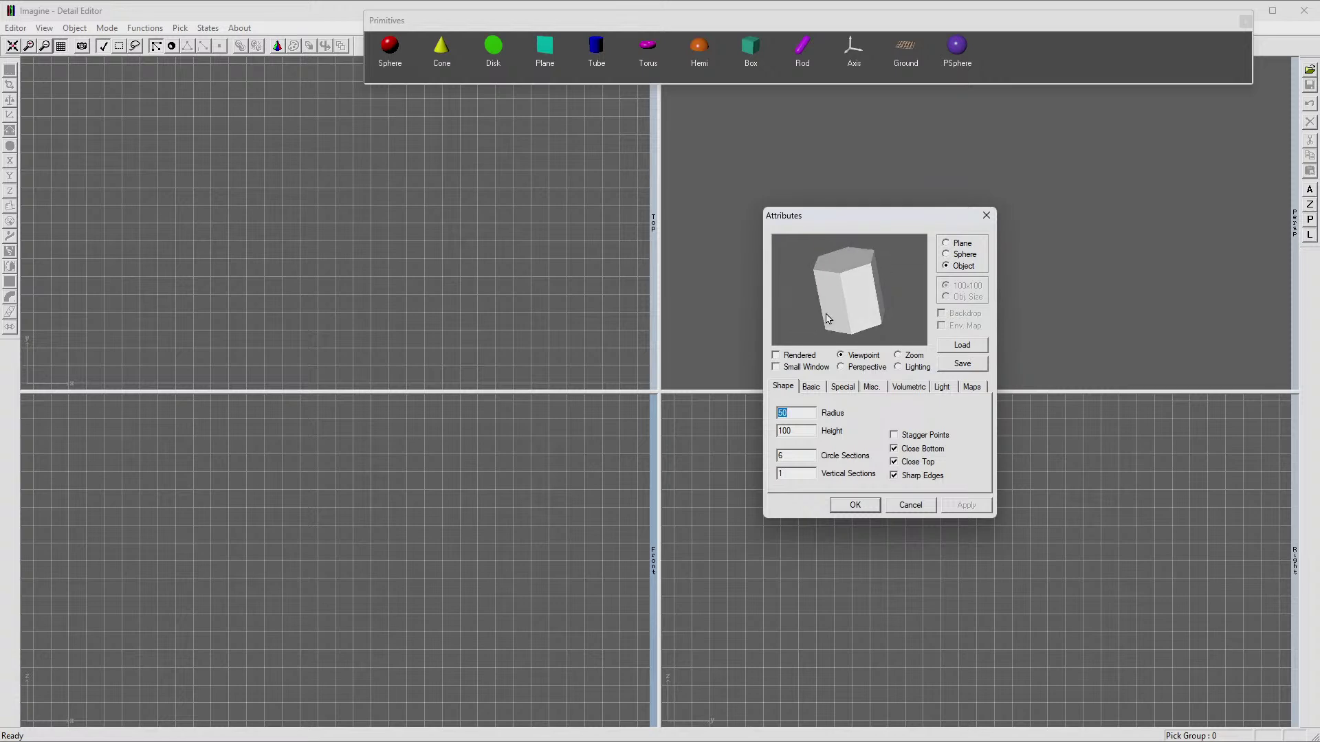
left_click_drag(828, 318, 845, 316)
left_click_drag(838, 314, 837, 299)
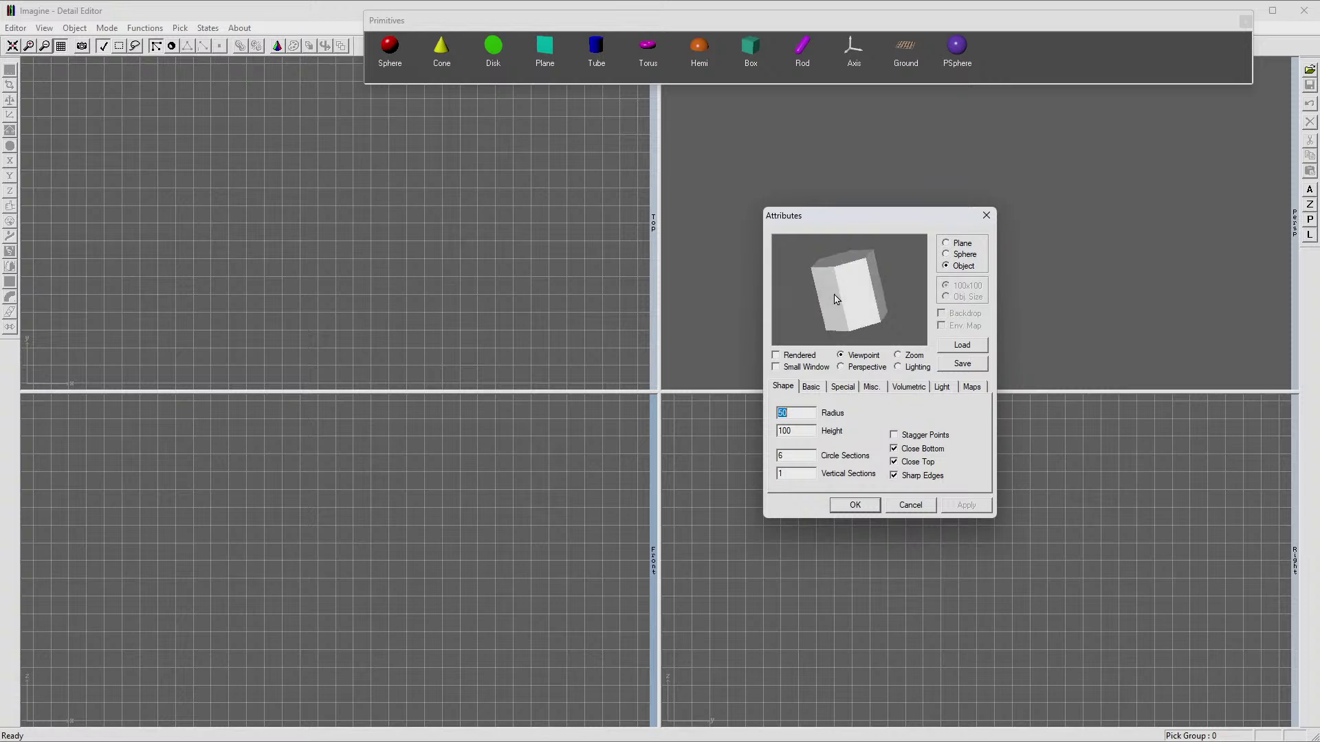
left_click(854, 505)
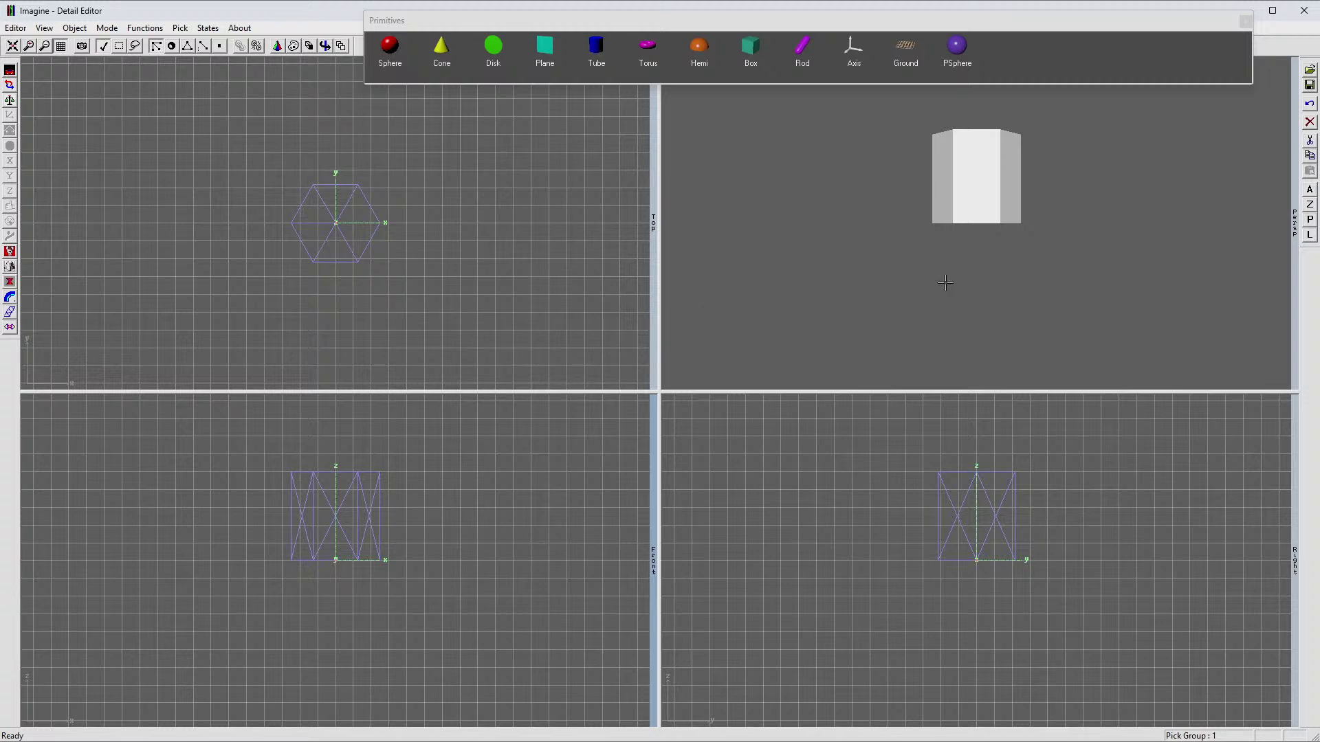
left_click_drag(1005, 246, 981, 233)
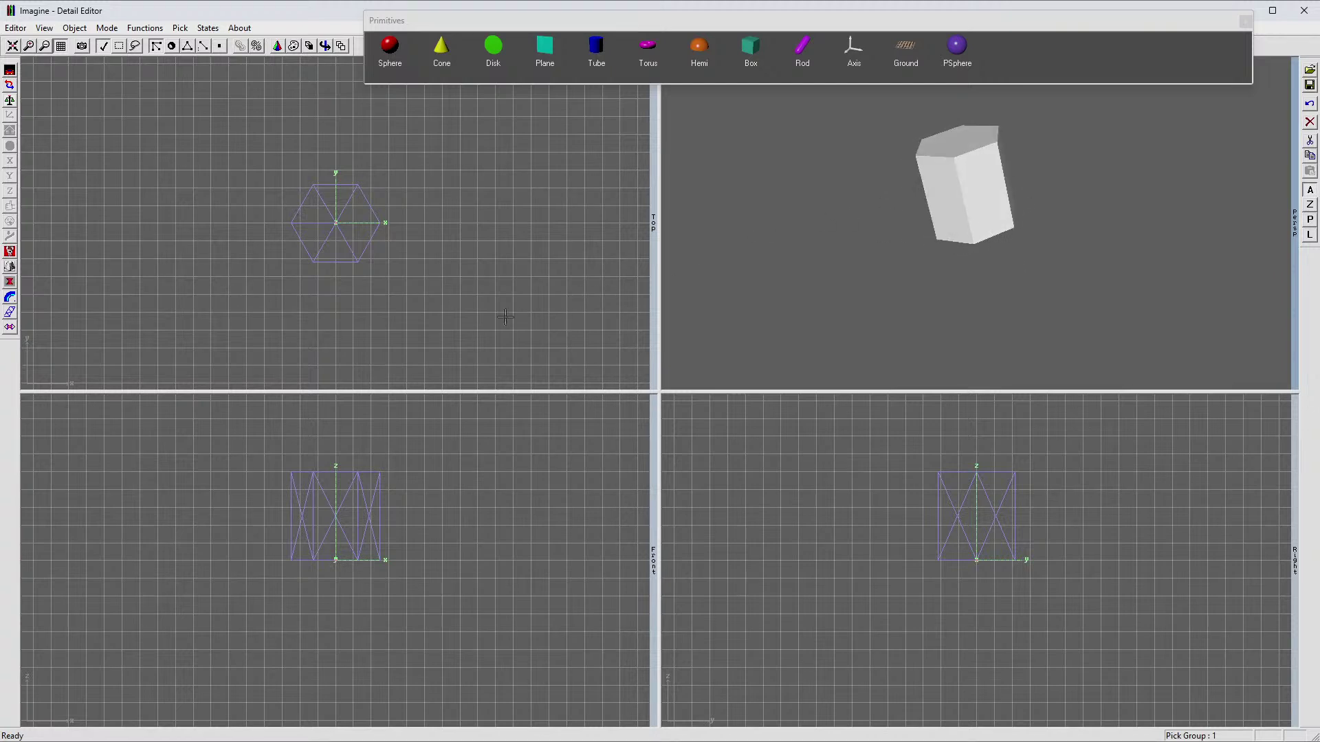
Step: Export the hexagonal tube as an STL file in the SnakemountainImprovments folder, with a name starting hexpin_00
left_click(81, 30)
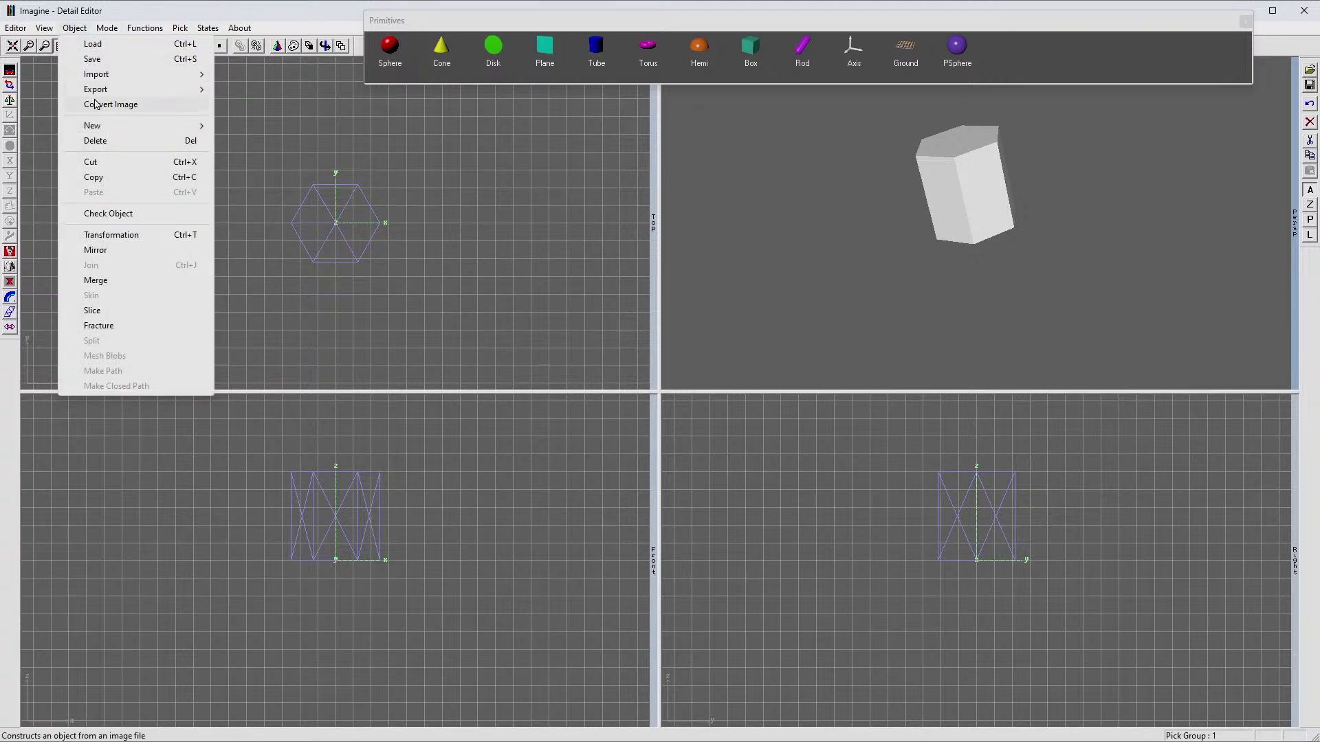
mouse_move(103, 90)
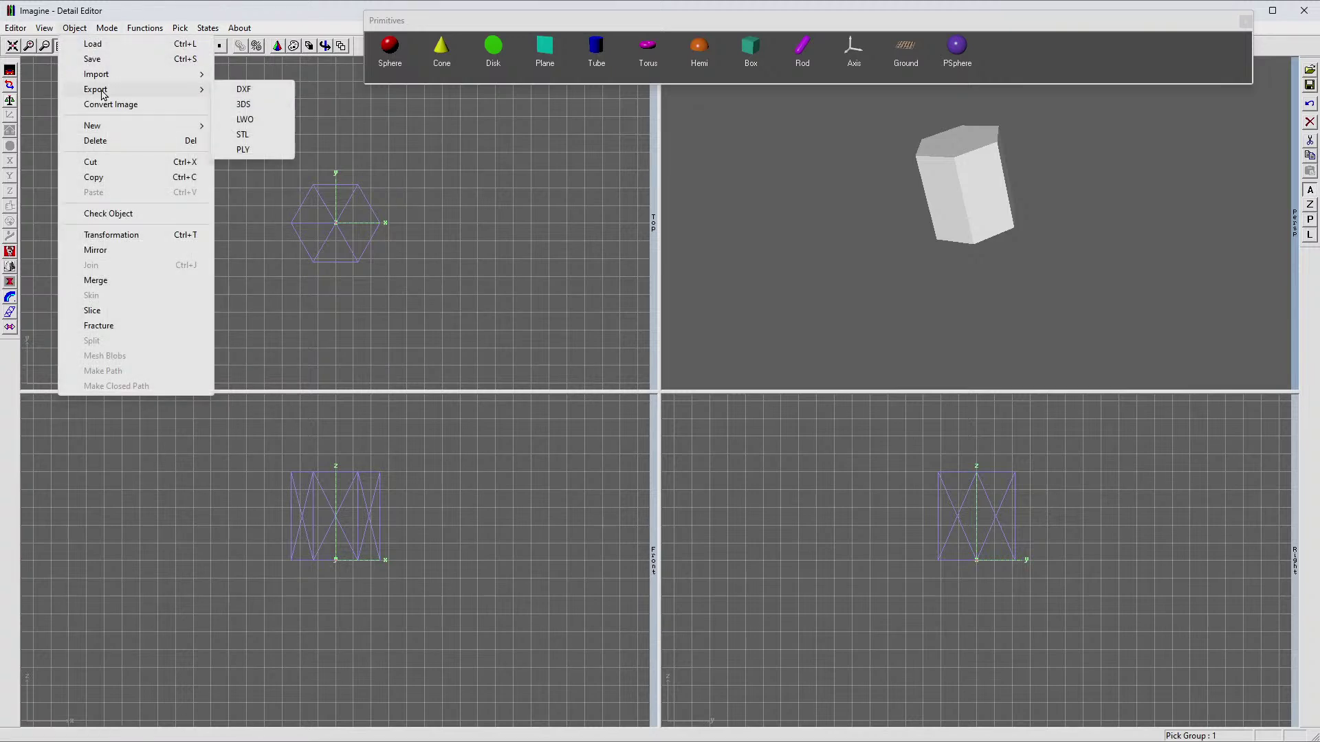
left_click(243, 135)
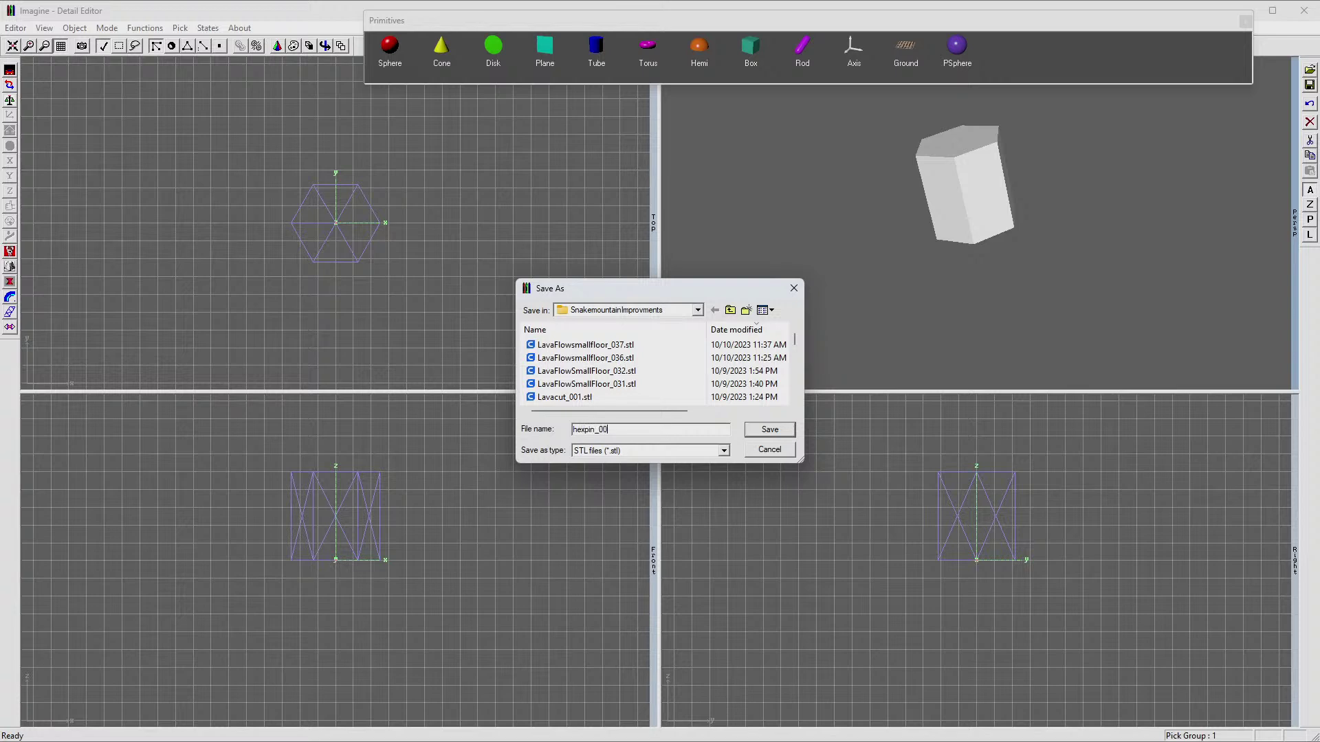
left_click(768, 429)
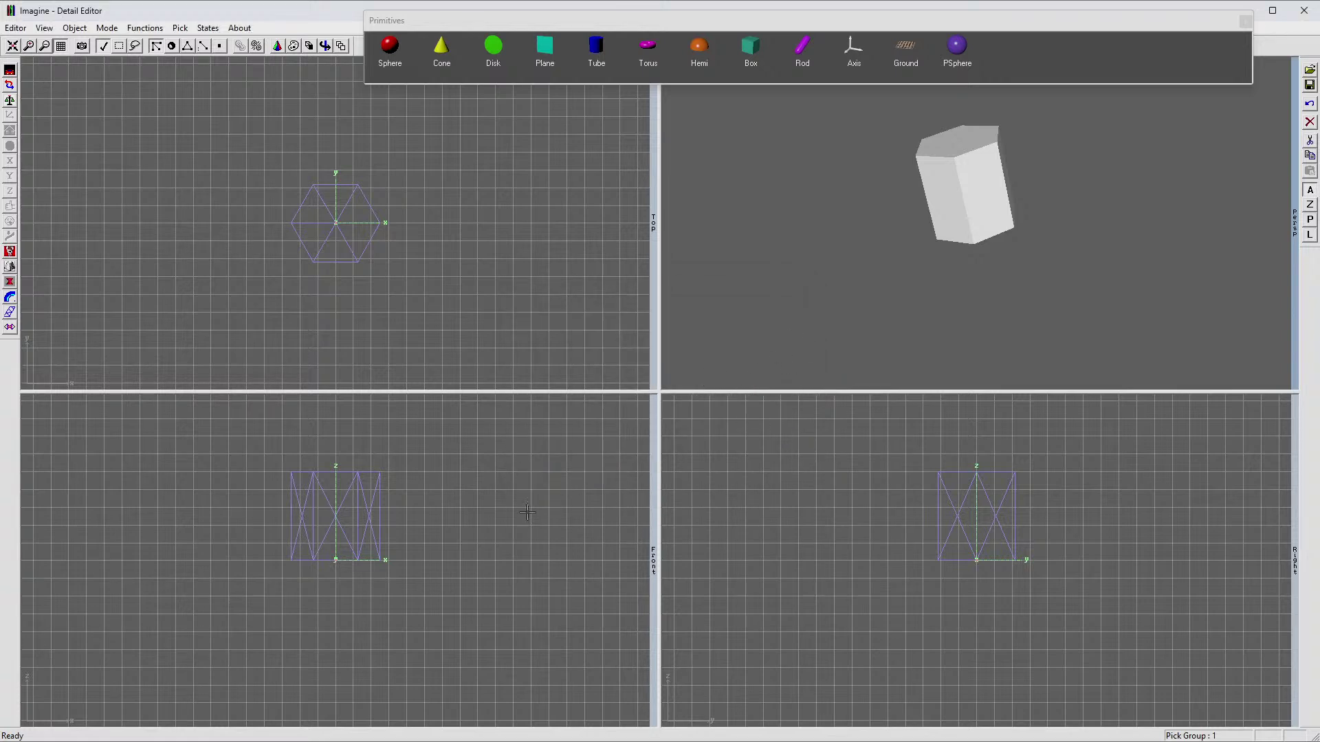
Step: Switch to AccuTrans 3D and open hexpin_001.stl from the SnakemountainImprovments folder, choosing from all known formats
mouse_move(567, 741)
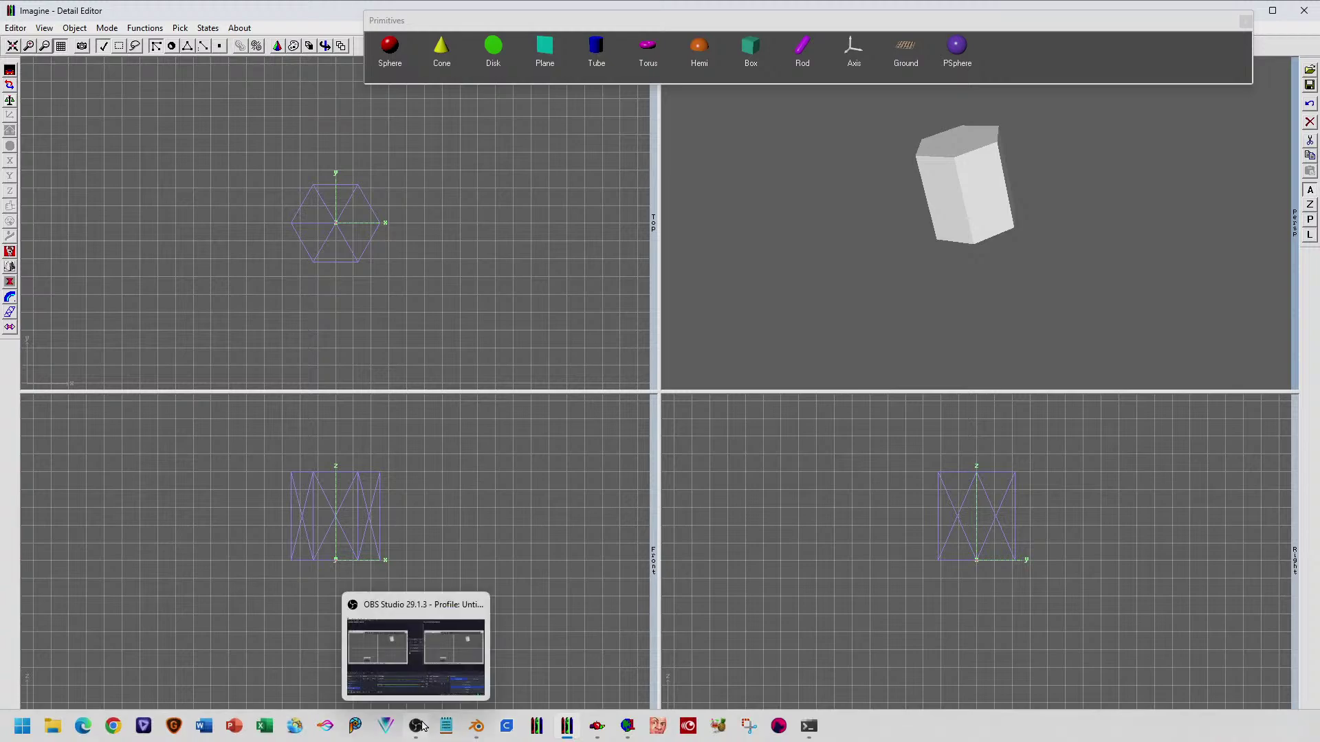
left_click(629, 727)
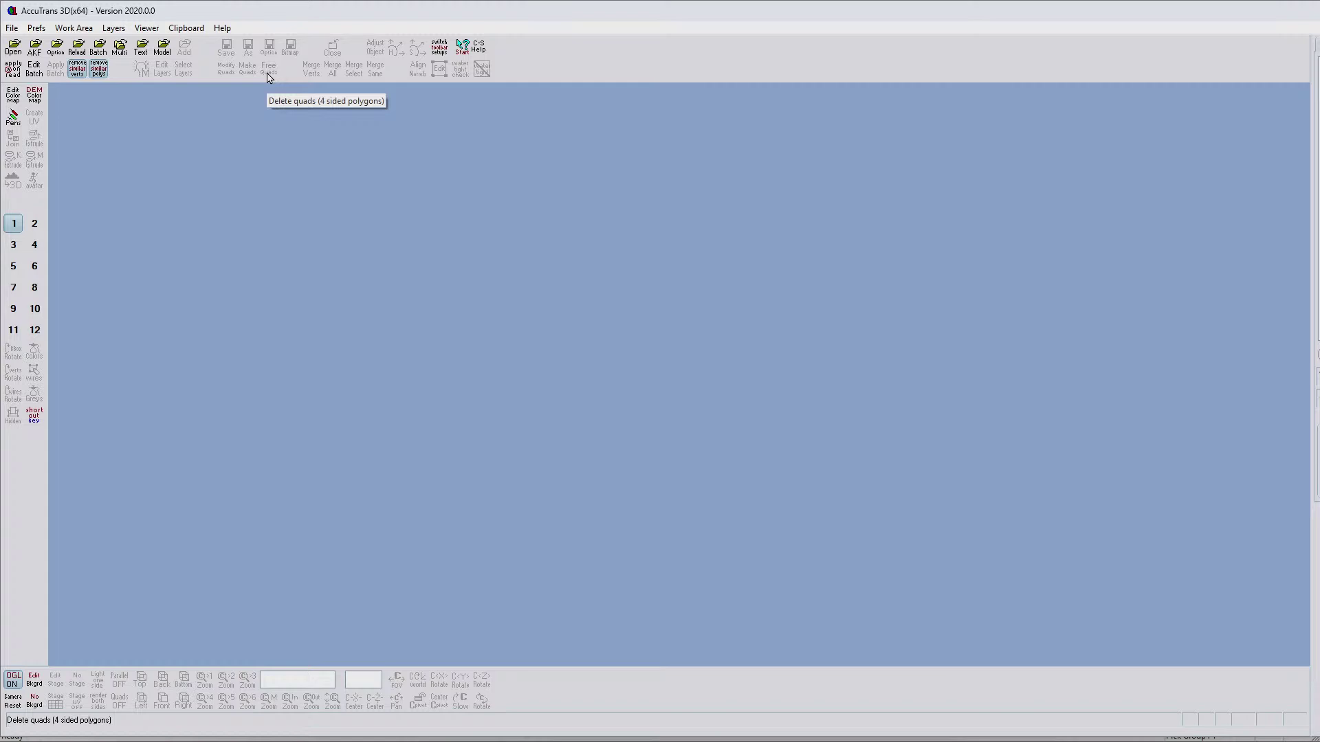
left_click(11, 28)
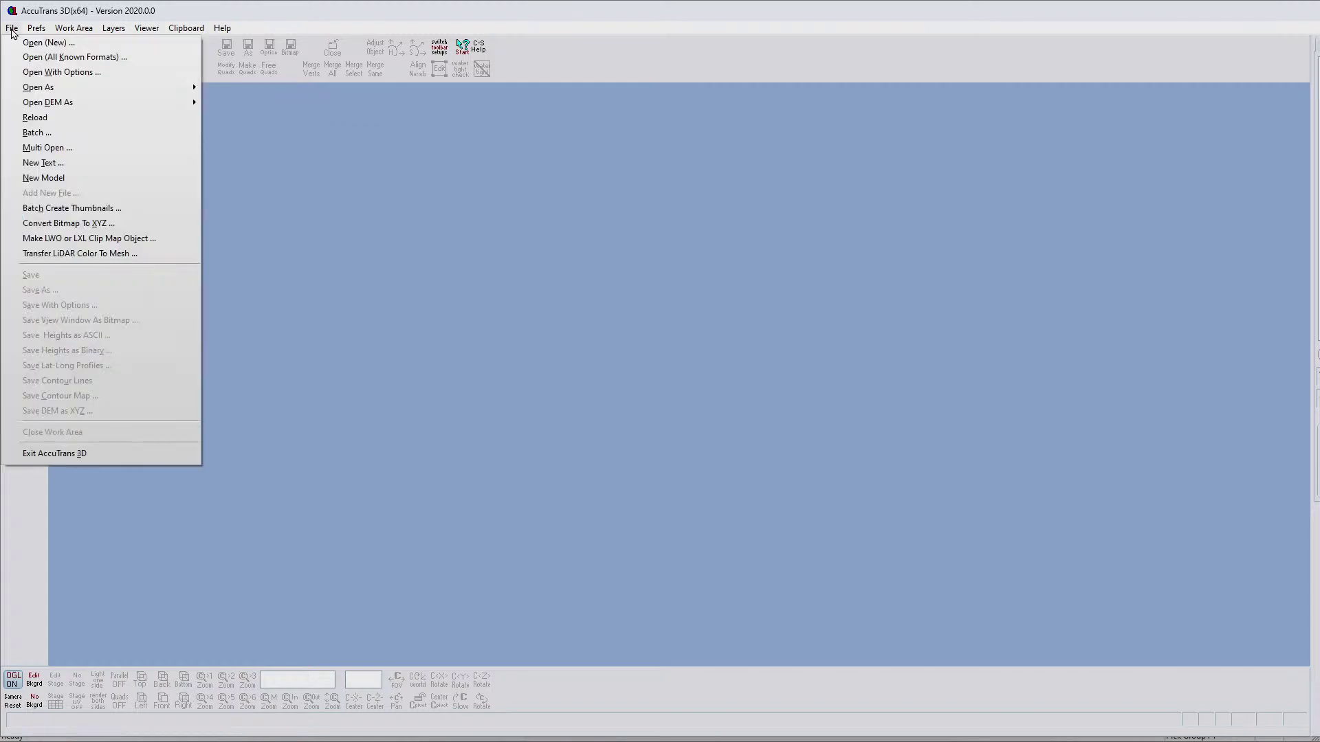
mouse_move(28, 89)
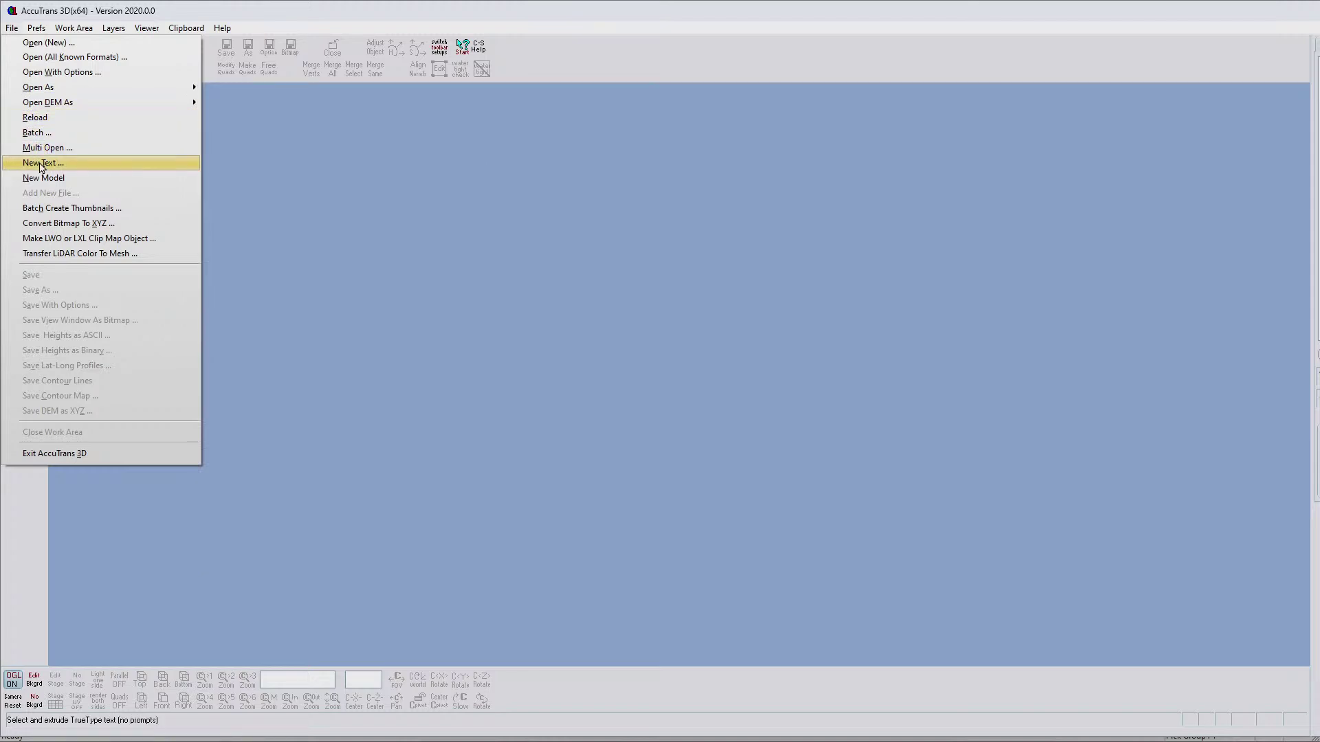
left_click(69, 57)
left_click(241, 144)
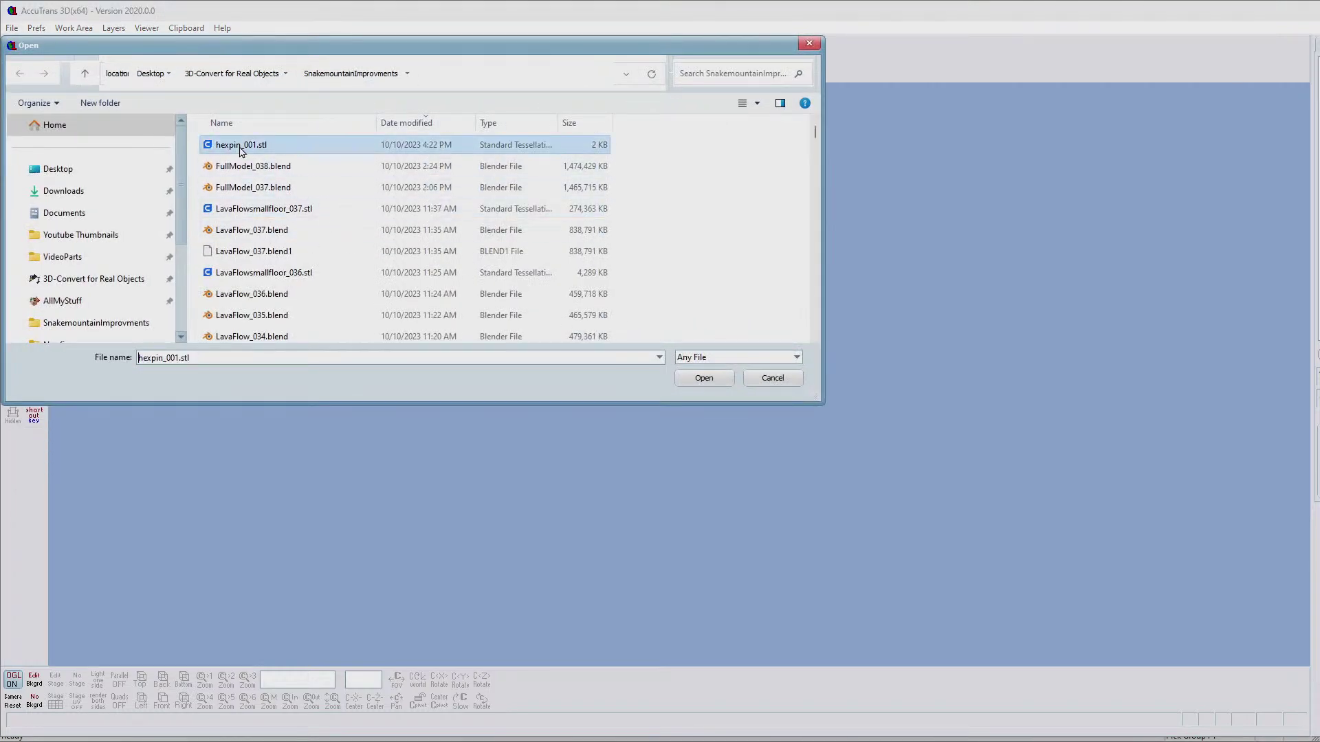
left_click(703, 378)
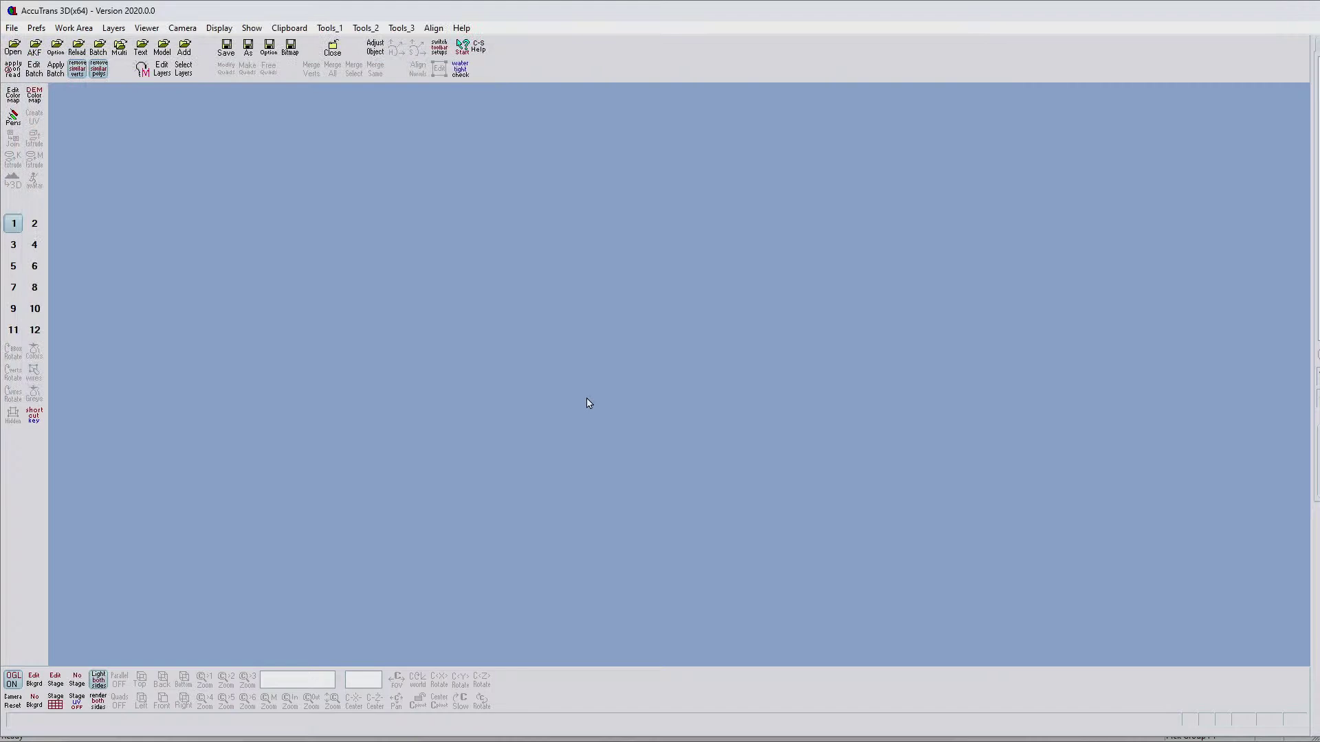
Step: Turn the opened hexagonal pin onto its side and align the surface normals on its side faces
scroll(731, 440, "up", 2)
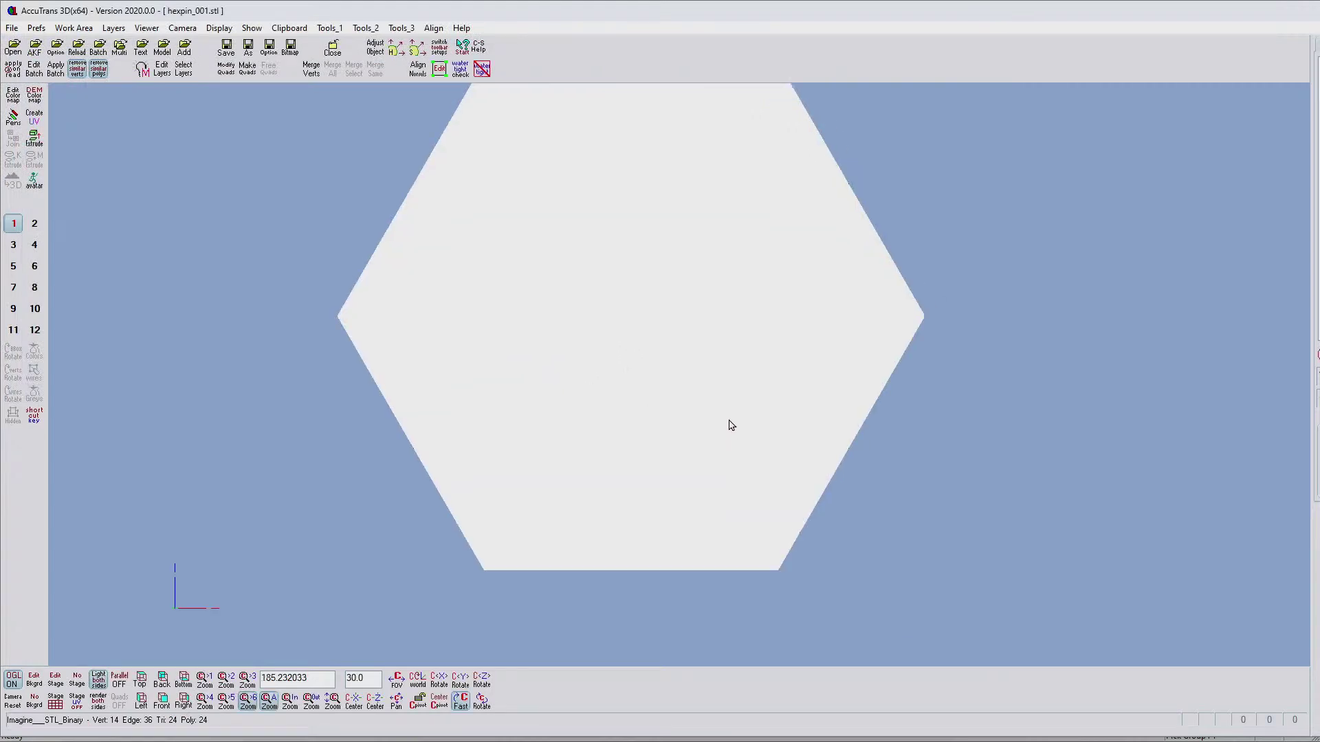
left_click_drag(713, 424, 708, 360)
scroll(728, 457, "down", 5)
left_click_drag(736, 442, 486, 369)
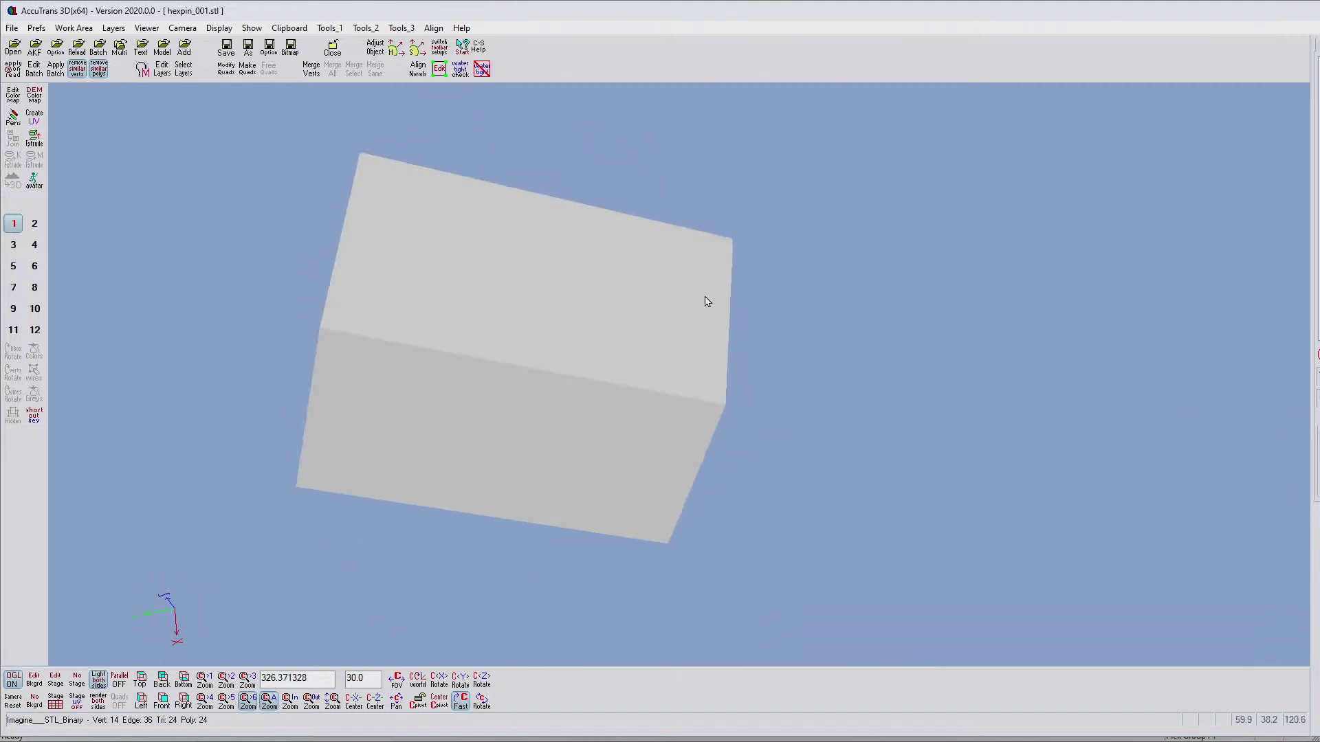
left_click(417, 68)
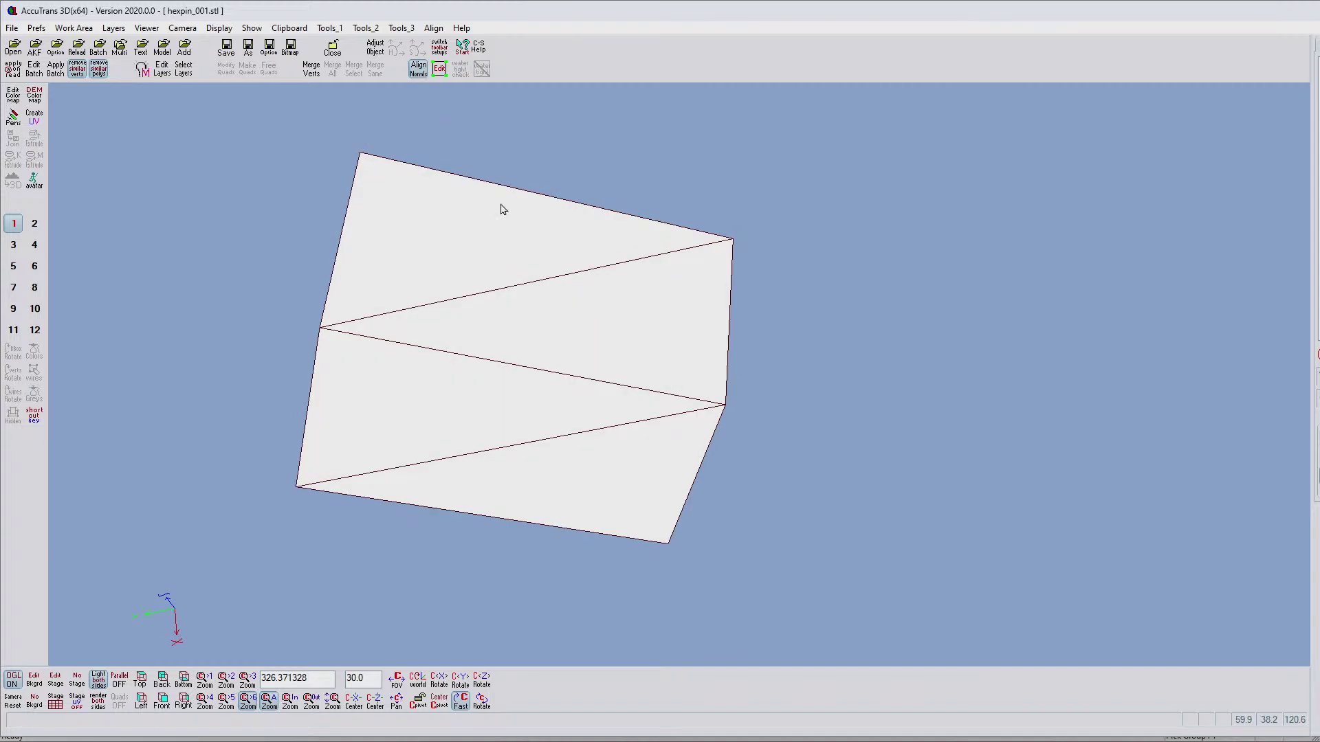
left_click(417, 69)
left_click_drag(440, 281, 440, 227)
left_click(417, 69)
left_click(417, 70)
Step: Repeat the surface normal alignment from further viewing angles so the pin's hexagonal ends and remaining sides are covered
left_click_drag(427, 117, 545, 271)
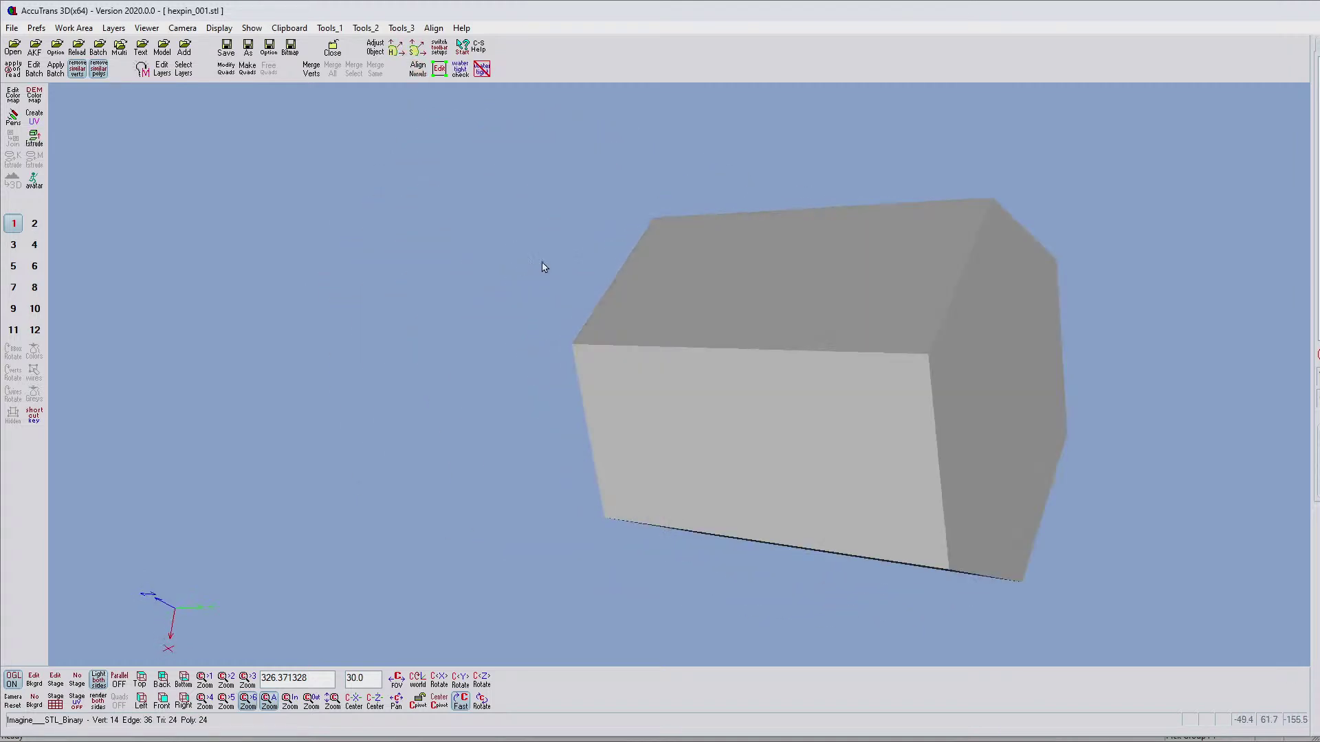
left_click(414, 81)
left_click(413, 83)
left_click_drag(413, 89, 501, 283)
left_click(417, 70)
left_click(417, 69)
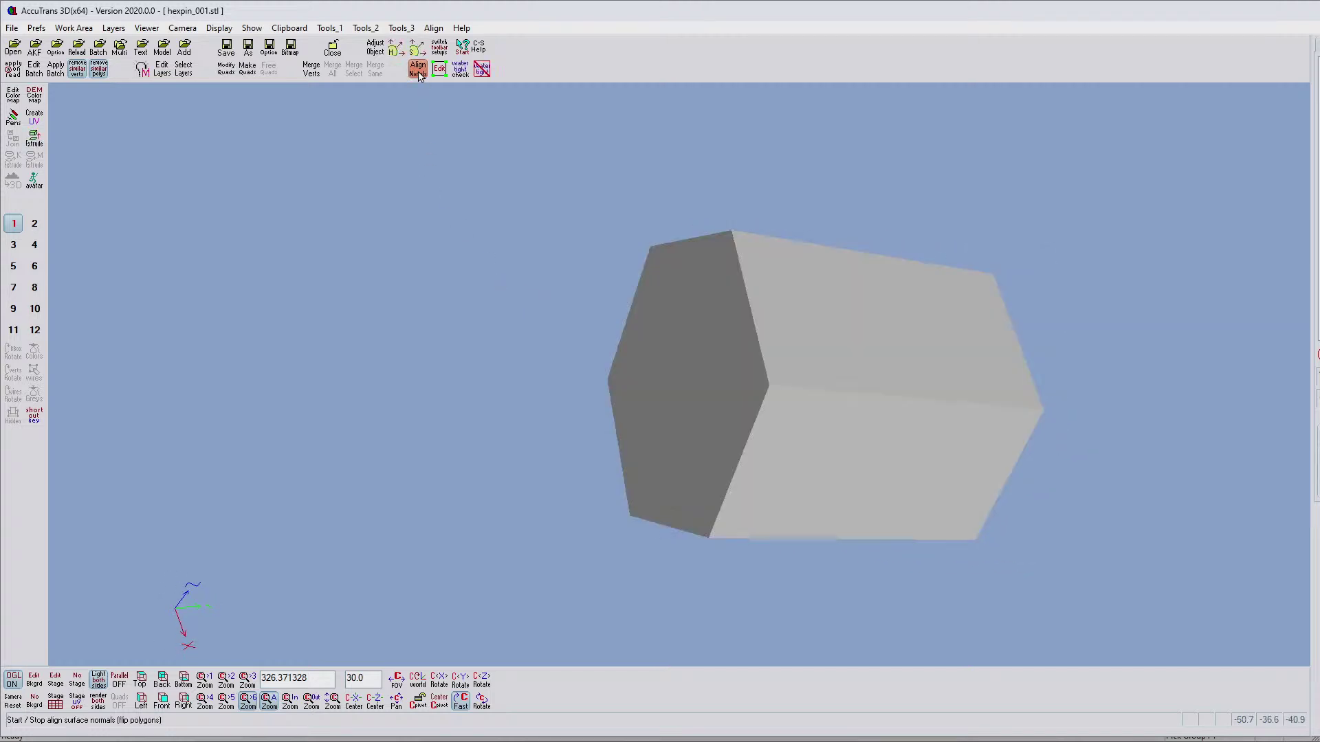
left_click_drag(610, 316, 613, 341)
left_click(412, 71)
left_click(412, 72)
mouse_move(569, 289)
left_mouse_down()
mouse_move(619, 300)
mouse_move(616, 268)
mouse_move(500, 186)
left_mouse_up()
left_click(415, 74)
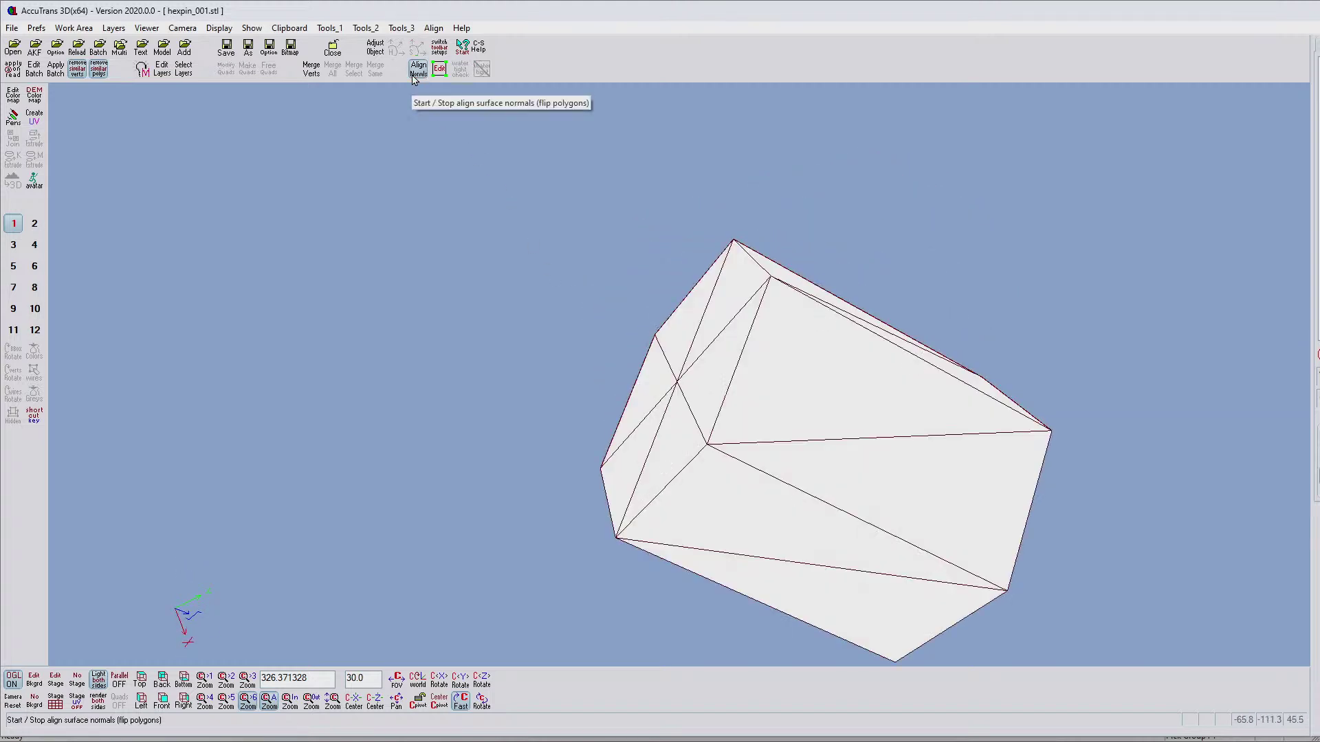
left_click(415, 73)
mouse_move(659, 357)
left_mouse_down()
mouse_move(648, 320)
mouse_move(666, 321)
mouse_move(662, 298)
mouse_move(657, 330)
mouse_move(623, 332)
left_mouse_up()
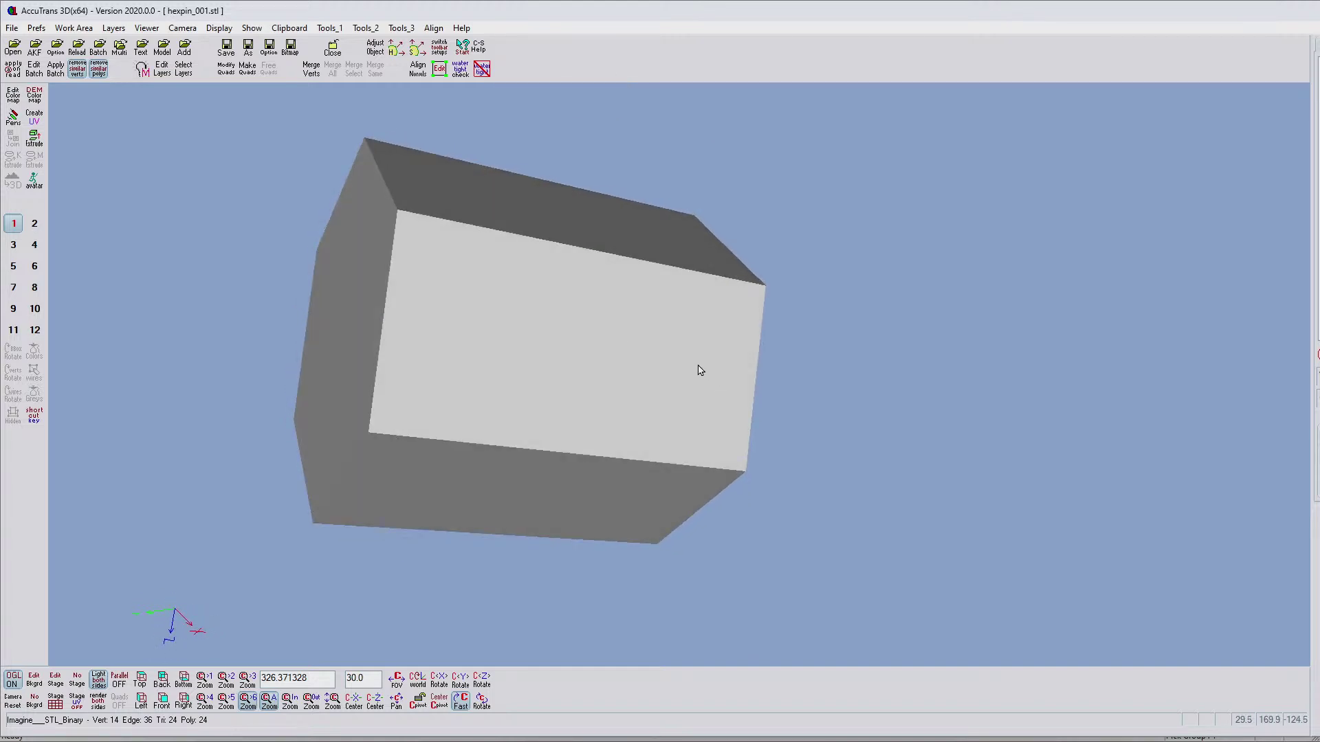
Step: Save the pin as an ASCII StereoLithography file named hexpin_001.stl in the SnakemountainImprovments folder, replacing the existing file
left_click(9, 28)
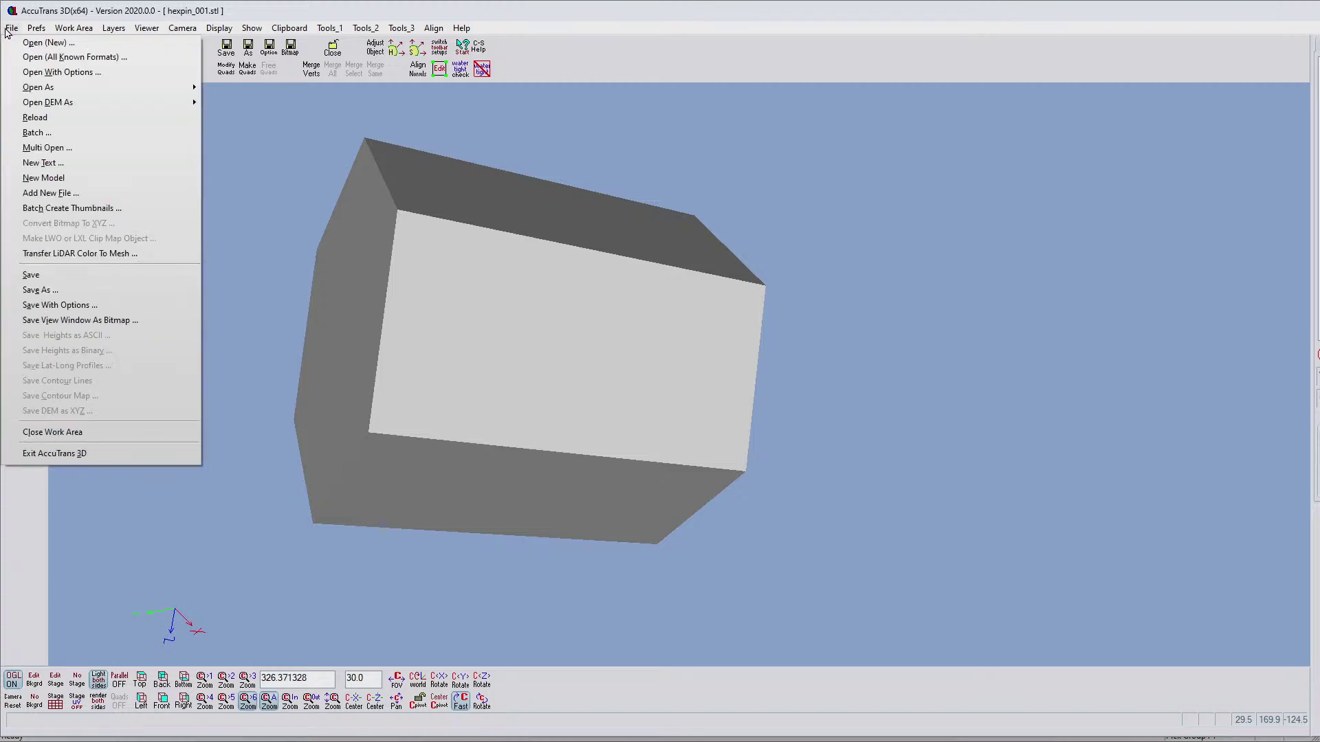
left_click(35, 289)
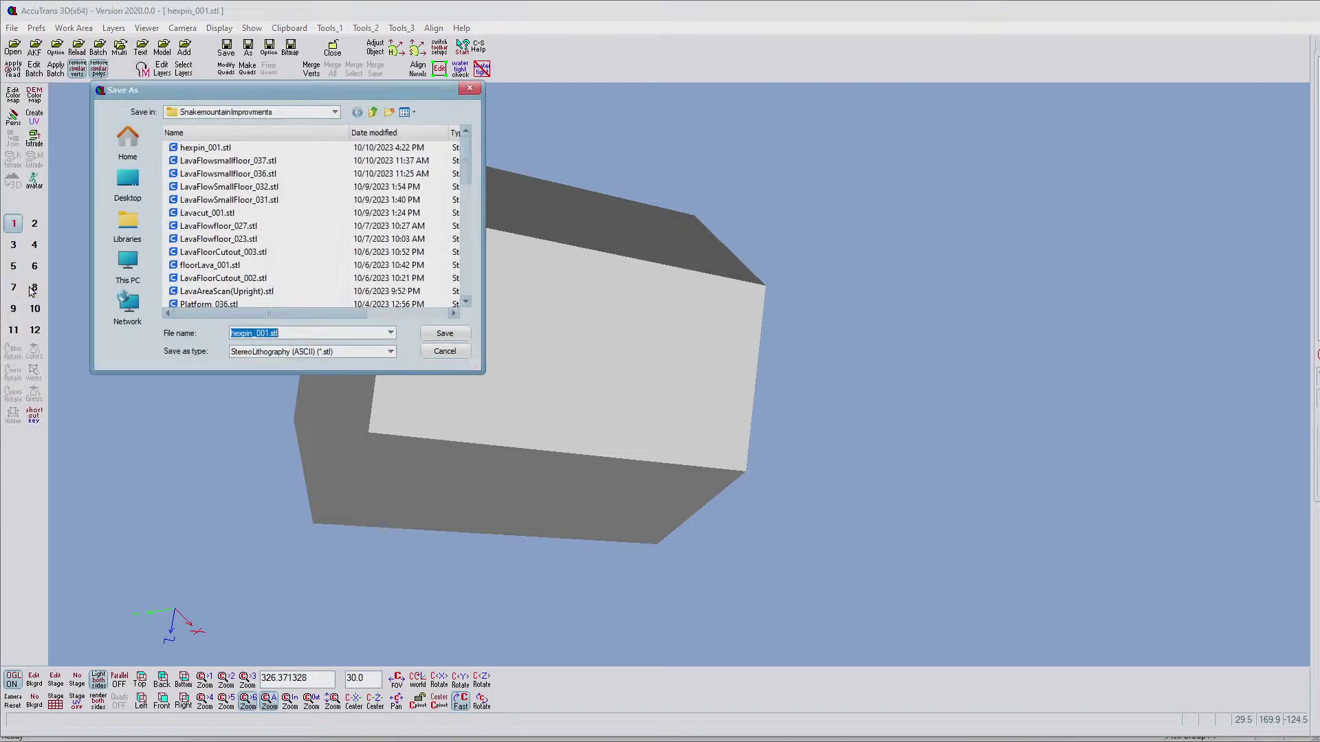
left_click(199, 149)
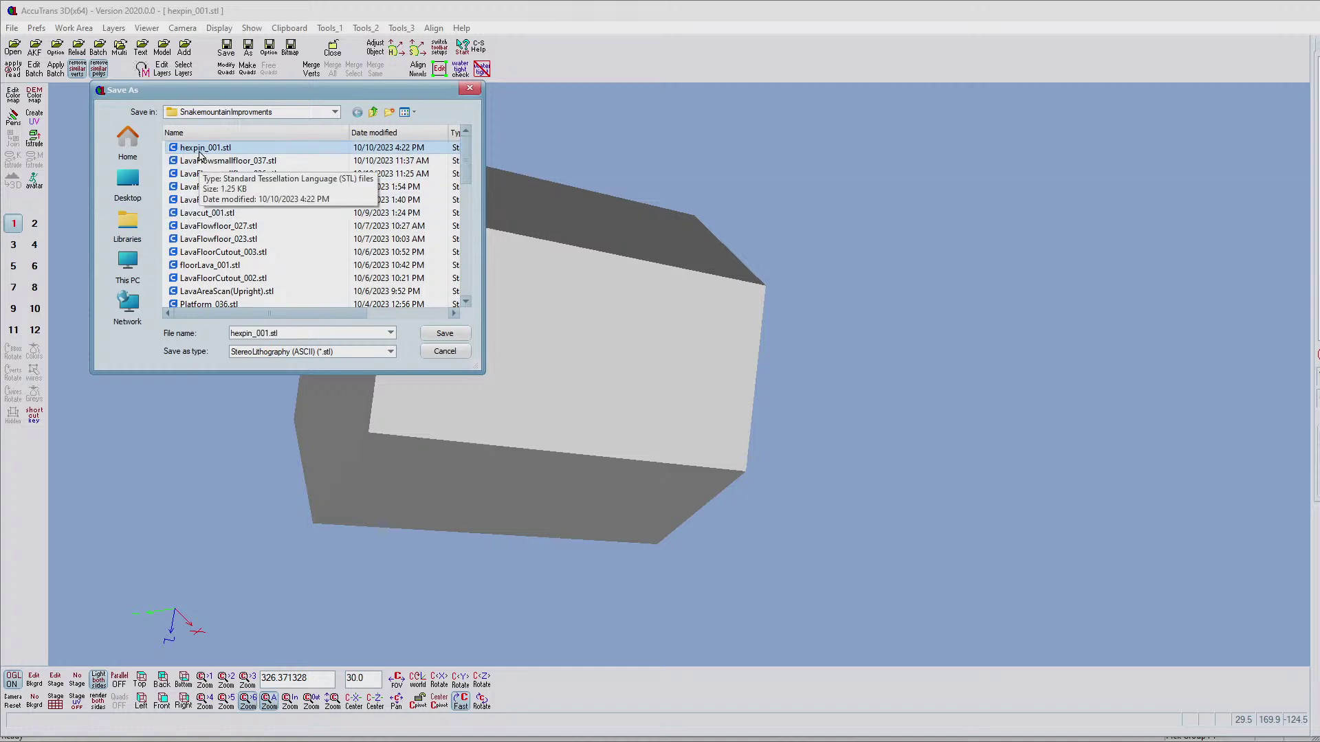
left_click(450, 335)
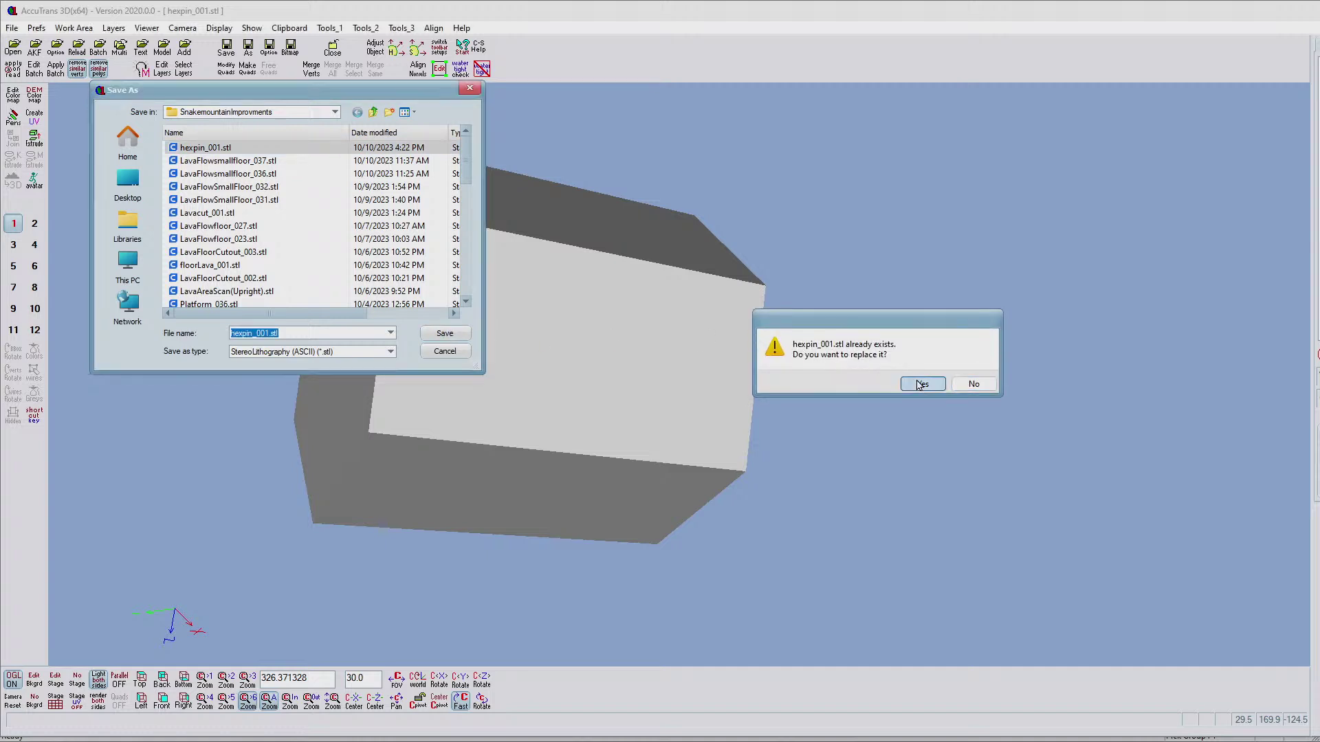
left_click(921, 385)
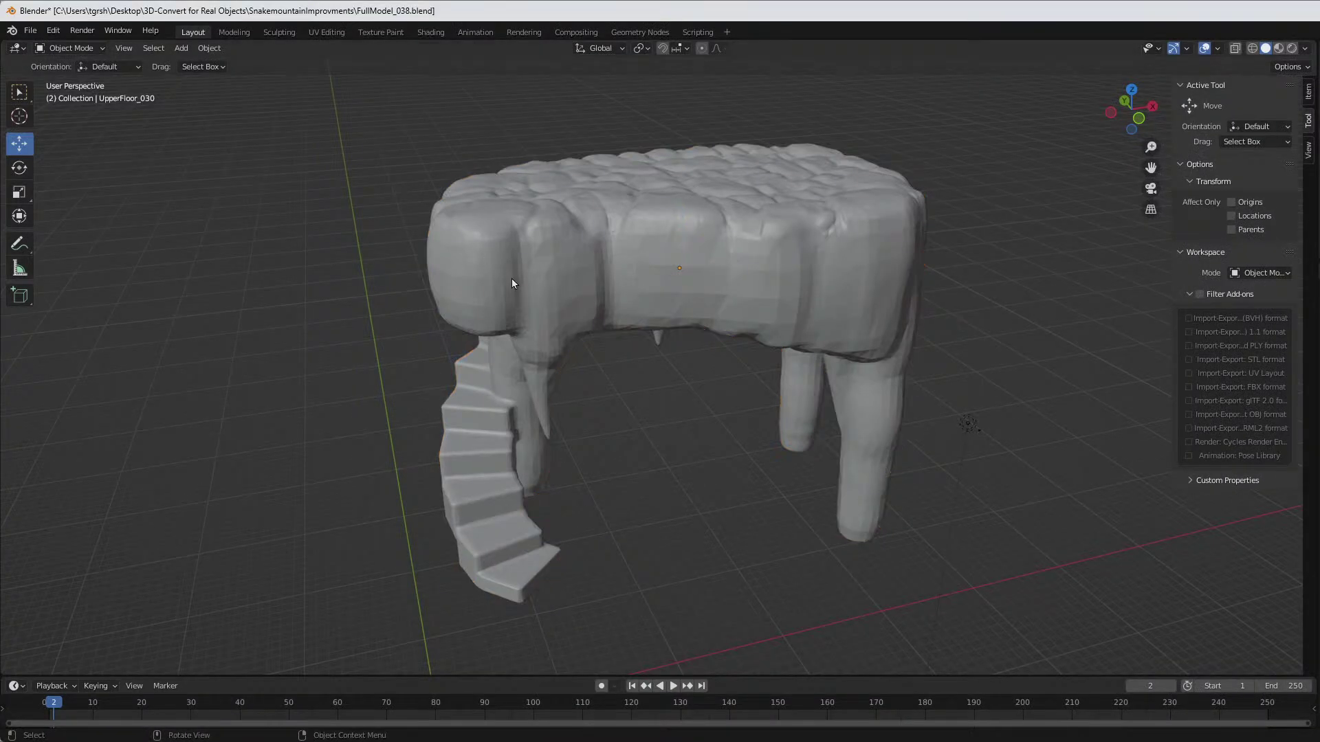
Step: In Blender, import hexpin_001.stl into the FullModel_038.blend scene containing the upper floor
middle_click_drag(476, 303, 563, 295)
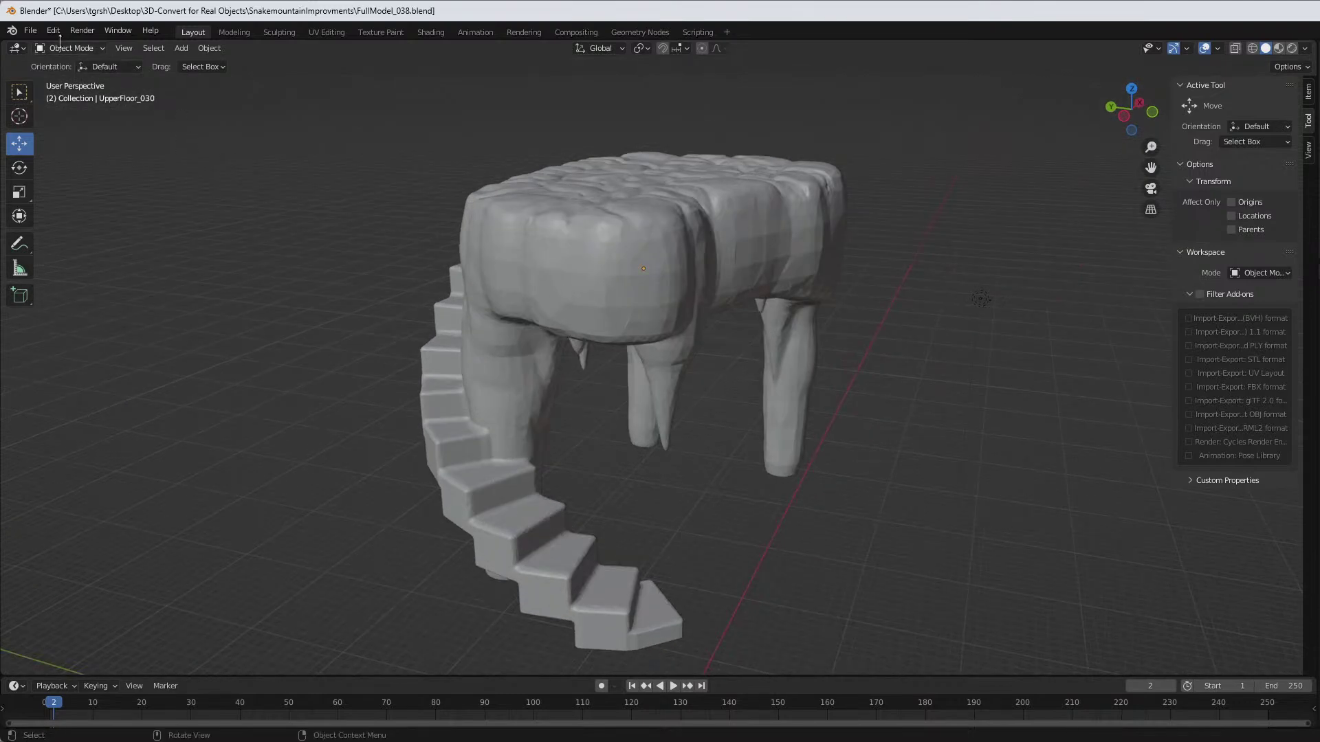
left_click(30, 30)
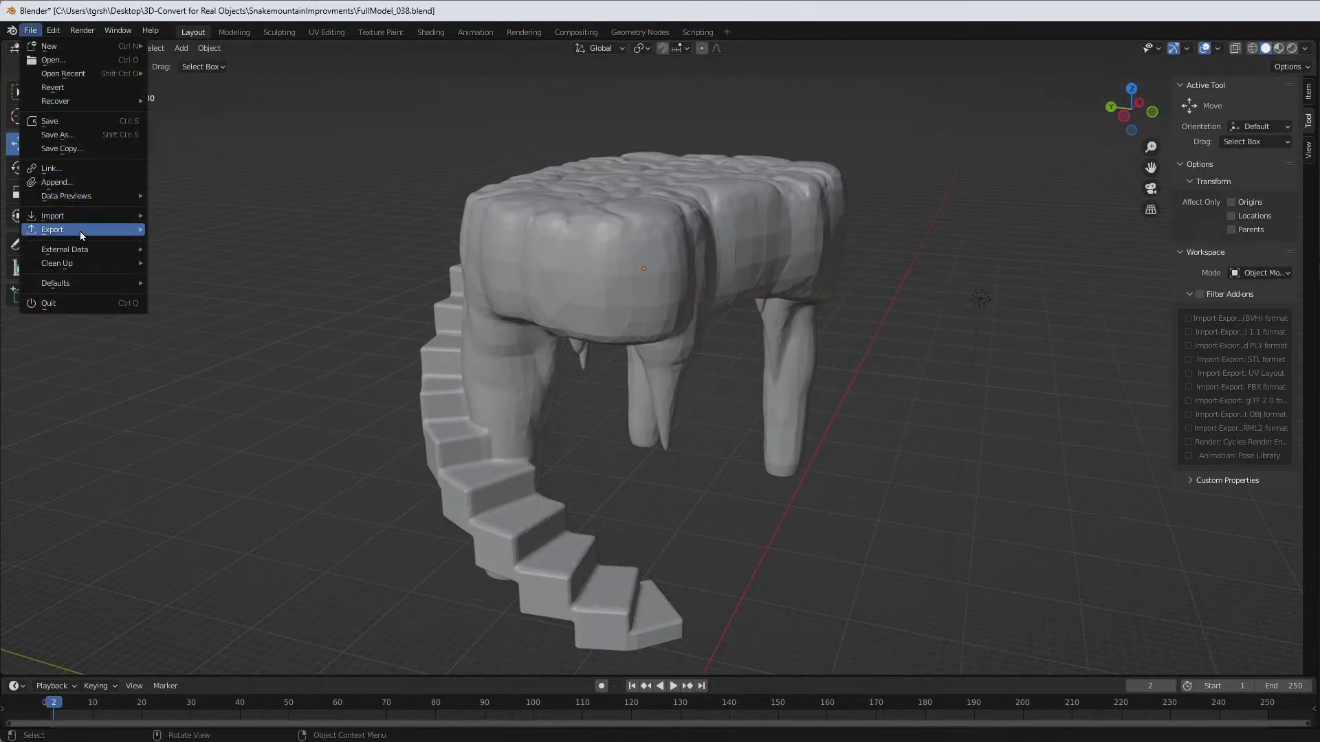
mouse_move(82, 220)
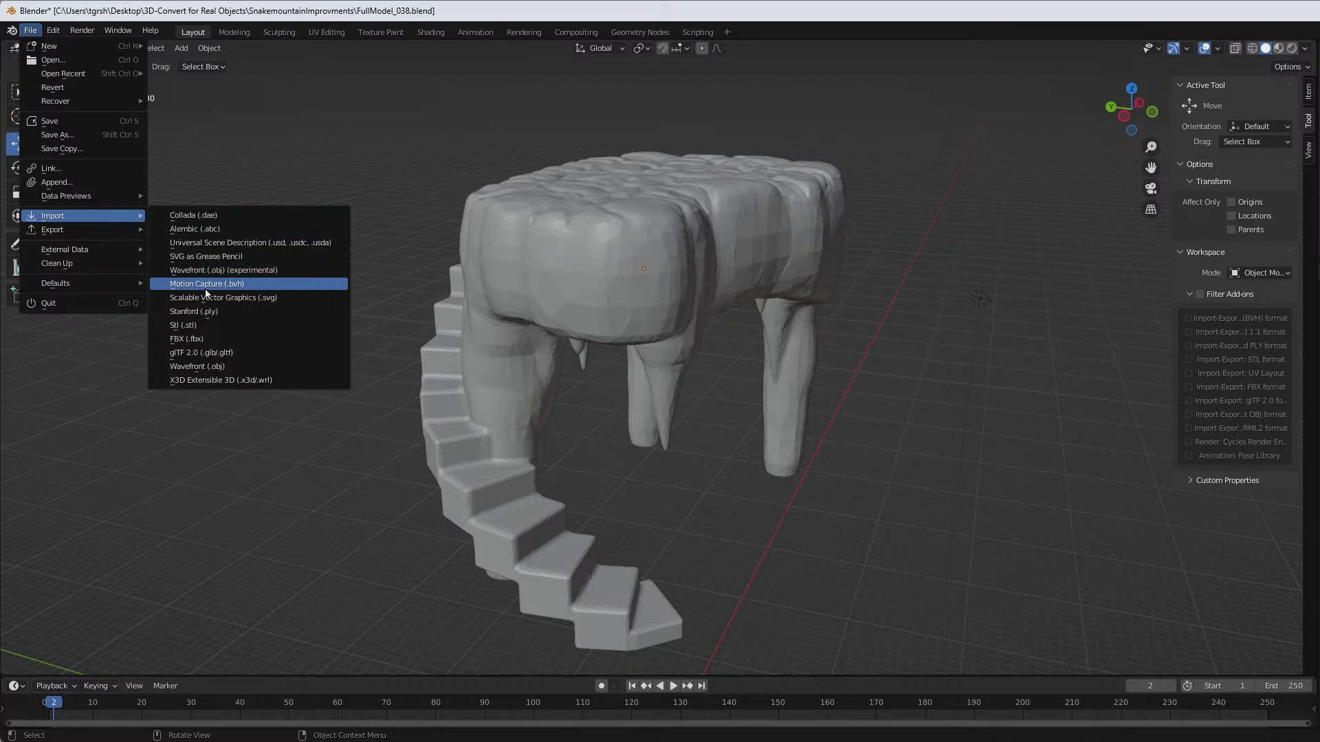
left_click(199, 325)
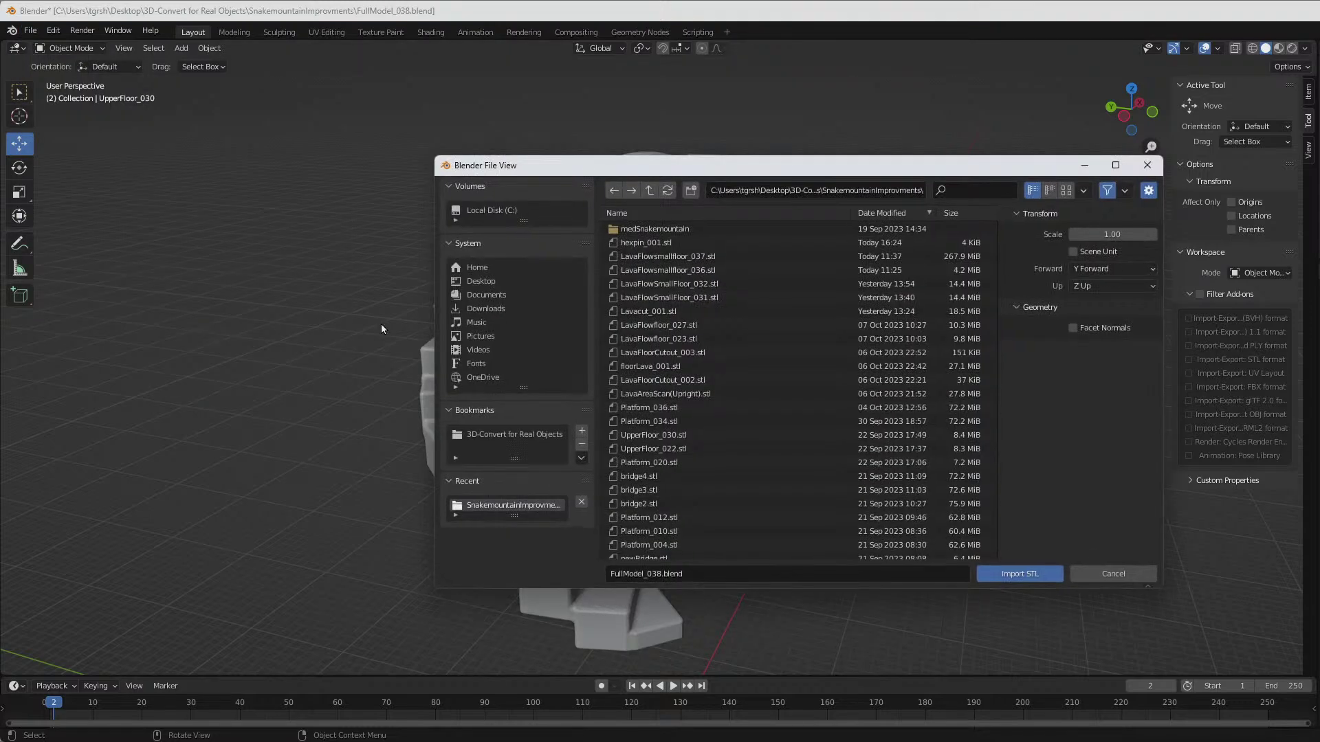
left_click(649, 235)
left_click(648, 243)
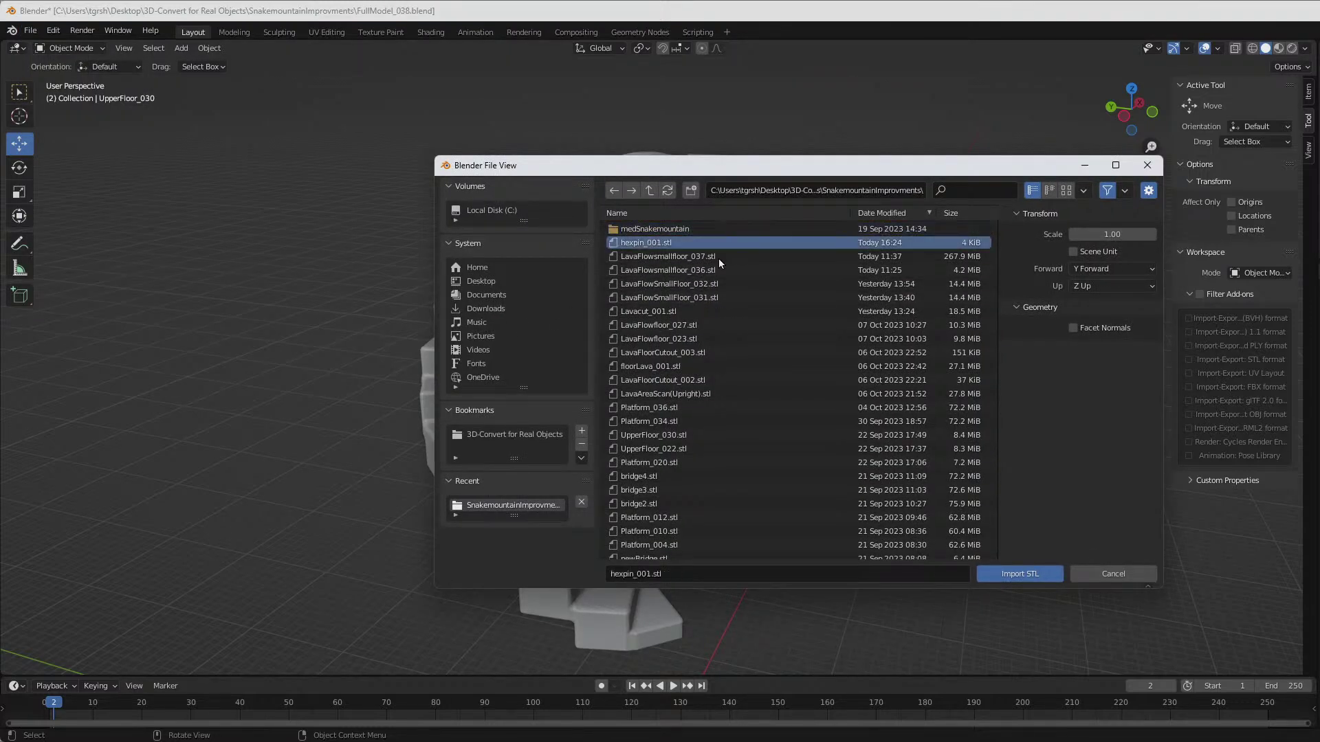
left_click(1031, 574)
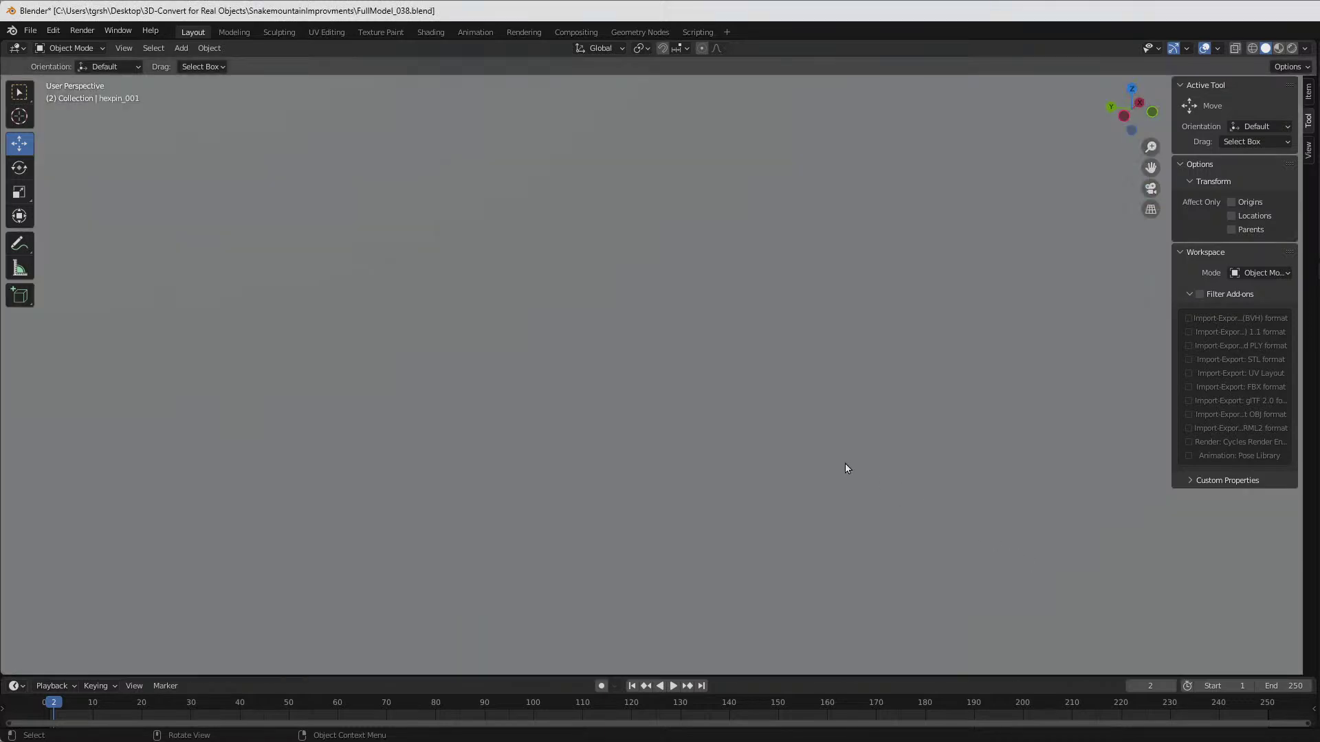
Step: Scale the imported pin down uniformly, first by about 0.283 and again by about 0.146
scroll(766, 390, "down", 10)
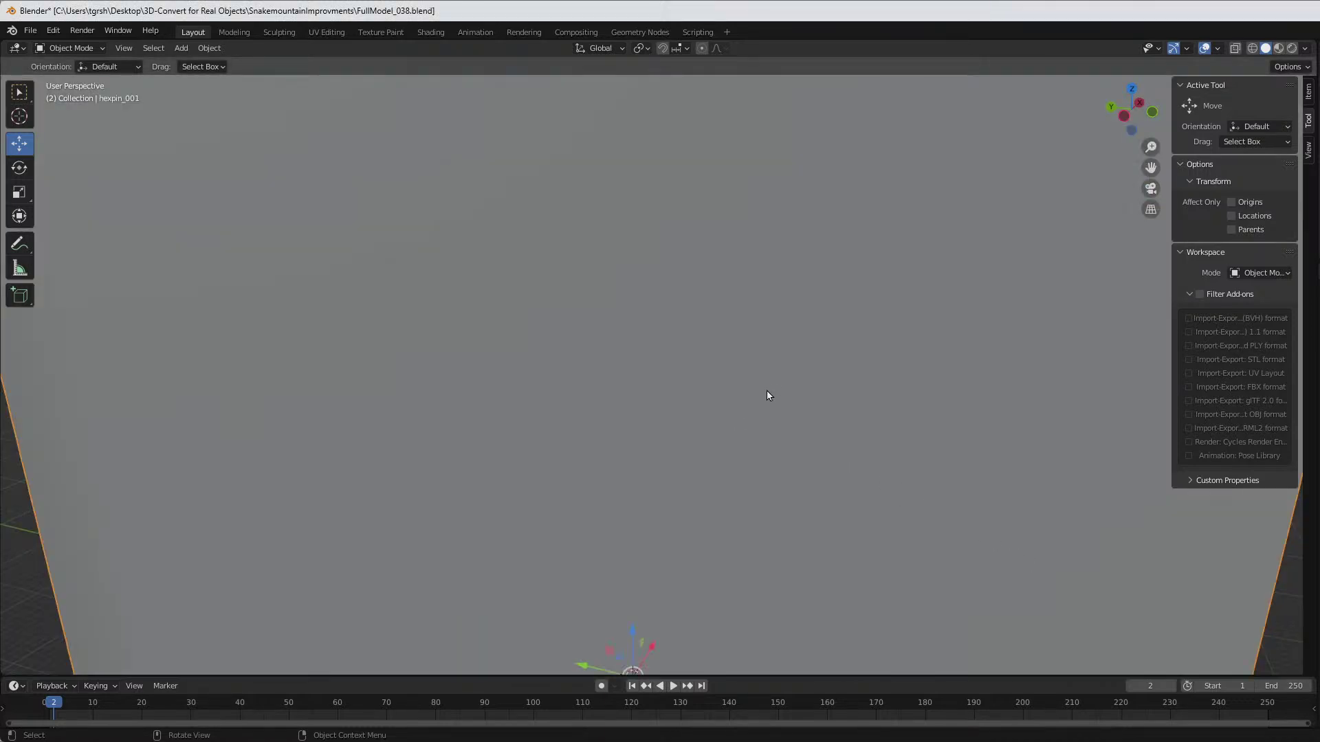
middle_click_drag(767, 389, 1003, 394)
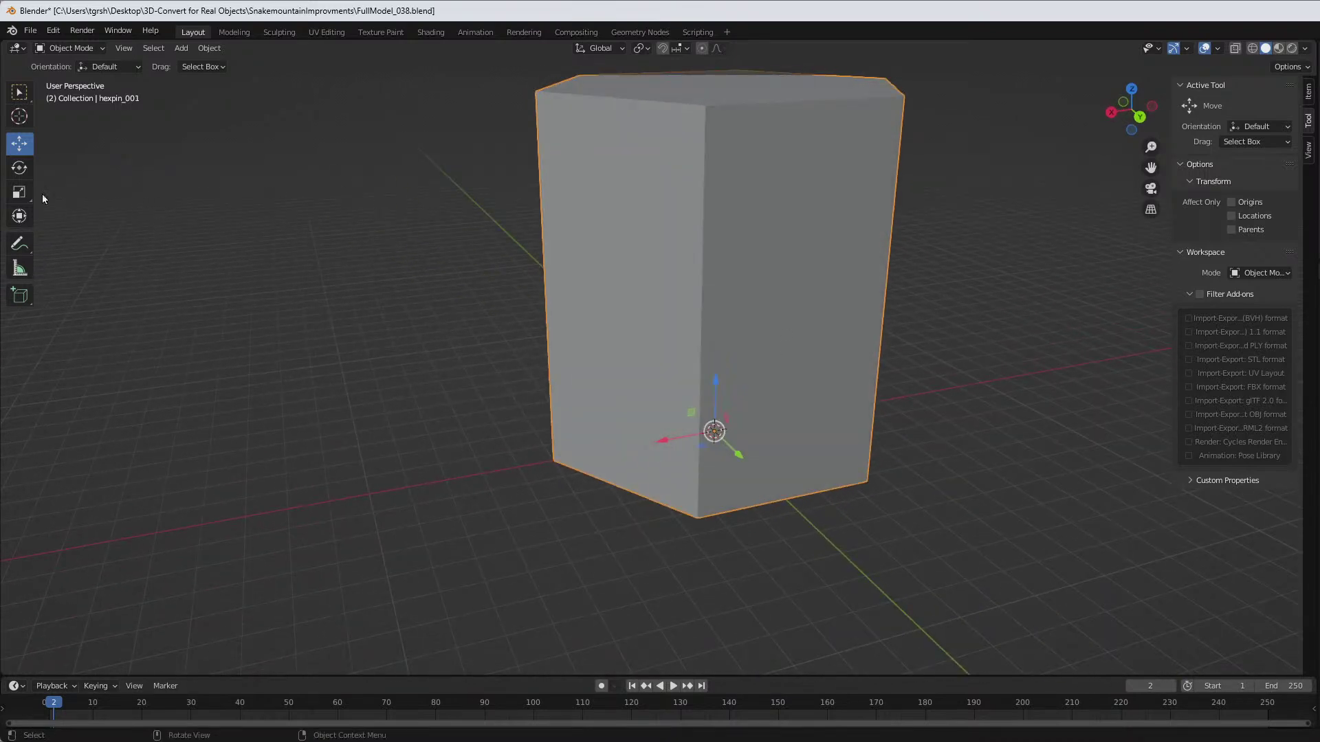
key("shift+space")
key("s")
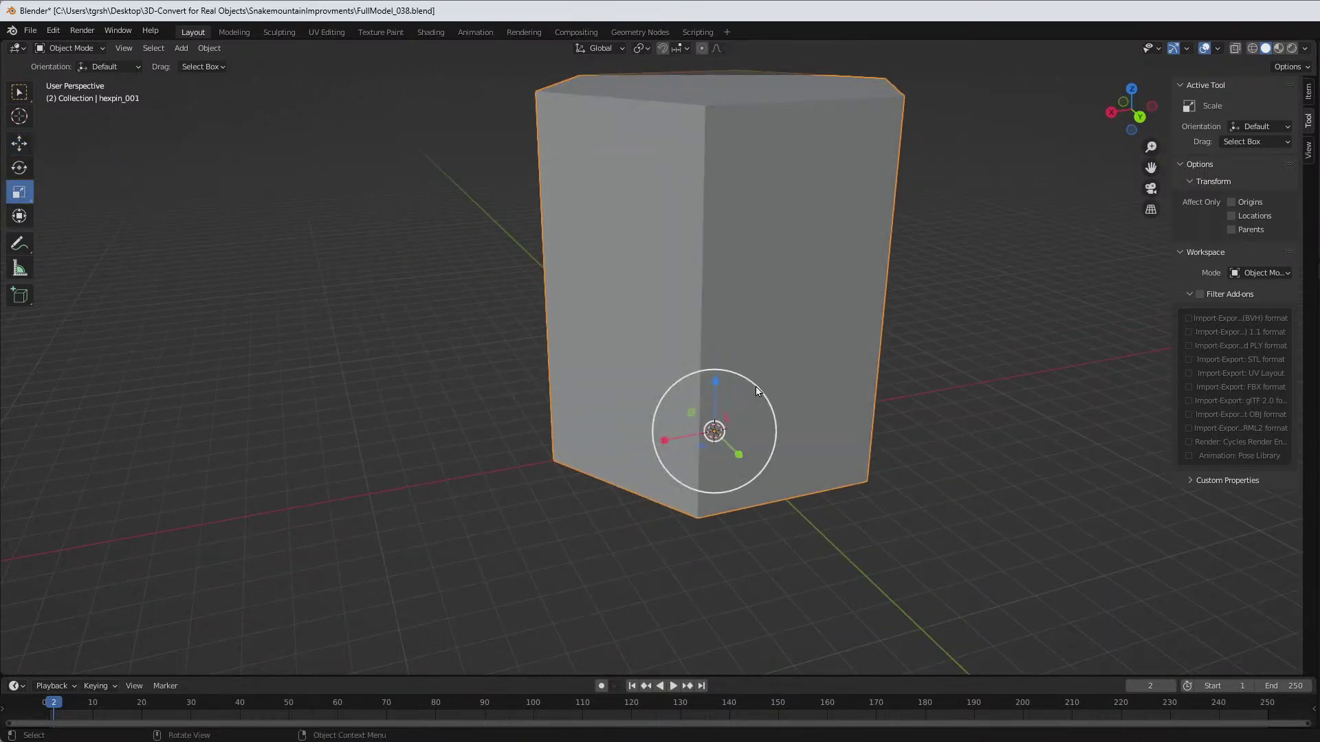
left_click_drag(756, 385, 702, 412)
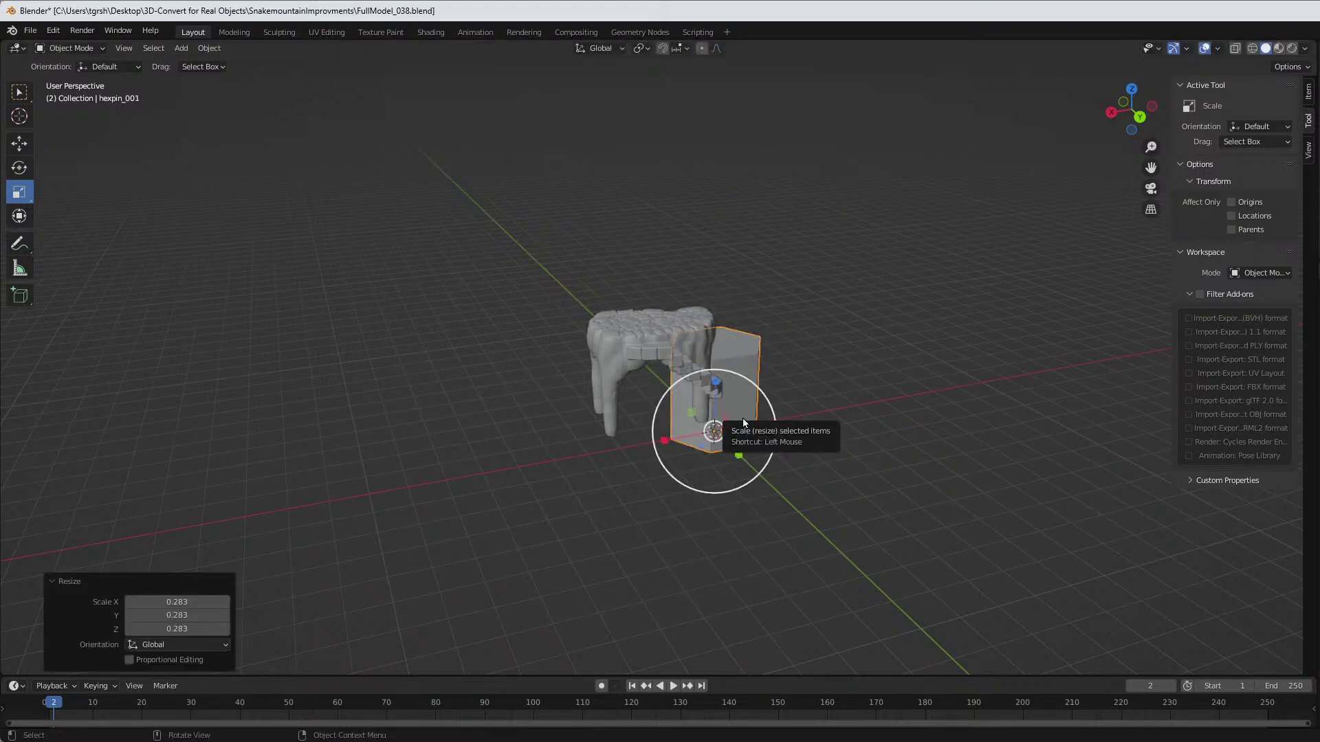
scroll(742, 418, "up", 5)
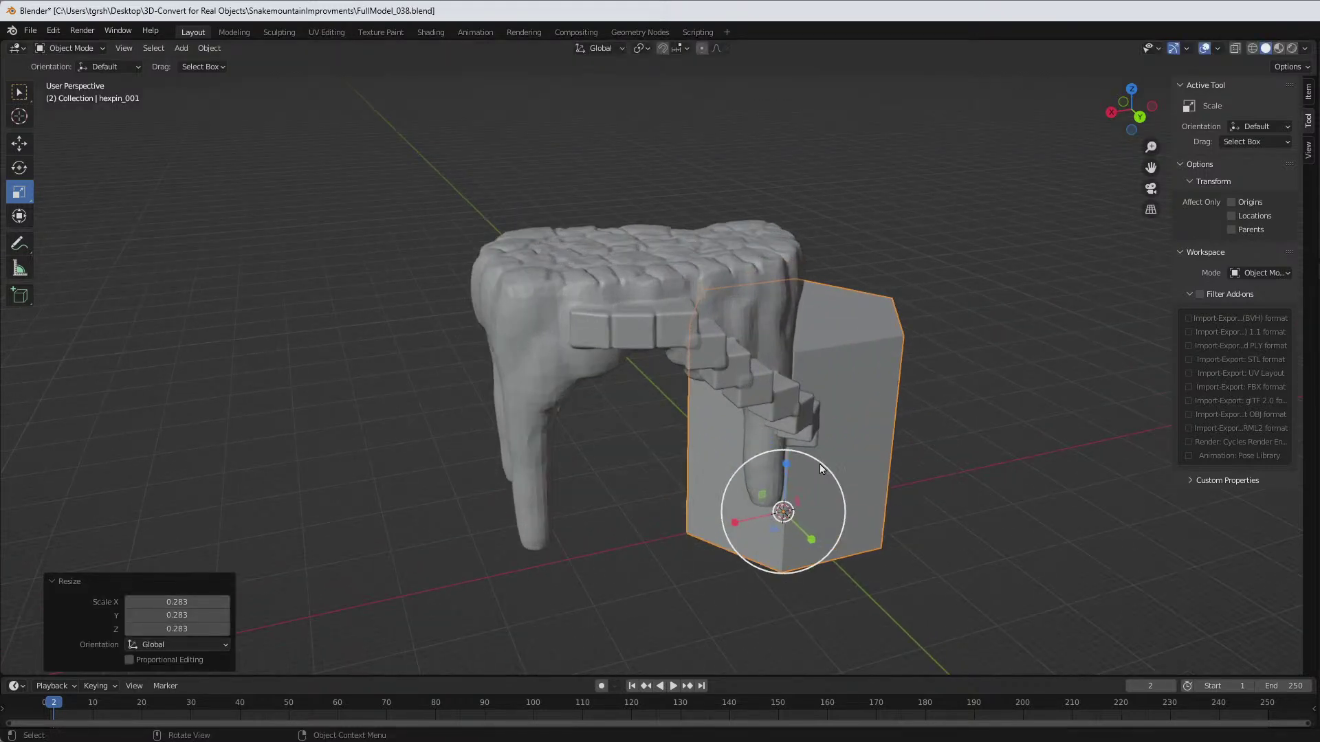
left_click_drag(822, 469, 788, 502)
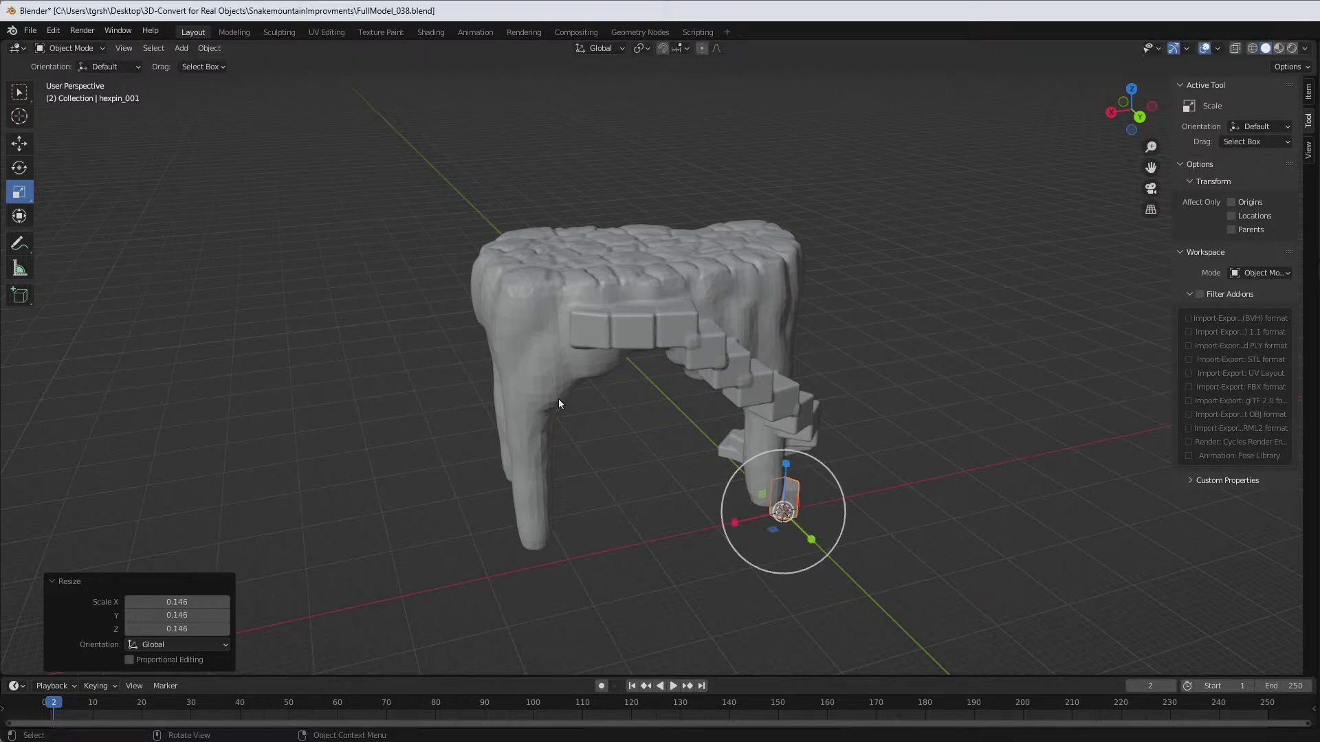
Step: Raise the small pin about 35.6 m, shift it along X into the upper floor, and lift it about 1.8 m more
left_click(18, 146)
left_click_drag(781, 460, 721, 193)
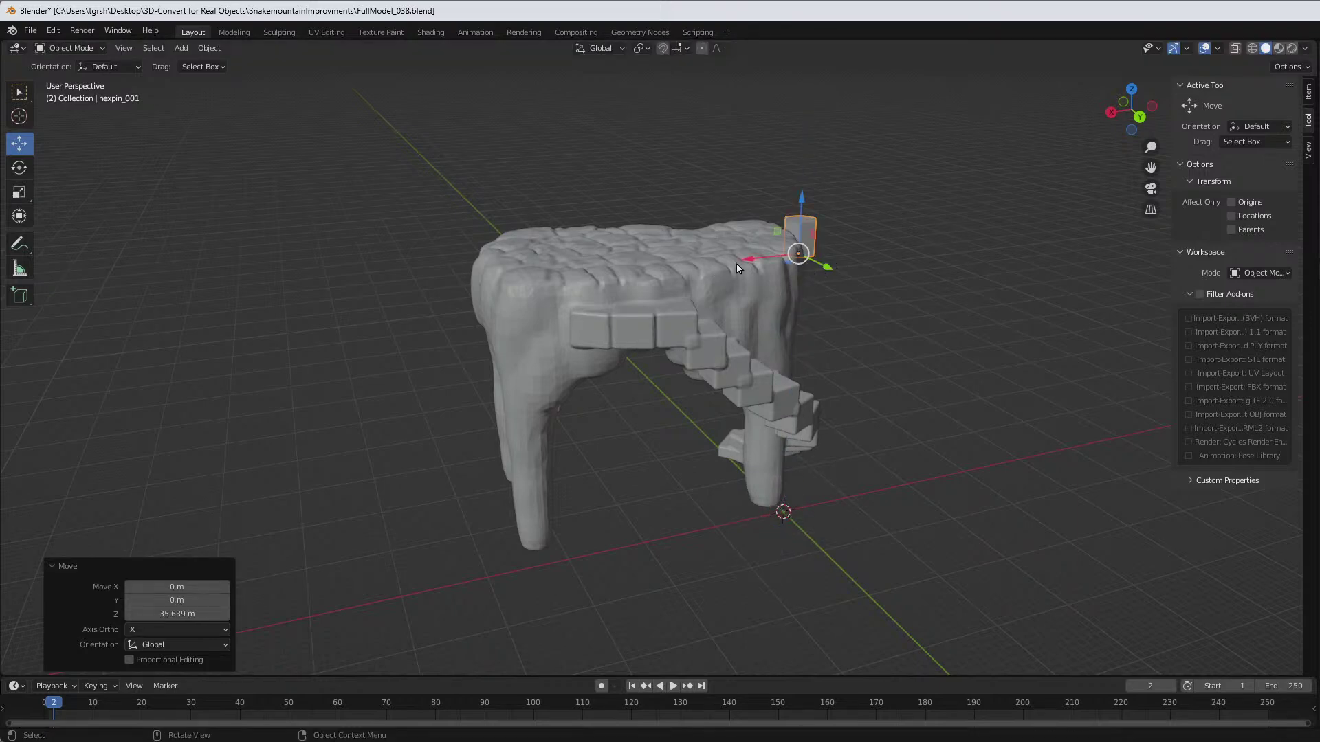
left_click_drag(744, 259, 692, 311)
middle_click_drag(708, 312, 829, 319)
left_click_drag(686, 310, 699, 237)
middle_click_drag(699, 238, 884, 299)
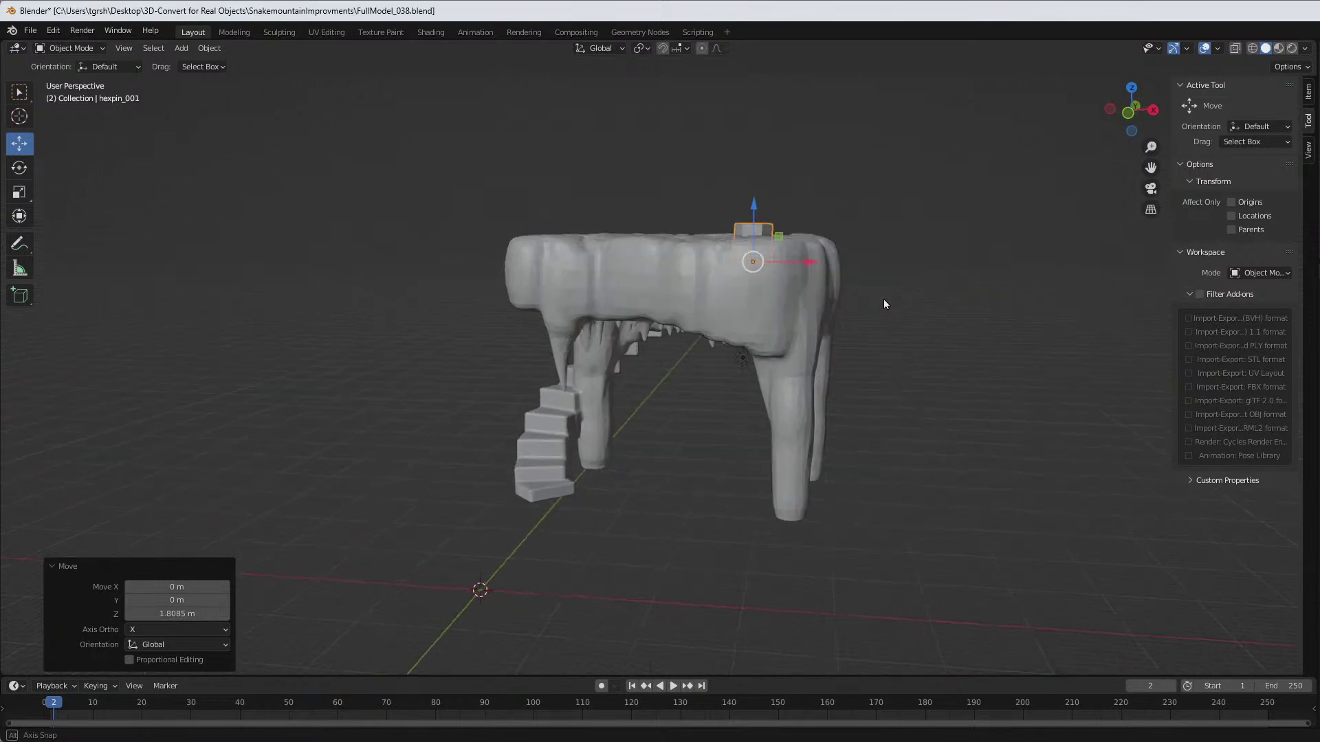
Step: In the front view, lower the pin about 4.07 m so it sits inside the thickness of the upper floor
left_click(1129, 113)
left_click_drag(745, 209, 756, 236)
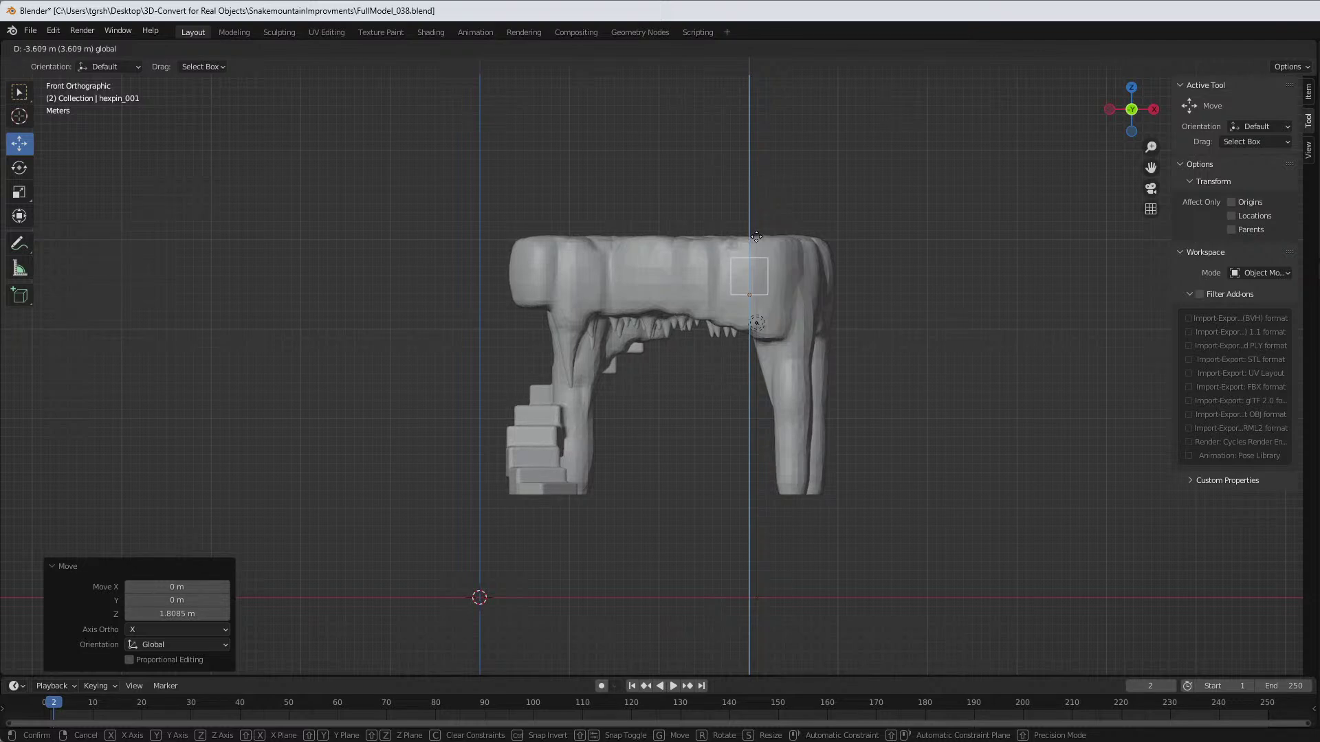
left_click_drag(756, 236, 759, 248)
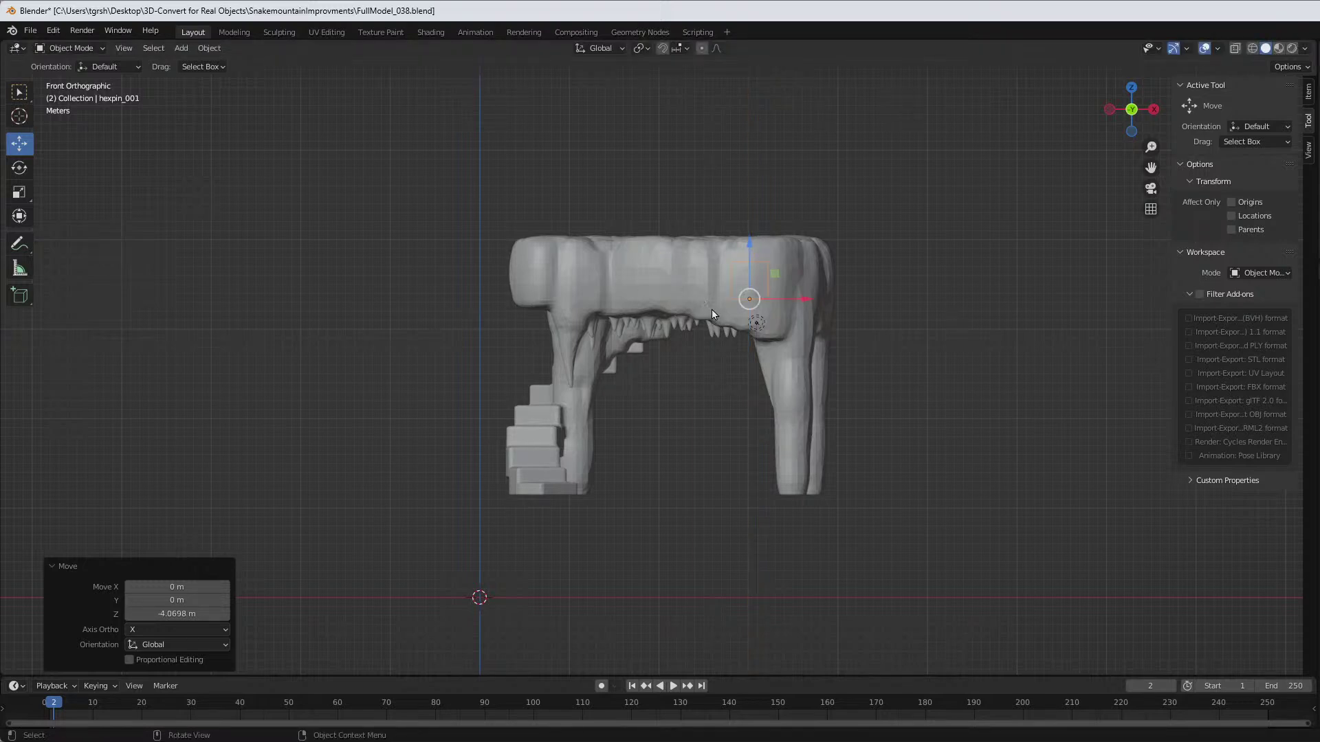
Step: Scale the pin down uniformly to about 0.643 of its size inside the upper floor
scroll(833, 344, "up", 3)
left_click(16, 194)
mouse_move(835, 200)
left_mouse_down()
mouse_move(850, 208)
mouse_move(840, 212)
left_mouse_up()
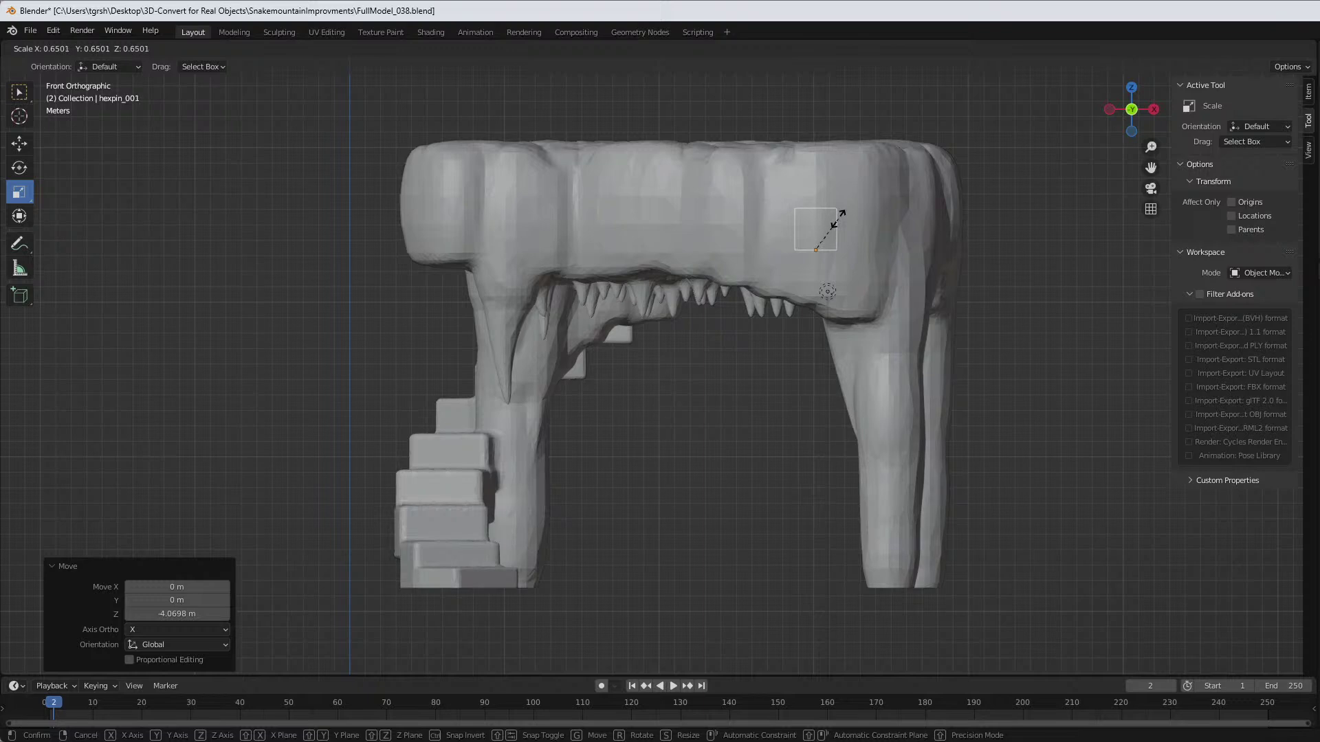
left_click(838, 219)
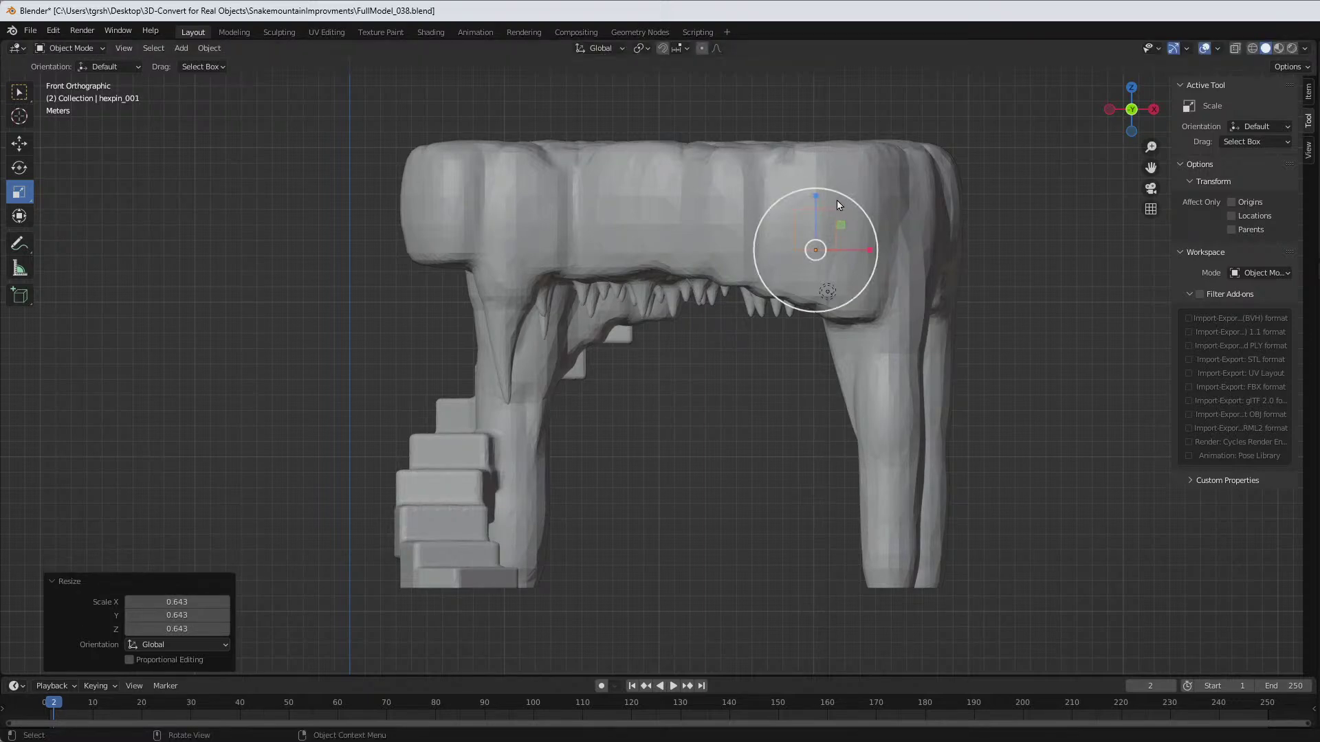
Step: In the top view, move the pin about -1.33 m along Y and about 0.67 m along X
middle_click_drag(868, 218, 1047, 205)
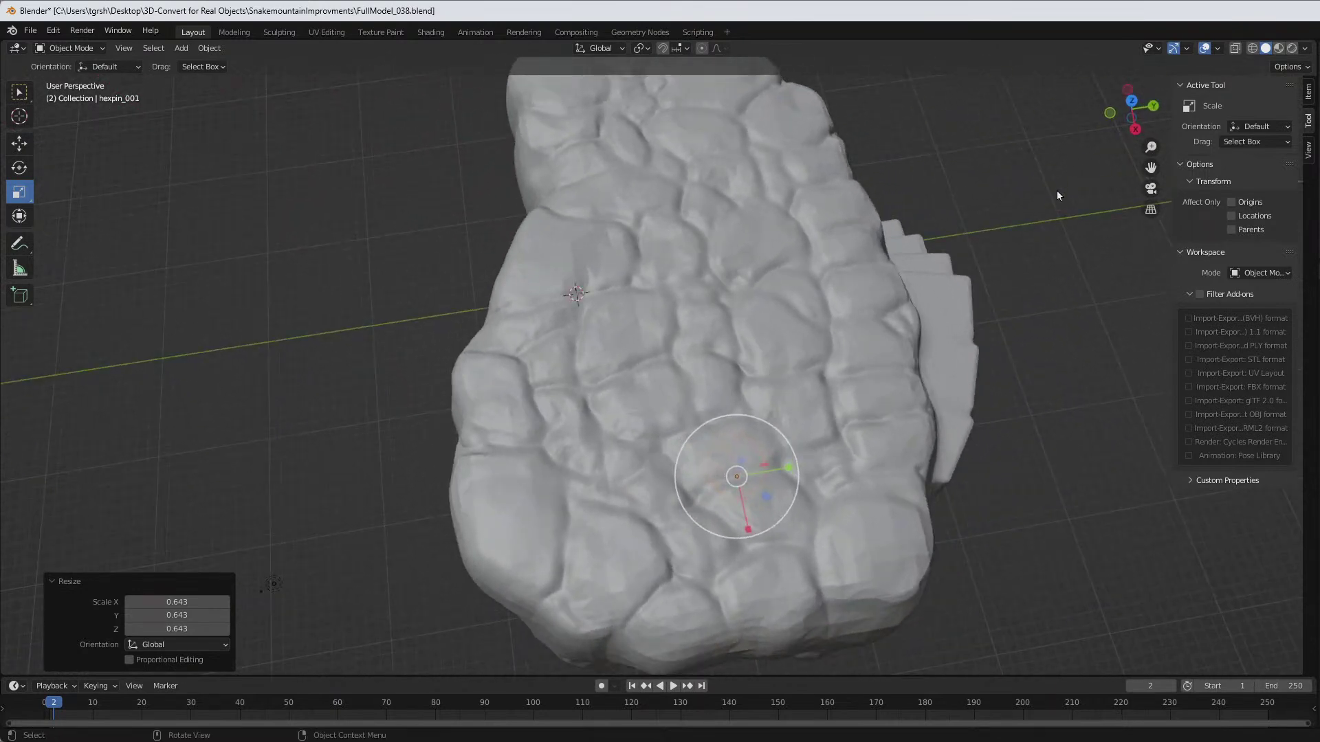
left_click(1132, 101)
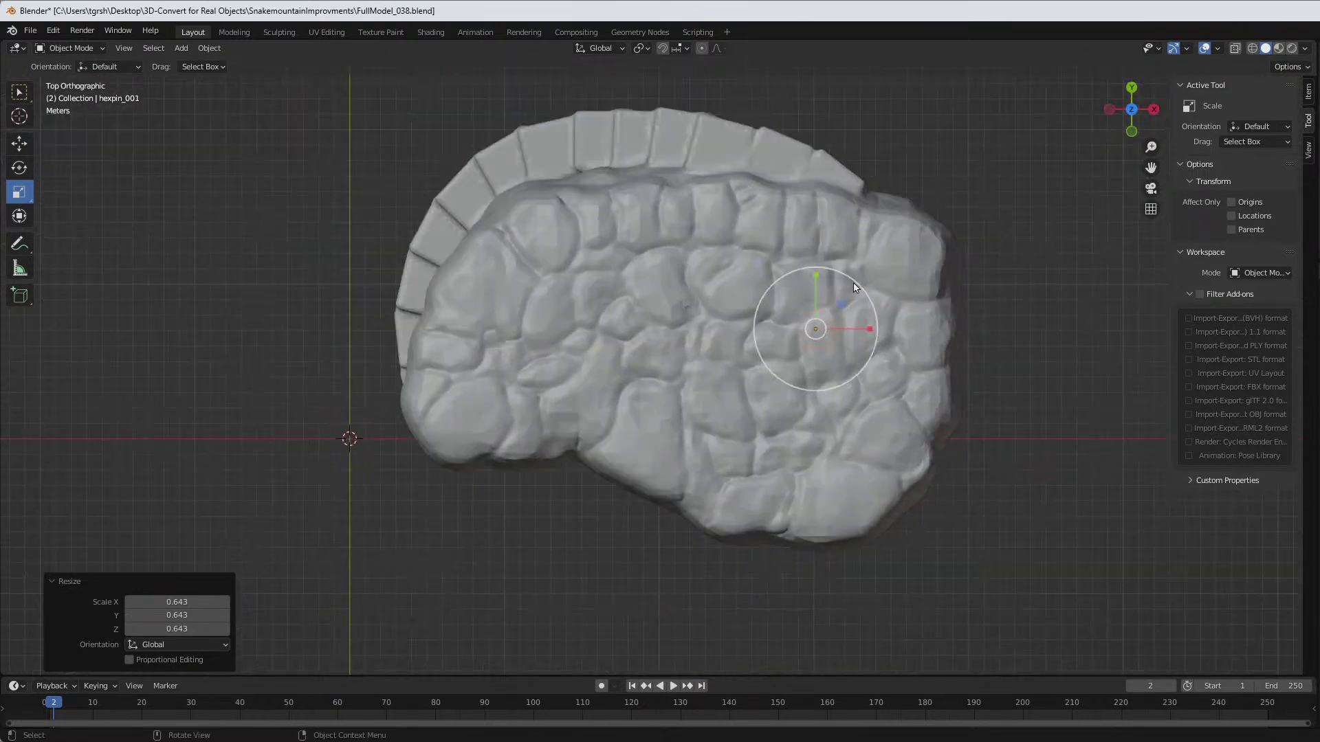
left_click(20, 147)
left_click_drag(818, 289, 822, 300)
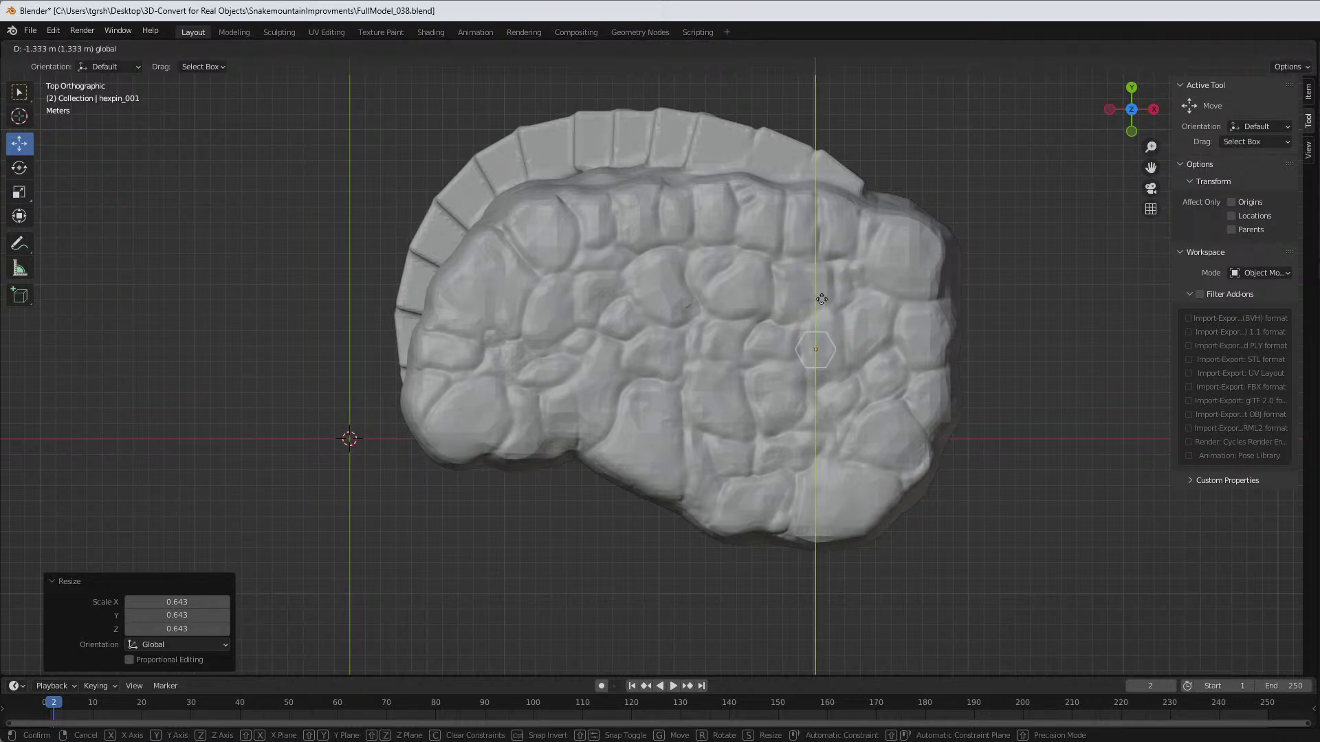
left_click_drag(876, 339, 881, 348)
Step: Duplicate the pin, move the copy along negative X toward the floor's staircase end, and shift it about 1.78 m along Y
key("ctrl+c")
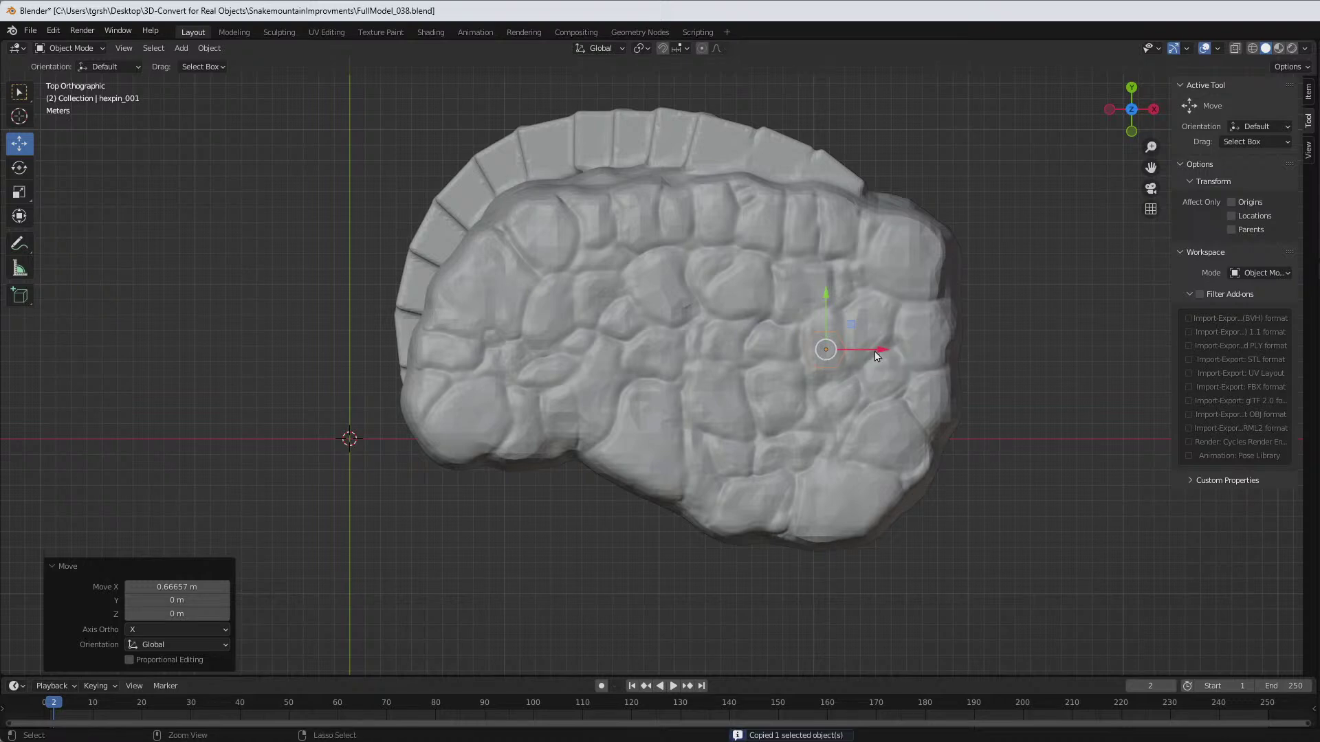
key("ctrl+v")
left_click_drag(876, 355, 596, 351)
left_click_drag(546, 295, 545, 264)
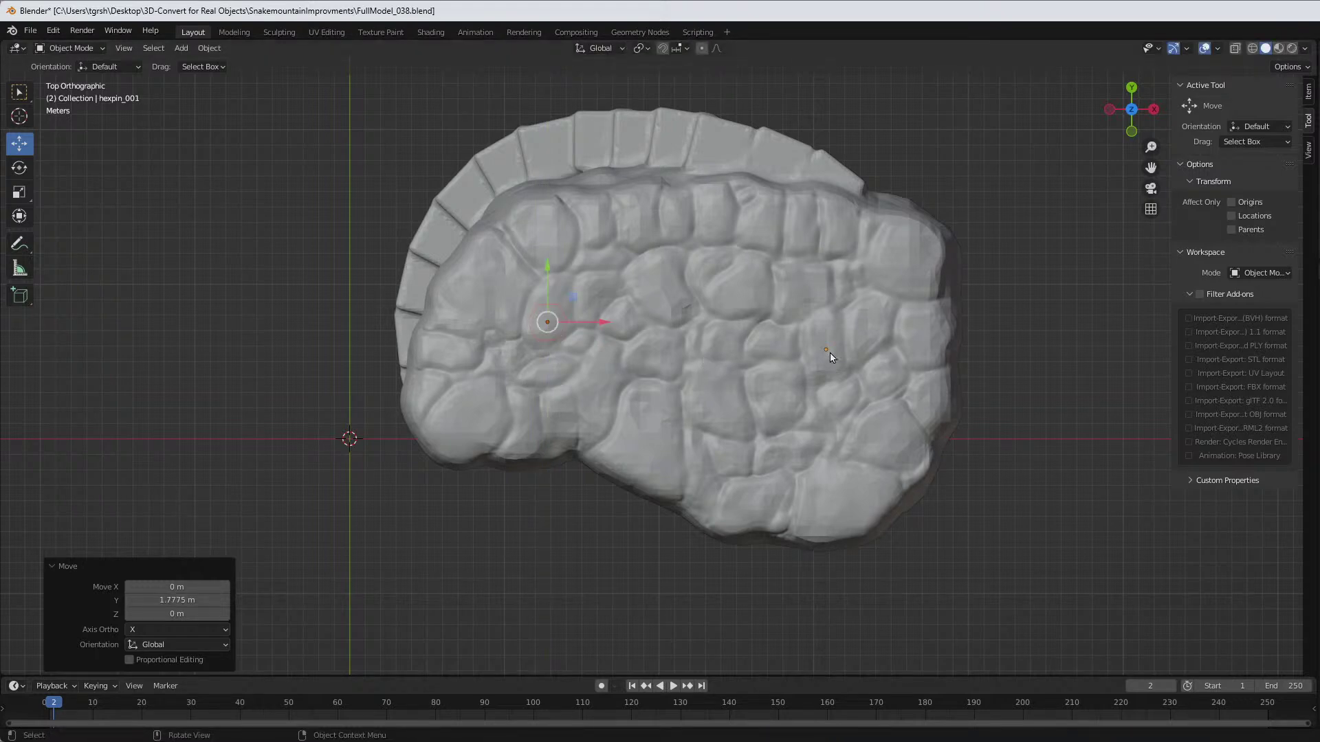
Step: Examine the placement of both pins inside the upper floor from above and from the side
left_click(856, 414)
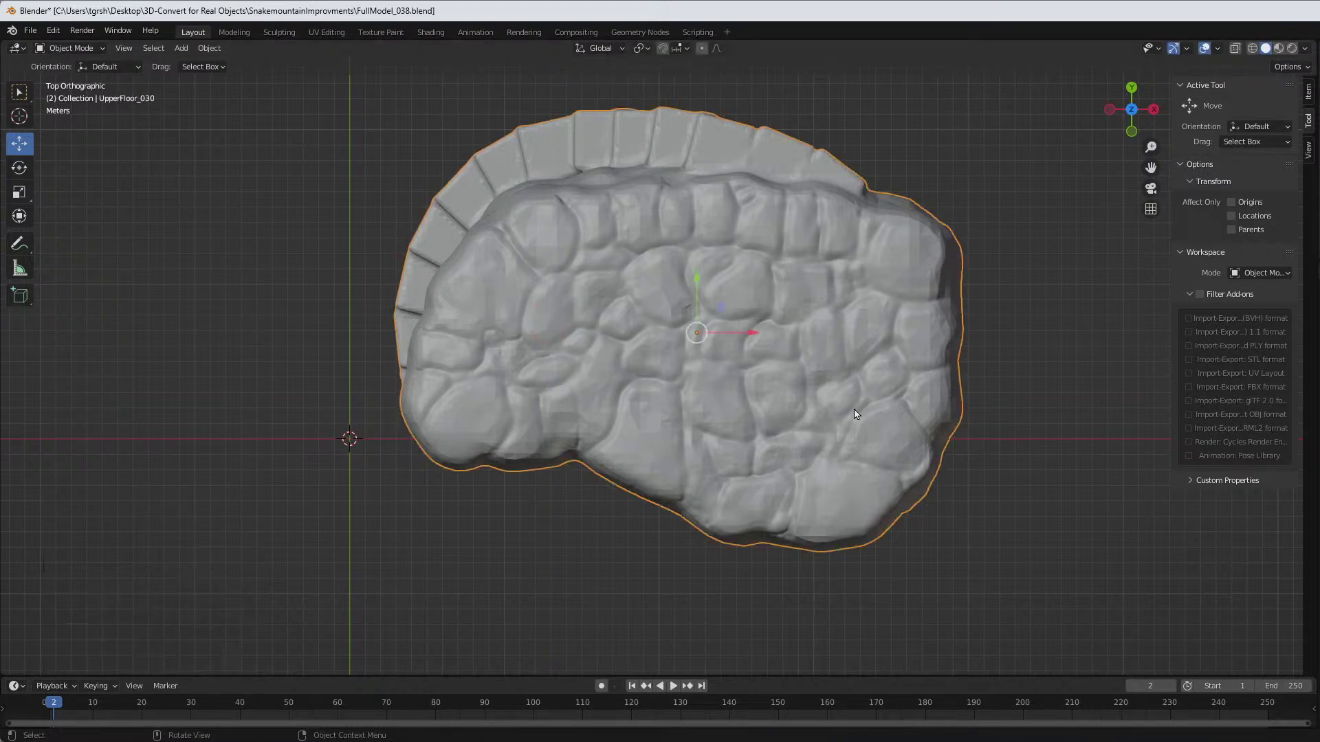
middle_click_drag(831, 411, 828, 381)
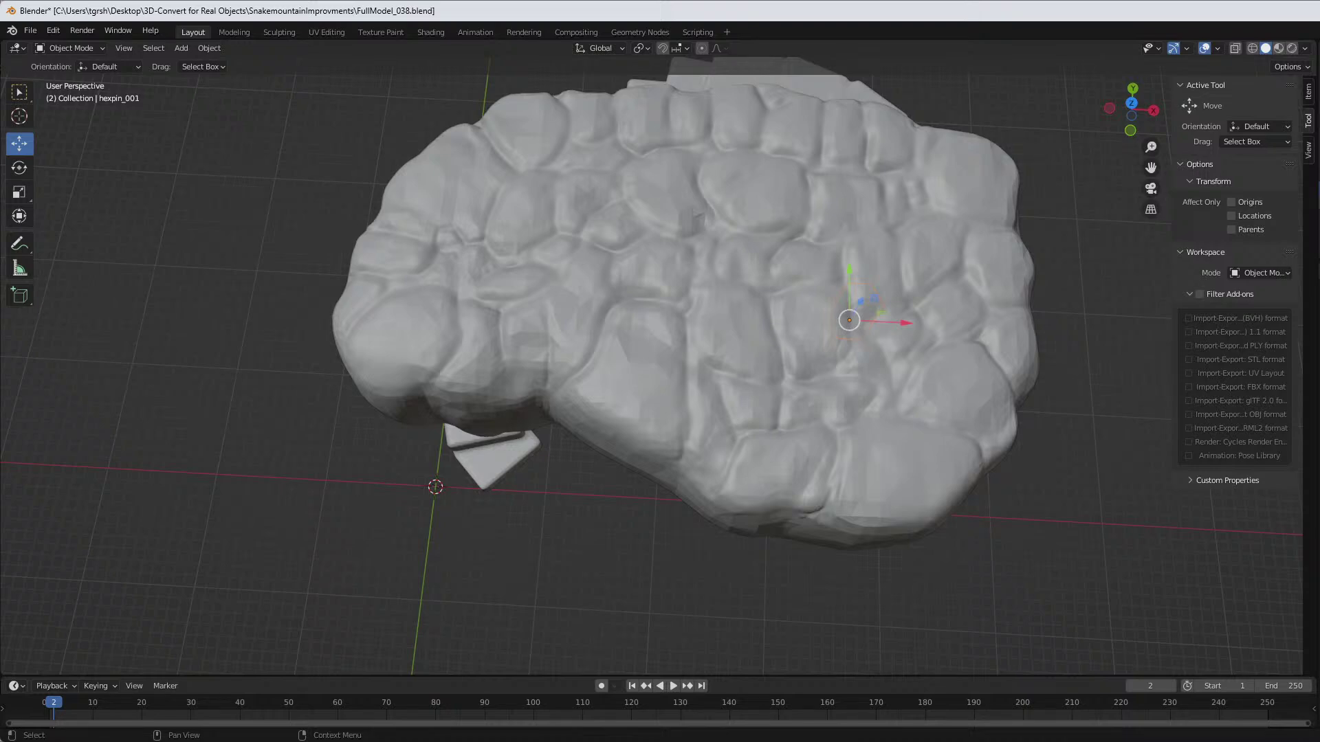
middle_click_drag(1079, 309, 1112, 205)
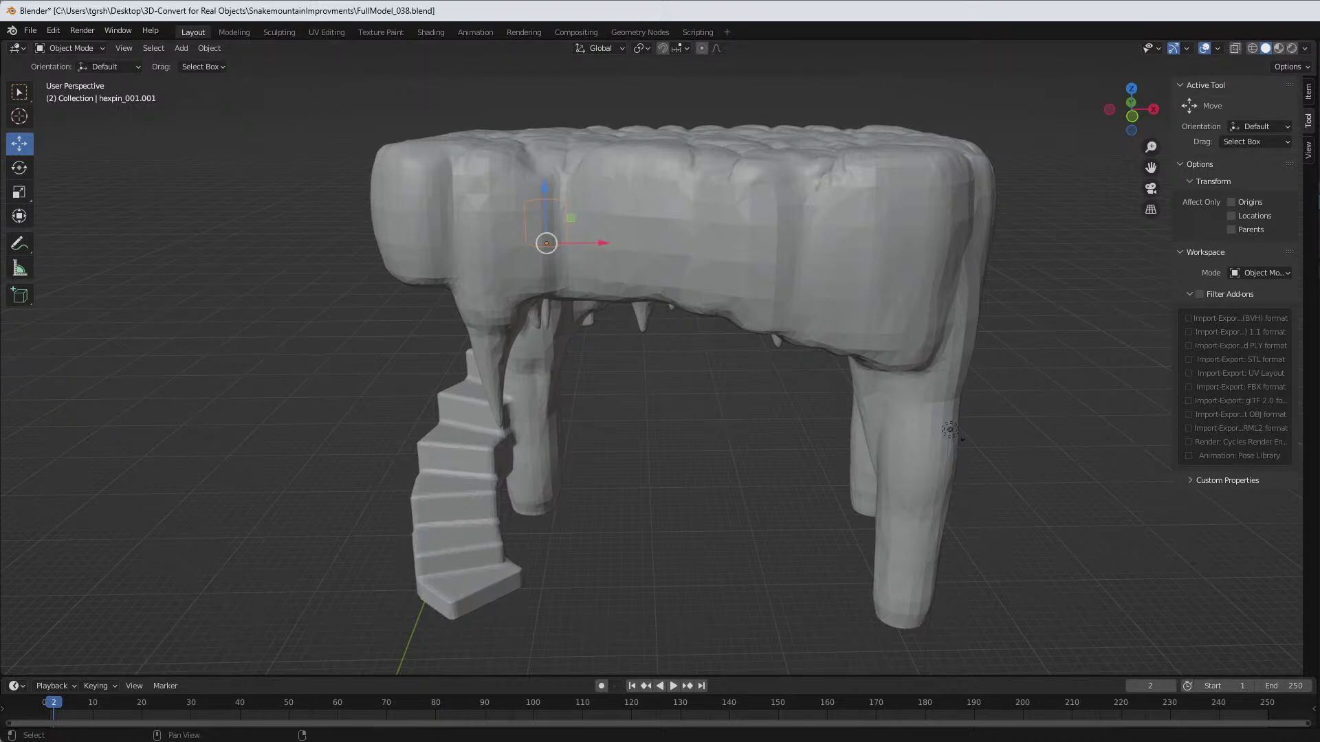
mouse_move(927, 302)
middle_mouse_down()
mouse_move(925, 291)
mouse_move(928, 359)
mouse_move(942, 252)
mouse_move(628, 258)
mouse_move(958, 253)
mouse_move(906, 263)
mouse_move(925, 291)
middle_mouse_up()
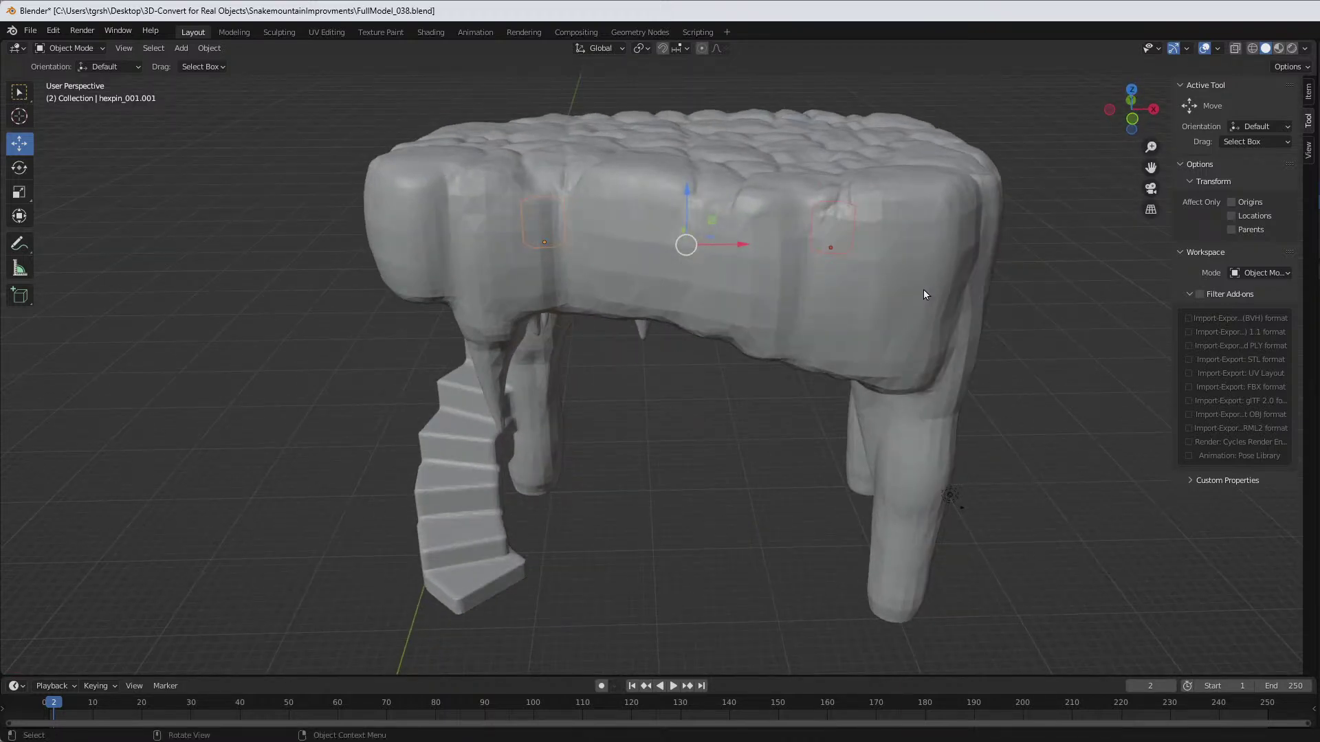
middle_click_drag(863, 245, 817, 275)
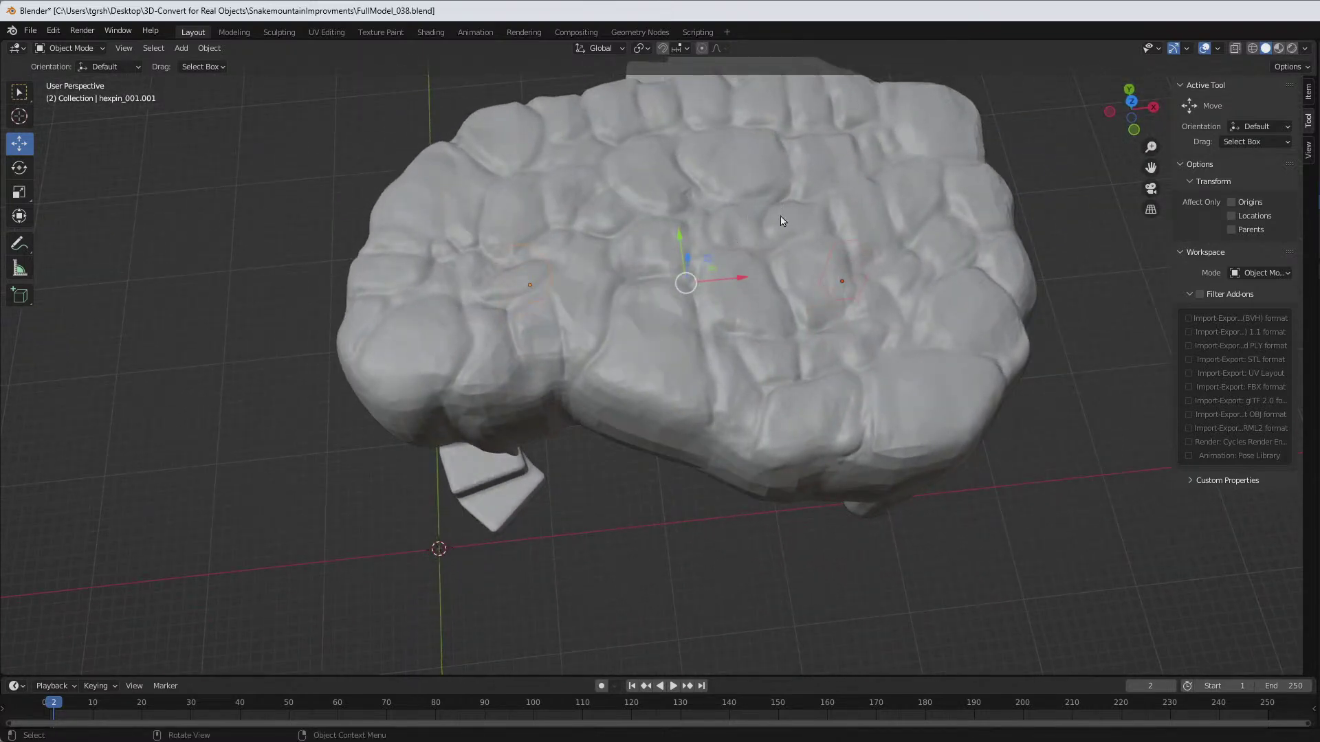
middle_click_drag(763, 253, 797, 291)
middle_click_drag(652, 375, 644, 365)
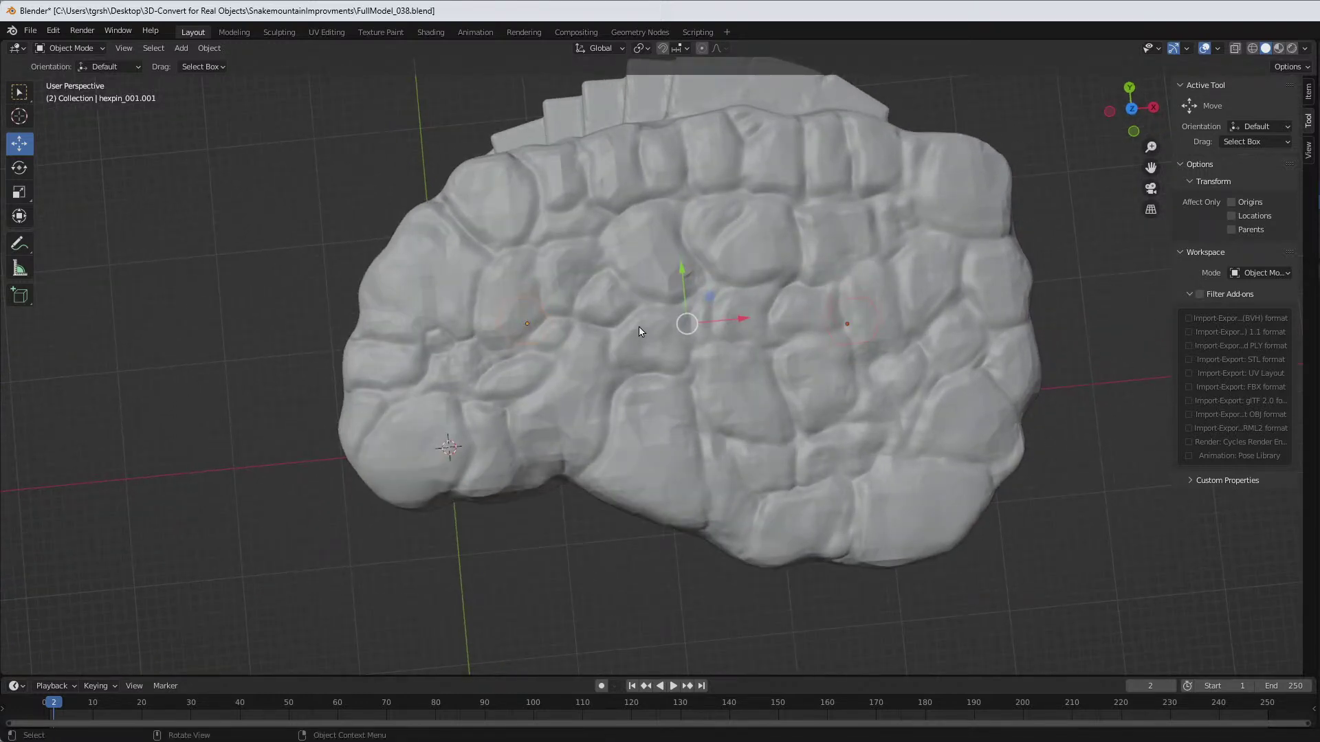
Step: Select the upper floor and save the scene as a new file named FullModel_039.blend
left_click(534, 293)
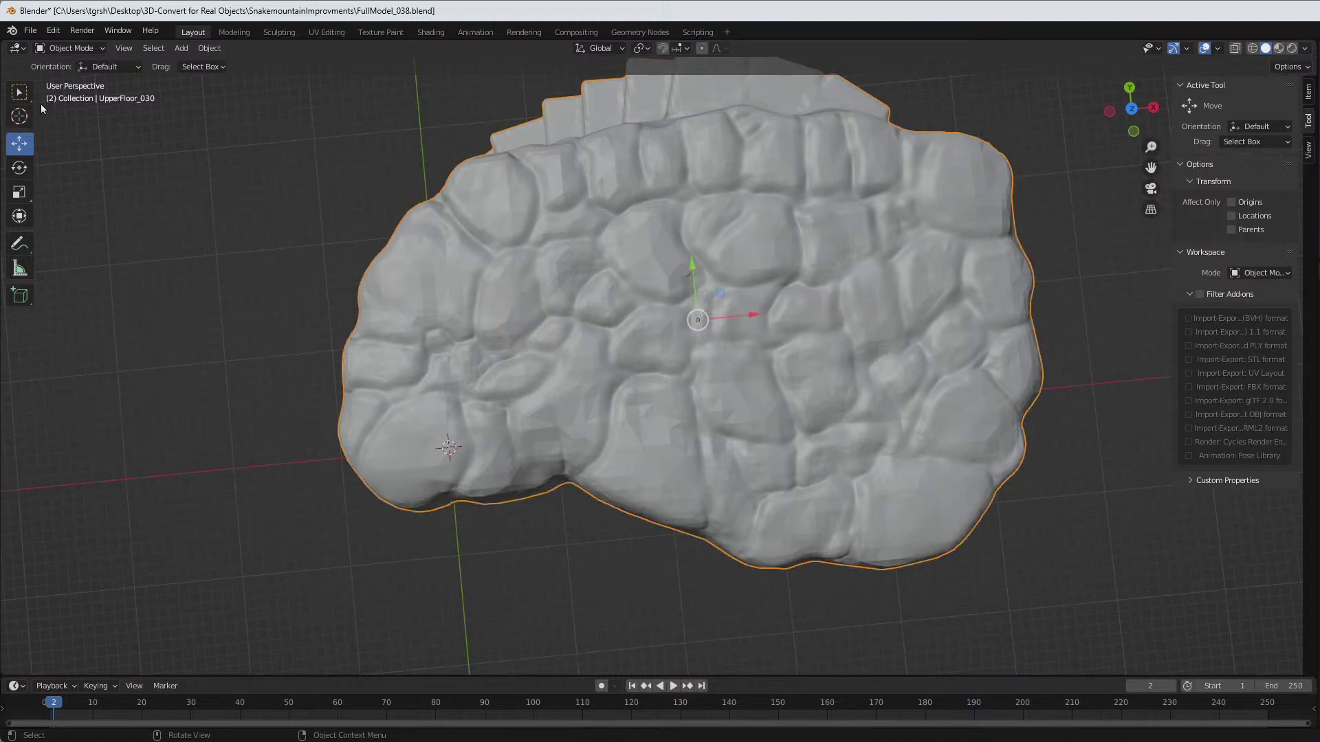
left_click(31, 32)
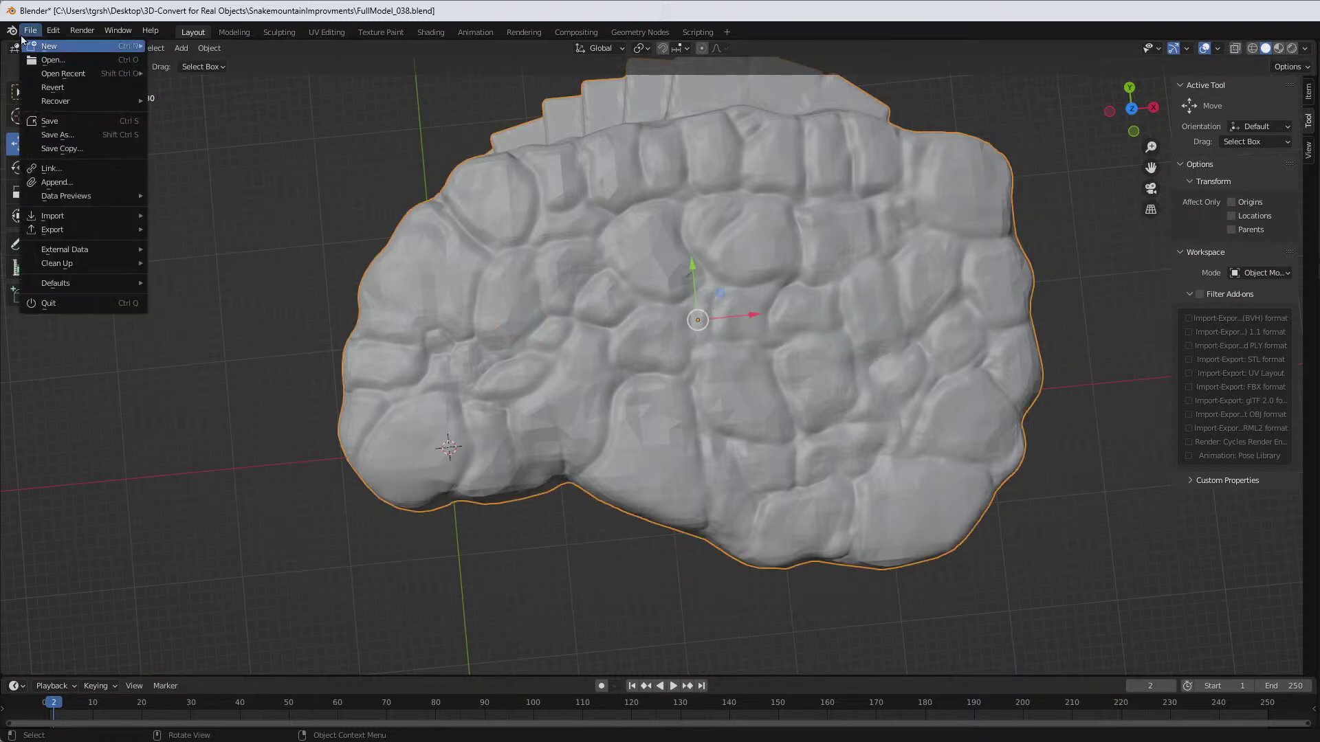
left_click(56, 139)
left_click(657, 574)
left_click(657, 574)
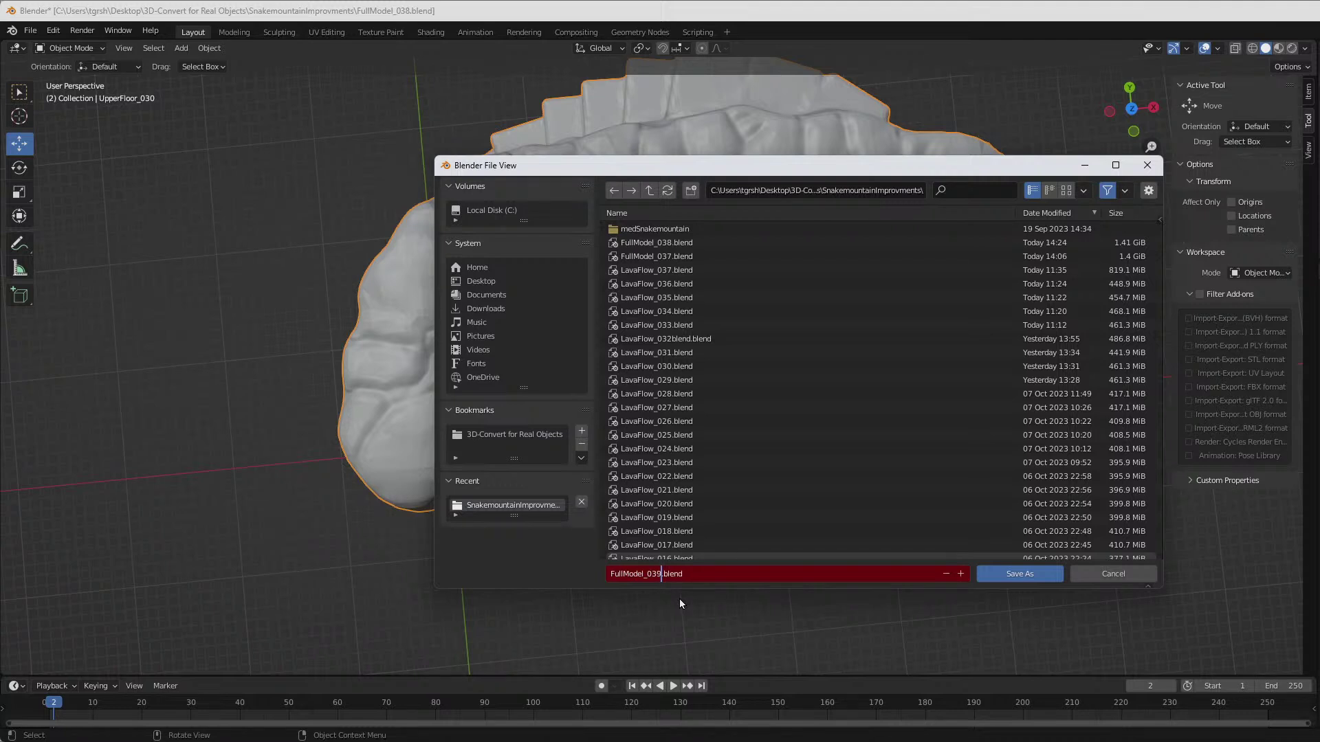
left_click(1000, 576)
left_click(1005, 574)
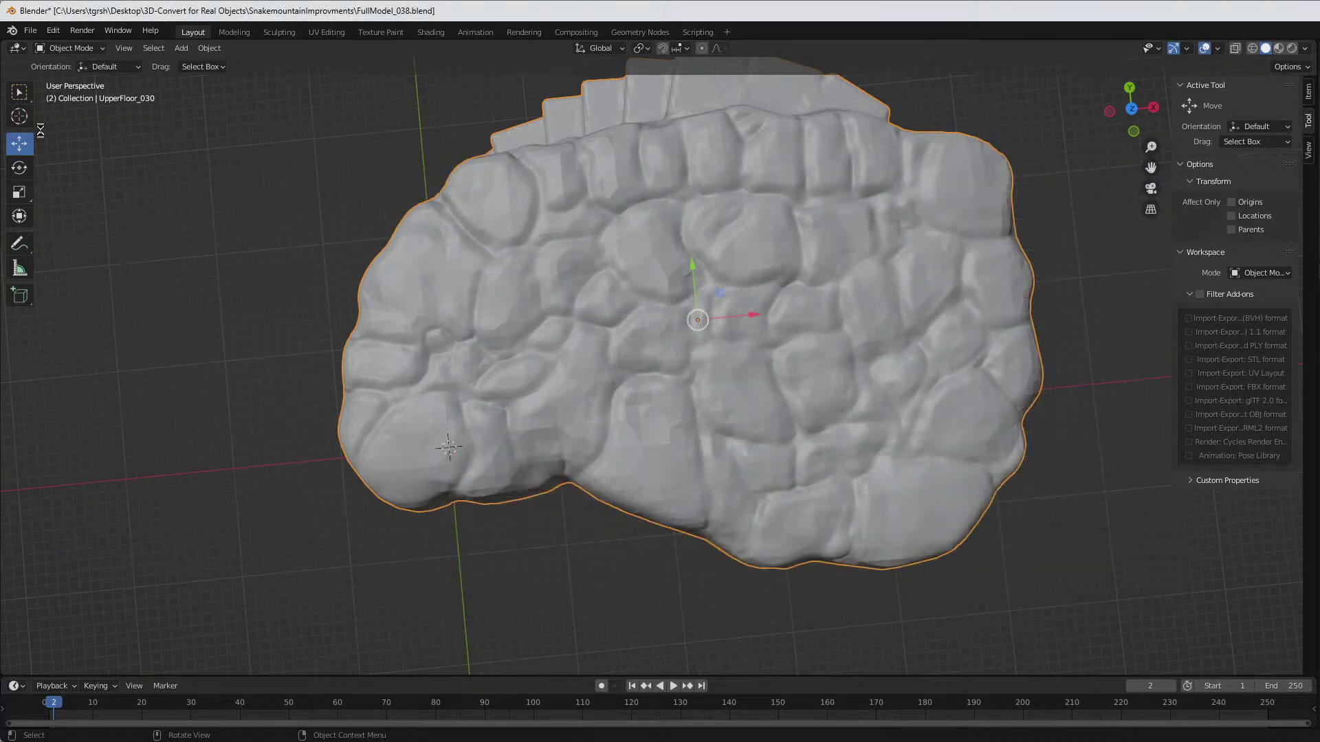
Step: Enter Sculpt Mode on the upper floor in the top view and set up the Crease brush with a 14 px radius
left_click(1131, 109)
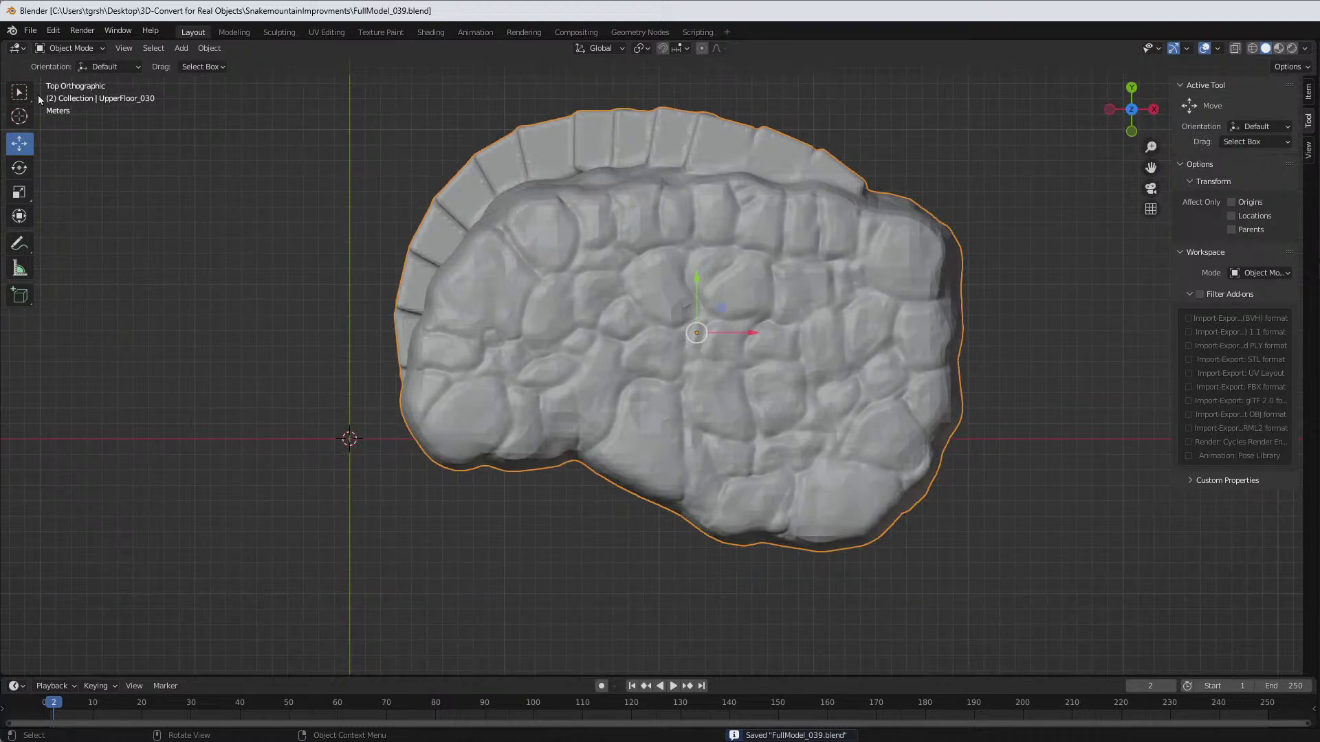
left_click(86, 50)
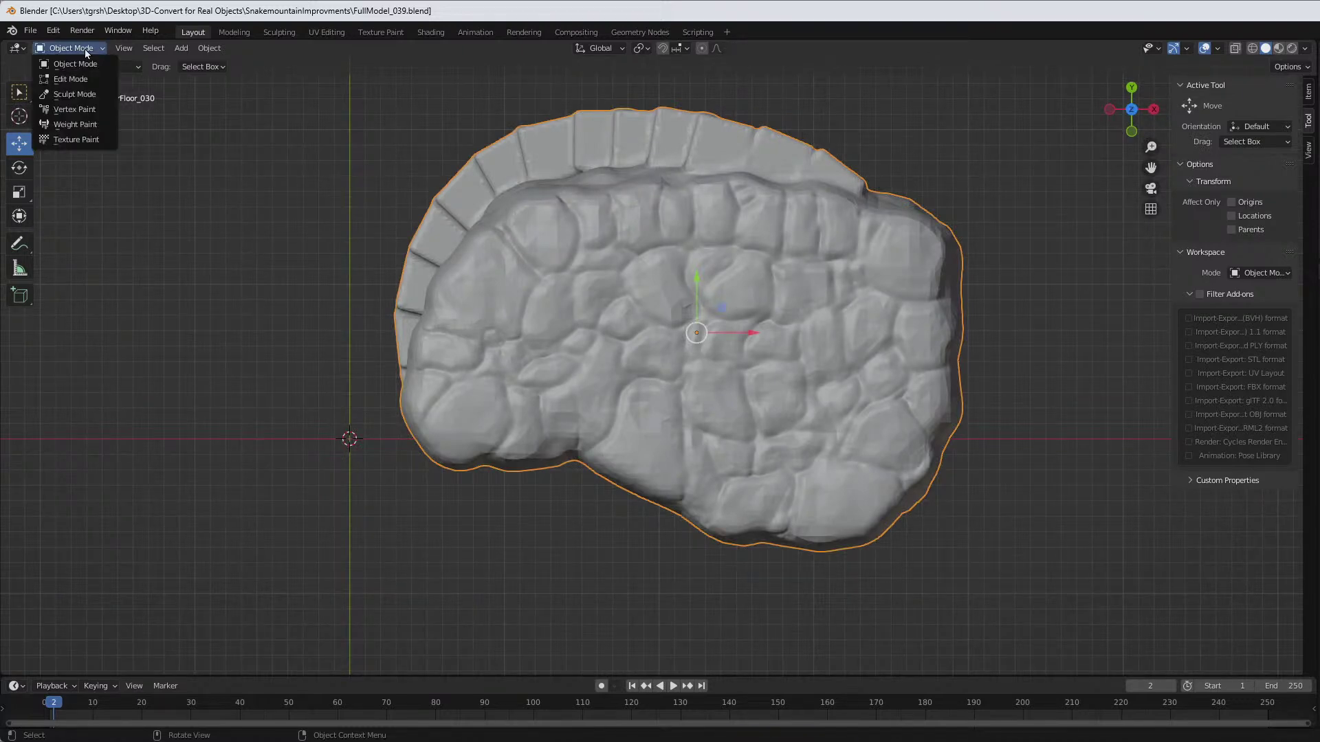
left_click(75, 95)
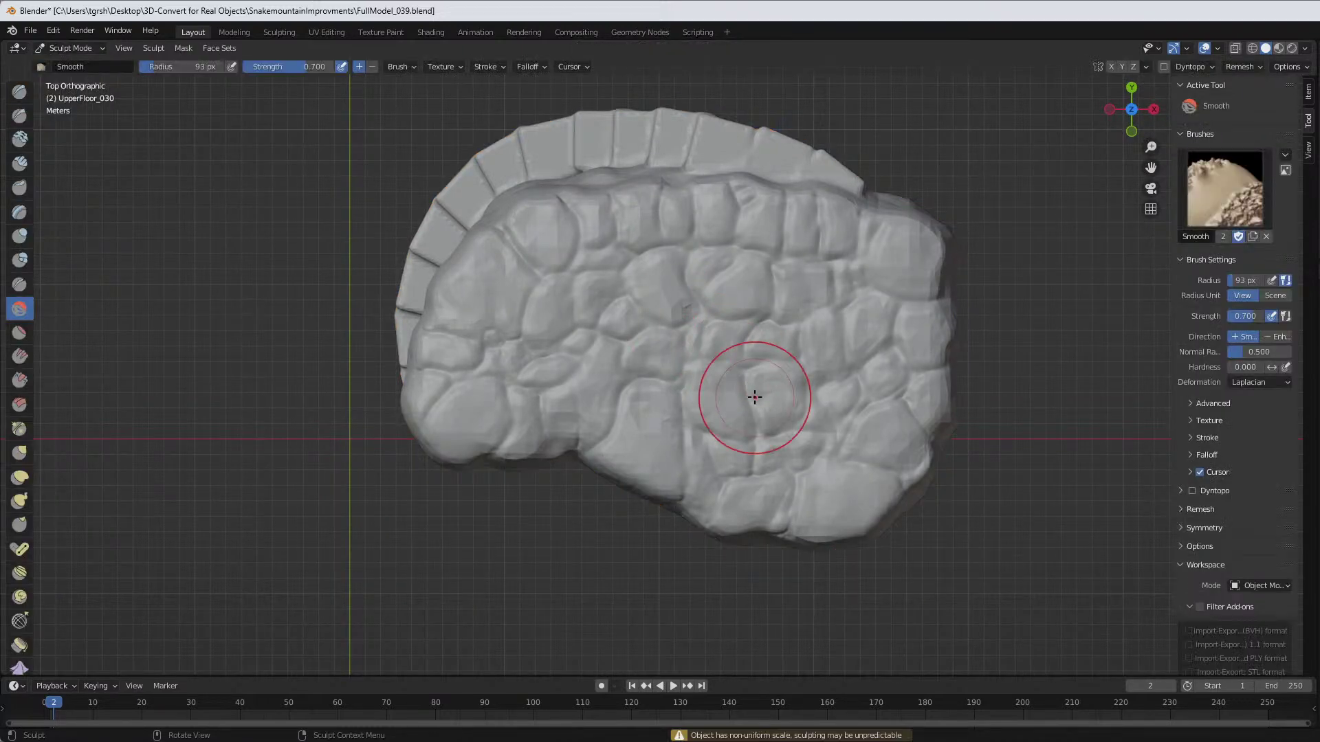
scroll(807, 392, "up", 1)
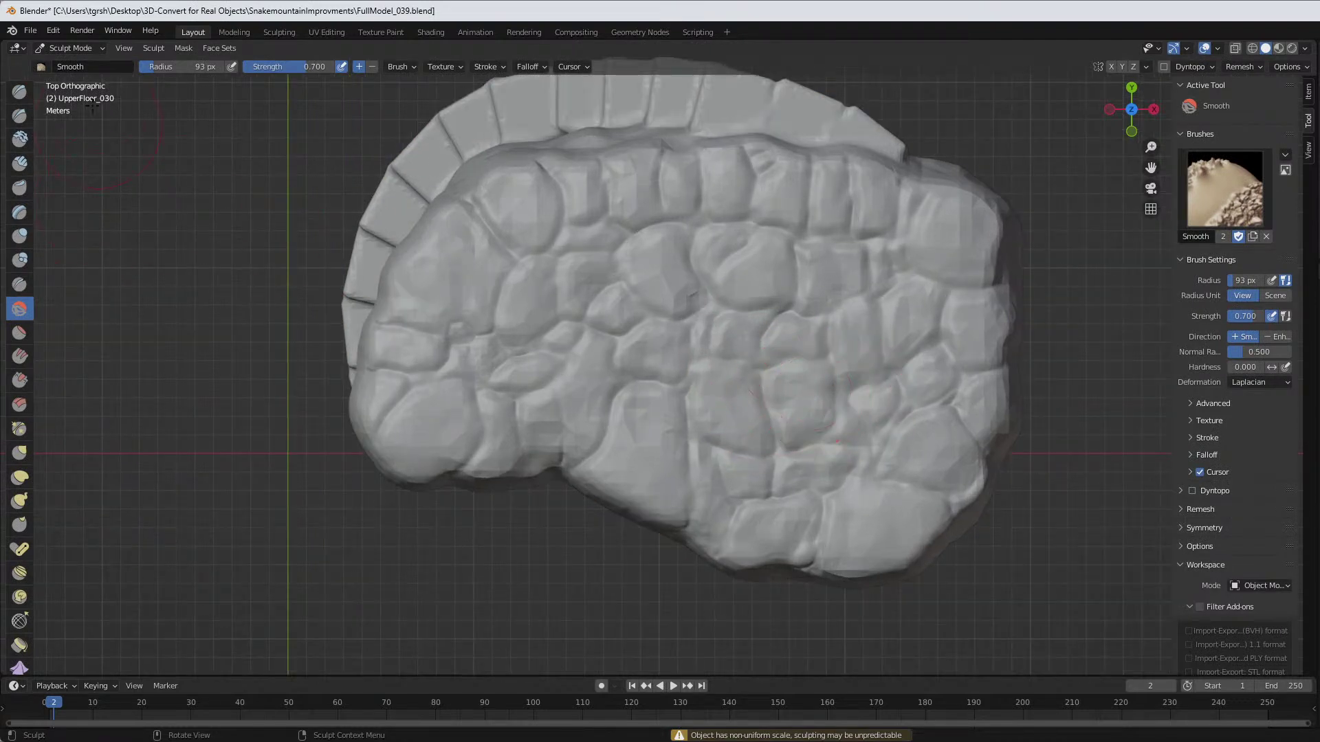
left_click(103, 49)
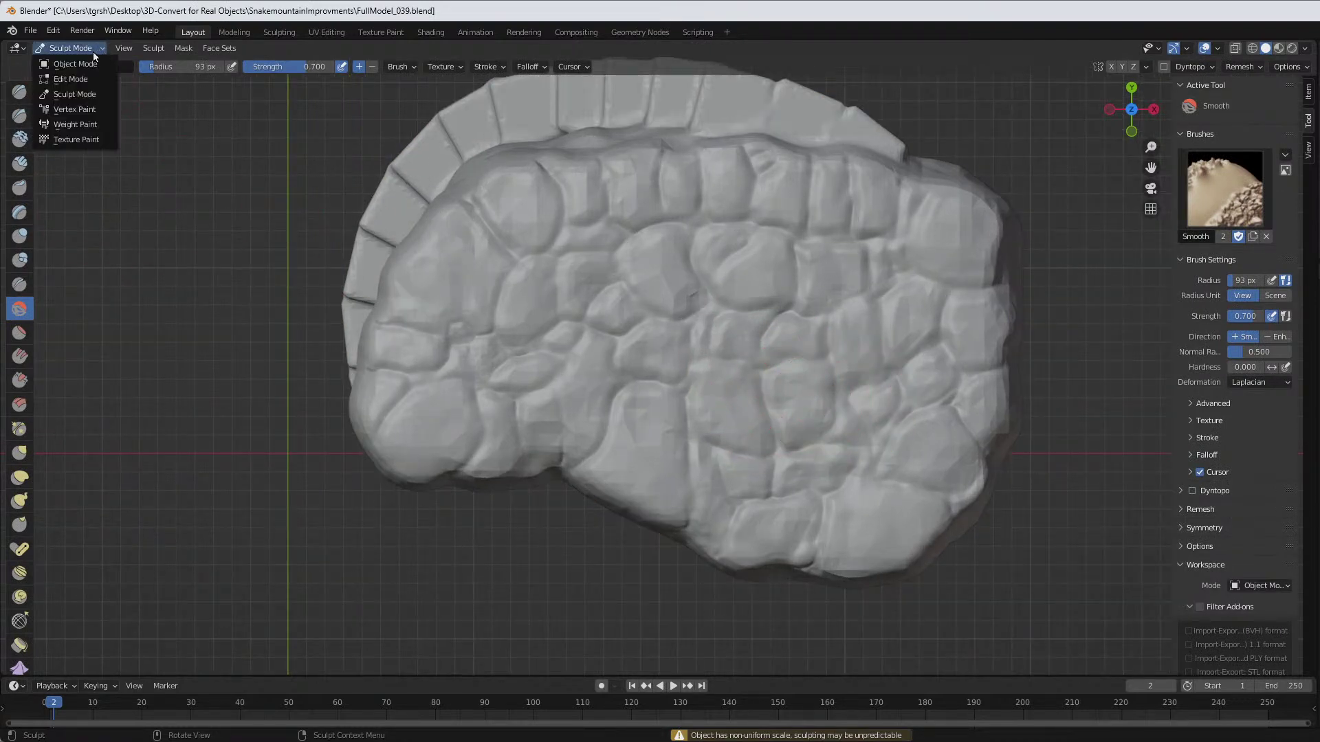
left_click(20, 285)
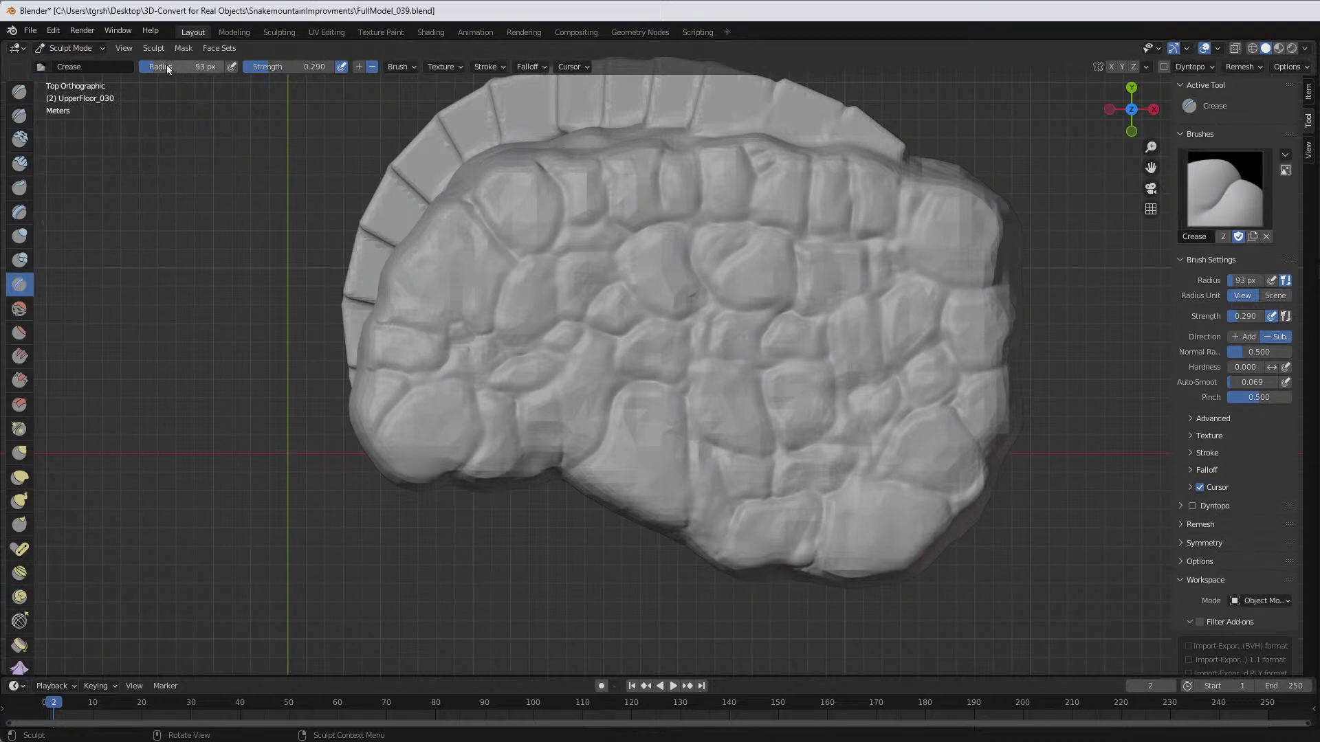
left_click_drag(157, 68, 149, 69)
scroll(763, 319, "up", 2)
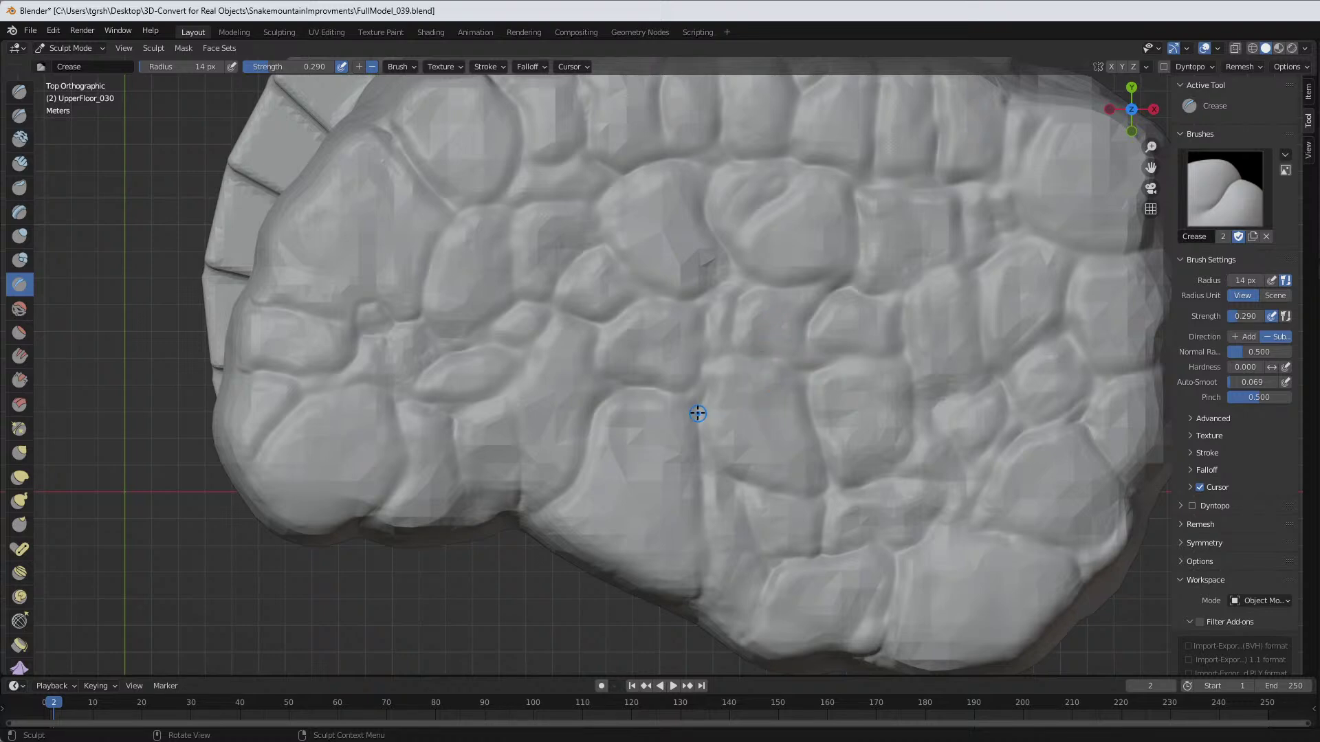
Step: Carve crease lines between the stones in the middle of the upper floor, and return to Object Mode
key("b")
mouse_move(734, 355)
left_mouse_down()
mouse_move(810, 373)
mouse_move(800, 362)
left_mouse_up()
mouse_move(800, 362)
left_mouse_down()
mouse_move(811, 375)
mouse_move(840, 360)
mouse_move(825, 348)
mouse_move(896, 355)
mouse_move(851, 353)
mouse_move(872, 358)
left_mouse_up()
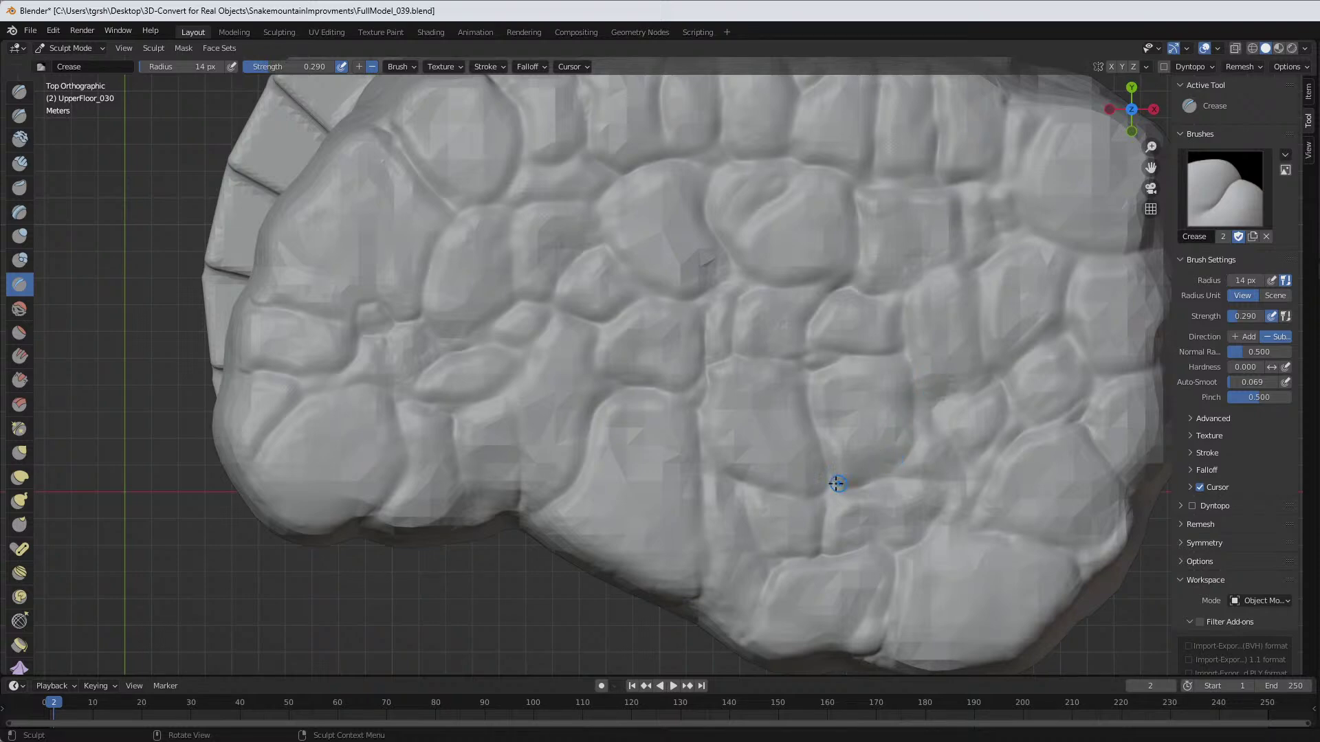
mouse_move(716, 291)
left_mouse_down()
mouse_move(735, 296)
mouse_move(712, 291)
left_mouse_up()
mouse_move(716, 292)
left_mouse_down()
mouse_move(739, 289)
mouse_move(708, 289)
mouse_move(698, 309)
mouse_move(648, 299)
left_mouse_up()
left_click(97, 47)
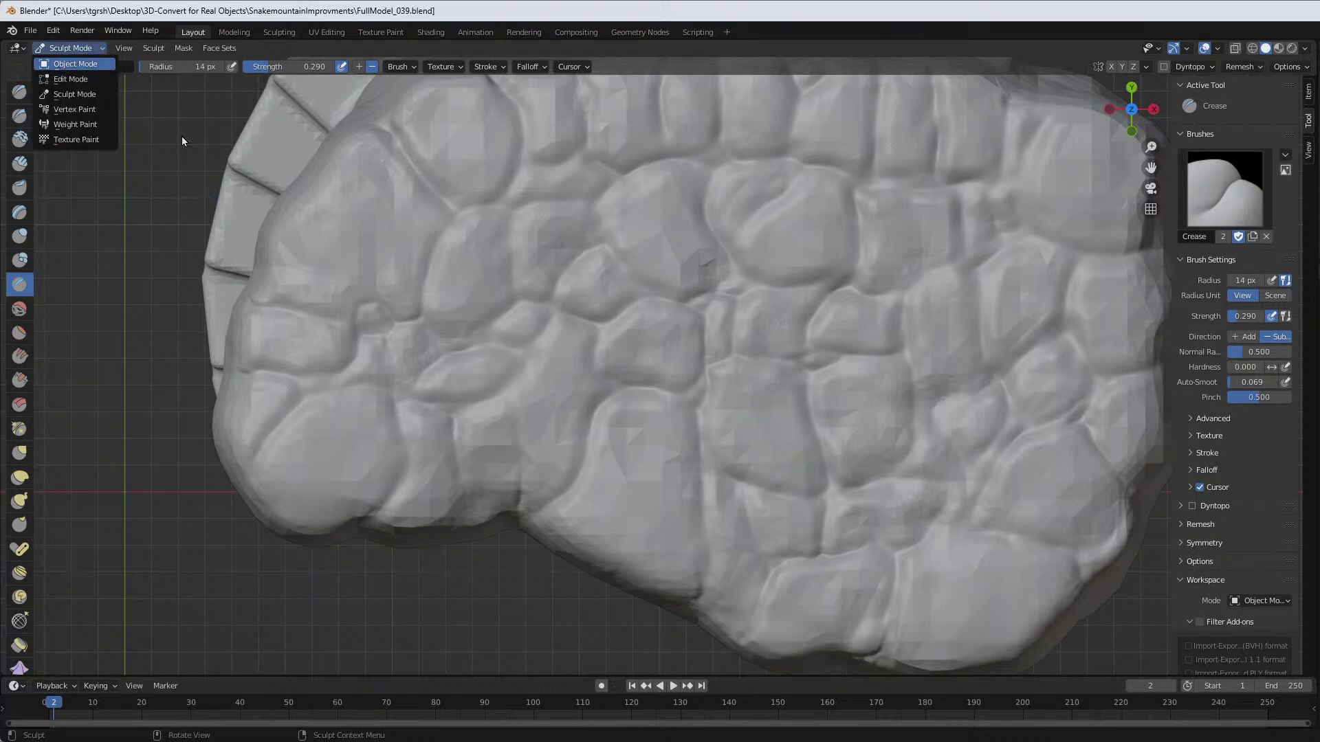
left_click(76, 63)
Step: Re-enter Sculpt Mode, deepen the creases around the central stones of the upper floor, and return to Object Mode
middle_click_drag(683, 455, 753, 392)
scroll(753, 392, "up", 4)
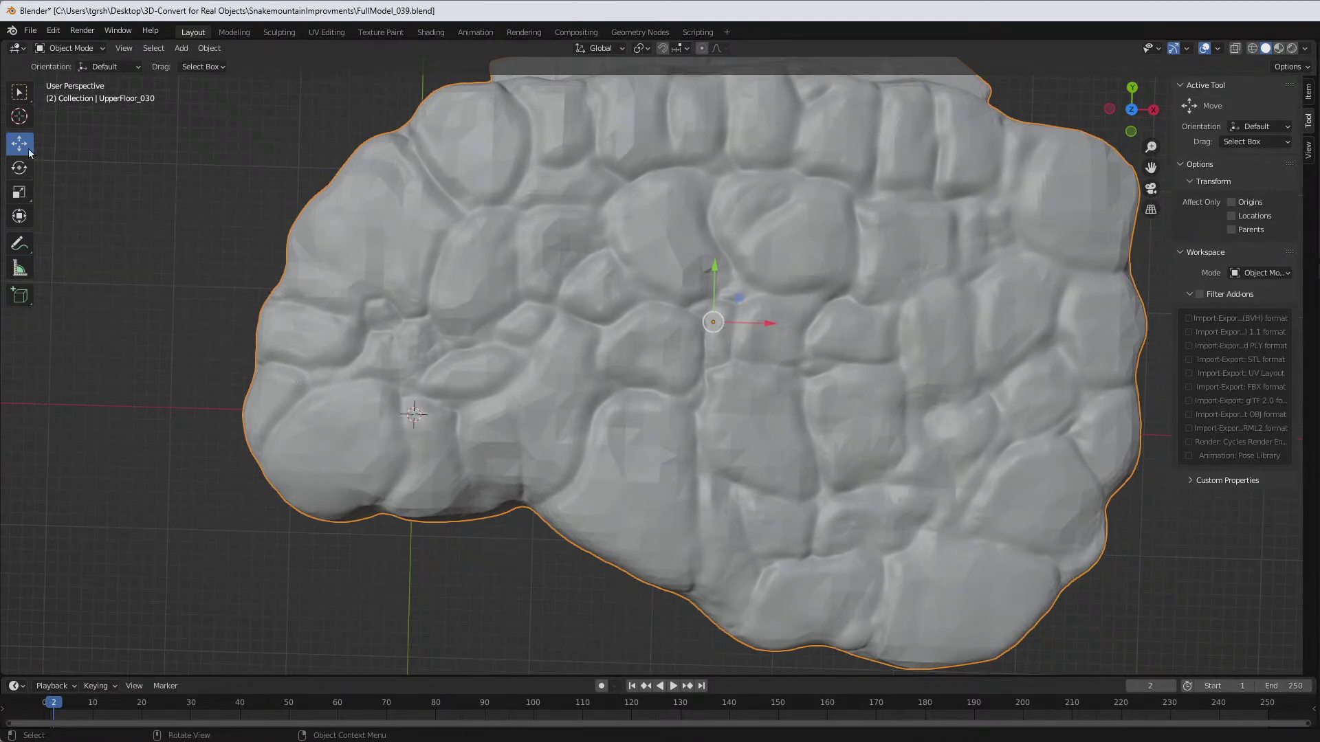
left_click(71, 48)
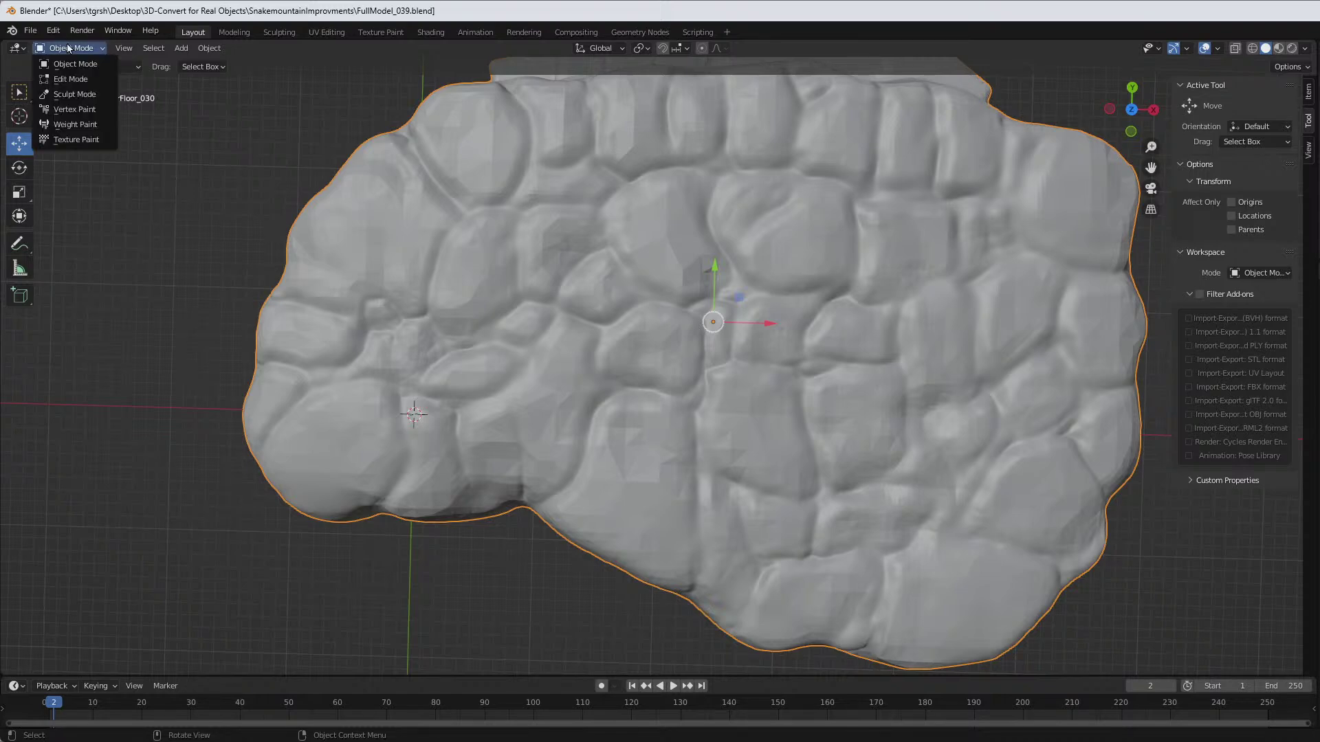
left_click(69, 95)
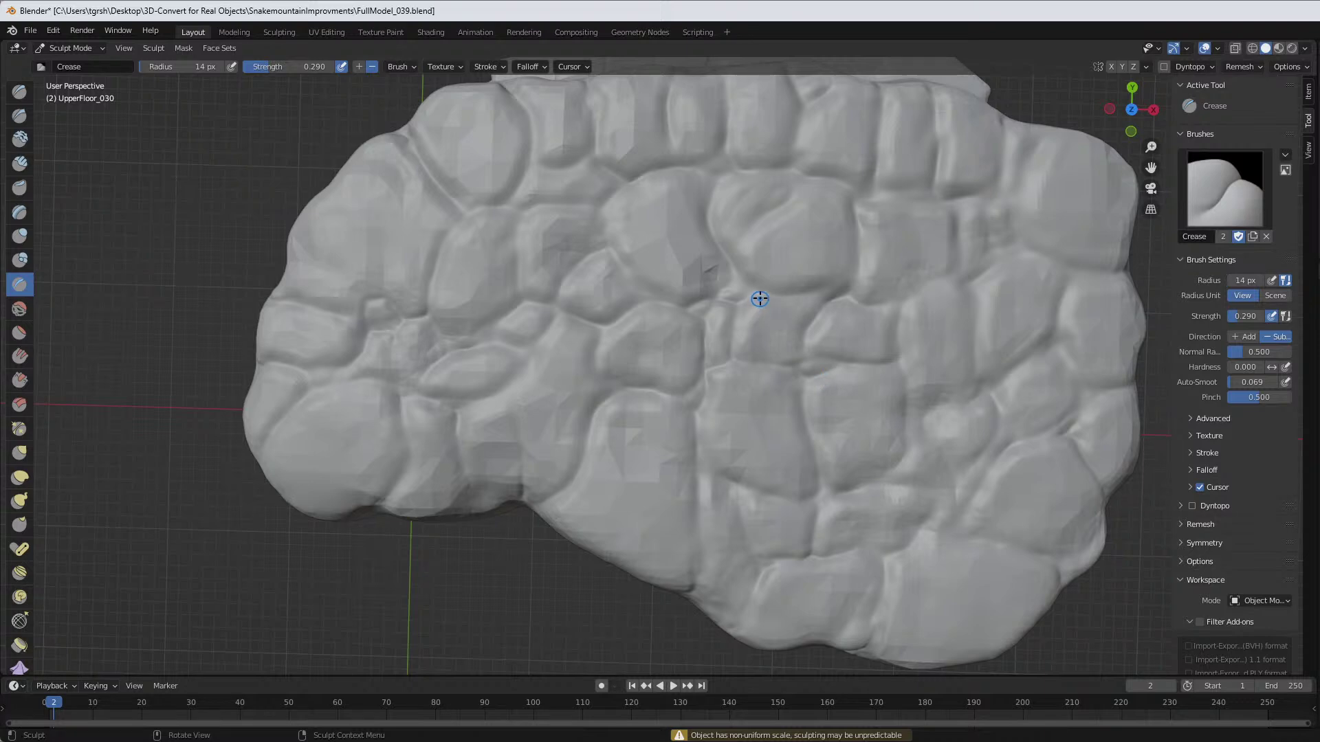
mouse_move(742, 364)
left_mouse_down()
mouse_move(798, 365)
mouse_move(797, 306)
mouse_move(790, 297)
mouse_move(793, 324)
mouse_move(778, 295)
mouse_move(809, 329)
mouse_move(804, 357)
mouse_move(822, 355)
mouse_move(807, 350)
left_mouse_up()
left_click_drag(807, 353, 835, 362)
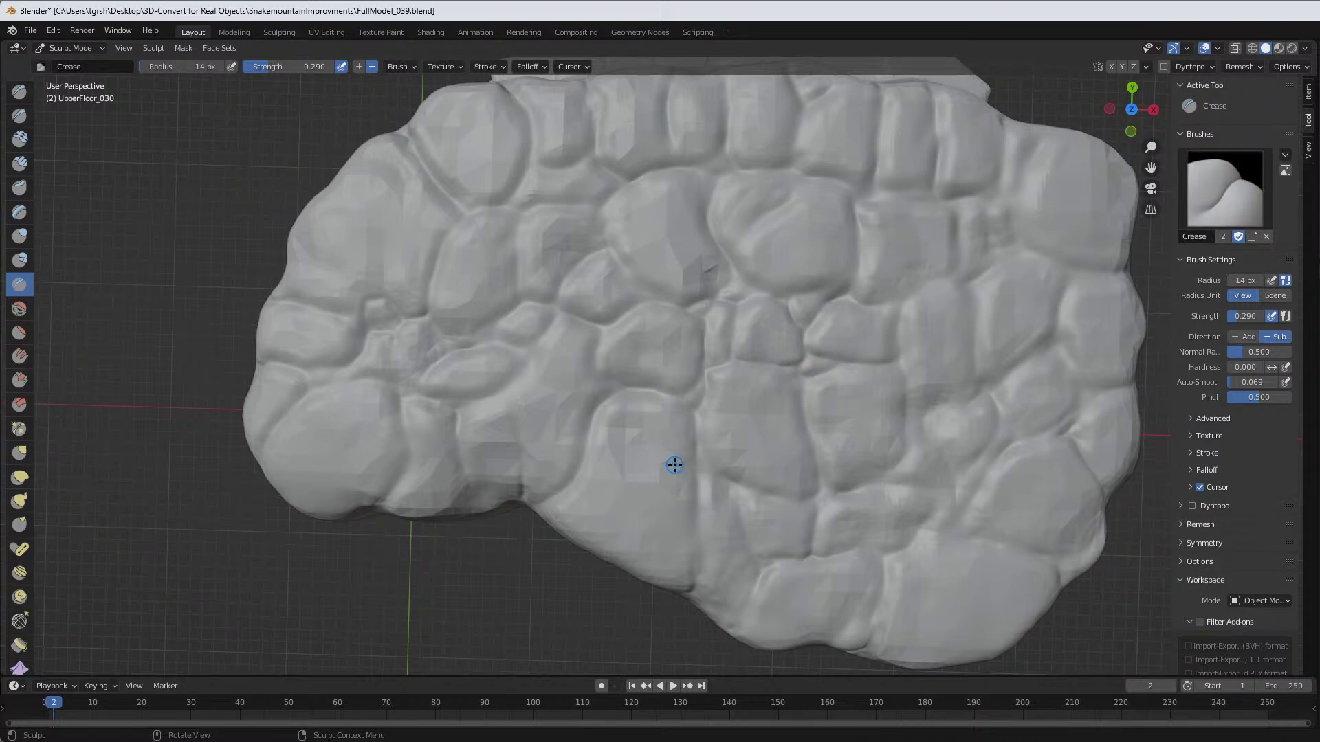
left_click(70, 48)
left_click(67, 65)
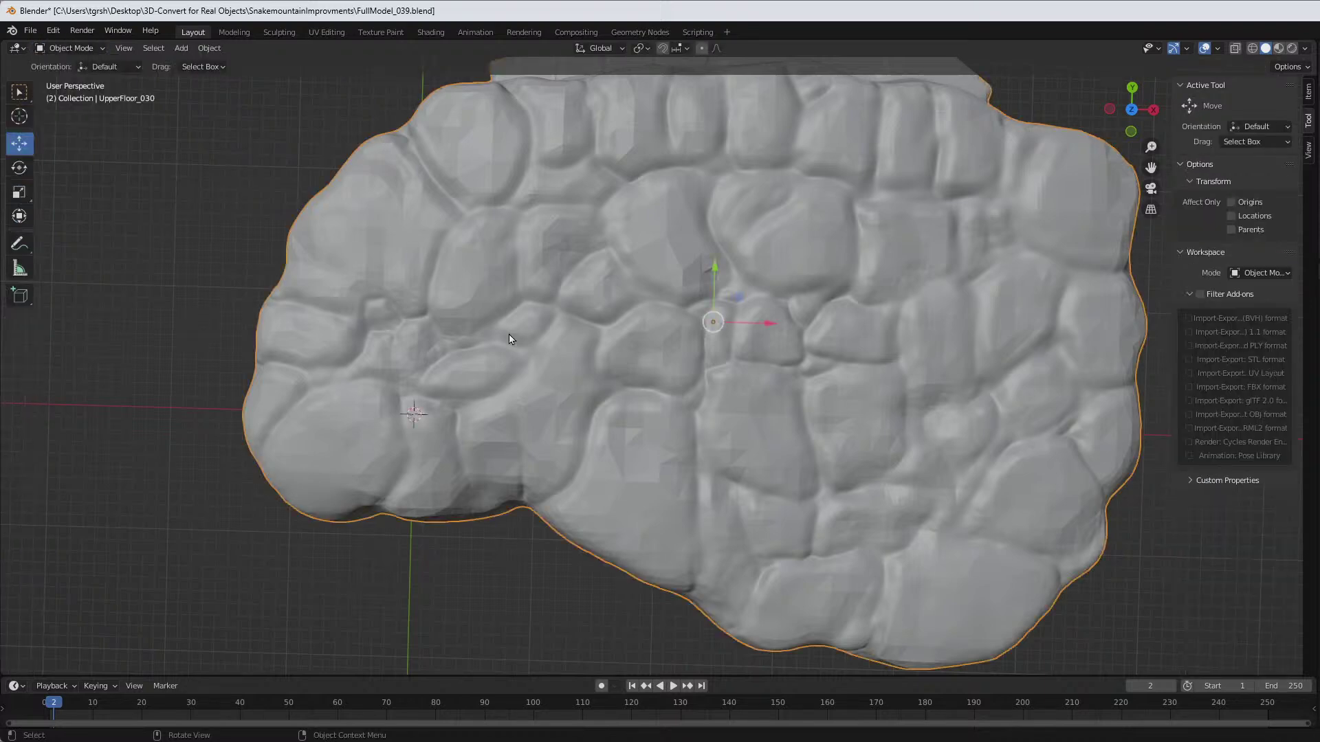
Step: Save the scene as a new file named FullModel_040.blend
middle_click_drag(645, 468, 682, 388)
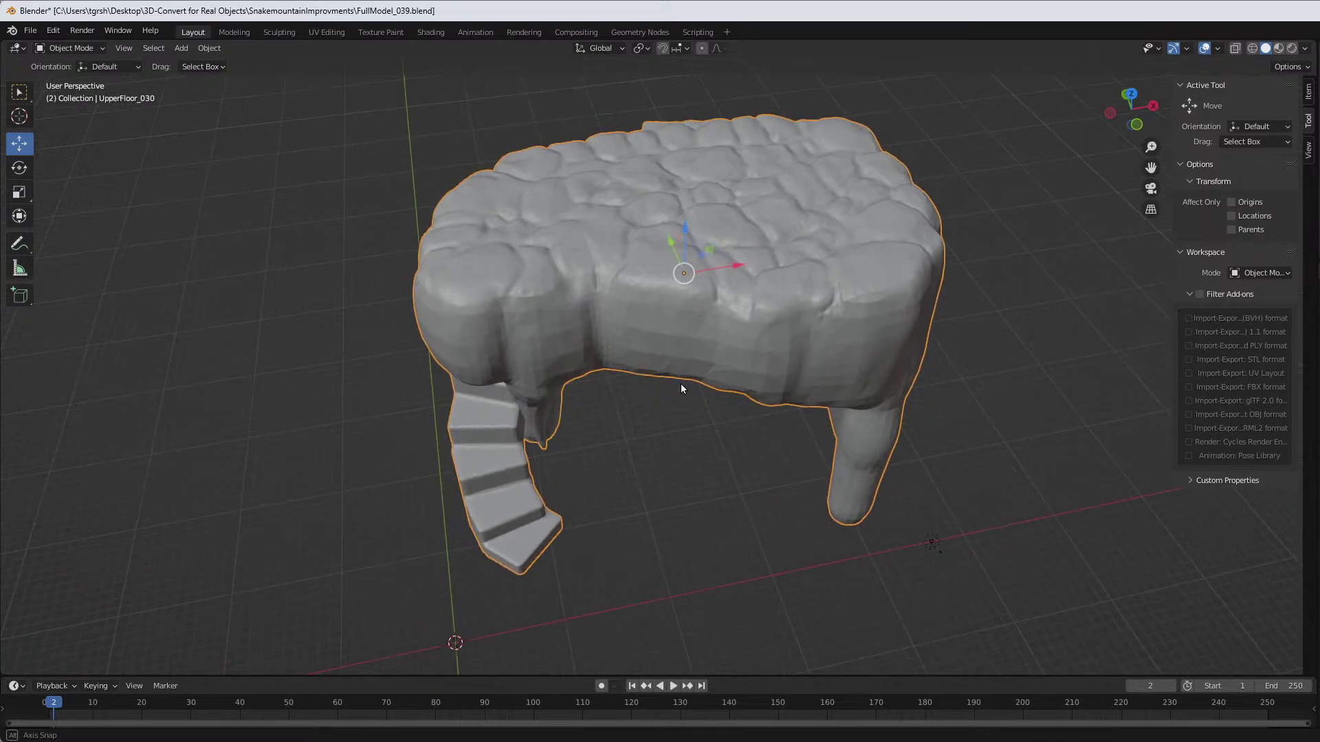
left_click(30, 31)
left_click(59, 136)
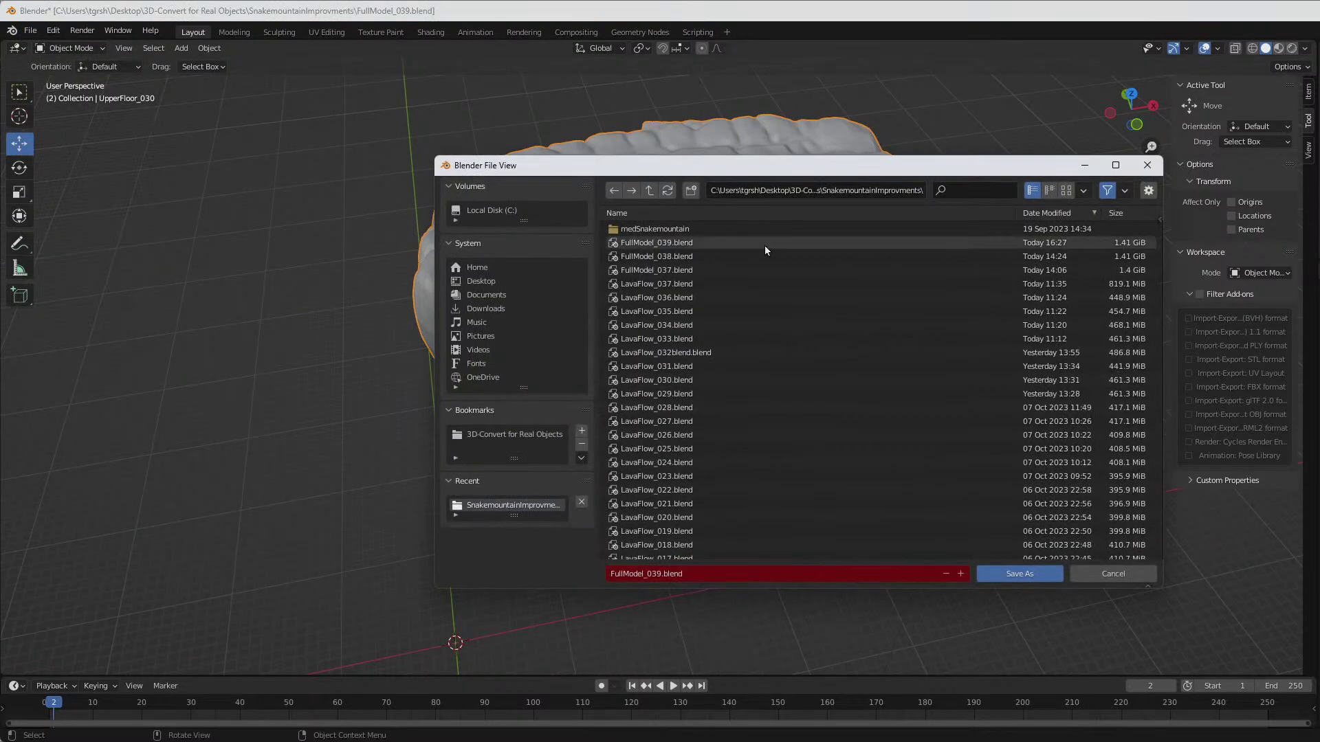
left_click(658, 581)
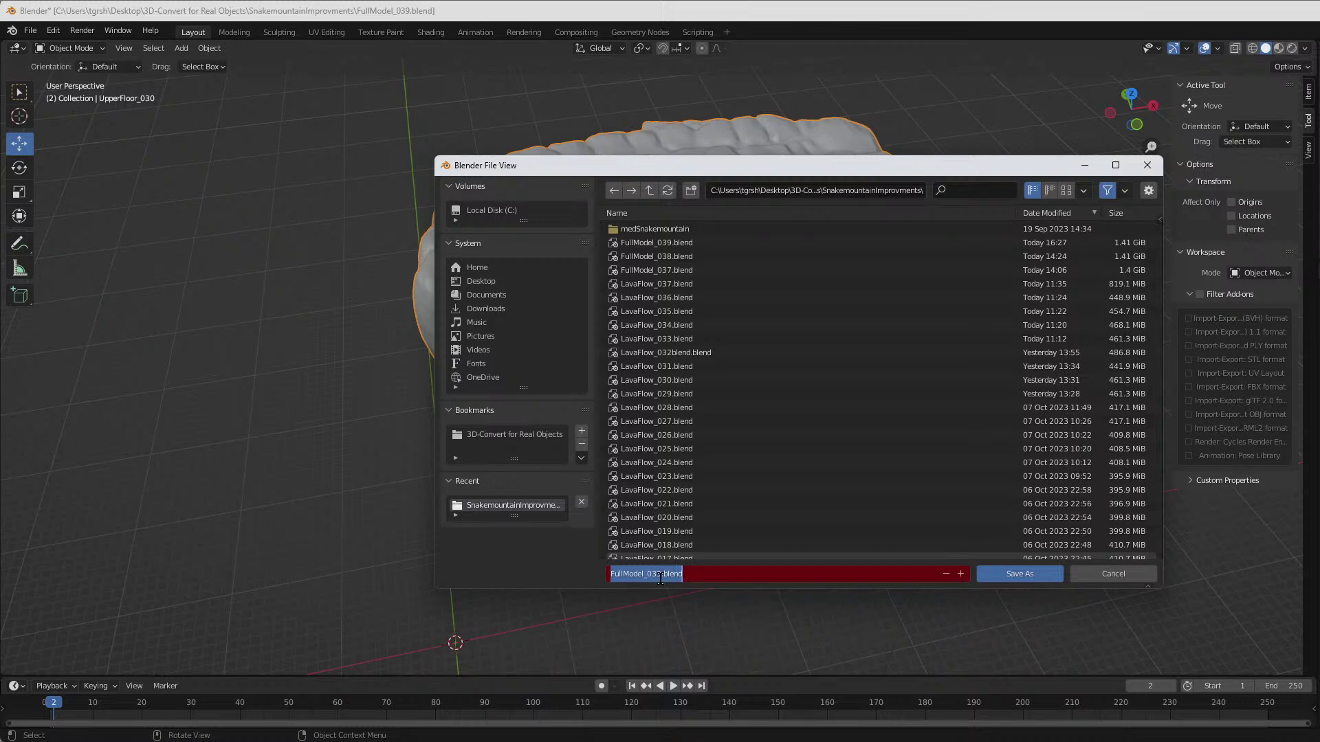
left_click(660, 580)
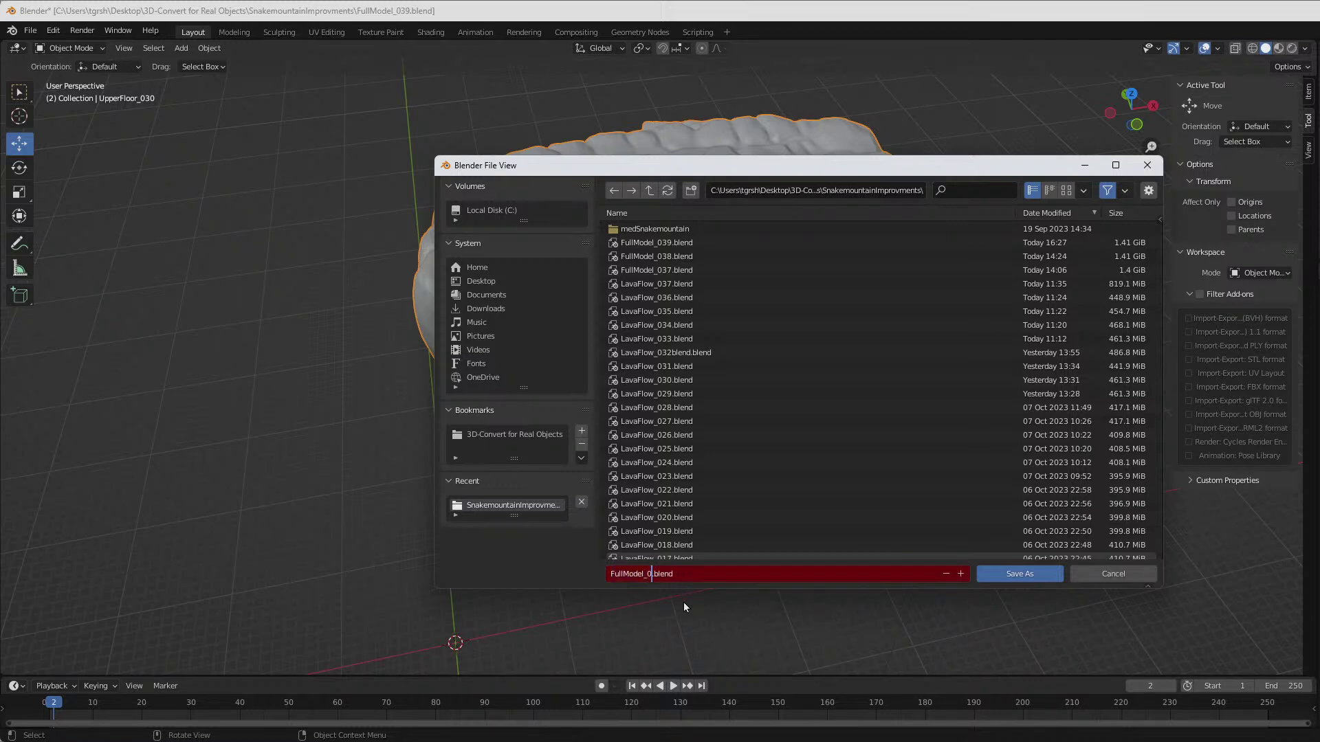
left_click(1011, 575)
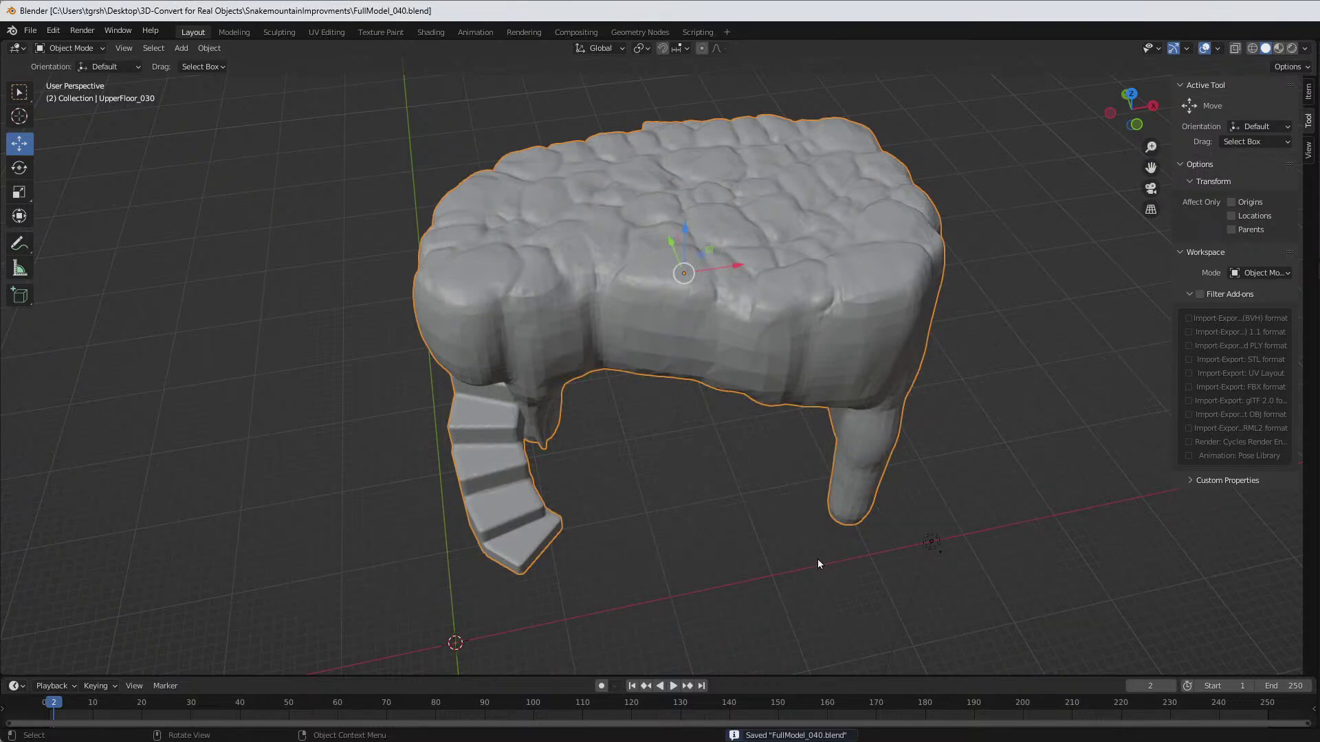
Step: Add a cube mesh at the origin and scale it up uniformly by a factor of about 10.2
middle_click_drag(732, 470, 731, 423)
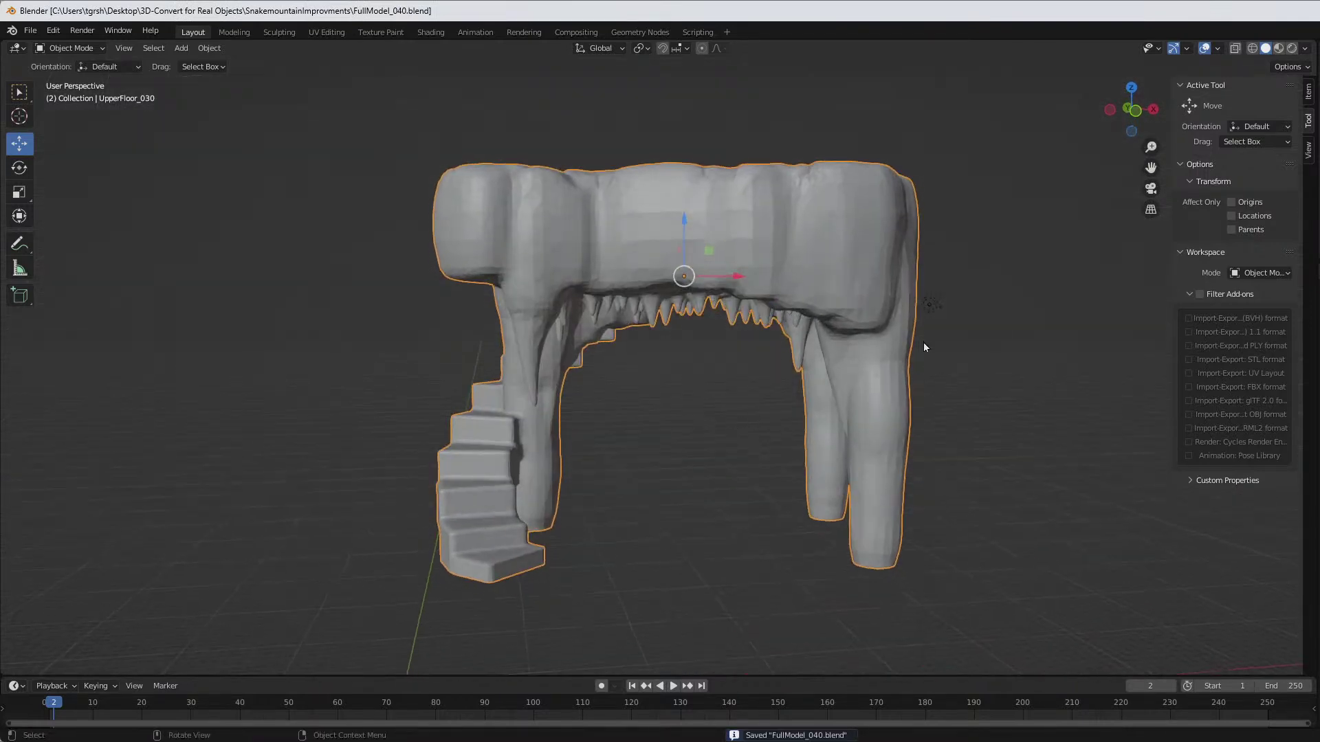
left_click(181, 47)
mouse_move(192, 69)
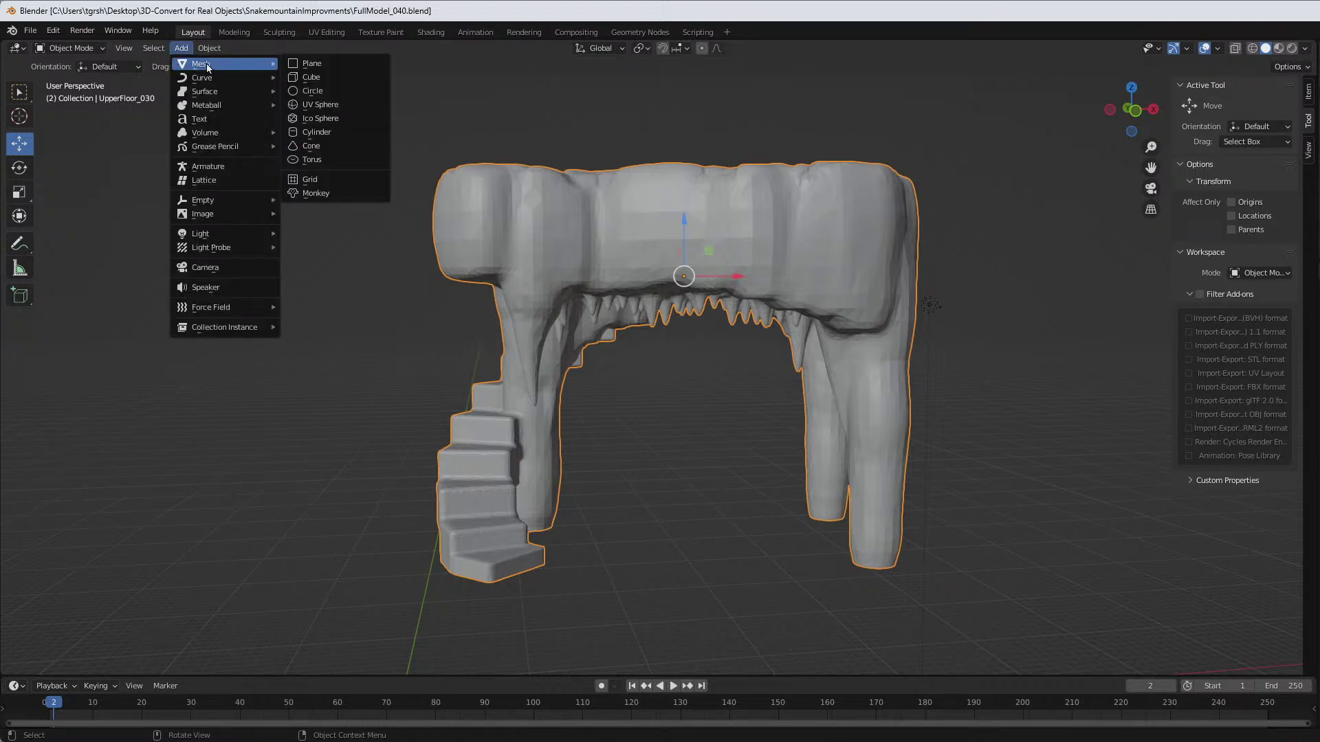
left_click(328, 80)
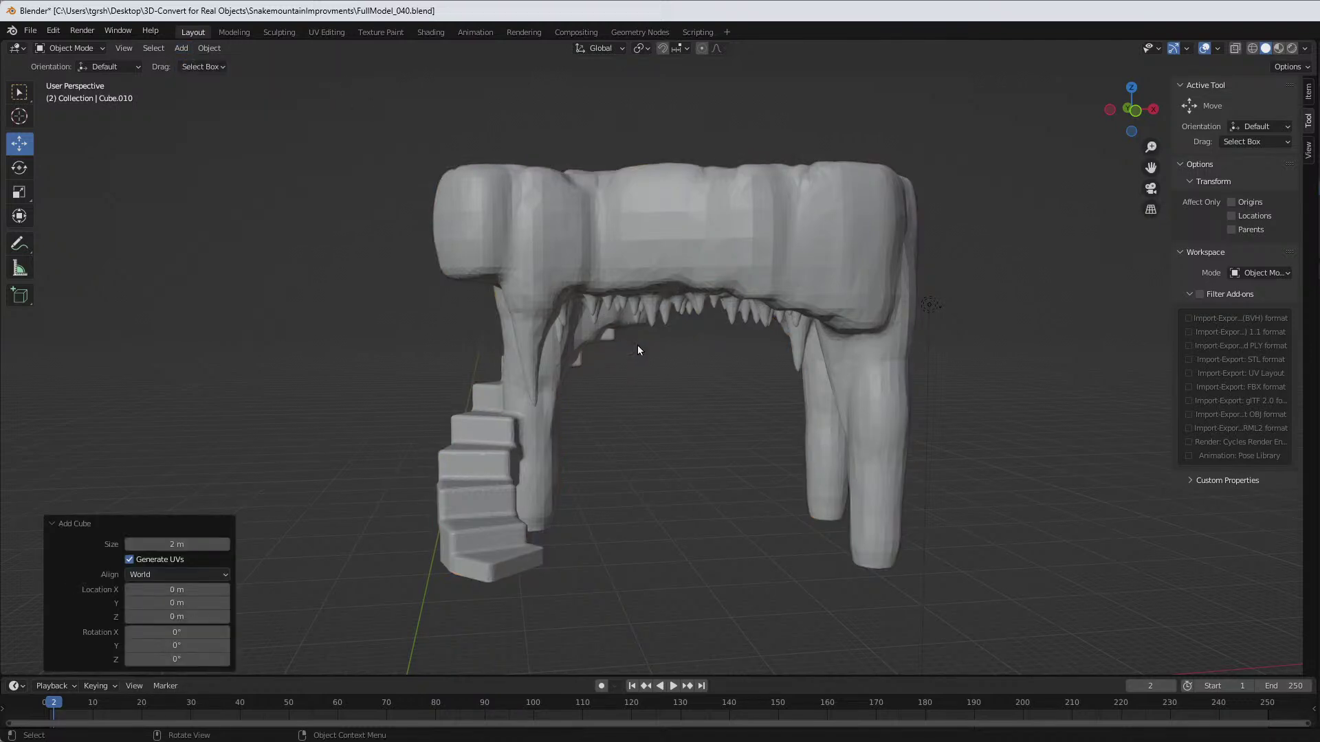
middle_click_drag(711, 397, 633, 425)
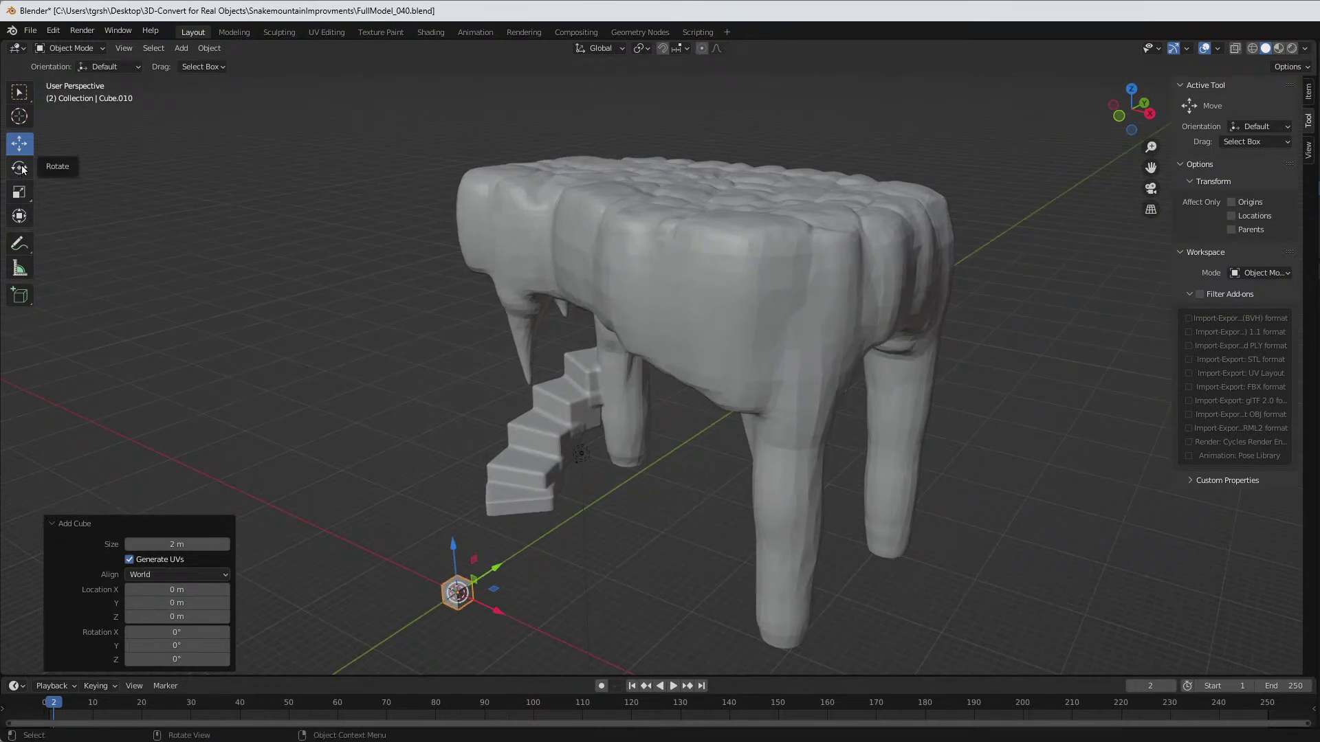
left_click(20, 192)
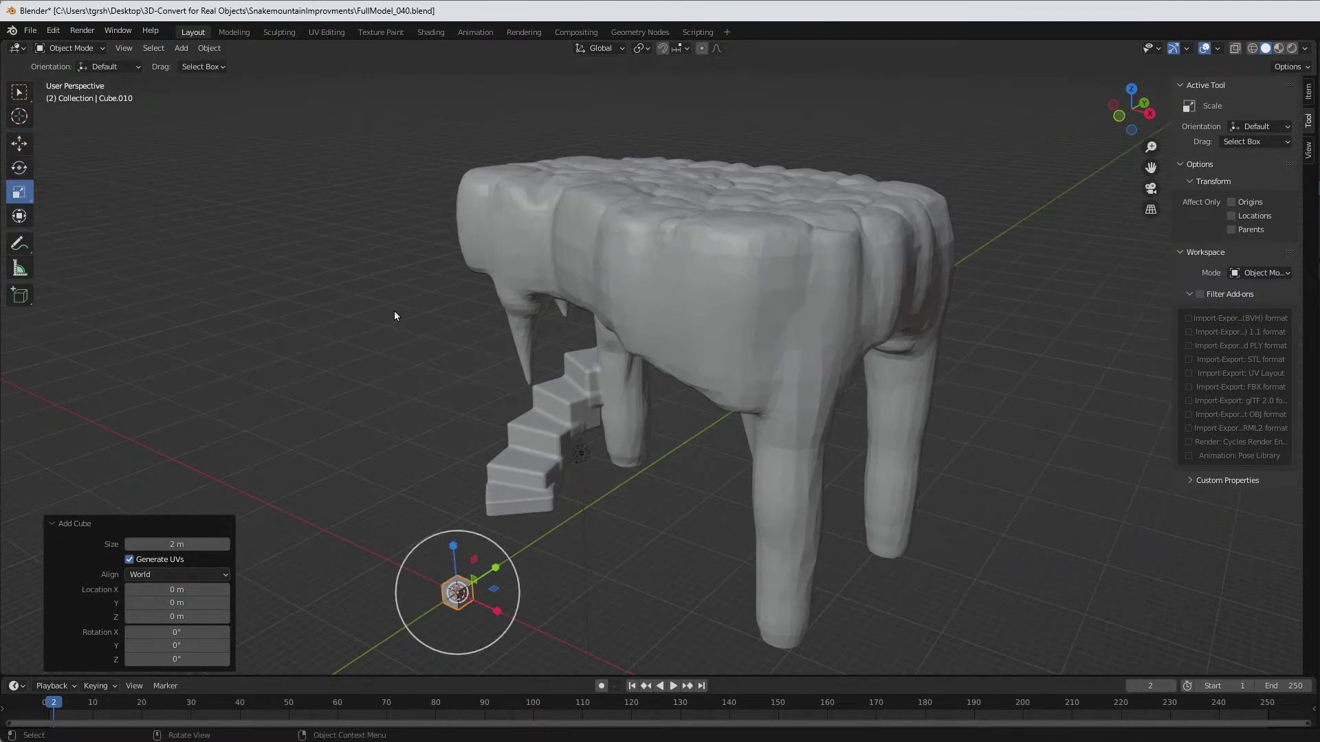
key("s")
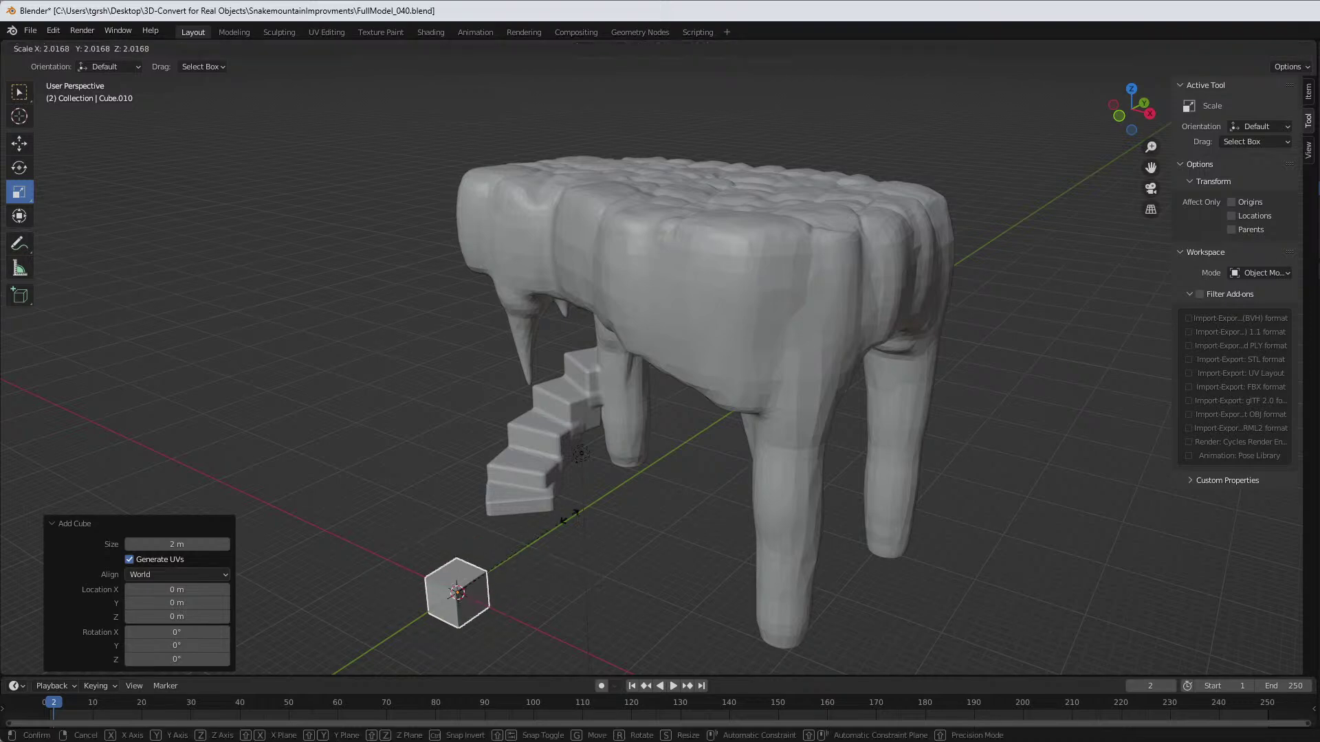
left_click(1038, 271)
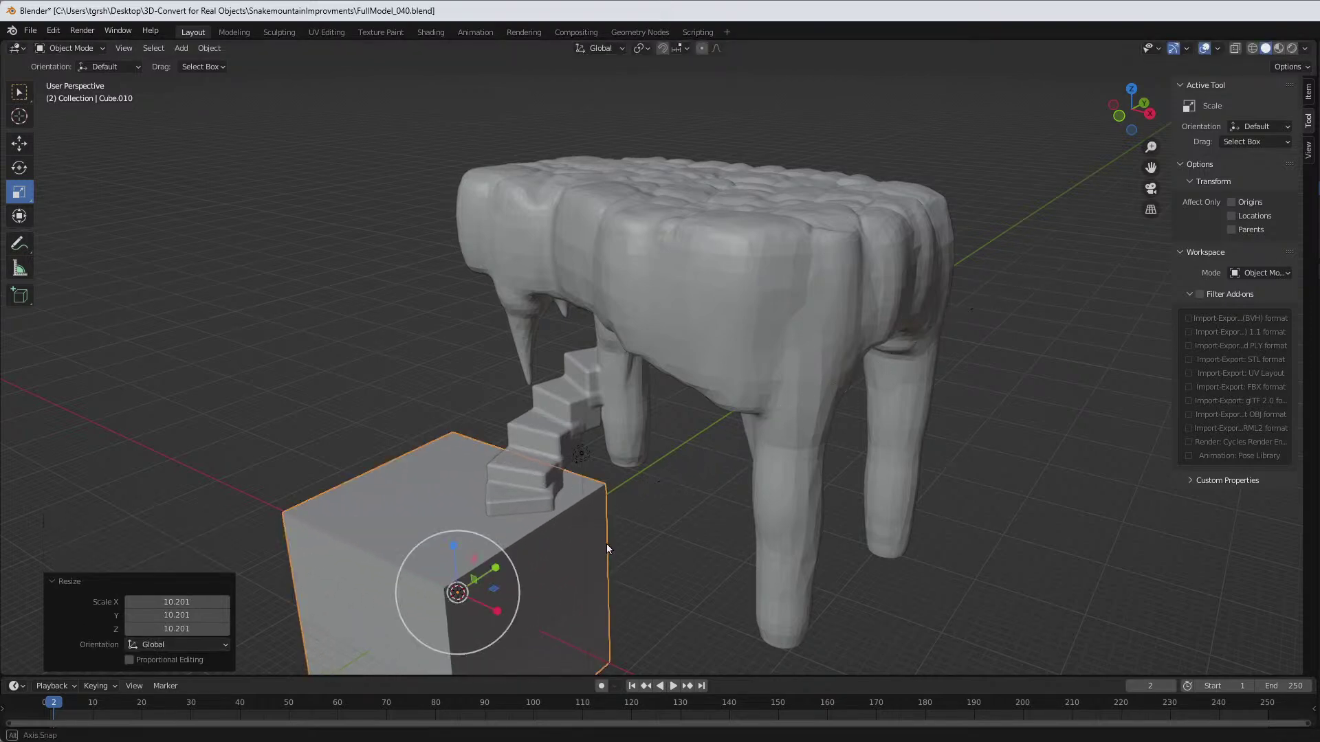
Step: Raise the cube about 35 m along the Z axis
middle_click_drag(605, 543, 613, 518)
left_click(19, 143)
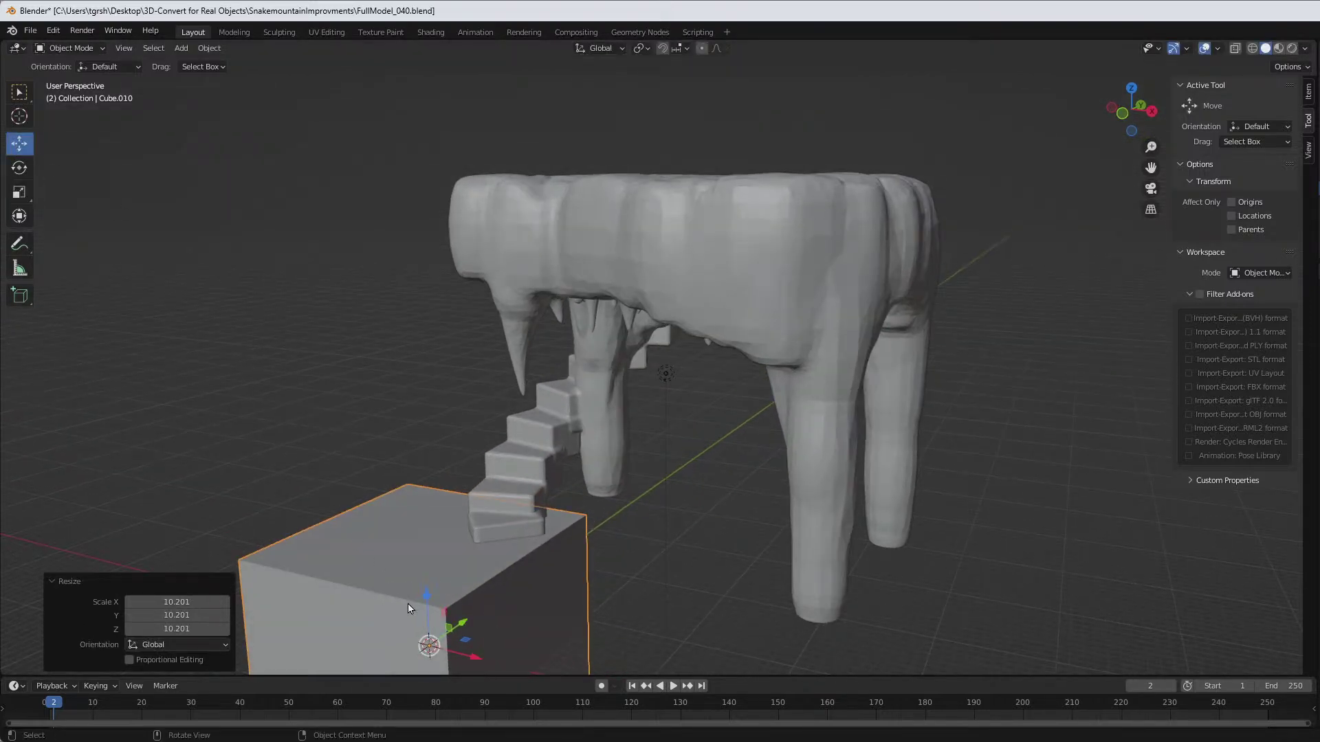
left_click_drag(423, 592, 416, 158)
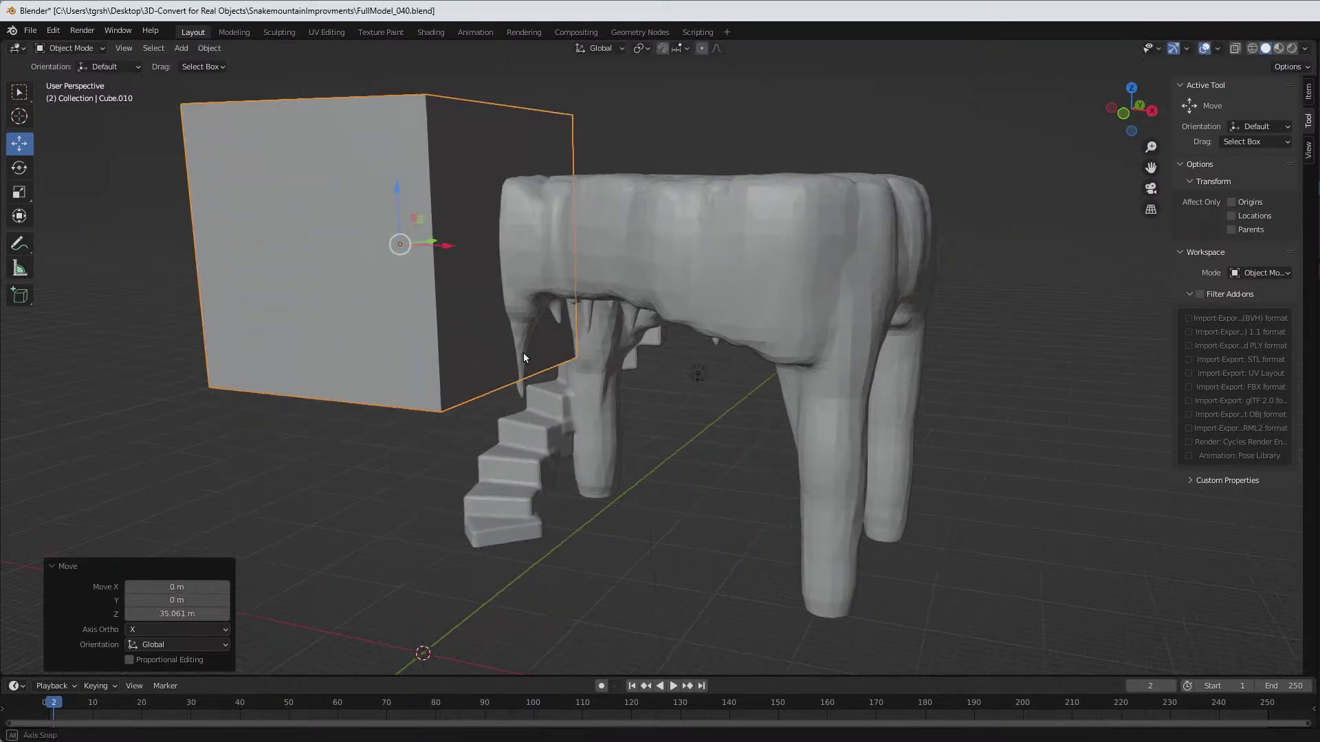
Step: In the top view, widen the cube along X and scale it along Y by about 1.65
middle_click_drag(522, 353, 538, 403)
left_click(1133, 94)
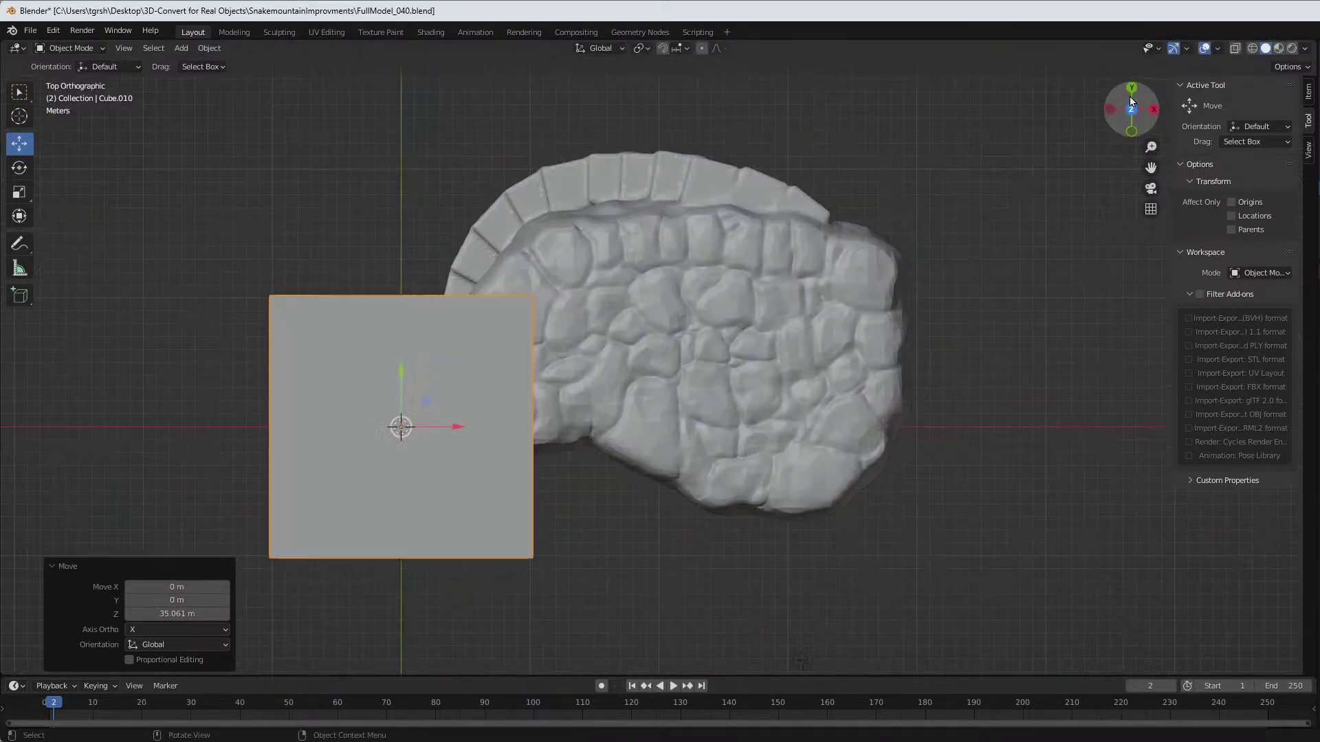
left_click(19, 192)
left_click_drag(458, 429, 539, 431)
left_click_drag(400, 380, 394, 336)
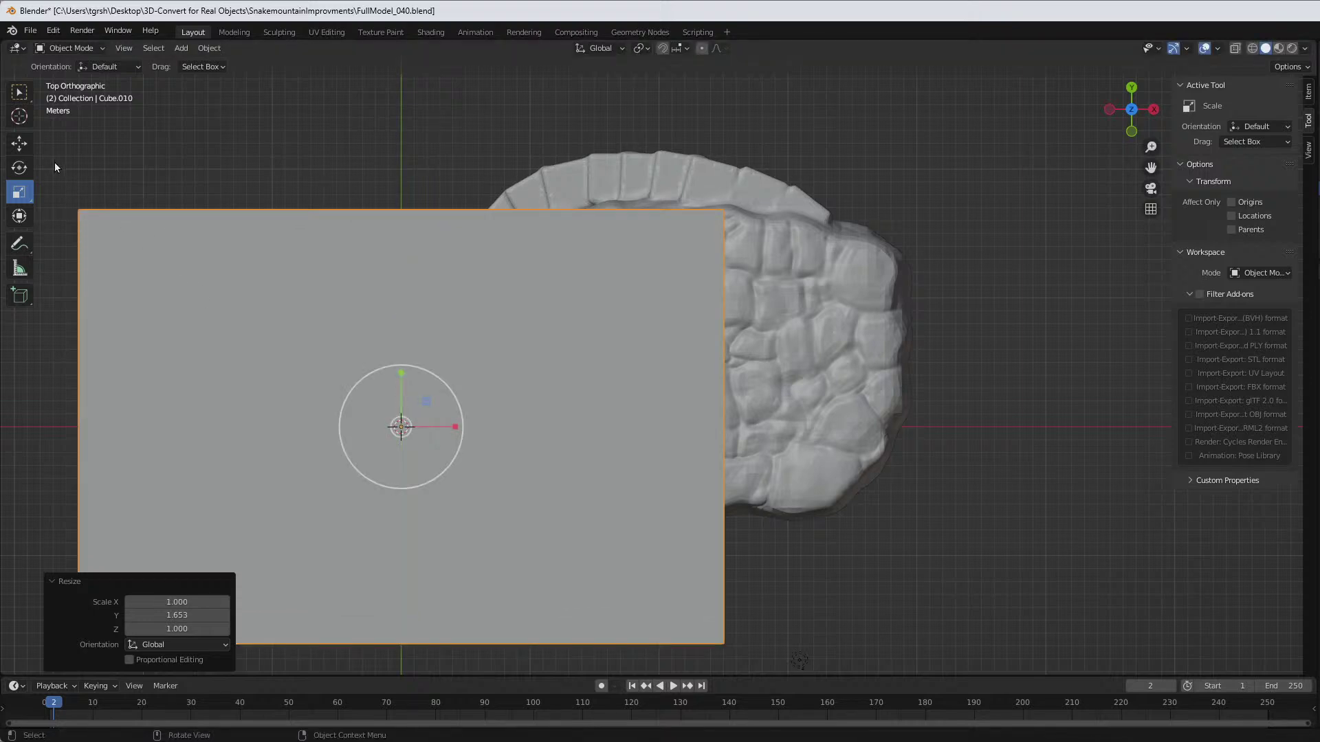
Step: Move the block over the upper floor, about 21 m along X and about 7.1 m along Y
left_click(19, 143)
left_click_drag(443, 429, 689, 415)
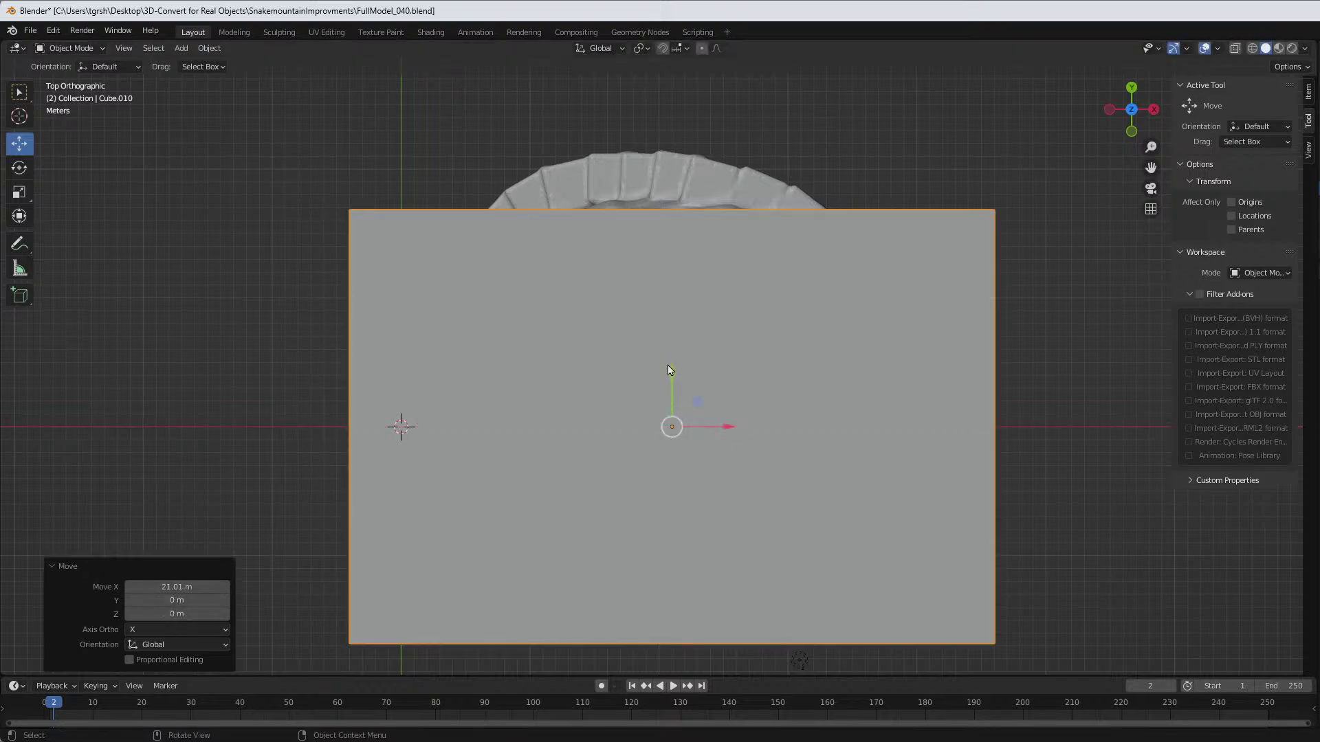
left_click_drag(675, 364, 675, 270)
Step: Raise the block about 12.1 m along Z and scale its height by about 0.7
middle_click_drag(734, 507, 728, 350)
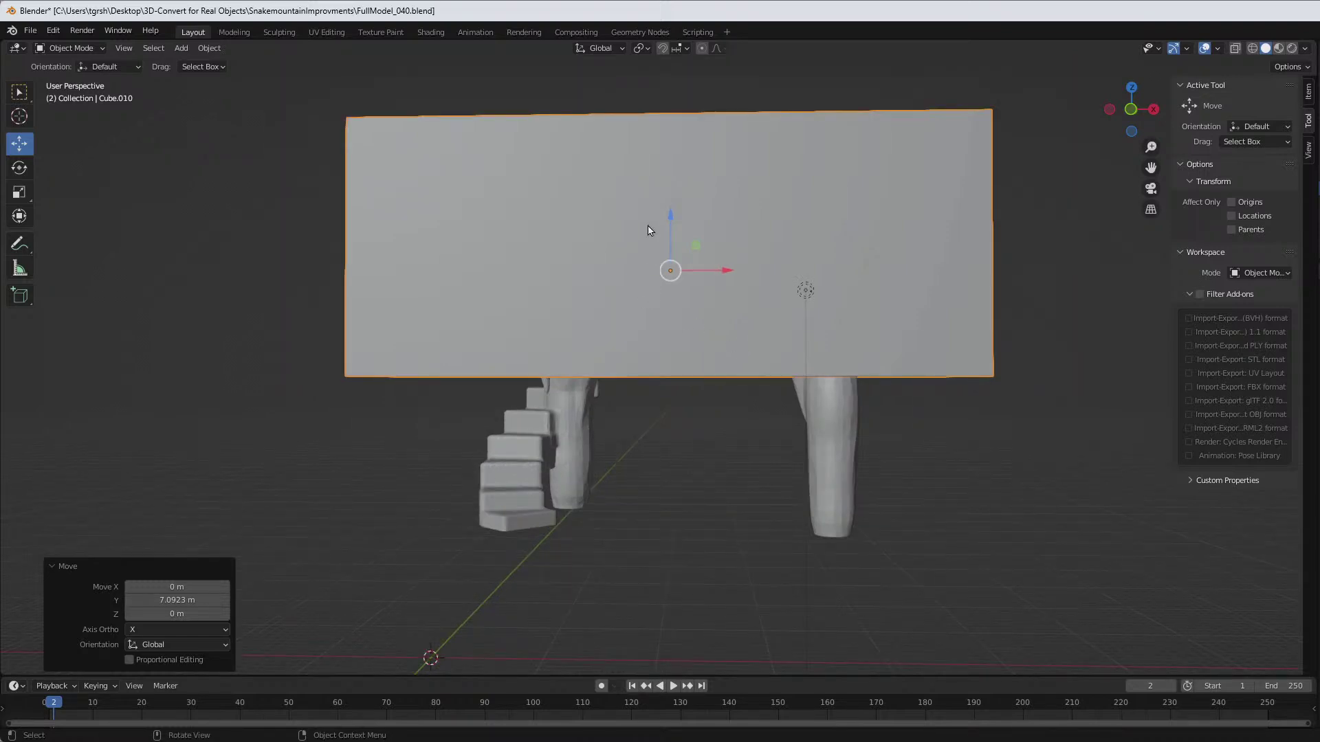
left_click_drag(669, 214, 694, 117)
mouse_move(905, 304)
middle_mouse_down()
mouse_move(863, 291)
mouse_move(867, 321)
mouse_move(890, 320)
middle_mouse_up()
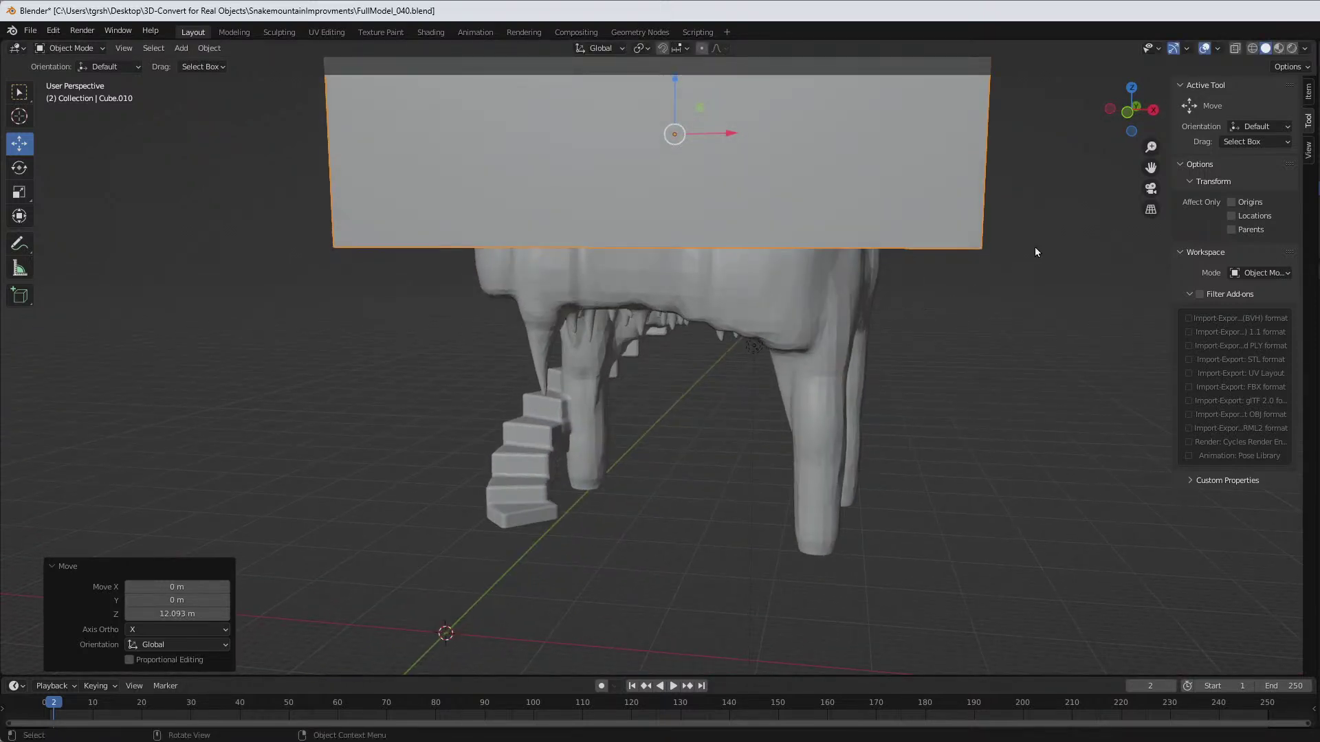
scroll(1016, 249, "down", 1)
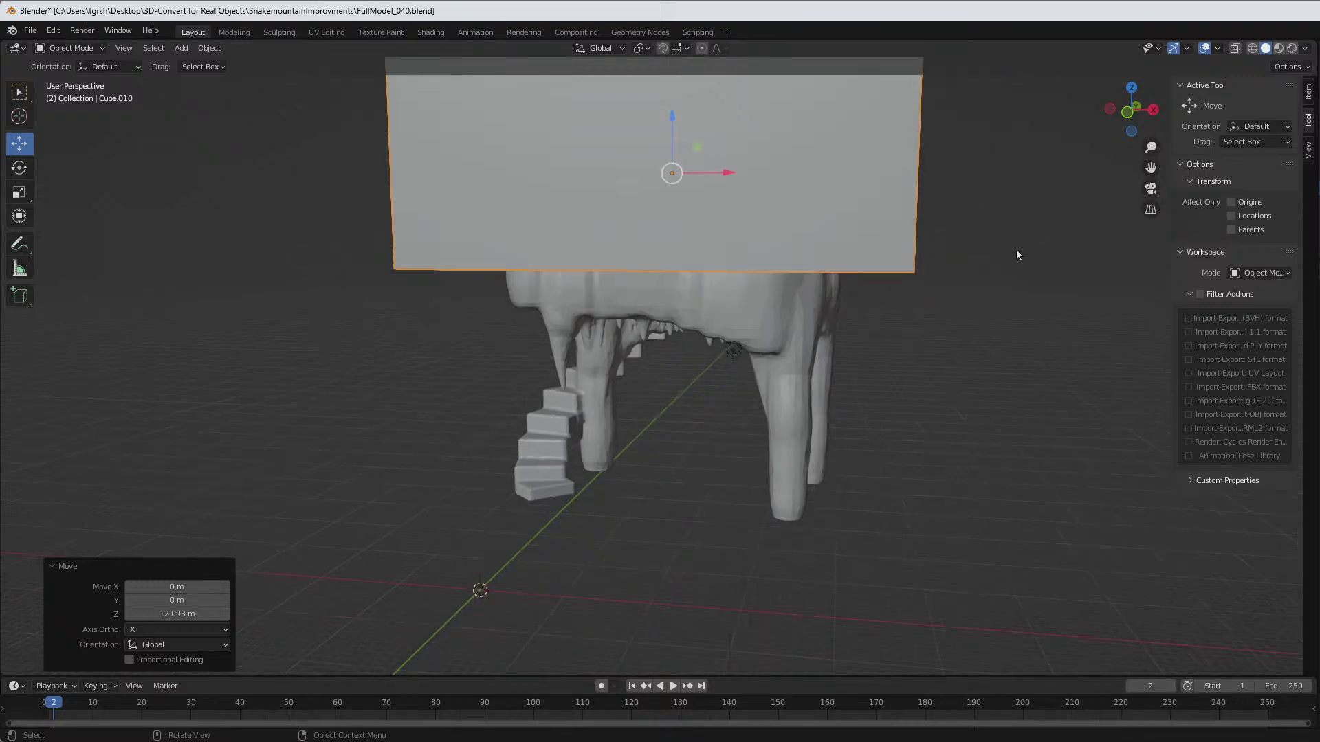
scroll(1015, 250, "down", 2)
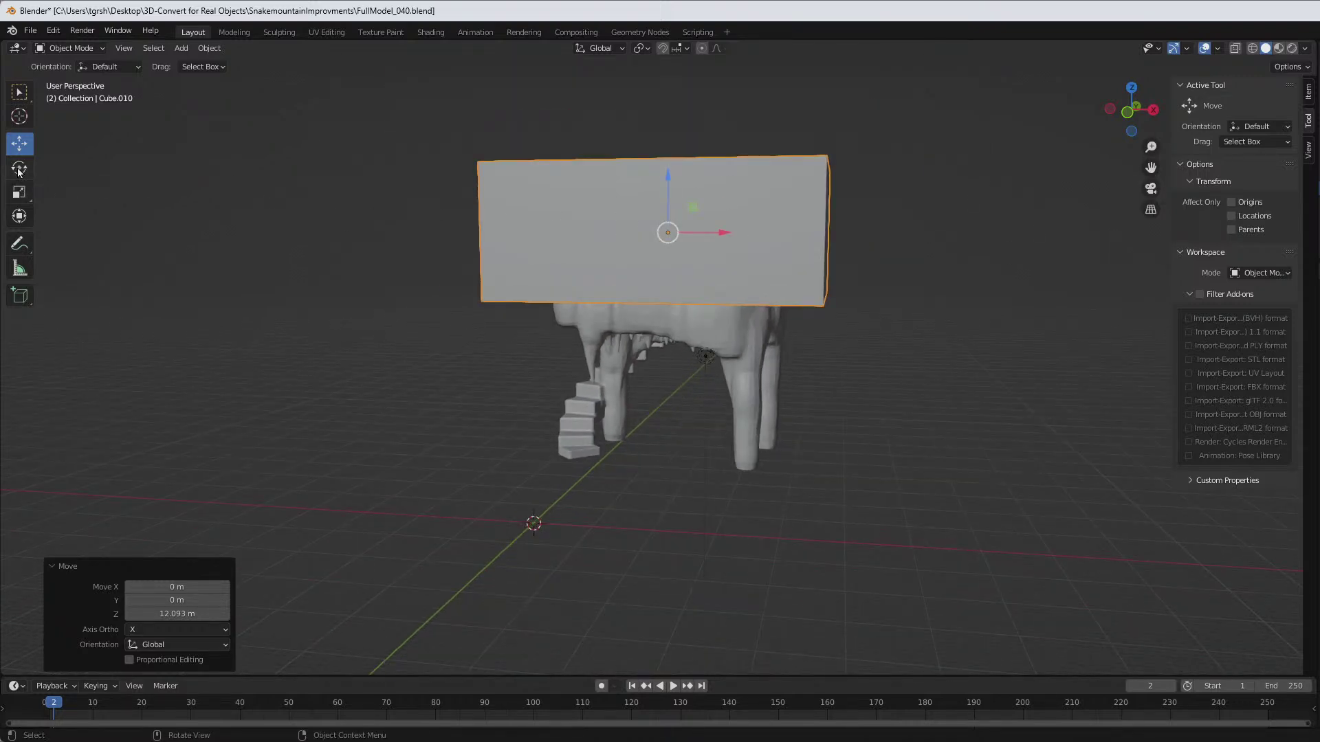
left_click(19, 192)
left_click_drag(668, 178, 665, 202)
Step: Display the scene in wireframe and, in the back view, lower the block about 3.46 m into the upper floor
mouse_move(971, 245)
middle_mouse_down()
mouse_move(901, 266)
mouse_move(912, 254)
middle_mouse_up()
left_click(1251, 48)
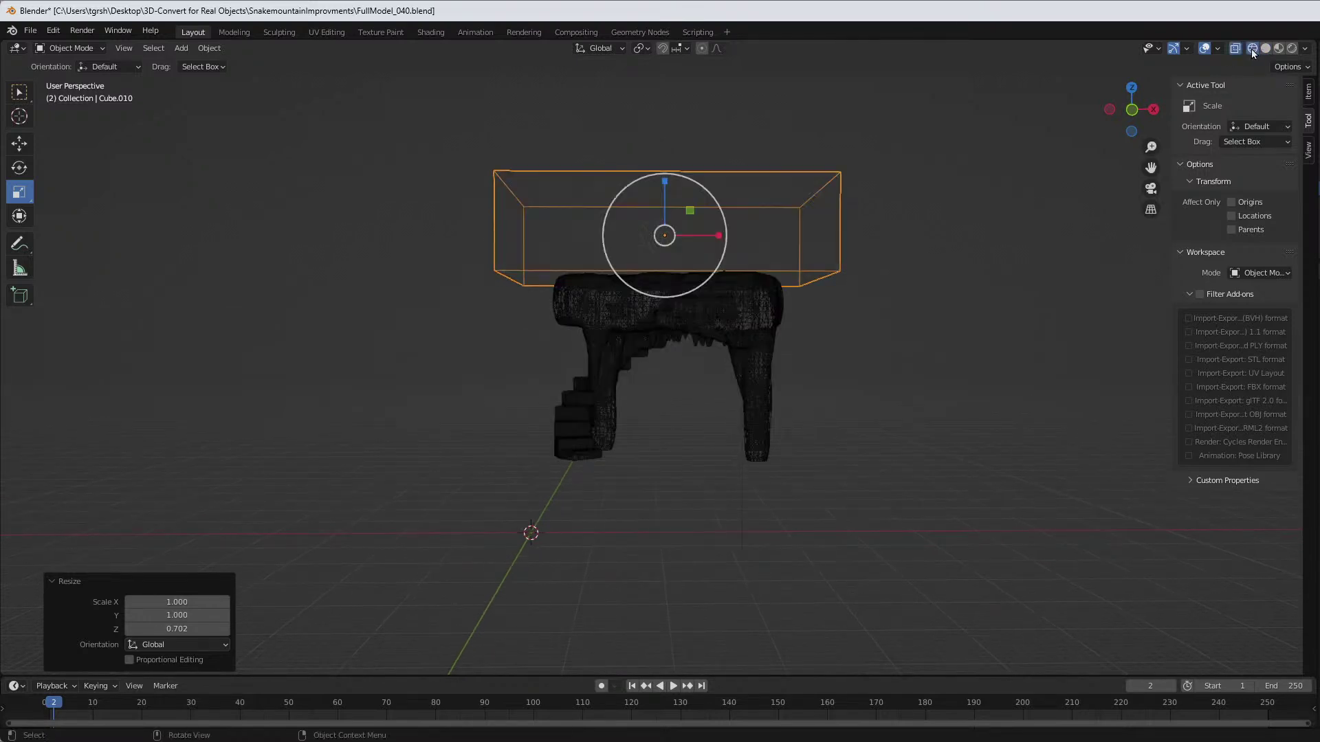
scroll(823, 306, "up", 3)
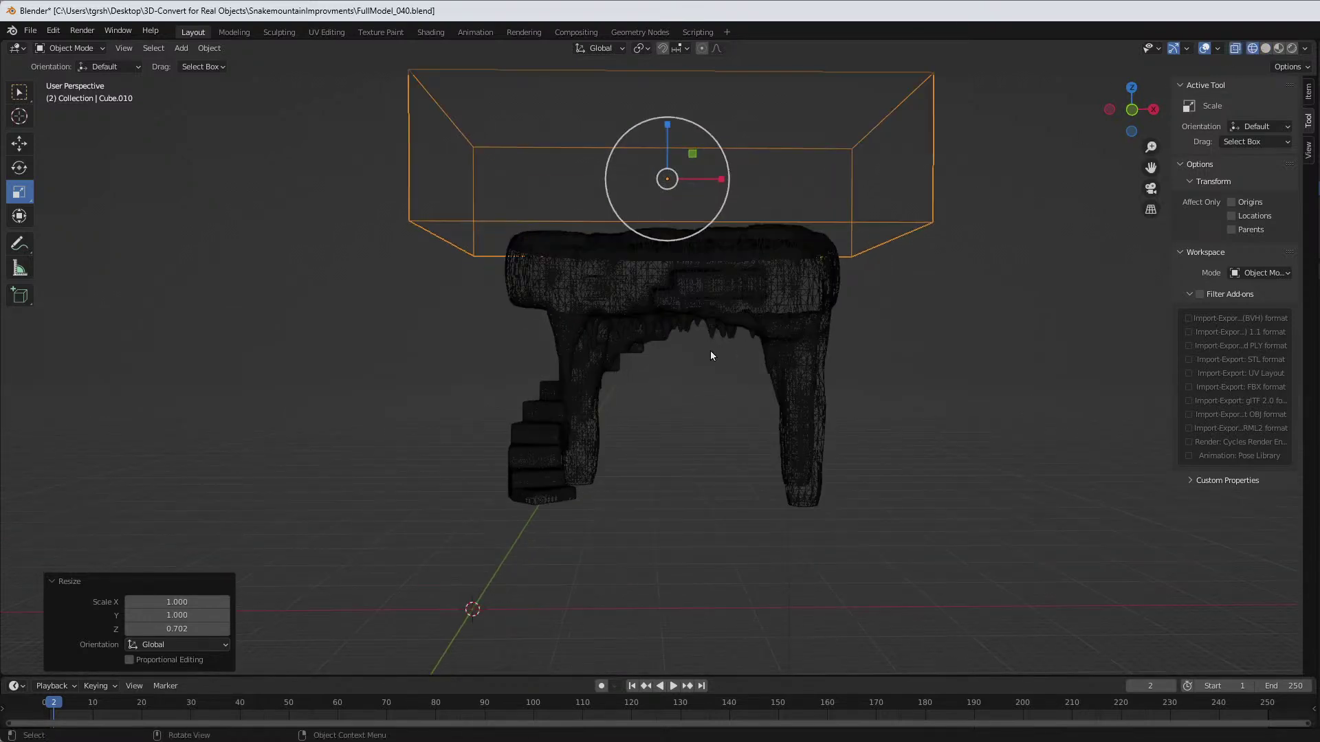
left_click(1128, 110)
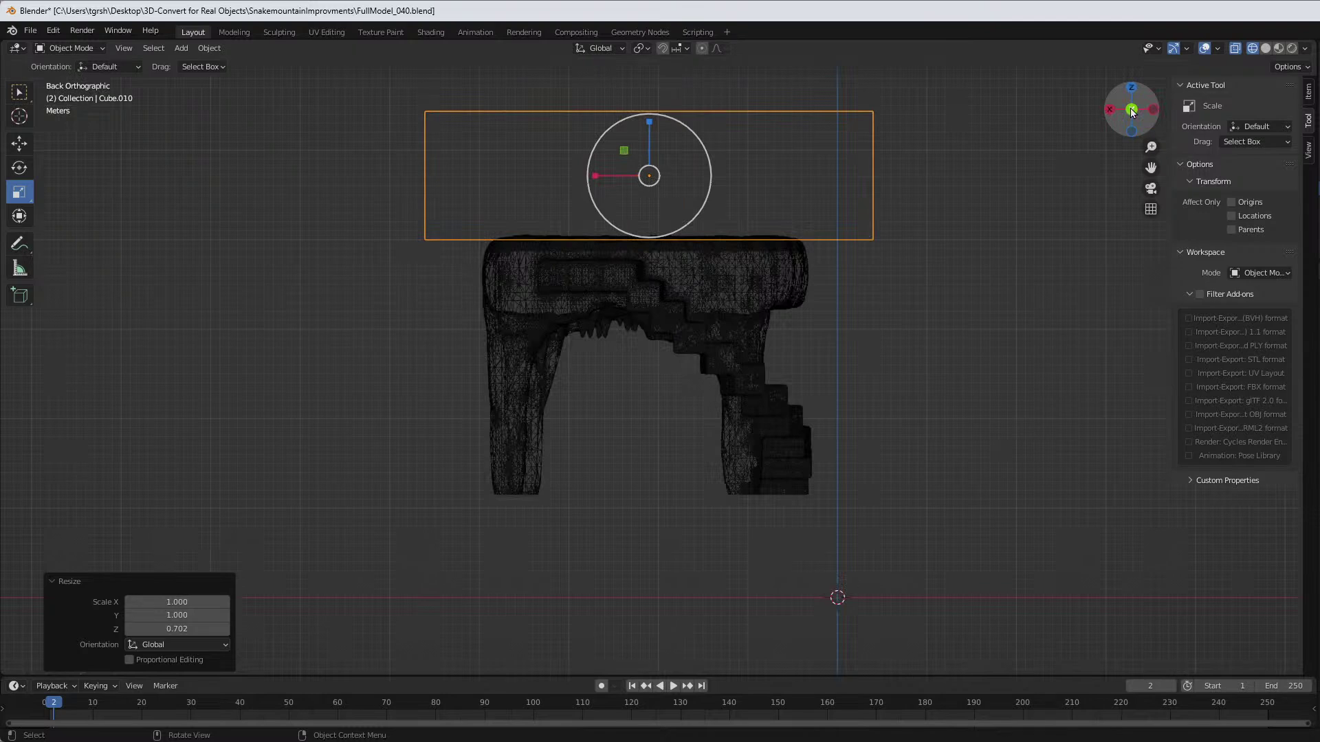
left_click(19, 143)
left_click_drag(651, 122, 648, 150)
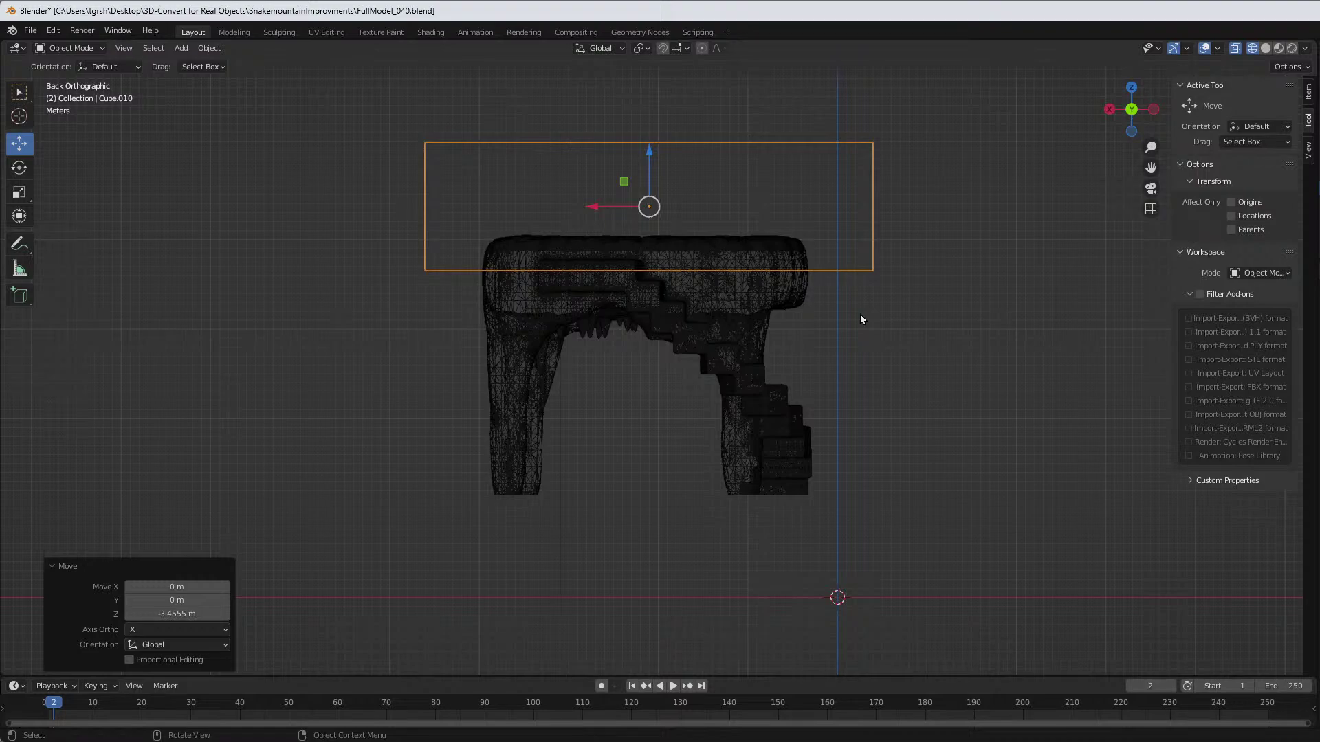
Step: Switch to the front view and save the scene as a new file named FullModel_041.blend
mouse_move(844, 330)
middle_mouse_down()
mouse_move(743, 356)
mouse_move(699, 386)
mouse_move(703, 428)
mouse_move(828, 367)
mouse_move(870, 327)
mouse_move(866, 344)
mouse_move(592, 350)
mouse_move(866, 350)
mouse_move(843, 345)
middle_mouse_up()
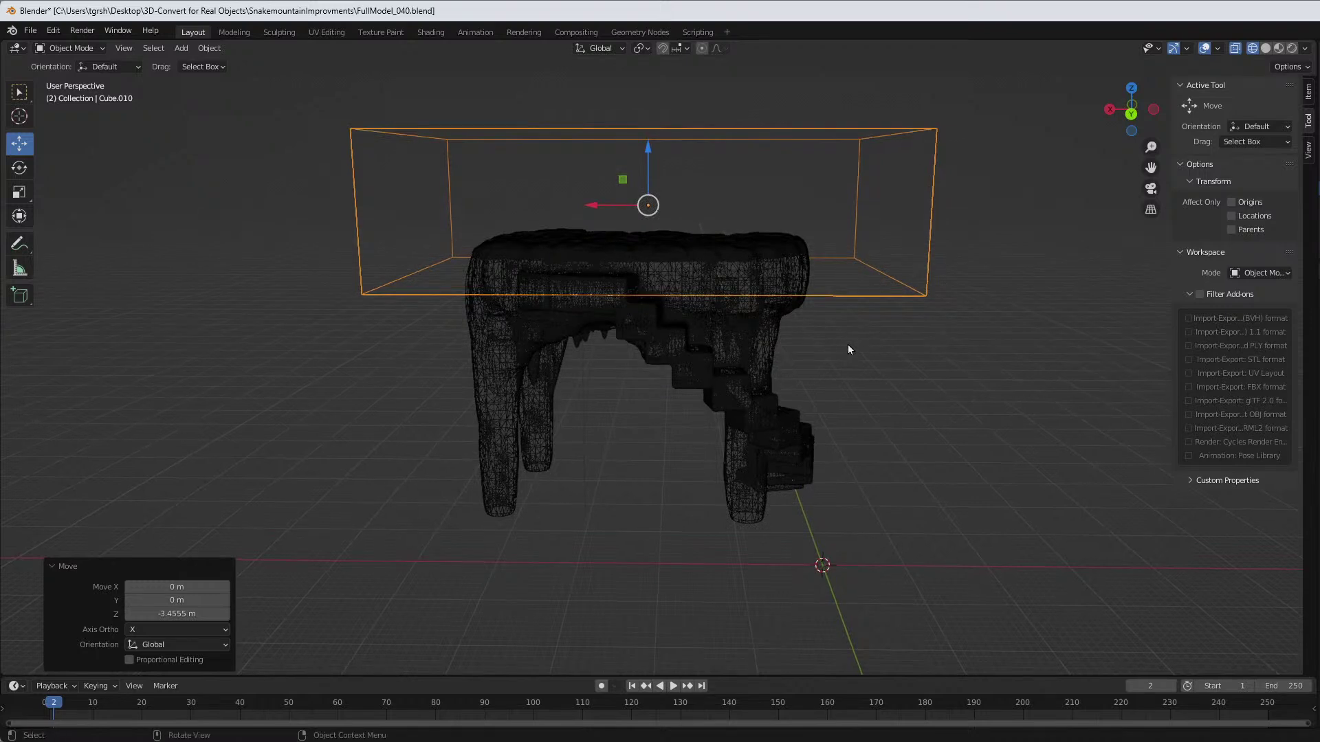
left_click(1132, 111)
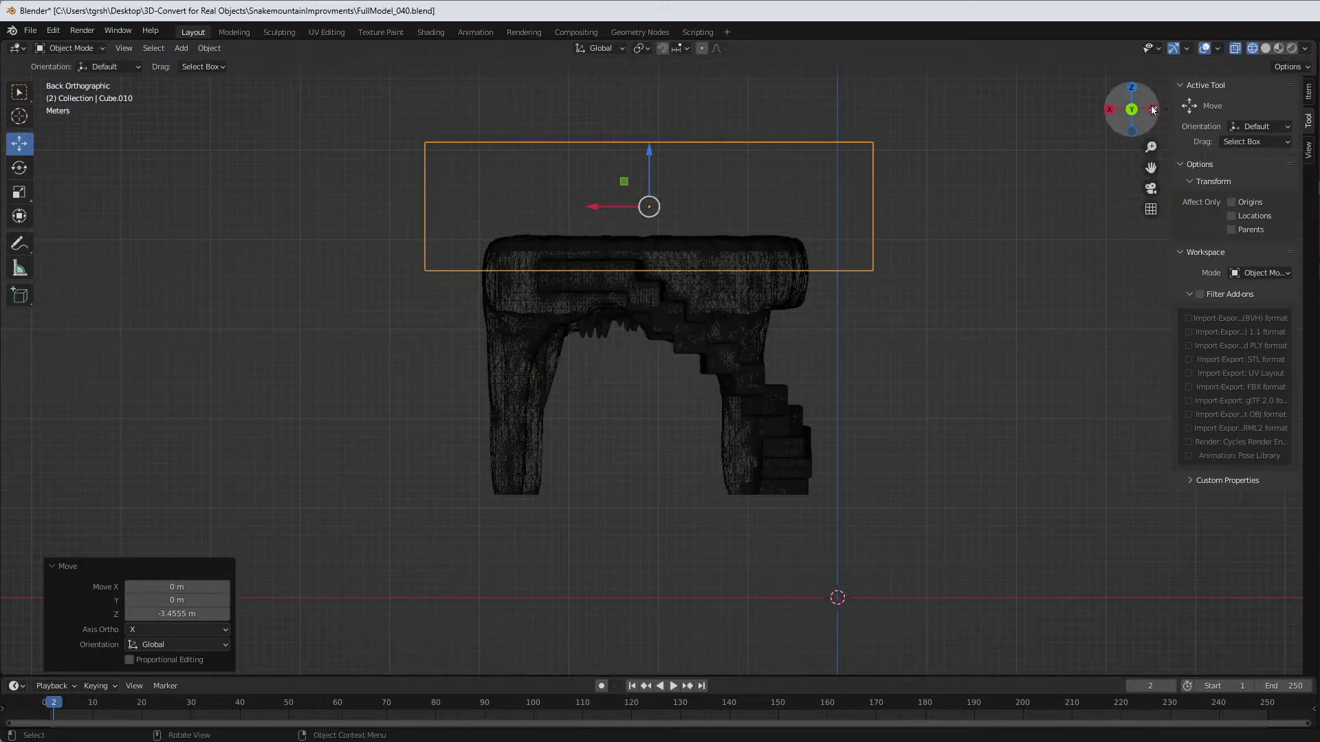
left_click(1154, 110)
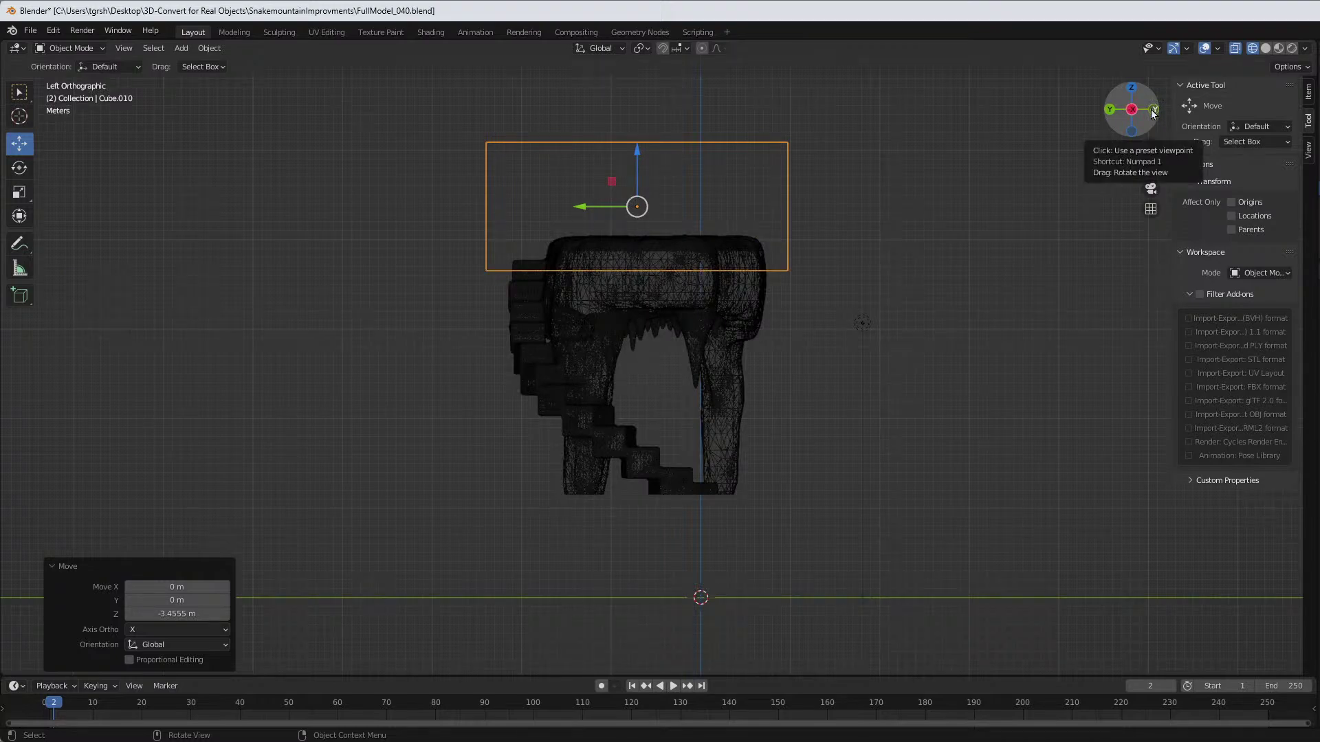
left_click(1152, 112)
left_click(1154, 112)
left_click(1154, 110)
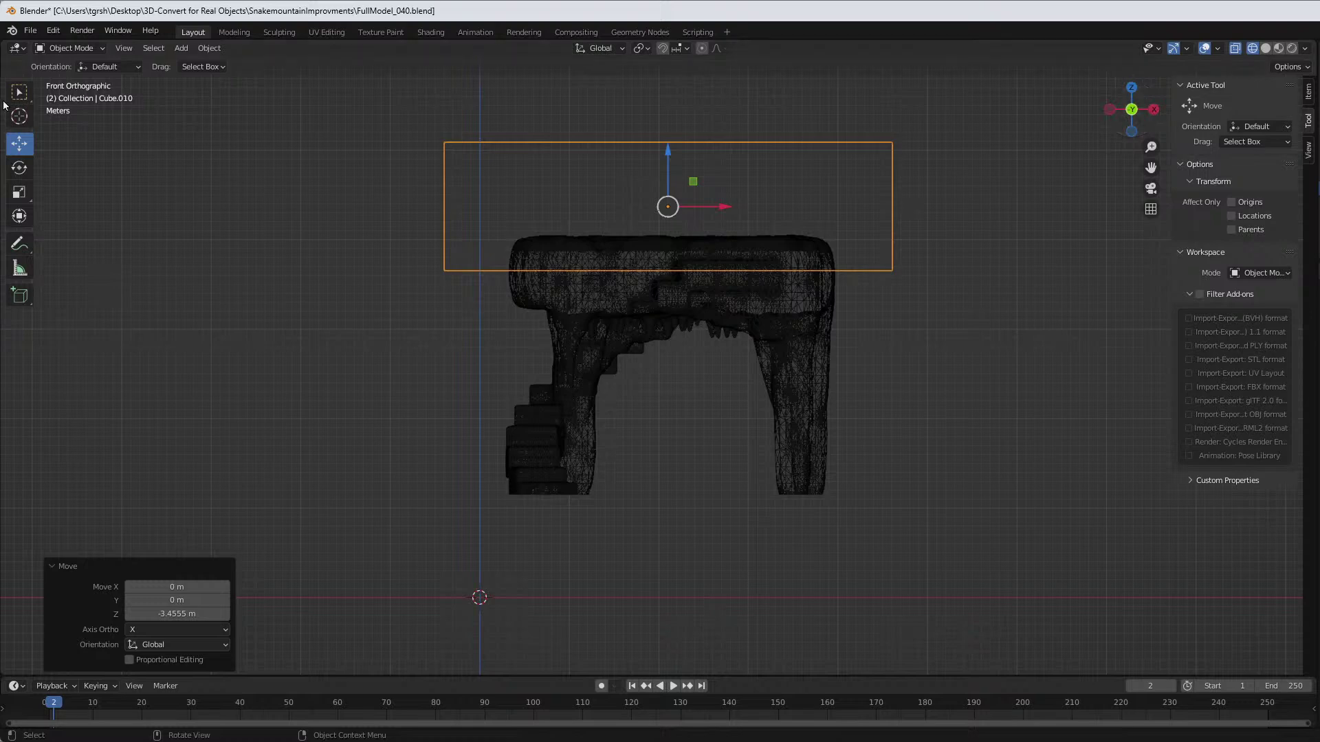
left_click(31, 31)
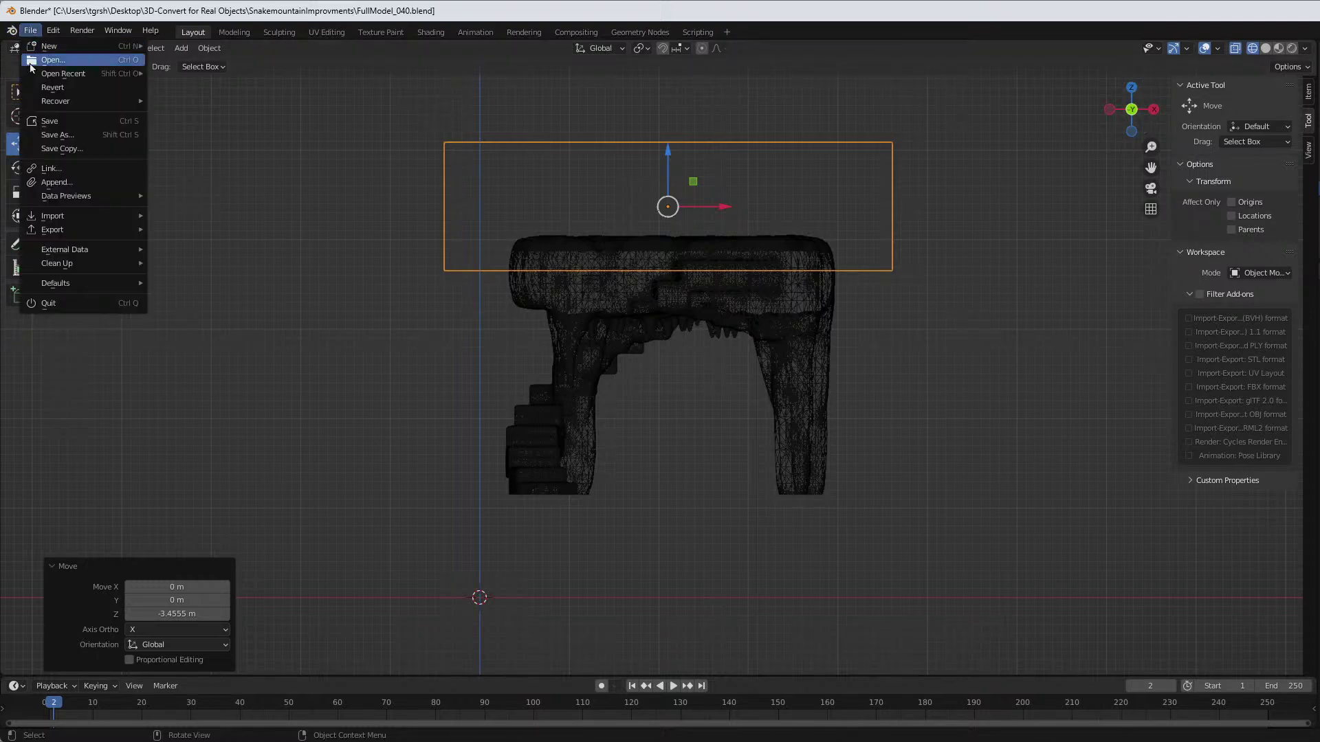
left_click(41, 135)
left_click(659, 574)
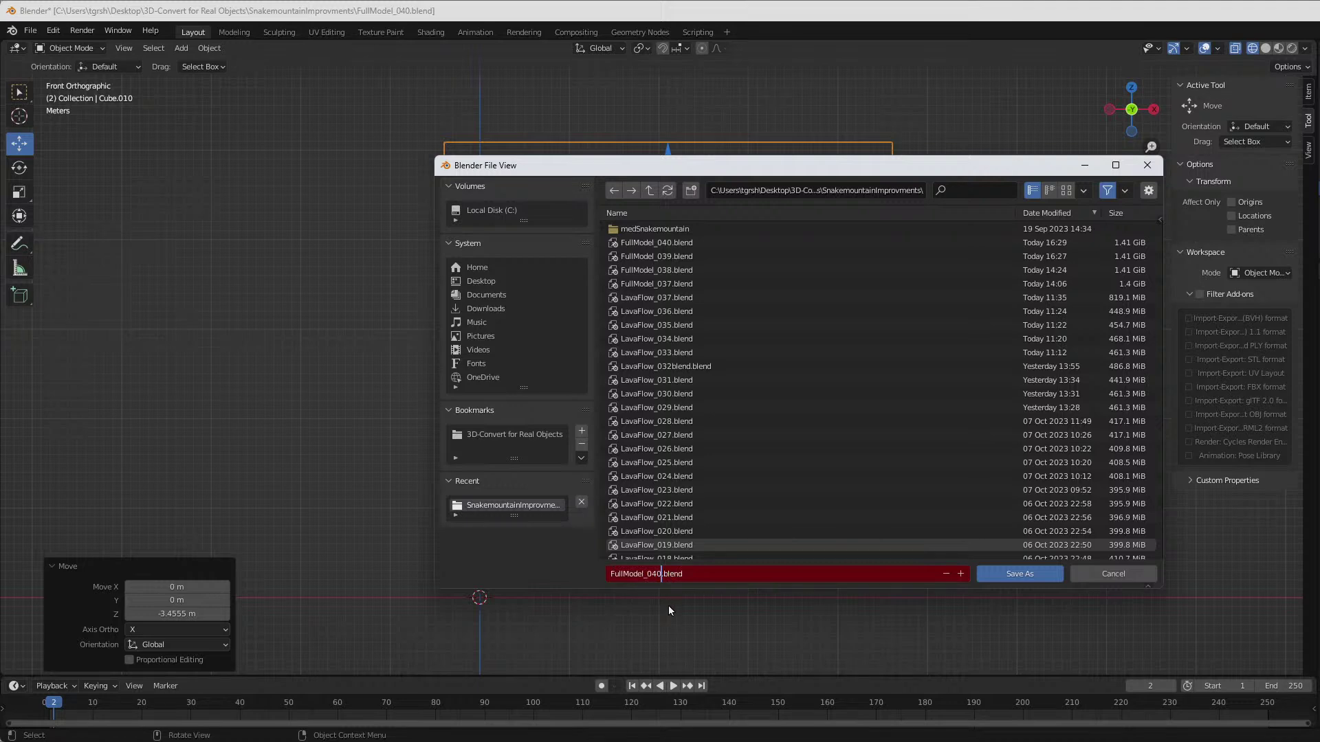
left_click(1005, 576)
left_click(1007, 576)
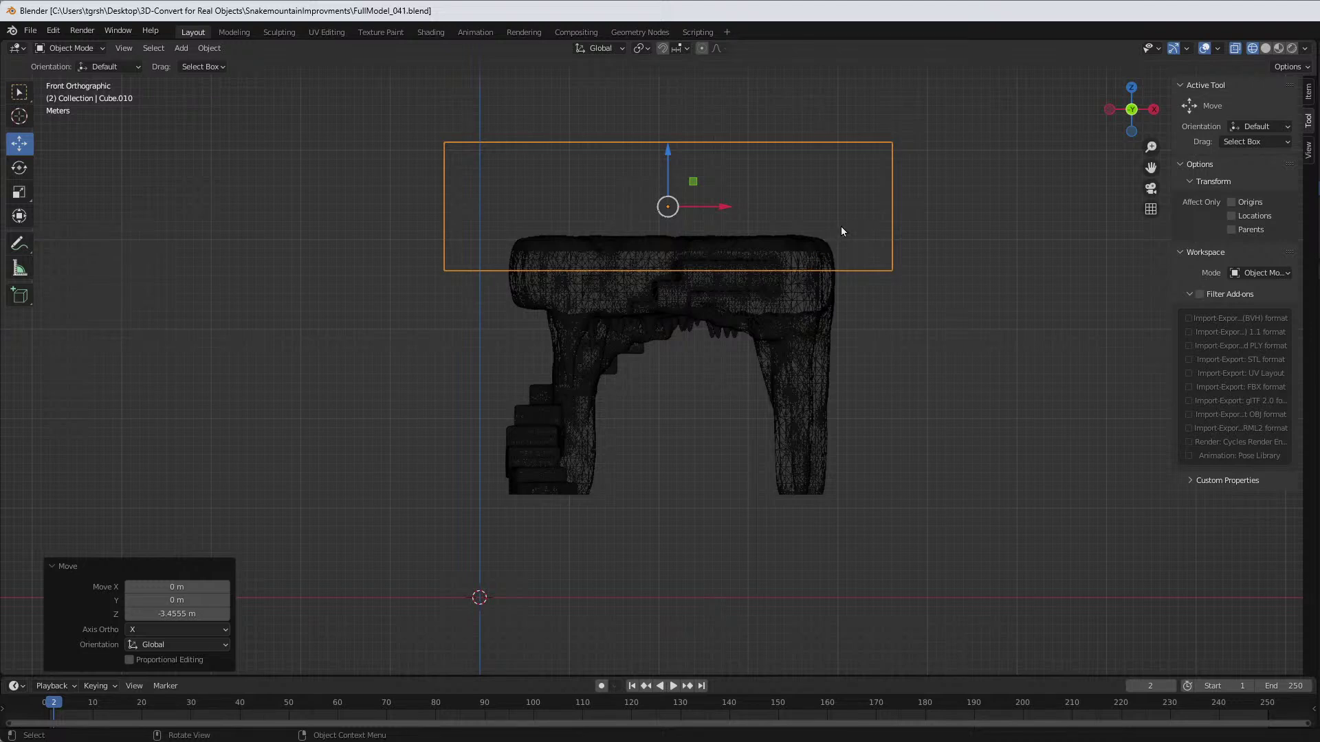
Step: Paste a copy of UpperFloor_030 in place, hide the copy and keep the original selected
left_click(805, 297)
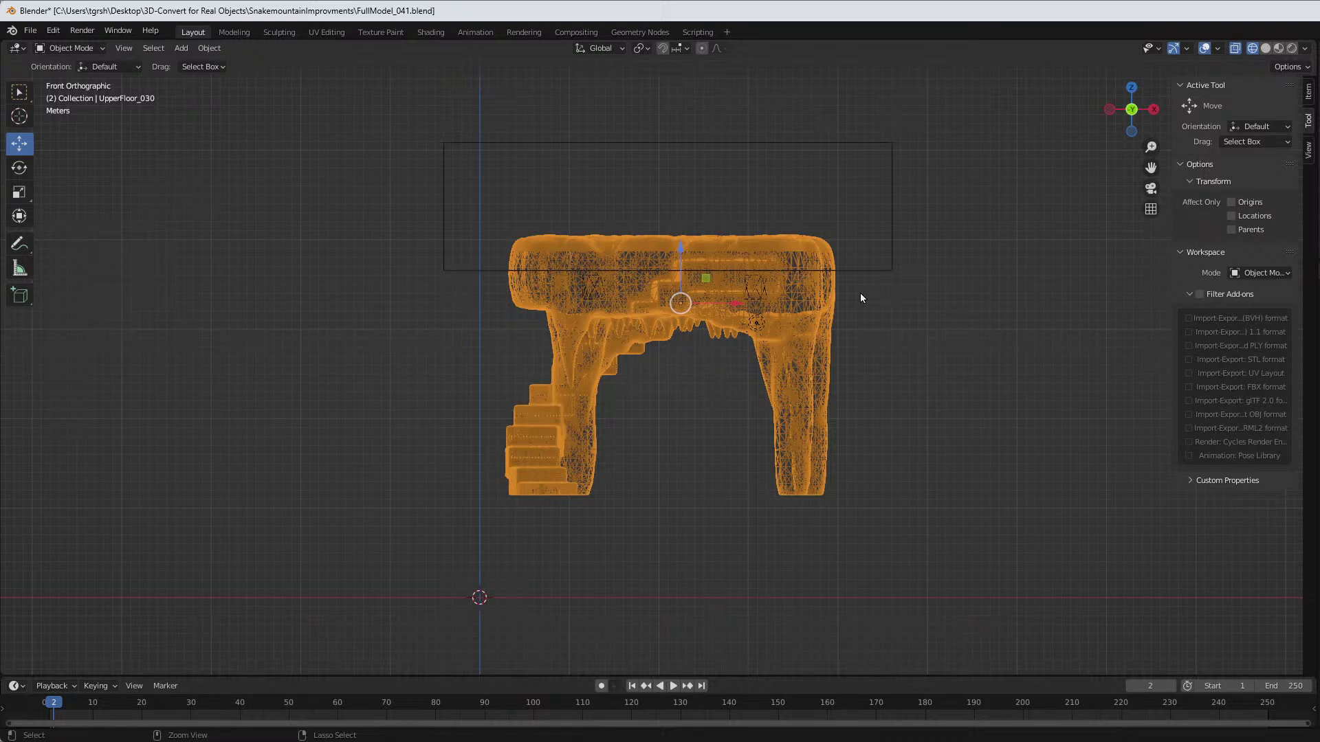
key("ctrl+c")
key("ctrl+p")
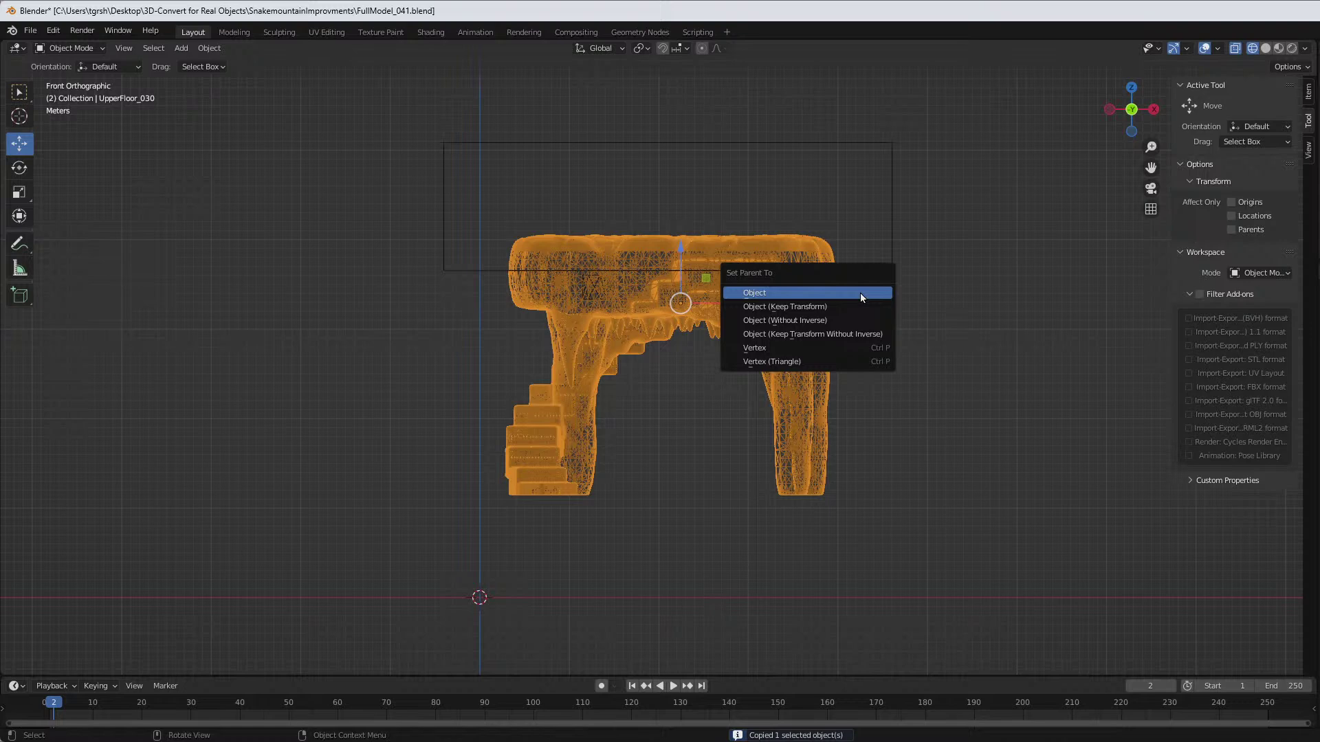
left_click(968, 241)
left_click(747, 285)
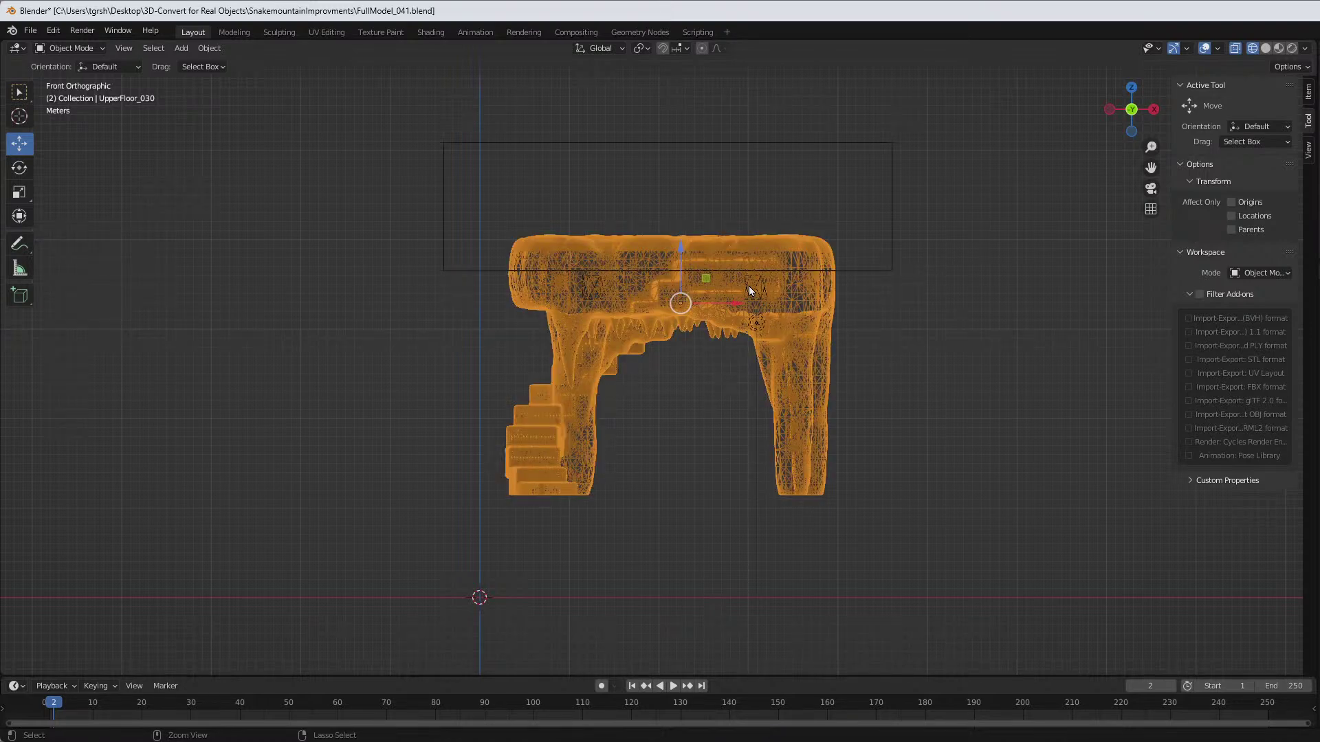
key("ctrl+c")
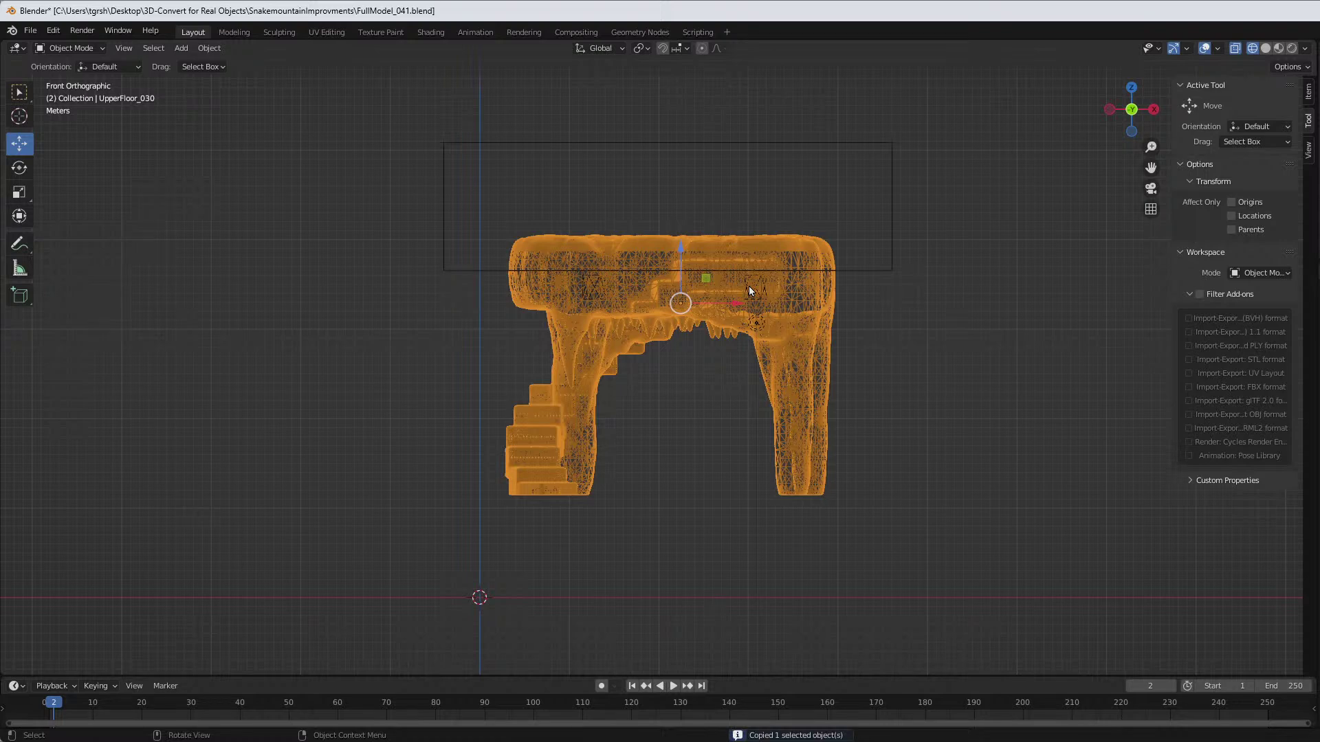
key("ctrl+v")
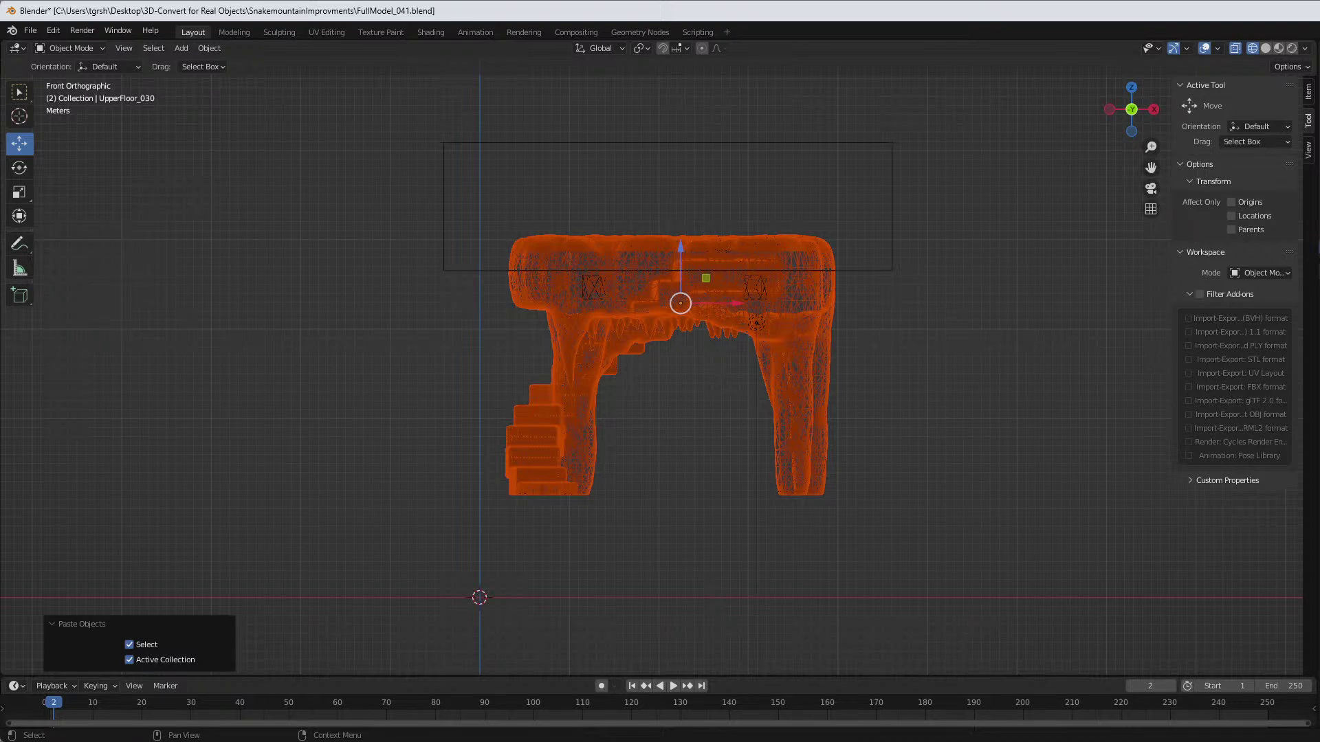
key("alt+a")
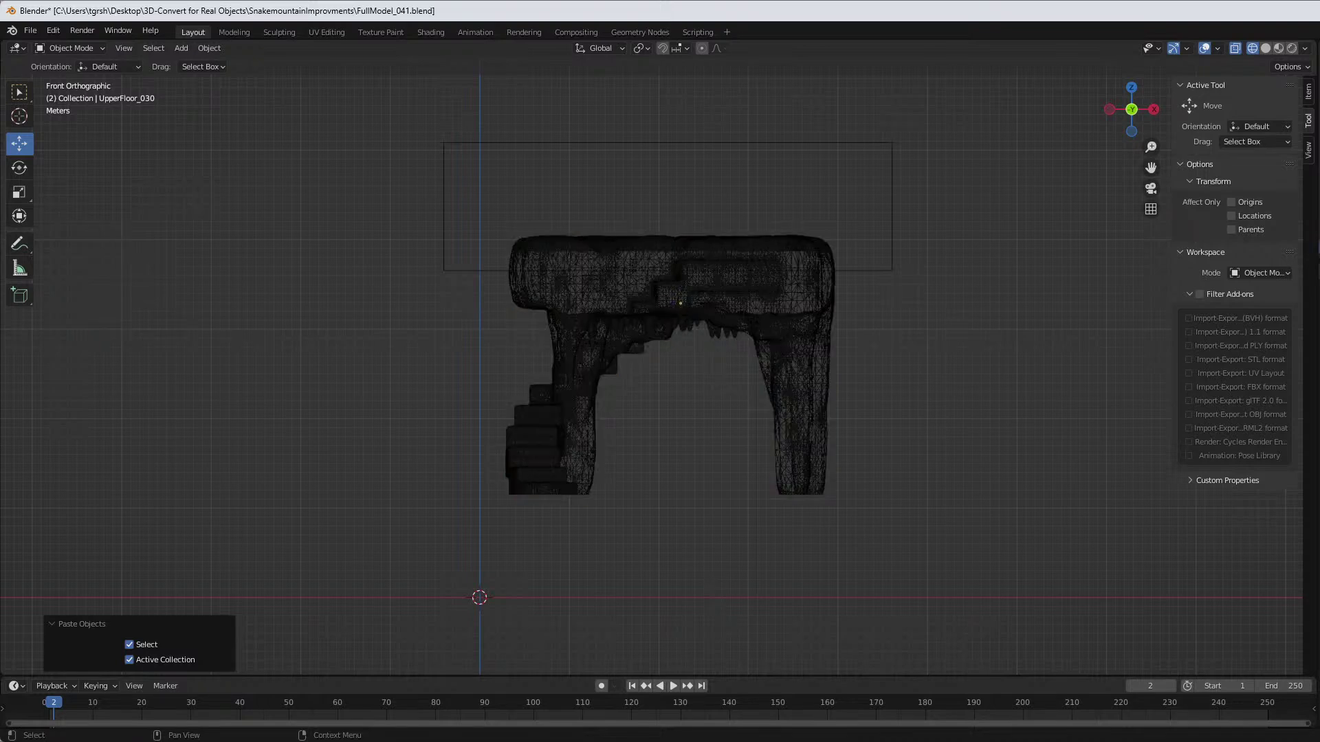
key("a")
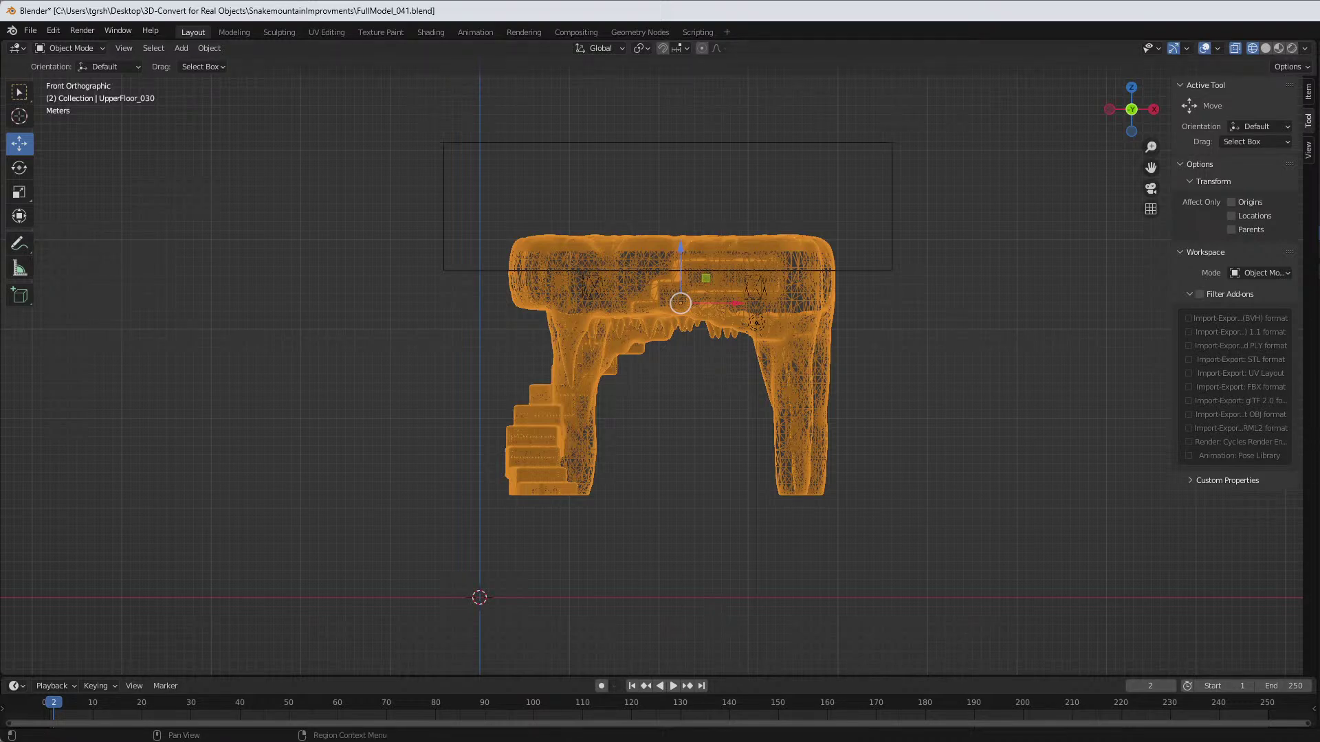
mouse_move(1318, 399)
left_mouse_down()
mouse_move(1091, 399)
mouse_move(1314, 400)
mouse_move(1270, 409)
mouse_move(1317, 411)
left_mouse_up()
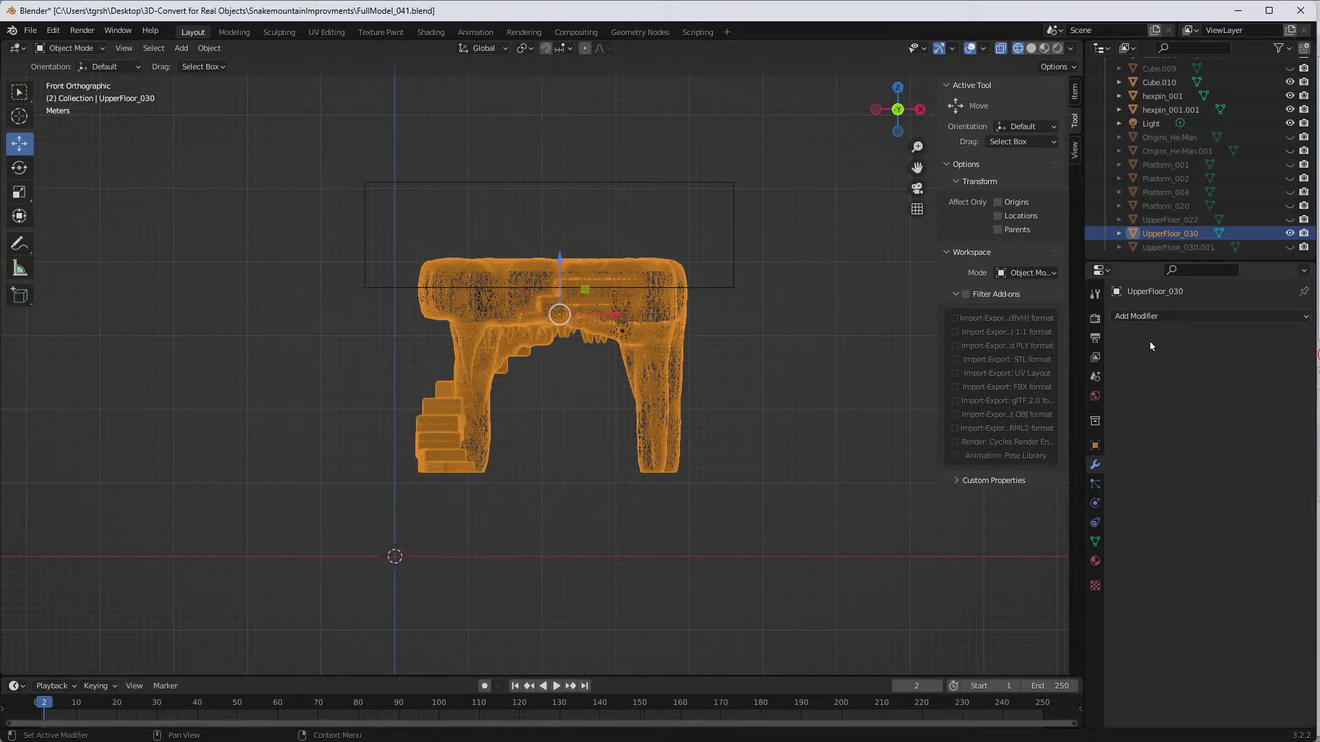
Step: Add a Boolean Difference modifier to UpperFloor_030, using the Fast solver and Cube.010 as the cutting object
left_click(1165, 315)
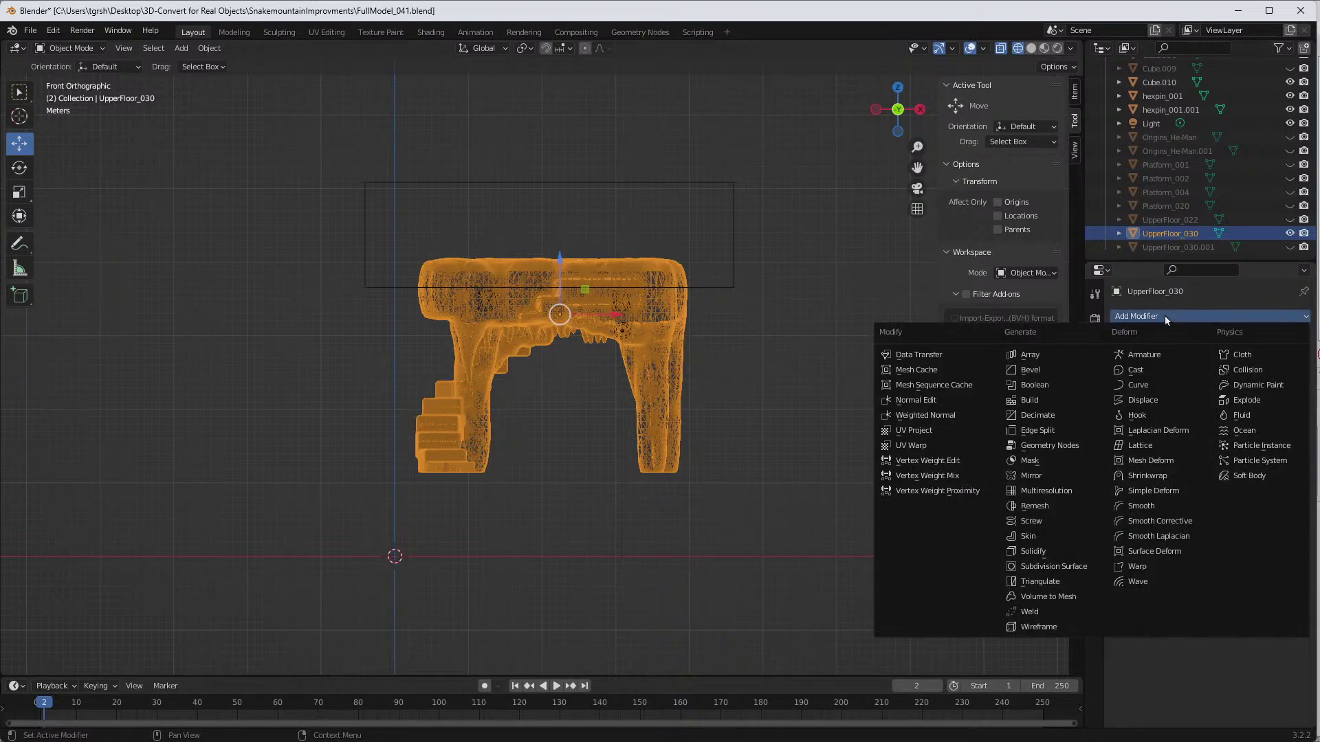
left_click(1044, 386)
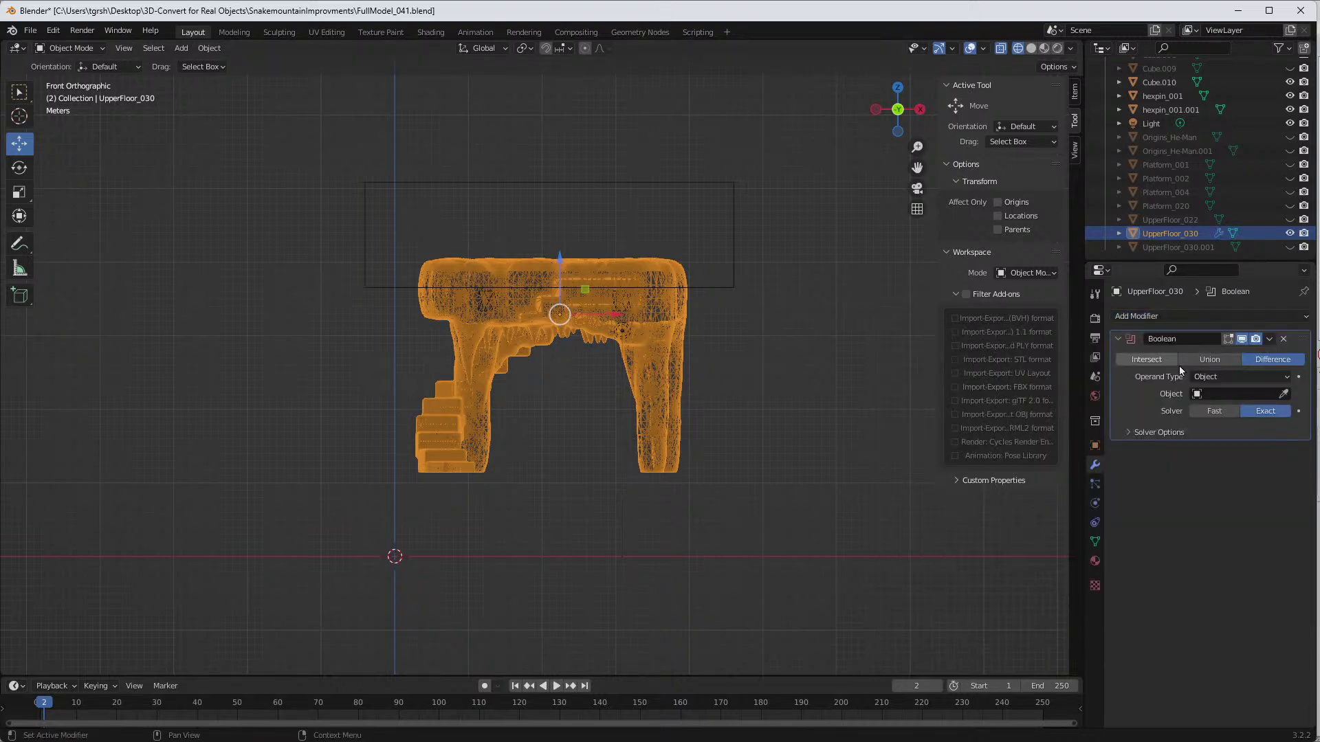
left_click(1207, 411)
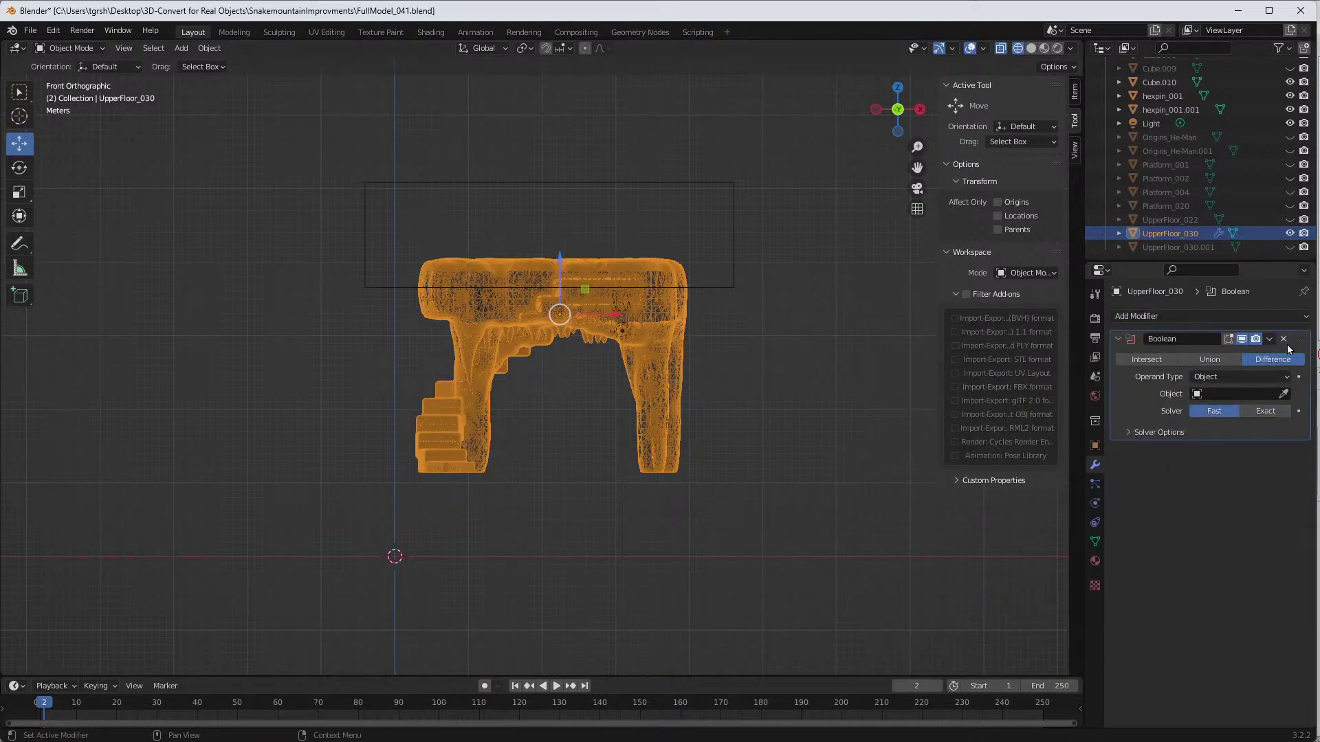
left_click(1284, 395)
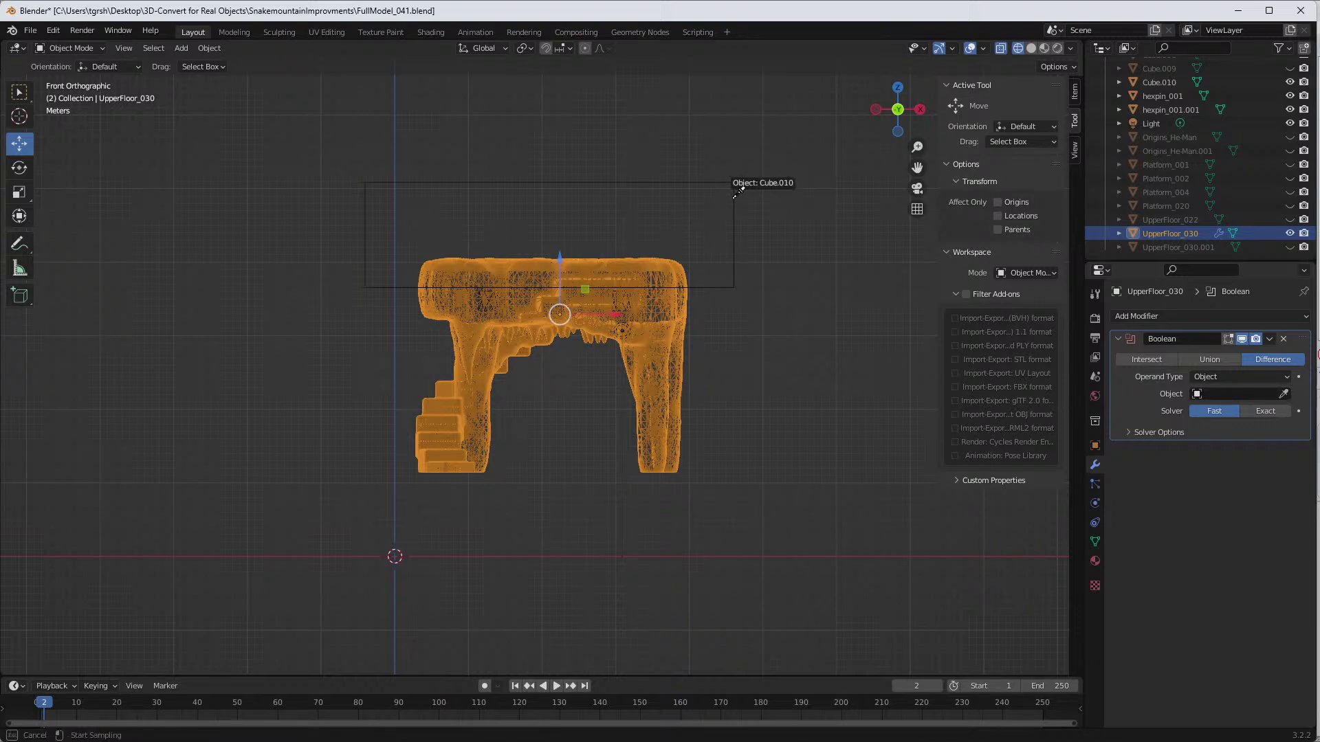
left_click(804, 282)
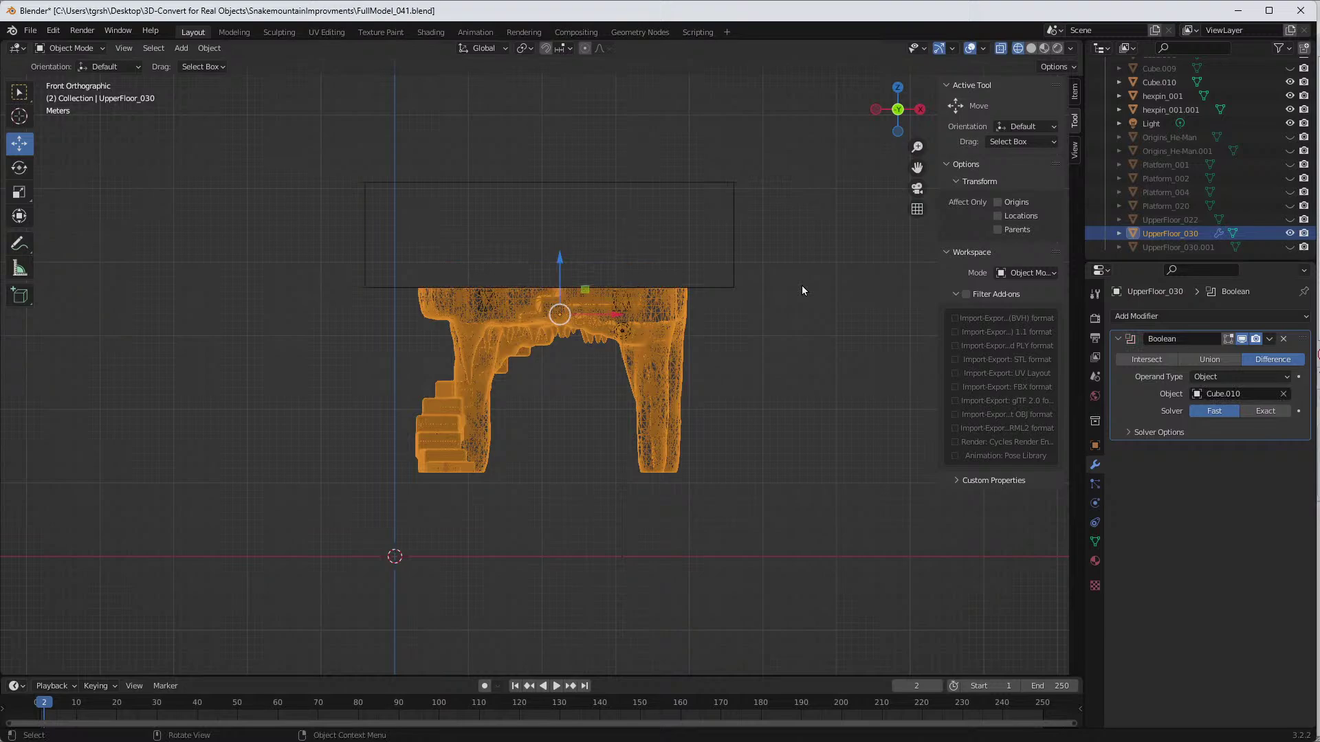
Step: Check the block's cut through the upper floor and apply the Boolean modifier to UpperFloor_030
middle_click_drag(818, 285, 801, 326)
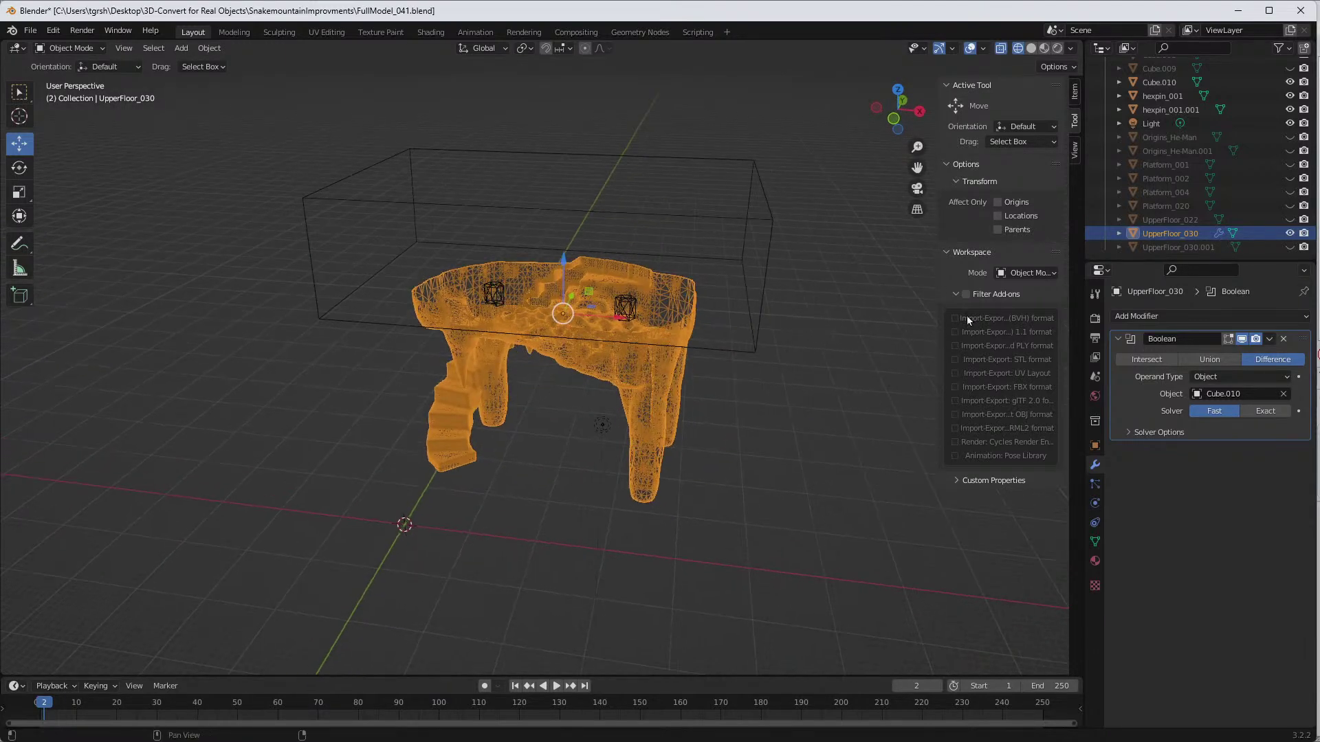
left_click(1268, 339)
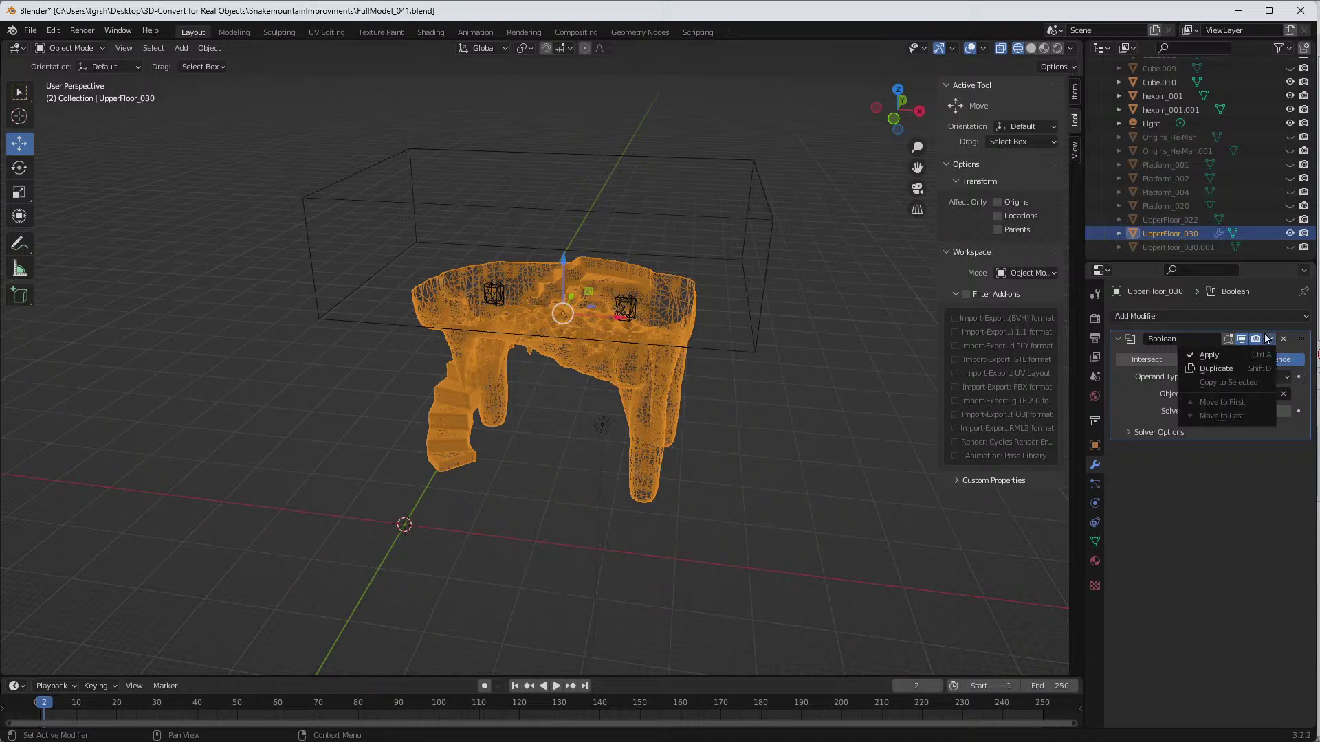
left_click(1204, 355)
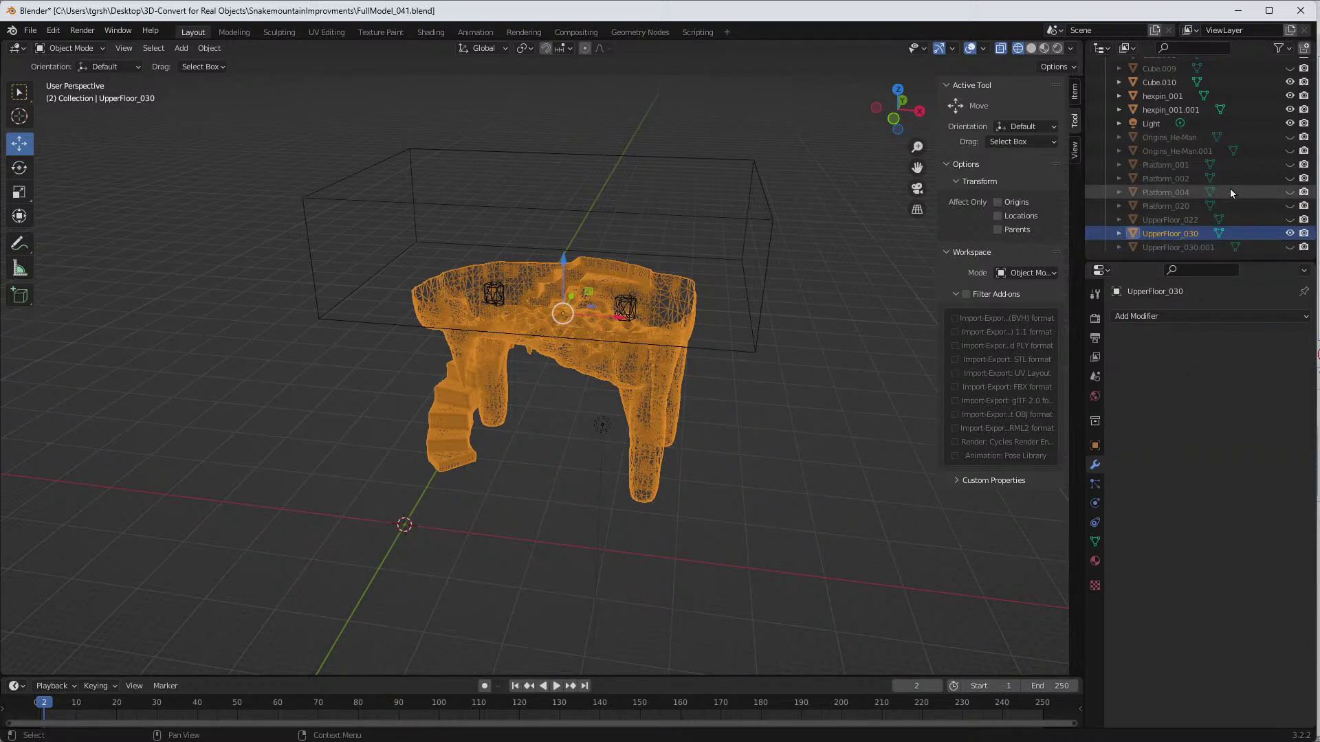
Step: Hide the cutting block Cube.010 and display the cut upper floor in solid shading
scroll(1230, 189, "up", 2)
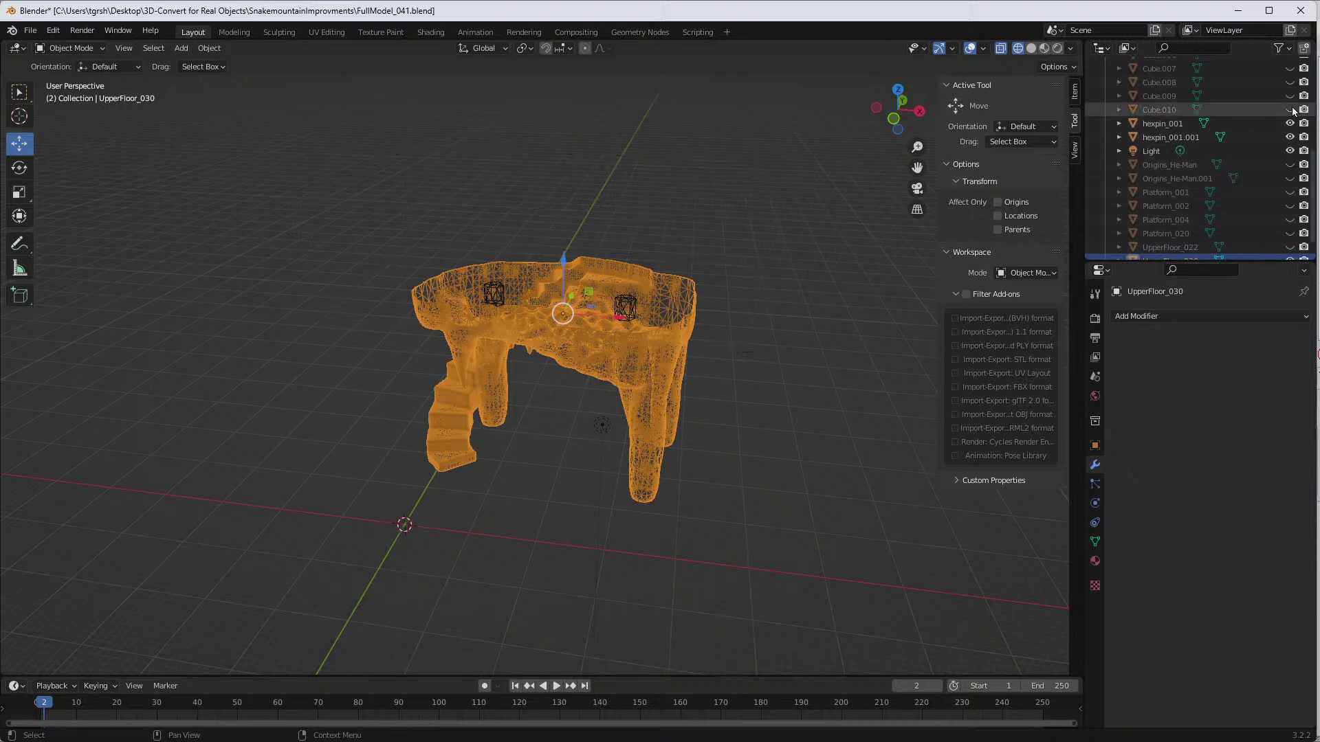
left_click(1031, 49)
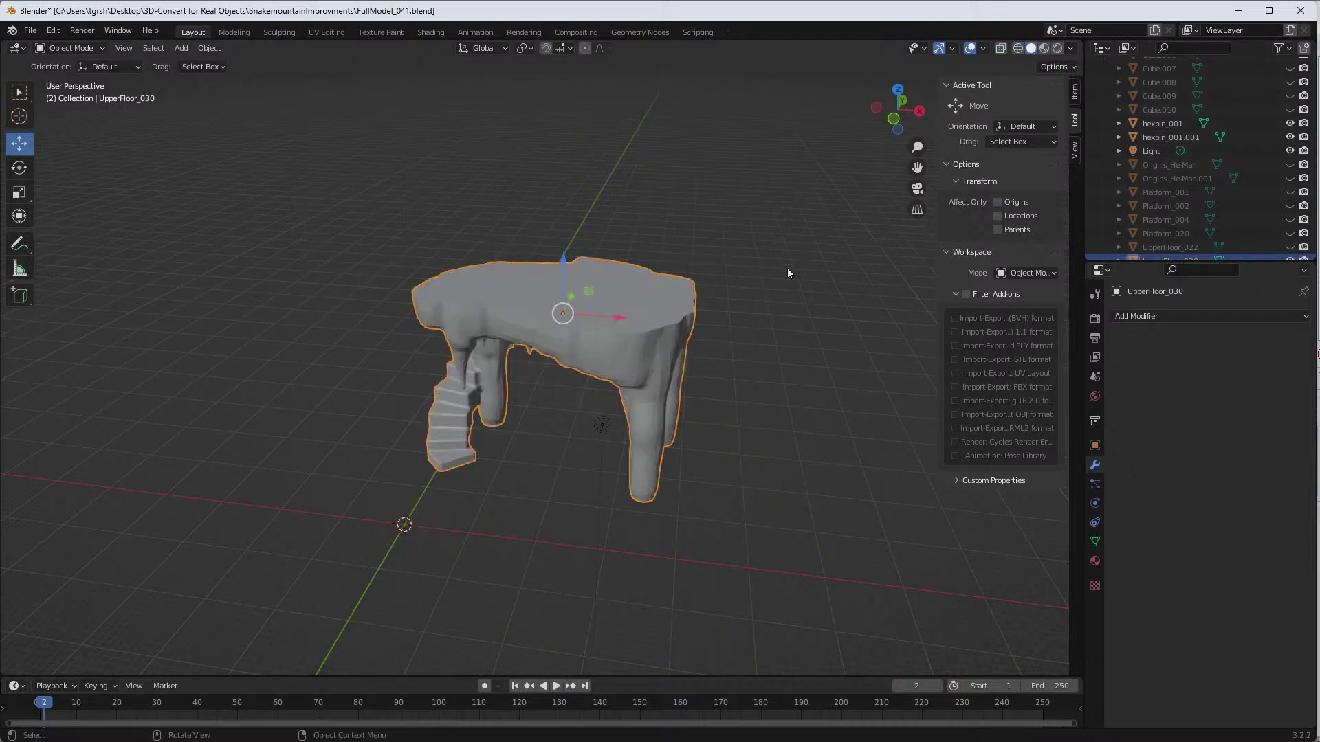
mouse_move(718, 319)
middle_mouse_down()
mouse_move(765, 267)
mouse_move(702, 317)
mouse_move(660, 313)
mouse_move(752, 299)
middle_mouse_up()
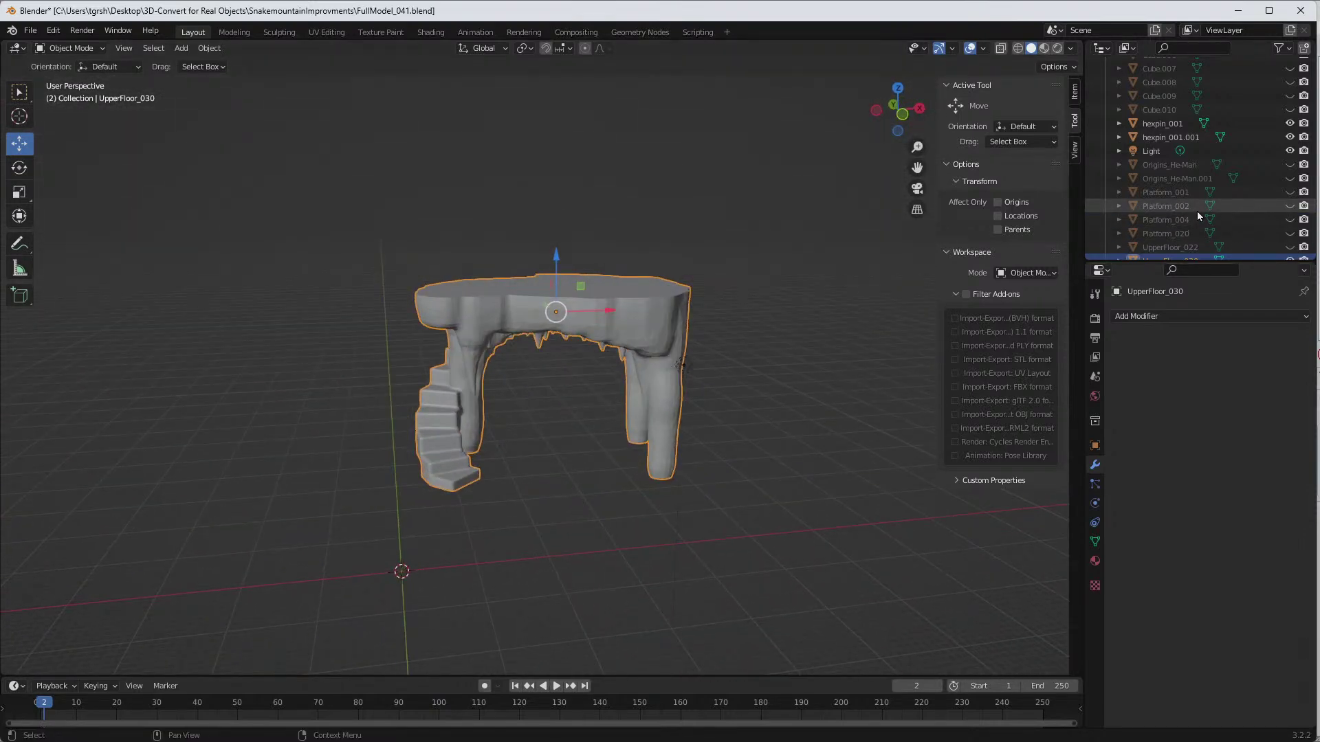
Step: Hide the cut UpperFloor_030 and show the uncut copy UpperFloor_030.001
scroll(1197, 206, "down", 1)
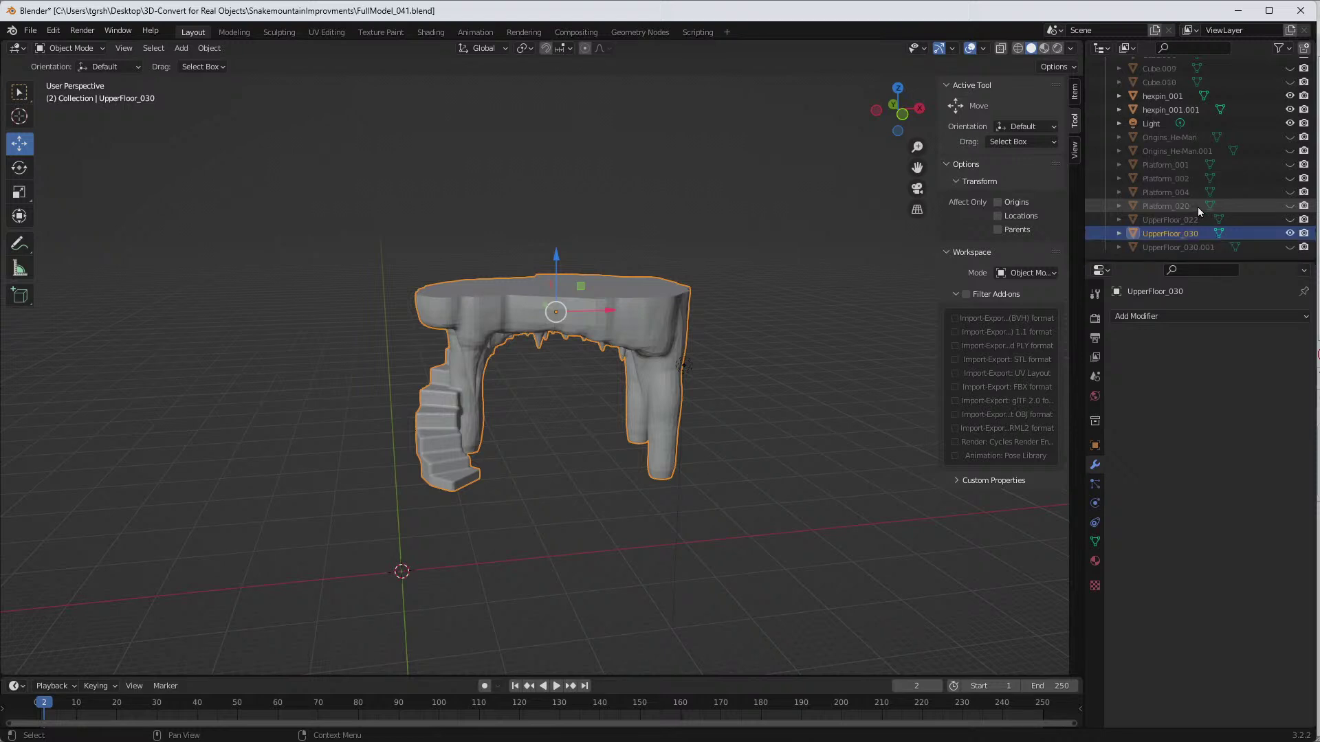
left_click(1290, 234)
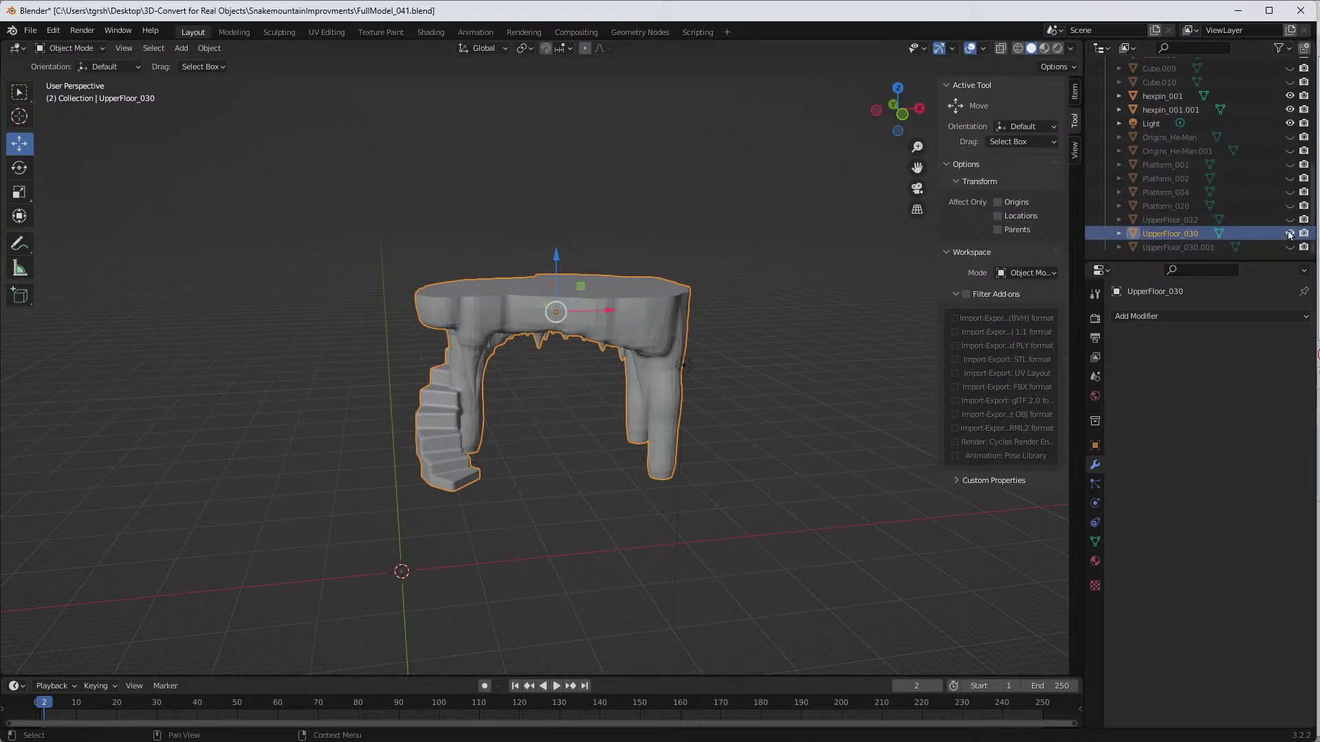
left_click(1289, 248)
Step: Show the cutting block Cube.010 again and paste a copy of it in place
scroll(1240, 229, "up", 2)
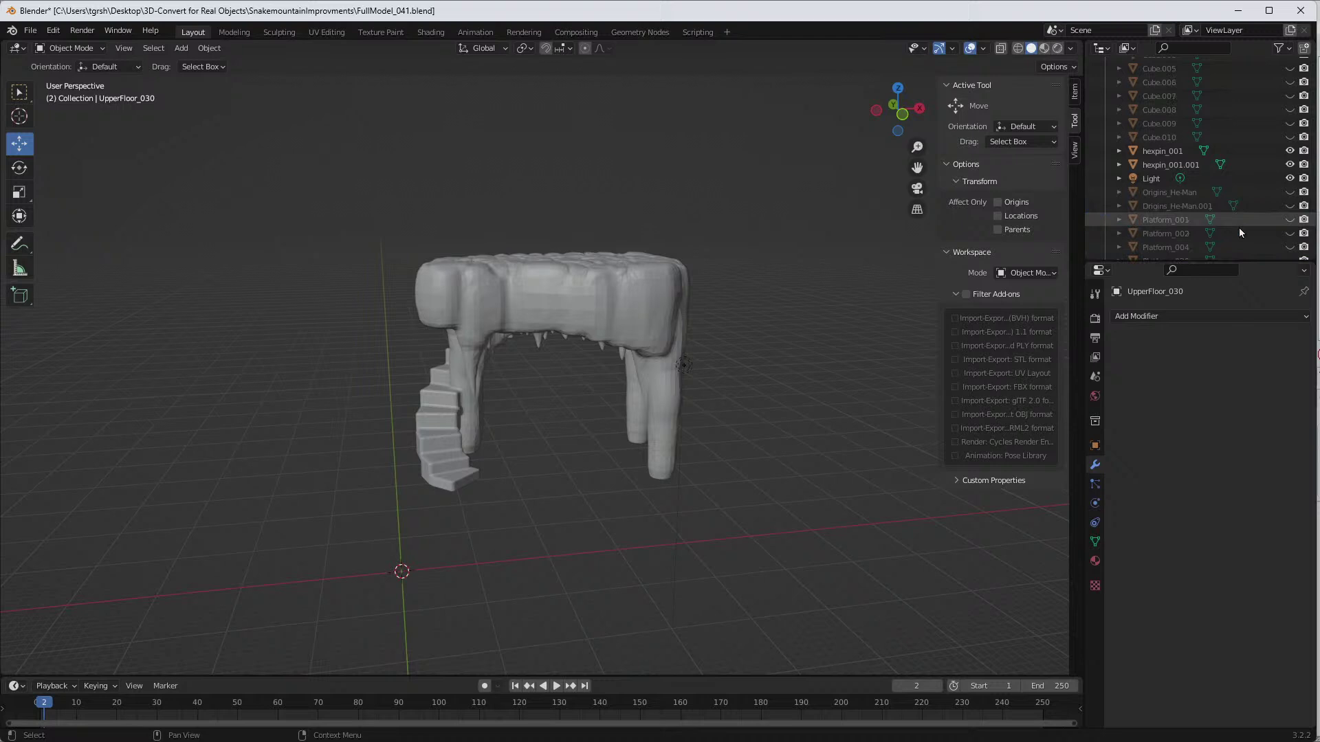
left_click(1289, 137)
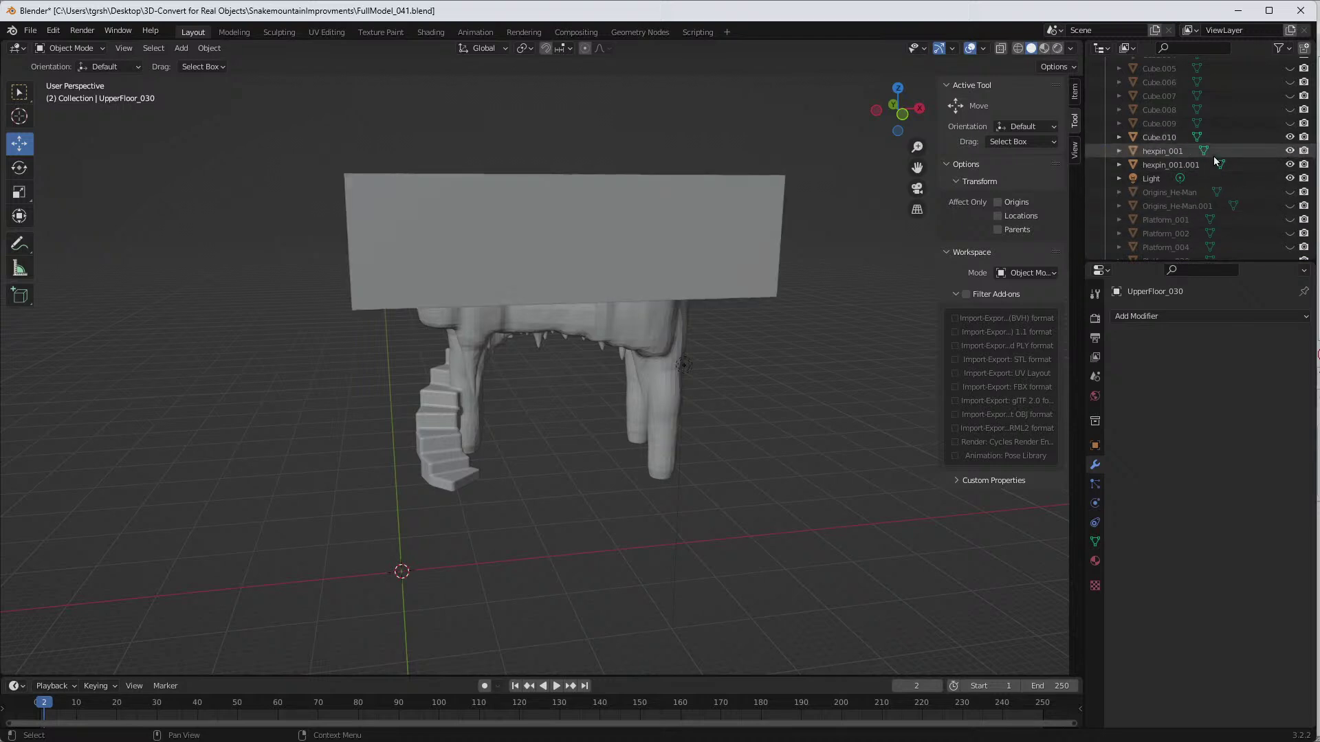
right_click(1152, 134)
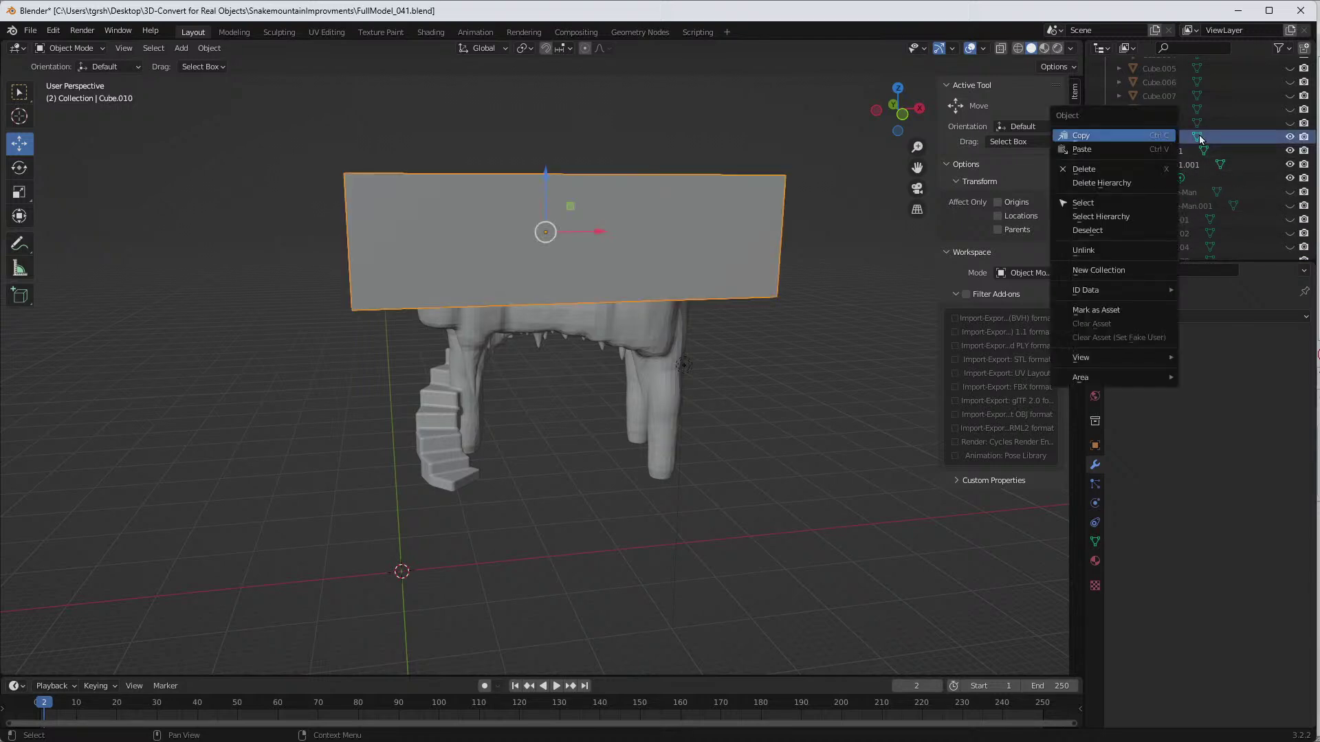
key("Escape")
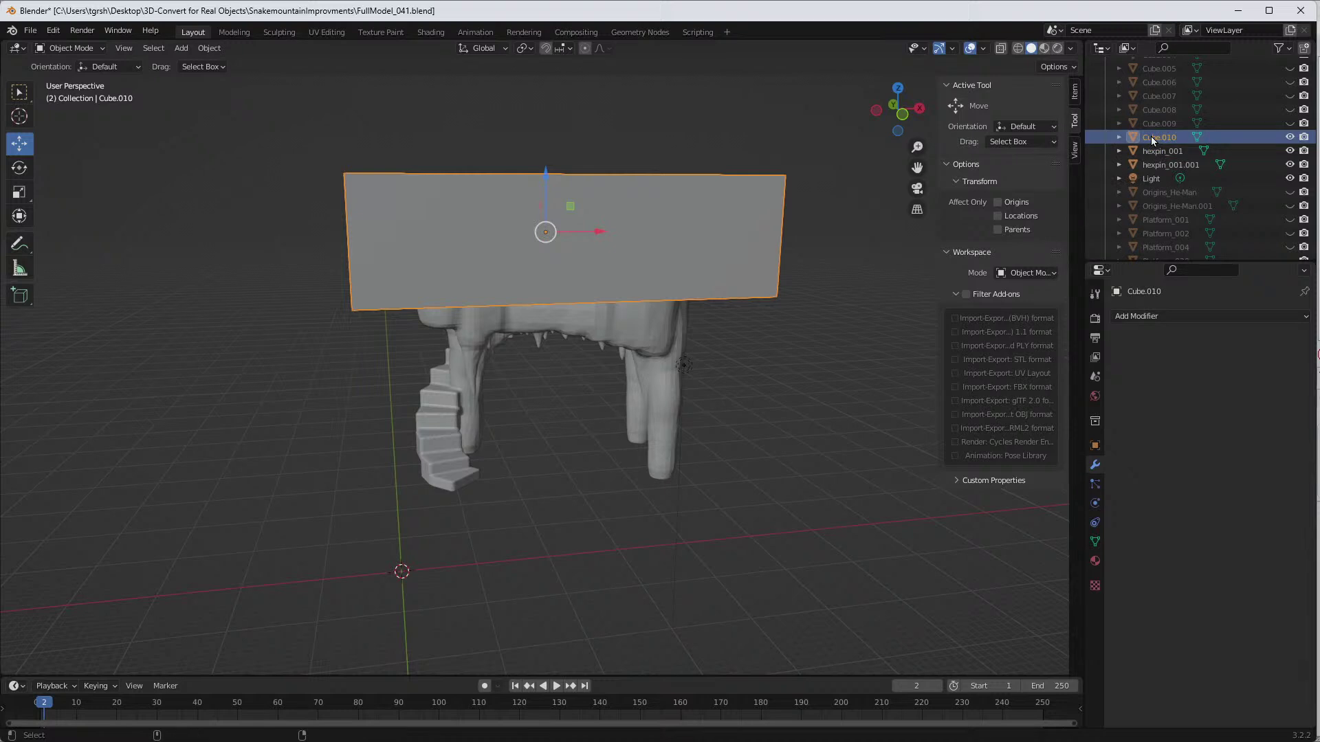
key("ctrl+c")
key("ctrl+v")
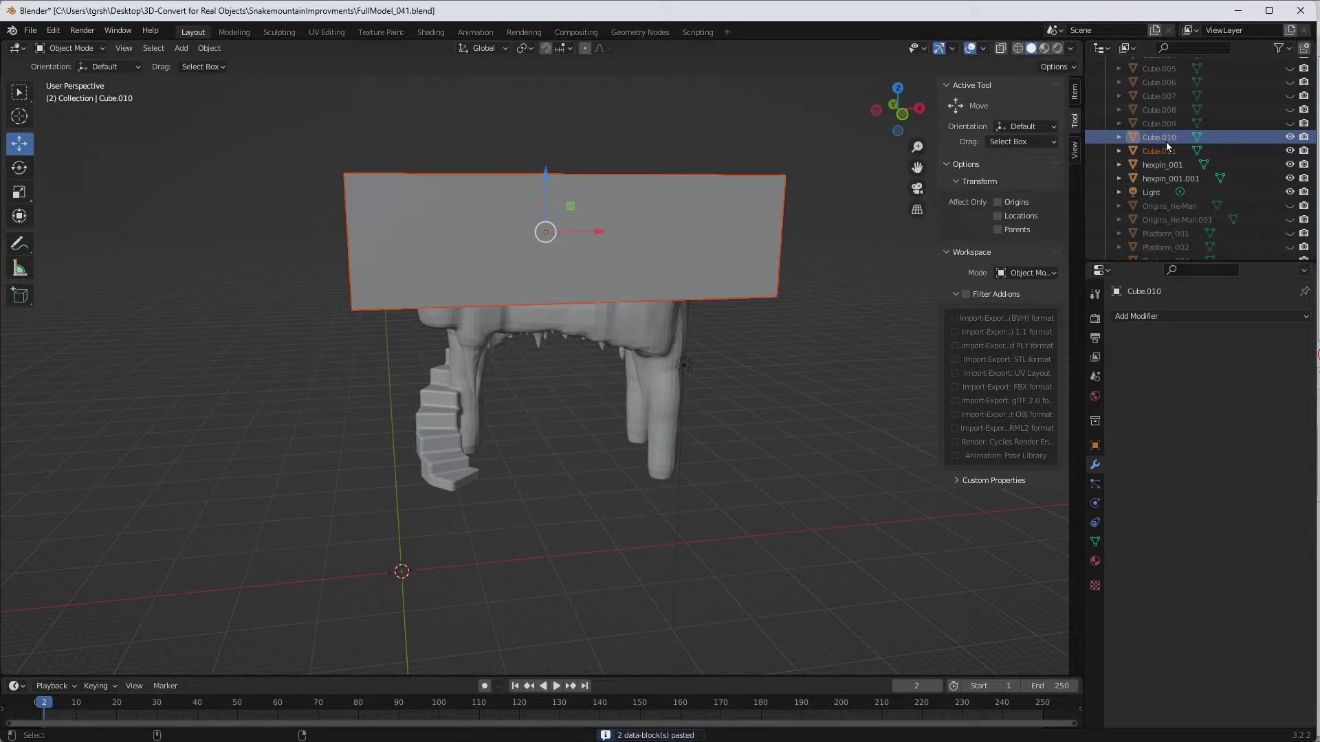
Step: Rename the block's copy Cube.011 as UpperFloorTop_030
left_click(1173, 151)
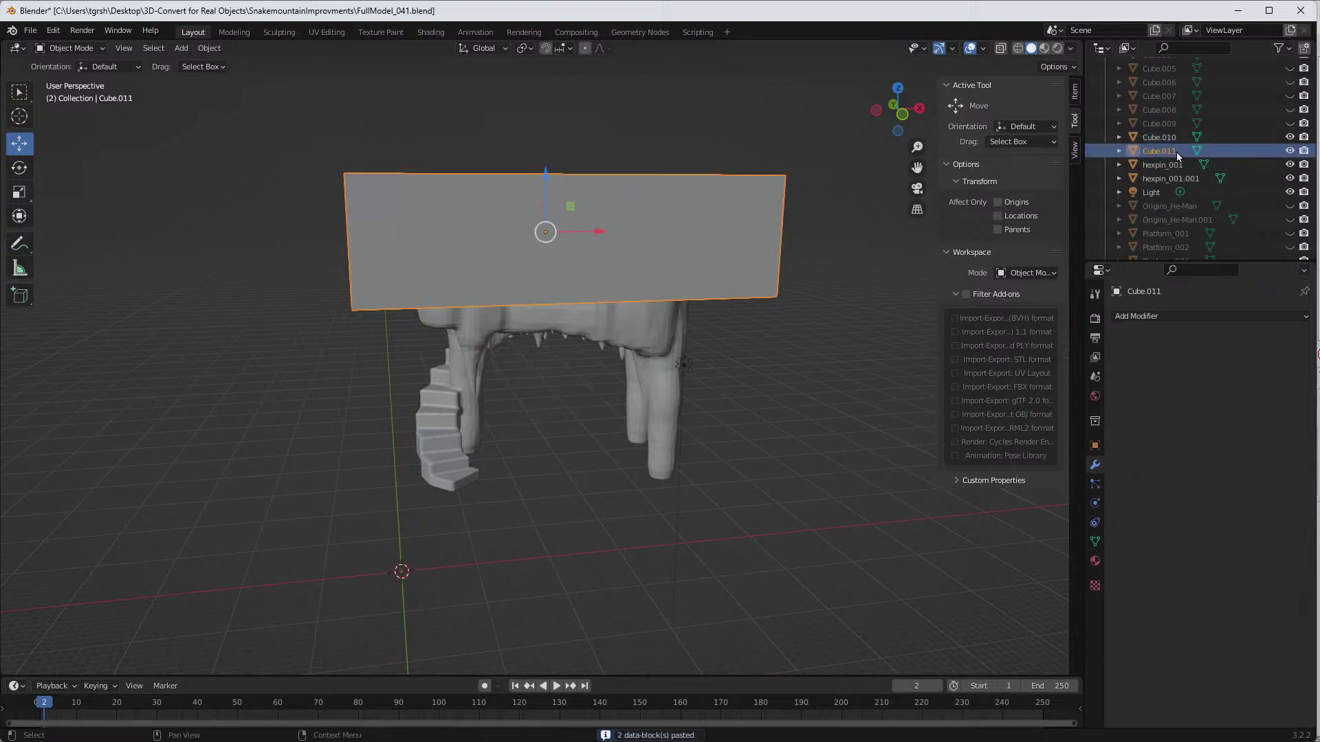
scroll(1175, 157, "down", 3)
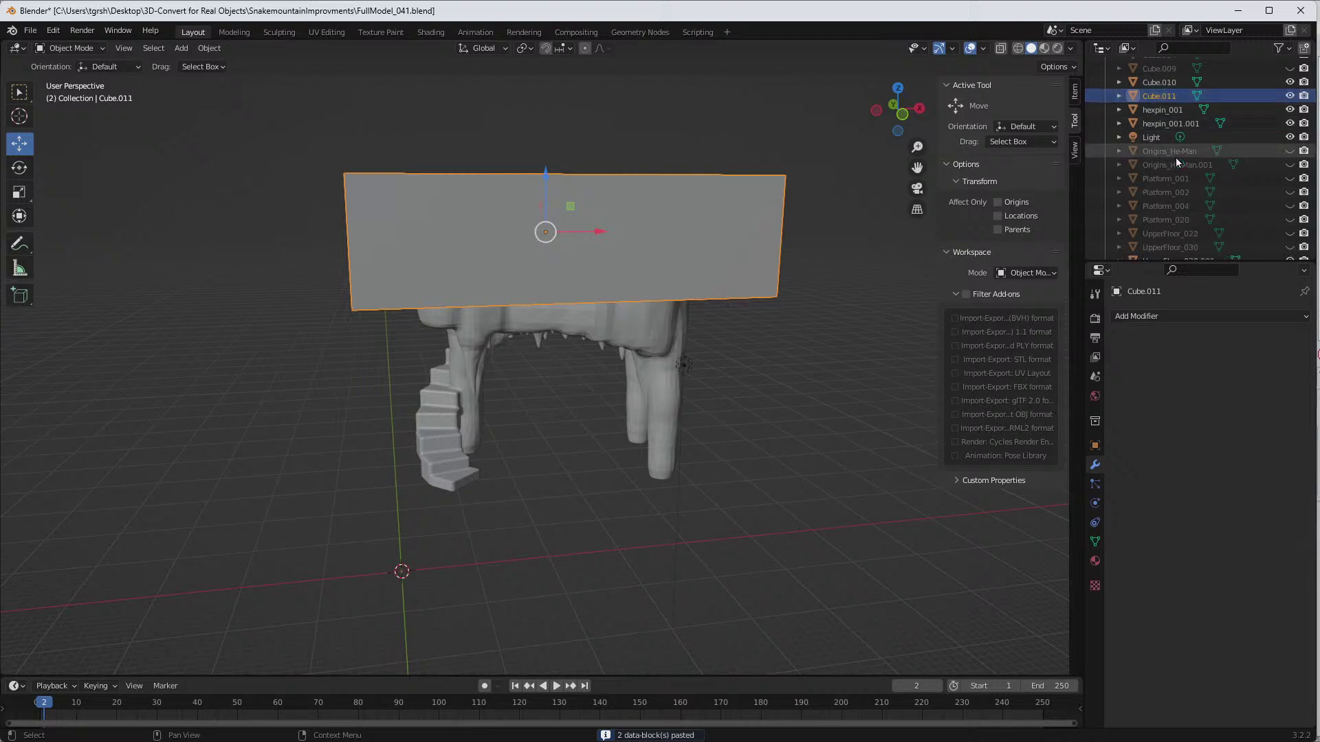
scroll(1175, 163, "up", 2)
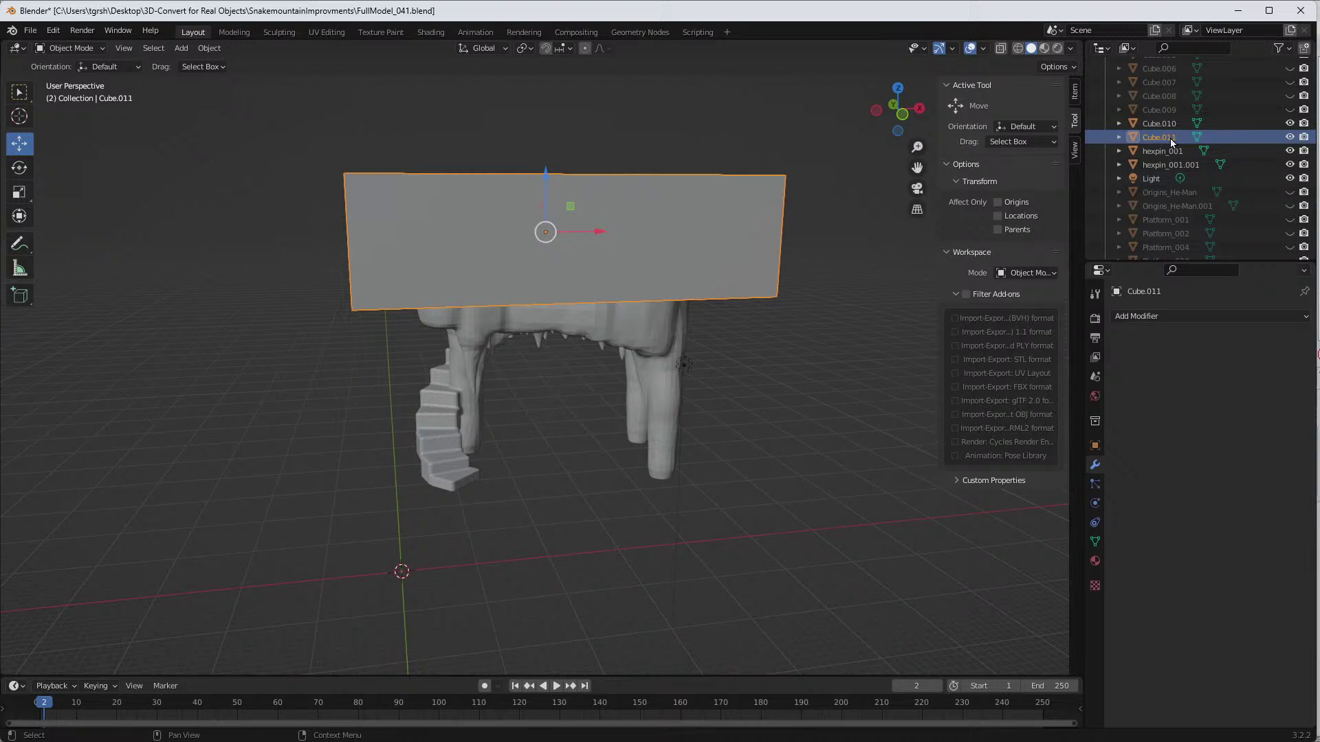
double_click(1171, 138)
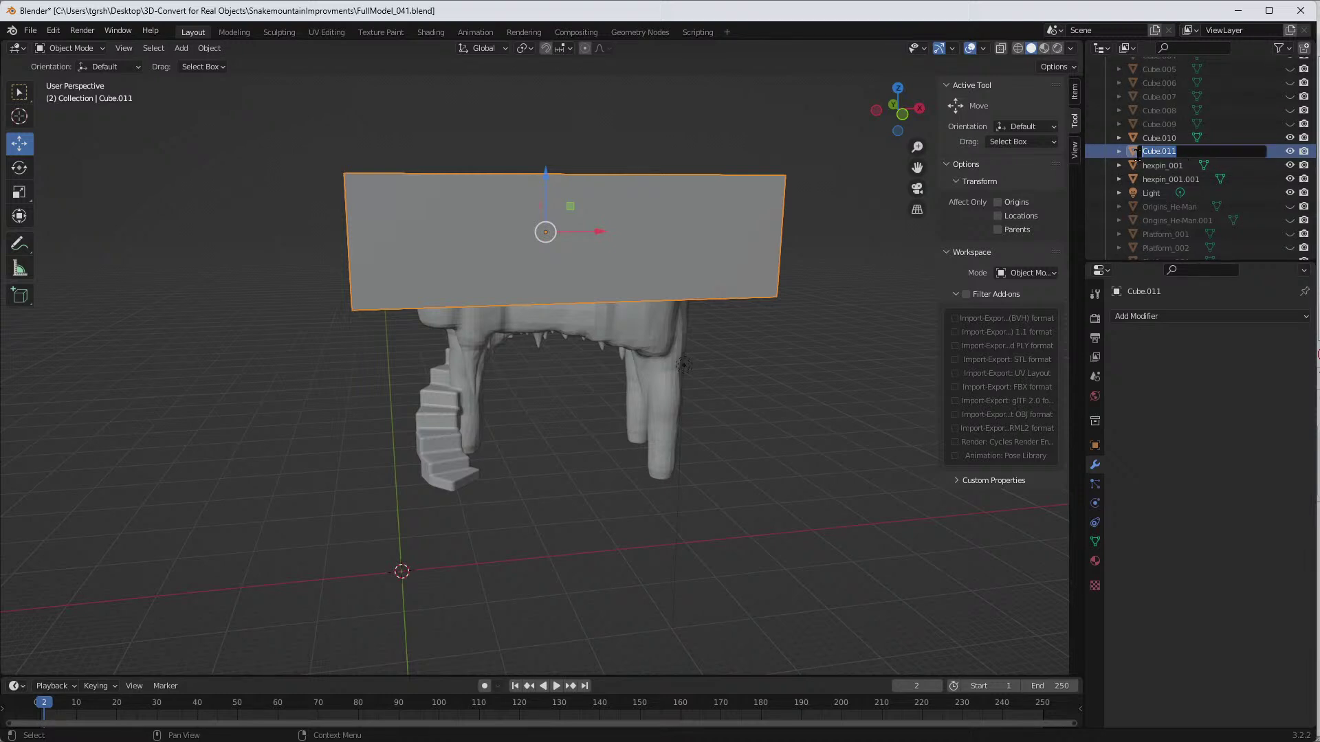
type("UpperFloorTop_030")
key("Return")
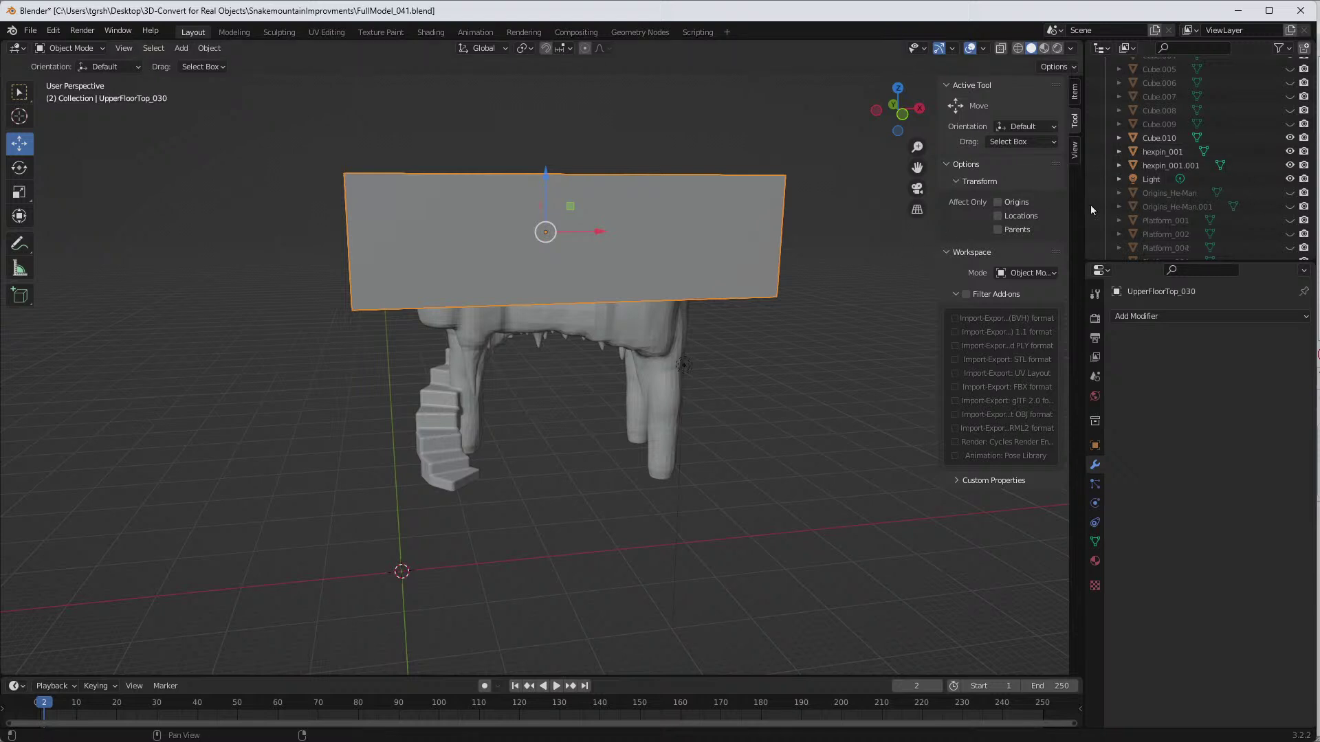
Step: Hide both the original block Cube.010 and its copy UpperFloorTop_030, leaving the uncut floor displayed
scroll(1183, 200, "down", 5)
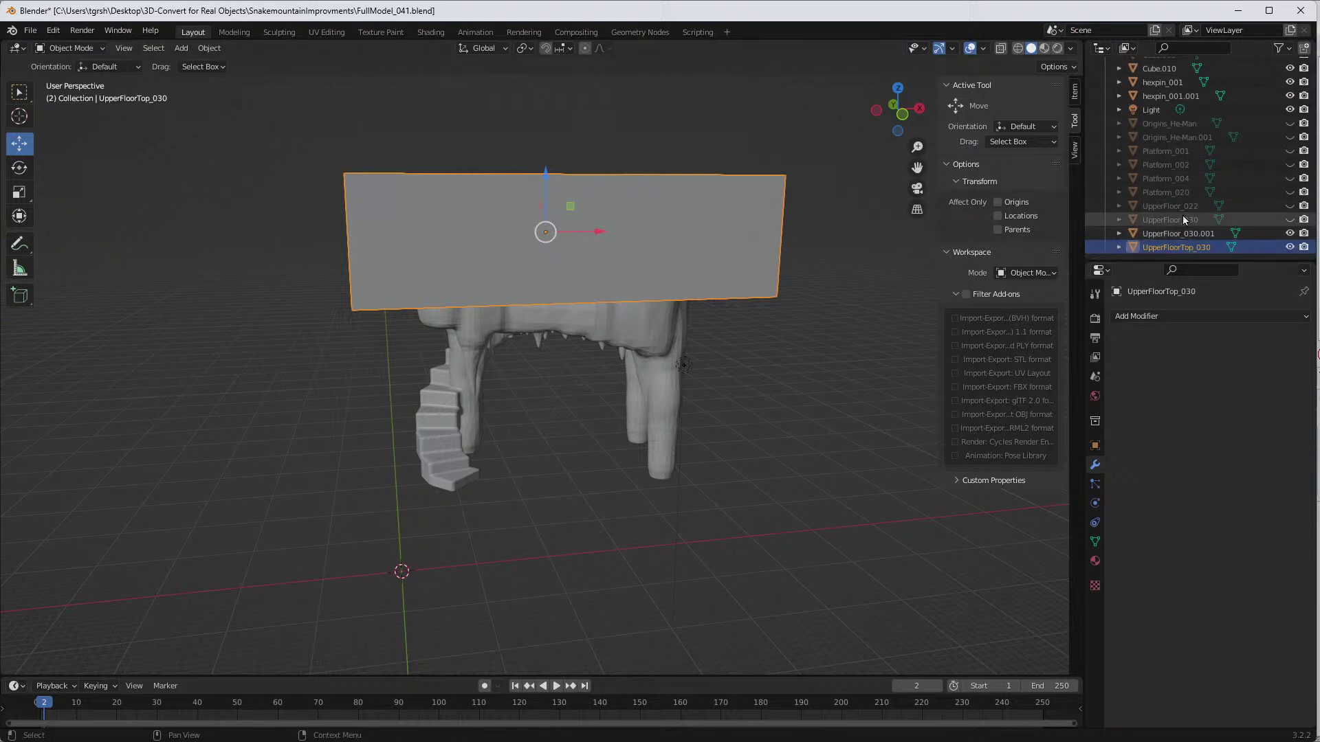
scroll(1181, 220, "up", 4)
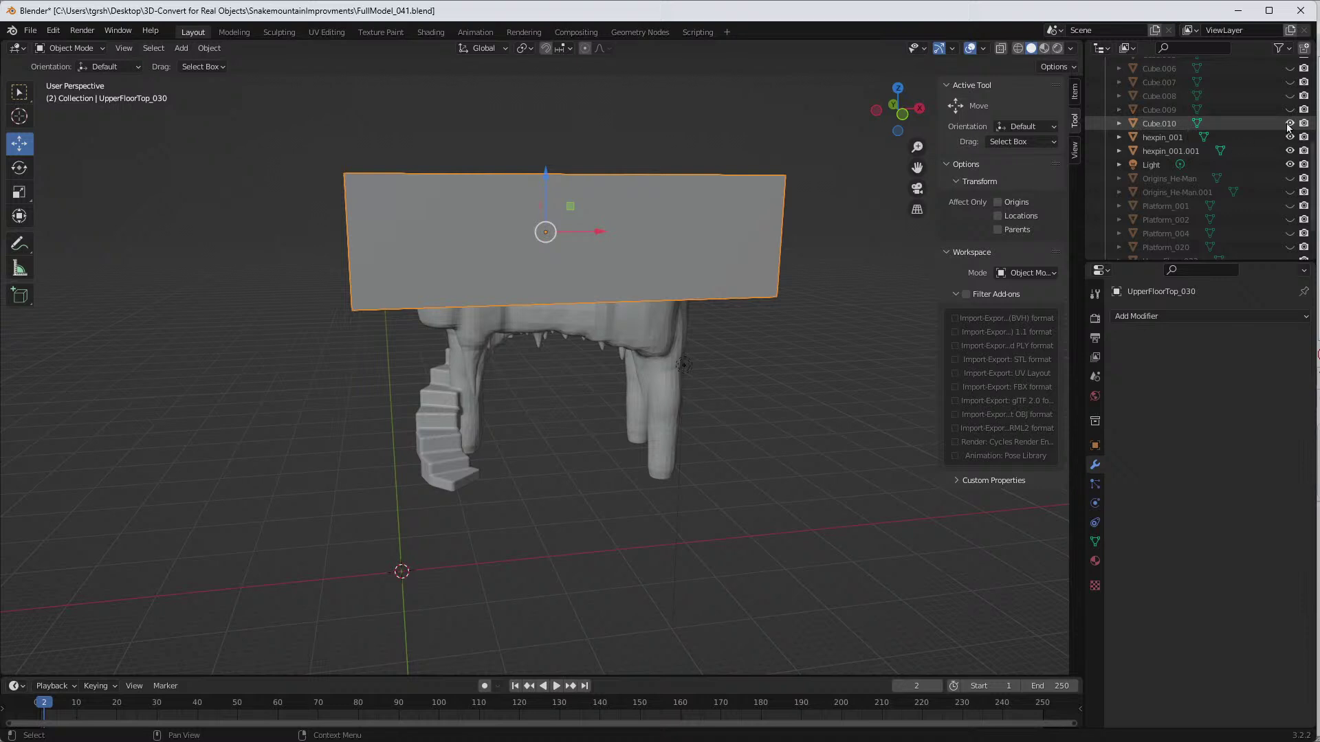
scroll(1169, 165, "down", 4)
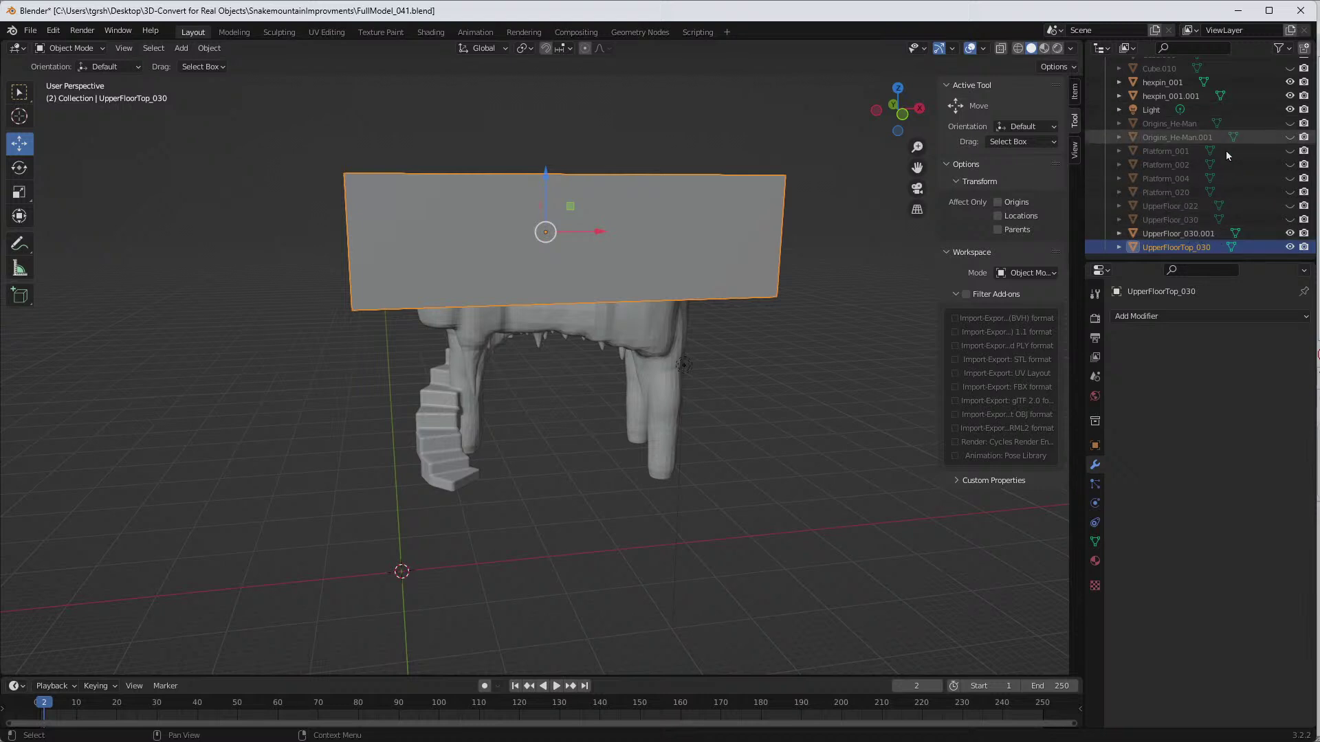
left_click(1290, 248)
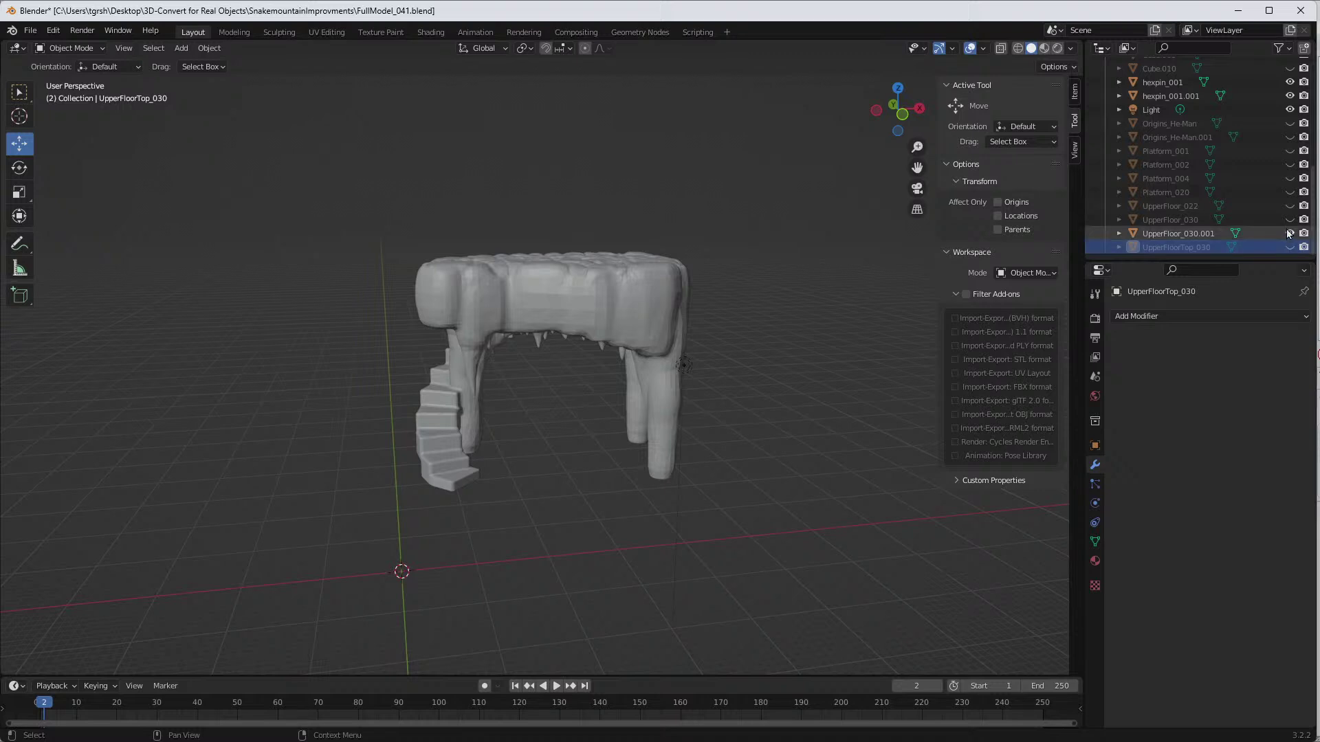
Step: Show the cut floor UpperFloor_030 and rename it UpperFloorBottom_030
left_click(1289, 221)
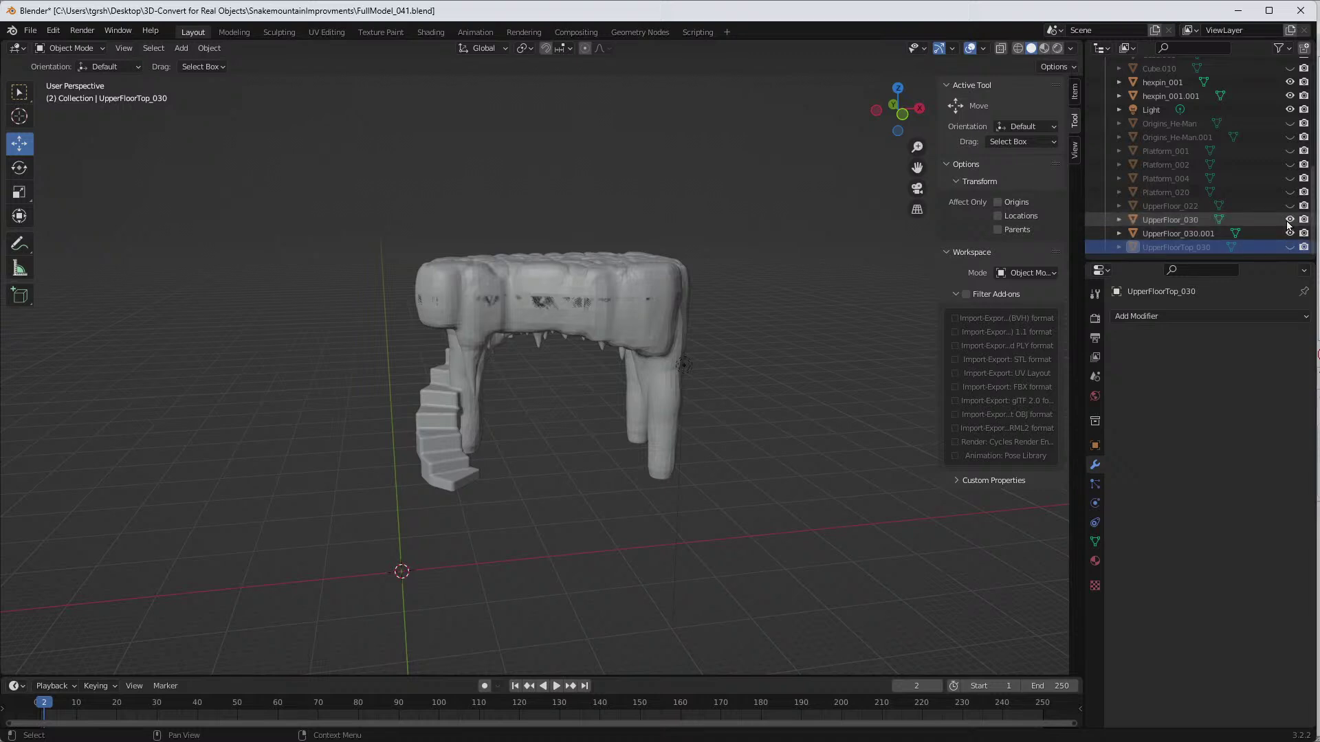
left_click(1192, 220)
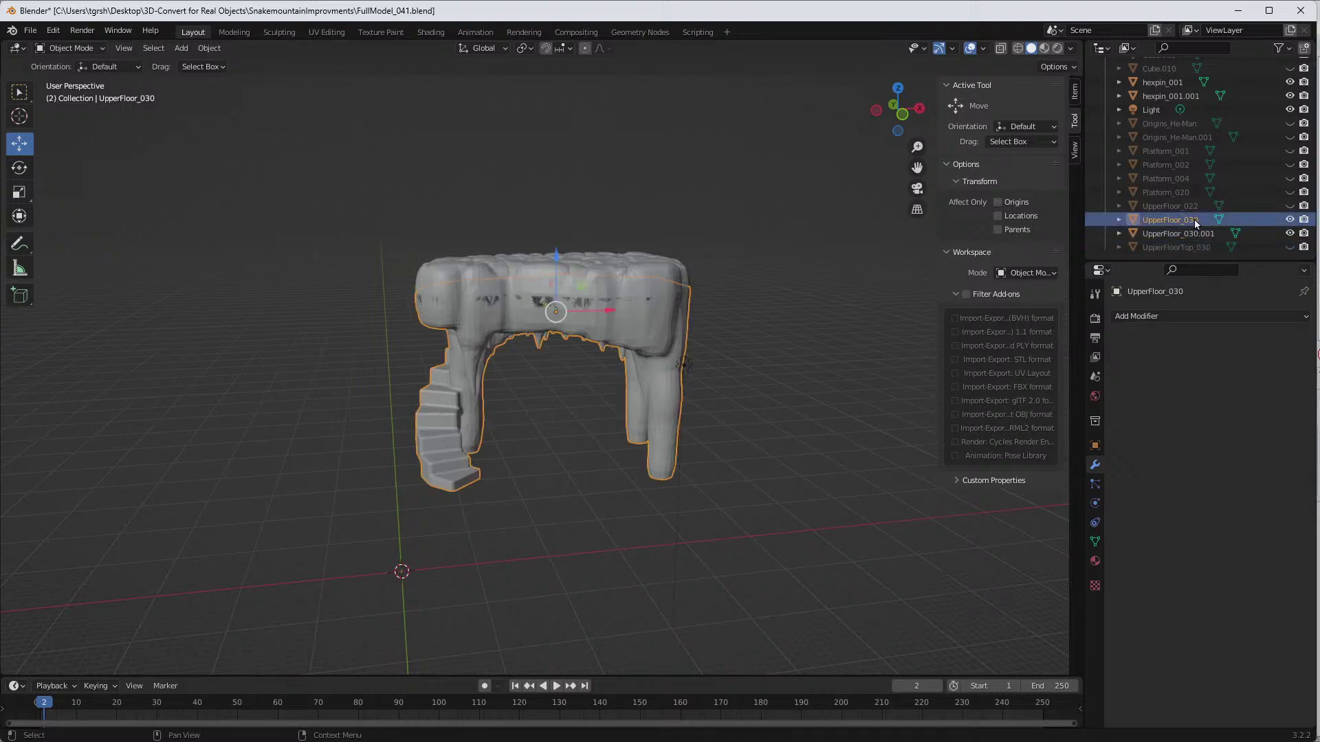
double_click(1193, 220)
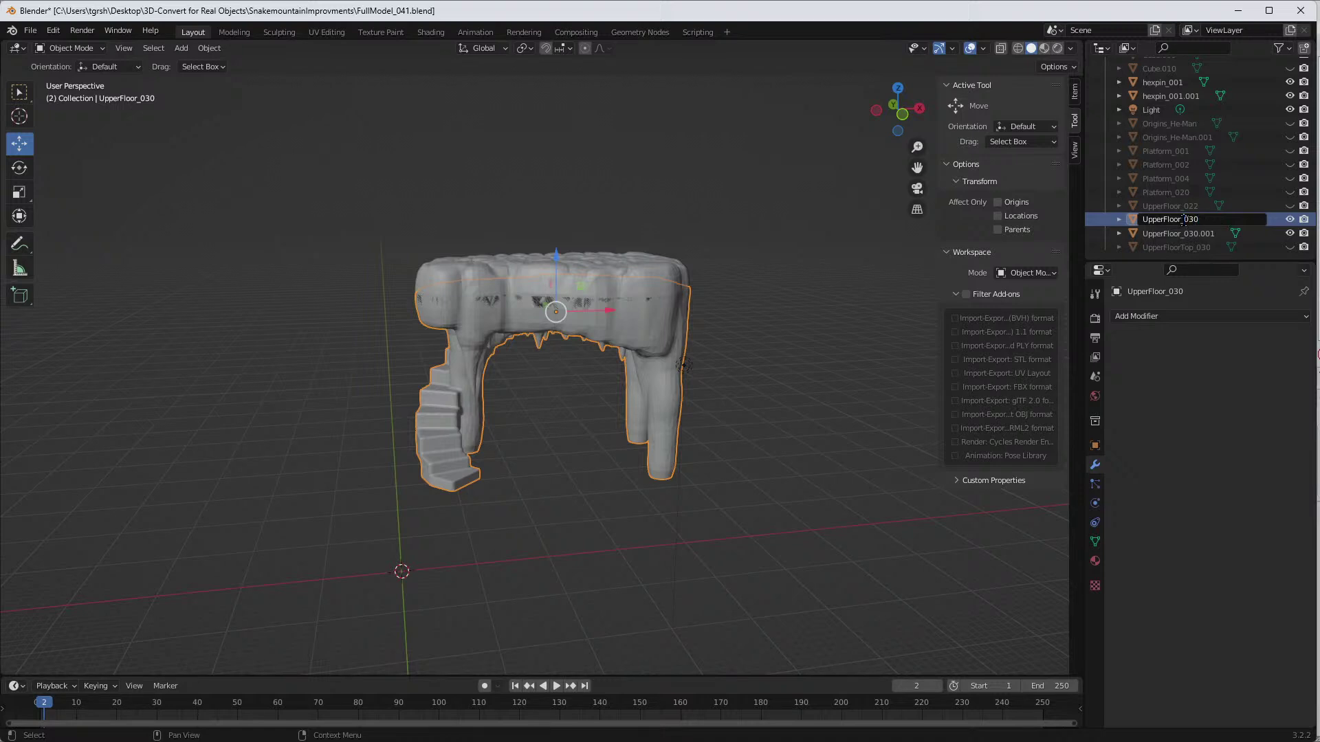
type("Bottom")
key("Return")
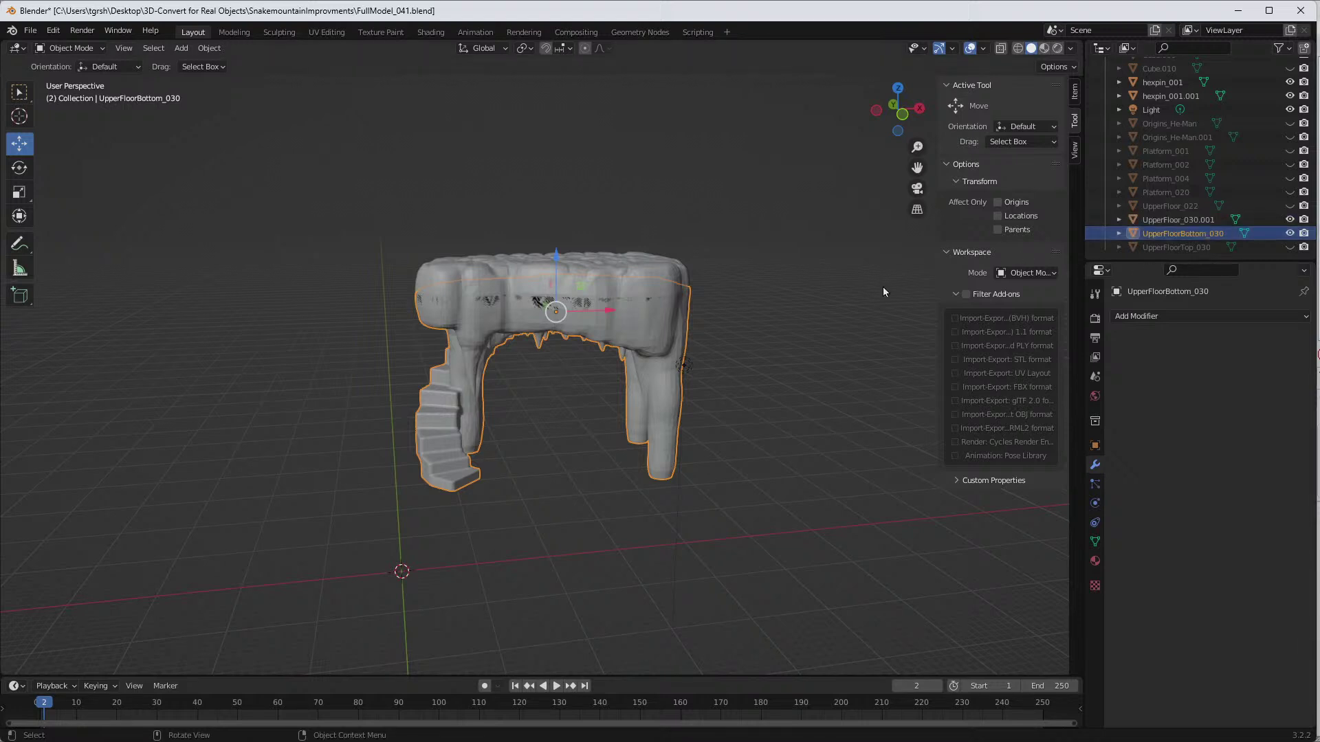
Step: Hide UpperFloorBottom_030 and show the block UpperFloorTop_030 over the uncut floor copy UpperFloor_030.001
left_click(1173, 246)
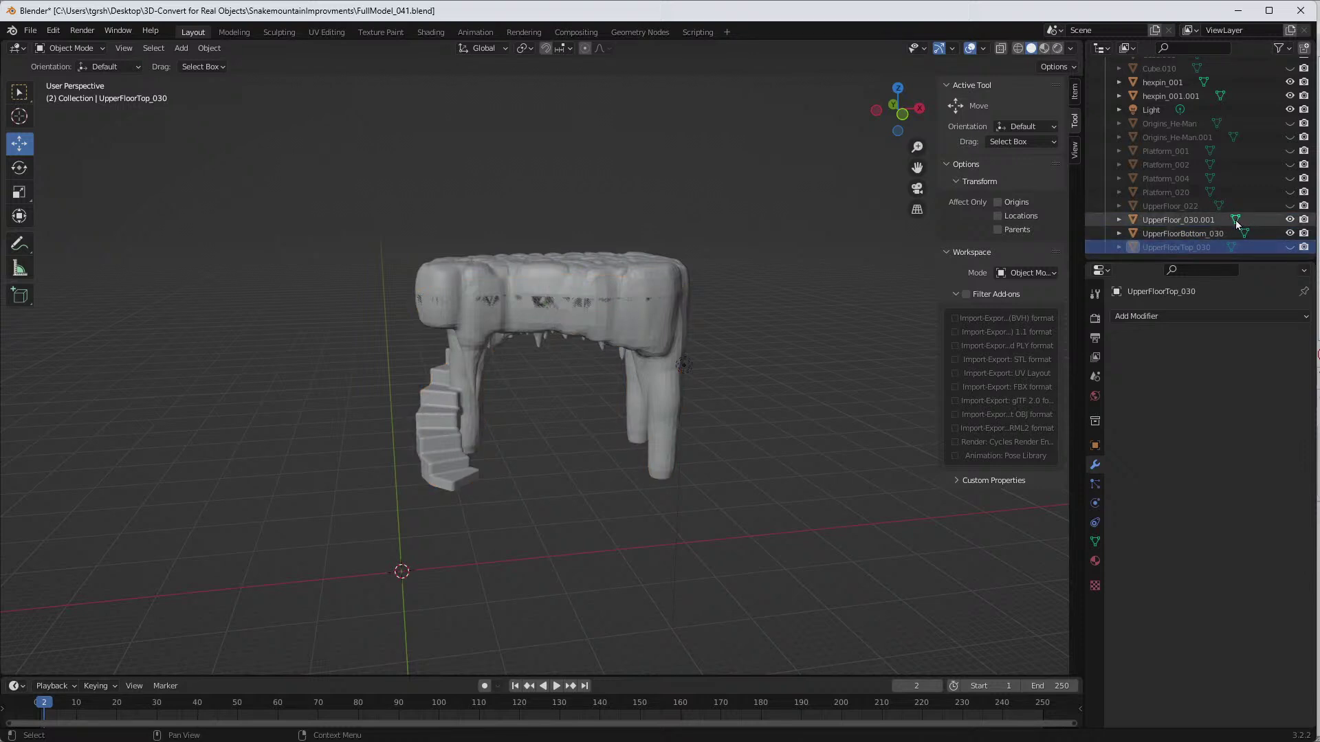
left_click(1289, 233)
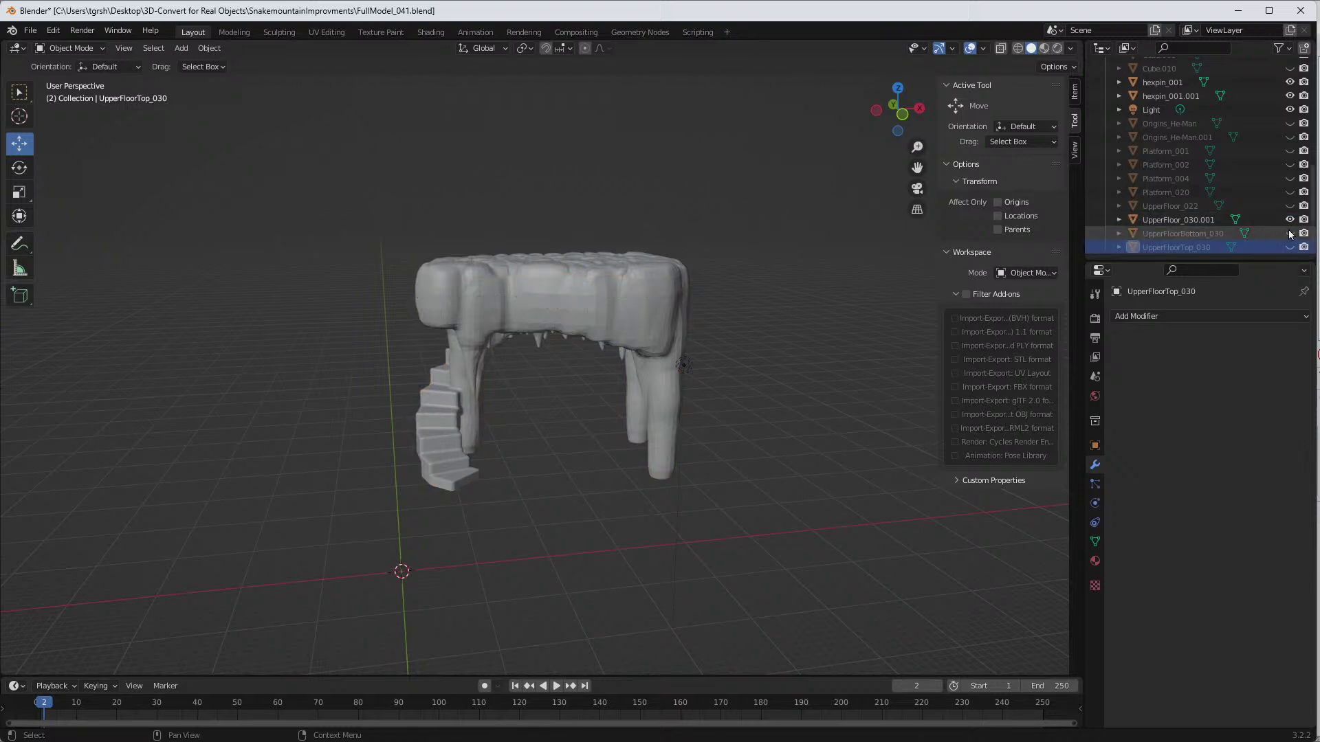
left_click(1163, 220)
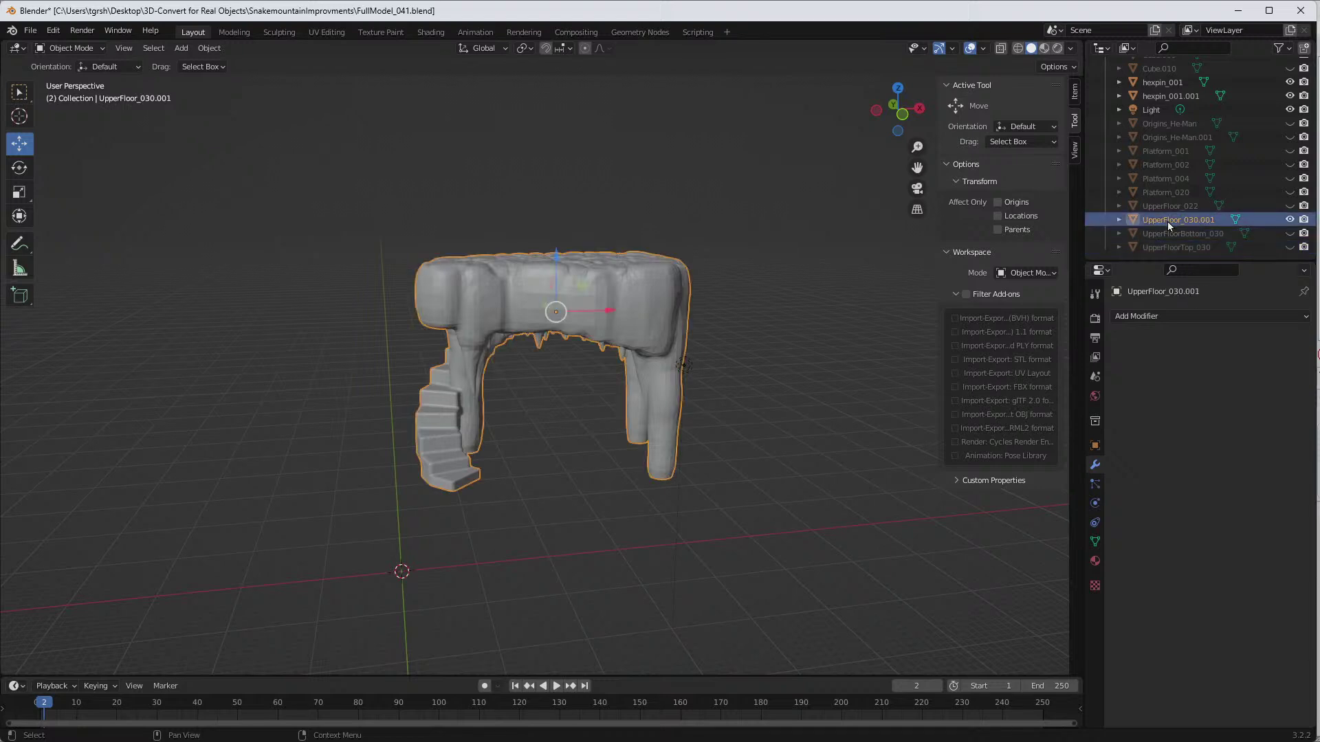
left_click(1289, 247)
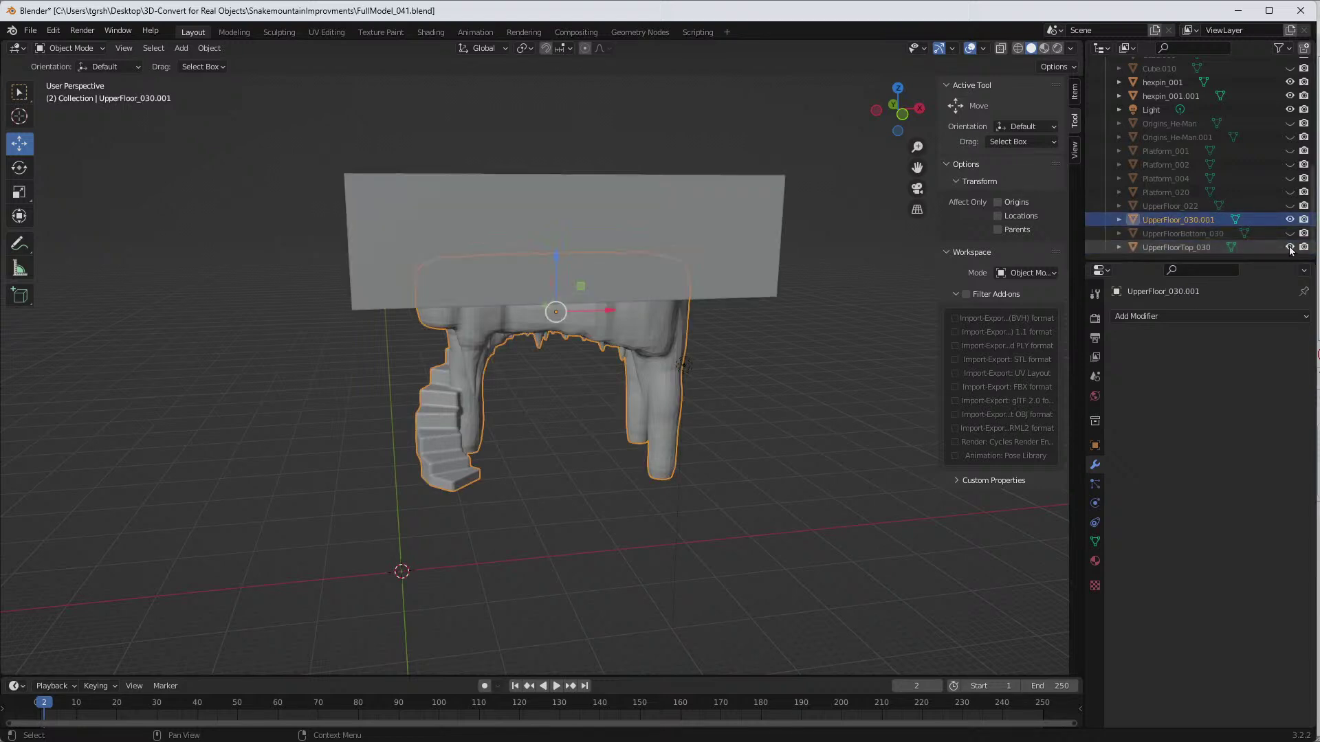
Step: Give the UpperFloorTop_030 block a Boolean modifier set to Intersect with the Fast solver, using UpperFloor_030.001 as its object, and apply it
left_click(728, 258)
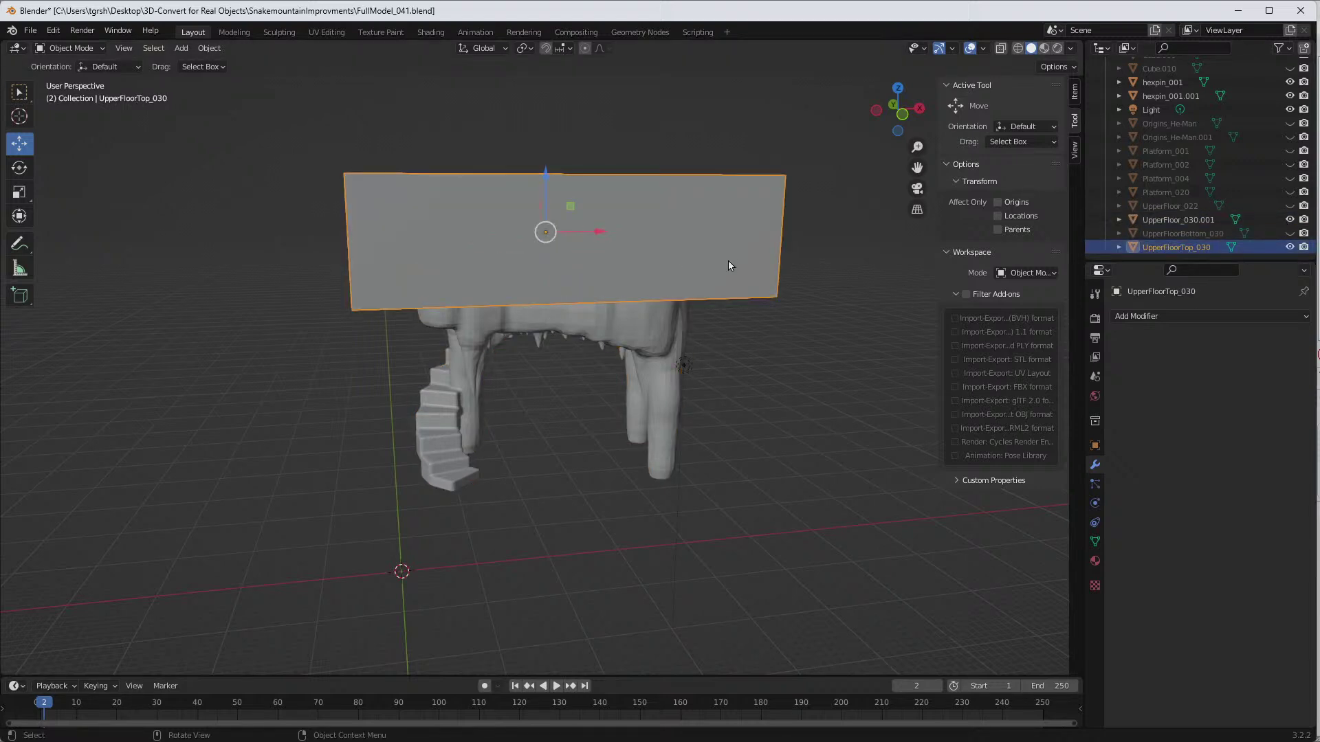
left_click(1159, 320)
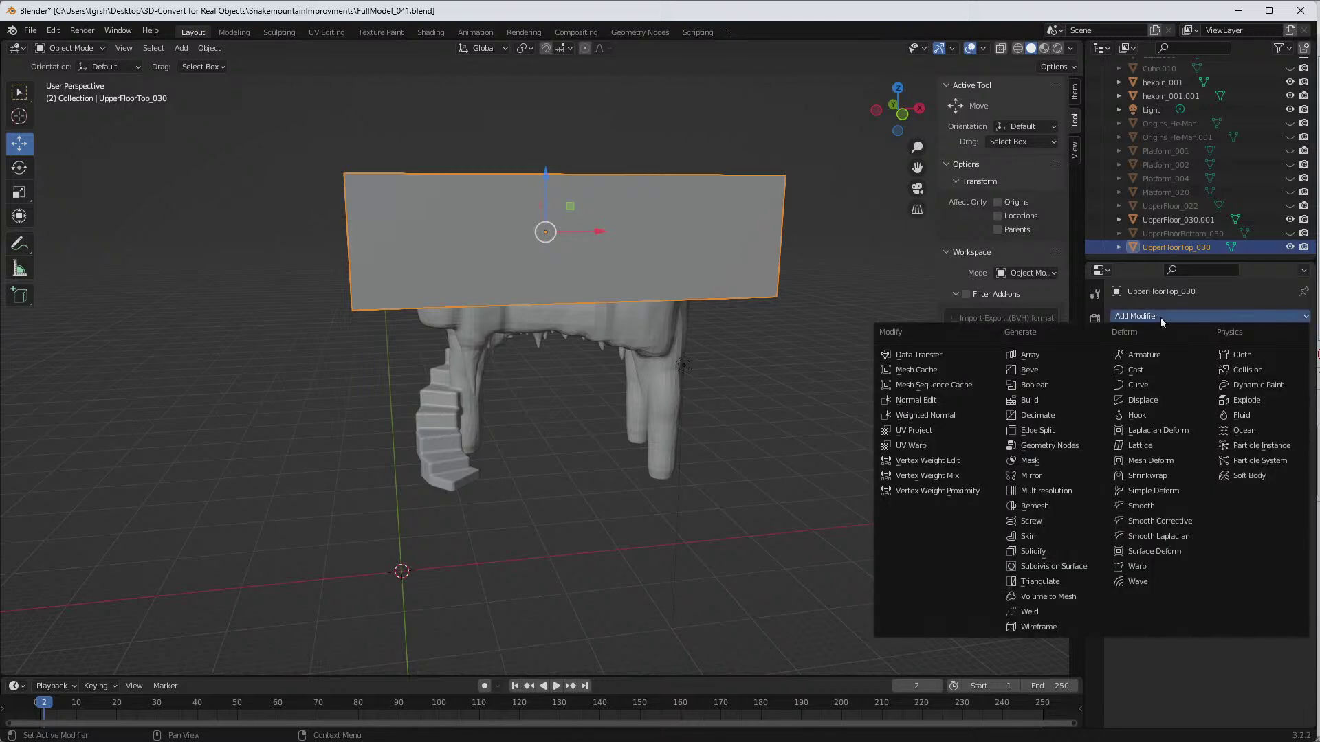
left_click(1039, 387)
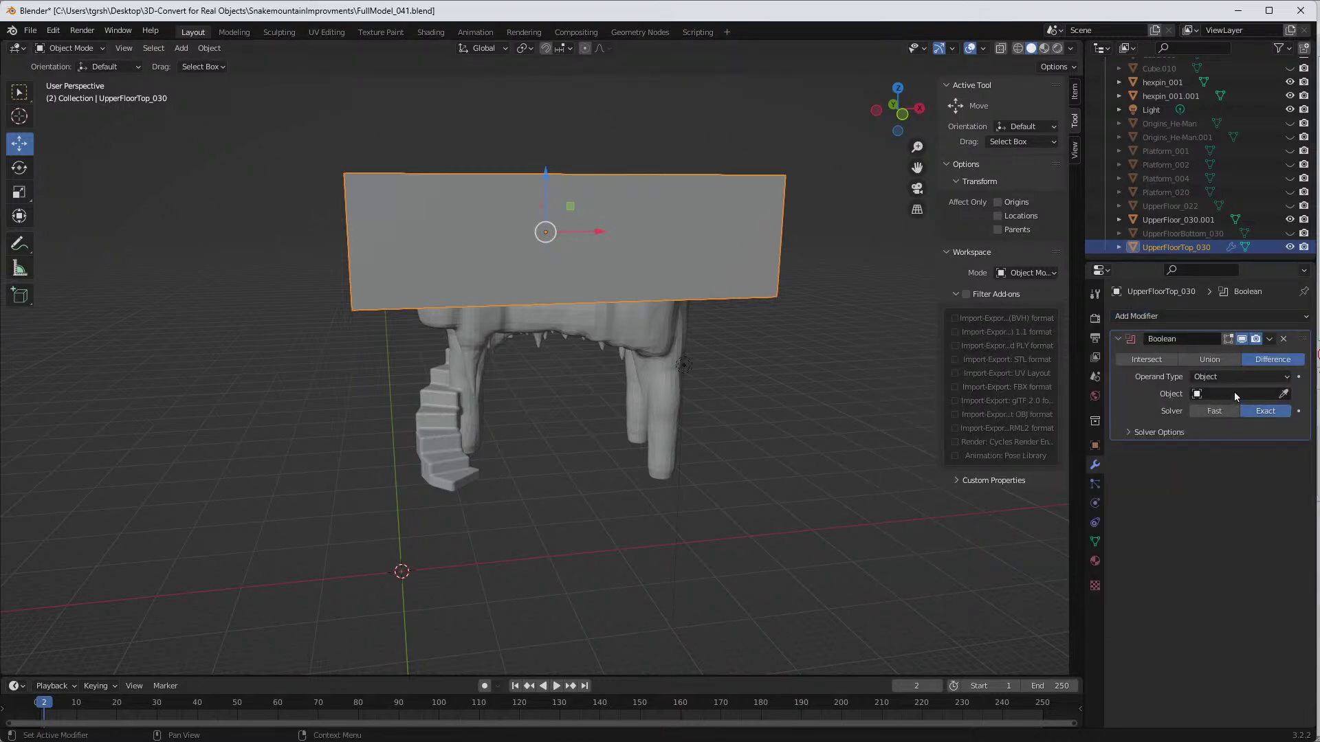
left_click(1143, 360)
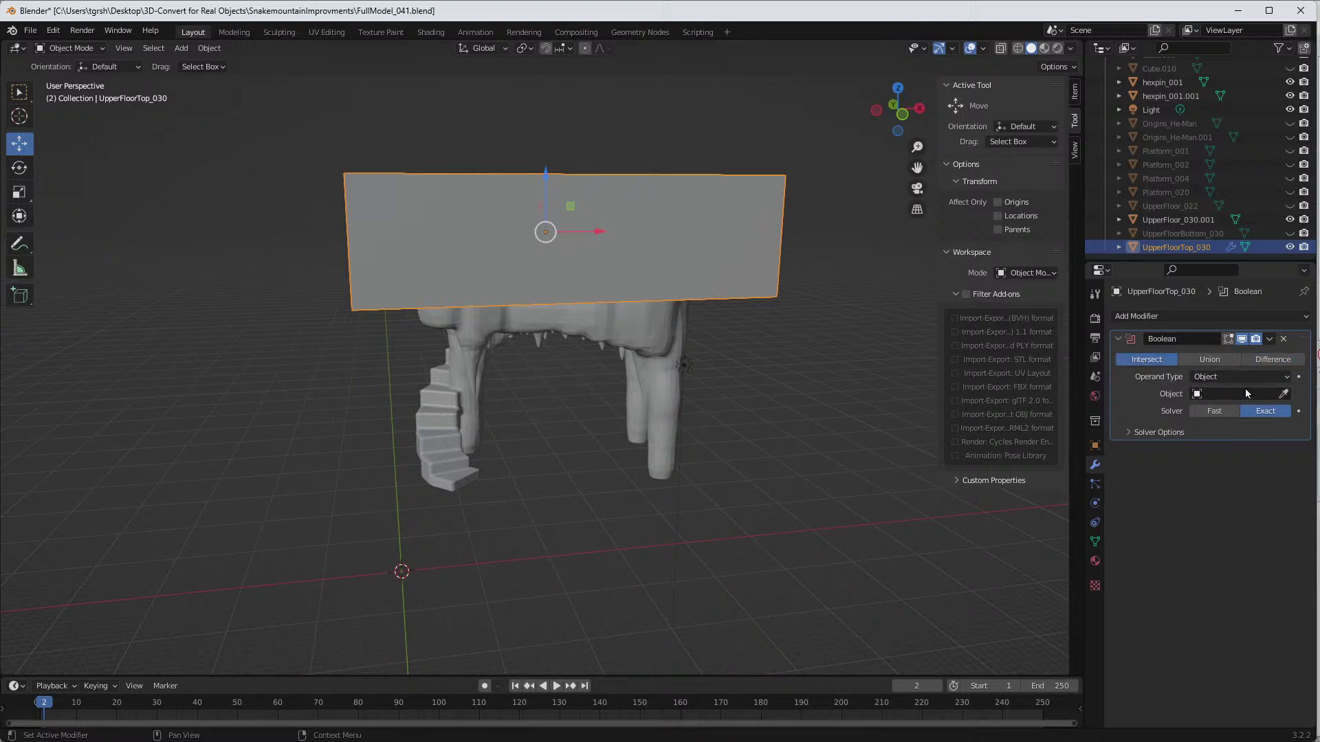
left_click(1214, 411)
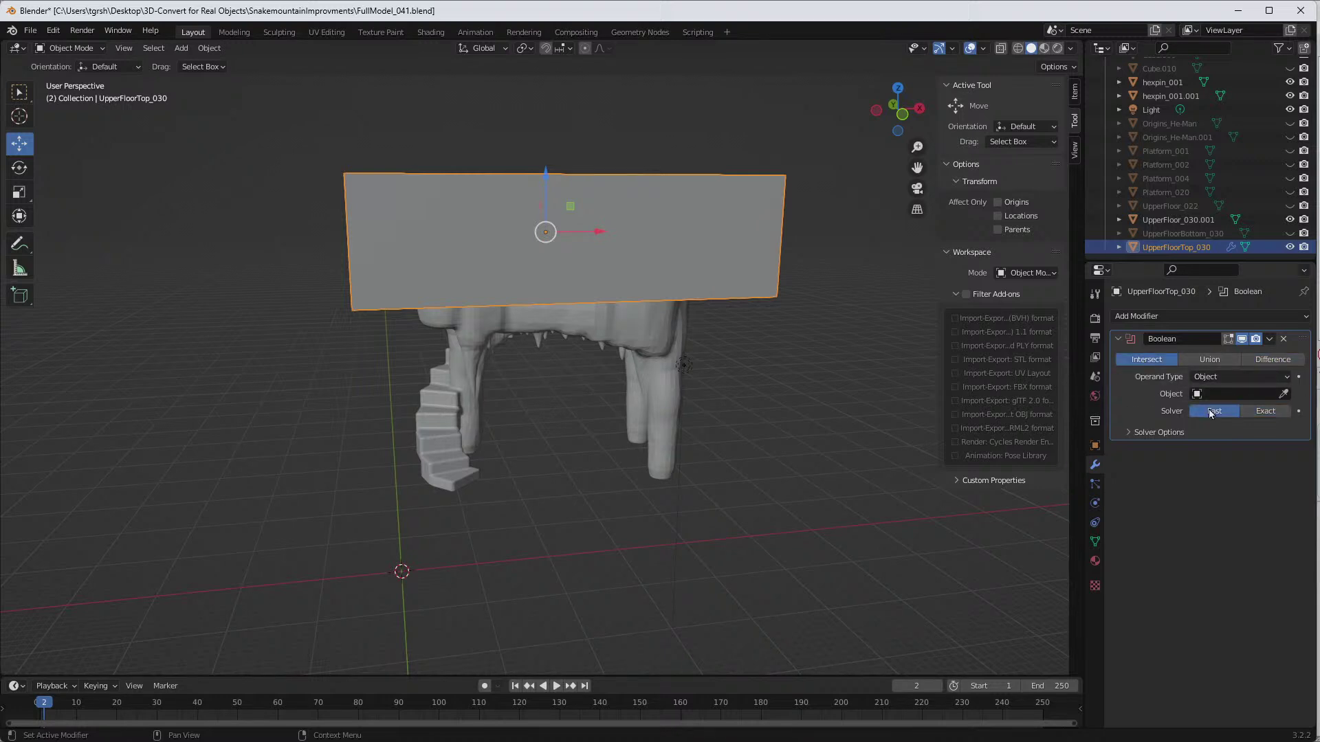
left_click(1284, 394)
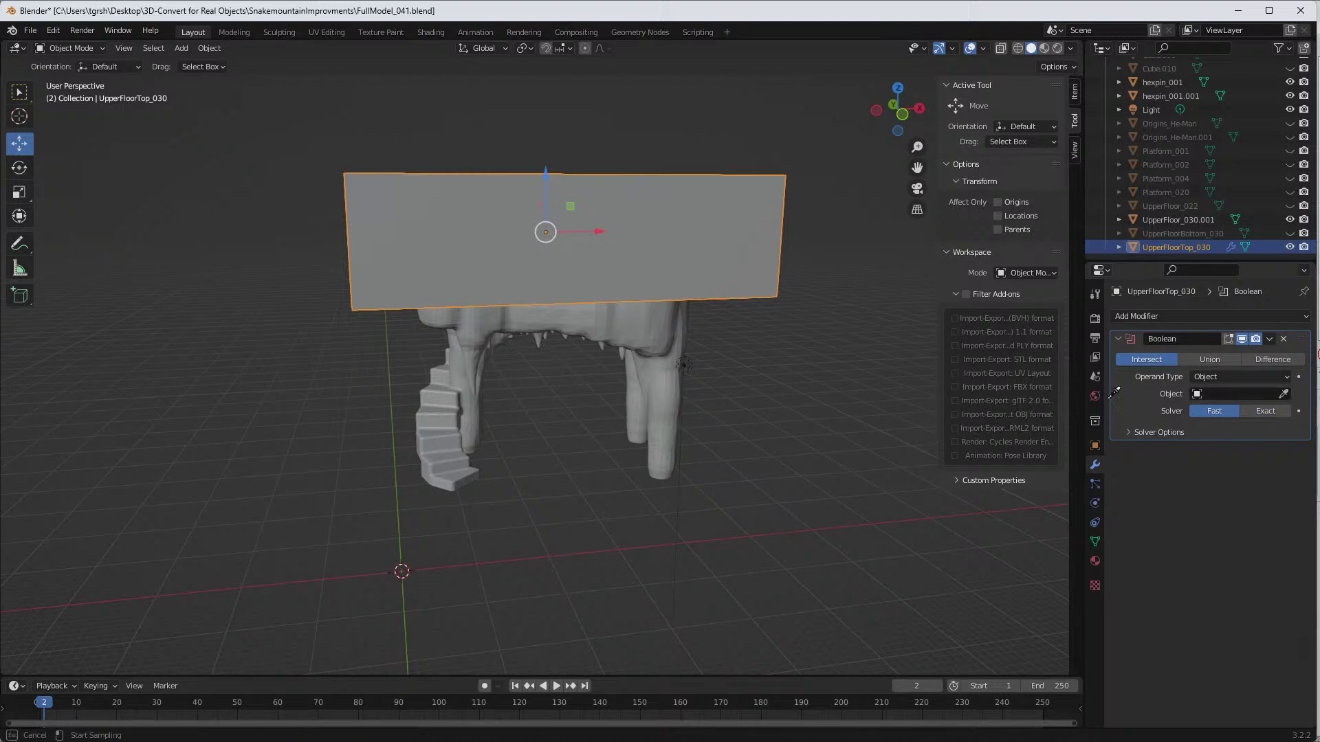
left_click(659, 347)
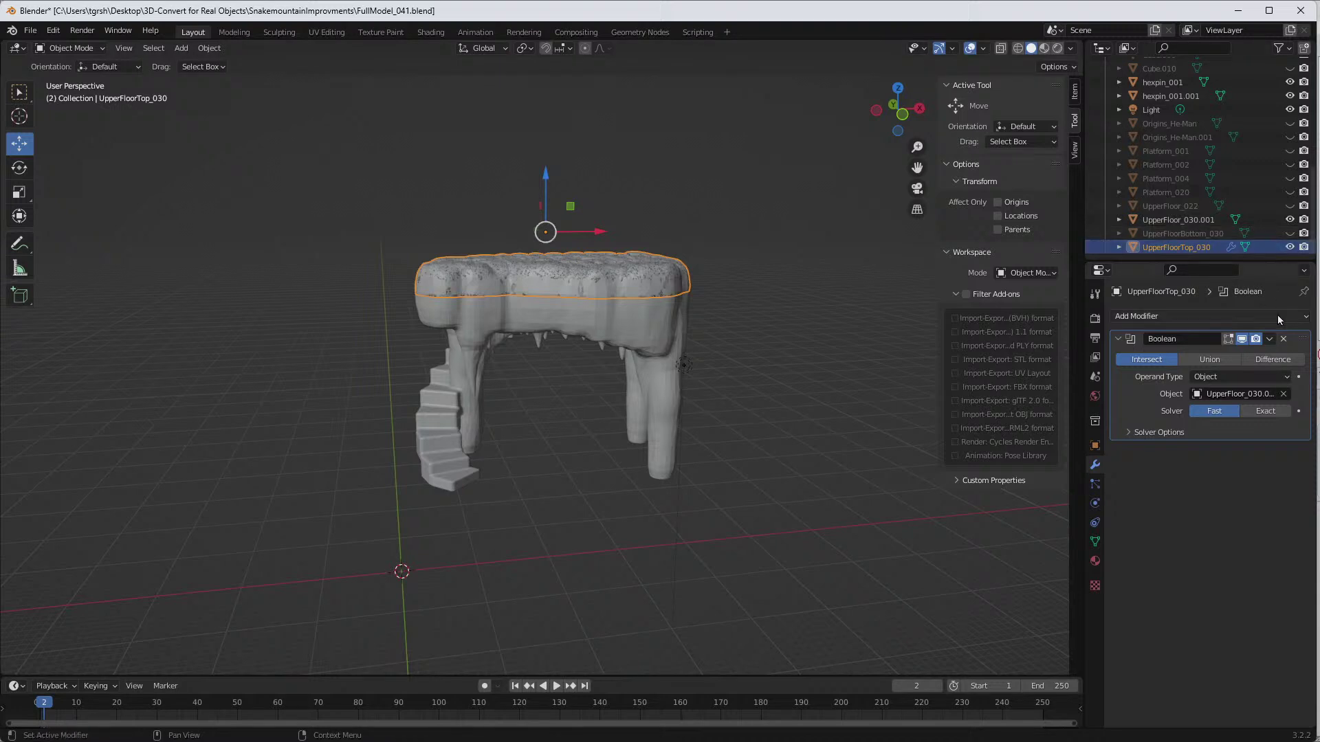
left_click(1269, 340)
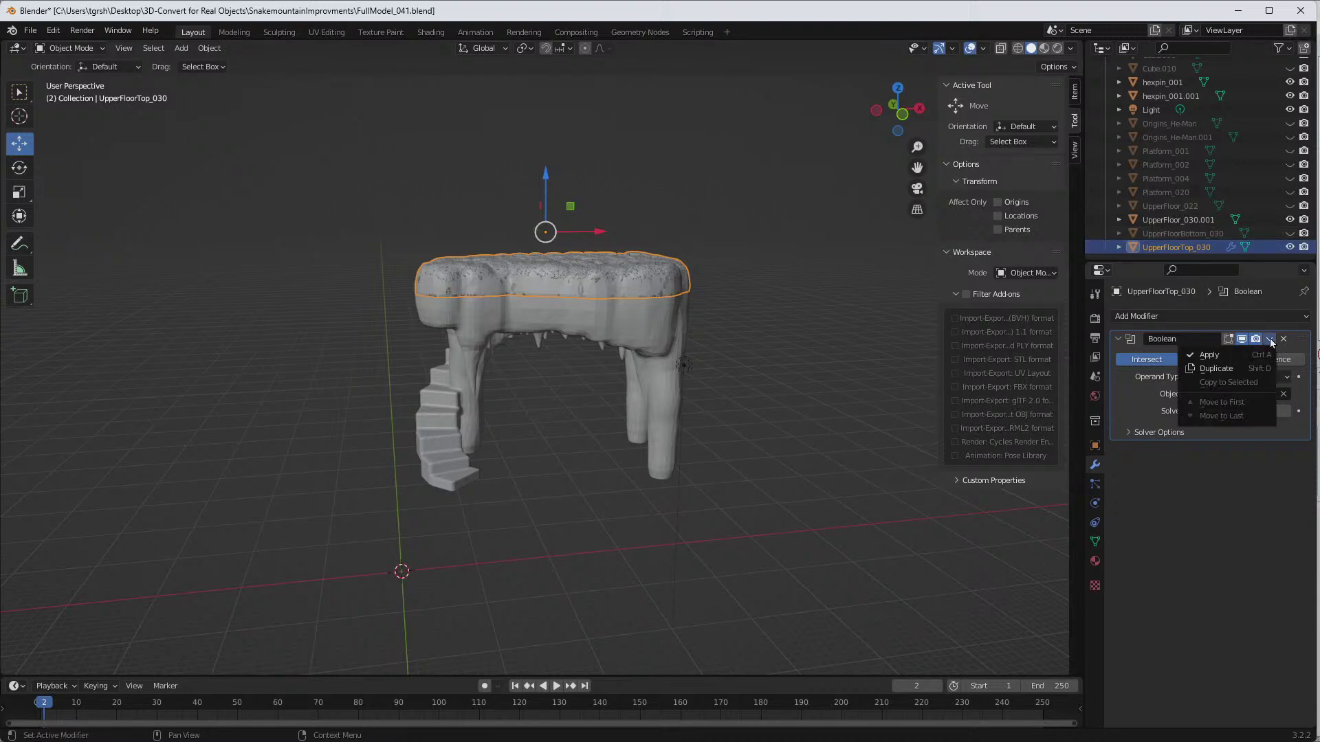
left_click(1213, 356)
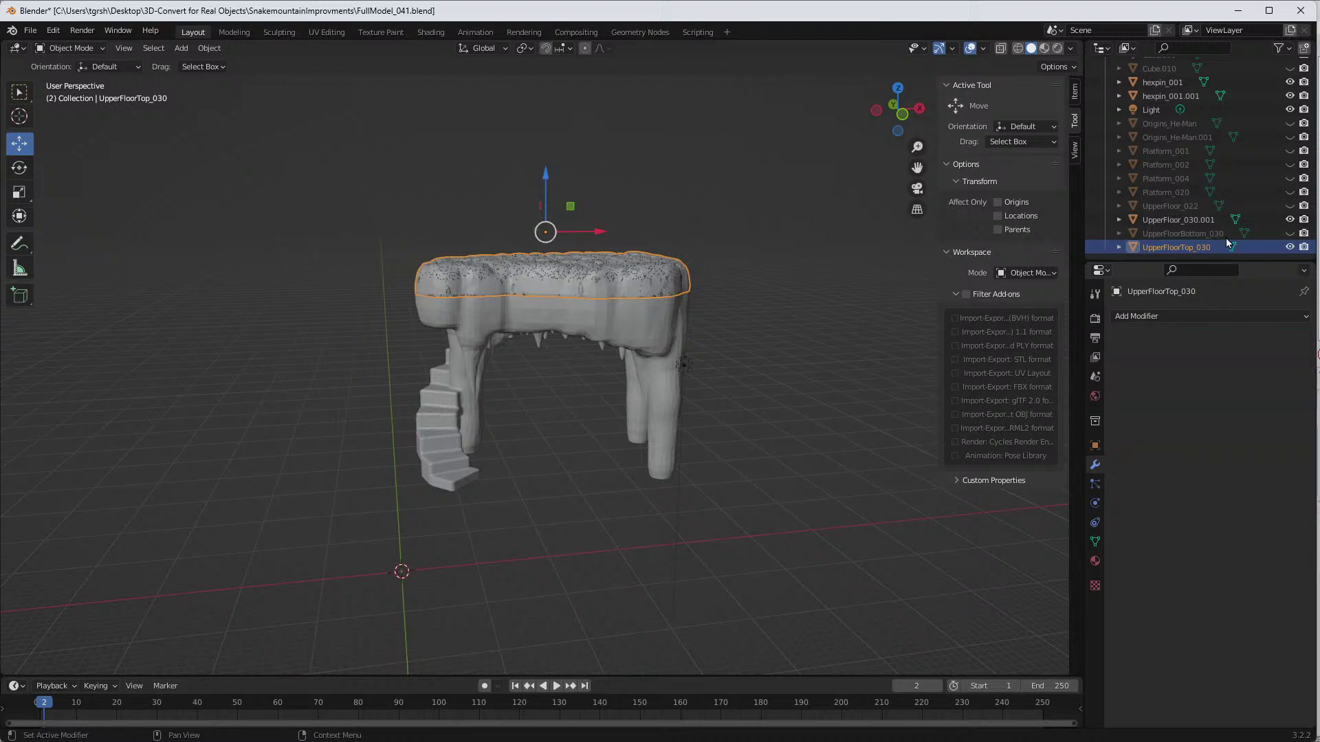
Step: Hide the uncut copy UpperFloor_030.001 and show UpperFloorBottom_030 together with UpperFloorTop_030
left_click(1290, 220)
mouse_move(666, 341)
middle_mouse_down()
mouse_move(601, 286)
mouse_move(686, 236)
mouse_move(647, 381)
mouse_move(693, 285)
mouse_move(657, 337)
middle_mouse_up()
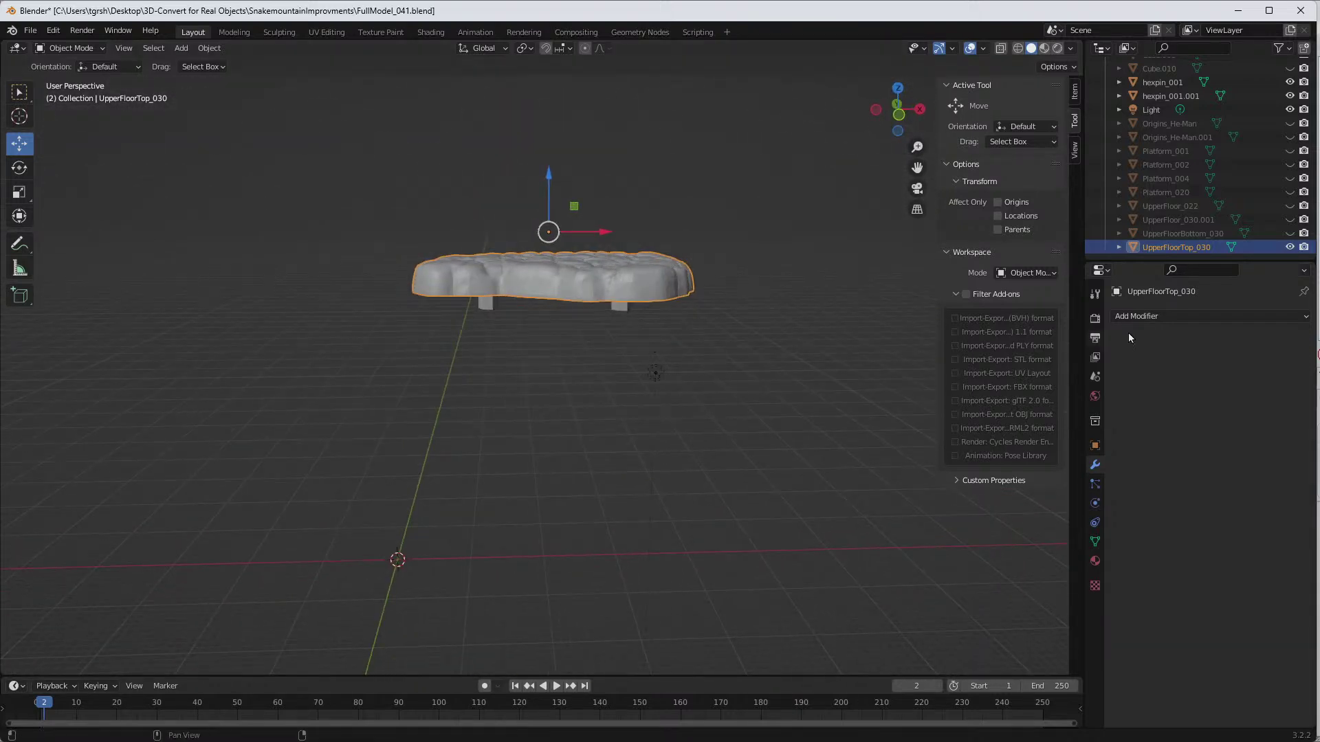
left_click(1290, 233)
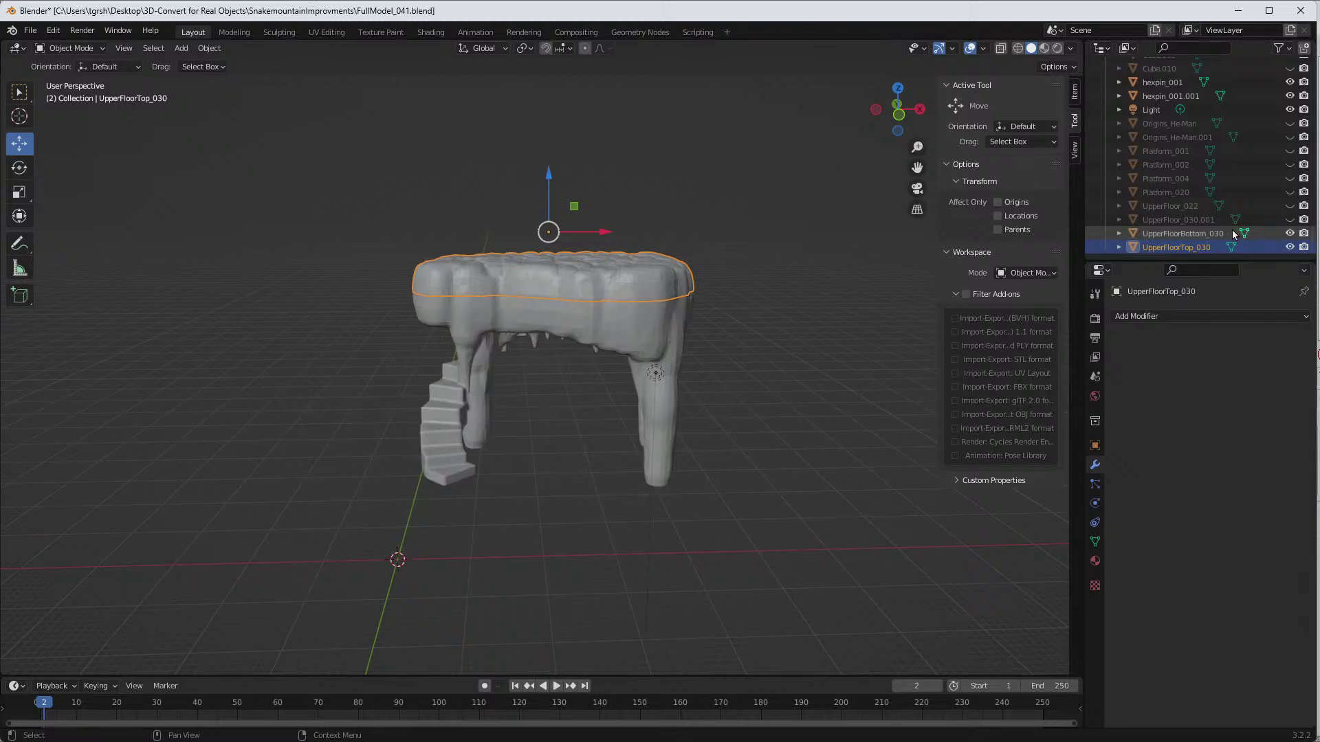
Step: Select the top and bottom floor parts in turn and examine how they meet along the cut seam
left_click(659, 329)
left_click(638, 287)
left_click(641, 321)
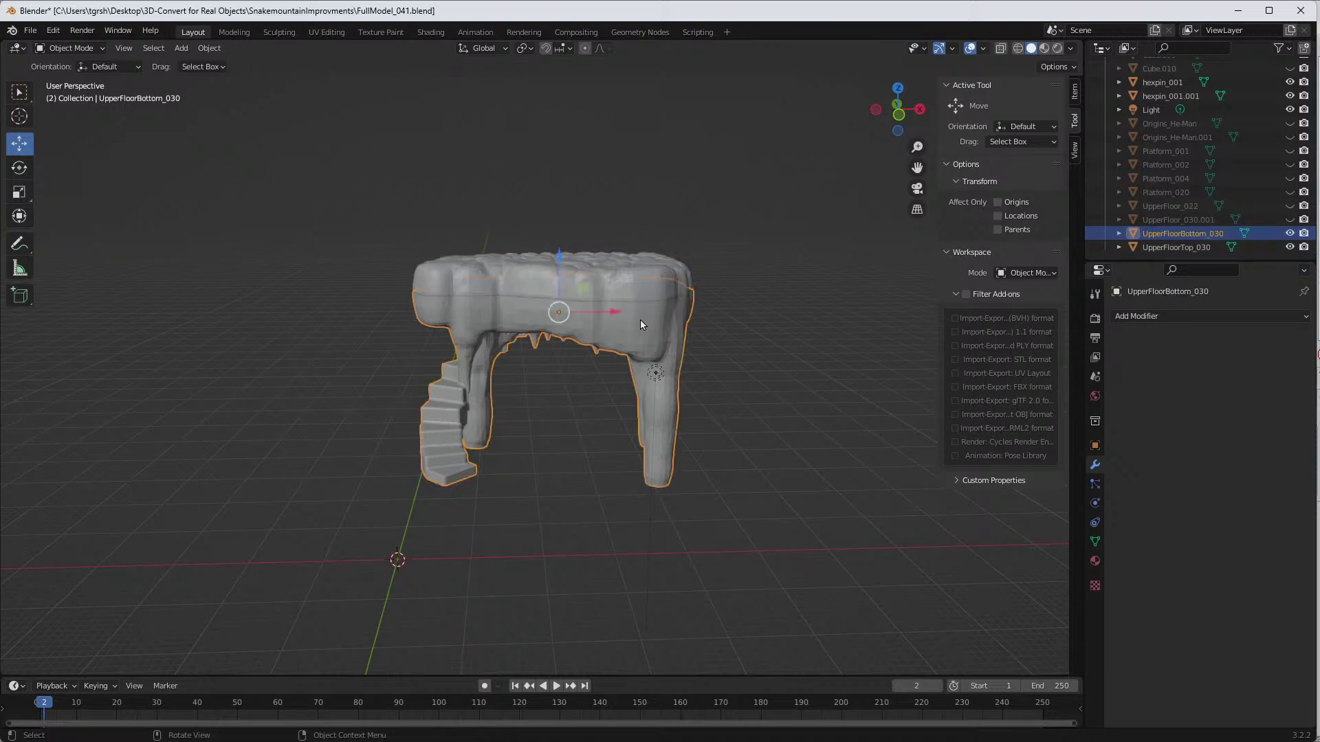
left_click(637, 316)
left_click(637, 315)
left_click(636, 293)
left_click(631, 324)
middle_click_drag(726, 356, 733, 391)
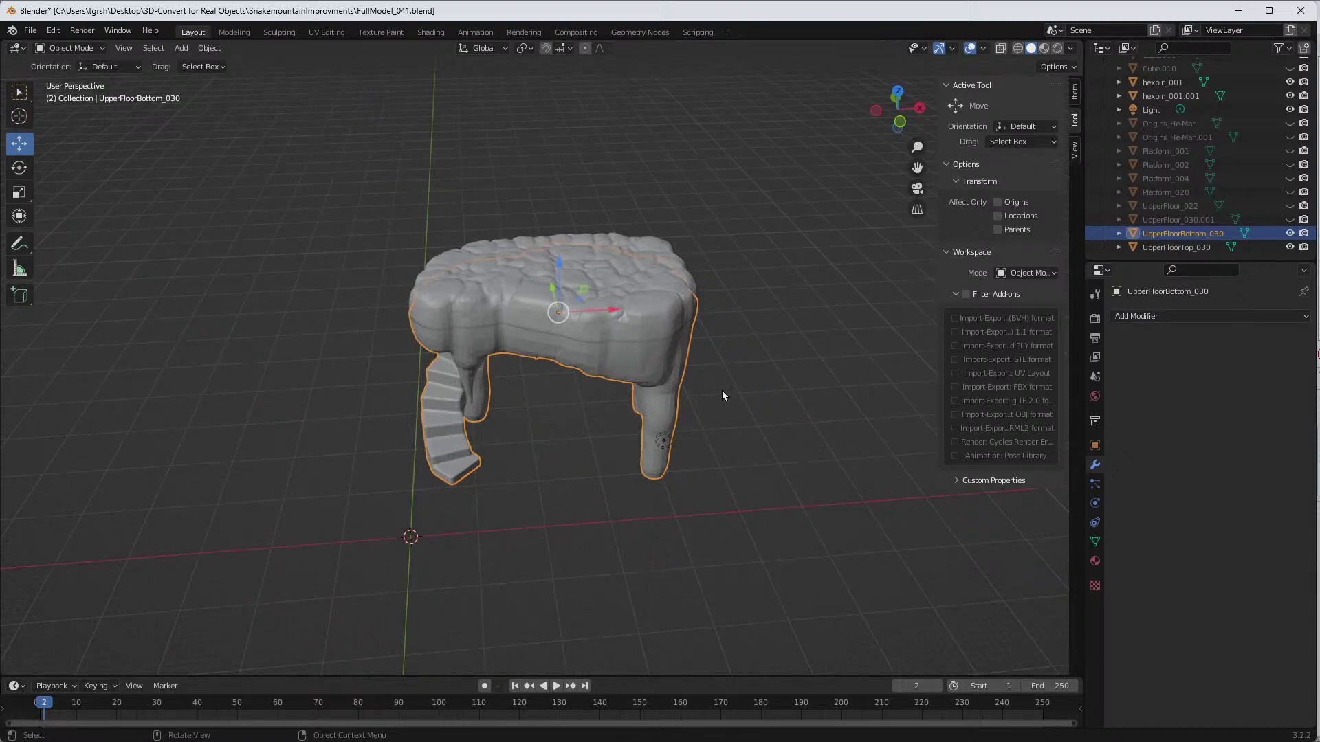
middle_click_drag(482, 407, 585, 443)
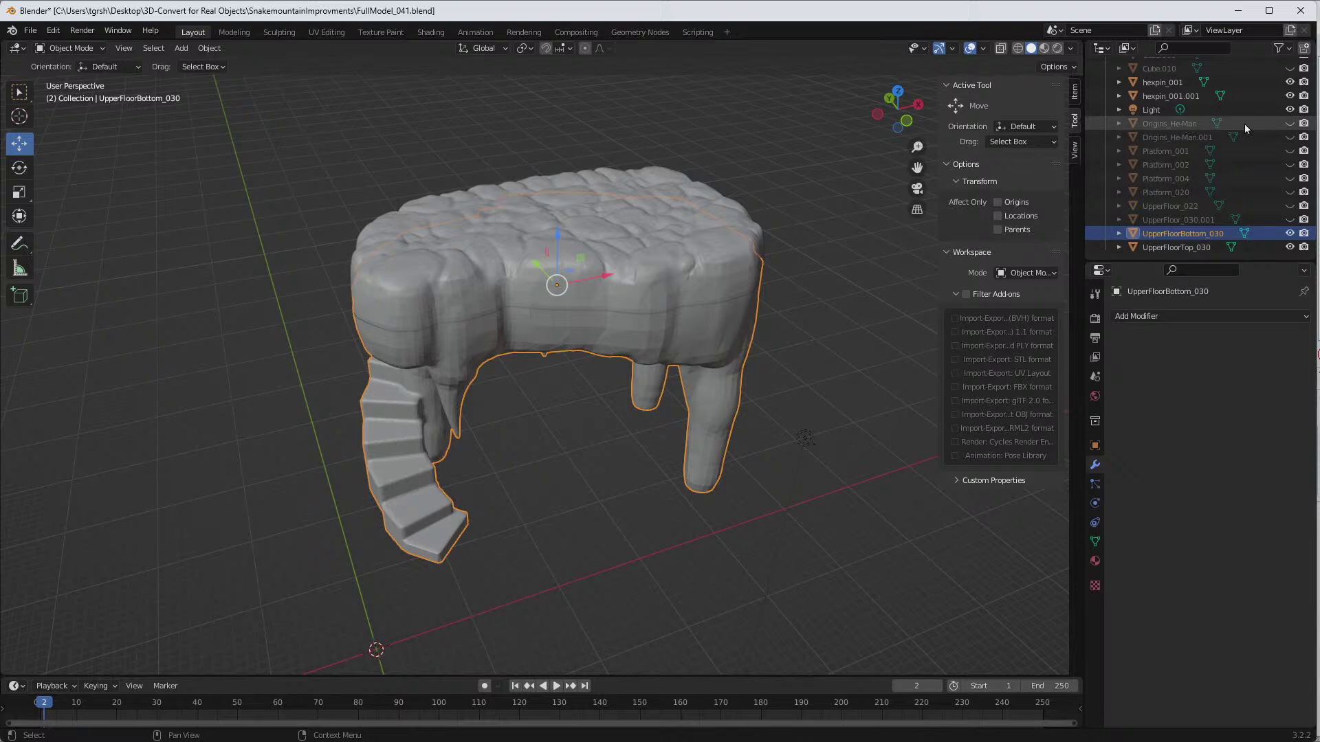
Step: Show the Origins_He-Man figure and check its scale against the upper end of the staircase
left_click(1290, 123)
middle_click_drag(898, 272, 914, 325)
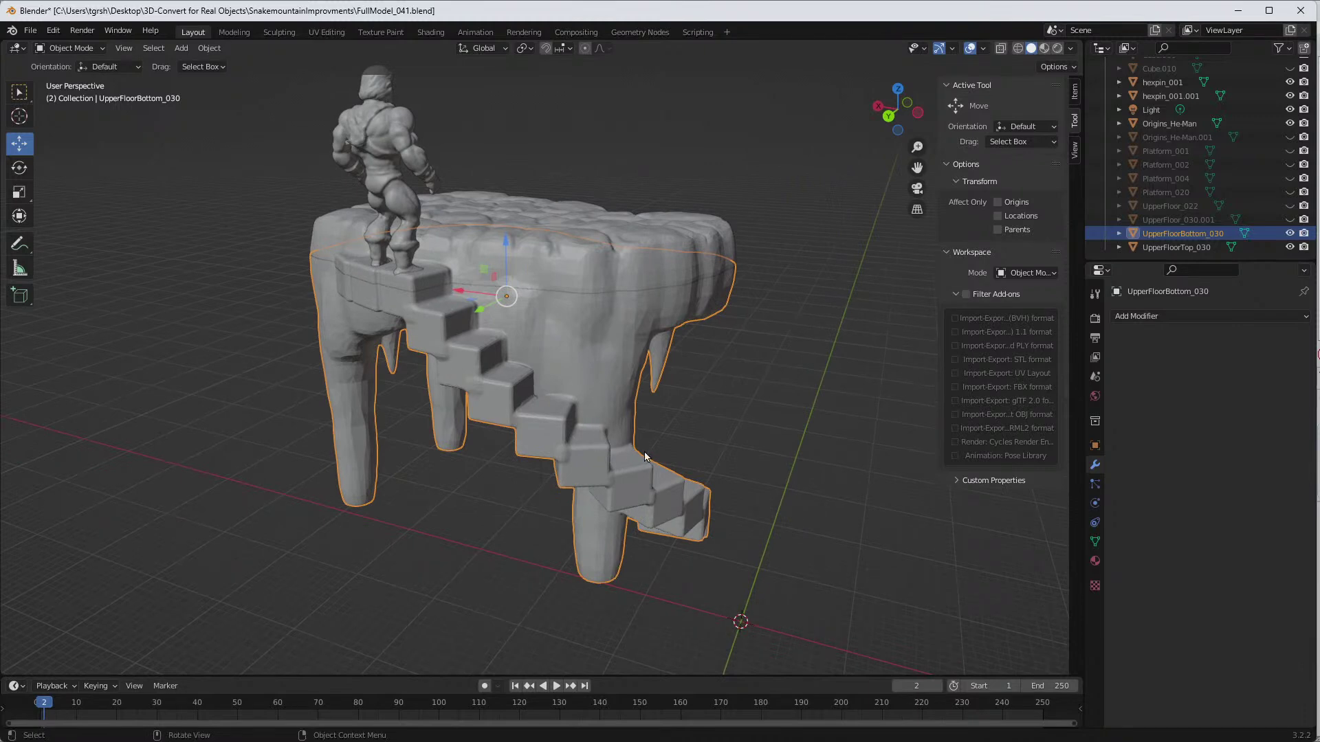
middle_click_drag(578, 435, 486, 504)
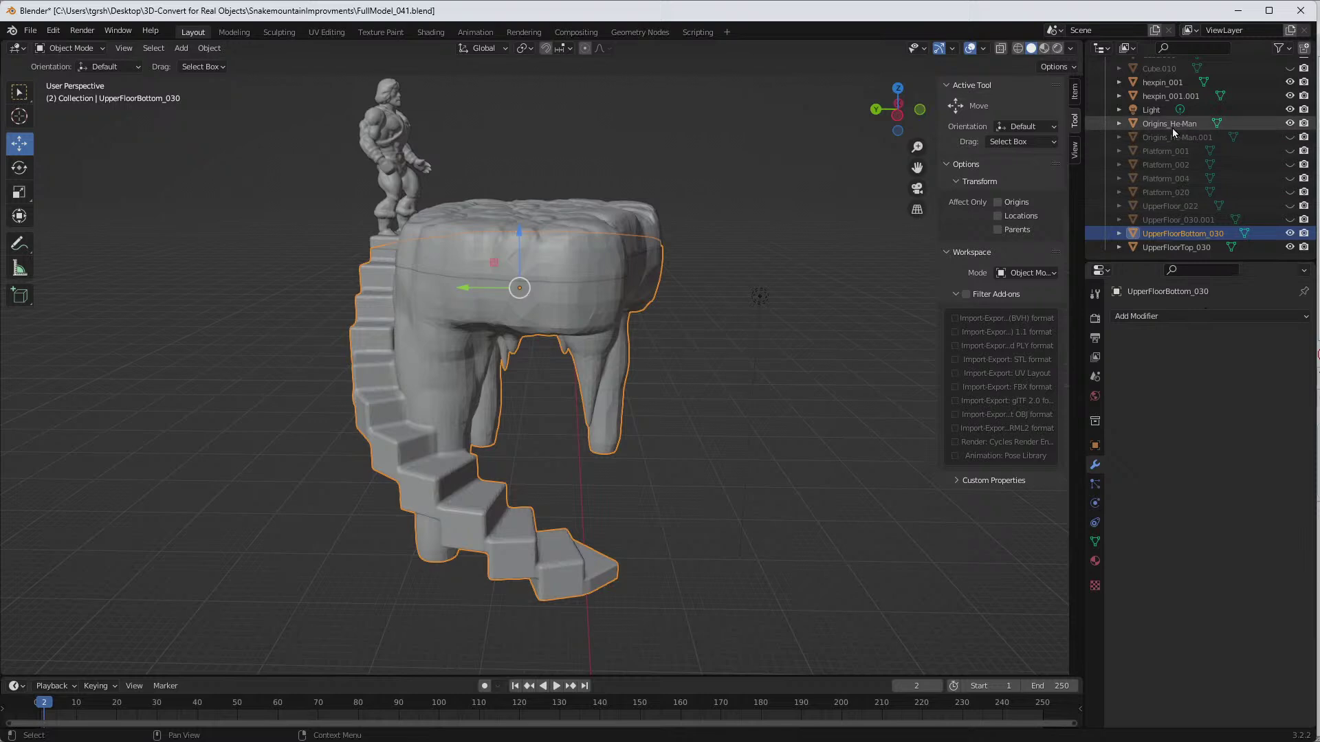
Step: Show the second figure Origins_He-Man.001 and move it about -0.71 m along X on the lower steps
left_click(1289, 137)
middle_click_drag(676, 478, 508, 467)
left_click(414, 406)
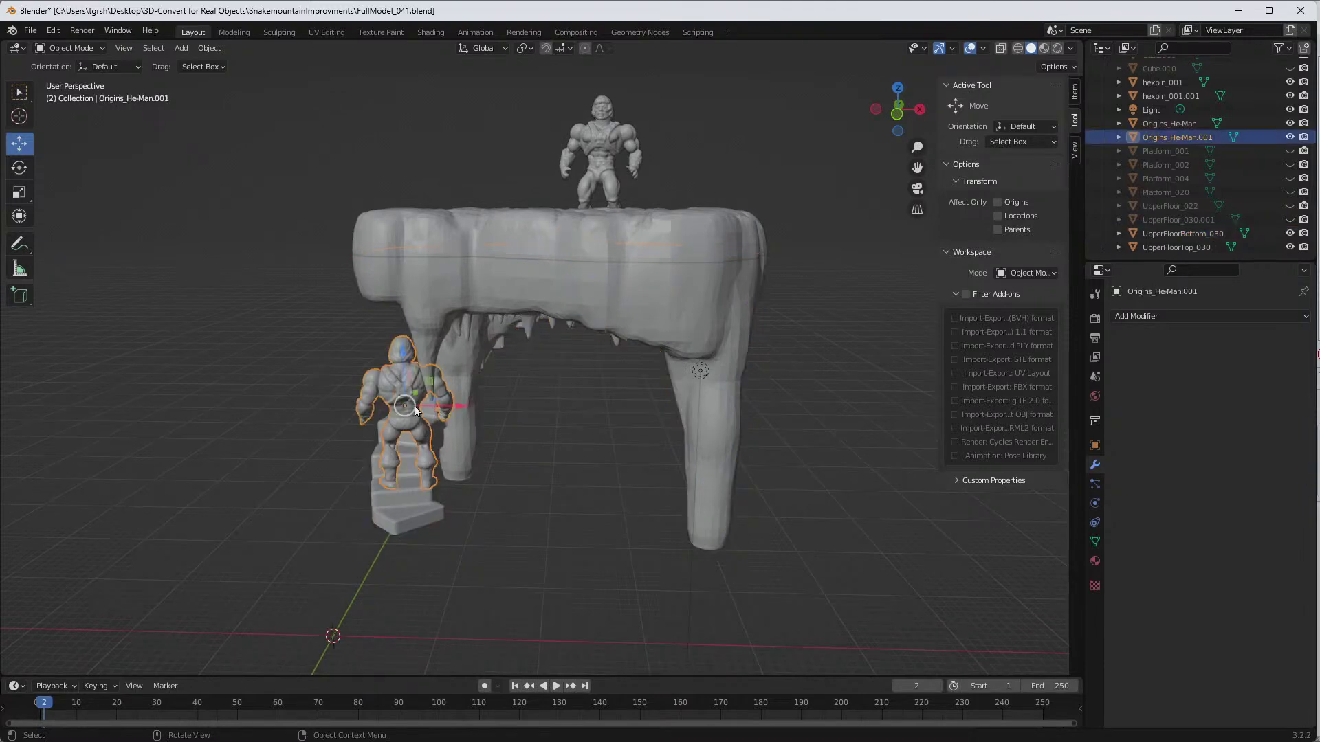
mouse_move(456, 410)
left_mouse_down()
mouse_move(440, 412)
mouse_move(459, 428)
left_mouse_up()
middle_click_drag(460, 427, 473, 465)
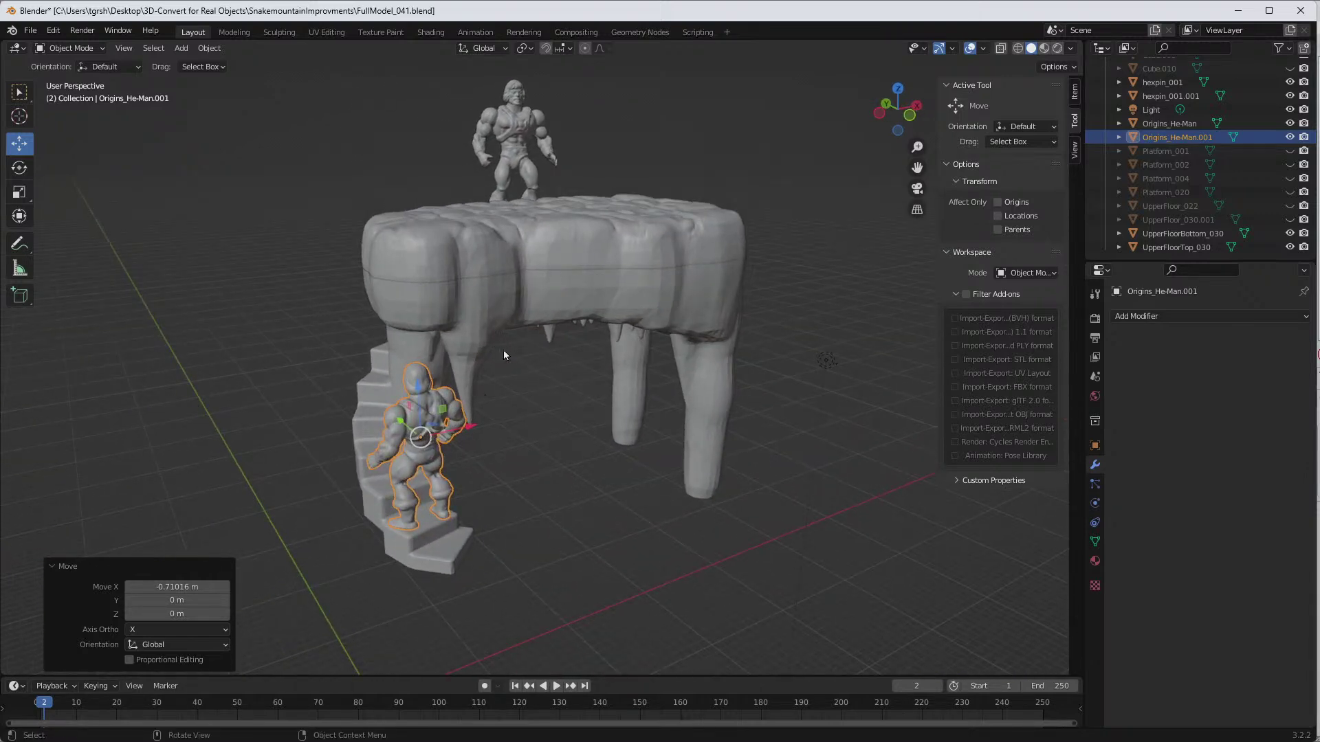
middle_click_drag(503, 459, 722, 481)
left_click(568, 472)
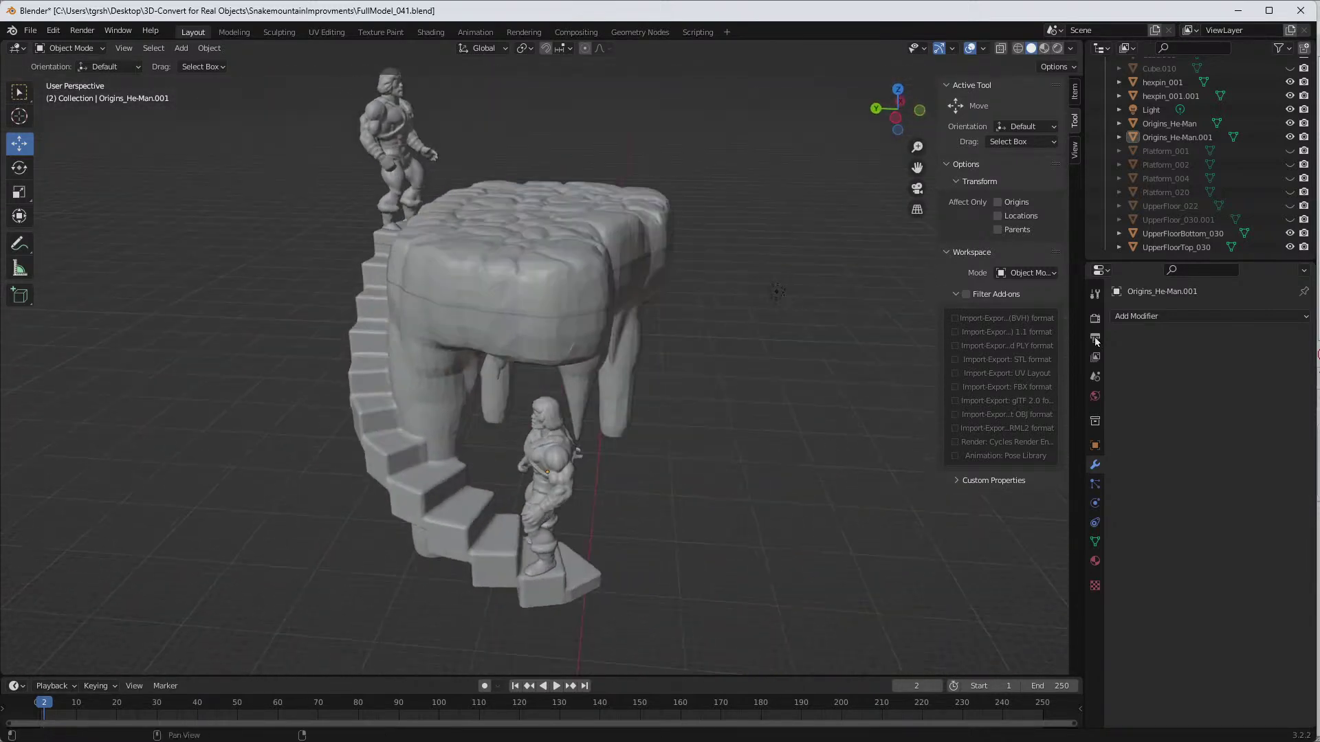
Step: Hide both He-Man figures, leaving the two floor parts displayed
left_click(1288, 136)
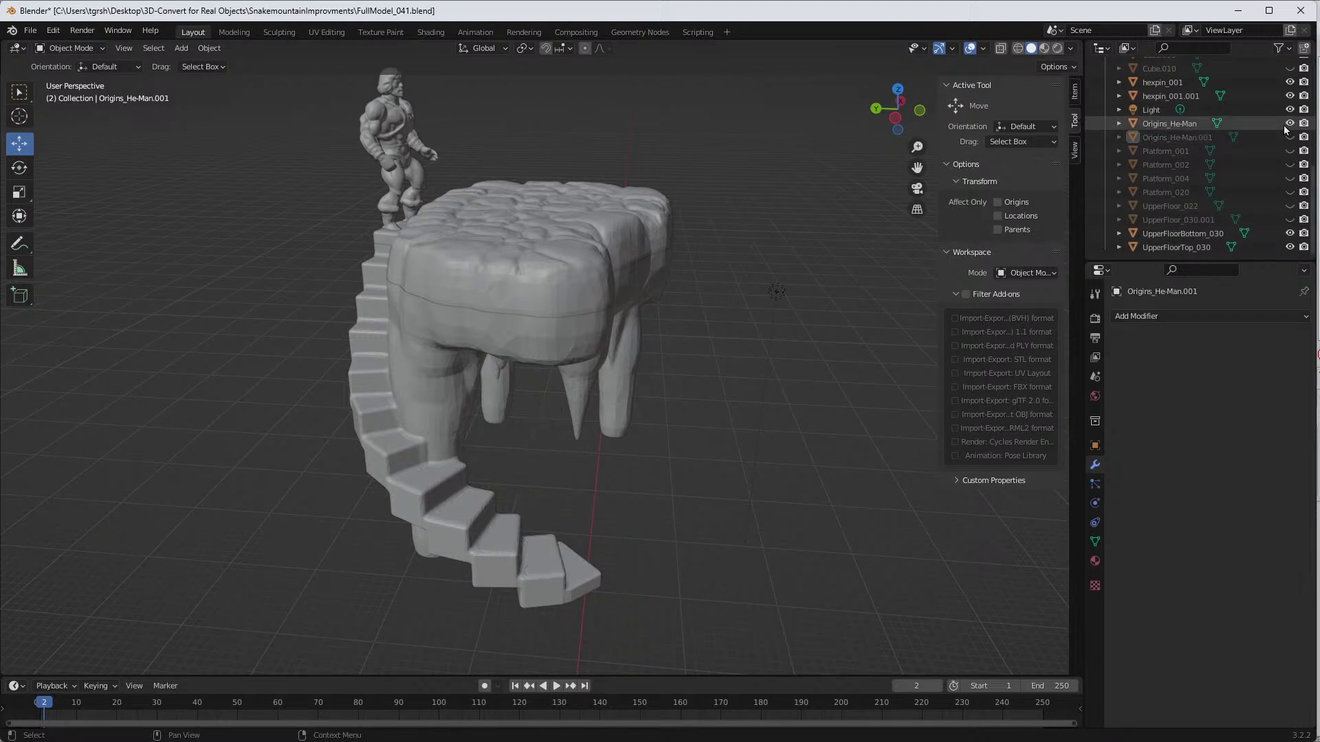
left_click(1289, 124)
middle_click_drag(728, 338, 643, 415)
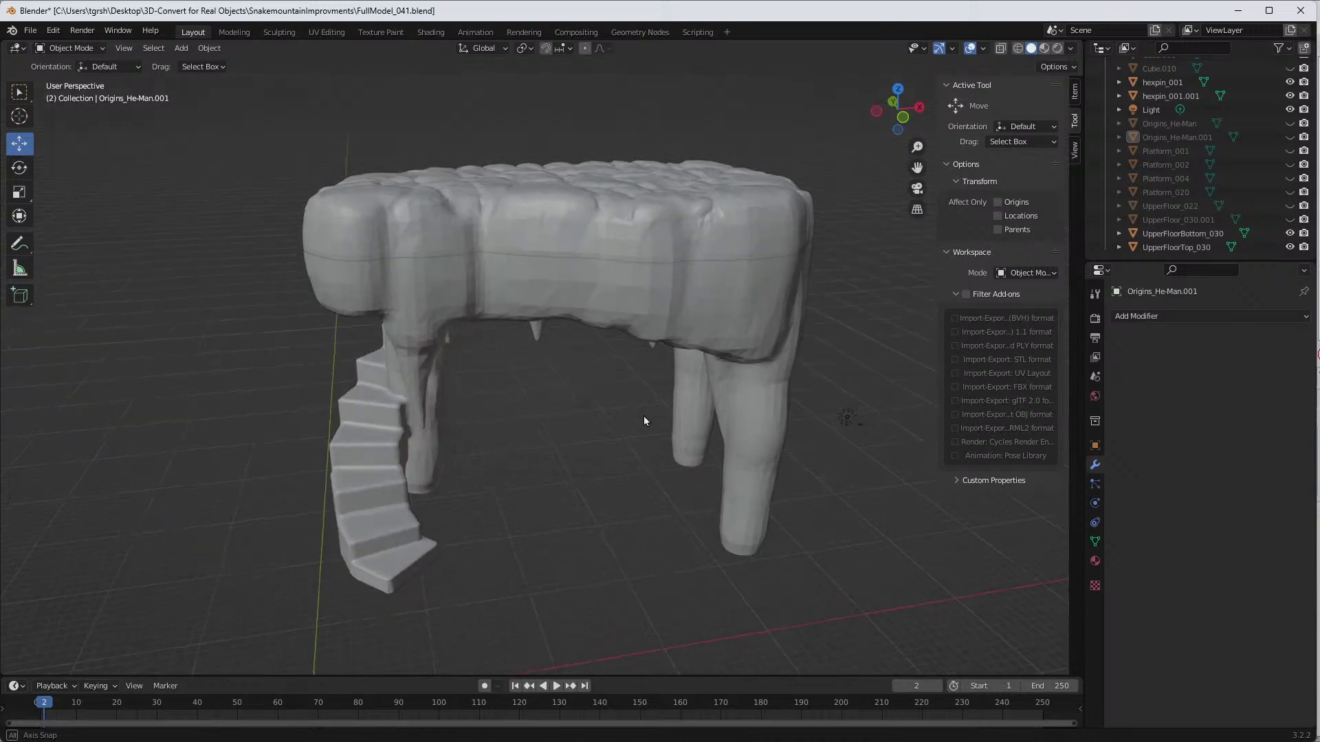
Step: Switch to wireframe display and front view, and raise hexpin_001 and hexpin_001.001 together about 1.94 m along Z
left_click(1018, 49)
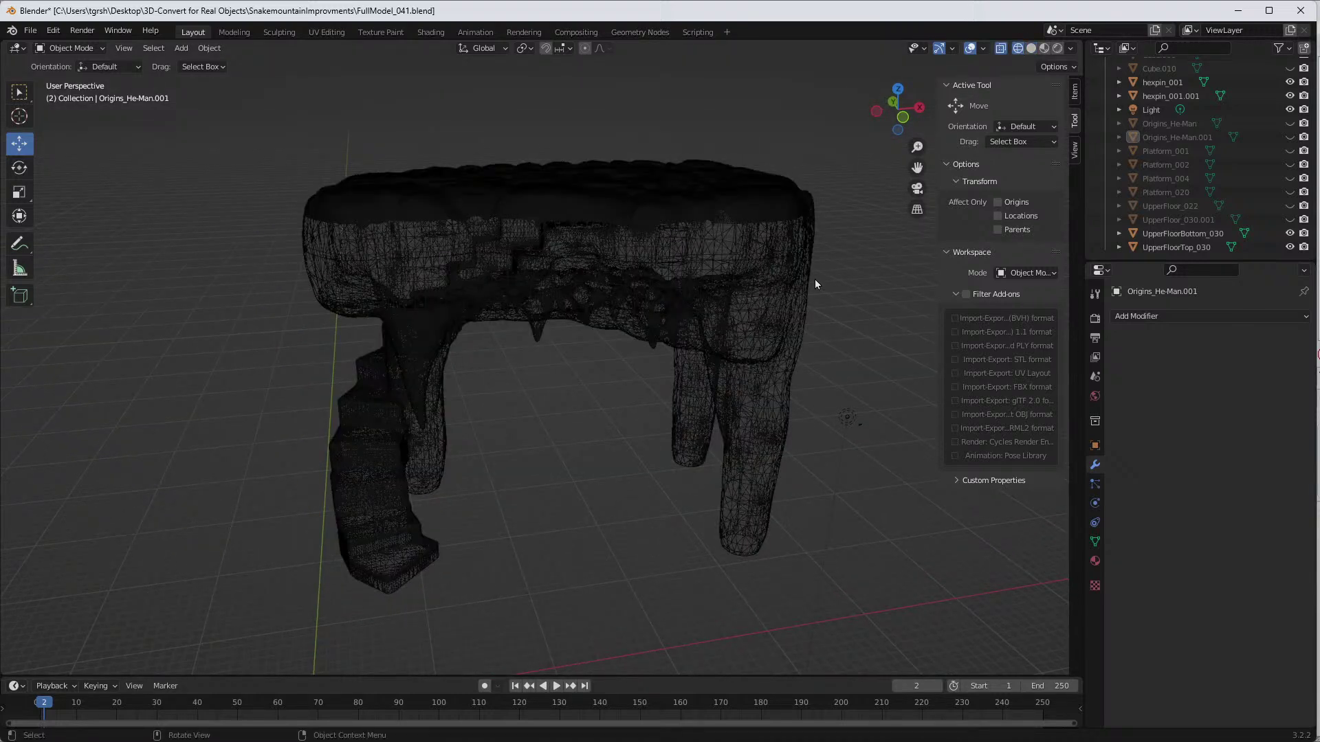
scroll(1189, 183, "up", 2)
left_click(1180, 124)
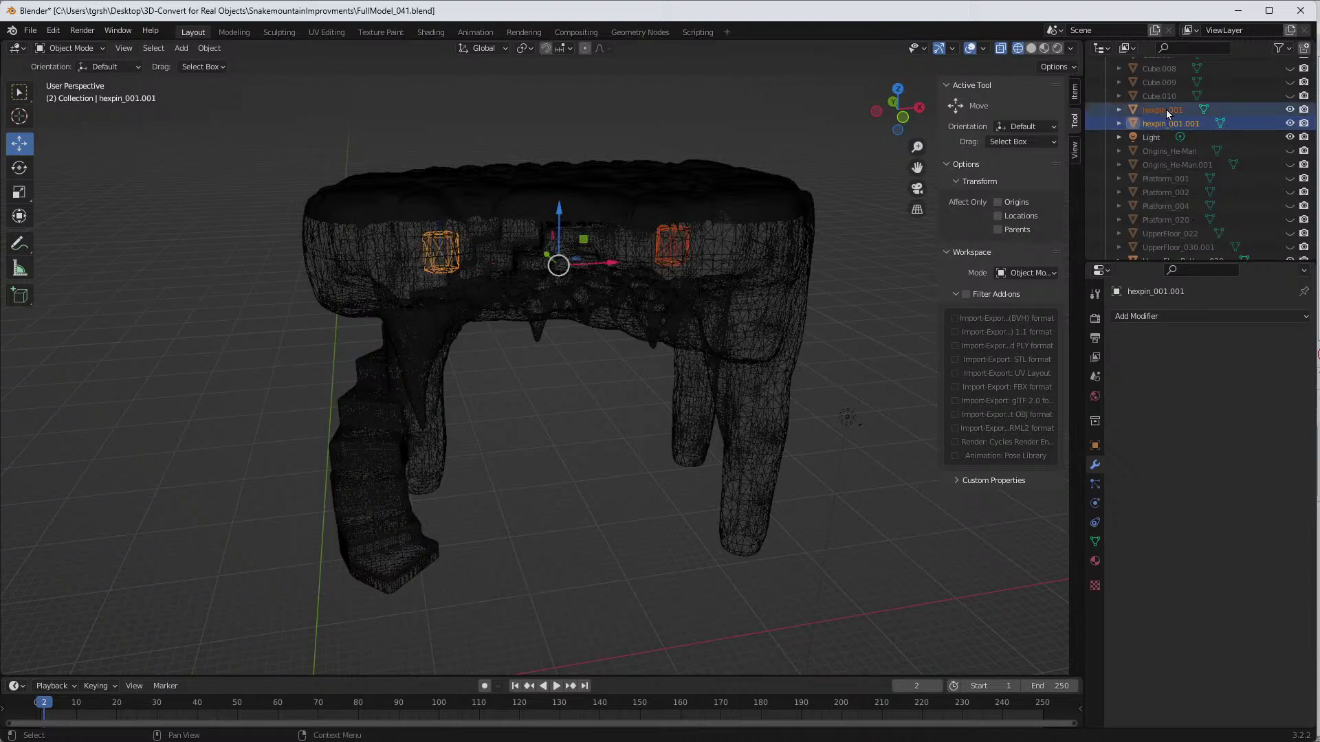
left_click(1166, 109, "ctrl")
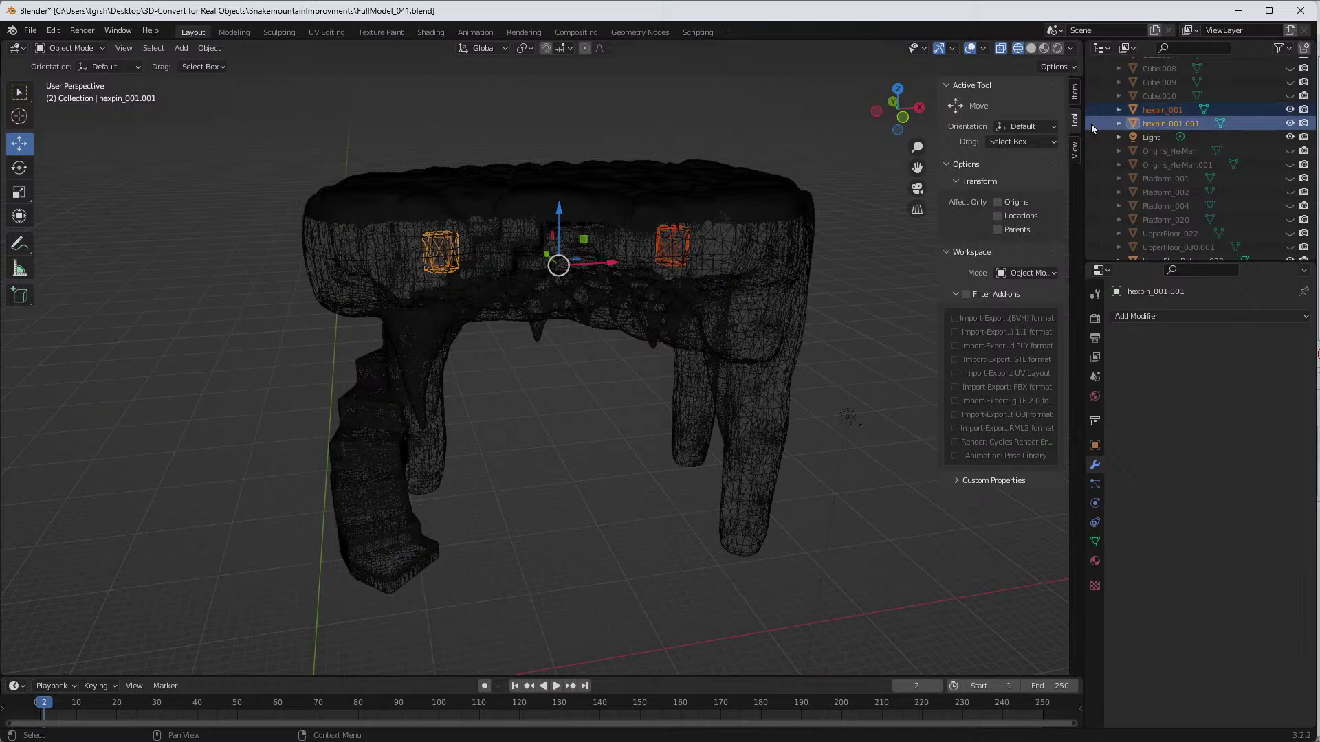
left_click(903, 116)
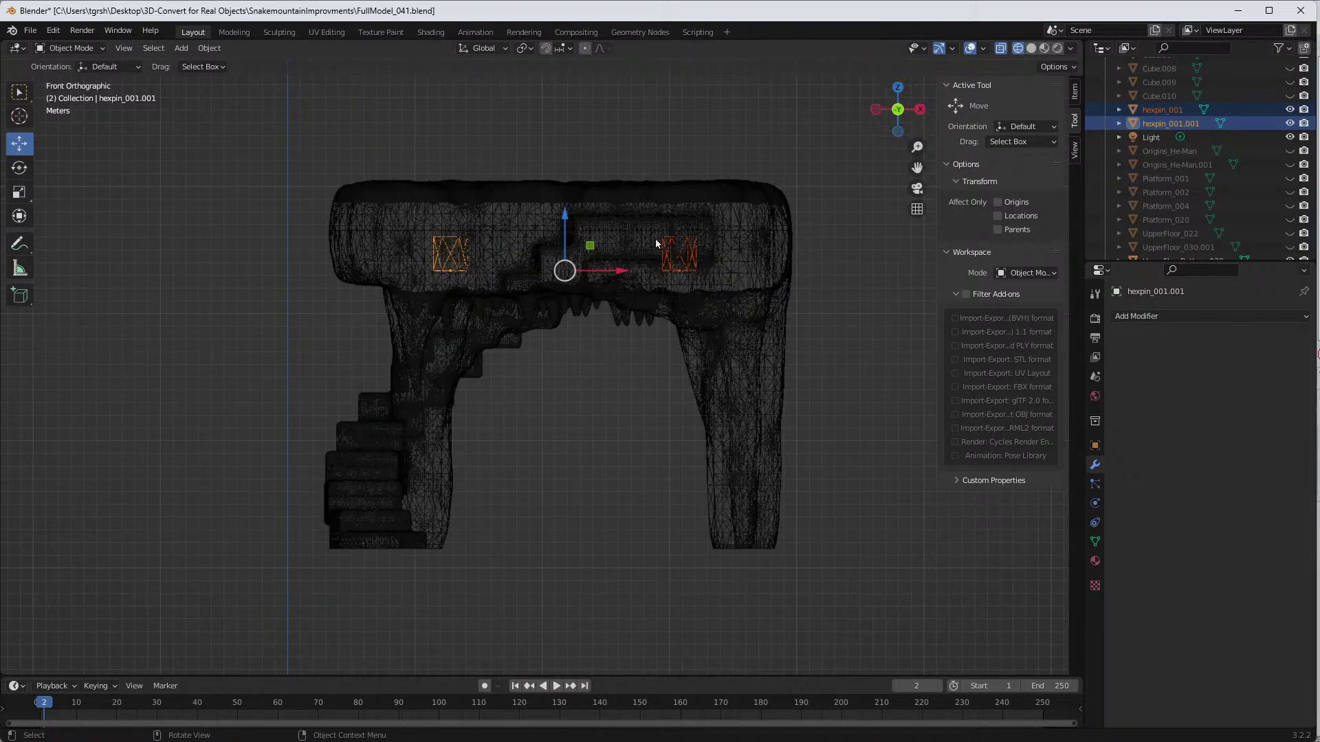
left_click_drag(563, 209, 565, 180)
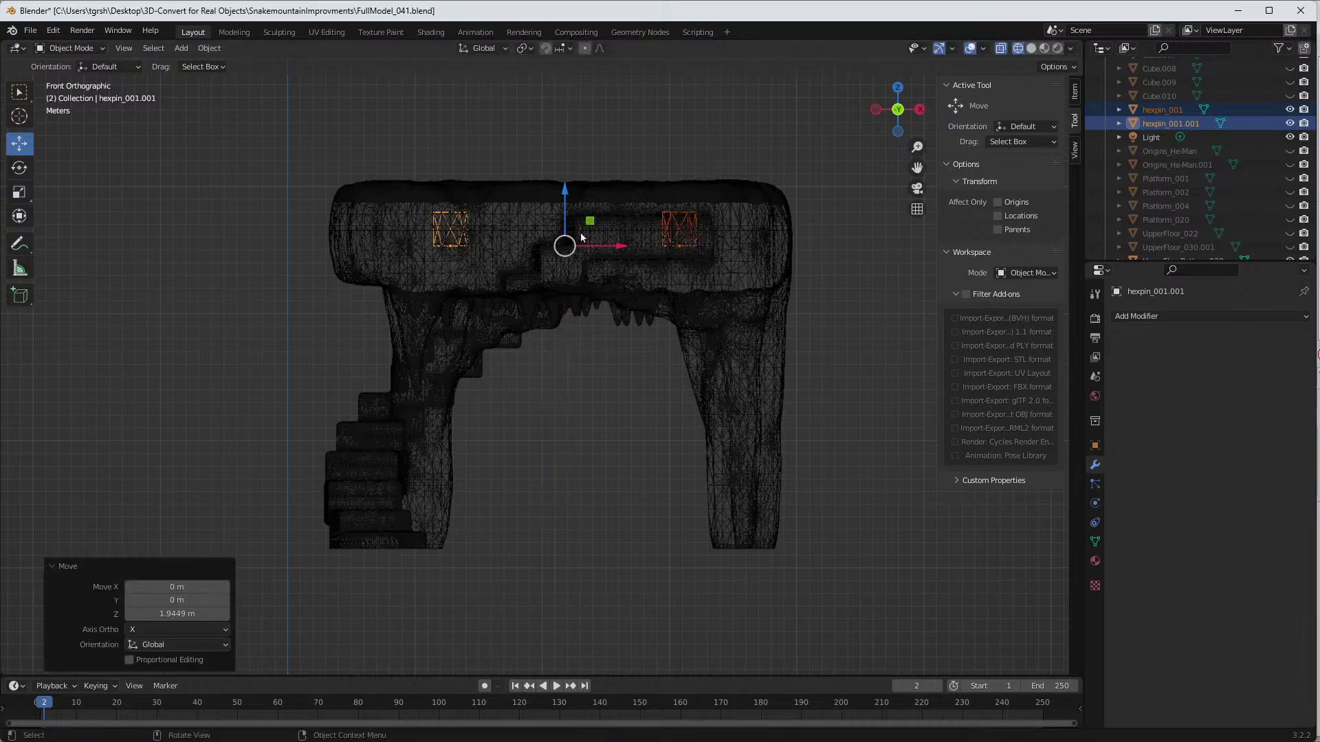
left_click(262, 300)
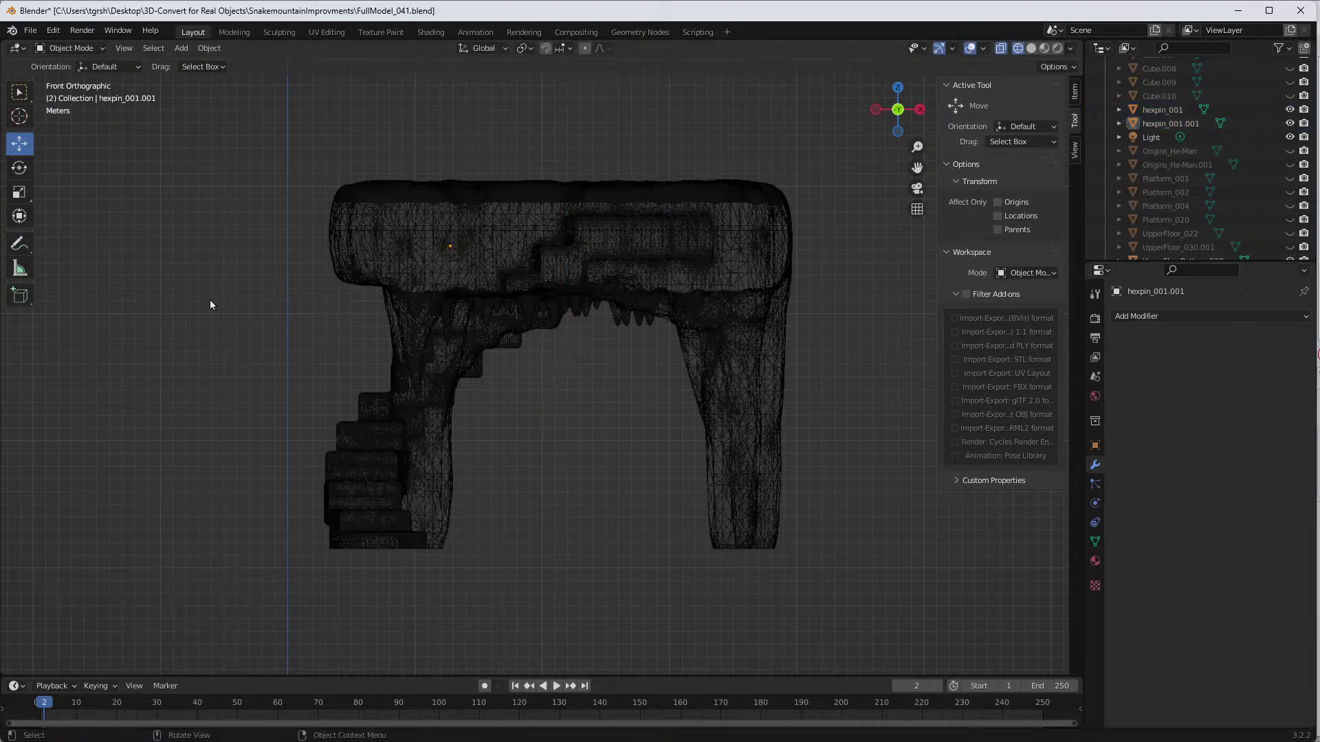
Step: Save the file as a new version named FullModel_042.blend
left_click(33, 31)
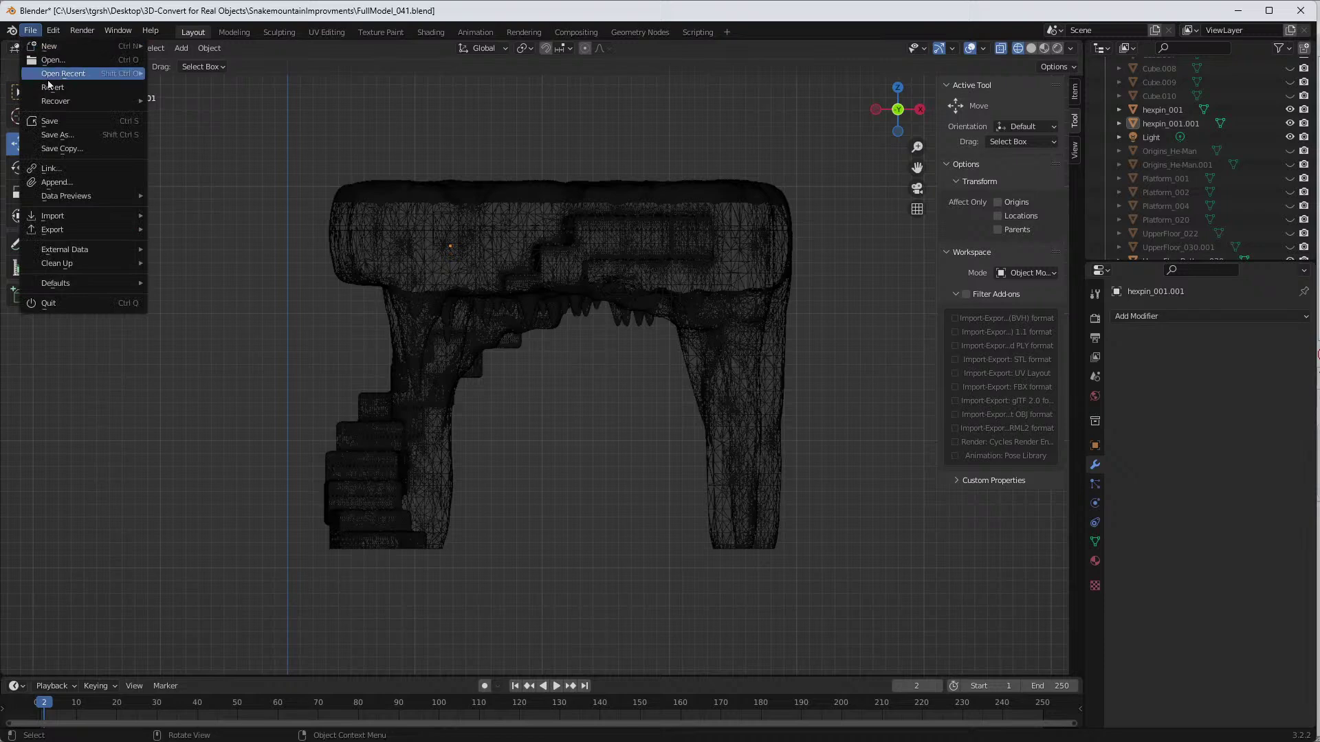
left_click(45, 135)
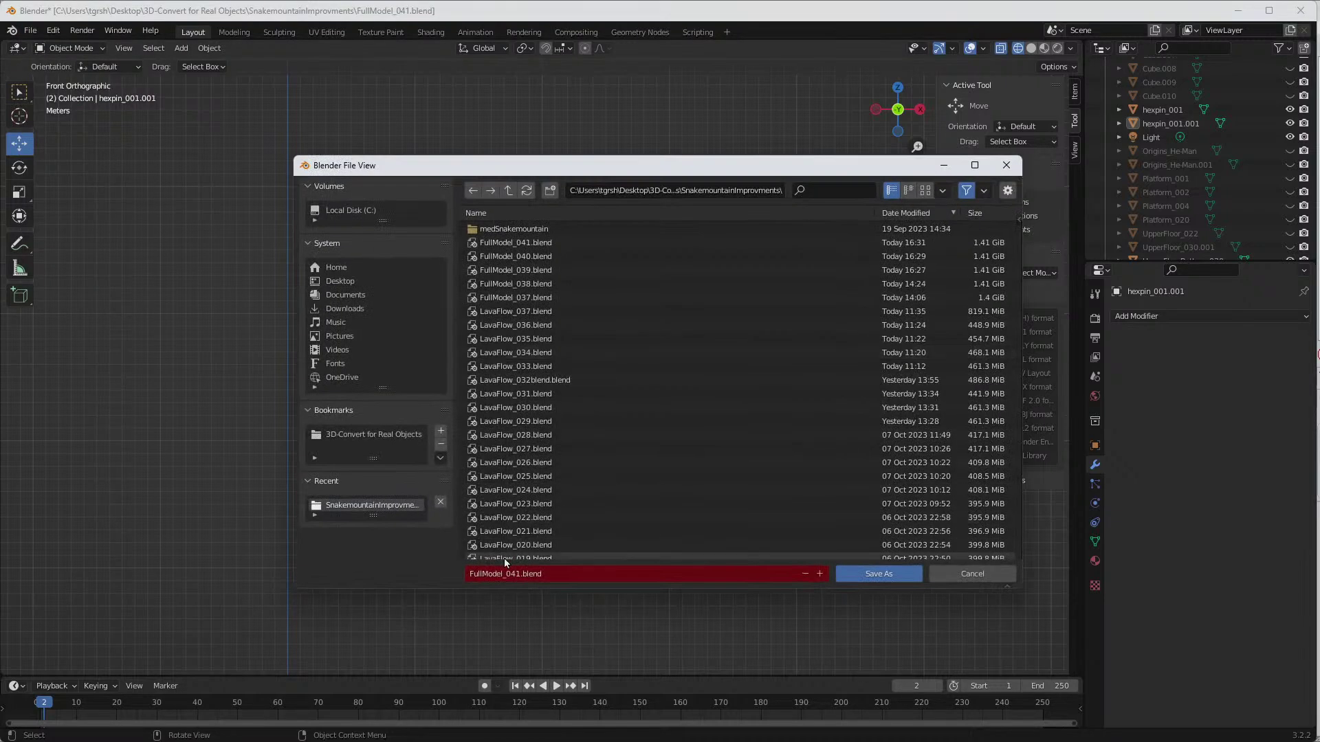
left_click(521, 575)
left_click(520, 574)
left_click(879, 576)
left_click(880, 577)
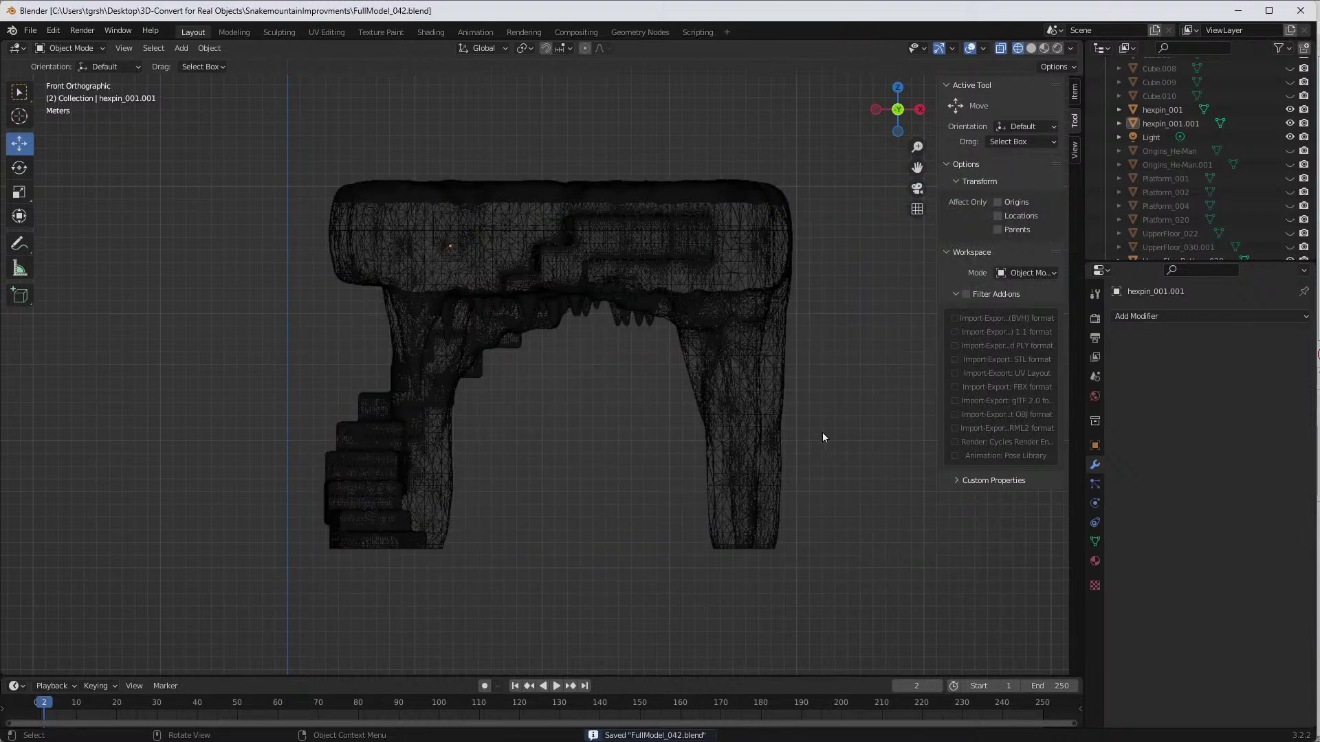
Step: Hide UpperFloorBottom_030 and switch to solid display, viewing the hex pins from beneath UpperFloorTop_030
middle_click_drag(822, 431, 781, 455)
scroll(1258, 203, "down", 2)
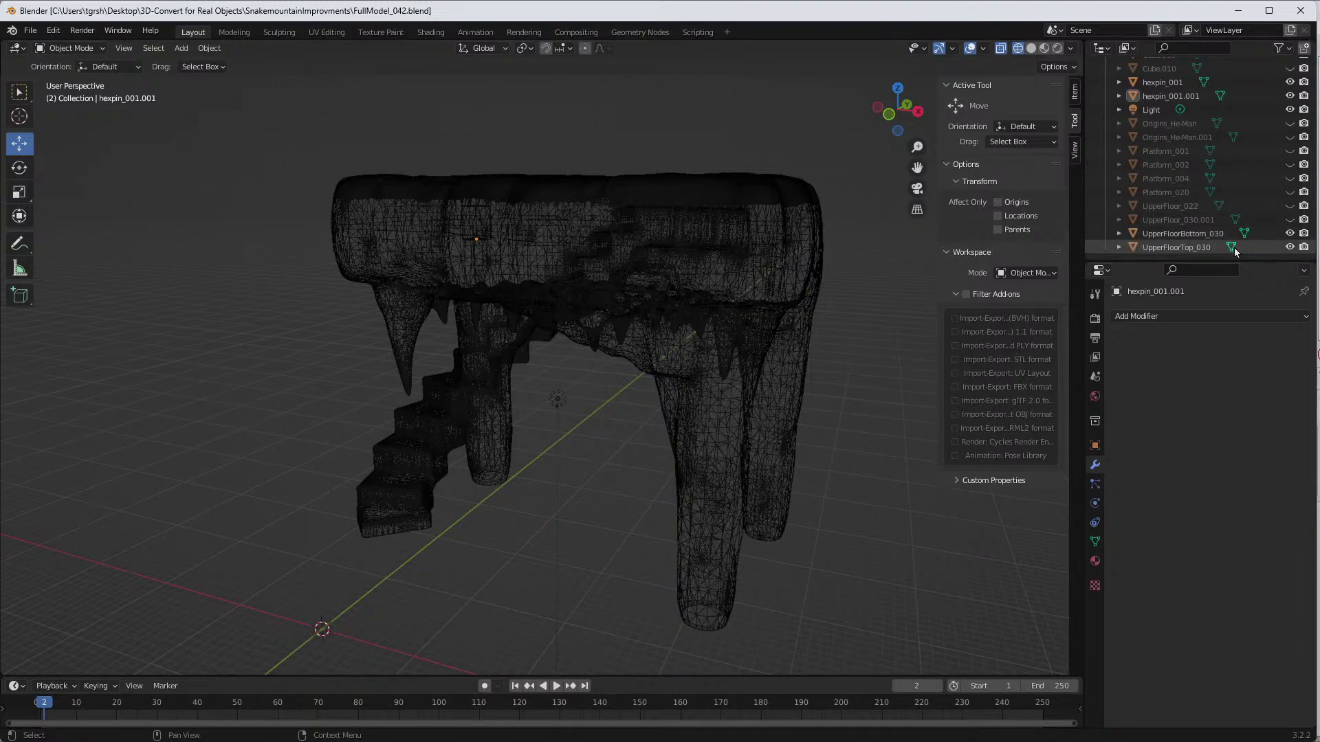
left_click(1289, 233)
mouse_move(810, 314)
middle_mouse_down()
mouse_move(787, 300)
mouse_move(795, 291)
mouse_move(811, 312)
mouse_move(743, 300)
mouse_move(762, 261)
mouse_move(735, 393)
mouse_move(730, 281)
mouse_move(760, 207)
mouse_move(758, 257)
middle_mouse_up()
left_click(1031, 48)
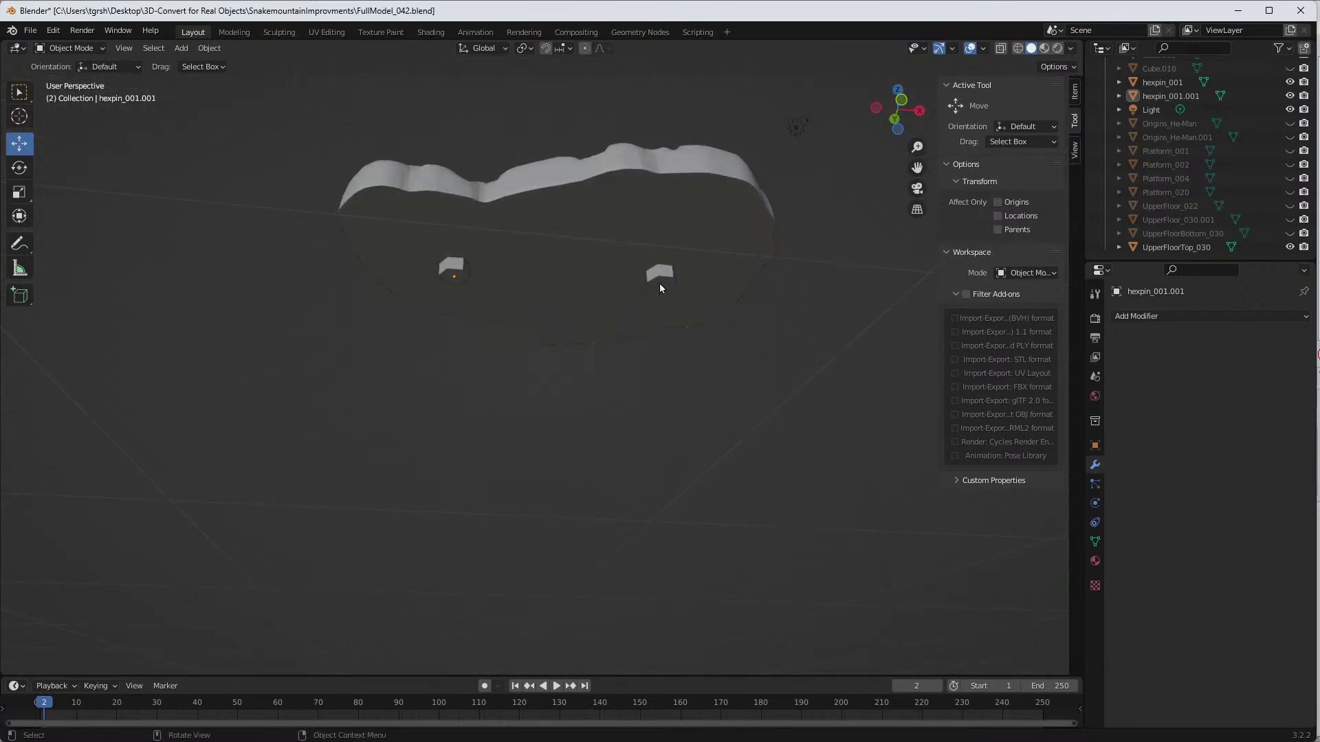
Step: Copy and paste hexpin_001 in place, and hide the pasted copy
left_click(660, 285)
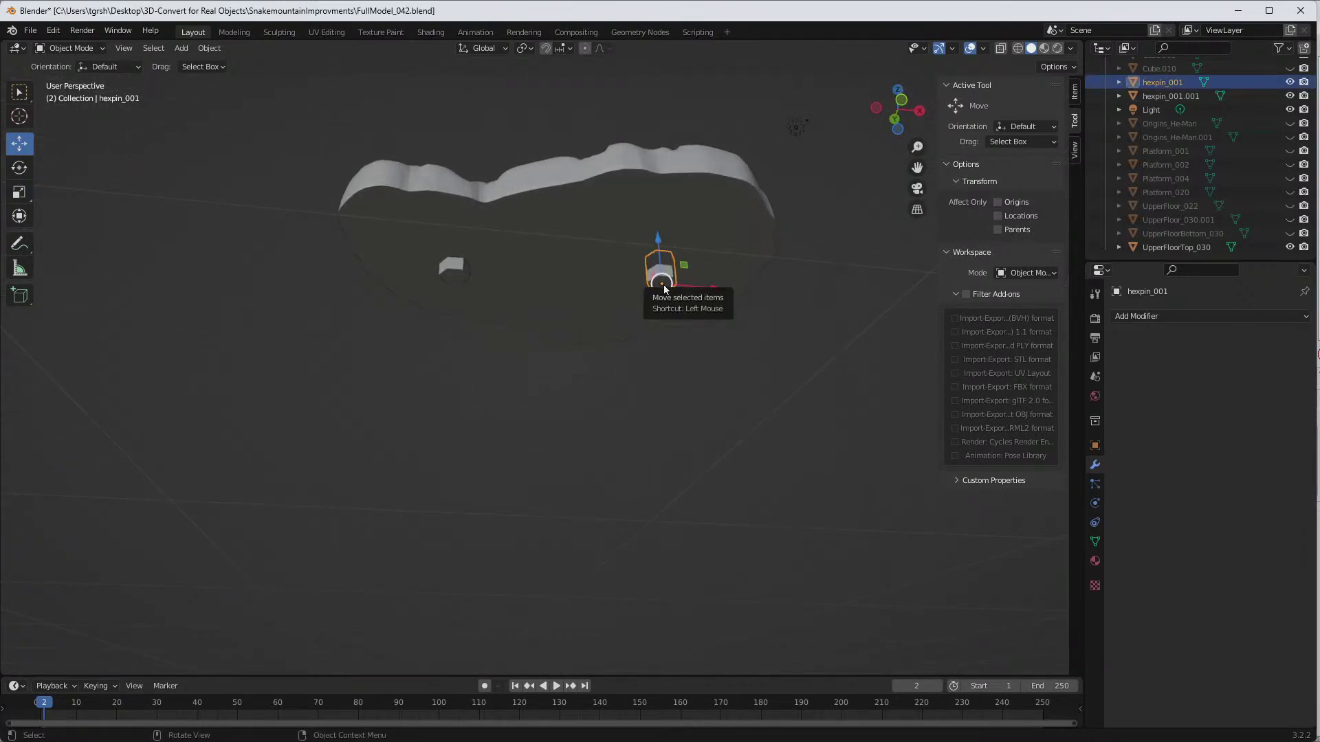
key("ctrl+c")
key("ctrl+v")
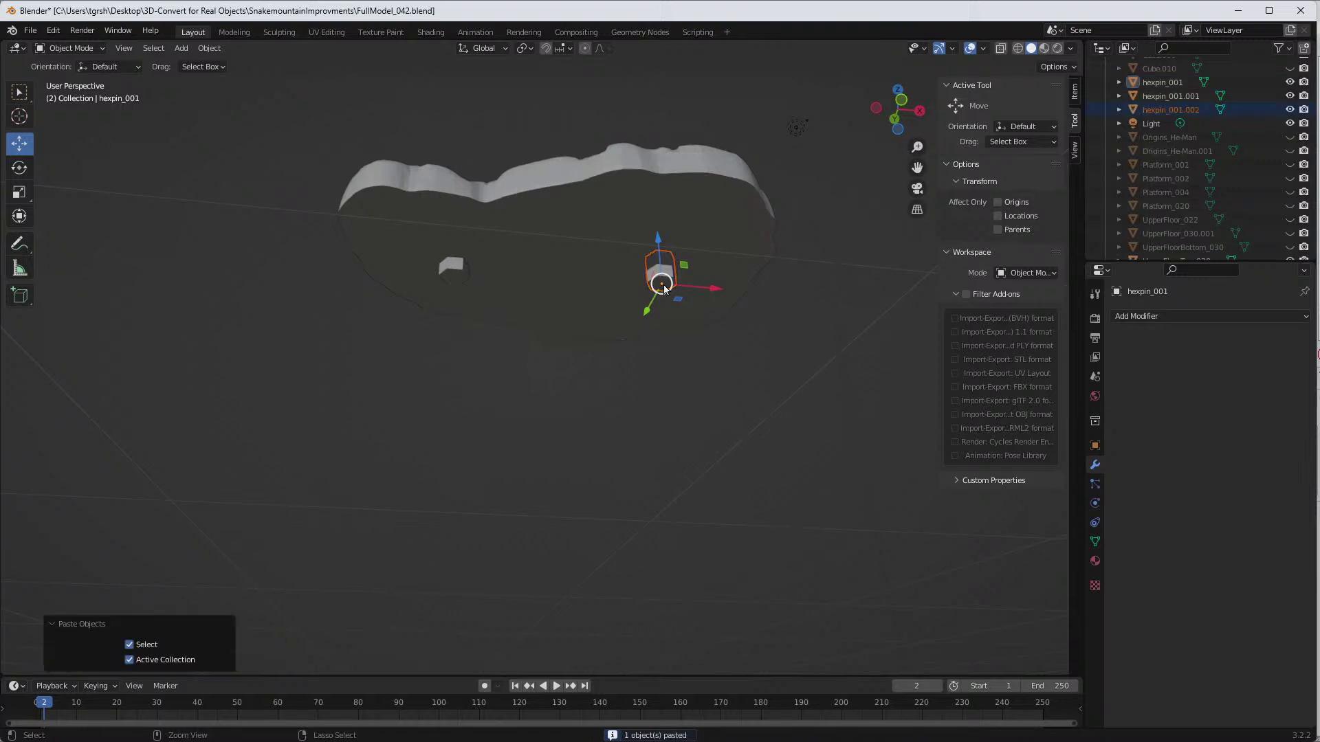
left_click(1290, 109)
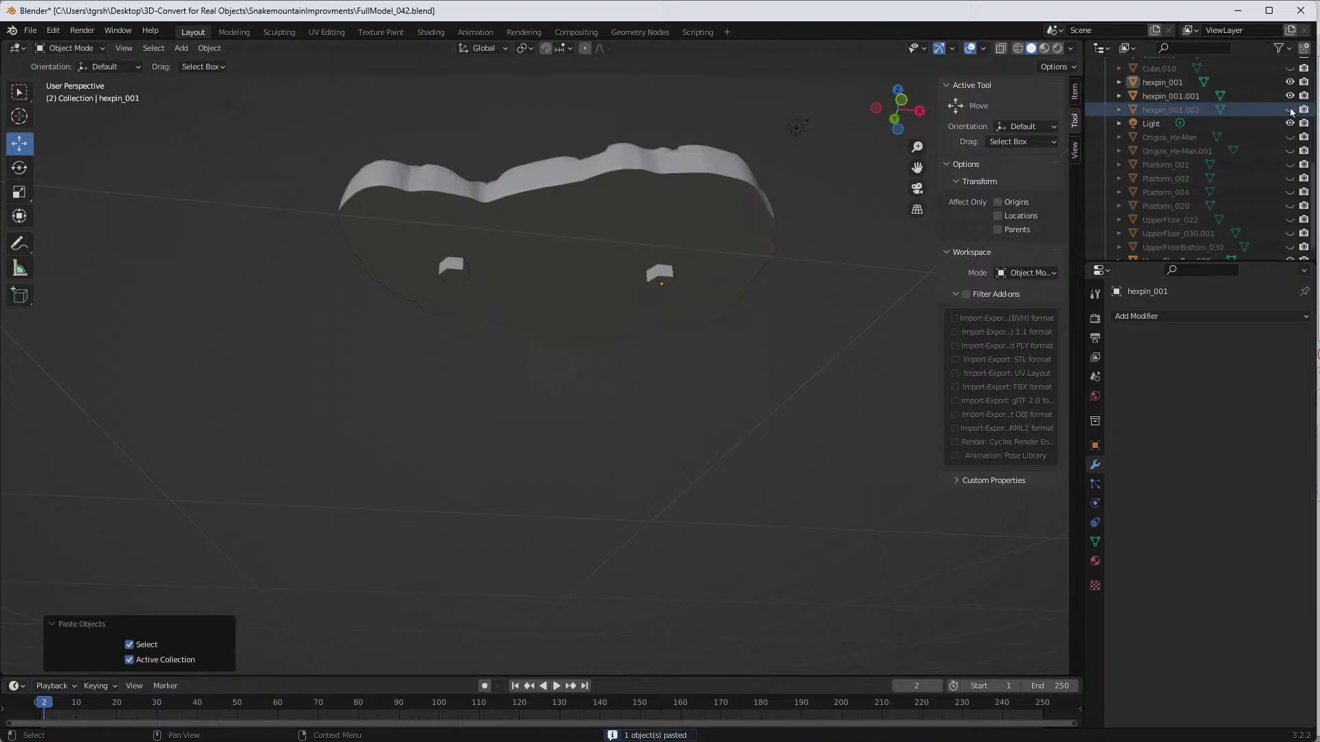
Step: Rename the hidden pin copy as hexpin_master
left_click(1194, 109)
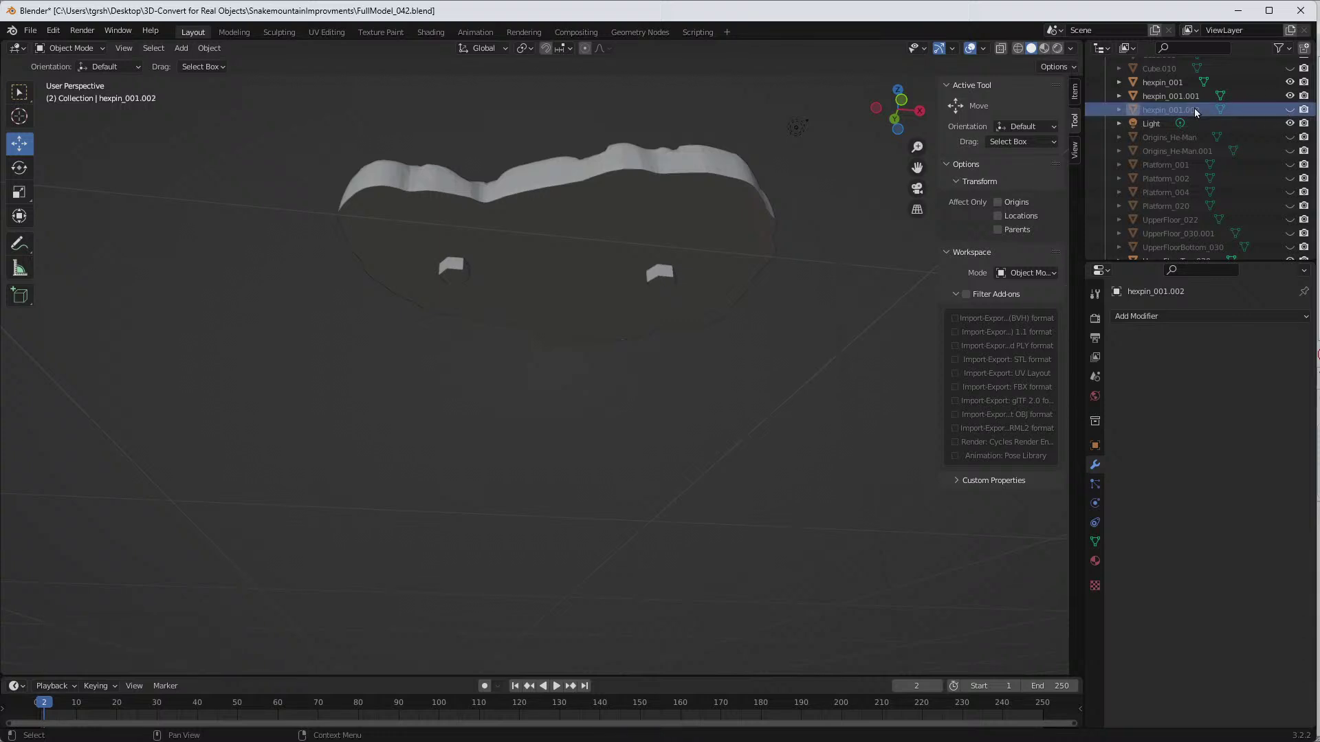
double_click(1194, 109)
left_click_drag(1205, 150, 1168, 151)
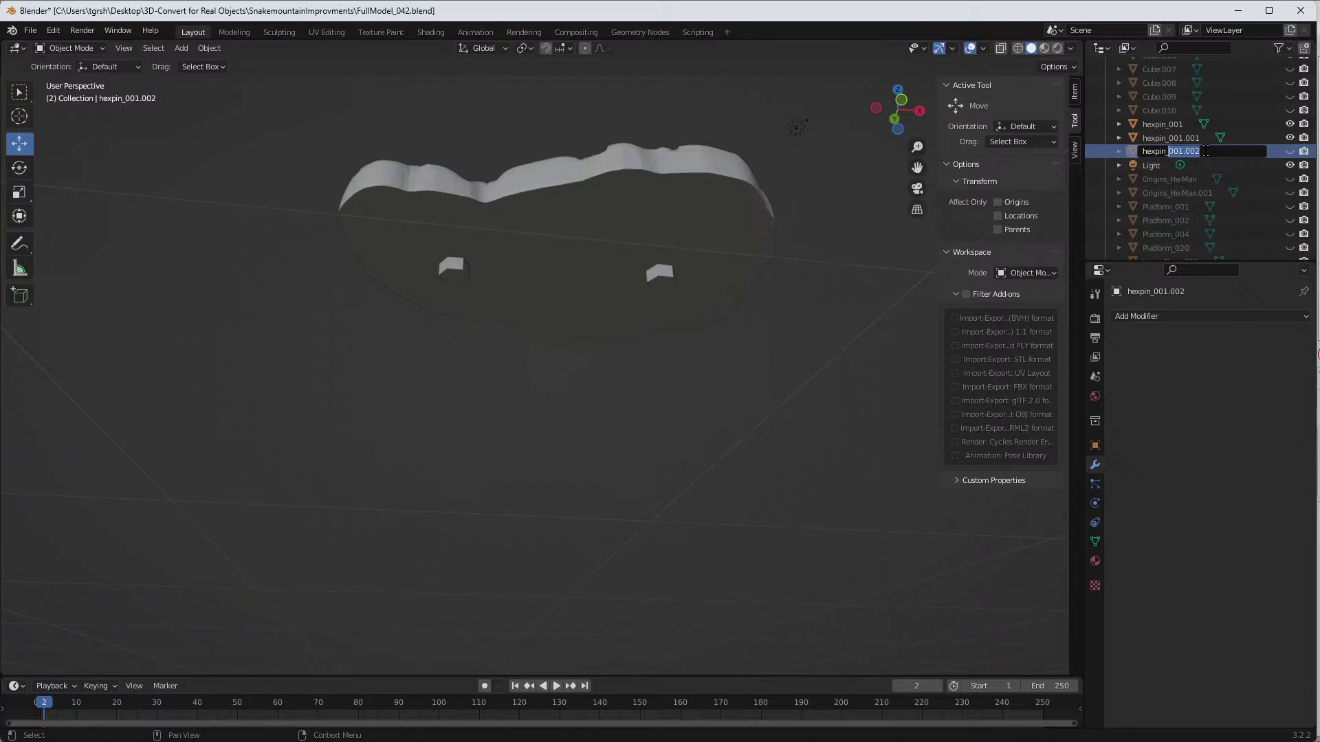
type("master")
key("Return")
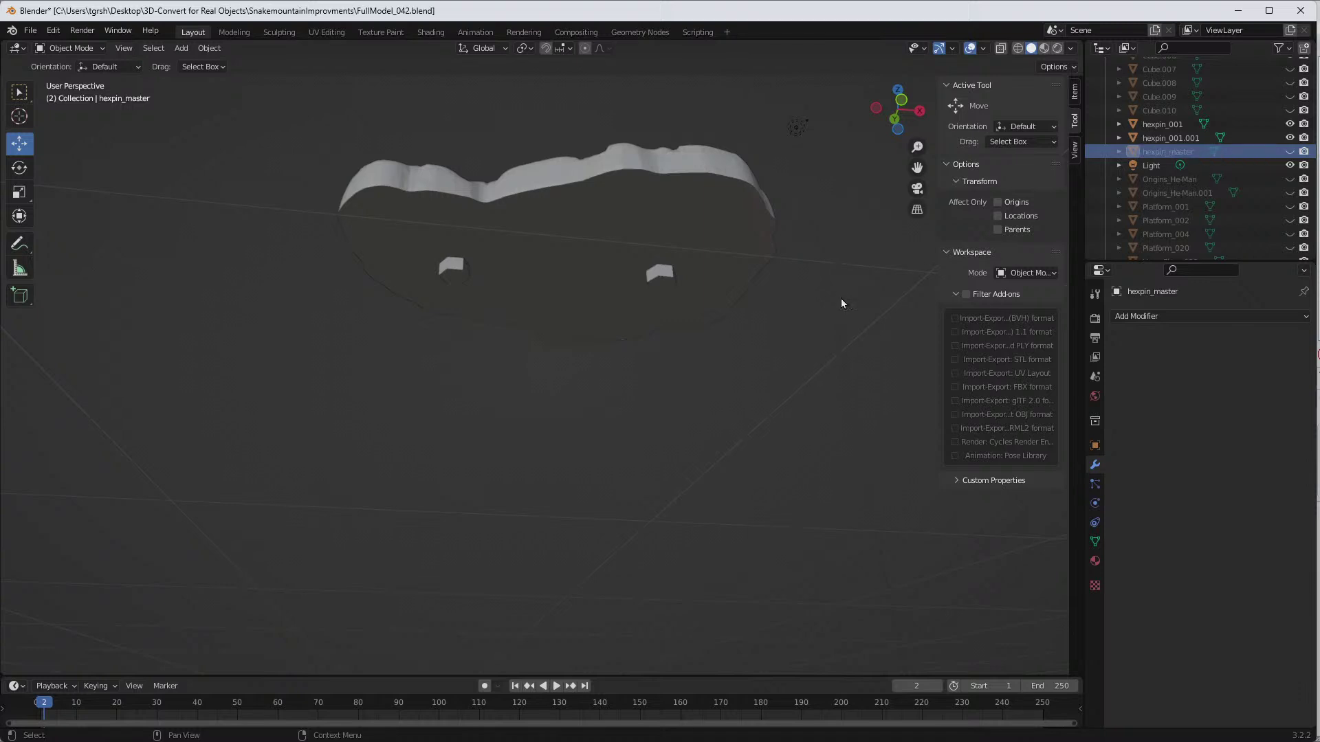
Step: Join hexpin_001.001 into hexpin_001 as one object, and check that both pins select together
left_click(455, 270)
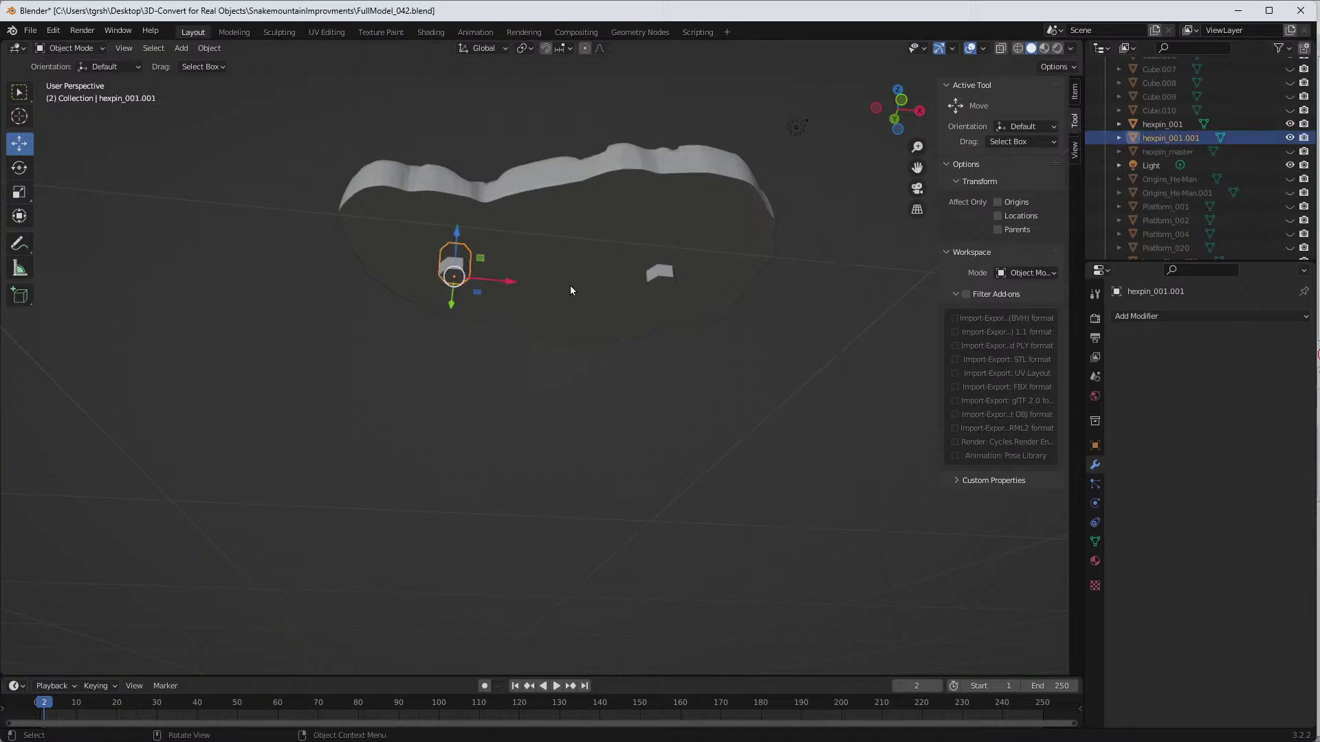
left_click(658, 275, "shift")
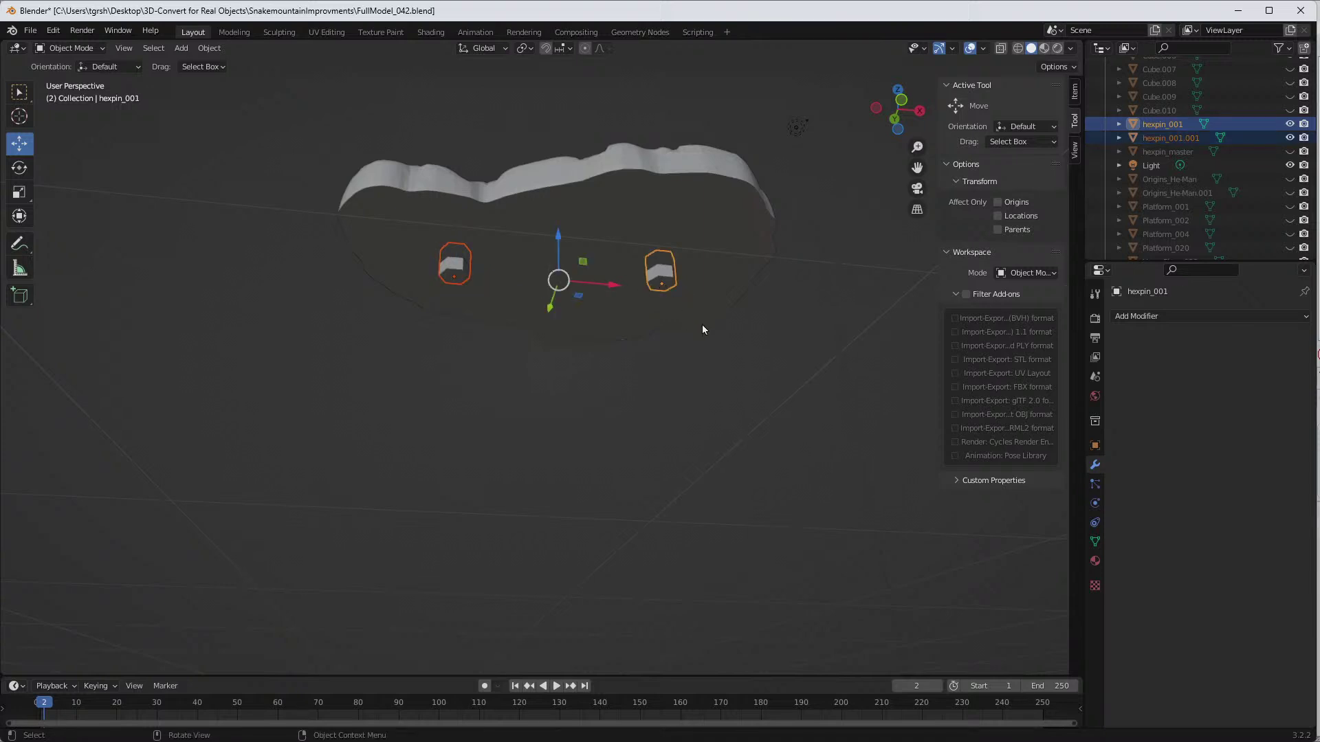
key("ctrl+j")
key("alt+a")
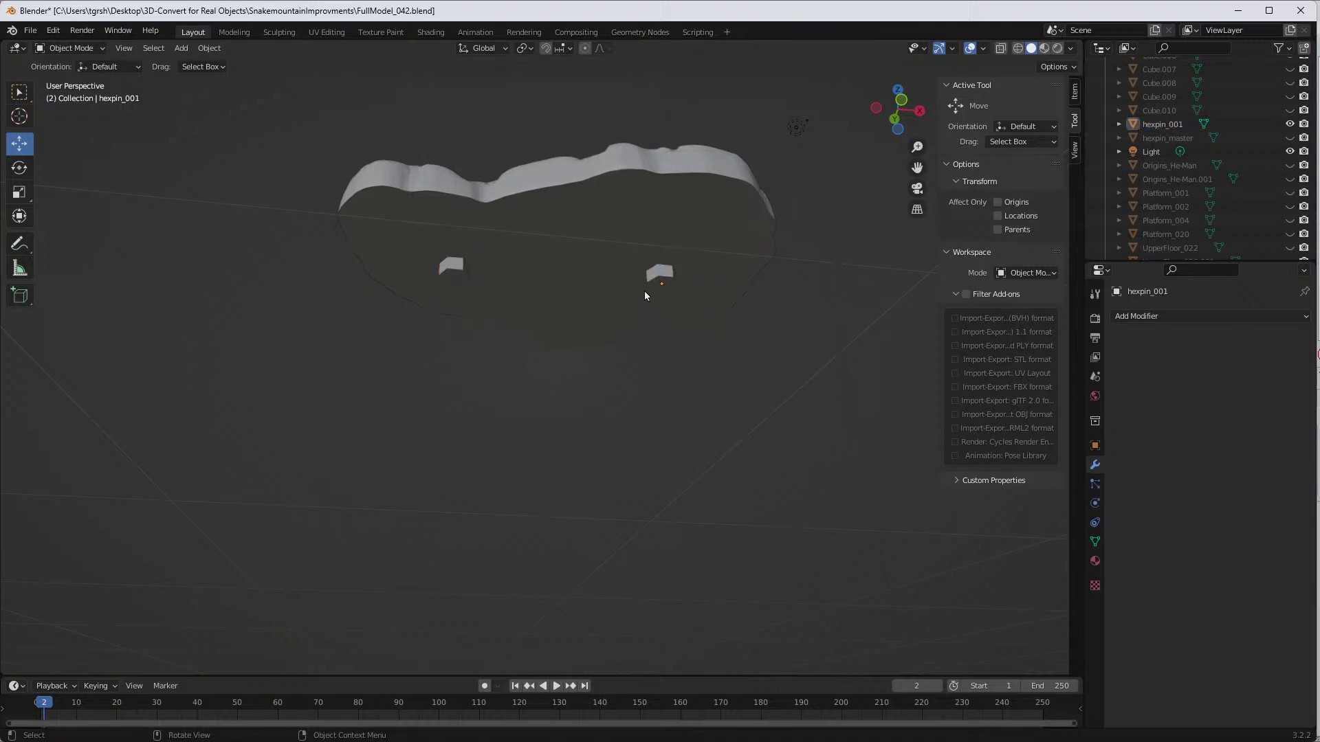
left_click(653, 281)
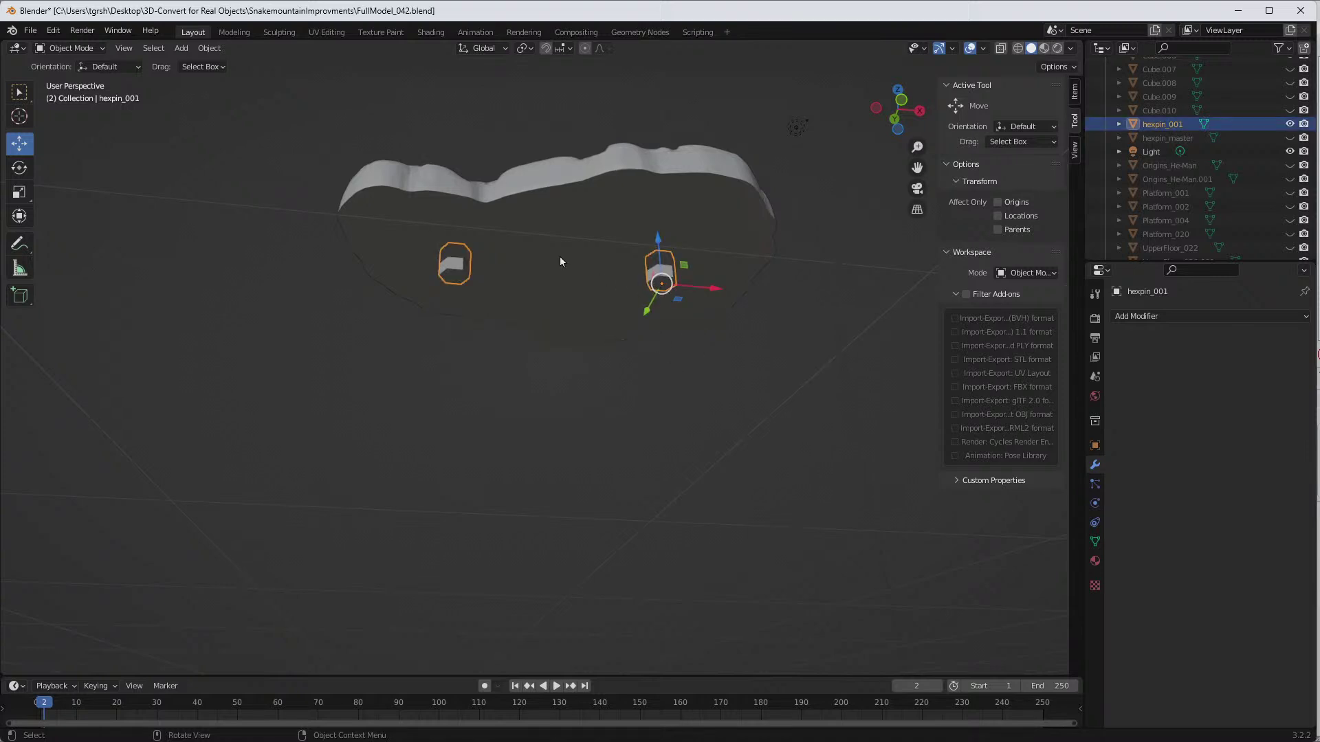
left_click(559, 257)
left_click(653, 278)
Step: Add a Boolean Difference modifier to UpperFloorTop_030 with the Fast solver and hexpin_001 as its object
left_click(529, 261)
middle_click_drag(684, 319, 693, 271)
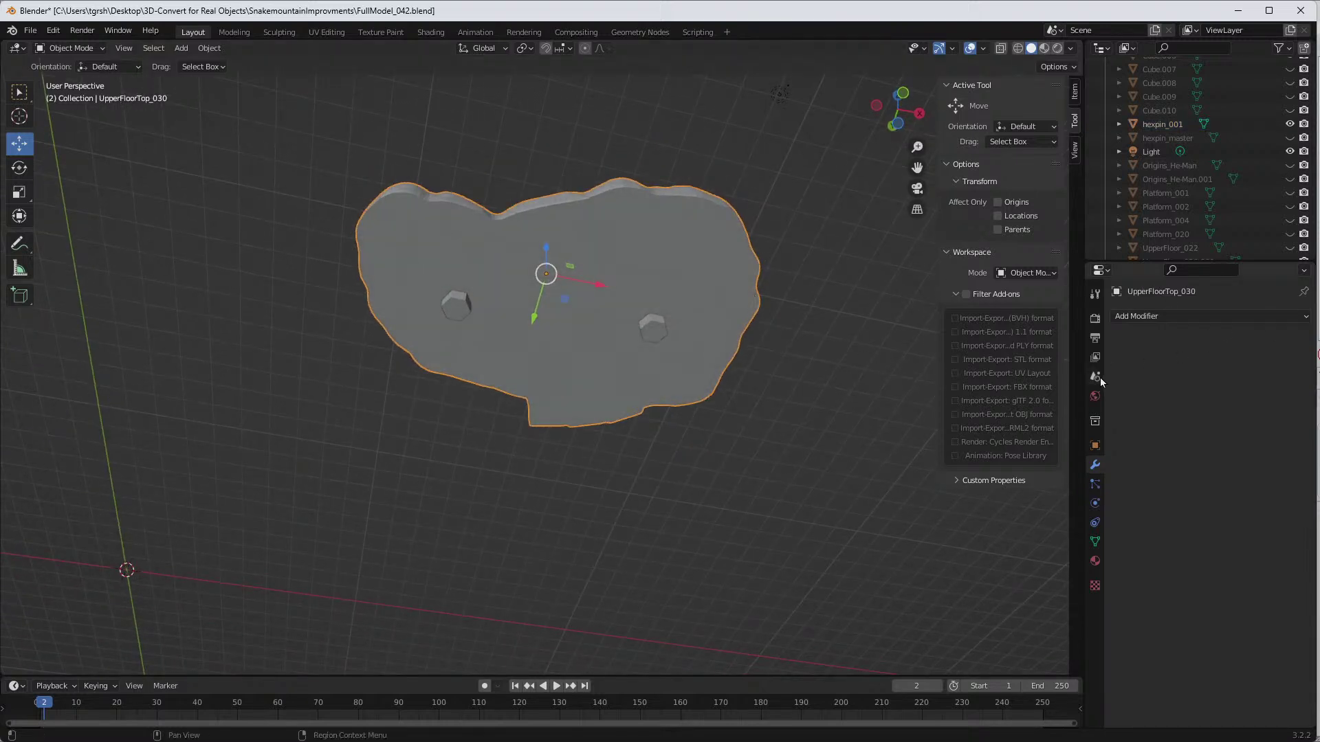
left_click(1155, 318)
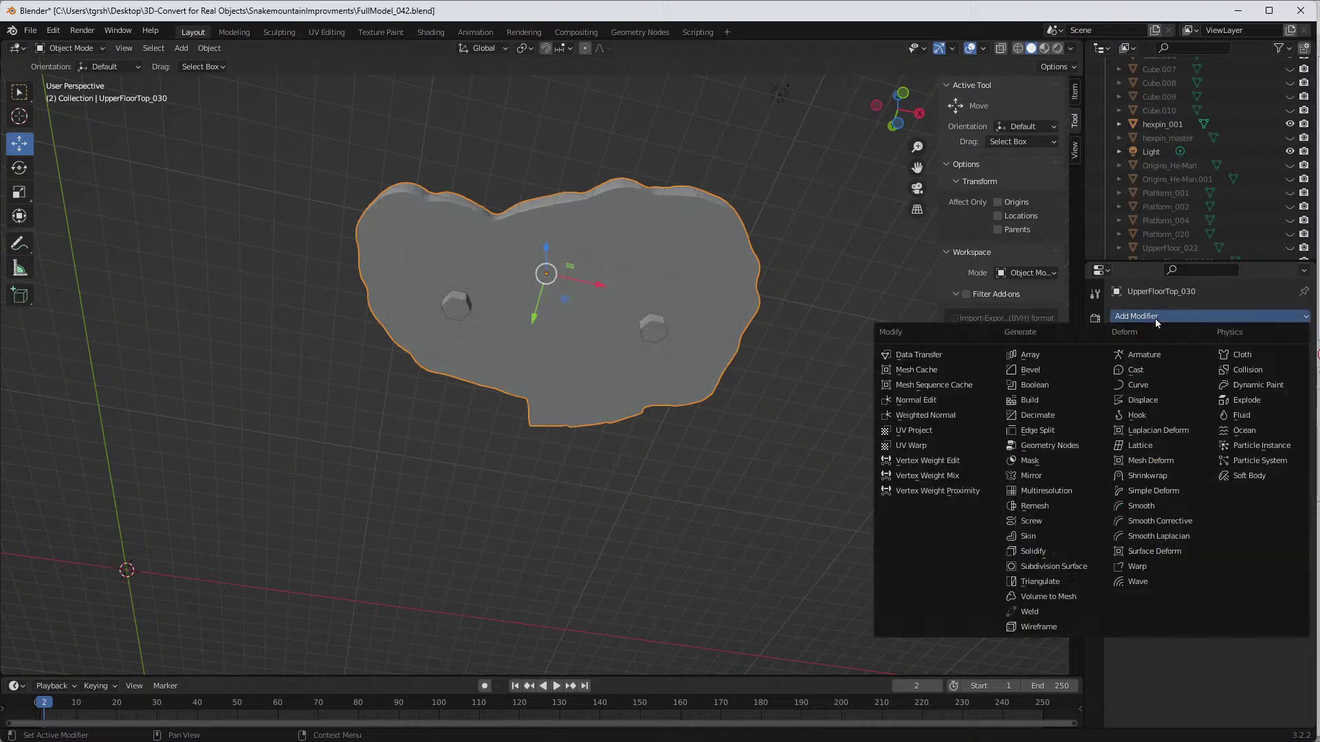
left_click(1053, 385)
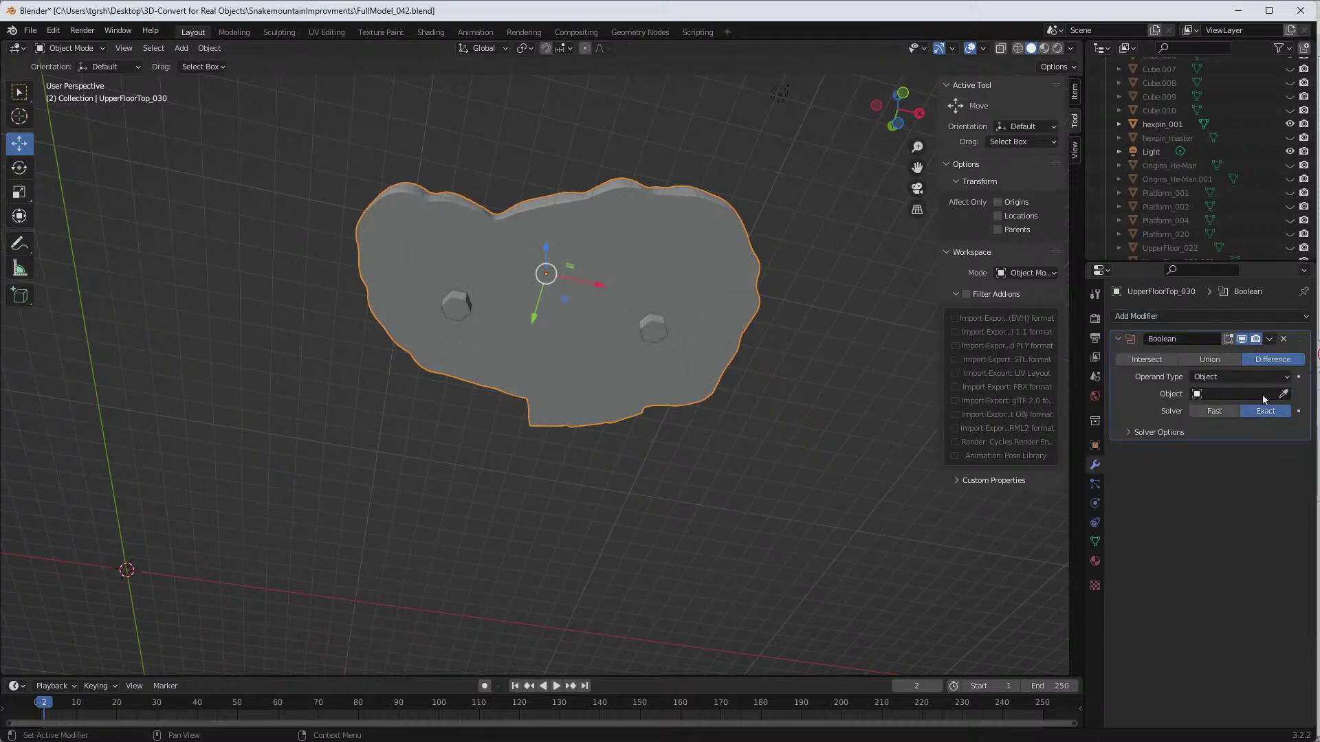
left_click(1216, 411)
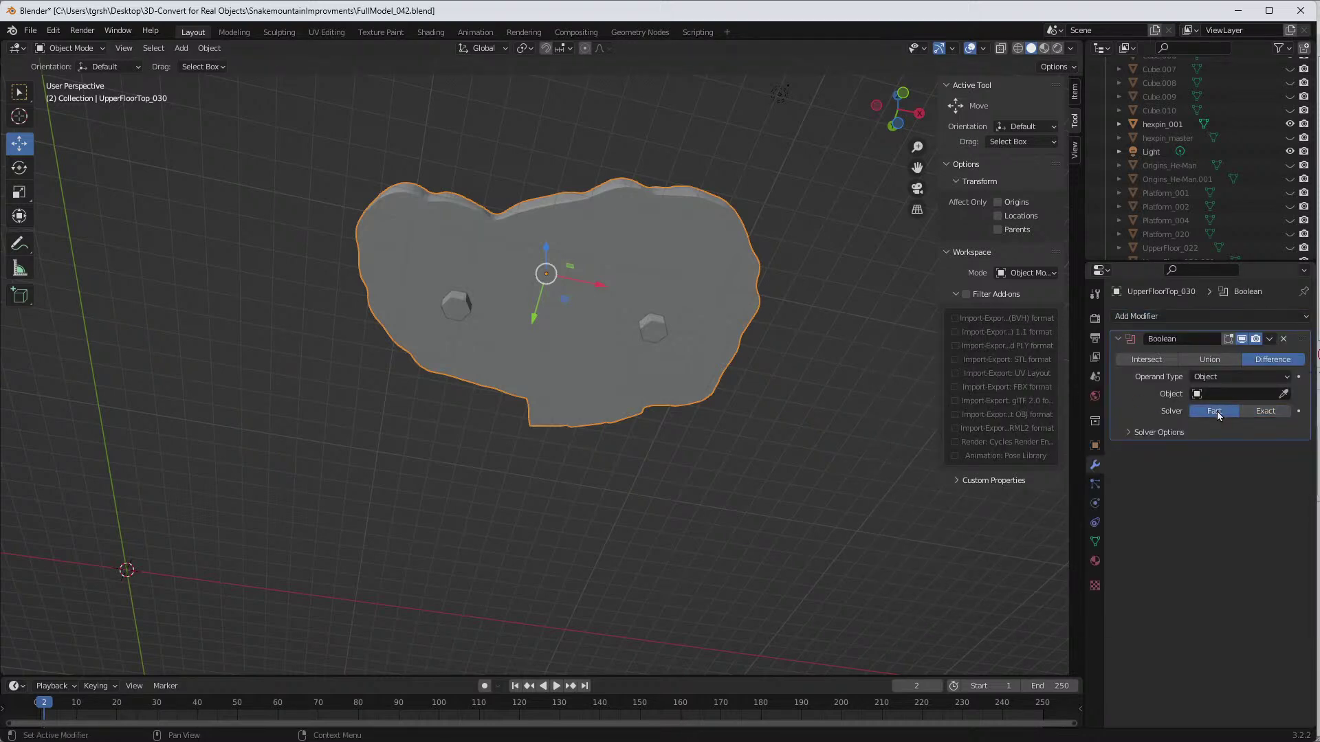
left_click(1282, 394)
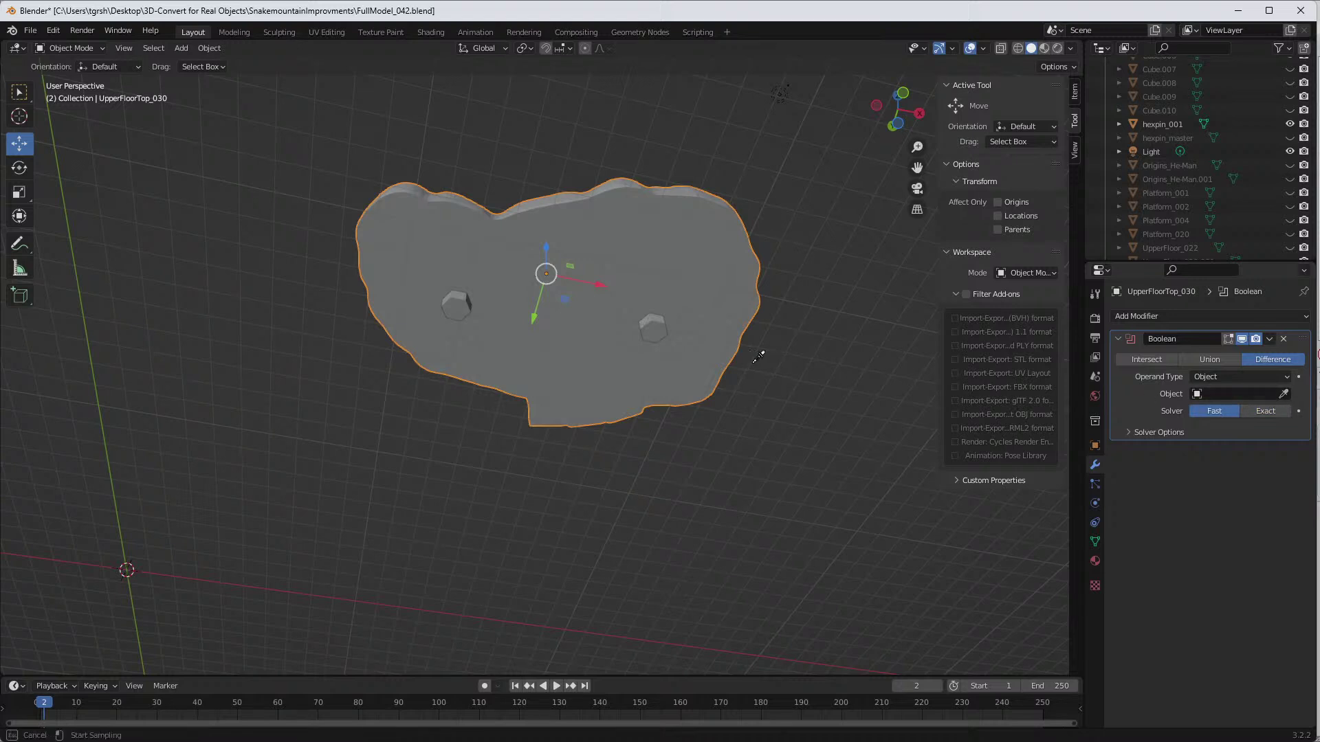
left_click(656, 327)
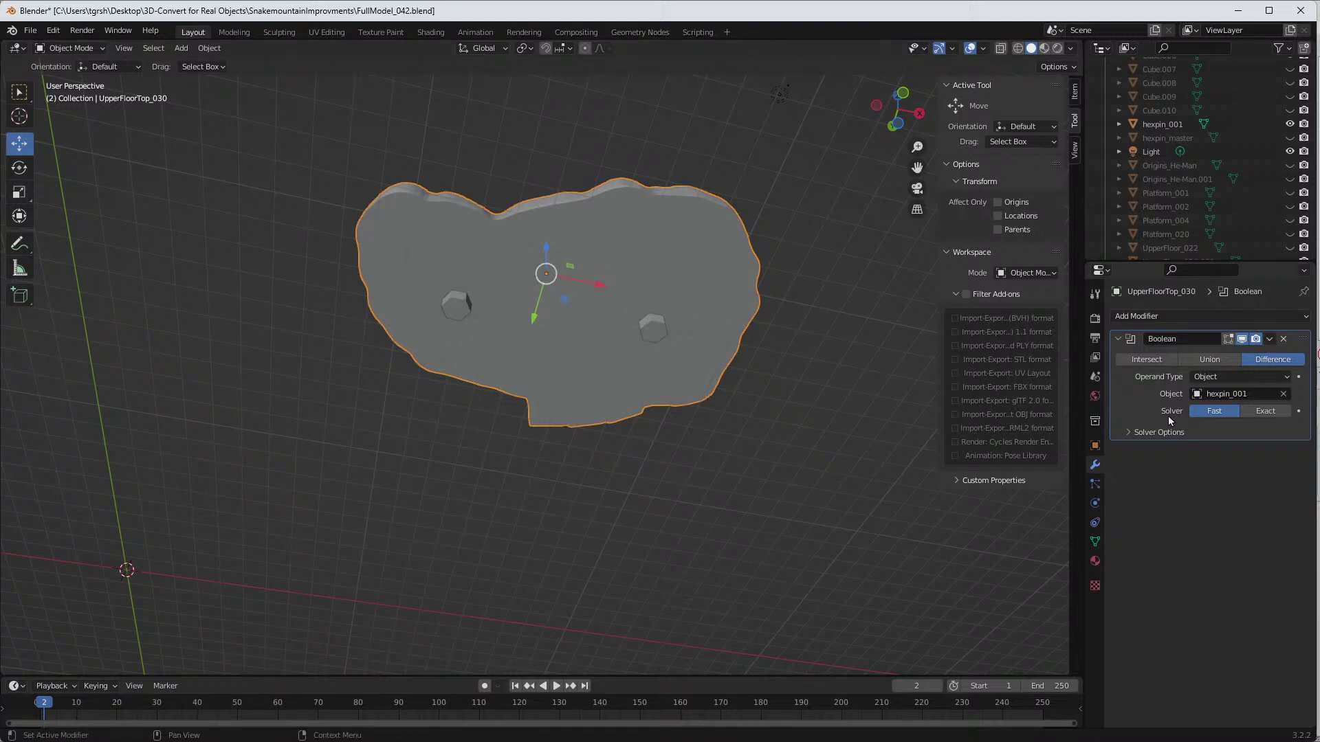
Step: Set the viewport display of hexpin_001 to Wire
left_click(654, 331)
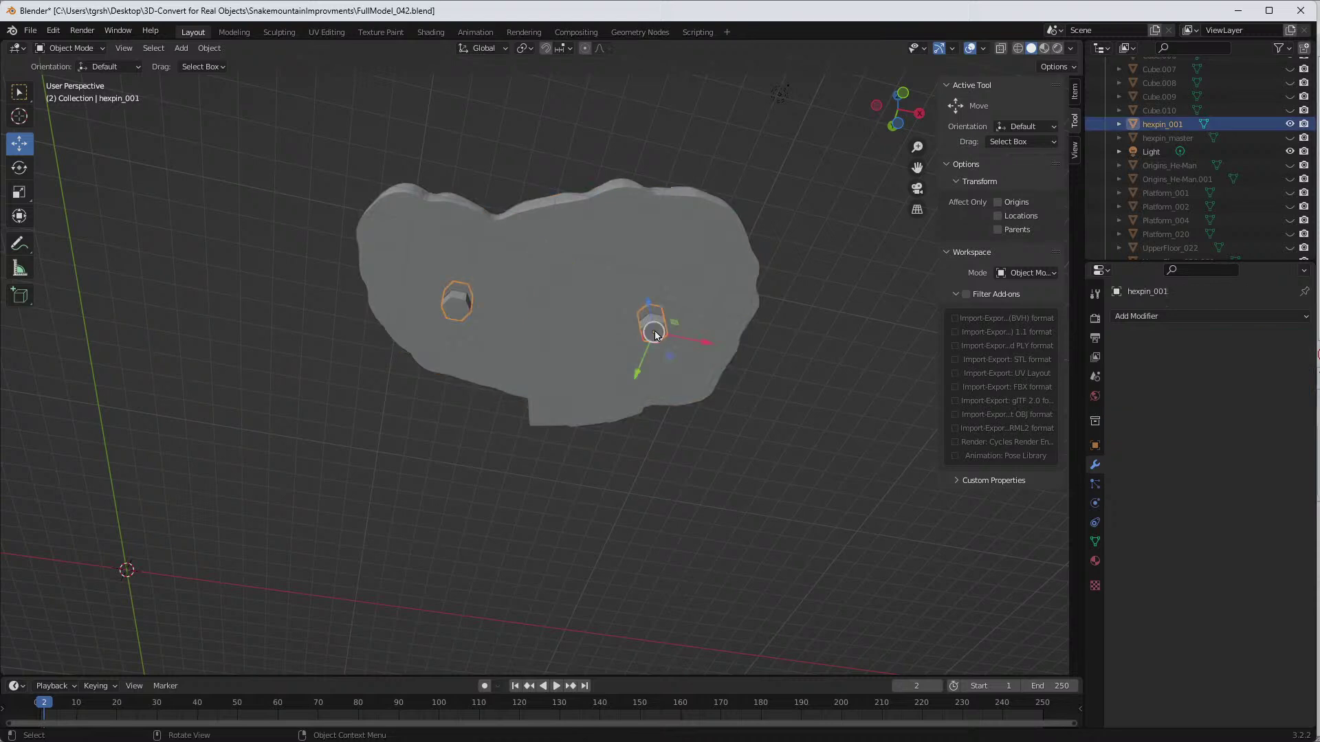
left_click(1095, 448)
scroll(1196, 512, "down", 4)
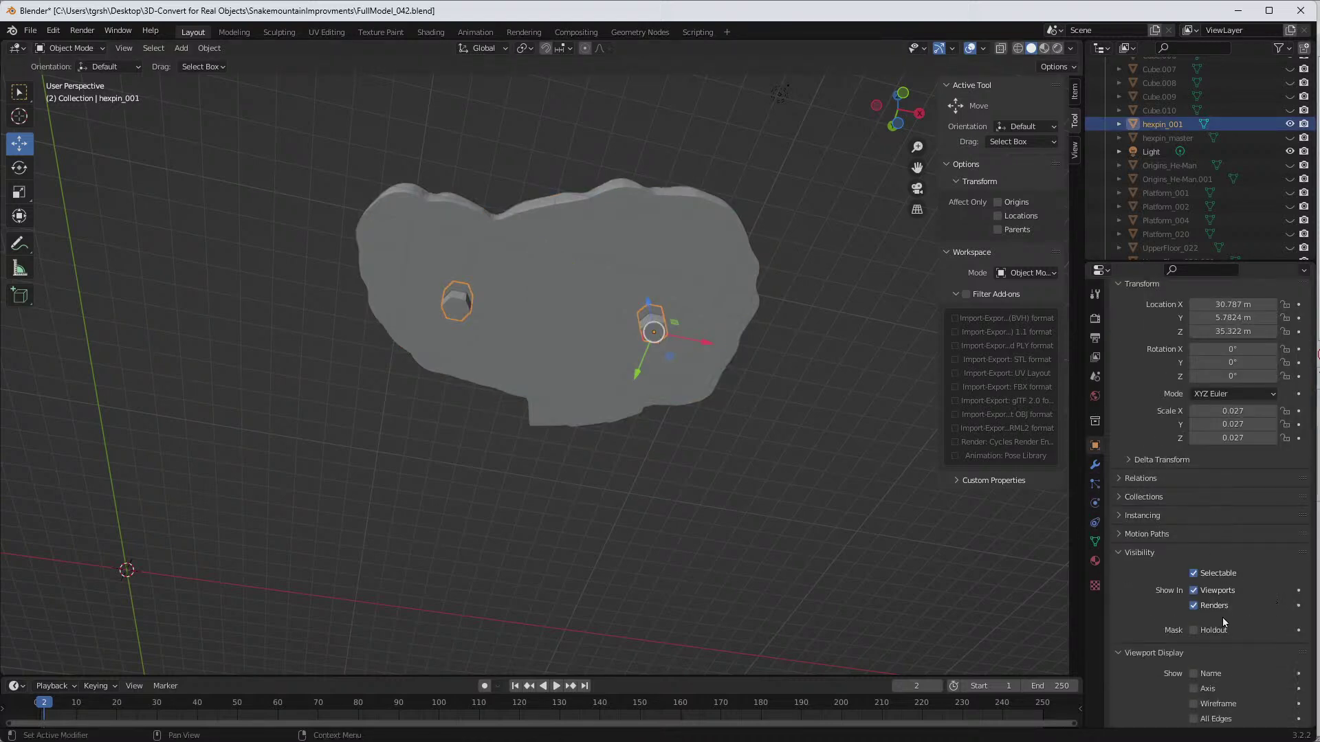
scroll(1231, 623, "down", 1)
scroll(1227, 620, "down", 3)
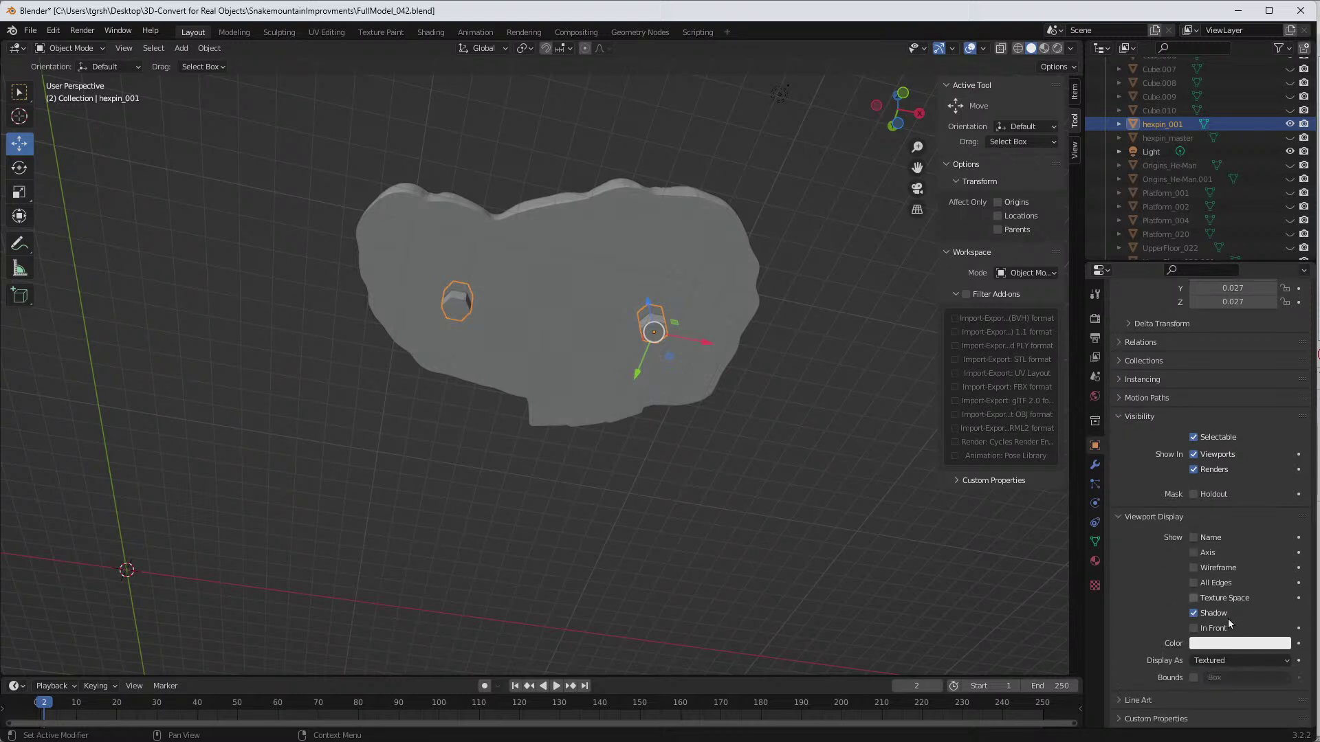
left_click(1282, 663)
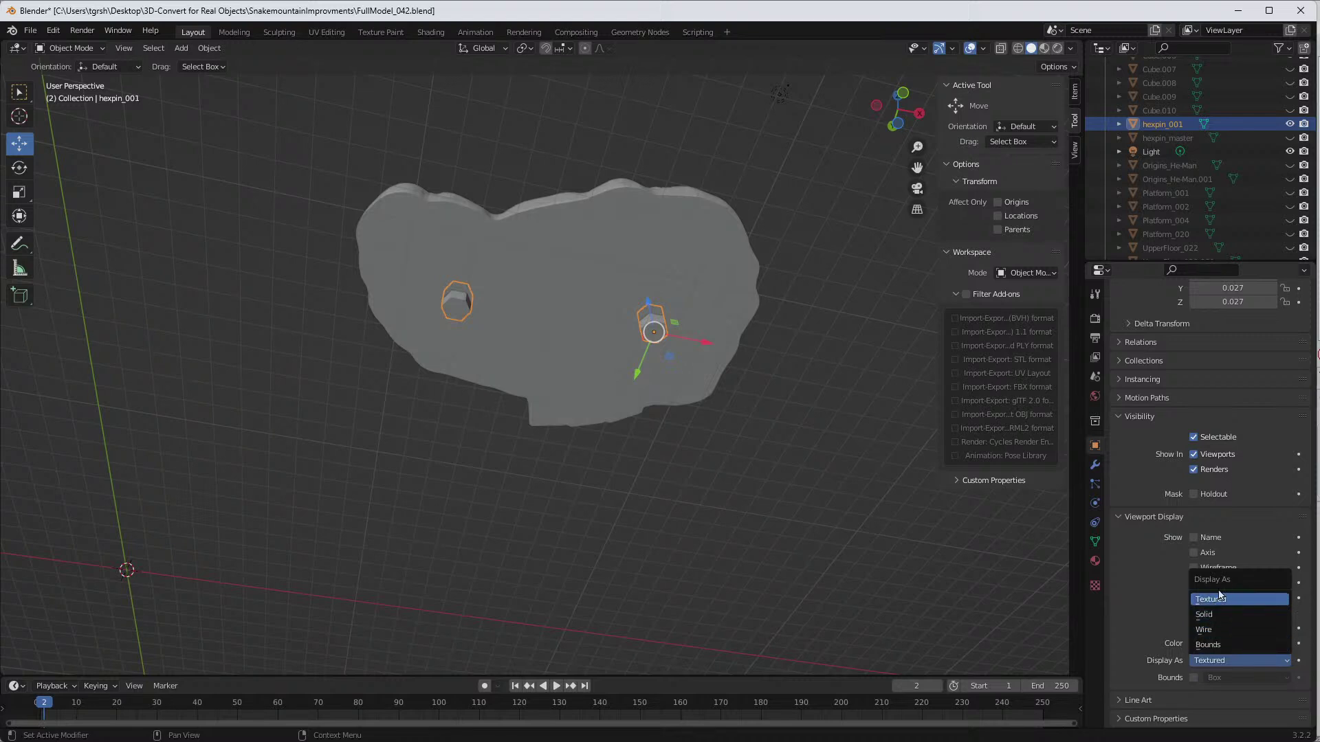
left_click(1210, 636)
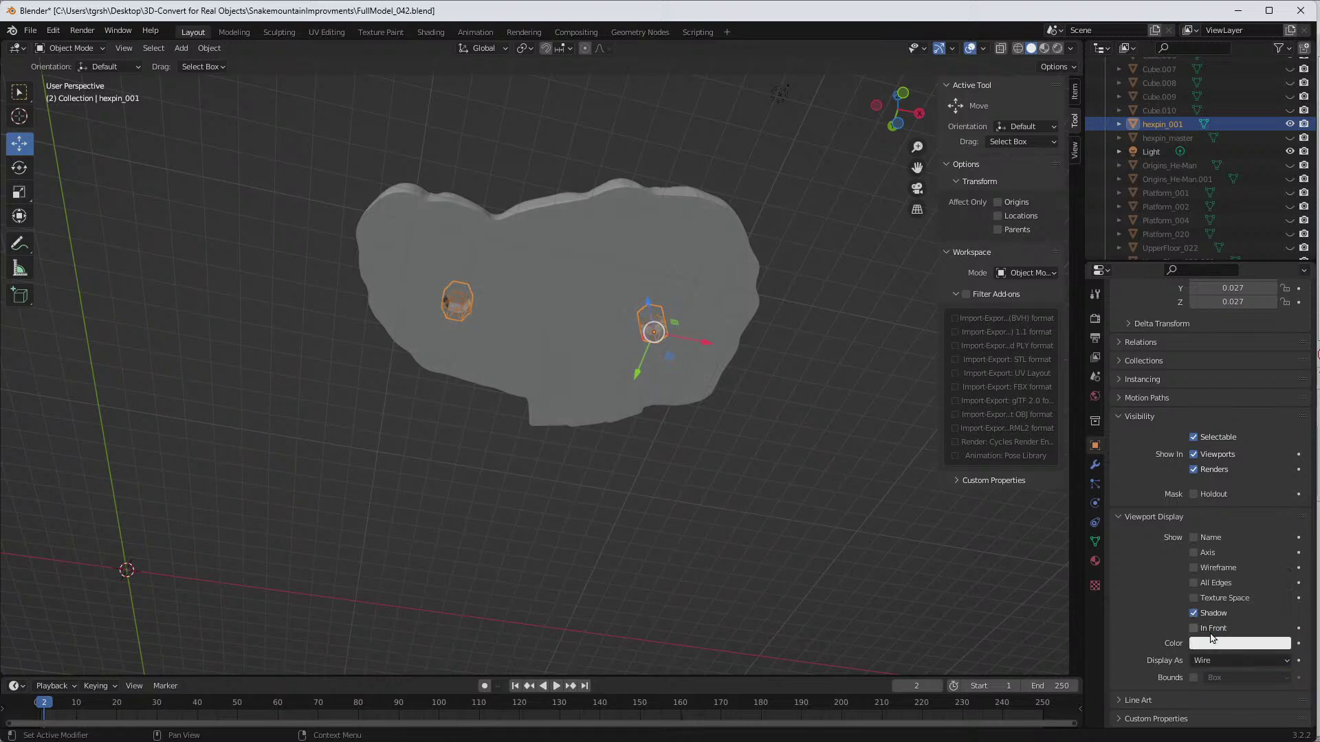
middle_click_drag(848, 501, 794, 526)
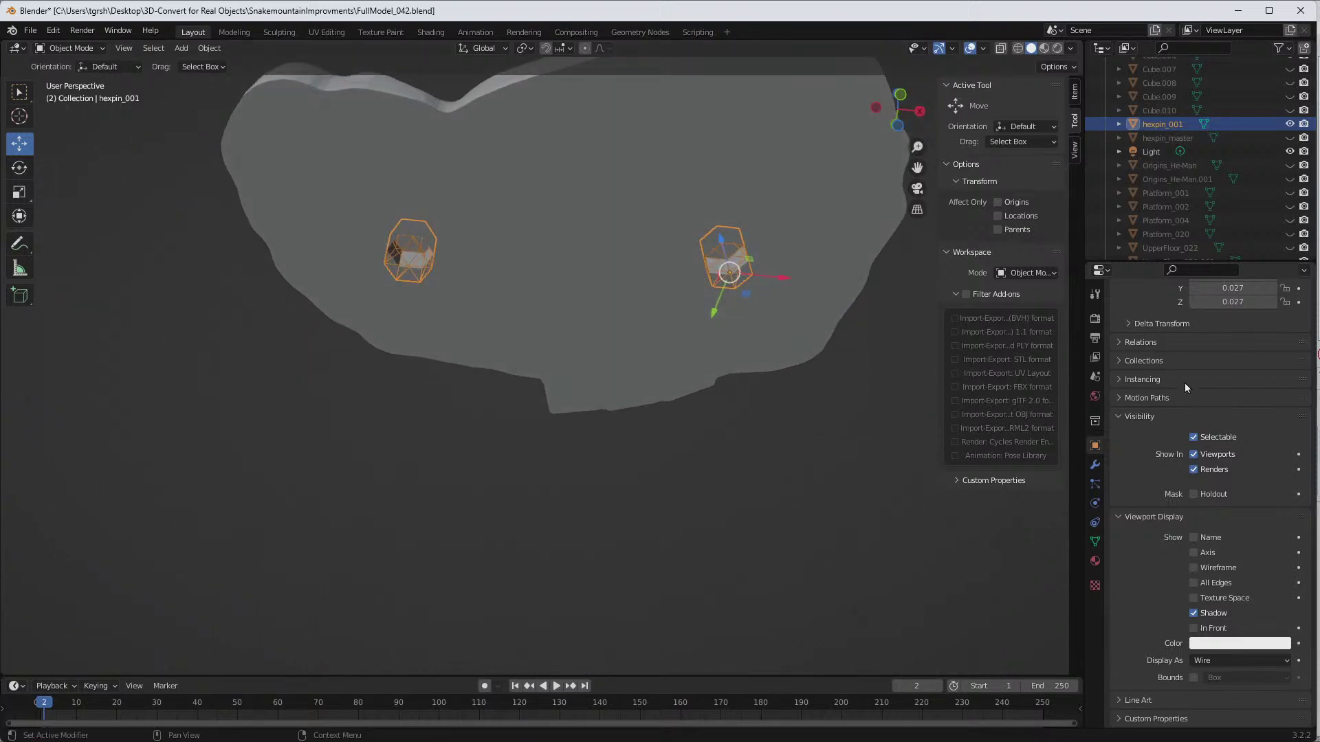
Step: Apply the Boolean modifier on UpperFloorTop_030
left_click(1095, 464)
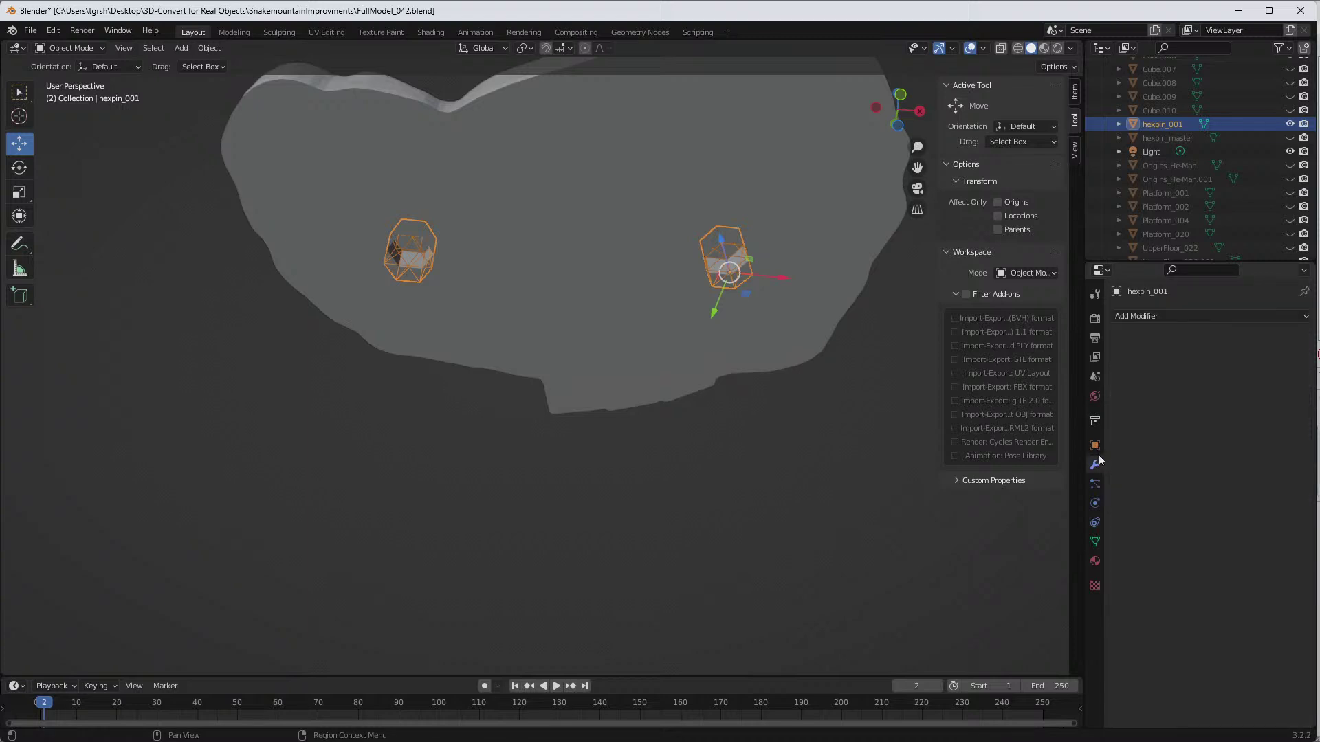
left_click(798, 234)
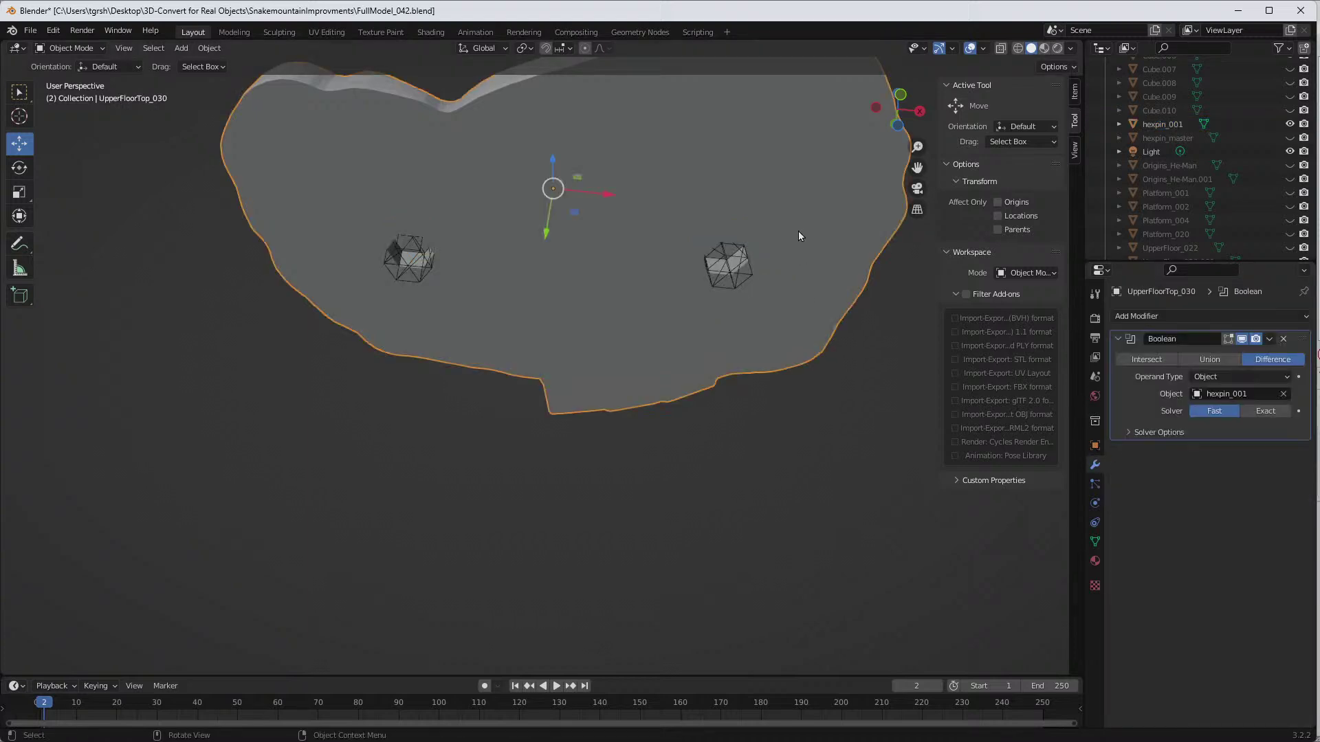
left_click(1269, 338)
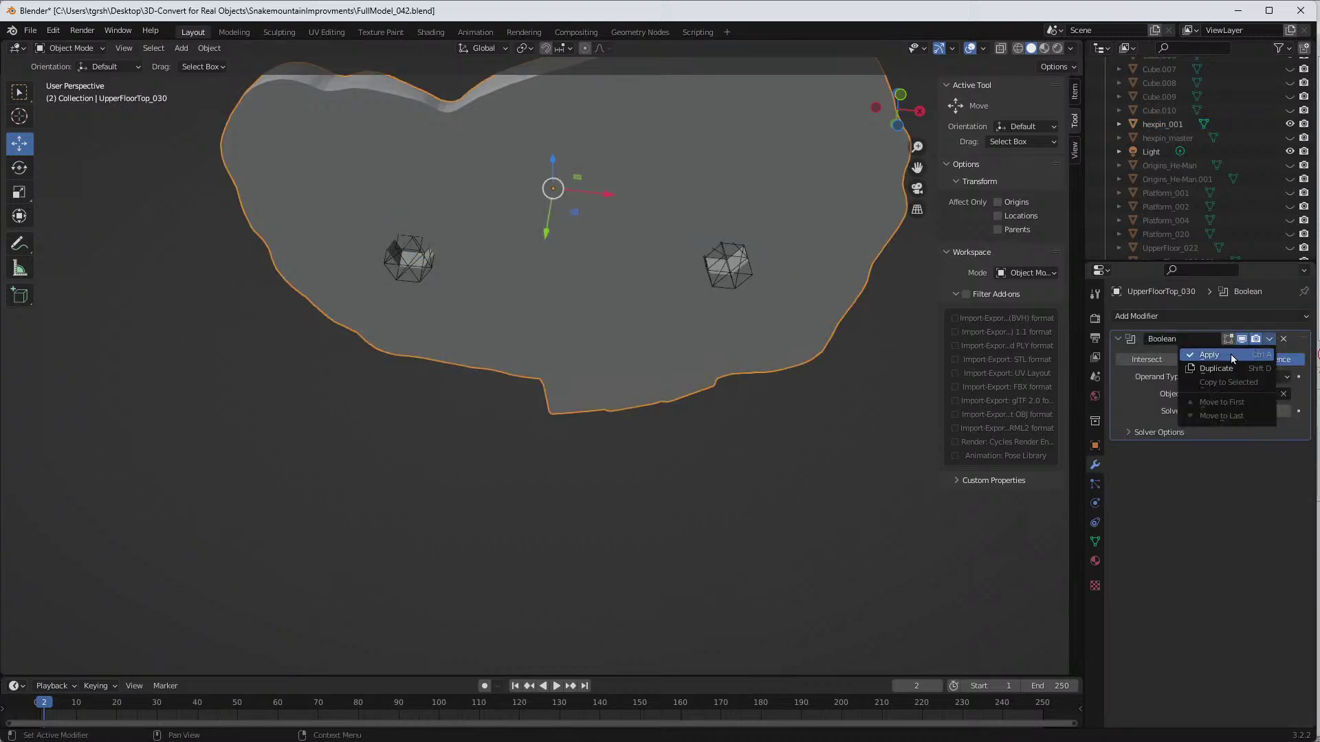
left_click(1231, 354)
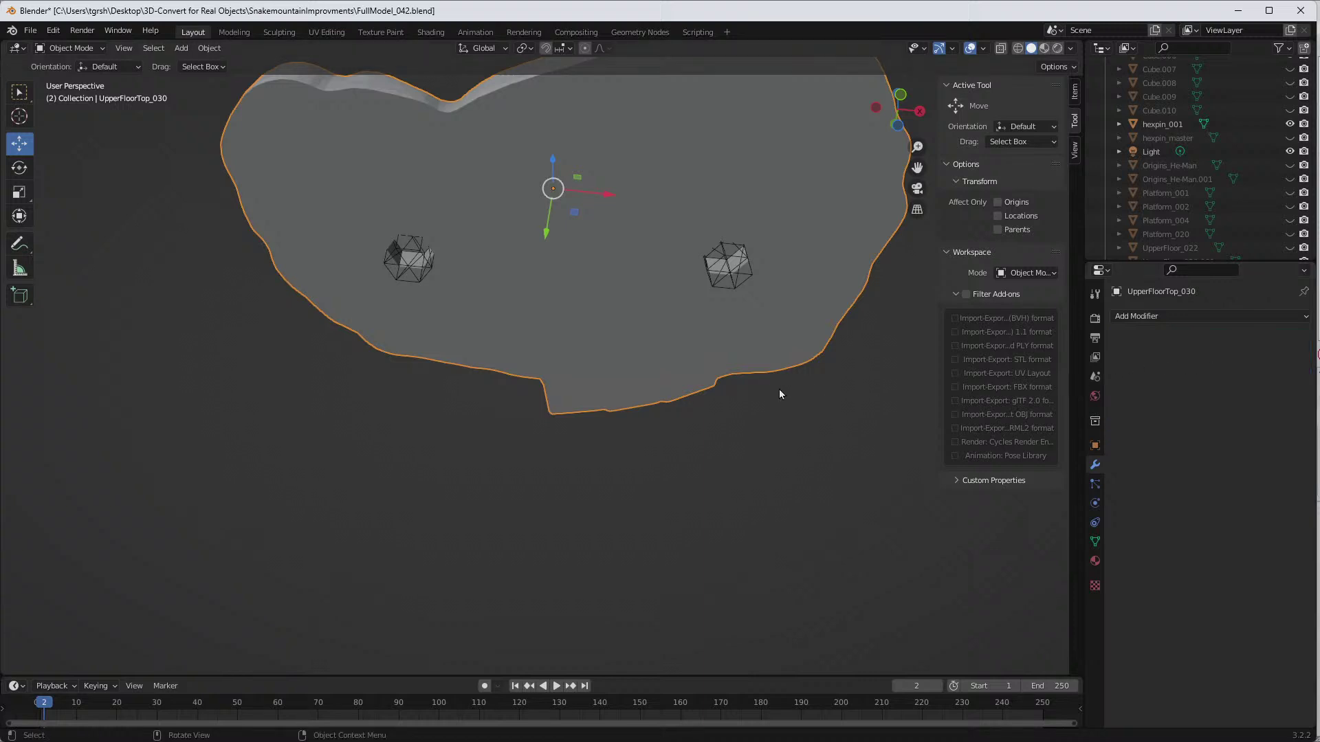
Step: Examine the pin holes in the underside of UpperFloorTop_030 with hexpin_001 hidden, and show hexpin_001 again
mouse_move(823, 395)
middle_mouse_down()
mouse_move(822, 419)
mouse_move(842, 409)
middle_mouse_up()
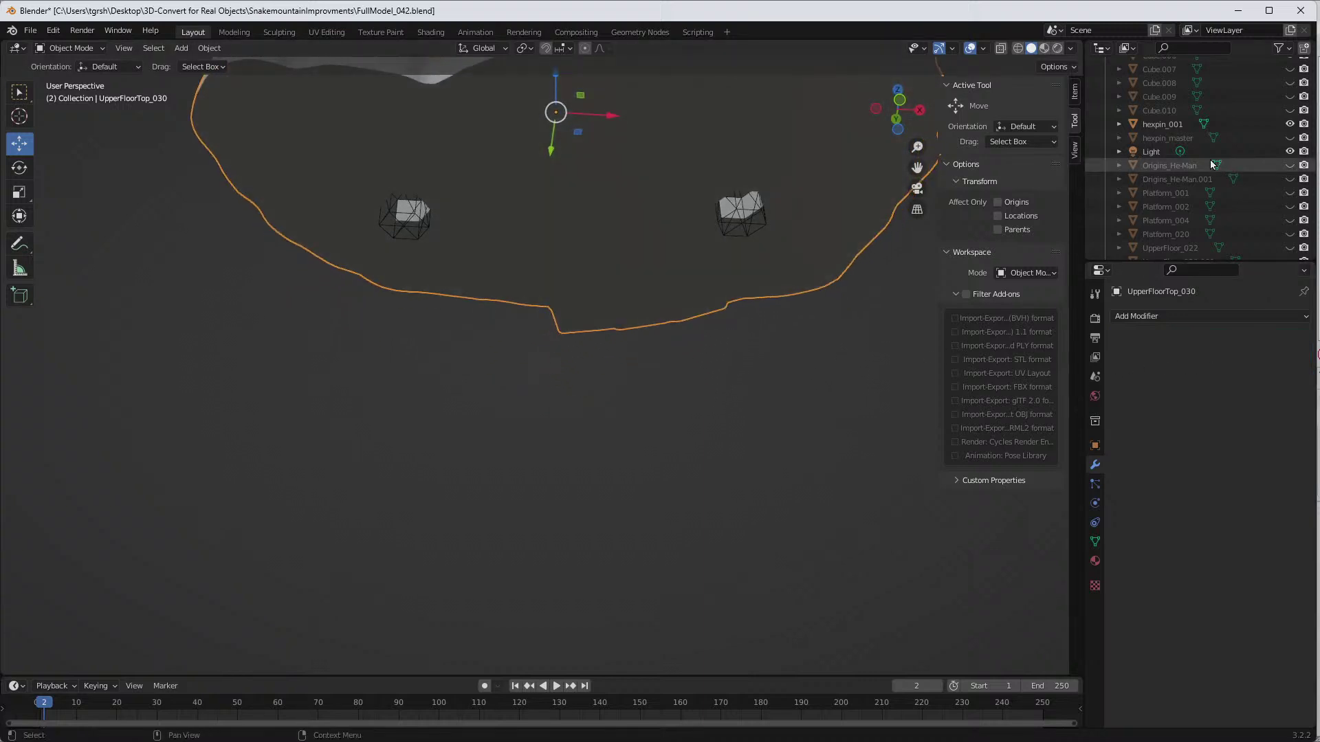
left_click(792, 315)
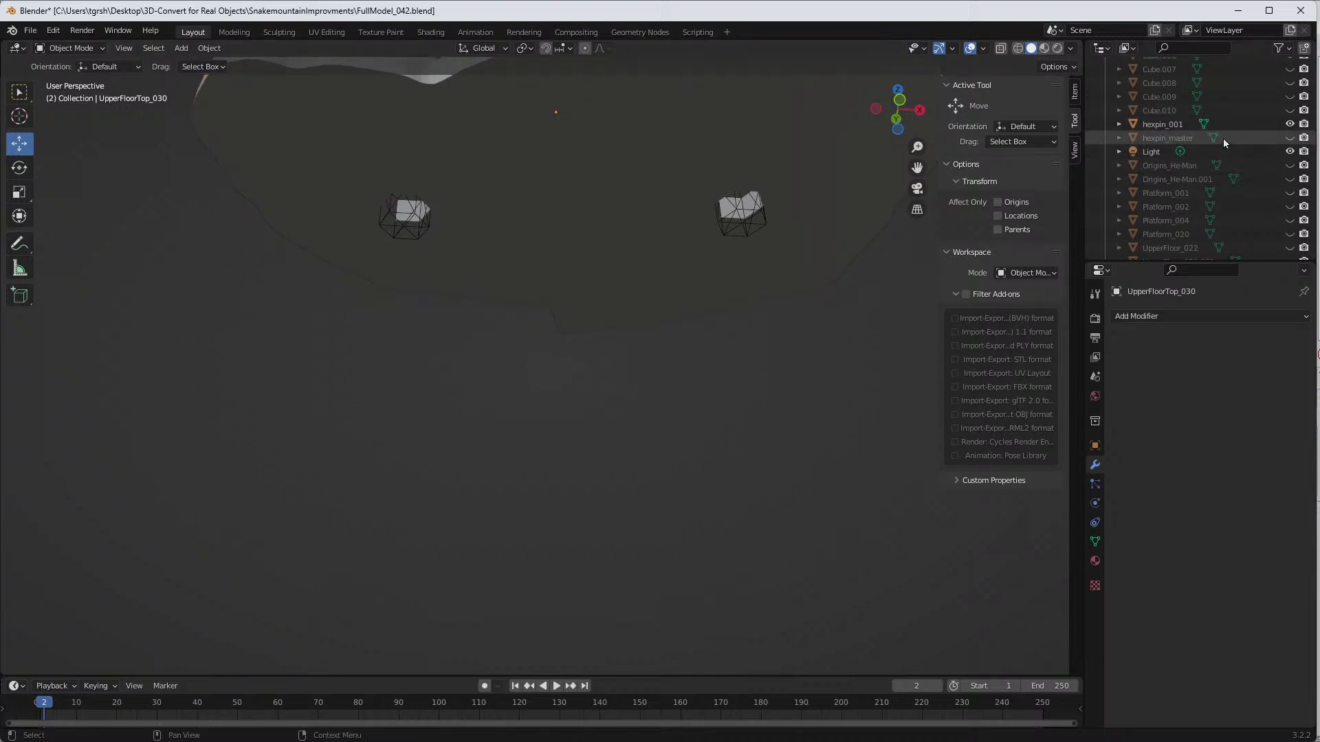
middle_click_drag(660, 358, 670, 583)
middle_click_drag(678, 497, 671, 556)
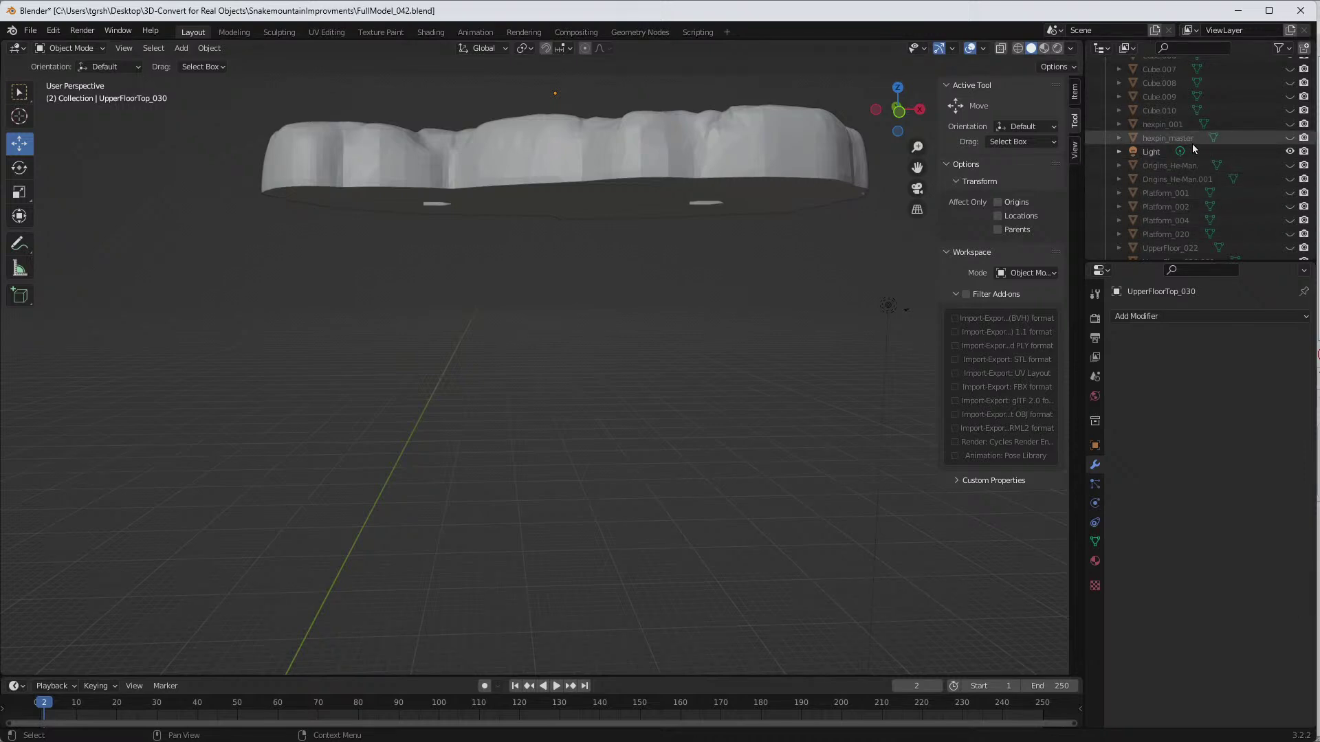
left_click(1290, 125)
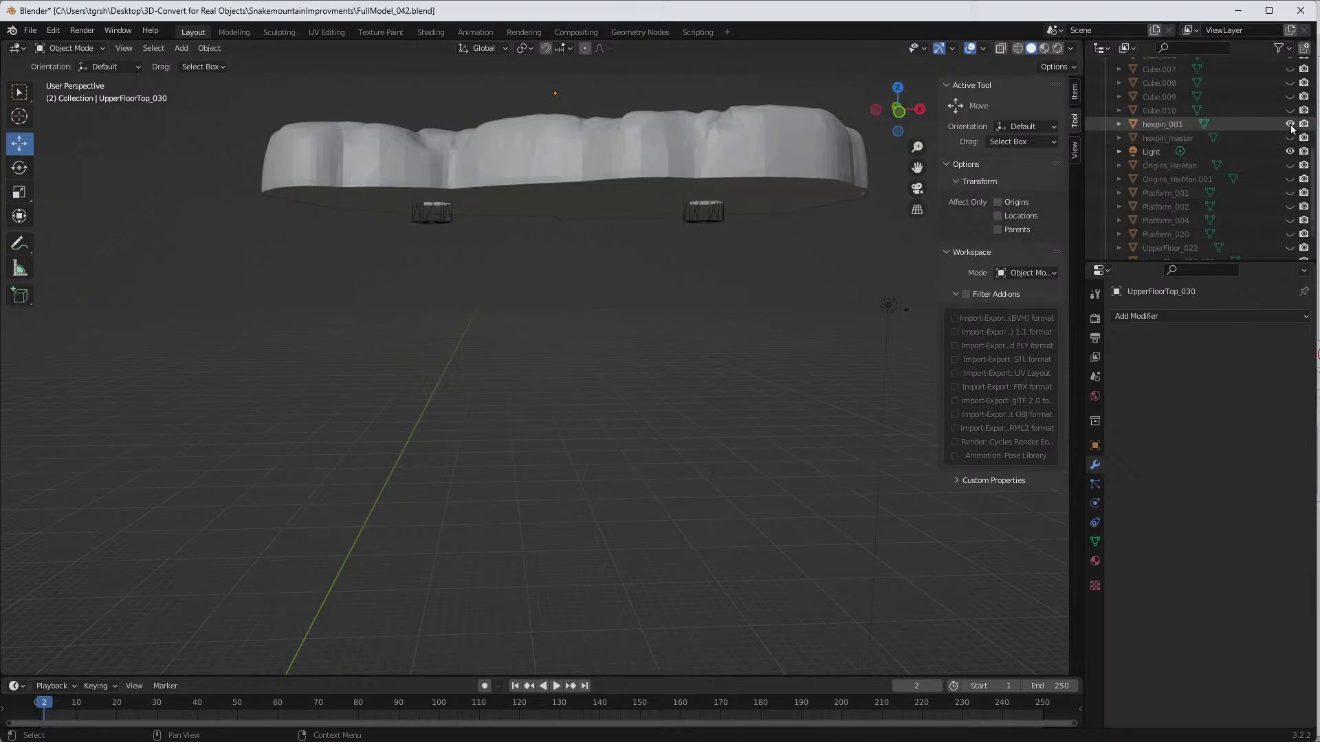
Step: Hide UpperFloorTop_030, show UpperFloorBottom_030 and select it
scroll(1230, 179, "down", 3)
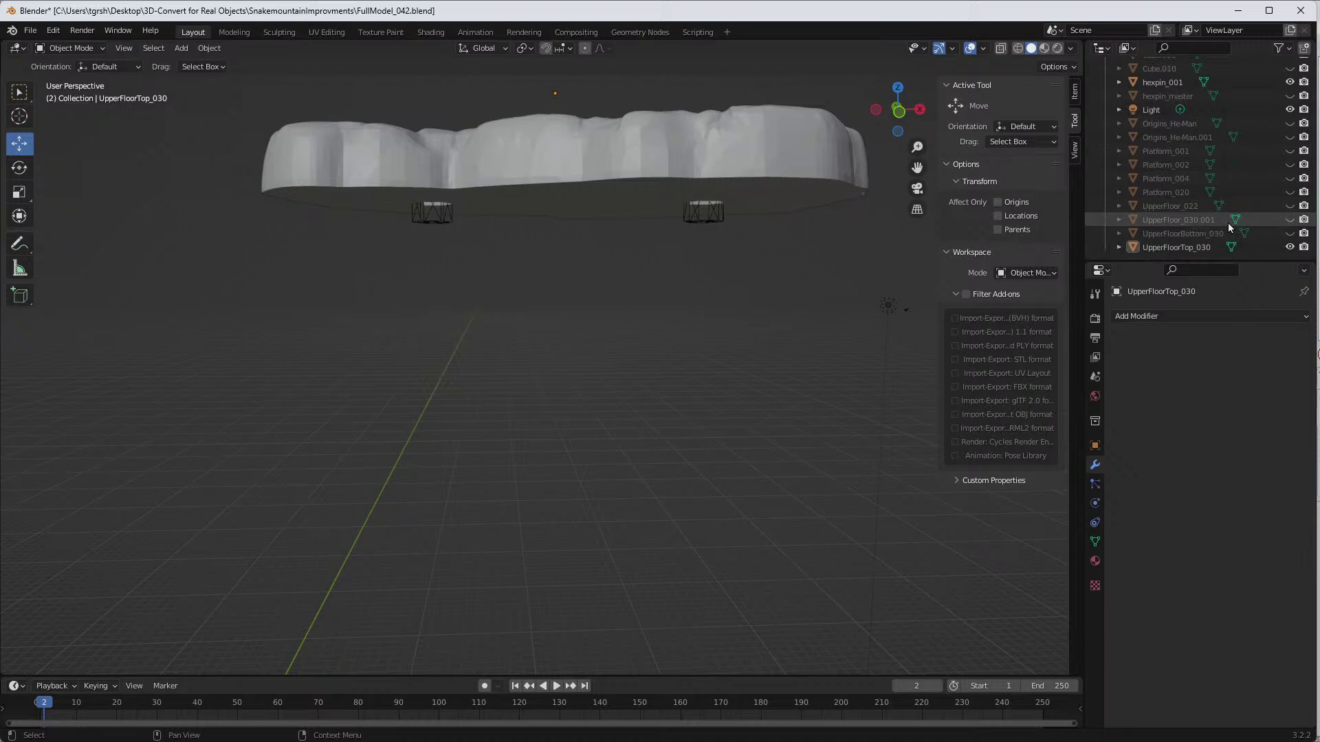
left_click(1290, 247)
left_click(1289, 234)
middle_click_drag(921, 282, 745, 356)
left_click(743, 362)
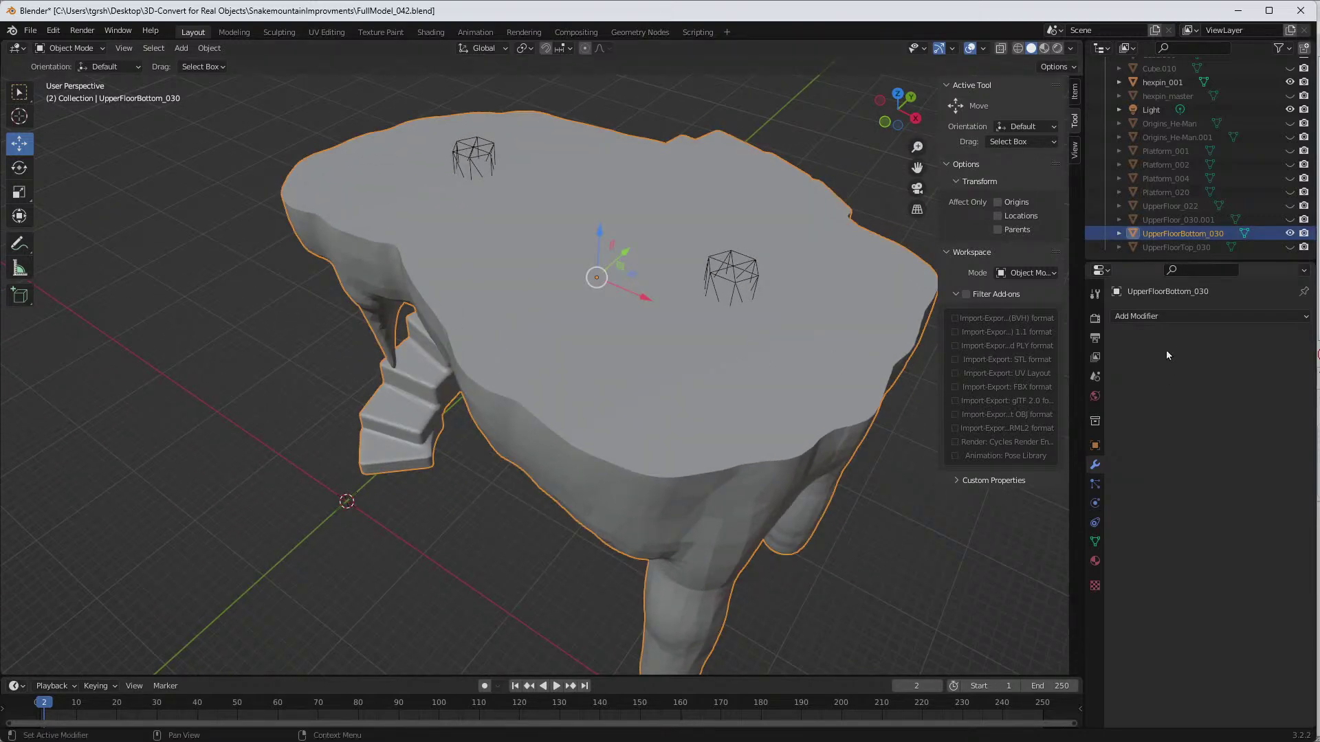
Step: Add a Boolean Difference modifier to UpperFloorBottom_030 with the Fast solver and hexpin_001 as its object, and apply it
left_click(1162, 320)
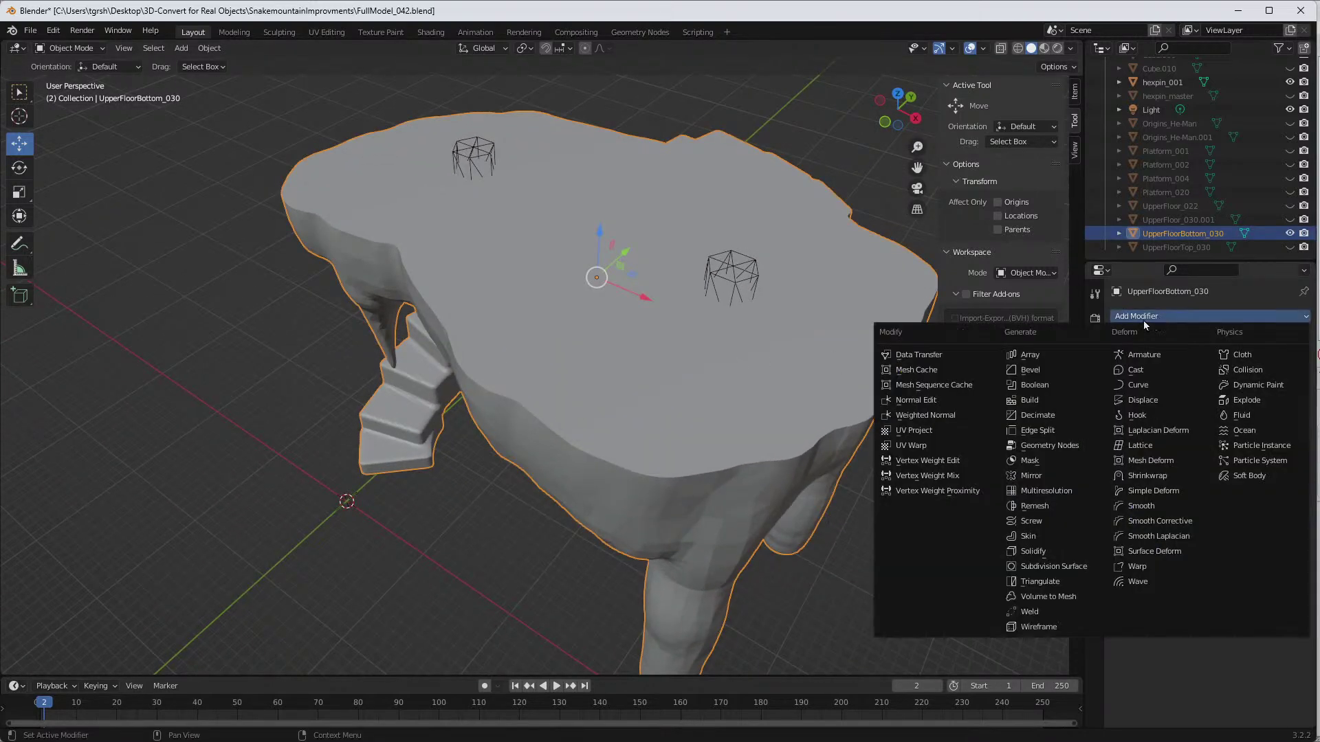
left_click(1047, 382)
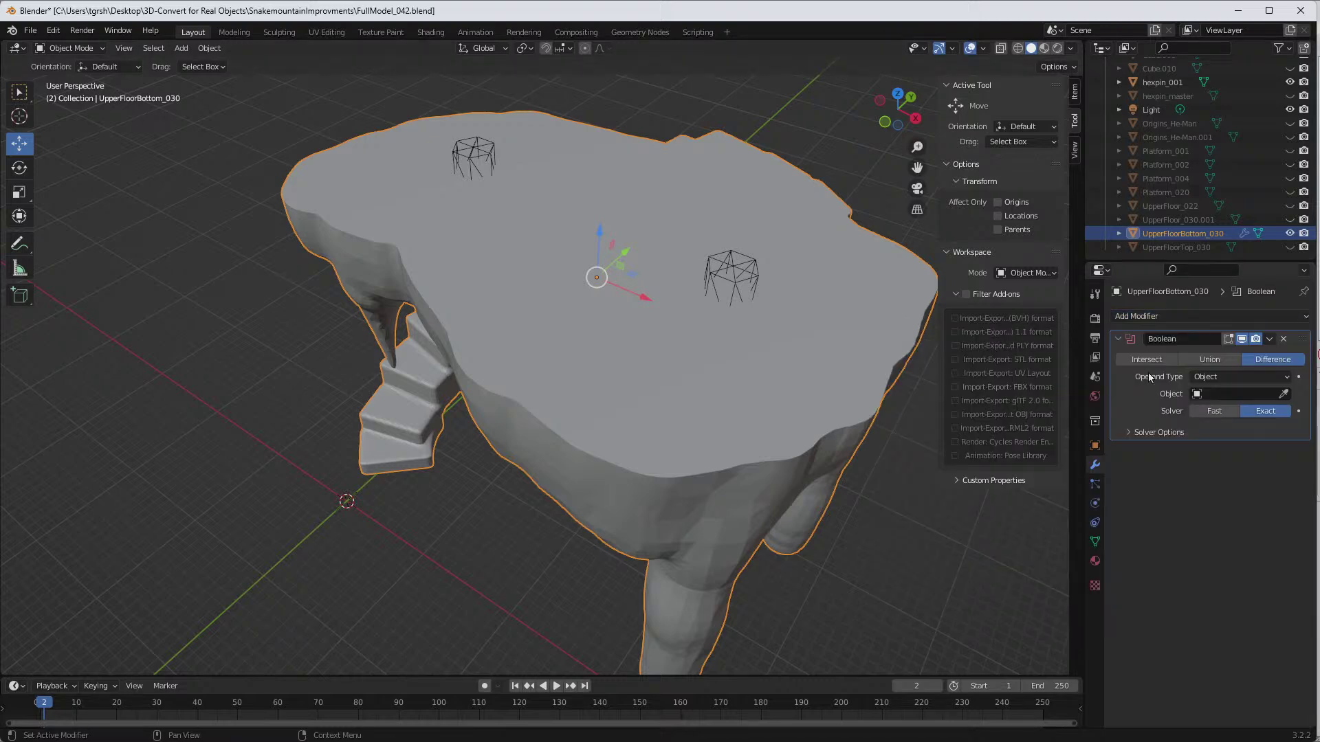
left_click(1222, 410)
left_click(1284, 395)
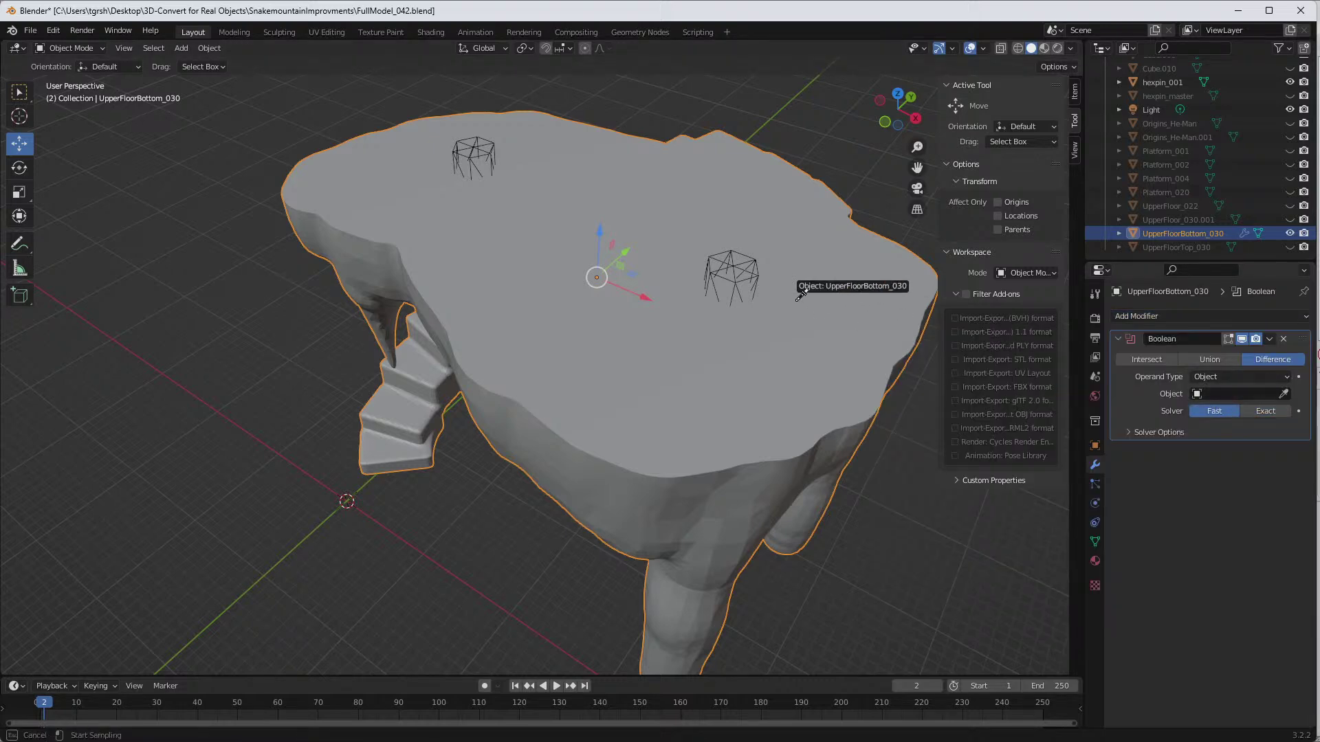
left_click(722, 279)
middle_click_drag(790, 356, 806, 395)
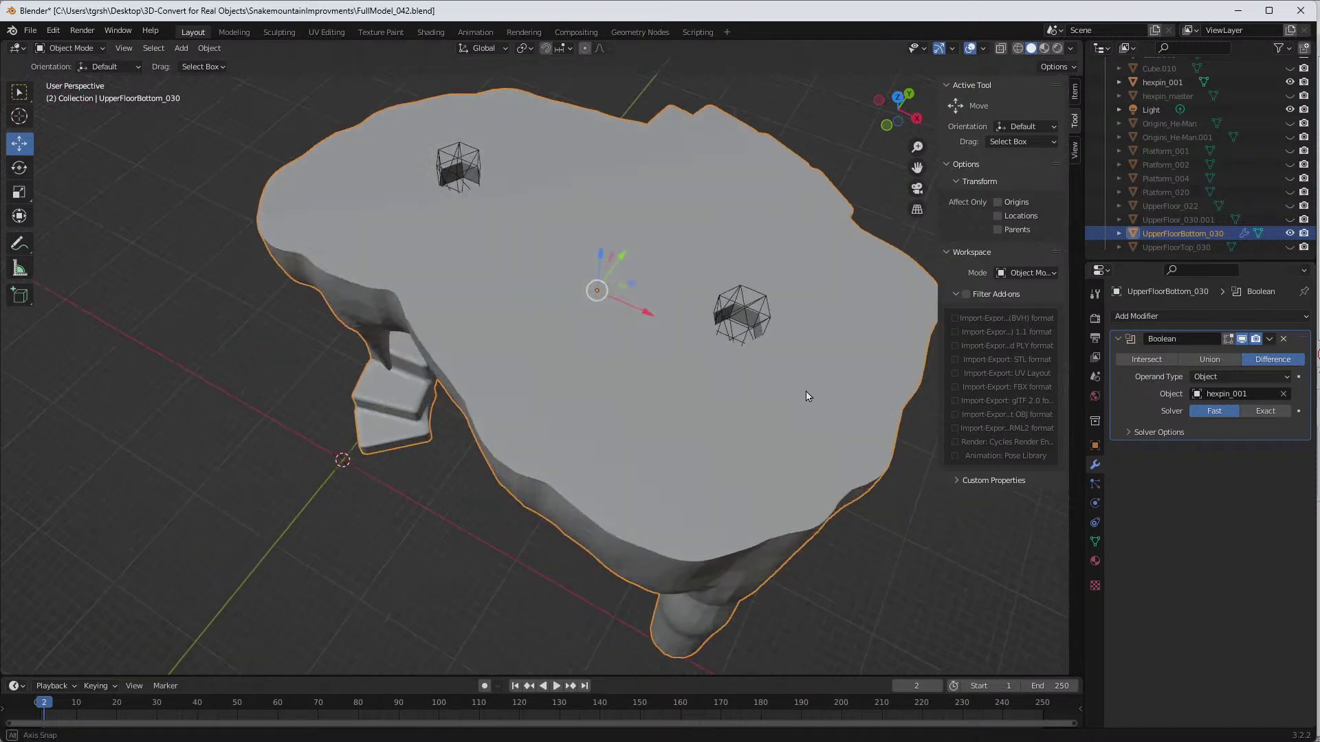
left_click(1268, 339)
left_click(1209, 355)
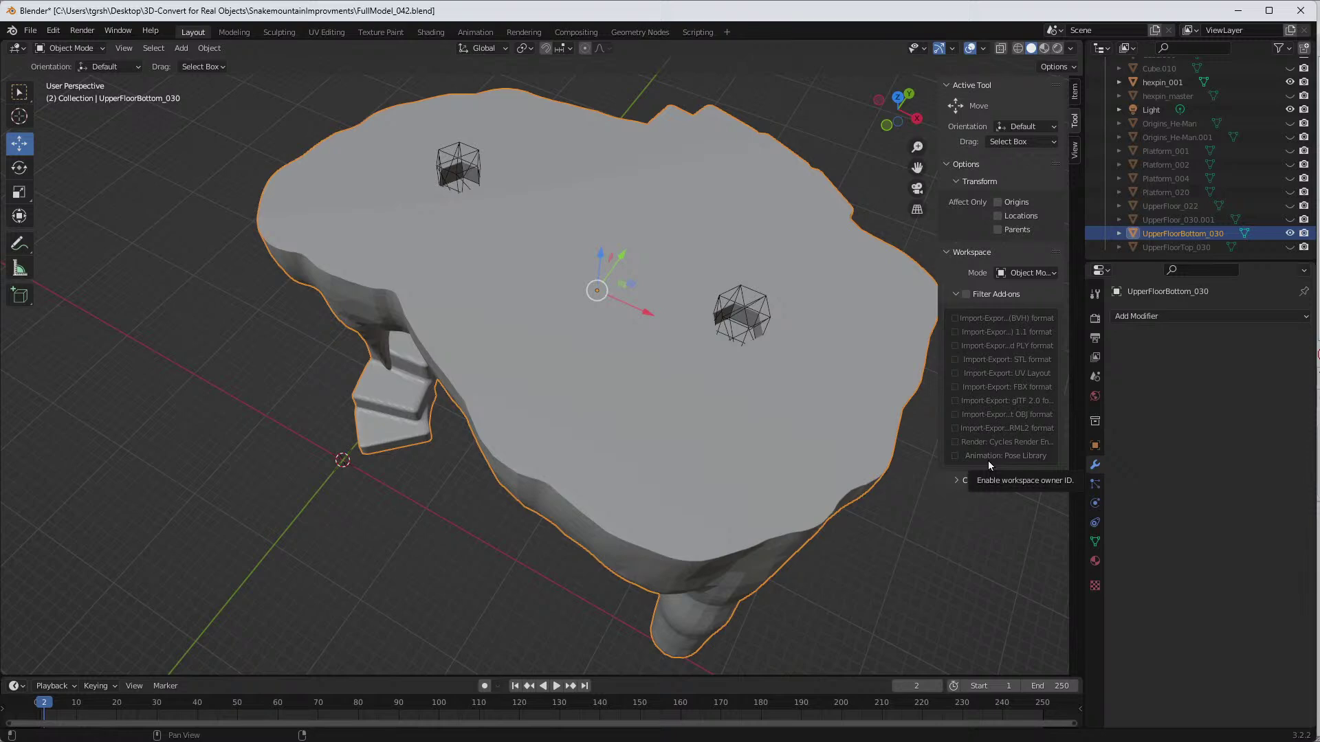
Step: Hide hexpin_001 and examine UpperFloorBottom_030 from all sides, including the pin holes in its upper face
middle_click_drag(476, 557, 705, 491)
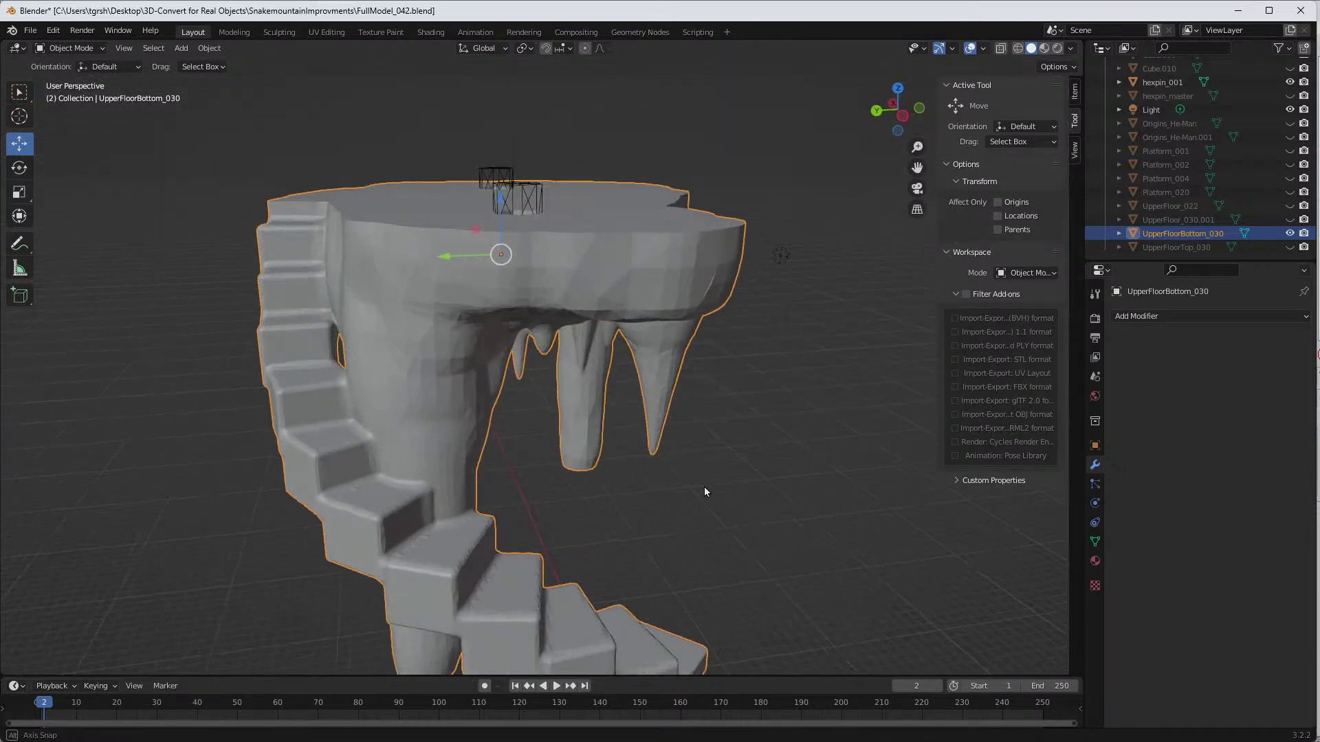
middle_click_drag(692, 548, 686, 521)
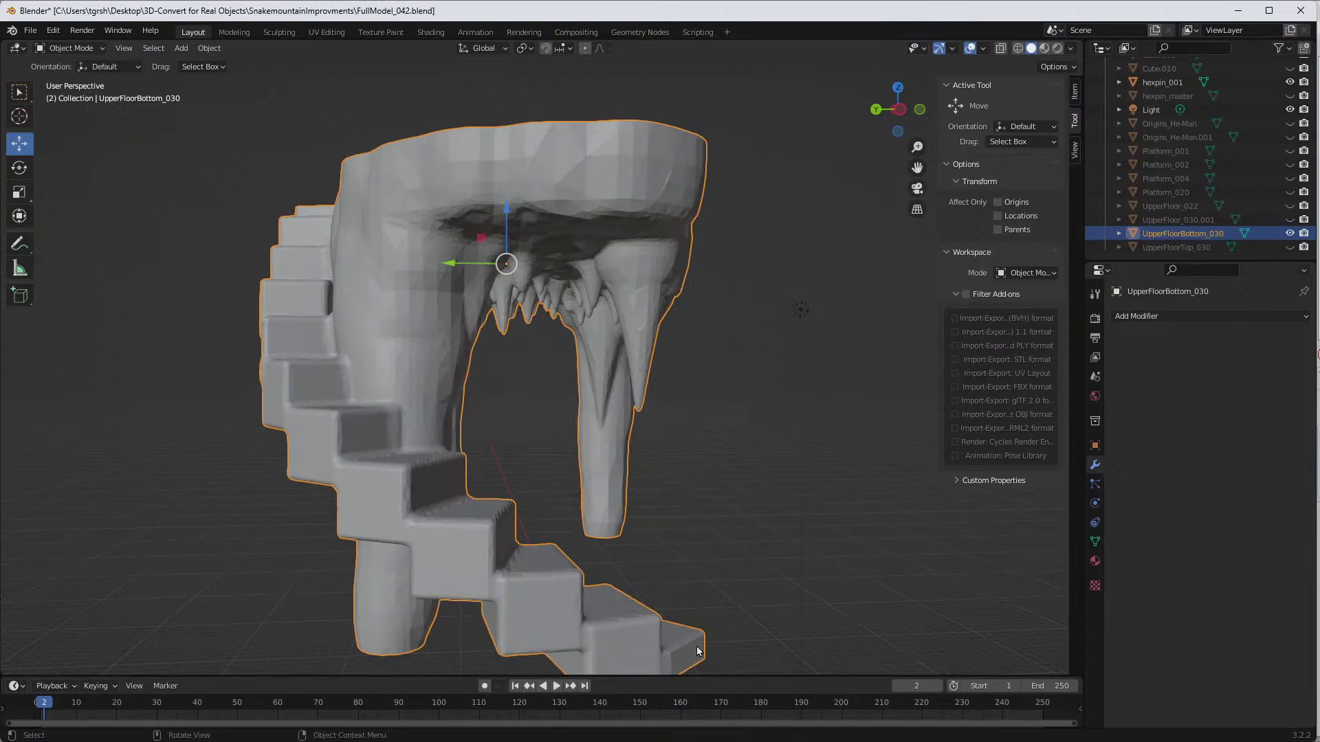
middle_click_drag(545, 590, 603, 530)
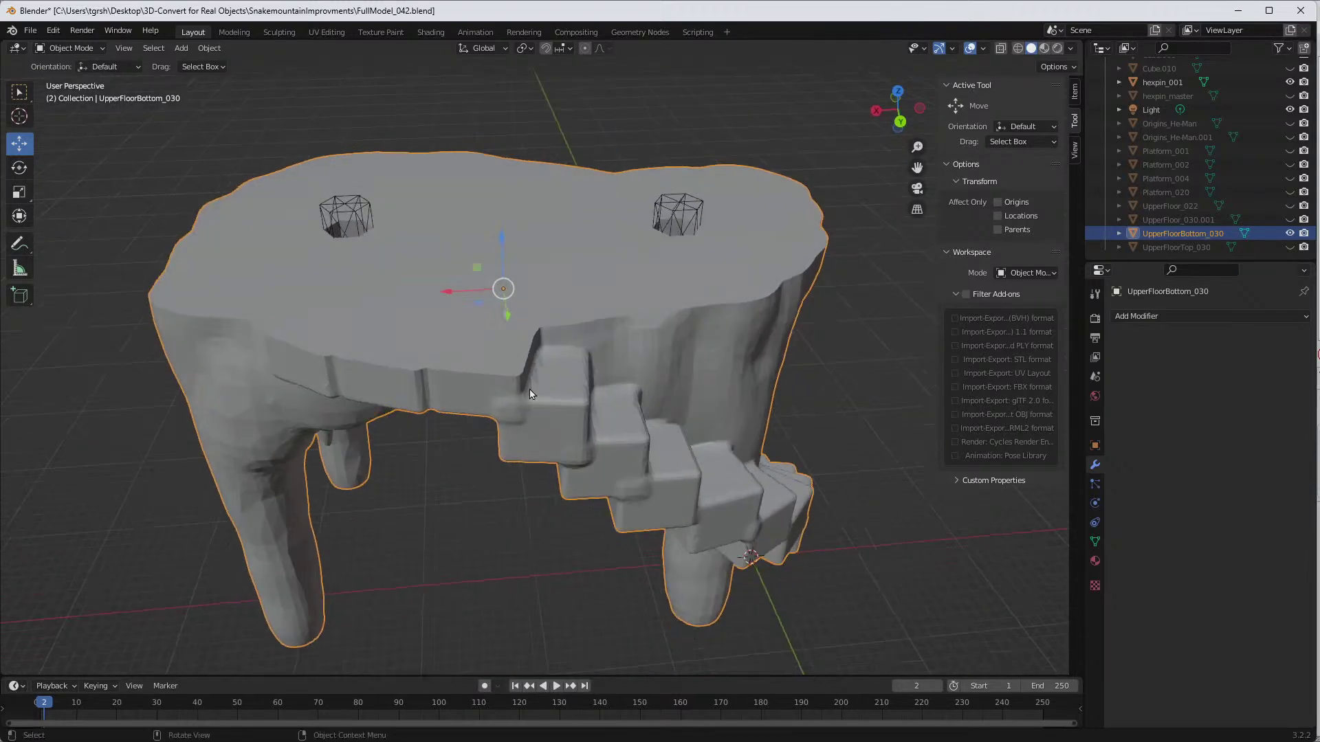
middle_click_drag(441, 360, 583, 485)
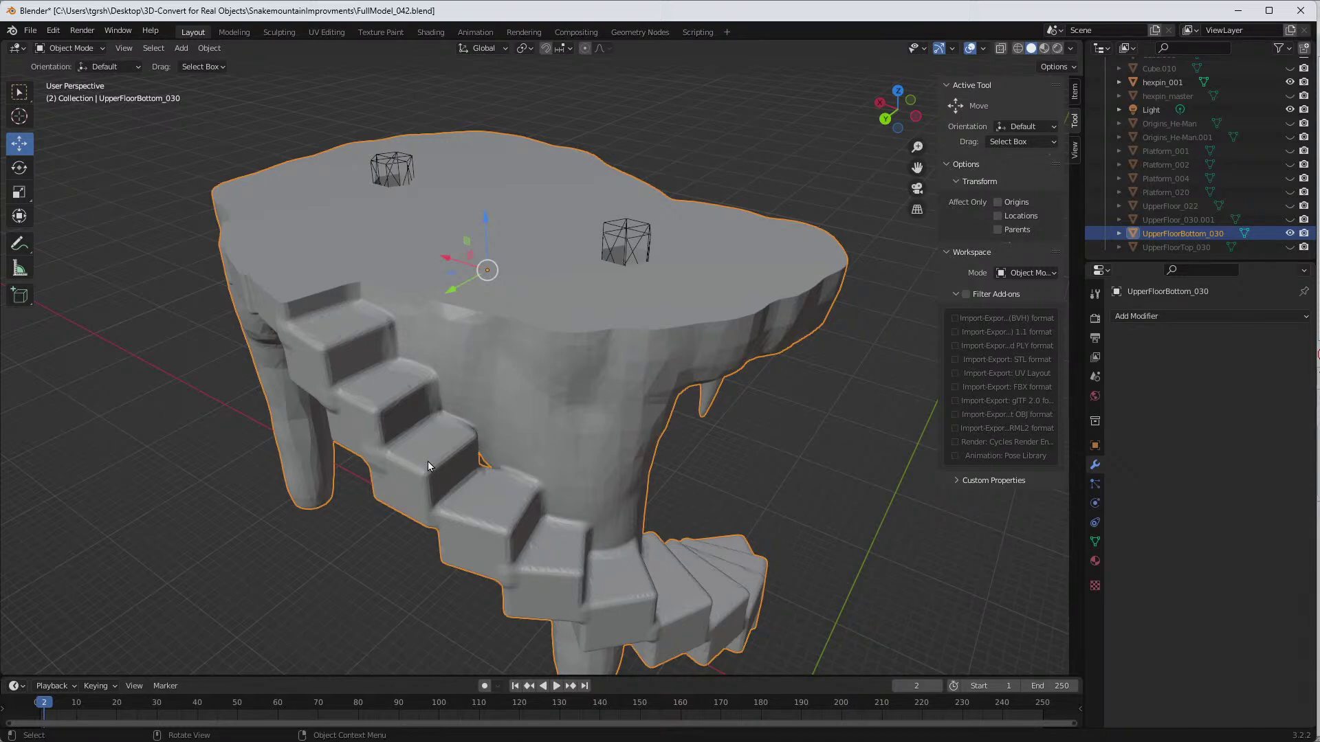
middle_click_drag(784, 574, 756, 543)
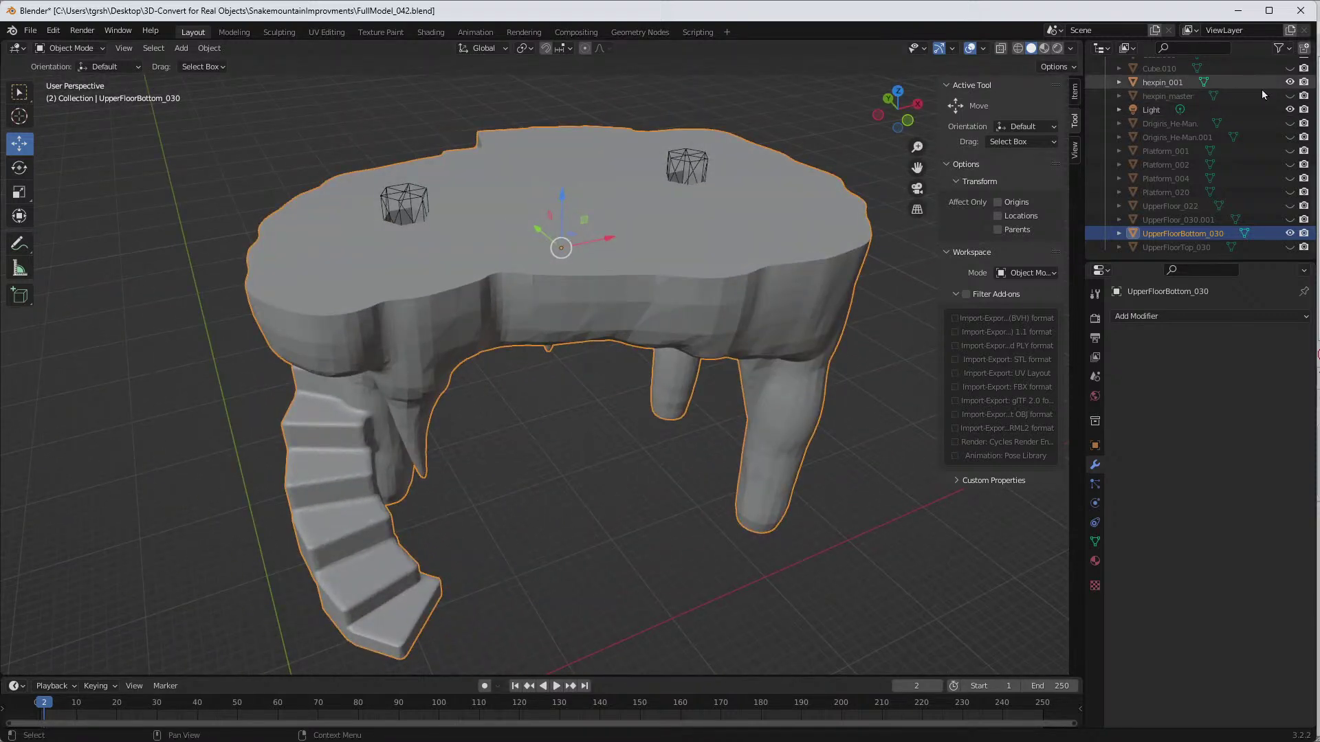
left_click(1290, 83)
middle_click_drag(598, 392, 625, 398)
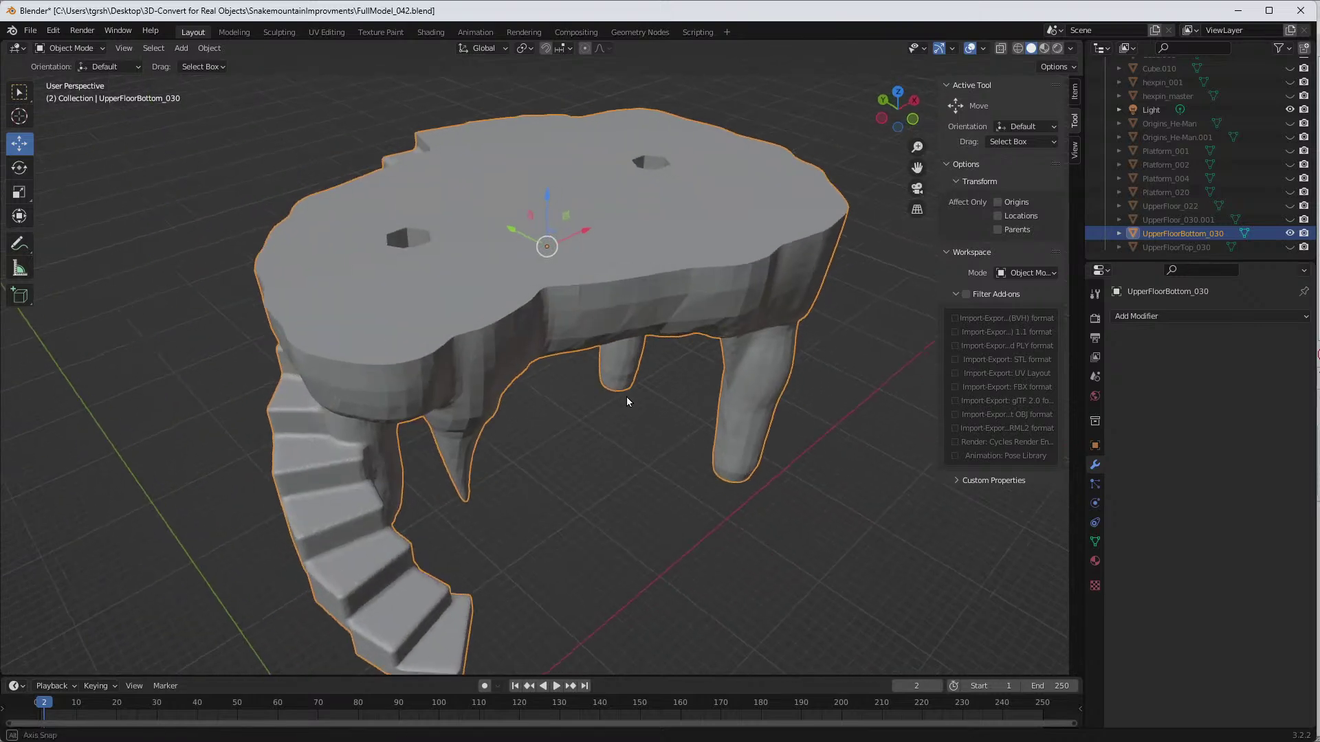
Step: Save the project as a new file named FullModel_043.blend
left_click(30, 31)
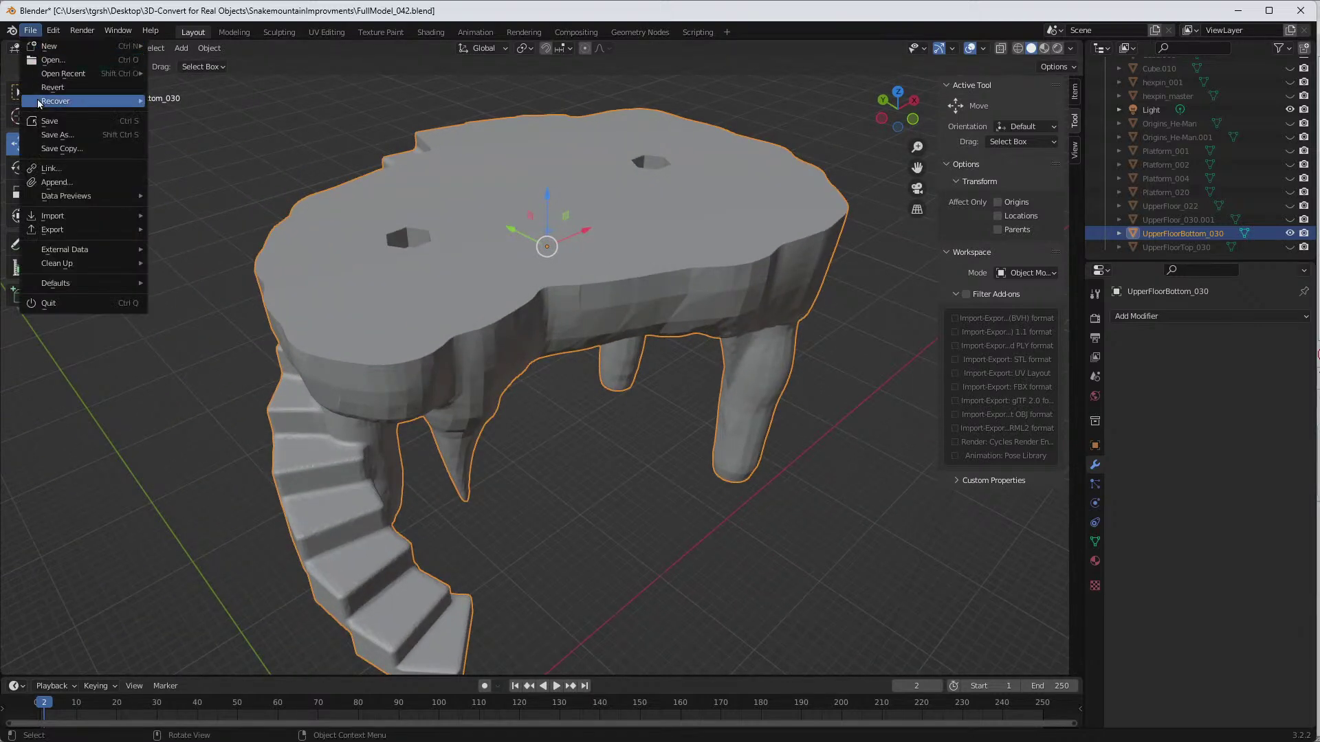
left_click(54, 134)
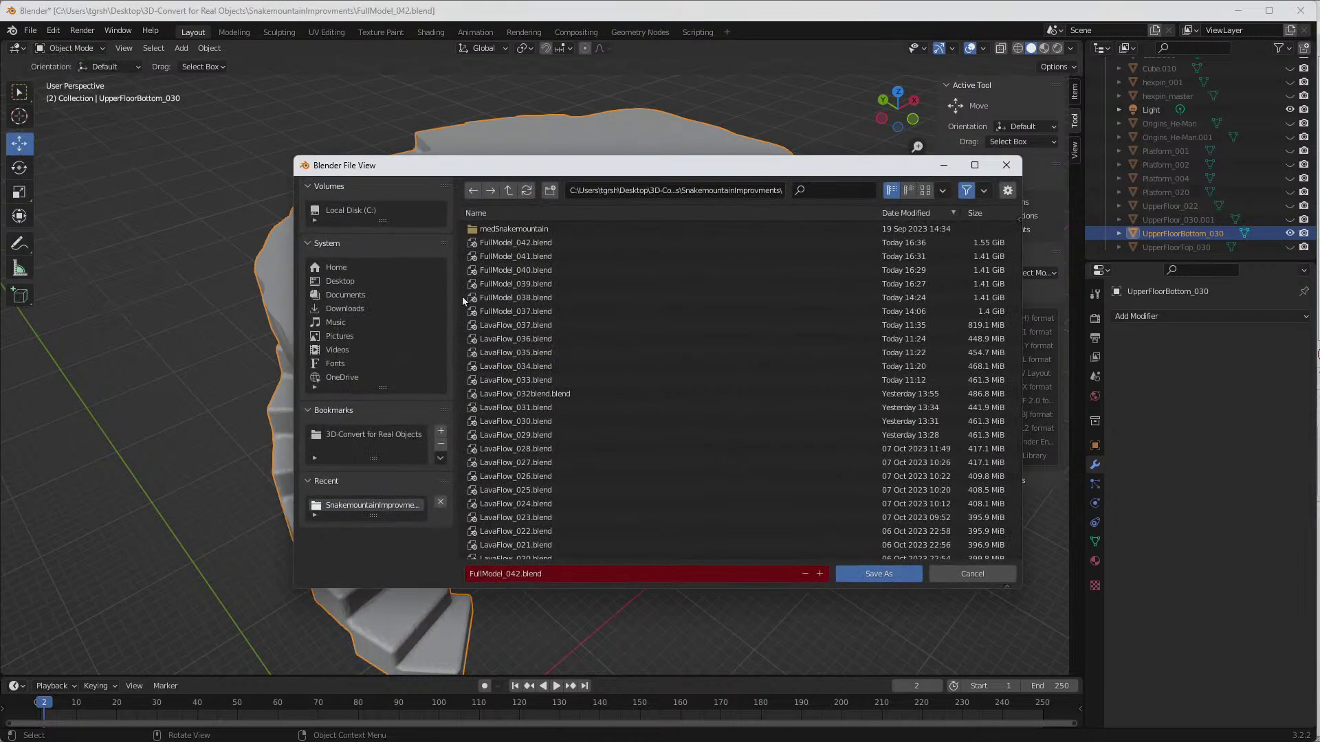
left_click(520, 574)
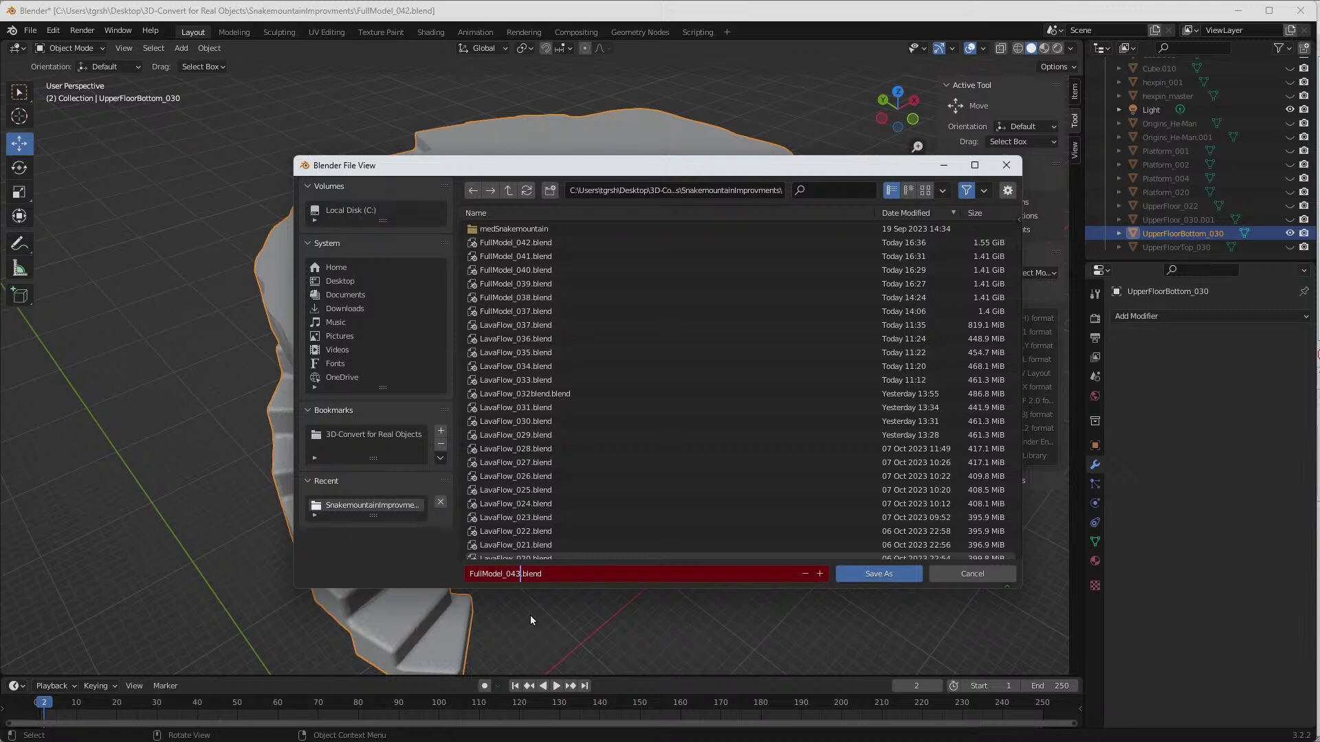
left_click(887, 575)
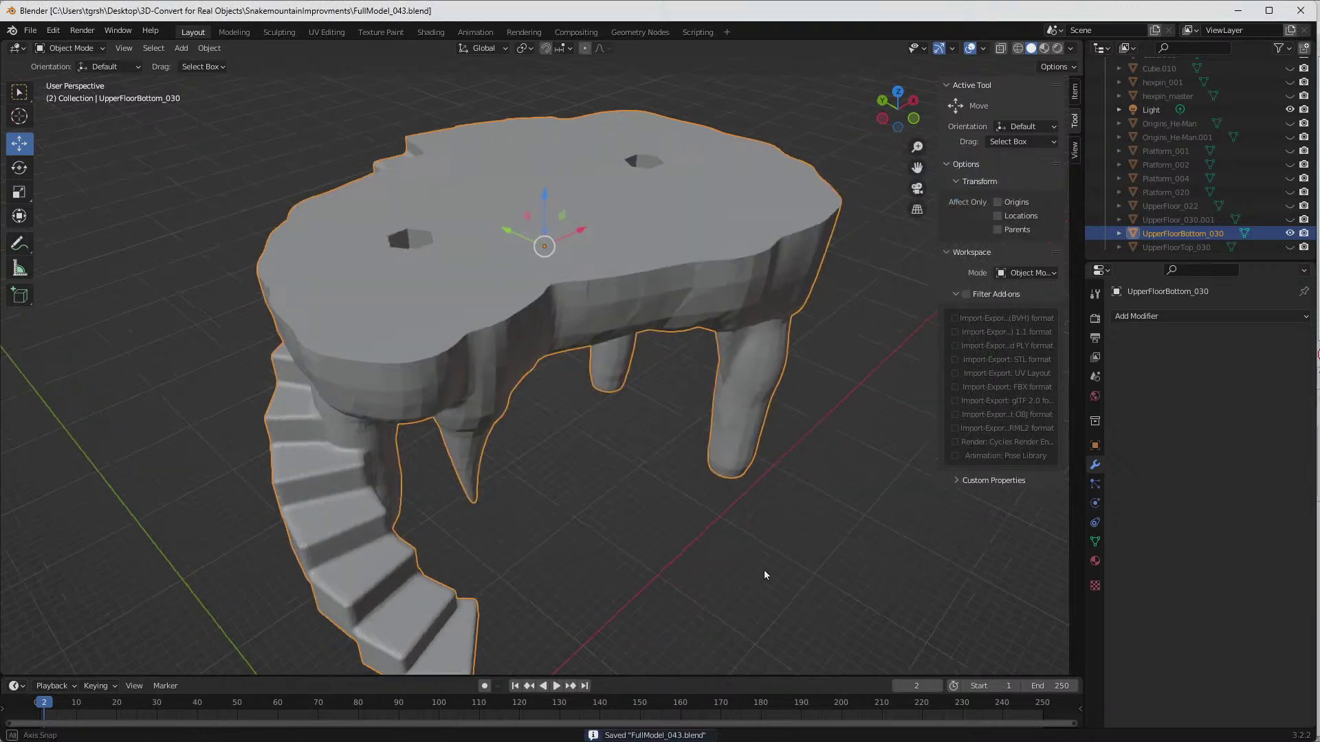
Step: Add a cube mesh to the scene and raise it about 27.7 m along Z to the height of the pillars
middle_click_drag(764, 570, 811, 525)
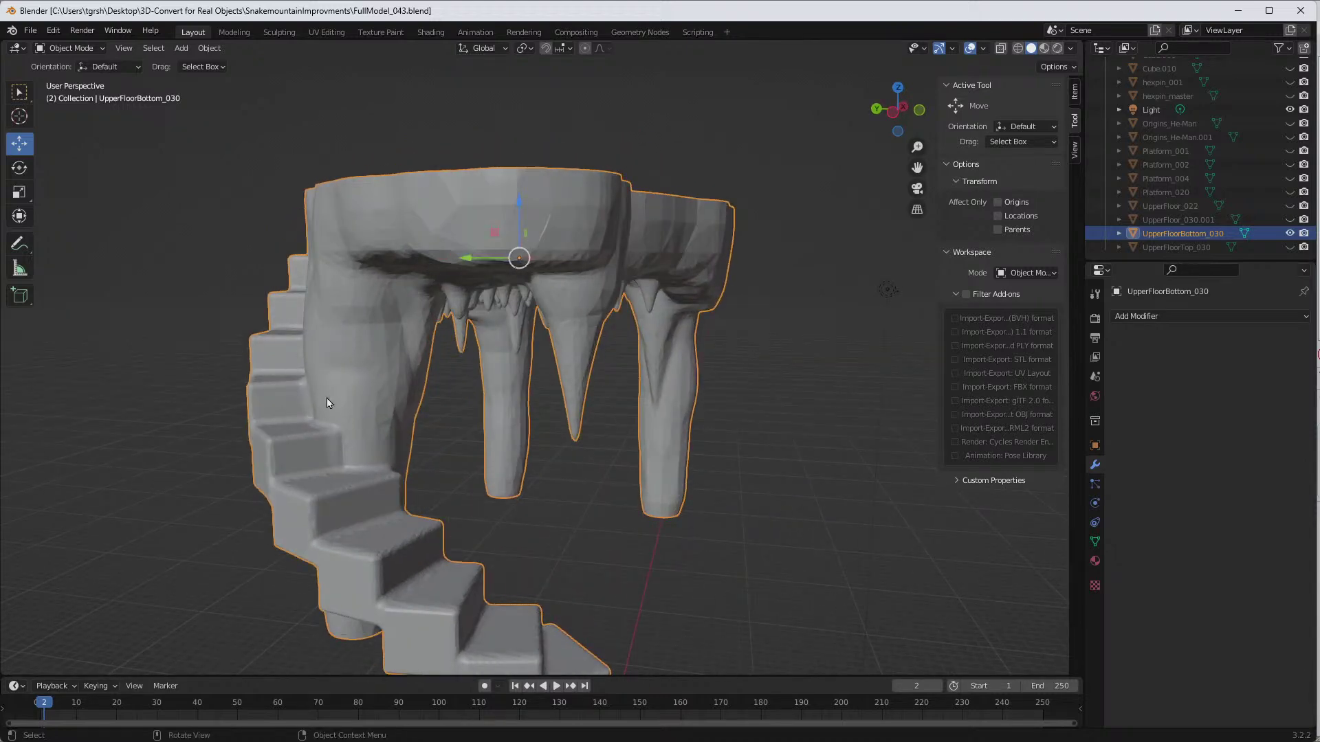
middle_click_drag(602, 522, 671, 517)
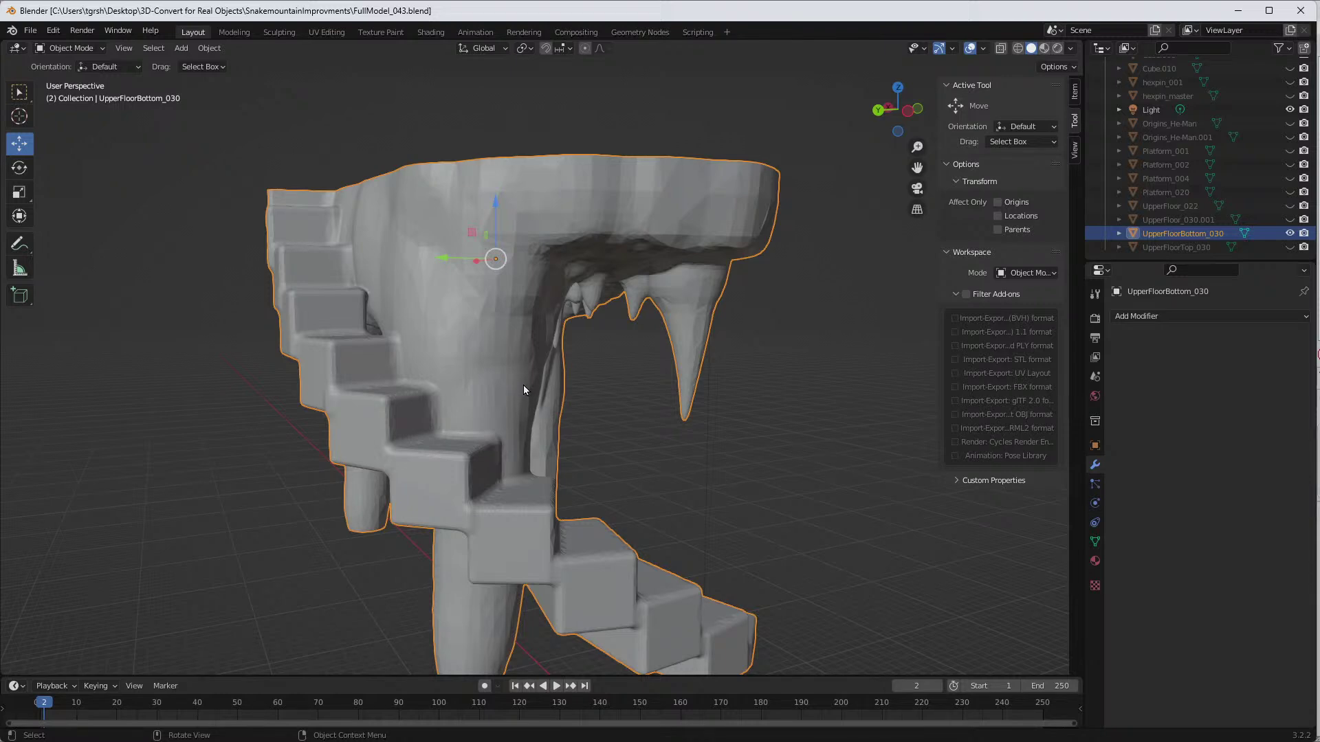
middle_click_drag(576, 486, 512, 486)
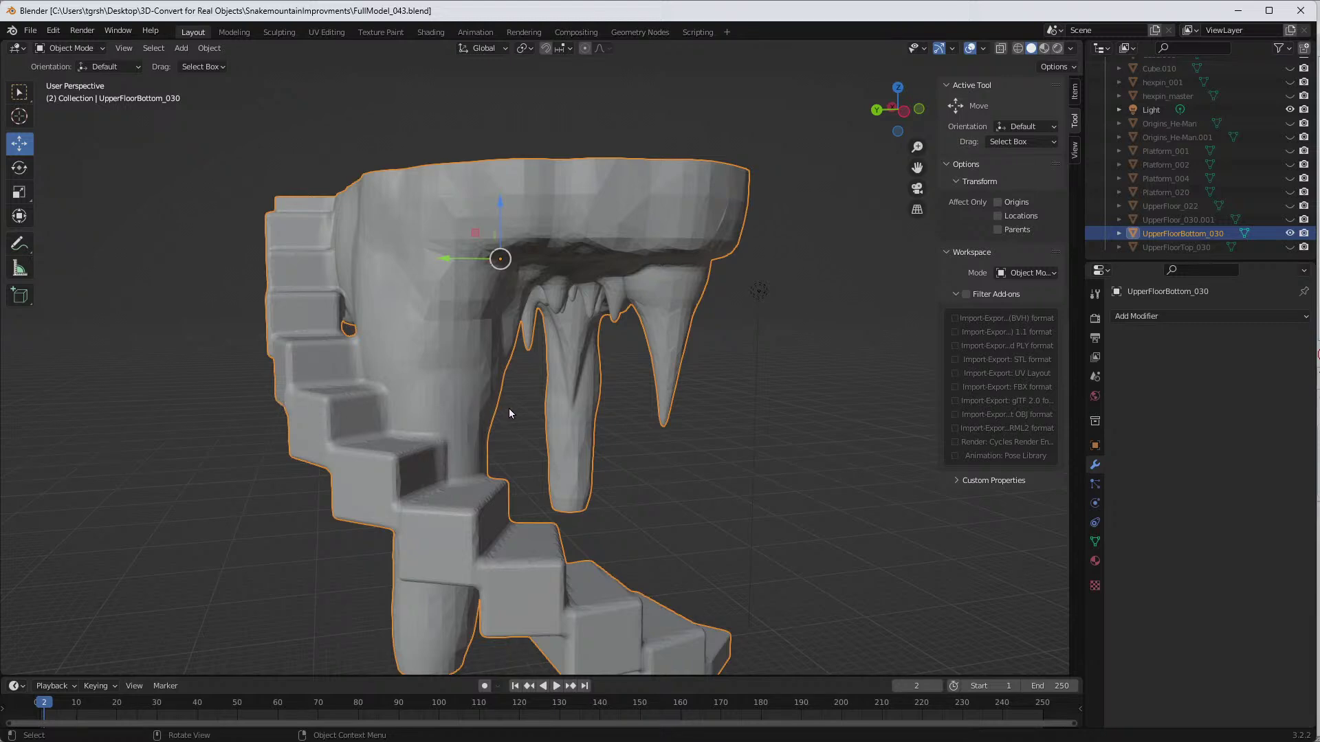
mouse_move(509, 413)
middle_mouse_down()
mouse_move(502, 434)
mouse_move(530, 422)
middle_mouse_up()
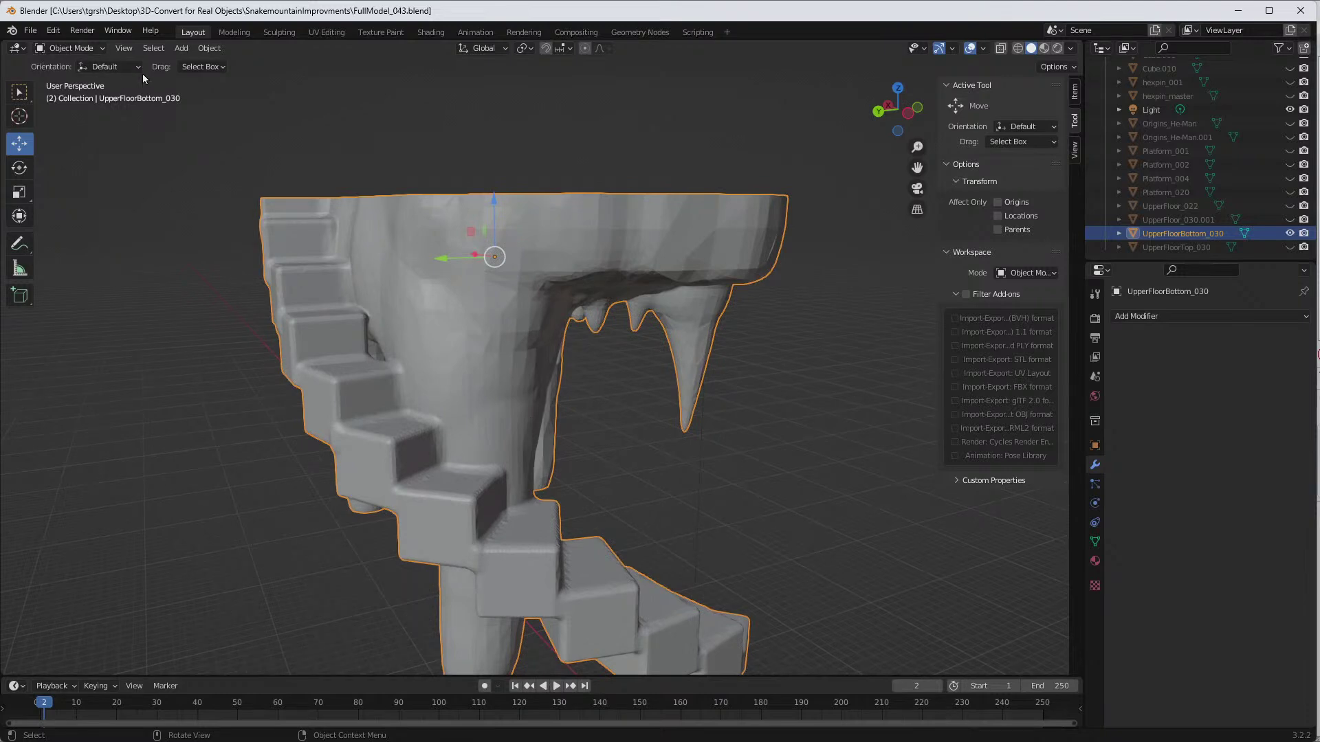
left_click(181, 49)
mouse_move(190, 66)
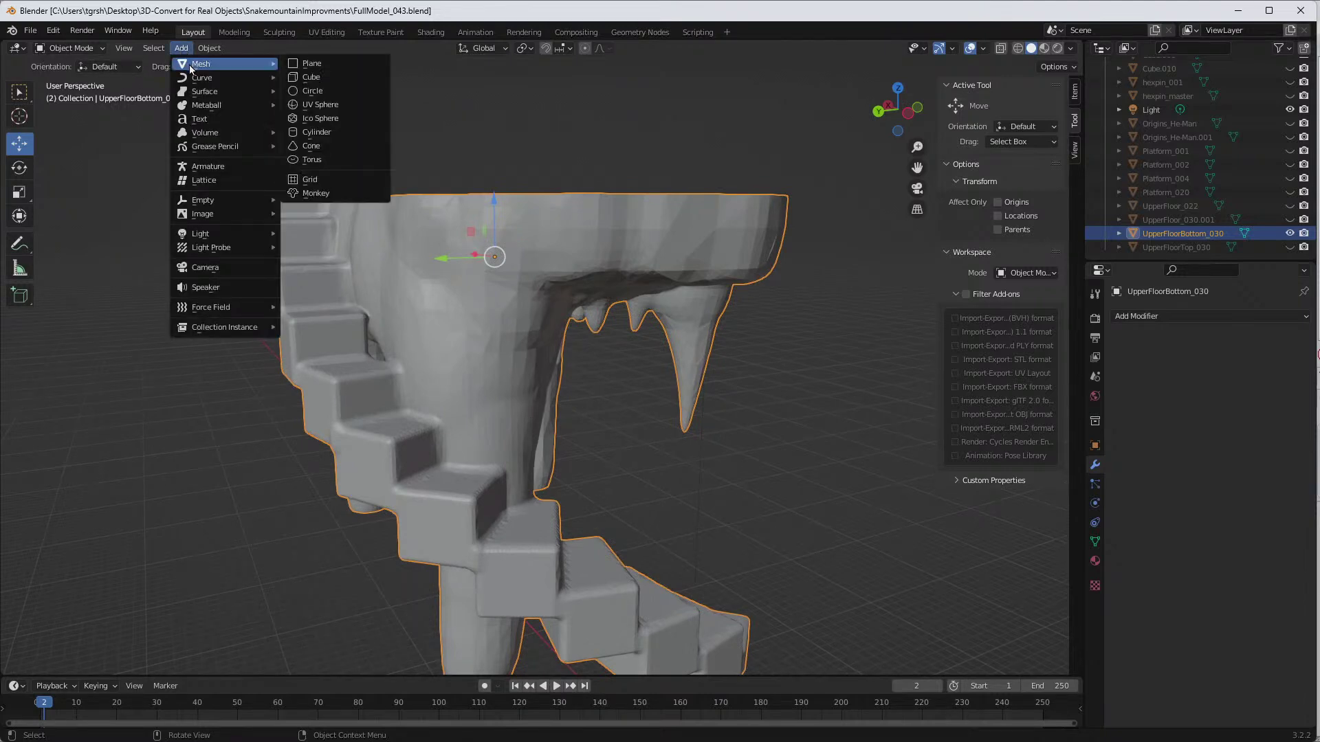
left_click(311, 77)
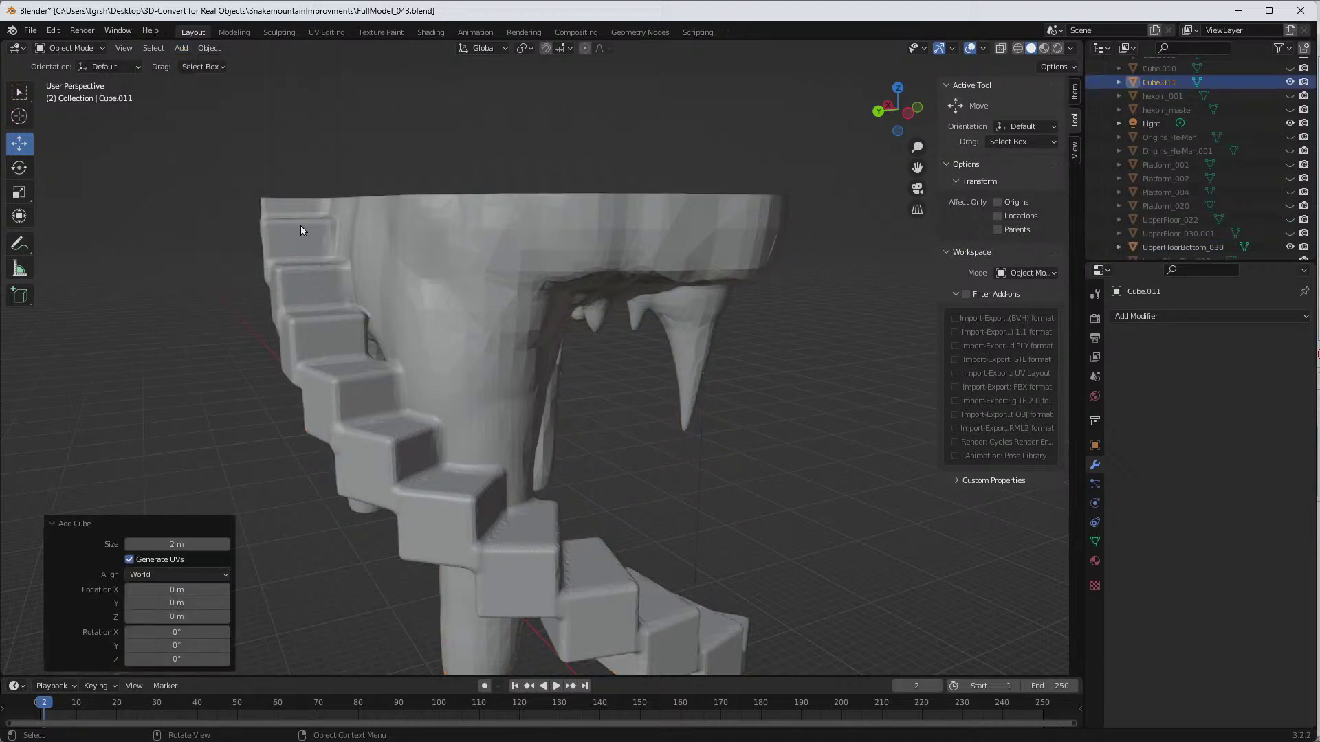
scroll(604, 533, "down", 4)
middle_click_drag(617, 522, 440, 587)
left_click_drag(302, 593, 193, 404)
middle_click_drag(505, 582, 657, 502)
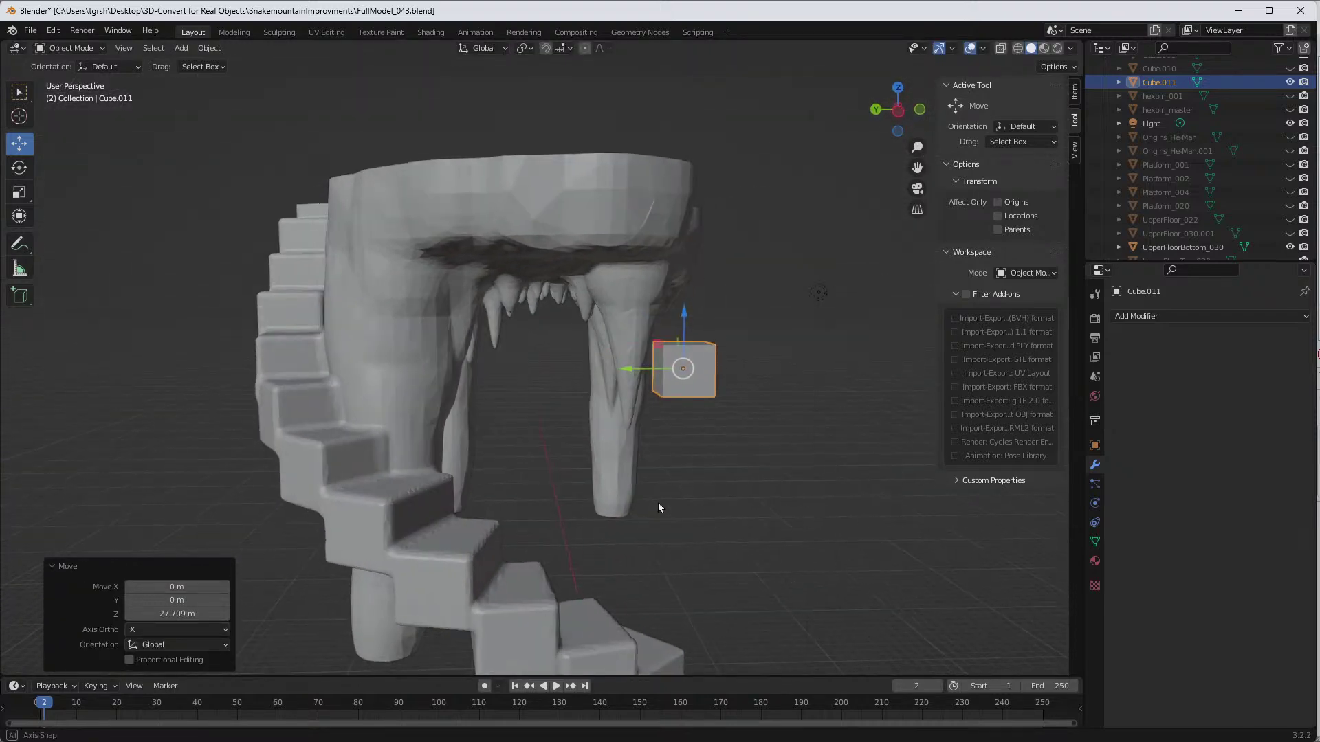
Step: Enlarge the cube into a tall block, scaling it uniformly, by about 2.13 along Z and by about 0.885 along Y
left_click(20, 192)
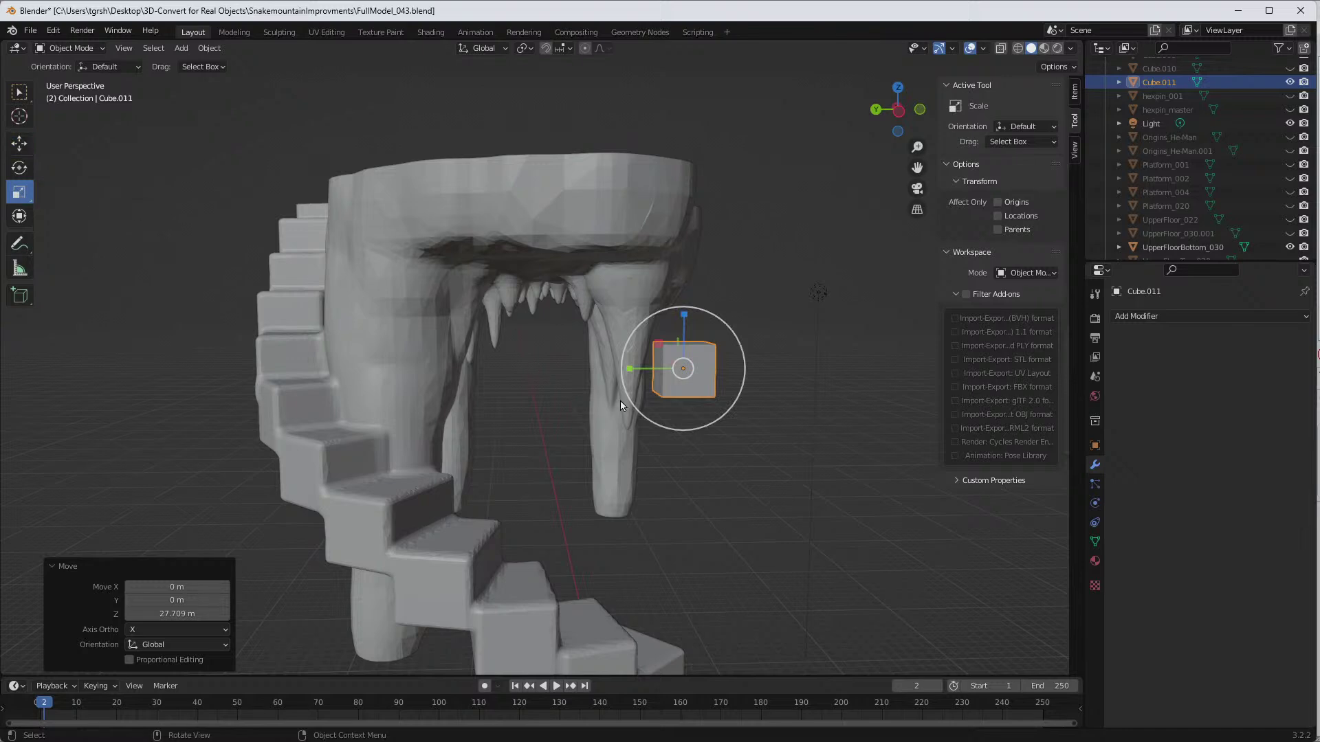
left_click_drag(627, 402, 450, 440)
left_click_drag(684, 319, 683, 257)
middle_click_drag(732, 332, 730, 363)
key("s")
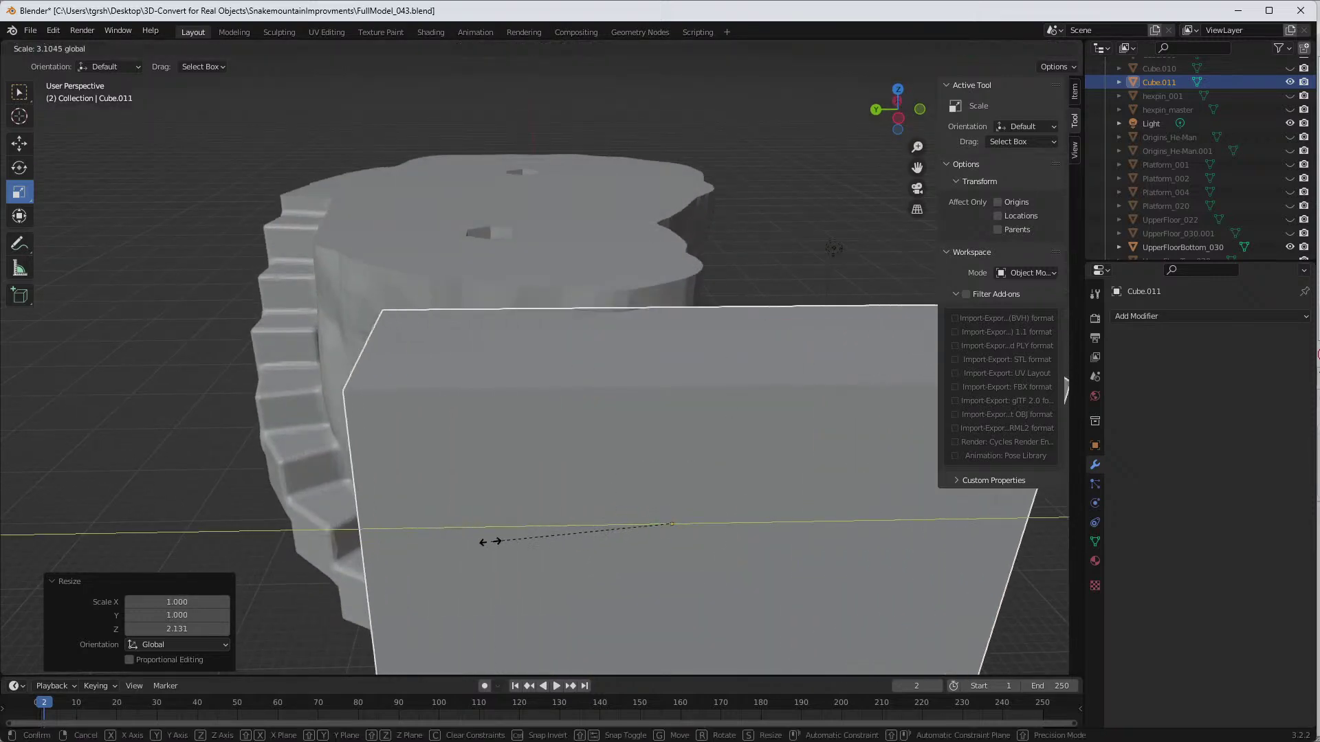
key("y")
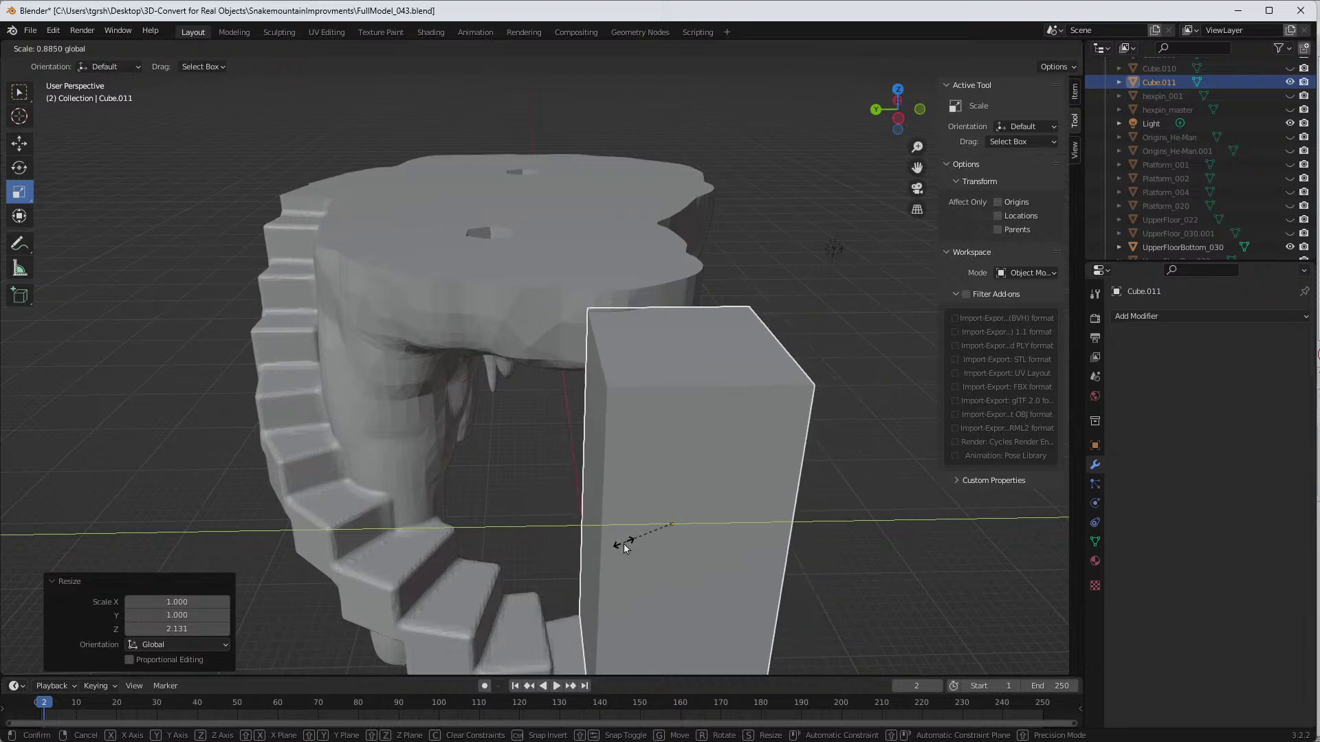
left_click(627, 540)
Step: Move the block about 12.4 m along Y, -6.3 m along Z and 9.4 m along X onto the thick pillar beside the stairs
left_click(21, 143)
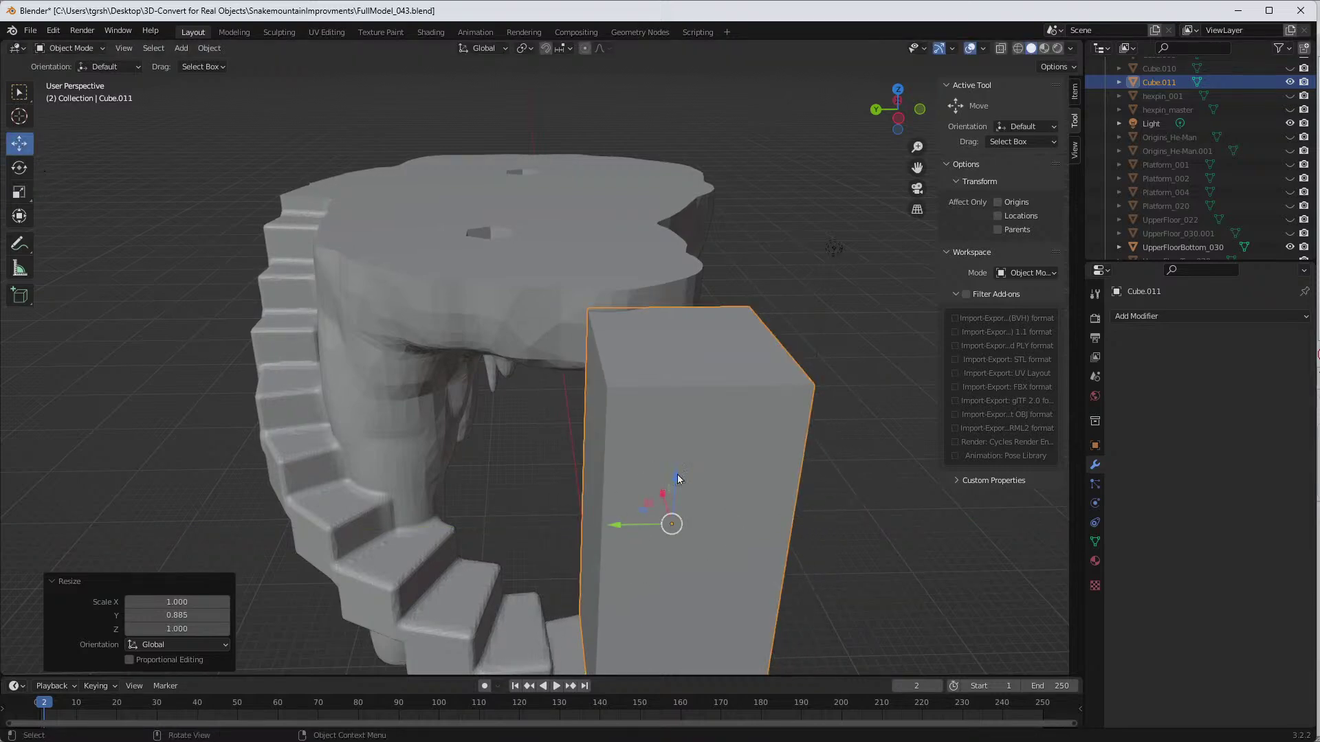
left_click_drag(614, 528, 254, 526)
middle_click_drag(540, 513, 278, 447)
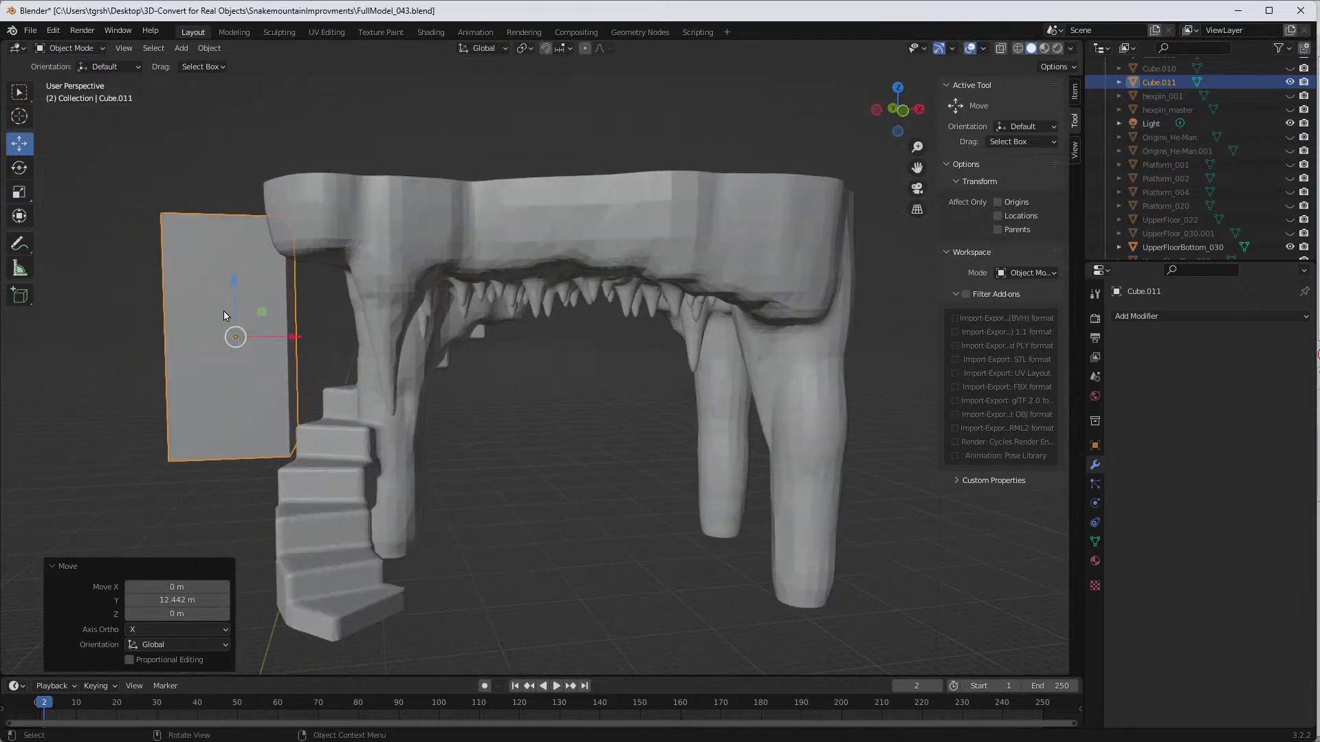
left_click_drag(234, 284, 285, 397)
middle_click_drag(285, 397, 436, 414)
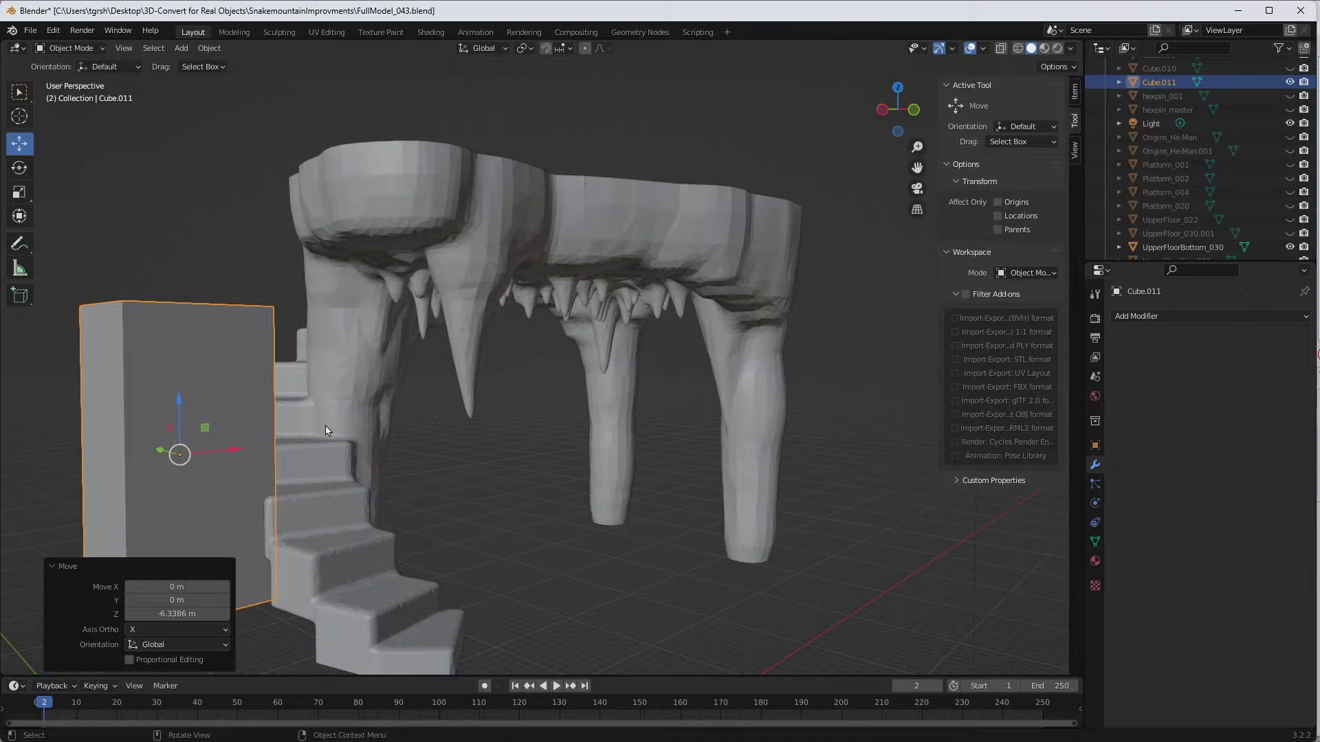
left_click_drag(235, 454, 416, 445)
middle_click_drag(504, 440, 618, 446)
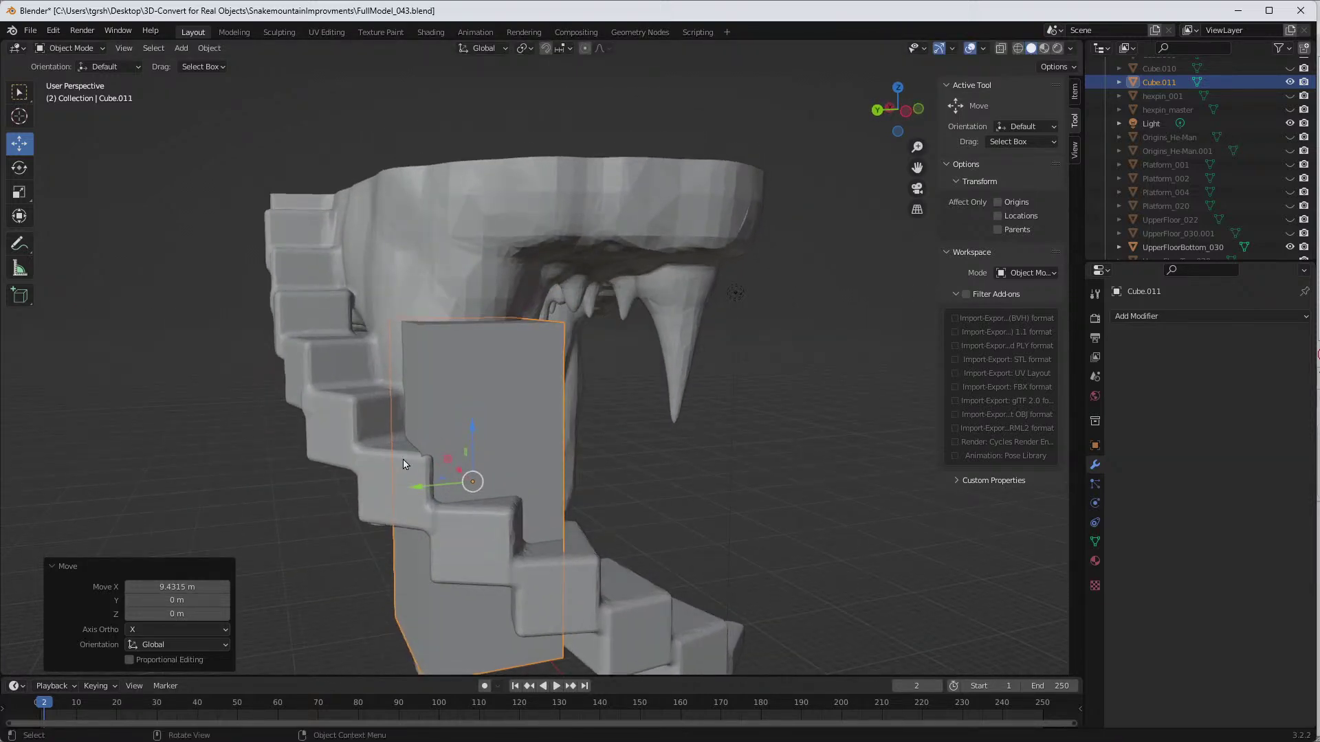
Step: Widen the block around the pillar and stairs, scaling it by about 1.4 along X and in stages along Y, including 1.38 and 1.132
left_click(20, 191)
left_click_drag(415, 490, 445, 506)
middle_click_drag(445, 507, 432, 470)
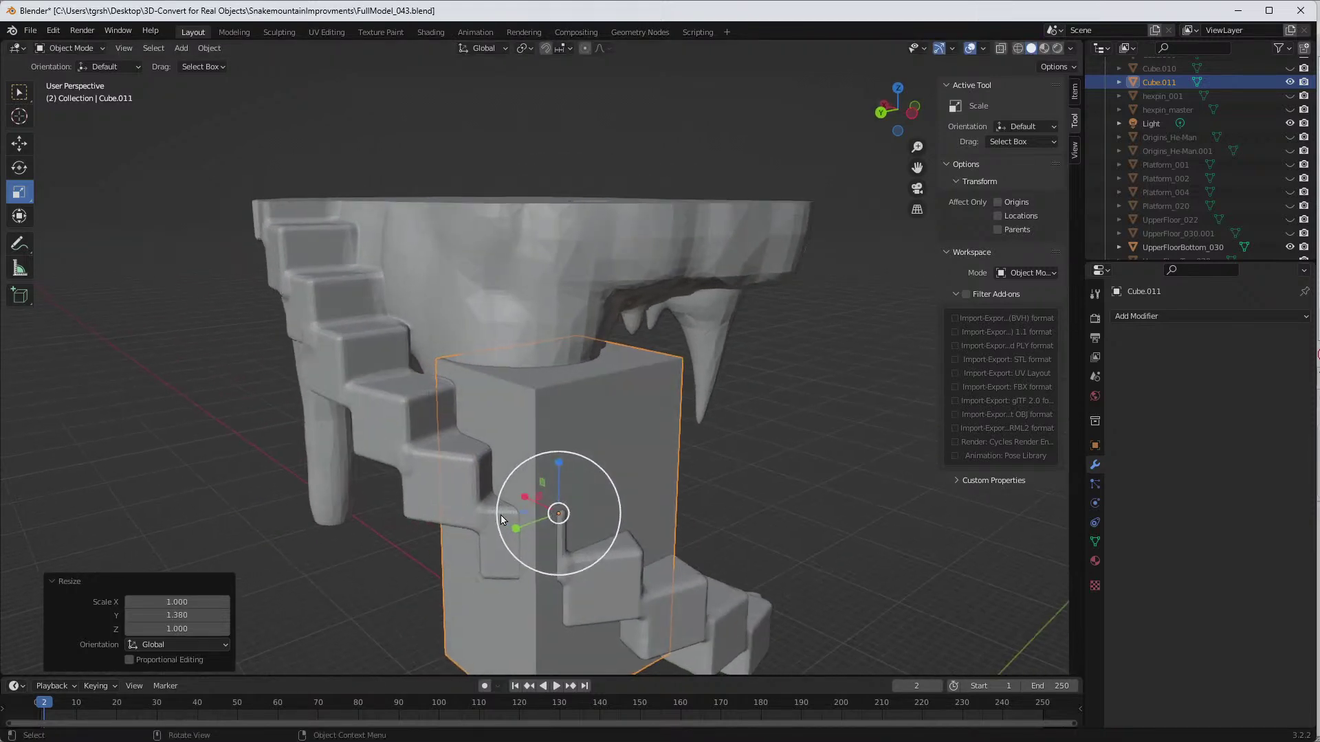
mouse_move(636, 470)
middle_mouse_down()
mouse_move(656, 461)
mouse_move(645, 451)
middle_mouse_up()
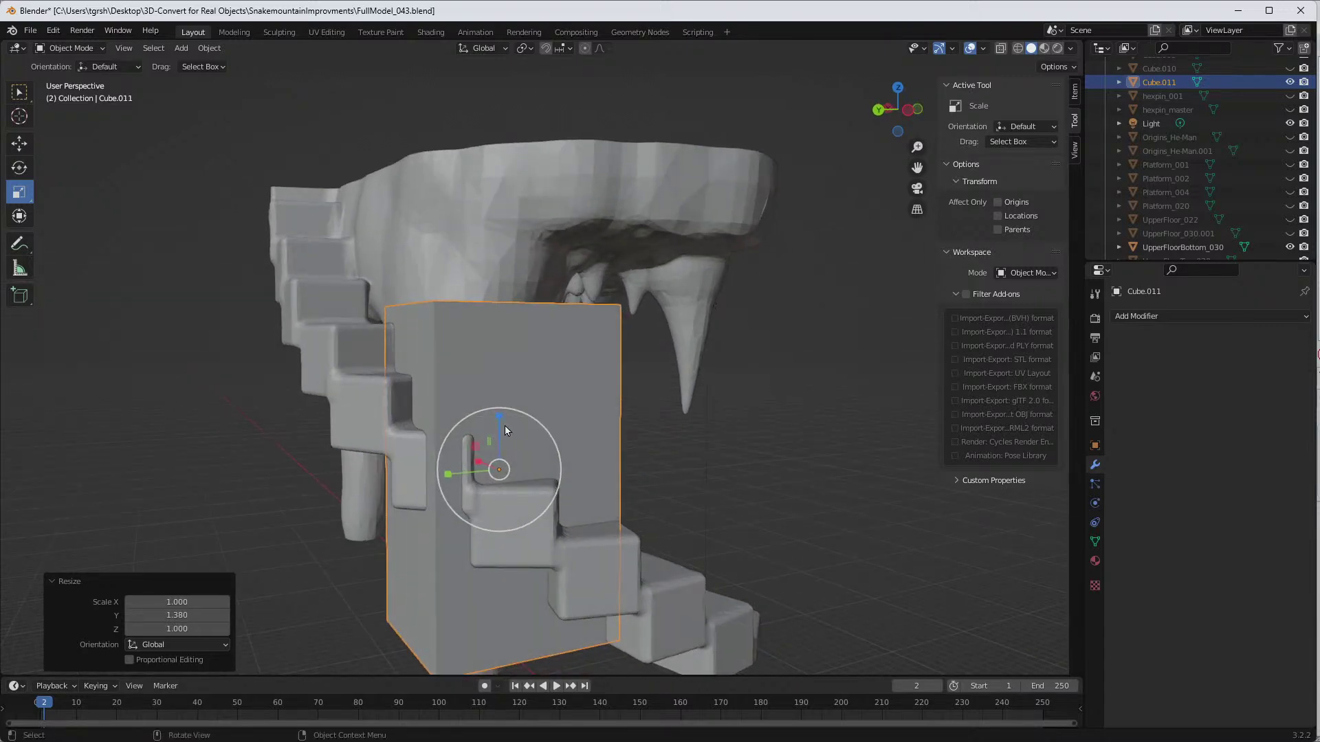
left_click_drag(448, 474, 353, 471)
middle_click_drag(471, 481, 565, 531)
left_click_drag(650, 495, 628, 492)
middle_click_drag(628, 492, 511, 500)
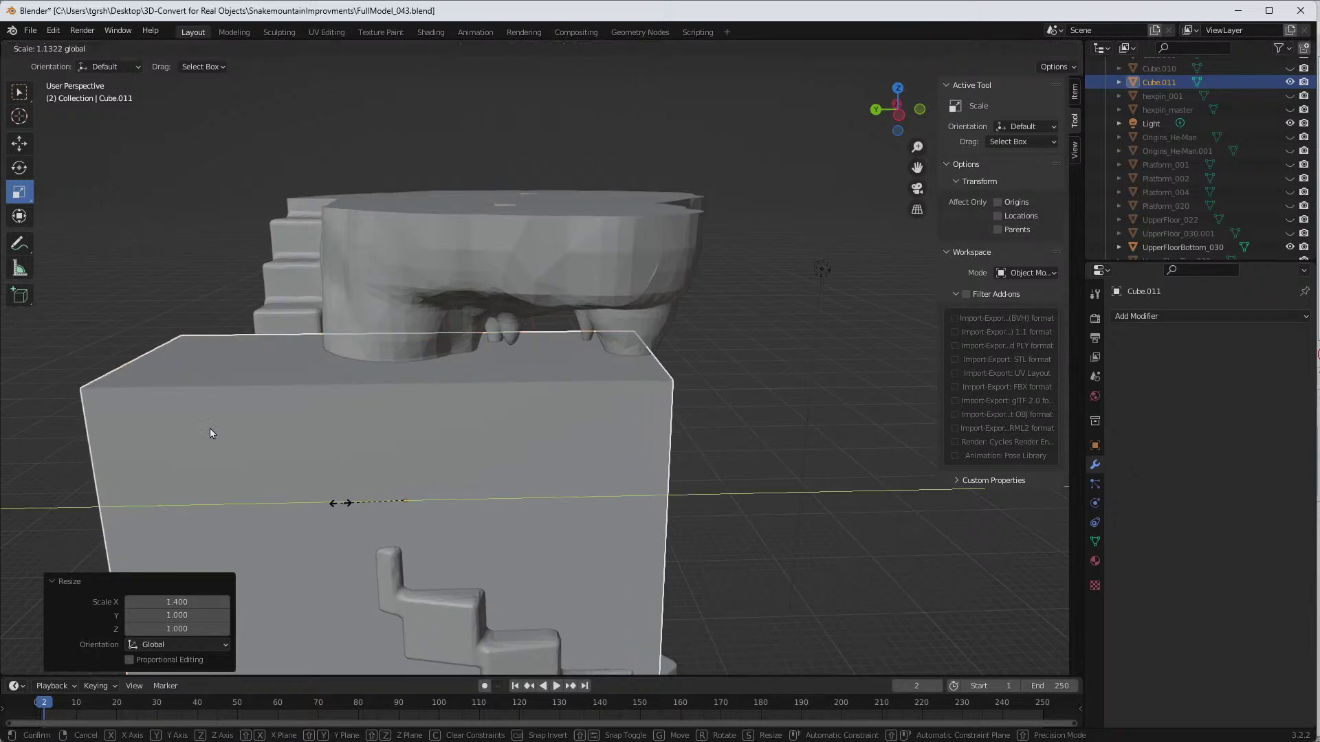
left_click(339, 501)
left_click(14, 144)
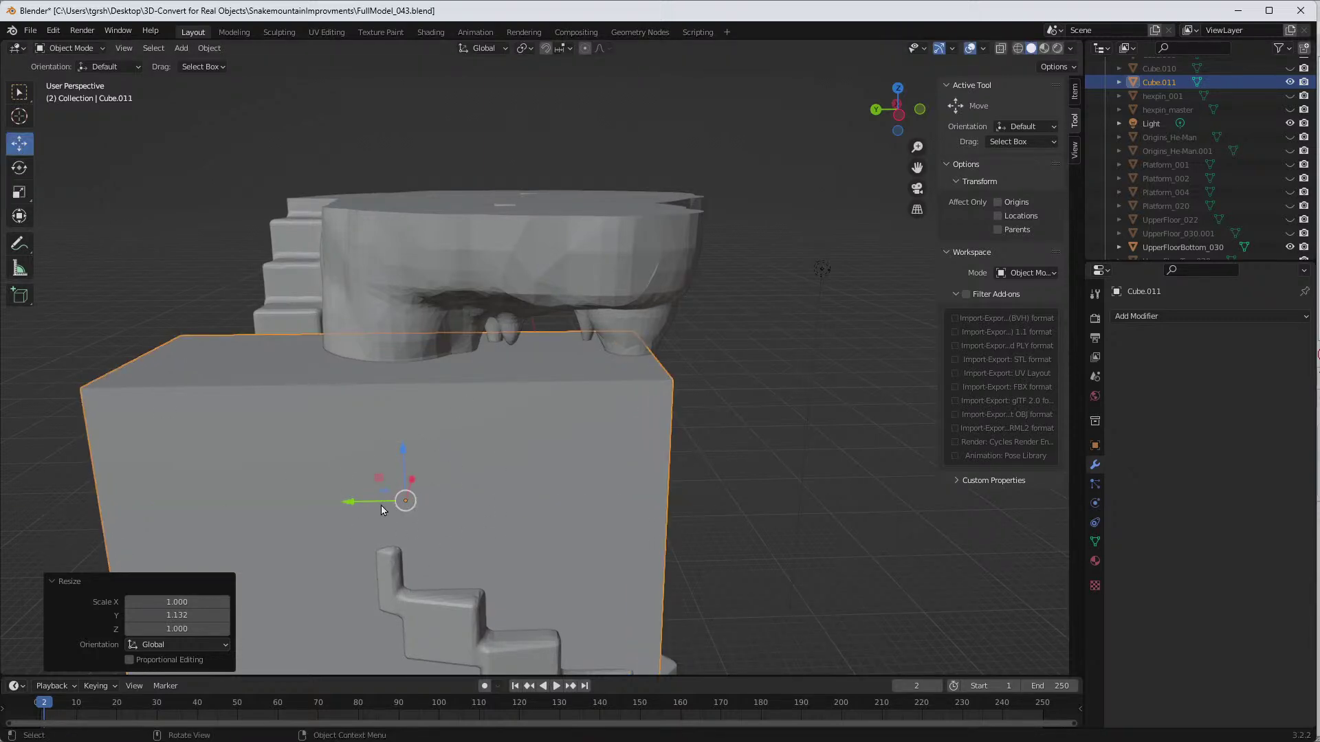
Step: Shift the large block about -2.76 m along Y and -1.98 m along X, and scale it by about 1.243 along X
left_click_drag(350, 507, 406, 507)
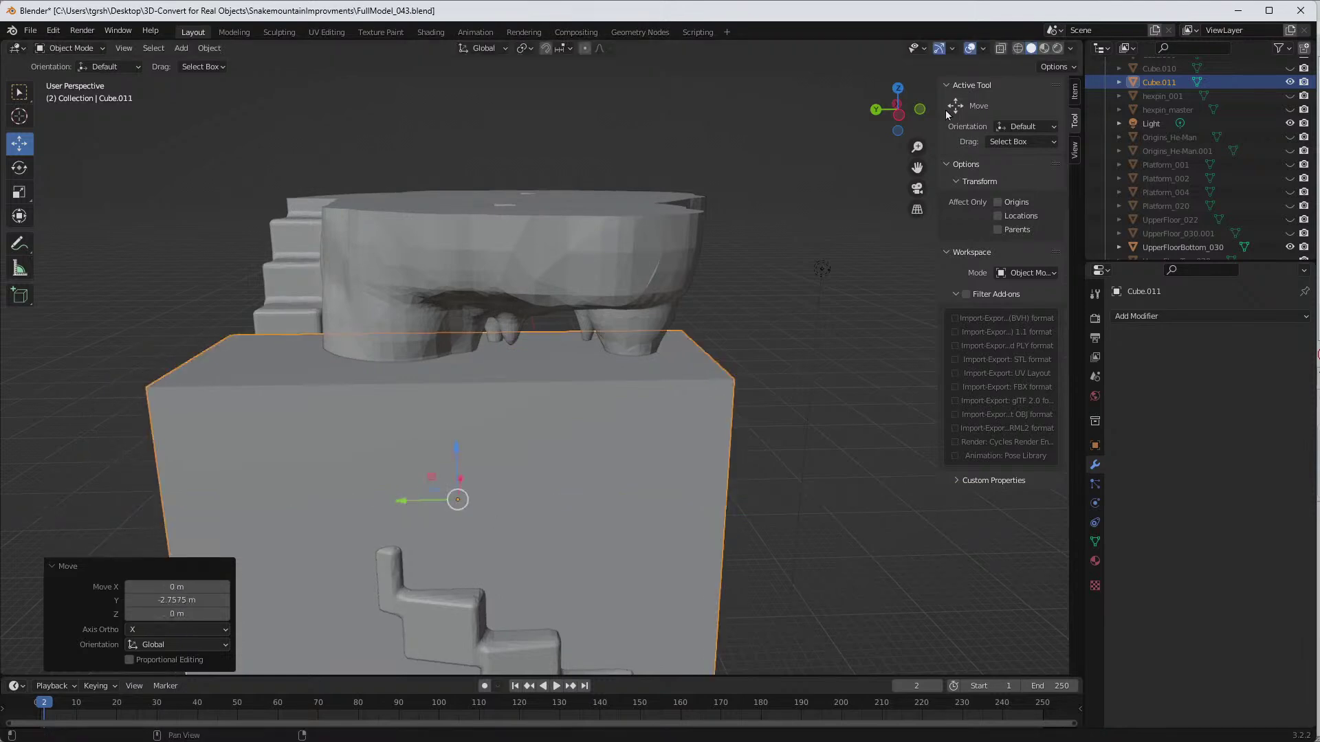
left_click(898, 90)
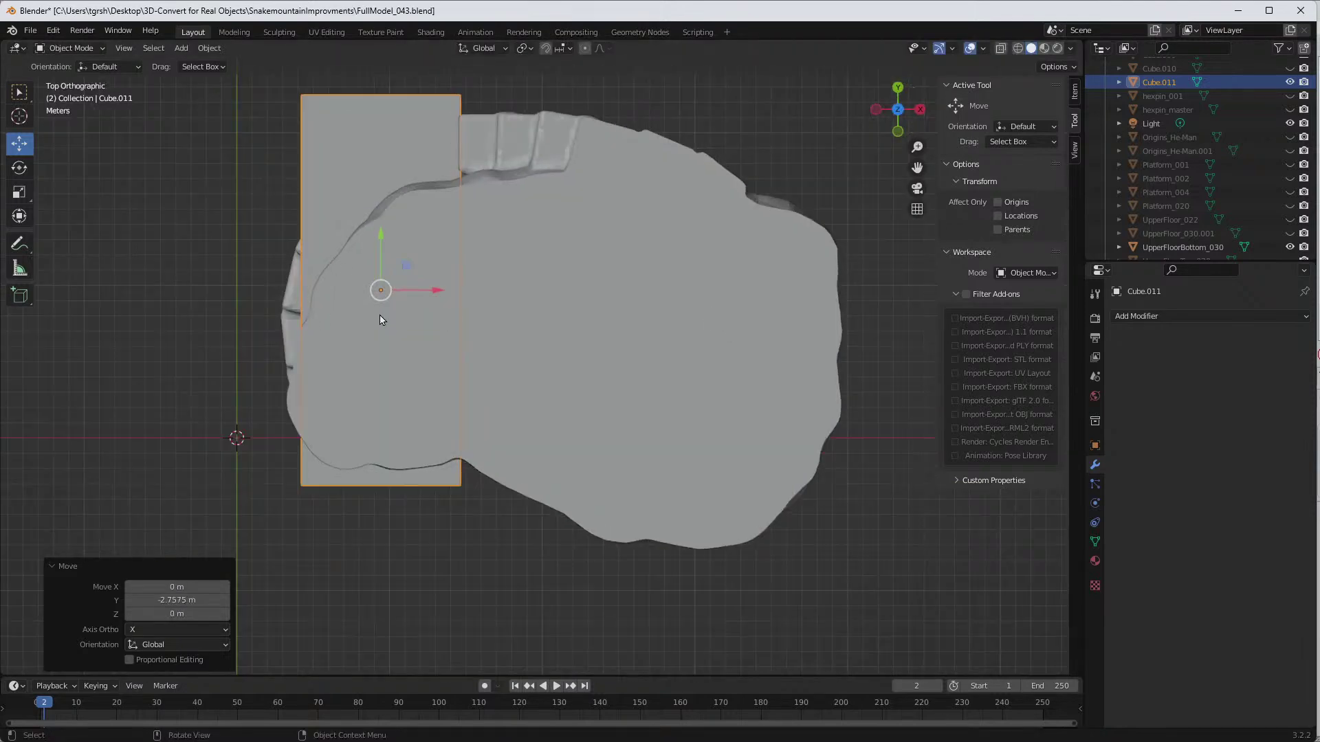
left_click_drag(430, 293, 402, 293)
middle_click_drag(403, 292, 336, 275)
left_click(20, 194)
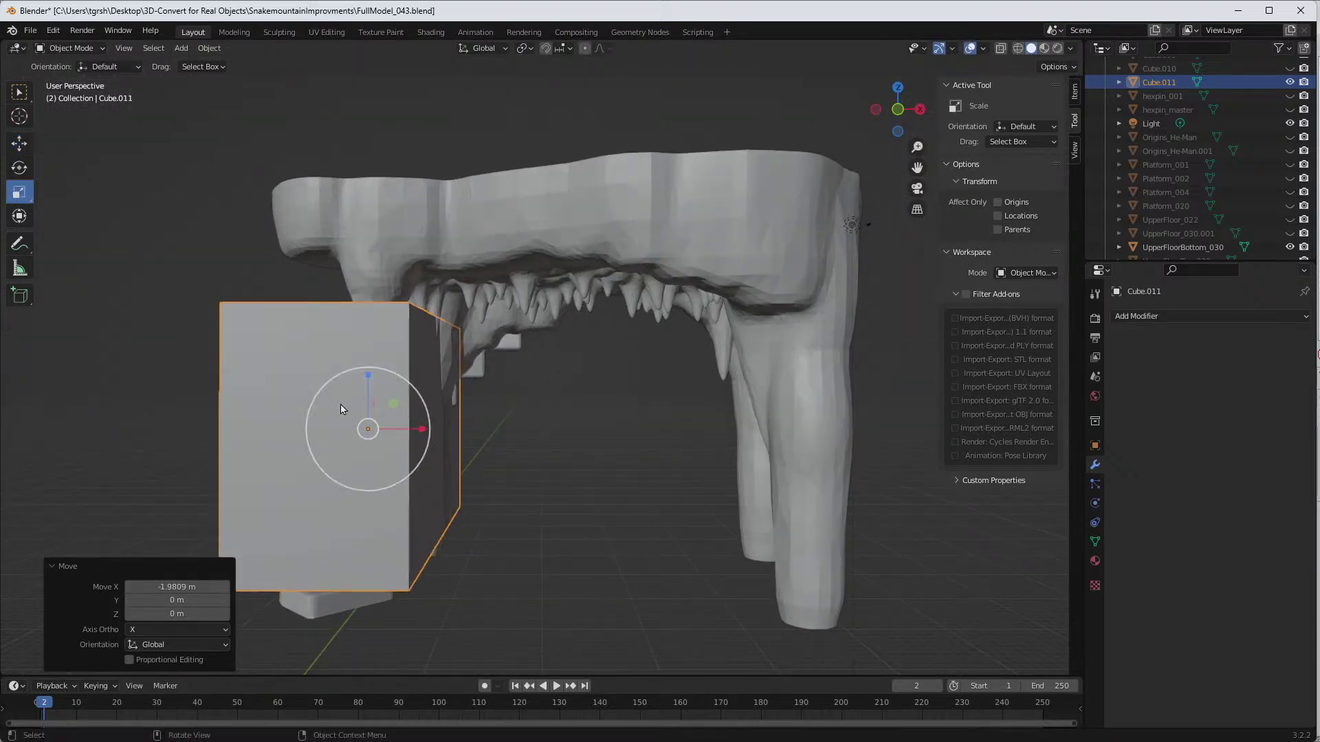
left_click_drag(422, 429, 435, 424)
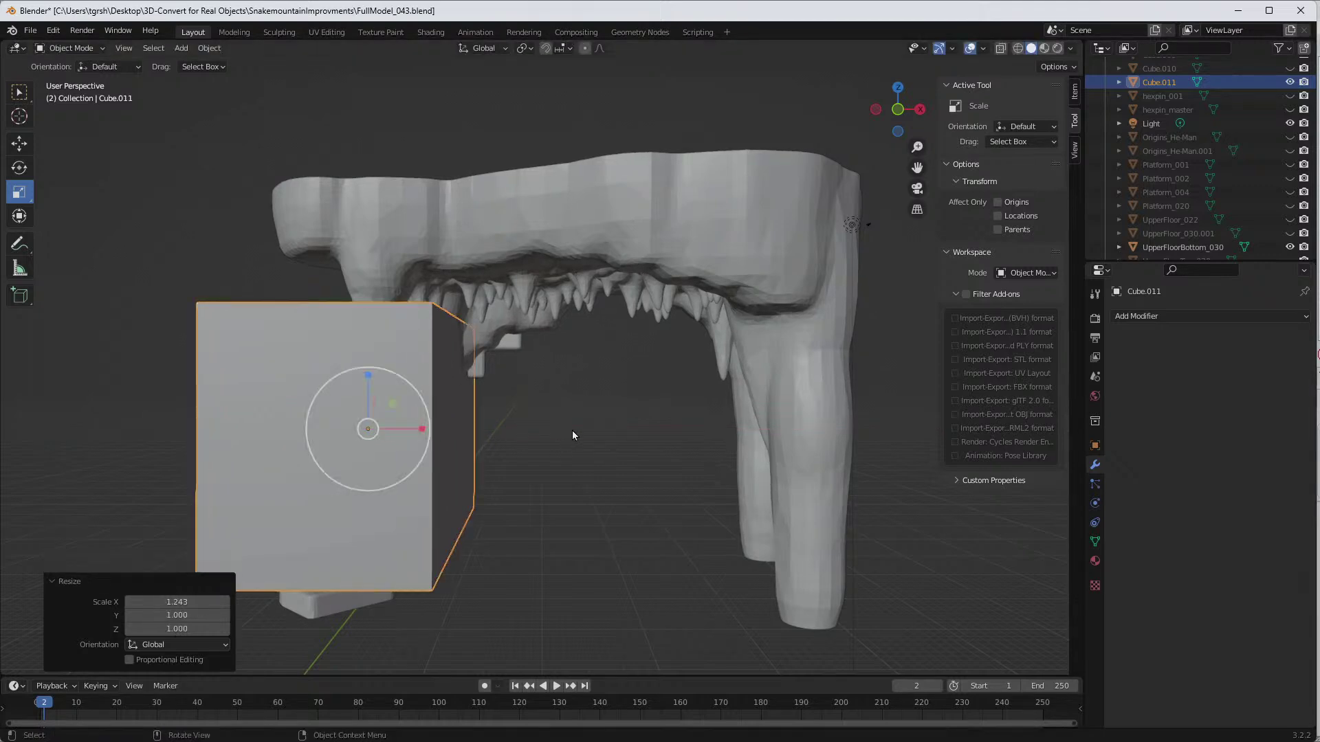
middle_click_drag(576, 438, 550, 396)
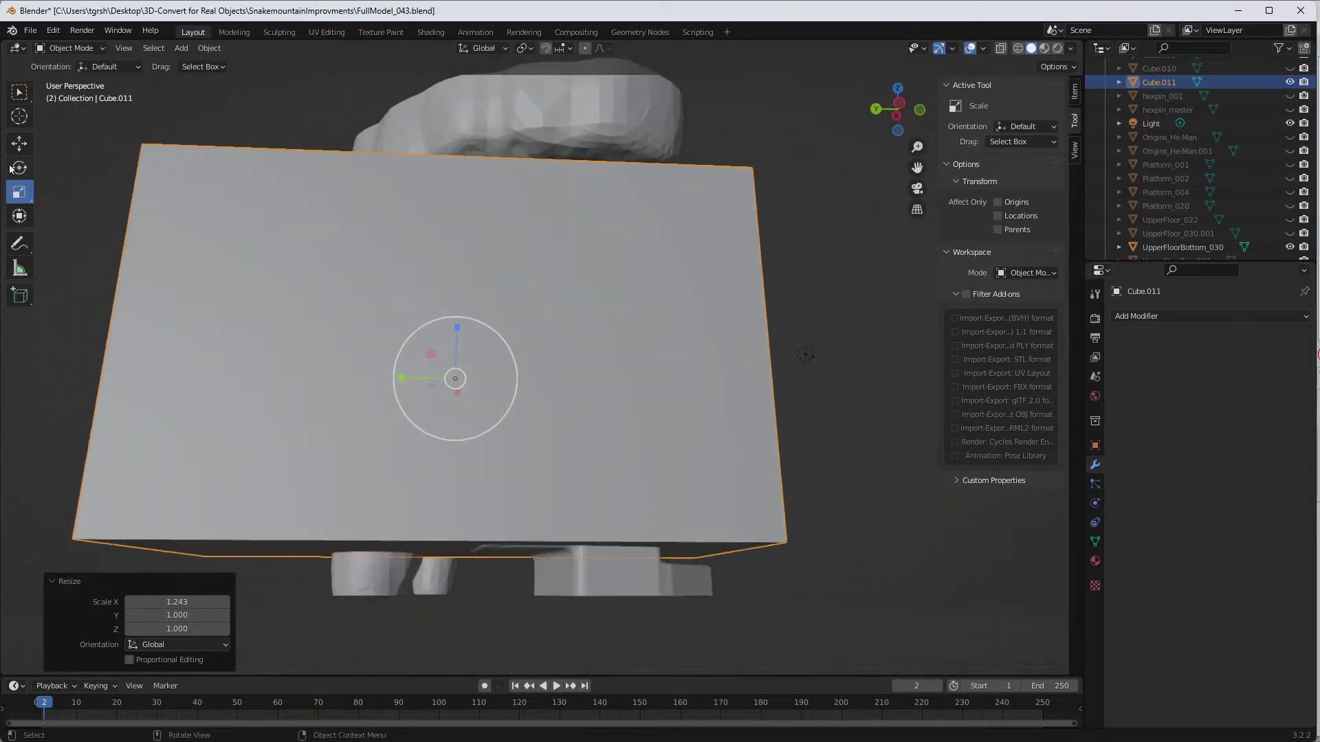
Step: Lower the large block about 4.78 m along Z, then fine-tune its height by about 0.057 m around the lower pillar and stairs
left_click(19, 143)
left_click_drag(458, 330, 555, 440)
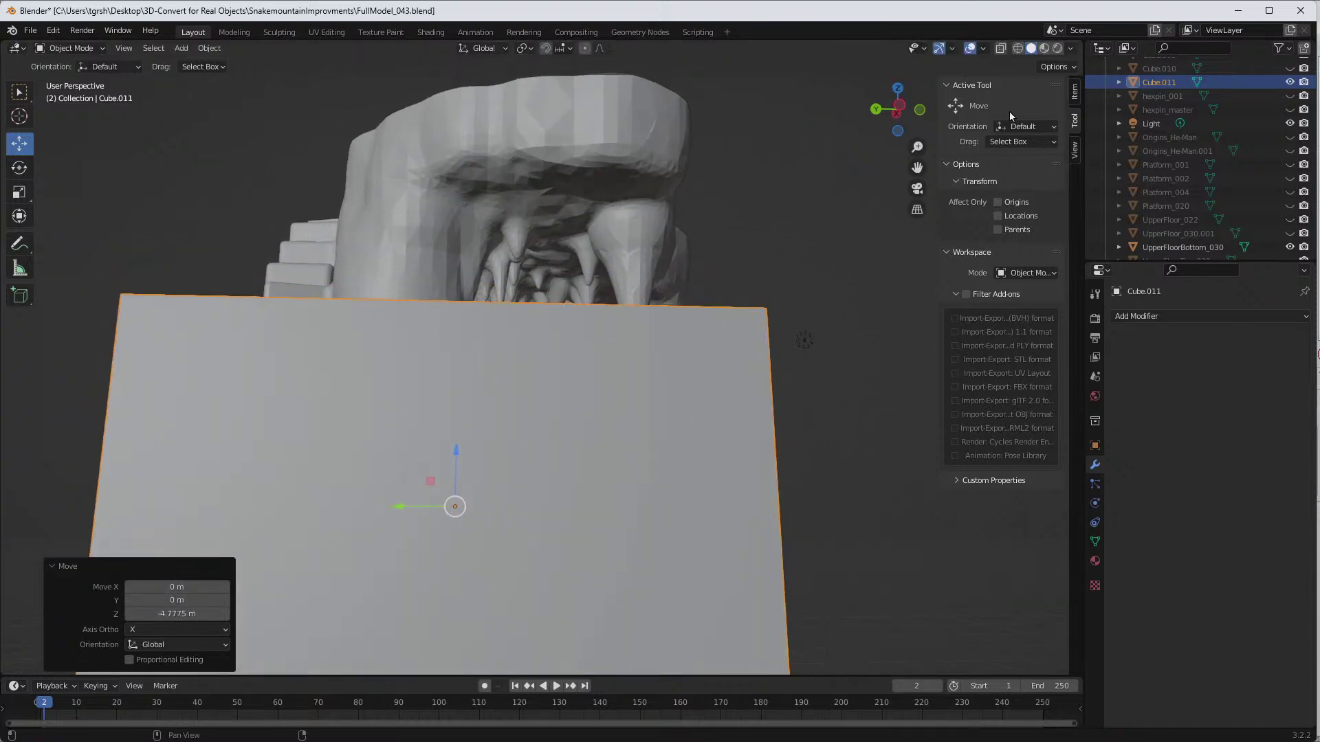
left_click(897, 111)
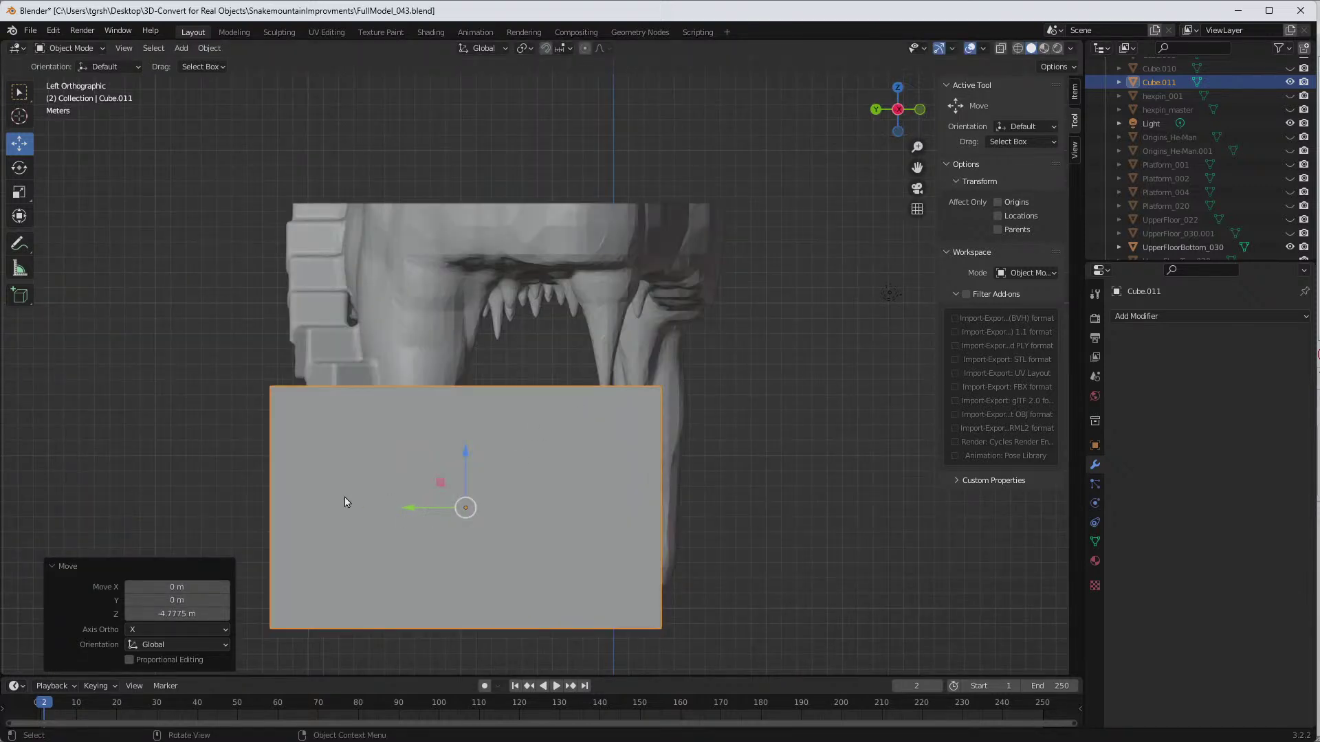
middle_click_drag(262, 493, 312, 489)
mouse_move(700, 507)
left_mouse_down()
mouse_move(689, 502)
mouse_move(685, 520)
mouse_move(682, 503)
left_mouse_up()
middle_click_drag(697, 530, 590, 532)
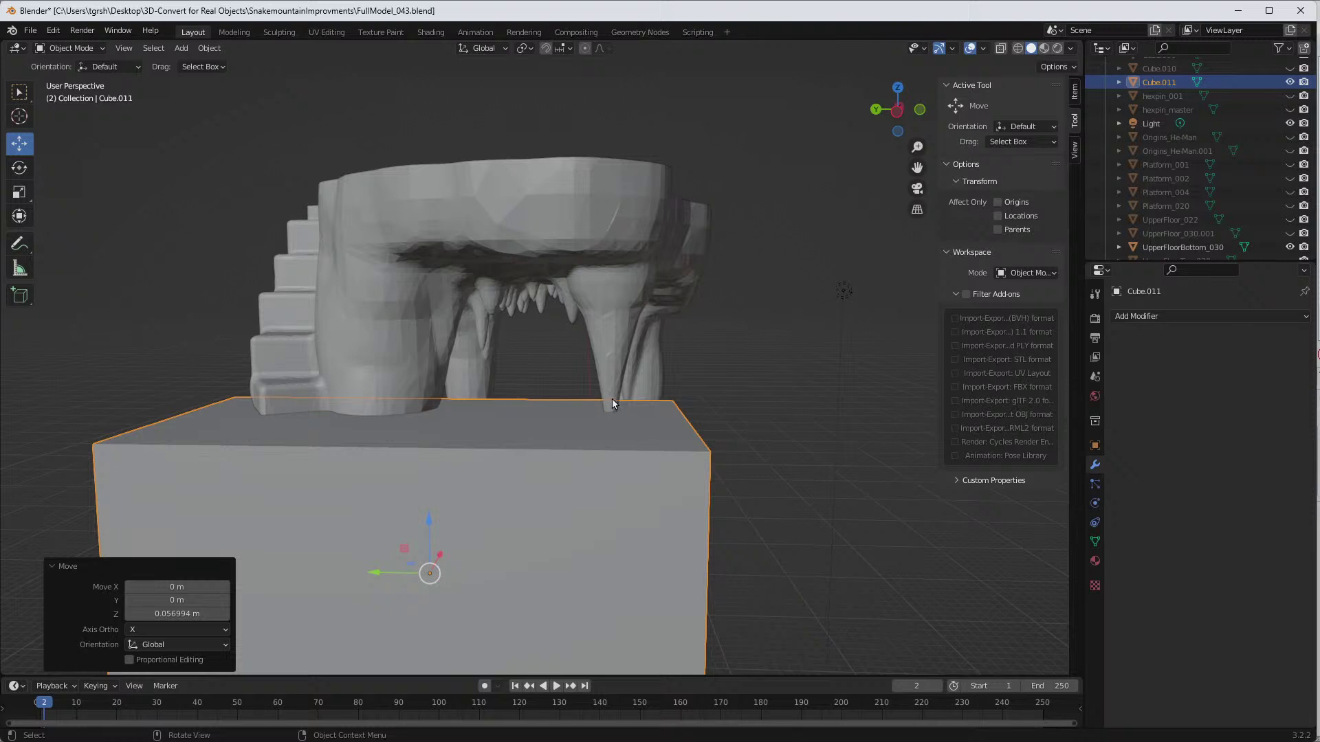
mouse_move(605, 424)
middle_mouse_down()
mouse_move(586, 433)
mouse_move(598, 433)
middle_mouse_up()
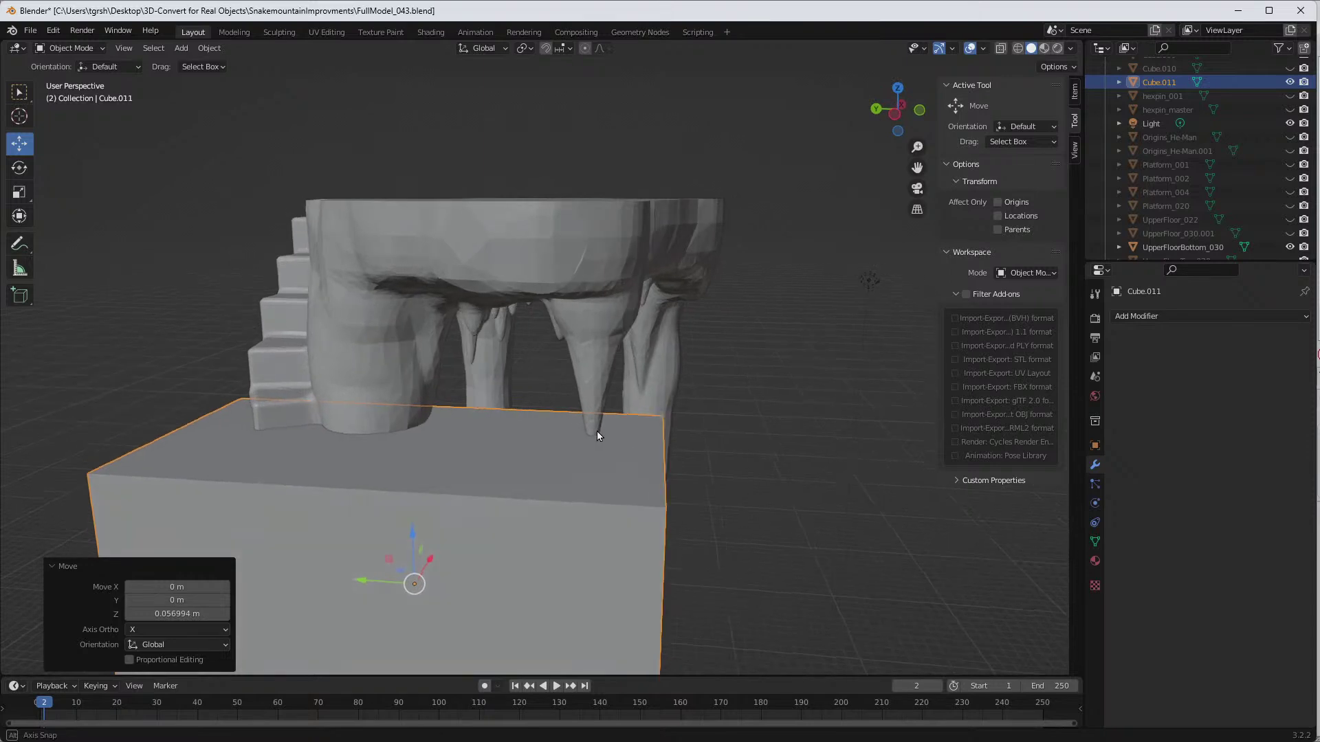
Step: Add another cube mesh and raise it along Z toward the underside of the upper floor
left_click(183, 49)
mouse_move(192, 64)
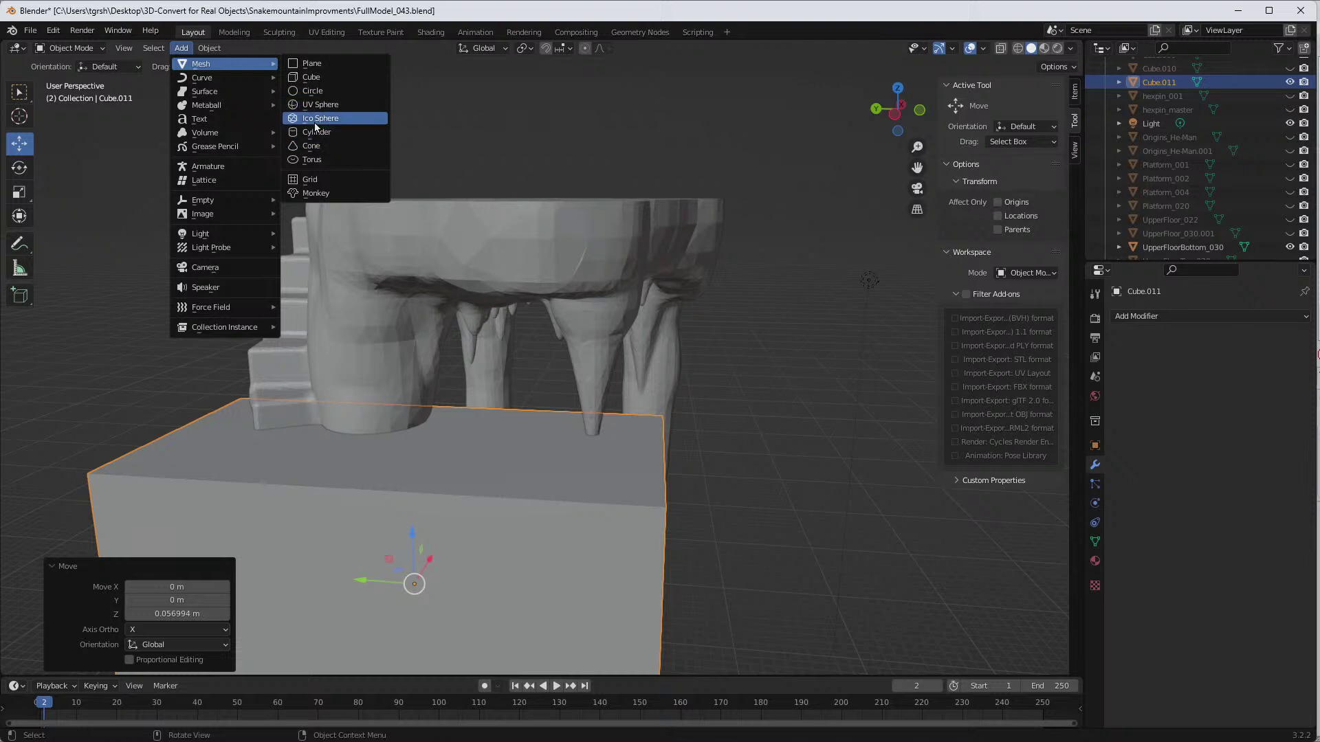
left_click(328, 79)
scroll(708, 349, "down", 4)
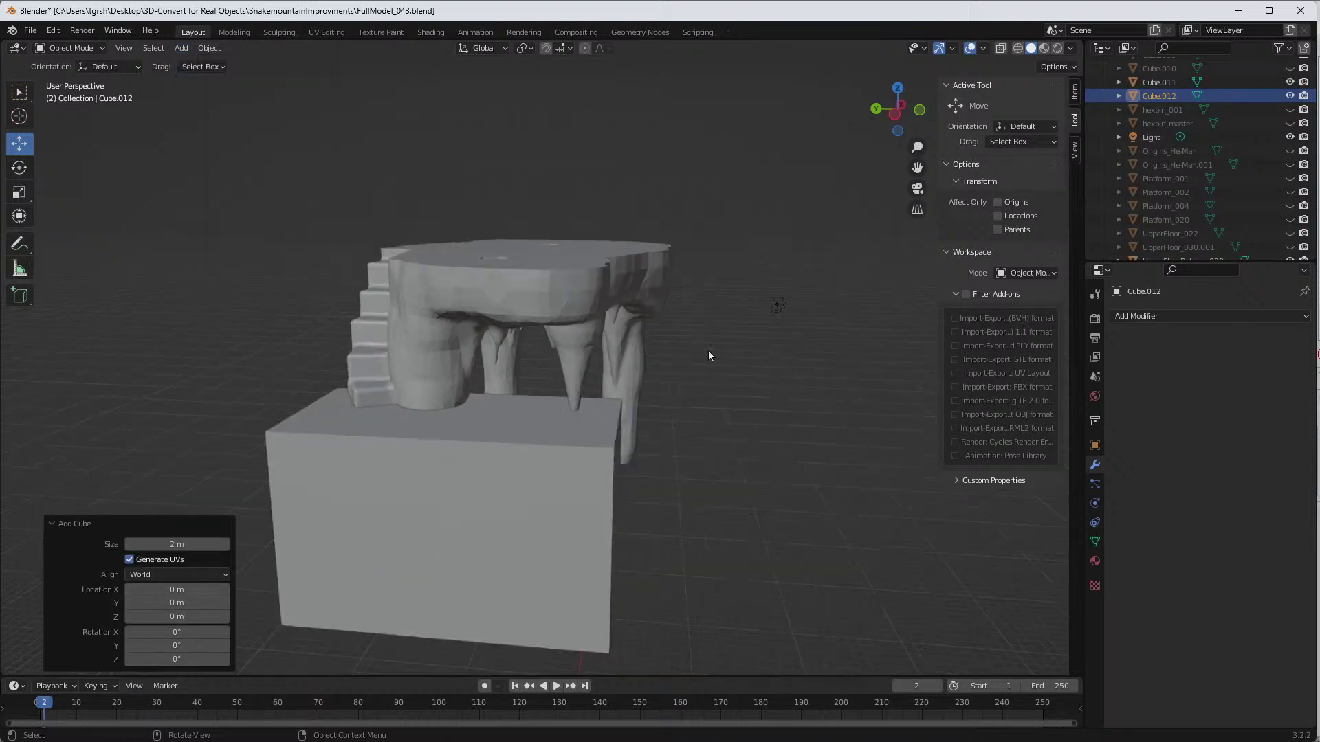
scroll(708, 349, "down", 1)
left_click_drag(557, 572, 567, 336)
middle_click_drag(566, 336, 512, 398)
Step: Position the small cube at the tip of the hanging stalactite above the block, finishing with a move of about 0.55 m along Y
left_click_drag(447, 373, 543, 390)
middle_click_drag(543, 390, 603, 377)
left_click_drag(514, 309, 511, 335)
middle_click_drag(560, 398, 528, 389)
left_click_drag(531, 387, 539, 418)
middle_click_drag(539, 418, 459, 460)
scroll(594, 478, "up", 3)
left_click_drag(457, 412, 488, 452)
middle_click_drag(488, 452, 531, 440)
left_click_drag(550, 437, 538, 431)
middle_click_drag(584, 457, 663, 447)
Step: Scale the small cube uniformly by about 2.198 so it encloses the stalactite's tip
left_click(19, 193)
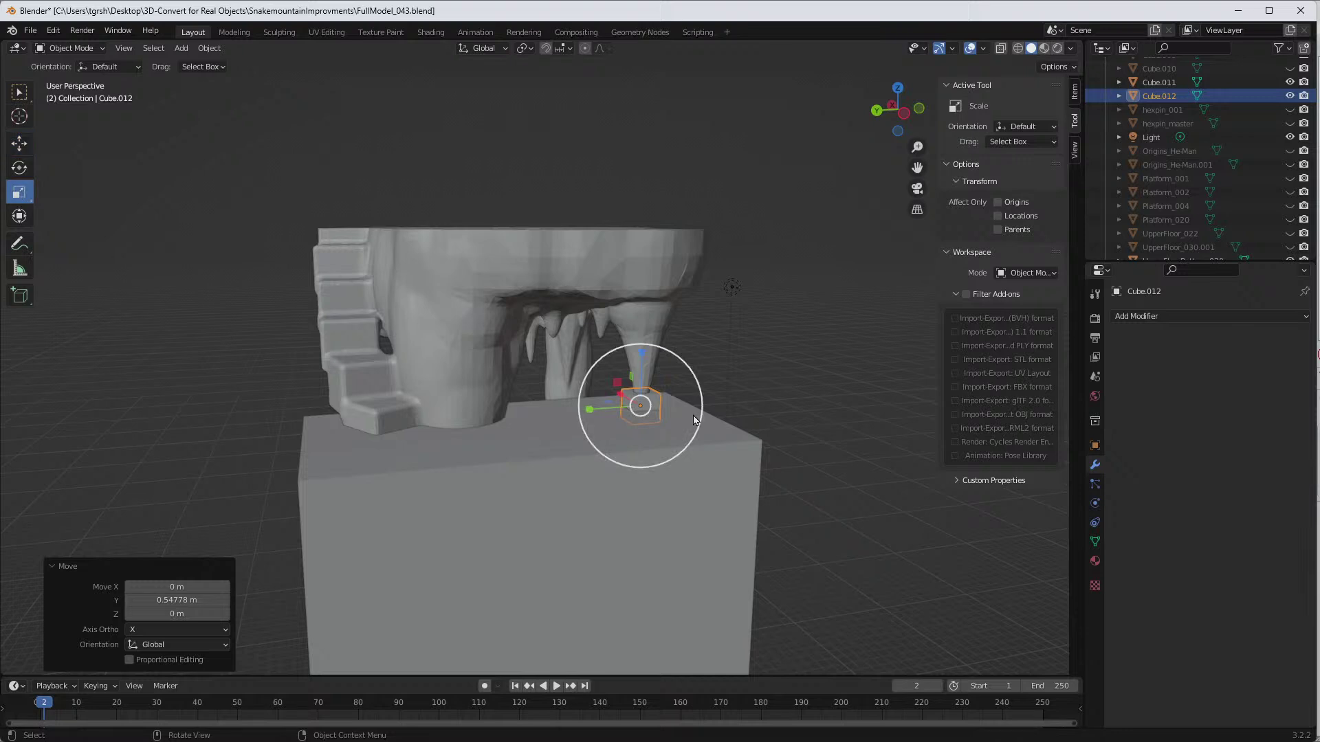
left_click_drag(699, 427, 778, 441)
middle_click_drag(663, 475, 622, 481)
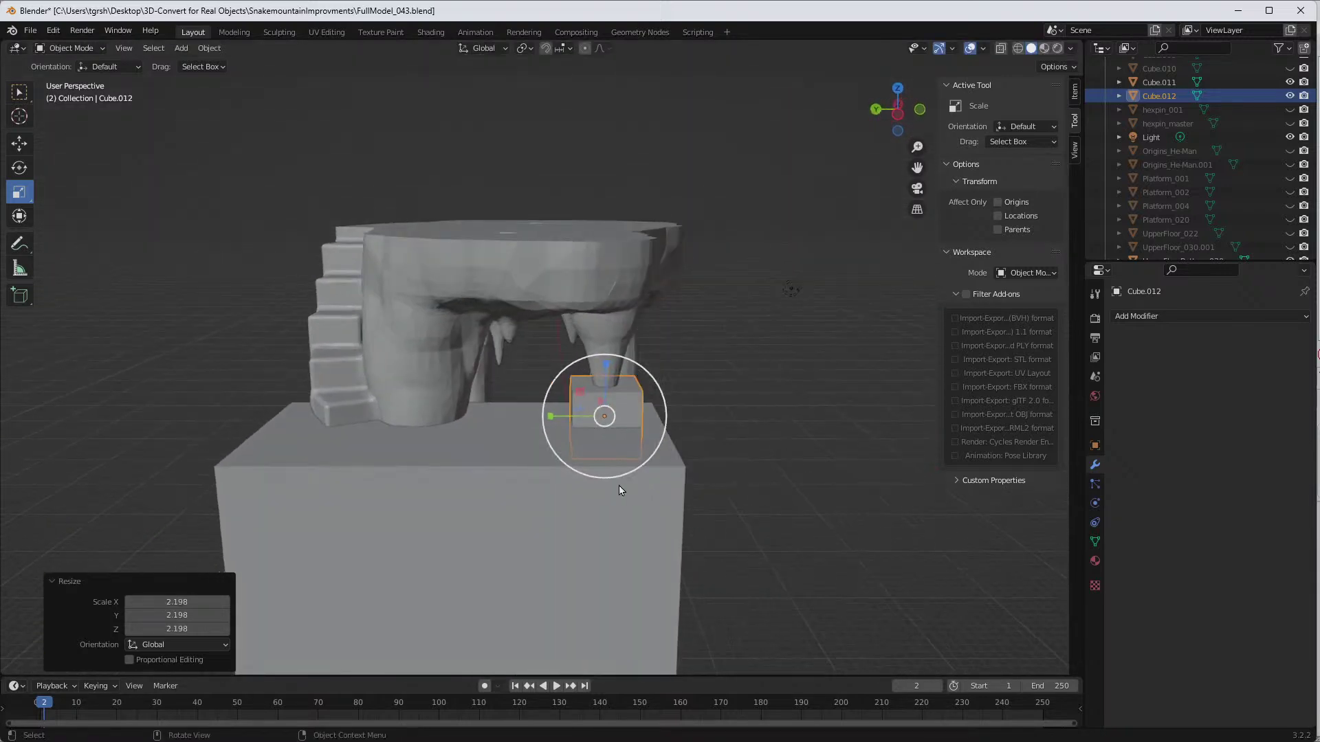
Step: Select the large block and save the project as a new file named FullModel_044.blend
left_click(480, 505)
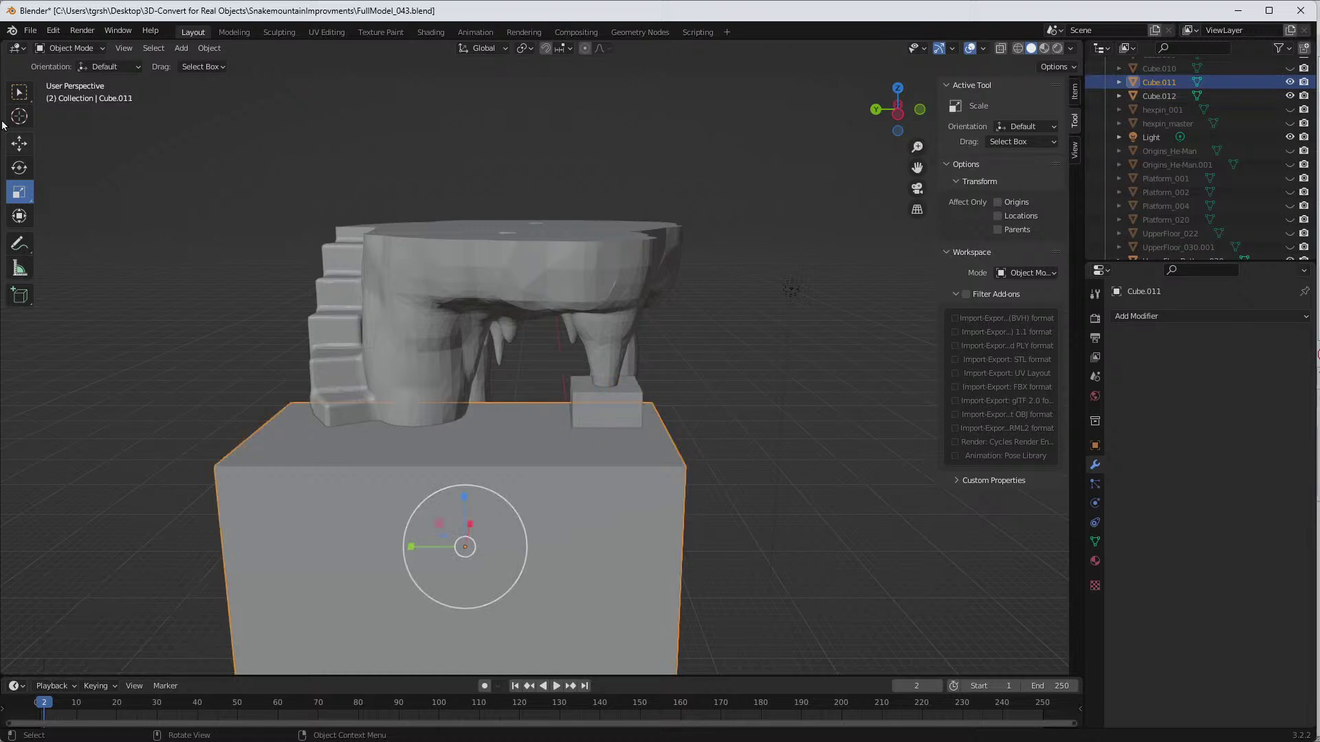
left_click(31, 32)
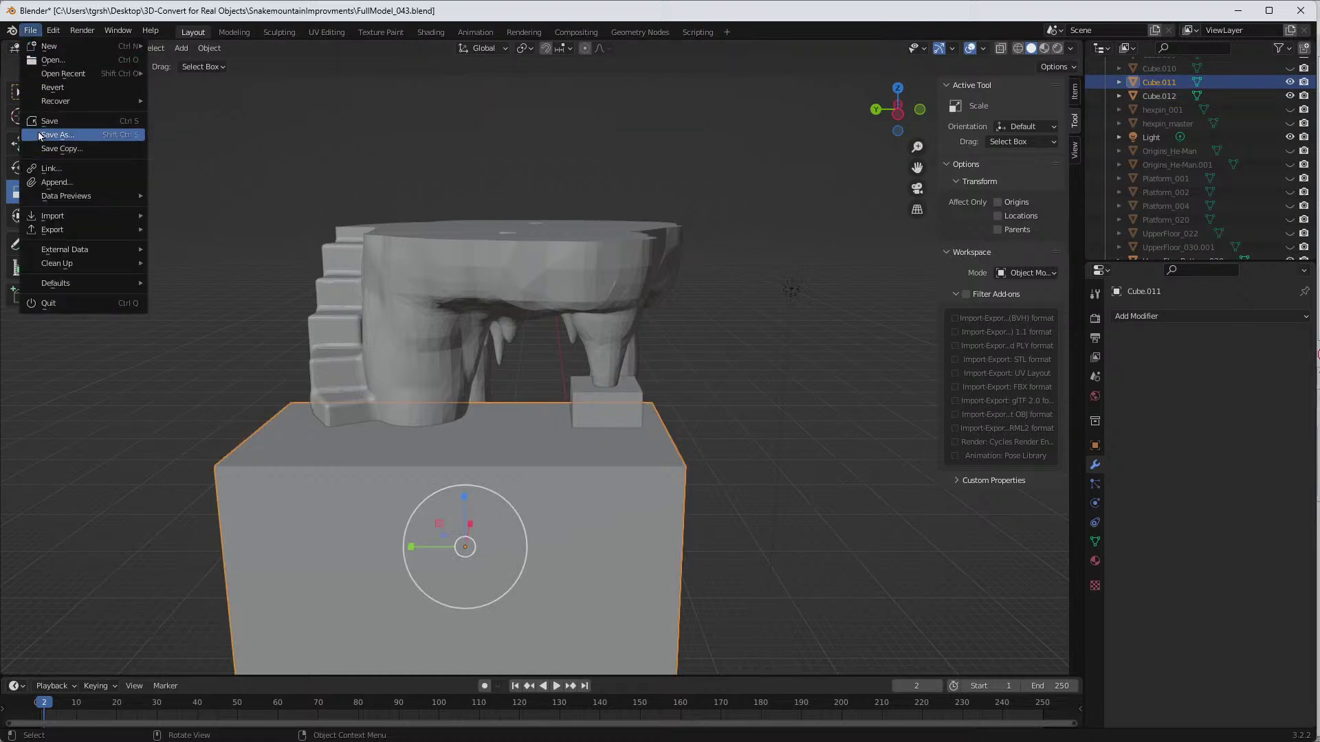
left_click(40, 136)
left_click(524, 574)
left_click(521, 574)
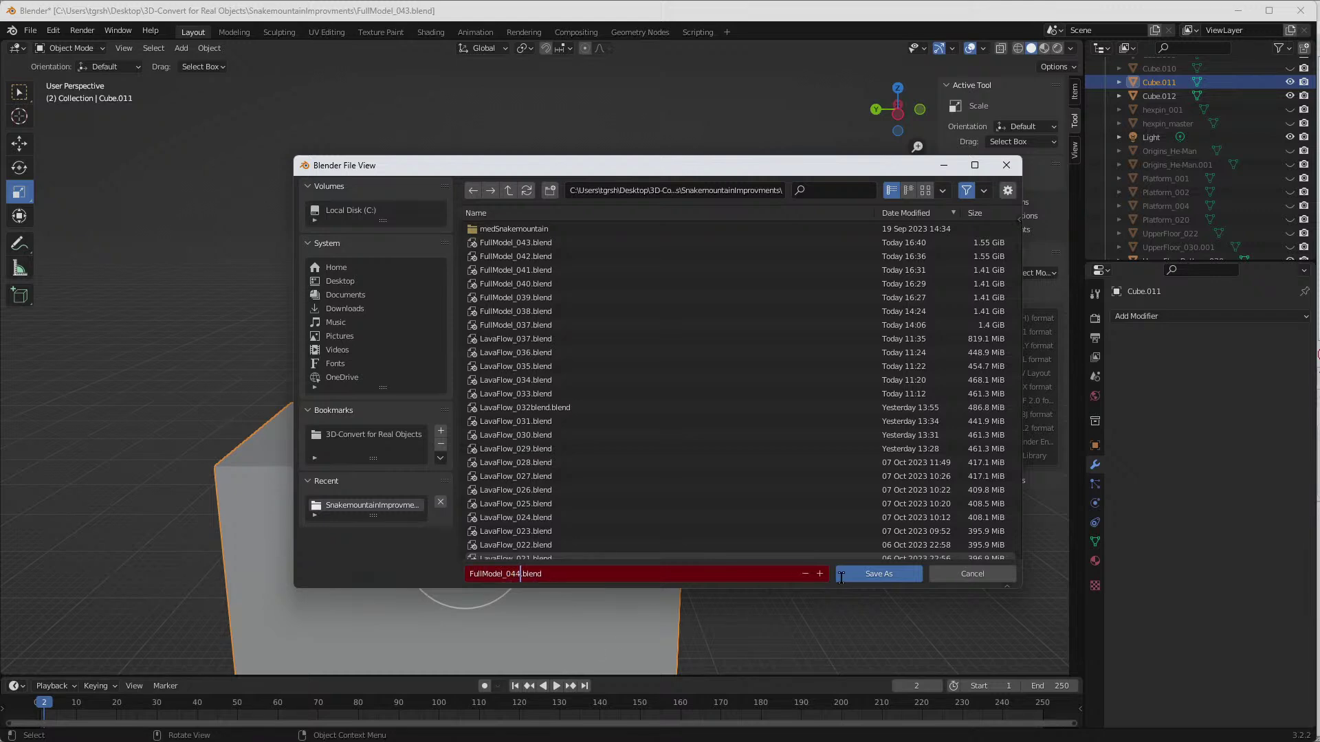
left_click(860, 575)
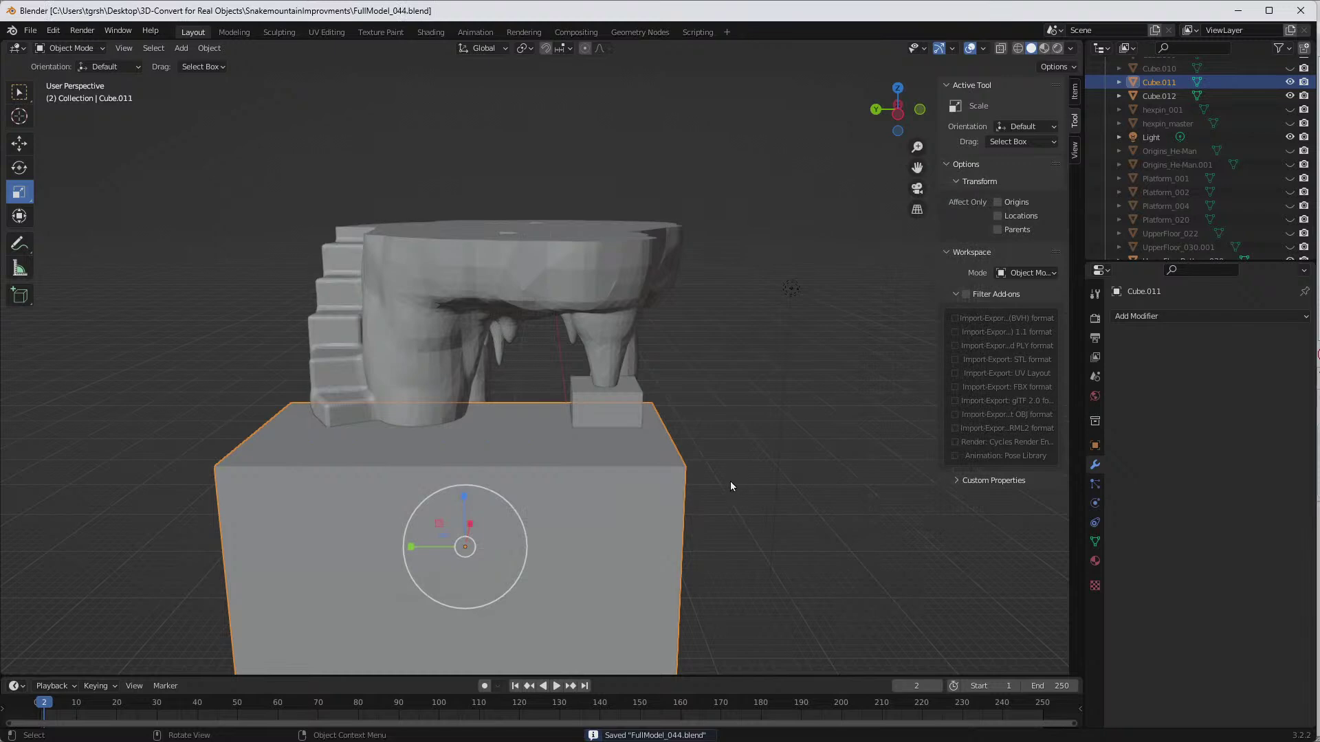
Step: Add a Boolean Difference modifier with the Fast solver to the large block, using the small cube Cube.012 as its object
left_click(1169, 318)
left_click(1060, 386)
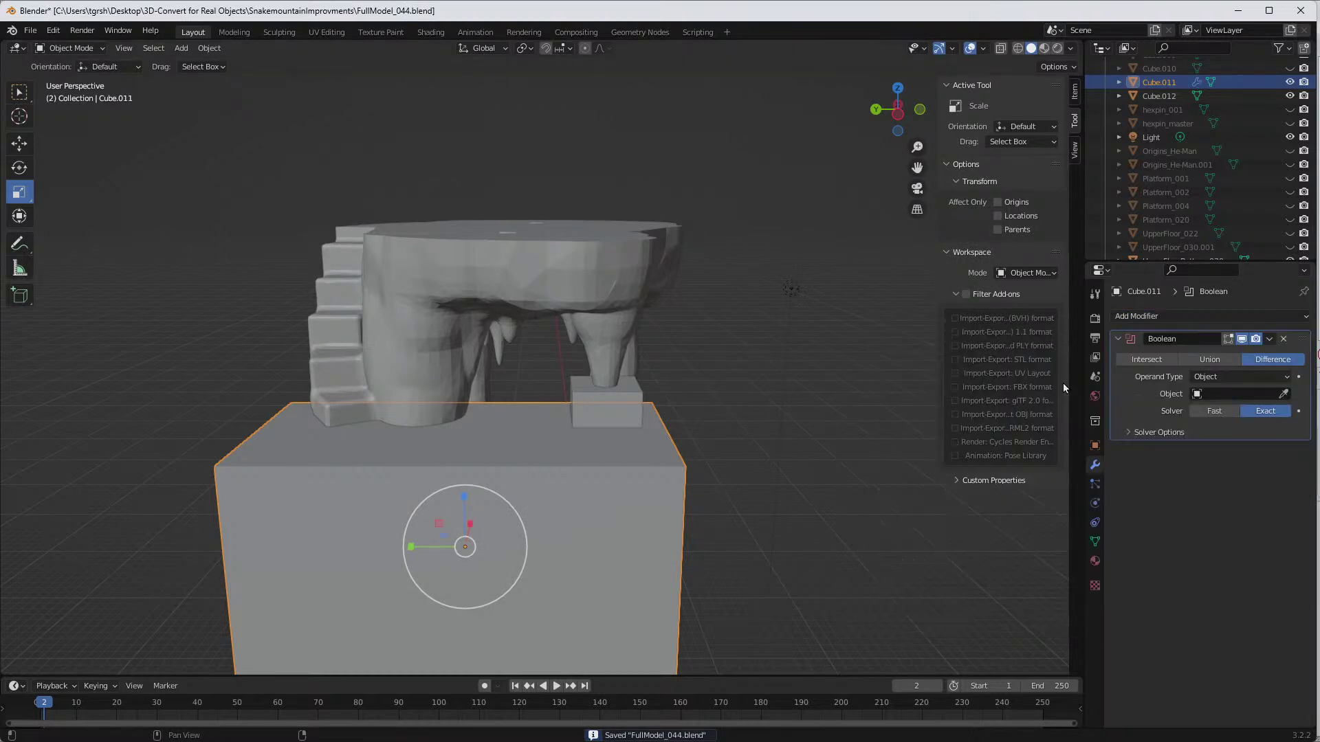
left_click(1214, 410)
left_click(1283, 394)
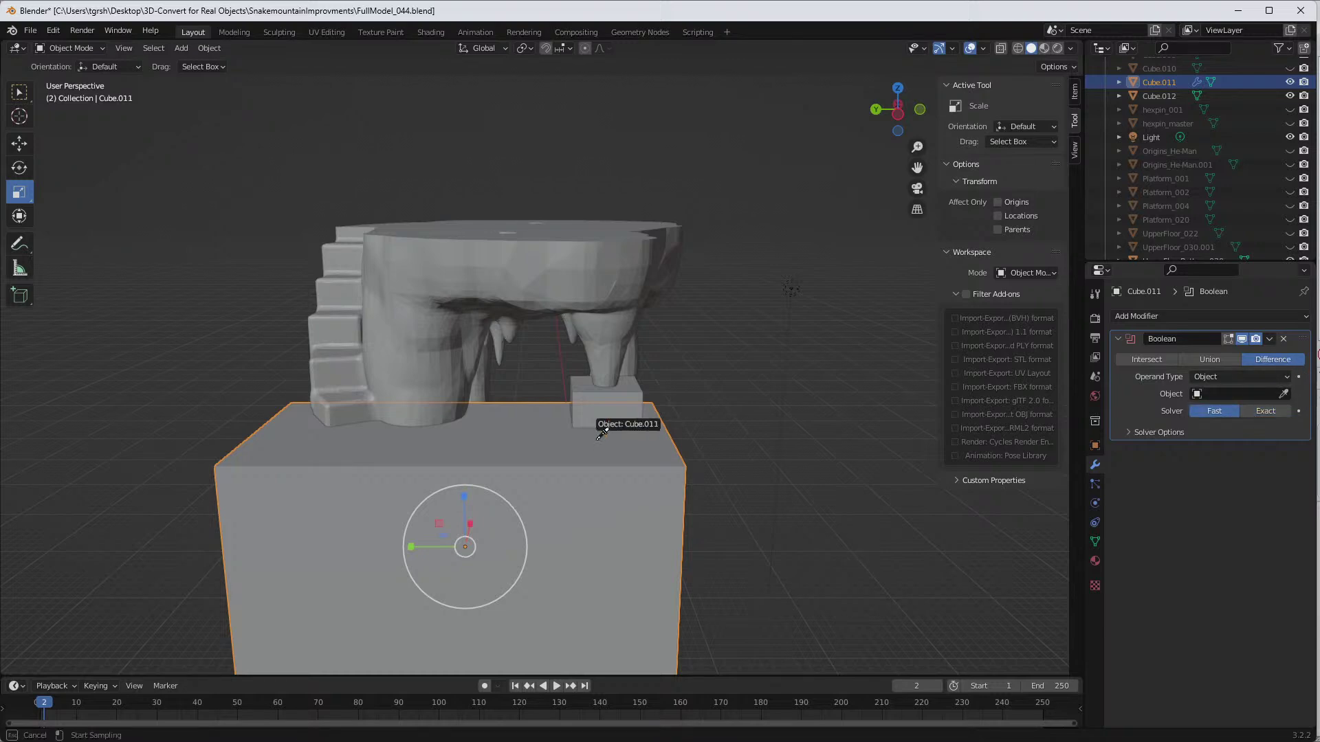
left_click(629, 400)
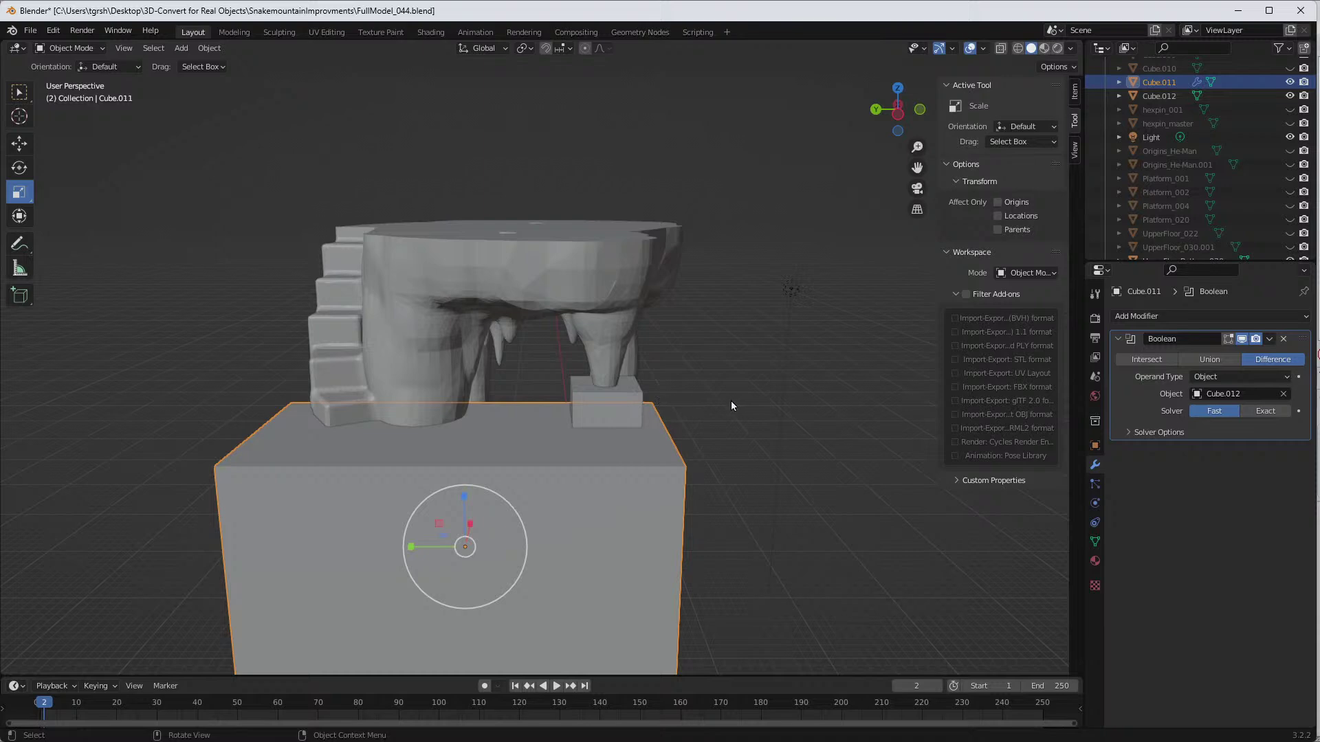
middle_click_drag(781, 432, 740, 454)
Step: Apply the Boolean modifier on the large block and hide the small cube Cube.012
left_click(1272, 343)
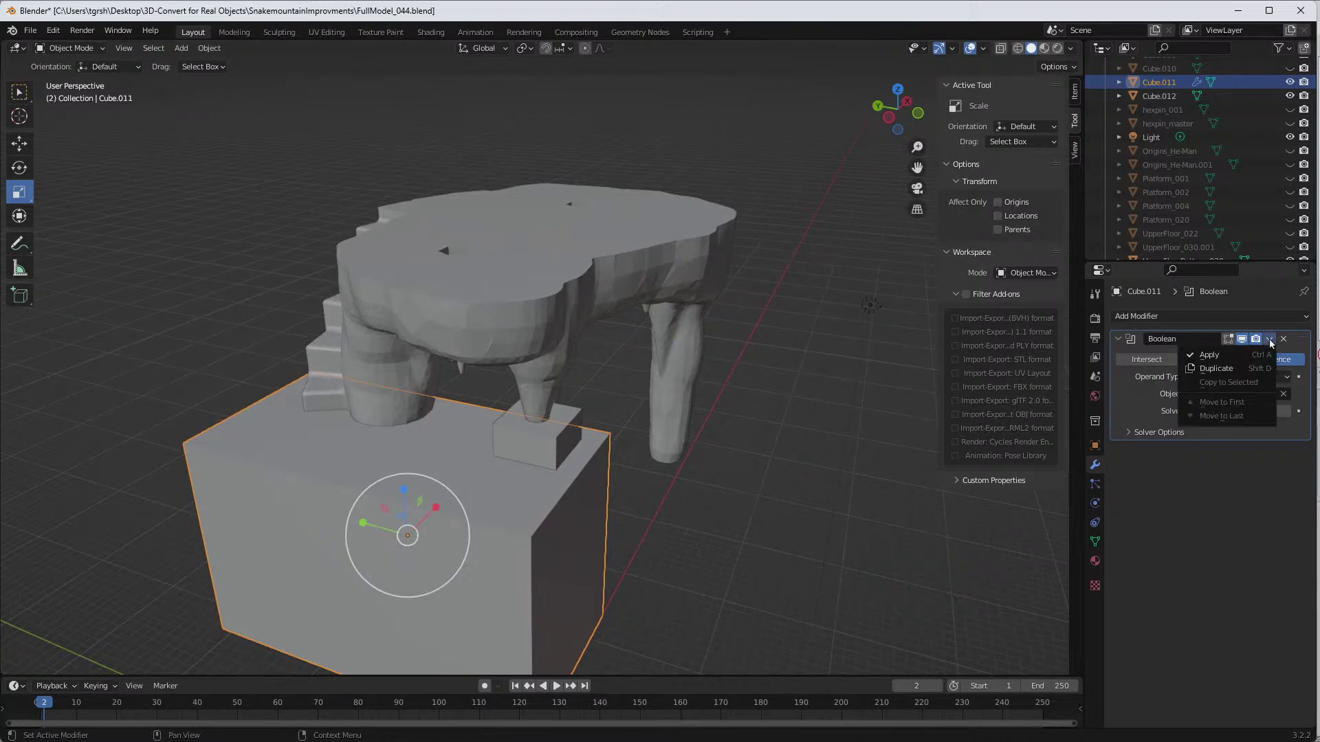
left_click(1238, 357)
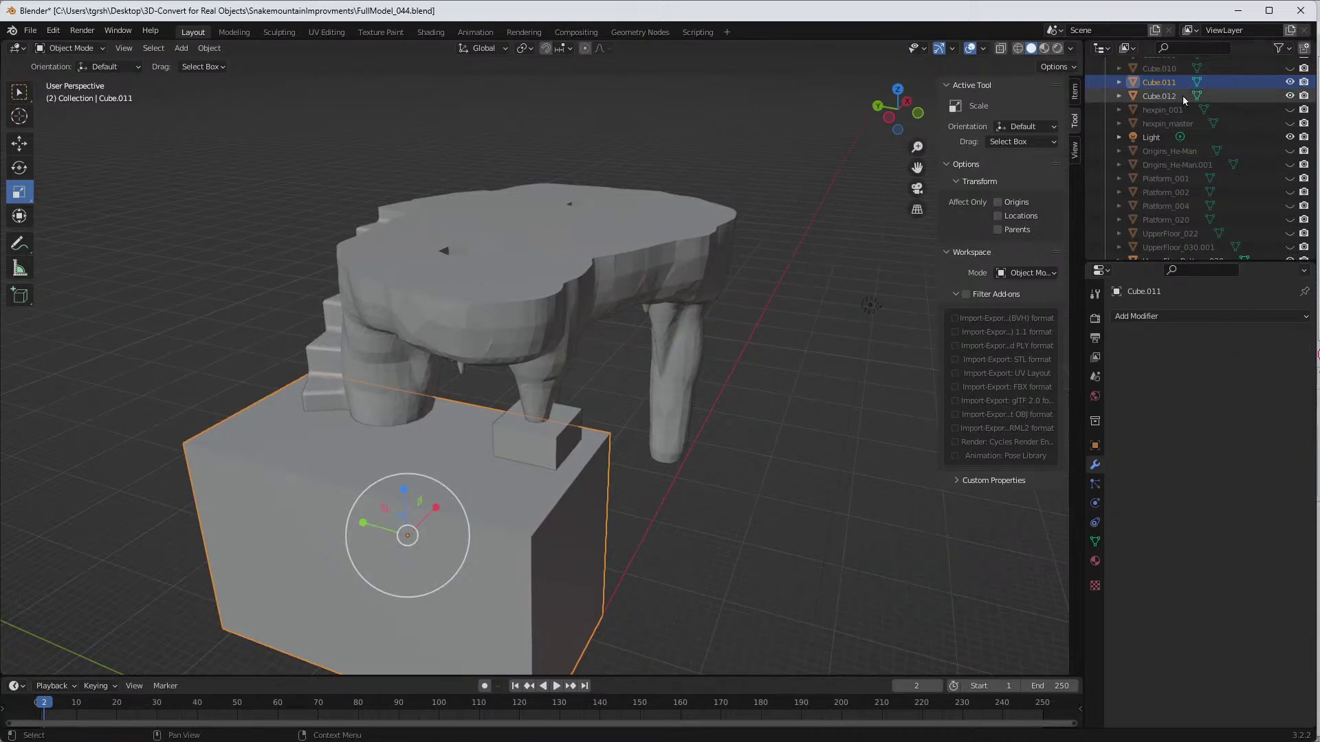
left_click(1290, 96)
middle_click_drag(749, 432, 775, 503)
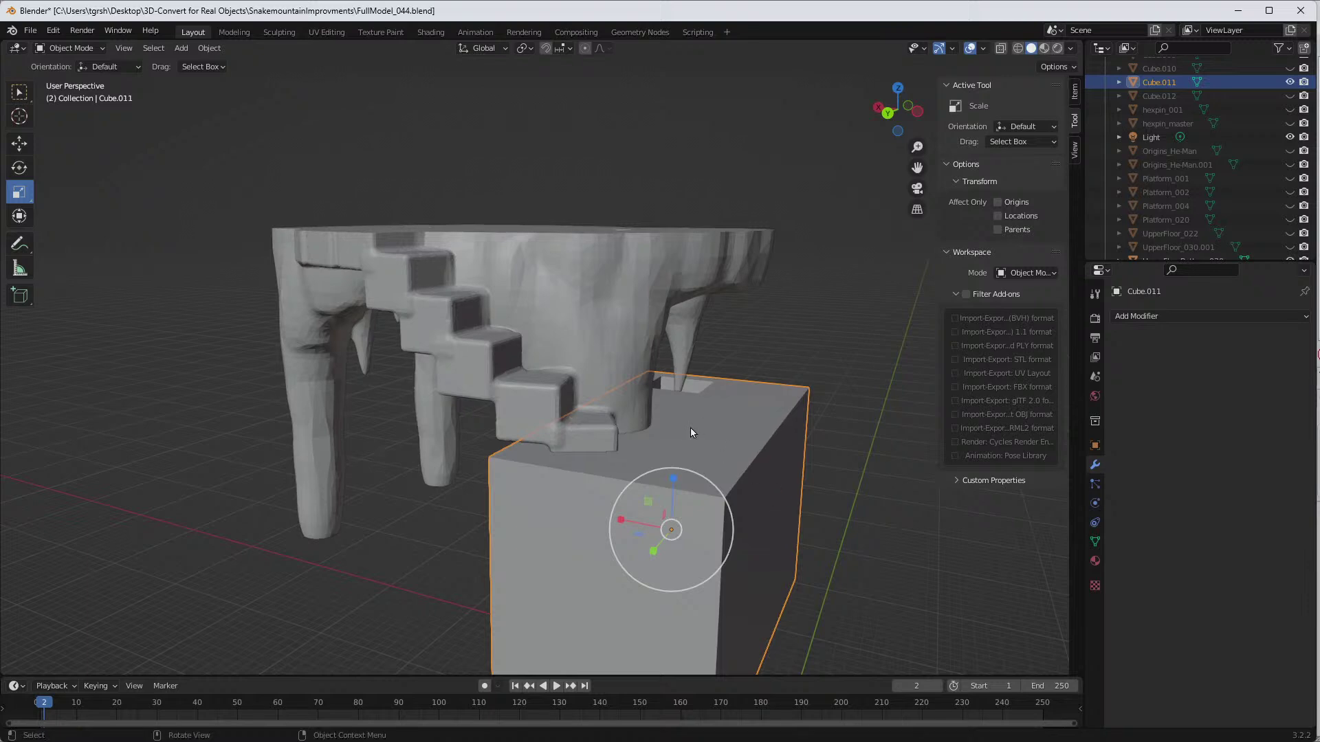
Step: Check the upper floor object's name in the scene list, then copy and paste the notched block Cube.011
left_click(588, 322)
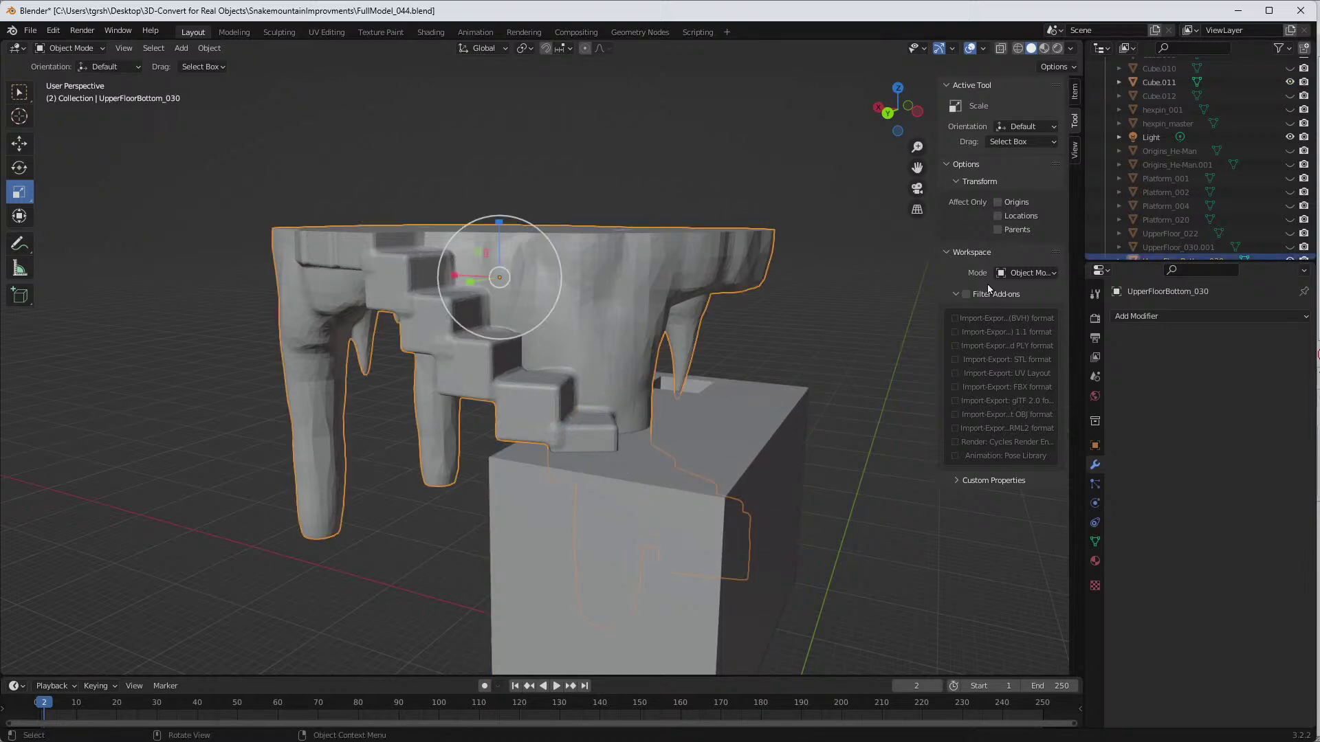
scroll(1139, 213, "down", 2)
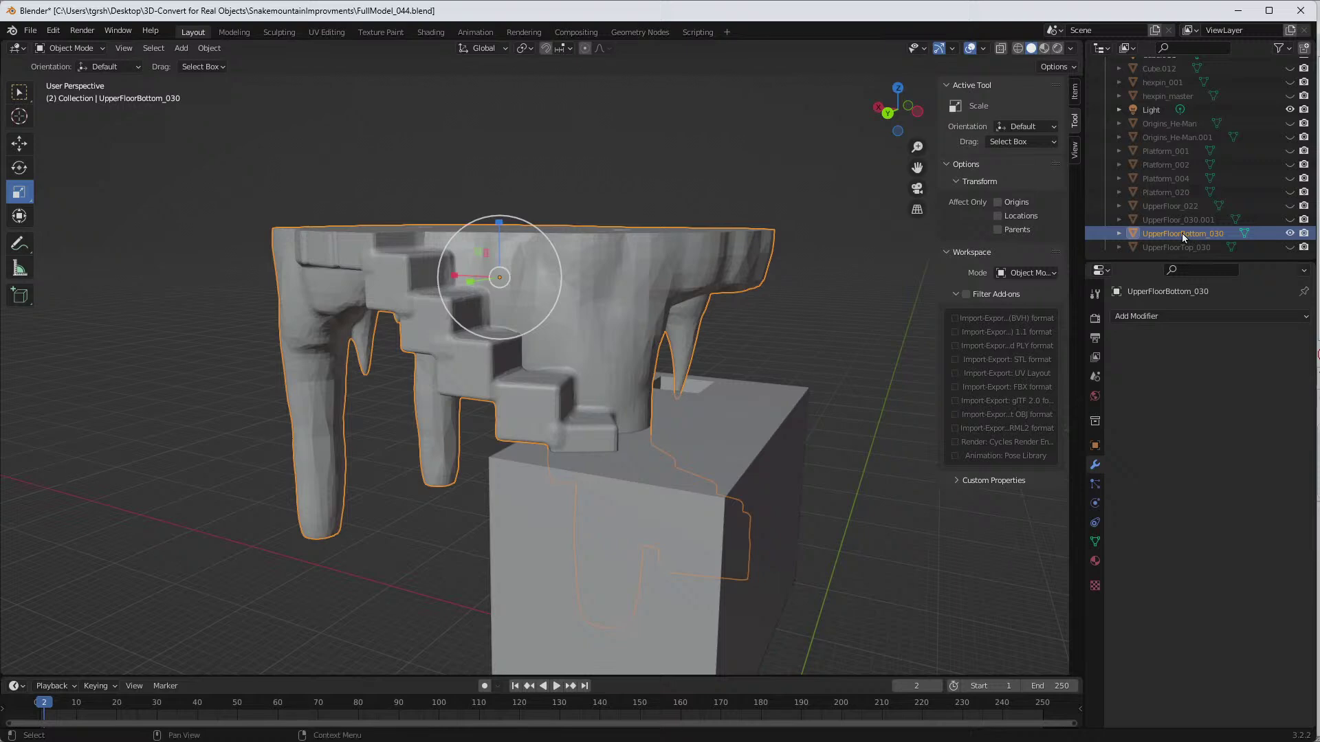
left_click(763, 440)
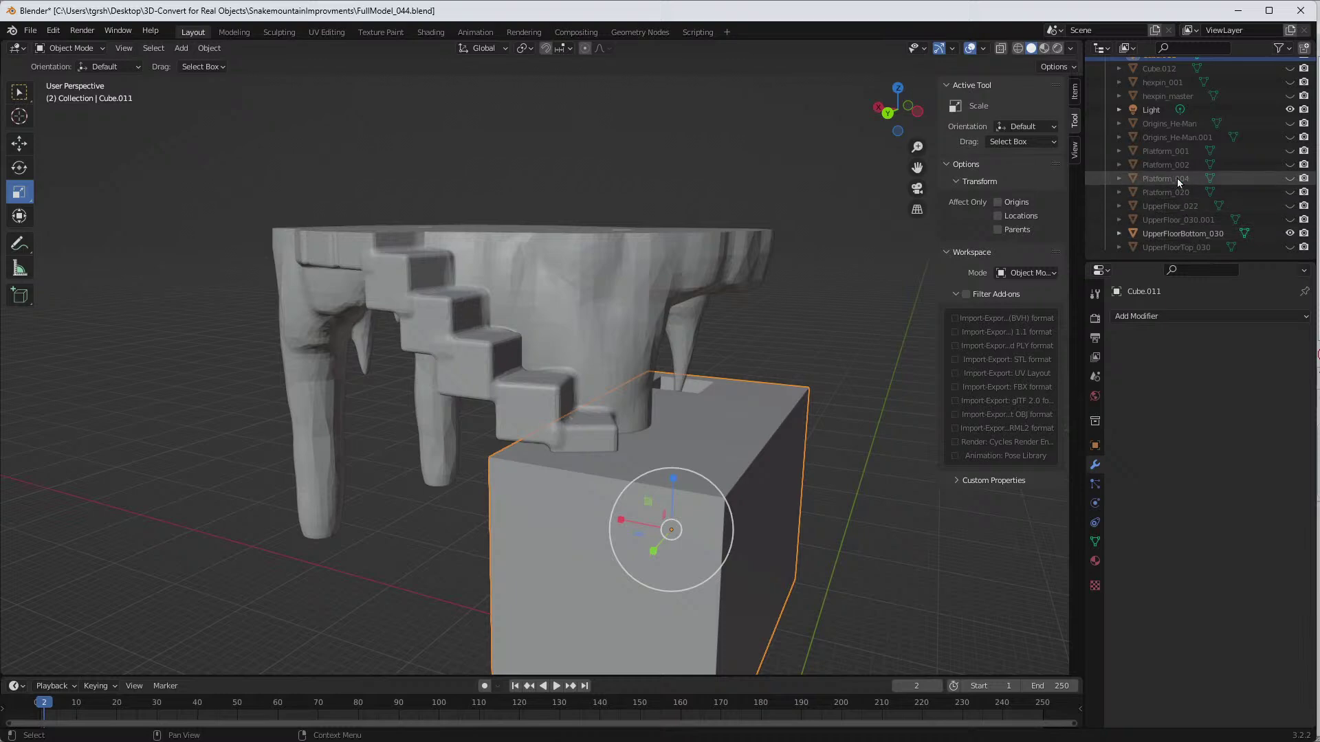
scroll(1193, 195, "up", 2)
scroll(1194, 195, "up", 4)
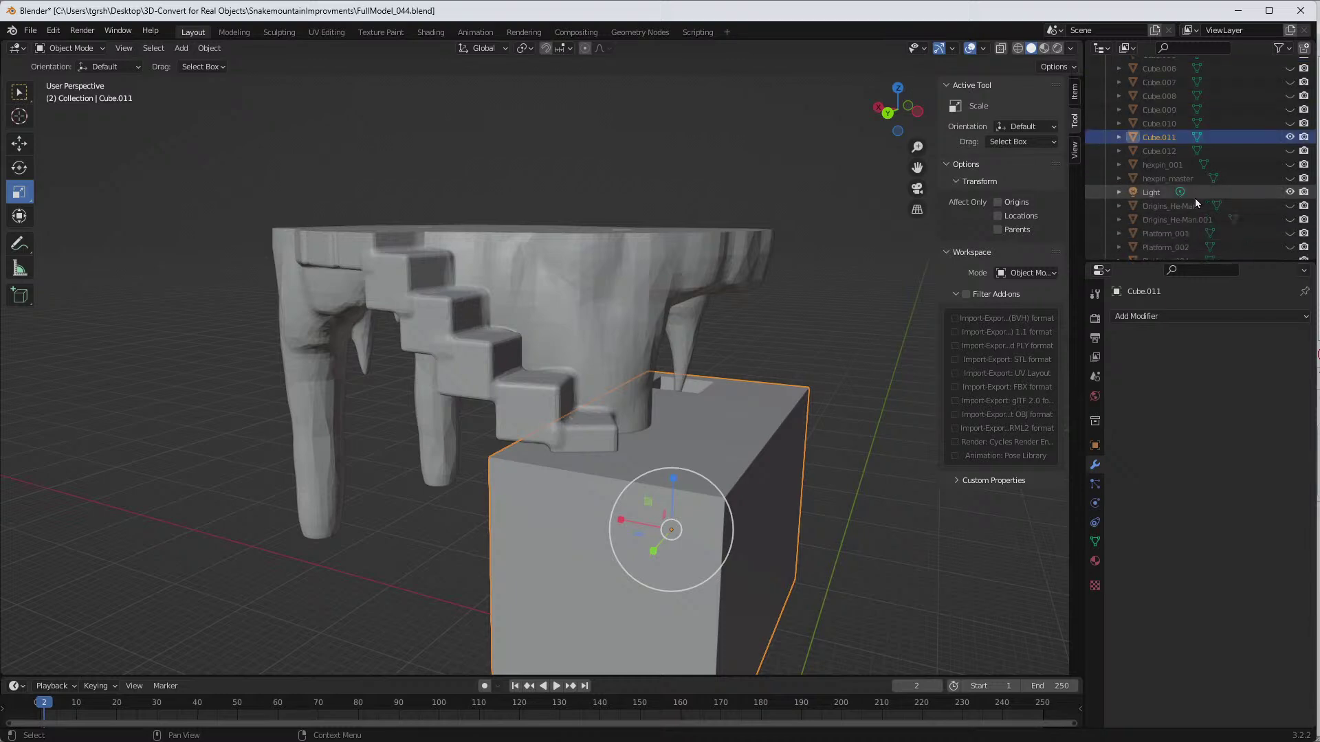
right_click(1153, 136)
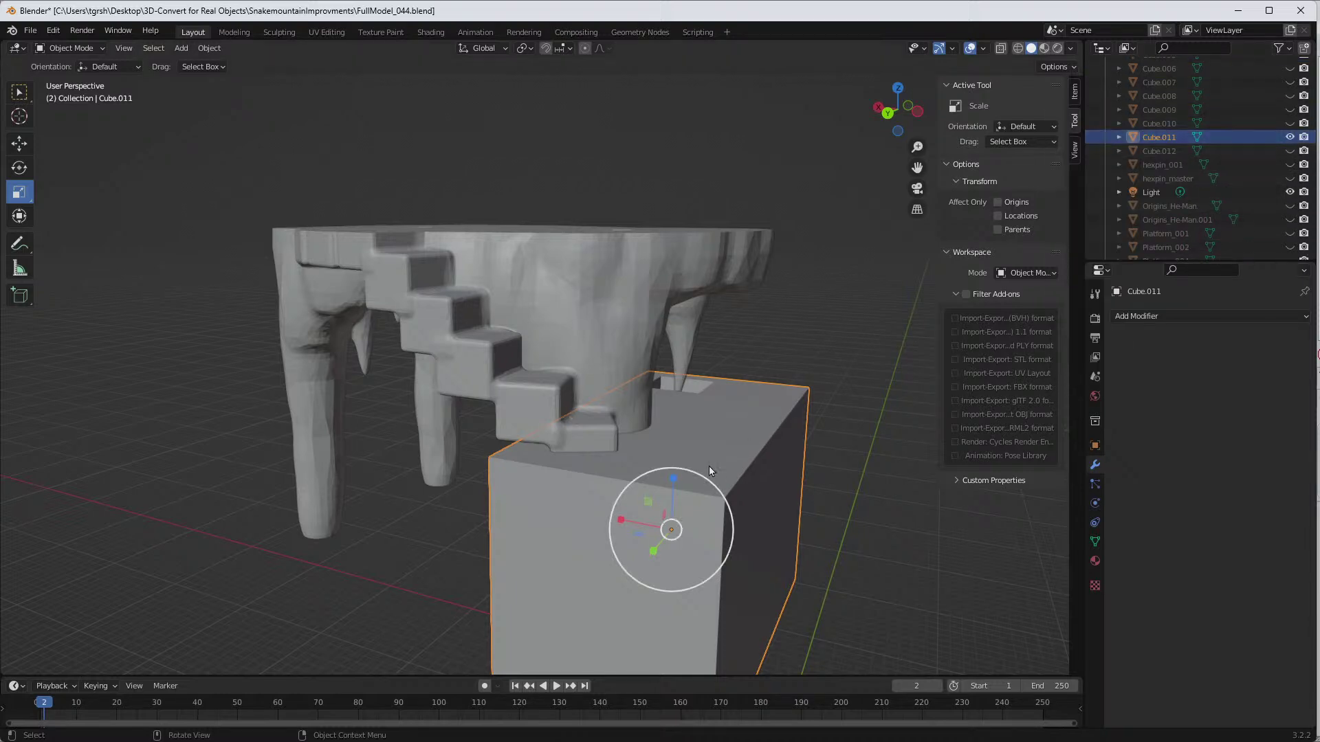
key("ctrl+c")
key("ctrl+v")
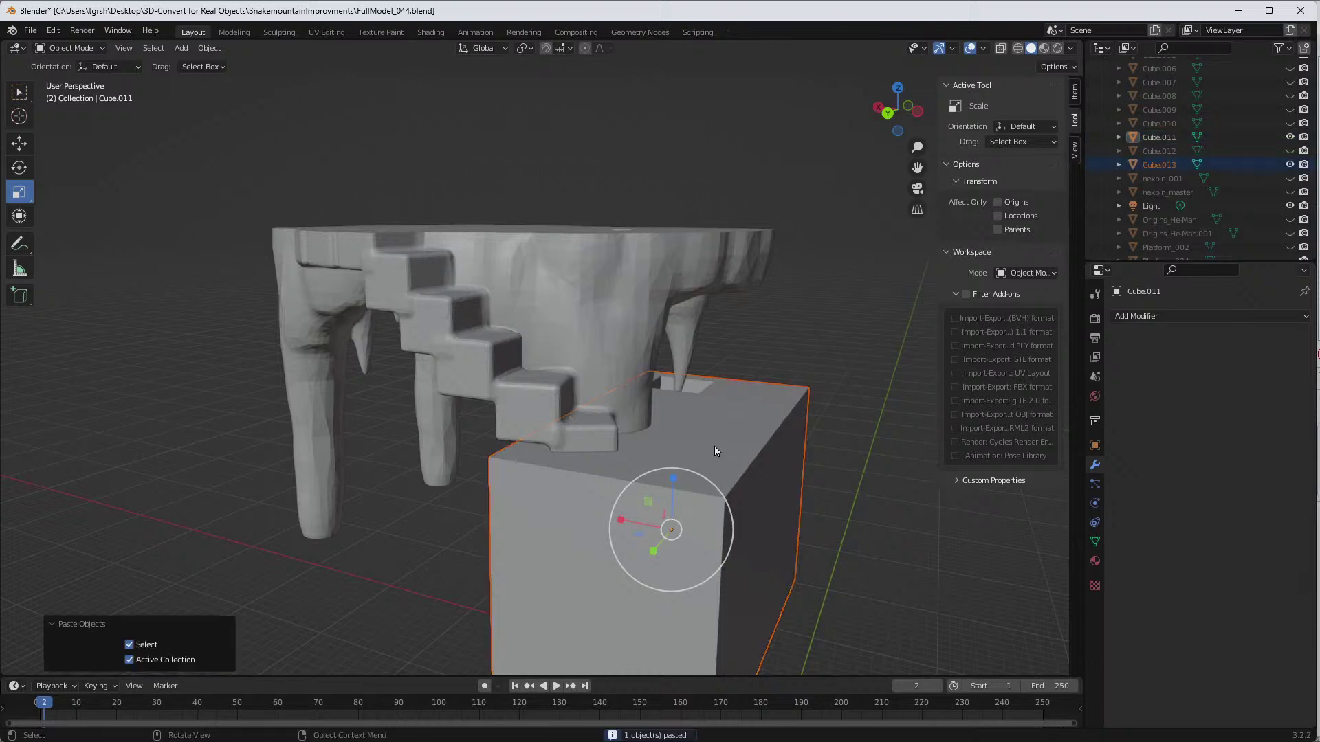
Step: Rename the pasted block copy as LowerStrairs_030
left_click(1169, 164)
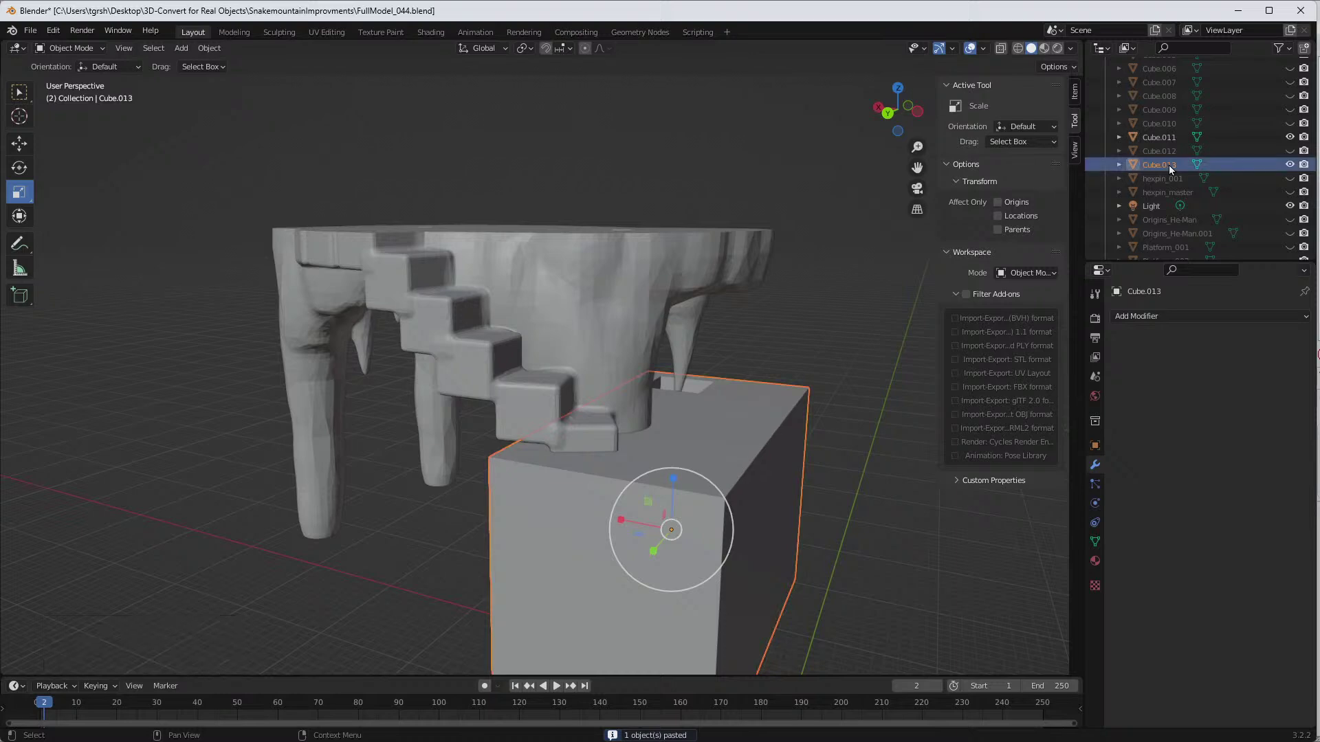
double_click(1176, 165)
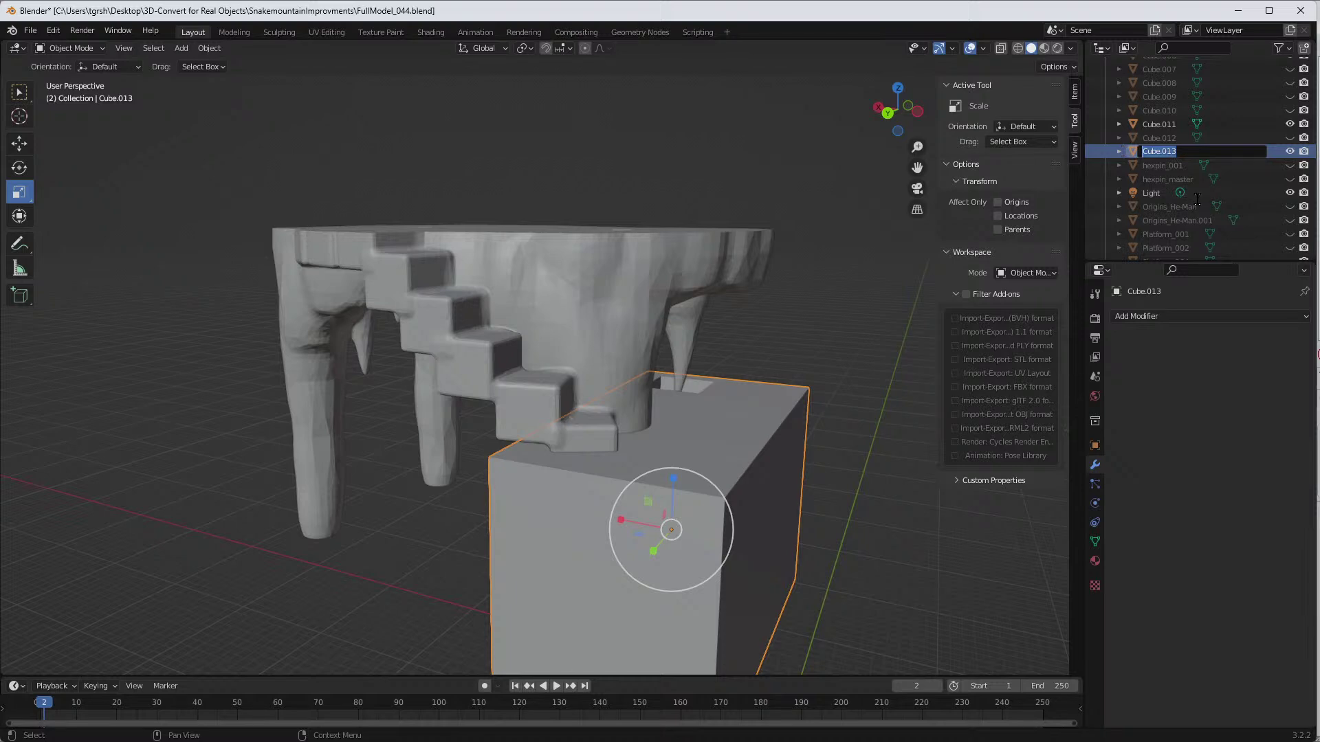
type("LowerStrairs_030")
key("Return")
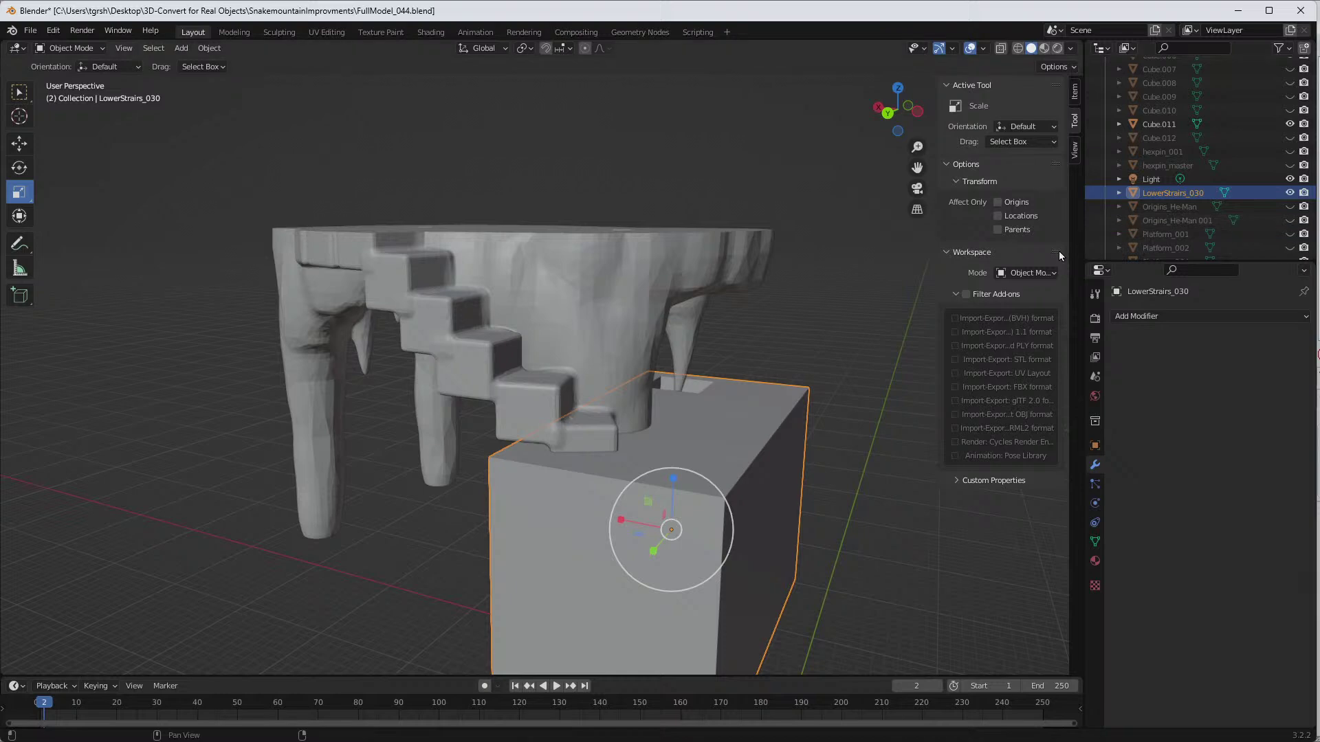
Step: Hide the original block Cube.011 and leave only its LowerStrairs_030 copy displayed with the upper floor
left_click(1289, 193)
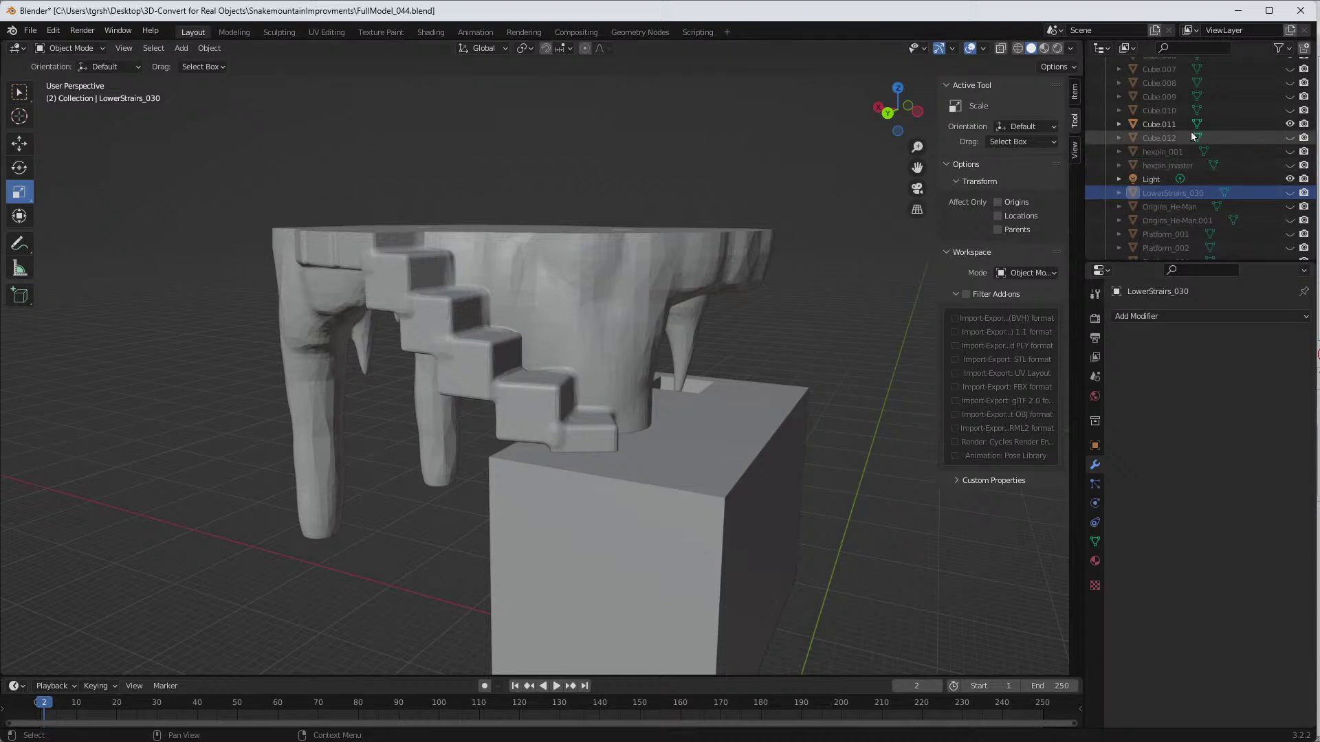
left_click(1288, 124)
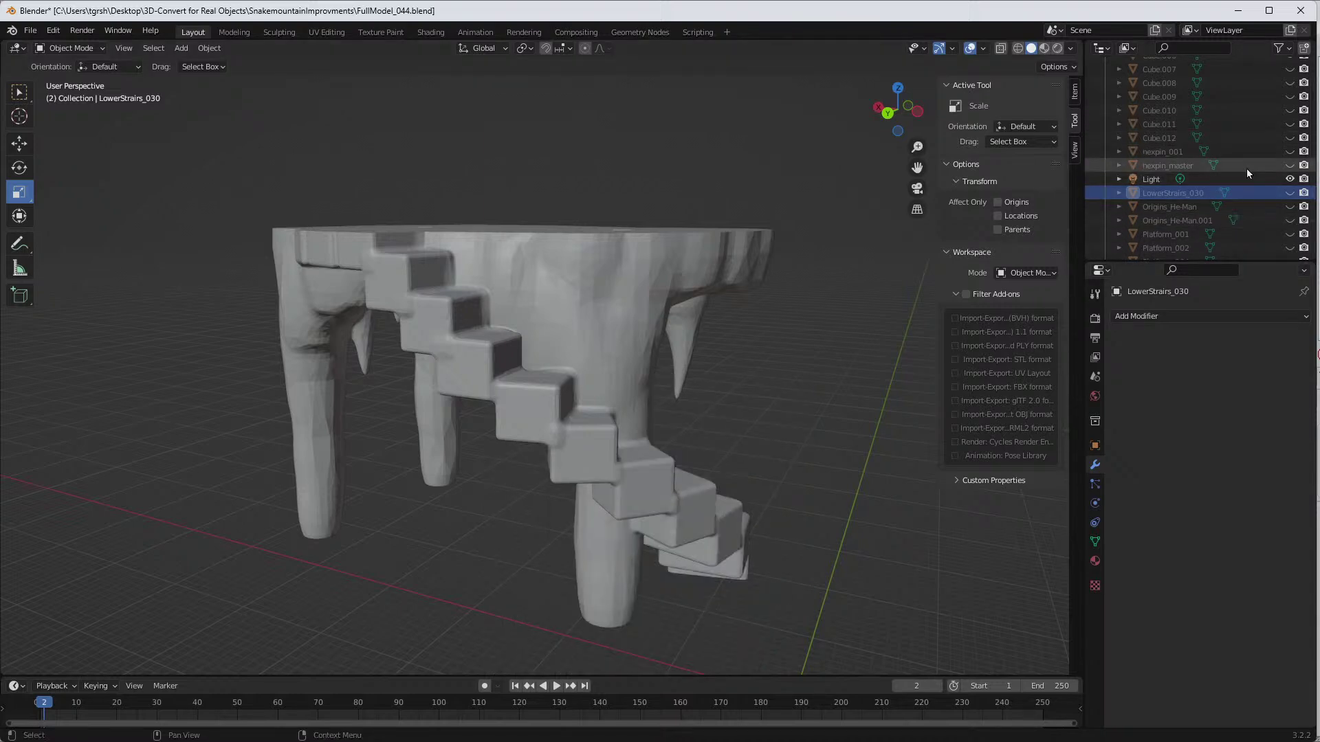
left_click(1289, 193)
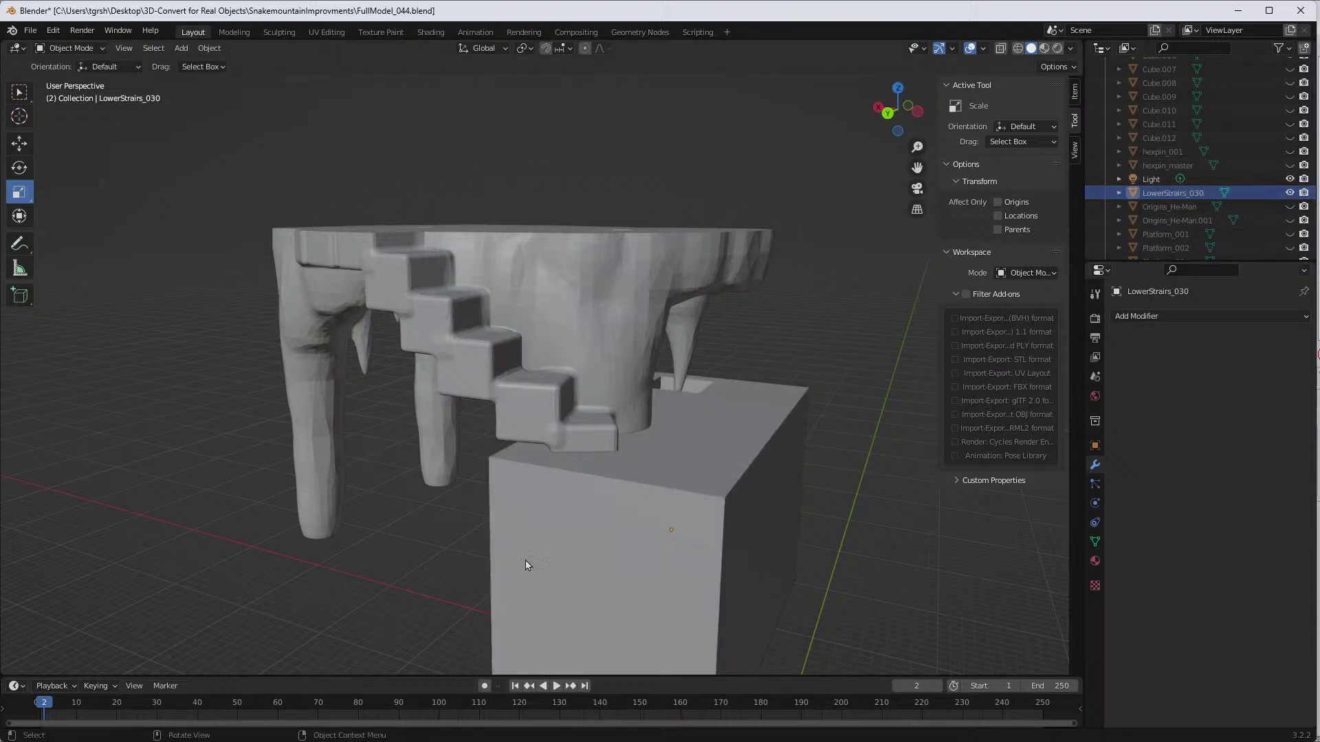
Step: Add a Boolean modifier to LowerStrairs_030, set to Intersect with the Fast solver
left_click(1163, 317)
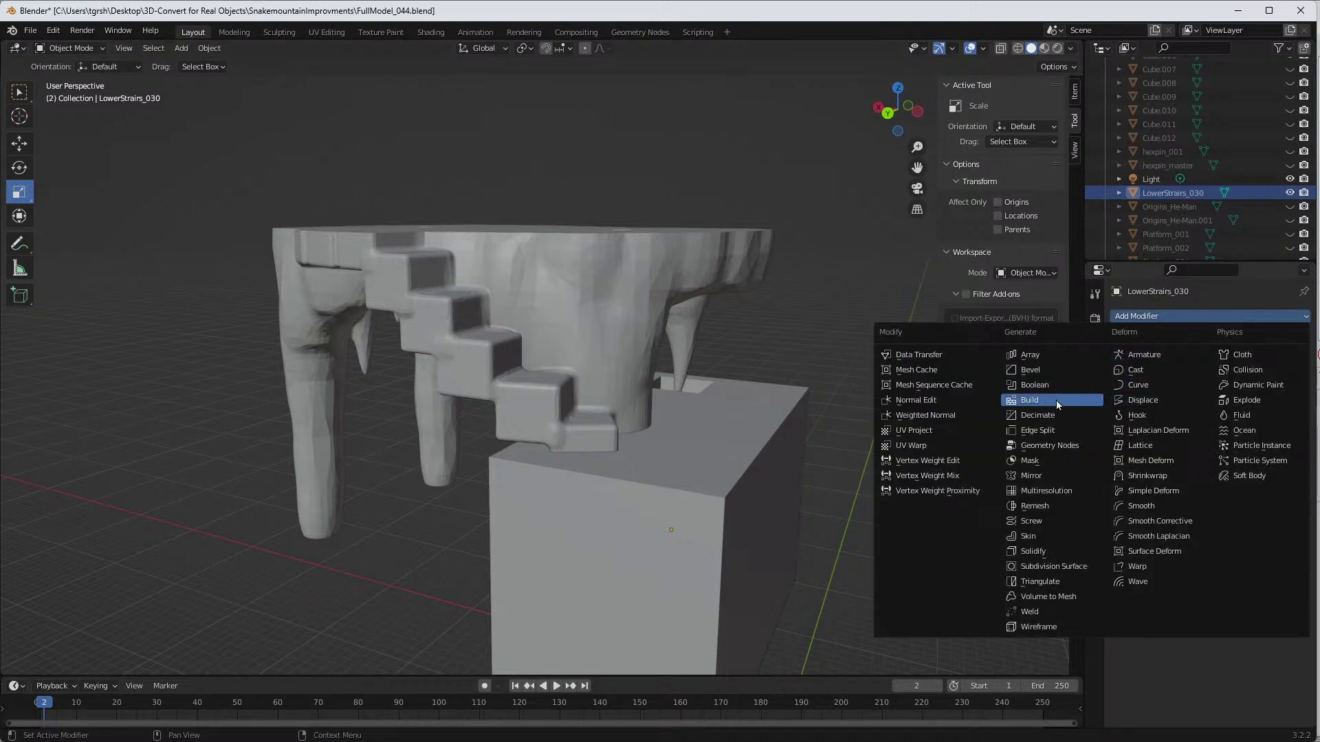
left_click(1034, 385)
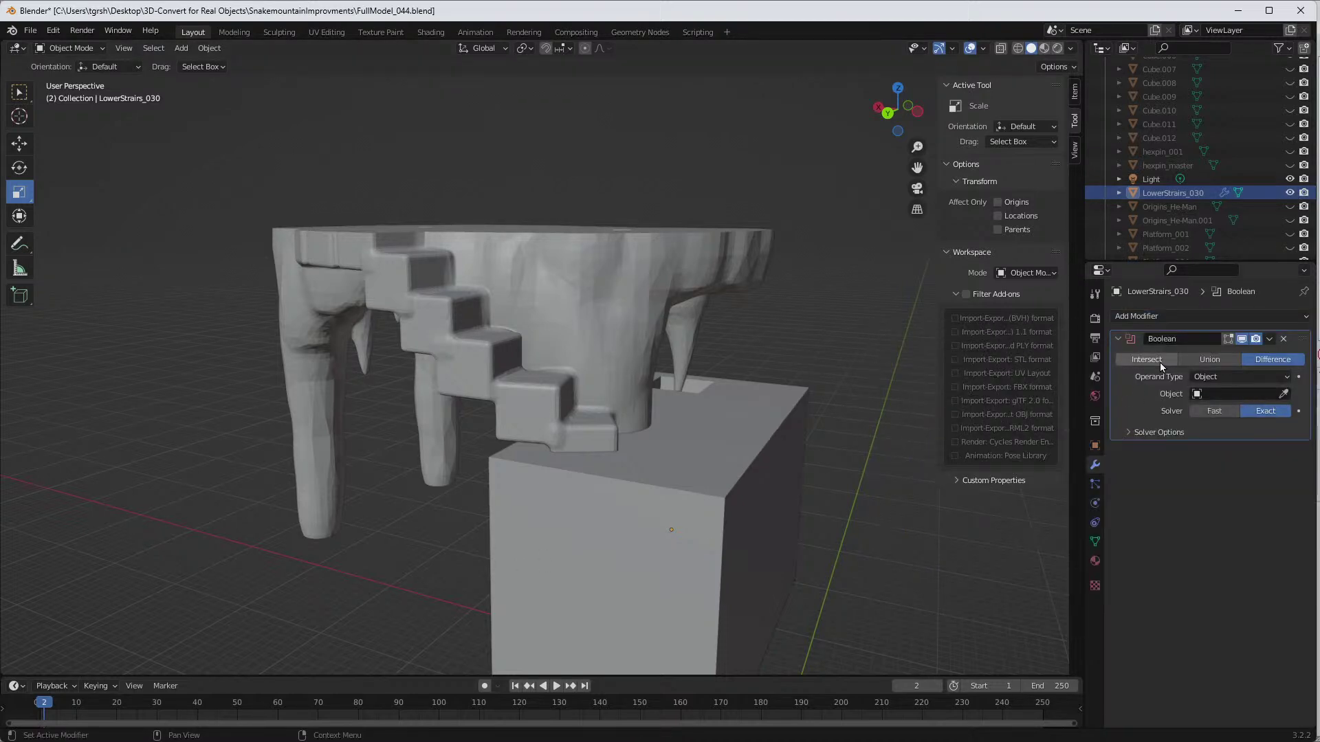
left_click(1160, 363)
left_click(1214, 411)
Step: Pick the upper floor UpperFloorBottom_030 as the Boolean object for LowerStrairs_030 and apply the modifier
left_click(1283, 394)
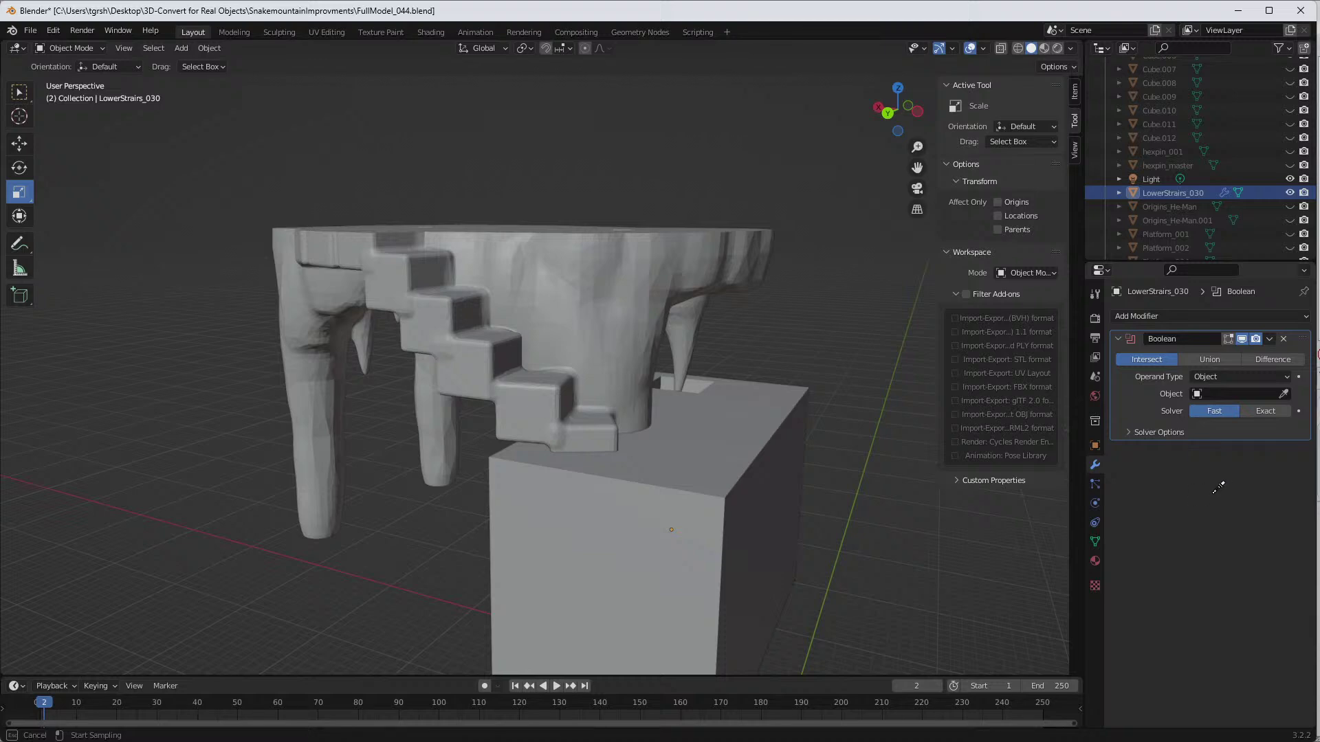
key("Escape")
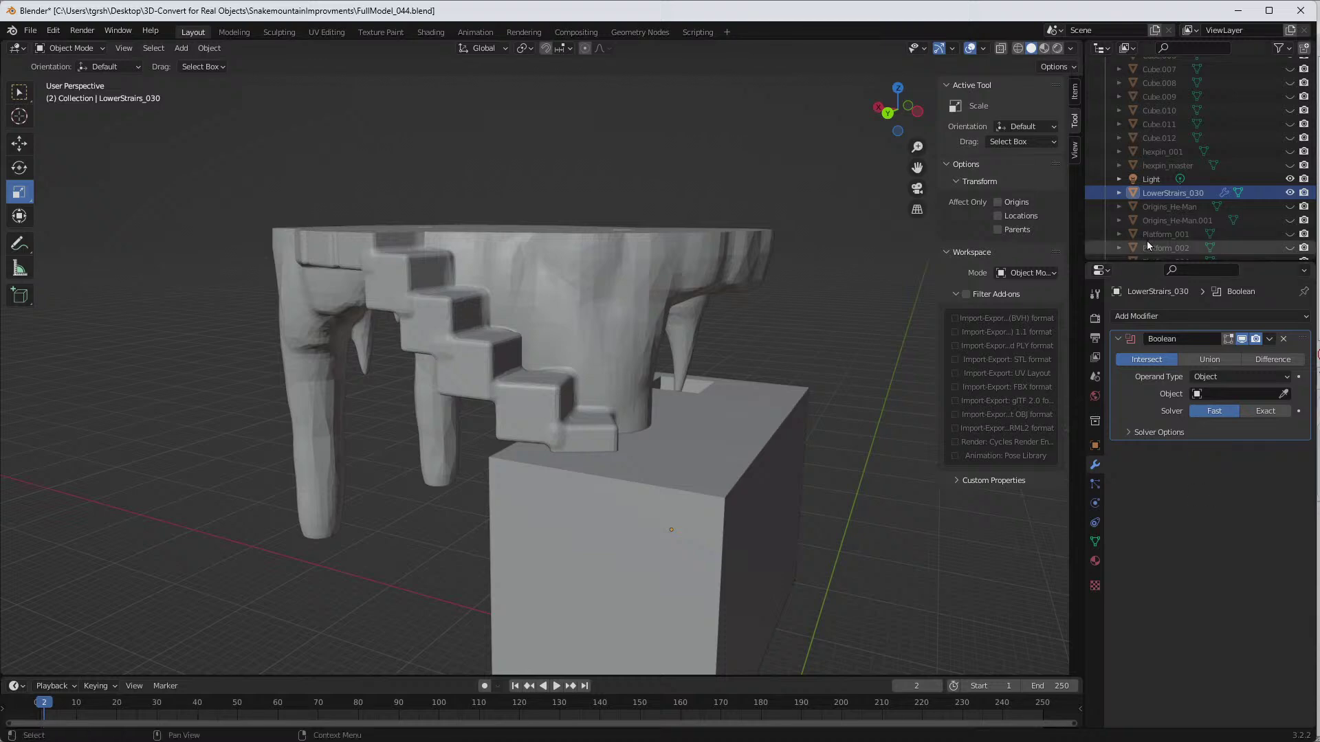
left_click(1287, 193)
left_click(1287, 193)
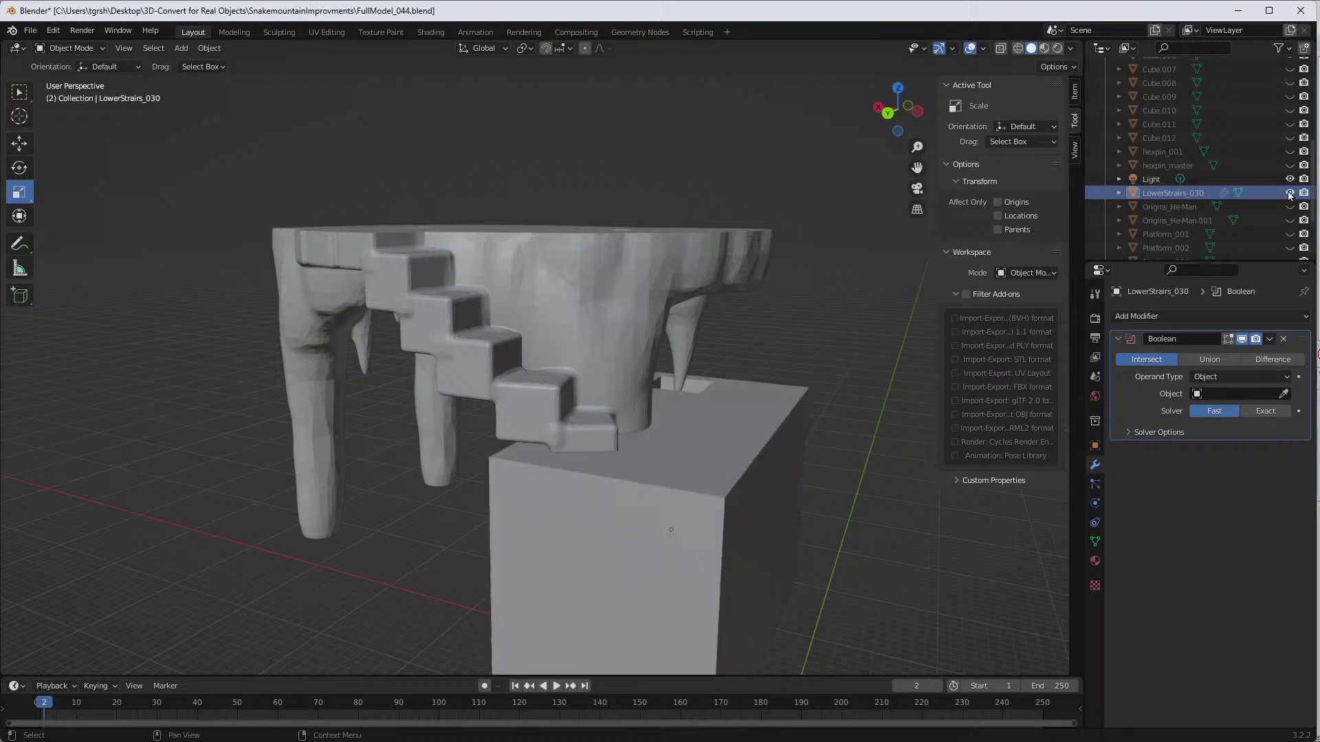
left_click(686, 497)
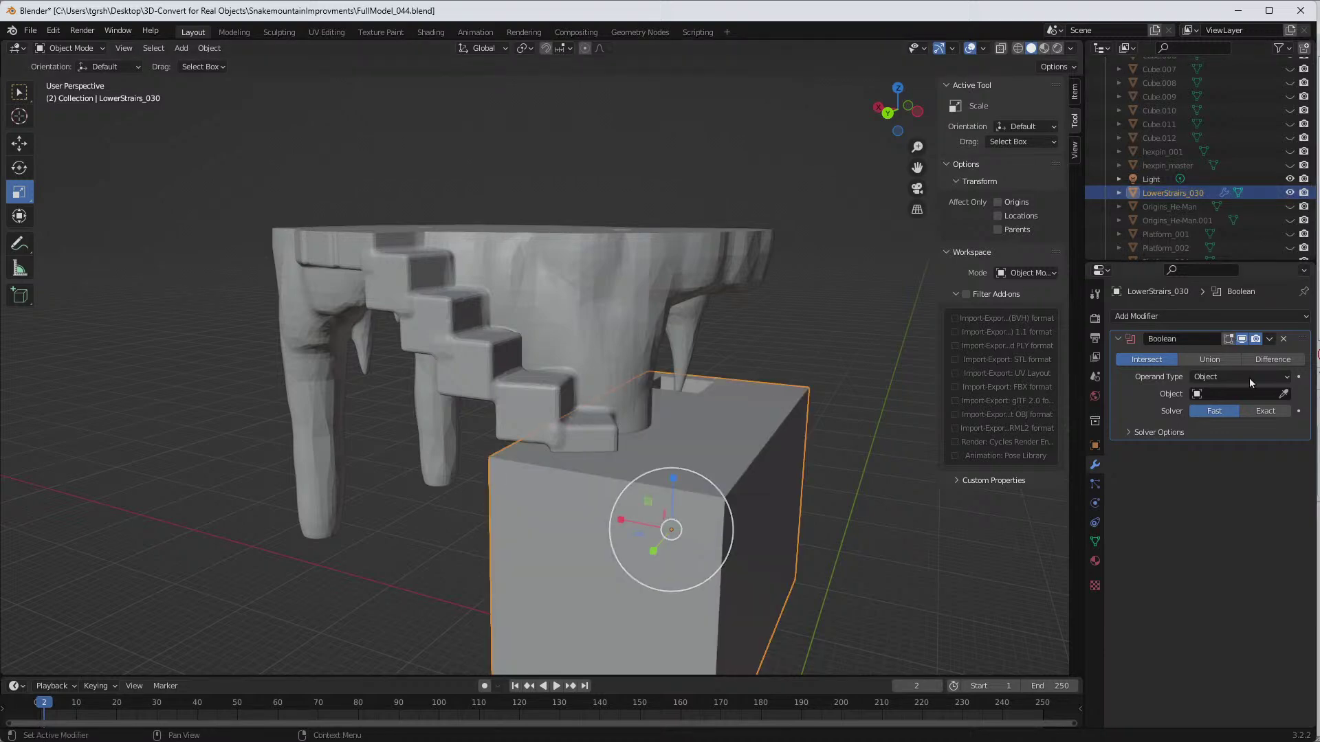
left_click(1282, 396)
left_click(619, 351)
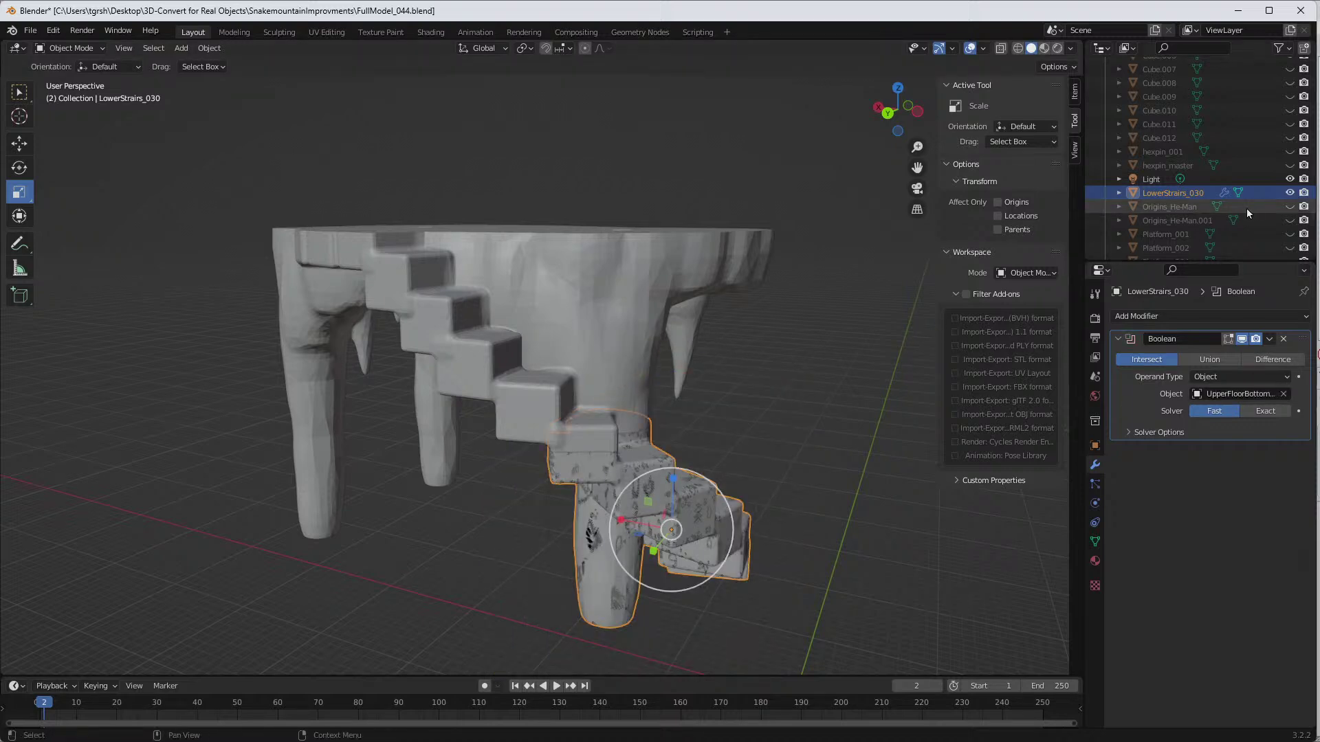
left_click(1269, 338)
left_click(1211, 355)
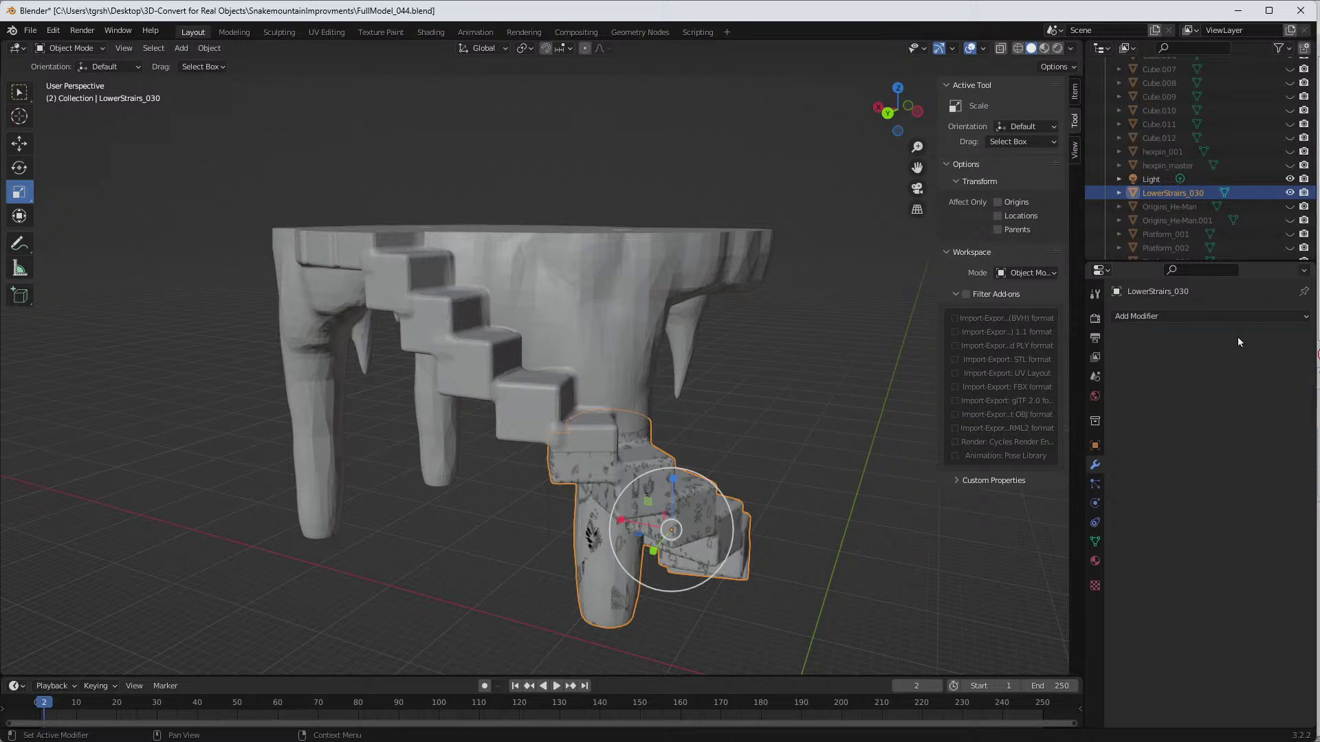
Step: Hide LowerStrairs_030 and display the notched block Cube.011 with the upper floor
left_click(1290, 193)
left_click(1290, 138)
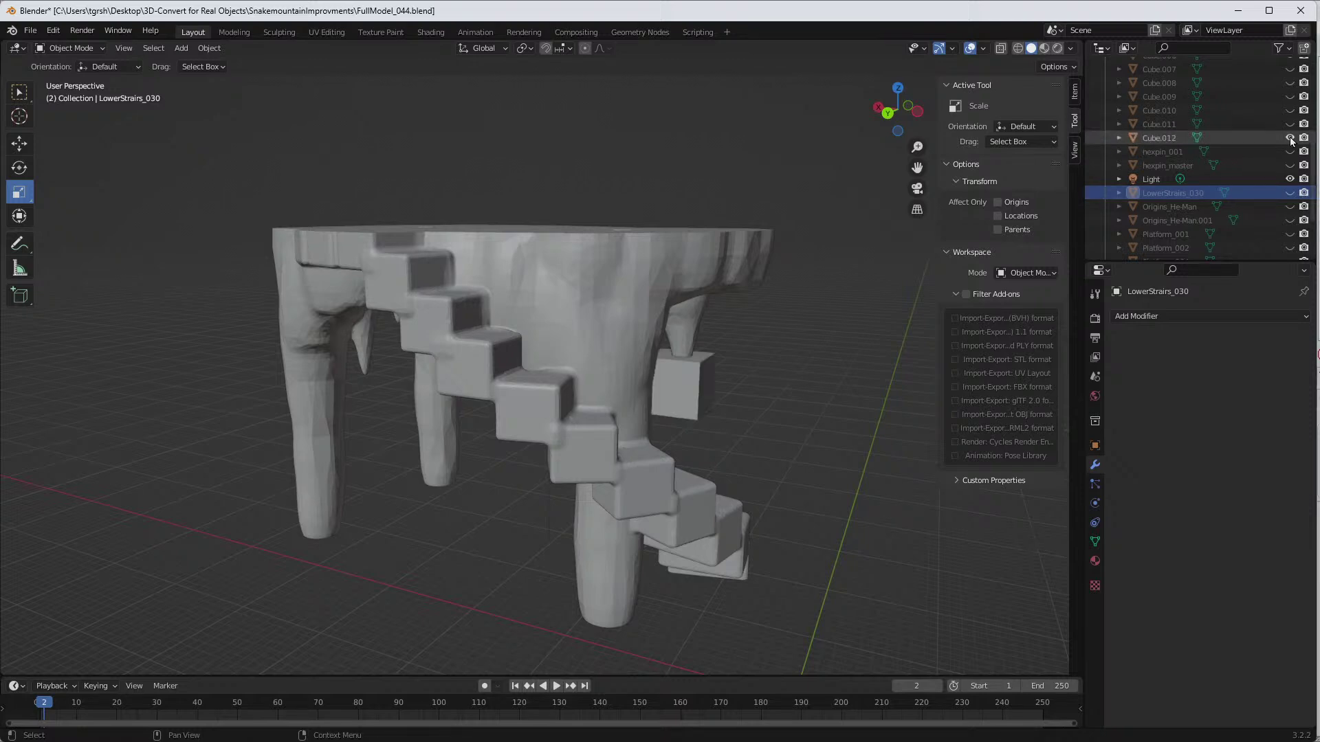
left_click(1290, 138)
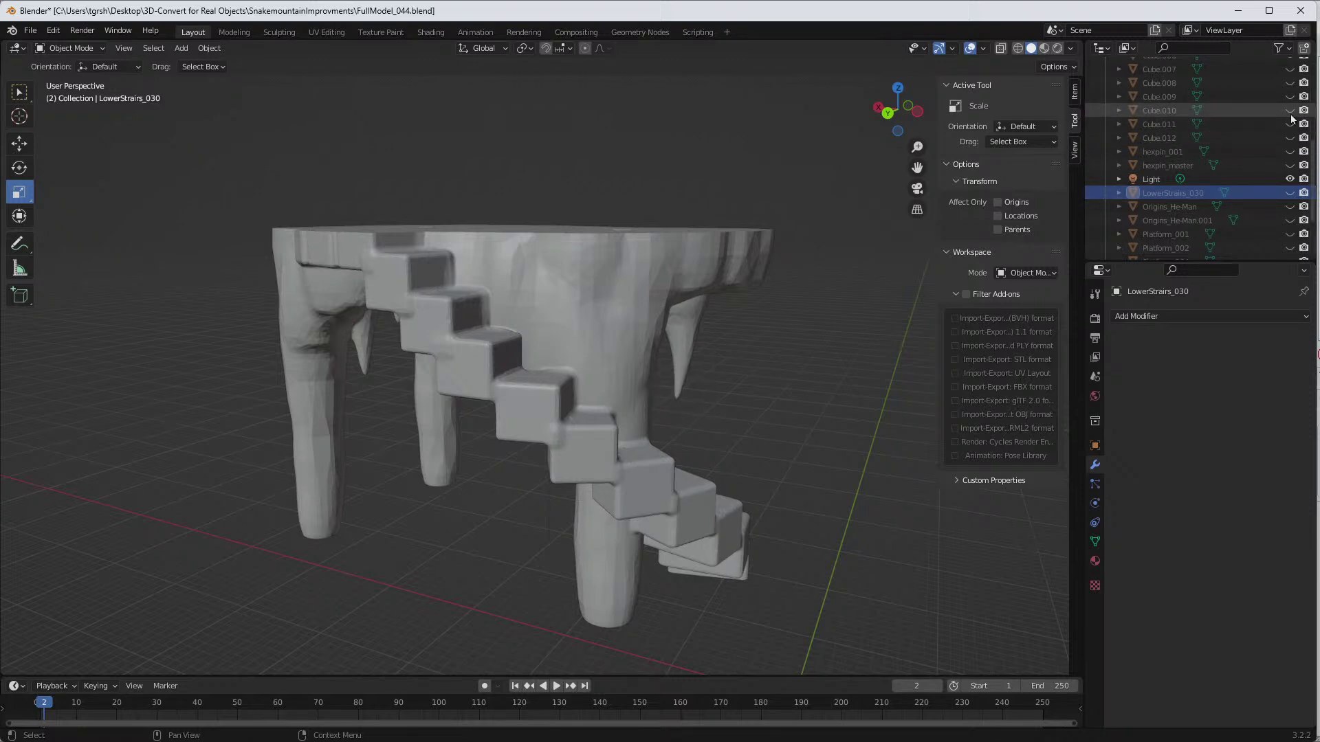
left_click(1290, 124)
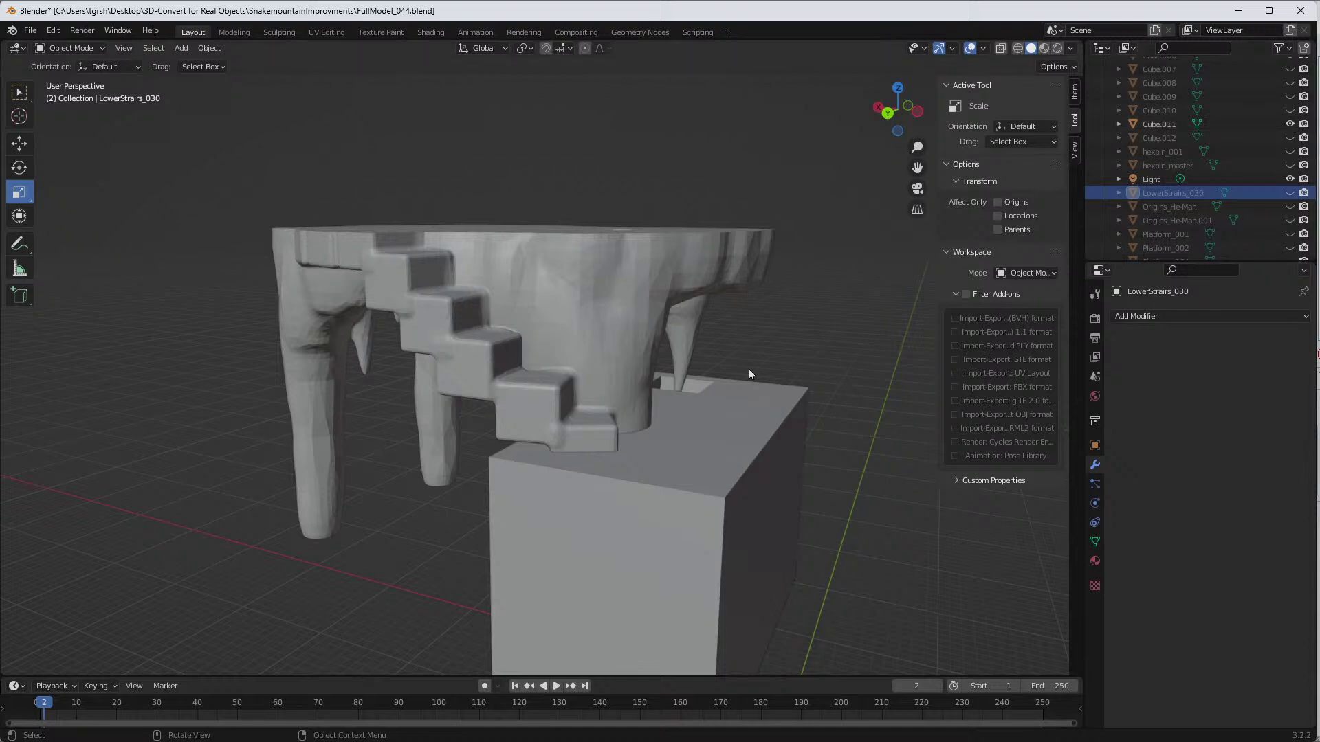
middle_click_drag(787, 395, 758, 387)
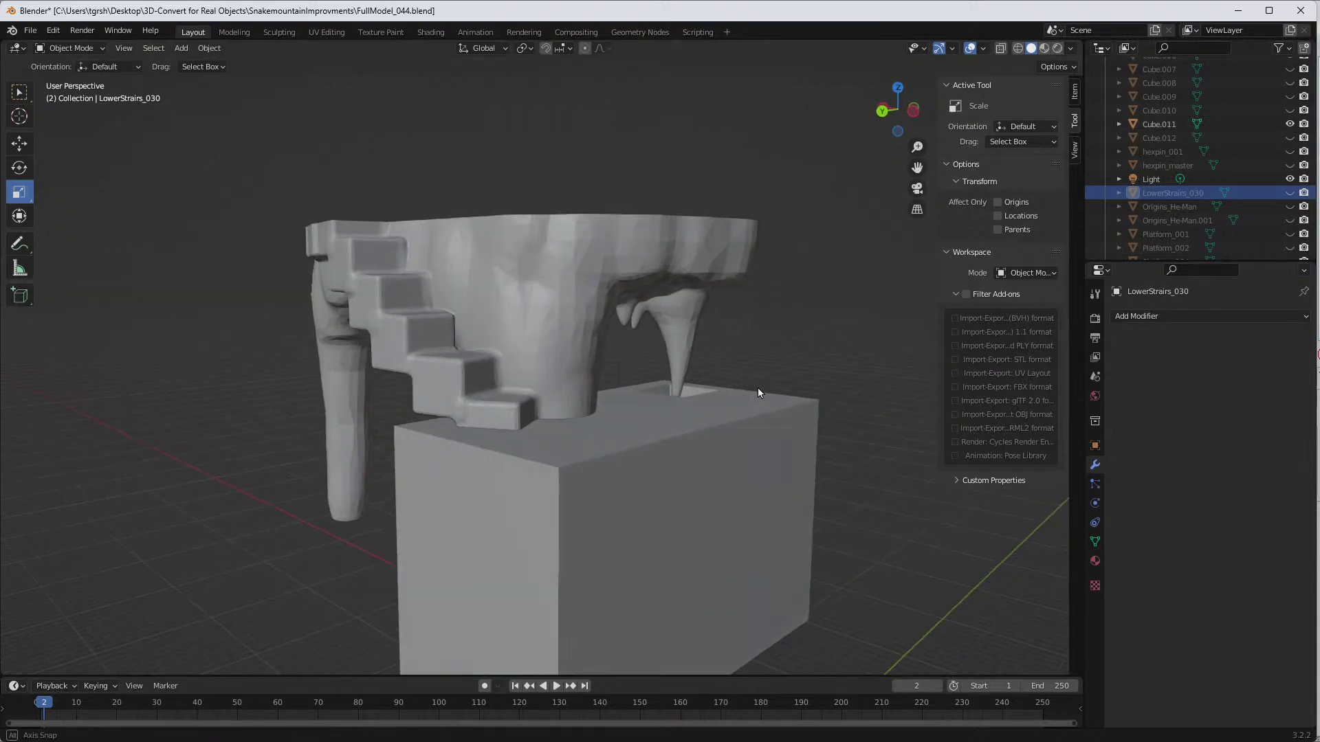
Step: Add a Boolean Difference modifier with the Fast solver to UpperFloorBottom_030, using Cube.011 as the cutting object
left_click(545, 312)
left_click(1210, 316)
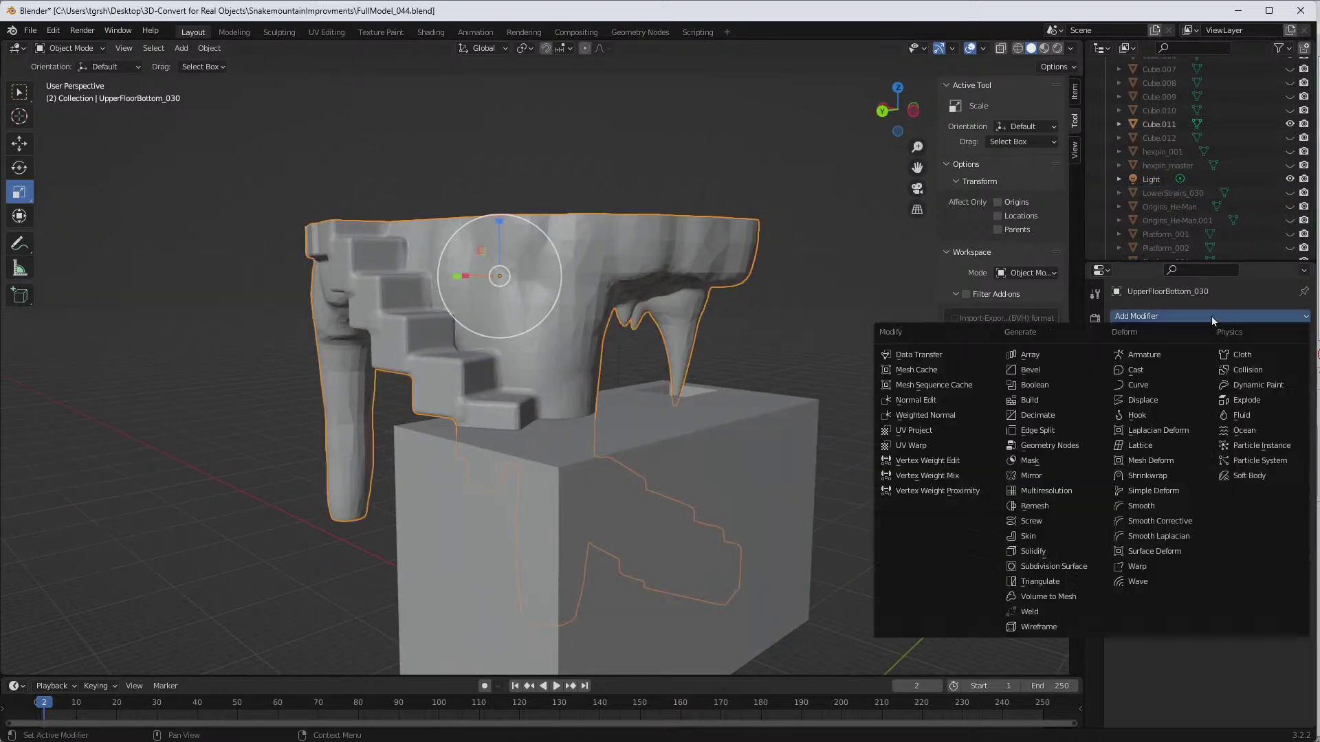
left_click(1043, 387)
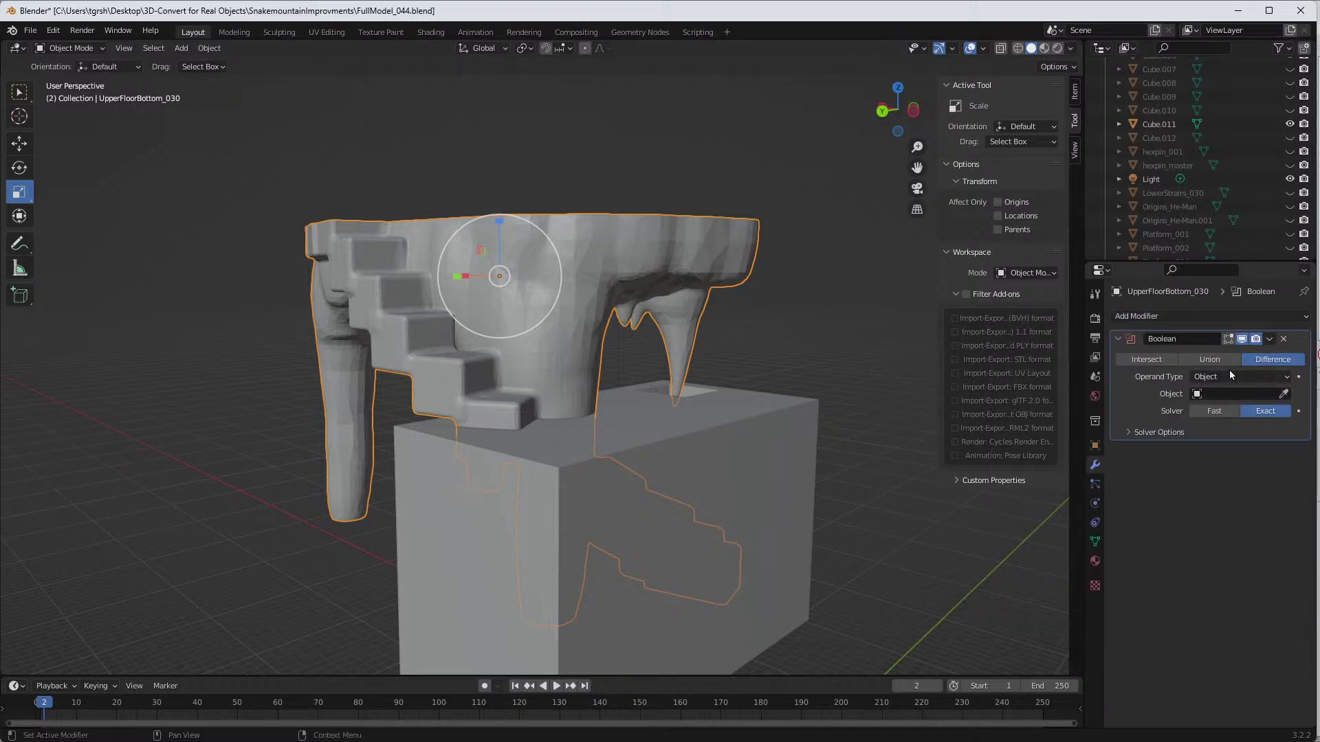
left_click(1214, 410)
left_click(1283, 393)
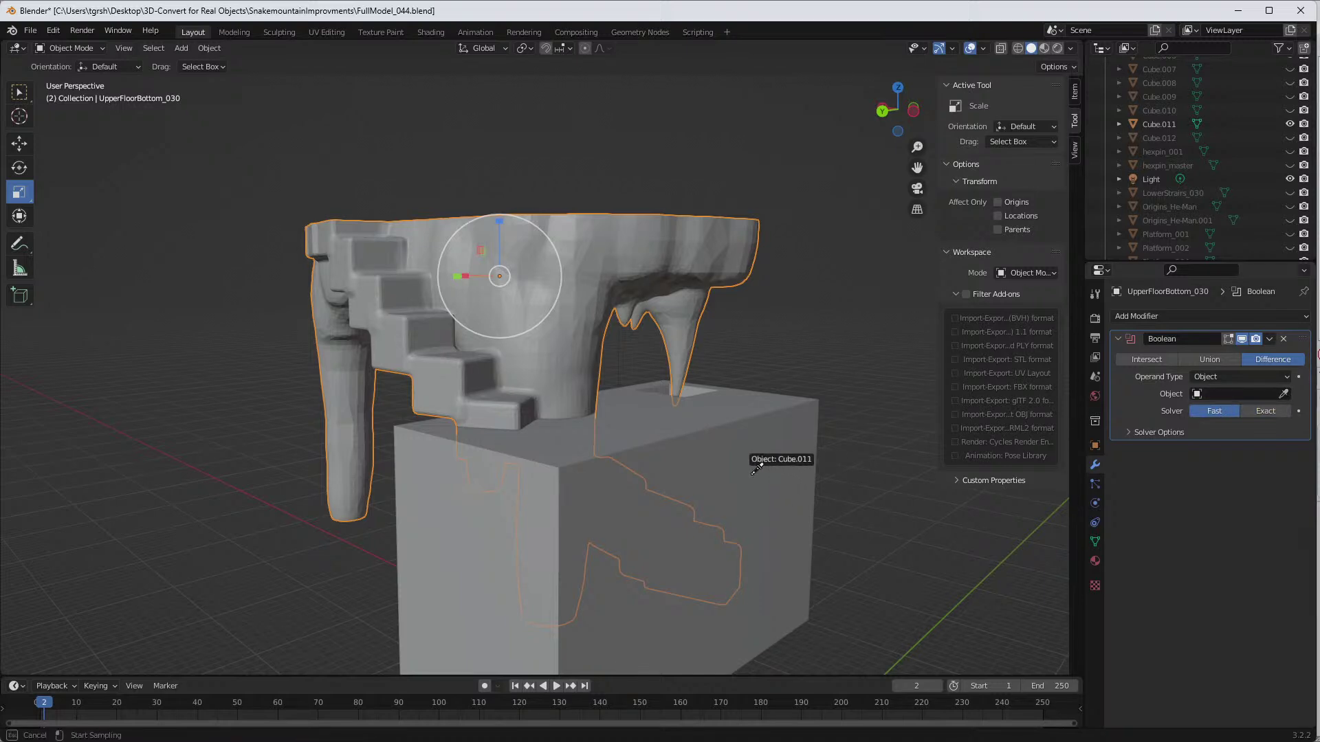
left_click(756, 483)
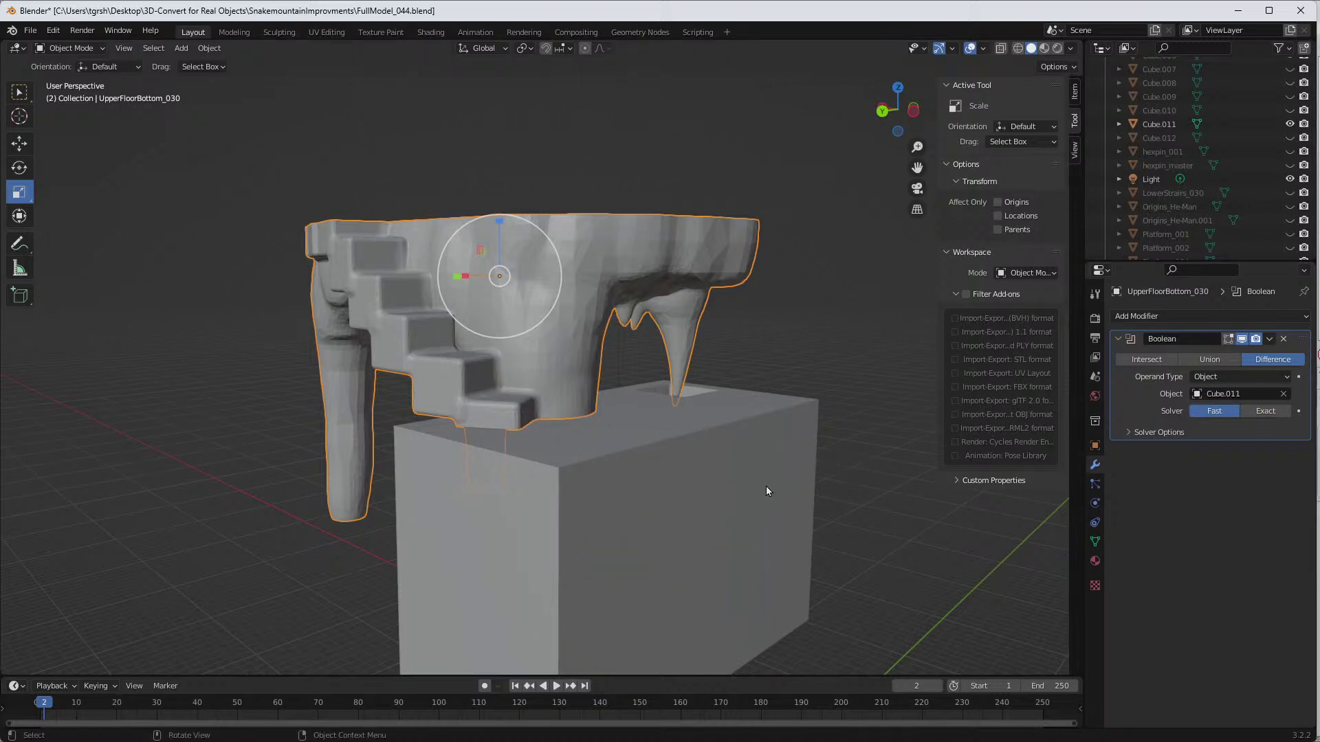
Step: Apply the Boolean modifier on UpperFloorBottom_030 and hide the cutting block Cube.011
middle_click_drag(776, 505, 715, 515)
left_click(1268, 339)
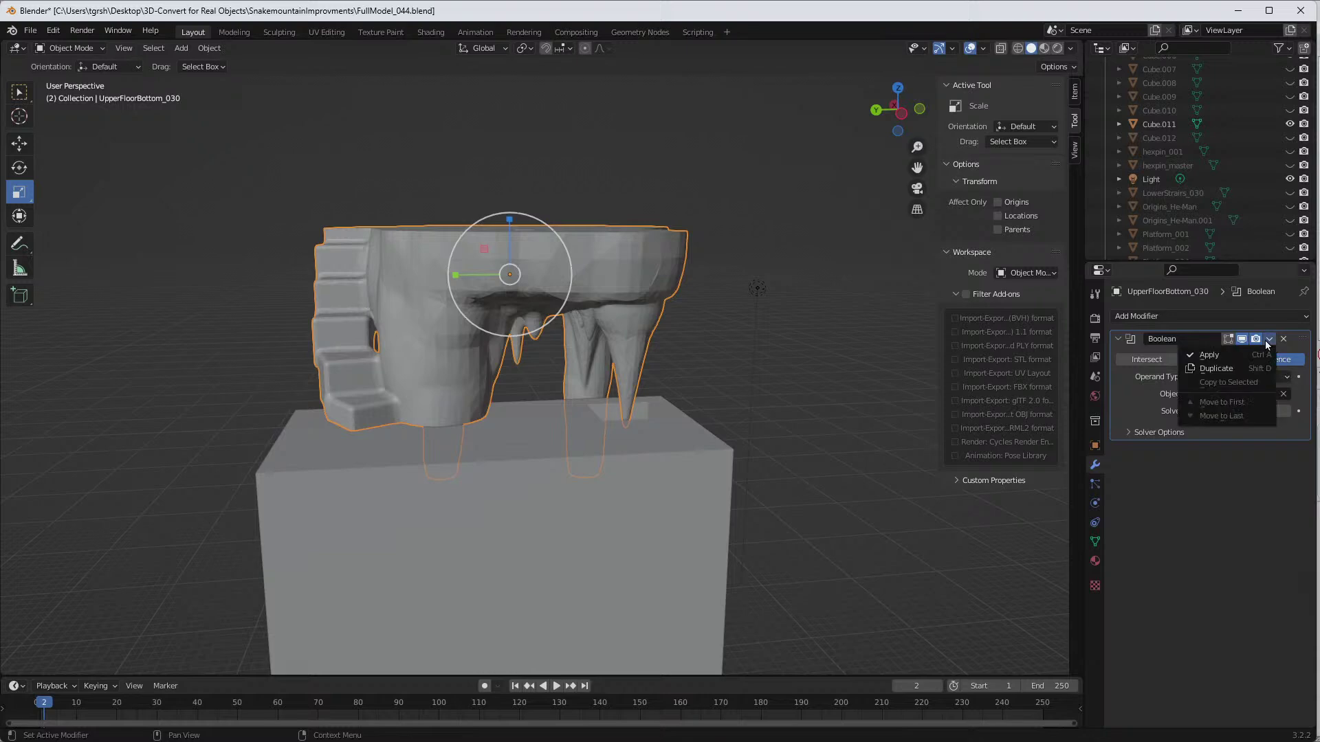
left_click(1221, 355)
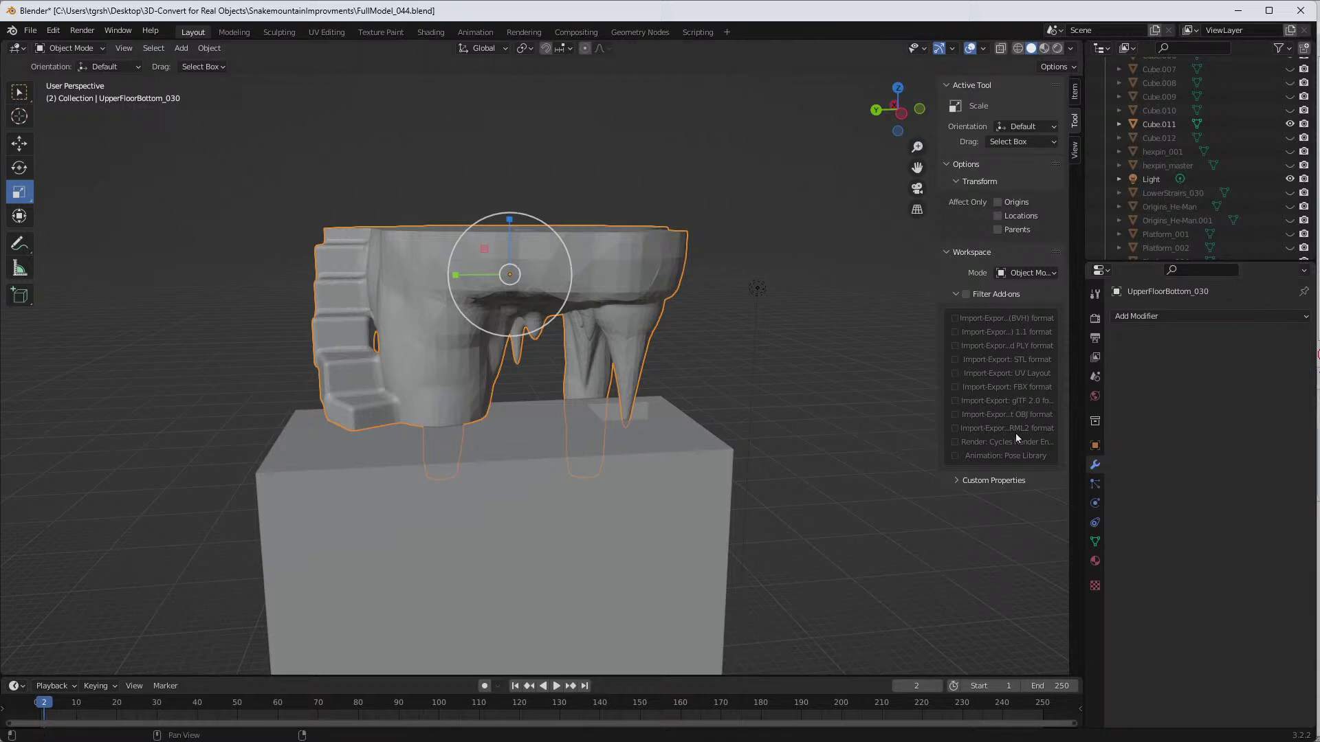
left_click(1289, 125)
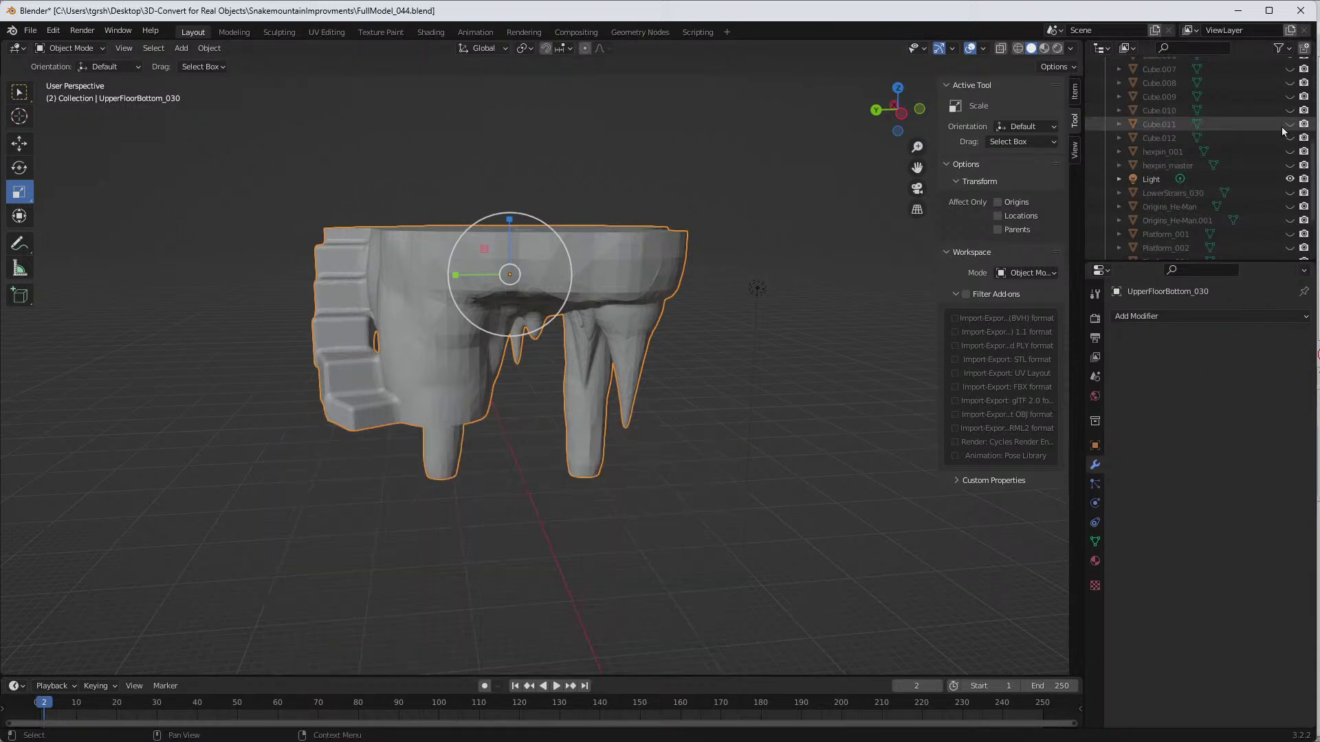
Step: Display LowerStrairs_030 together with the cut upper floor and inspect the split parts
middle_click_drag(685, 371, 808, 354)
scroll(1214, 211, "down", 3)
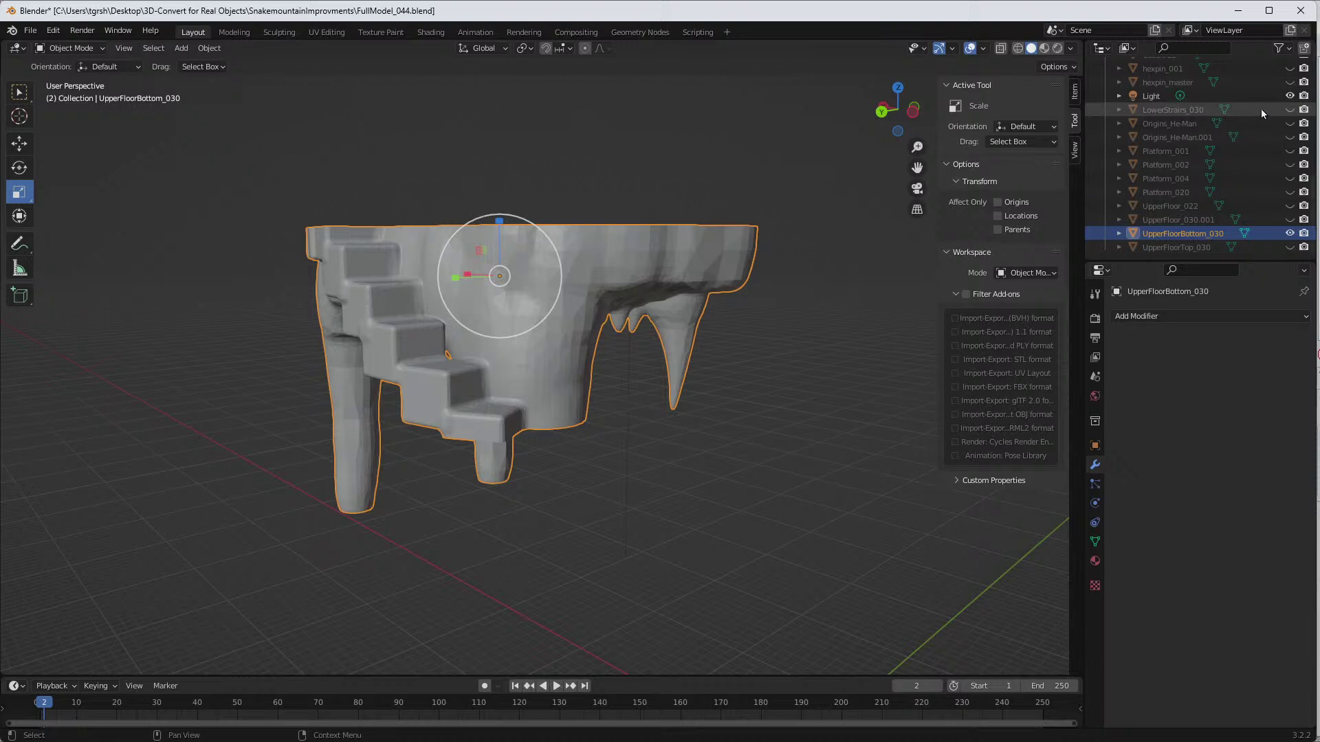
left_click(1289, 110)
middle_click_drag(749, 394, 646, 412)
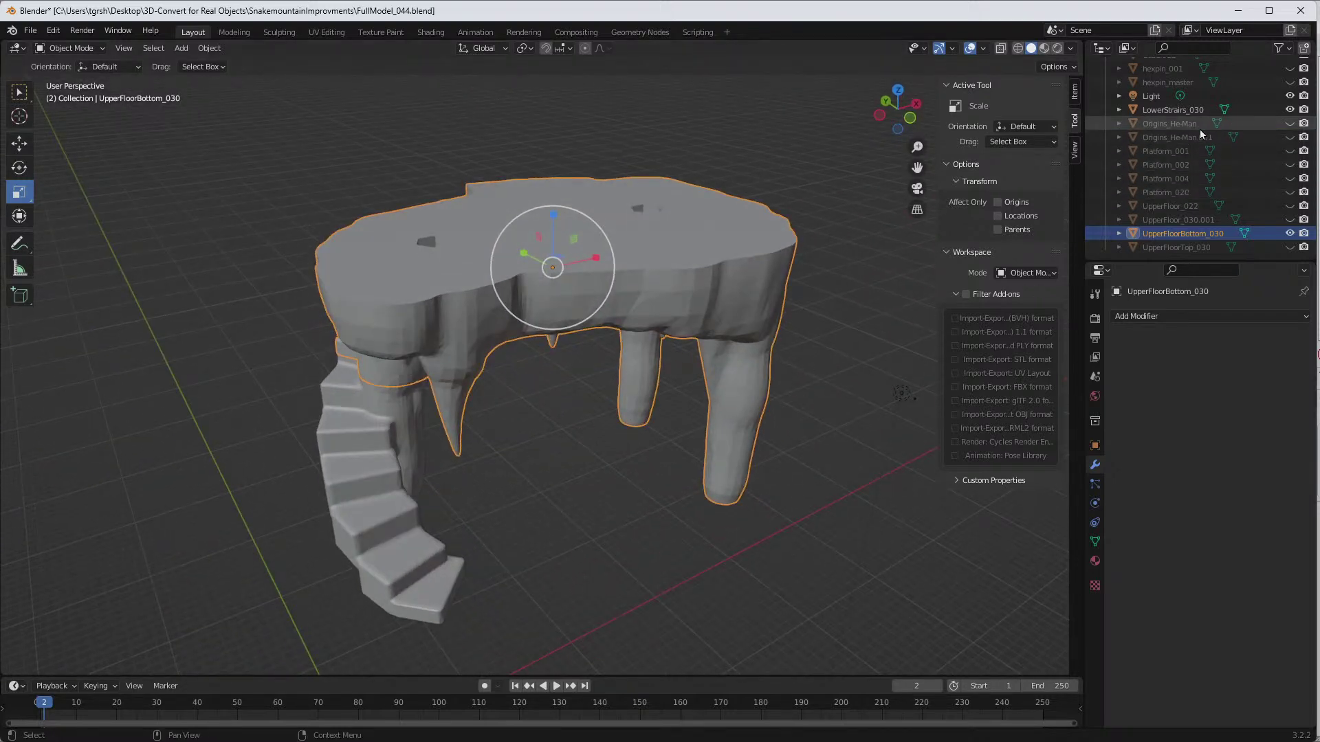
Step: Display the hexagonal pin hexpin_master and select it on the upper floor
left_click(1174, 81)
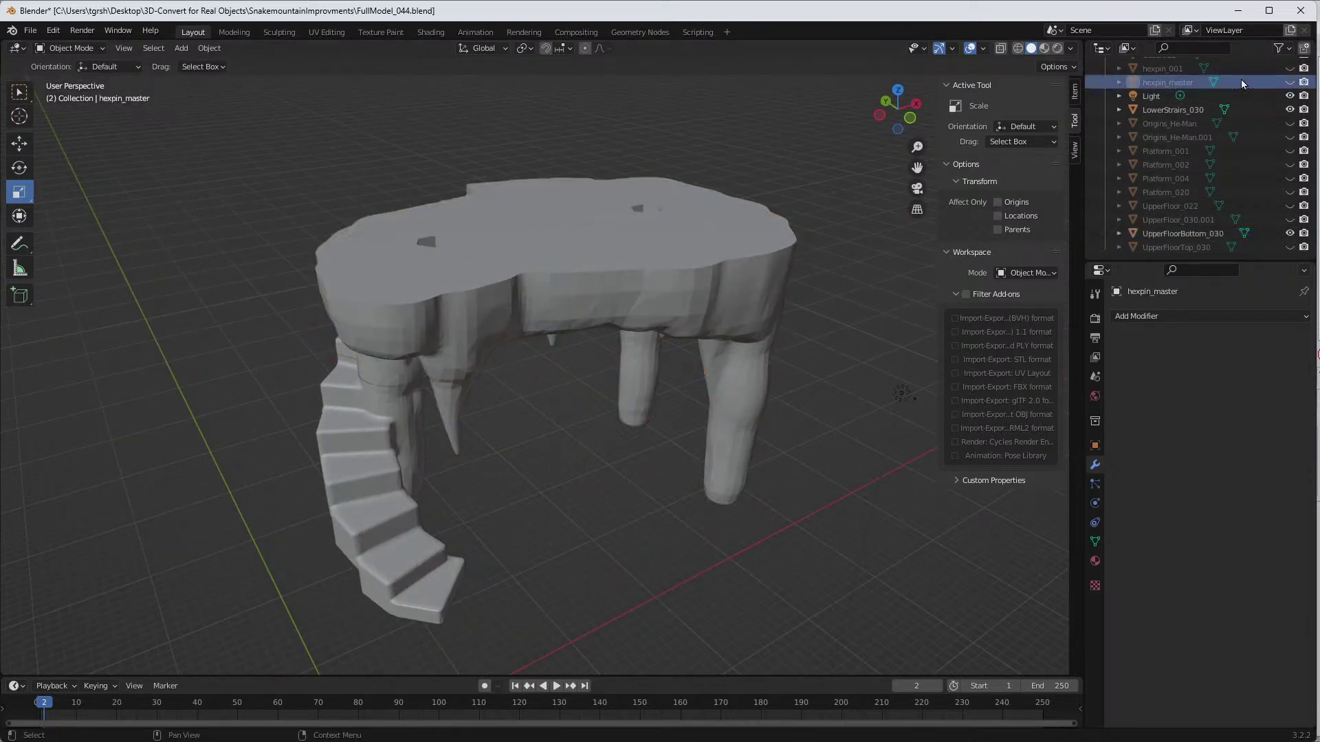
middle_click_drag(825, 218, 771, 227)
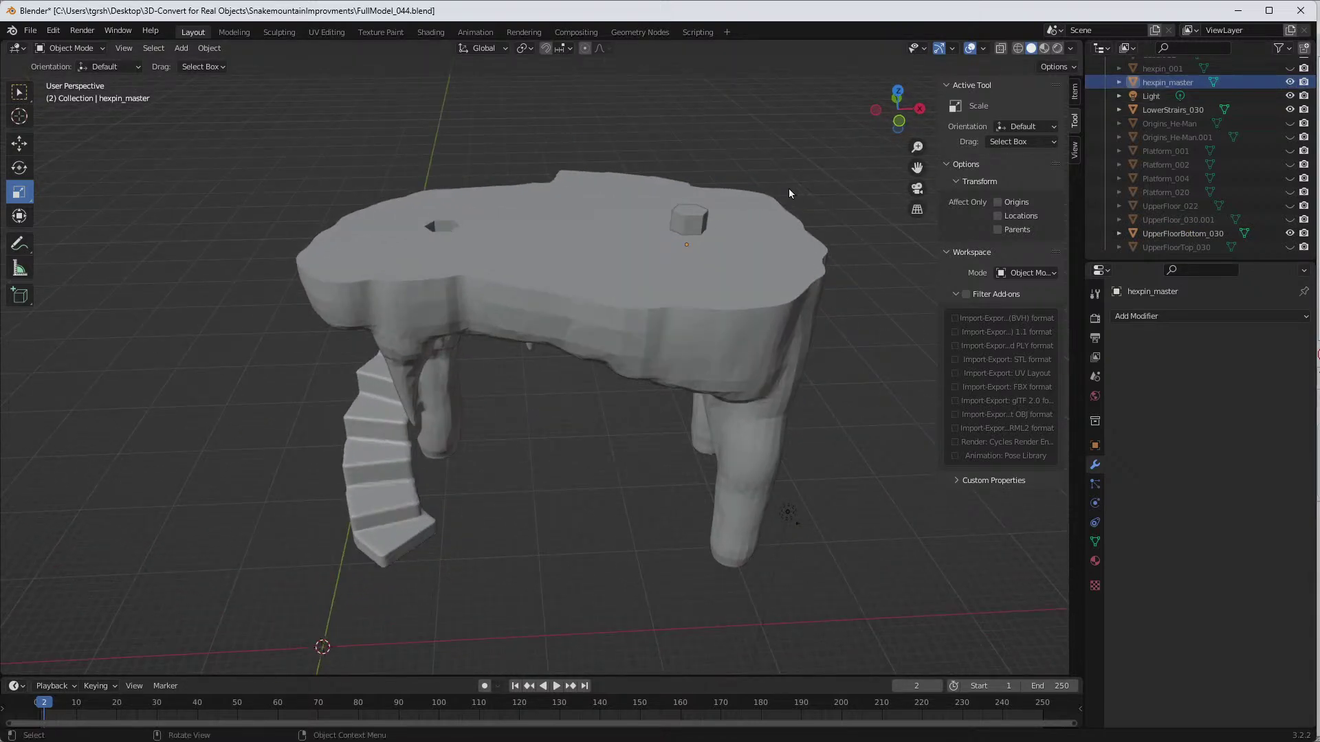
left_click(700, 215)
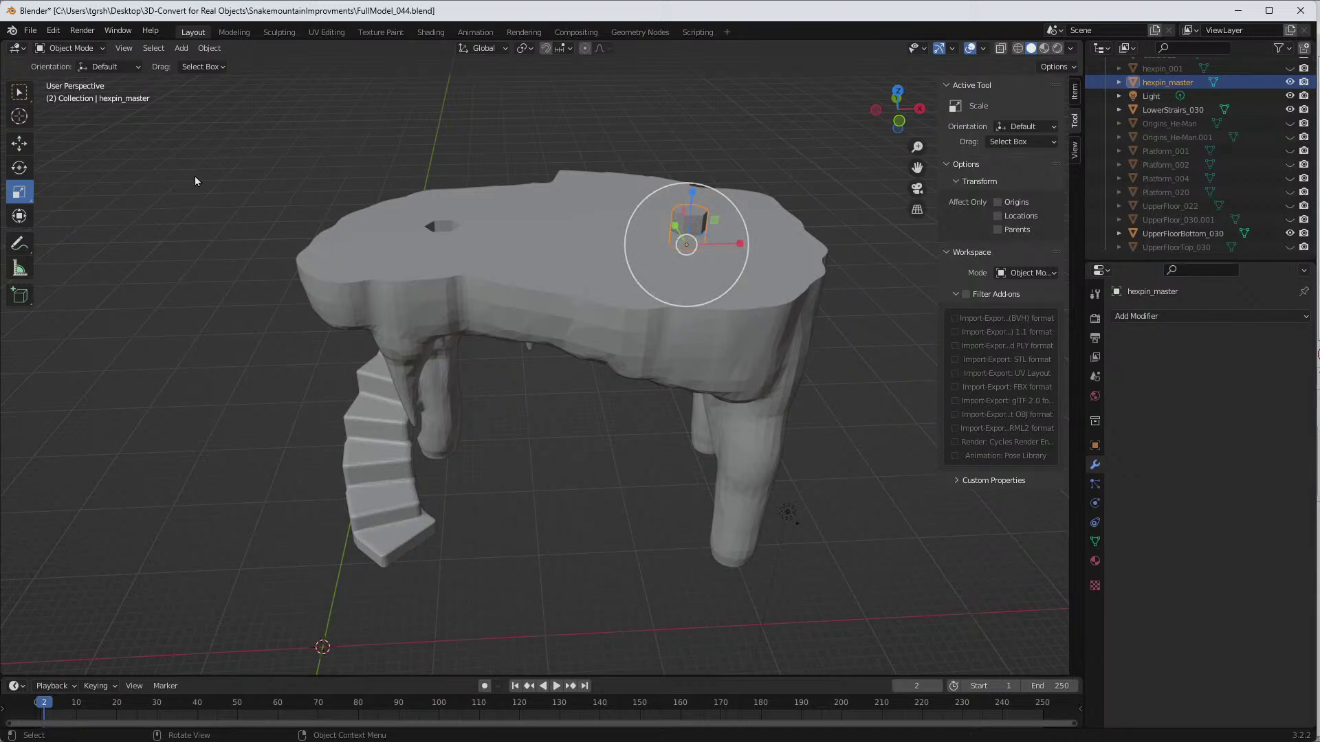
Step: Move hexpin_master along X toward the stair pillar, lower it about 12.8 m and shift it about 6.54 m along Y
left_click(19, 143)
left_click_drag(737, 244, 418, 240)
middle_click_drag(468, 267, 634, 237)
left_click_drag(646, 195, 626, 416)
middle_click_drag(664, 455, 608, 446)
key("g")
key("y")
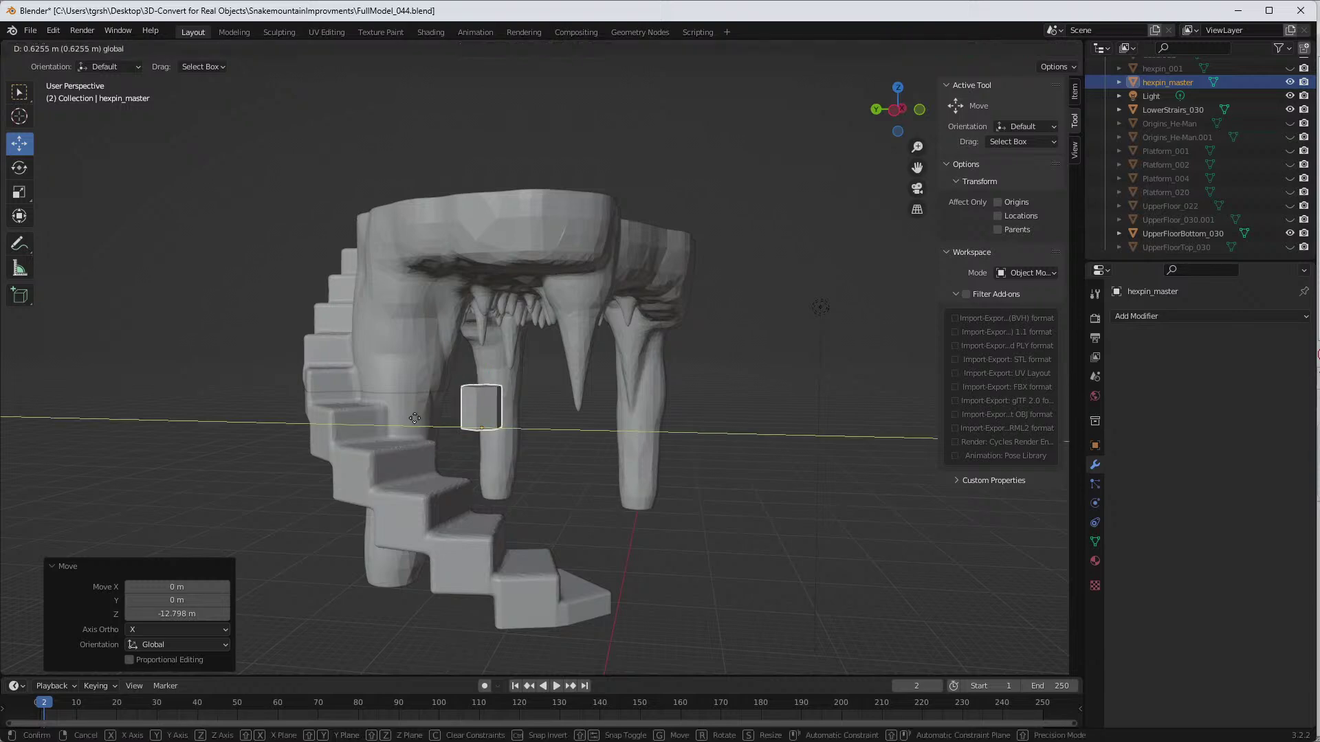
left_click(329, 416)
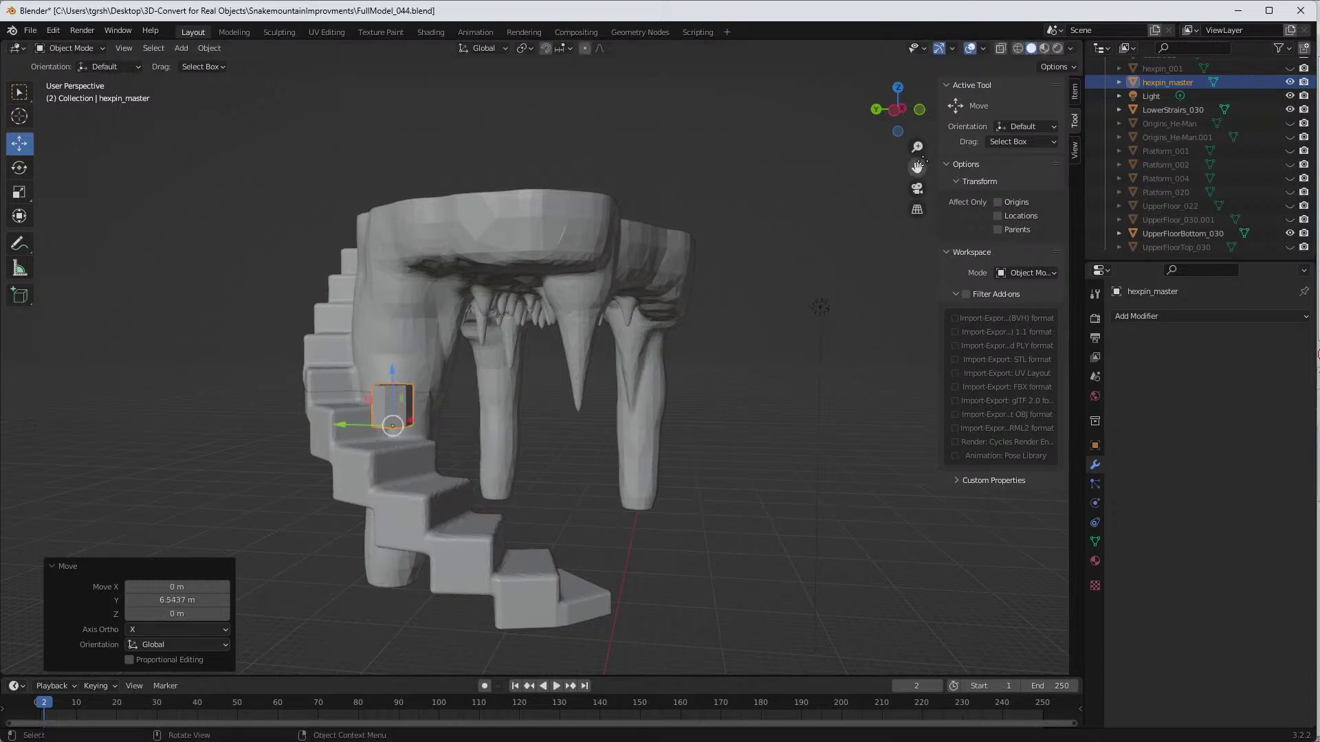
Step: Center hexpin_master on the stair pillar in the bottom view, shifting it about 1.13 m along Y and adjusting X
left_click(897, 90)
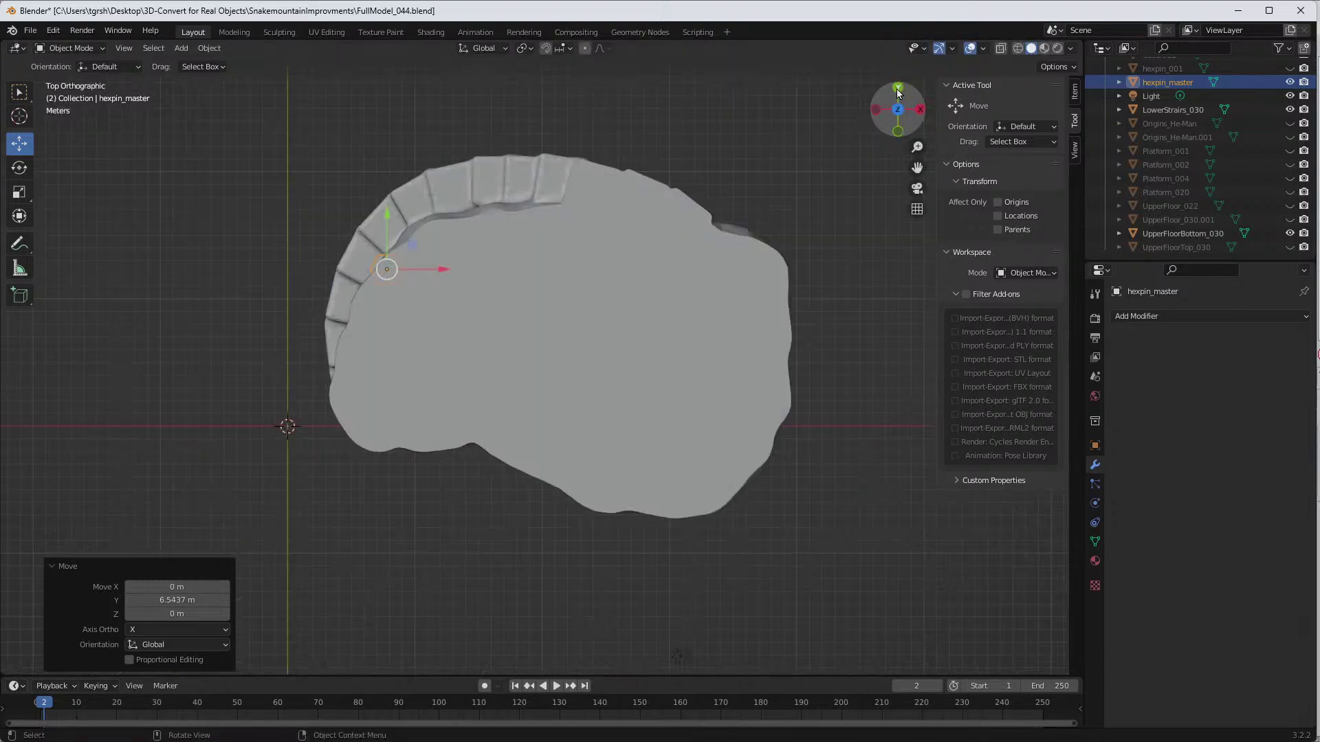
left_click(897, 111)
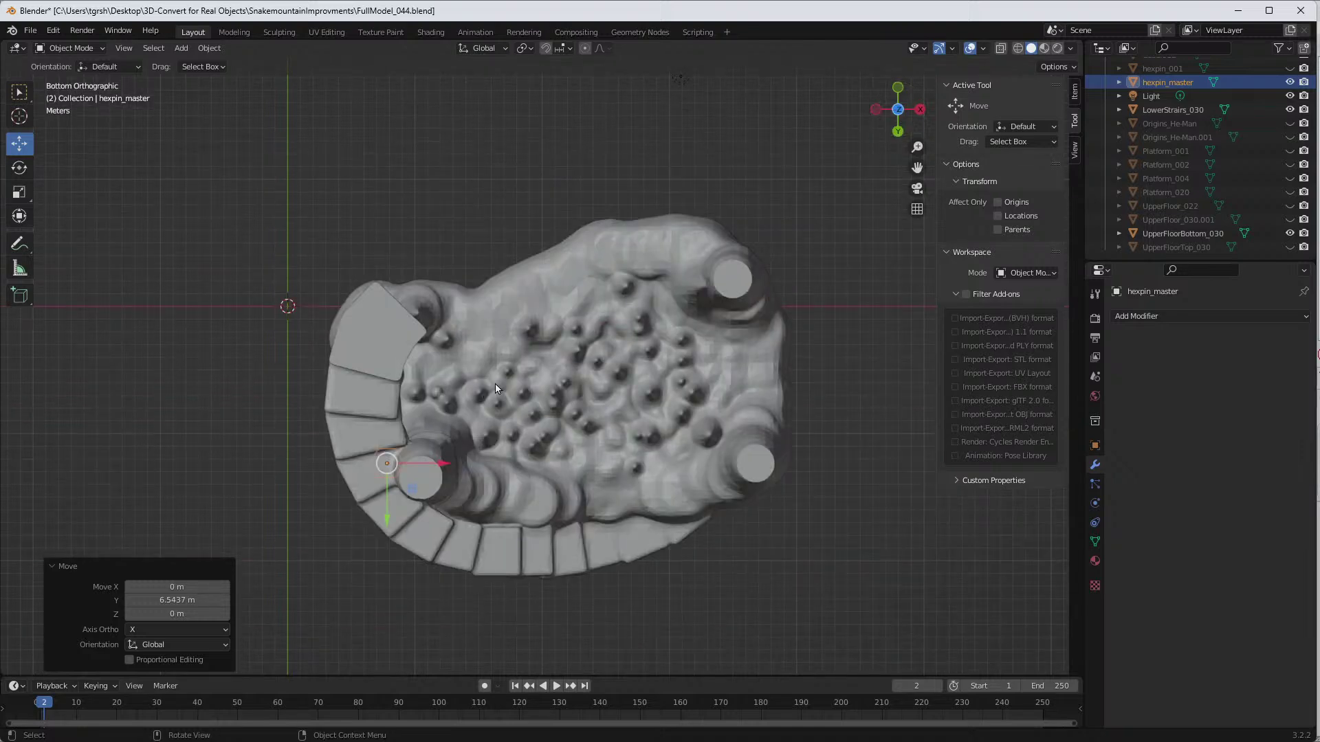
left_click_drag(443, 468, 478, 469)
left_click_drag(425, 512, 420, 526)
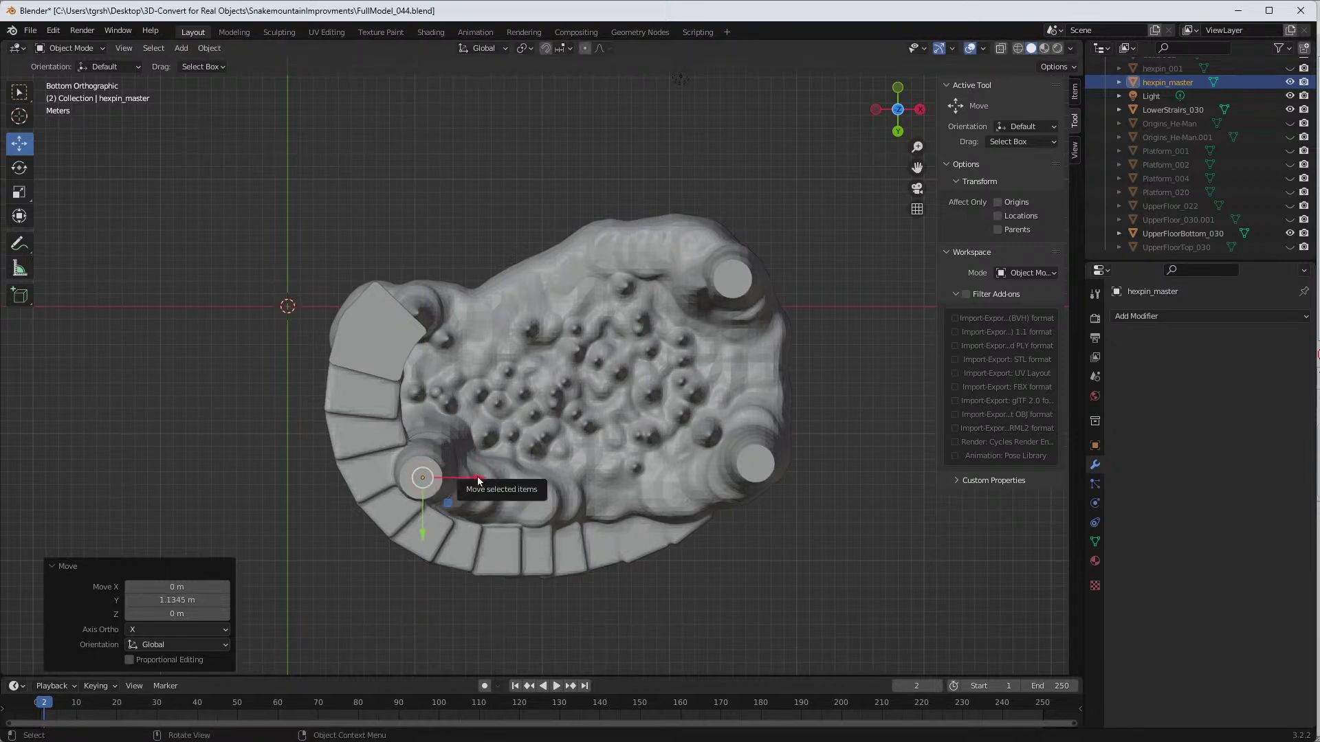
left_click_drag(475, 476, 476, 480)
Step: Raise hexpin_master about 0.7 m inside the stair pillar and check its placement from the front and side
middle_click_drag(534, 528, 670, 50)
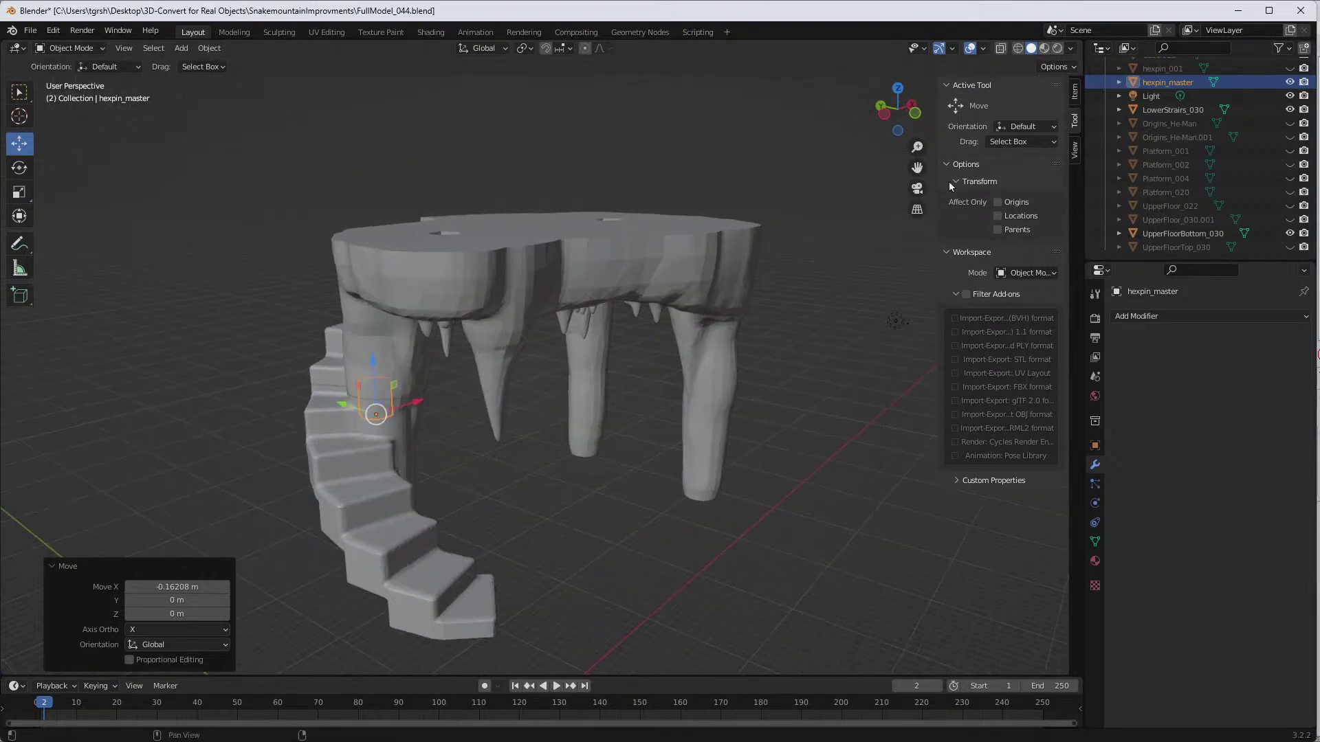
left_click(886, 115)
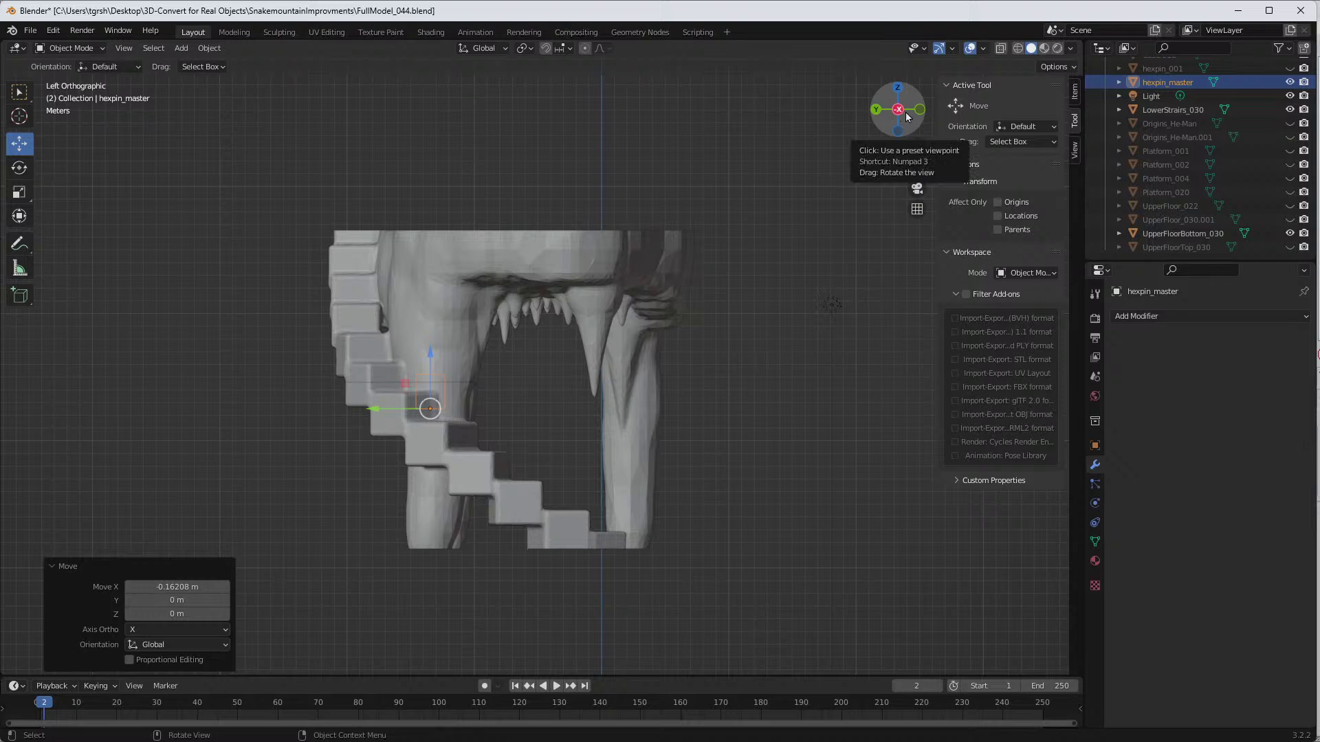
left_click_drag(429, 354, 427, 344)
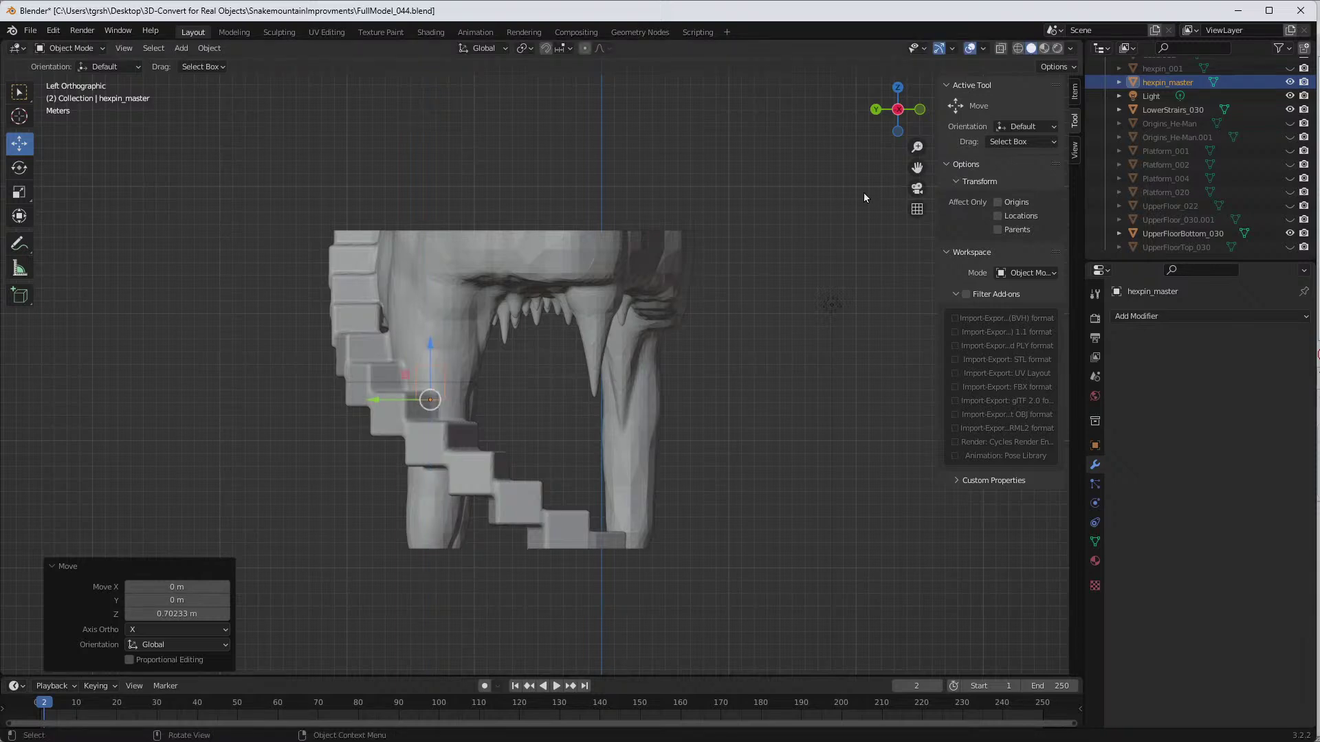
left_click(920, 110)
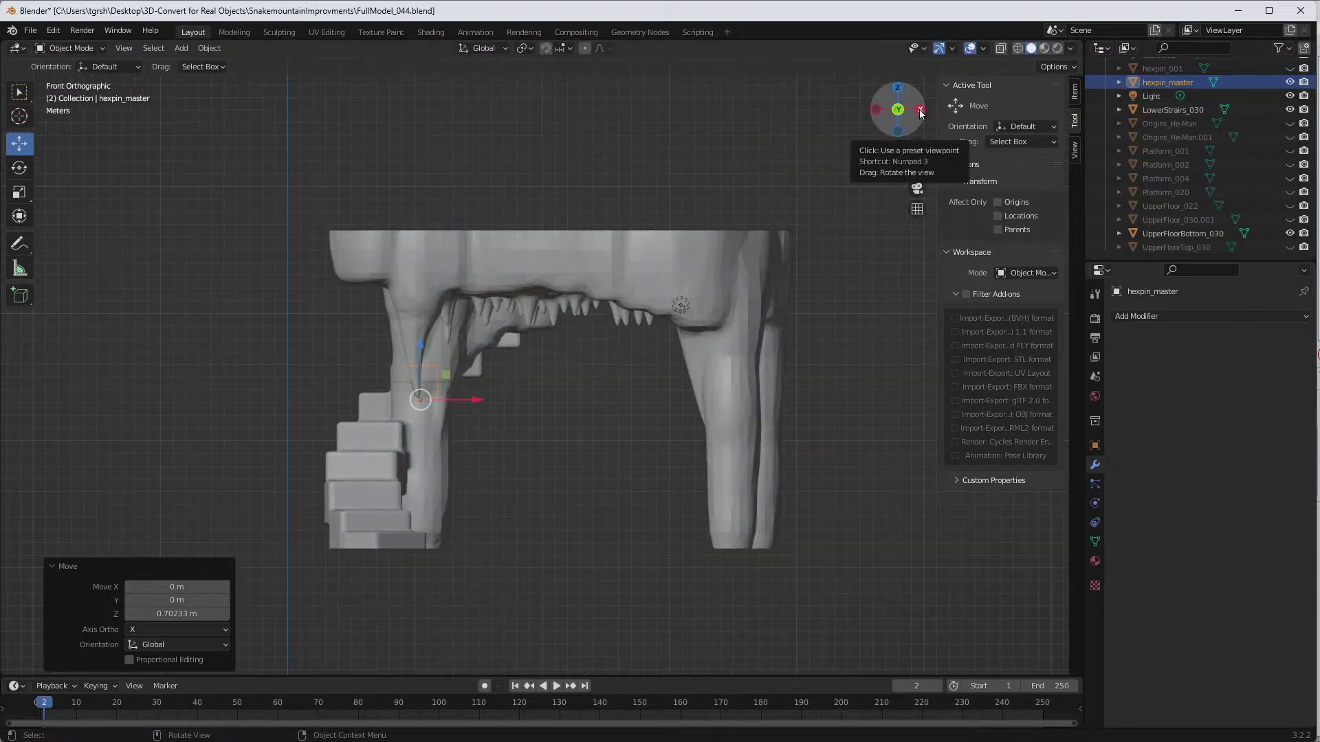
left_click(920, 111)
left_click(920, 111)
left_click(921, 112)
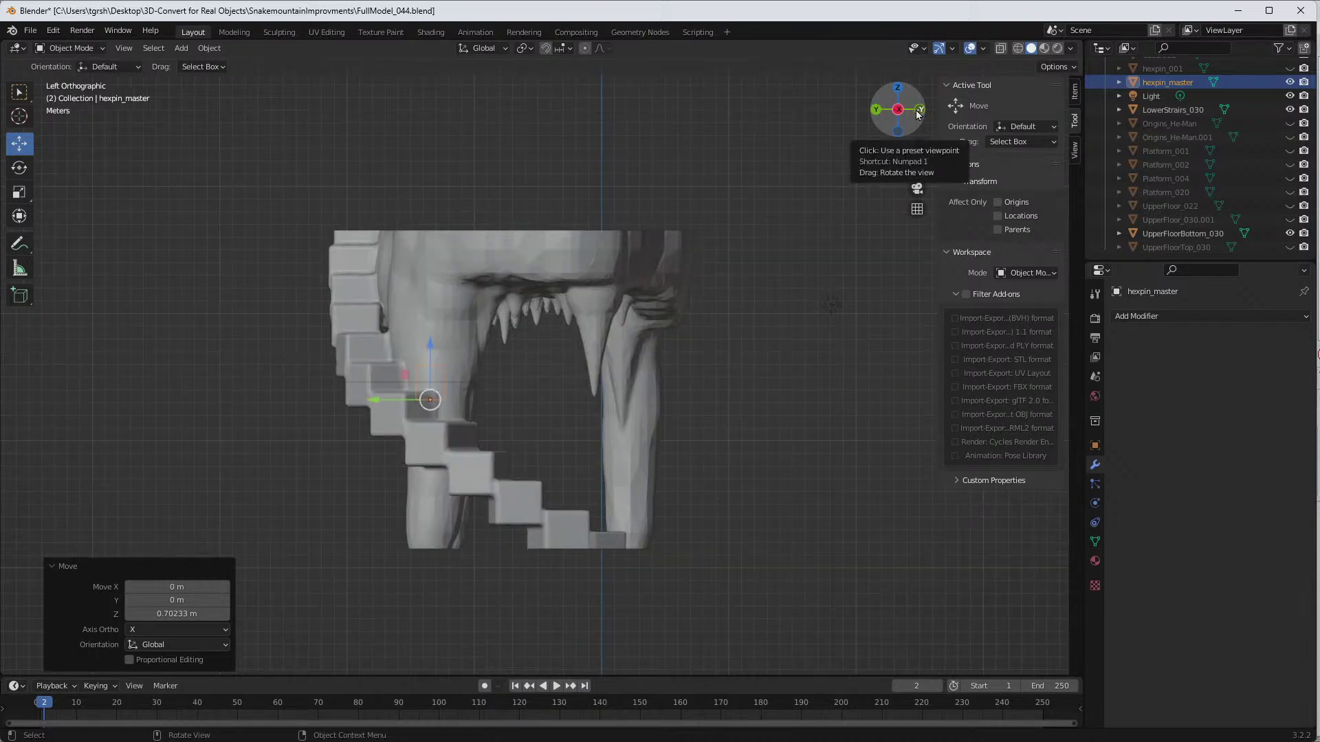
Step: Save the project as a new version named FullModel_045.blend
left_click(30, 30)
left_click(40, 134)
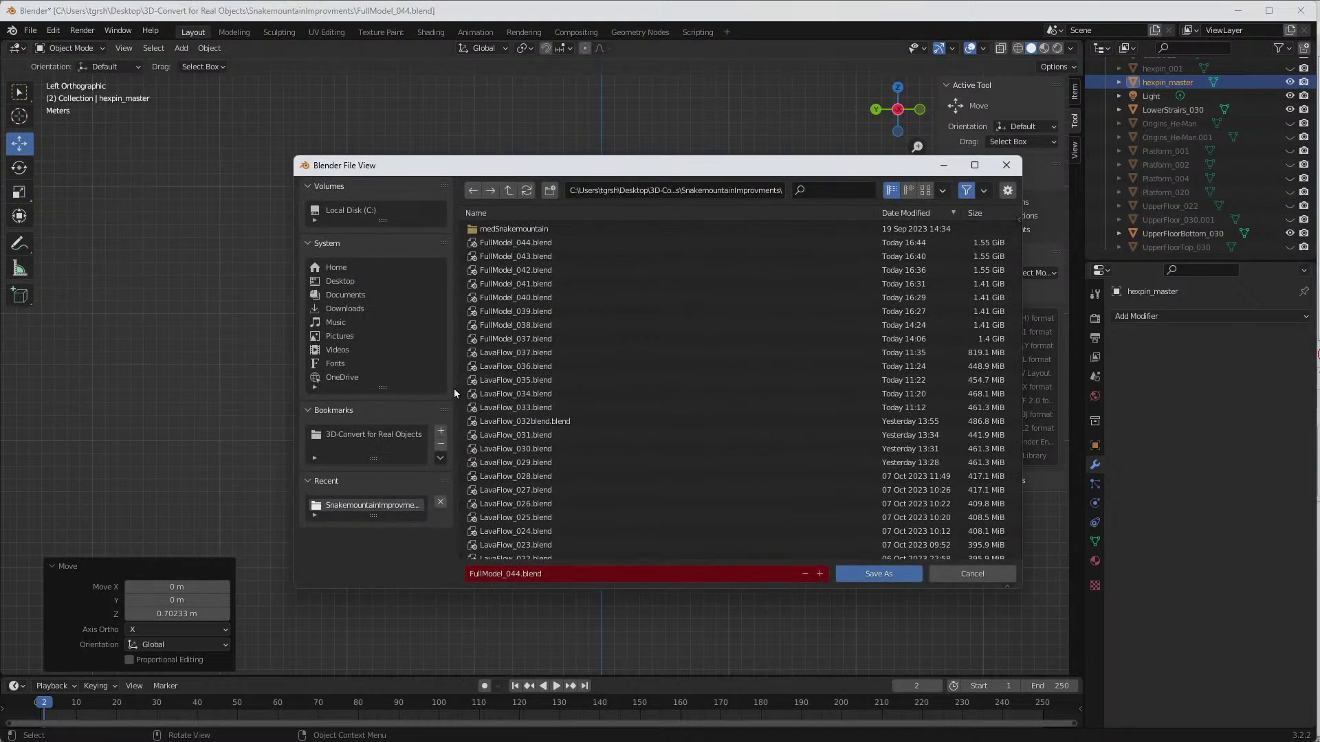
left_click(520, 574)
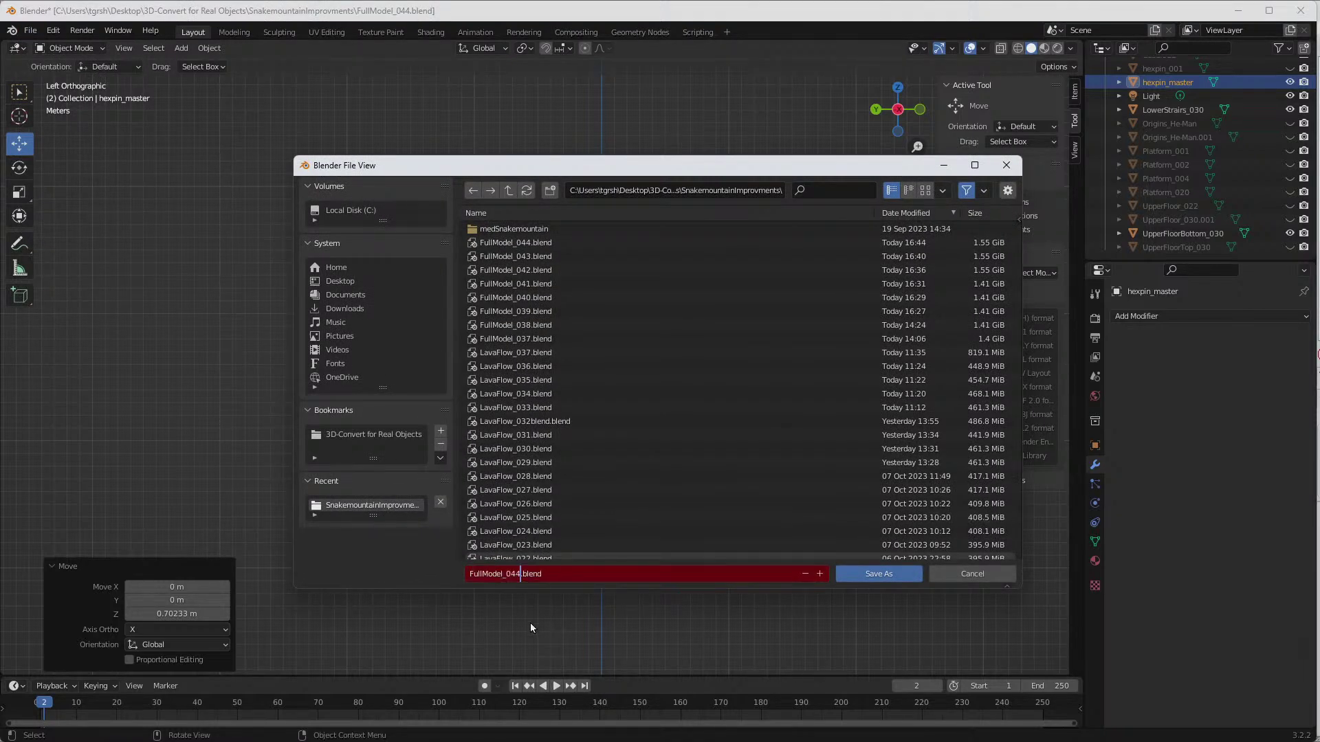
key("BackSpace")
type("5")
left_click(881, 574)
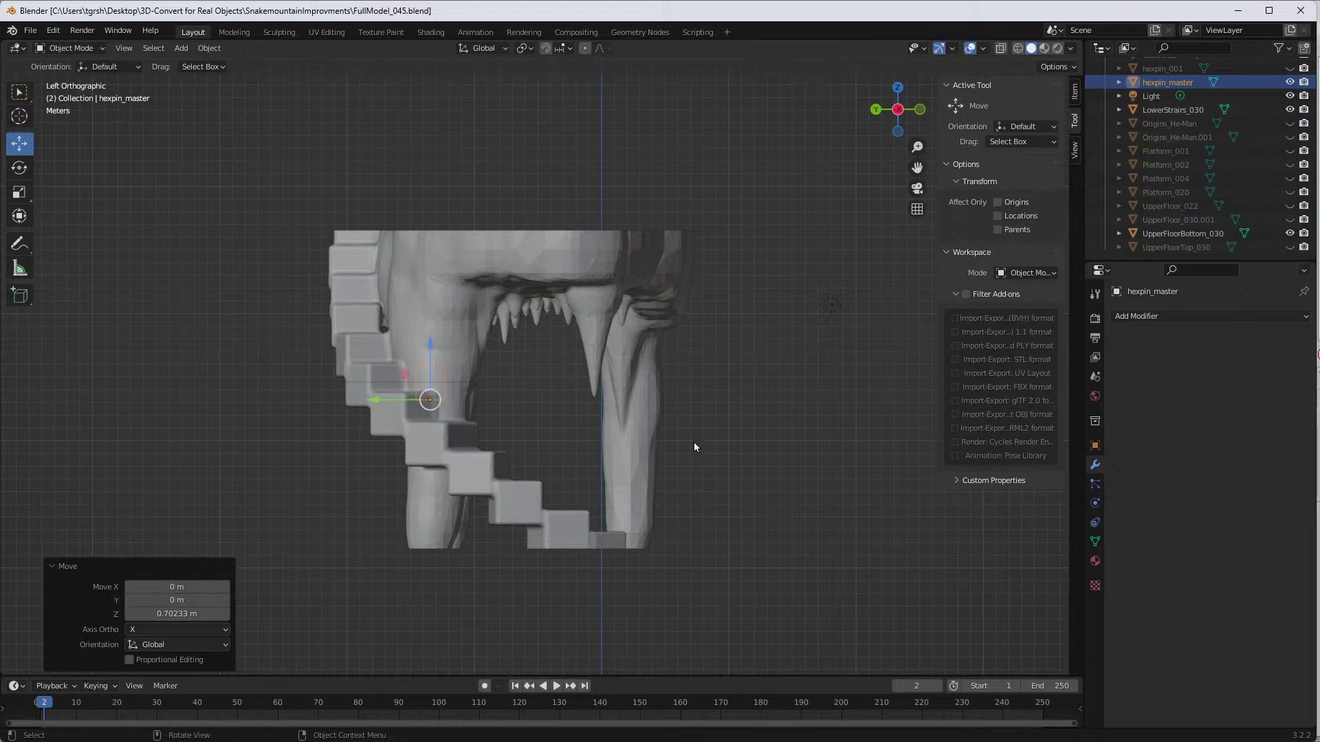
Step: Cut hexpin_master out of LowerStairs_030 with a Boolean Difference modifier using the Fast solver, and apply it
mouse_move(711, 453)
middle_mouse_down()
mouse_move(723, 440)
mouse_move(759, 446)
mouse_move(779, 501)
mouse_move(802, 456)
mouse_move(716, 454)
mouse_move(686, 477)
mouse_move(786, 456)
mouse_move(736, 453)
middle_mouse_up()
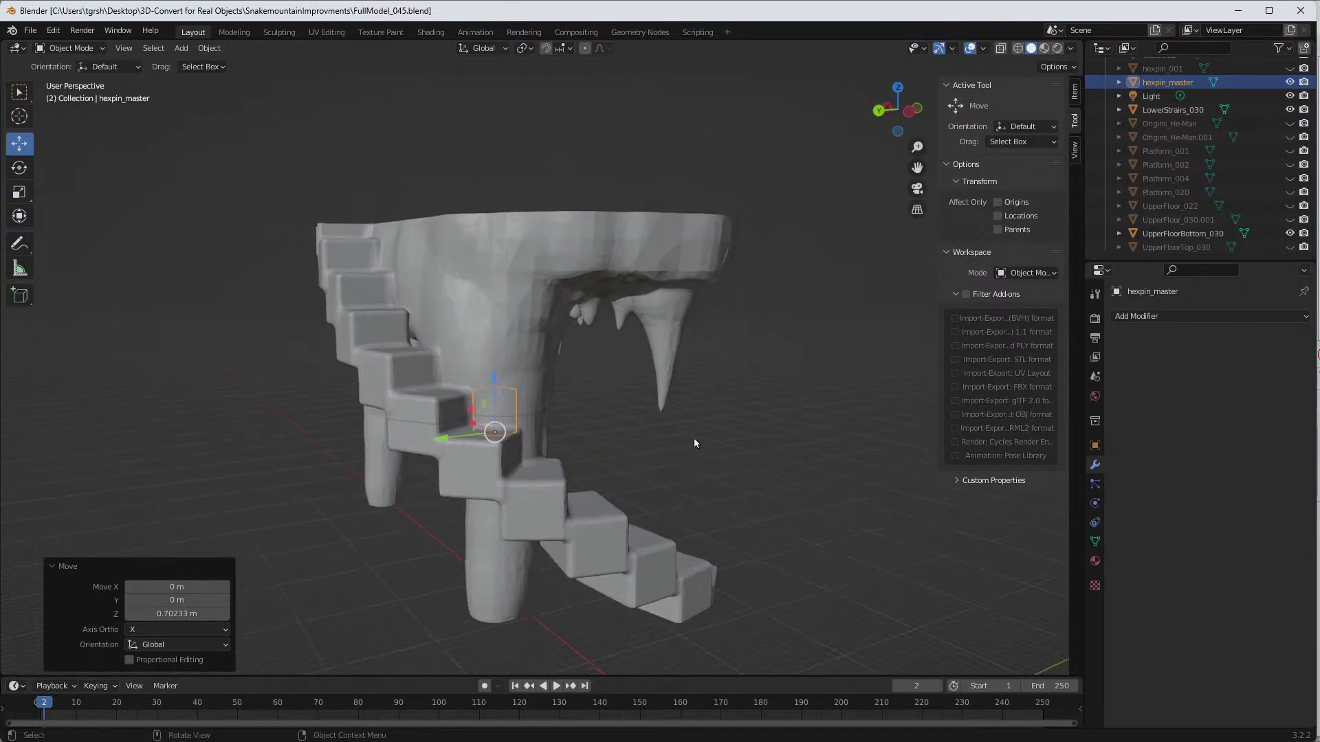
left_click(559, 494)
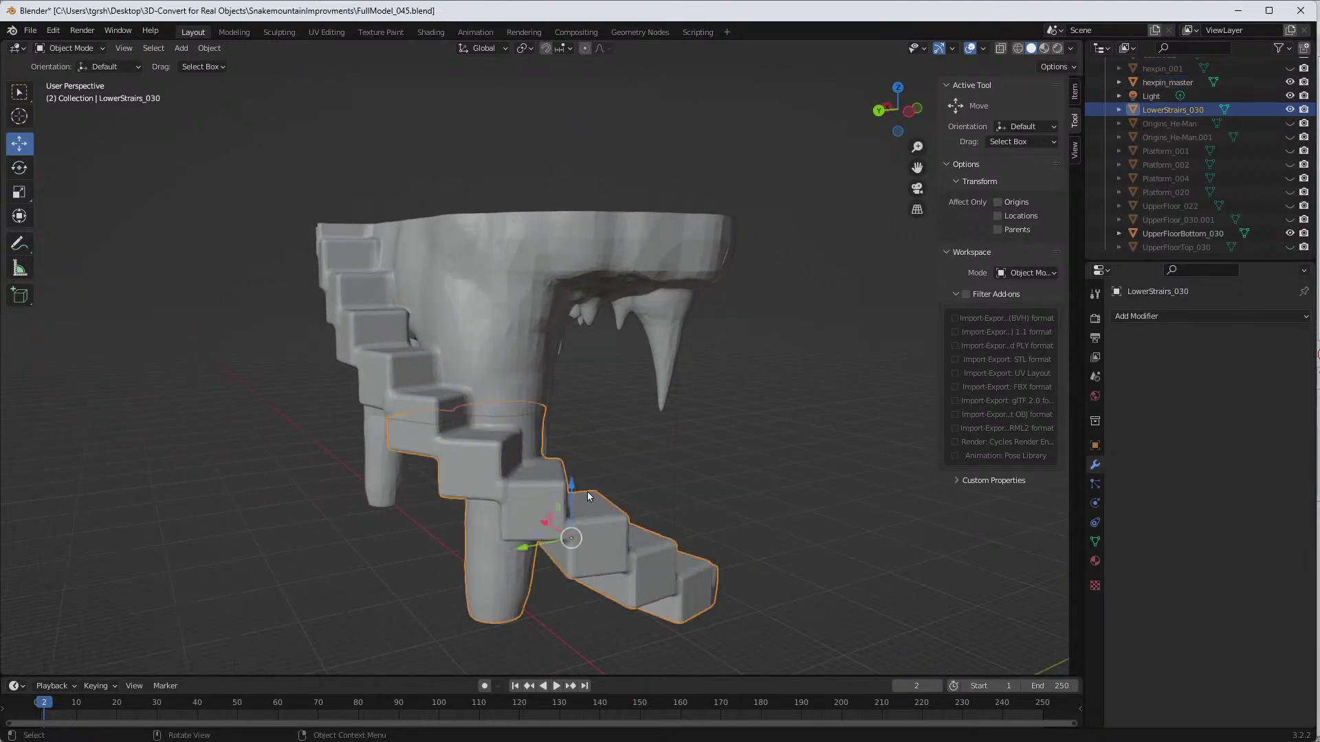
left_click(1205, 316)
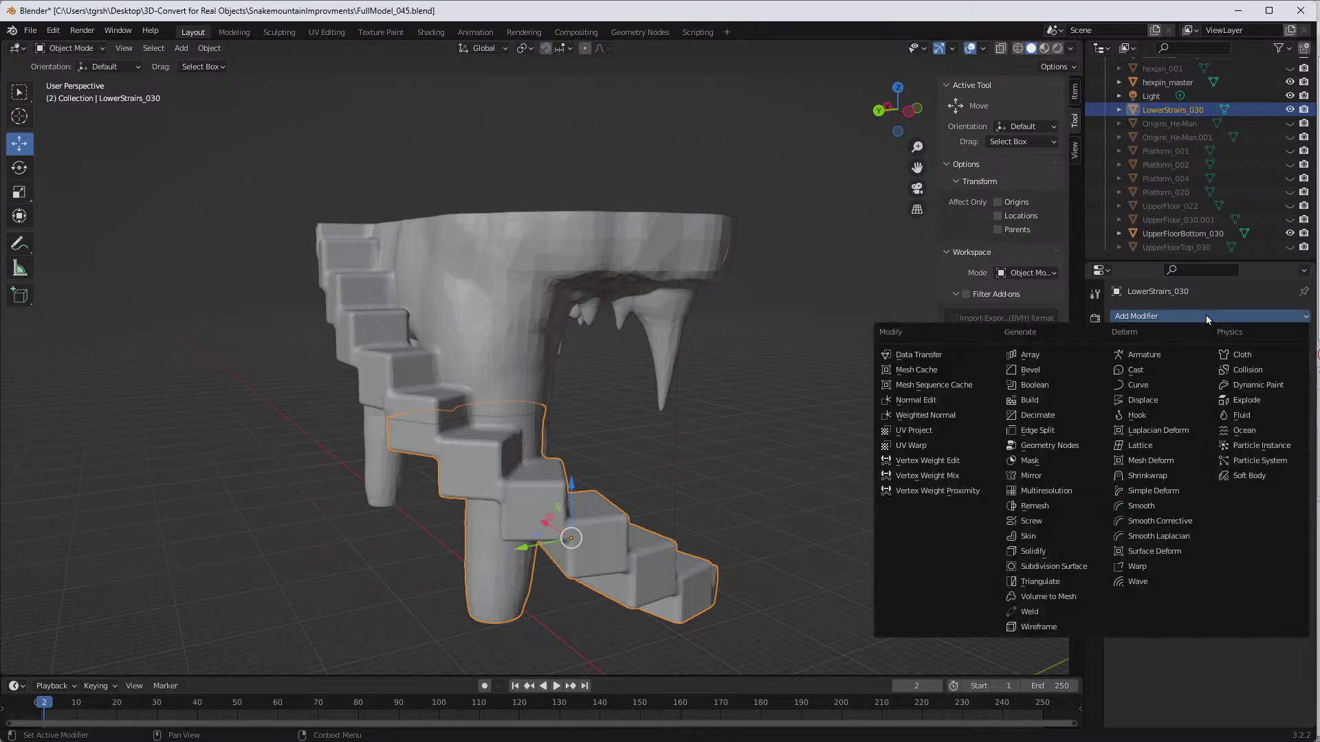
left_click(1051, 386)
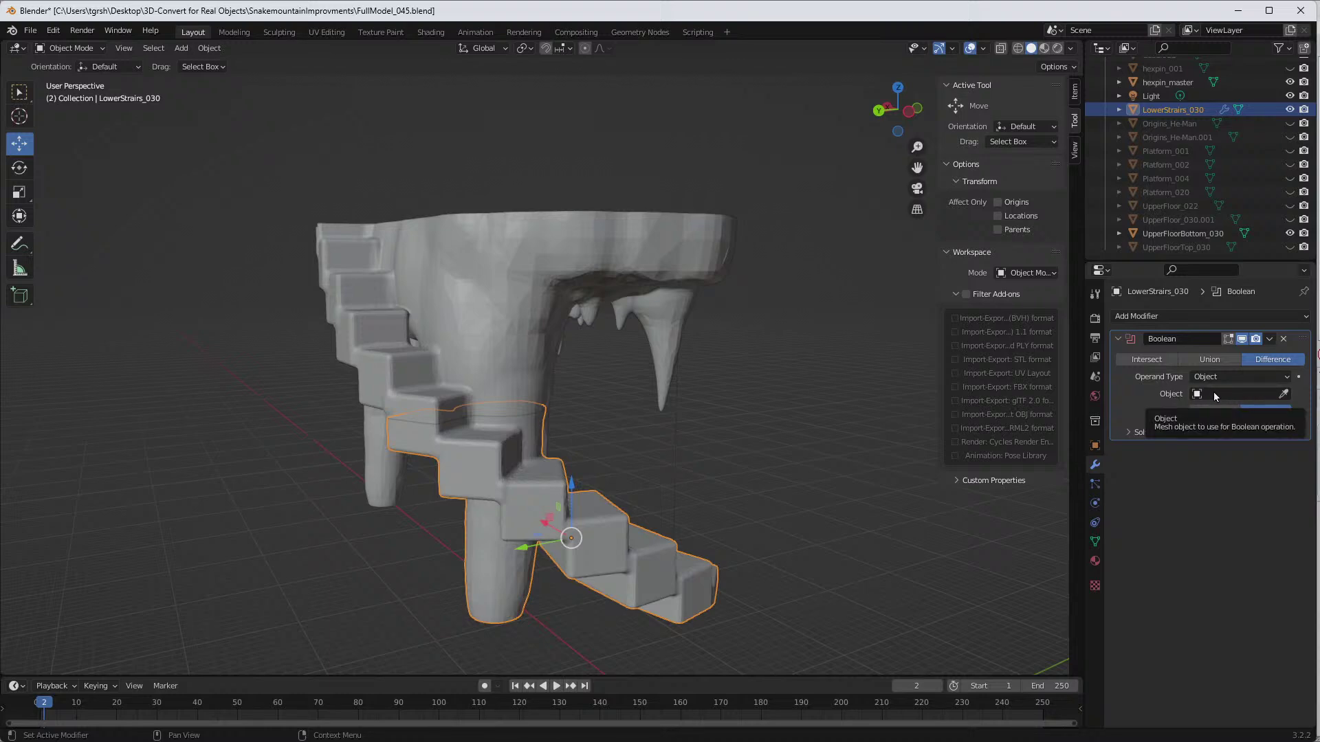
left_click(1194, 389)
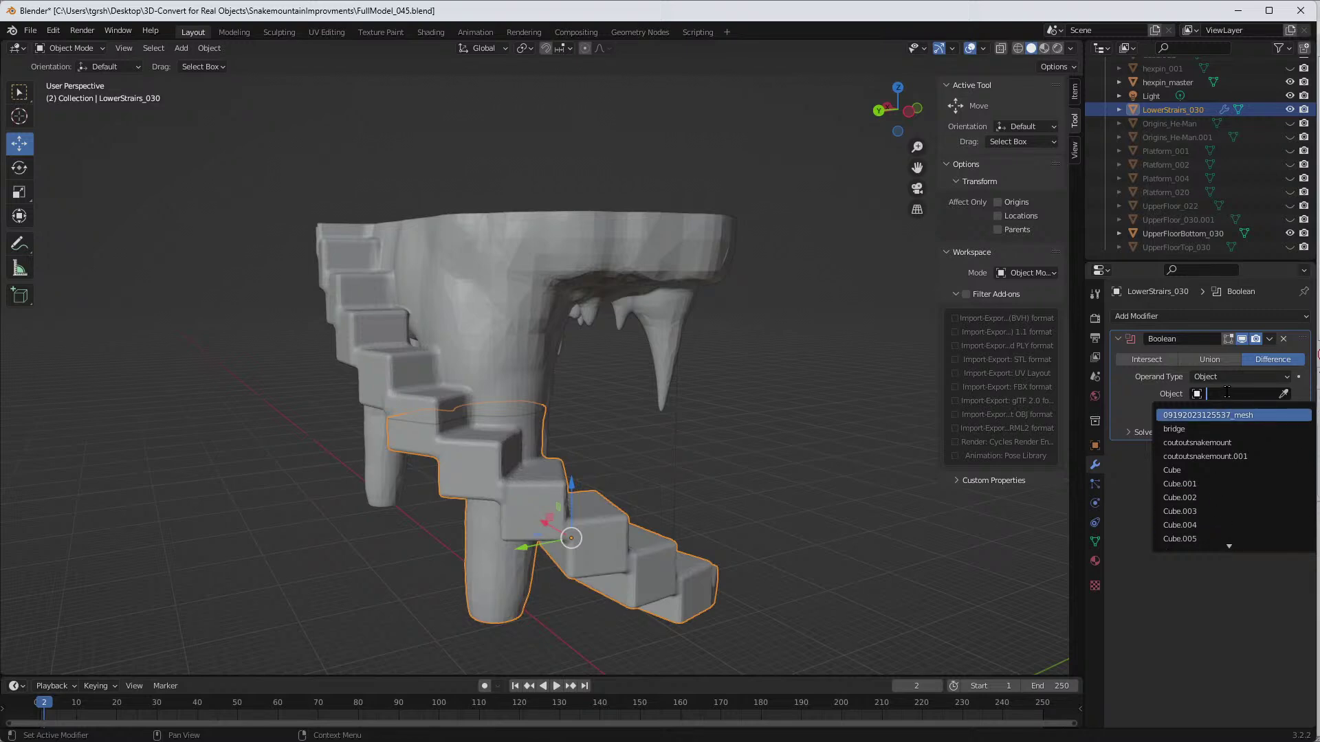
type("h")
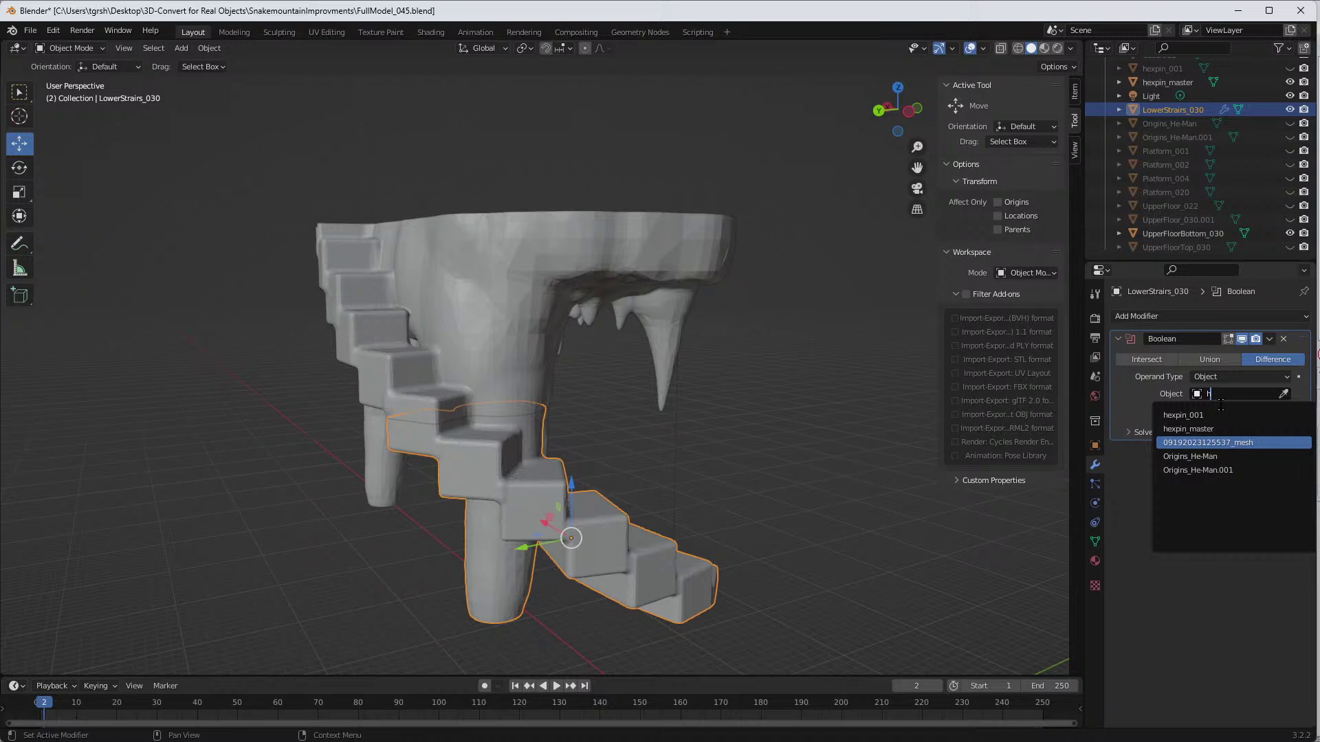
left_click(1209, 429)
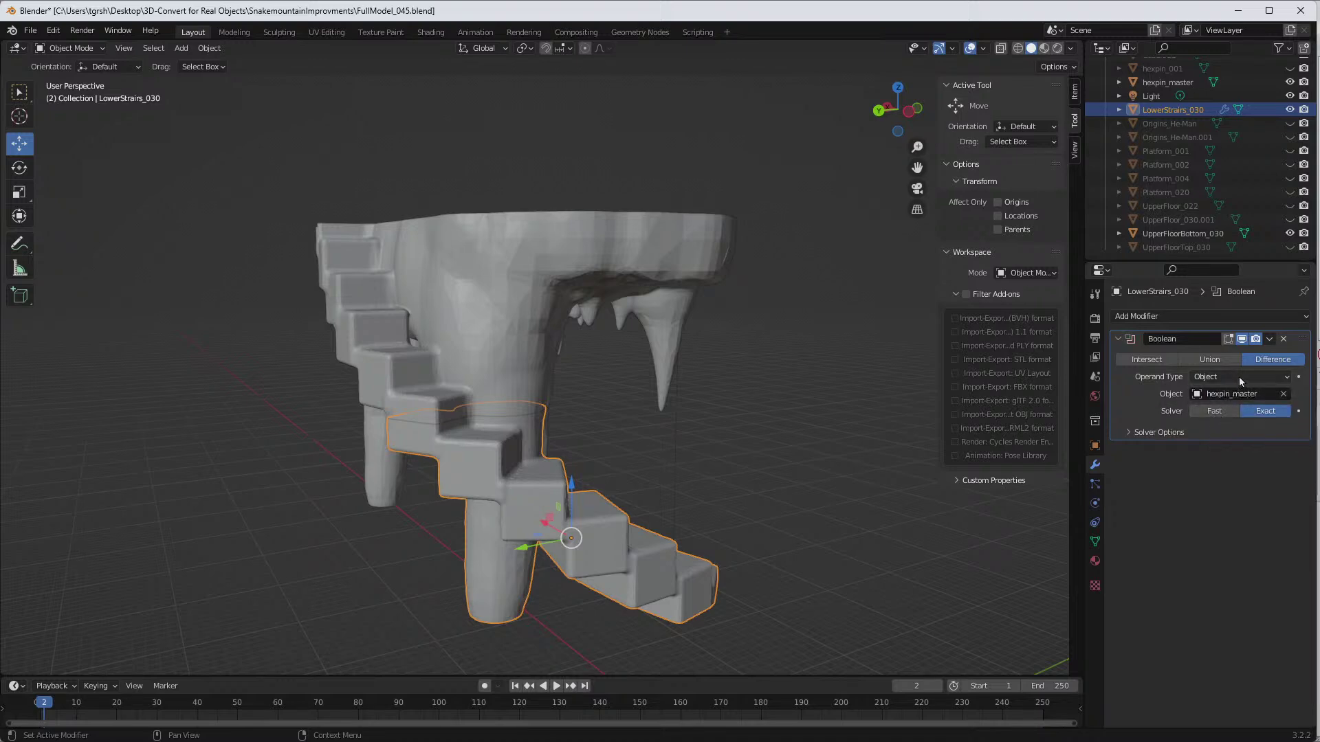
left_click(1208, 412)
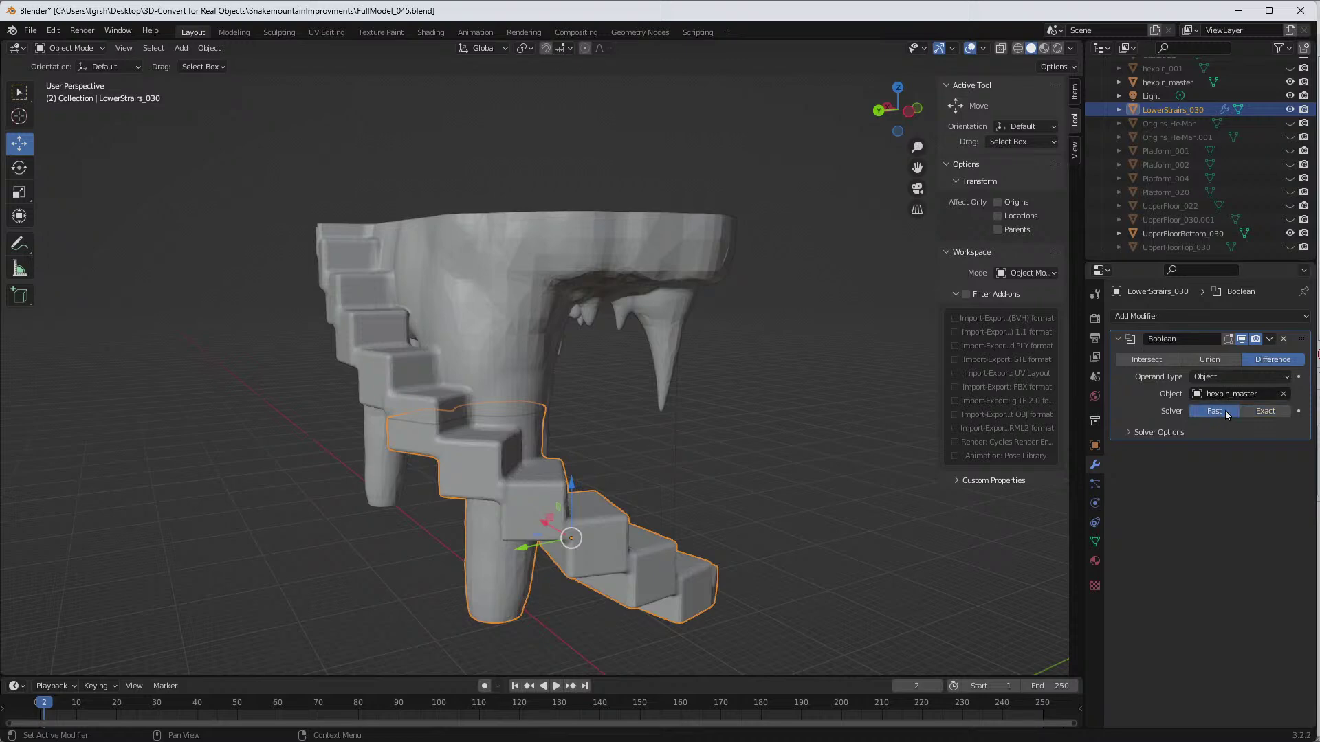
left_click(1269, 341)
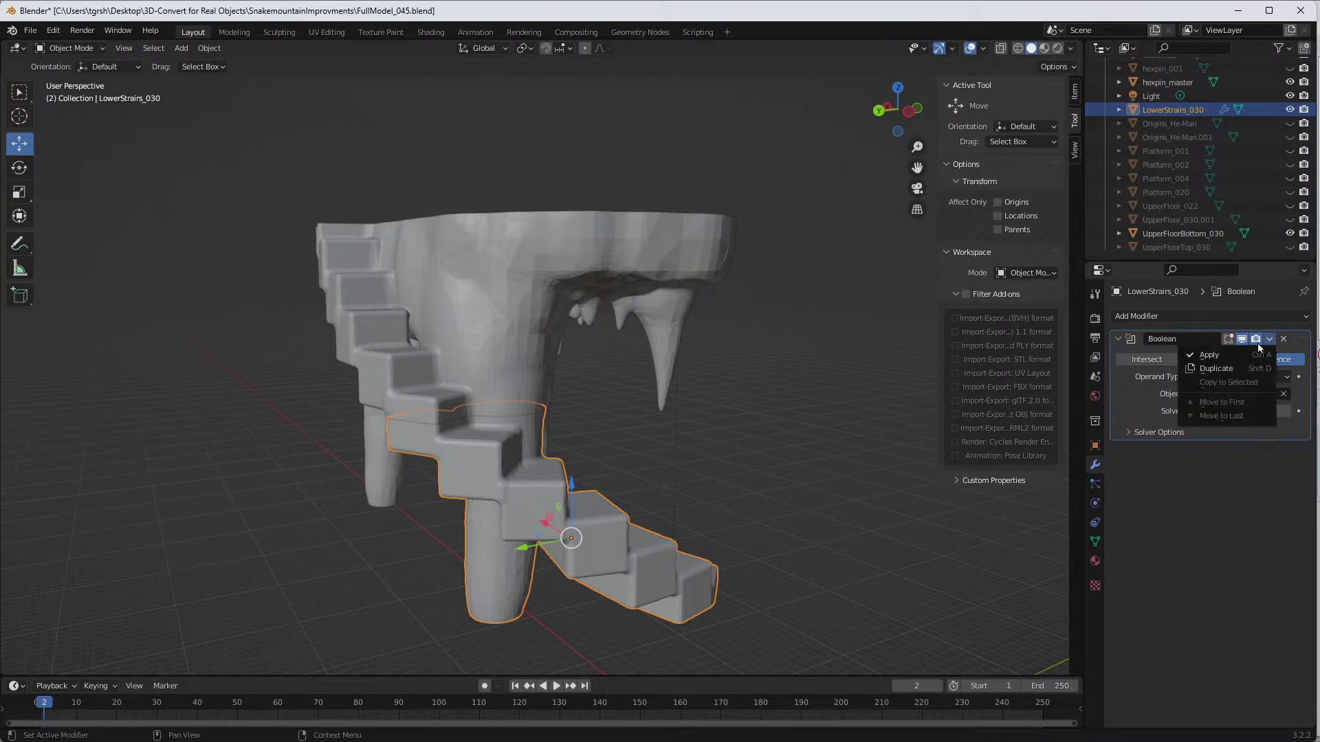
left_click(1209, 356)
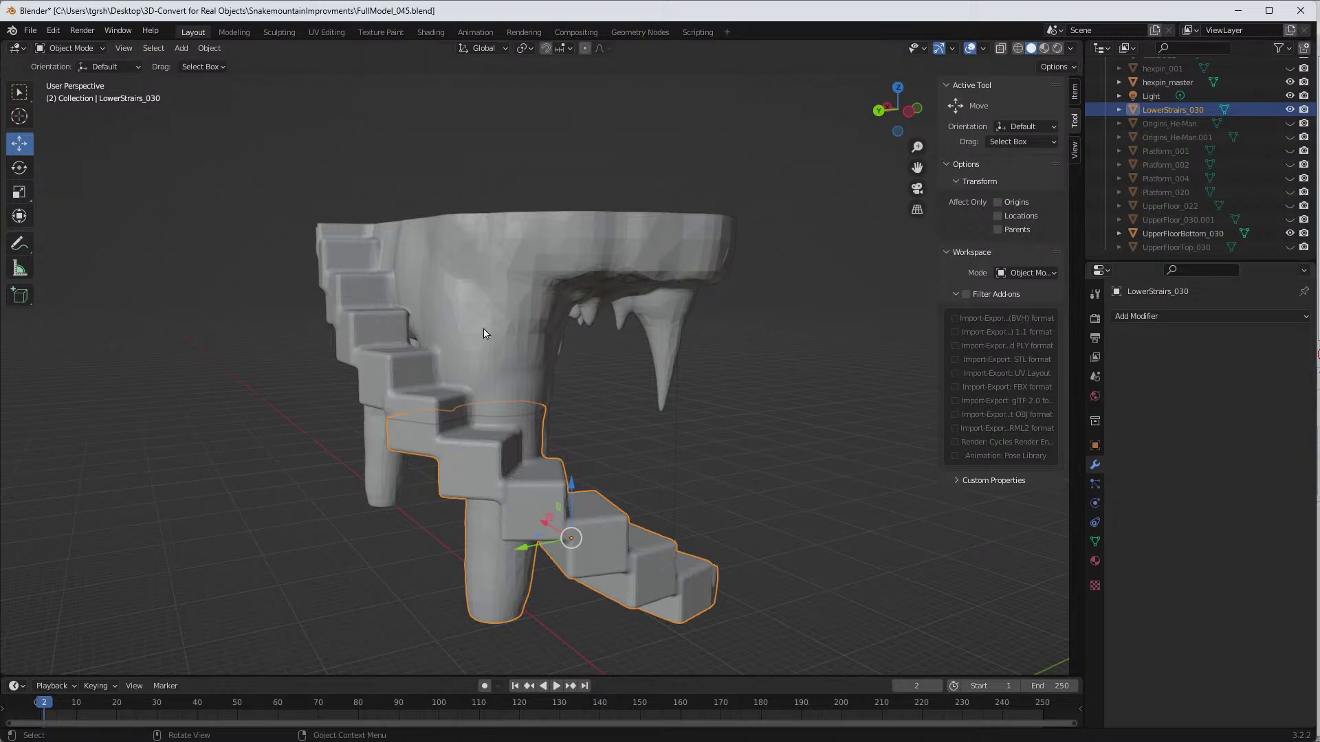
Step: Cut hexpin_master out of UpperFloorBottom_030 with a Boolean Difference modifier using the Fast solver, and apply it
left_click(516, 335)
left_click(1259, 316)
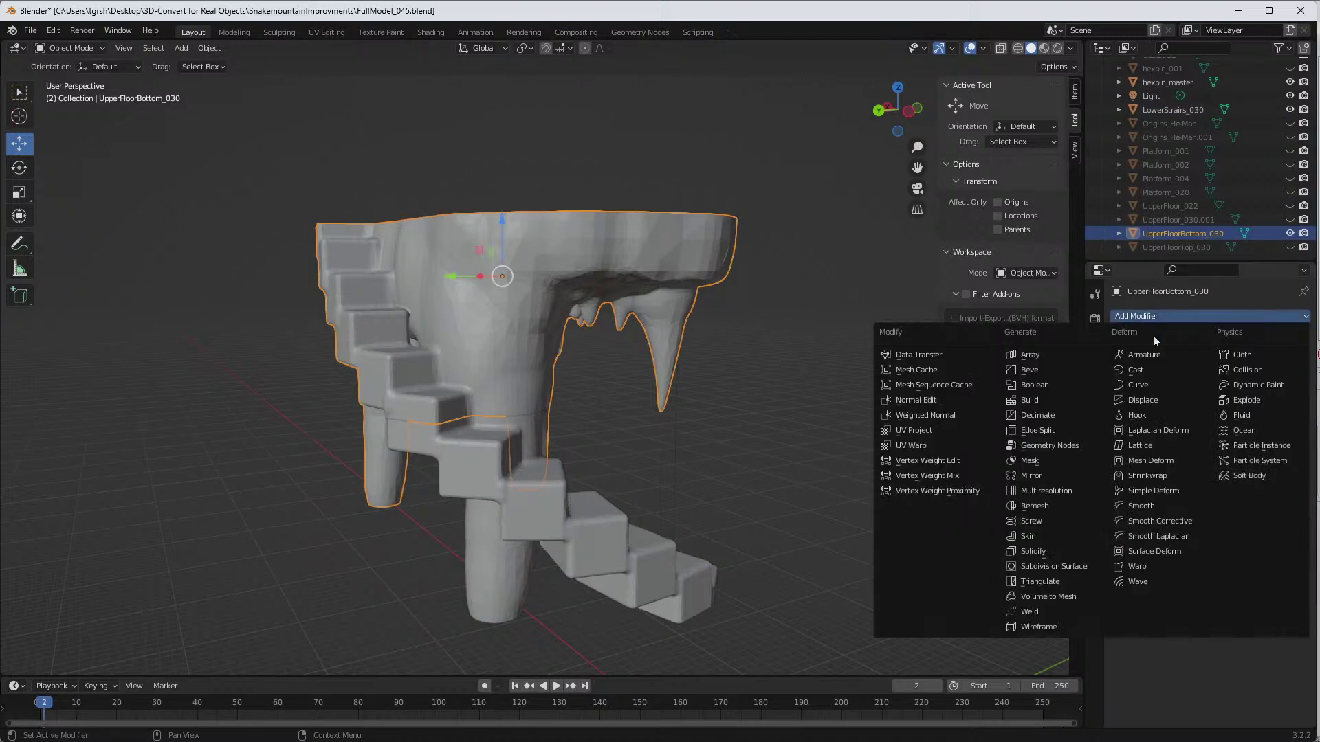
left_click(1035, 385)
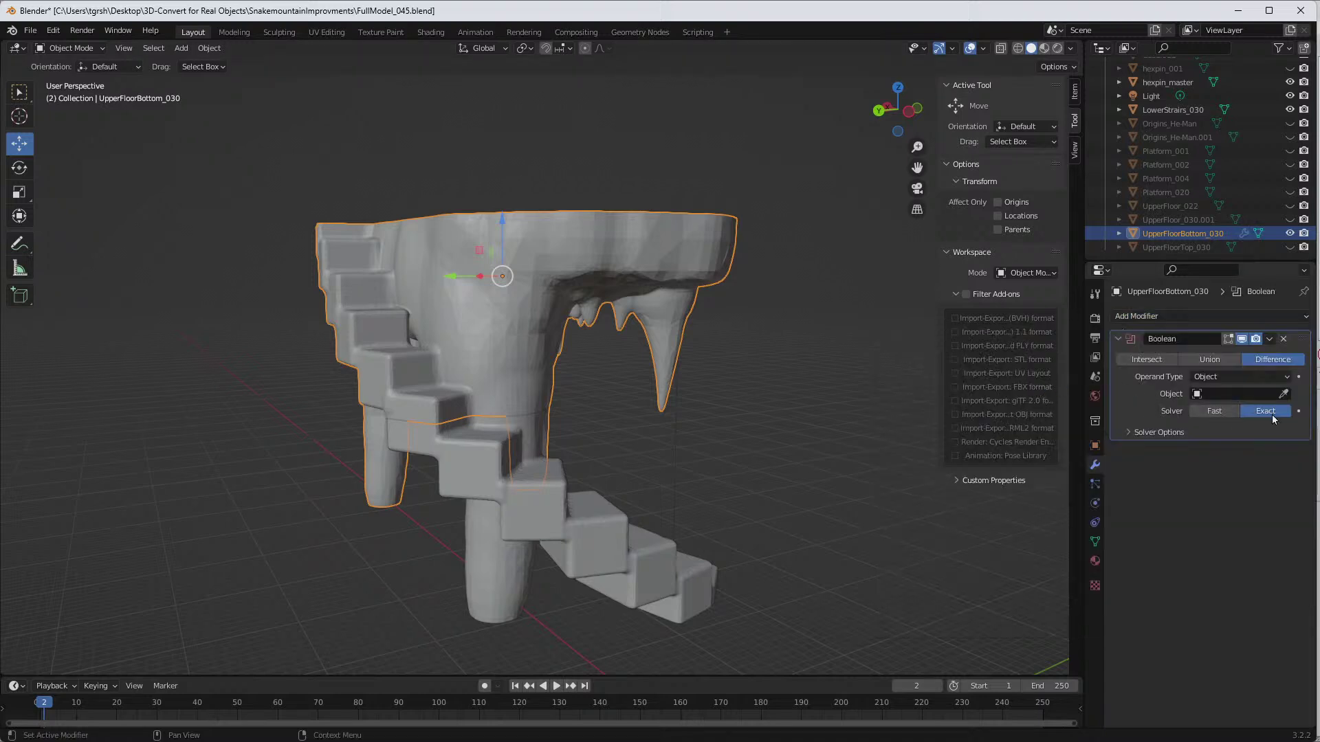
left_click(1214, 394)
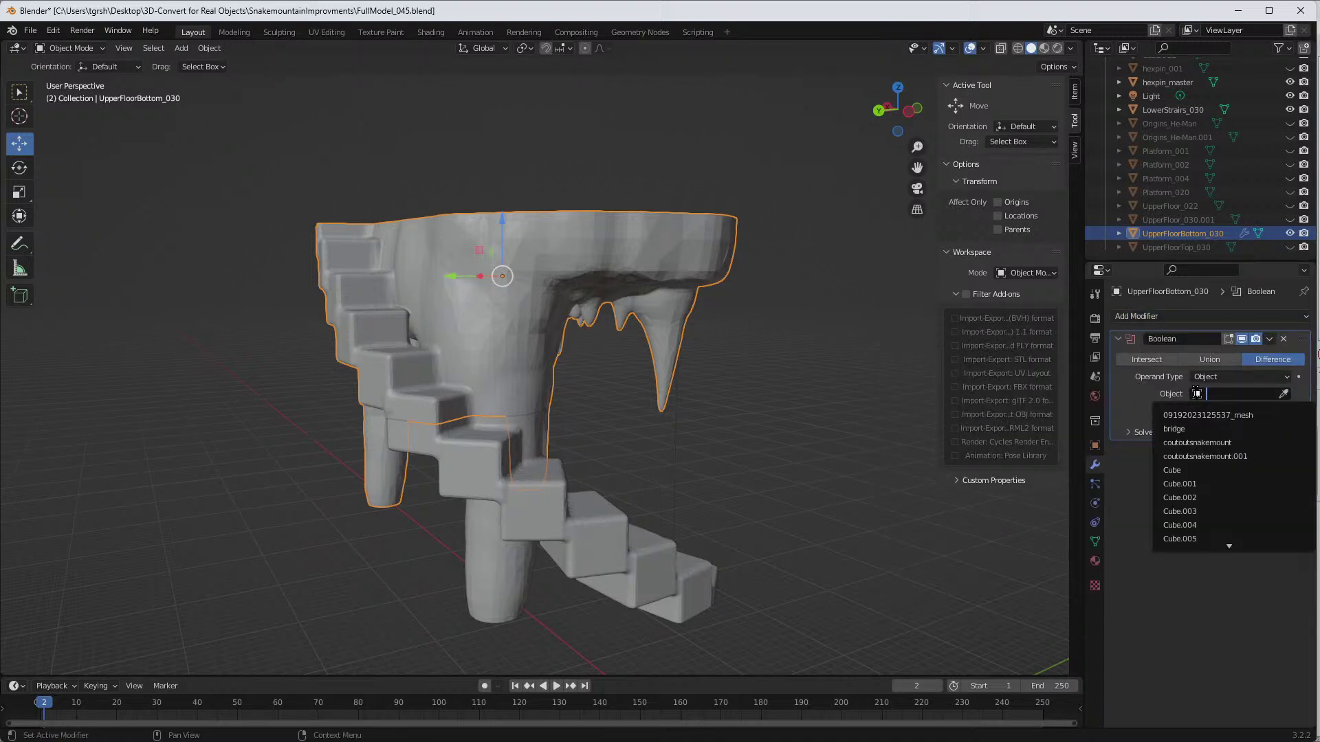
type("h")
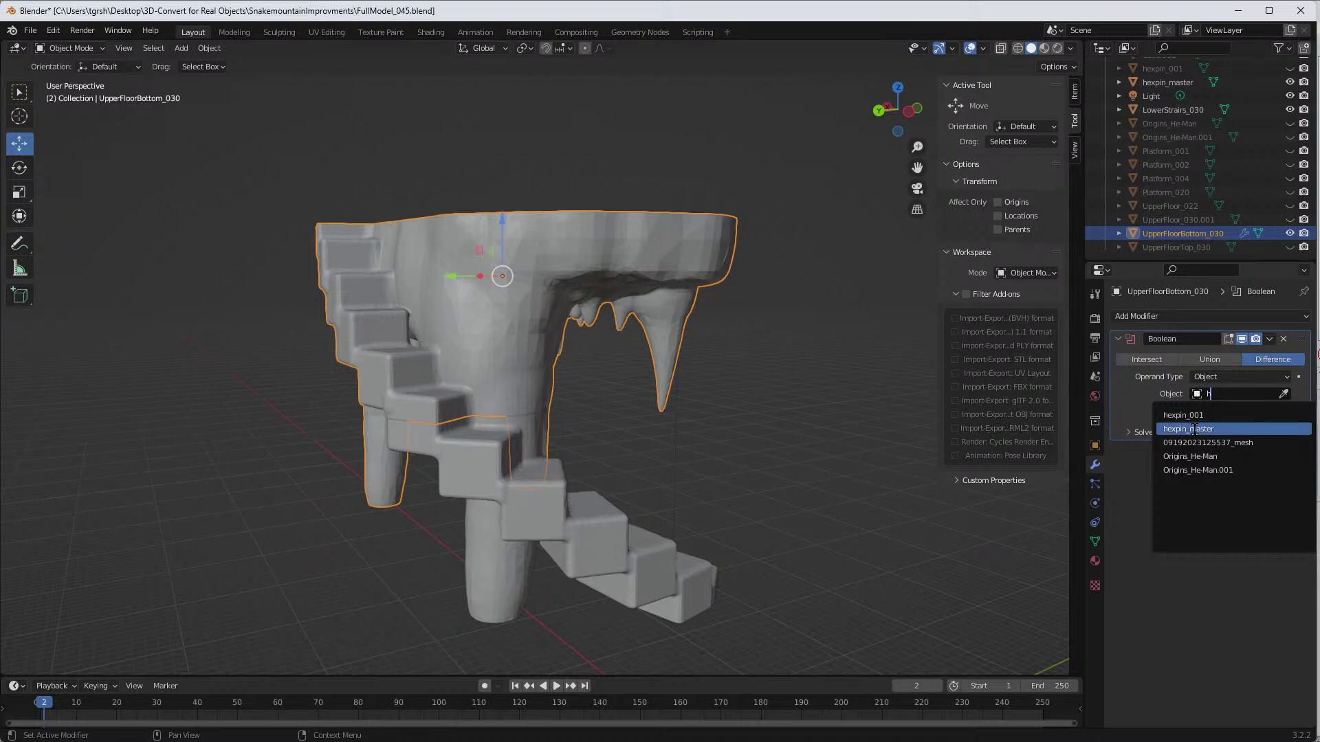
left_click(1196, 429)
left_click(1208, 410)
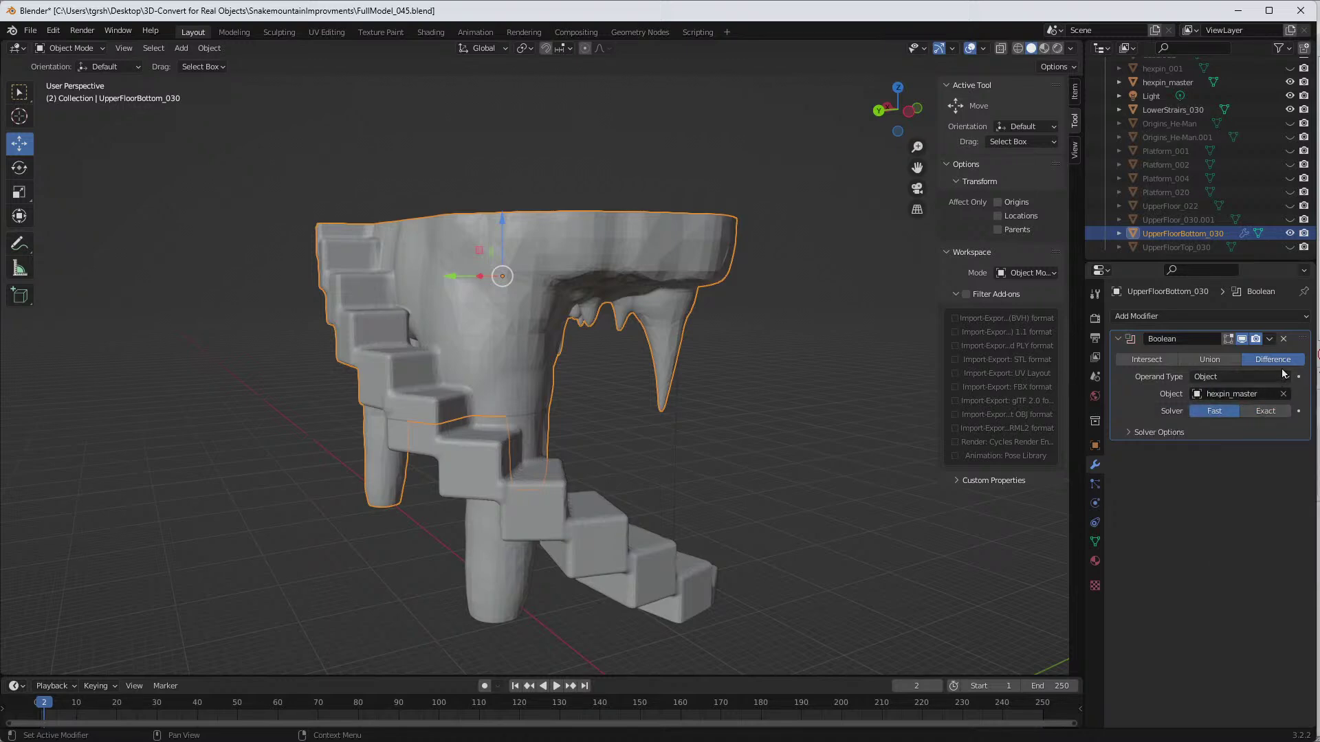
left_click(1270, 343)
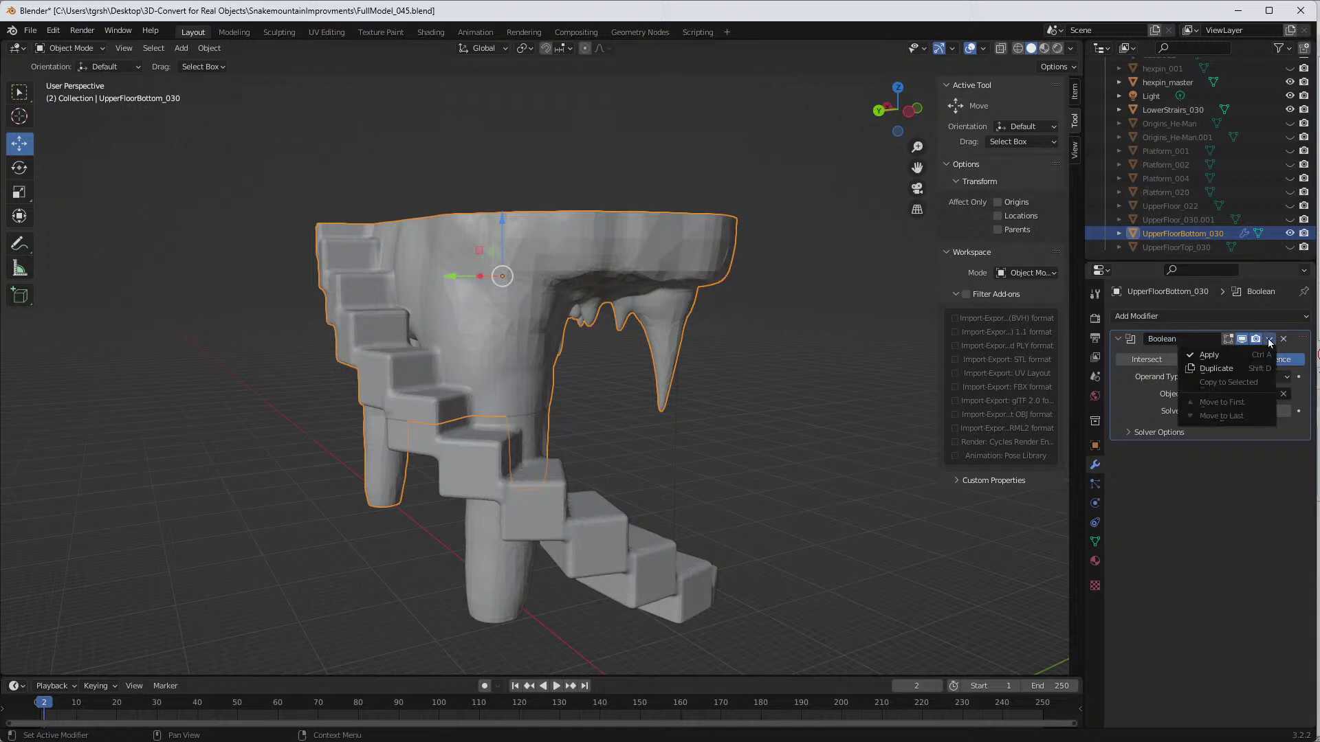
left_click(1234, 356)
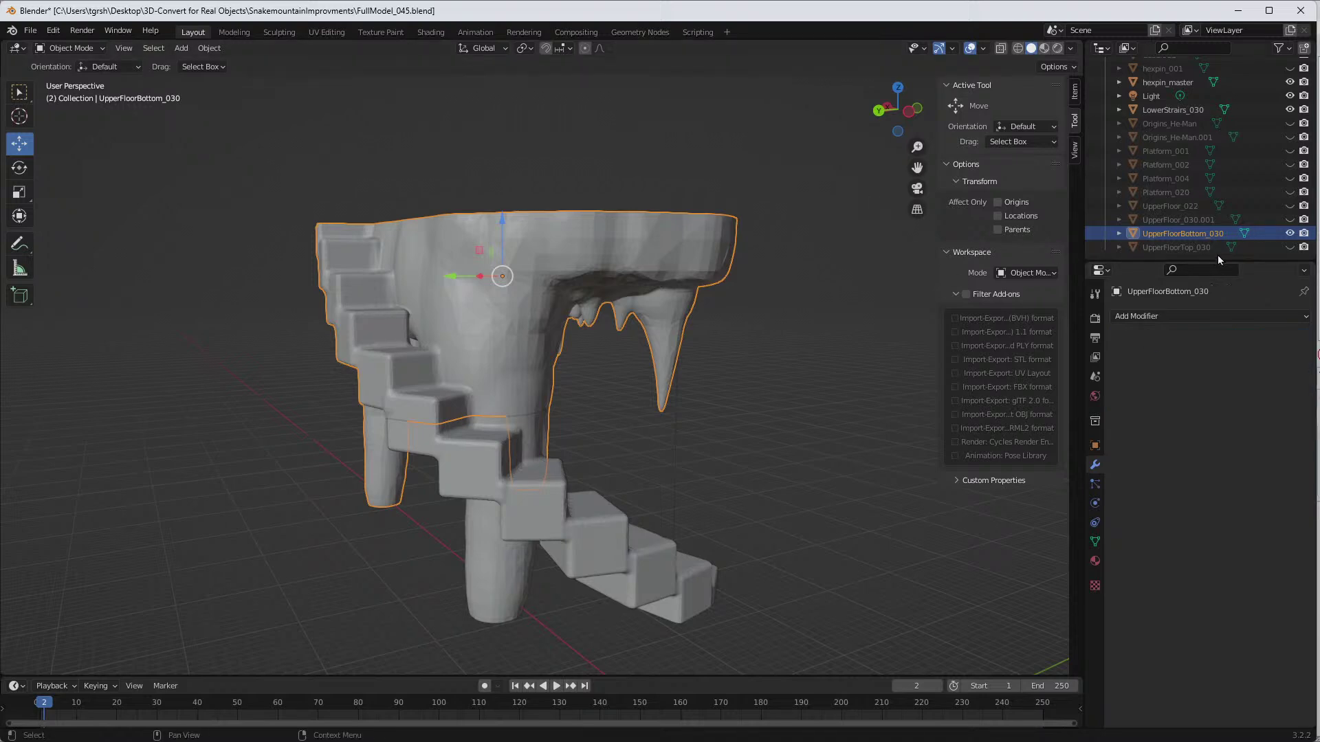
Step: Hide hexpin_master and LowerStairs_030, and inspect the underside of UpperFloorBottom_030 where the stair pillar was cut
left_click(1289, 82)
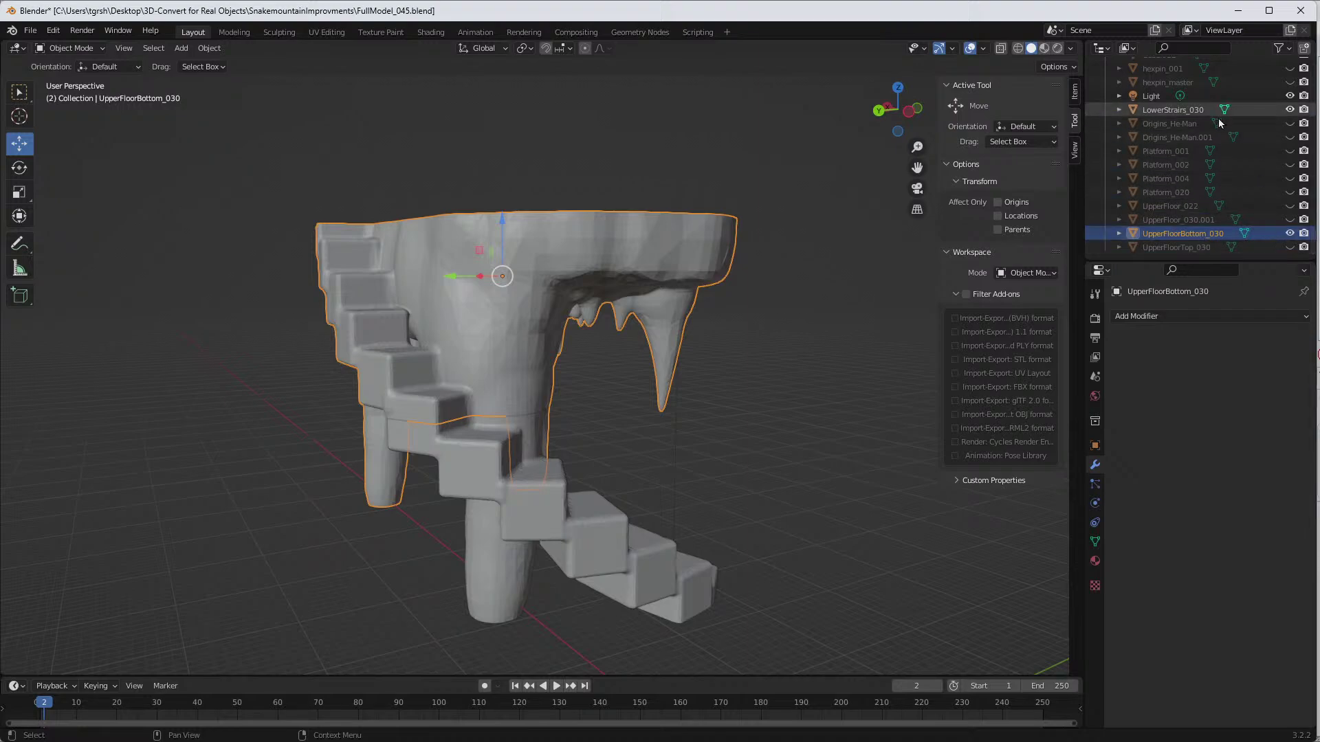
left_click(1289, 110)
middle_click_drag(743, 380, 681, 260)
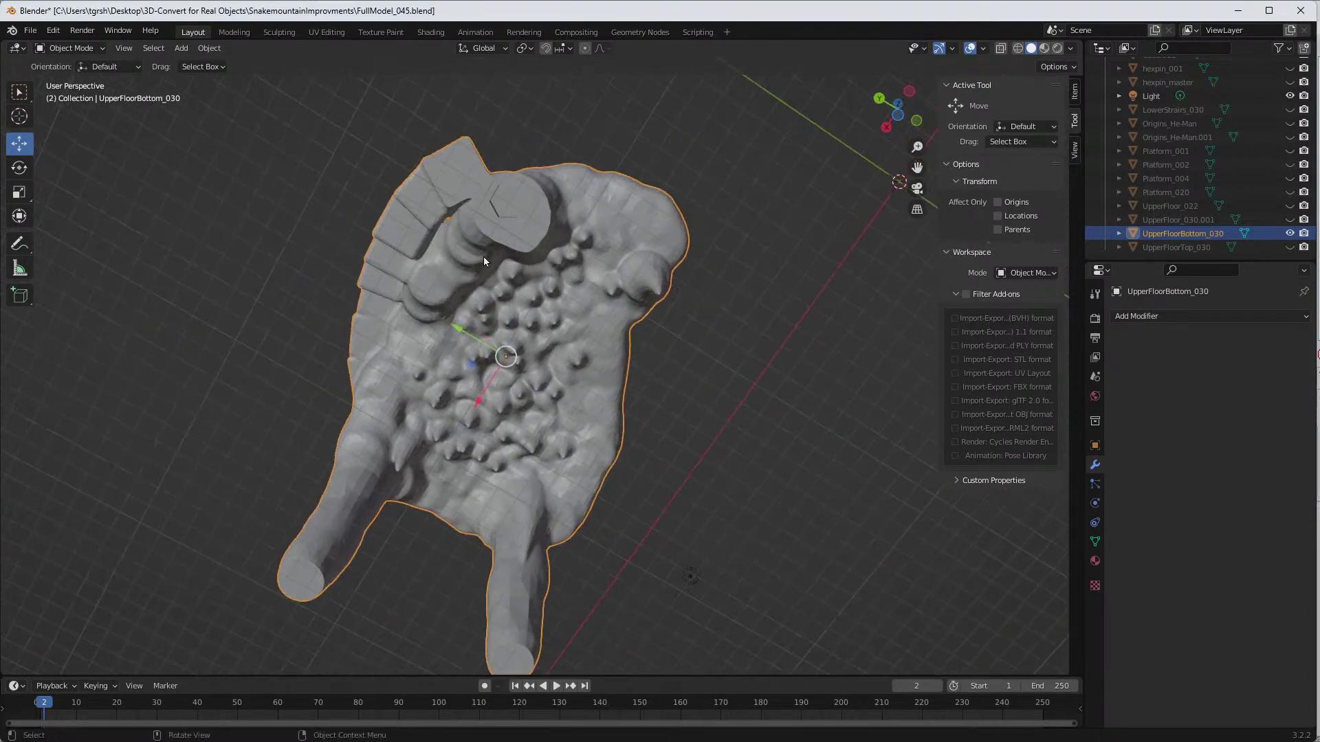
scroll(523, 296, "up", 5)
middle_click_drag(524, 299, 650, 409)
scroll(678, 389, "down", 3)
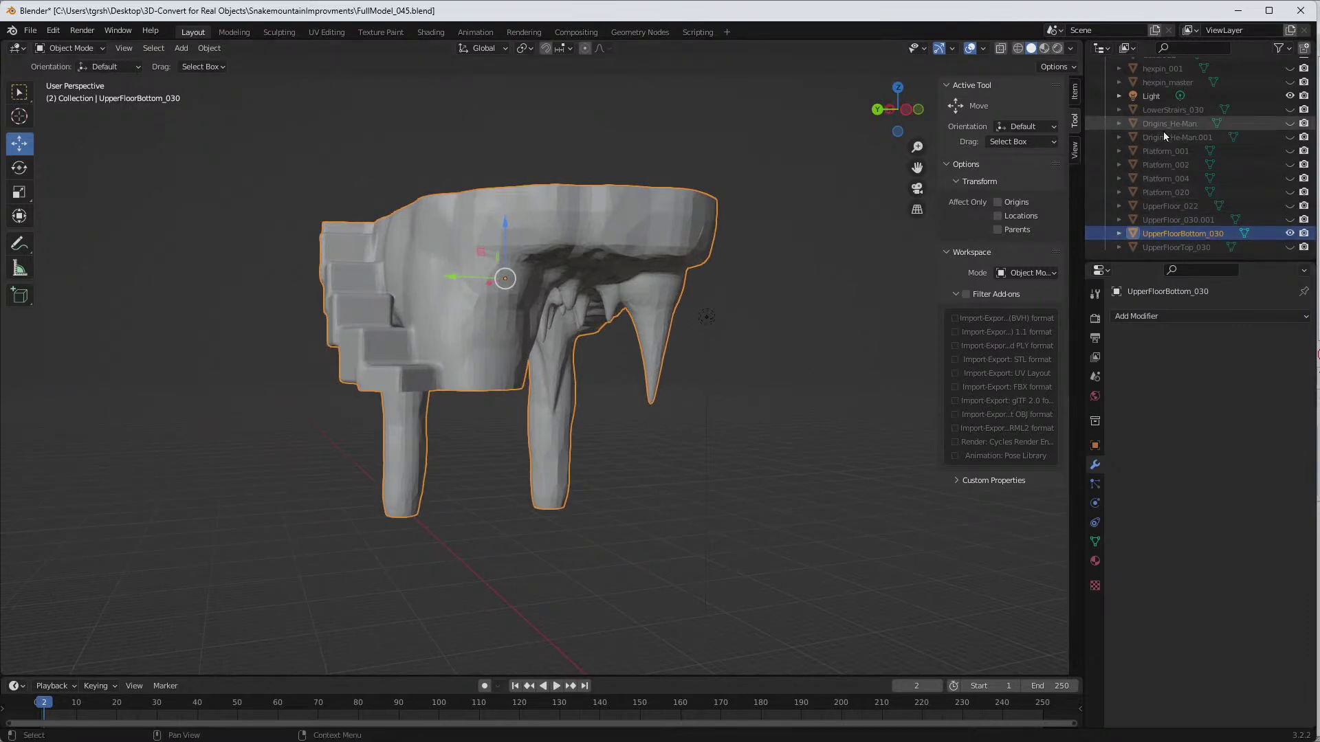
Step: Show LowerStairs_030, hide UpperFloorBottom_030, and inspect the pin cut in the top of the lower stair pillar
left_click(1288, 109)
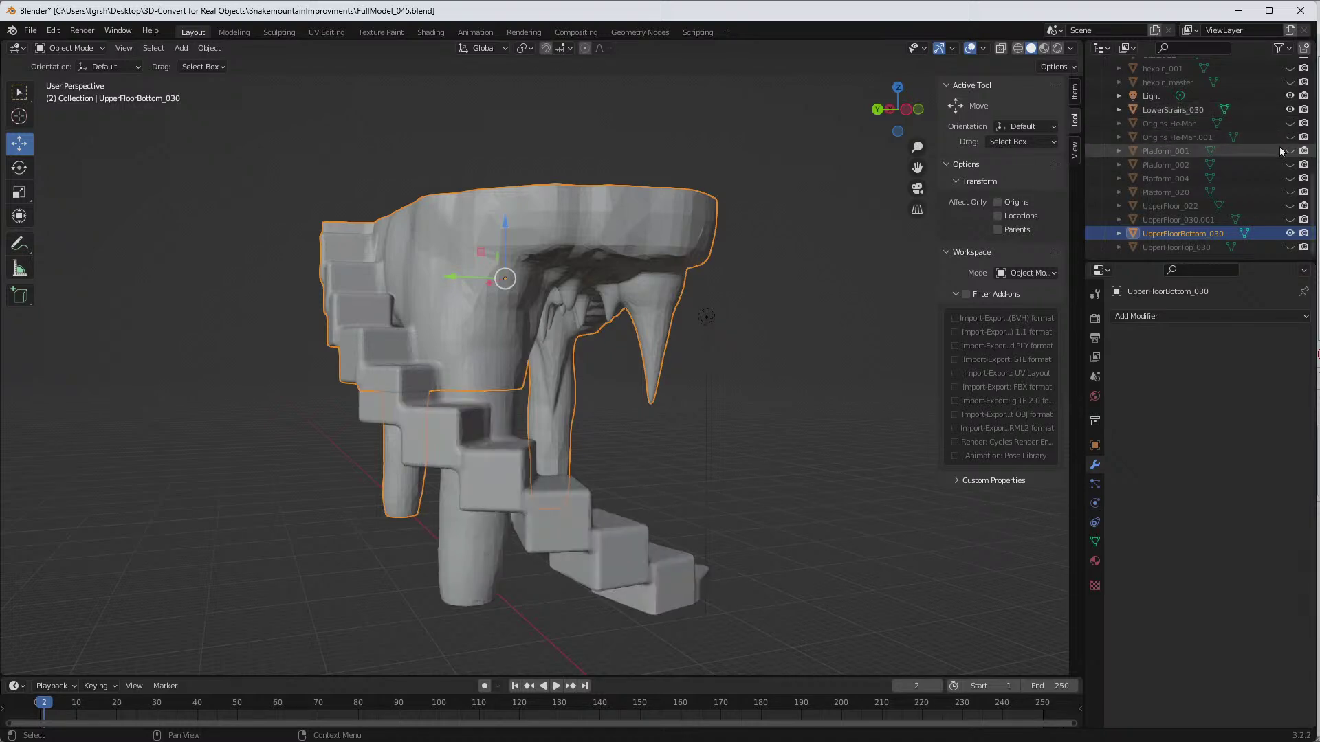
left_click(1290, 233)
middle_click_drag(756, 302, 727, 433)
middle_click_drag(658, 503, 655, 414)
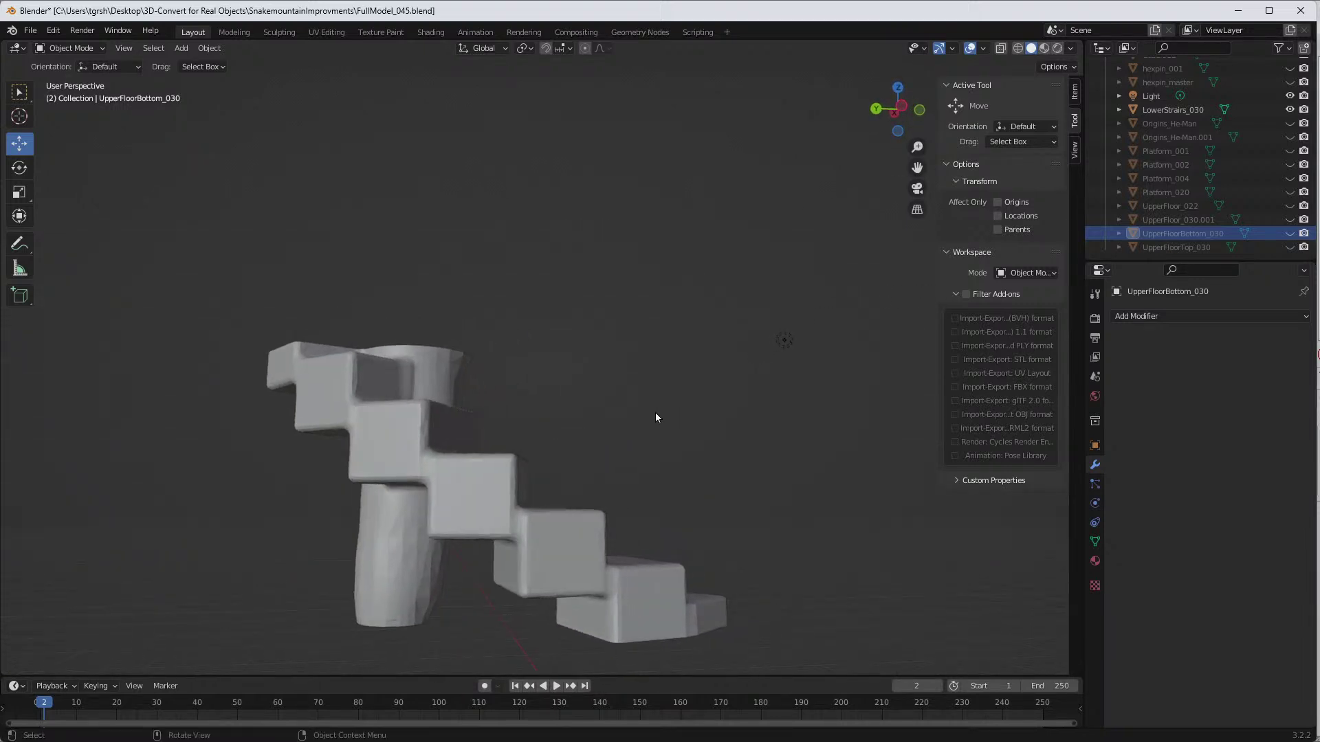
Step: Save the project as a new version named FullModel_046.blend
left_click(31, 30)
left_click(42, 134)
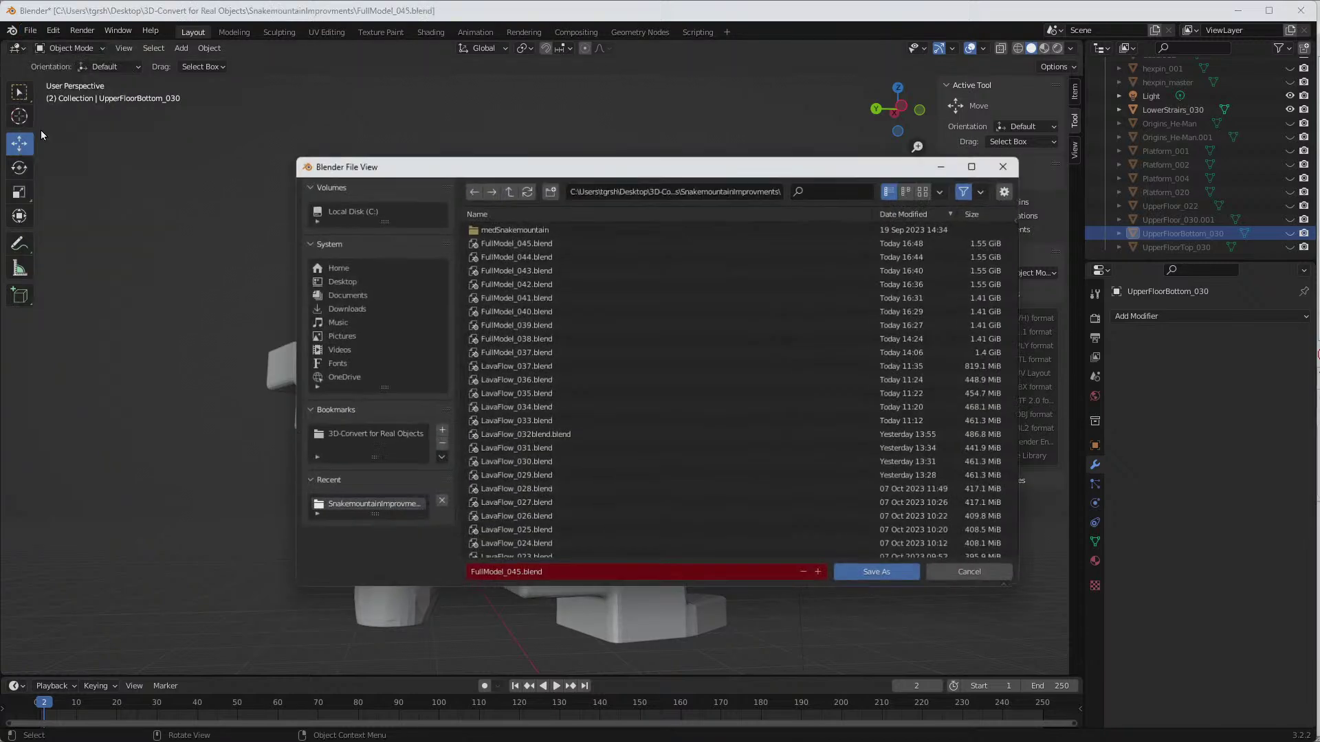
left_click(519, 574)
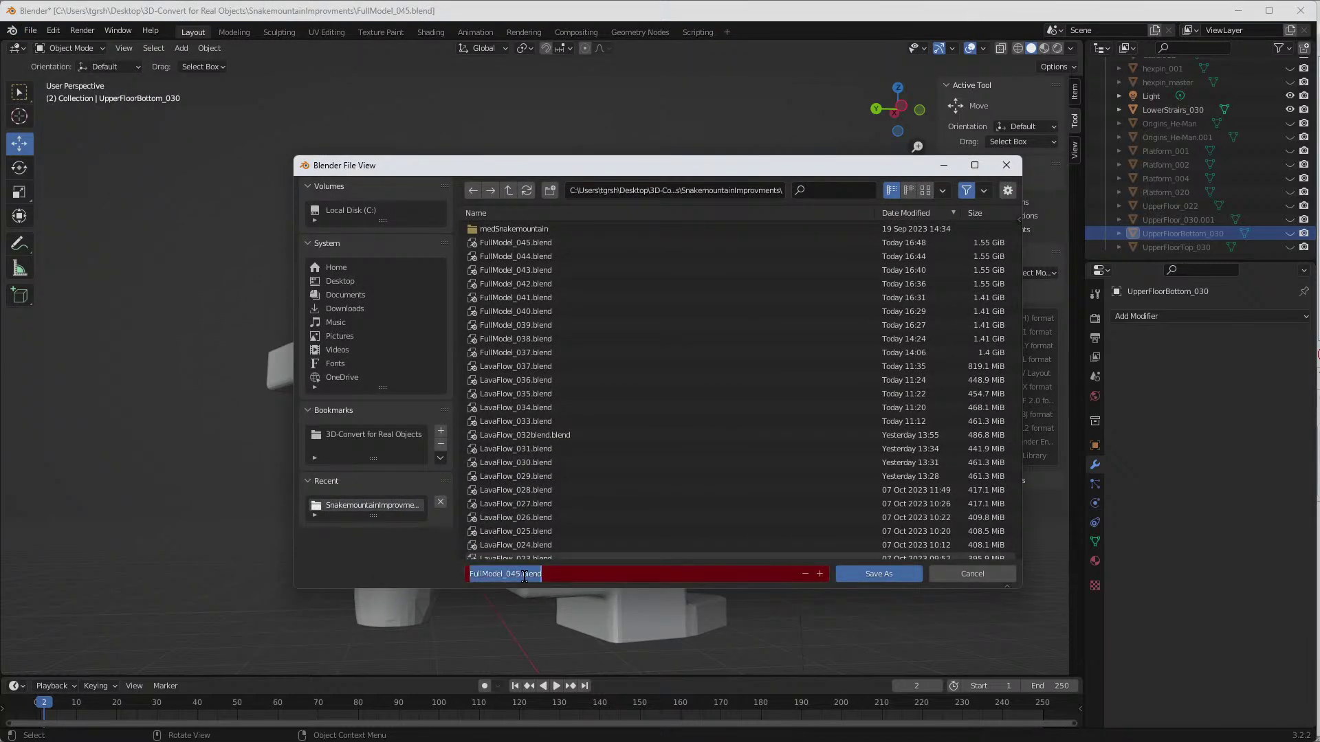
left_click(519, 574)
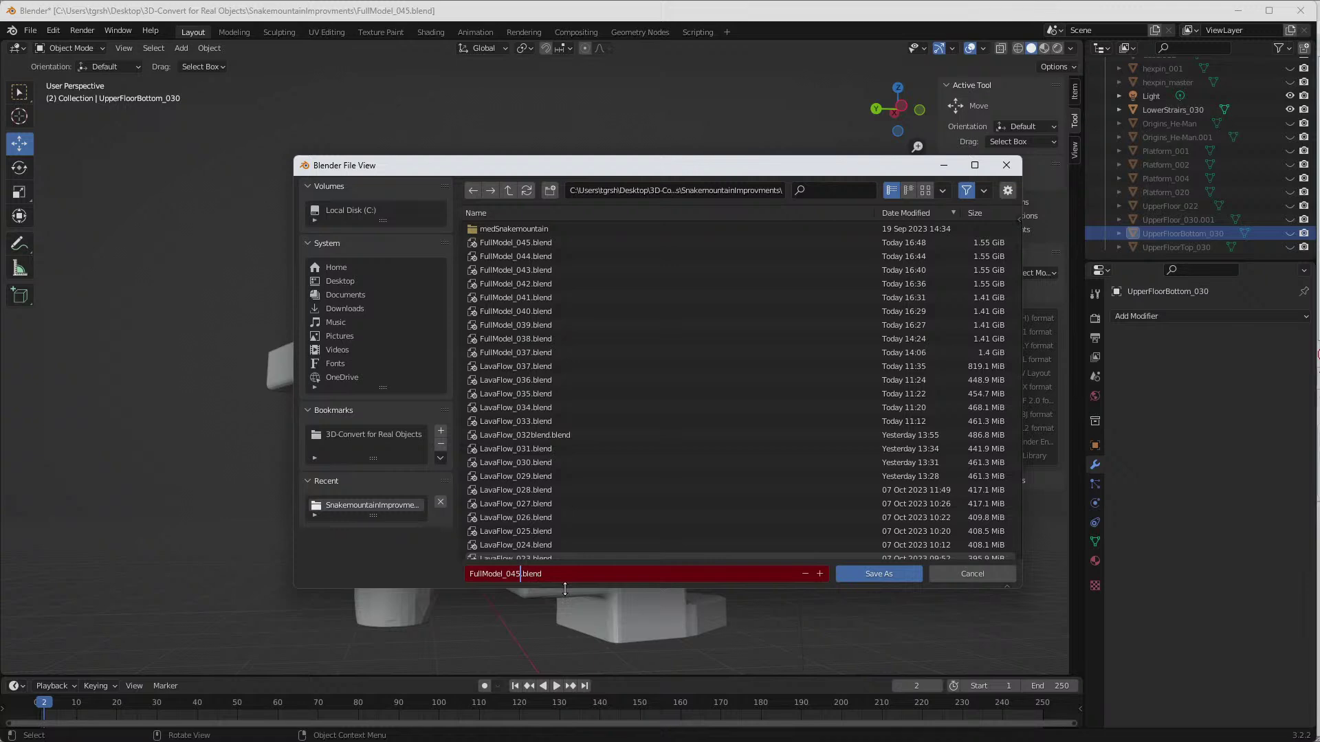
key("BackSpace")
type("6")
left_click(868, 576)
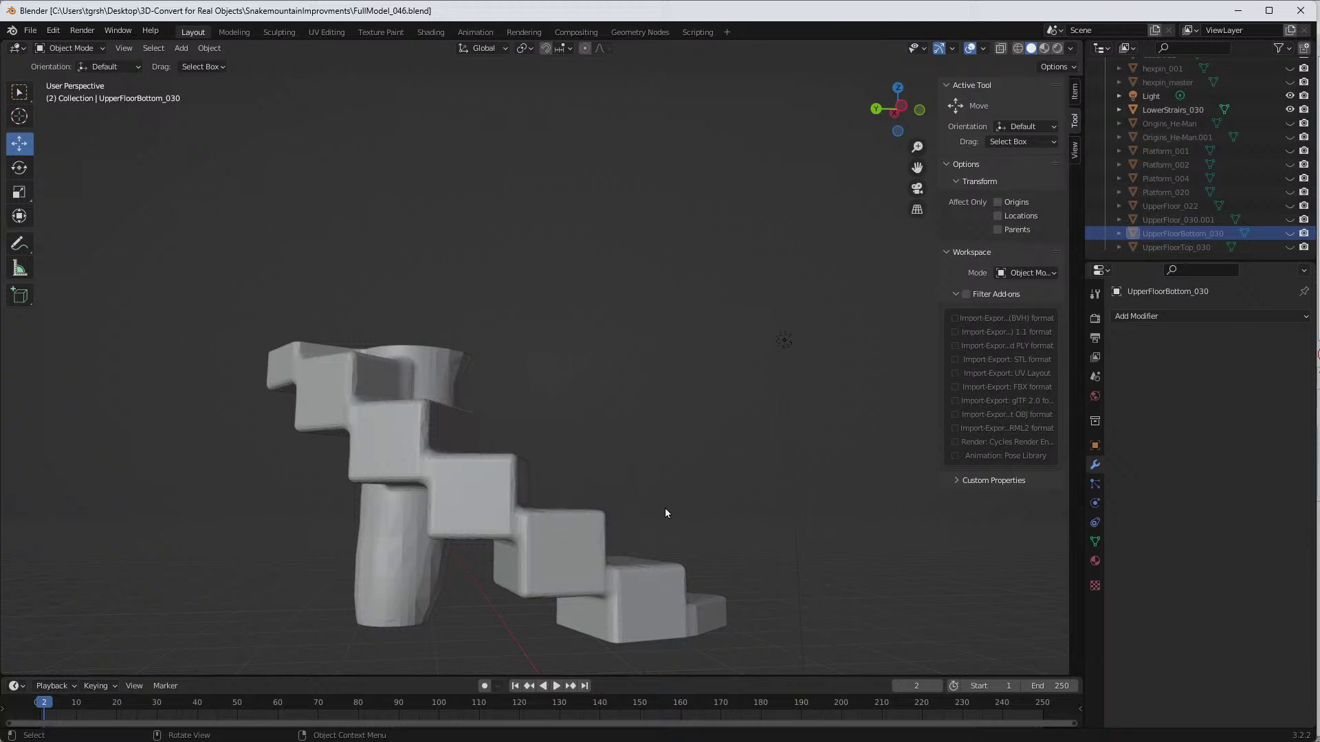
Step: Show UpperFloorBottom_030 and UpperFloorTop_030 together with LowerStairs_030, and review the assembled upper floor from several sides
middle_click_drag(666, 513, 678, 567)
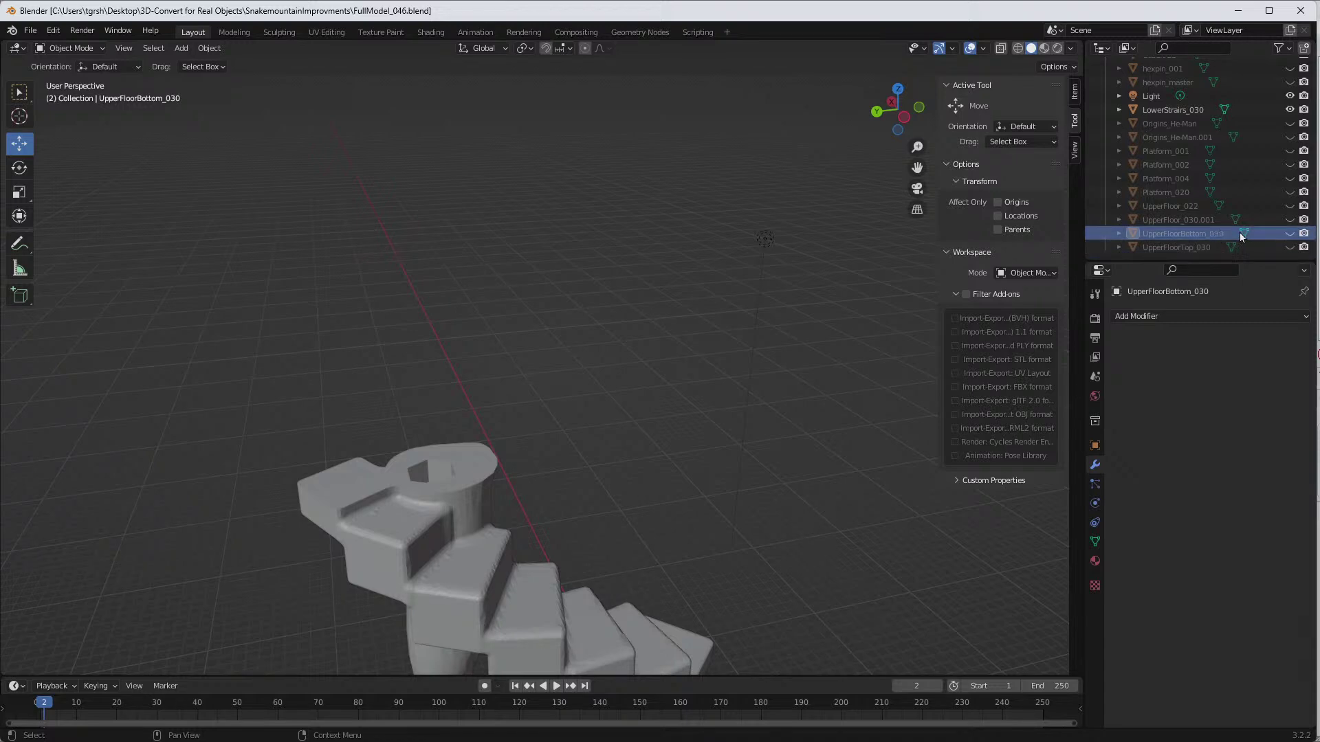
left_click(1290, 234)
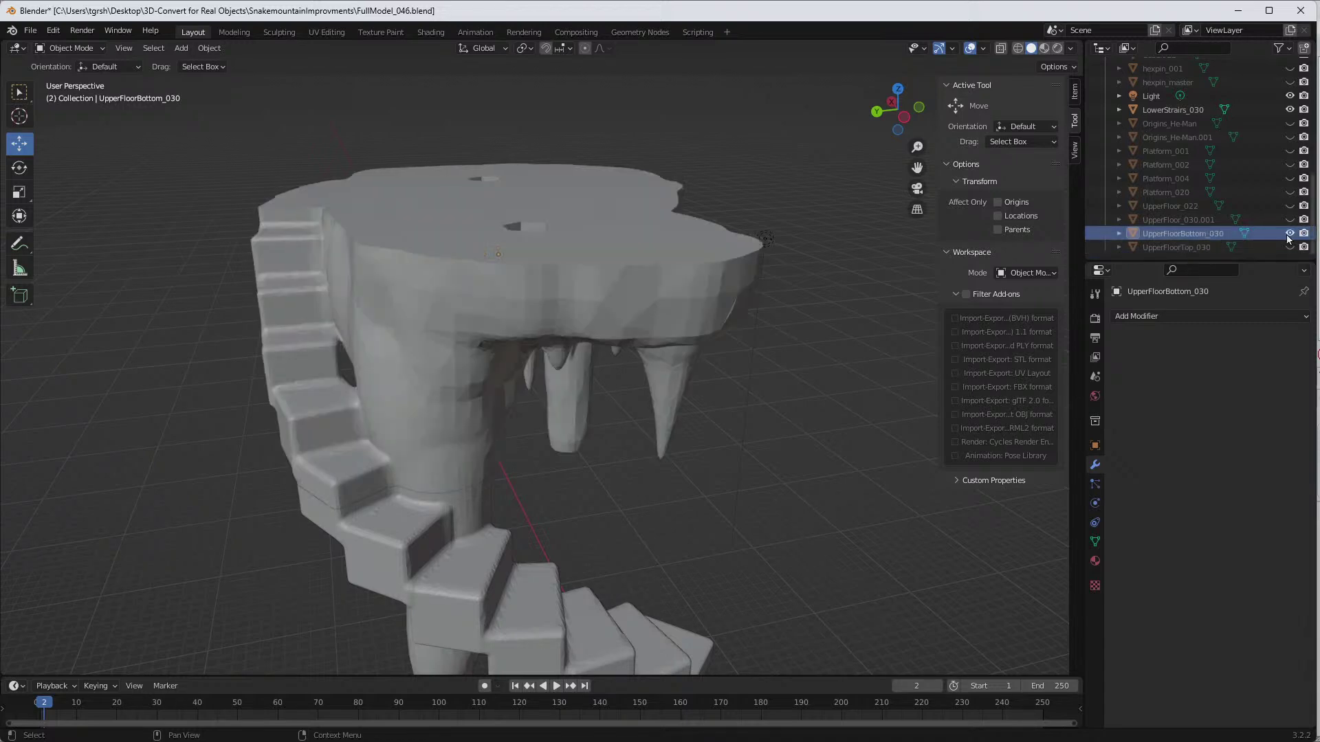
left_click(1290, 247)
middle_click_drag(699, 394, 498, 196)
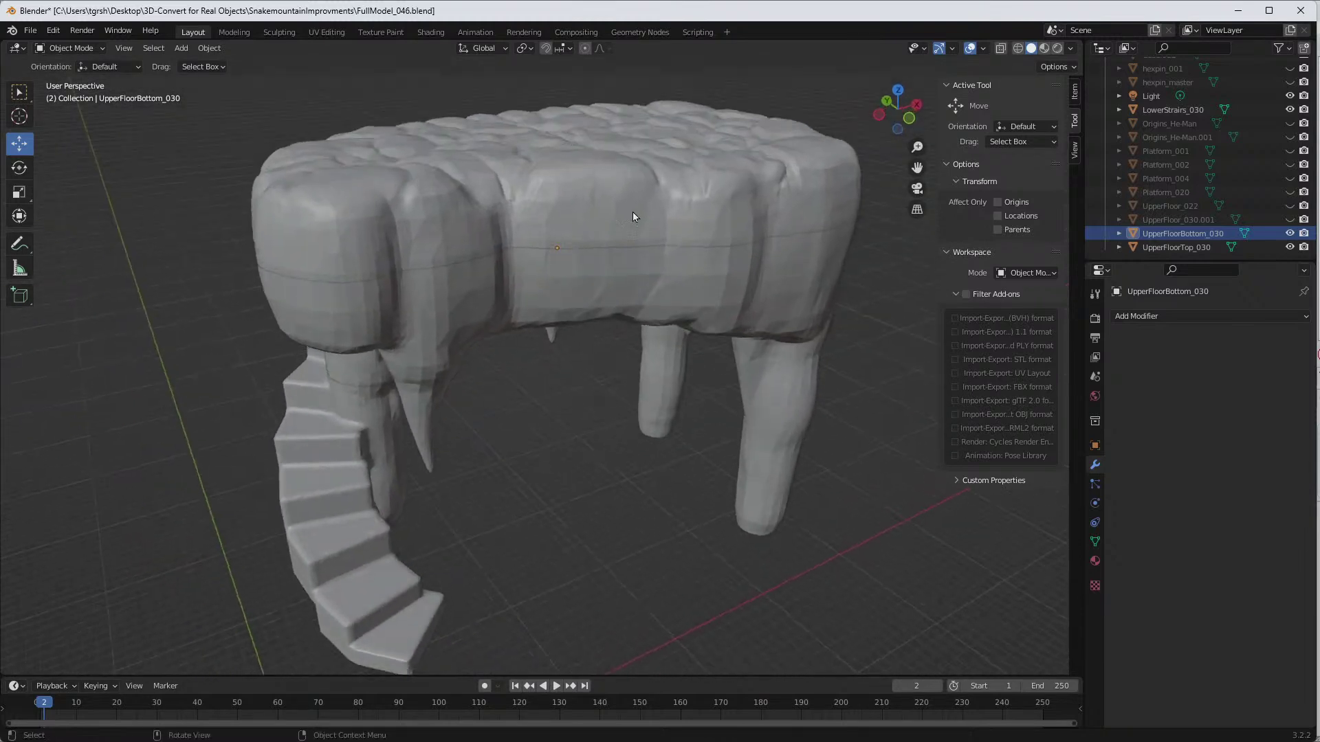
middle_click_drag(523, 393, 715, 377)
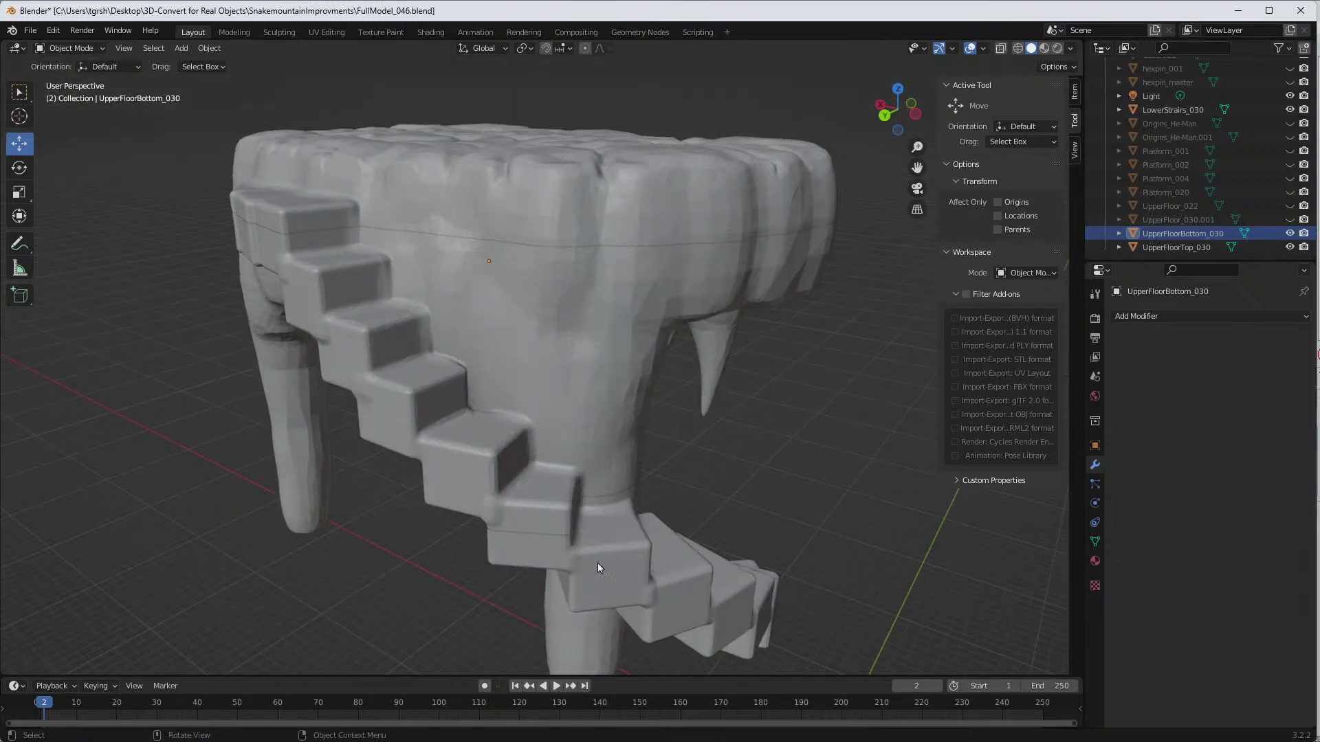
middle_click_drag(598, 495, 663, 477)
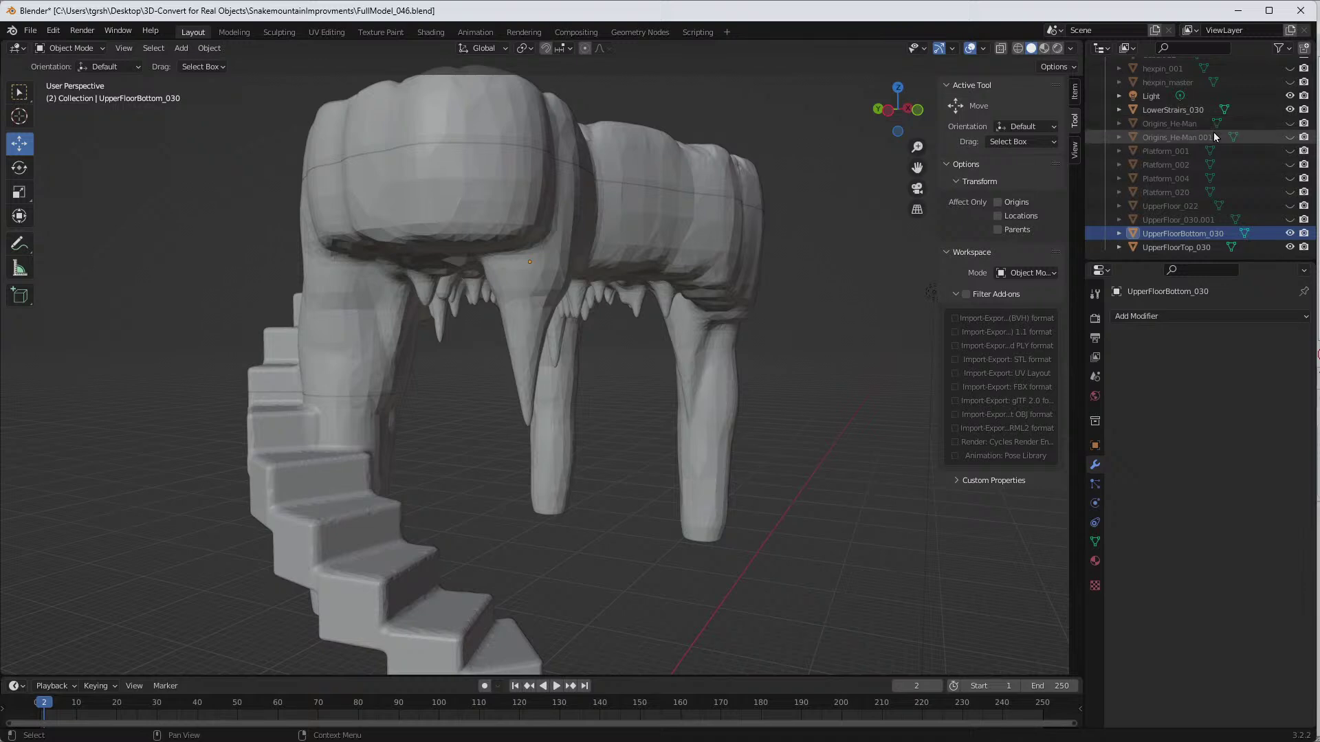
scroll(1222, 136, "up", 3)
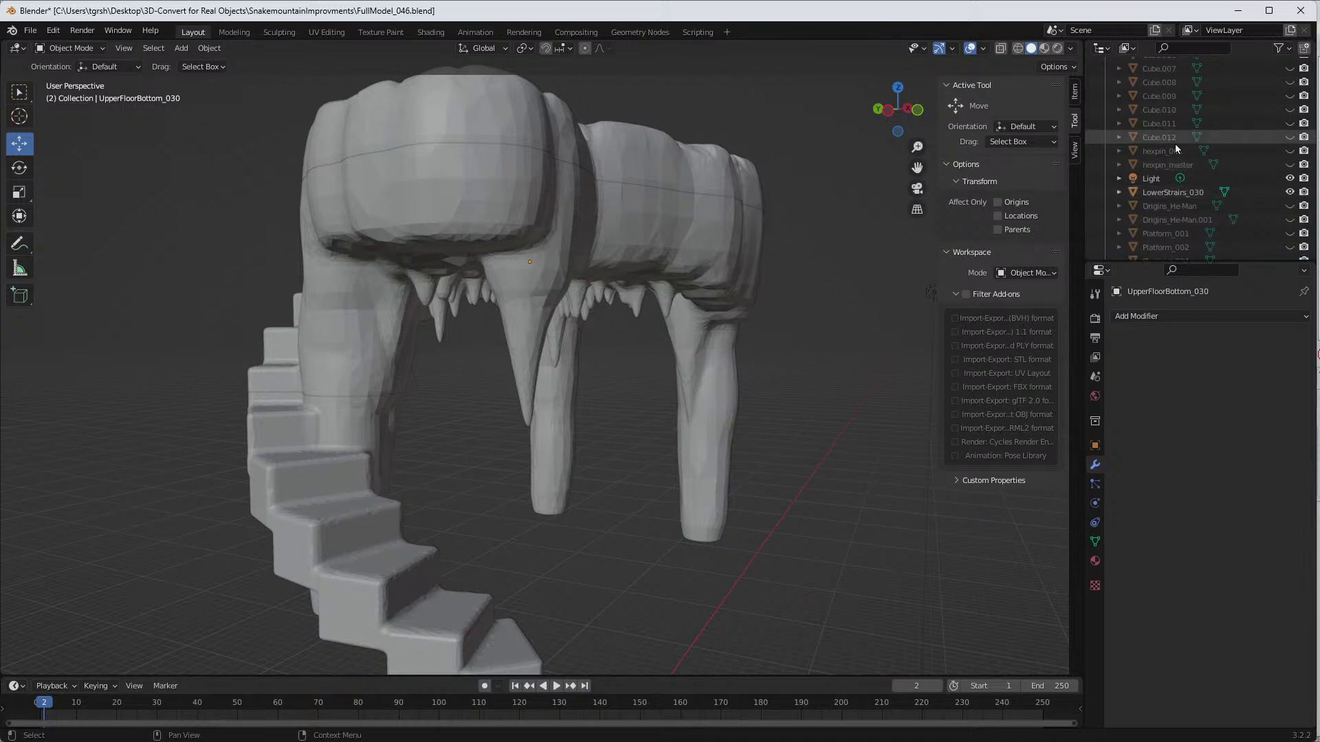
Step: Show Cube.012 and move it straight up about 2.2 m around the stalactite hanging from the upper floor's front
left_click(1290, 137)
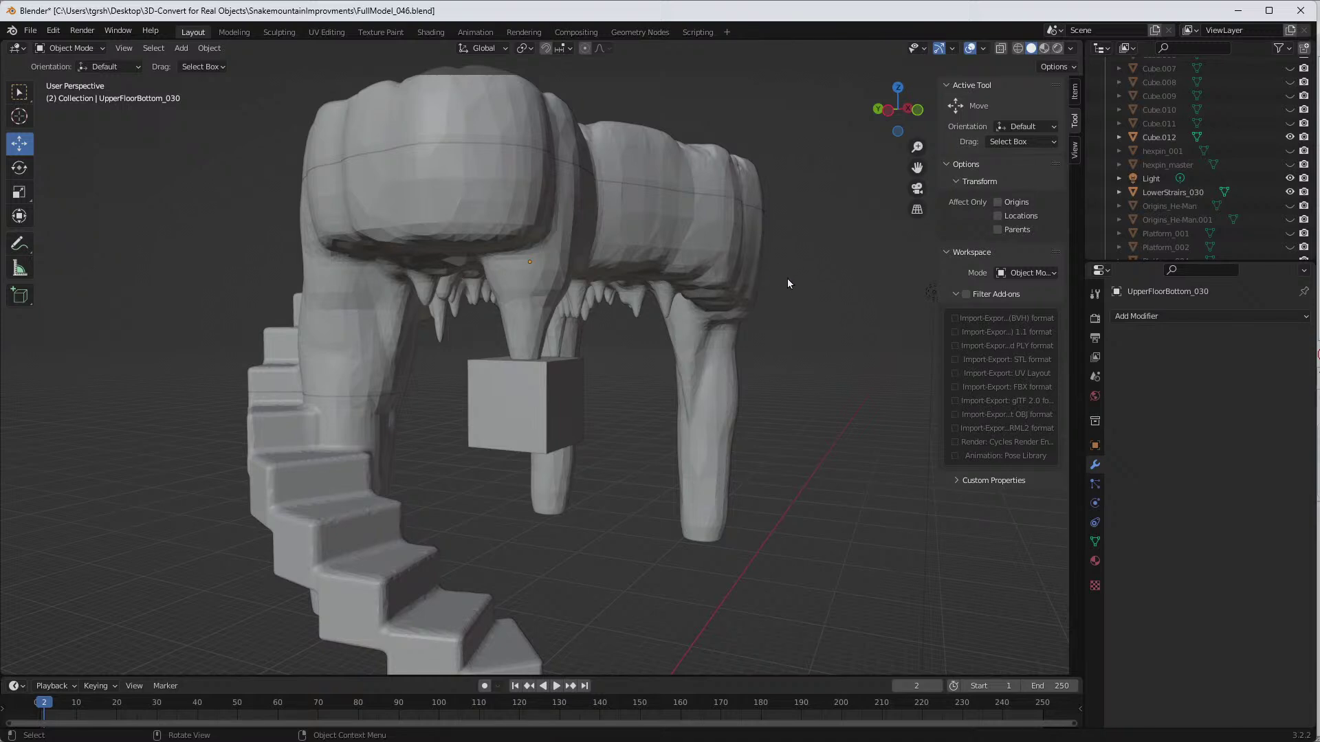
middle_click_drag(786, 397, 760, 405)
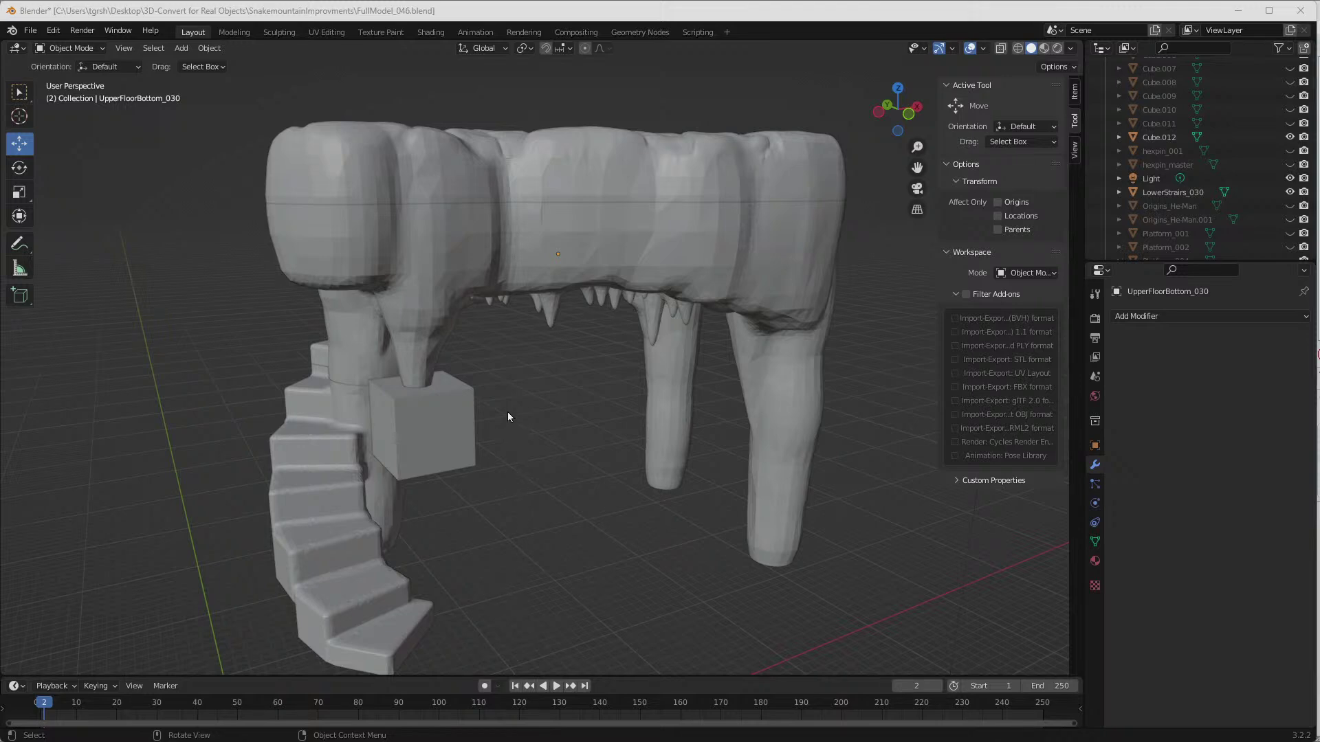
middle_click_drag(526, 427, 625, 413)
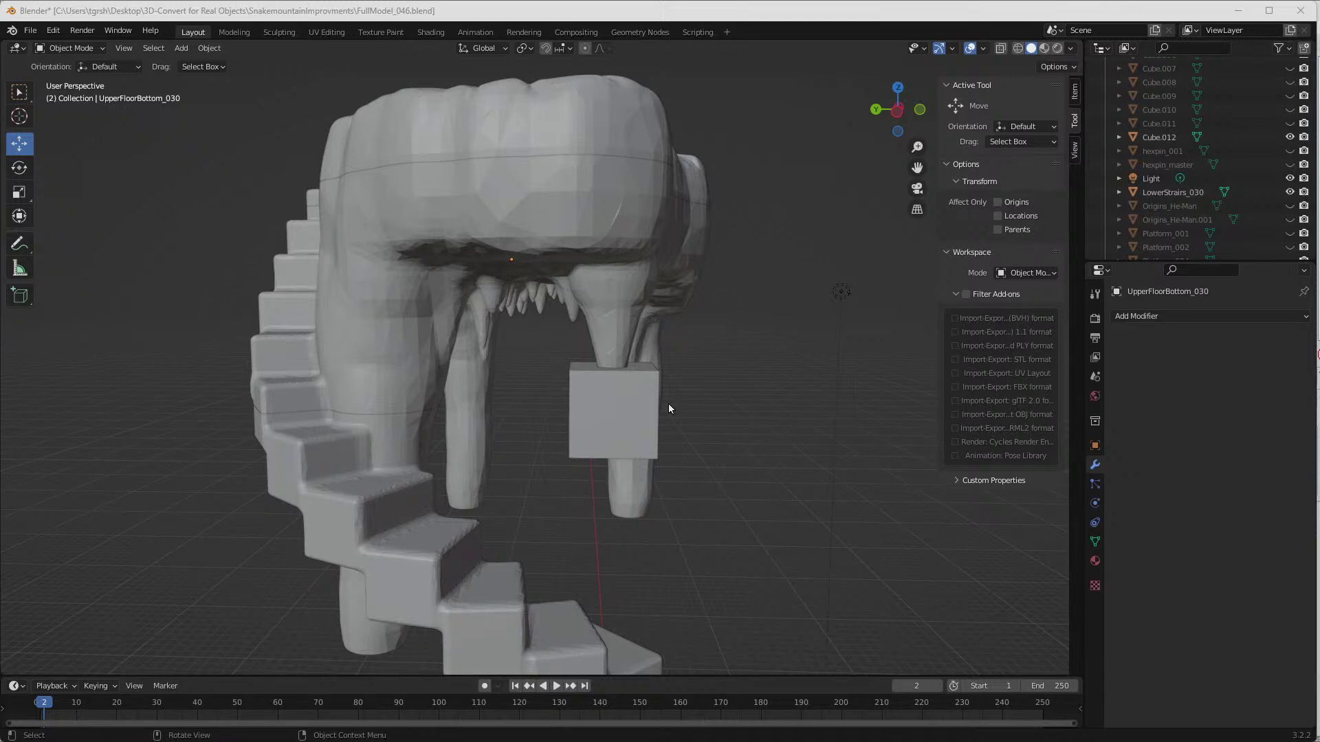
middle_click_drag(736, 435, 777, 413)
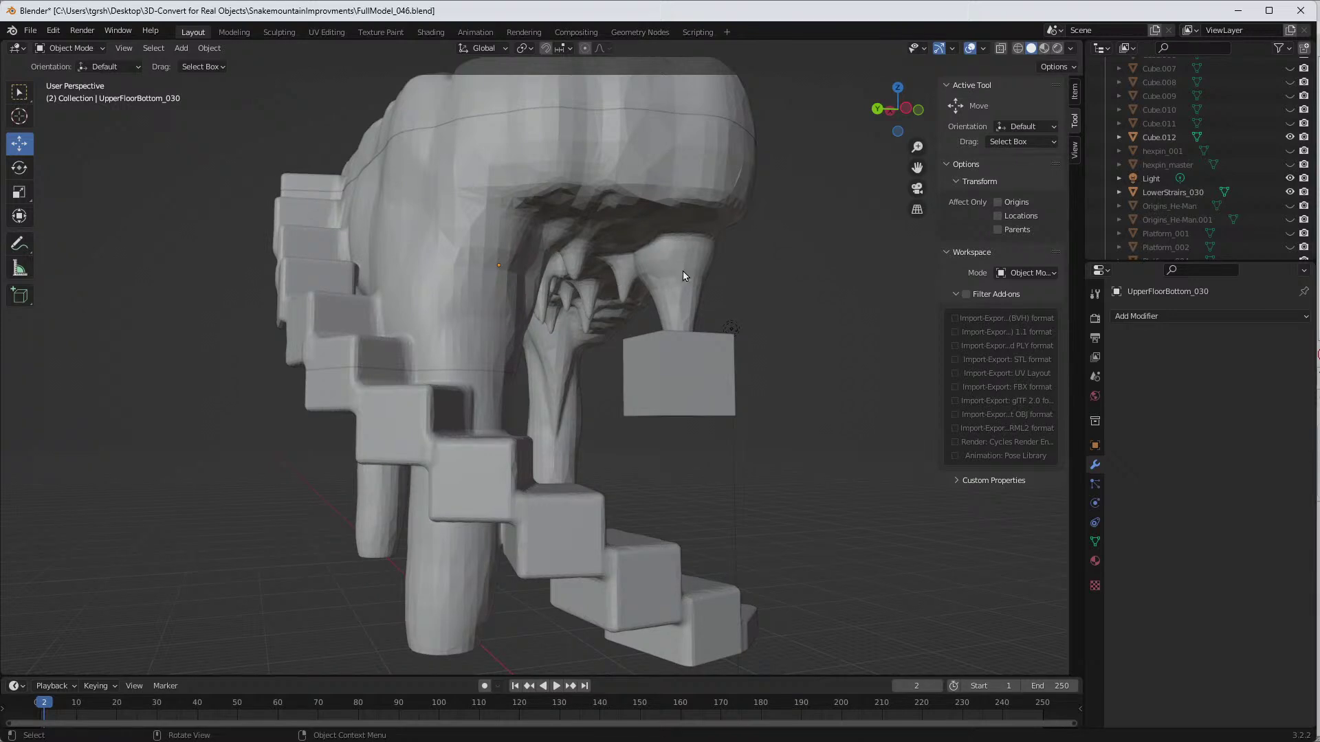
middle_click_drag(774, 354, 735, 385)
left_click(699, 404)
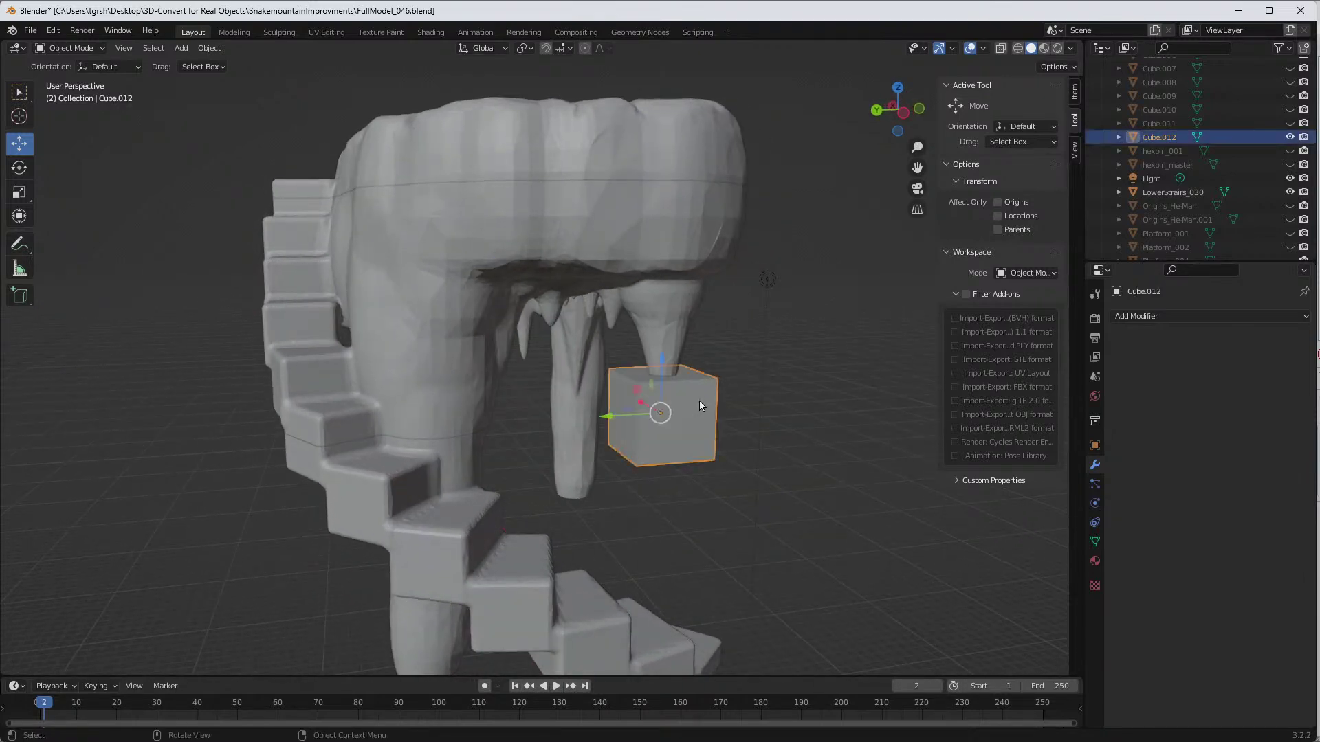
left_click_drag(656, 361, 656, 321)
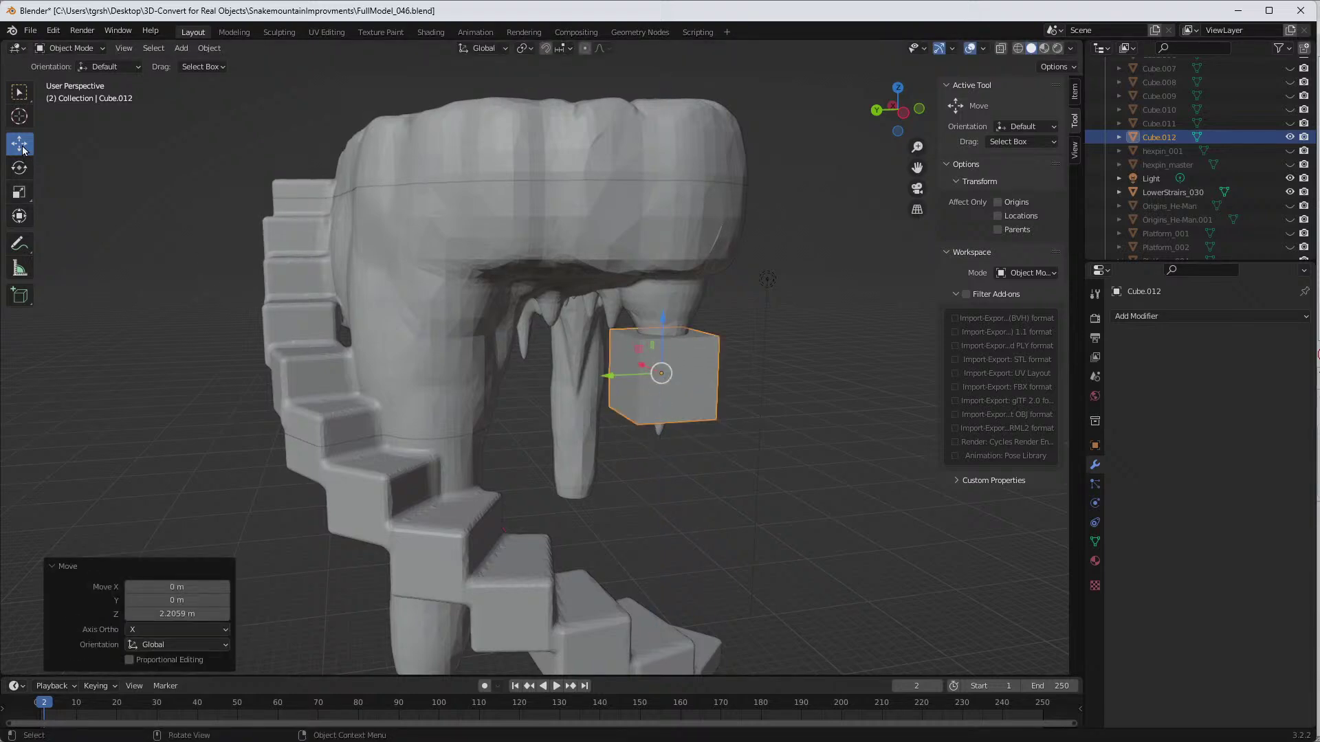
Step: Scale Cube.012 by about 1.446 along Z and check how it covers the hanging stalactite from other sides
left_click(19, 192)
left_click_drag(662, 318, 661, 287)
mouse_move(687, 389)
middle_mouse_down()
mouse_move(736, 382)
mouse_move(485, 393)
mouse_move(667, 369)
mouse_move(715, 389)
mouse_move(699, 385)
middle_mouse_up()
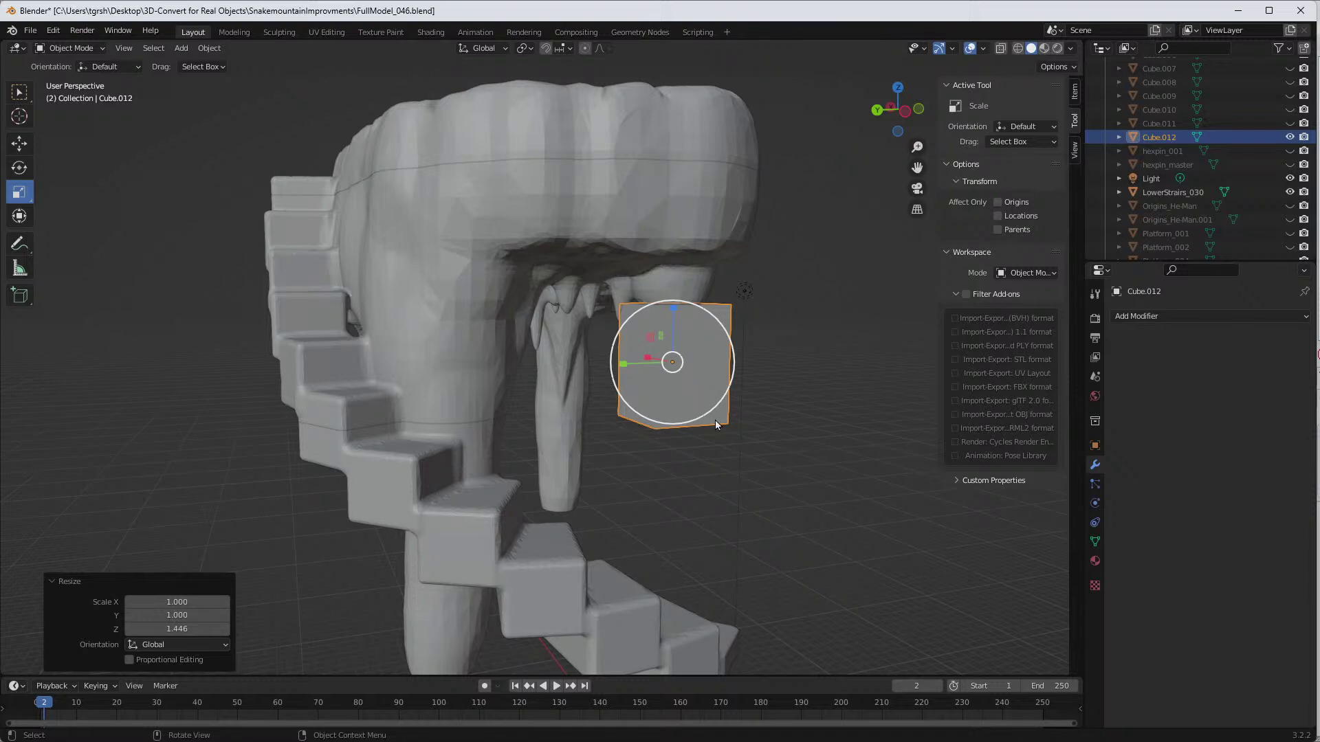
middle_click_drag(745, 432, 640, 426)
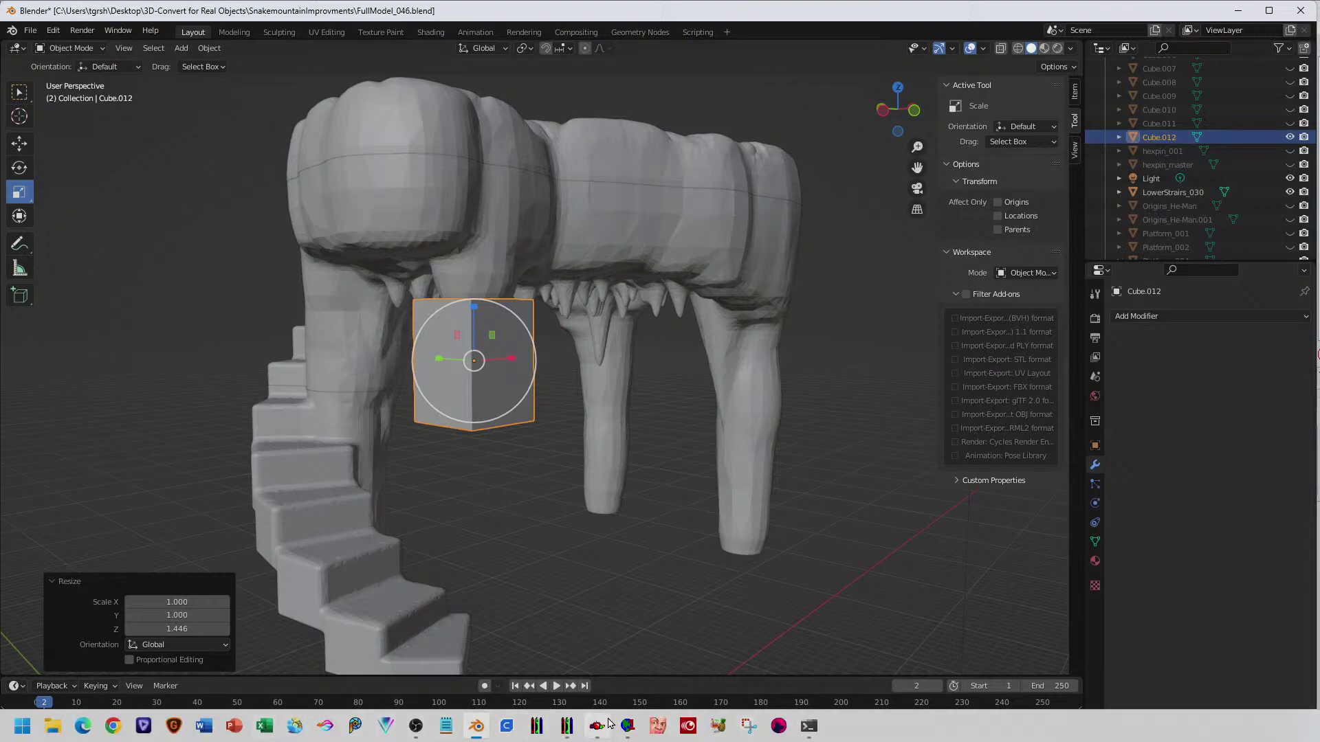
Step: Switch to Organica and place a barrel-shaped block near the centre of the Front view with a sphere above it
left_click(587, 729)
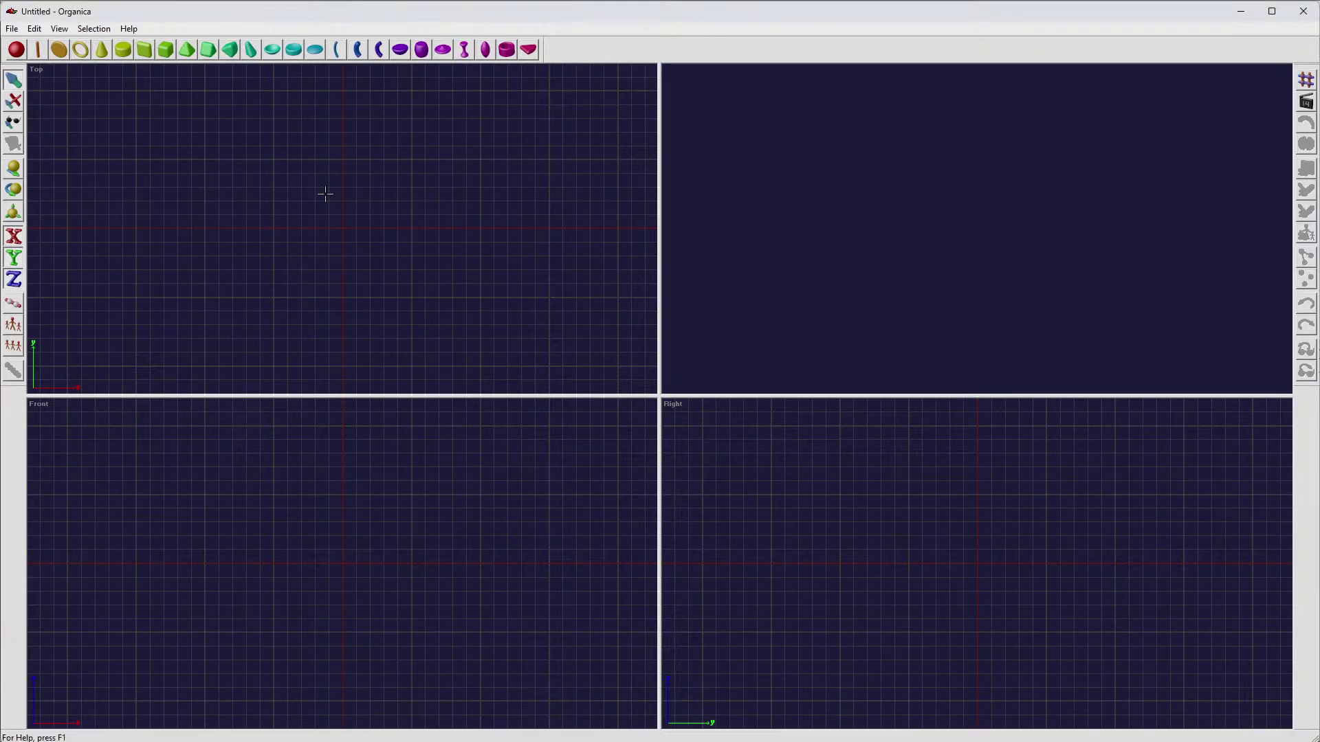
left_click(421, 50)
left_click(330, 556)
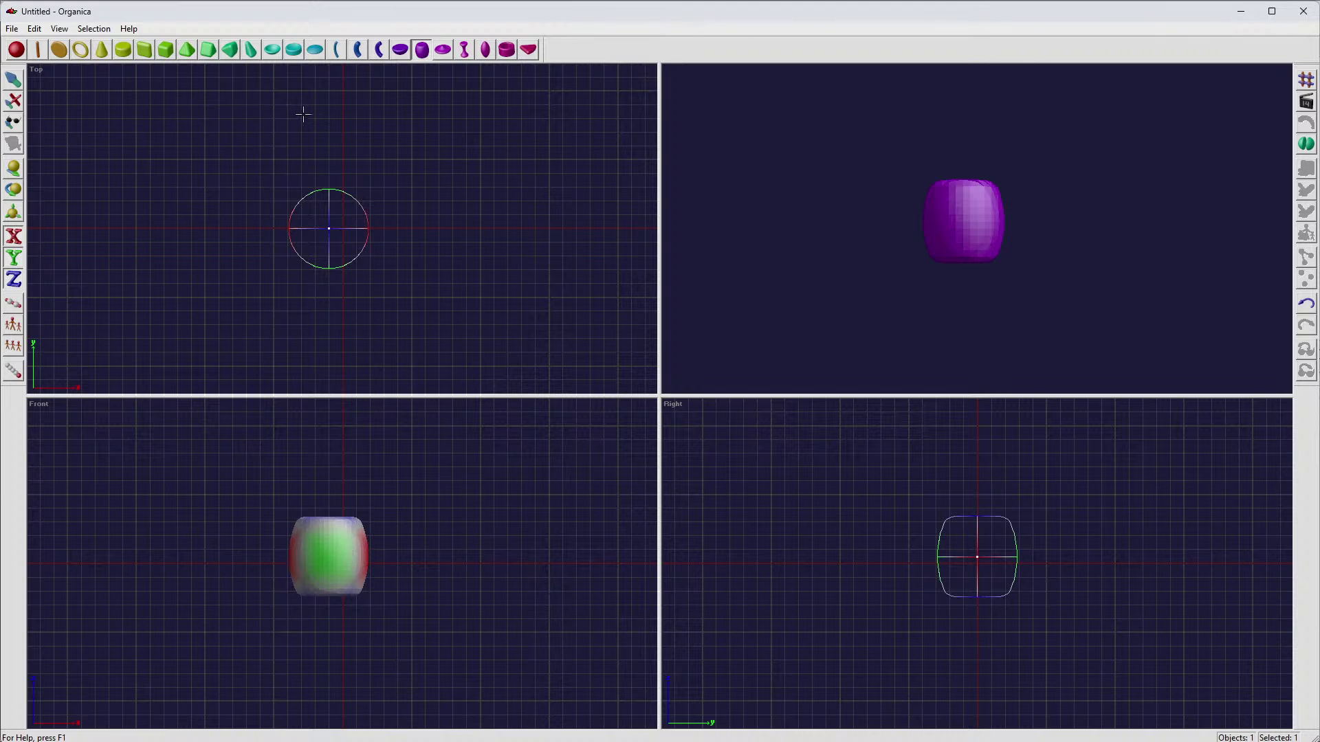
left_click(16, 49)
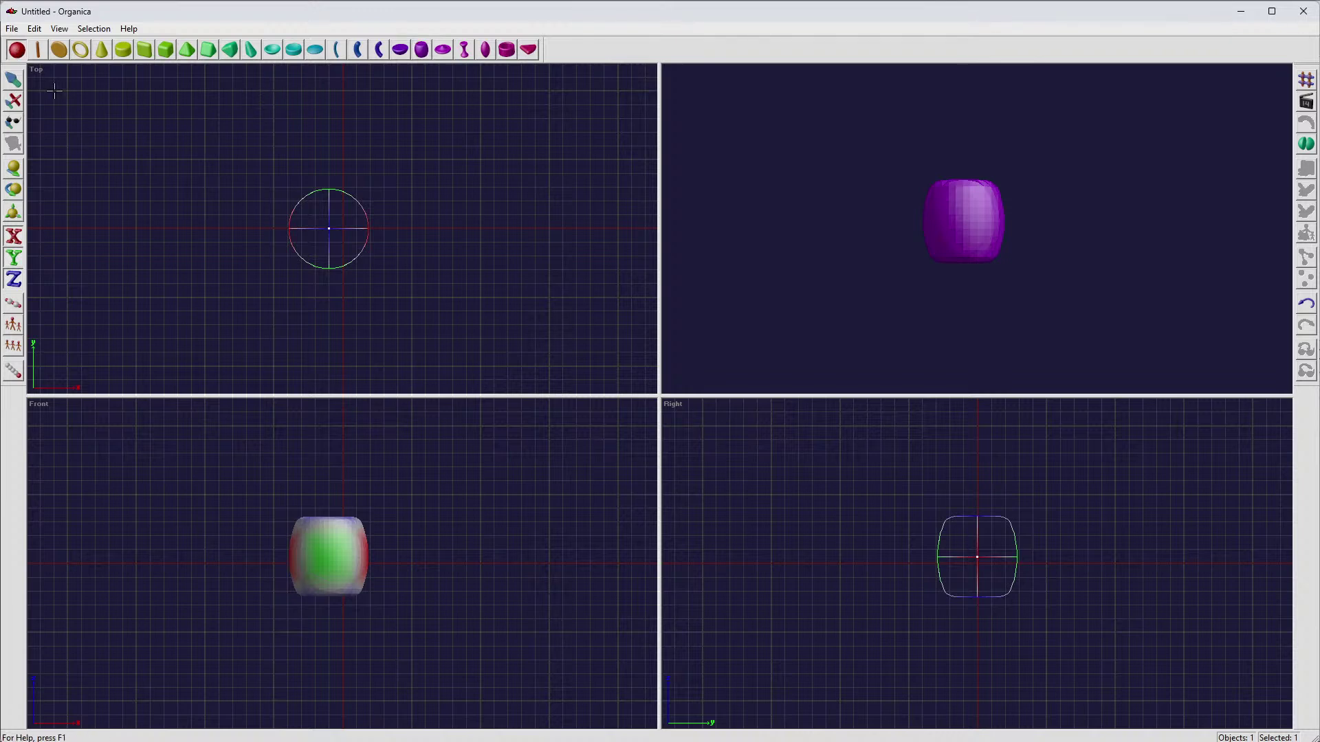
left_click(333, 448)
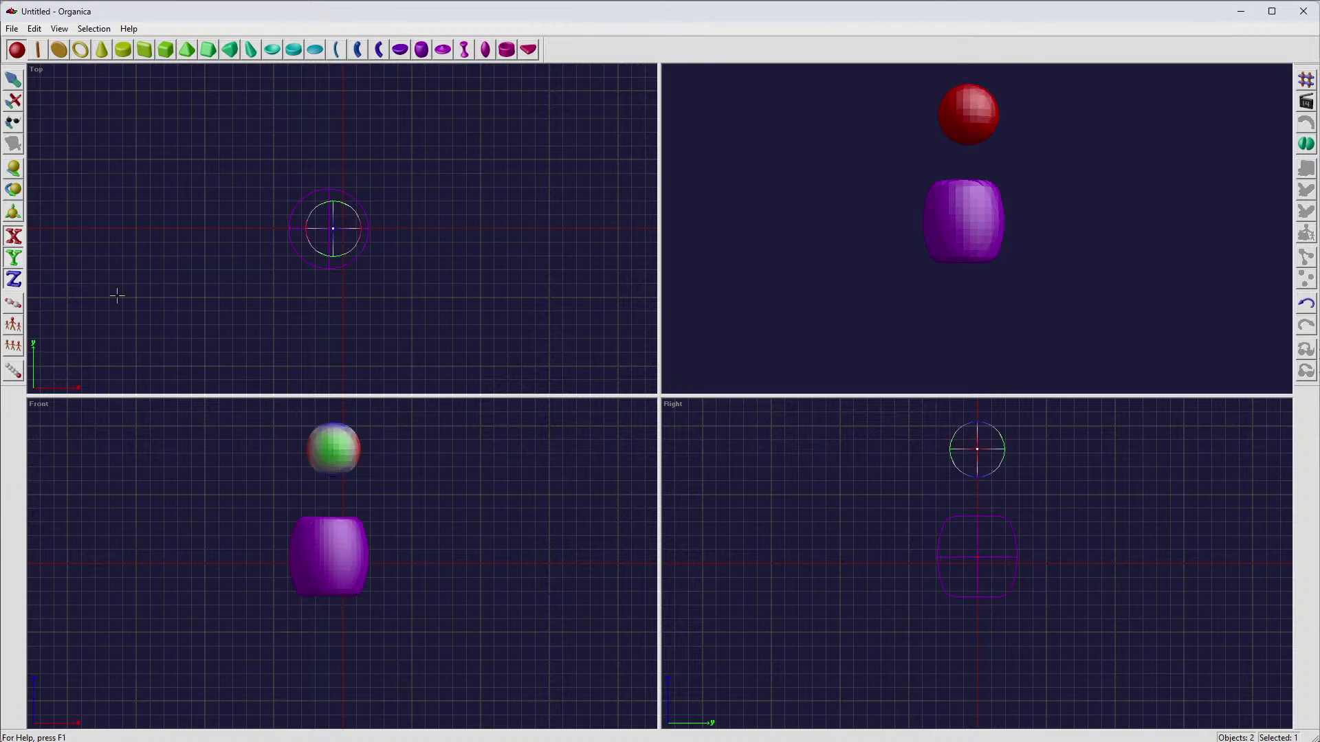
Step: Turn on grid snapping, centre the barrel-shaped block on the grid origin and stack the sphere directly on top of it
left_click(35, 30)
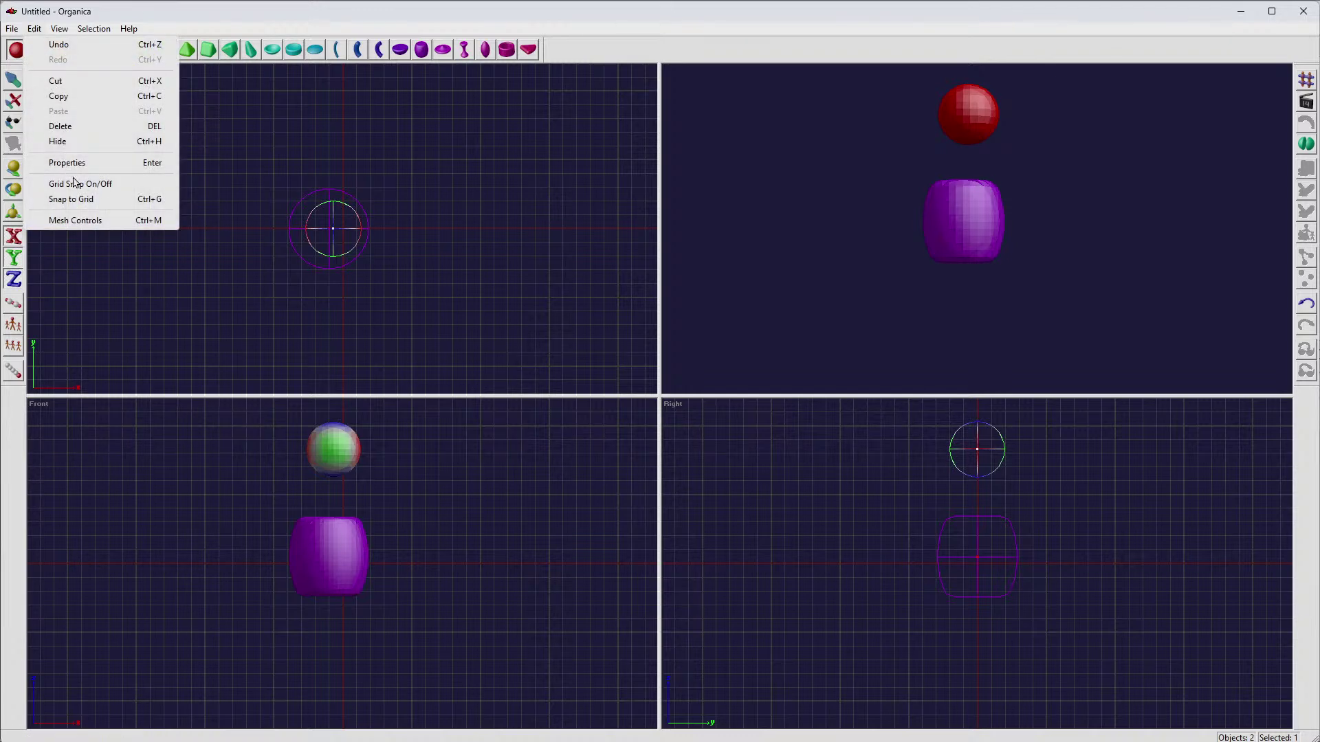
left_click(99, 201)
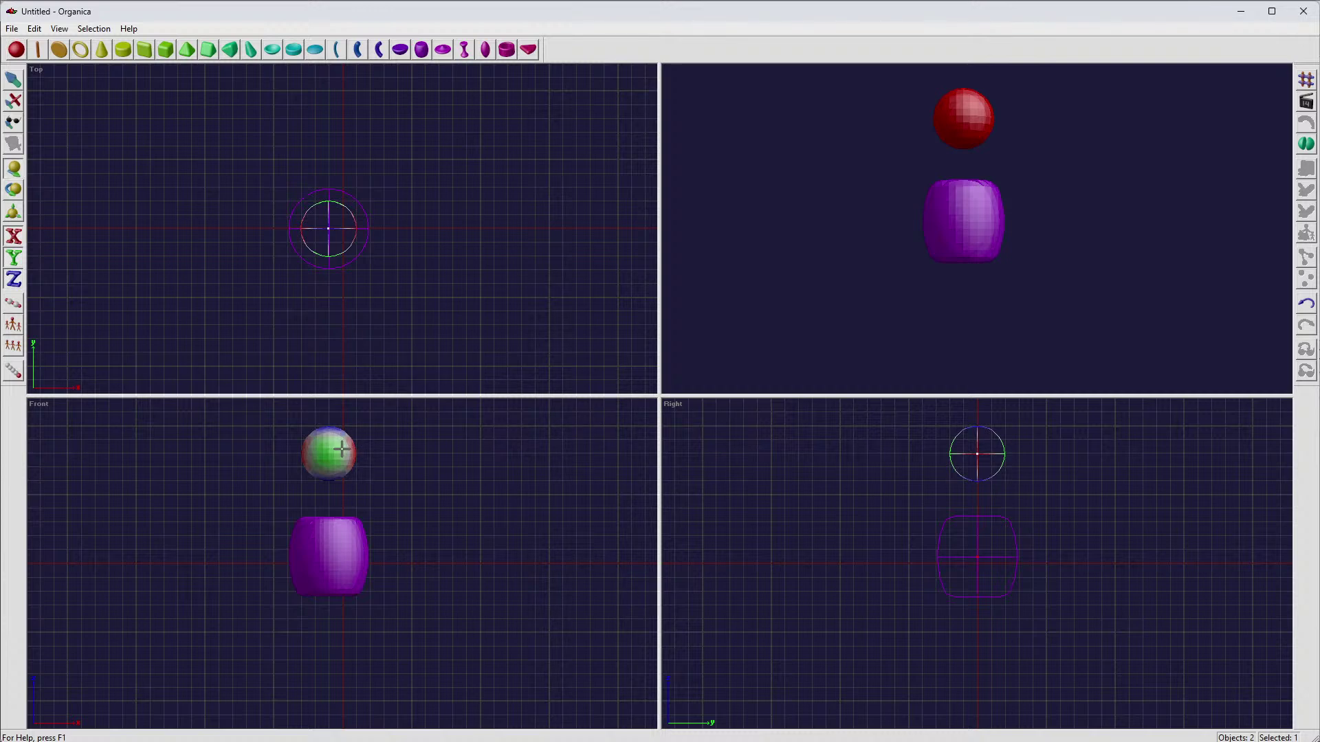
left_click_drag(353, 547, 363, 554)
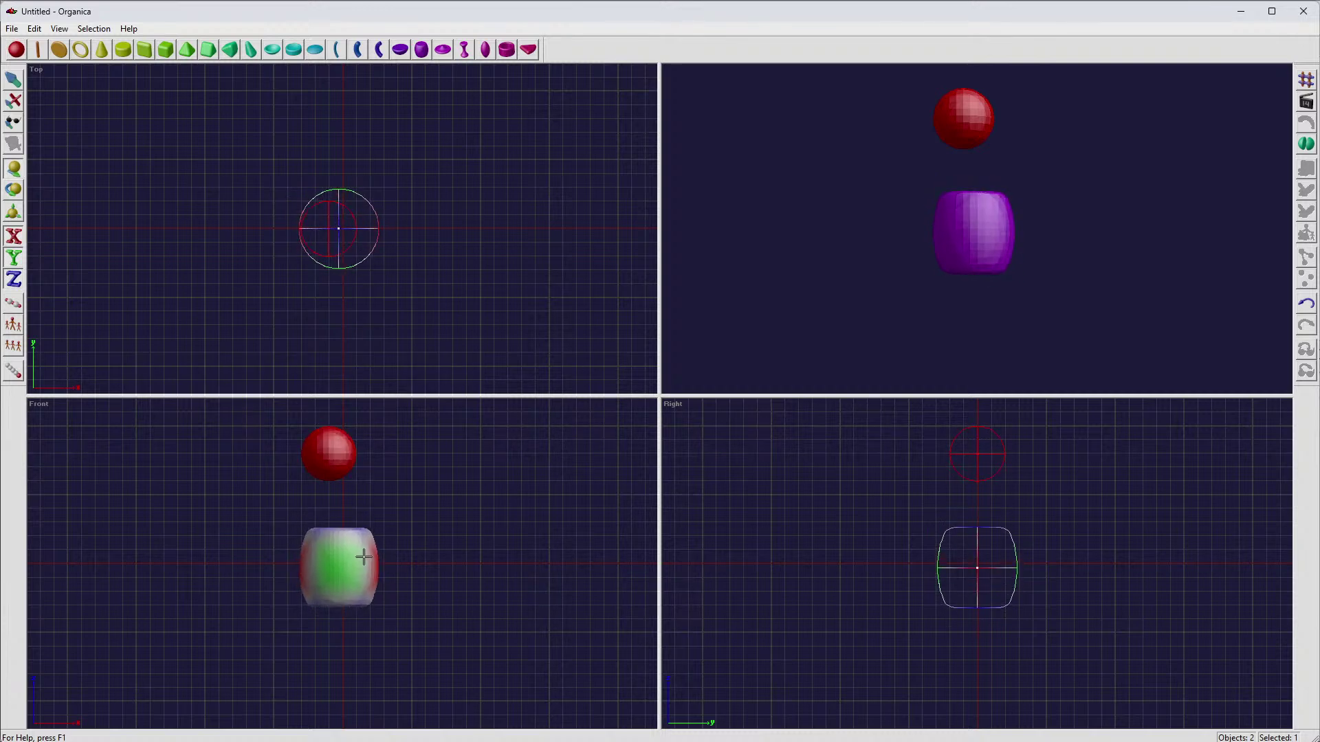
left_click(35, 30)
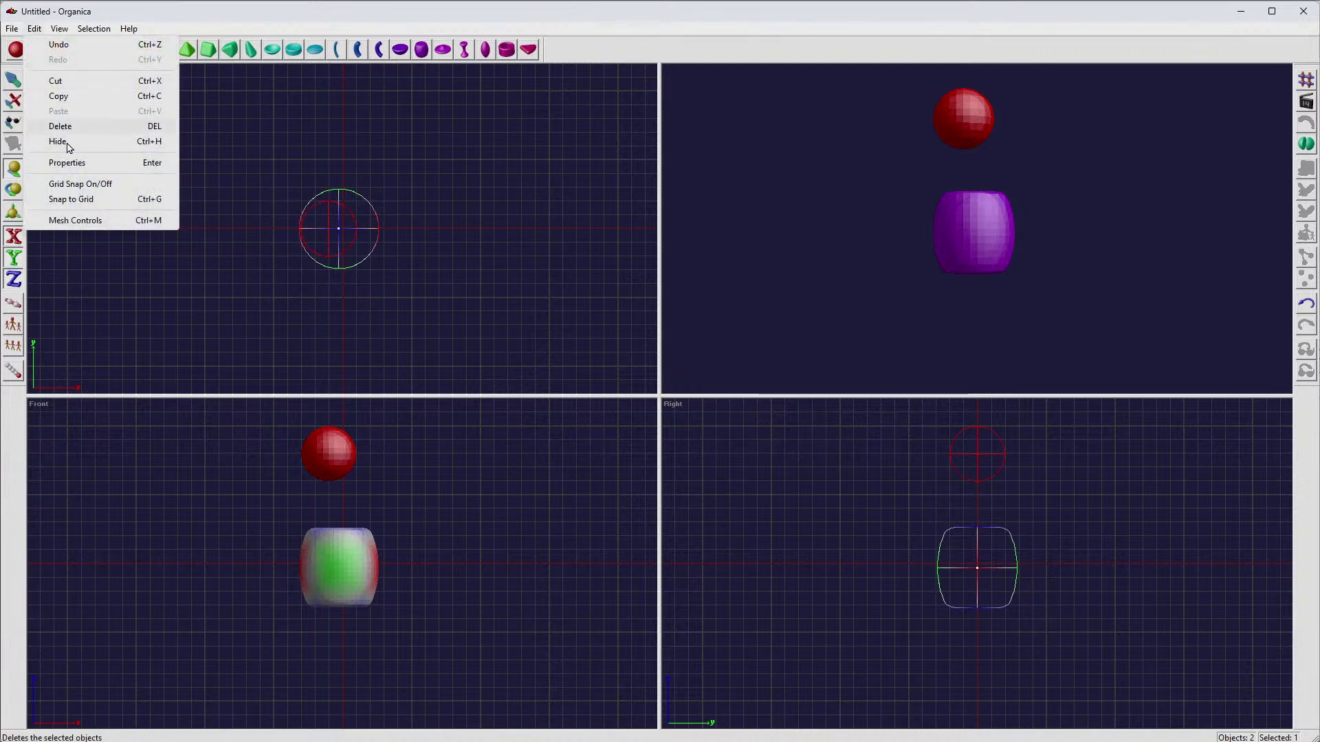
left_click(81, 199)
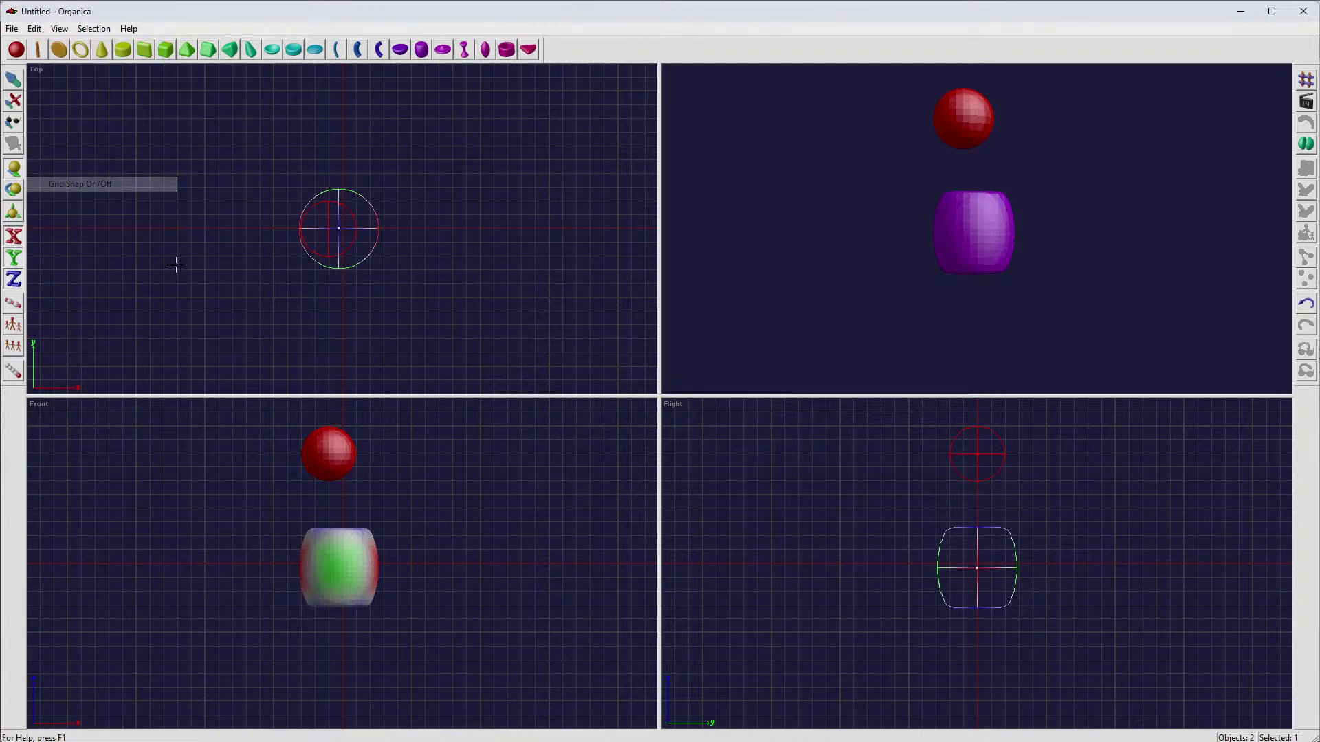
mouse_move(338, 559)
left_mouse_down()
mouse_move(340, 590)
mouse_move(342, 554)
left_mouse_up()
left_click_drag(328, 459, 343, 501)
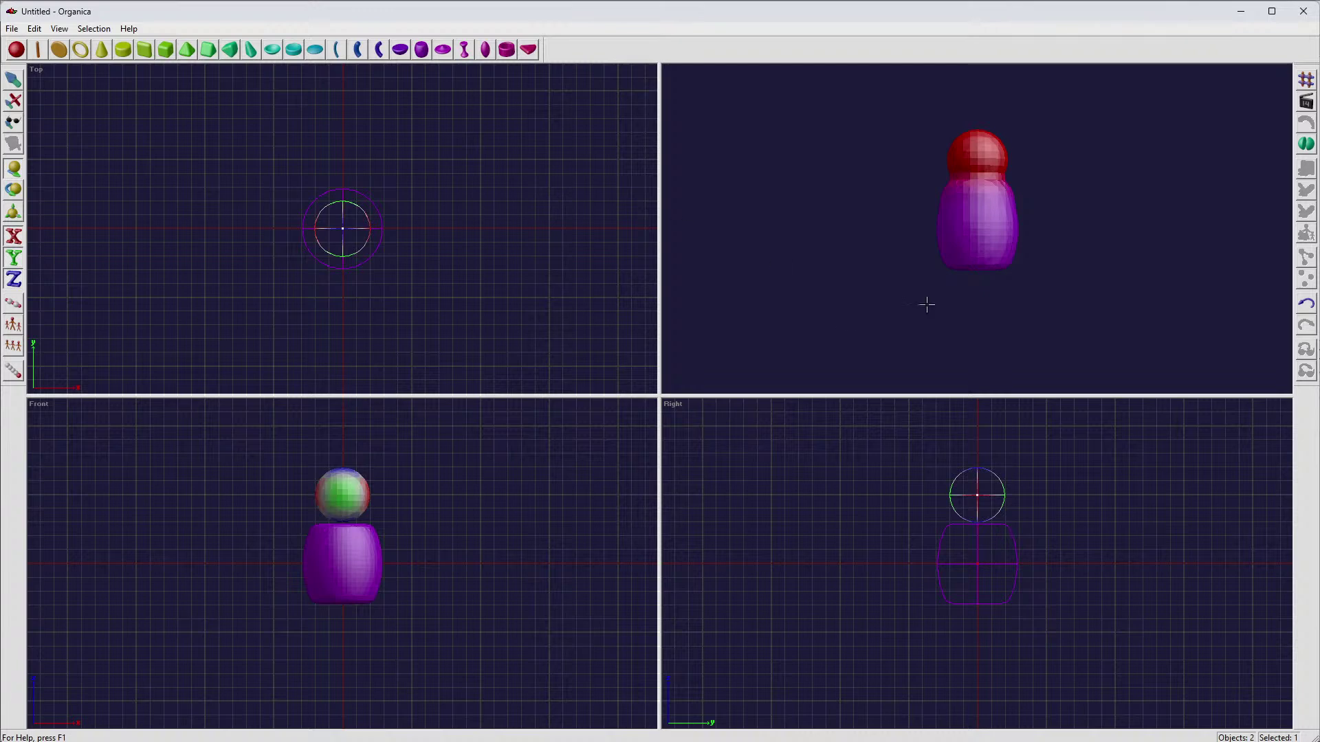
Step: Set the mesh cube size to 1 and apply it to the meshed object
left_click(1305, 102)
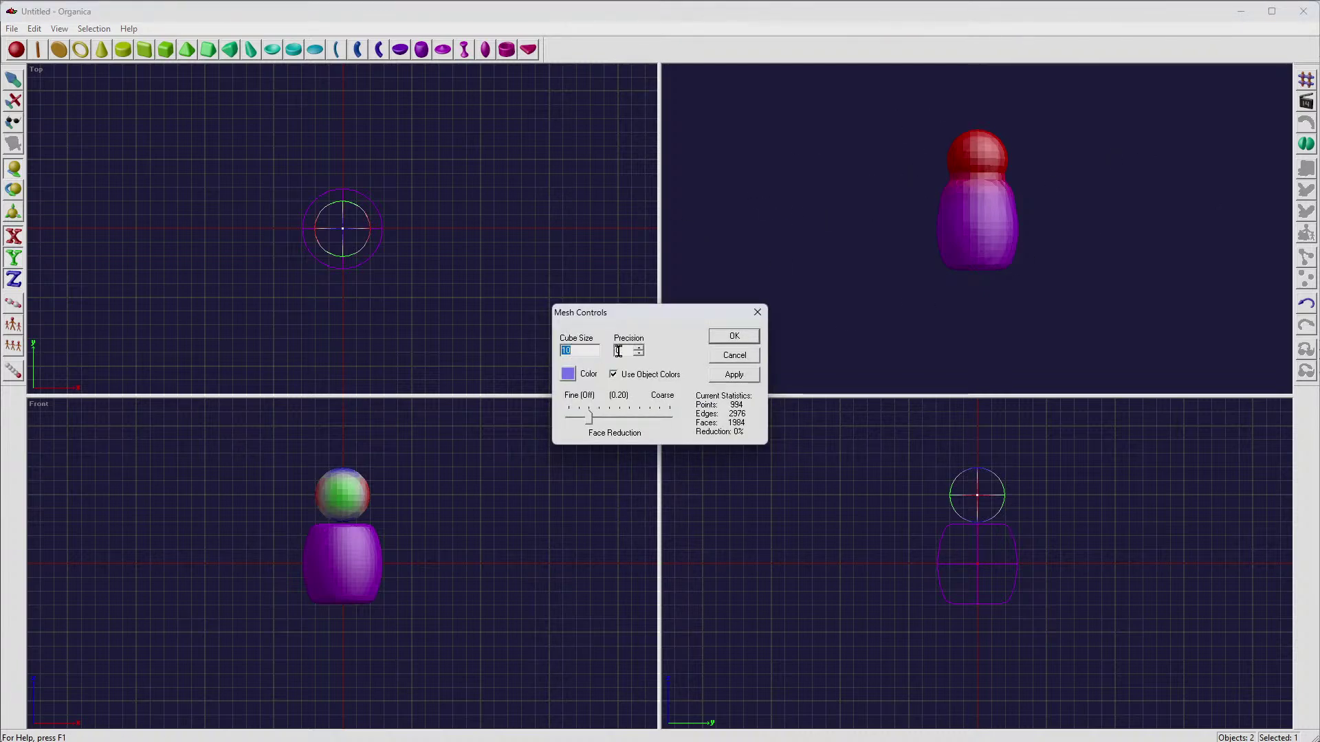
type("1")
left_click(735, 376)
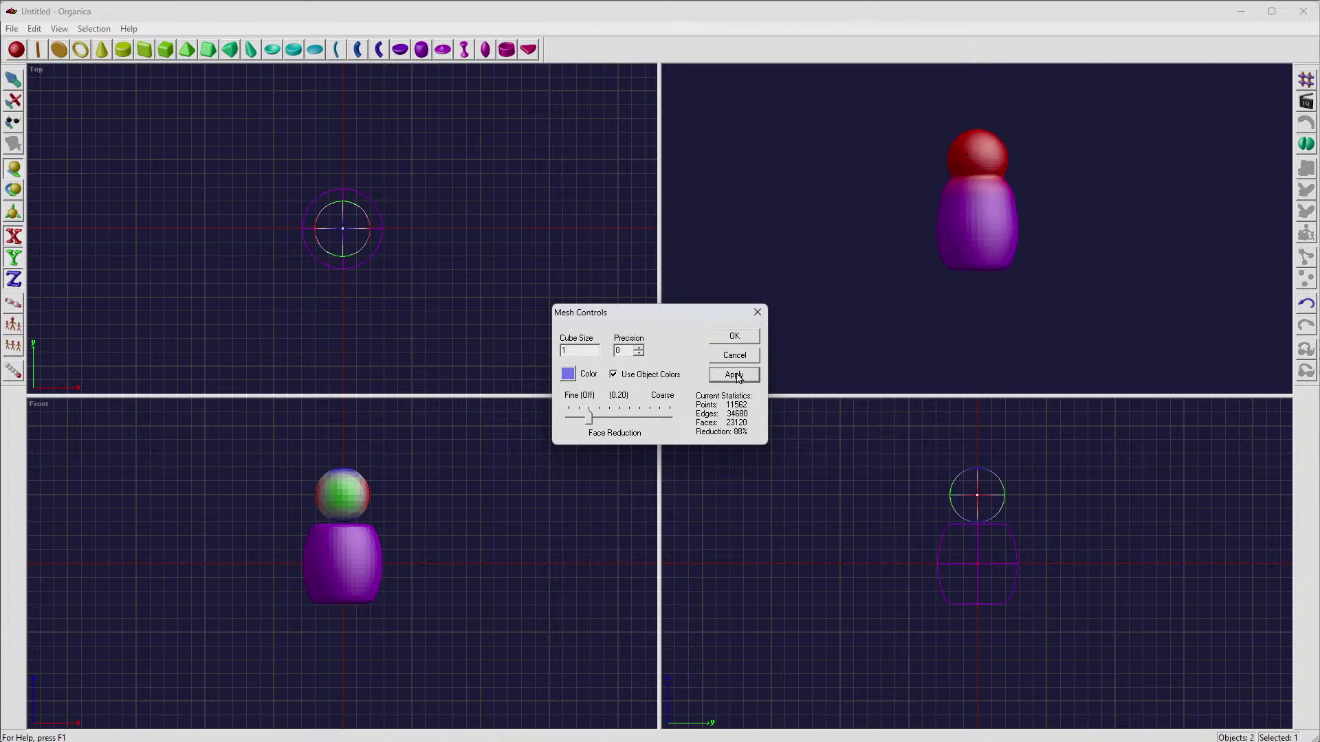
left_click(734, 336)
Step: Lower the mesh face reduction to 0.10 and apply it to the model
left_click(1308, 88)
mouse_move(589, 419)
left_mouse_down()
mouse_move(656, 417)
mouse_move(568, 425)
mouse_move(580, 421)
left_mouse_up()
left_click(753, 375)
left_click(742, 381)
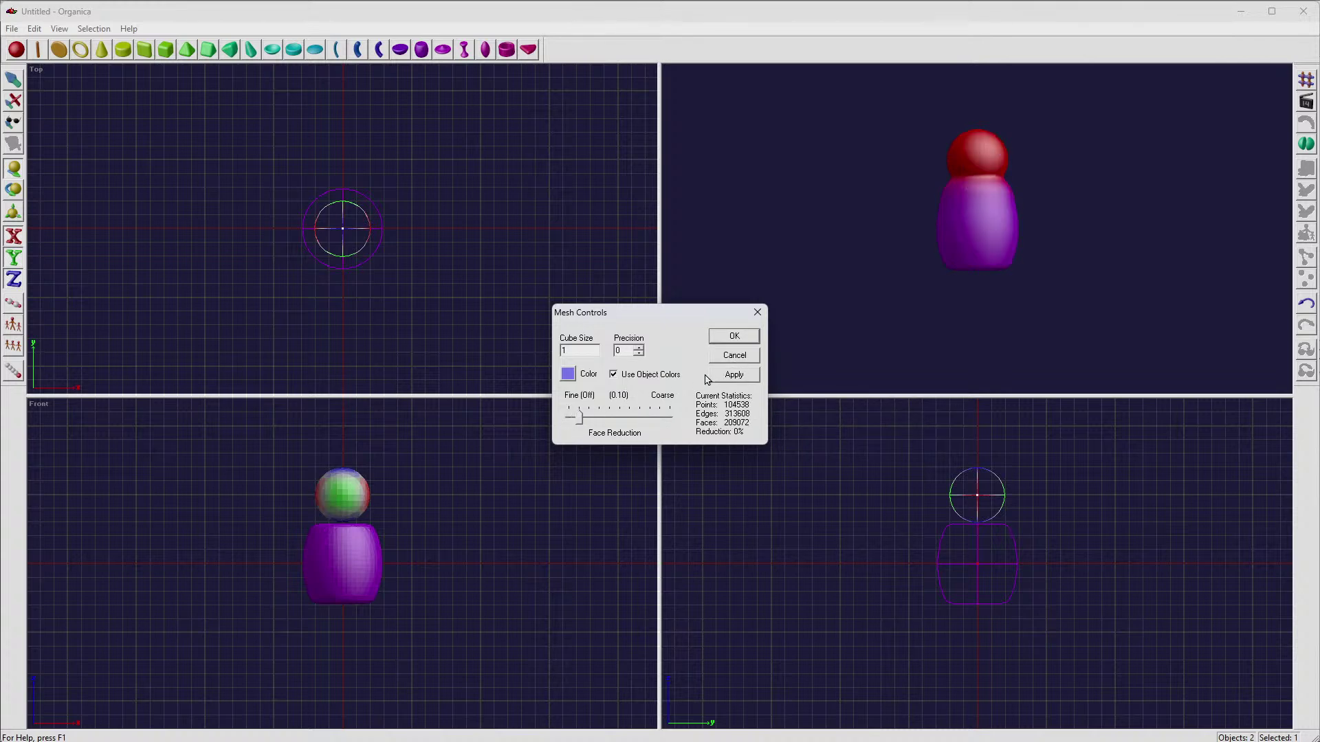
left_click(741, 381)
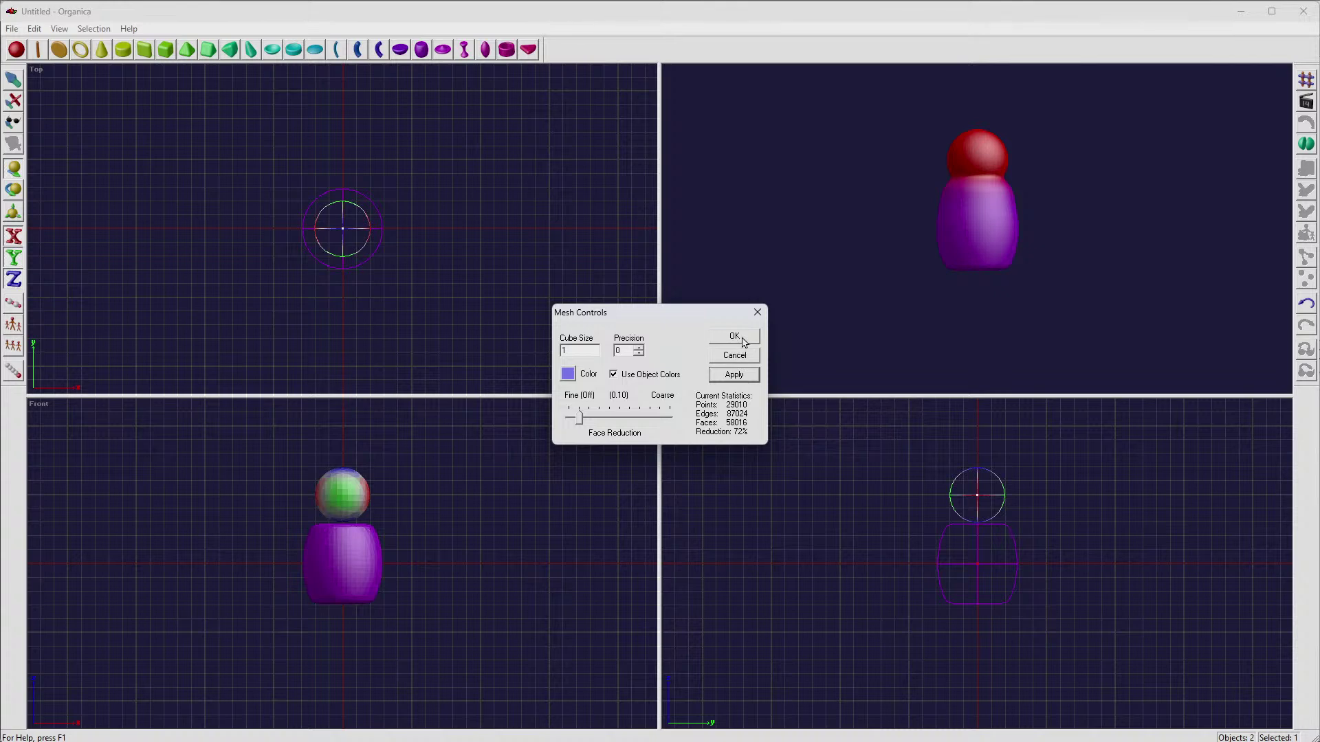
left_click(734, 336)
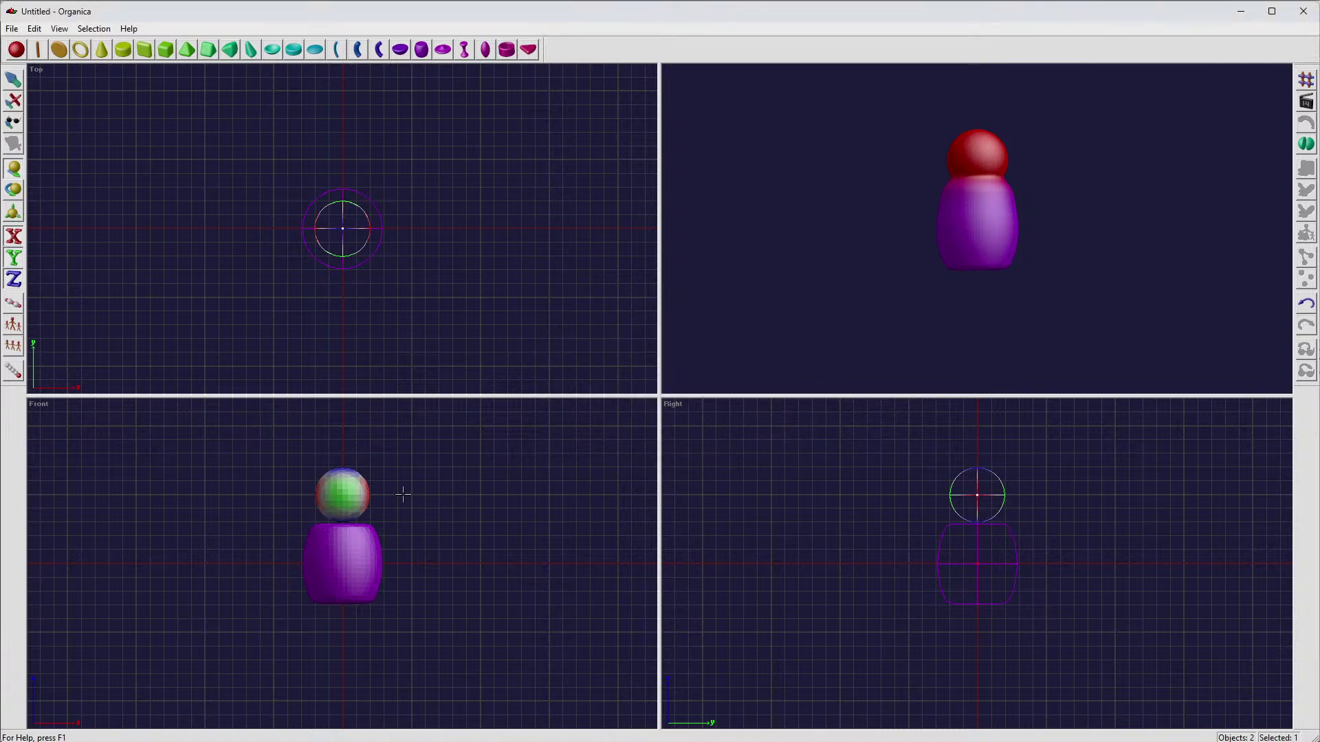
Step: Make the red sphere above the purple body a subtractive object and inspect the resulting cut from above
double_click(347, 488)
left_click(575, 360)
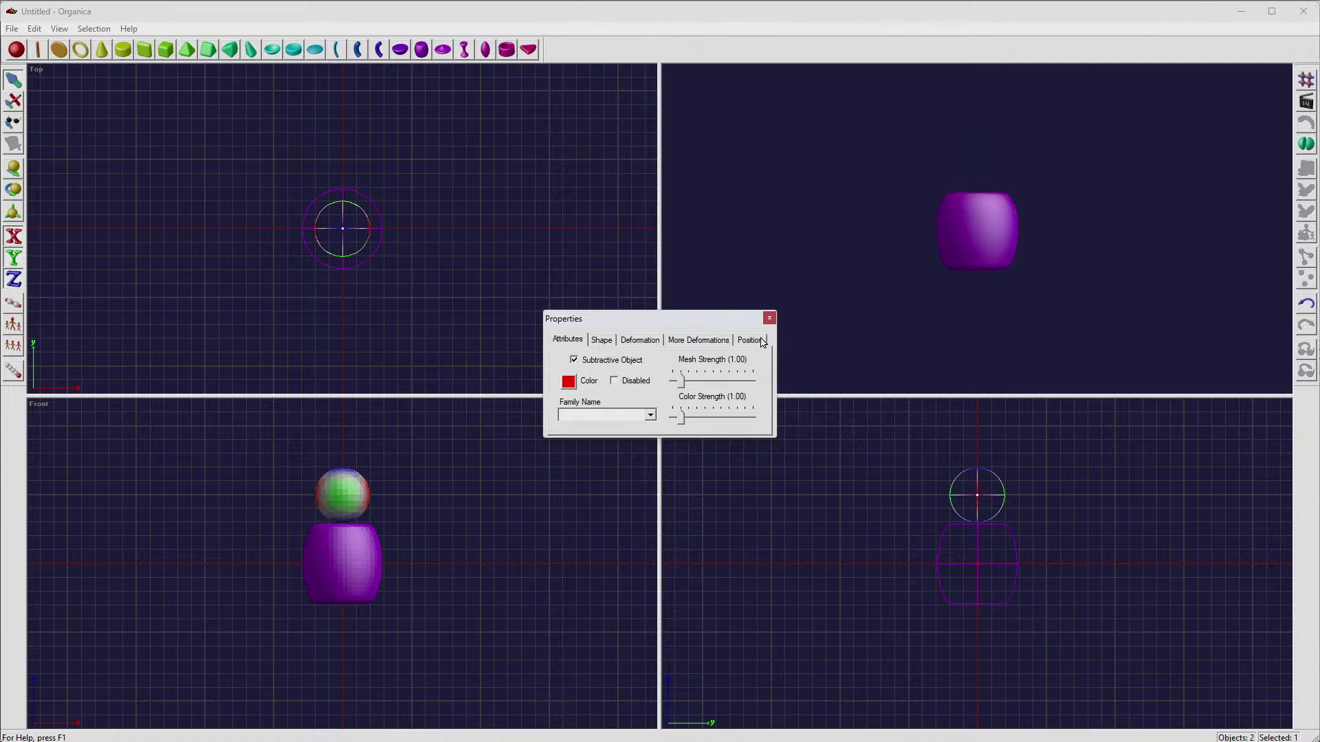
left_click(769, 318)
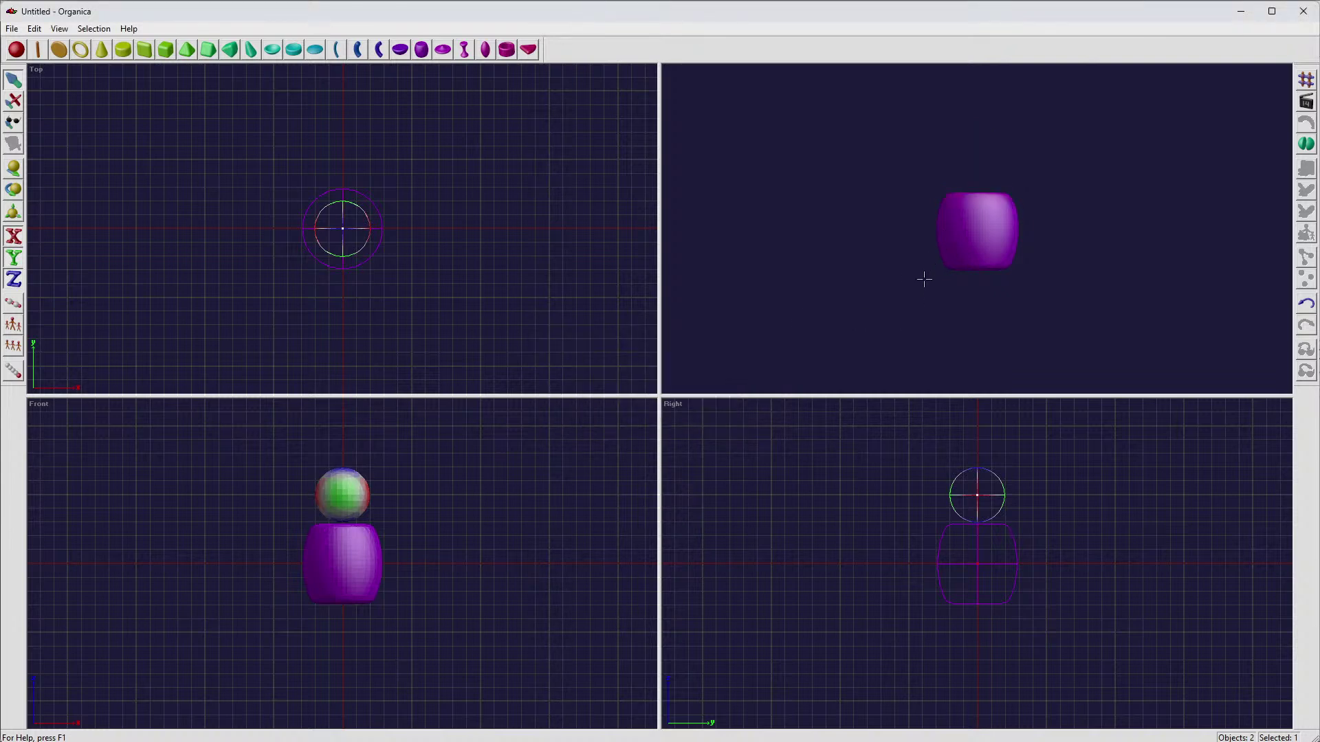
right_click(813, 286)
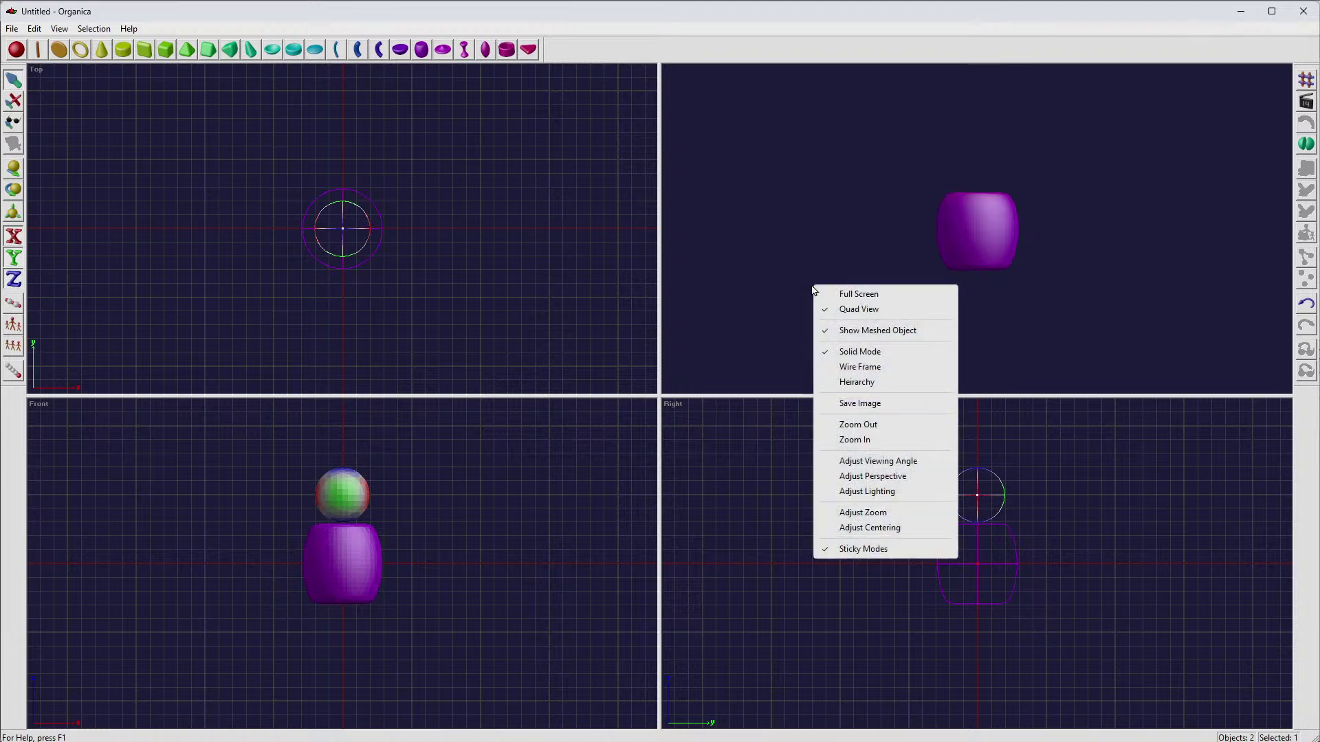
left_click(862, 461)
left_click_drag(895, 351, 897, 265)
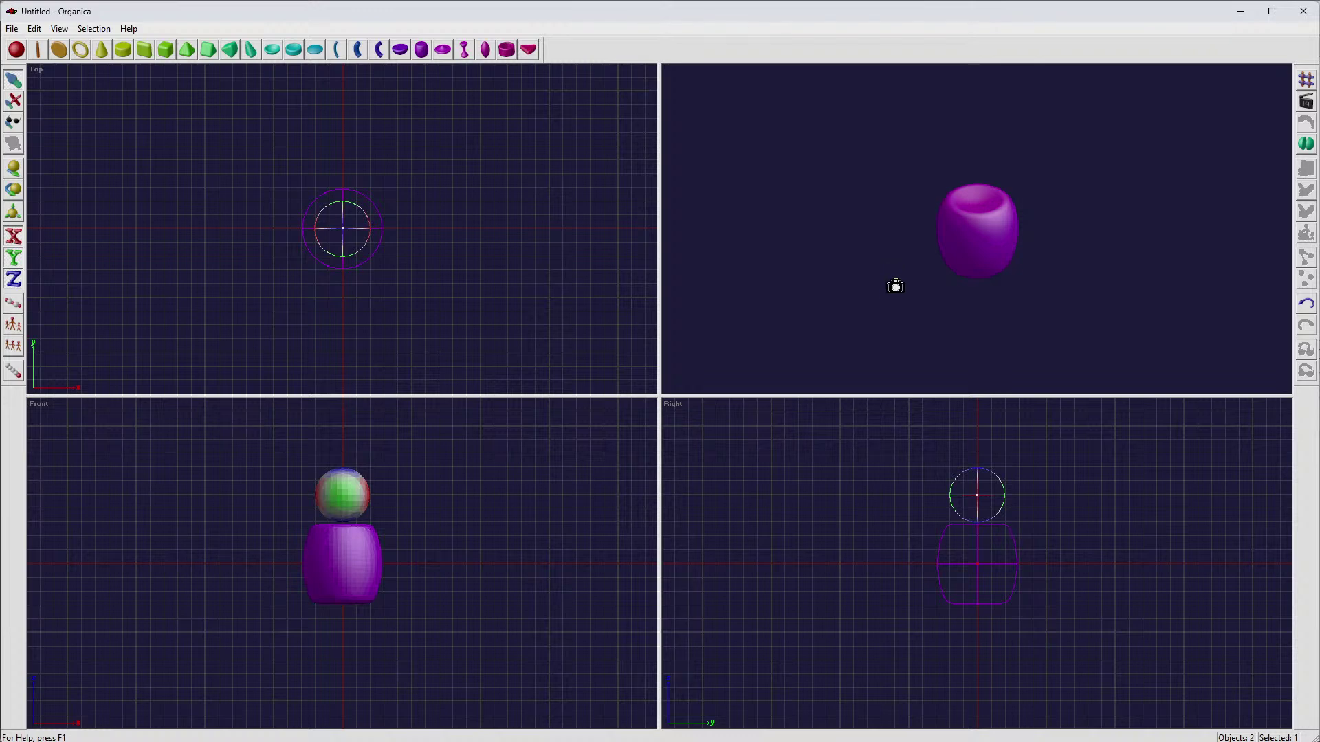
left_click_drag(910, 292, 825, 271)
Step: Stretch the purple body along Z until its upper end almost completely encloses the red sphere
double_click(341, 565)
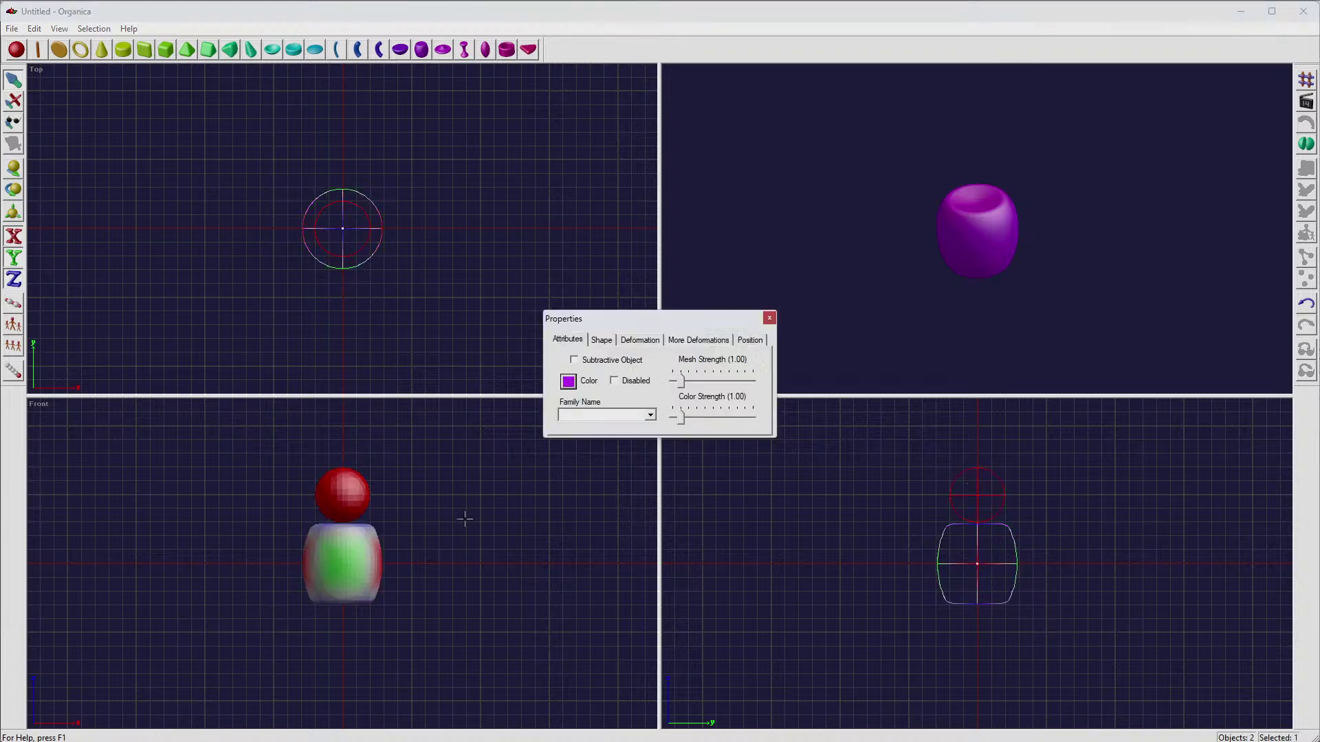
left_click(635, 341)
left_click_drag(630, 415, 628, 396)
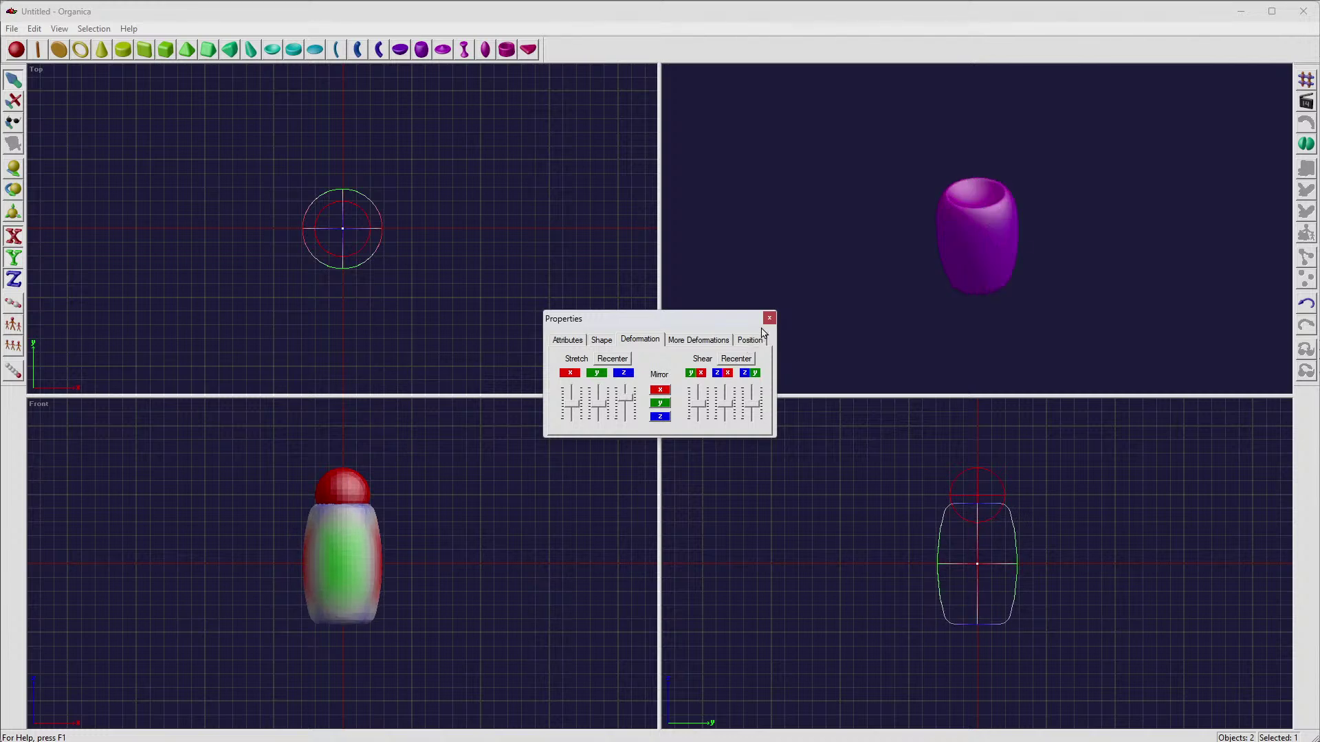
left_click(353, 562)
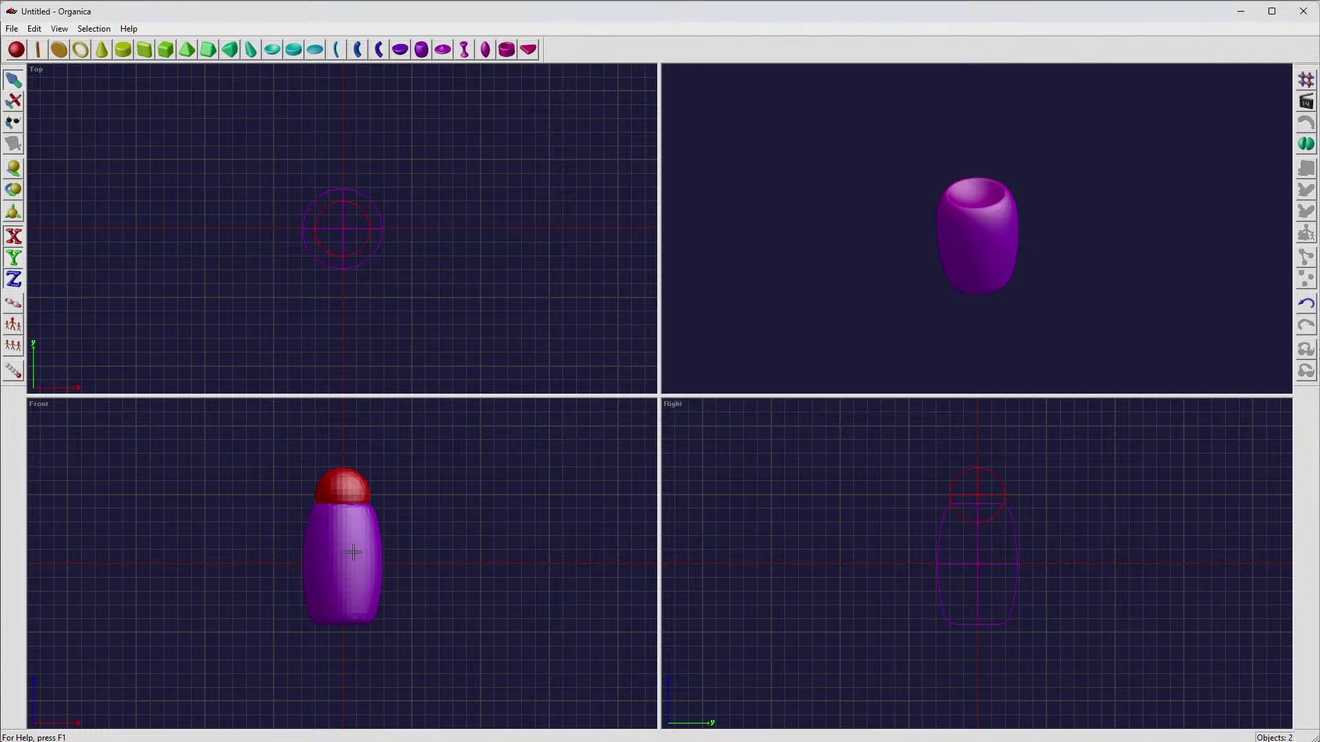
left_click(365, 552)
double_click(370, 547)
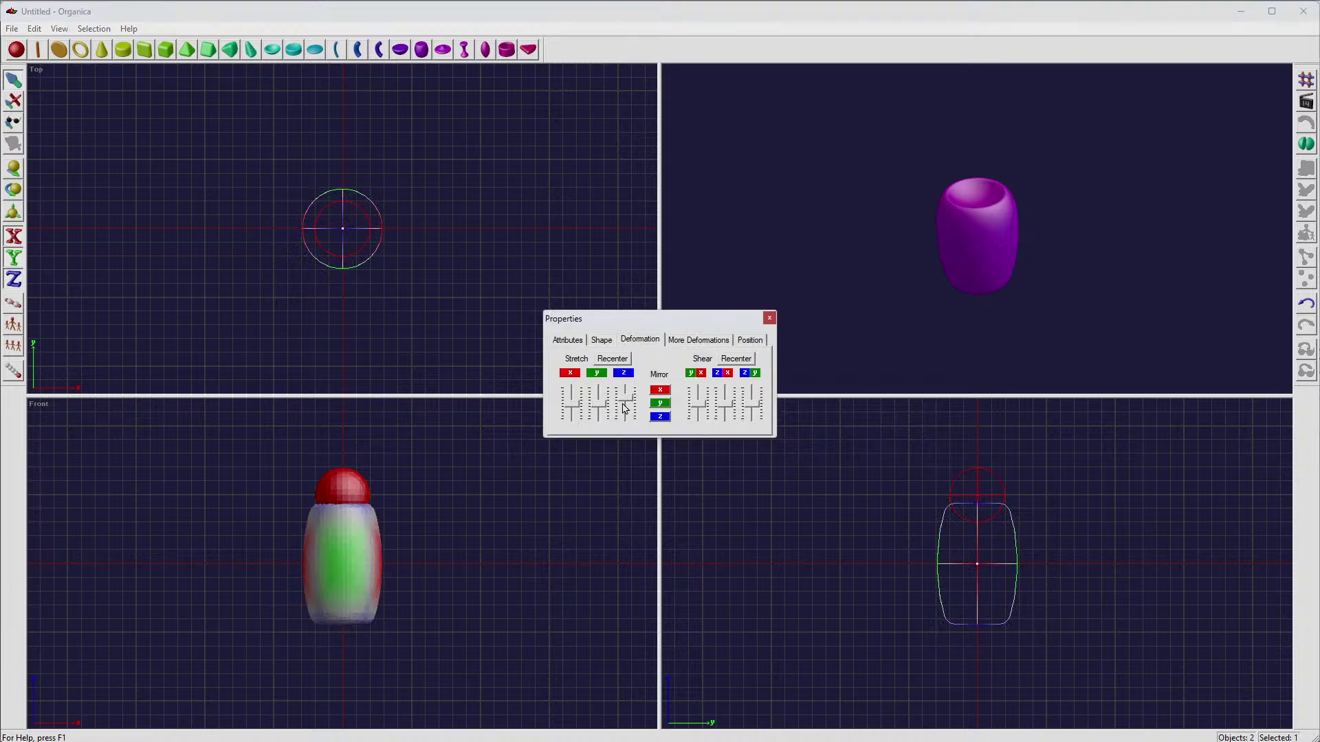
left_click_drag(627, 404, 626, 399)
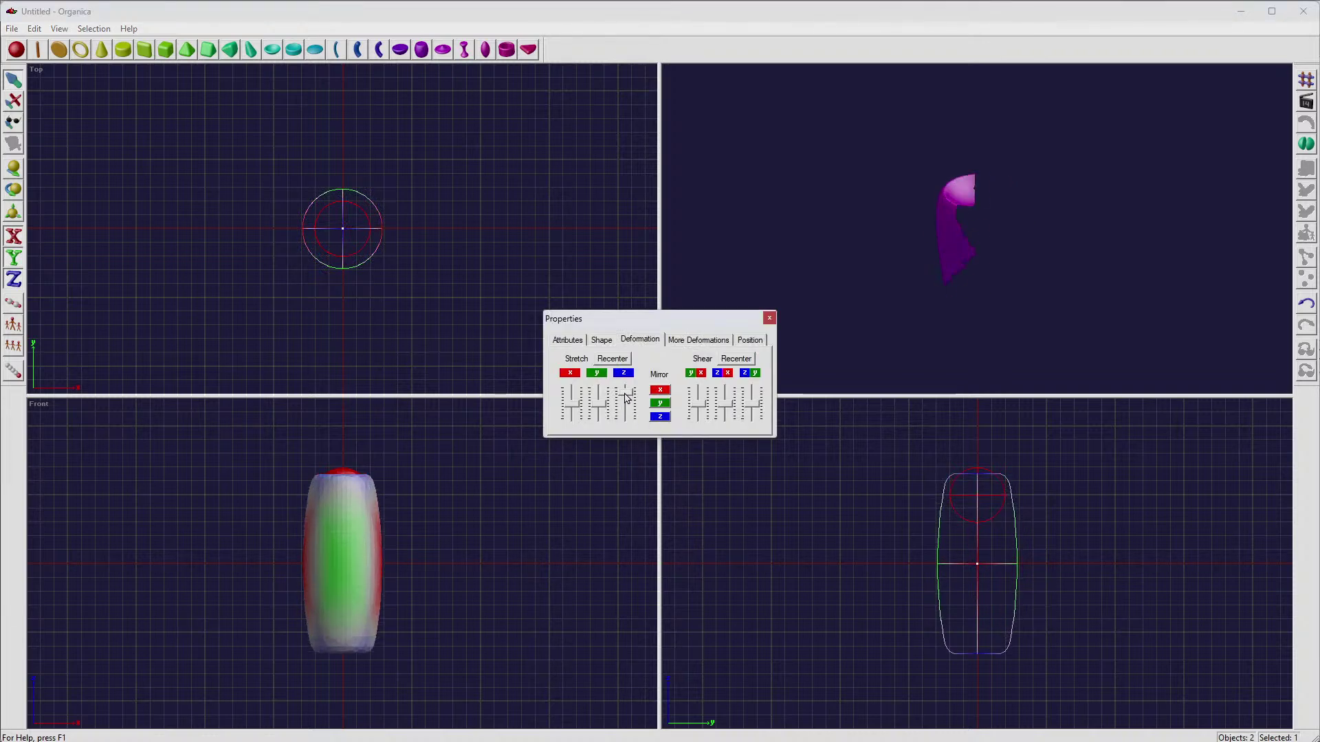
left_click(769, 318)
mouse_move(868, 310)
left_mouse_down()
mouse_move(896, 314)
mouse_move(926, 277)
mouse_move(939, 302)
mouse_move(922, 209)
mouse_move(948, 260)
mouse_move(993, 262)
mouse_move(1019, 307)
mouse_move(1004, 264)
mouse_move(987, 271)
mouse_move(1019, 298)
mouse_move(985, 283)
mouse_move(963, 225)
mouse_move(996, 286)
mouse_move(972, 251)
left_mouse_up()
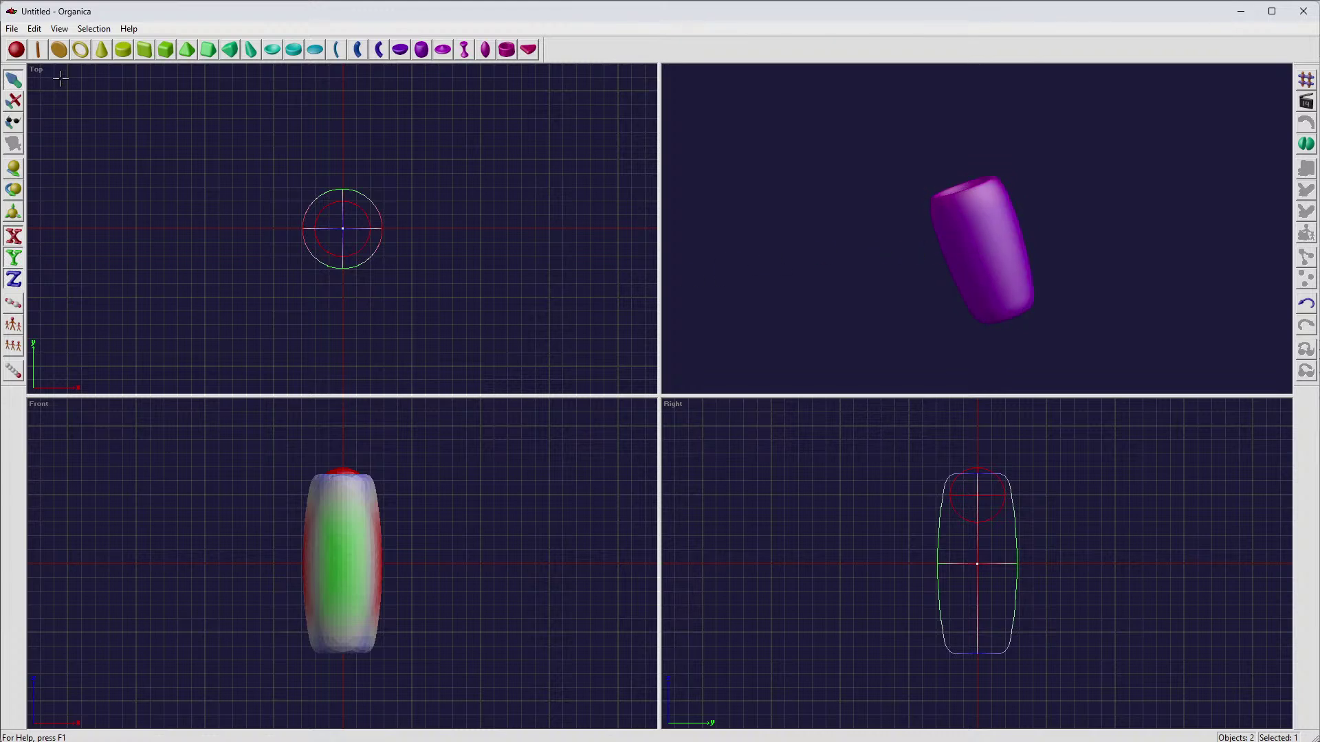
Step: Add a cone, rotate it upside down about Y, and move it just above the purple body
left_click(509, 465)
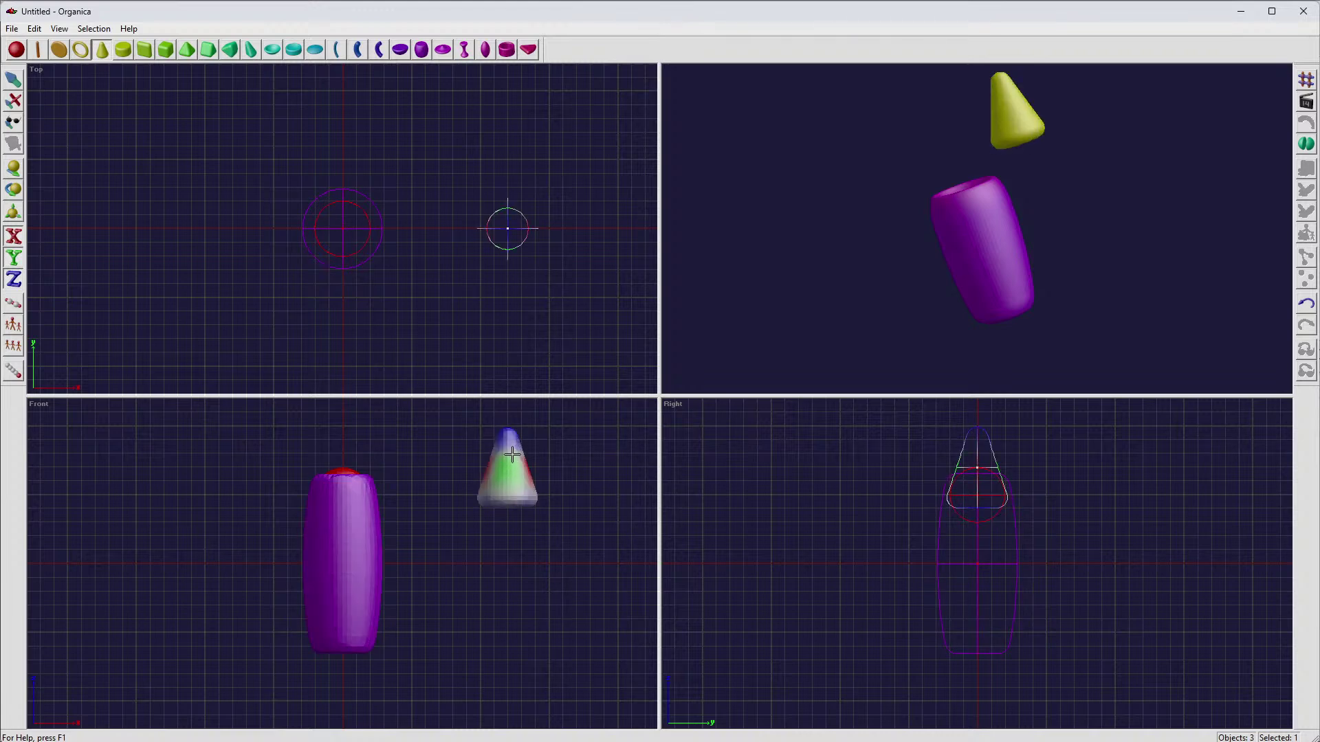
key("r")
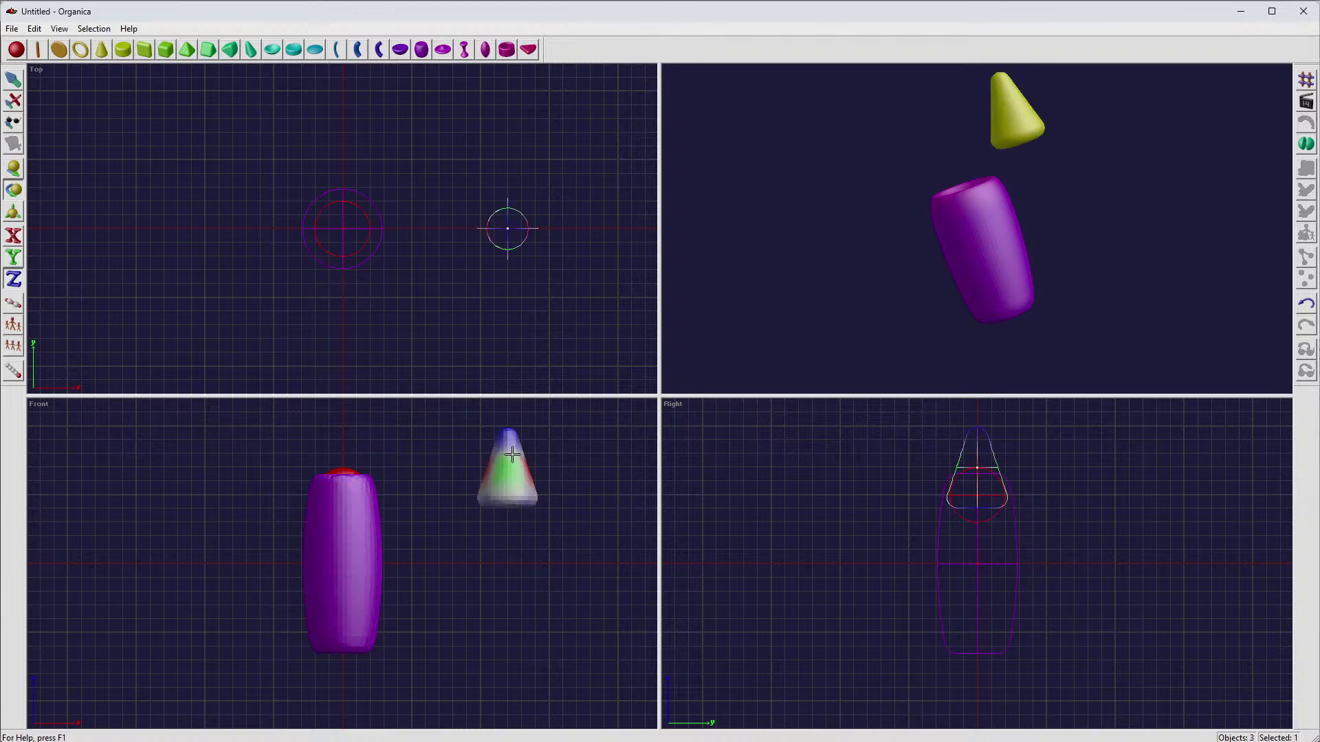
left_click_drag(510, 454, 717, 590)
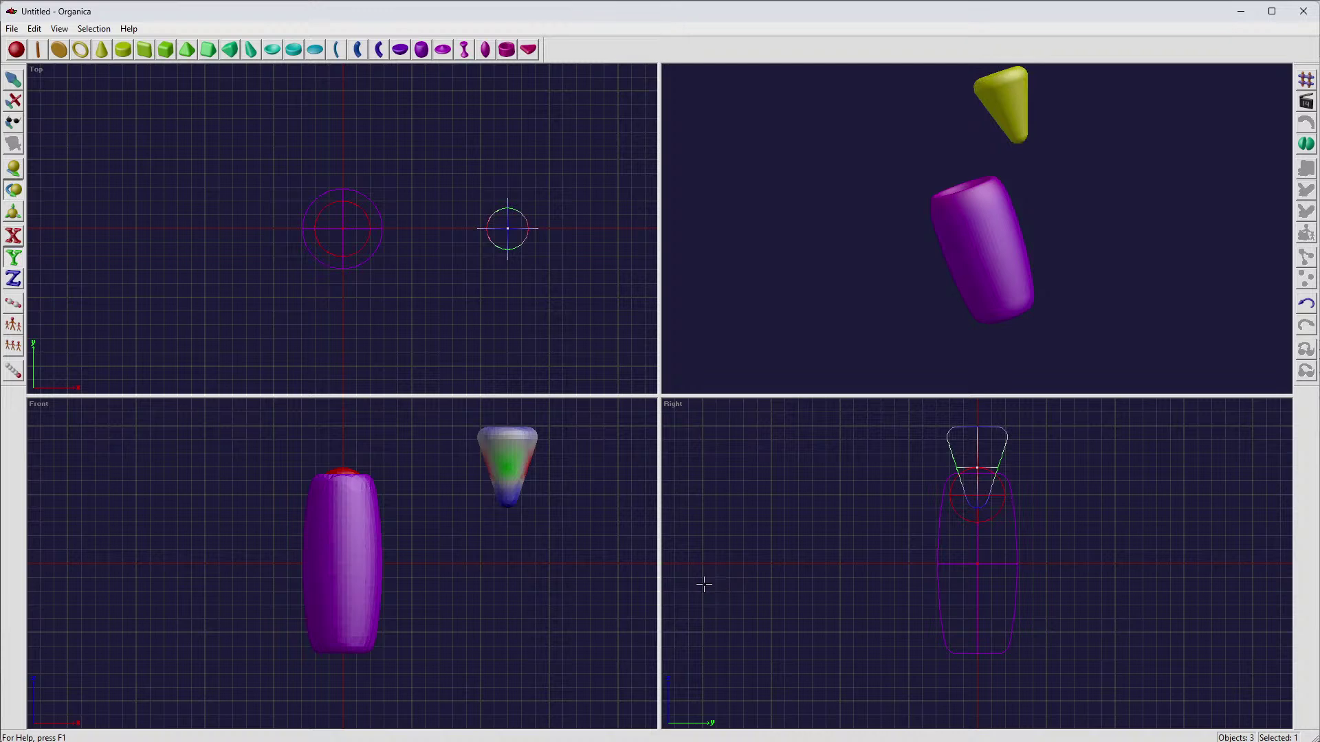
key("m")
left_click_drag(510, 459, 331, 431)
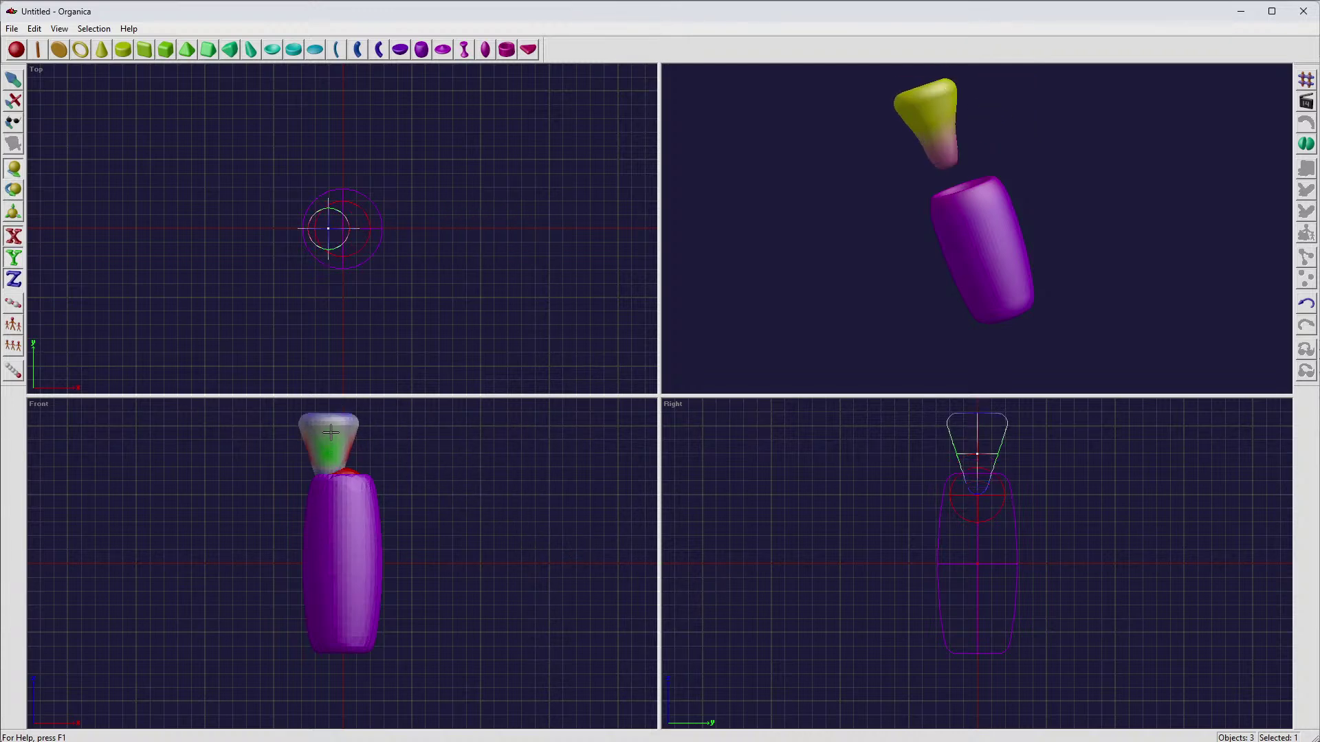
Step: Make the cone a subtractive object with mesh strength 1.88 and lower its tip into the purple body
double_click(334, 430)
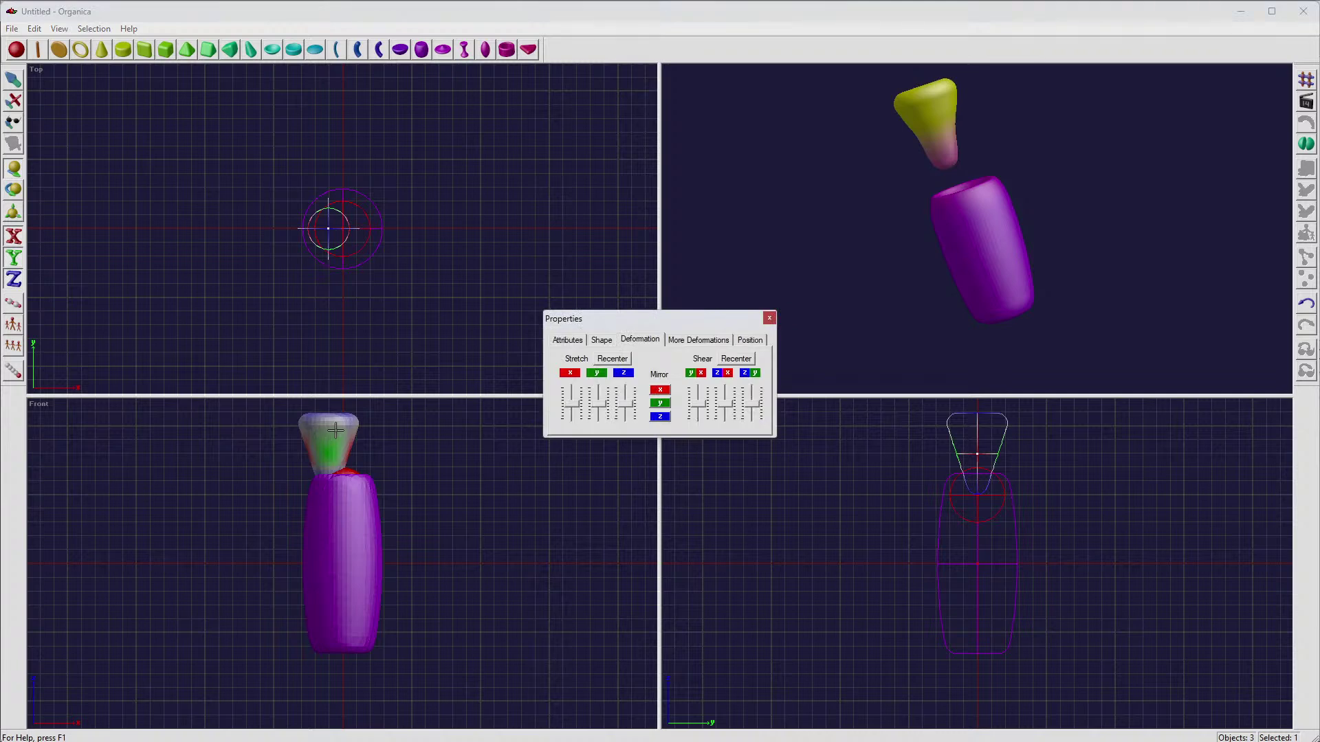
left_click(604, 347)
left_click(567, 341)
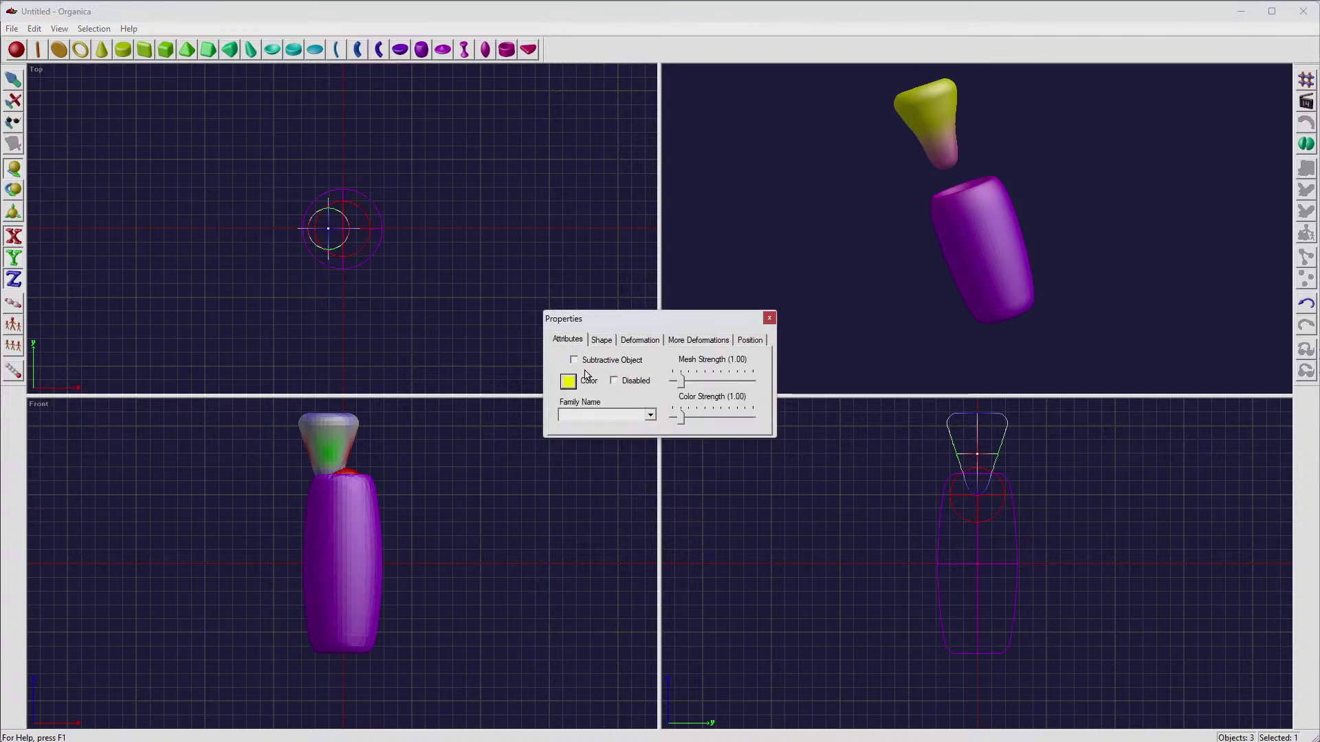
left_click(574, 360)
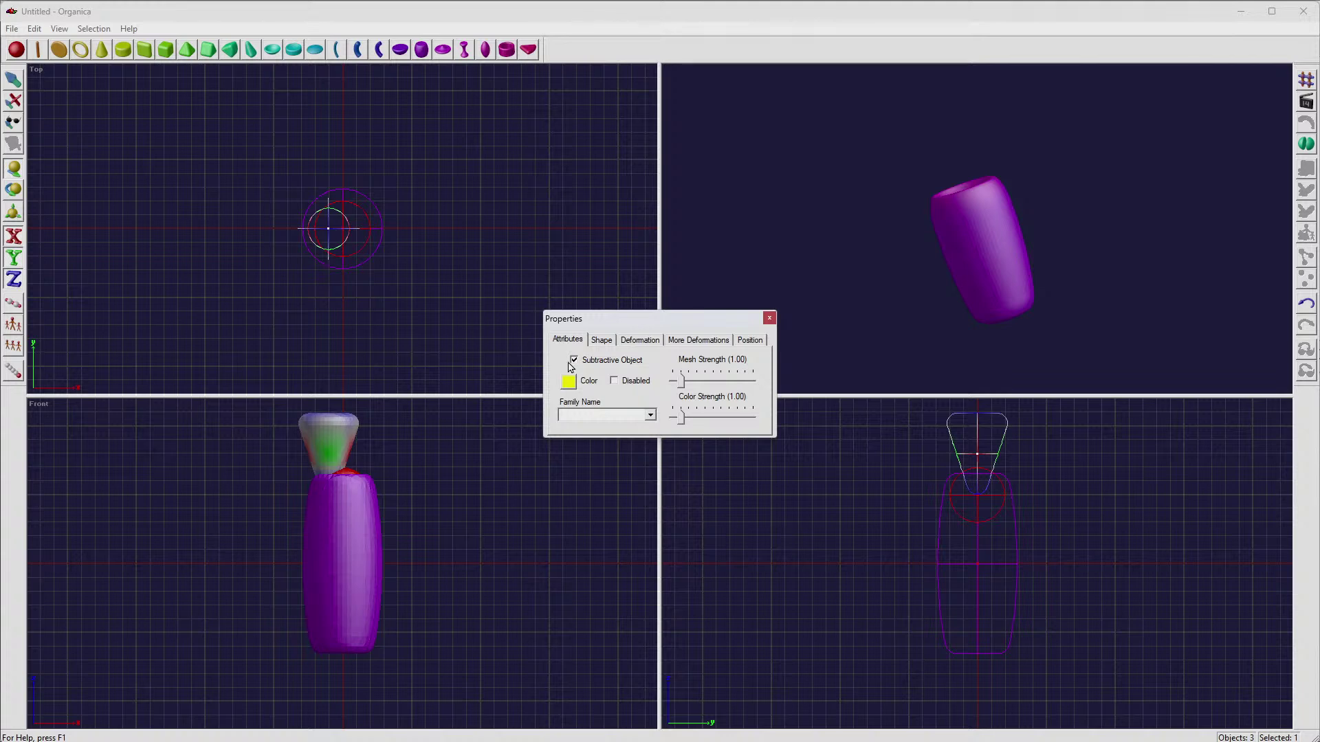
left_click_drag(685, 386, 691, 386)
left_click(769, 319)
left_click_drag(866, 227, 906, 298)
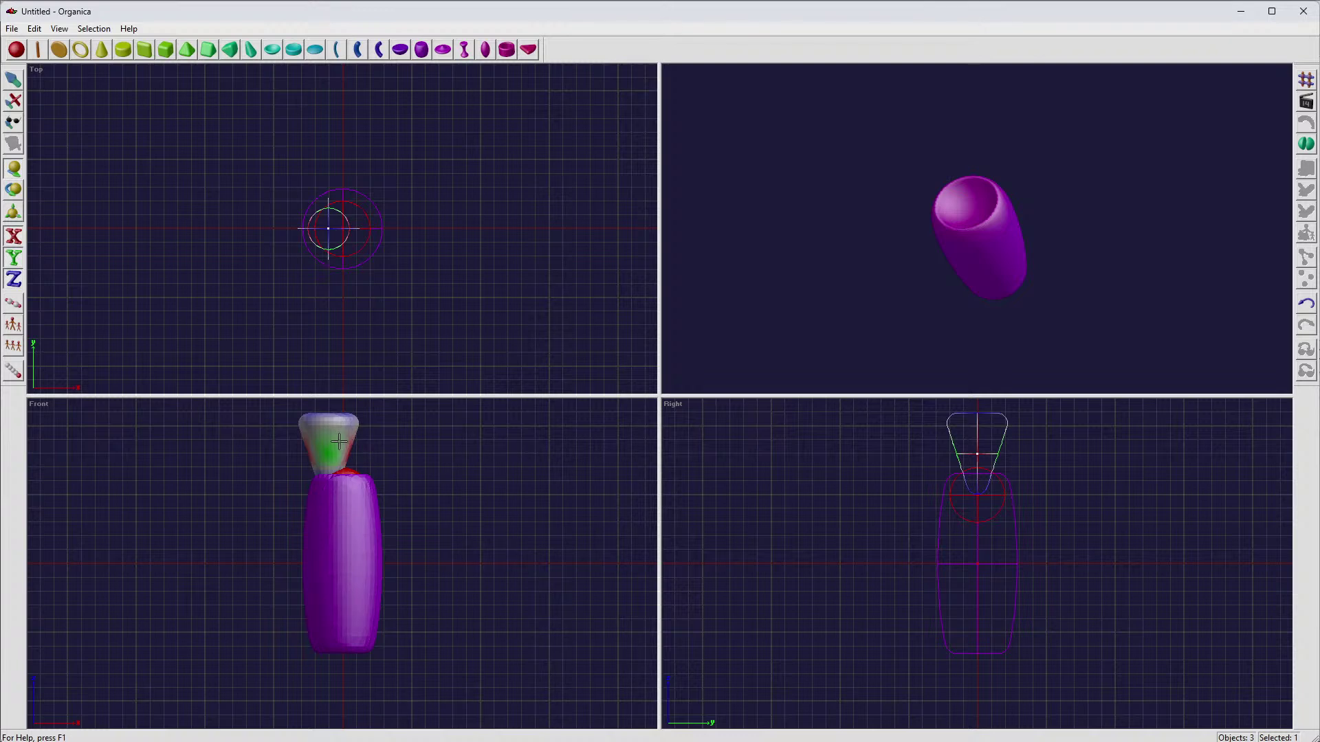
left_click_drag(335, 437, 337, 460)
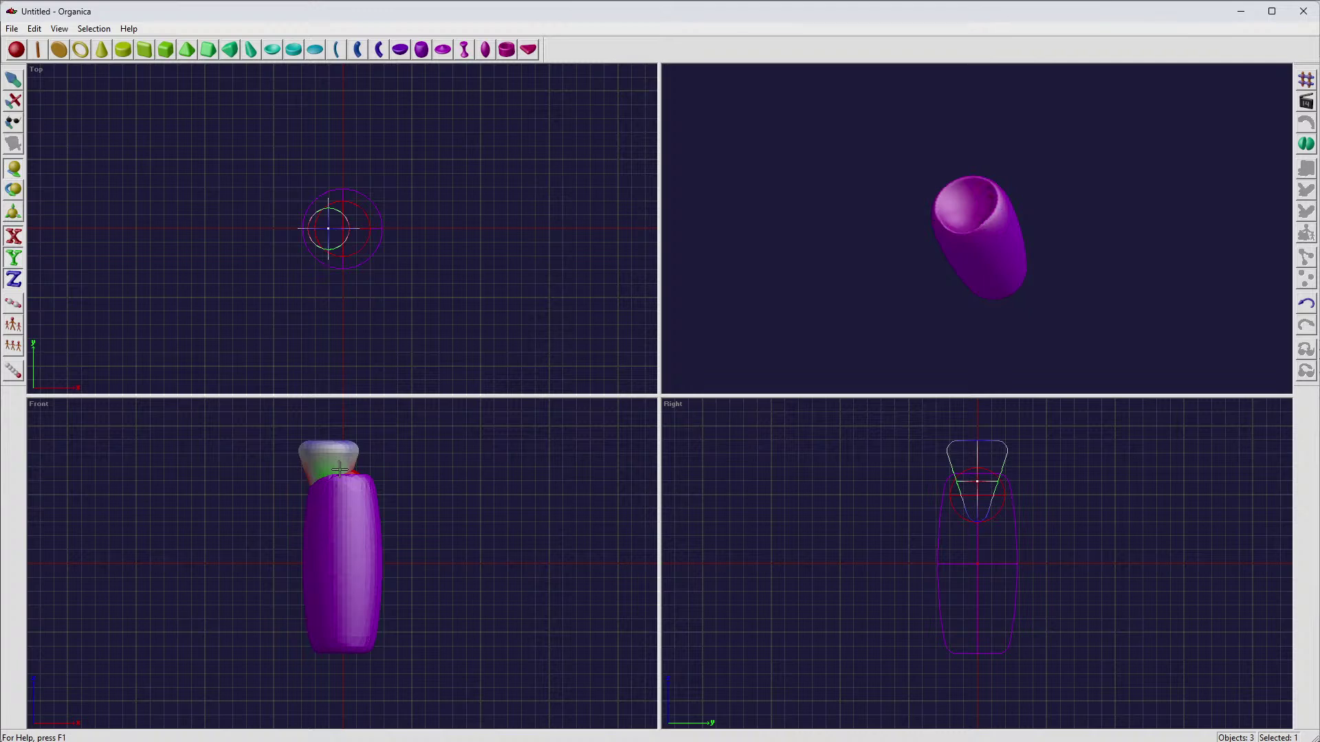
Step: Reduce the cone's roundness to the minimum and raise its mesh strength to 7.86
double_click(334, 461)
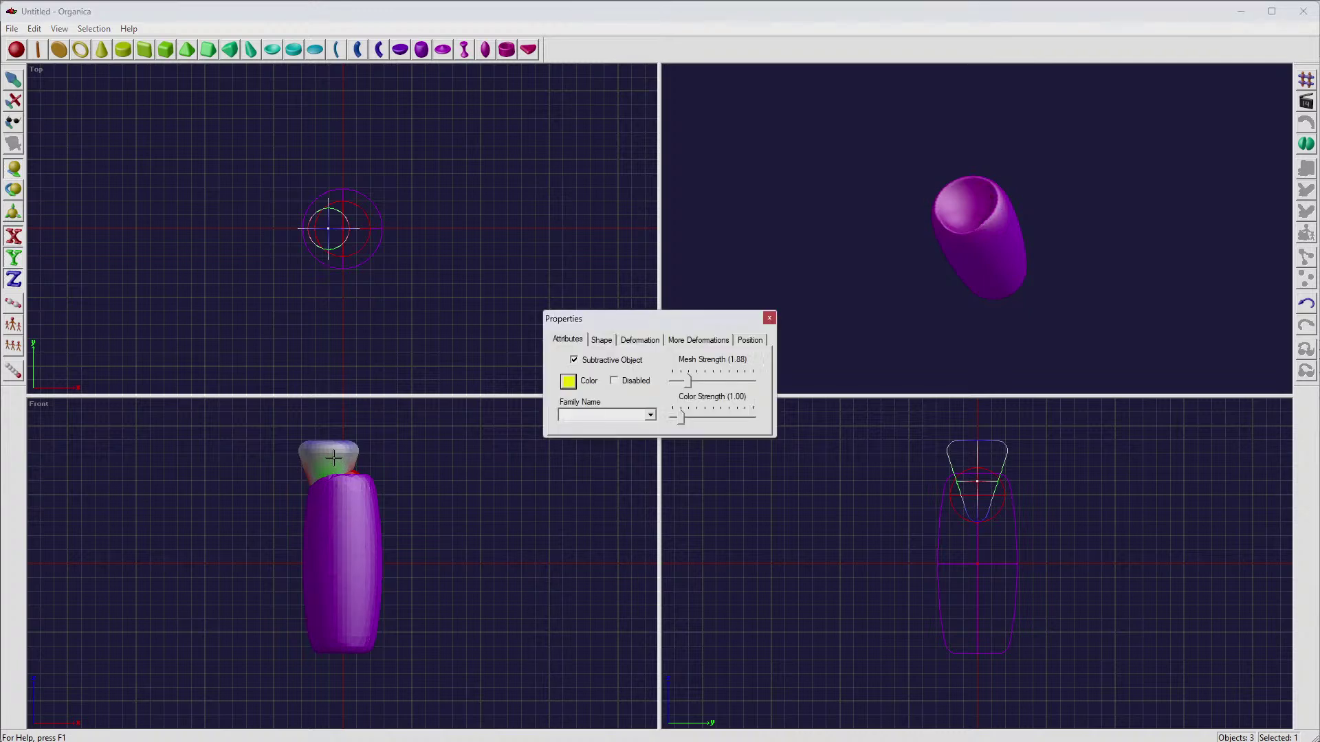
left_click(604, 341)
left_click_drag(580, 410, 582, 422)
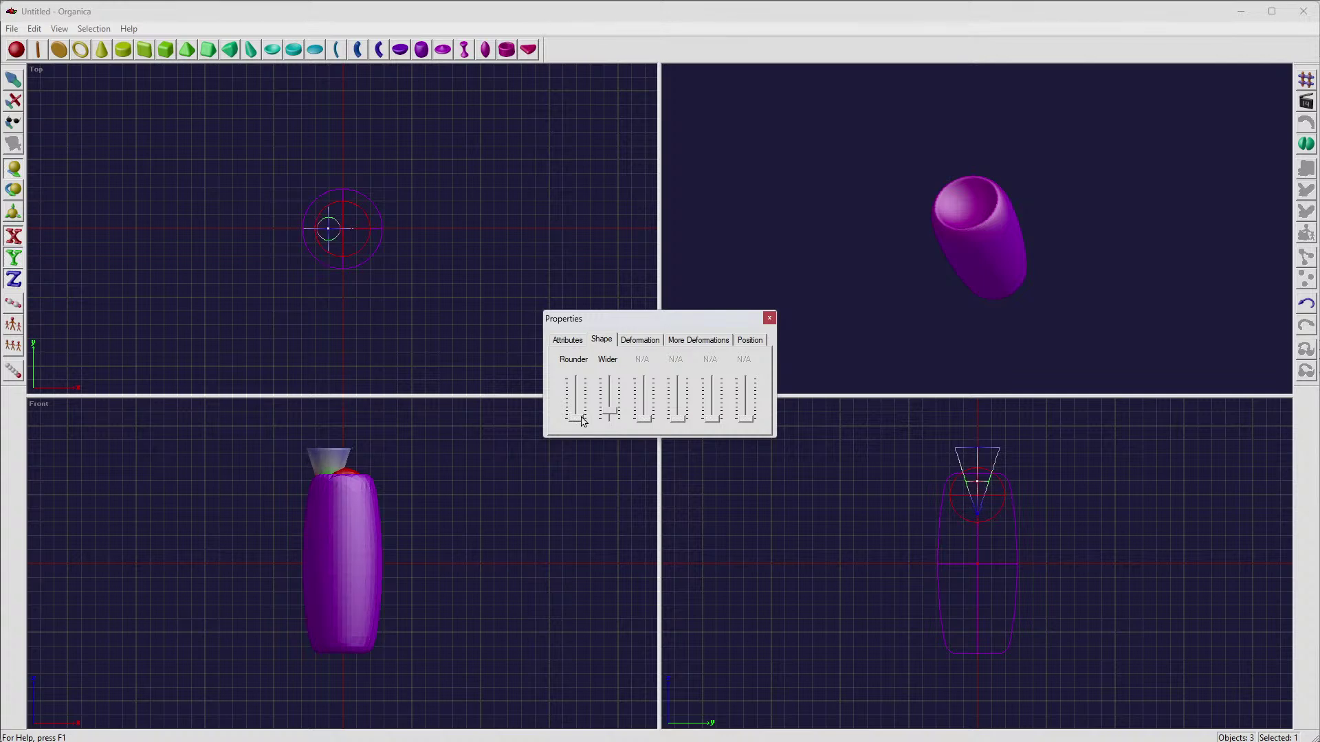
left_click(568, 344)
left_click_drag(689, 383, 736, 387)
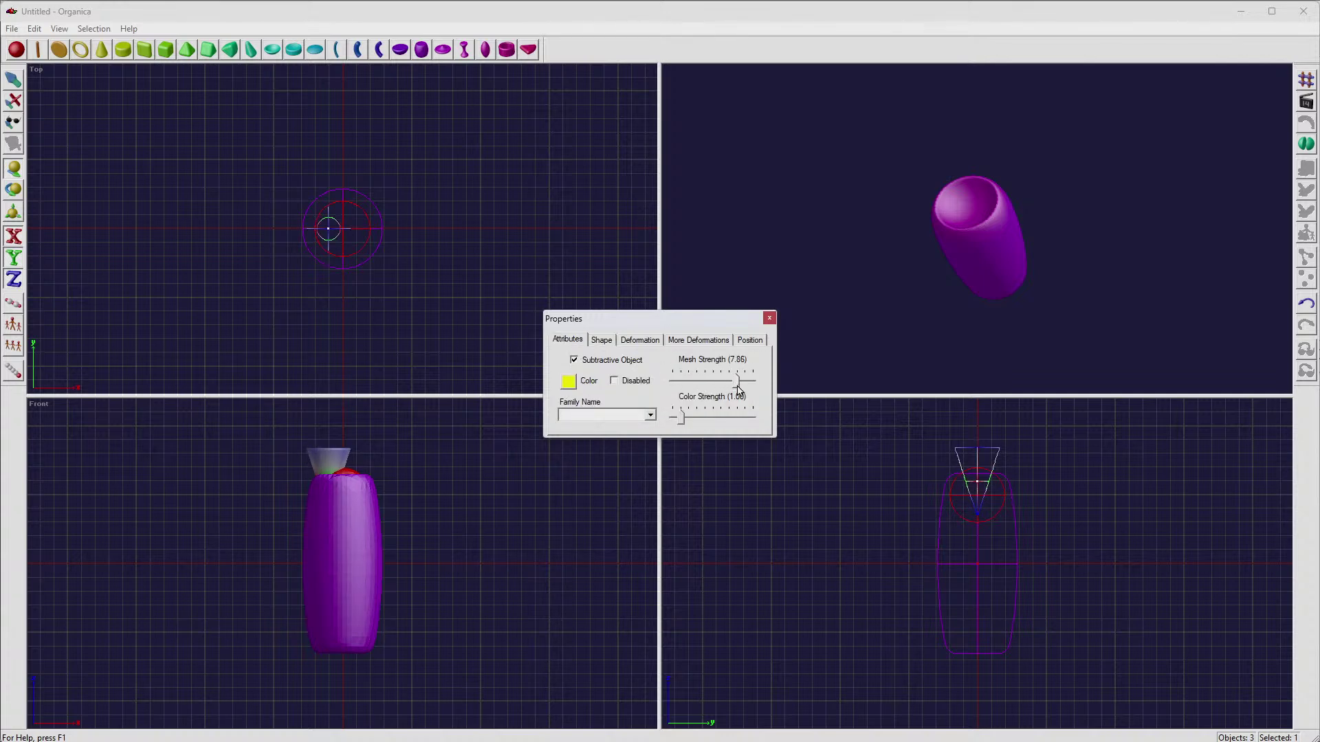
left_click(769, 318)
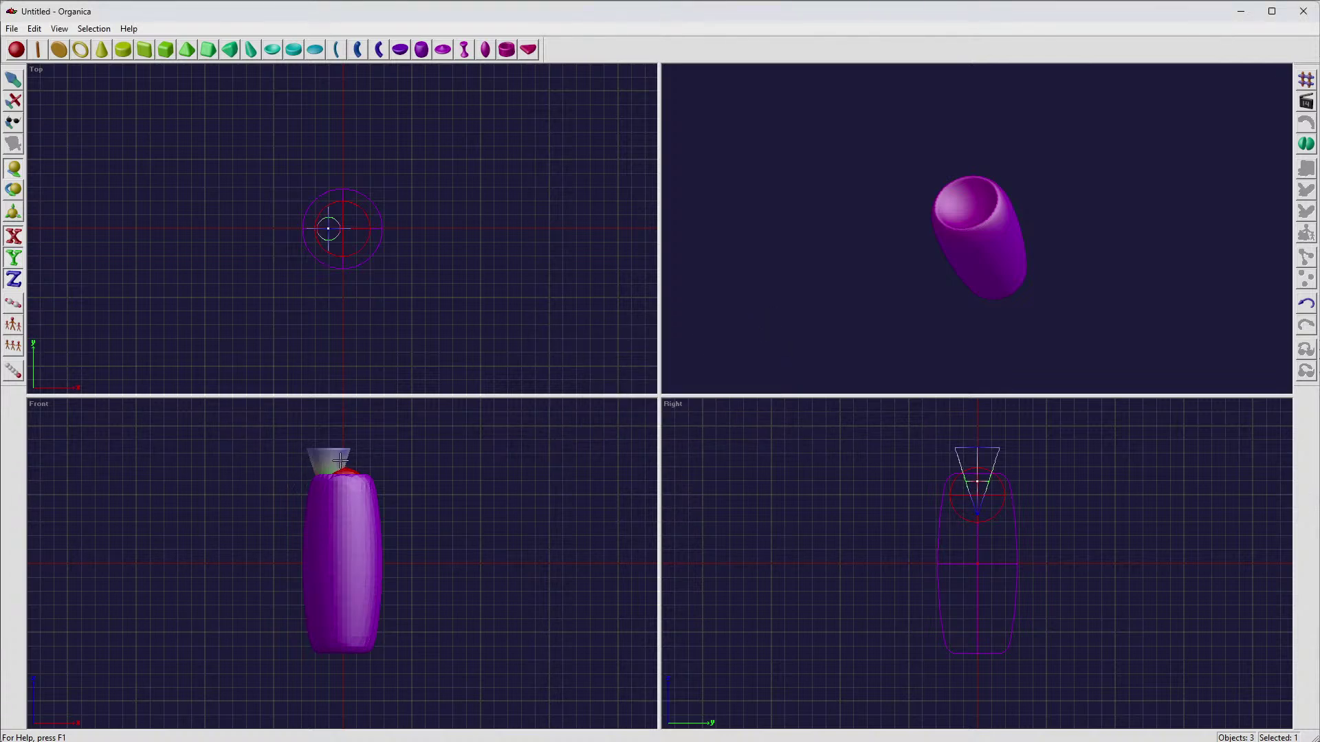
Step: Lower the cone further into the body and raise its mesh strength to 10.00 and color strength to the maximum
left_click_drag(338, 458, 339, 472)
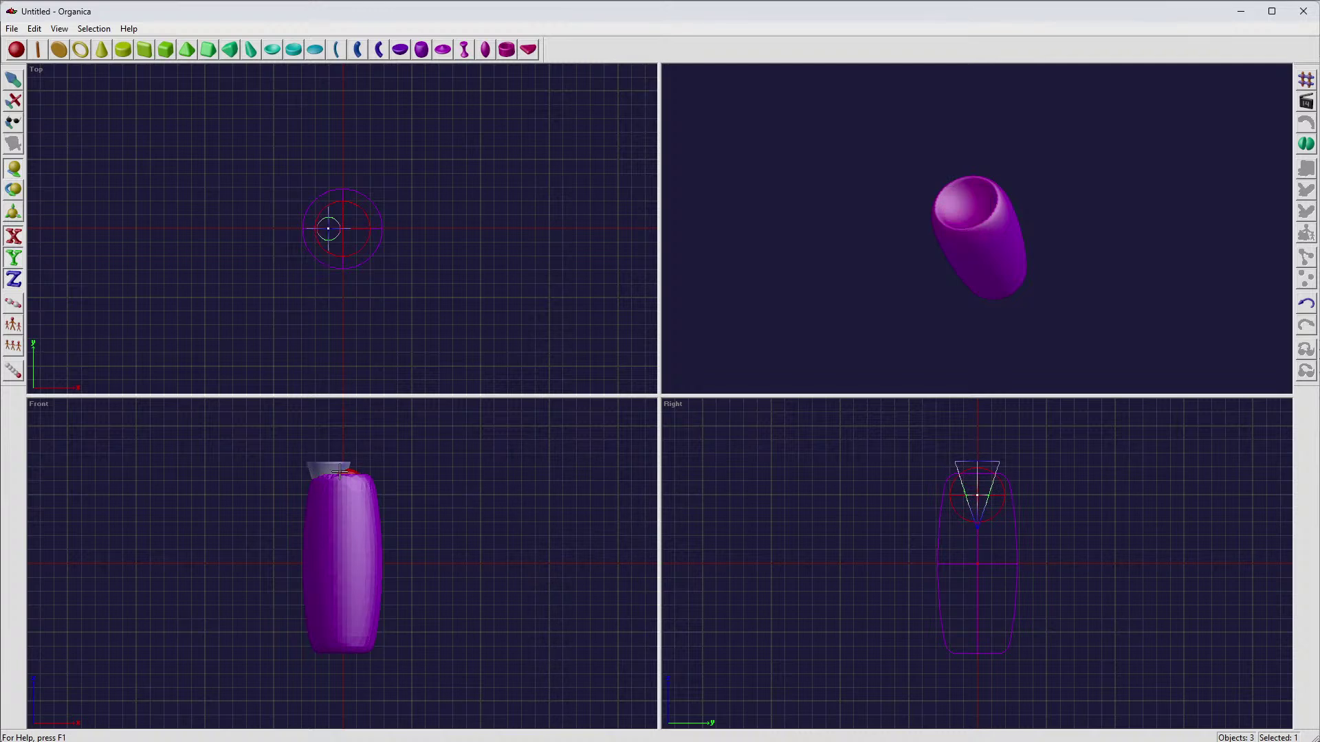
double_click(337, 468)
left_click_drag(736, 386, 767, 387)
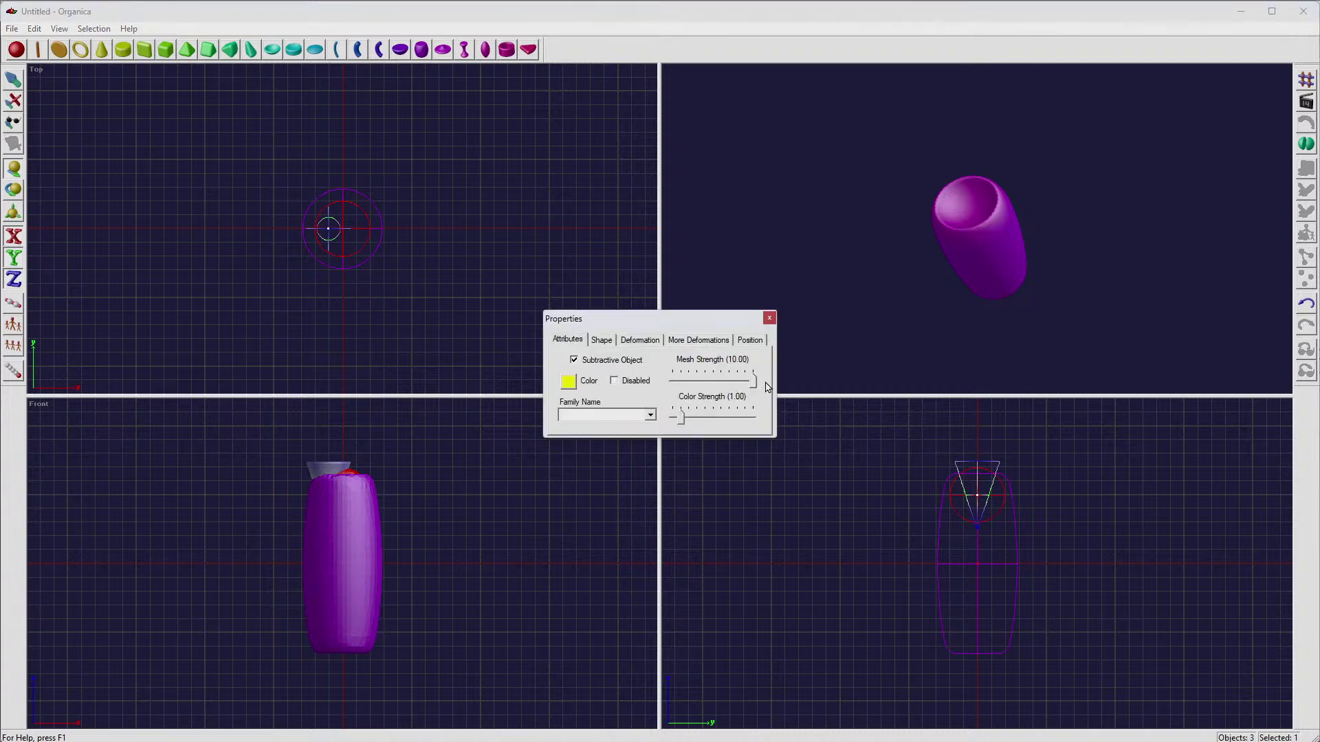
left_click_drag(682, 418, 785, 415)
left_click(769, 319)
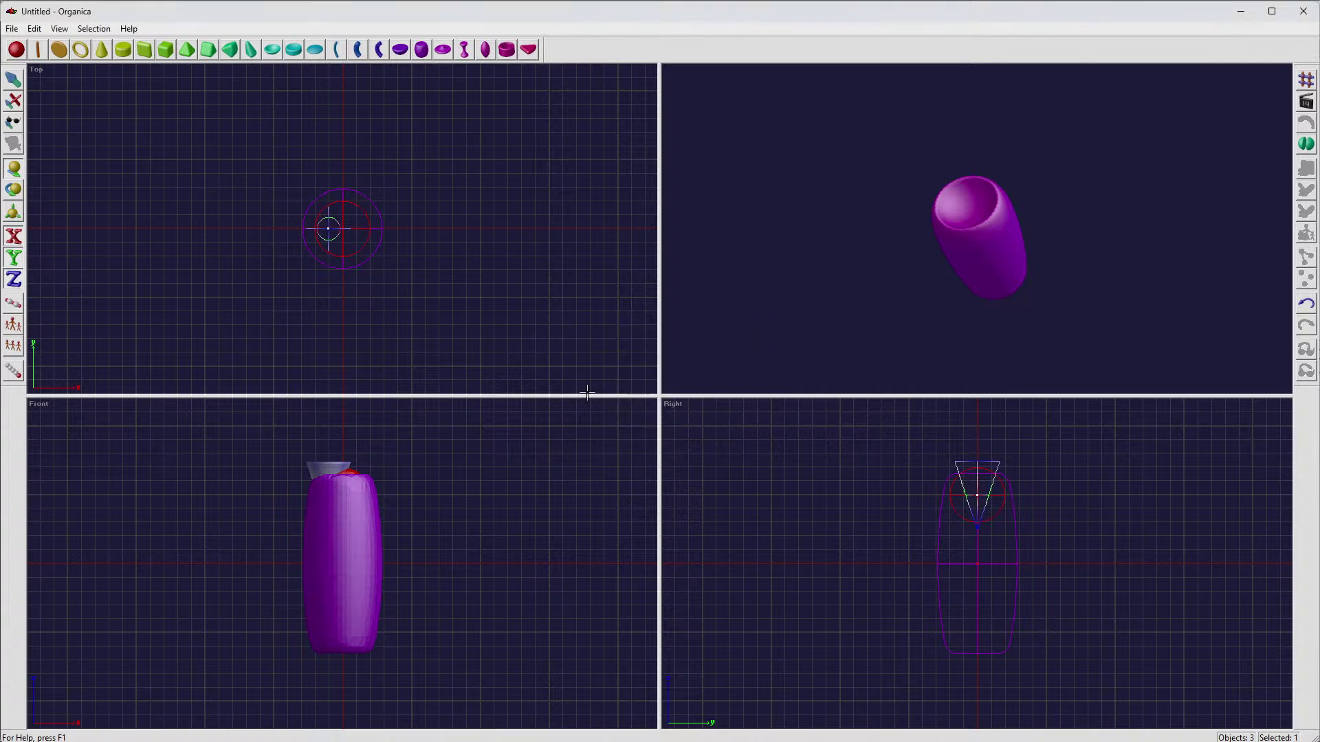
Step: Scale the cone up to nearly twice its size so it cuts deeper into the purple body's opening
key("s")
left_click_drag(338, 465, 407, 454)
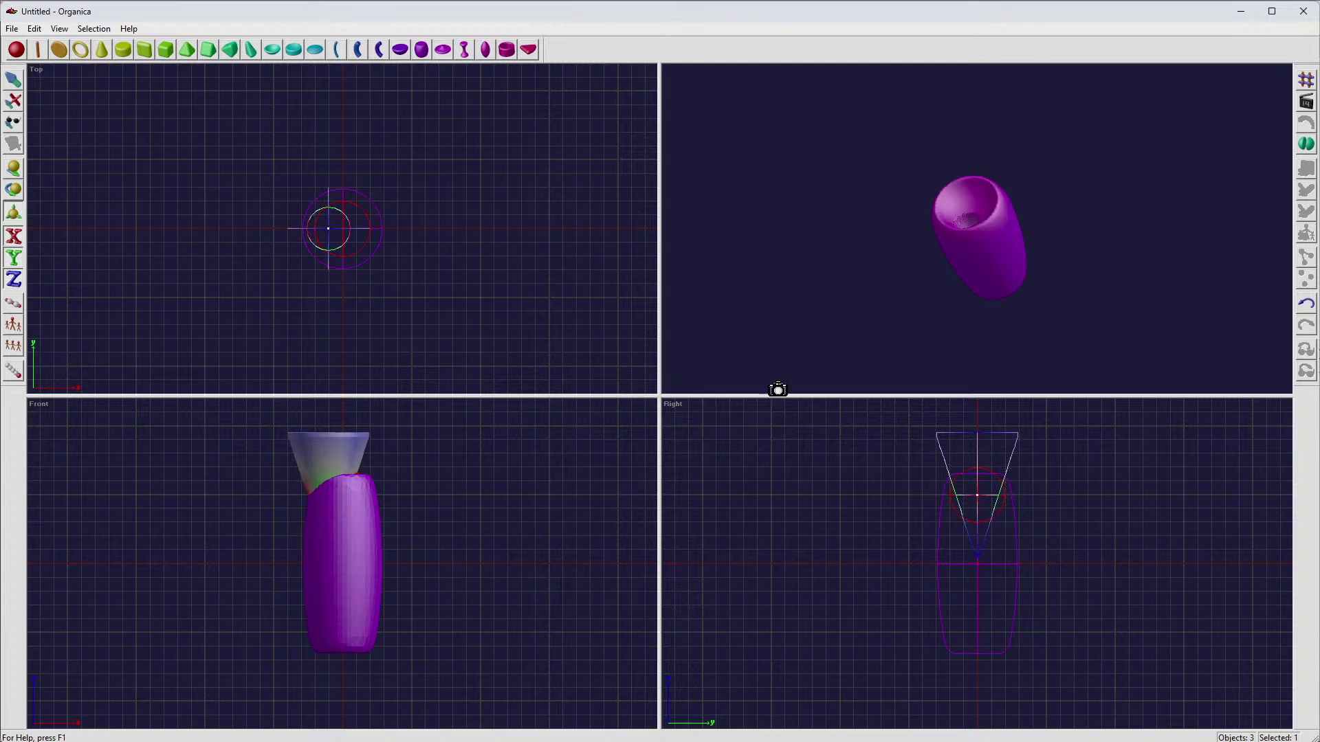
left_click_drag(884, 295, 848, 286)
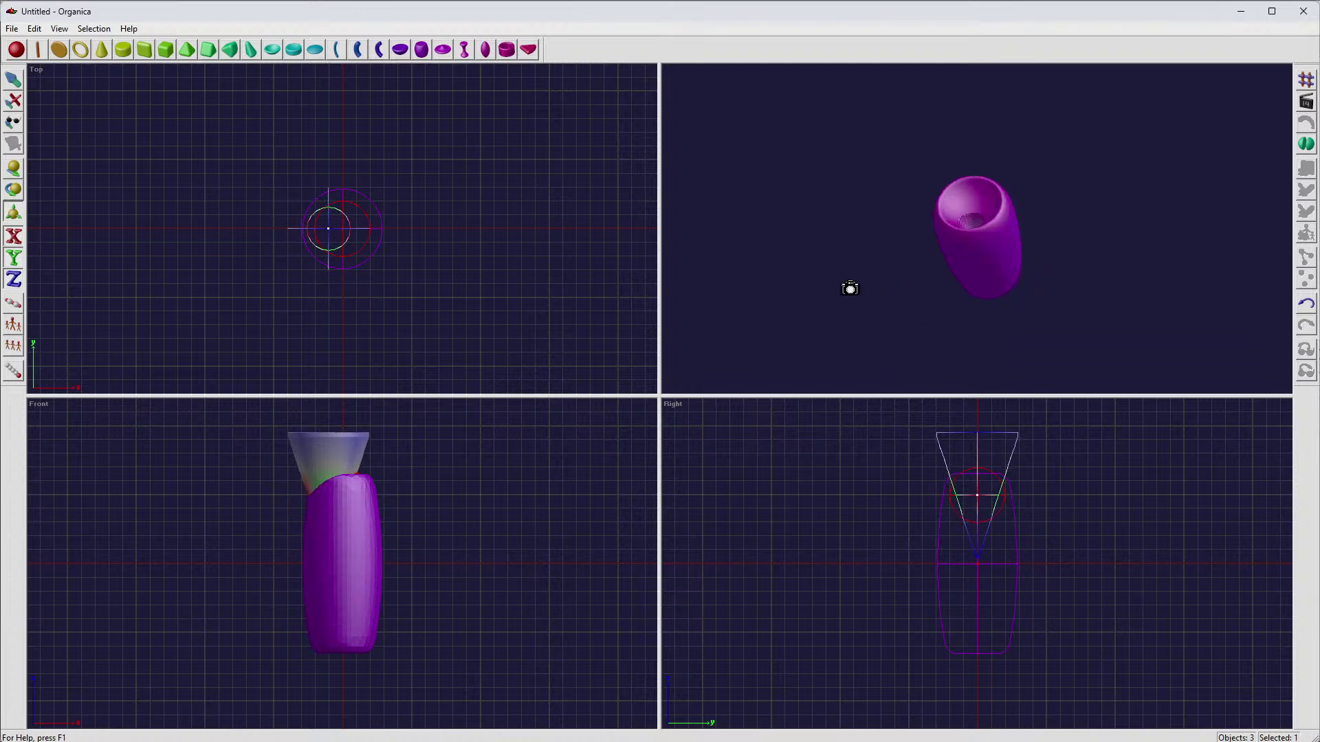
Step: Increase the enlarged subtractive cone's roundness slightly above the minimum
double_click(338, 456)
left_click(600, 341)
left_click_drag(578, 418, 578, 415)
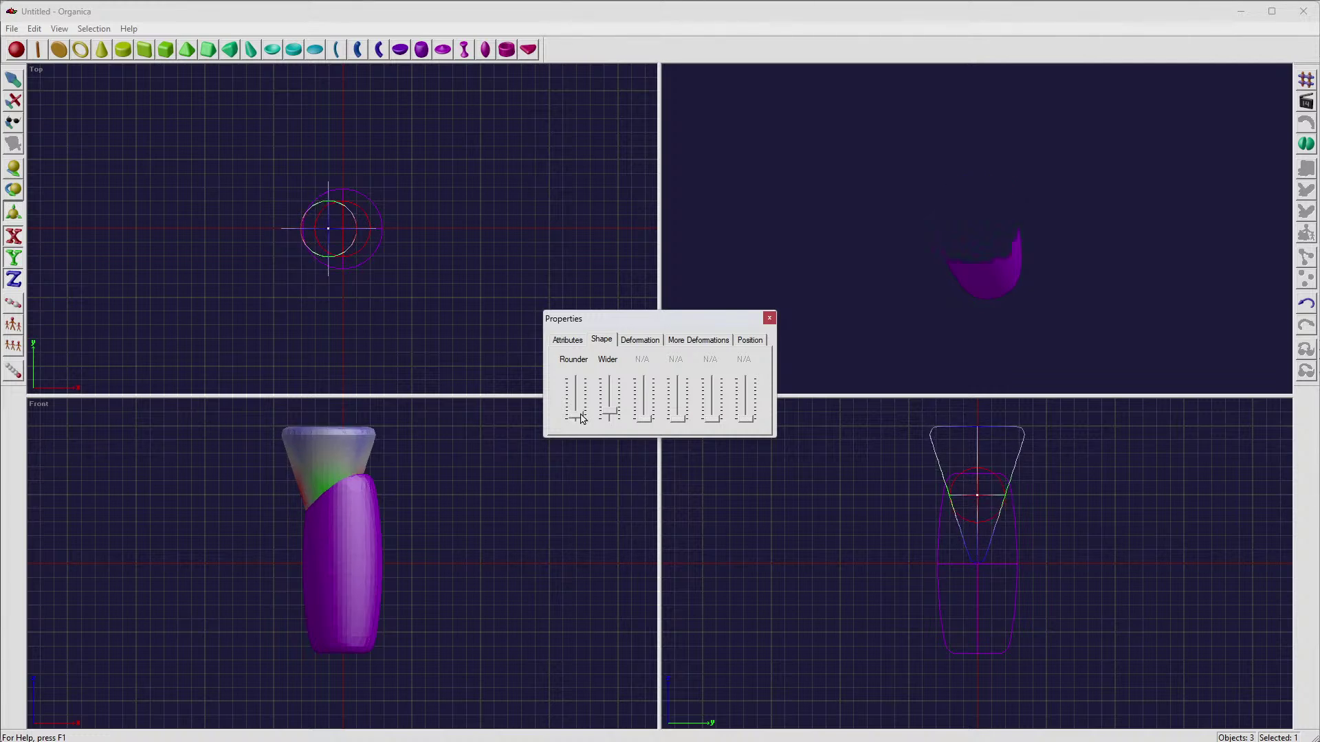
left_click(769, 318)
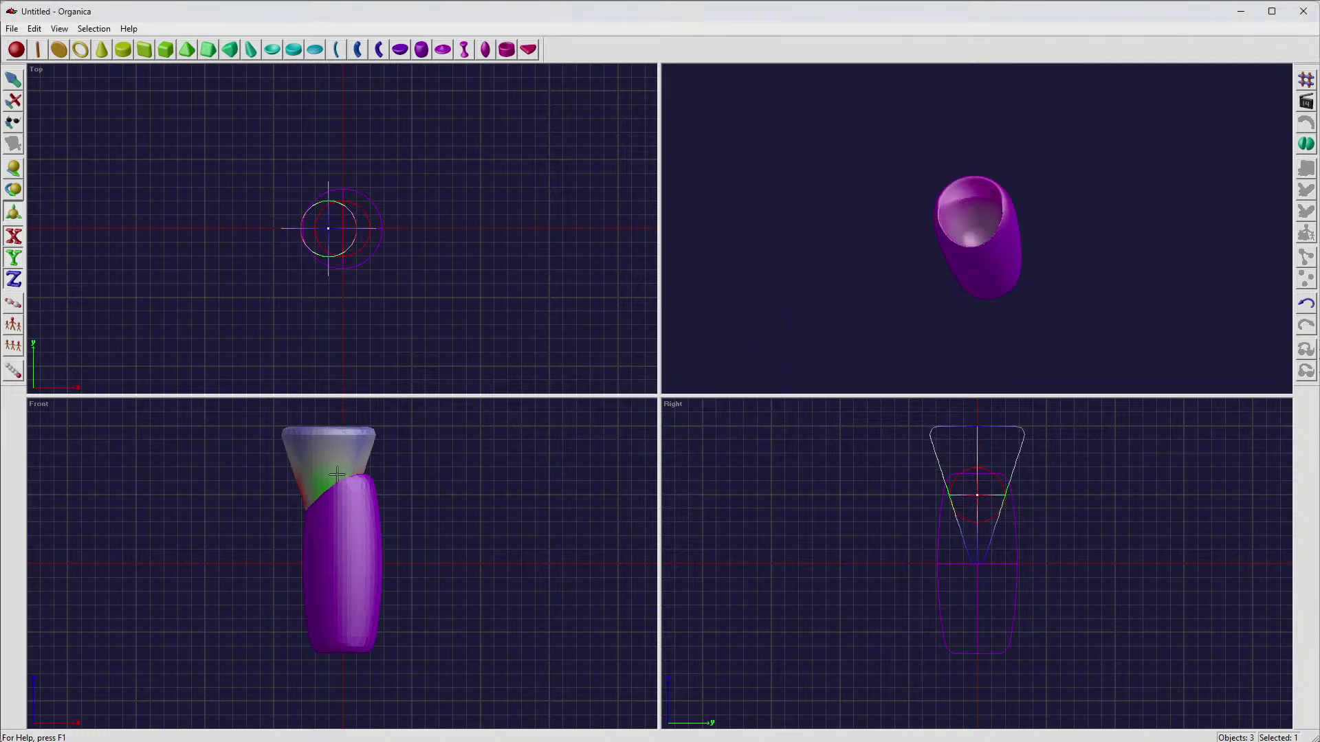
Step: Shrink the subtractive cone to roughly half its size and shift it along negative X to the body's rim
mouse_move(332, 475)
left_mouse_down()
mouse_move(276, 475)
mouse_move(323, 467)
left_mouse_up()
key("m")
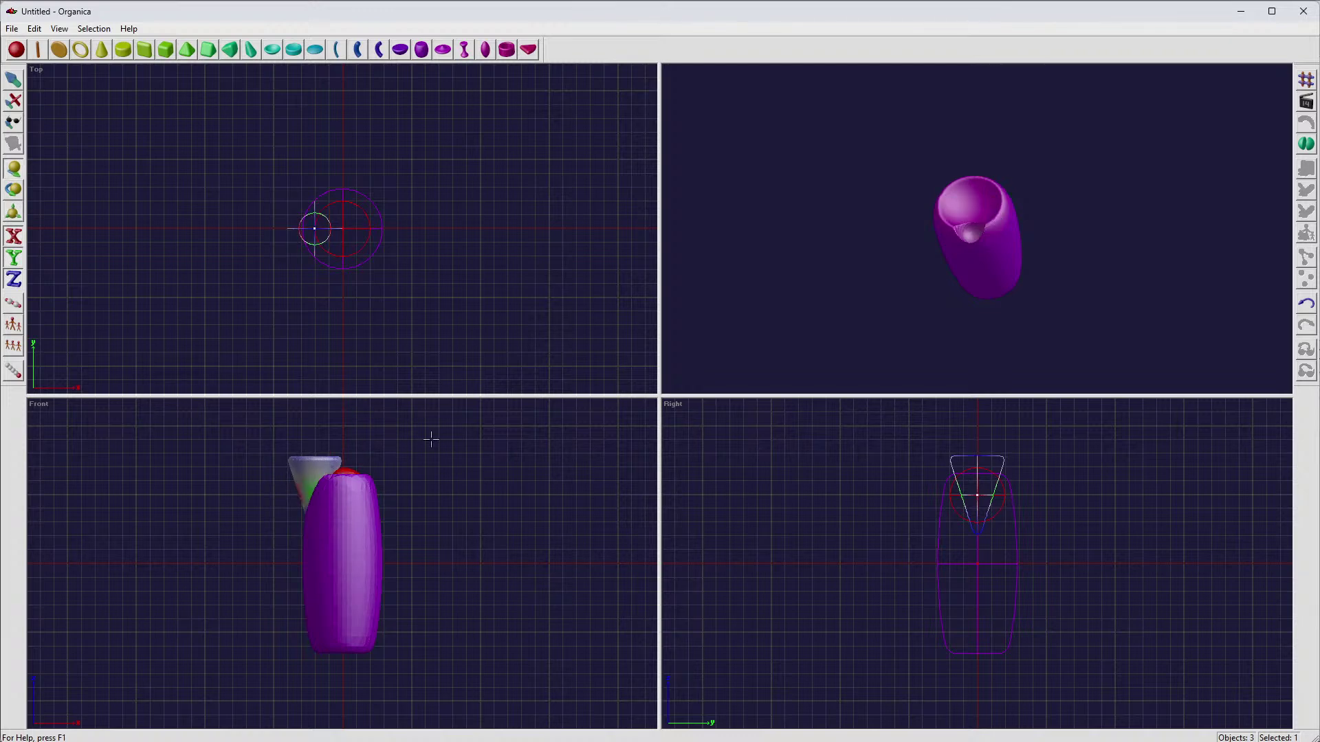
left_click_drag(857, 286, 990, 264)
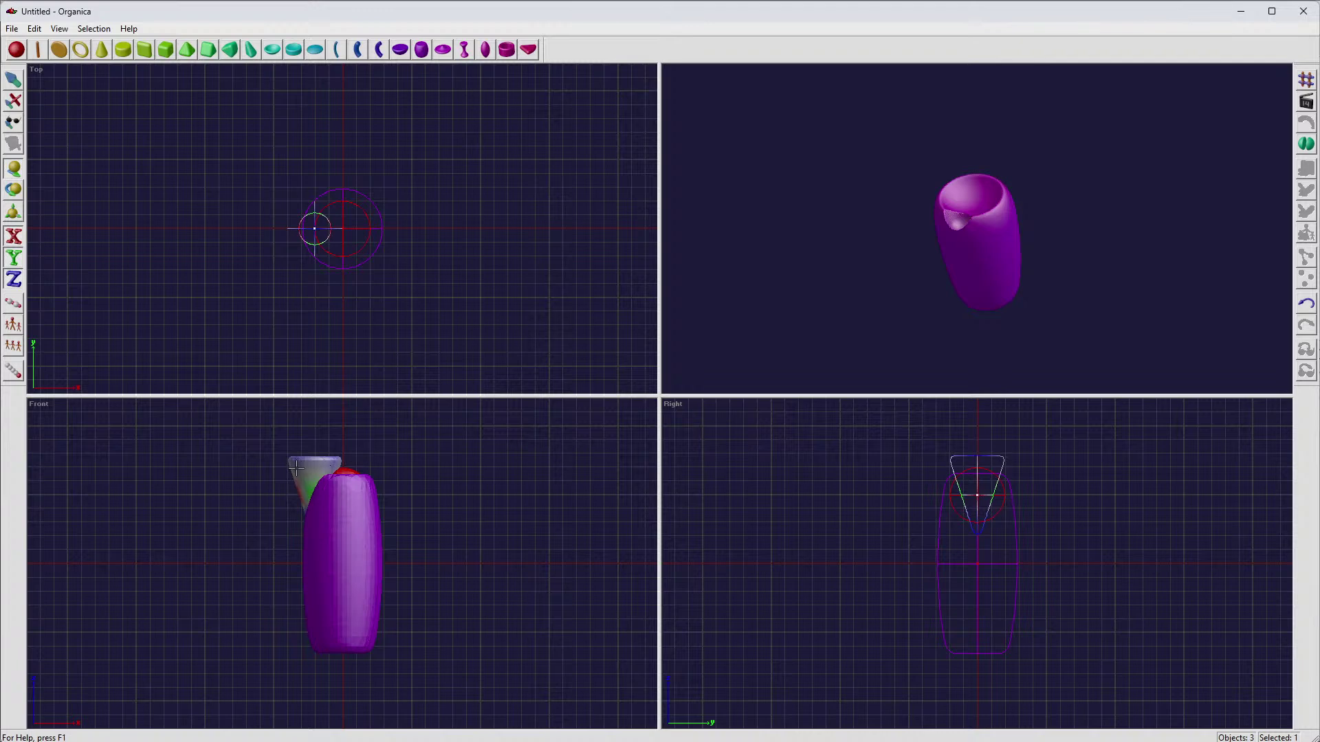
Step: Nudge the small cone along positive X so it bites less into the rim of the purple body
key("Right")
key("Right")
key("Right")
key("Right")
key("Right")
key("Right")
key("Right")
key("Right")
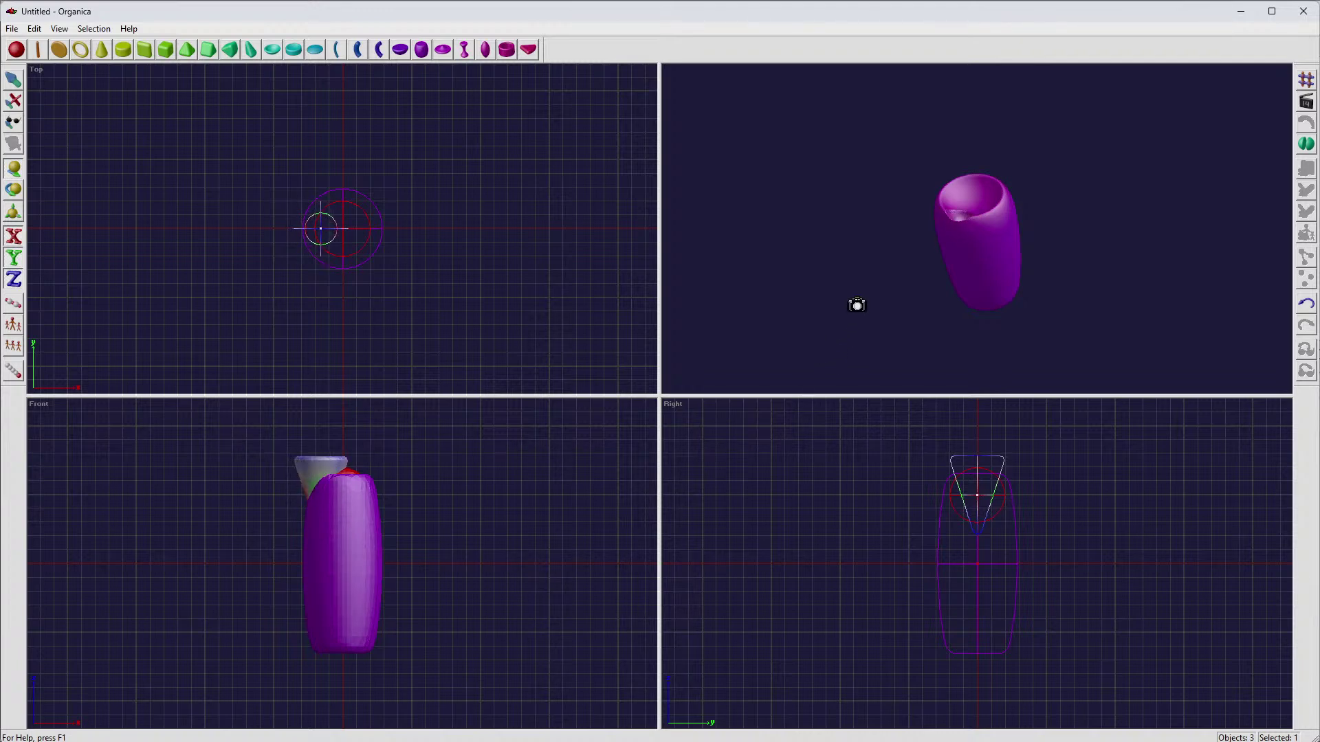
left_click_drag(860, 305, 804, 359)
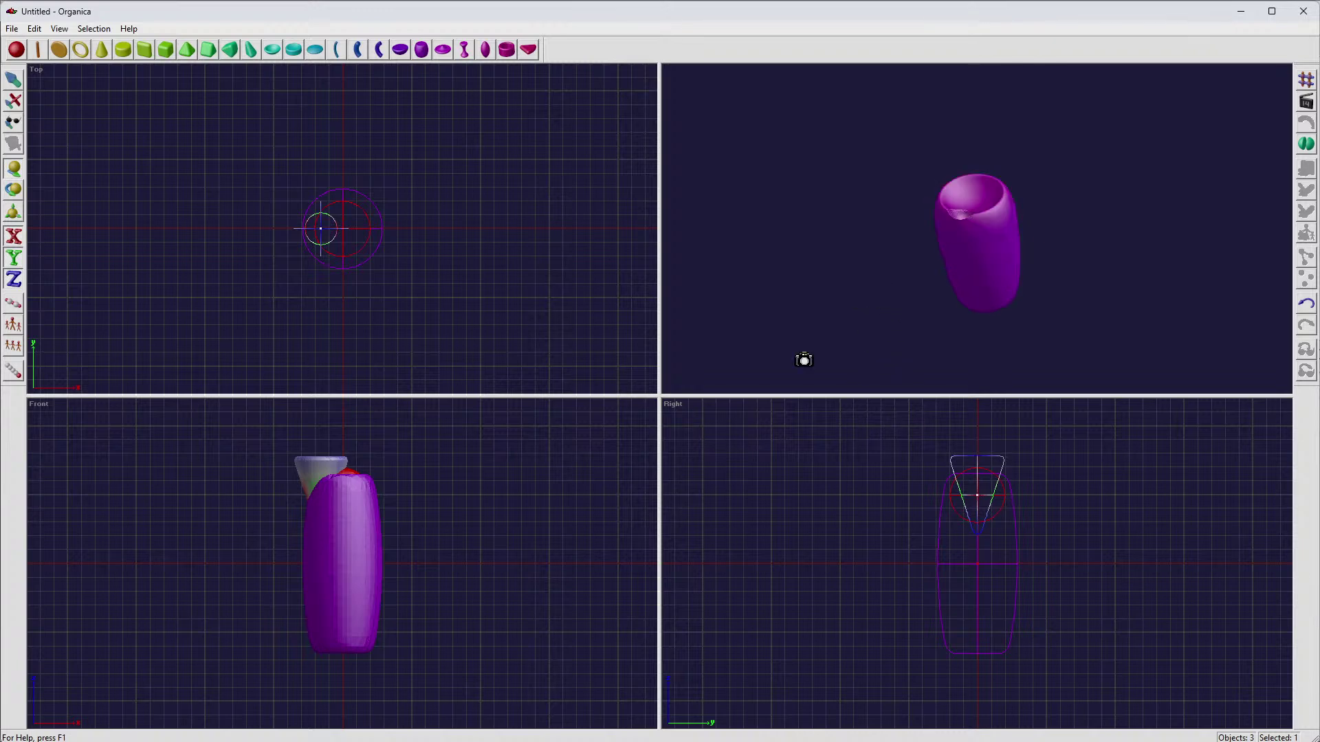
Step: Duplicate the subtractive cone, place the copy across the opening near the opposite rim, and scale it down slightly
left_click(318, 468)
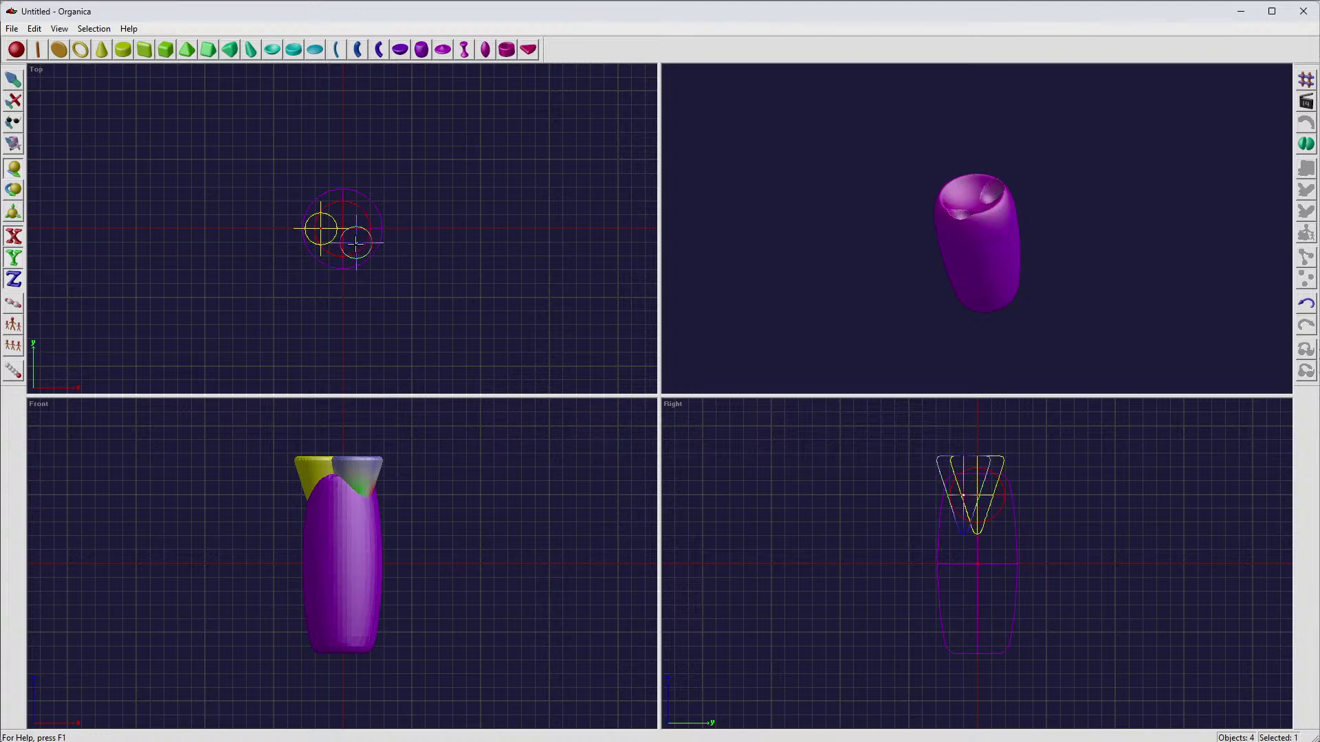
key("s")
left_click_drag(366, 468, 350, 470)
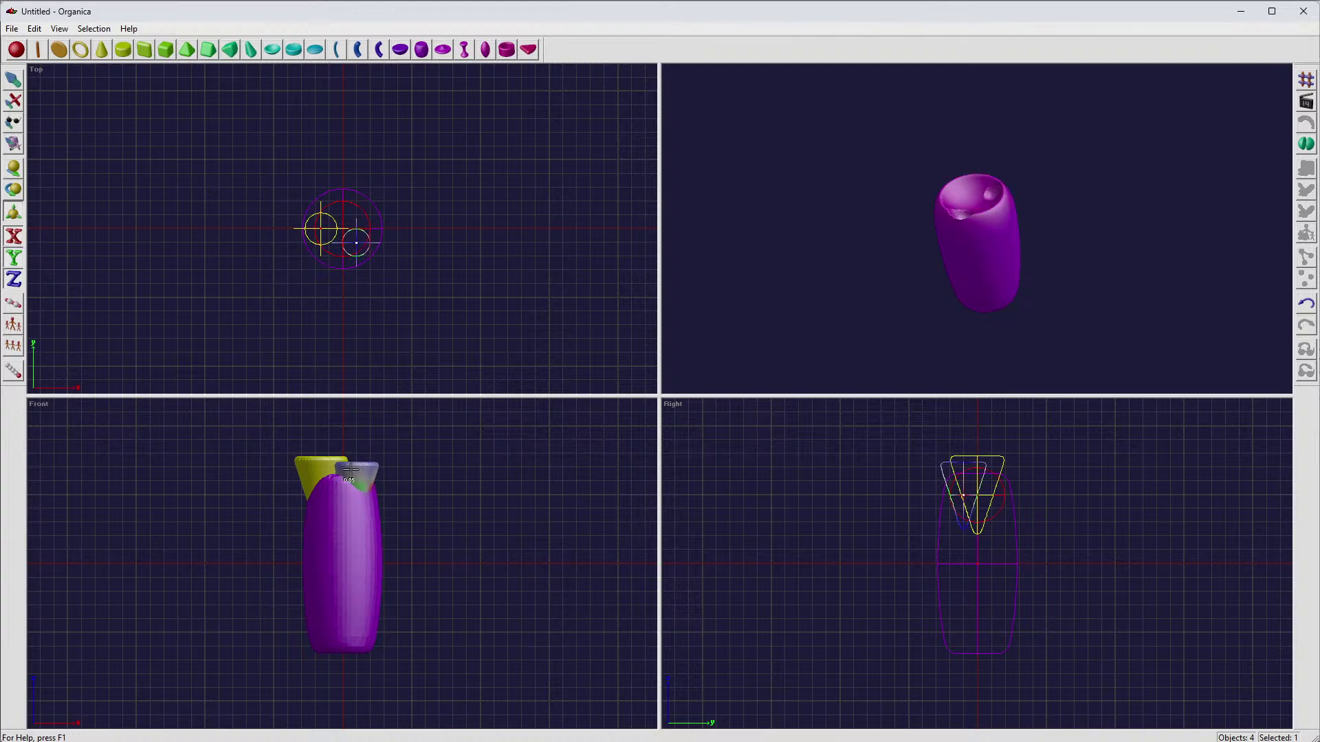
left_click_drag(754, 289, 852, 266)
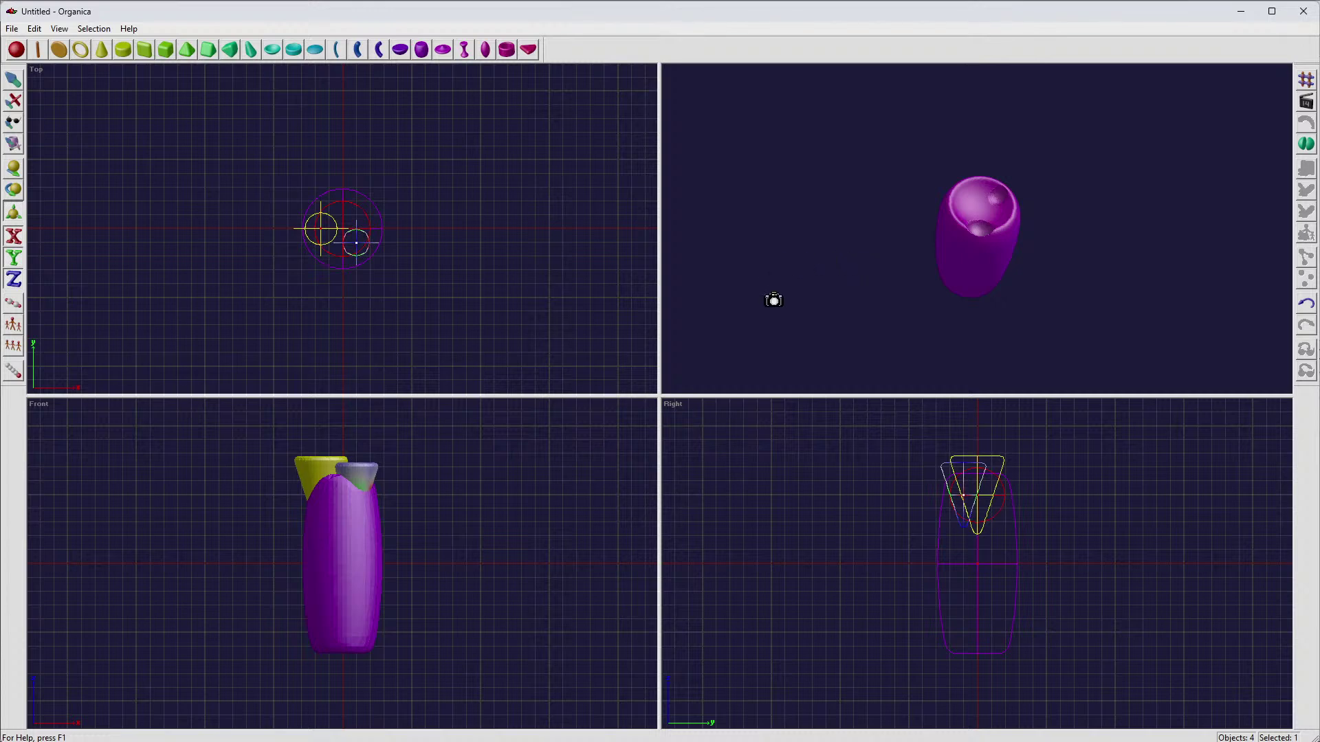
Step: Copy the smaller cone to the rim on the positive Y side and lower the copy slightly for a deeper notch
left_click(381, 262)
key("m")
left_click(355, 237)
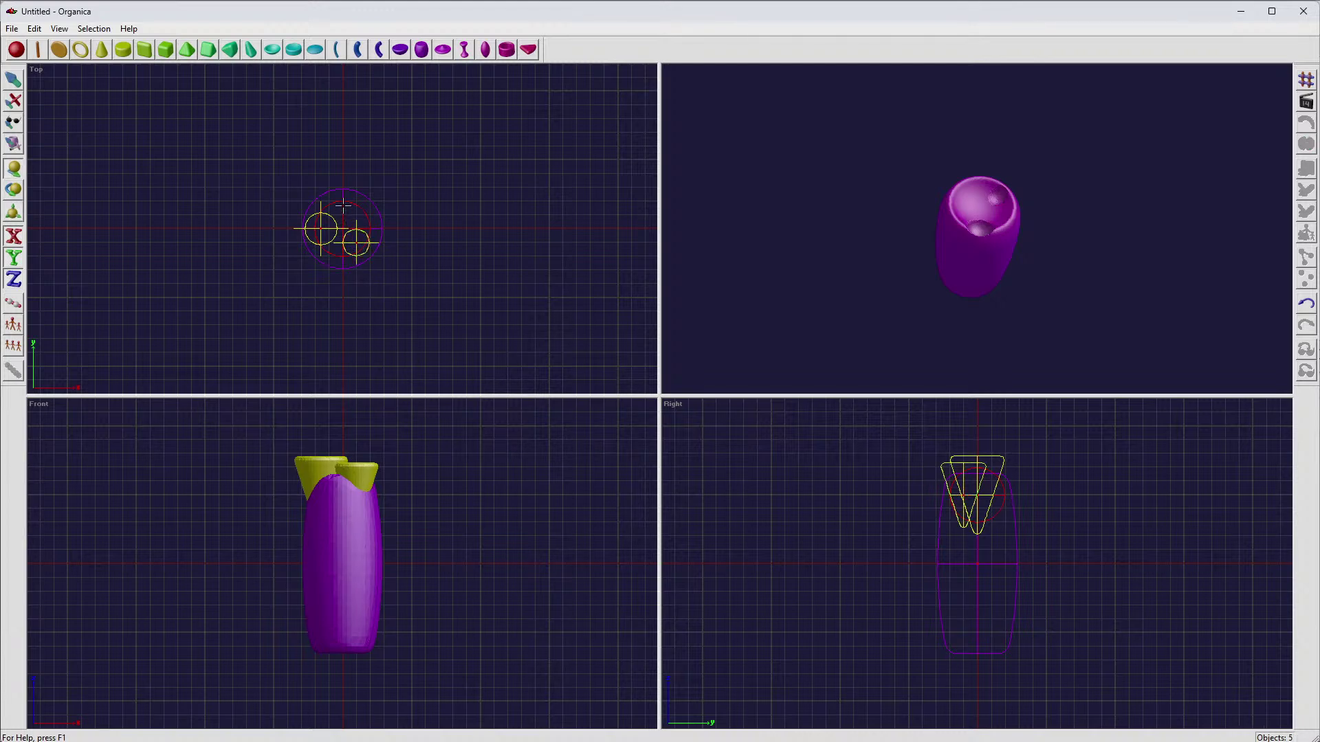
left_click_drag(357, 244, 352, 205, "ctrl")
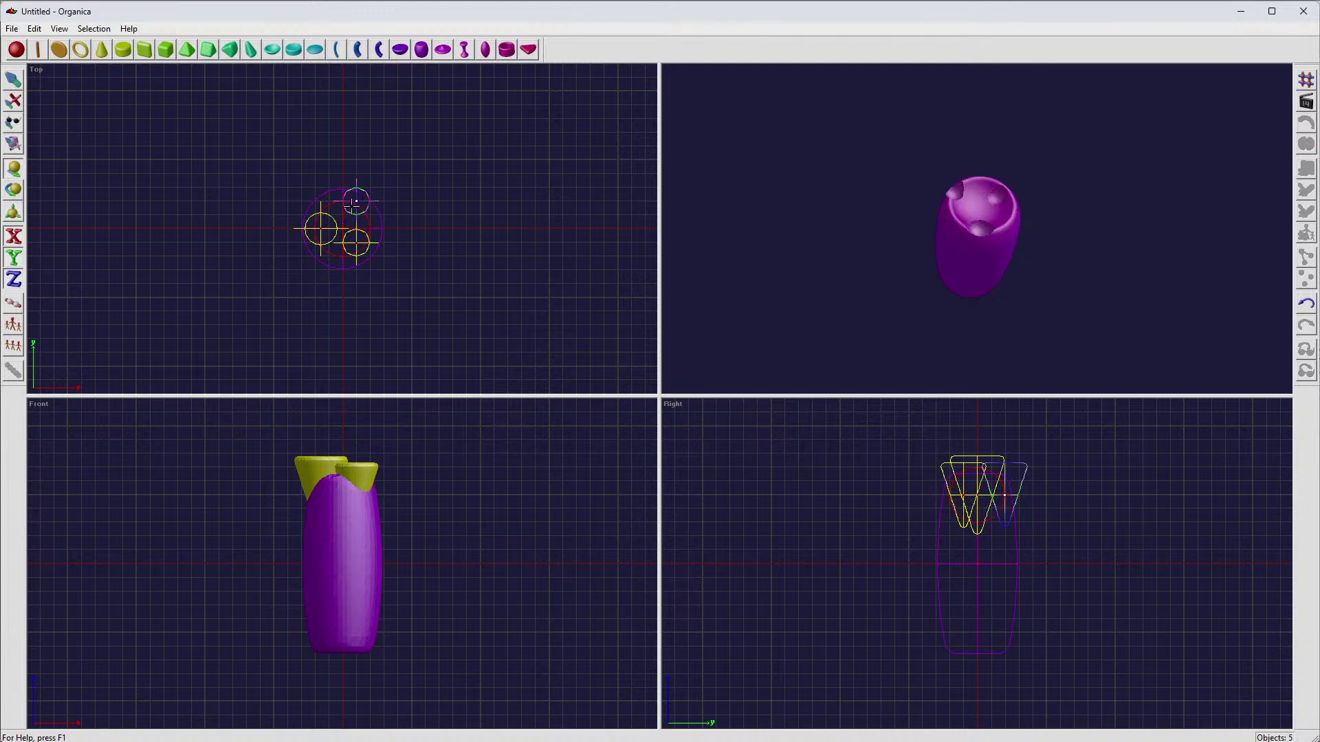
left_click(352, 204)
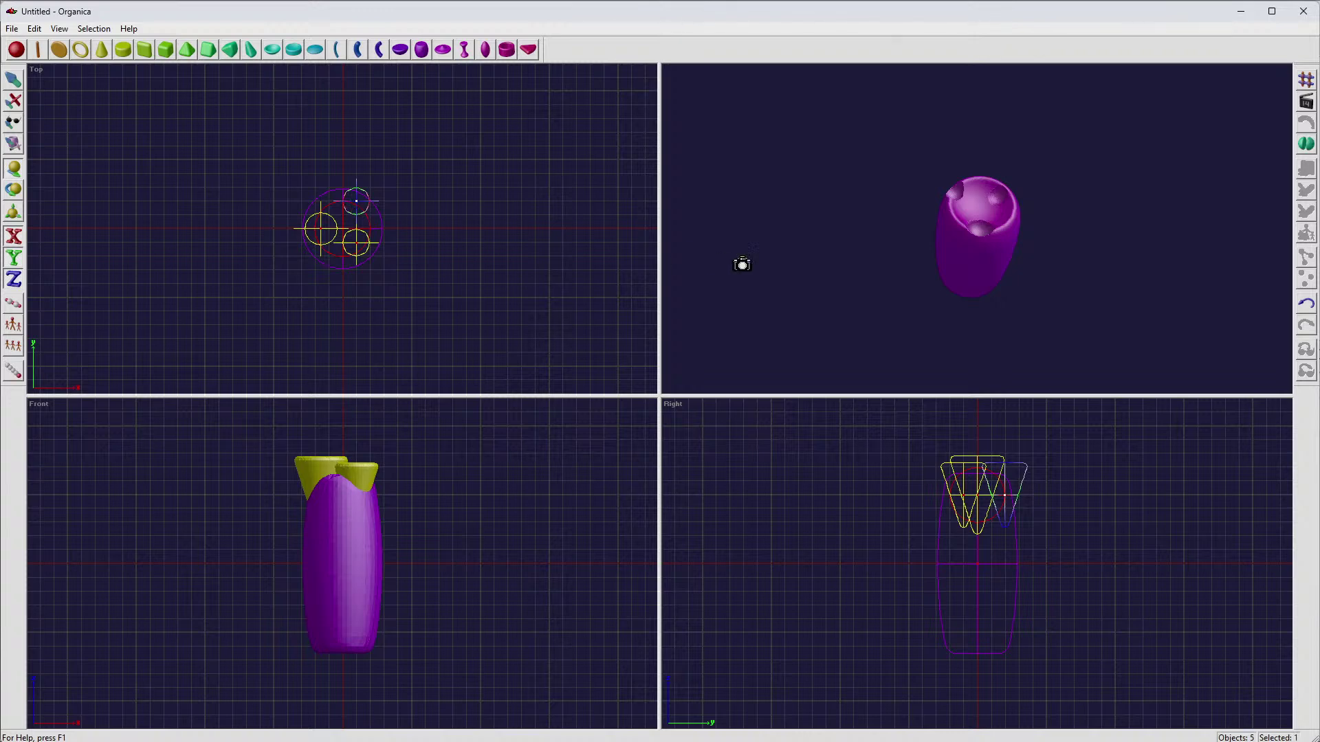
left_click_drag(888, 278, 763, 283)
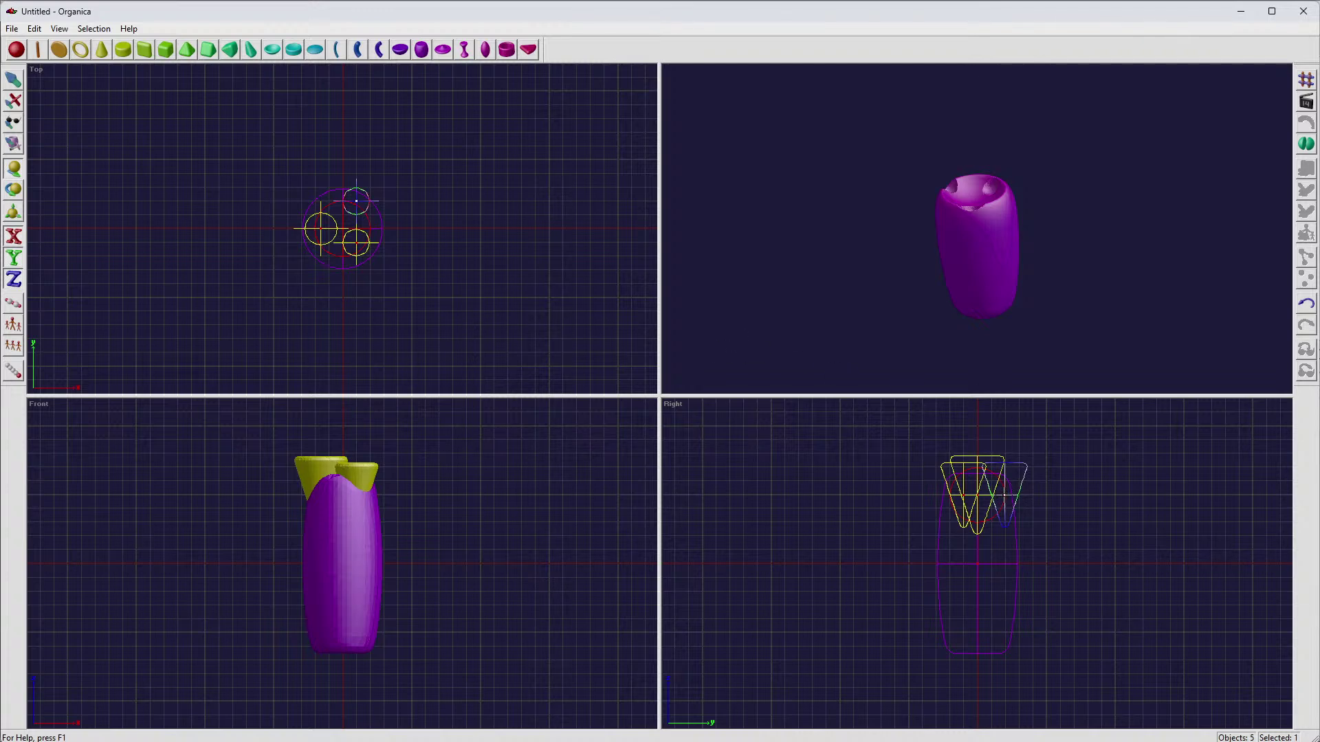
left_click_drag(1004, 495, 1004, 507)
left_click_drag(904, 328, 1018, 306)
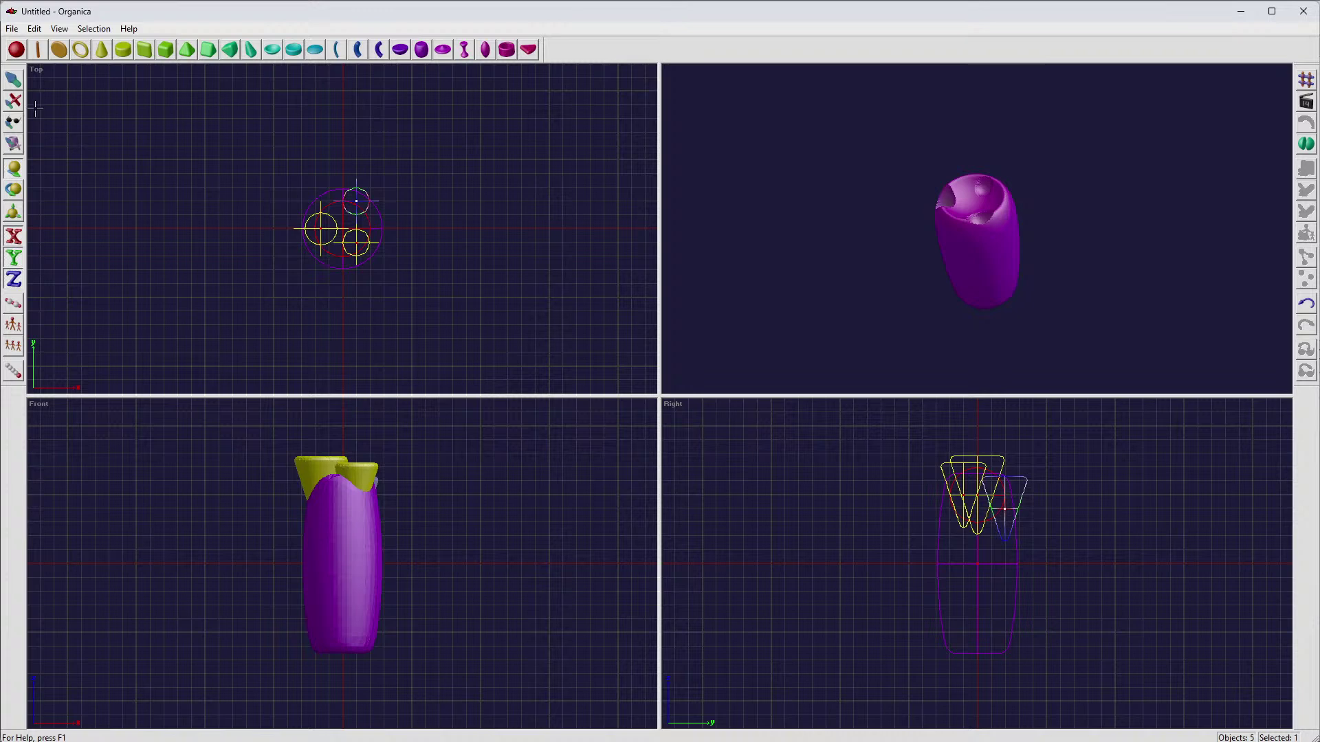
Step: Save the project as StCuttingtool.ogc in the SnakemountainImprovments folder
left_click(12, 28)
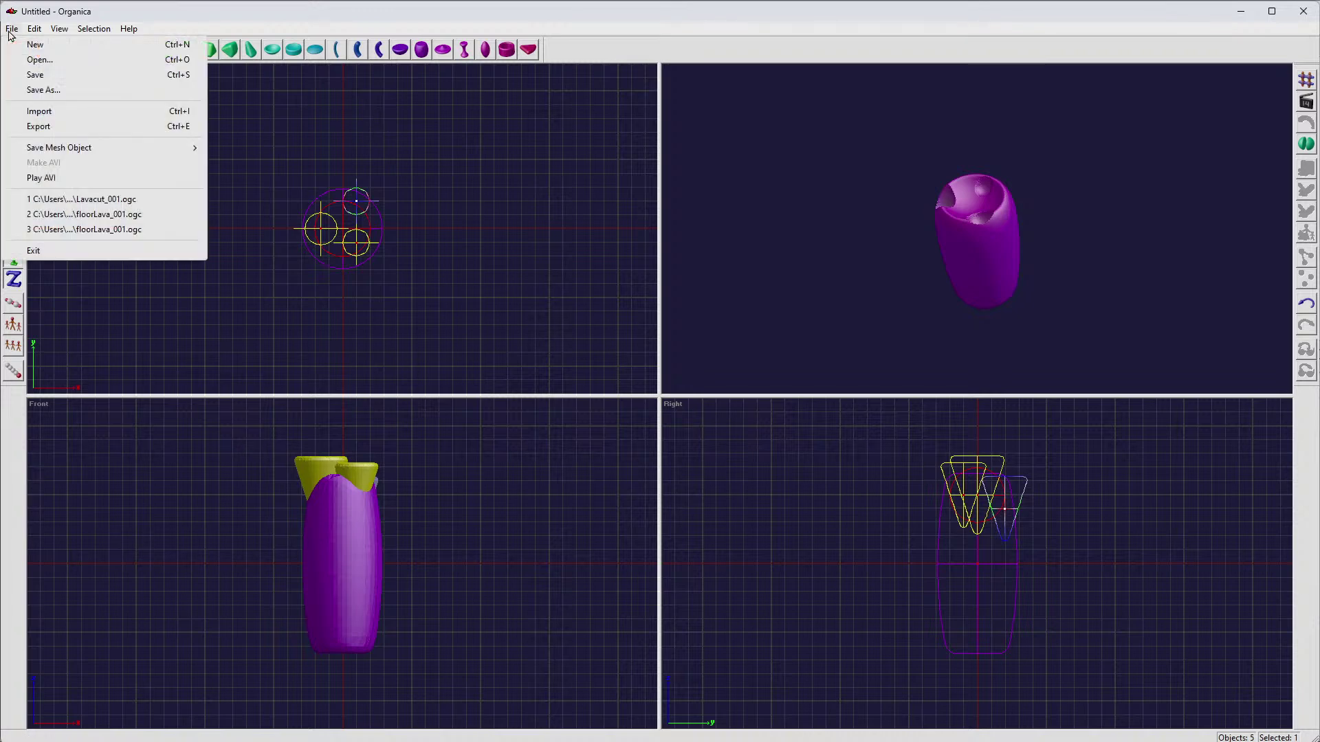
left_click(43, 90)
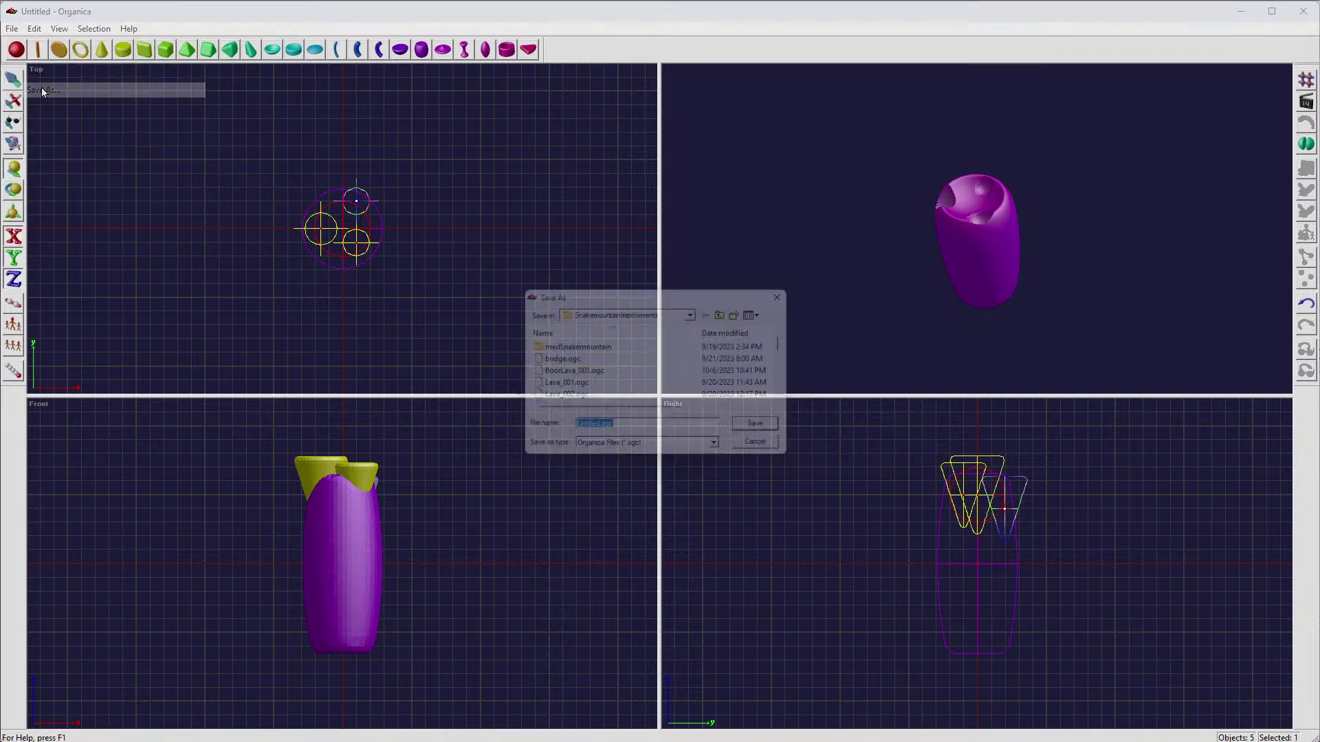
left_click(597, 431)
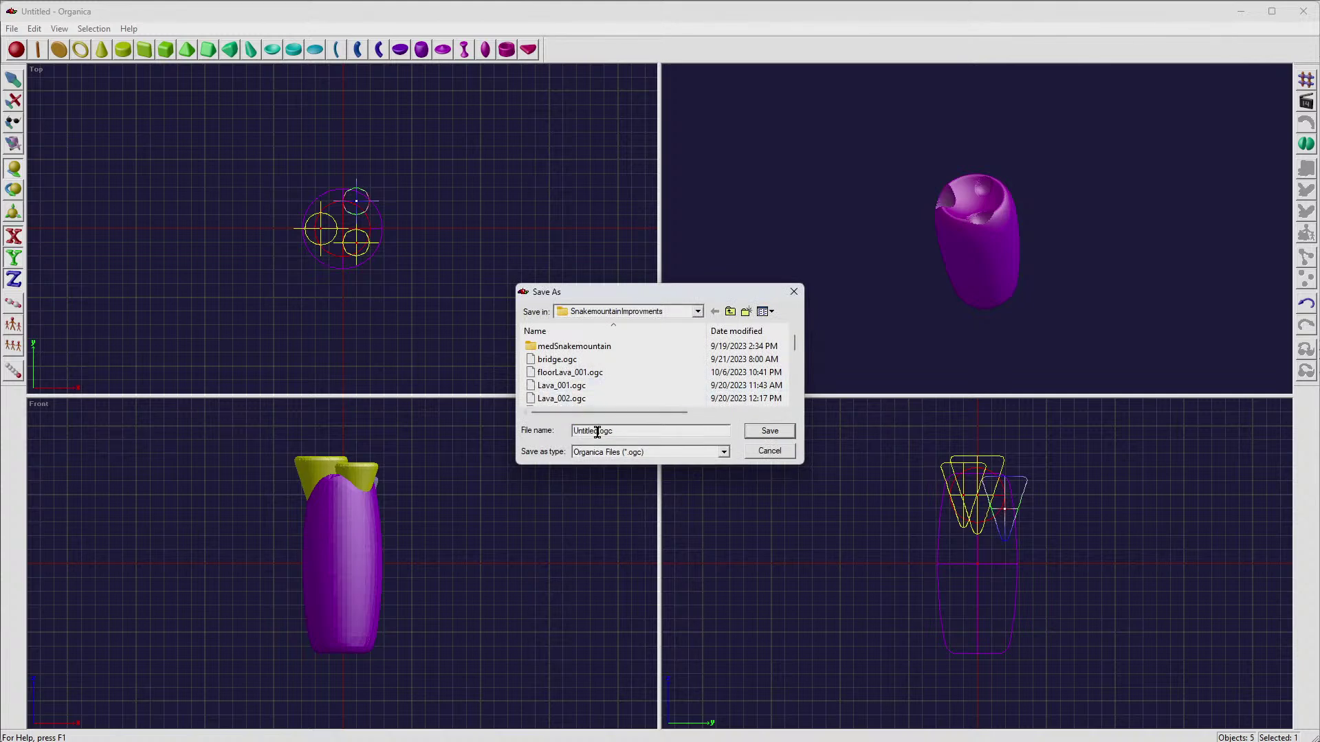
double_click(597, 431)
type("S")
key("BackSpace")
left_click(770, 432)
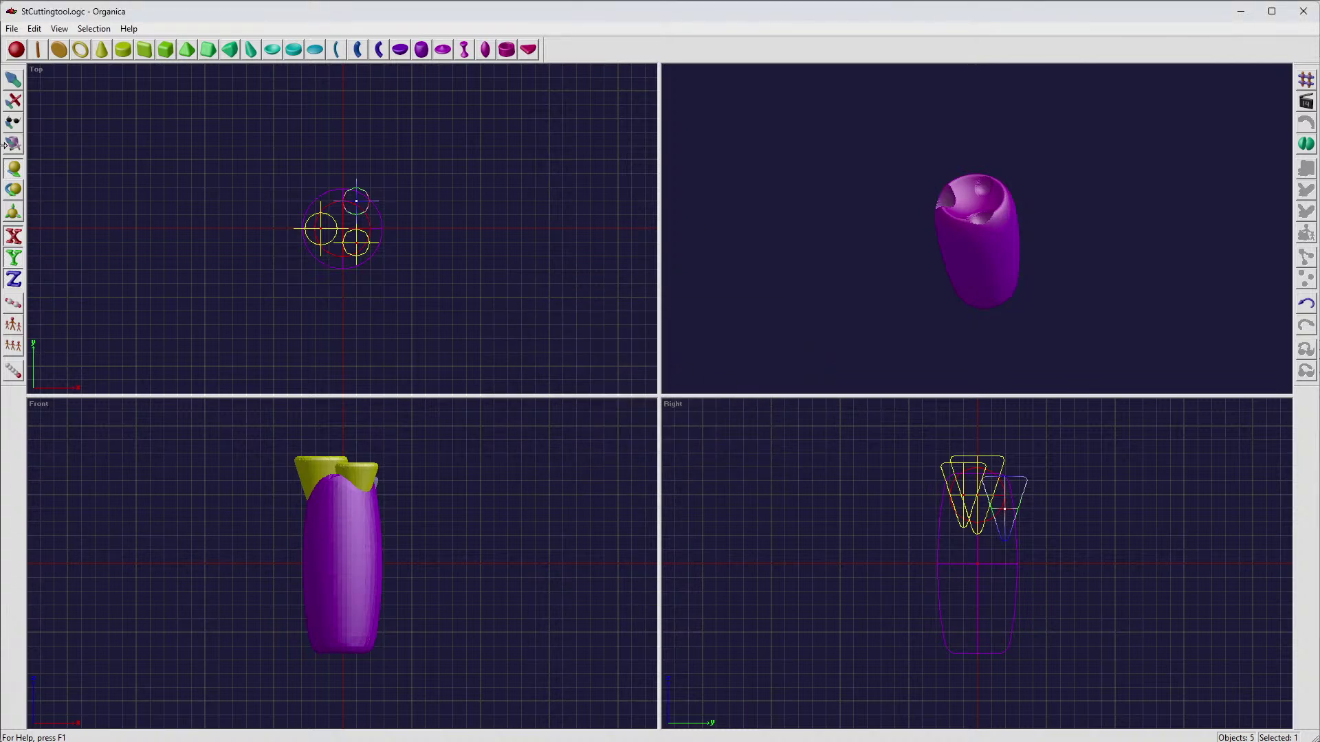
Step: Save the mesh object in IOB format as StCuttingtool, accepting the new file format for large objects
left_click(12, 28)
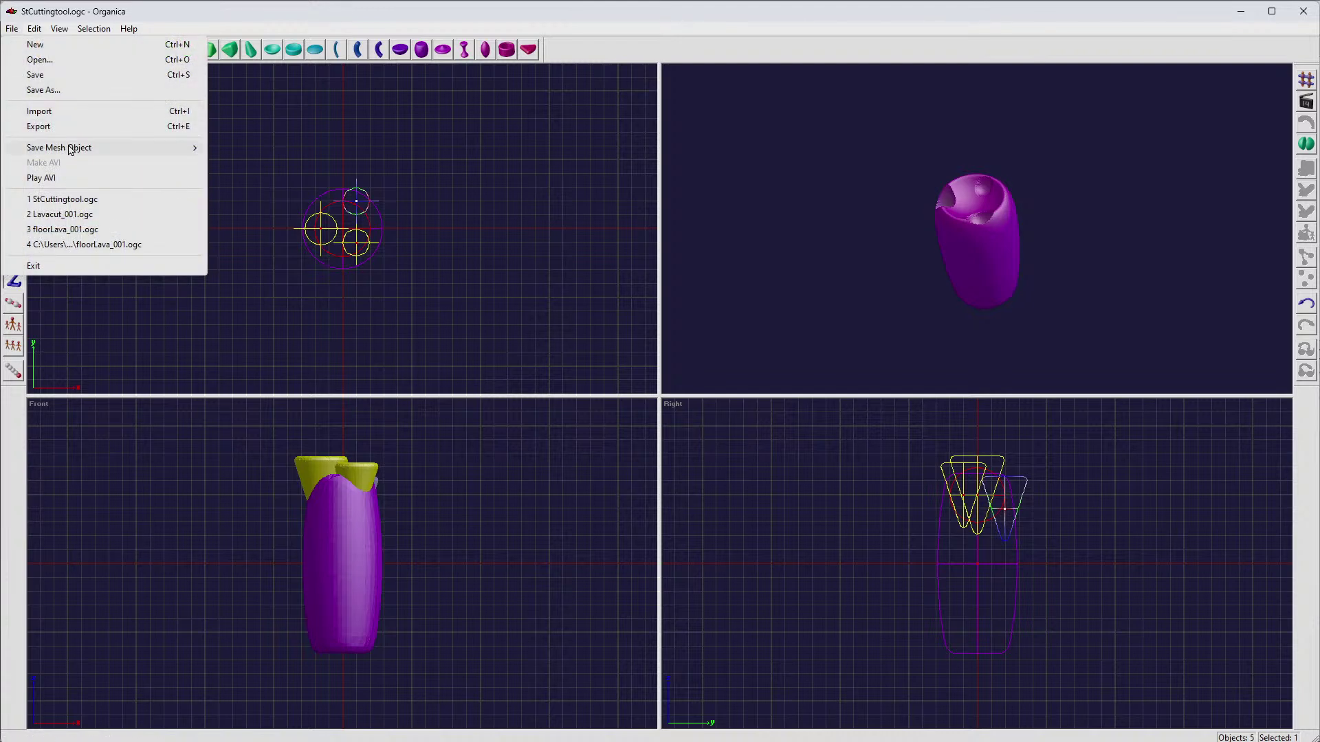
mouse_move(150, 153)
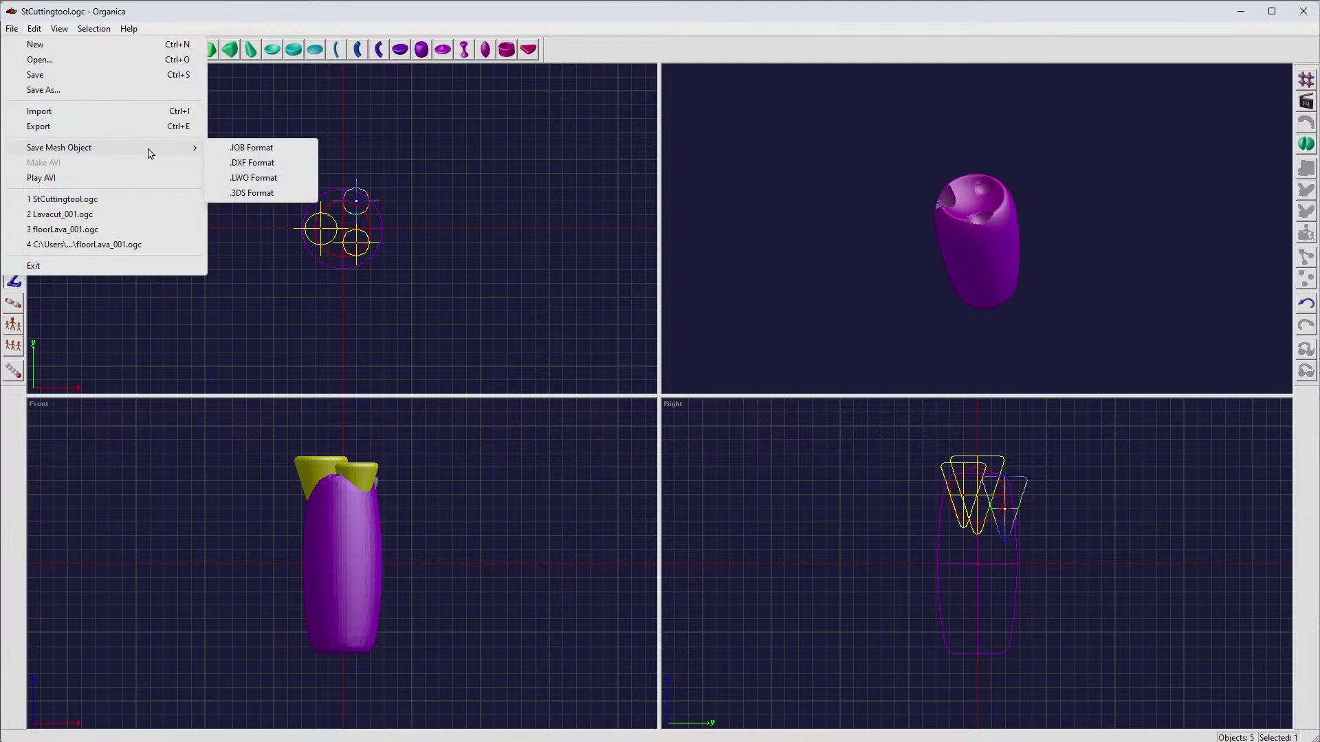
left_click(254, 150)
left_click(598, 431)
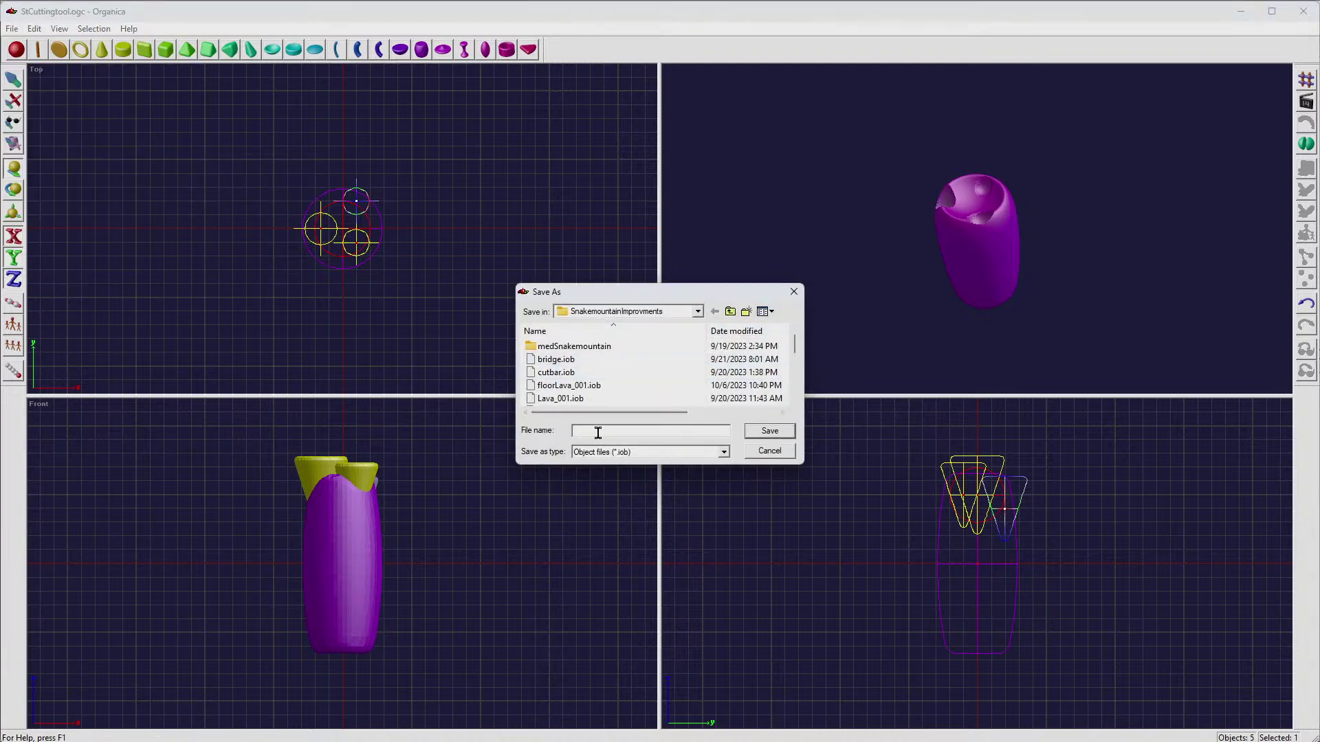
type("st")
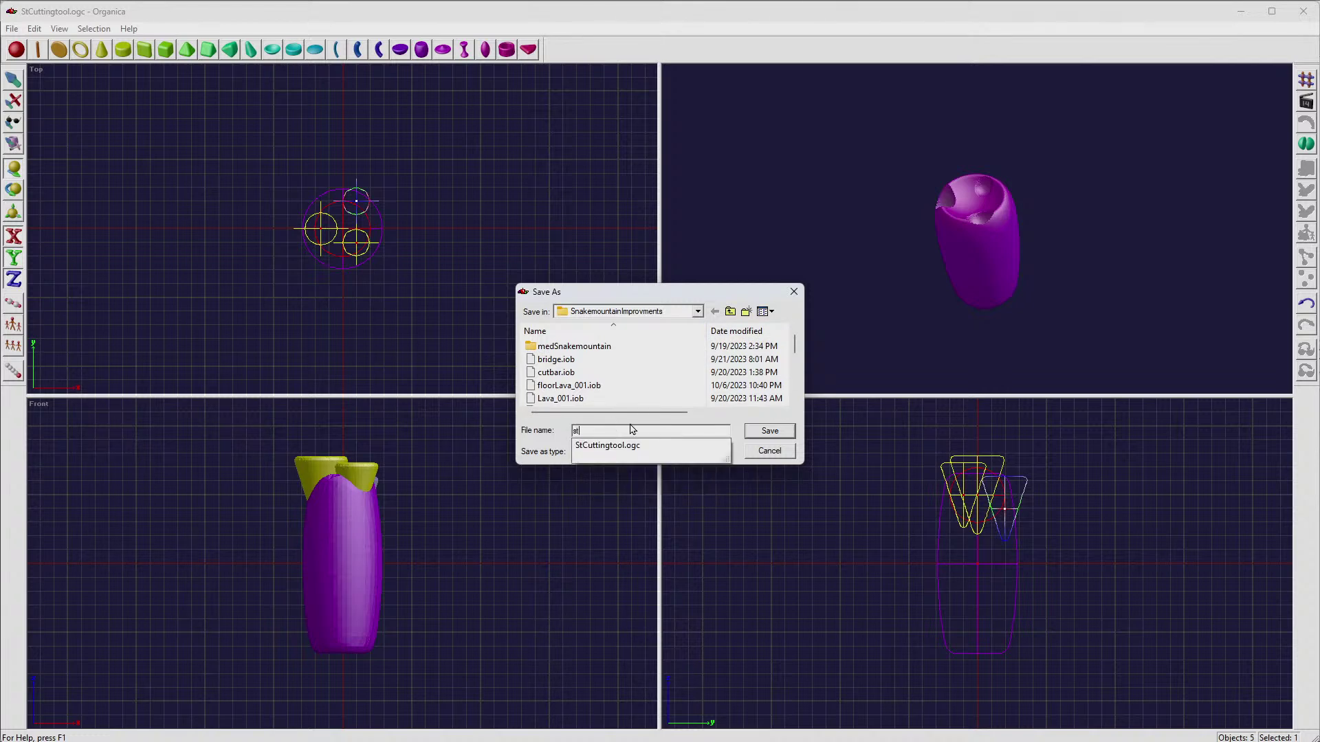
left_click(625, 448)
left_click_drag(617, 431, 630, 431)
key("BackSpace")
left_click(754, 435)
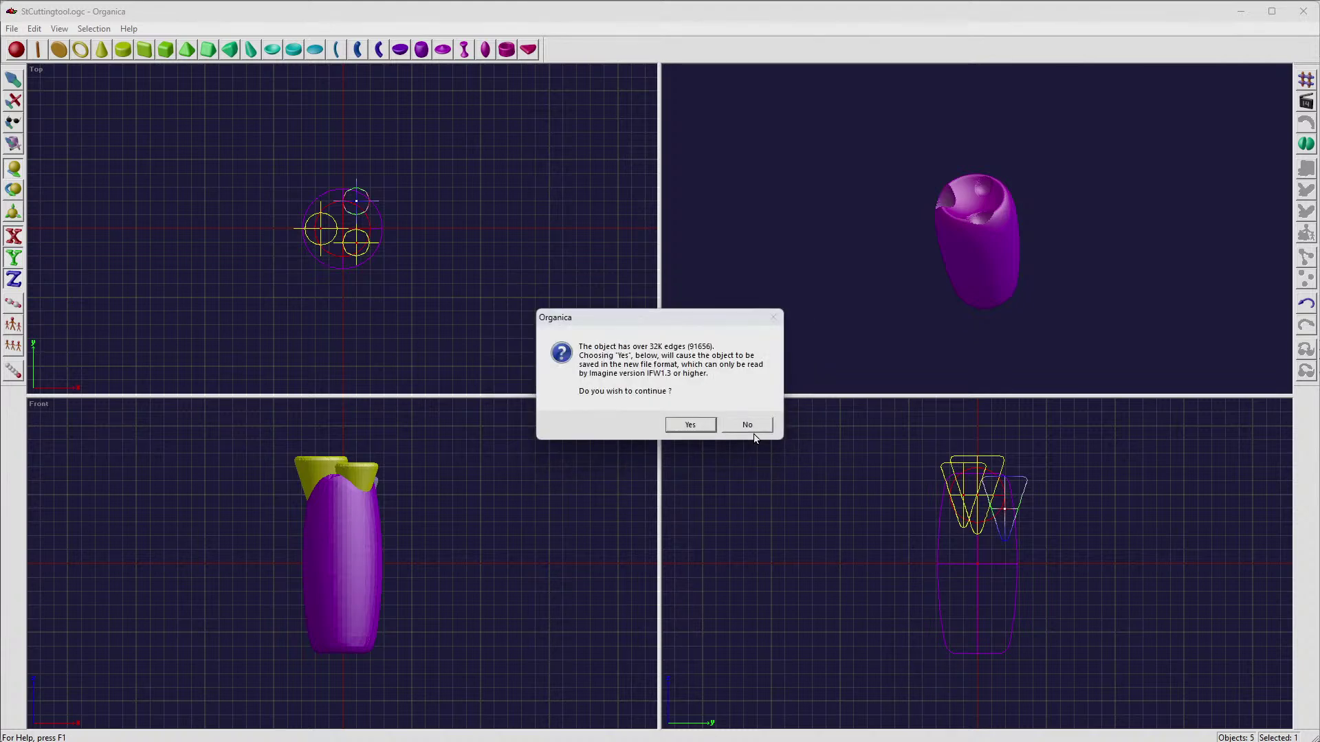
left_click(690, 425)
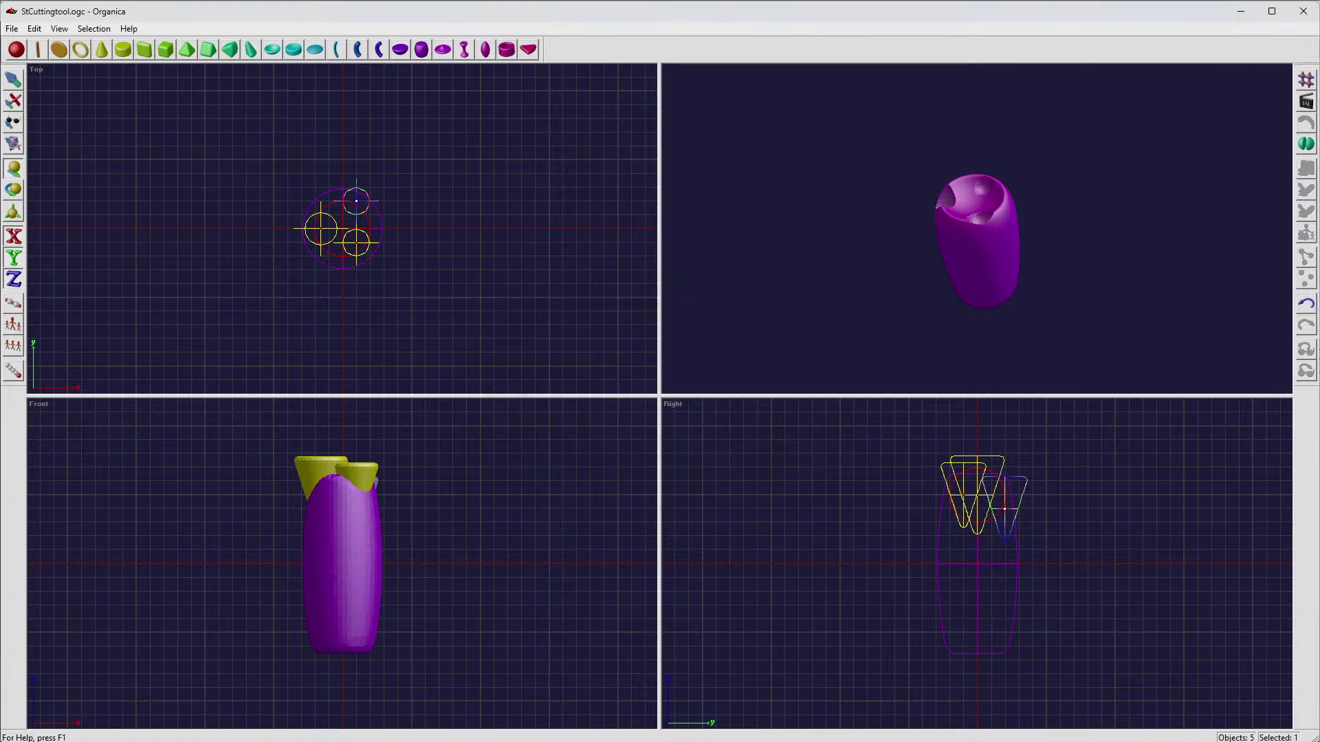
Step: Switch to the Imagine Detail Editor and delete the existing hexagonal prism
mouse_move(368, 738)
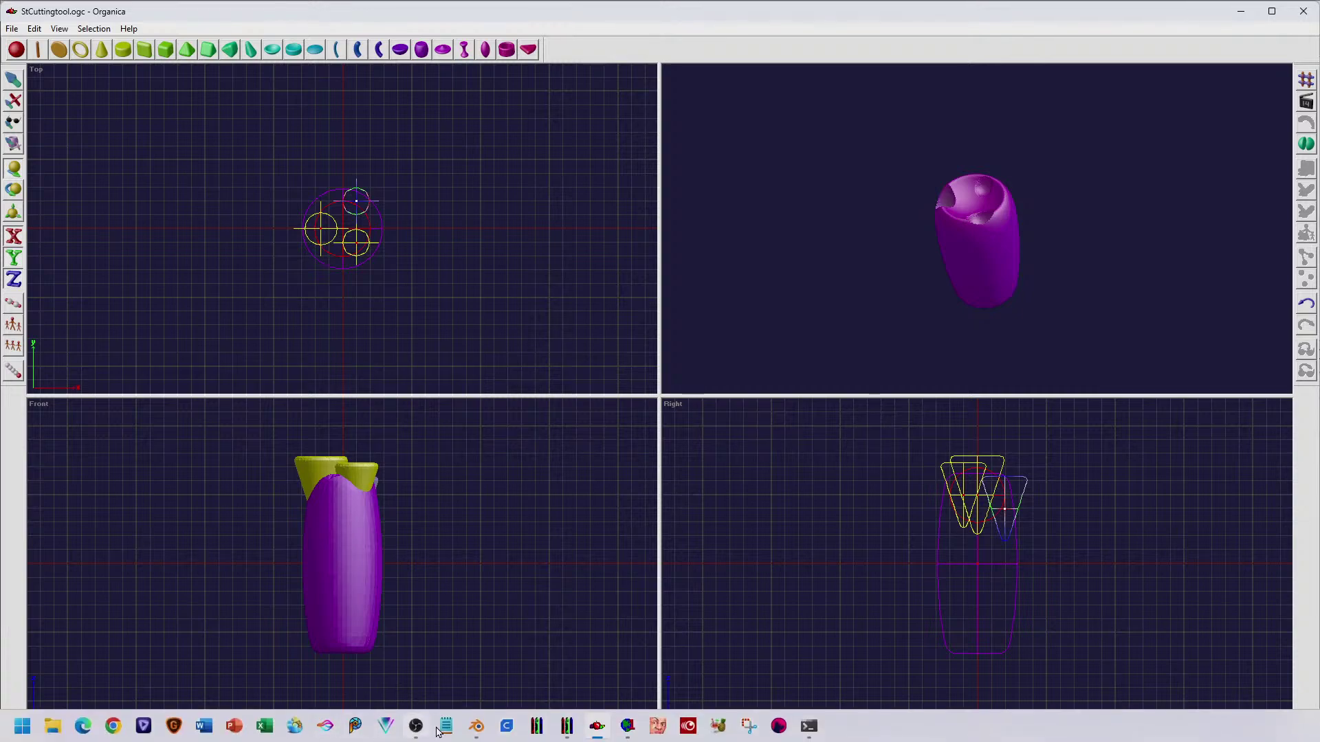
left_click(566, 729)
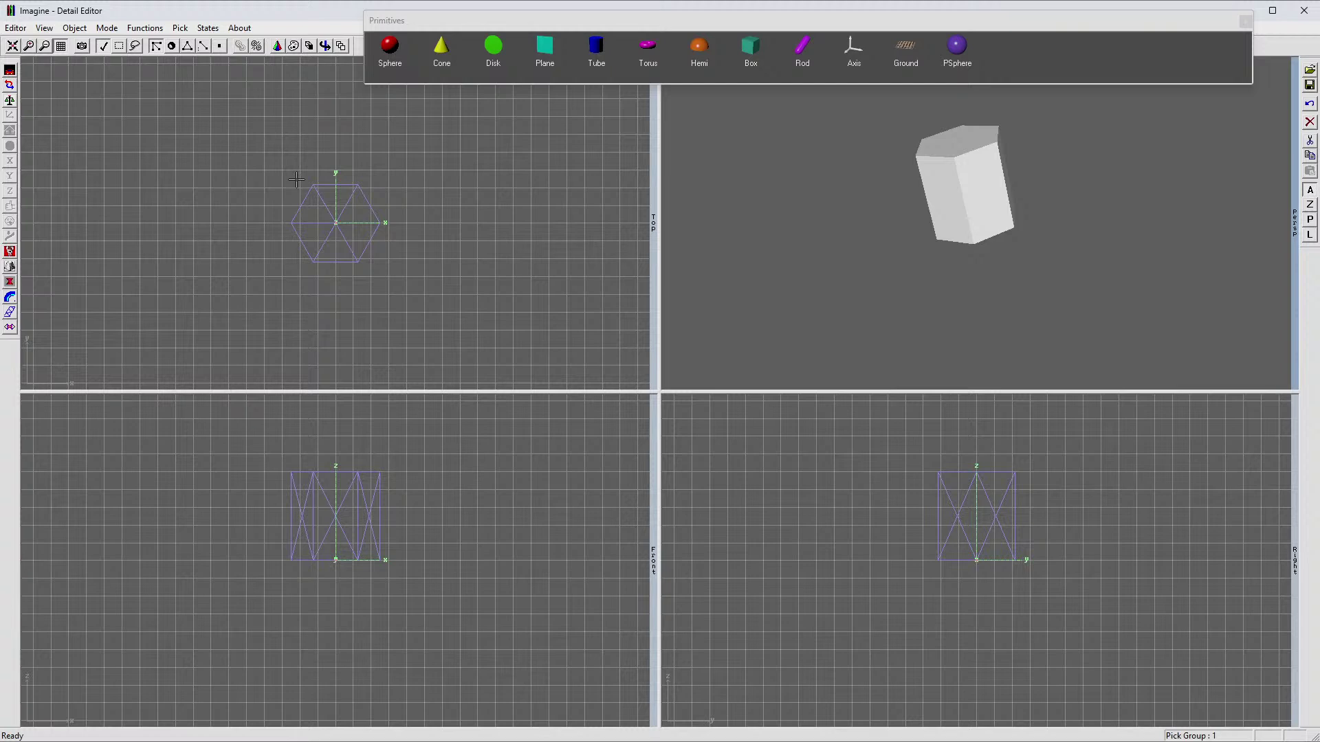
key("Delete")
Step: Load the StCuttingtool.iob object into the empty scene
left_click(74, 27)
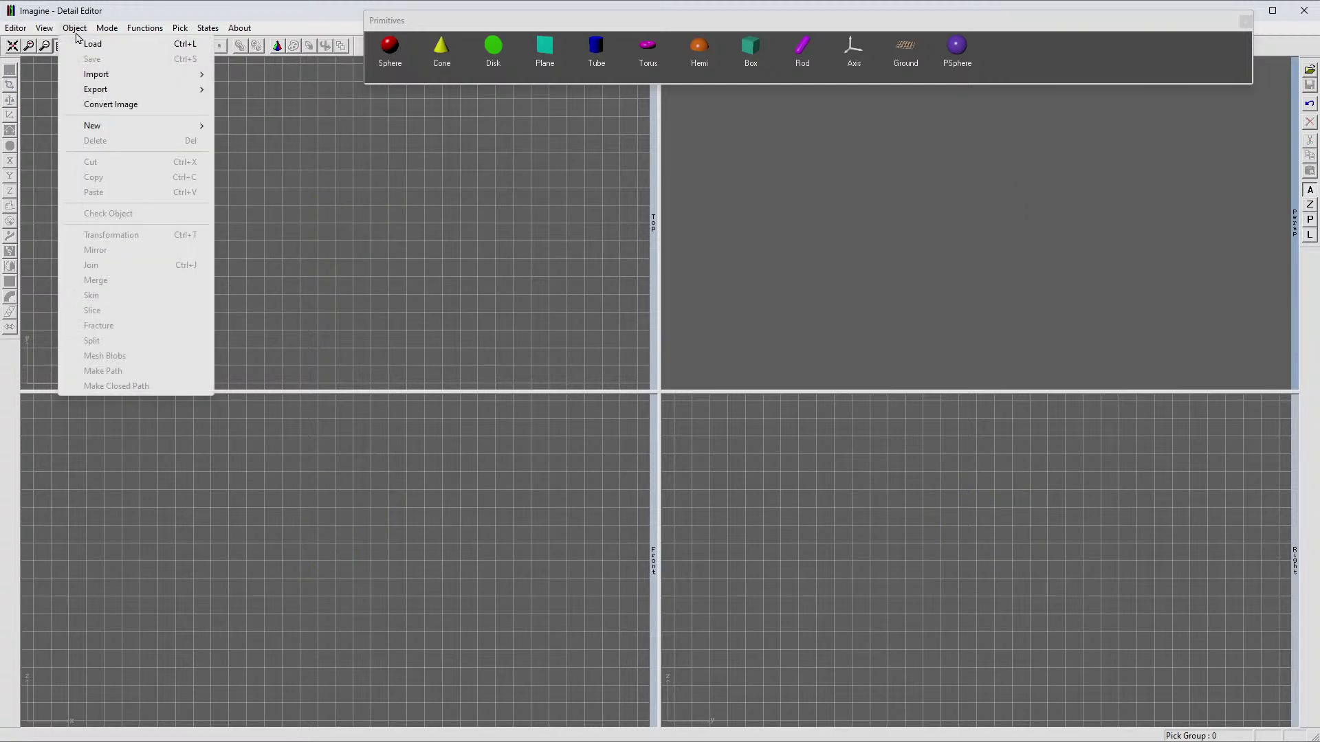
left_click(81, 42)
left_click(569, 345)
left_click(769, 430)
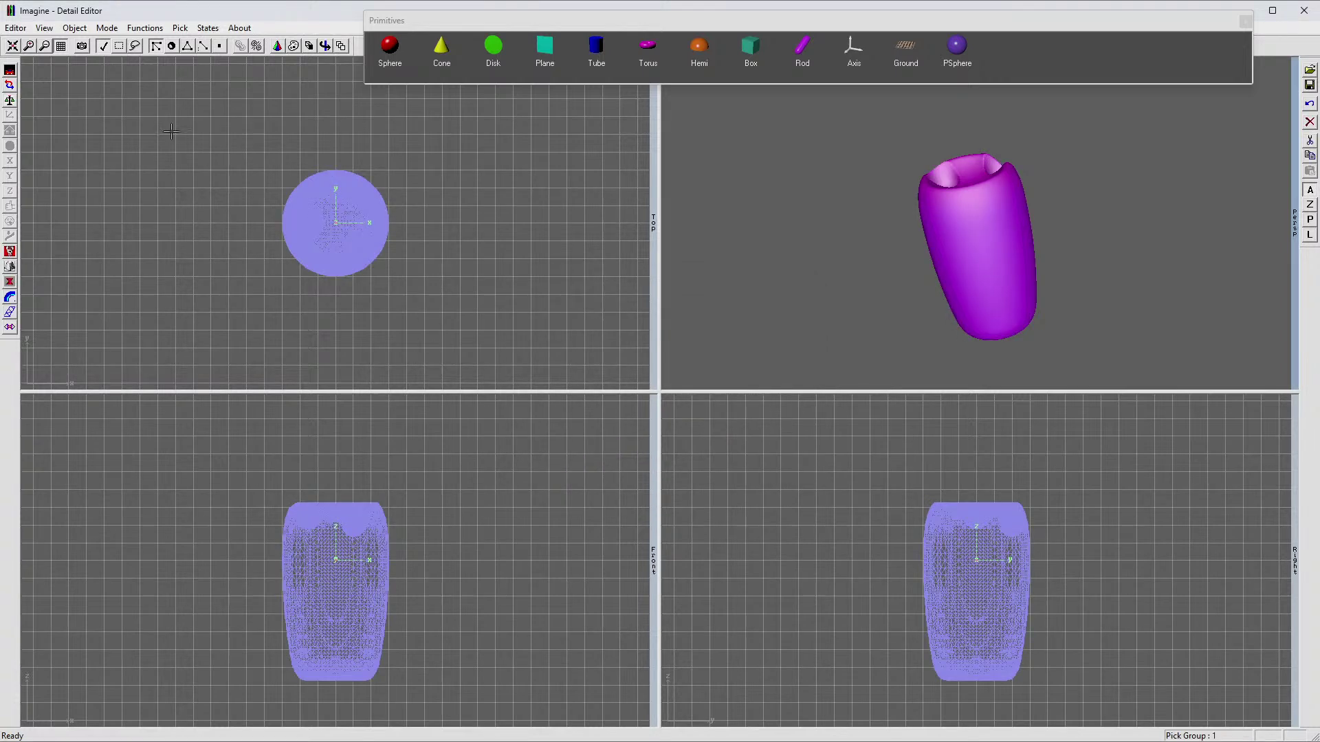
Step: Export the loaded purple object in STL format as StCuttingtool to the SnakemountainImprovments folder
left_click(72, 28)
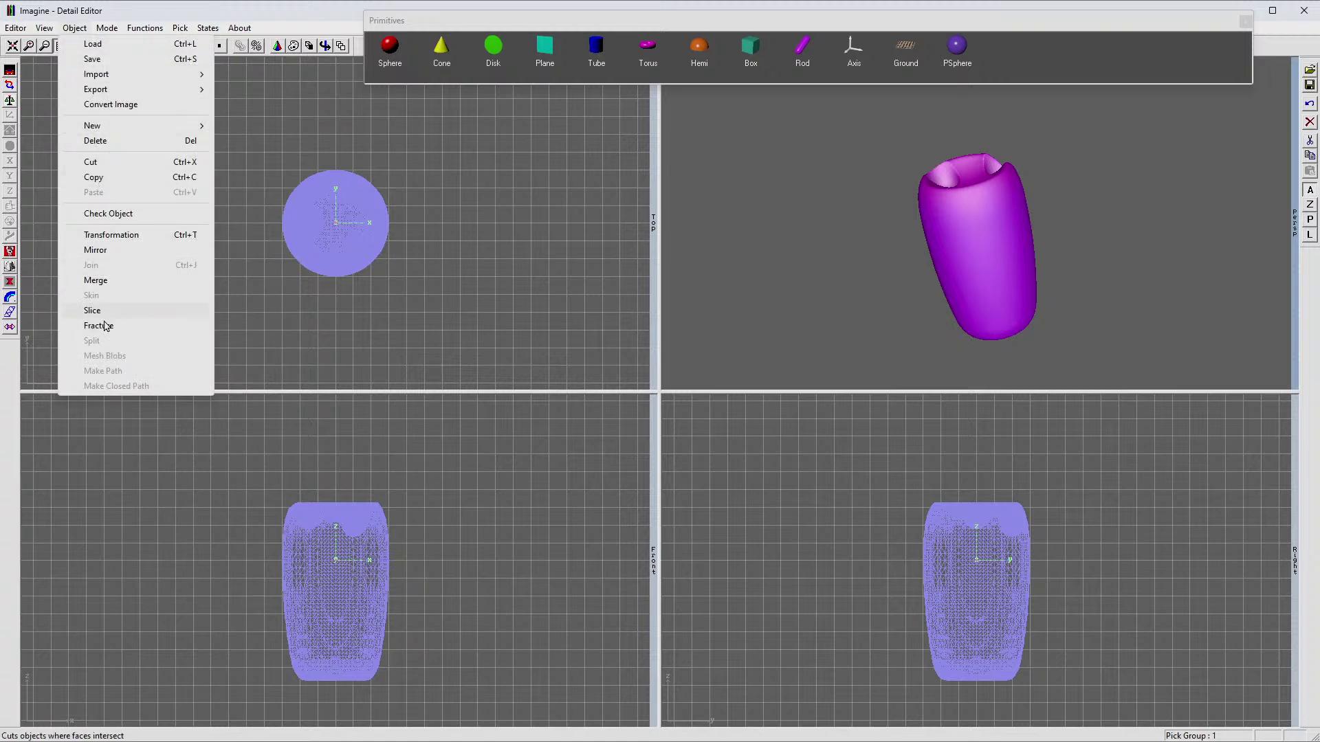
mouse_move(59, 33)
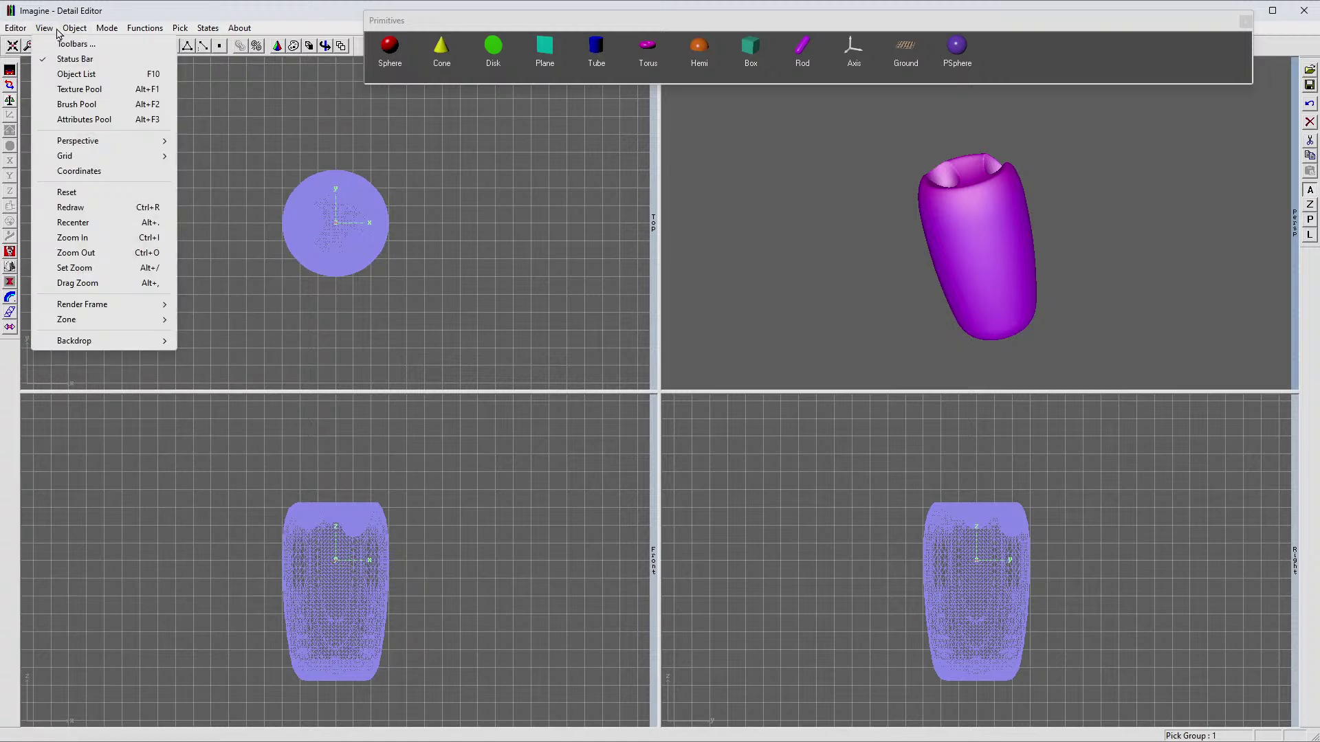
mouse_move(102, 92)
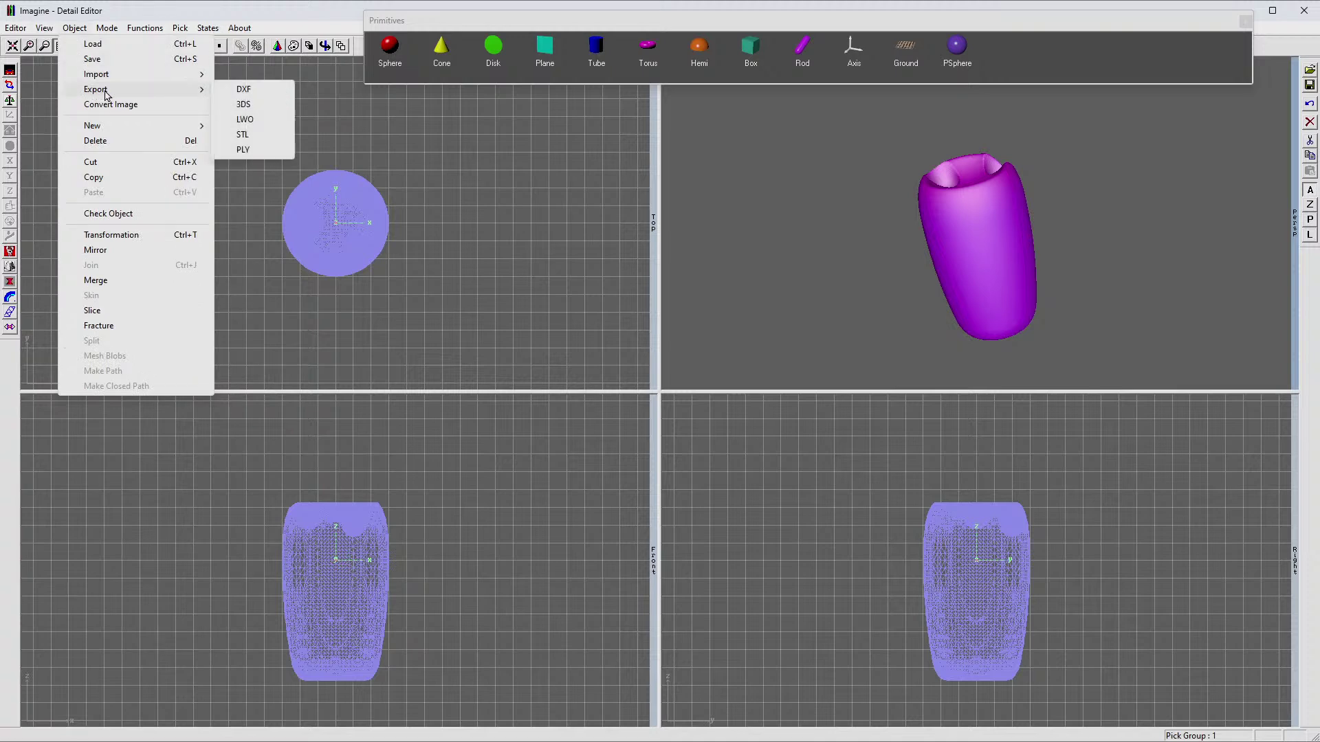
left_click(254, 140)
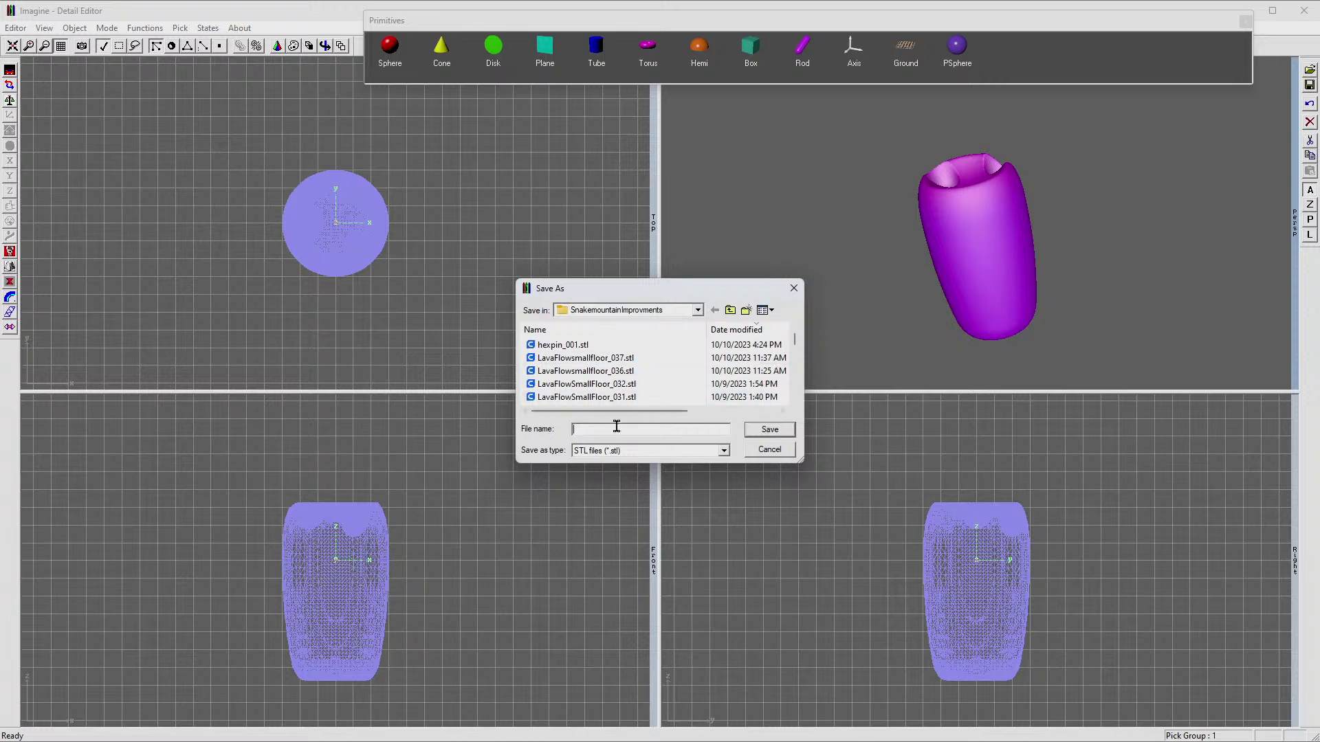
type("s")
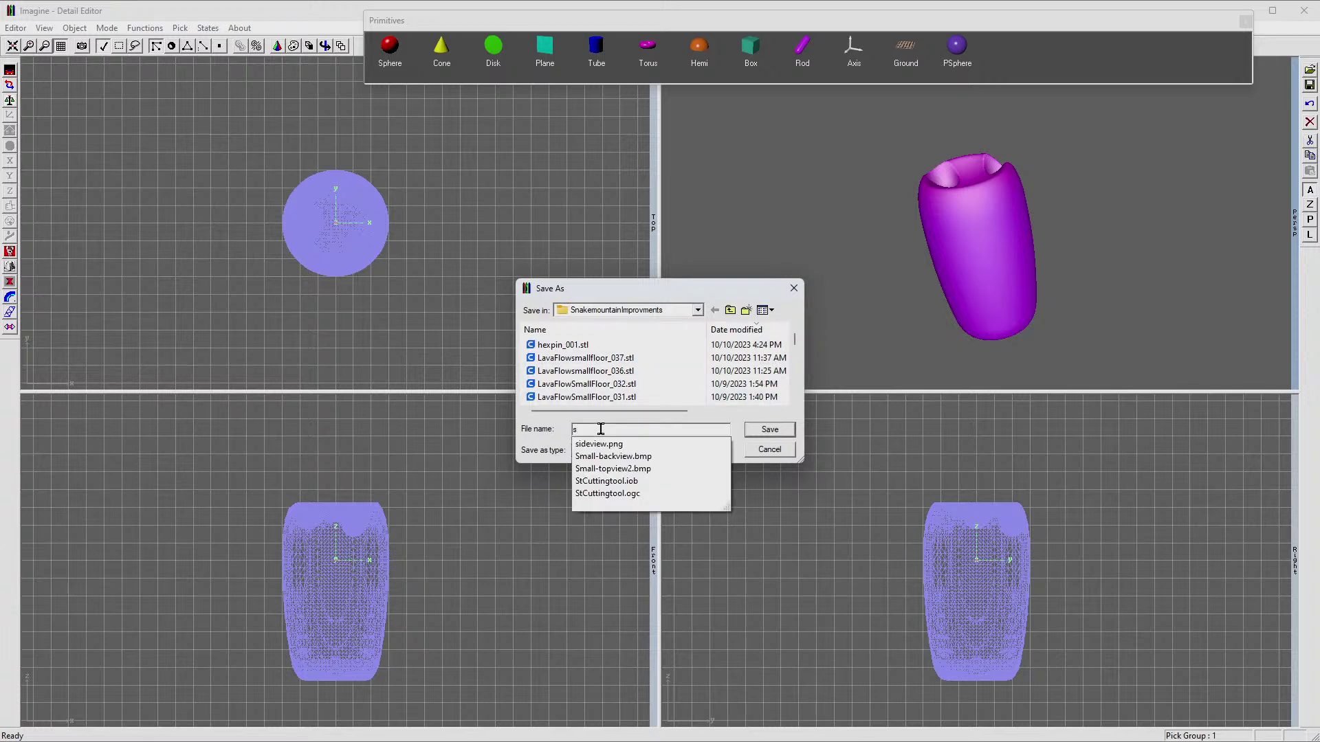
type("t")
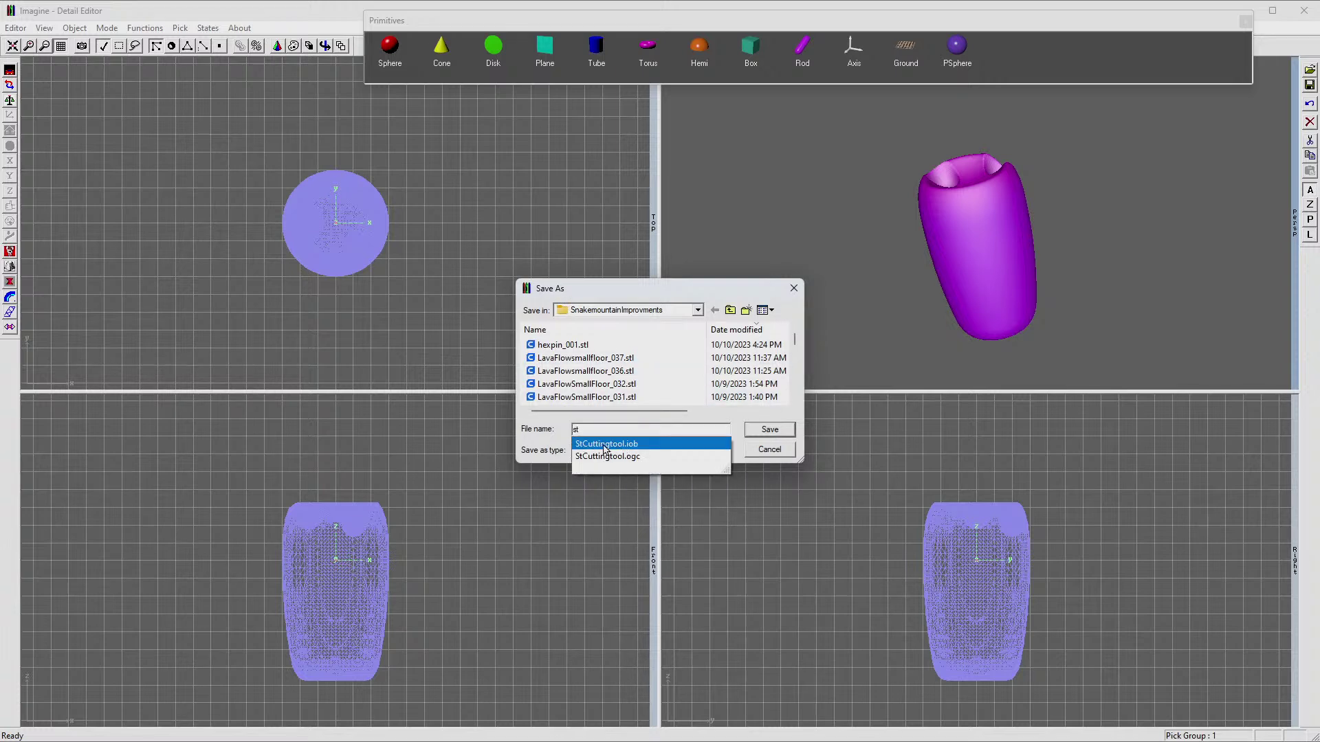
left_click(608, 444)
left_click(660, 429)
key("BackSpace")
key("BackSpace")
key("BackSpace")
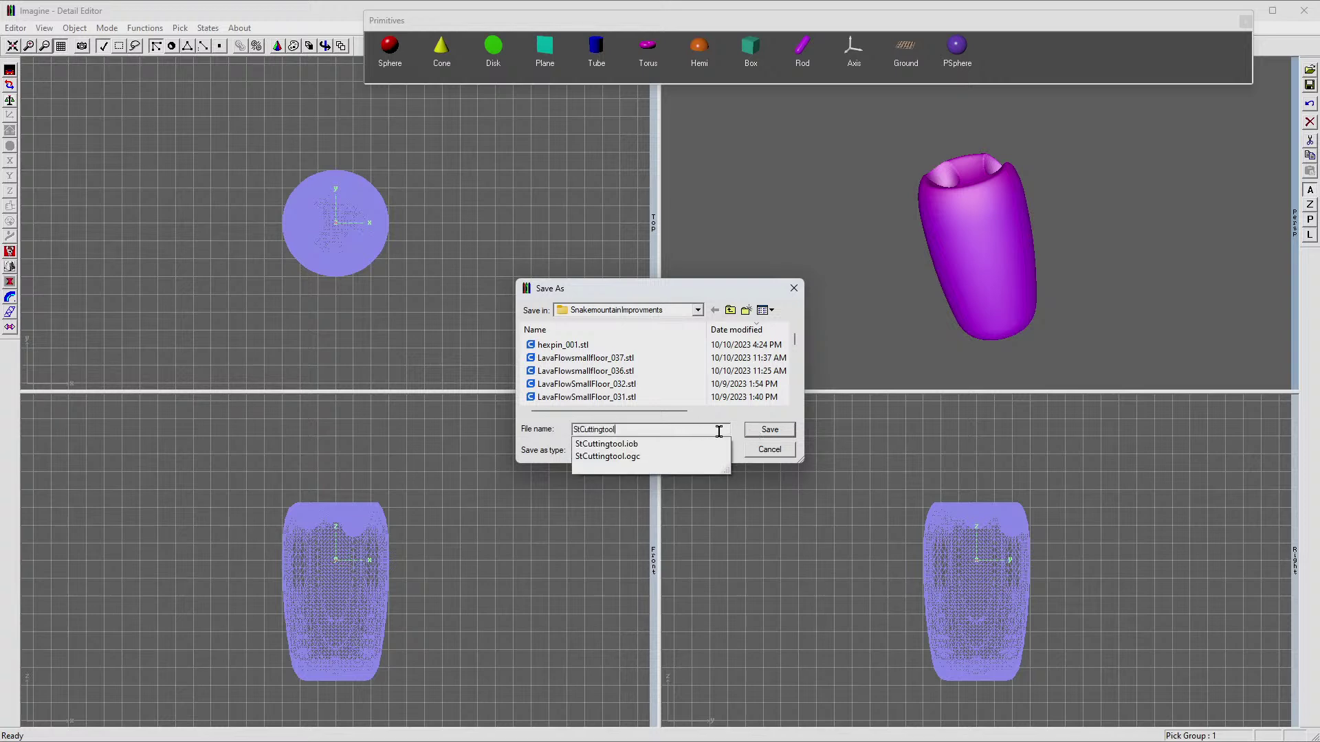
left_click(770, 430)
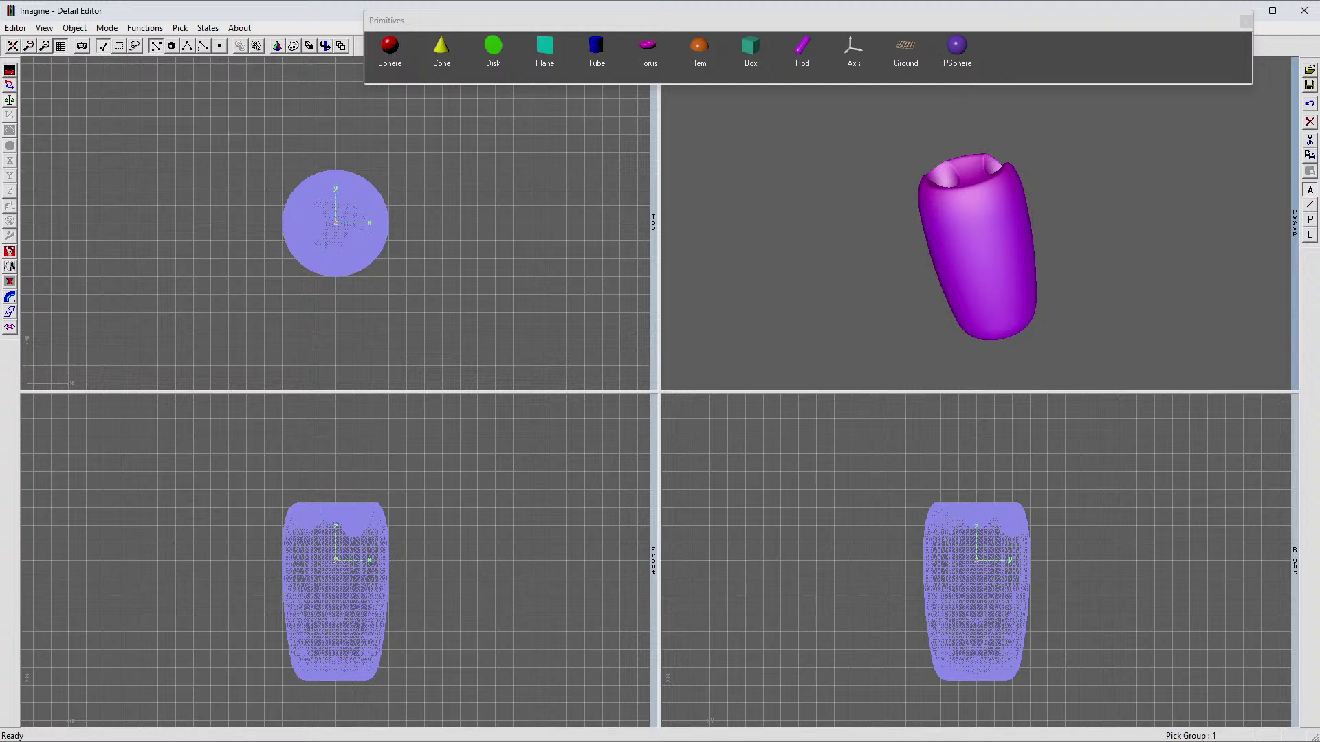
Step: Switch to Blender with the FullModel_046.blend scene
key("alt+Tab")
key("alt+Tab")
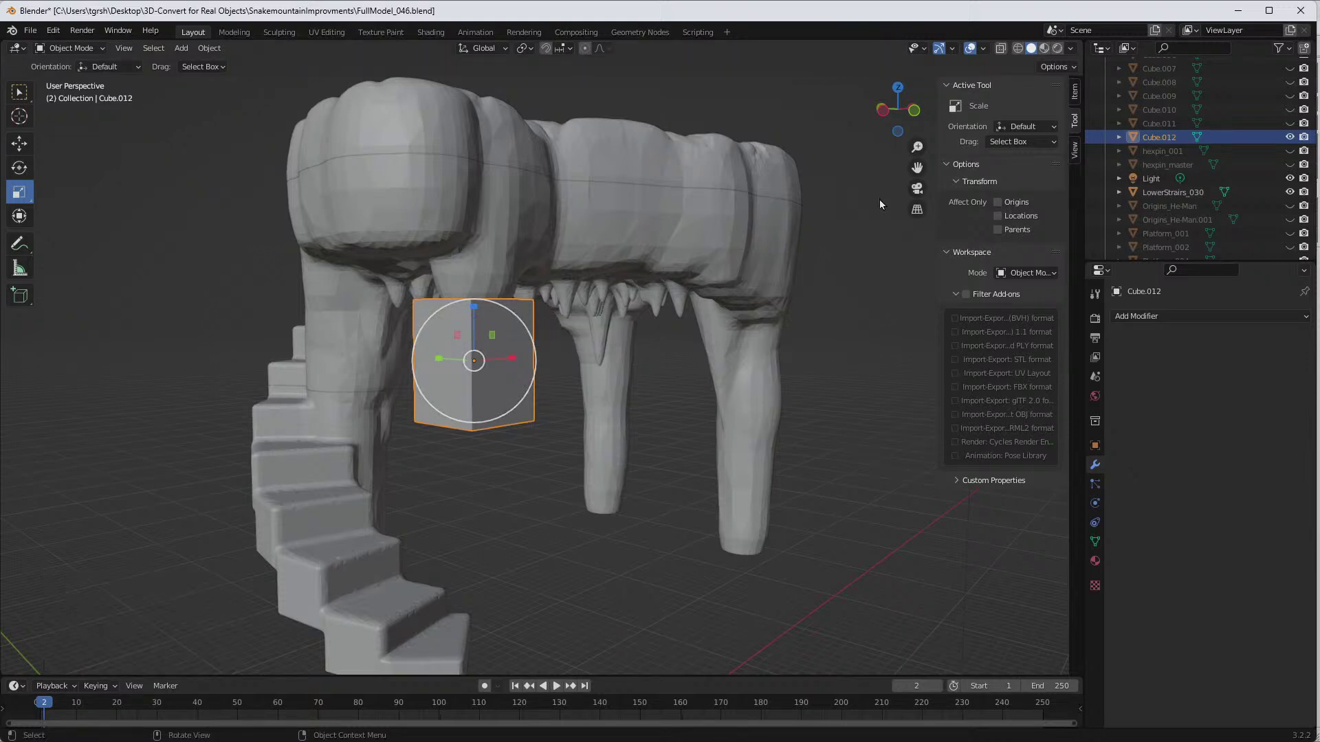
Step: Hide Cube.012 and import StCuttingtool.stl from the SnakemountainImprovments folder
left_click(1290, 137)
left_click(32, 32)
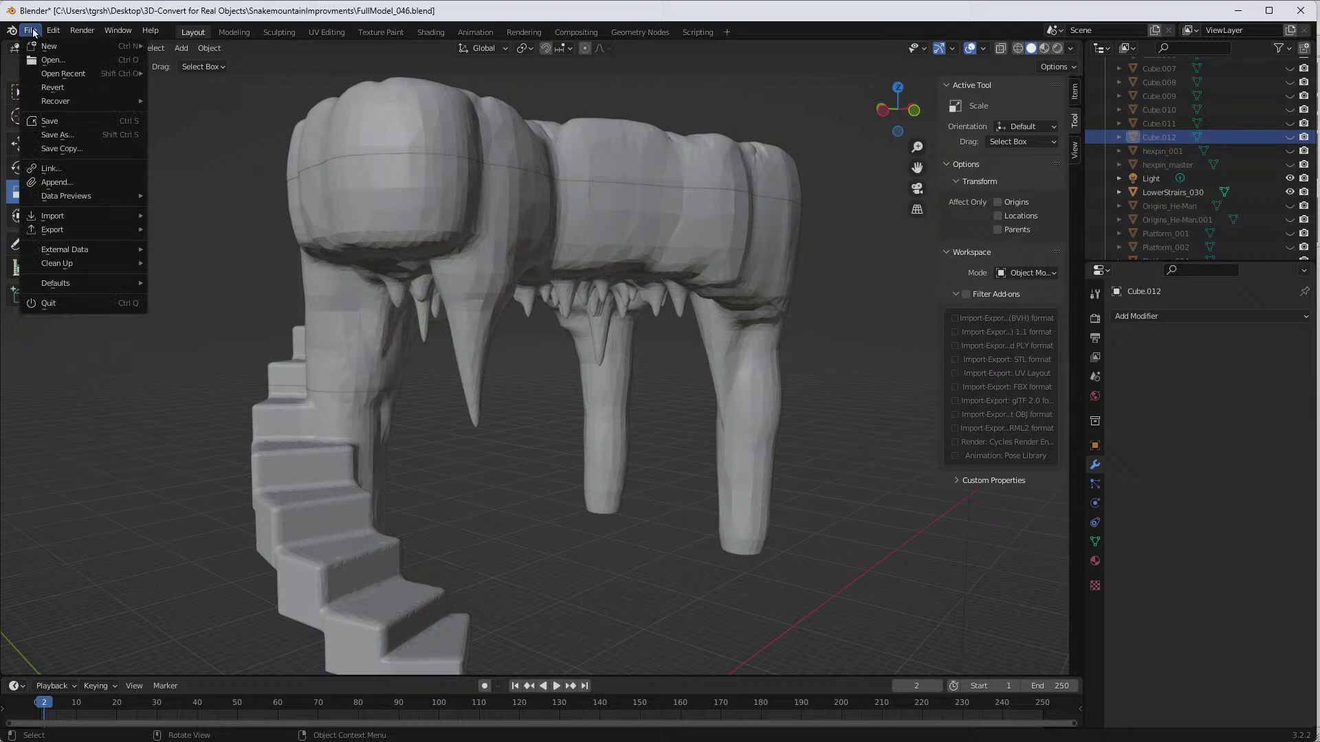
mouse_move(64, 218)
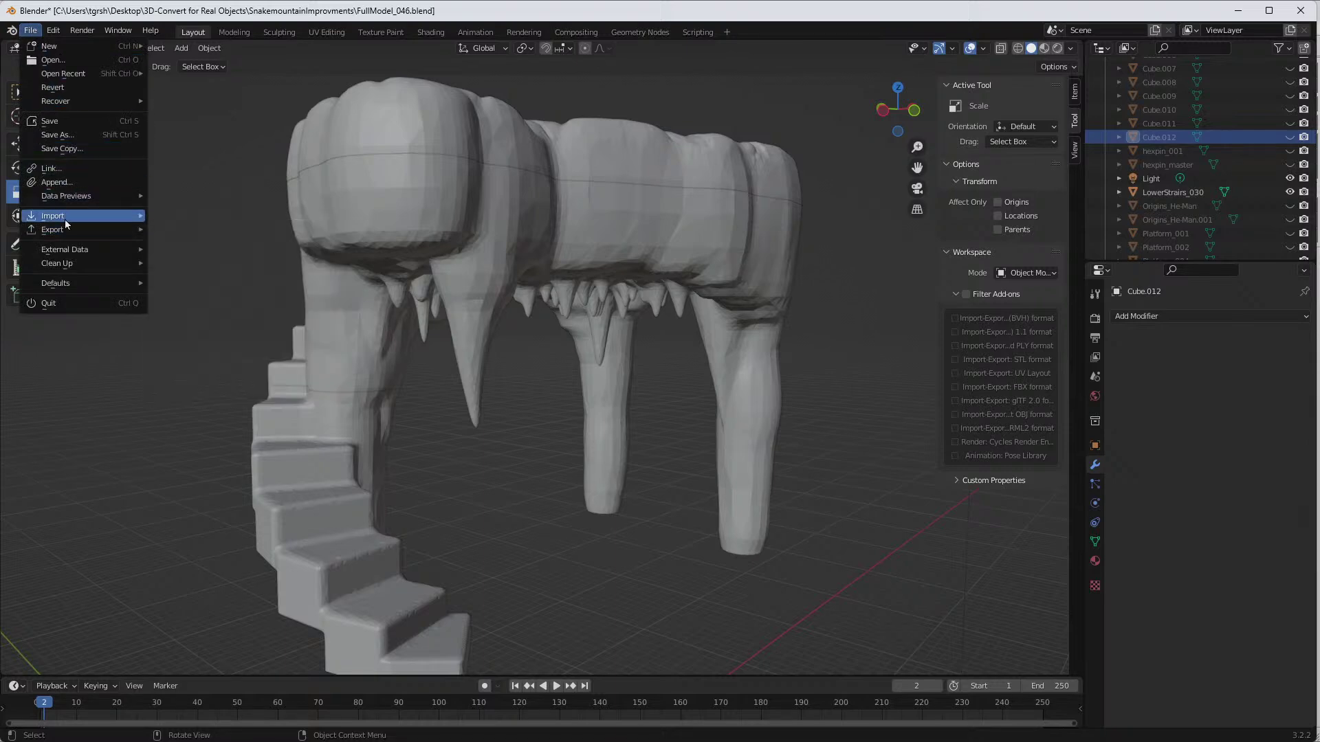
left_click(199, 325)
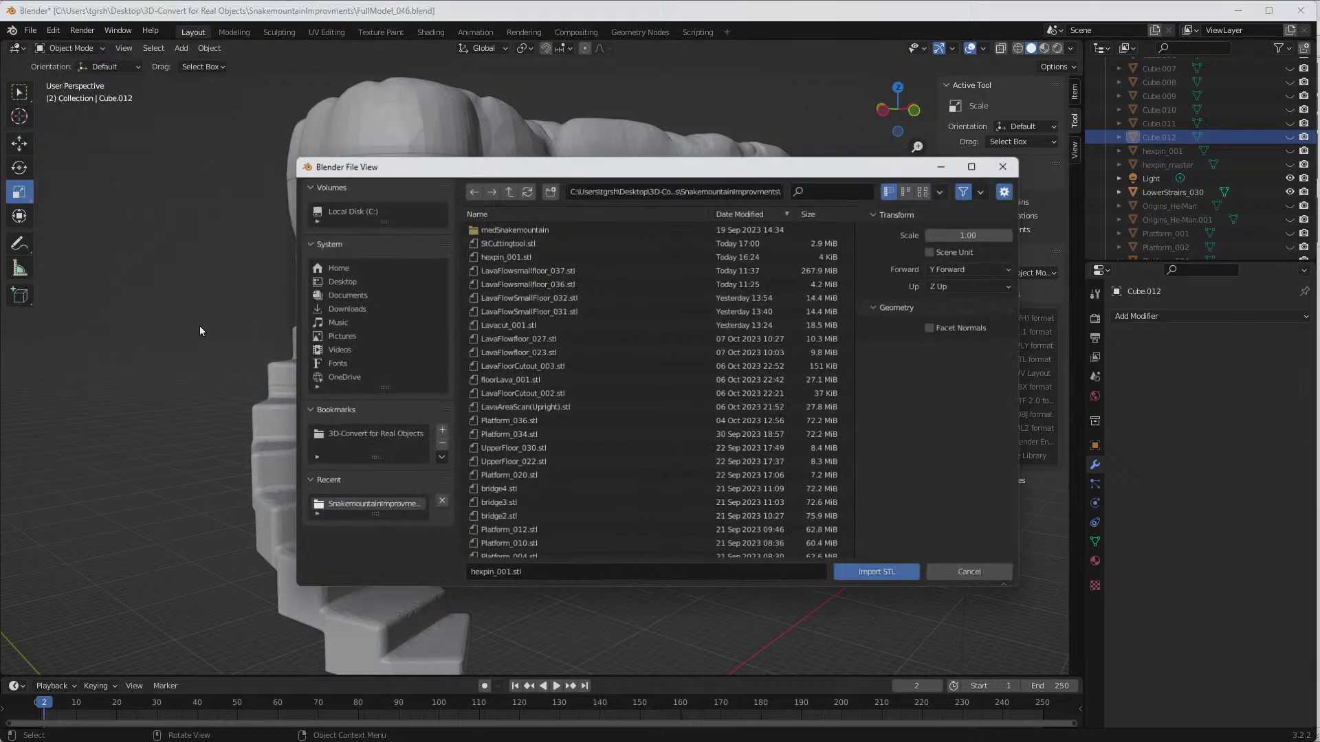
left_click(518, 242)
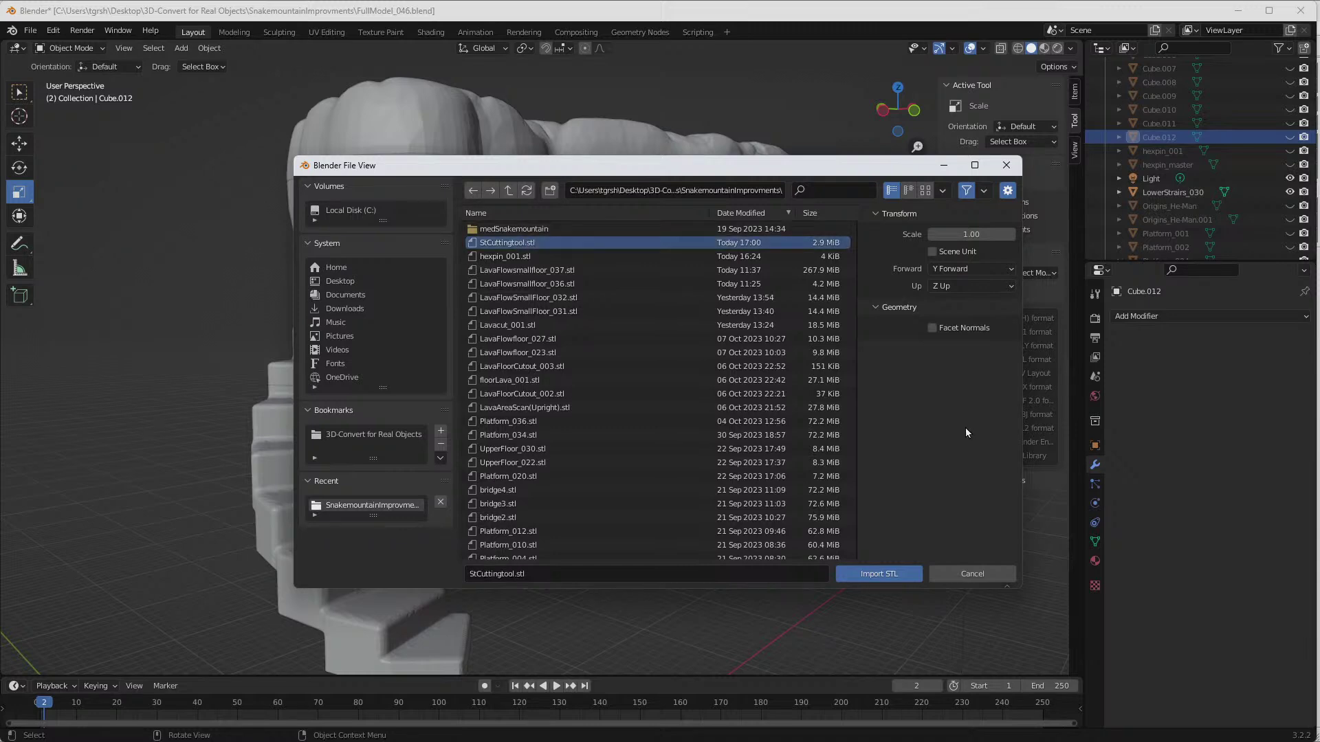
left_click(888, 574)
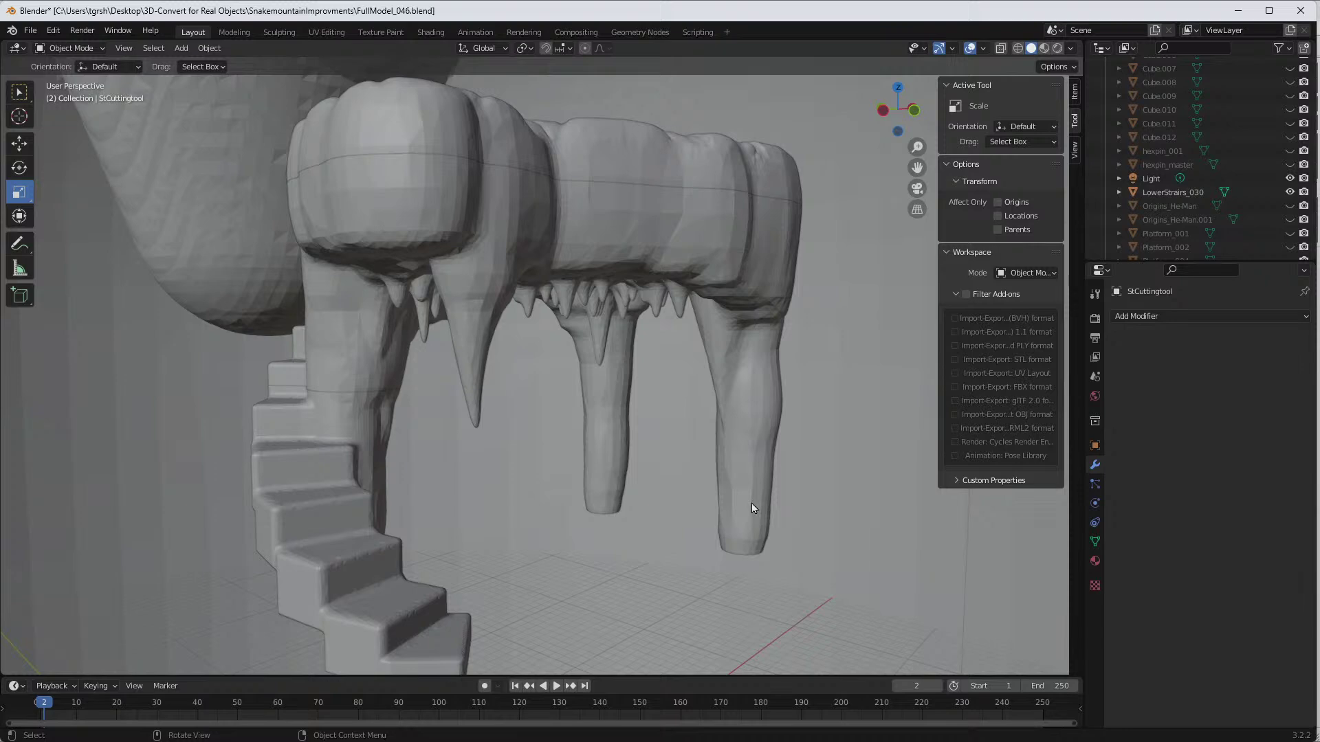
Step: Scale the imported cutting tool down and move it about 9.24 m along X to the large stalactite near the stairs
key("KP_Decimal")
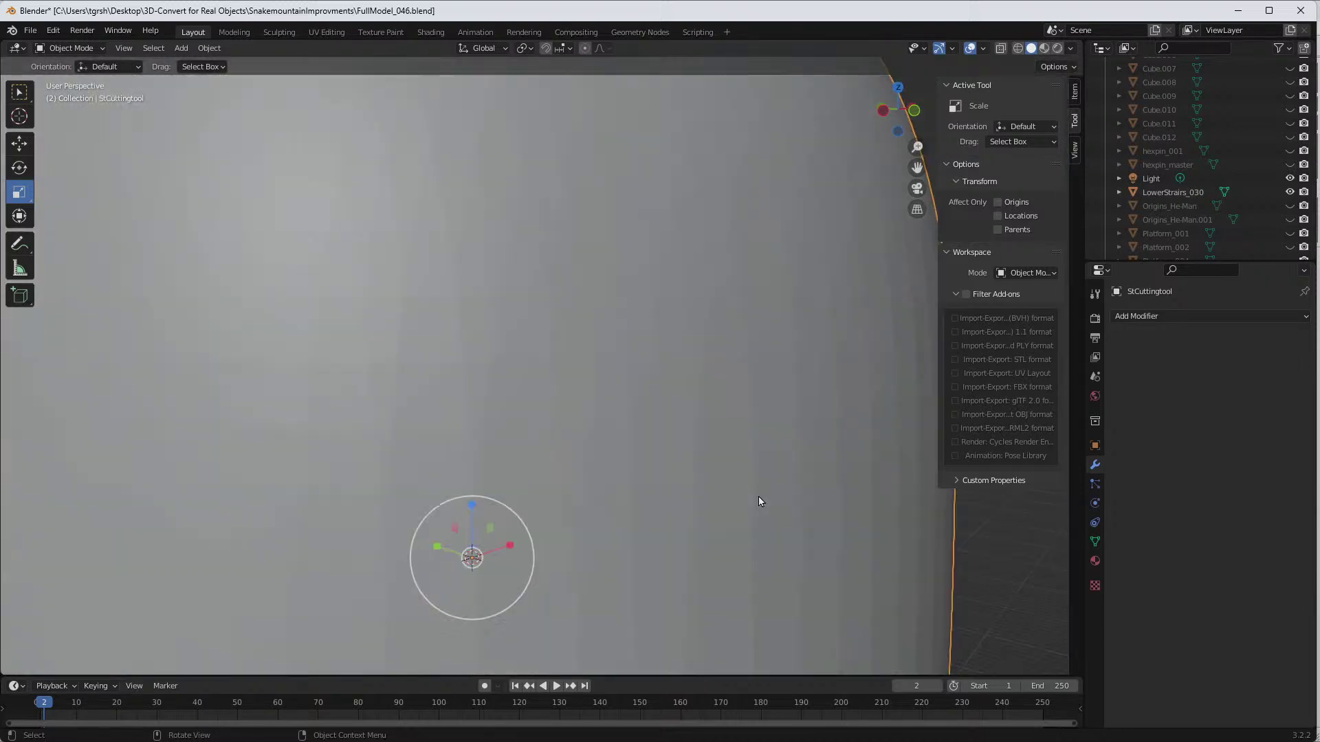
scroll(759, 501, "down", 2)
scroll(106, 242, "down", 1)
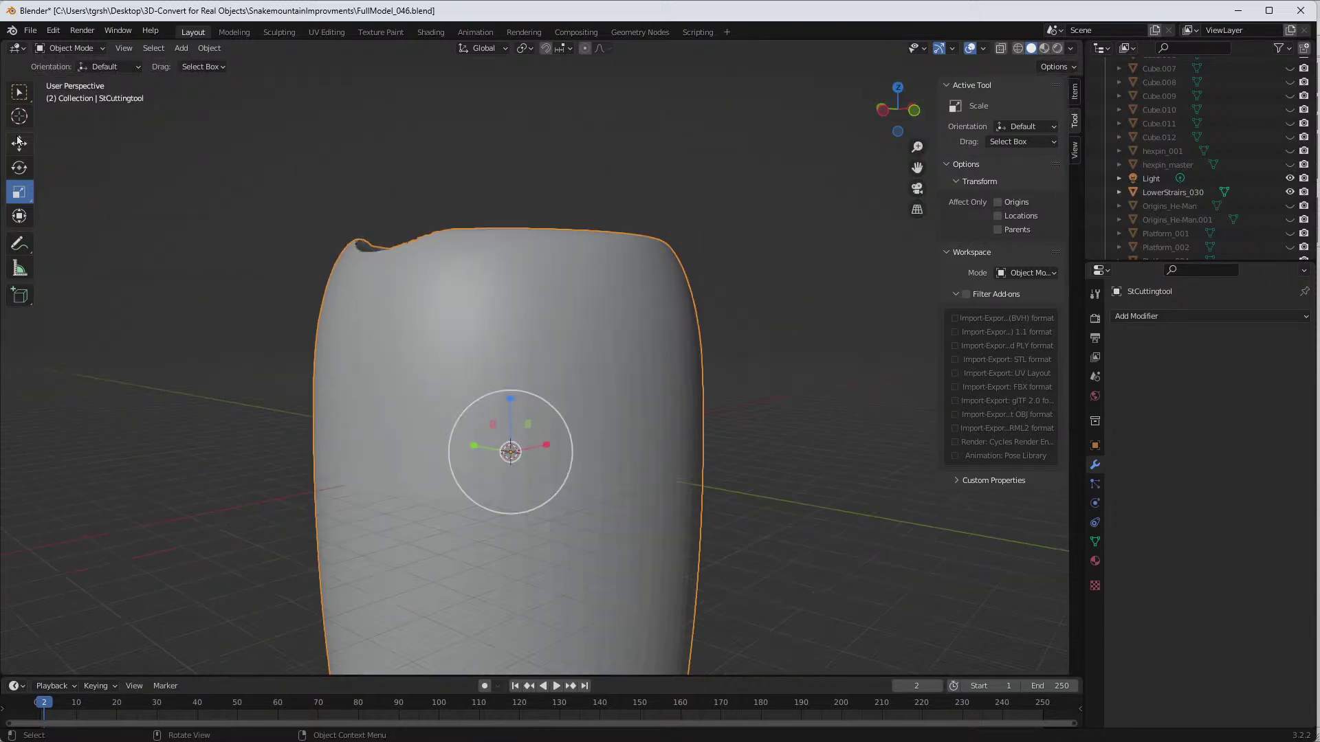
left_click(19, 143)
left_click(25, 197)
left_click_drag(550, 412, 512, 307)
left_click(20, 143)
left_click_drag(547, 366, 568, 365)
scroll(541, 407, "up", 9)
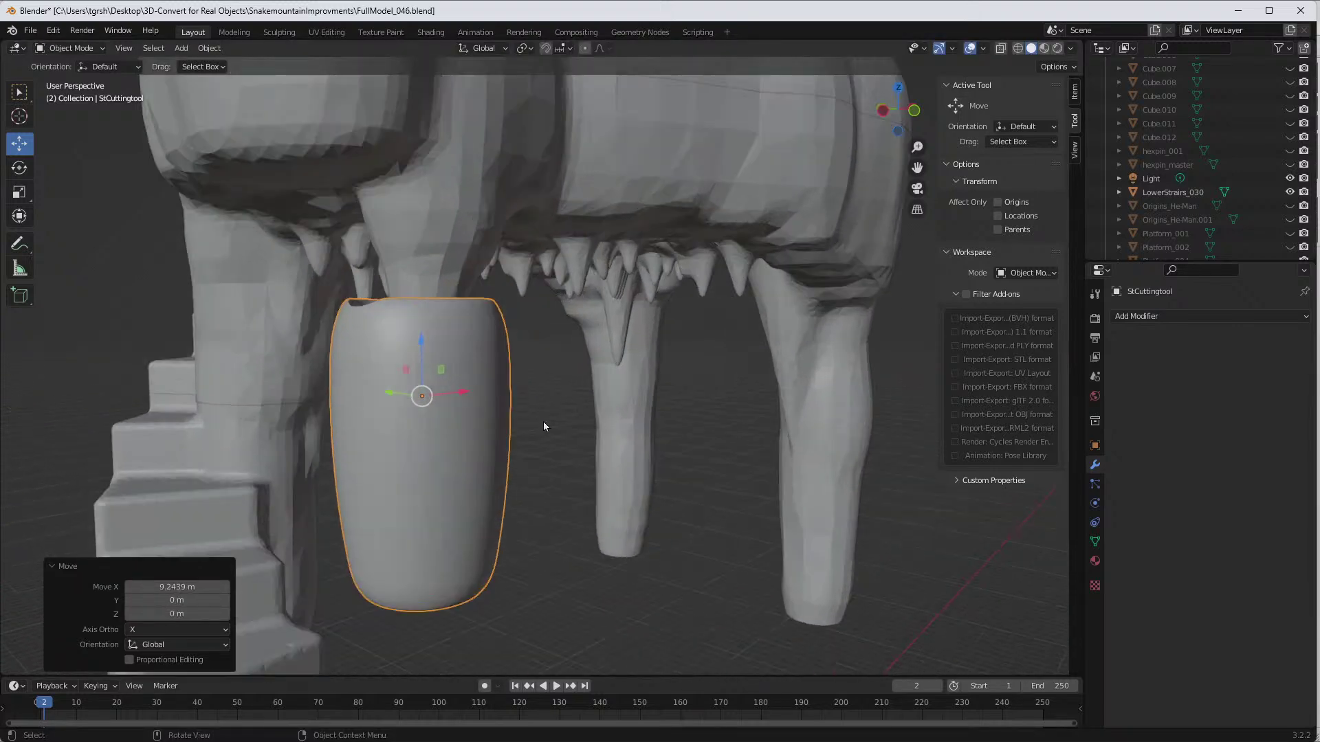
Step: Shift the cutting tool about 1.04 m along Y and scale it uniformly by about 0.813
middle_click_drag(548, 439, 686, 464)
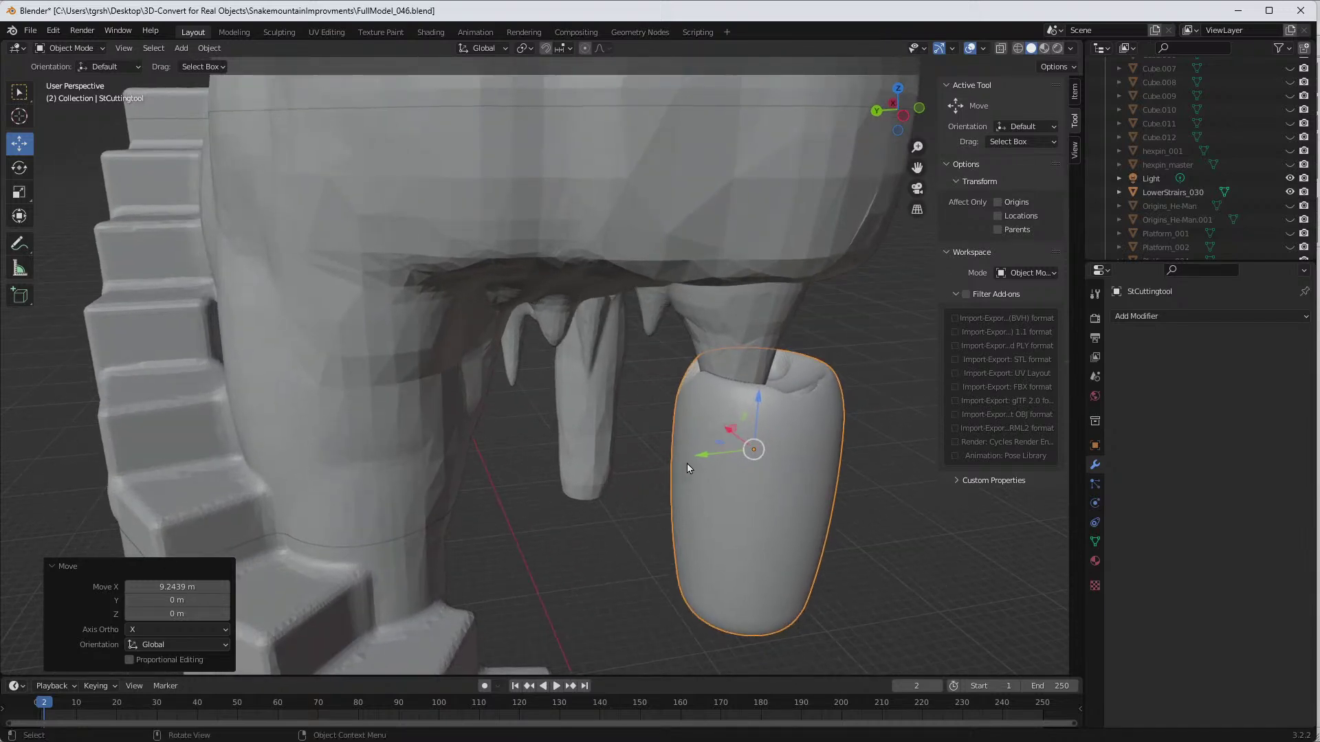
left_click_drag(699, 461, 688, 448)
left_click(19, 192)
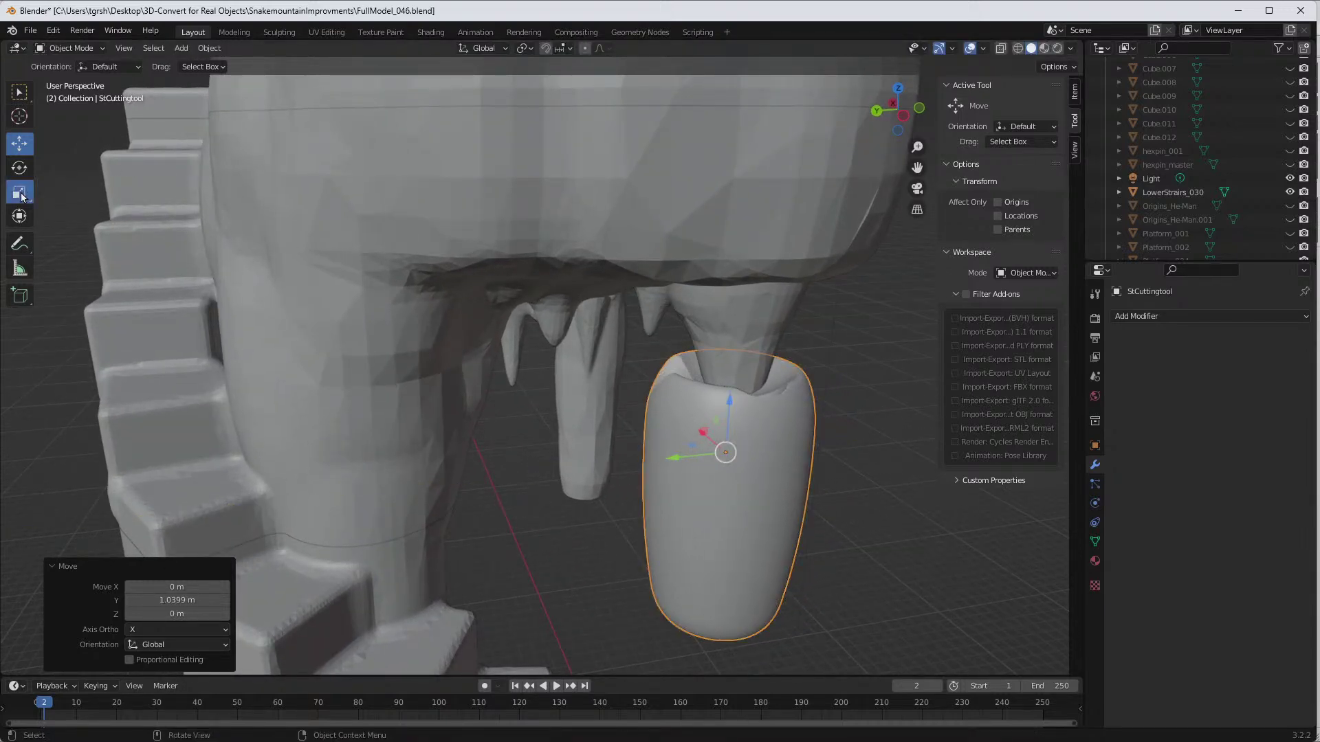
left_click_drag(775, 418, 756, 417)
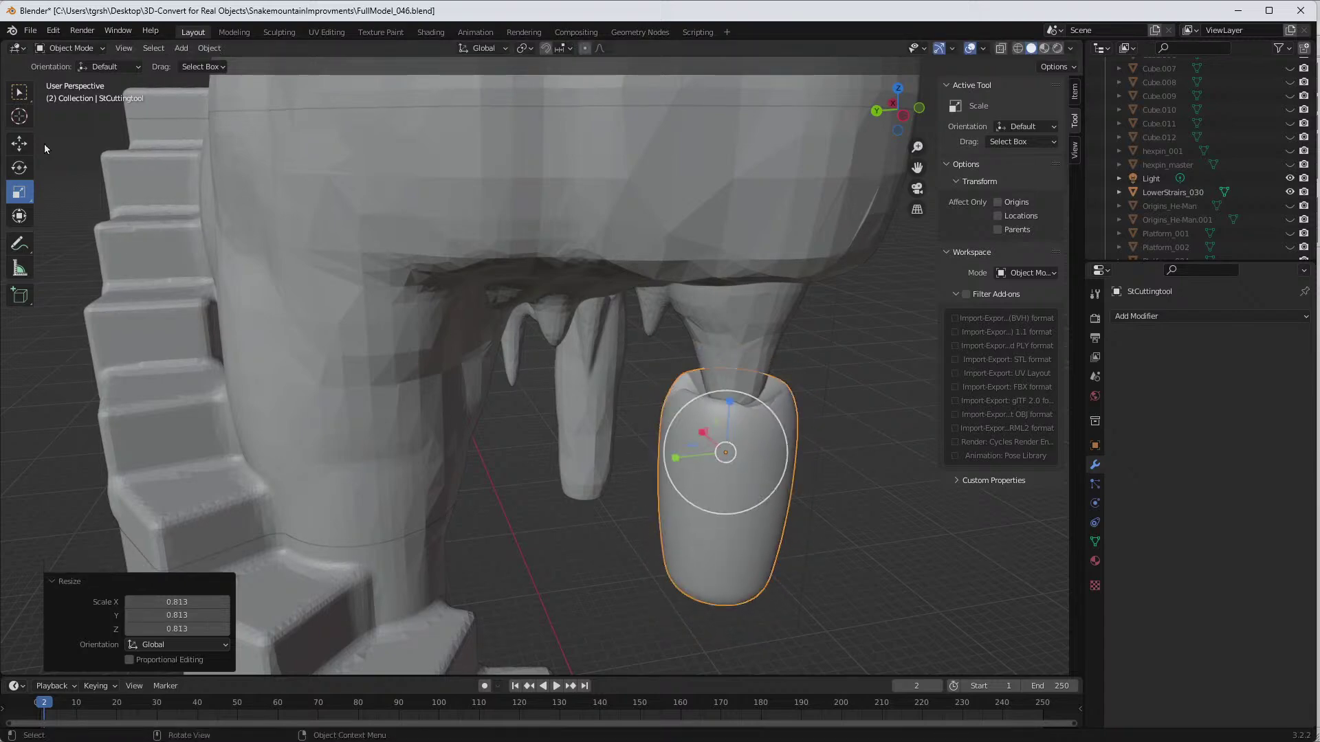
Step: Raise the cutting tool about 2.59 m along Z so its open end surrounds the stalactite
left_click(18, 146)
left_click_drag(731, 400, 727, 316)
middle_click_drag(784, 391, 814, 414)
middle_click_drag(694, 320, 700, 292)
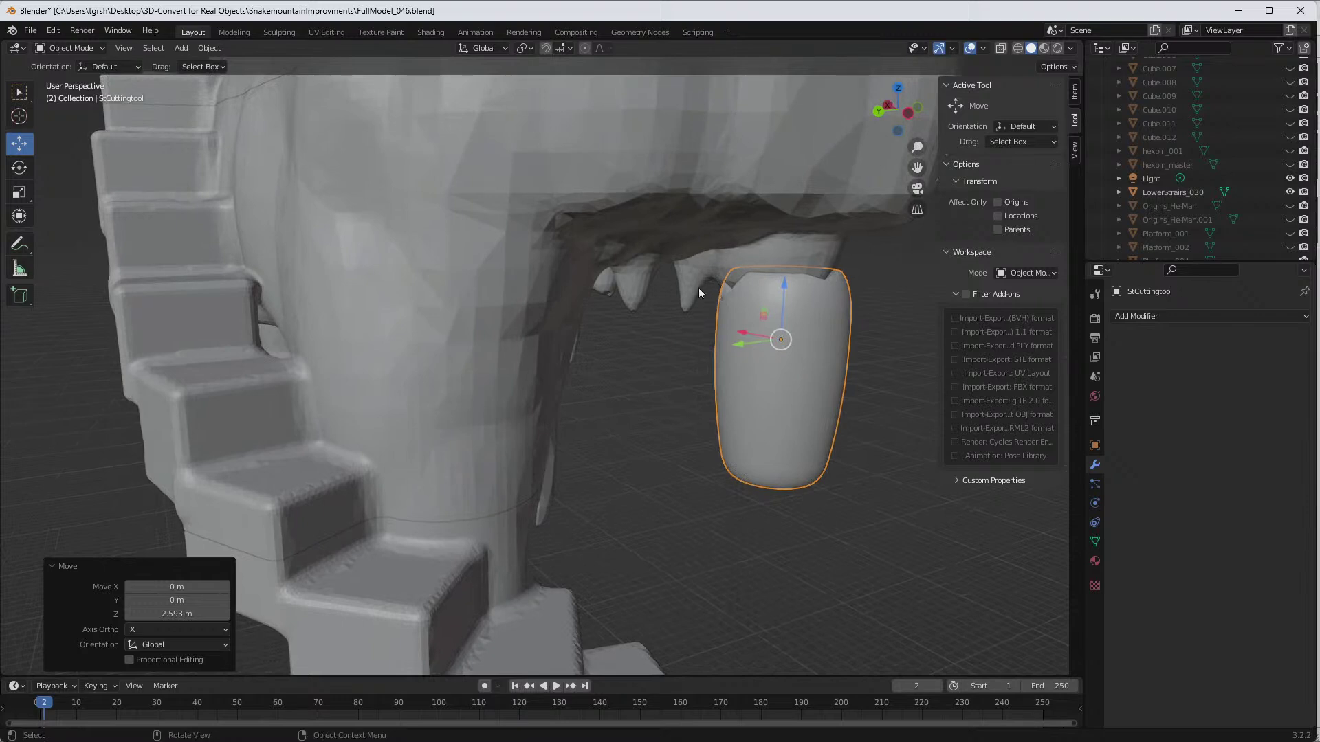
Step: Rotate the cutting tool about -45.2° around the global Z axis
left_click(15, 173)
left_click_drag(805, 355, 781, 739)
mouse_move(797, 385)
middle_mouse_down()
mouse_move(846, 374)
mouse_move(784, 378)
middle_mouse_up()
Step: Center the cutting tool on the stalactite from the bottom view, shifting it about 0.28 m along X and adjusting its Y position
left_click(18, 146)
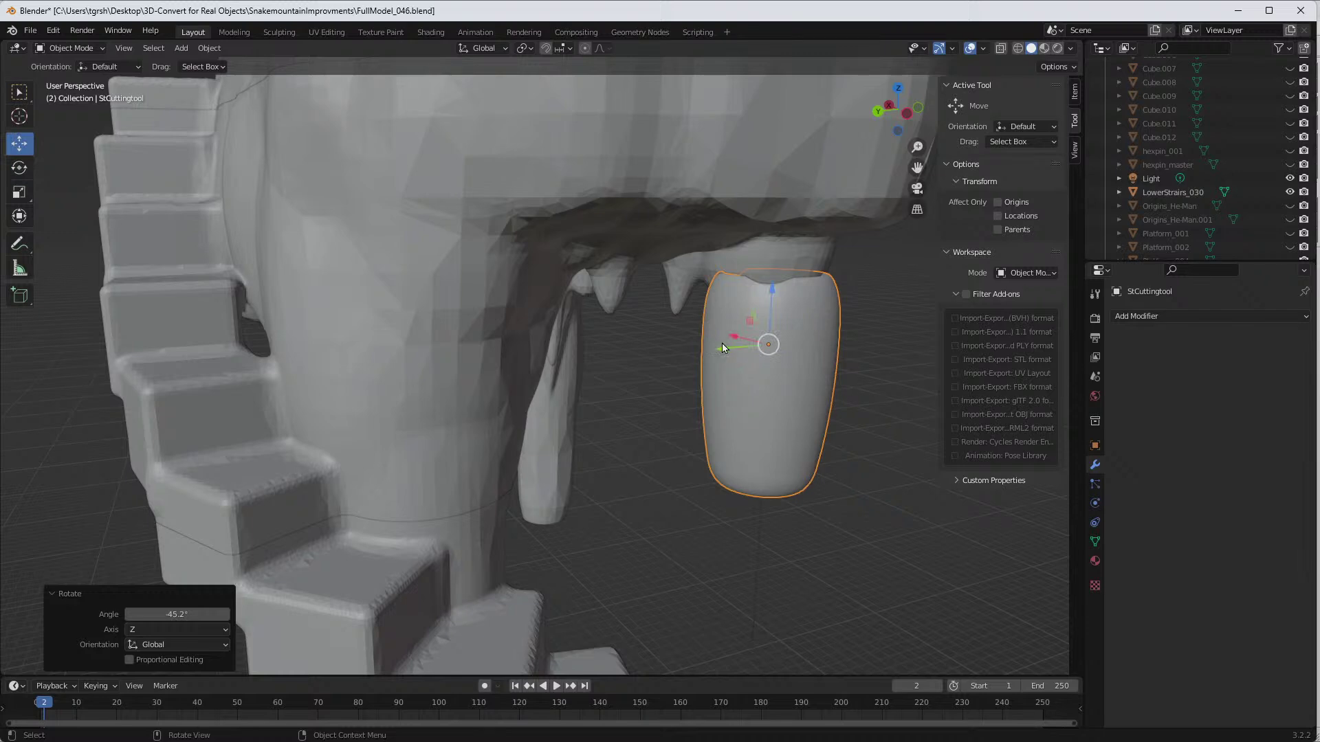
left_click(899, 90)
left_click(899, 110)
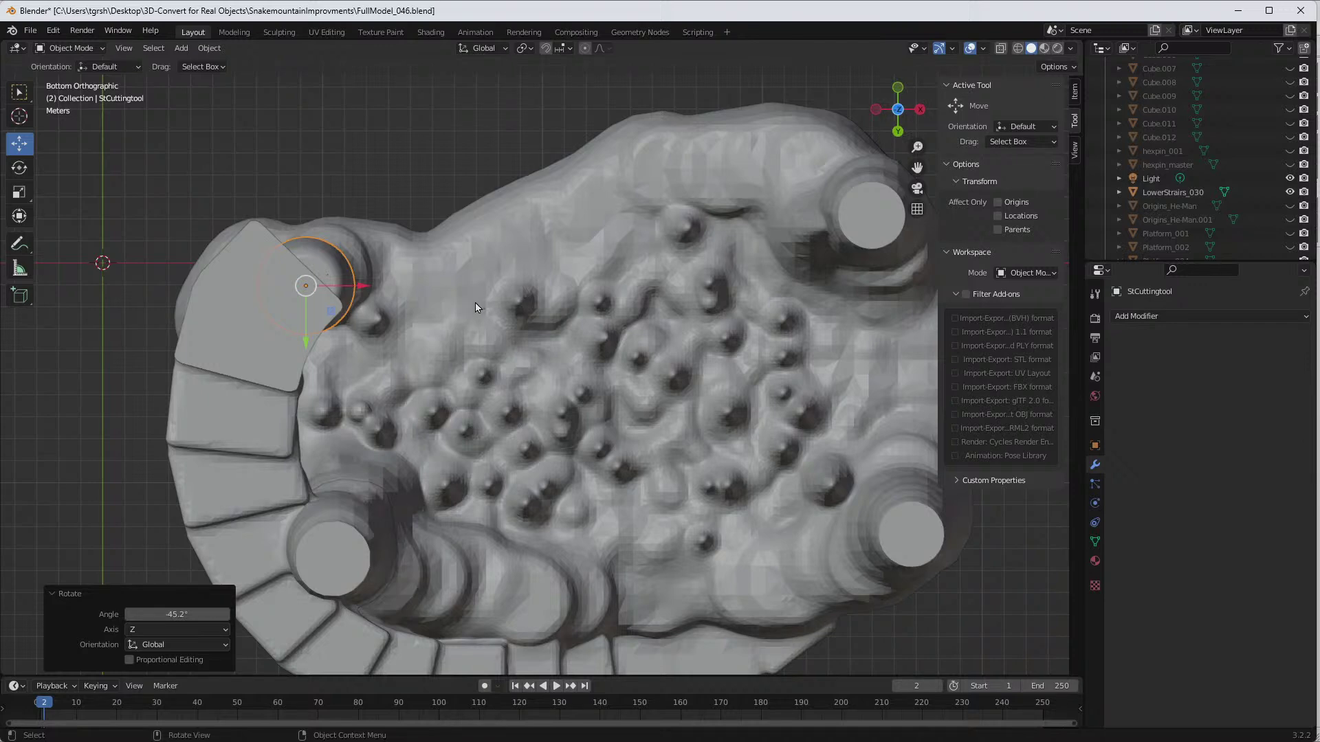
left_click_drag(364, 286, 371, 280)
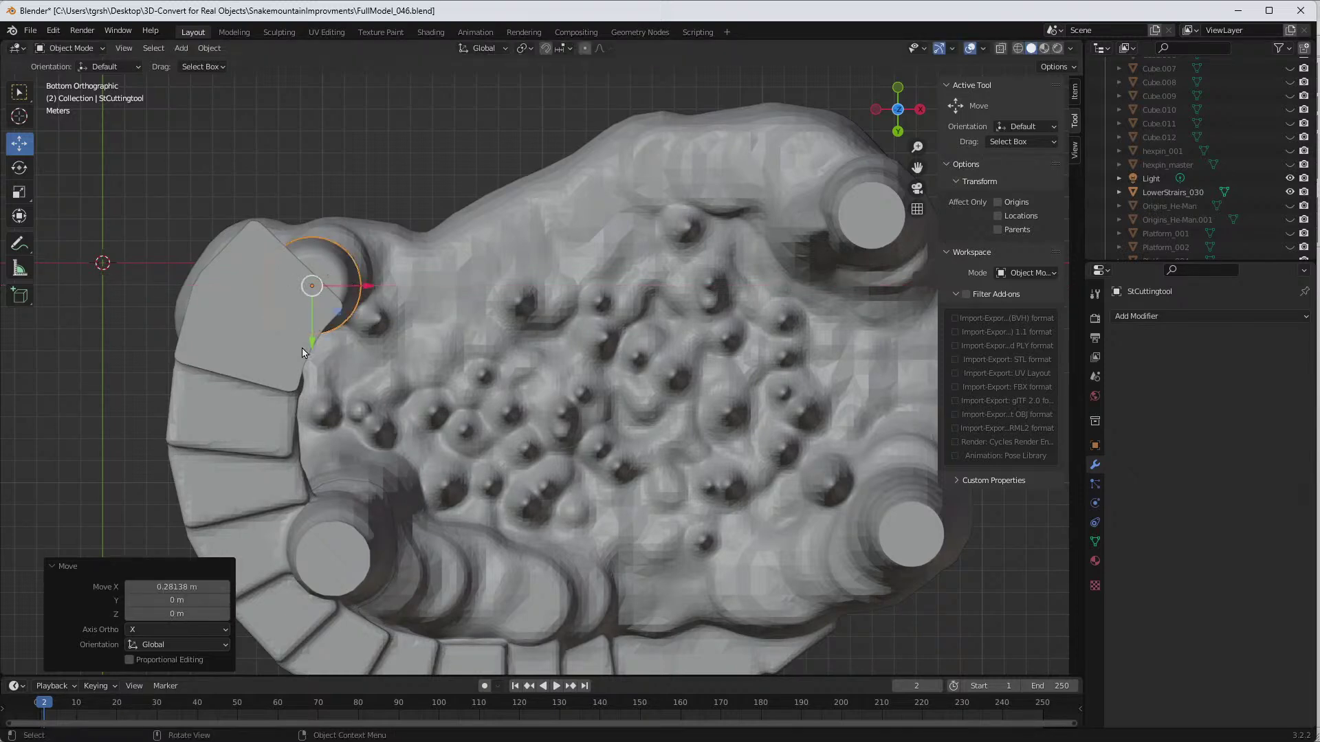
left_click_drag(309, 341, 309, 316)
middle_click_drag(406, 330, 315, 376)
left_click_drag(334, 319, 353, 320)
middle_click_drag(353, 319, 497, 374)
left_click_drag(498, 377, 518, 378)
middle_click_drag(518, 378, 354, 377)
left_click(347, 334)
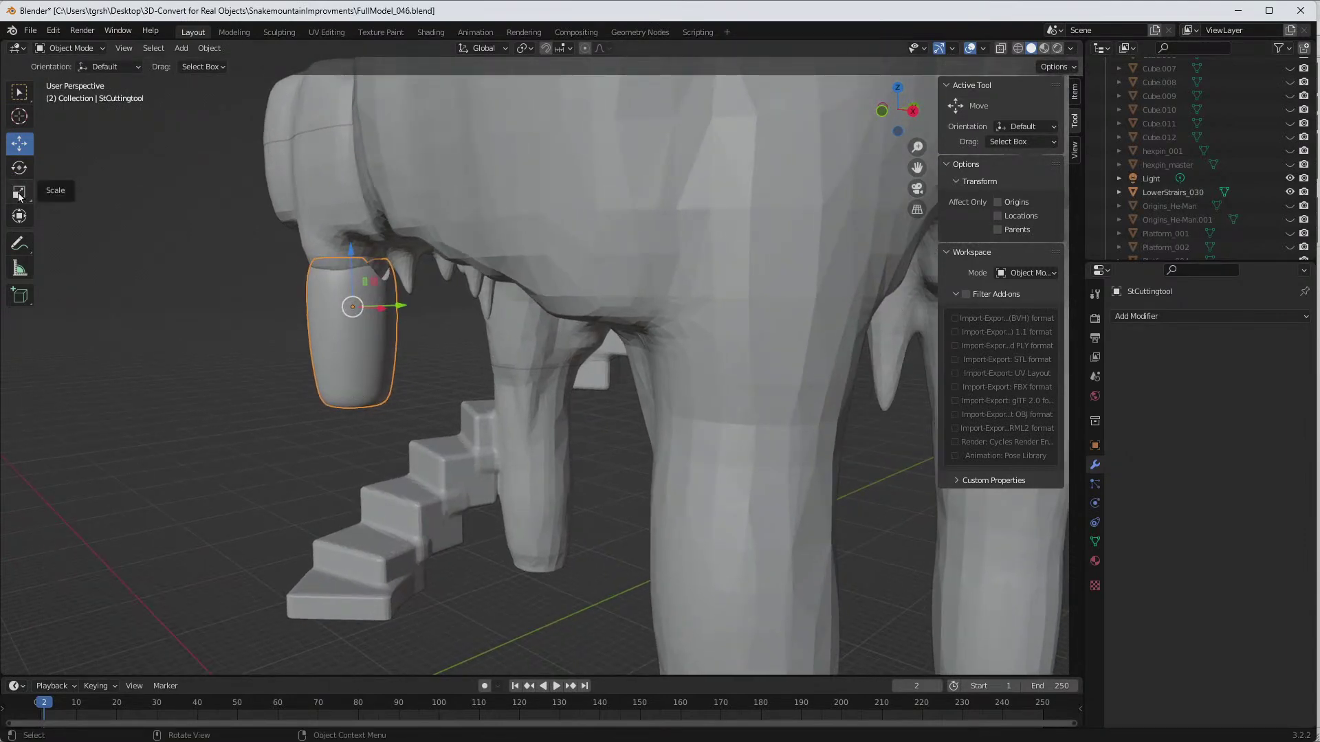
Step: Turn the cutting tool around the global Z axis in two rotations of about 159° and 224° to reorient its notches
left_click(18, 168)
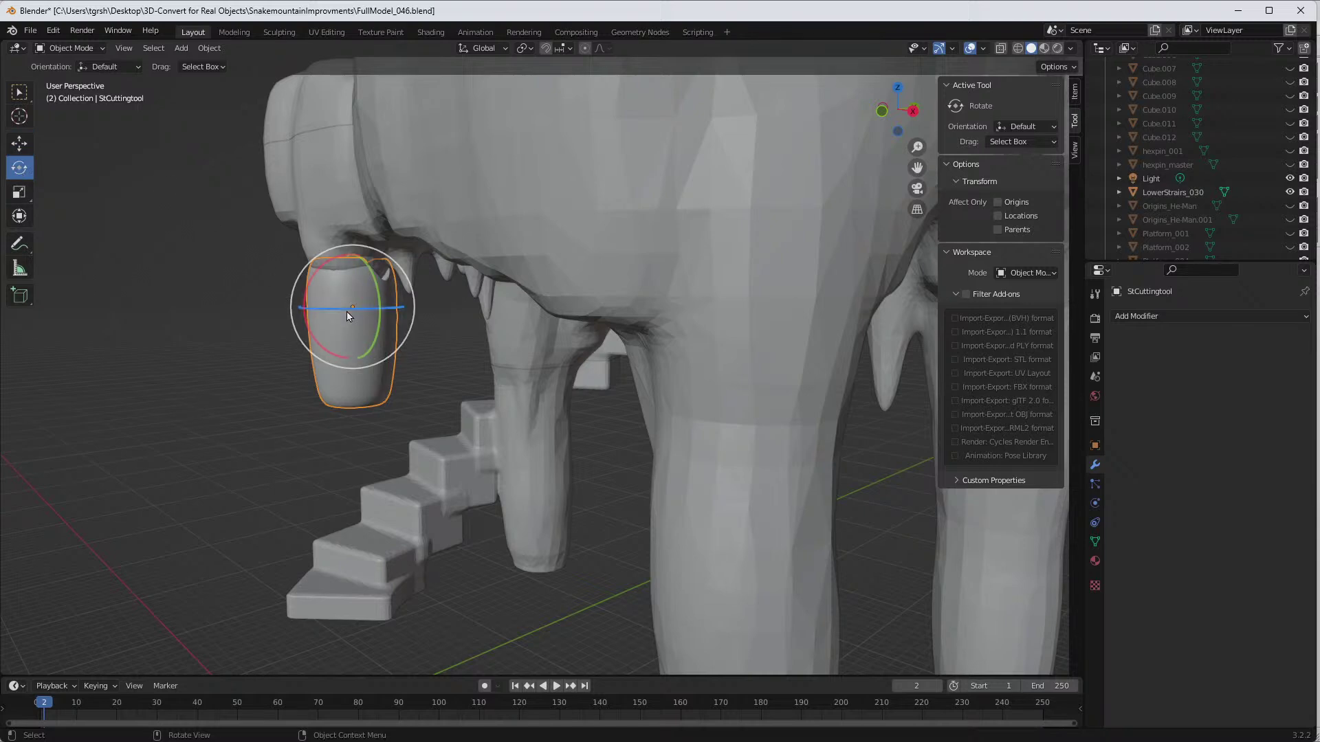
left_click_drag(345, 308, 402, 340)
middle_click_drag(402, 340, 323, 314)
left_click_drag(332, 312, 310, 309)
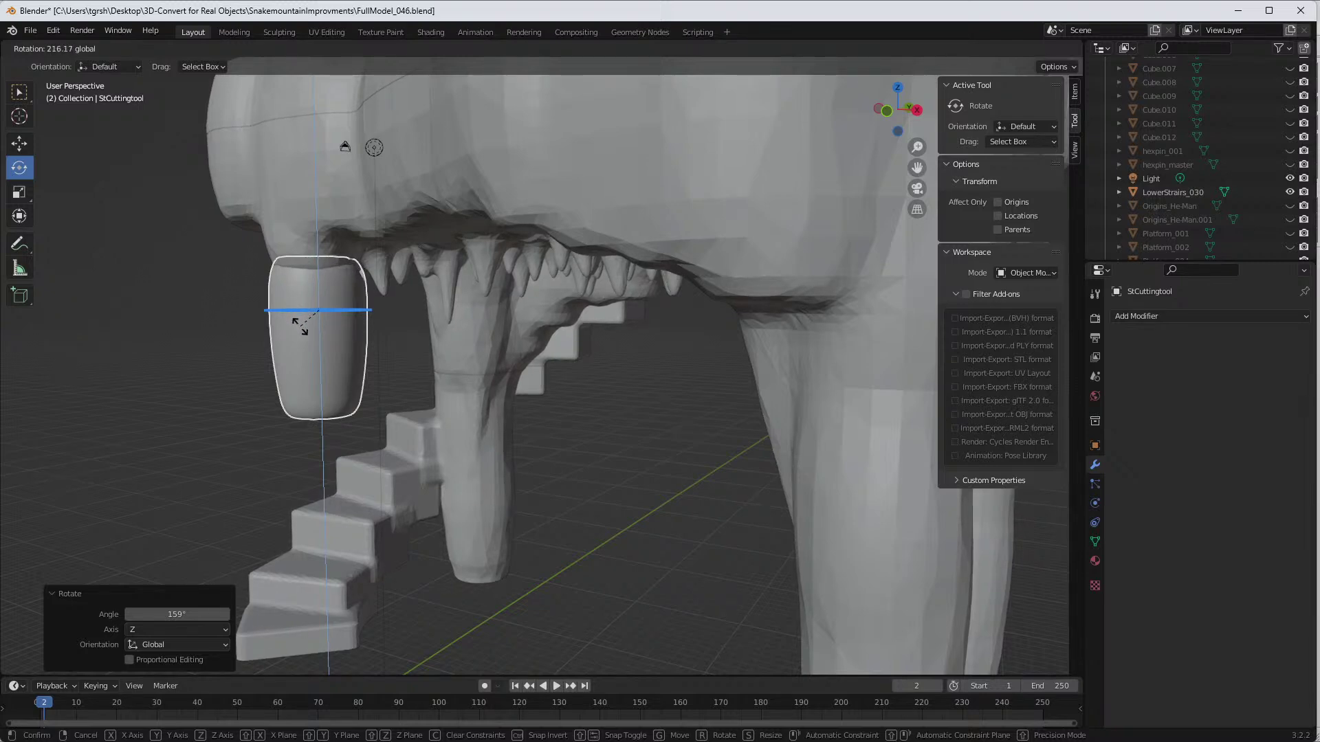
left_click_drag(301, 331, 301, 331)
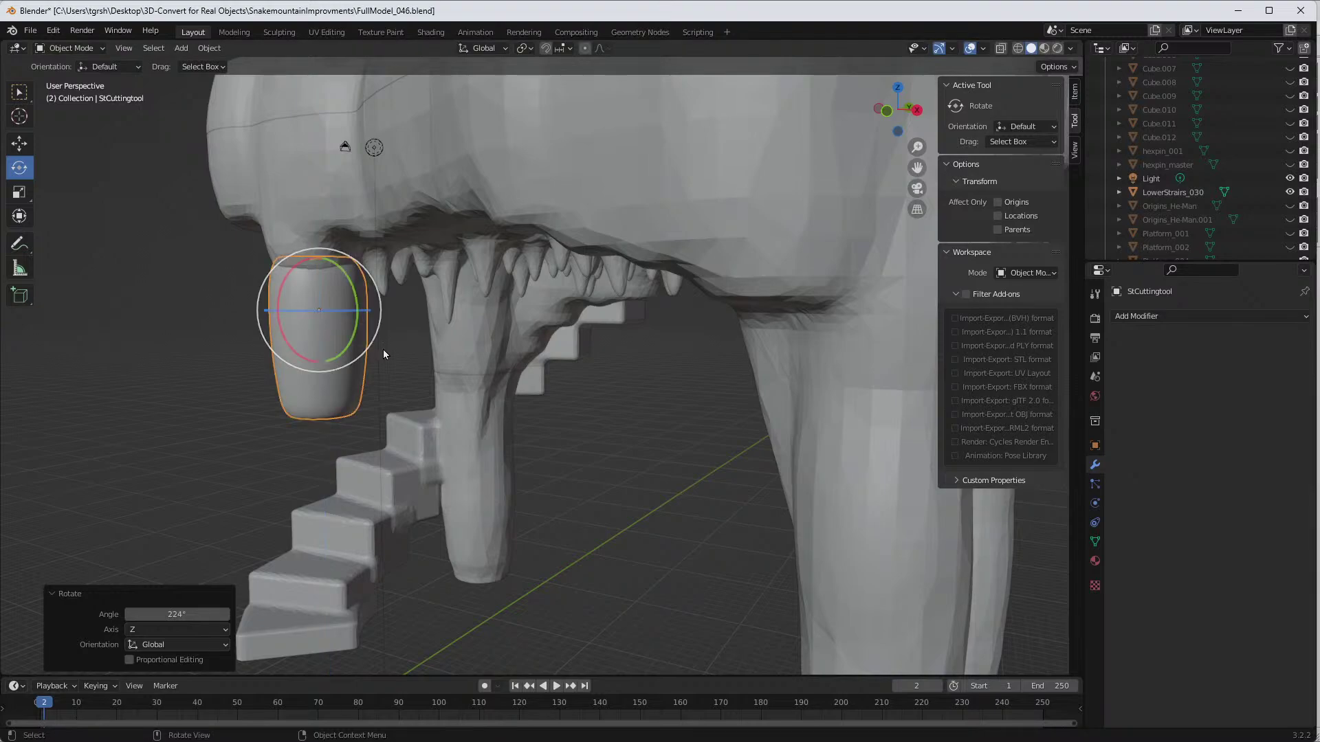
Step: Fine-tune the cutting tool's position on the stalactite by about 0.127 m along X and -0.134 m along Y
scroll(382, 349, "up", 3)
middle_click_drag(379, 350, 33, 352)
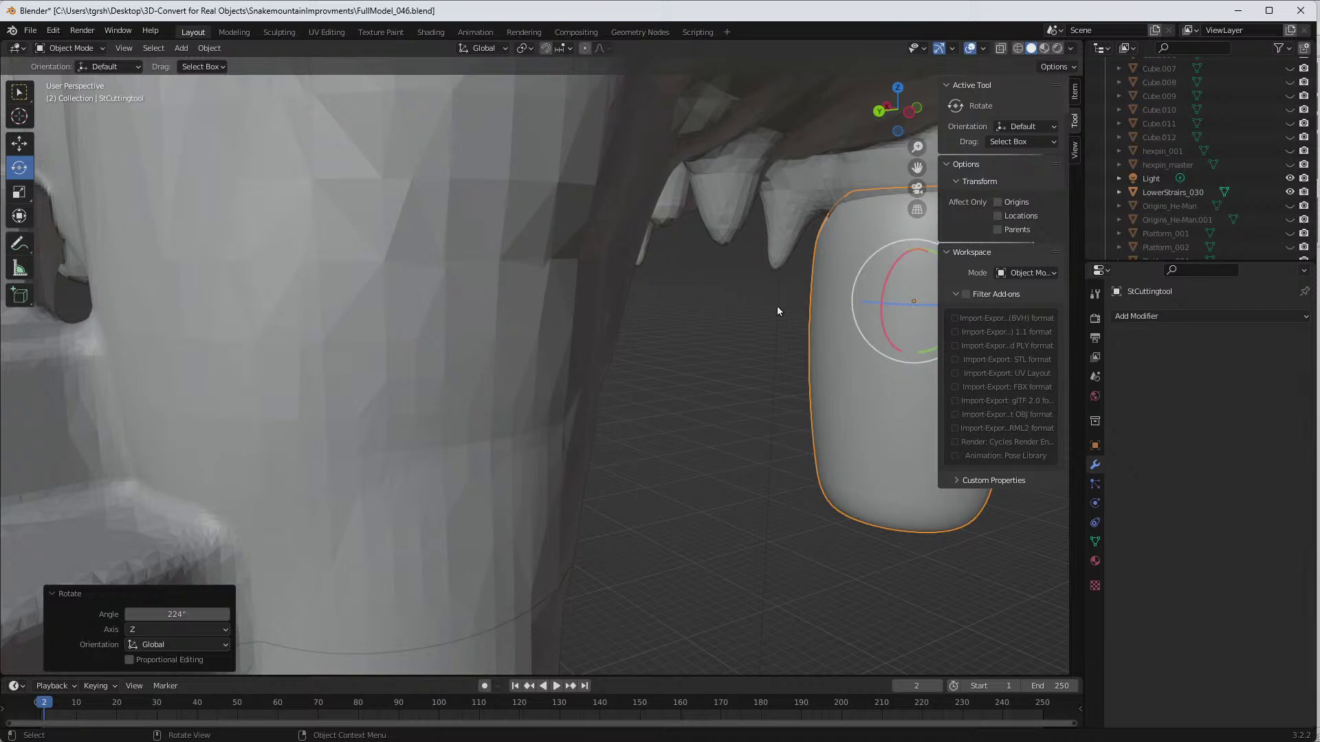
left_click_drag(916, 165, 916, 165)
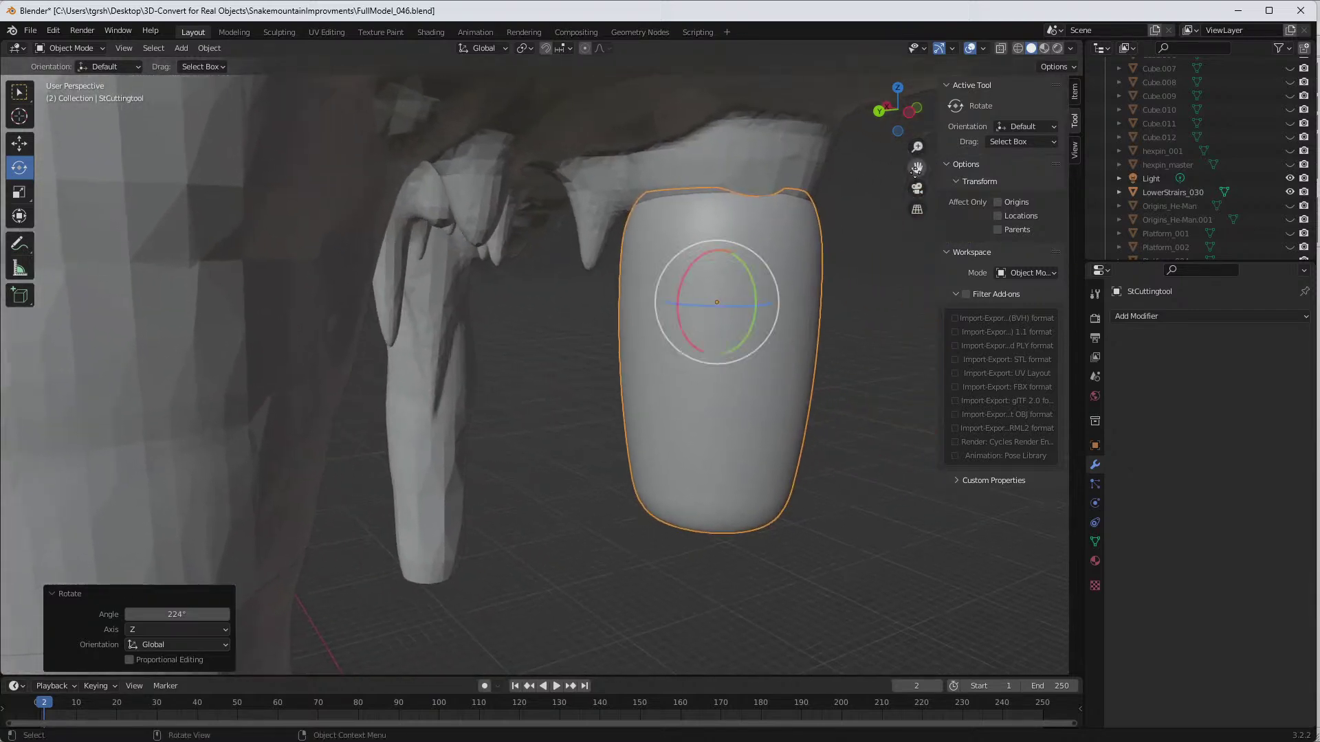
middle_click_drag(688, 428, 530, 415)
middle_click_drag(625, 430, 580, 461)
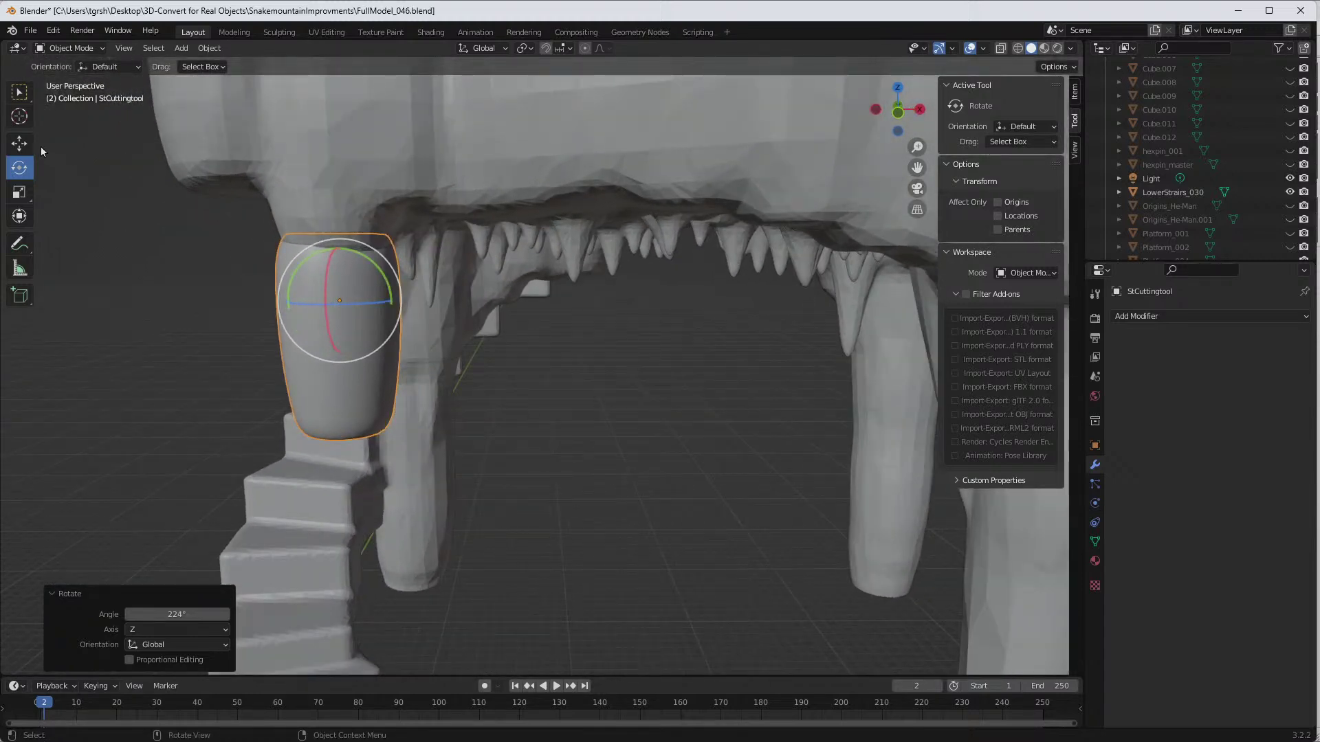
left_click(23, 144)
left_click_drag(395, 304, 400, 303)
mouse_move(476, 343)
middle_mouse_down()
mouse_move(423, 336)
mouse_move(402, 350)
mouse_move(406, 366)
mouse_move(481, 348)
middle_mouse_up()
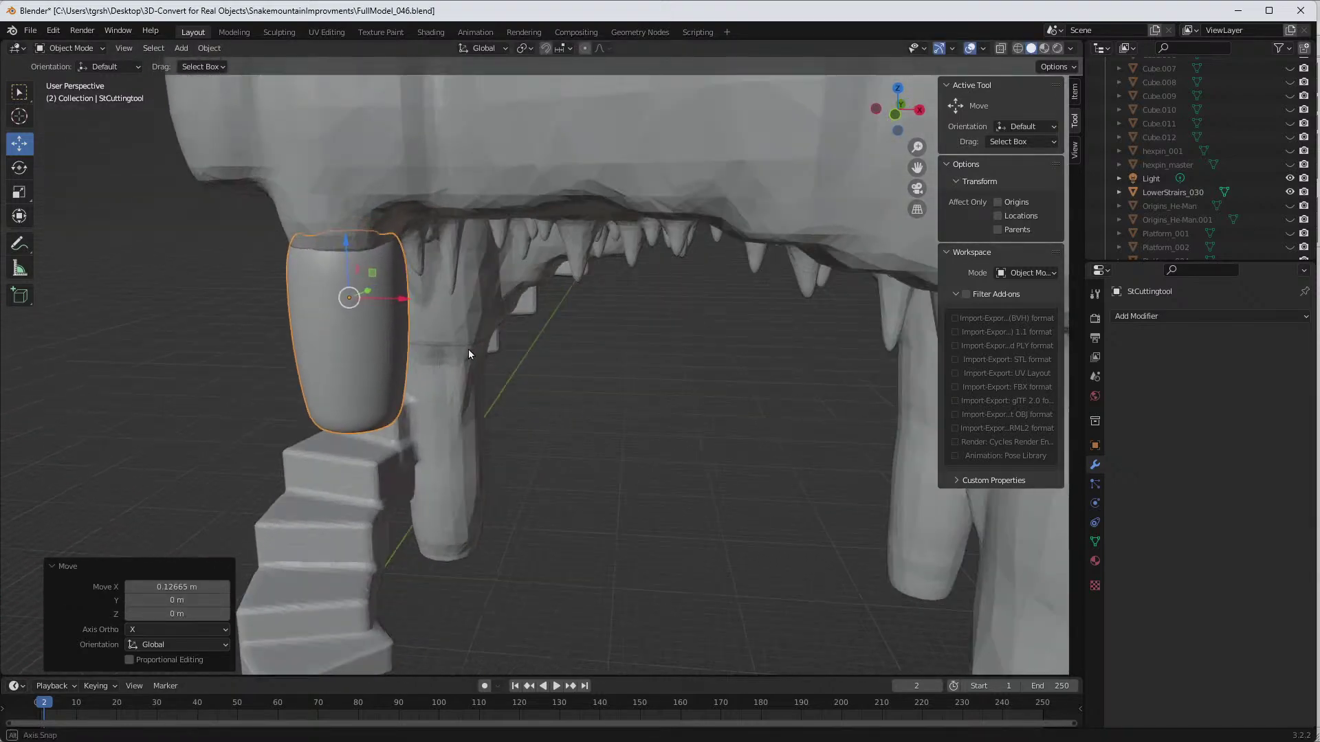
scroll(593, 333, "up", 5)
middle_click_drag(674, 334, 627, 345)
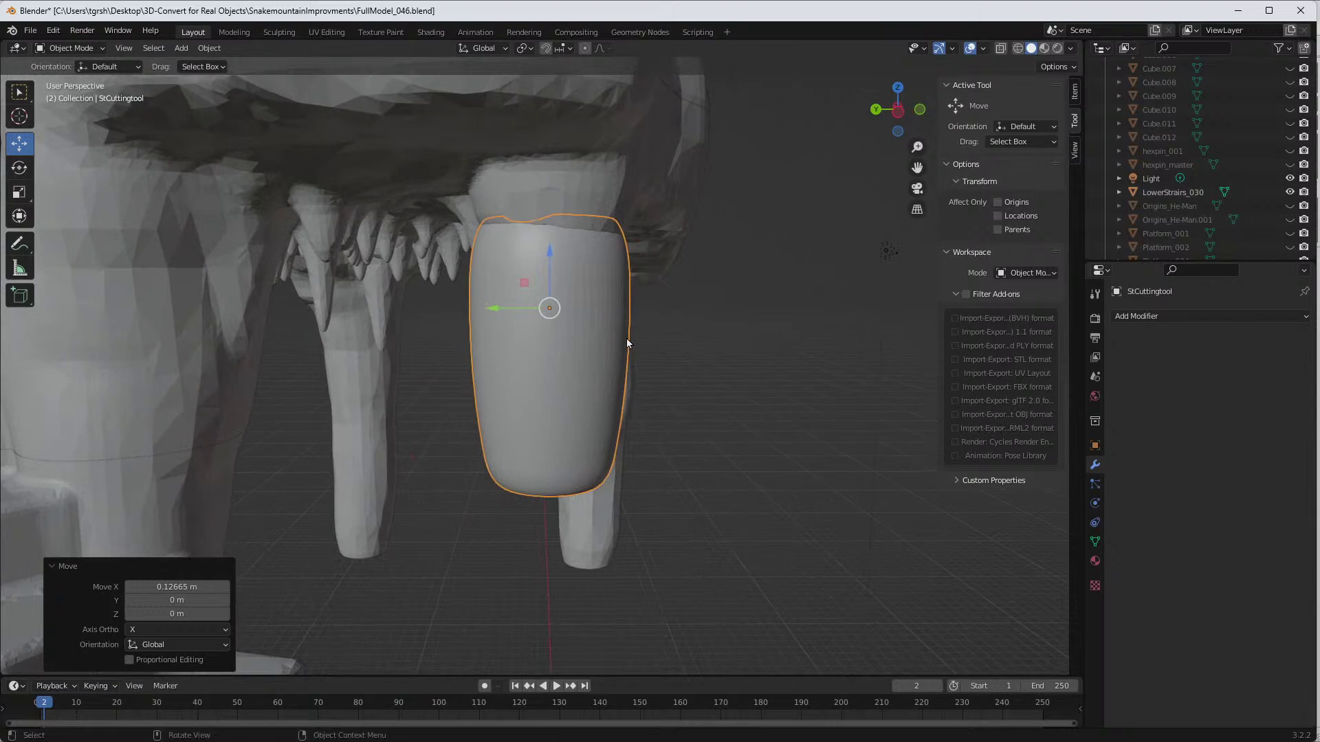
left_click_drag(495, 311, 501, 320)
middle_click_drag(501, 320, 468, 364)
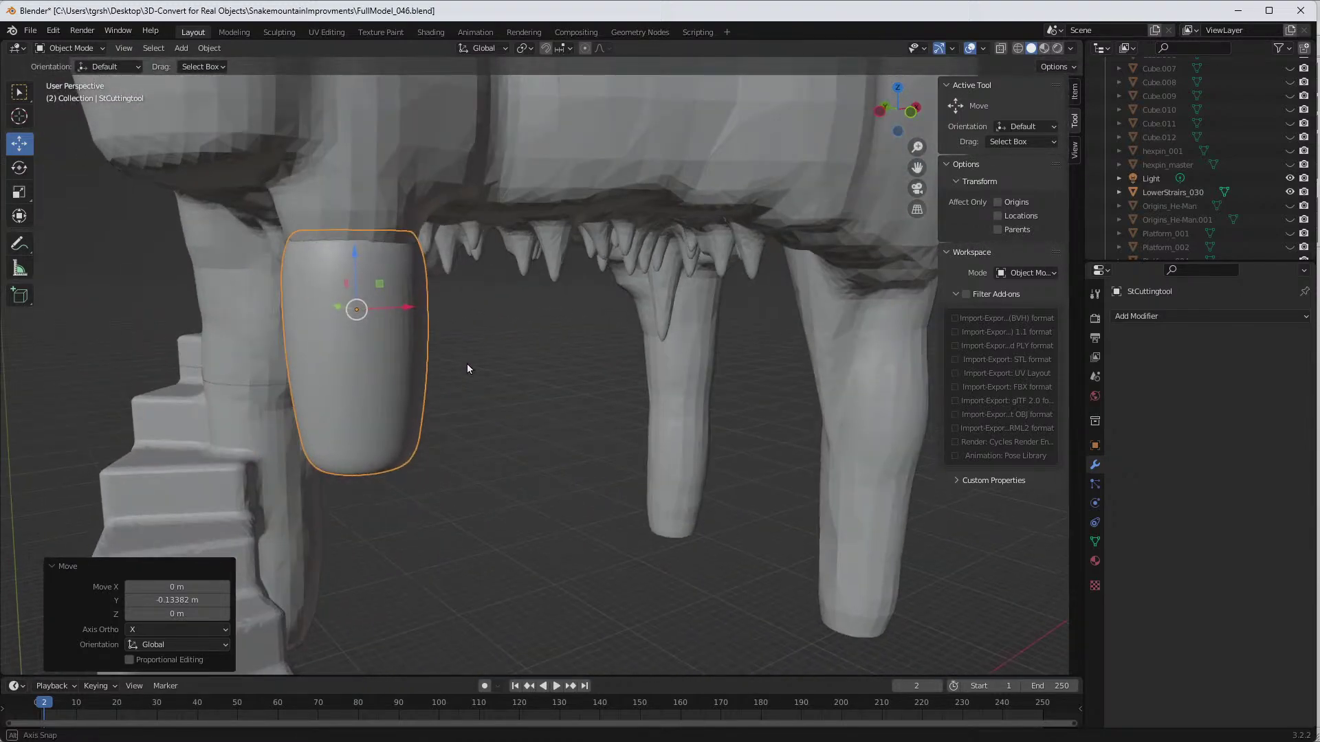
Step: Save the scene as a new file named FullModel_047.blend
left_click(31, 32)
left_click(49, 138)
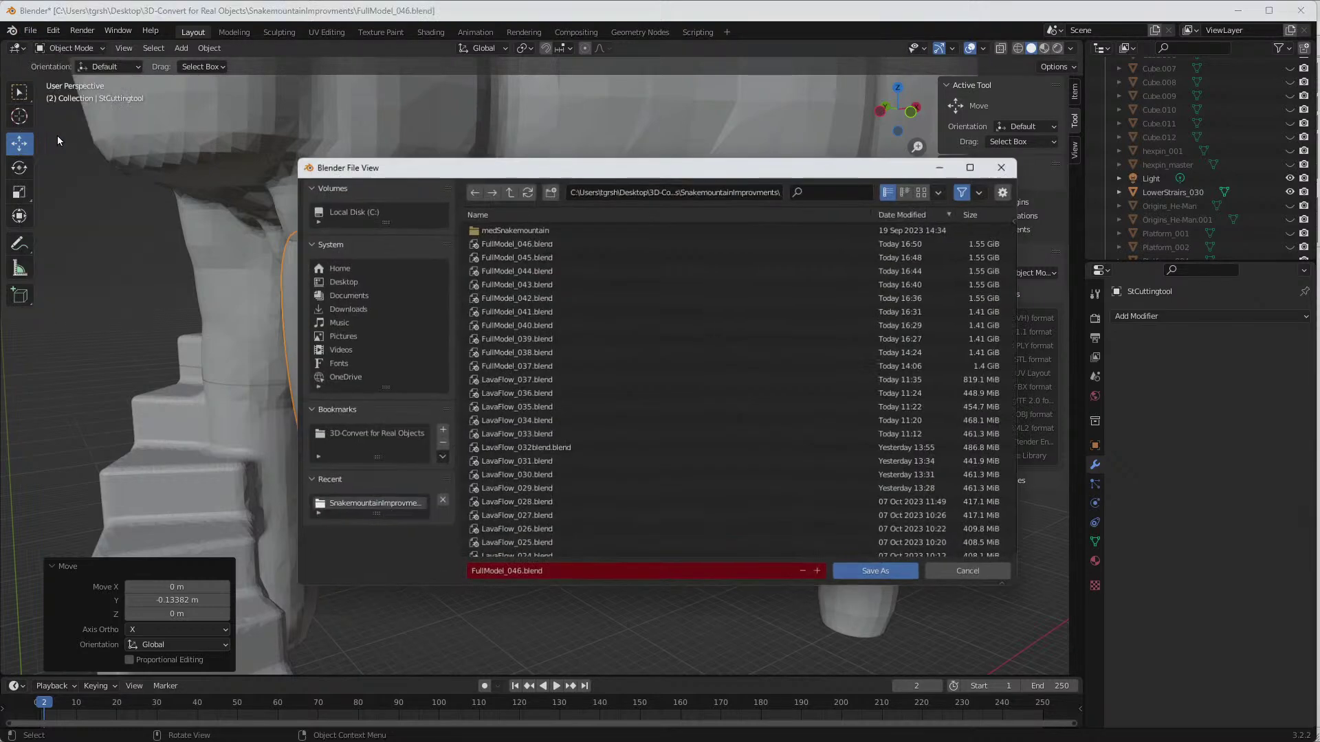
left_click(505, 573)
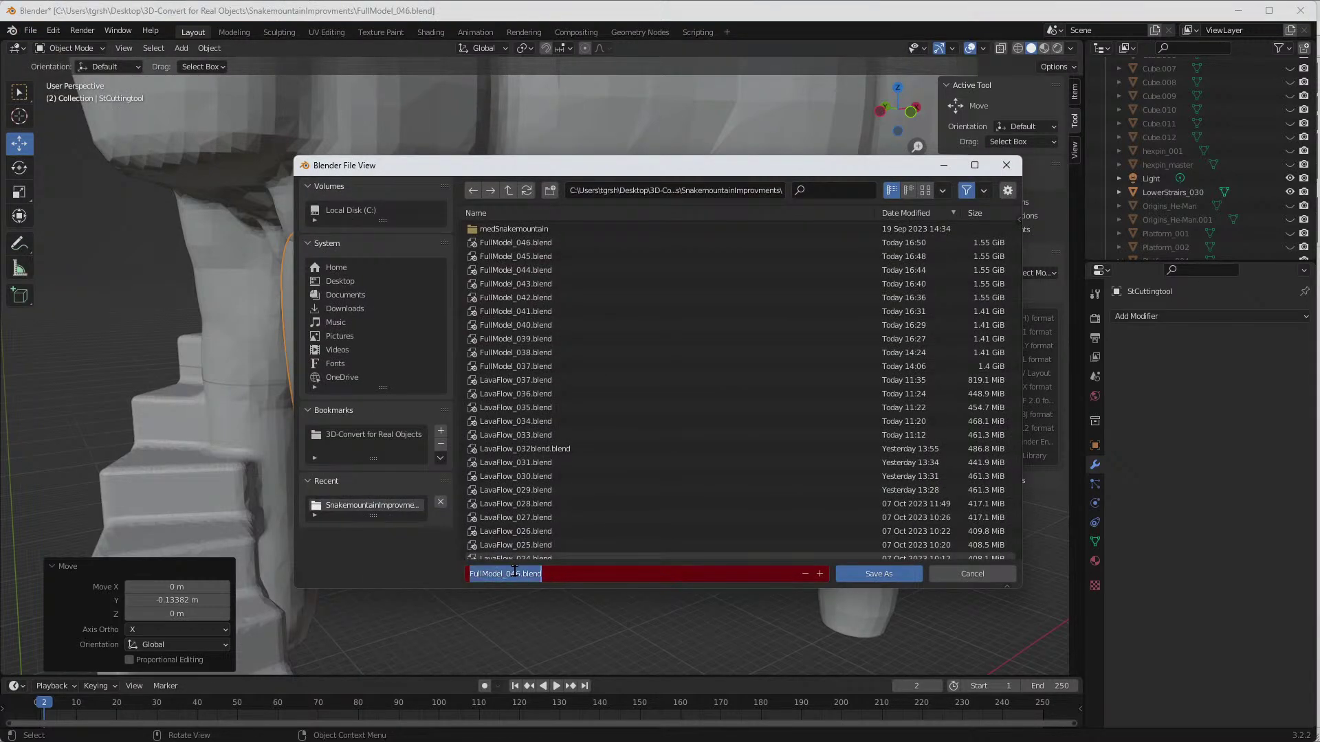
left_click(519, 574)
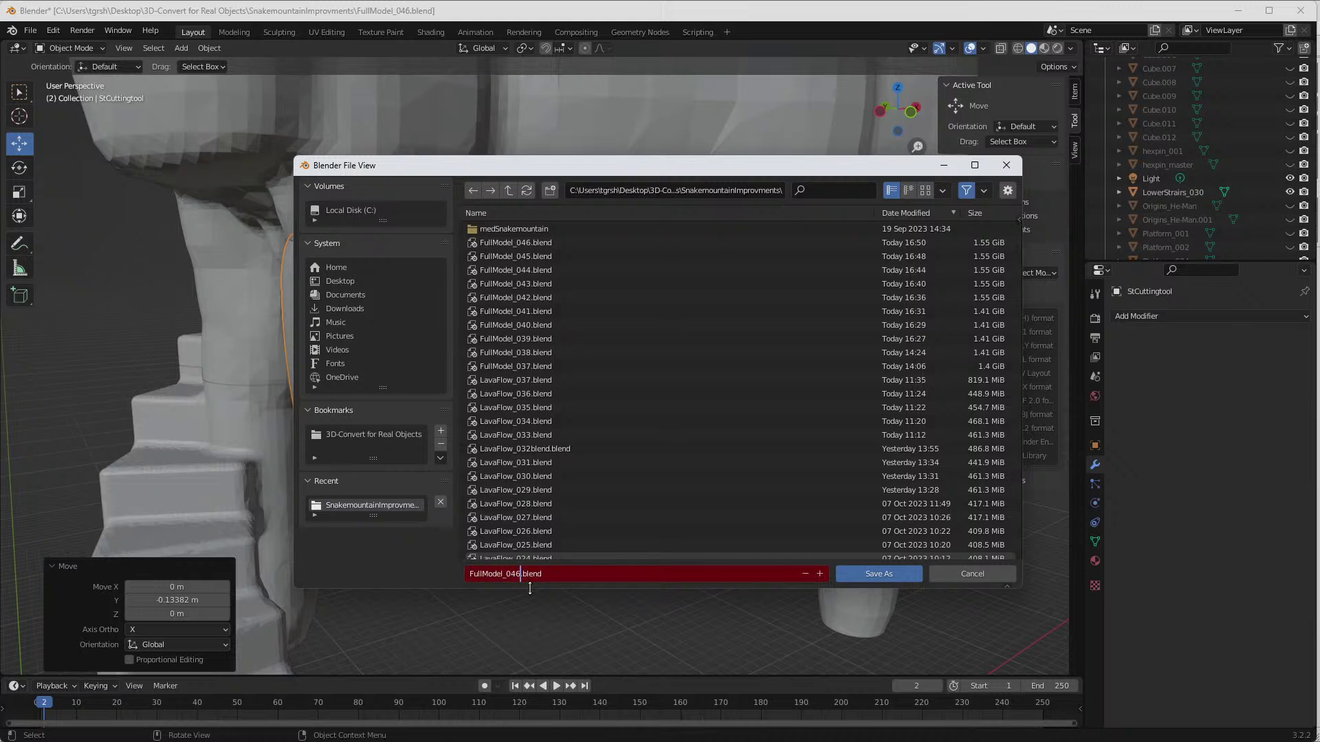
left_click(881, 580)
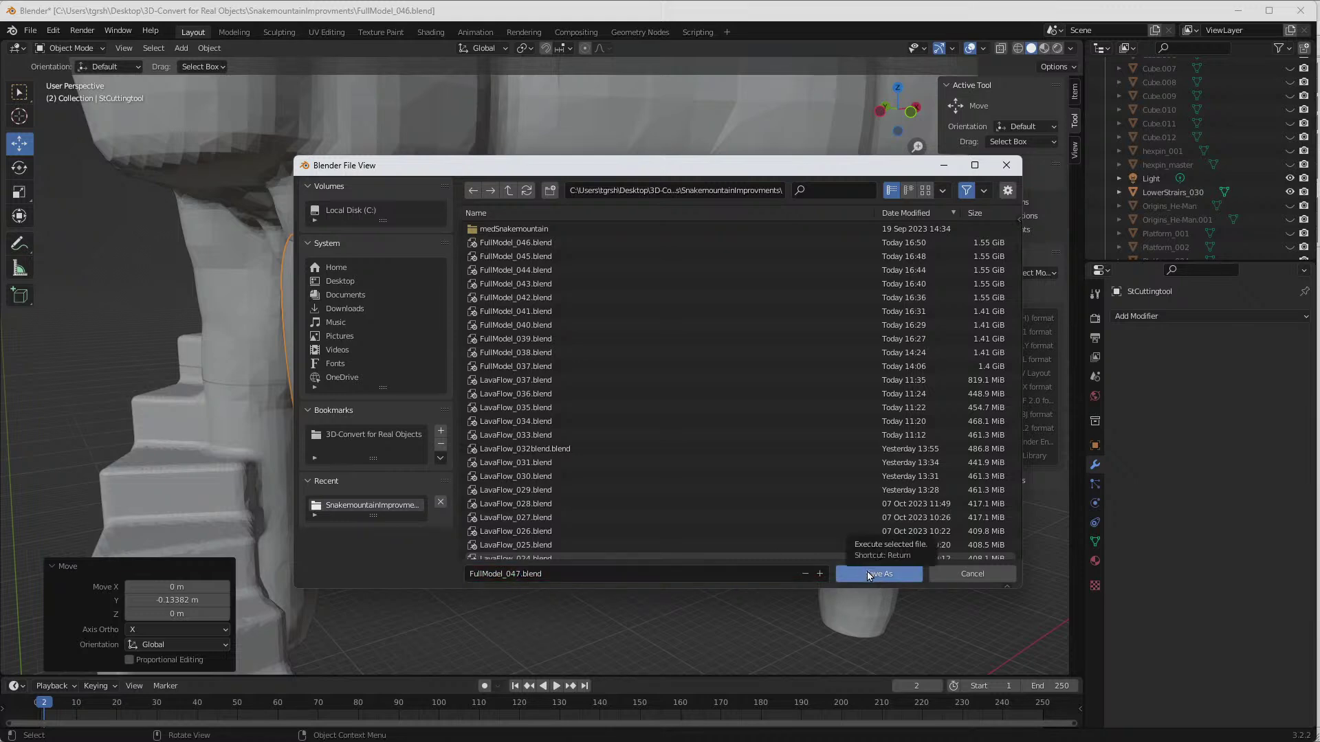
left_click(868, 575)
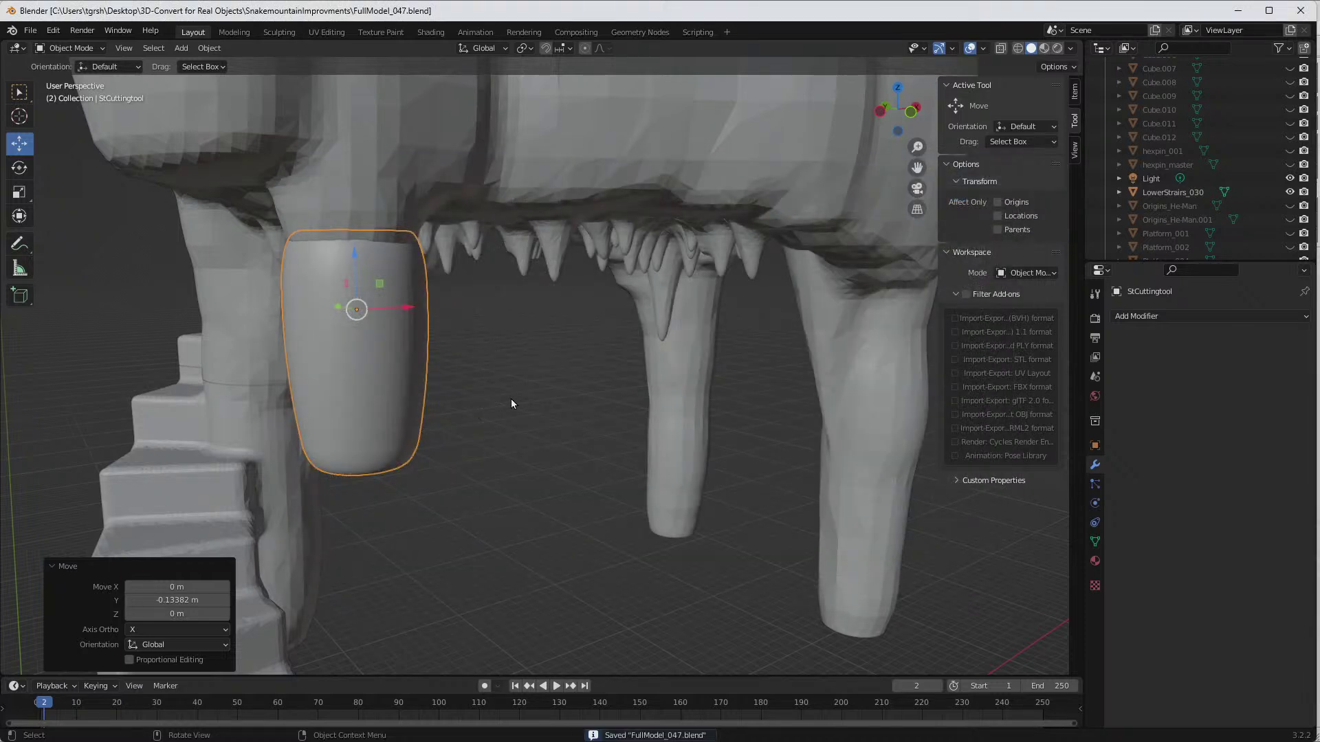
Step: Select the StCuttingtool object and copy it to the clipboard
scroll(1168, 198, "up", 3)
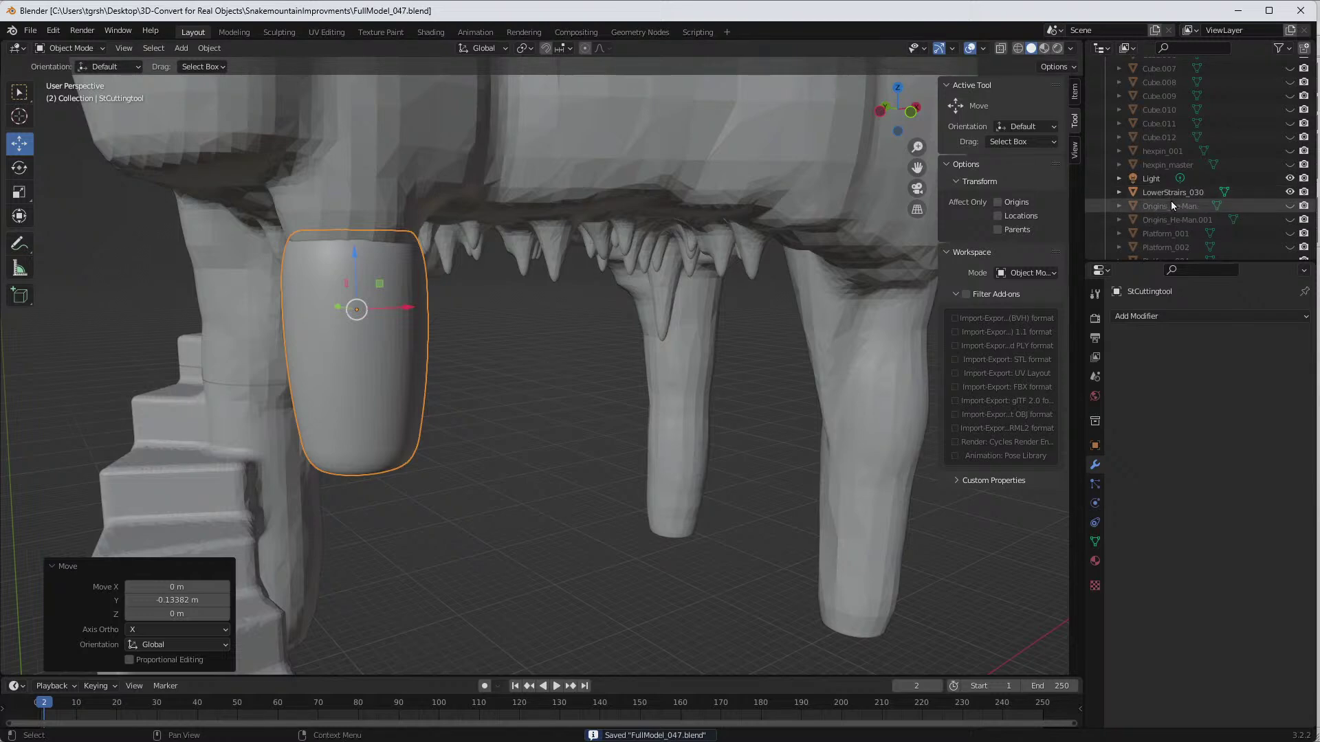
scroll(1177, 203, "down", 1)
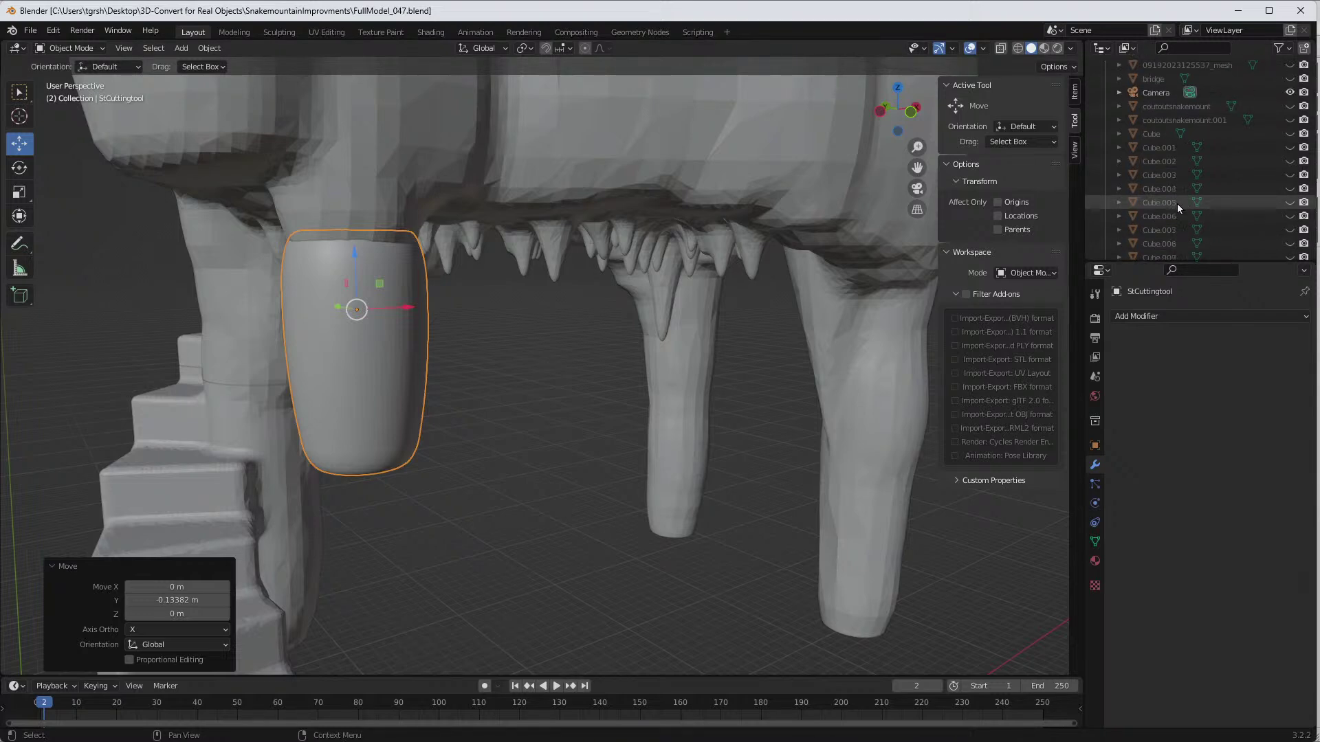
scroll(1176, 204, "down", 6)
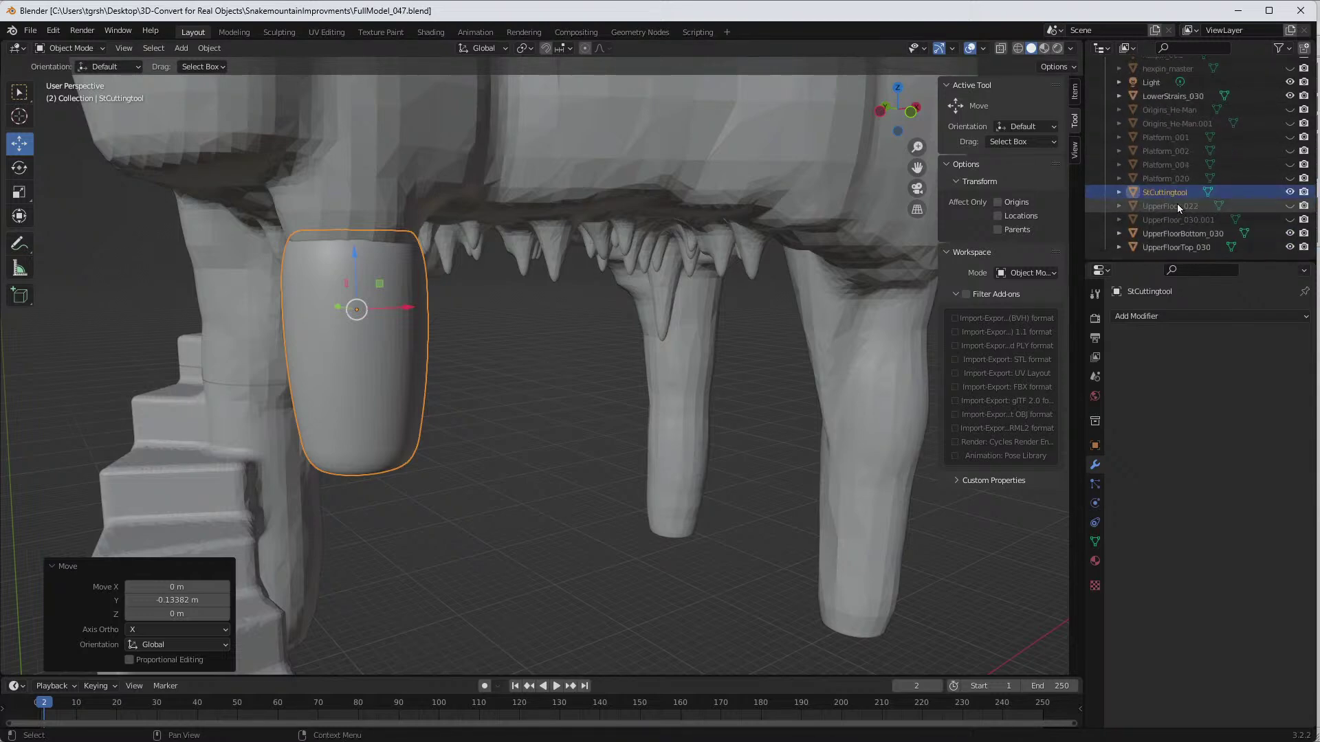
left_click(1169, 193)
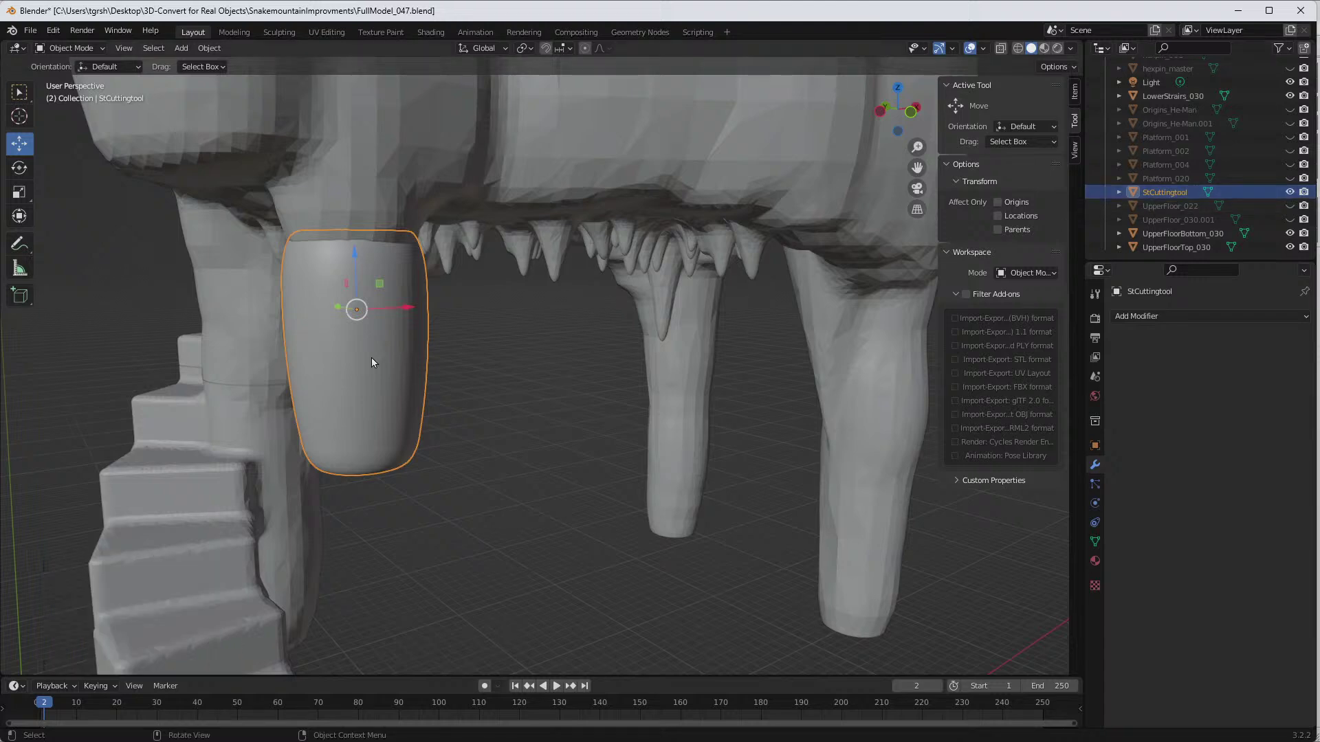
key("ctrl+c")
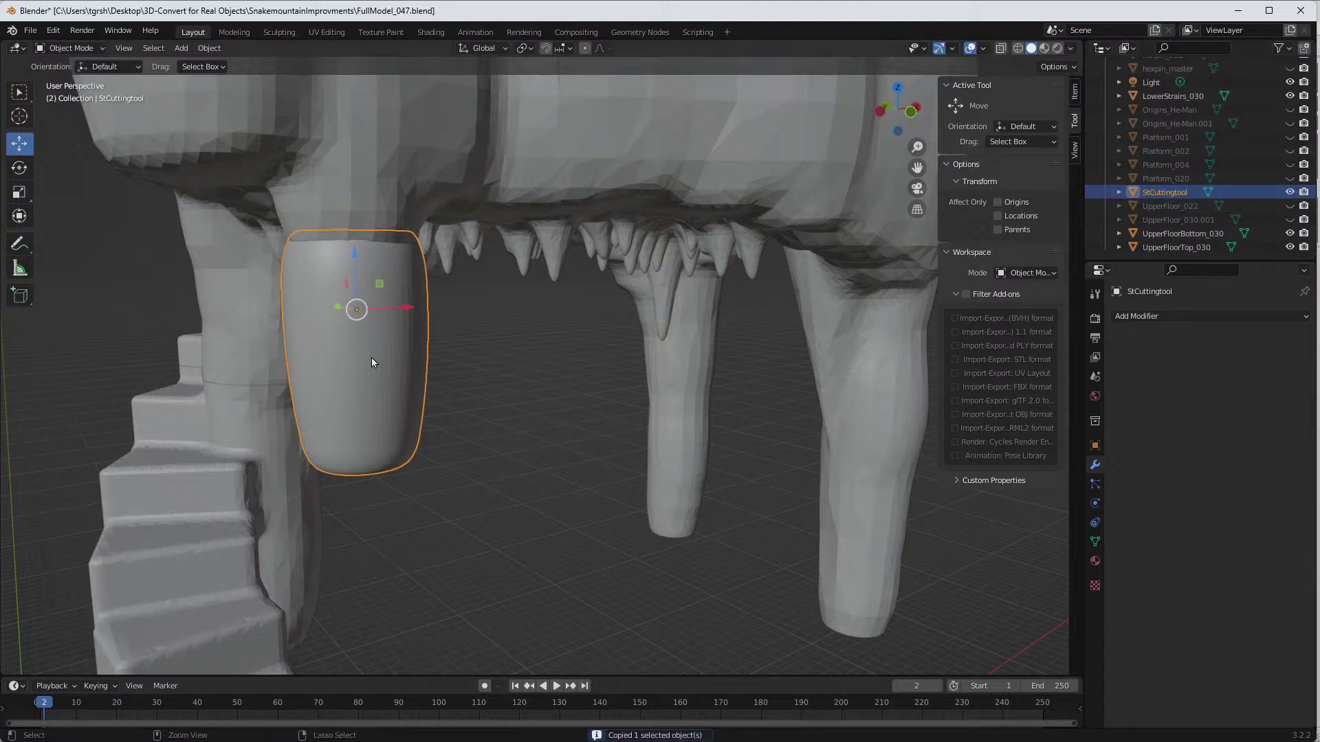
Step: Paste the copied StCuttingtool in place and rename the duplicate hangingSt
key("ctrl+v")
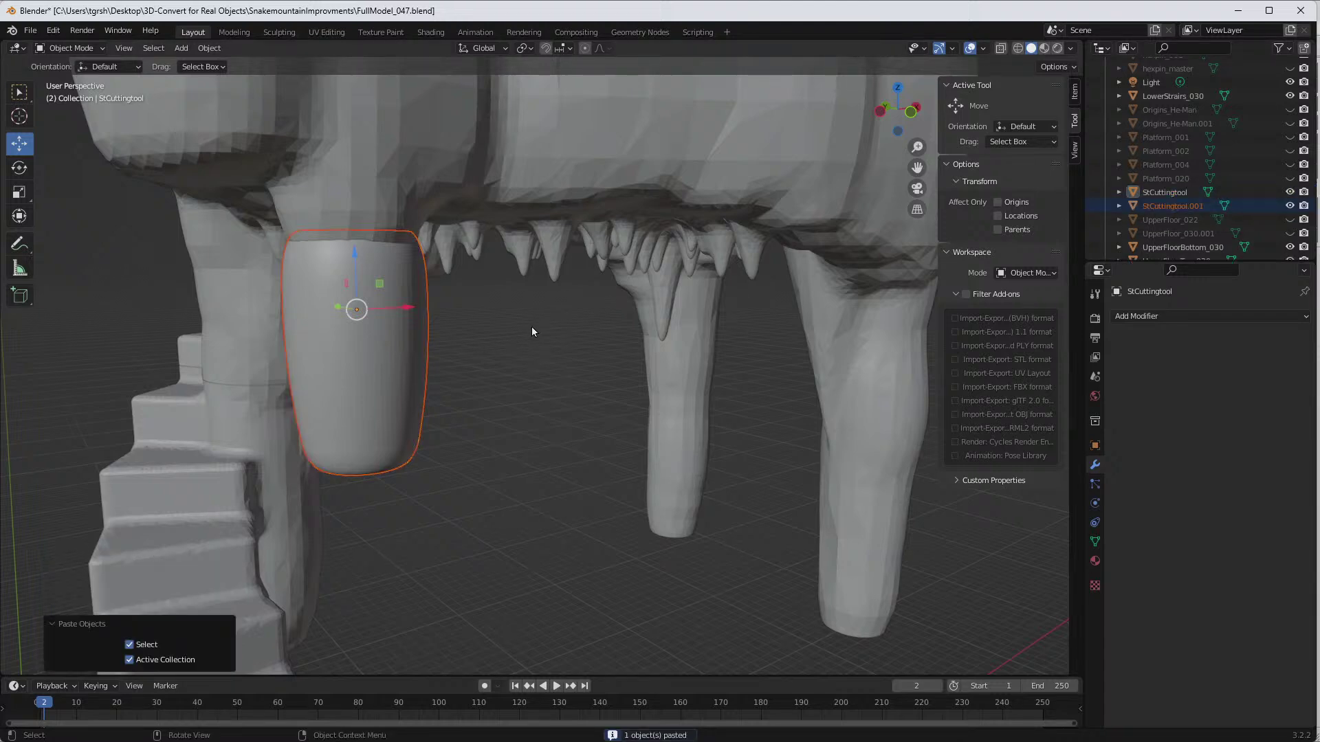
double_click(1191, 205)
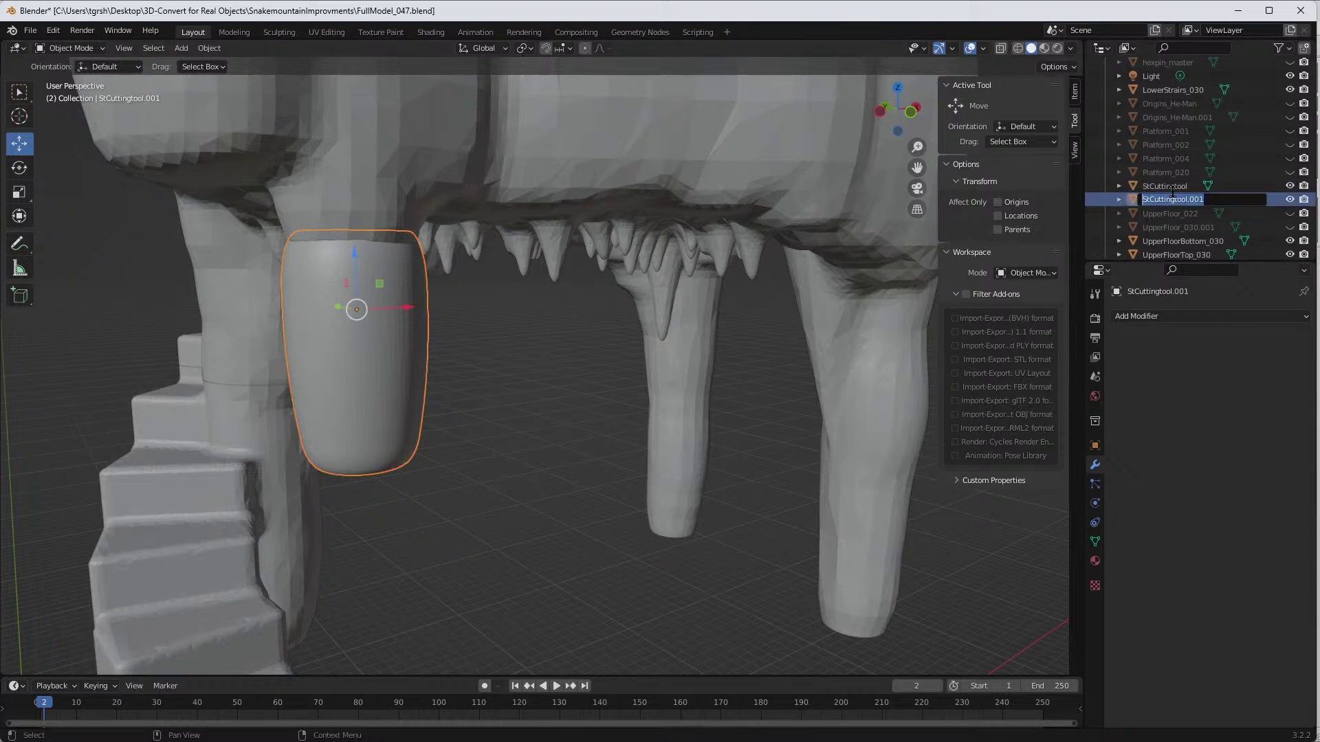
type("ha")
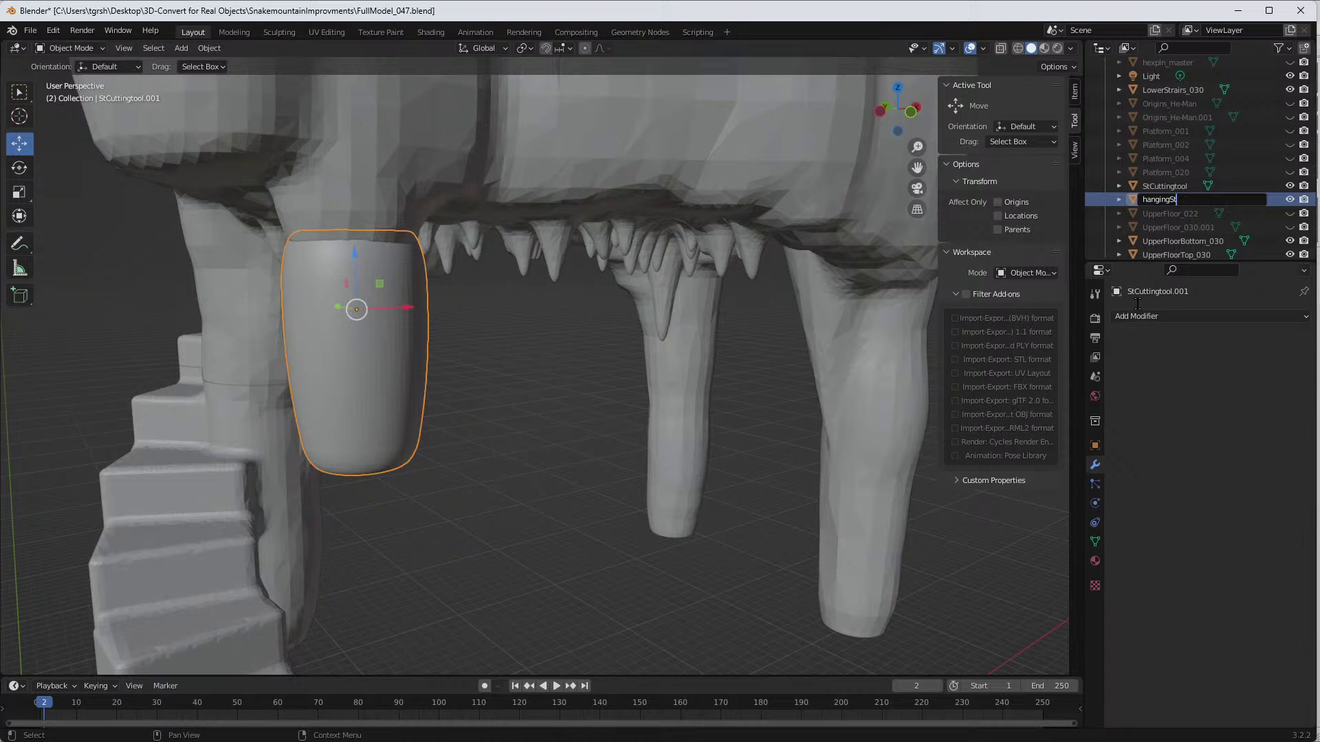
type("ngingSt")
key("Return")
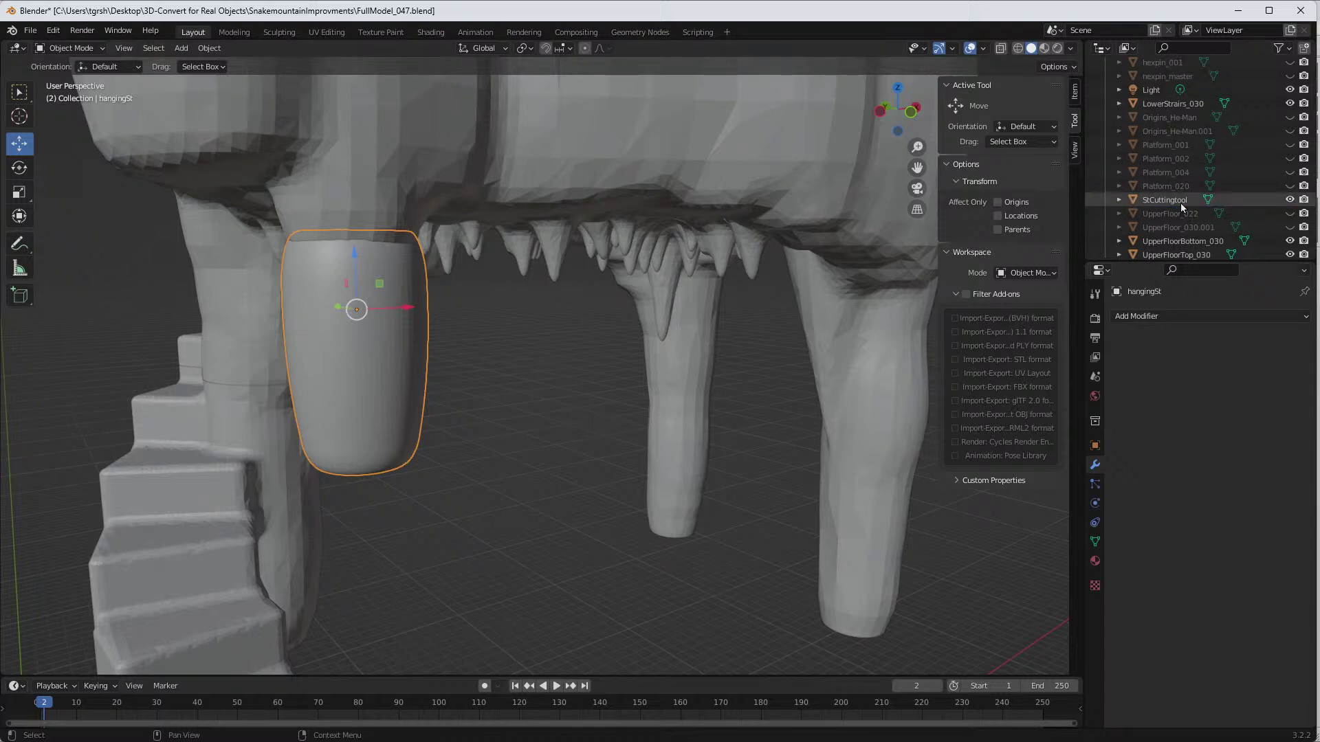
Step: Give hangingSt a Boolean modifier set to Intersect with the Fast solver and UpperFloorBottom_030 as its object, and apply it
scroll(1186, 169, "up", 3)
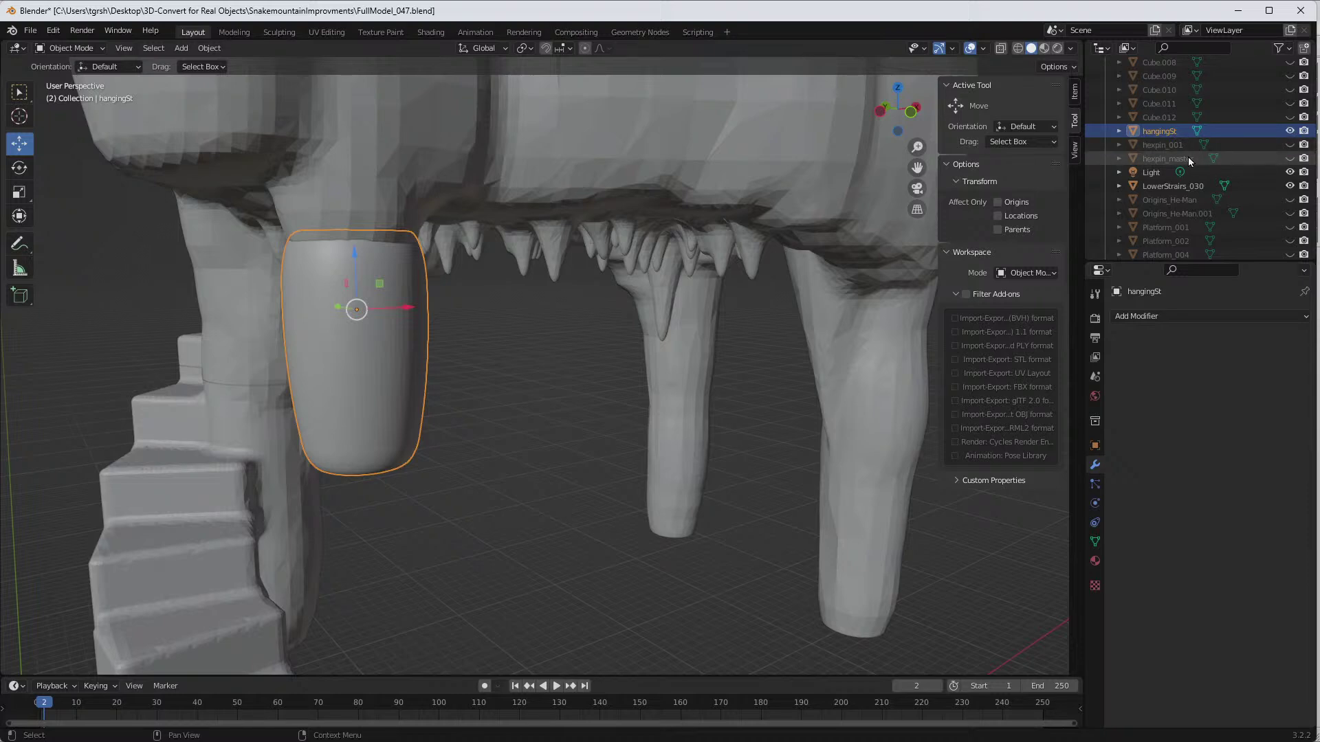
scroll(1185, 158, "down", 3)
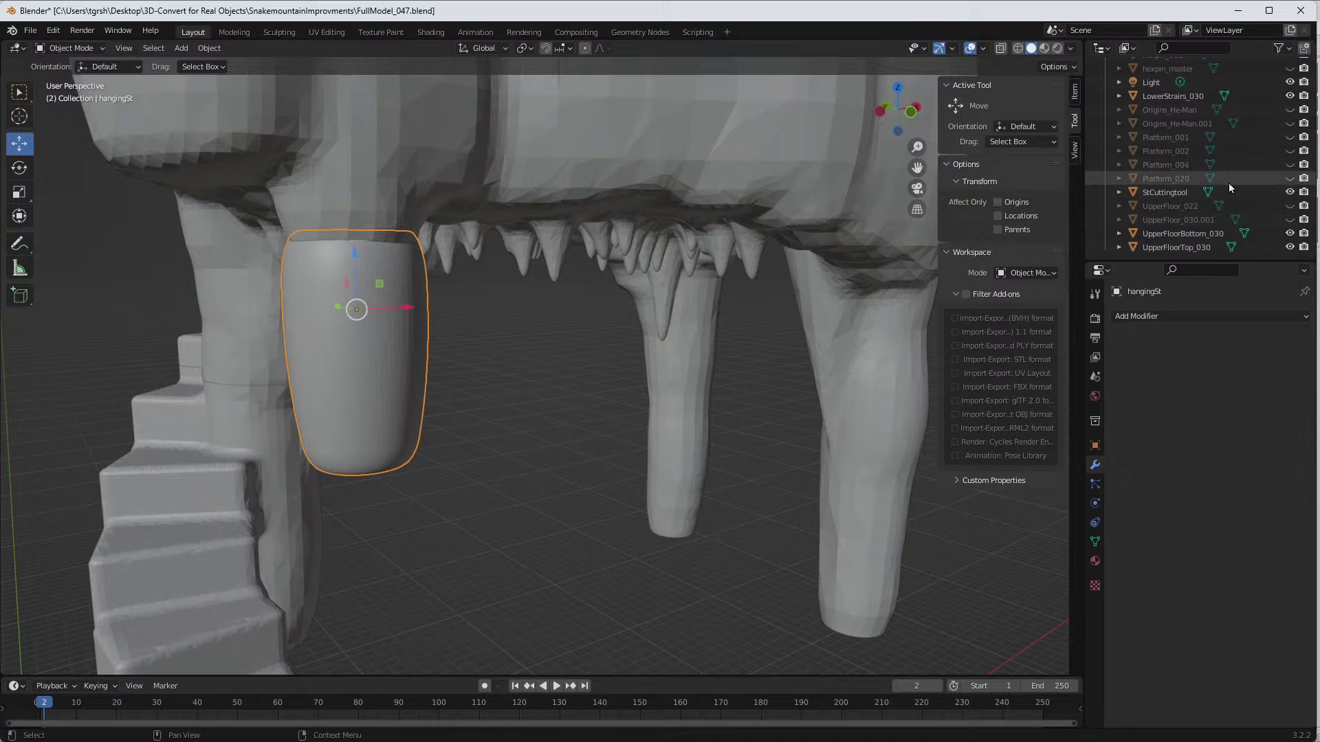
scroll(1215, 188, "up", 3)
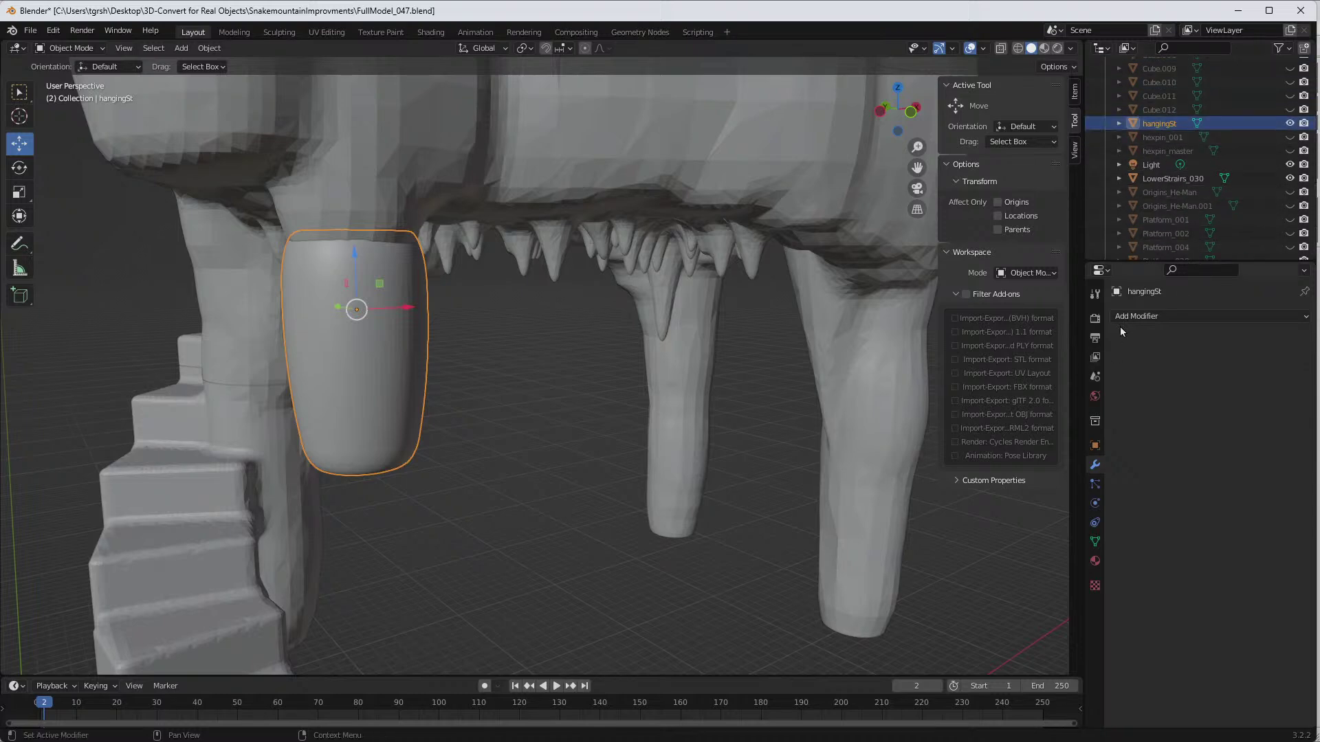
left_click(1164, 316)
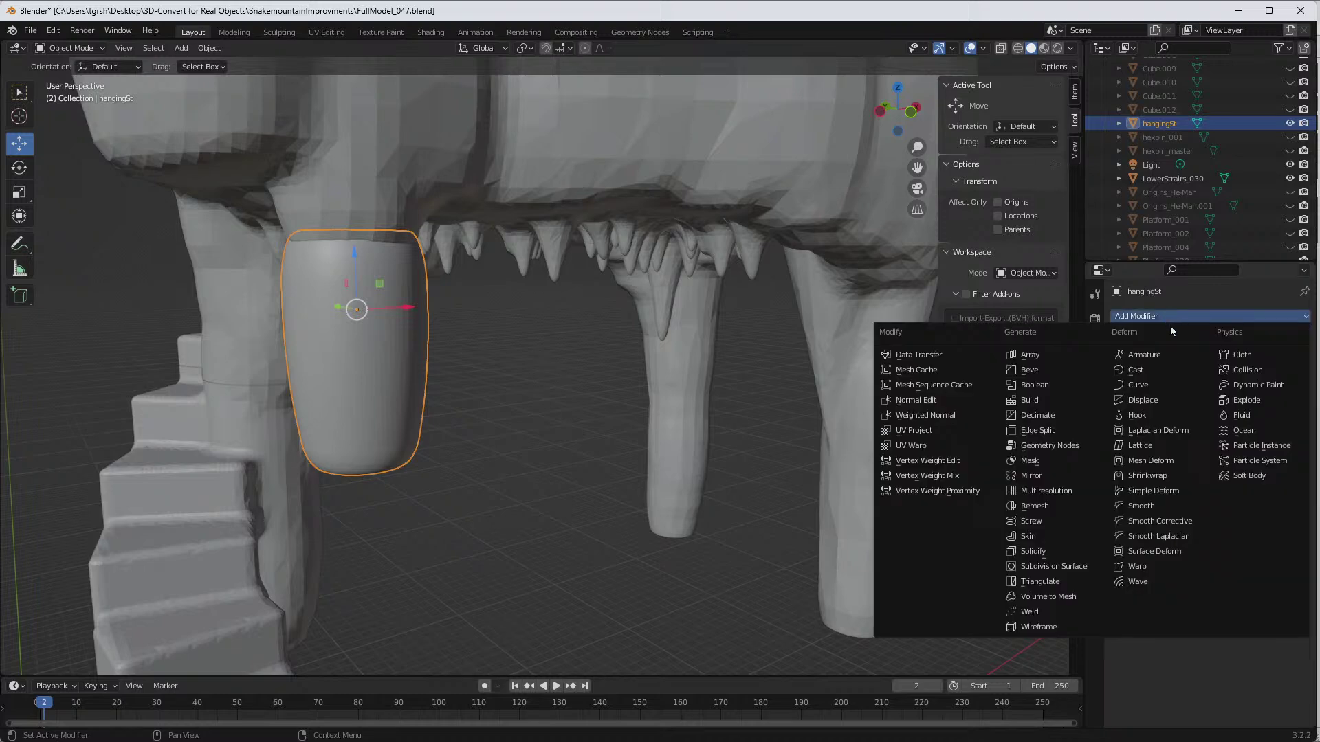
left_click(1029, 384)
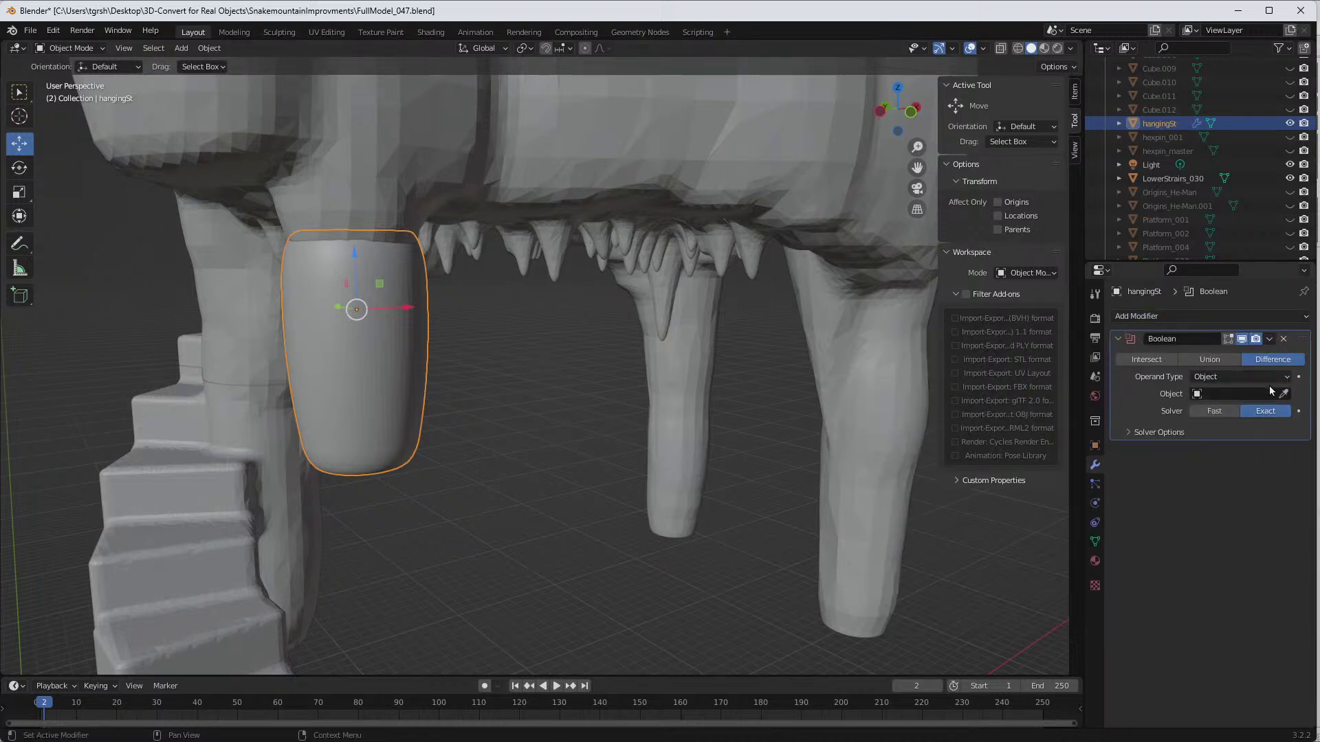
left_click(1137, 361)
left_click(1207, 412)
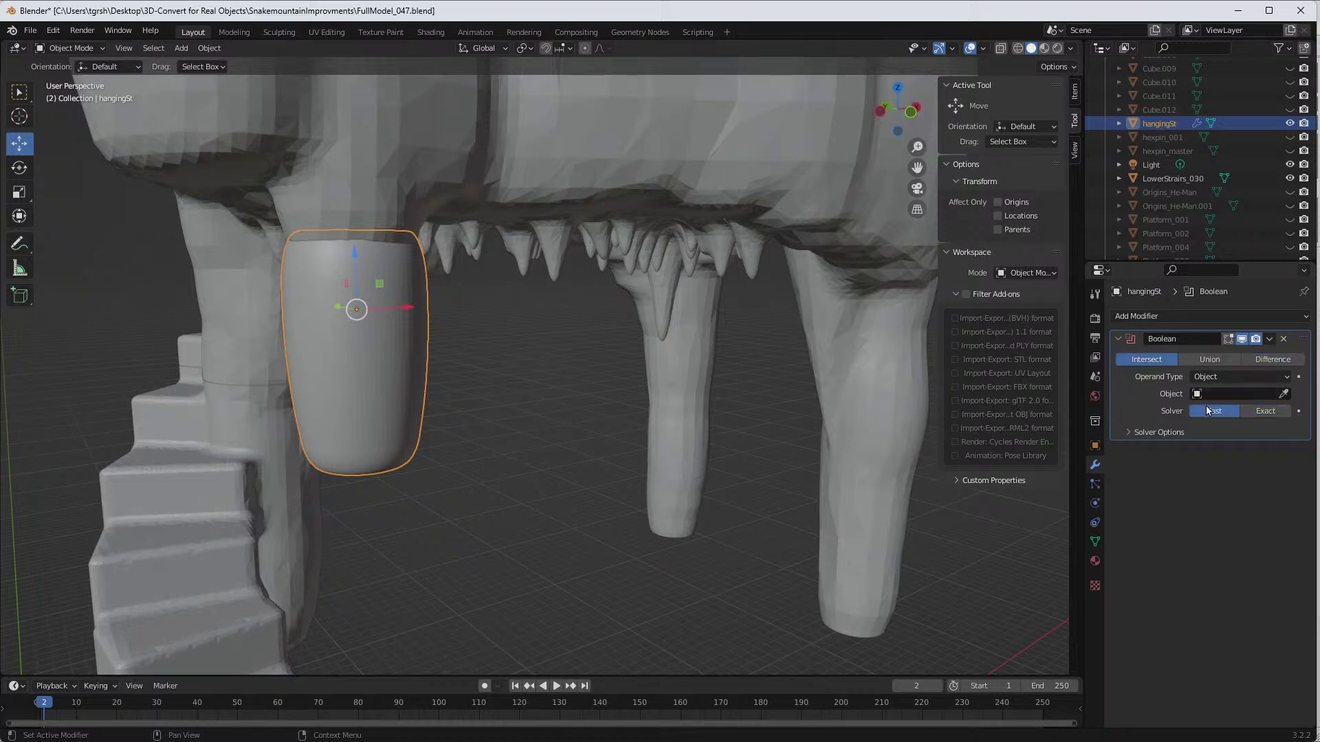
left_click(1285, 397)
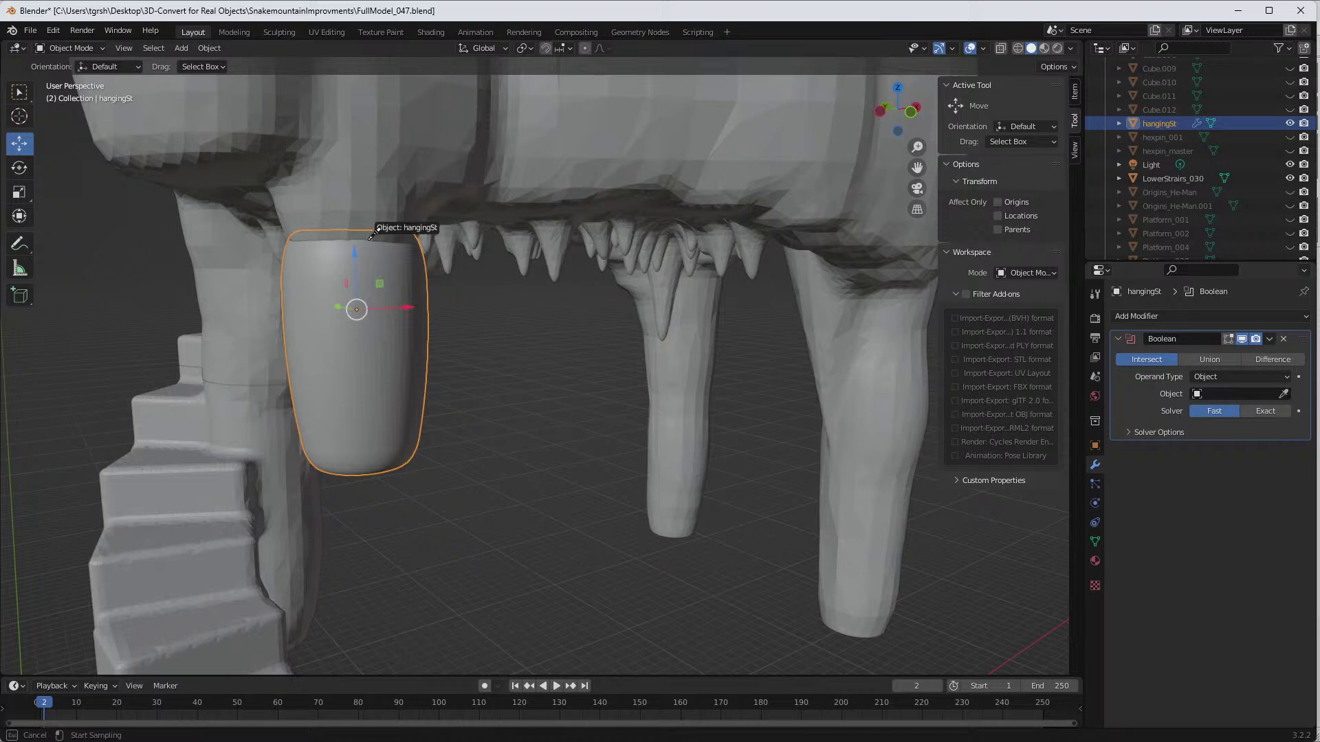
left_click(341, 213)
mouse_move(515, 368)
middle_mouse_down()
mouse_move(569, 349)
mouse_move(494, 371)
middle_mouse_up()
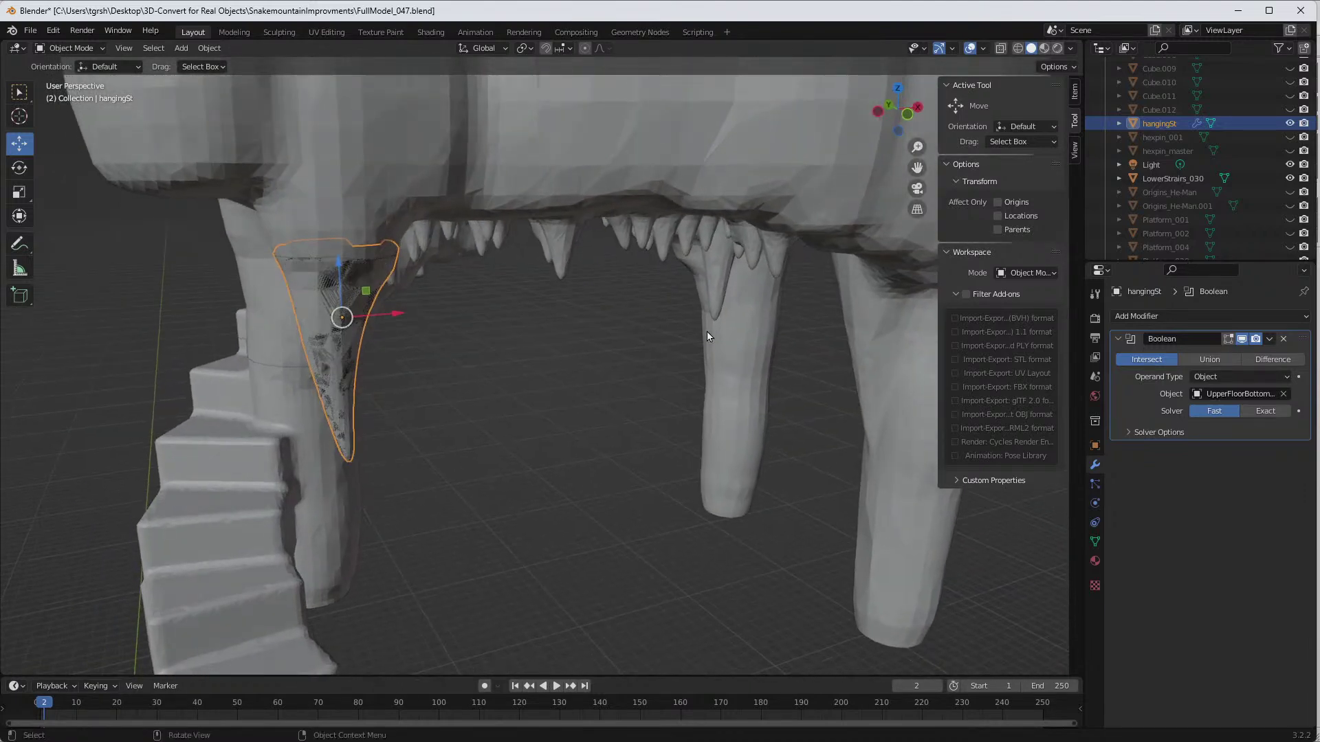
left_click(1270, 339)
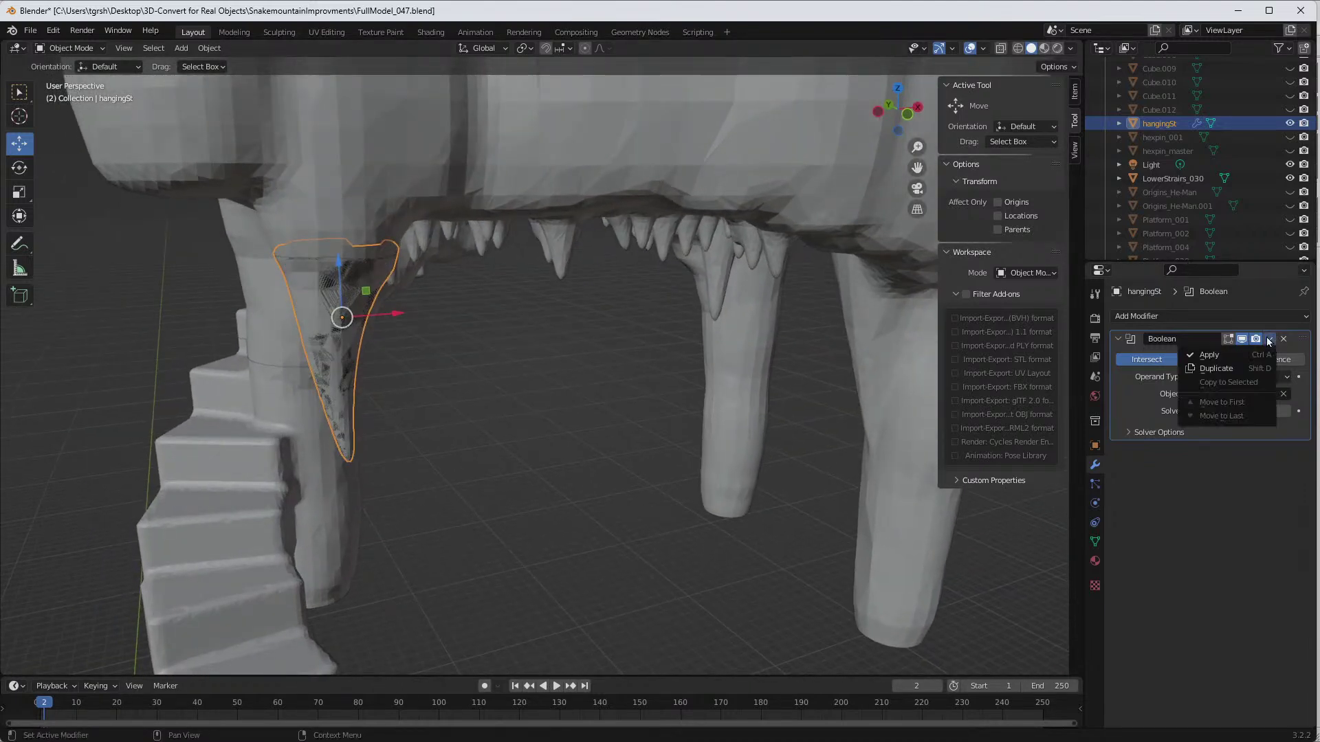
left_click(1211, 355)
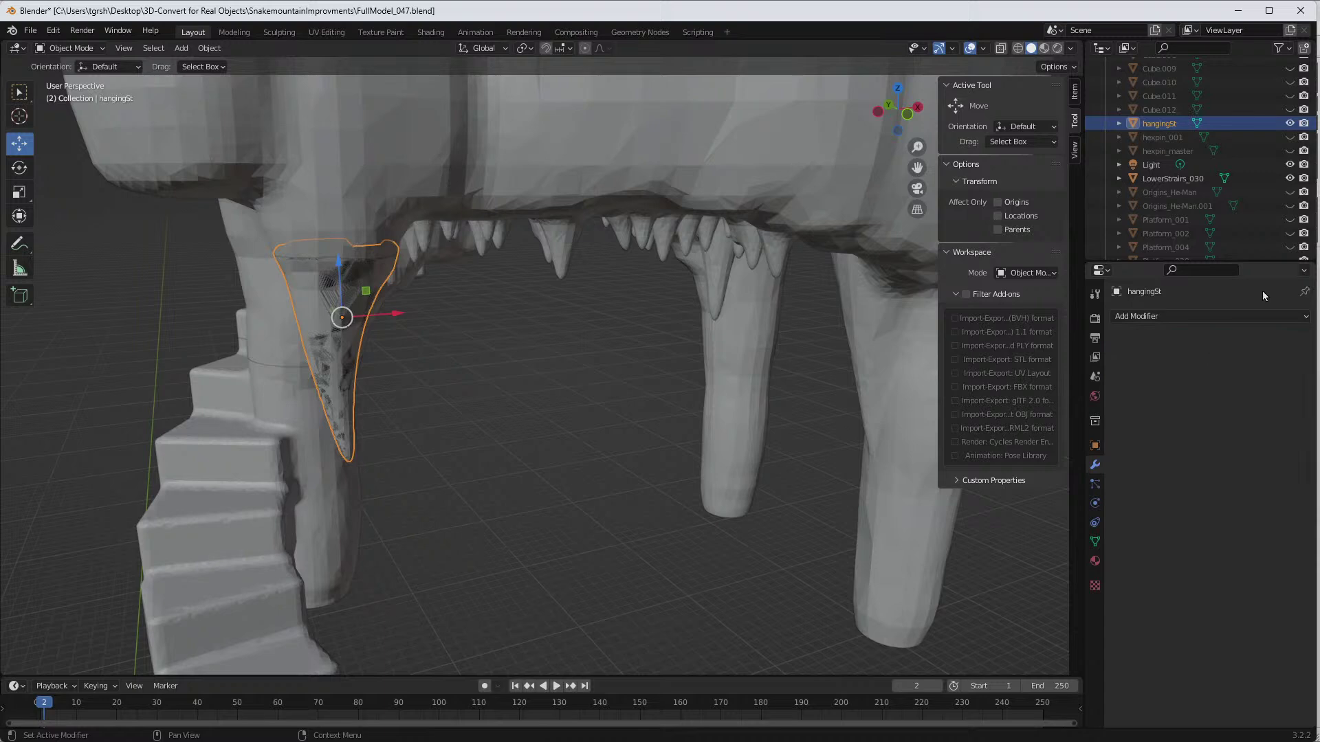
Step: Hide the hangingSt object and make StCuttingtool visible in the scene
left_click(1290, 123)
scroll(1231, 168, "down", 5)
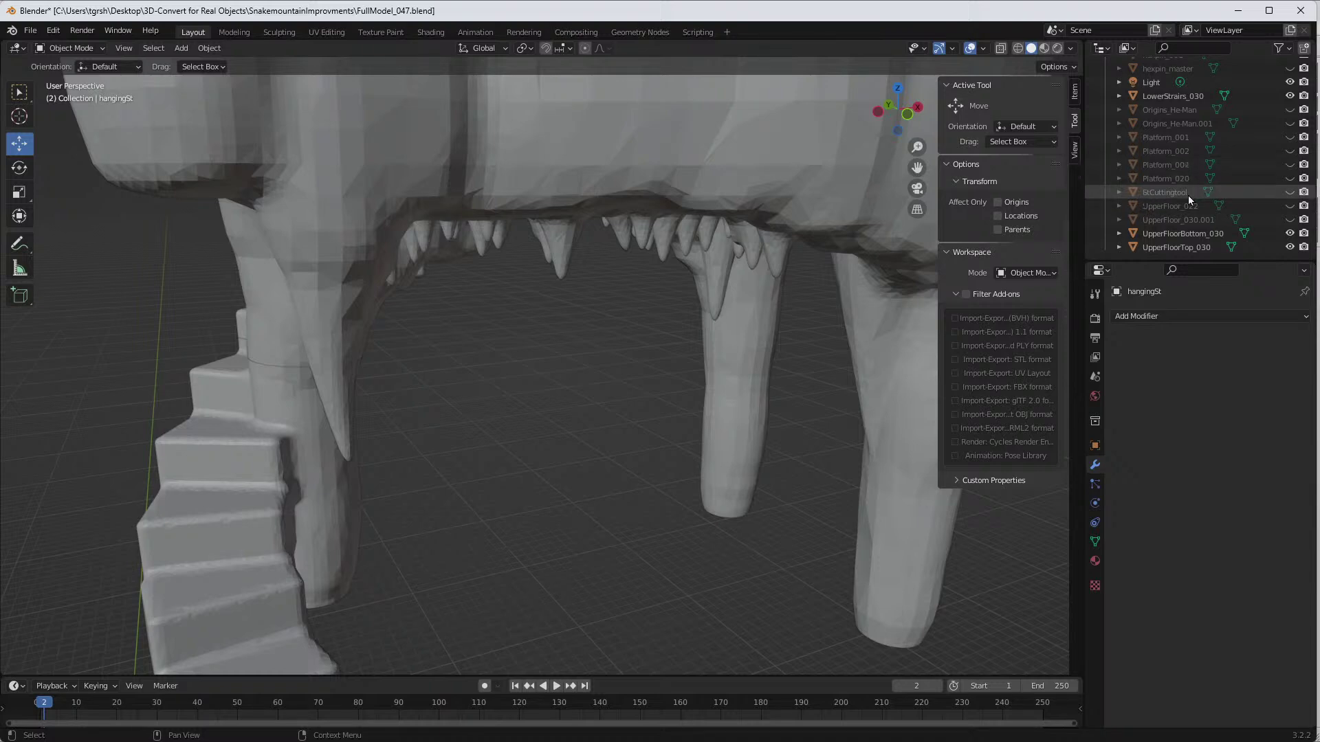
left_click(1290, 192)
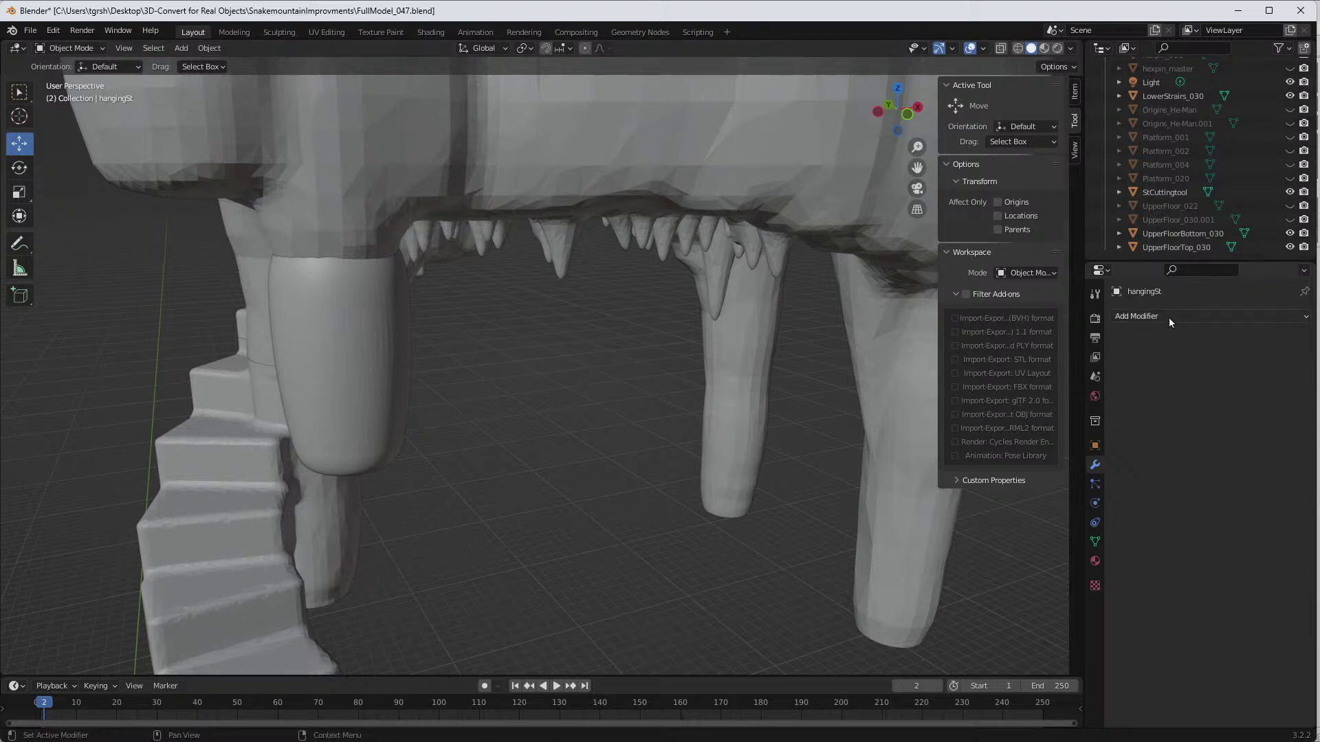
Step: Add a Boolean Difference modifier to UpperFloorBottom_030 with the Fast solver and StCuttingtool as its object
left_click(492, 165)
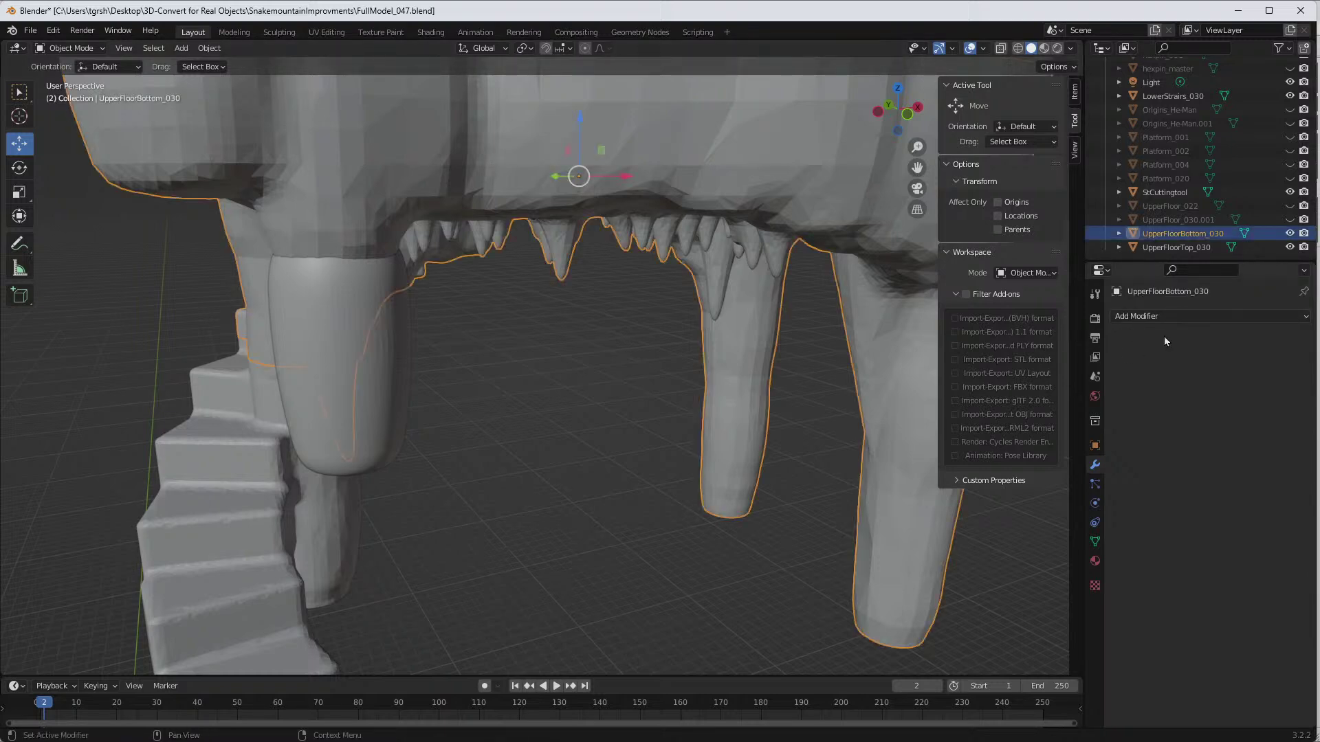
left_click(1177, 319)
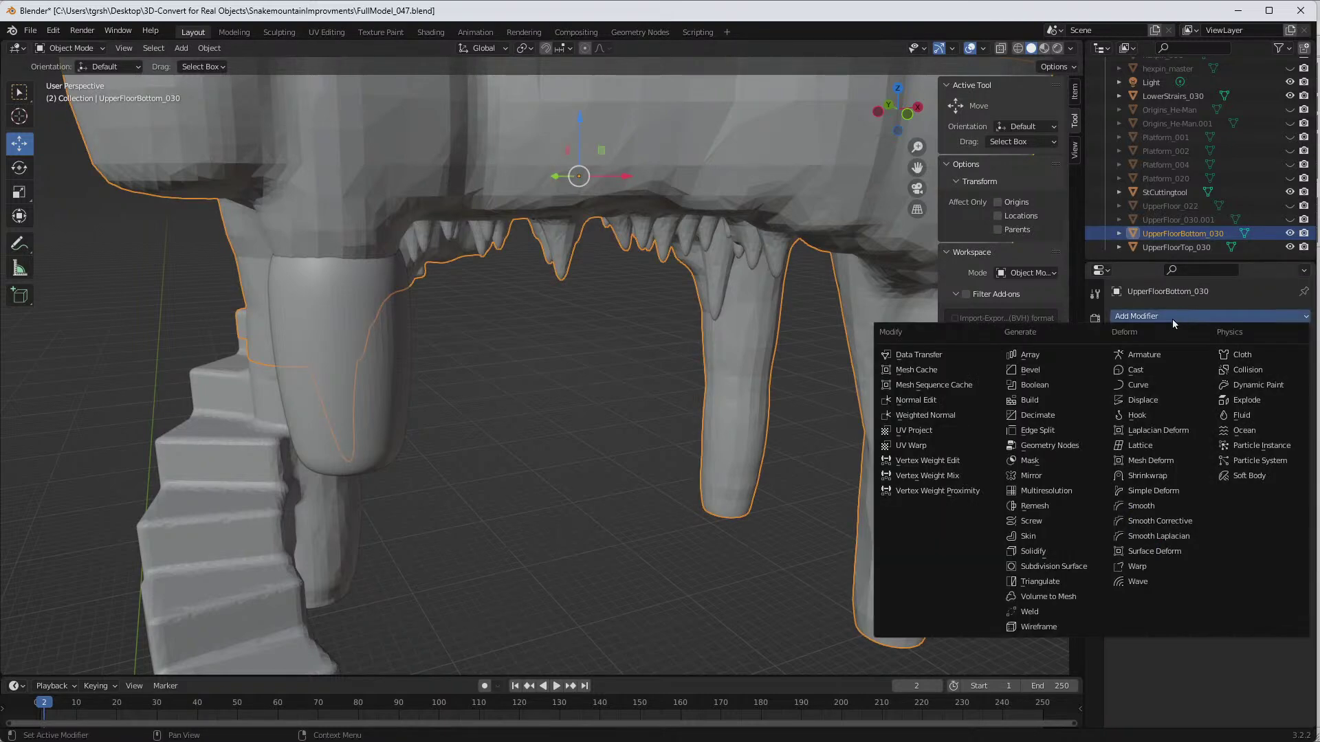
left_click(1057, 384)
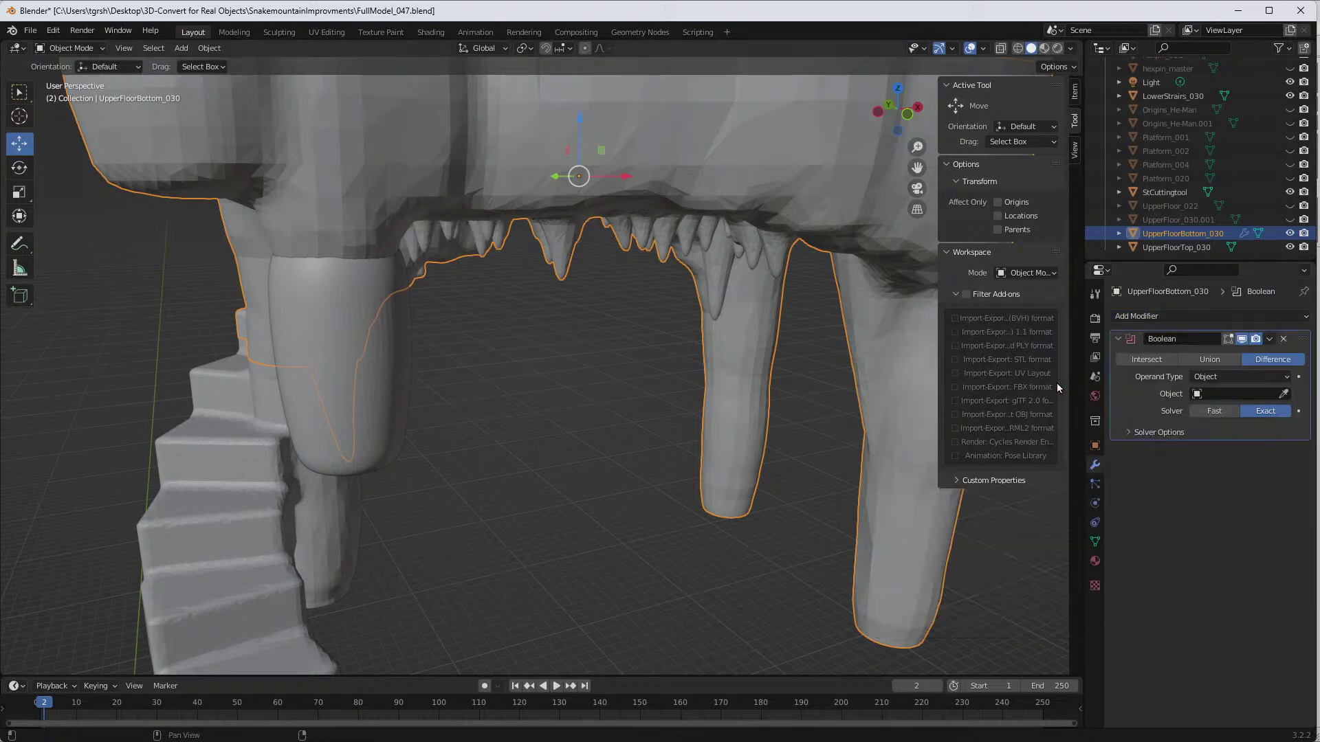
left_click(1211, 411)
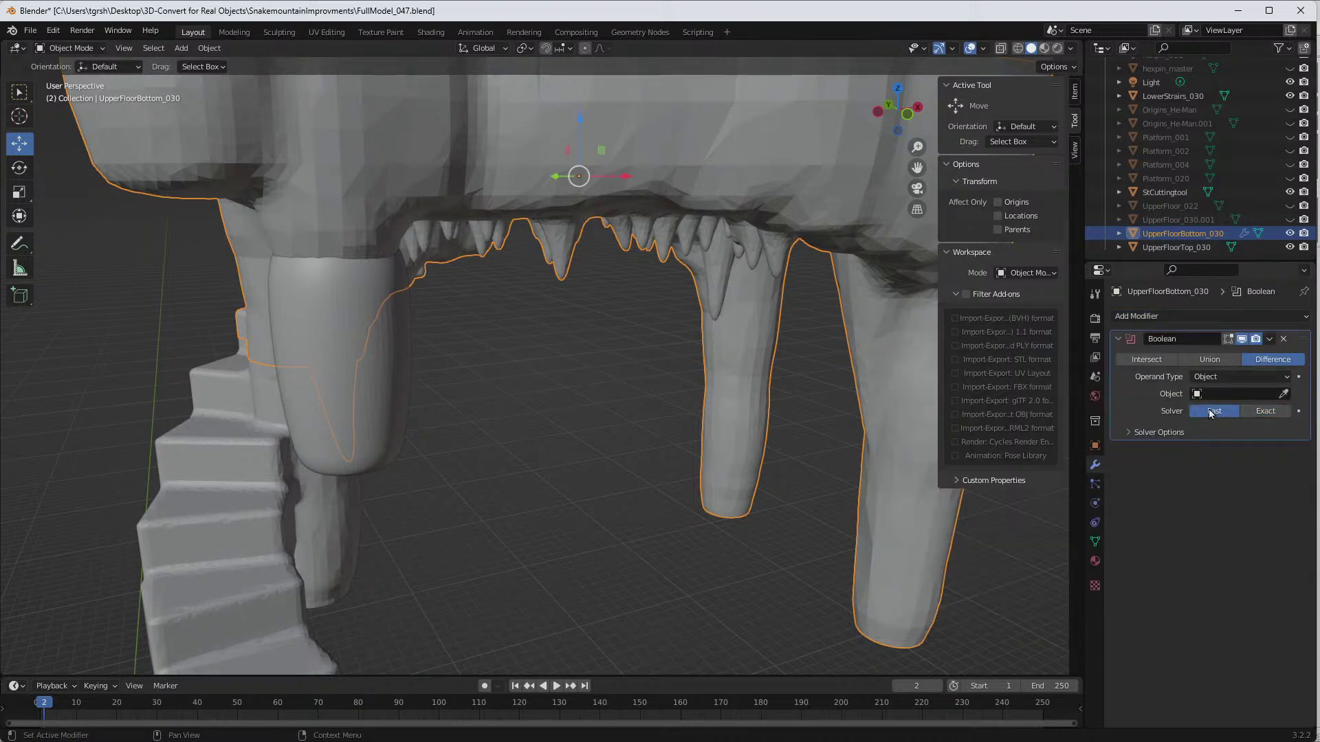
left_click(1283, 394)
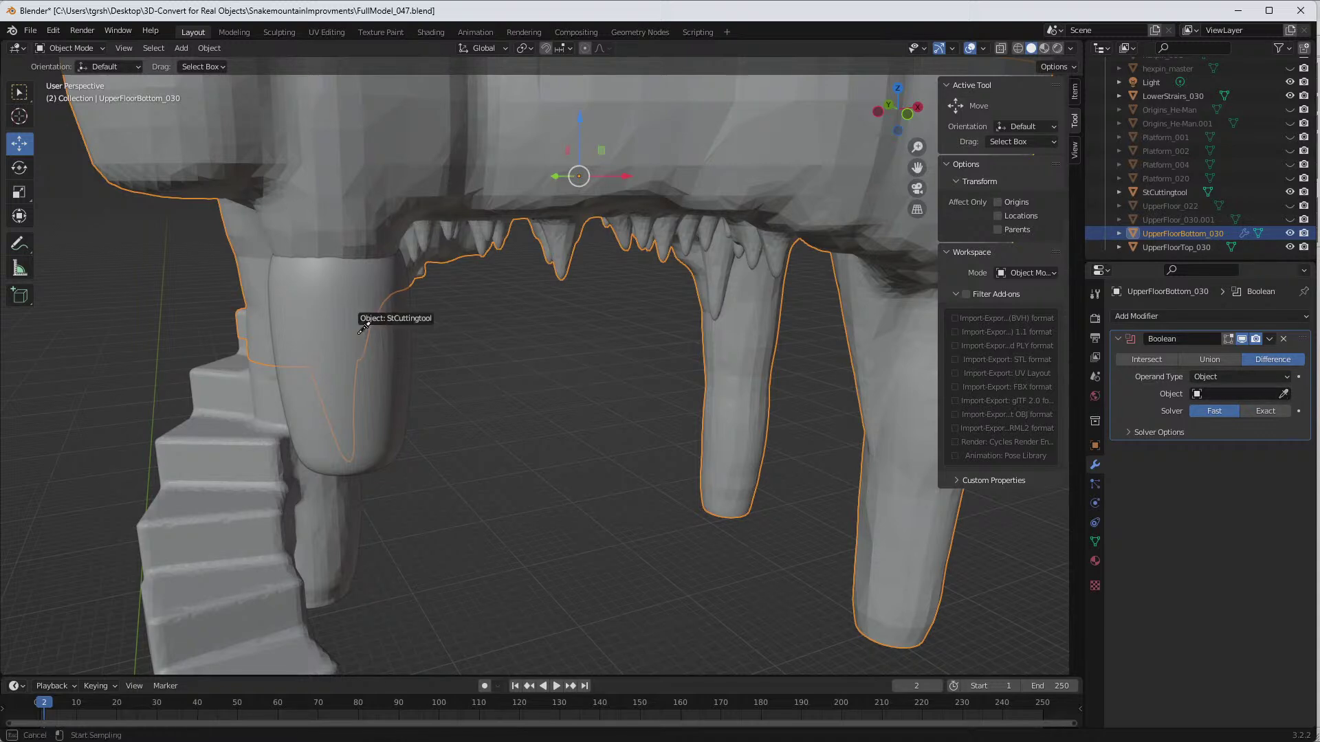
left_click(373, 382)
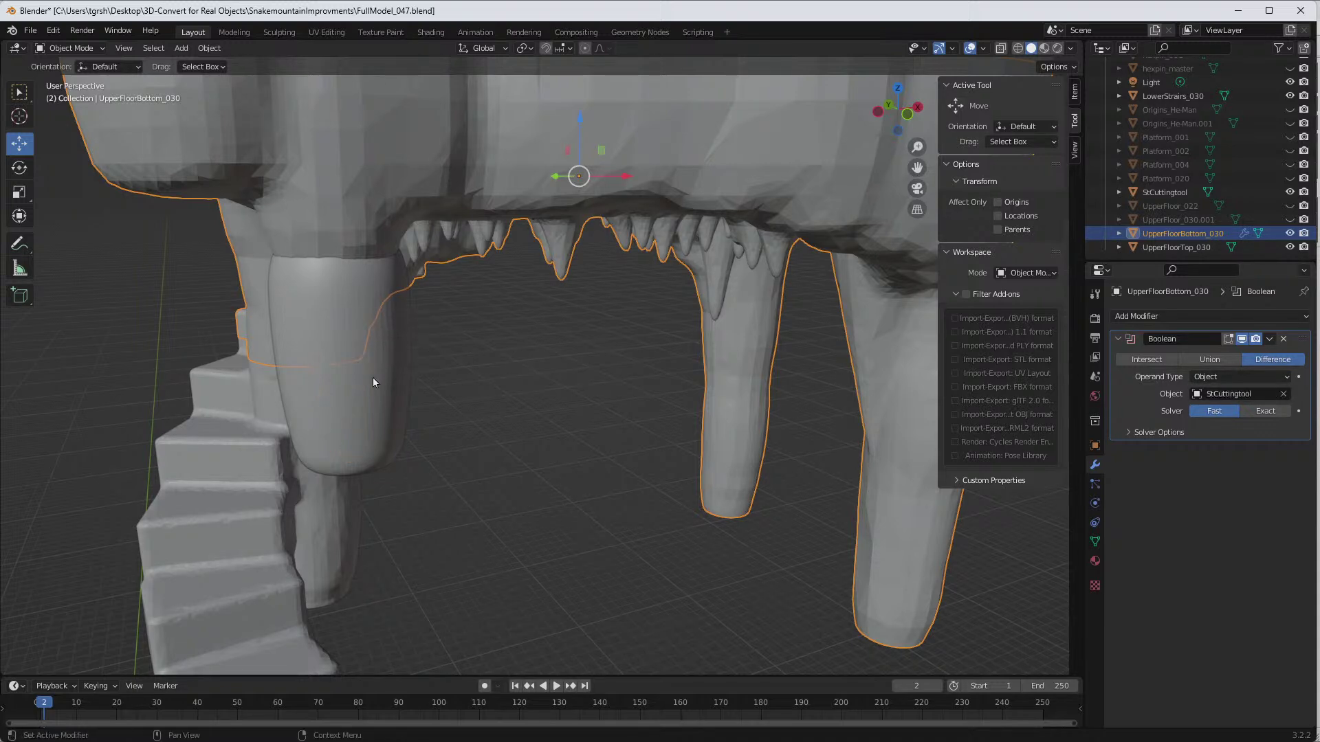
middle_click_drag(470, 395, 551, 381)
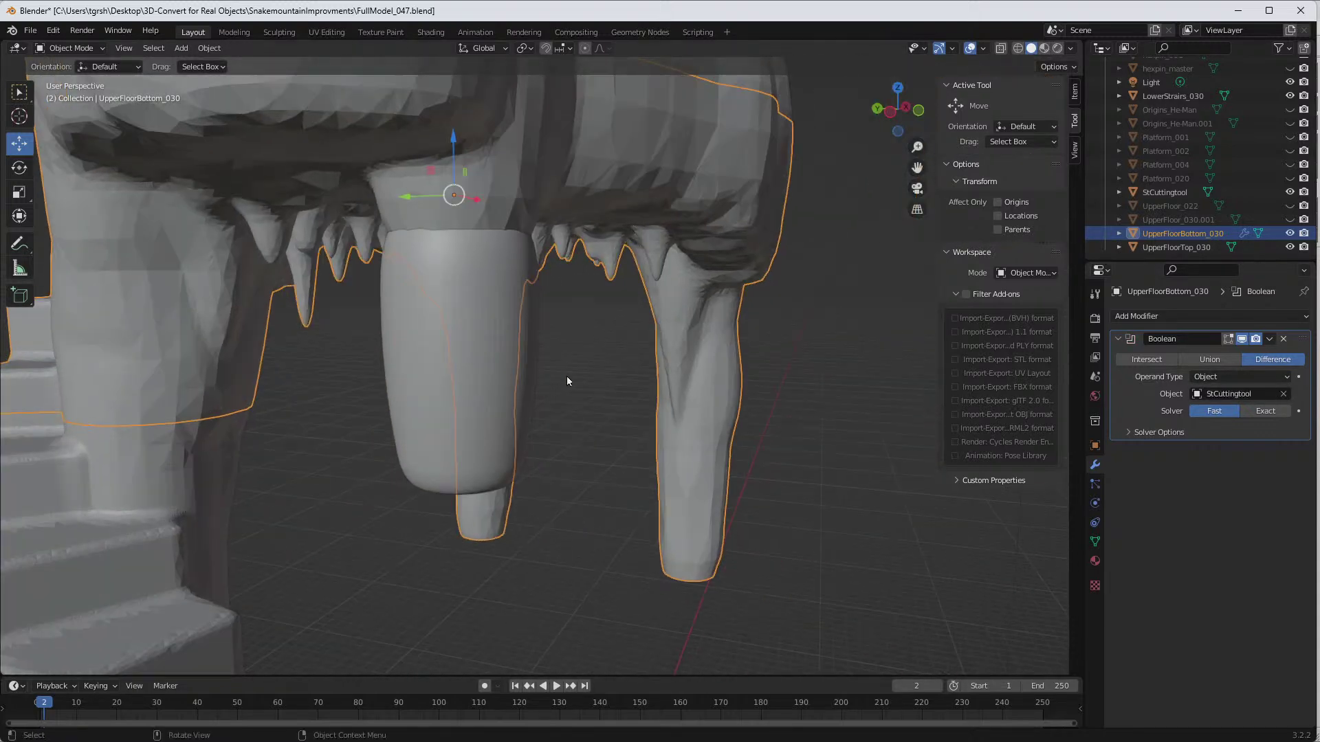
Step: Apply the Difference modifier on UpperFloorBottom_030 and hide StCuttingtool to inspect the cut
left_click(1268, 339)
left_click(1233, 354)
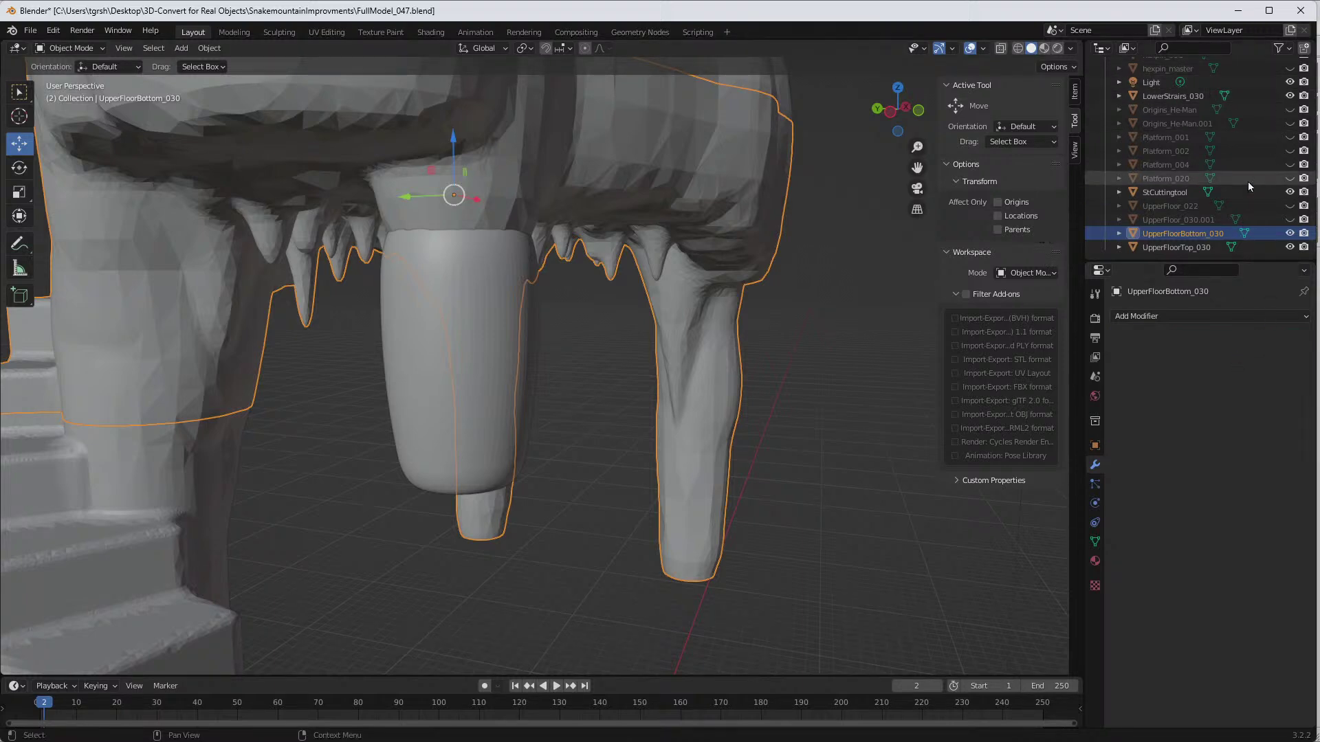
left_click(1289, 191)
middle_click_drag(712, 335, 781, 289)
mouse_move(778, 301)
middle_mouse_down()
mouse_move(717, 269)
mouse_move(698, 211)
mouse_move(699, 284)
mouse_move(745, 310)
mouse_move(796, 304)
mouse_move(760, 319)
middle_mouse_up()
Step: Undo the Difference cut on UpperFloorBottom_030, back to before its Boolean modifier was added and with StCuttingtool shown
key("ctrl+z")
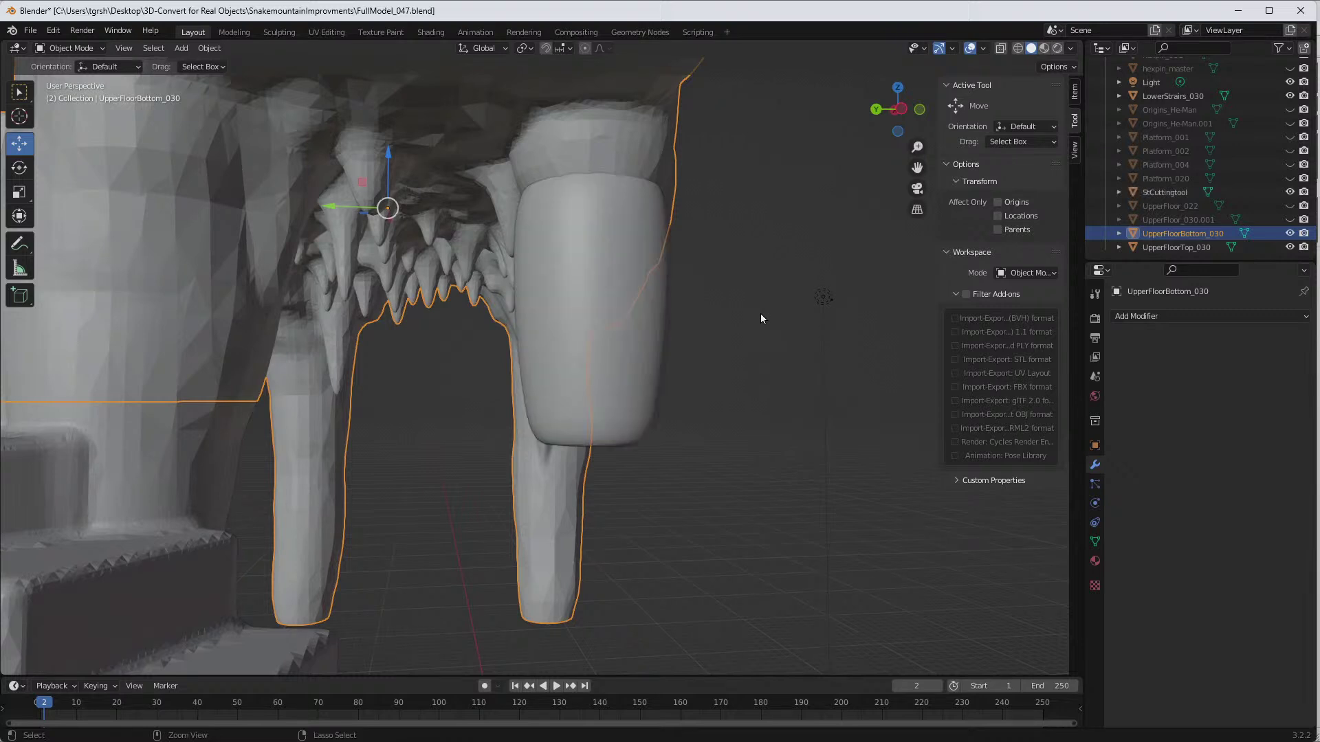
key("ctrl+z")
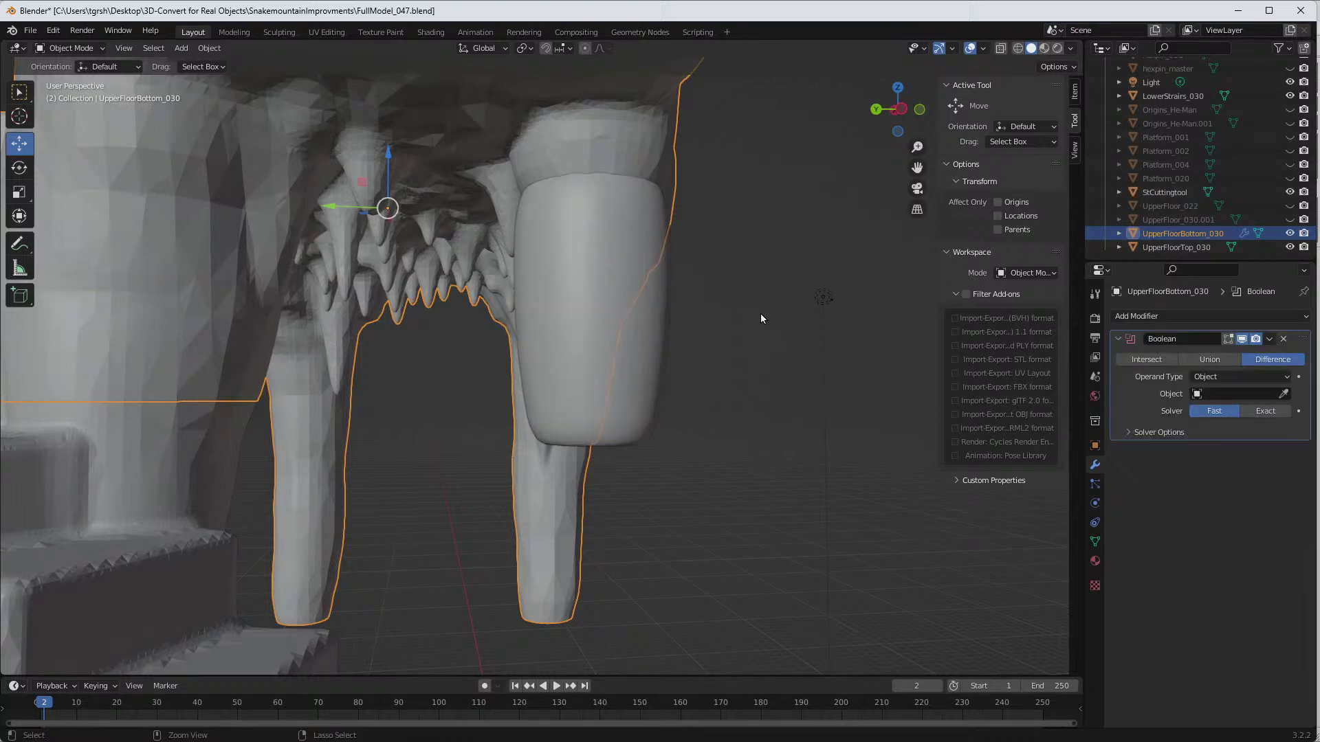
key("ctrl+z")
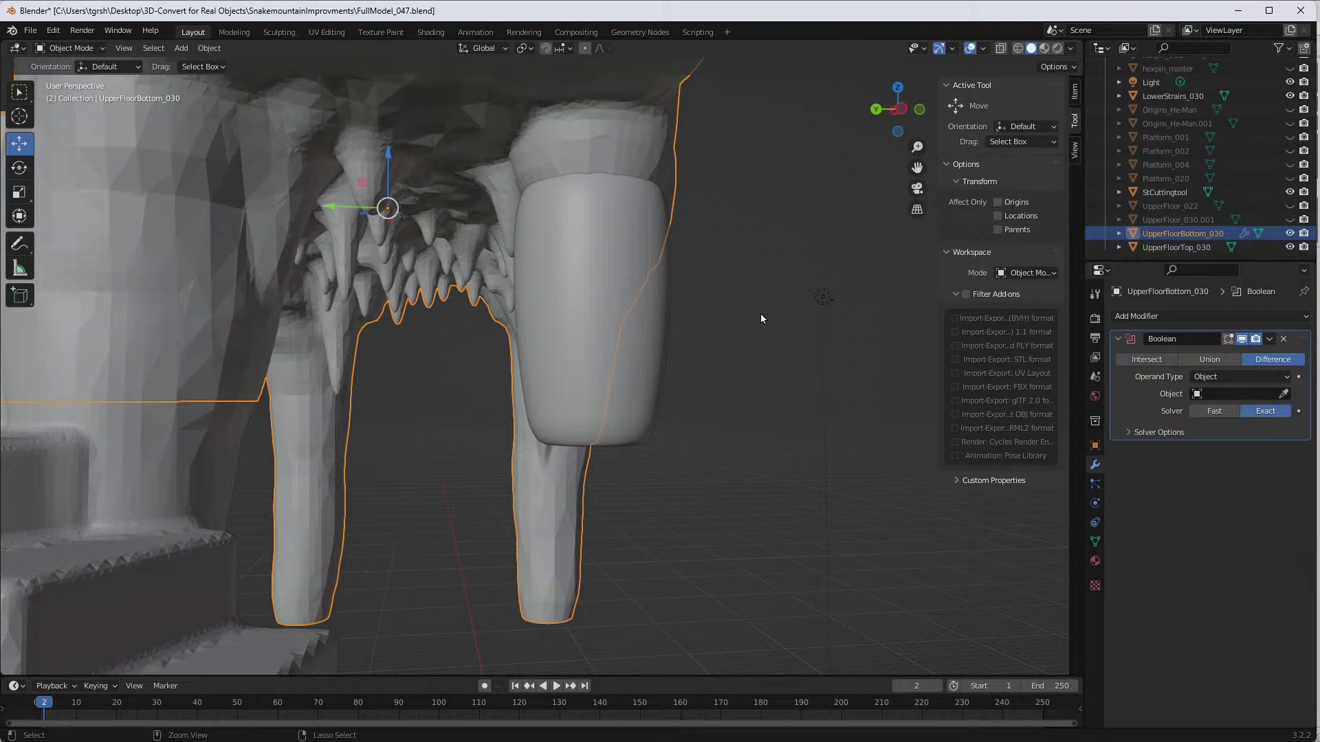
key("ctrl+z")
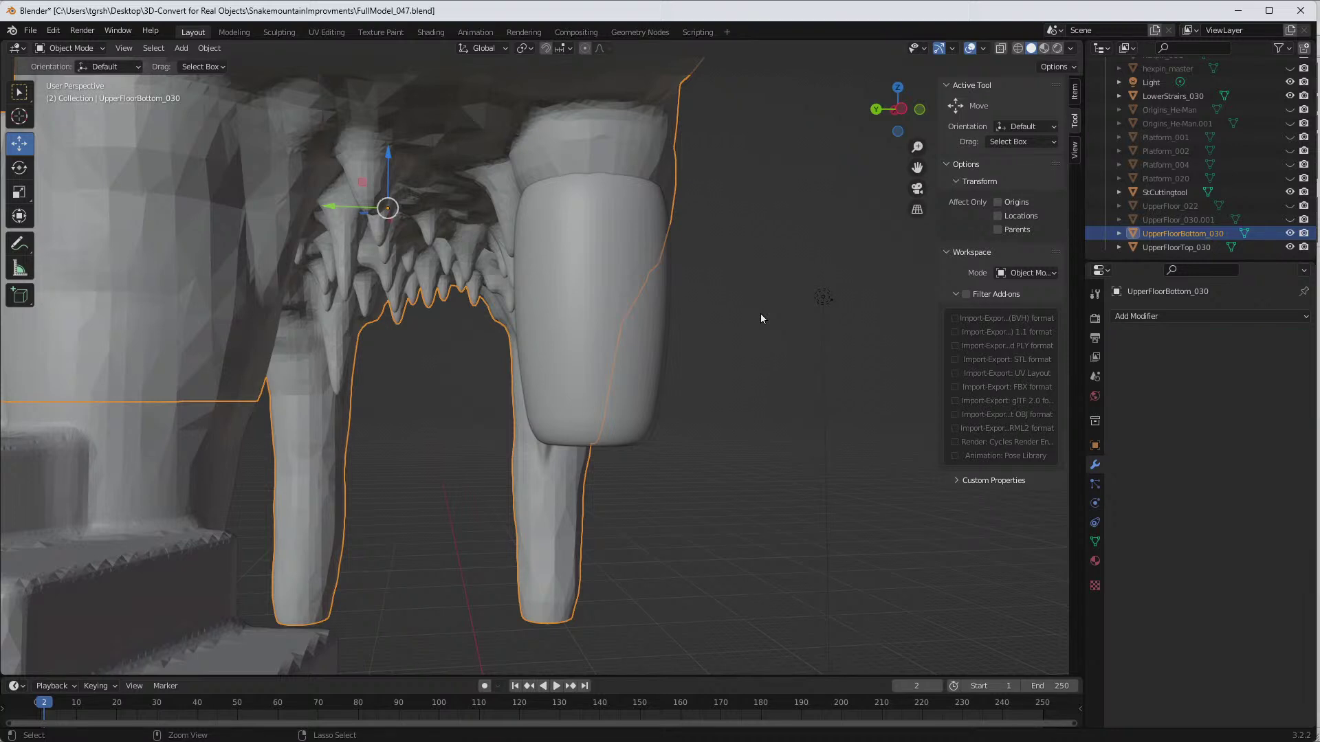
key("ctrl+z")
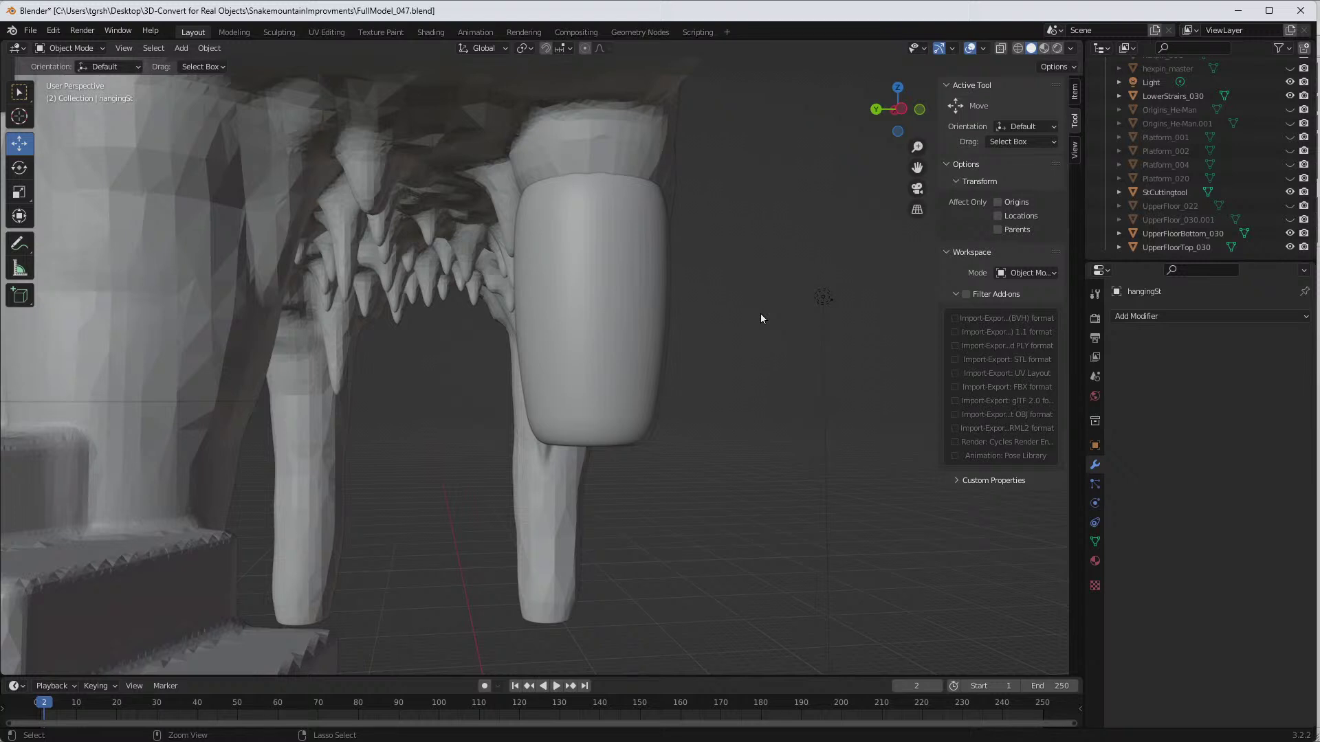
scroll(1200, 221, "up", 5)
scroll(1206, 216, "up", 2)
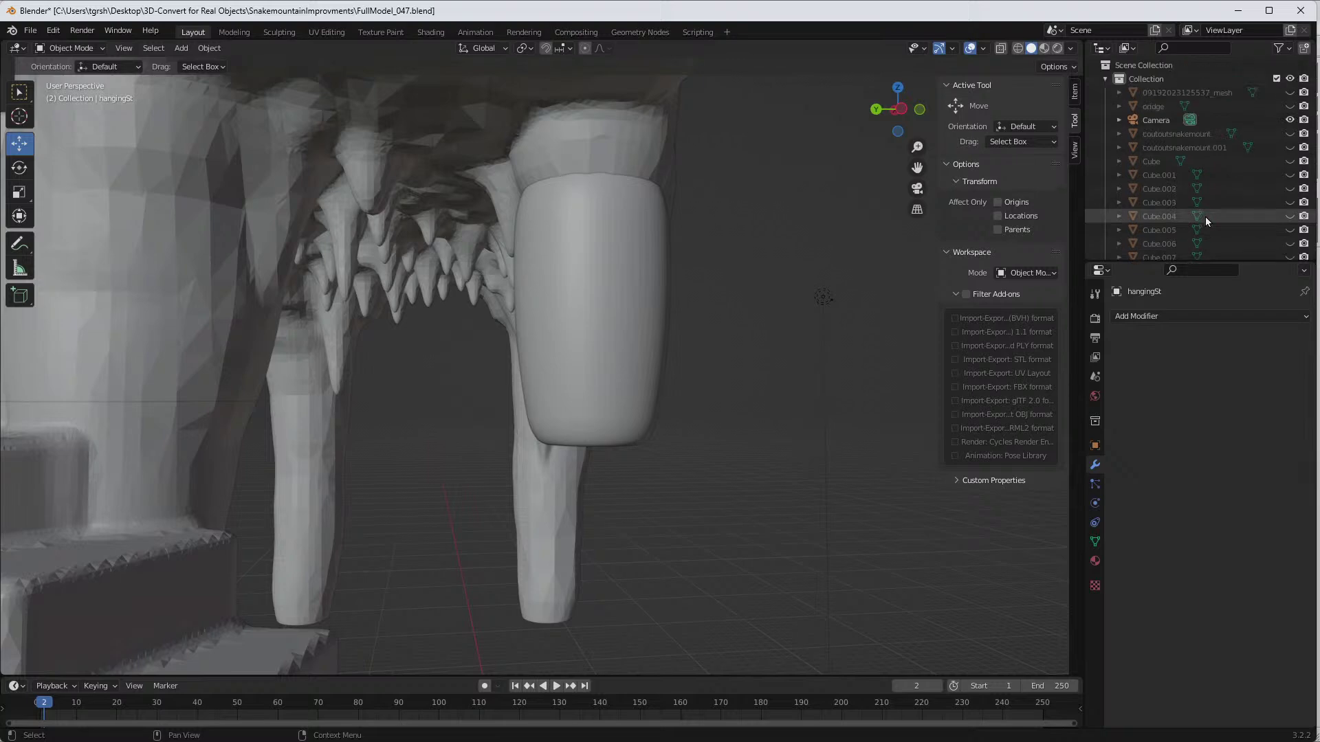
scroll(1205, 216, "down", 3)
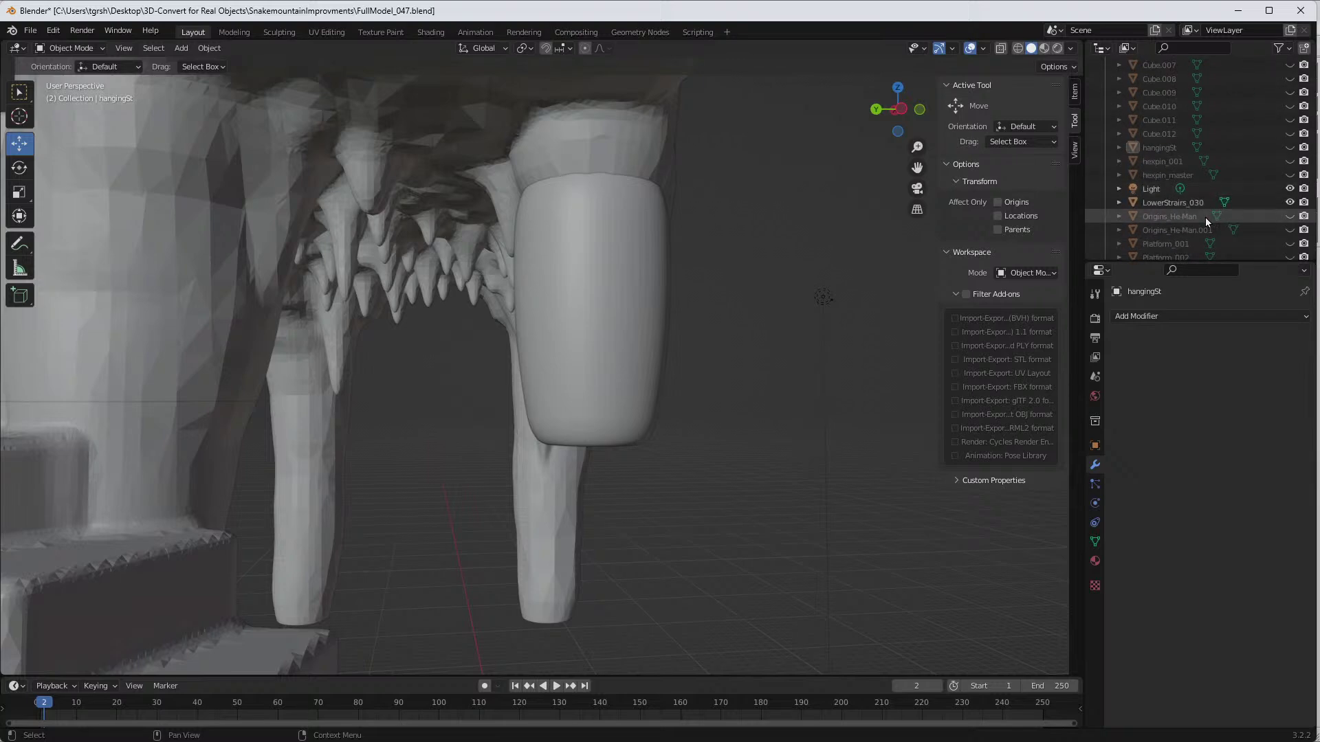
scroll(1206, 217, "down", 4)
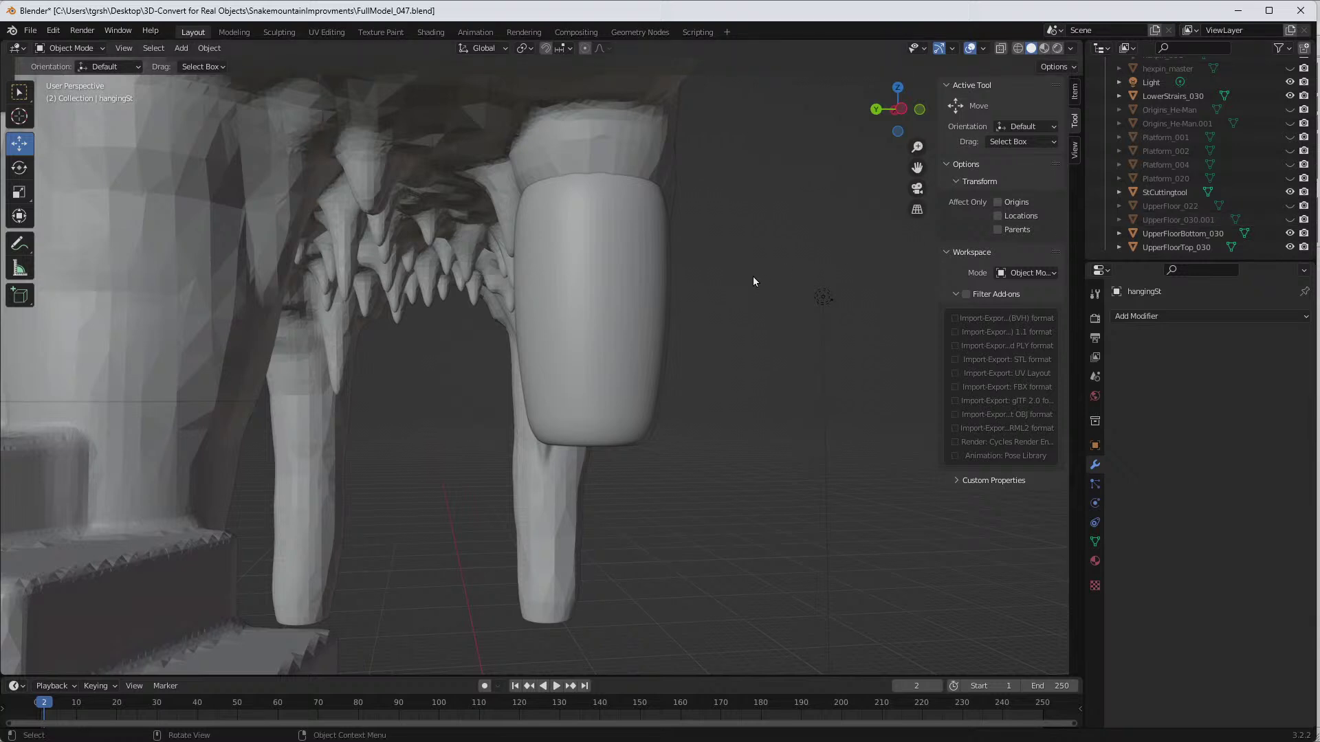
Step: Lower StCuttingtool by about 0.67 m along Z and scale it up uniformly by about 1.169
left_click(548, 338)
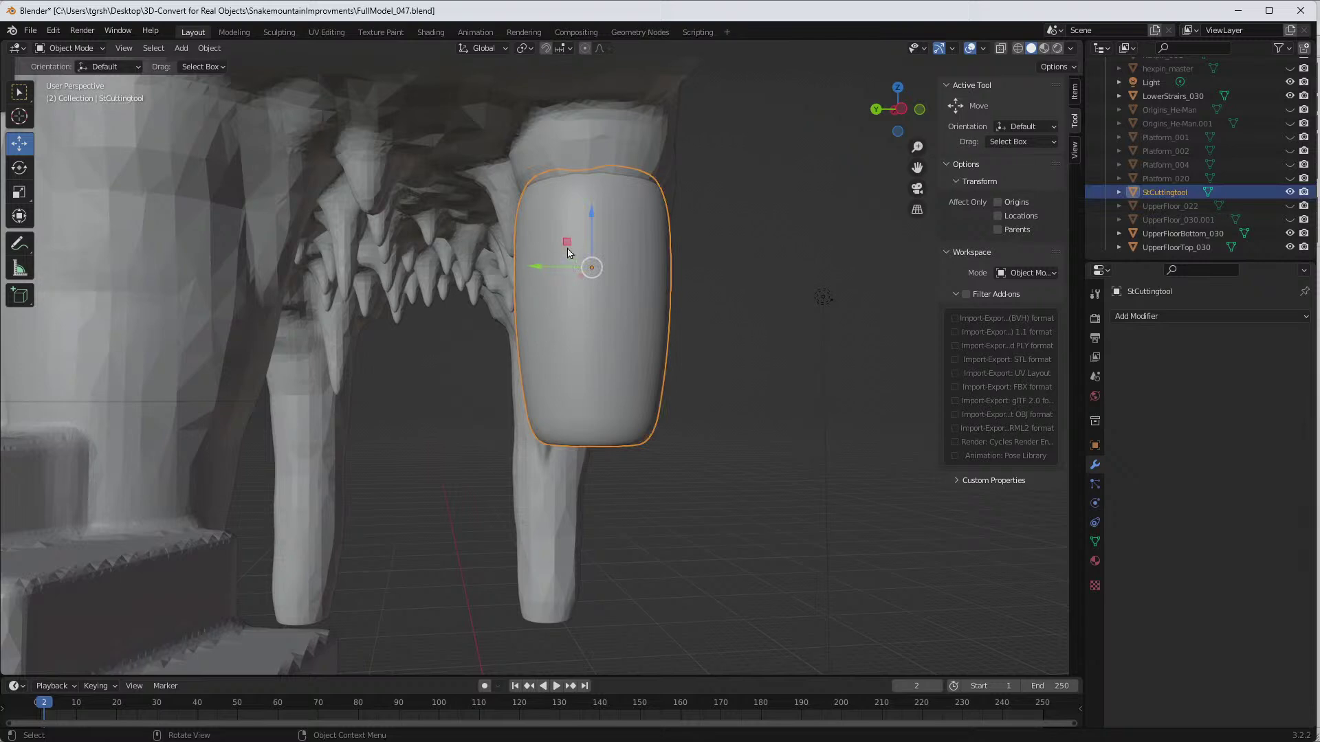
left_click_drag(594, 218, 650, 251)
middle_click_drag(683, 309, 716, 316)
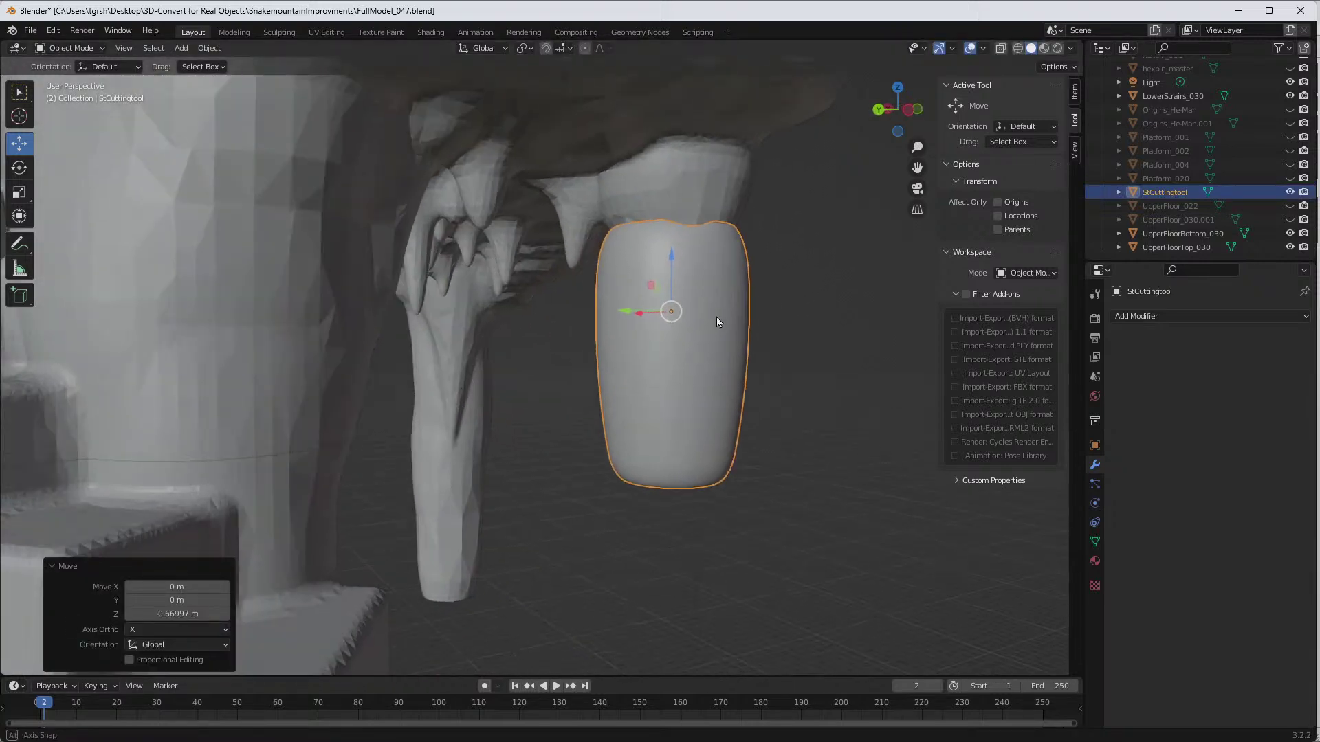
left_click(19, 193)
left_click_drag(730, 296, 762, 334)
middle_click_drag(761, 334, 925, 326)
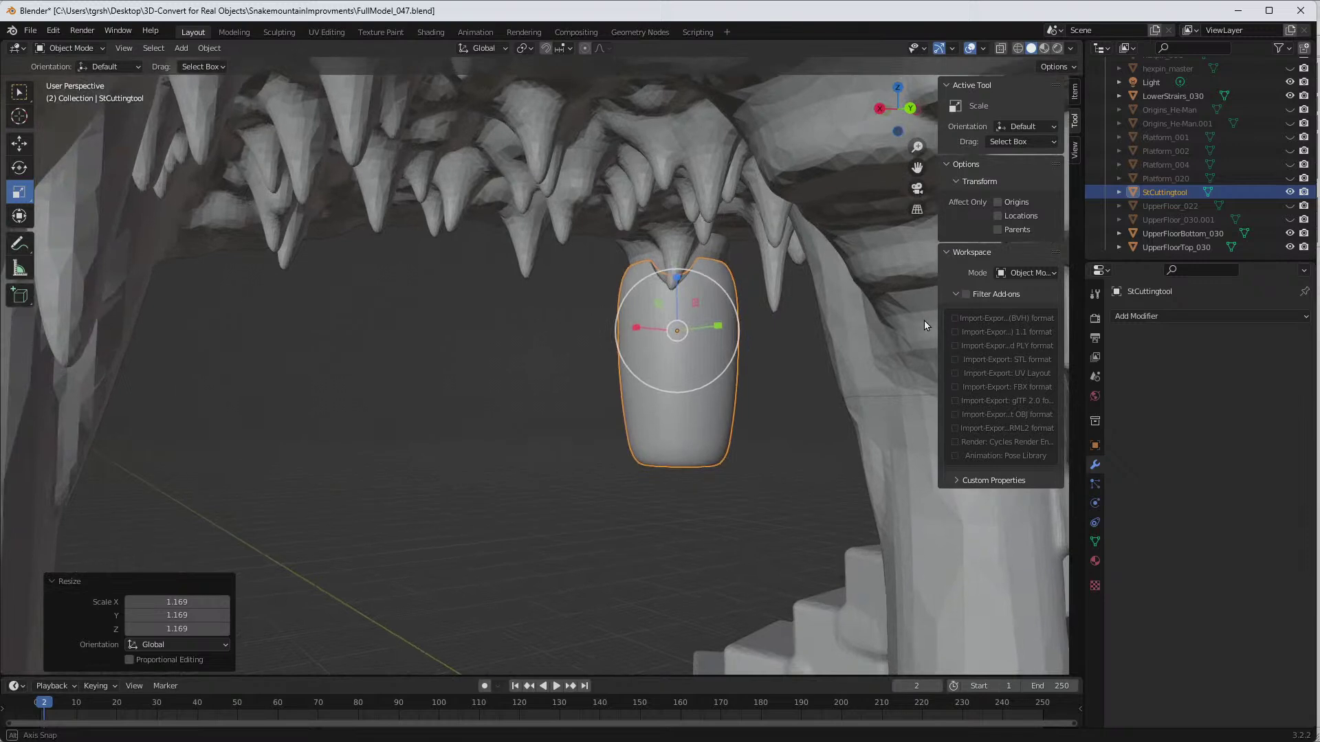
Step: Scale StCuttingtool up uniformly by about 1.147 and again by about 1.054, and lower it about 0.34 m along Z
left_click_drag(734, 303, 746, 304)
middle_click_drag(746, 304, 556, 347)
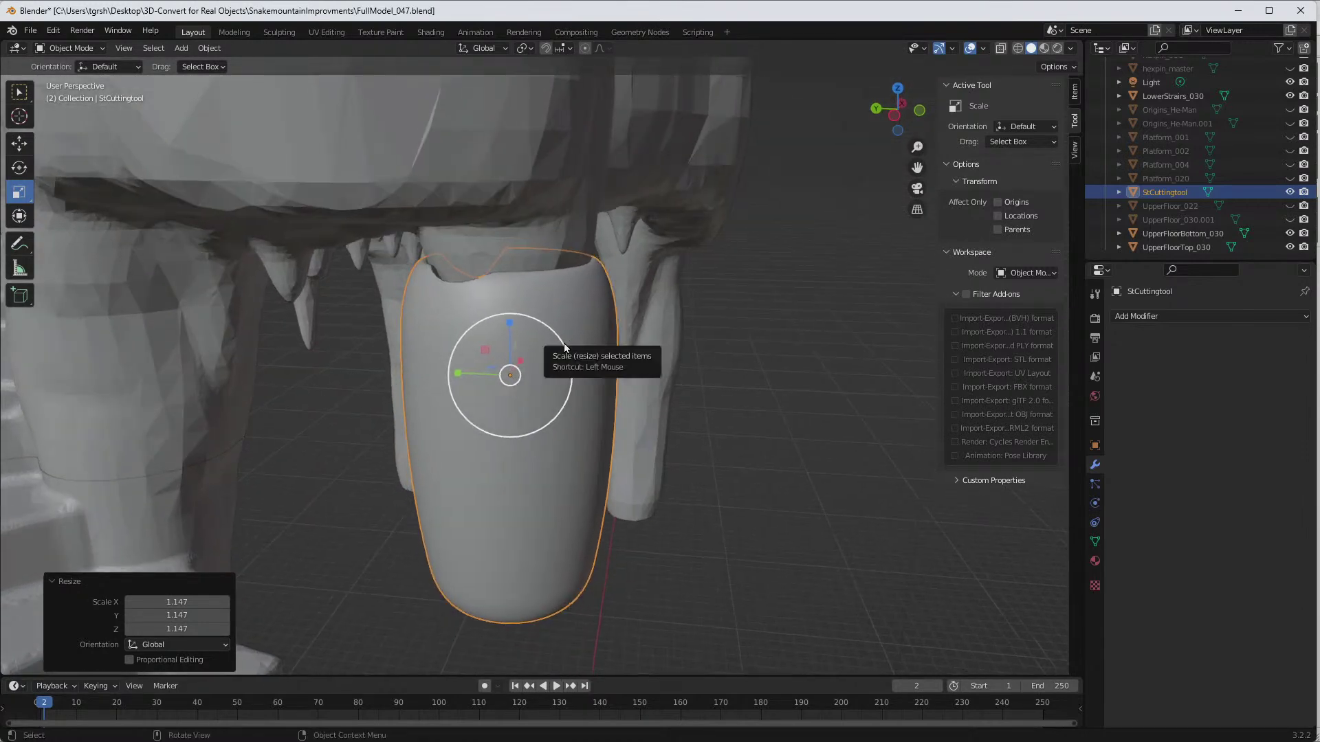
left_click_drag(564, 349, 572, 349)
mouse_move(572, 350)
middle_mouse_down()
mouse_move(599, 360)
mouse_move(725, 348)
mouse_move(812, 306)
mouse_move(962, 319)
mouse_move(558, 360)
middle_mouse_up()
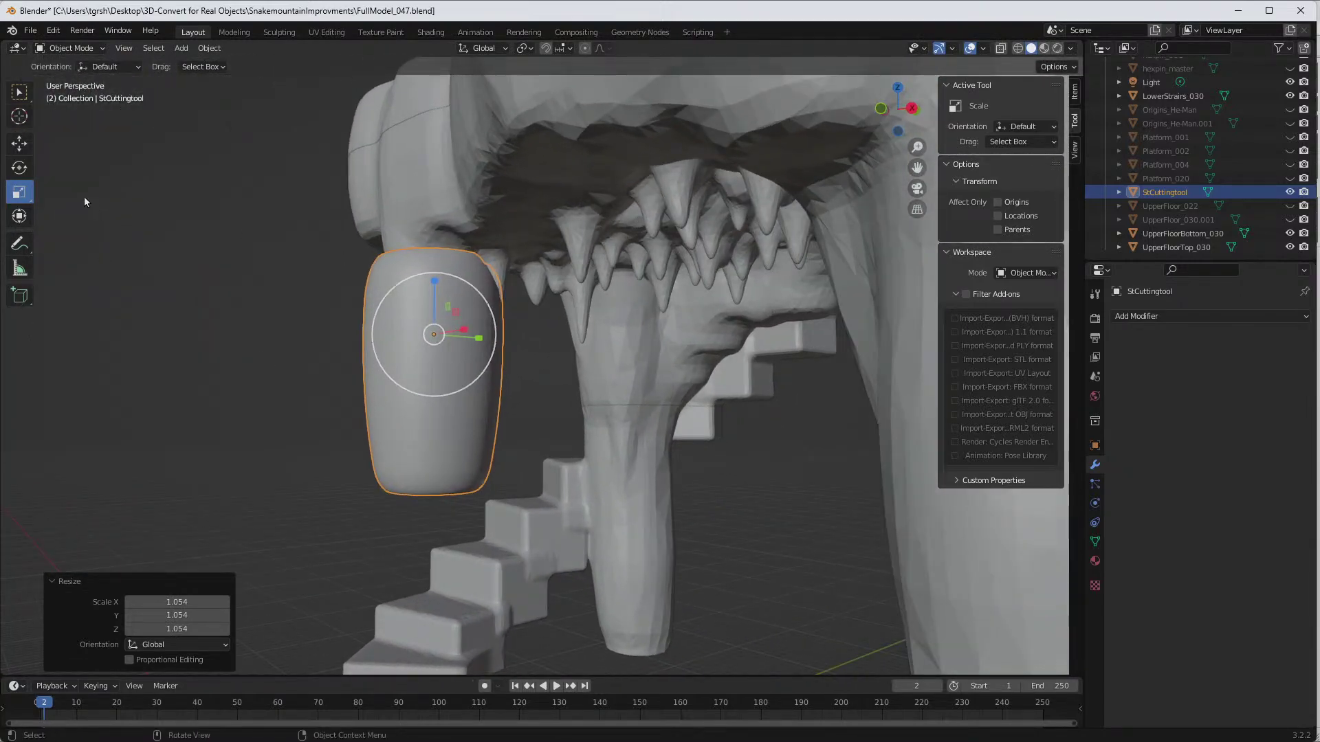
left_click(18, 145)
left_click_drag(433, 288, 433, 295)
middle_click_drag(433, 295, 547, 423)
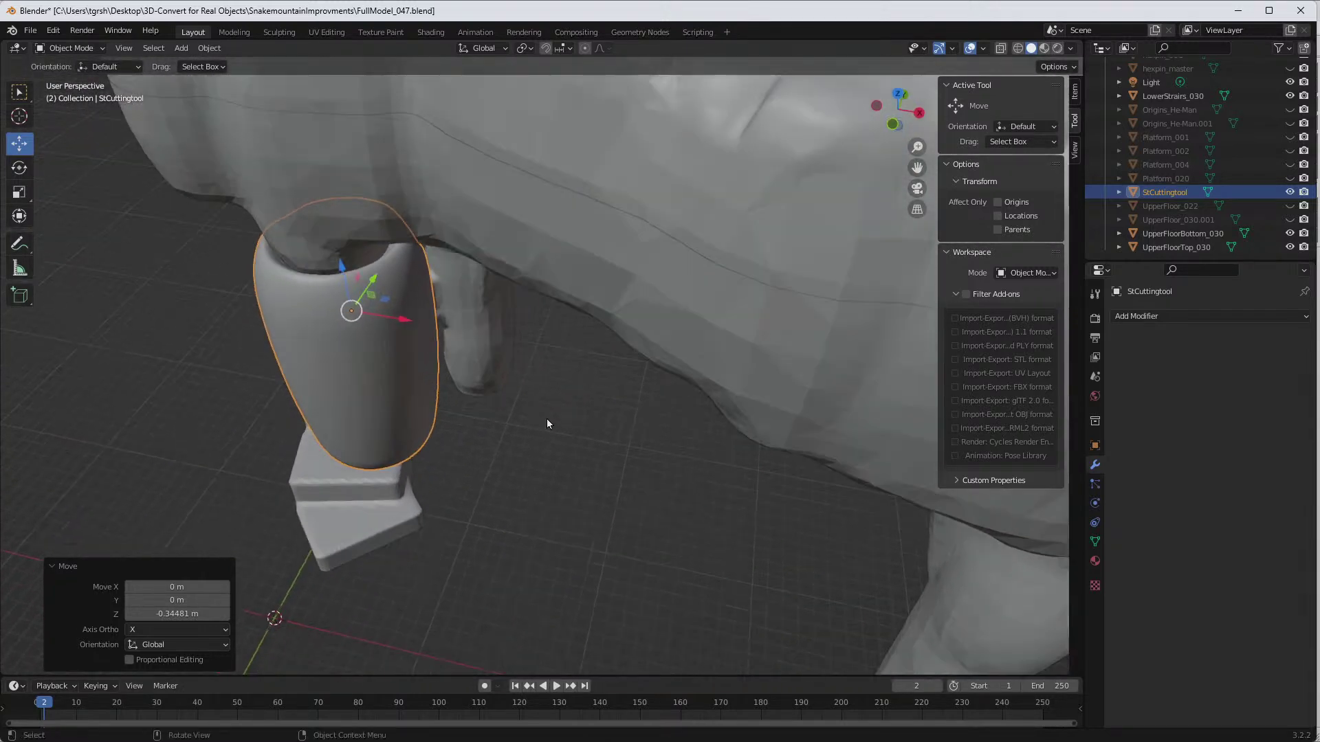
Step: Fine-tune StCuttingtool's uniform scale around the stalactite and raise it about 0.09 m along Z
left_click(21, 193)
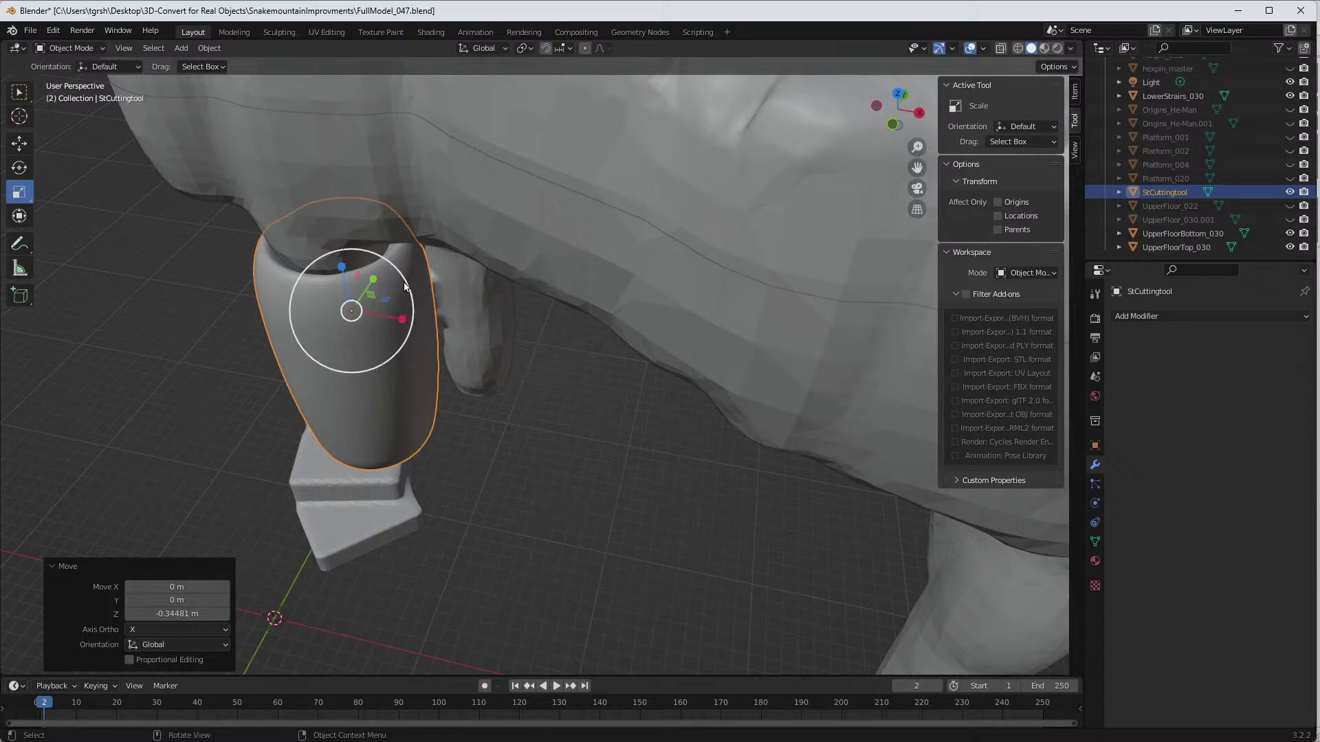
left_click_drag(404, 286, 404, 311)
middle_click_drag(404, 310, 377, 290)
left_click(19, 144)
left_click_drag(393, 250, 392, 244)
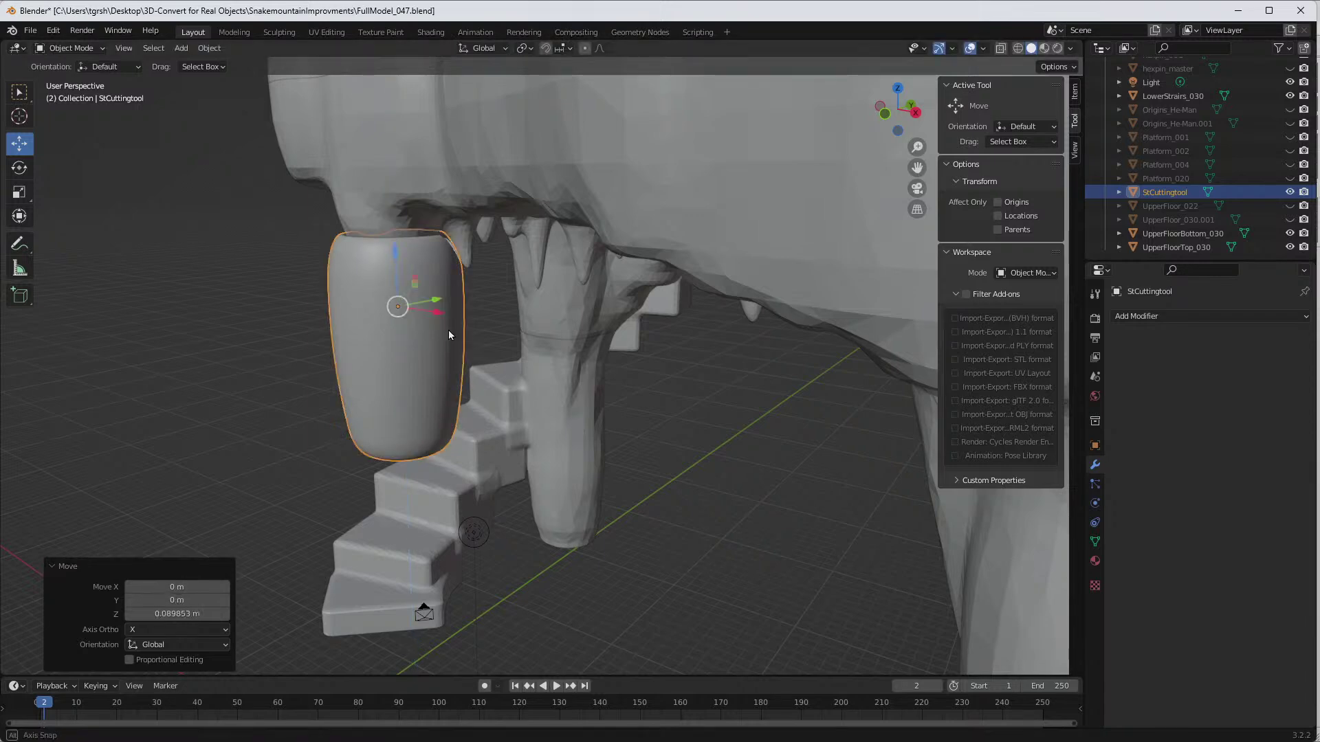
scroll(460, 323, "up", 5)
middle_click_drag(471, 324, 756, 334)
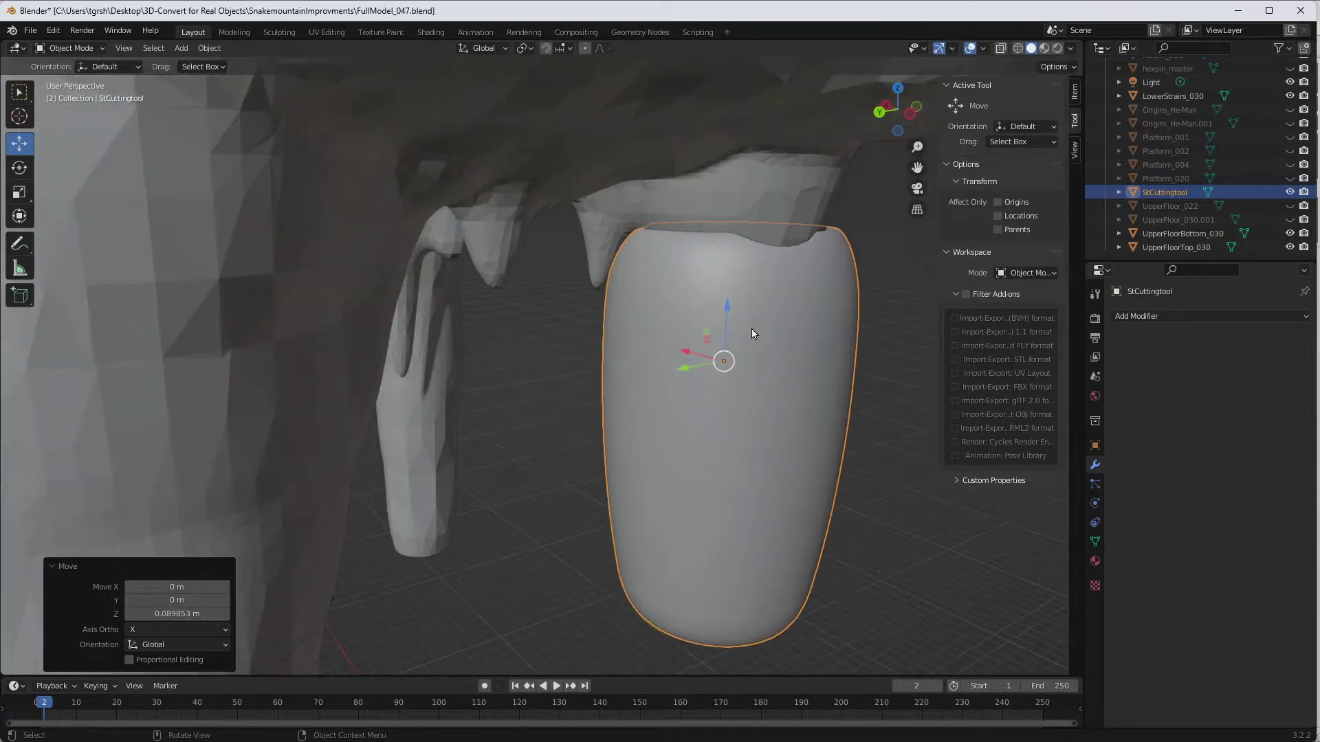
Step: Save the scene as a new version named FullModel_048.blend
left_click(30, 31)
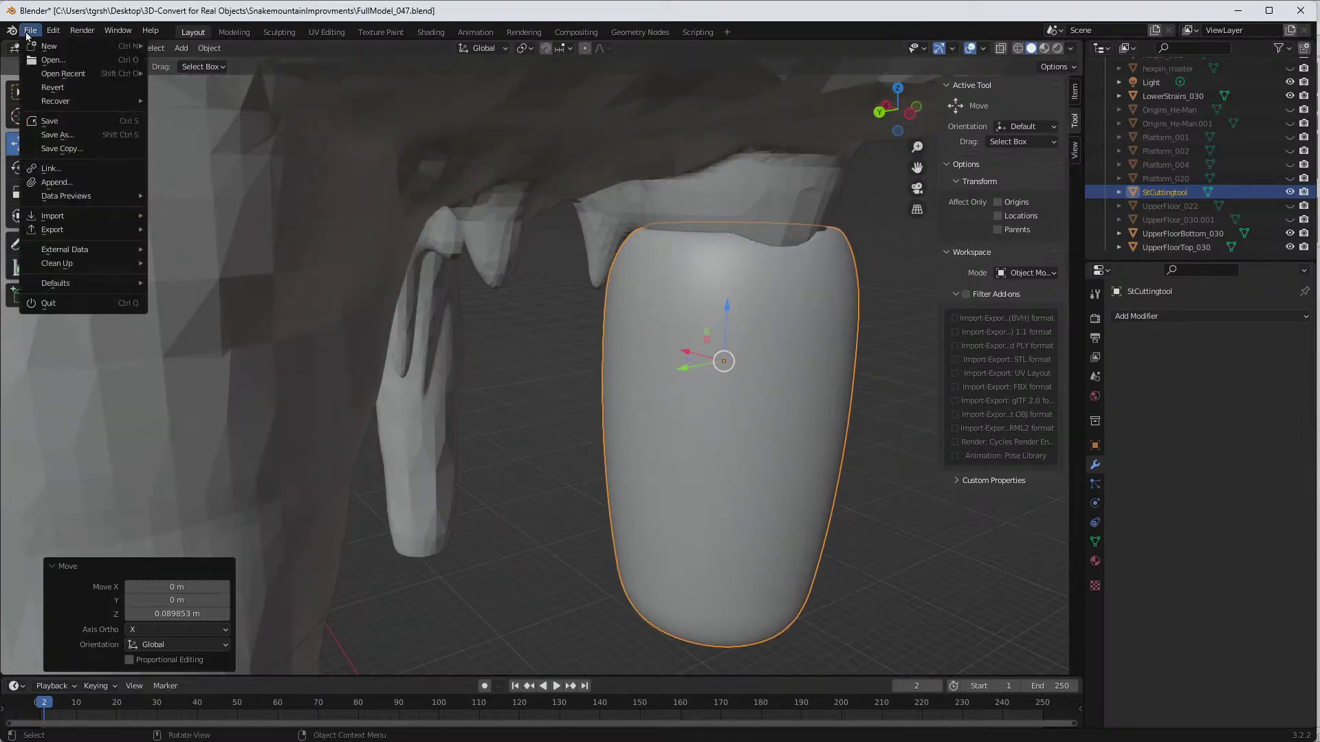
left_click(37, 132)
left_click(517, 574)
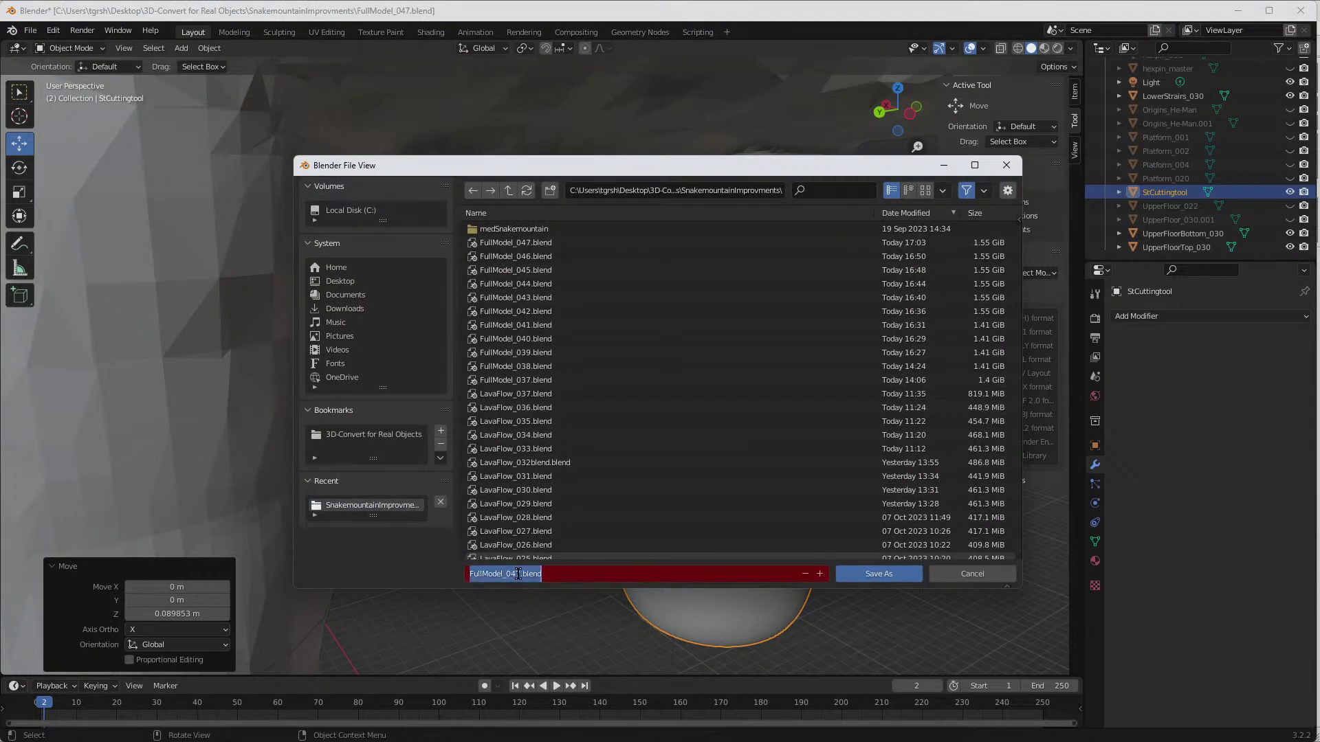
left_click(519, 574)
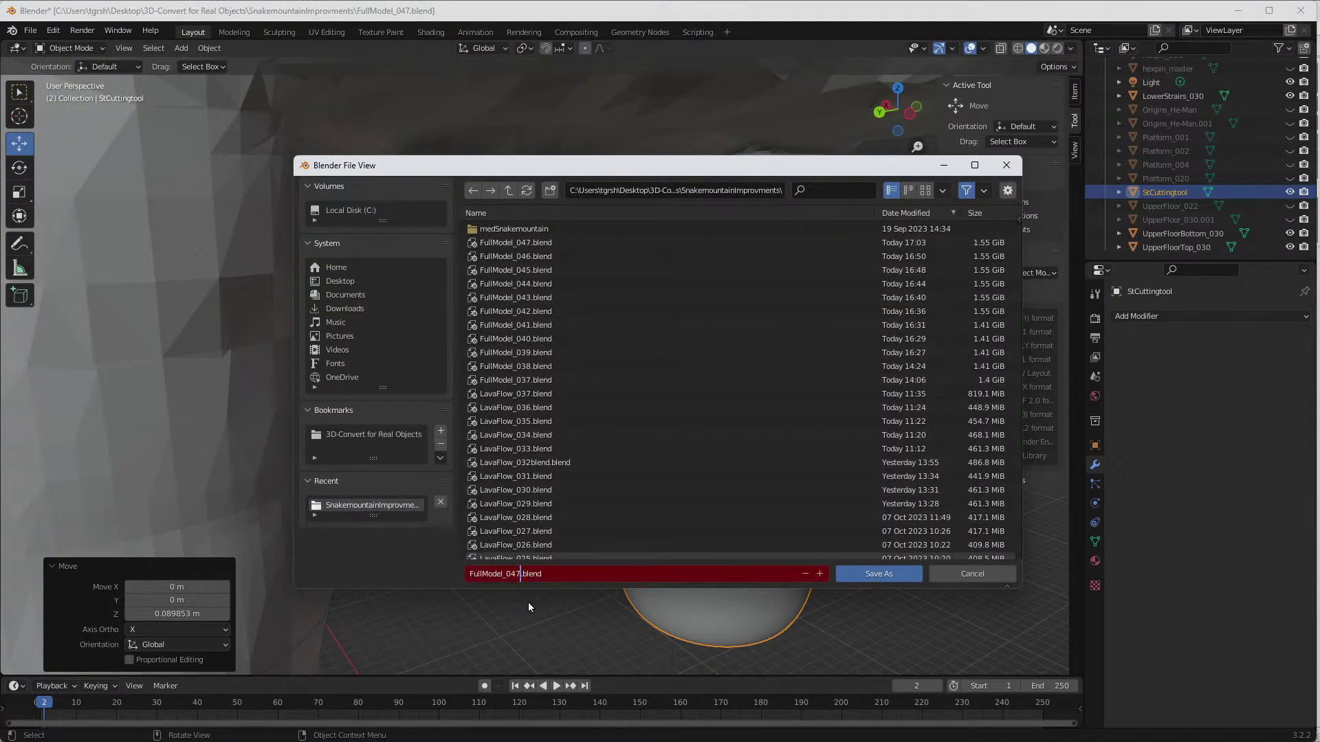
left_click(866, 573)
Step: Copy and paste StCuttingtool in place and rename the copy HangingST
middle_click_drag(822, 473, 768, 427)
left_click(753, 417)
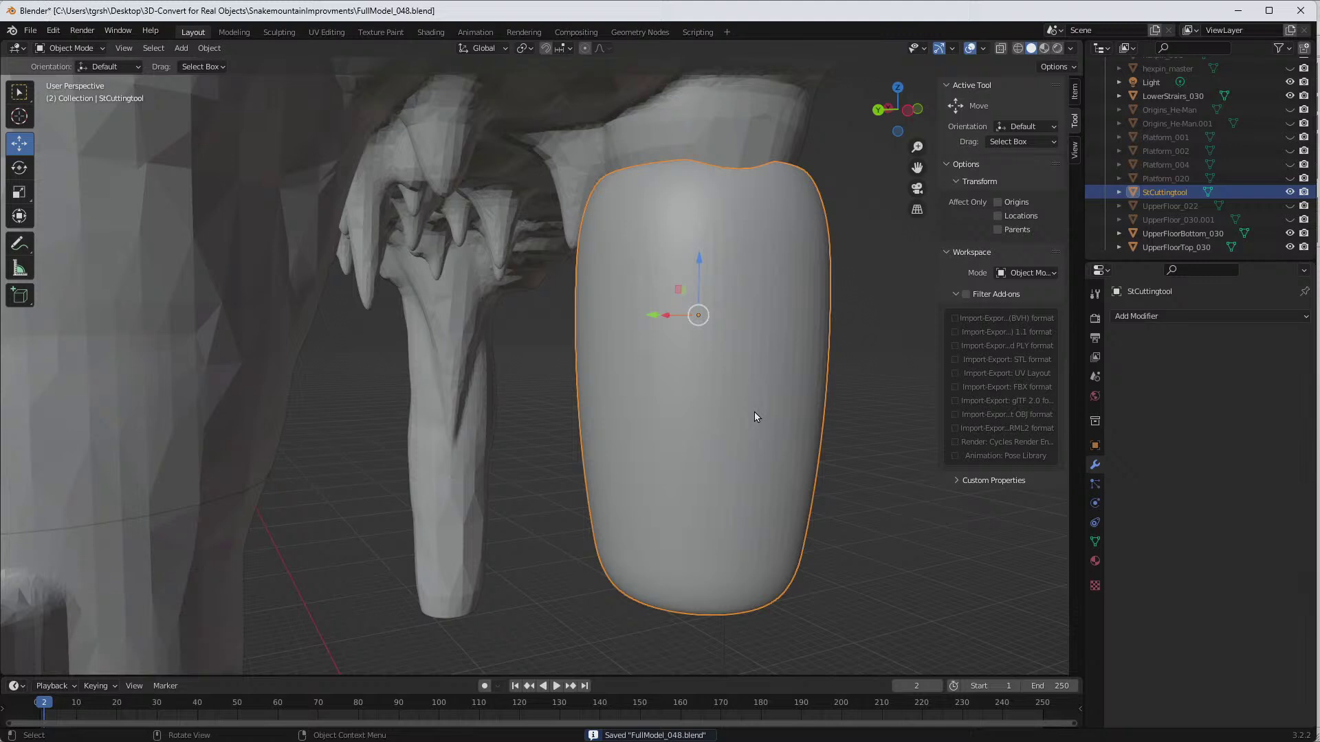
key("ctrl+c")
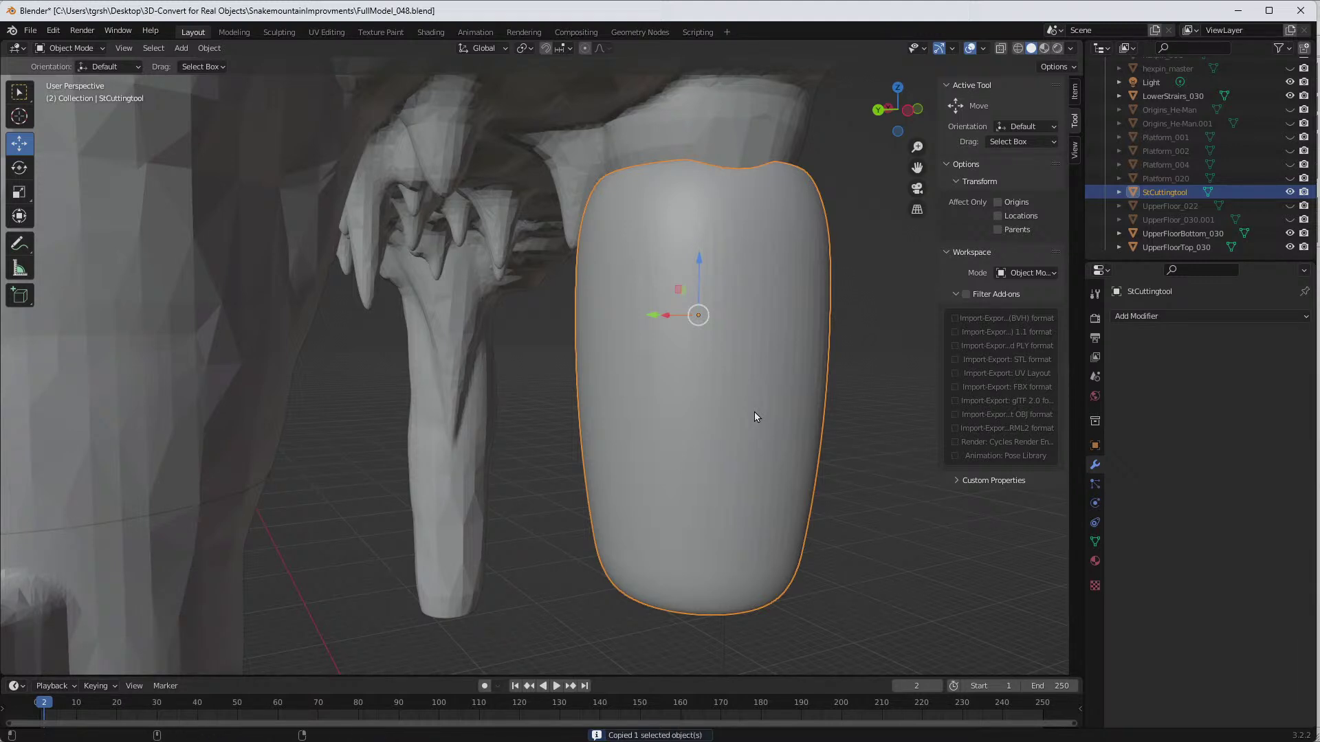
key("ctrl+v")
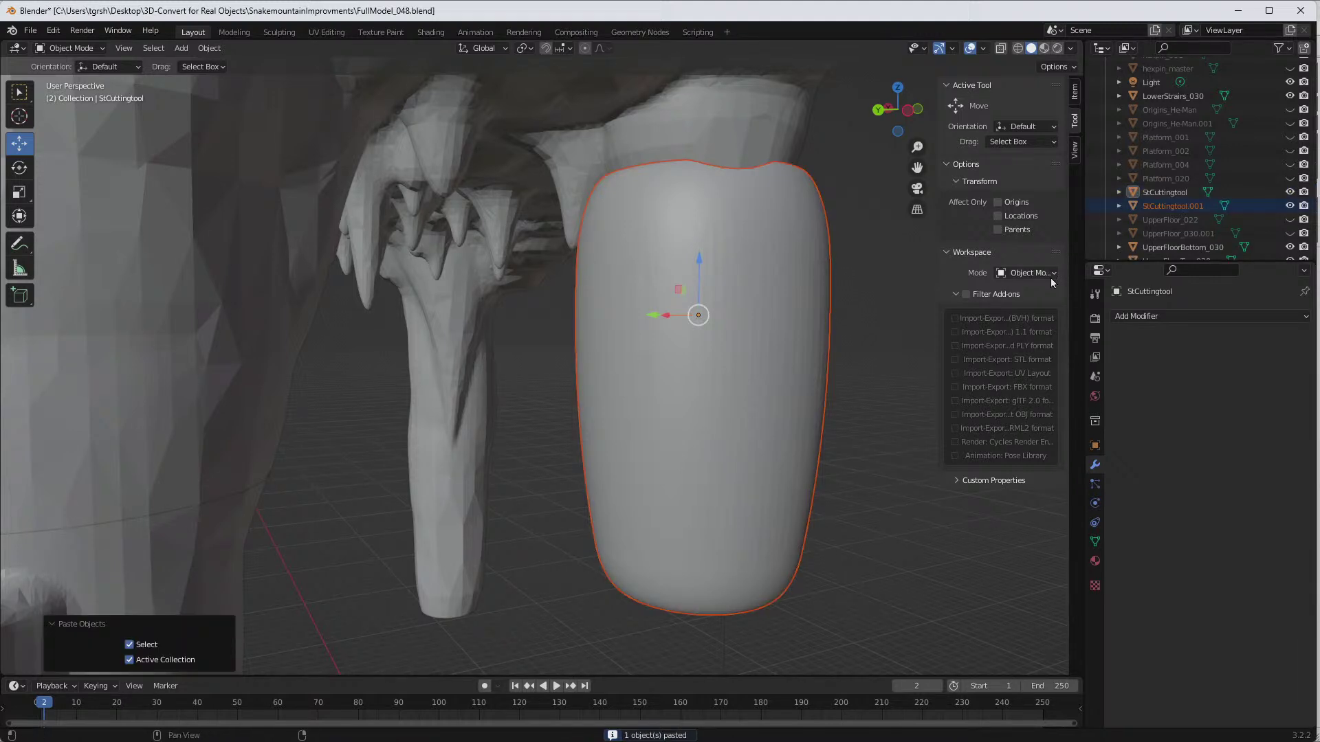
scroll(1167, 226, "up", 2)
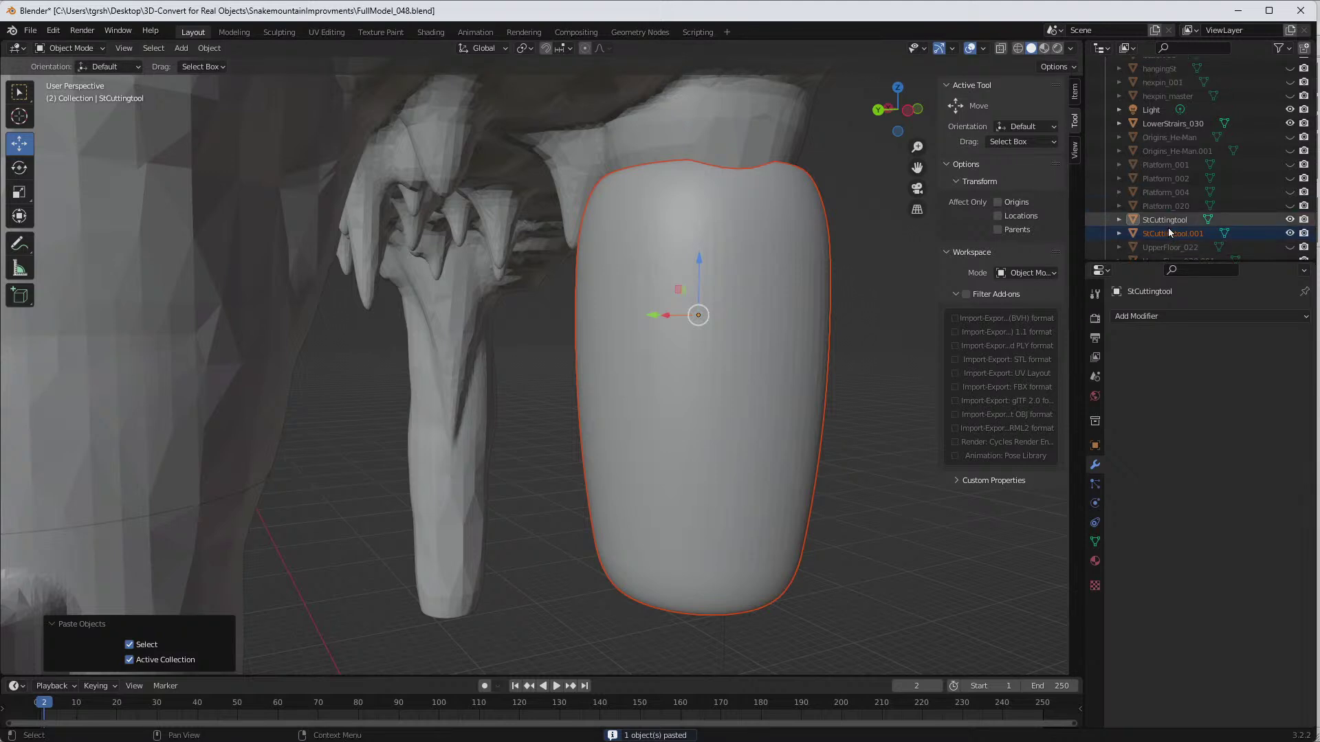
scroll(1170, 236, "up", 2)
scroll(1169, 230, "down", 2)
double_click(1172, 236)
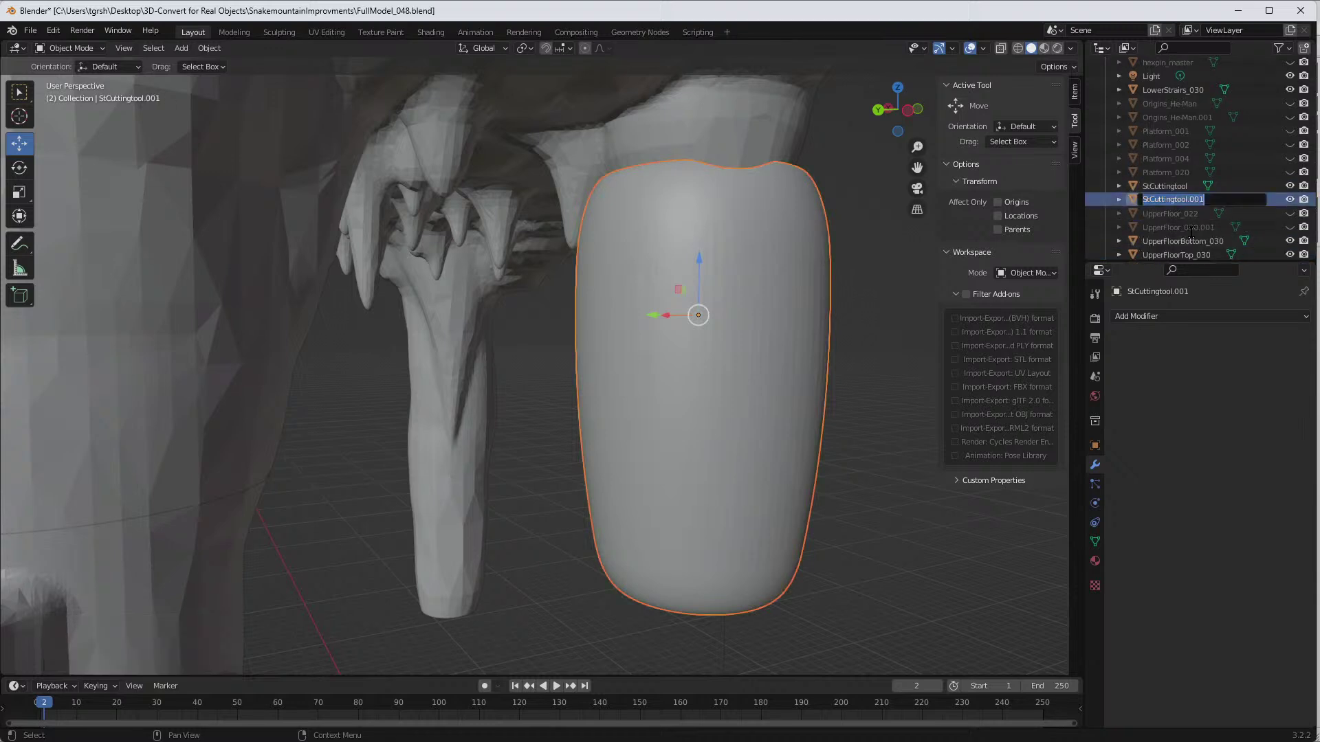
type("Ha")
key("Return")
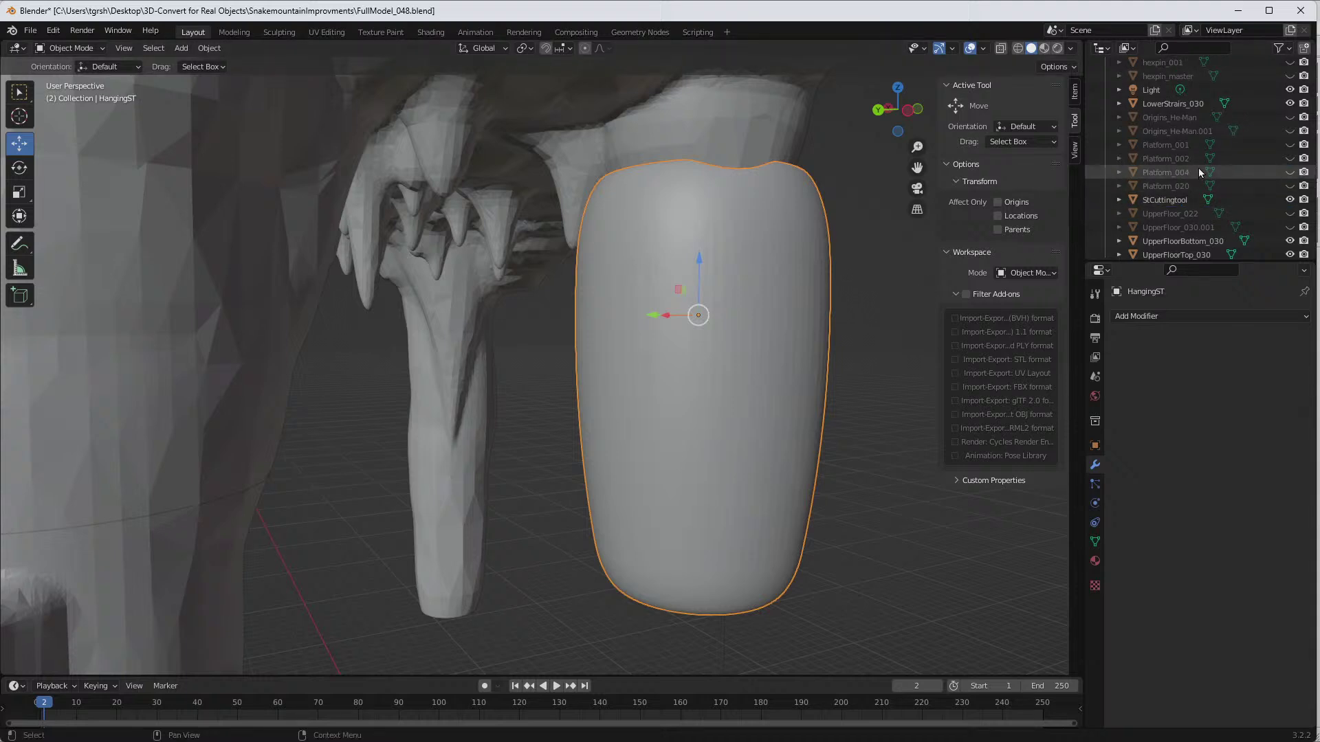
Step: Hide StCuttingtool and add a Boolean Intersect modifier to HangingST with the Fast solver and UpperFloorBottom_030 as its object
scroll(1198, 168, "up", 2)
scroll(1209, 199, "down", 2)
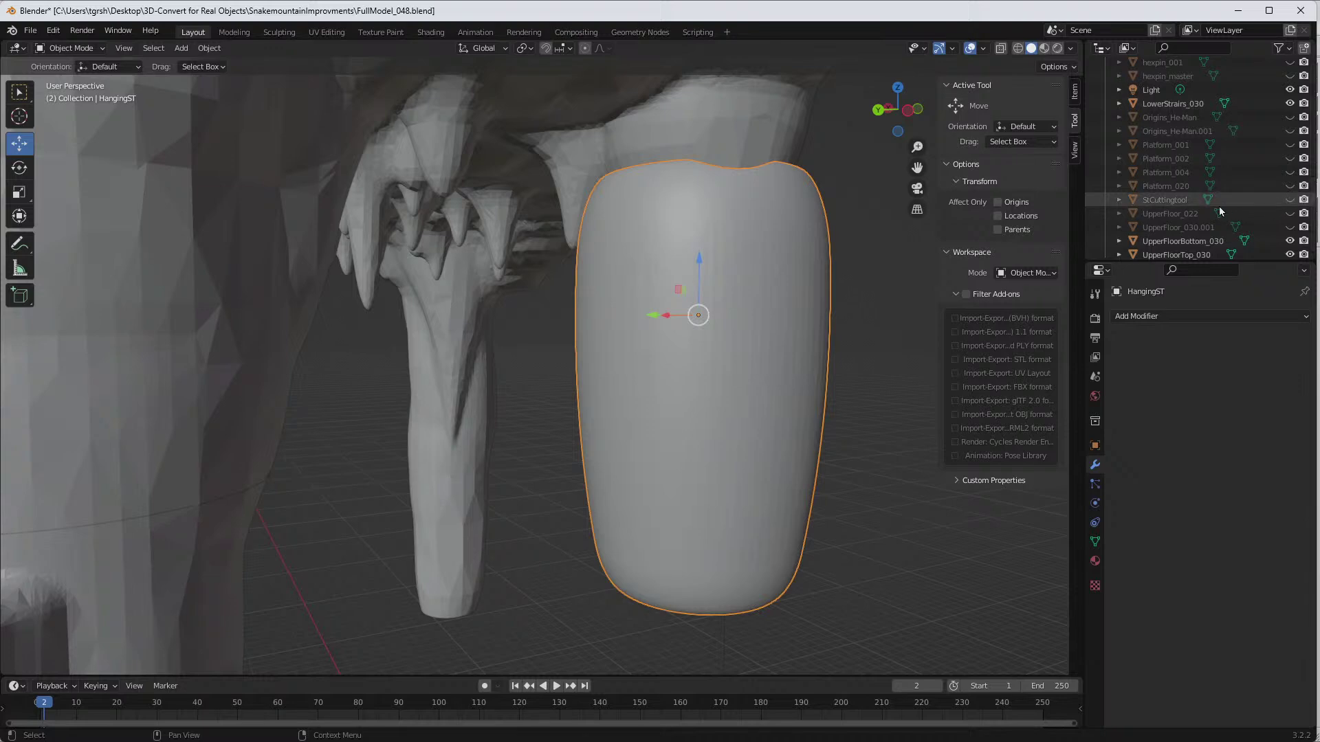
scroll(1223, 200, "up", 4)
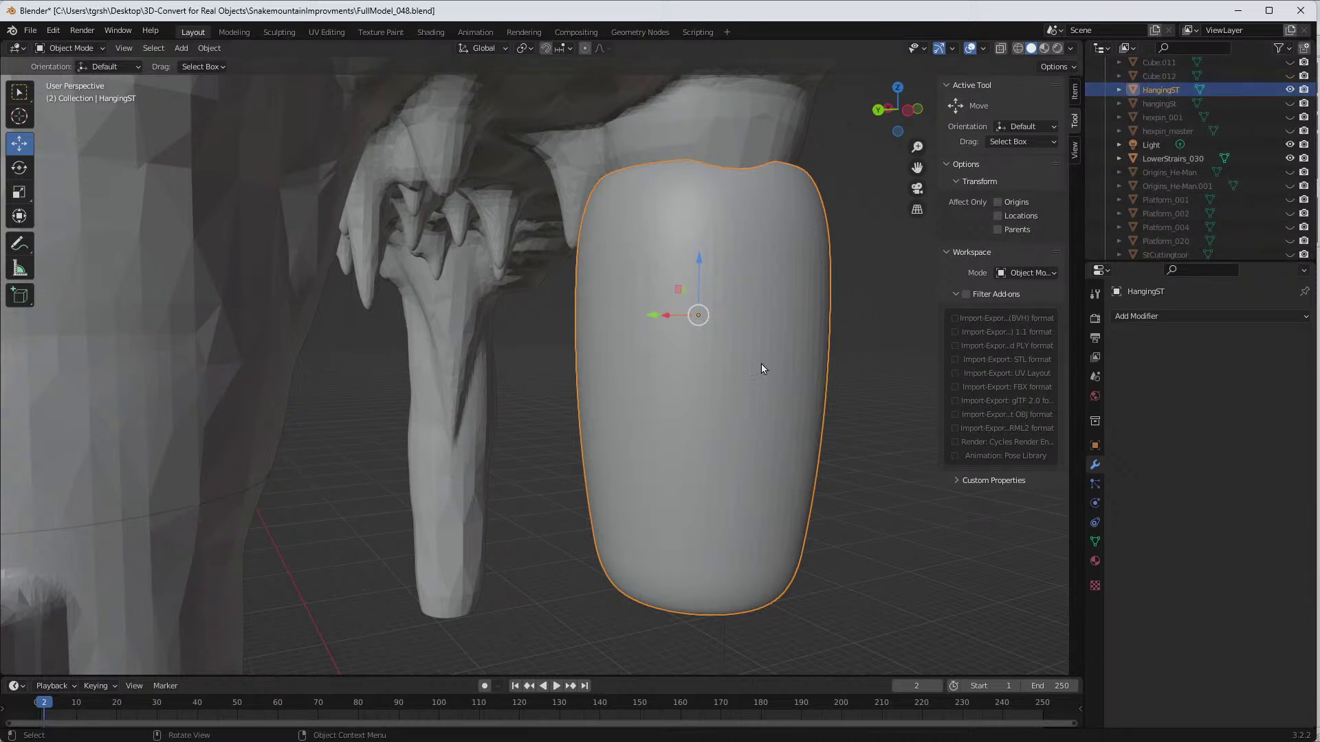
left_click(1165, 316)
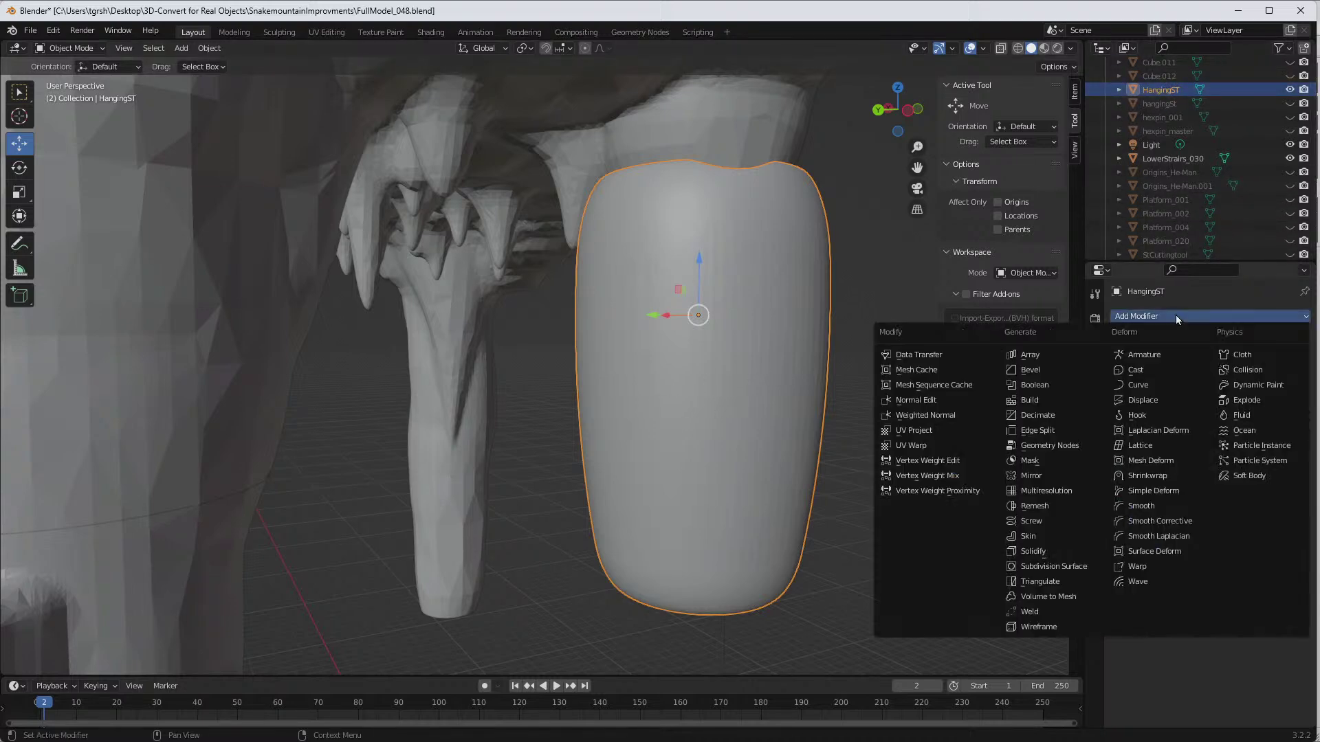
left_click(1038, 386)
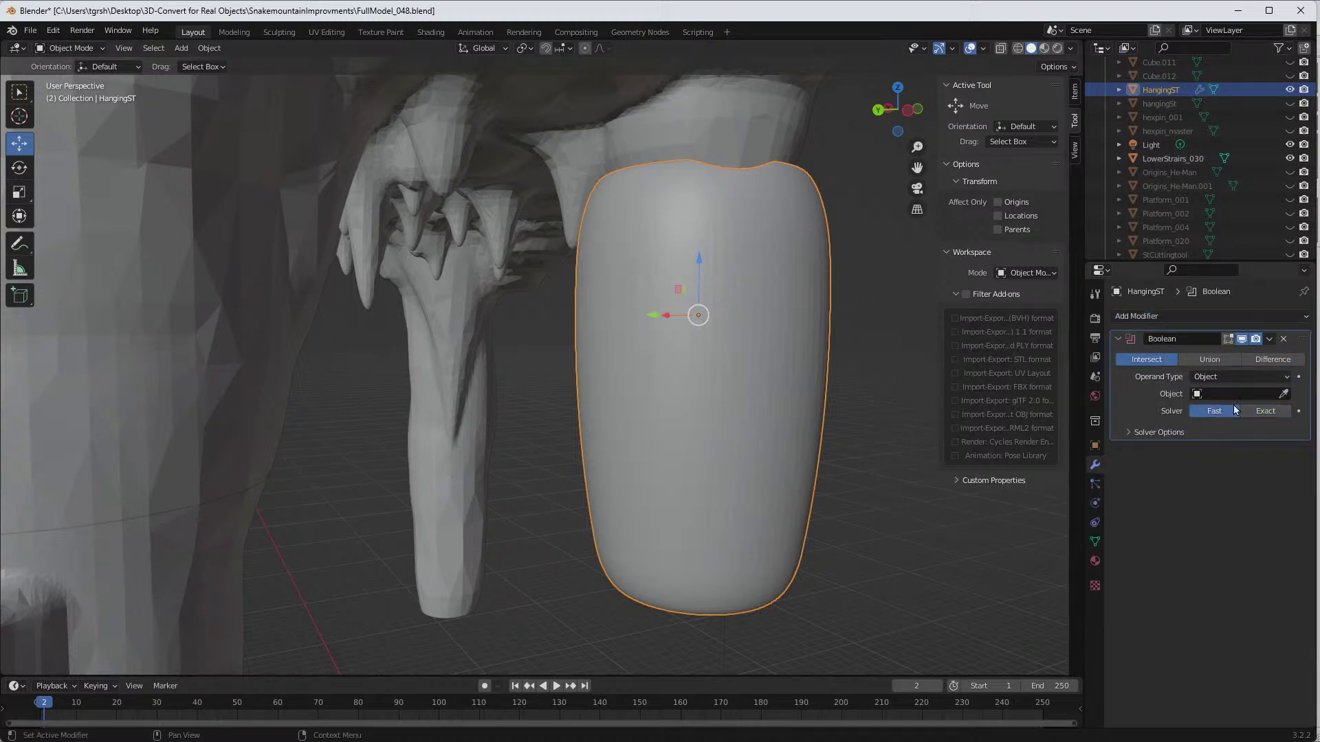
left_click(1282, 395)
left_click(724, 141)
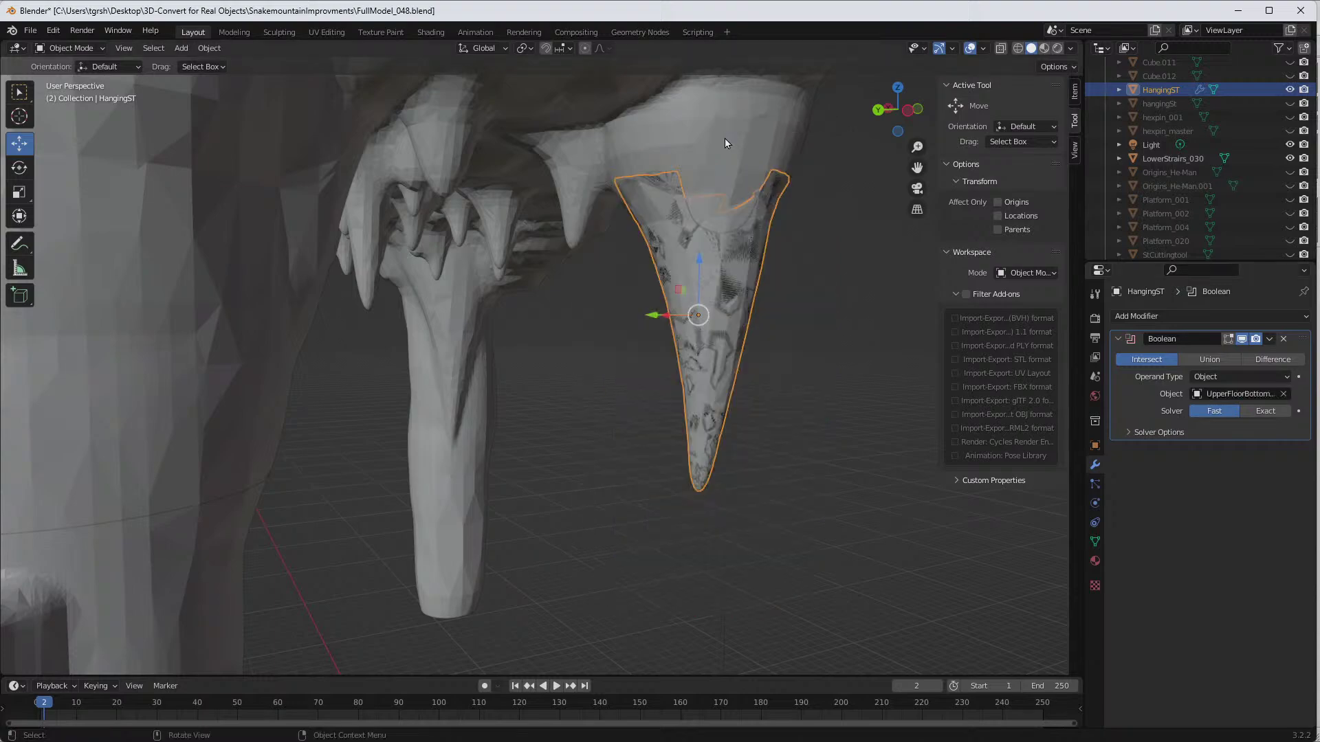
Step: Apply the Boolean Intersect modifier on HangingST and hide HangingST
middle_click_drag(790, 272, 662, 282)
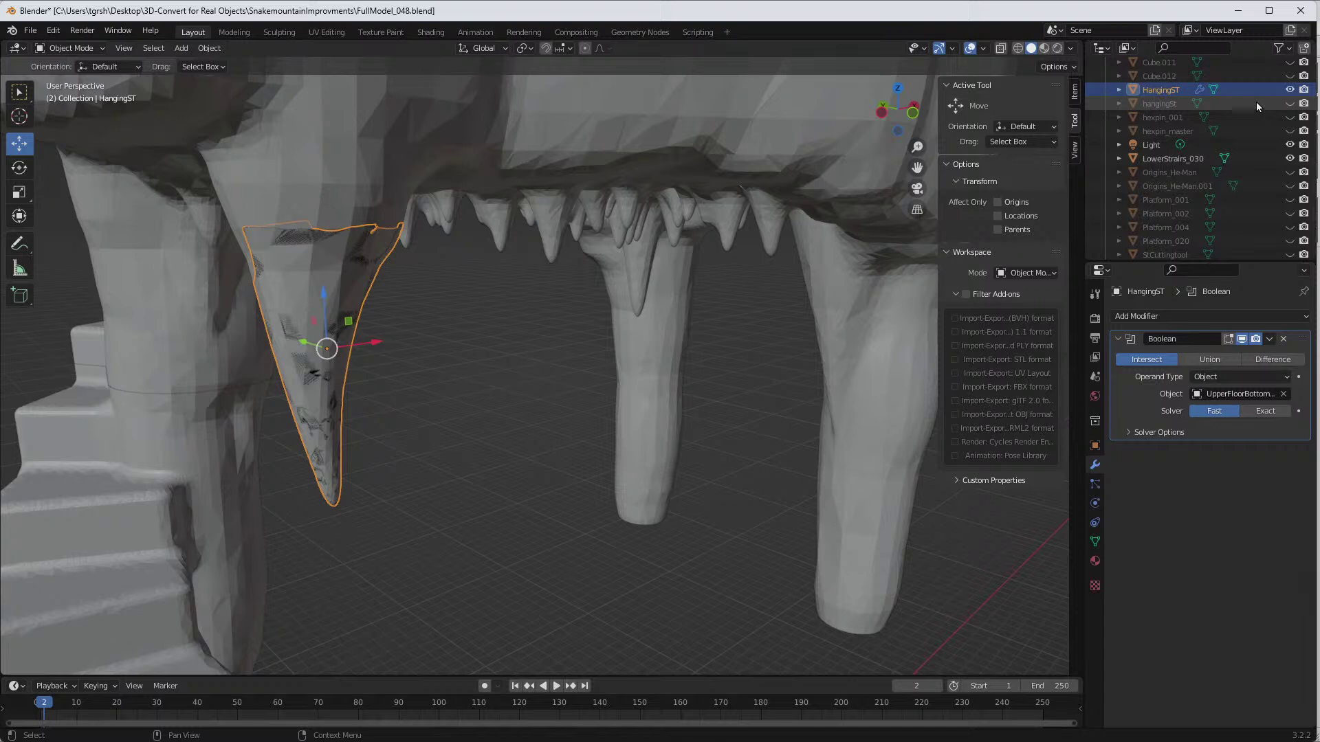
left_click(1269, 339)
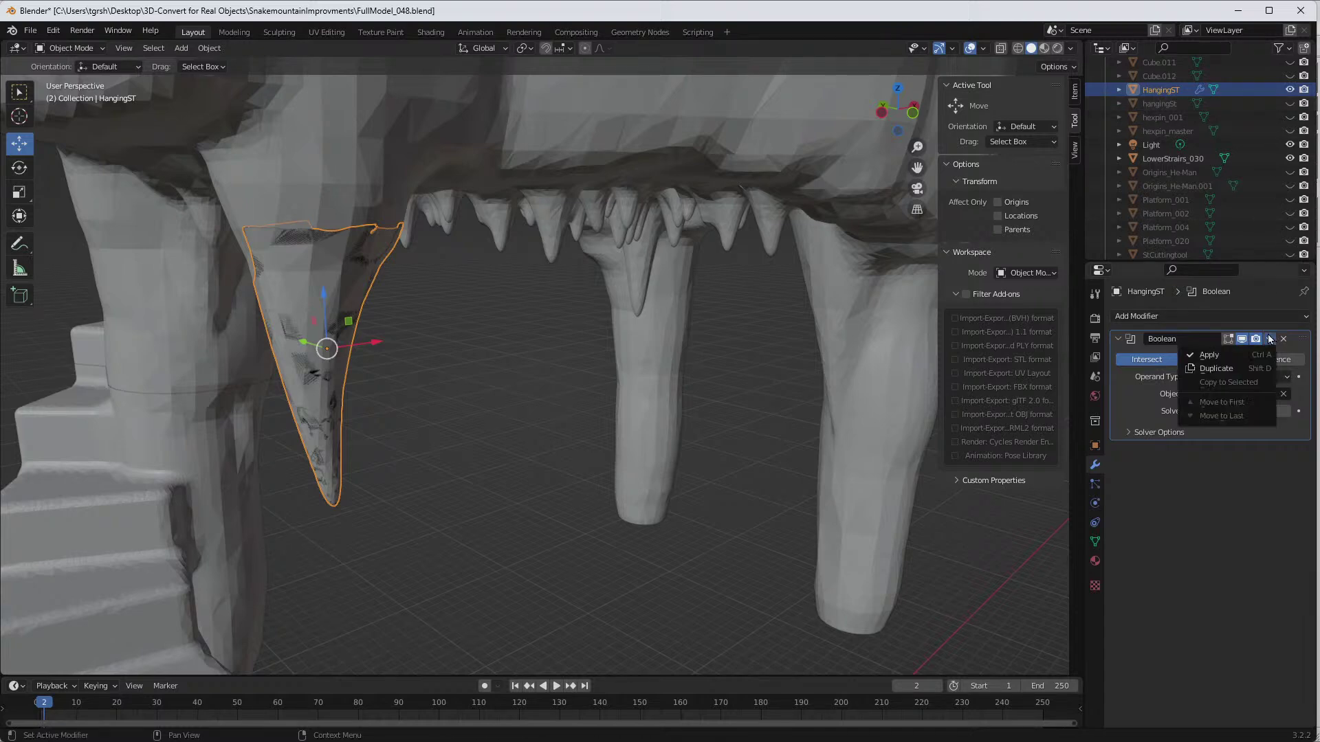
left_click(1224, 354)
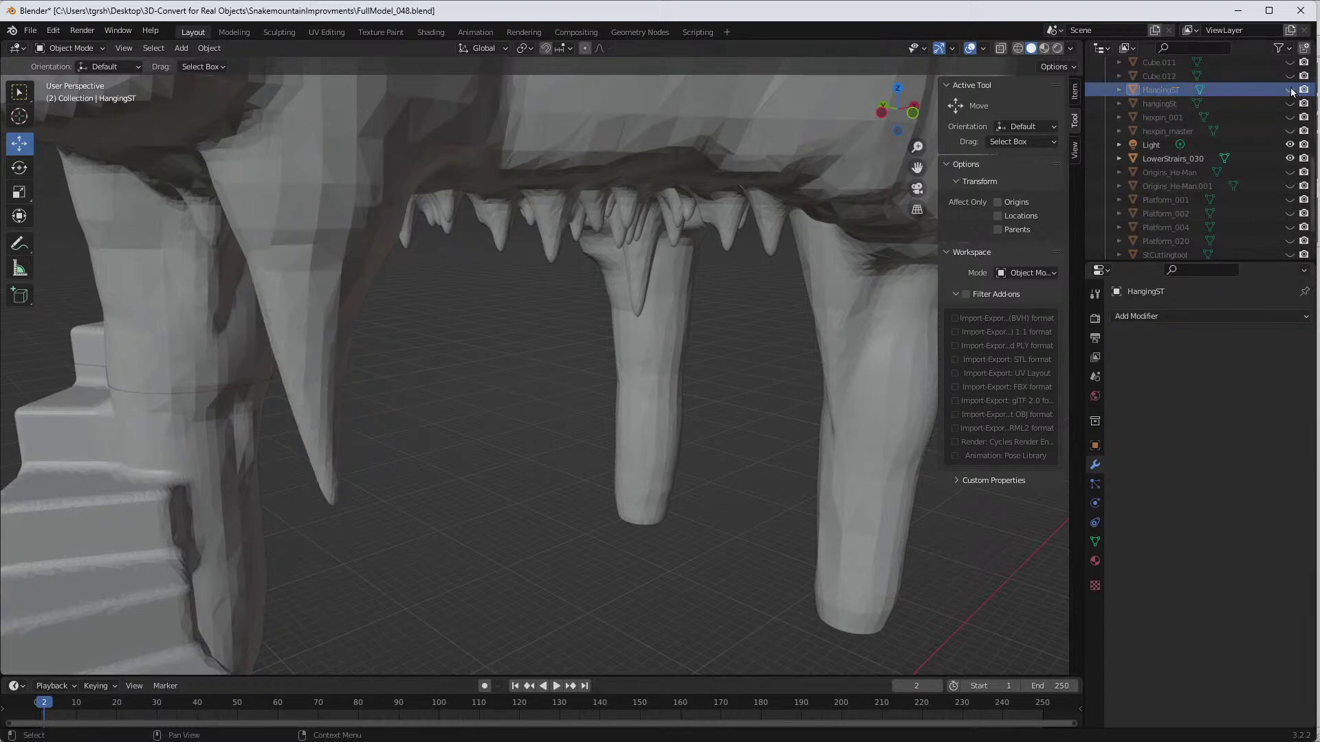
Step: Show StCuttingtool and add a Boolean Difference modifier to UpperFloorBottom_030, using the Fast solver and StCuttingtool as its object
scroll(1215, 160, "down", 2)
scroll(1215, 159, "down", 3)
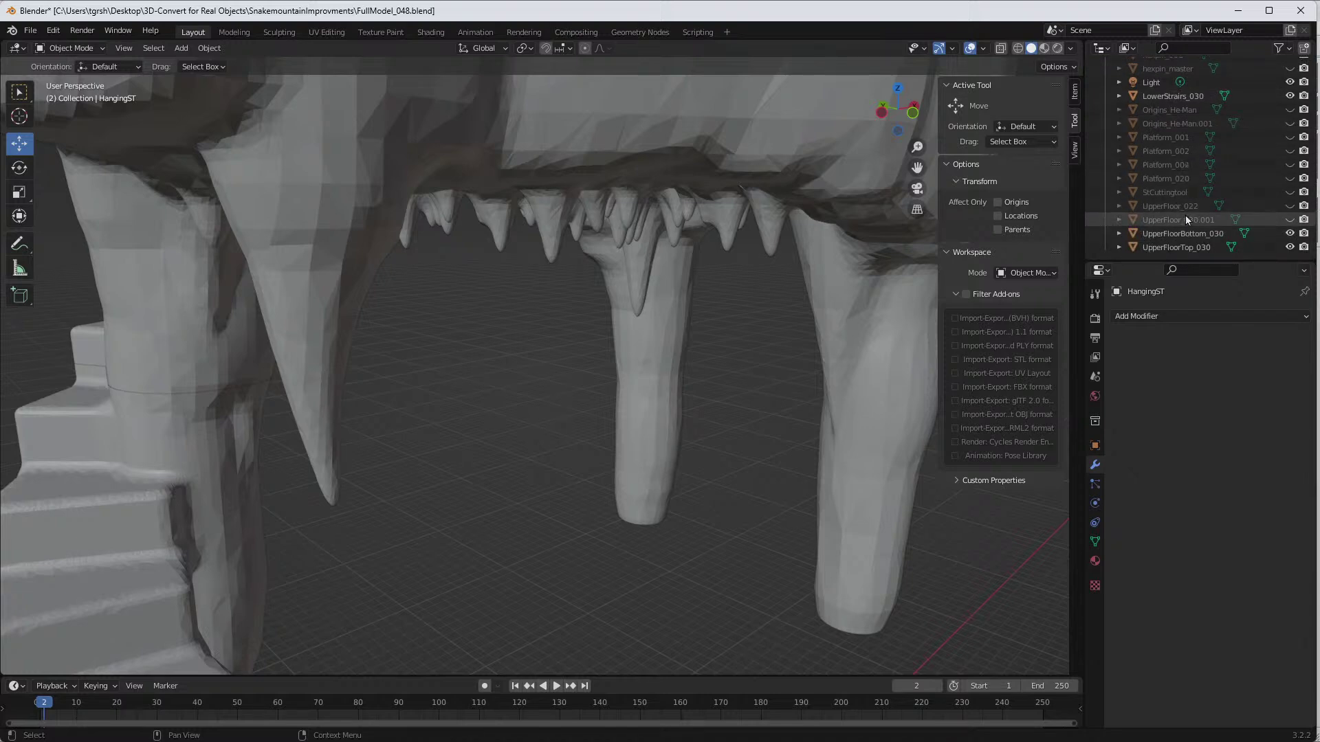
left_click(1290, 192)
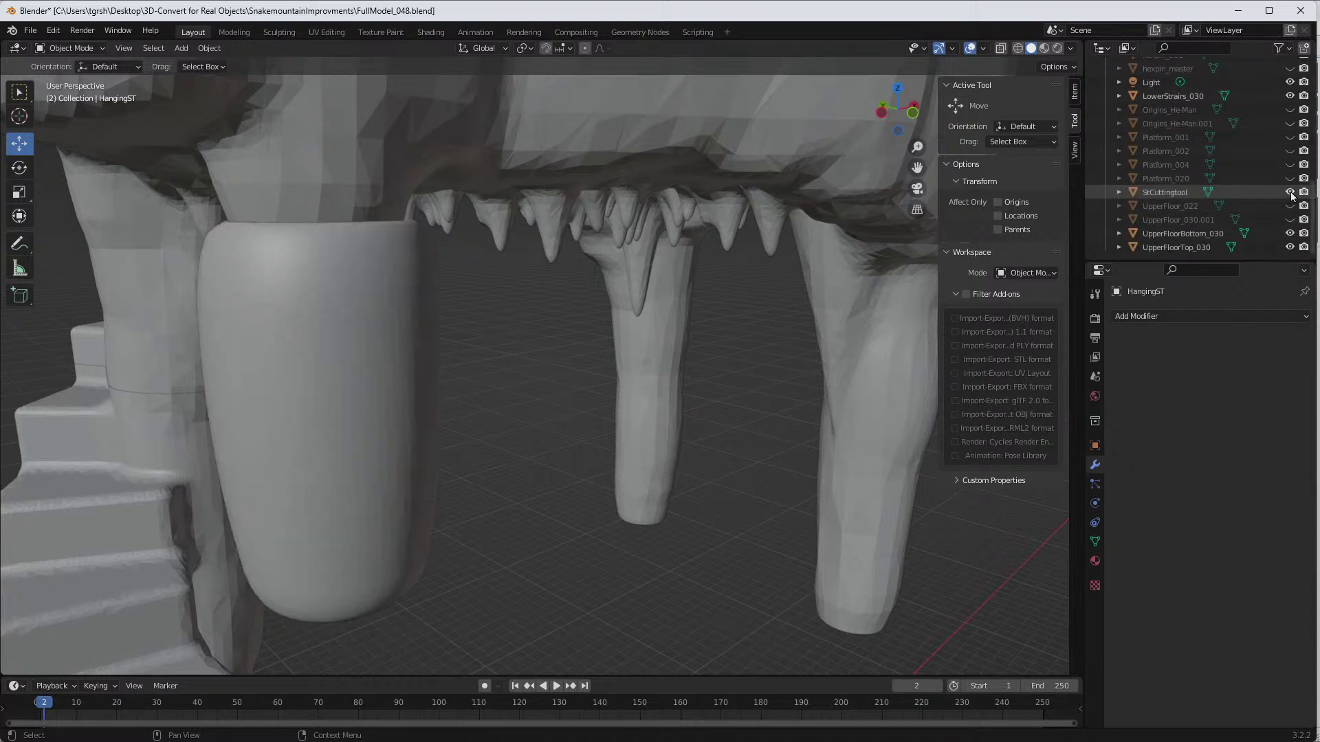
left_click(801, 228)
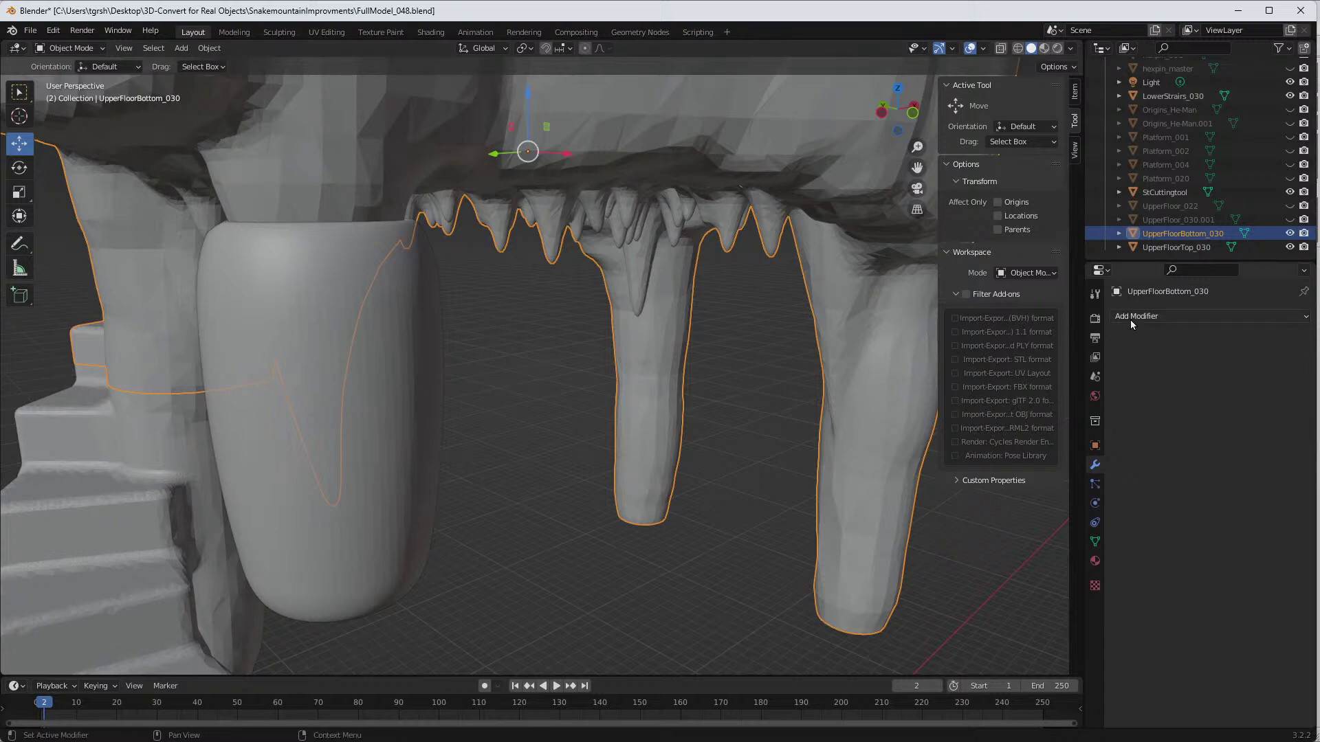
left_click(1131, 316)
left_click(1009, 377)
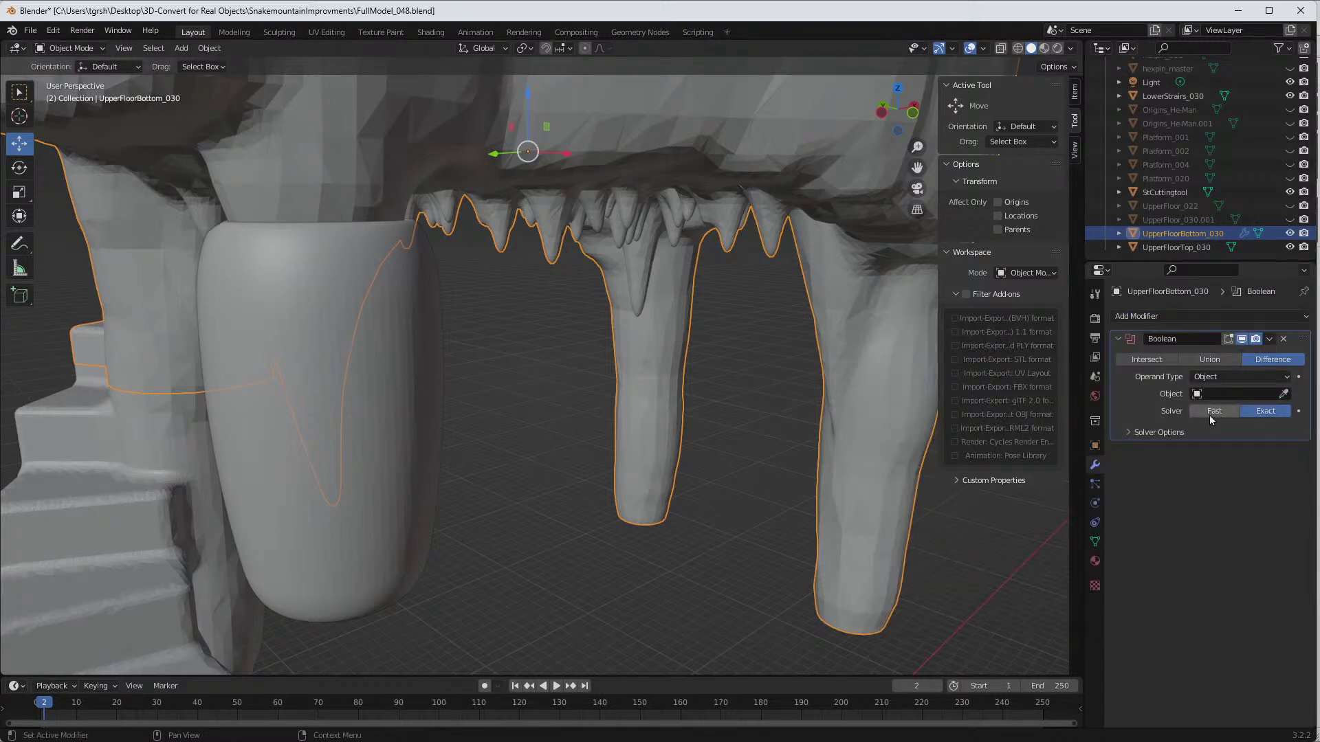
left_click(1284, 394)
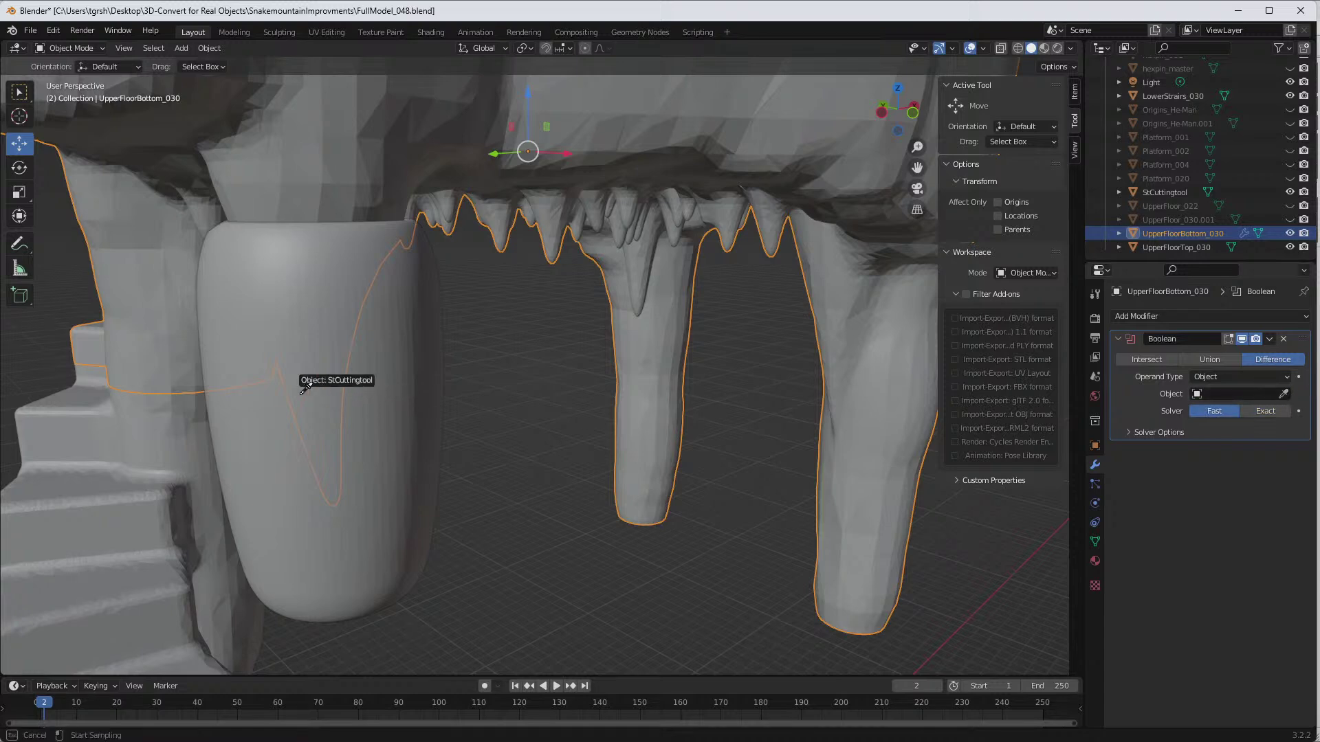
left_click(312, 362)
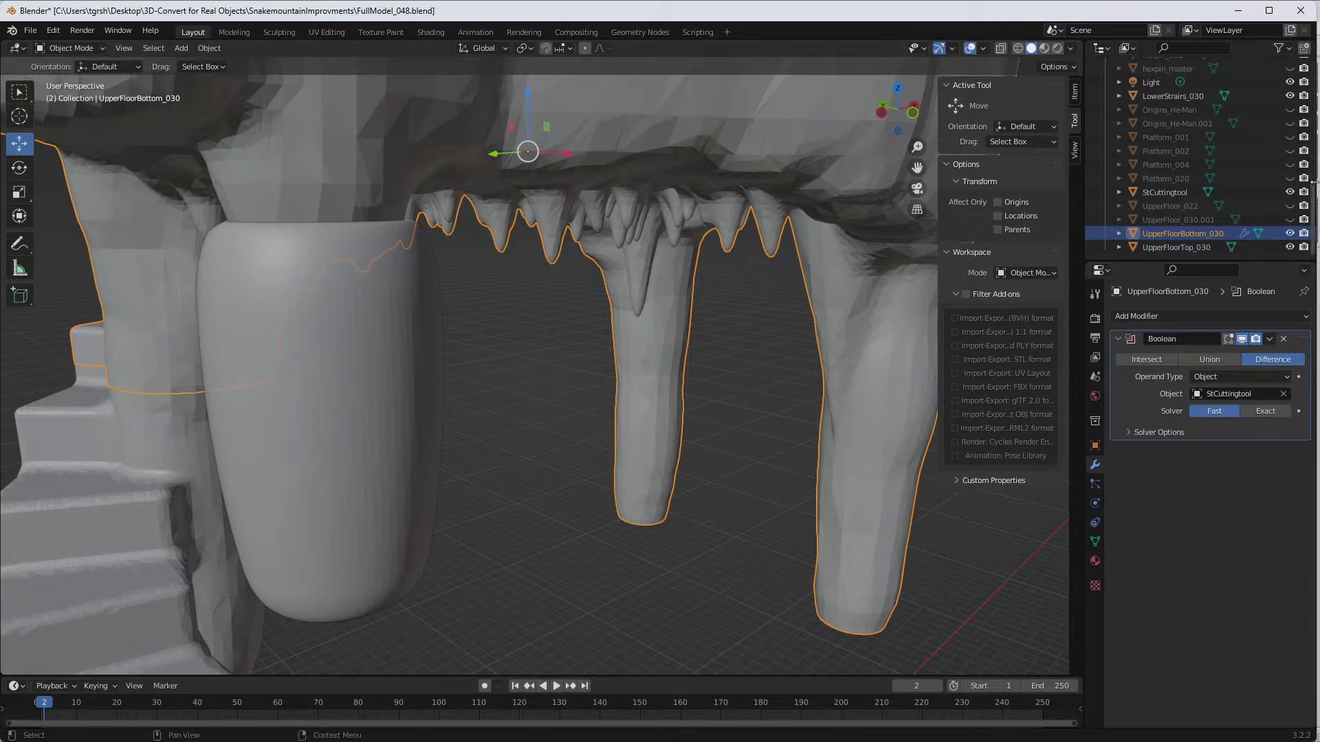
Step: Apply the Difference modifier on UpperFloorBottom_030 and hide StCuttingtool to inspect the cut from several sides
left_click(1269, 338)
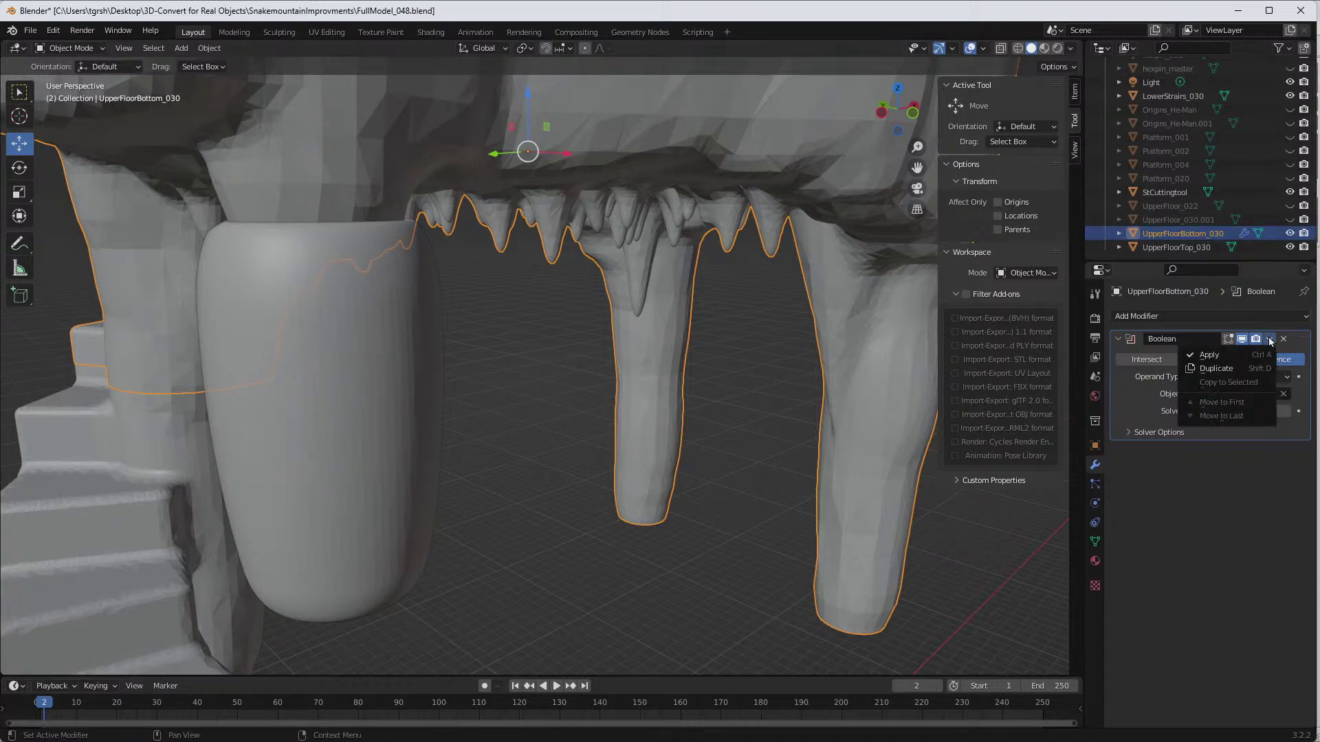
left_click(1234, 355)
left_click(1290, 192)
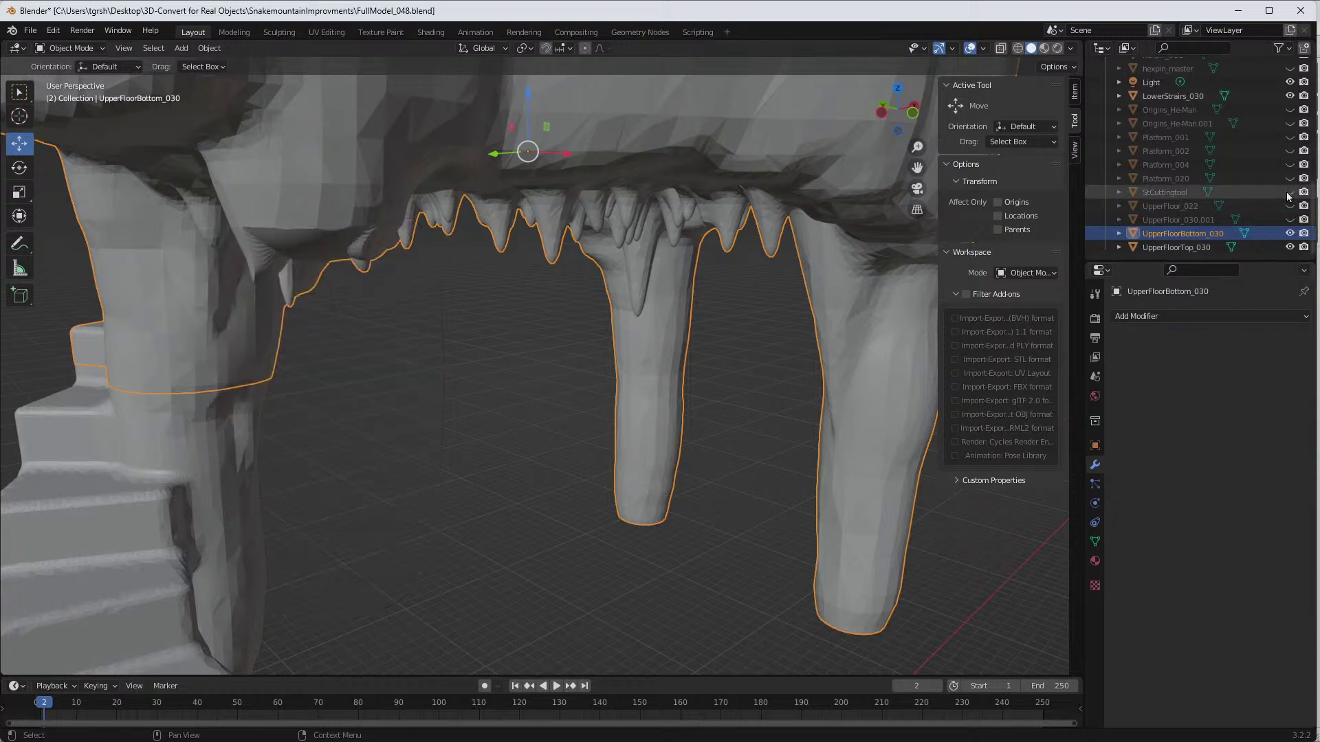
middle_click_drag(426, 420, 469, 321)
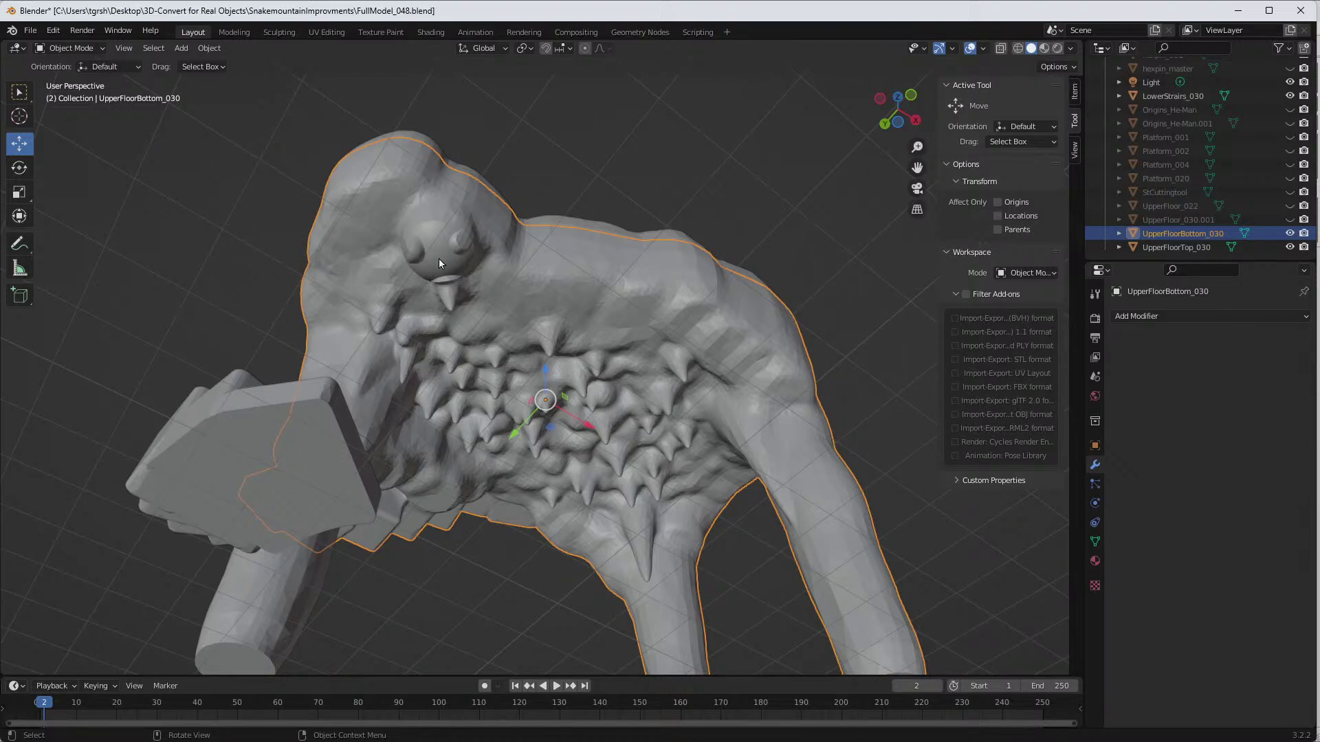
middle_click_drag(481, 323, 496, 378)
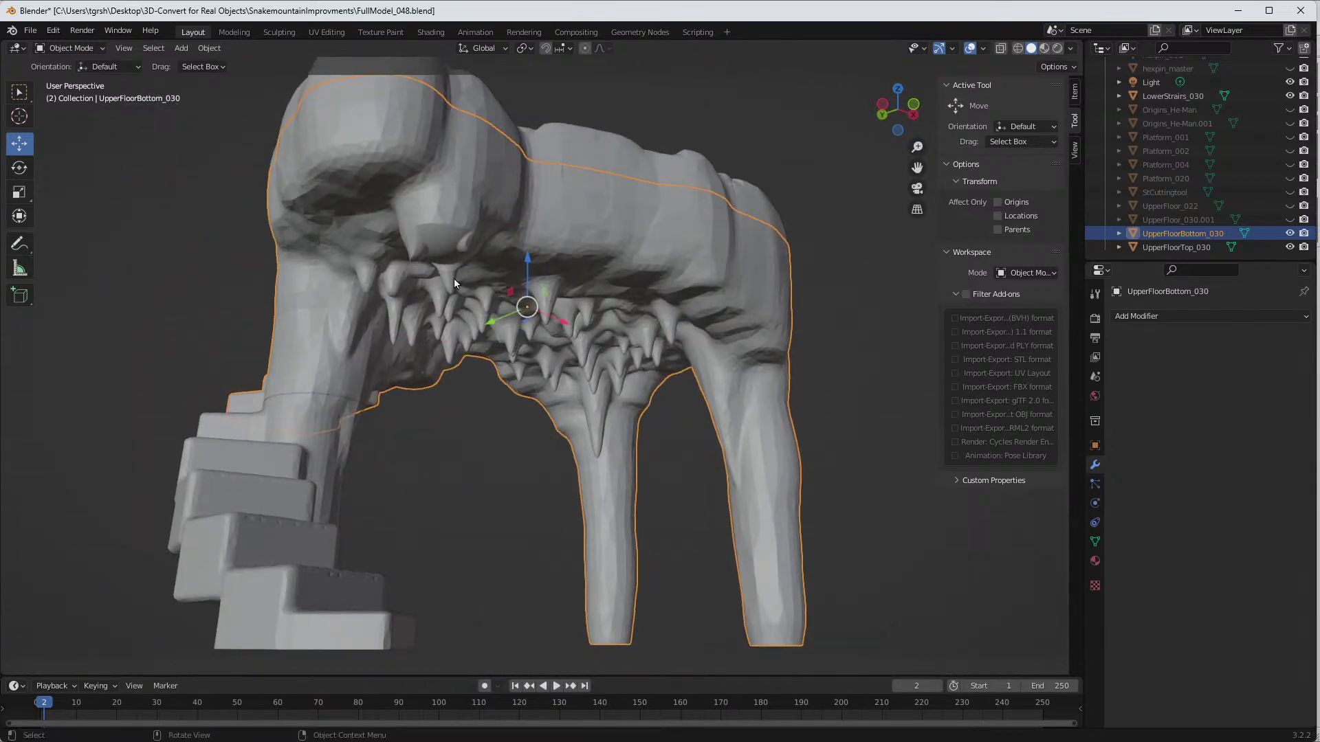
middle_click_drag(451, 290, 457, 412)
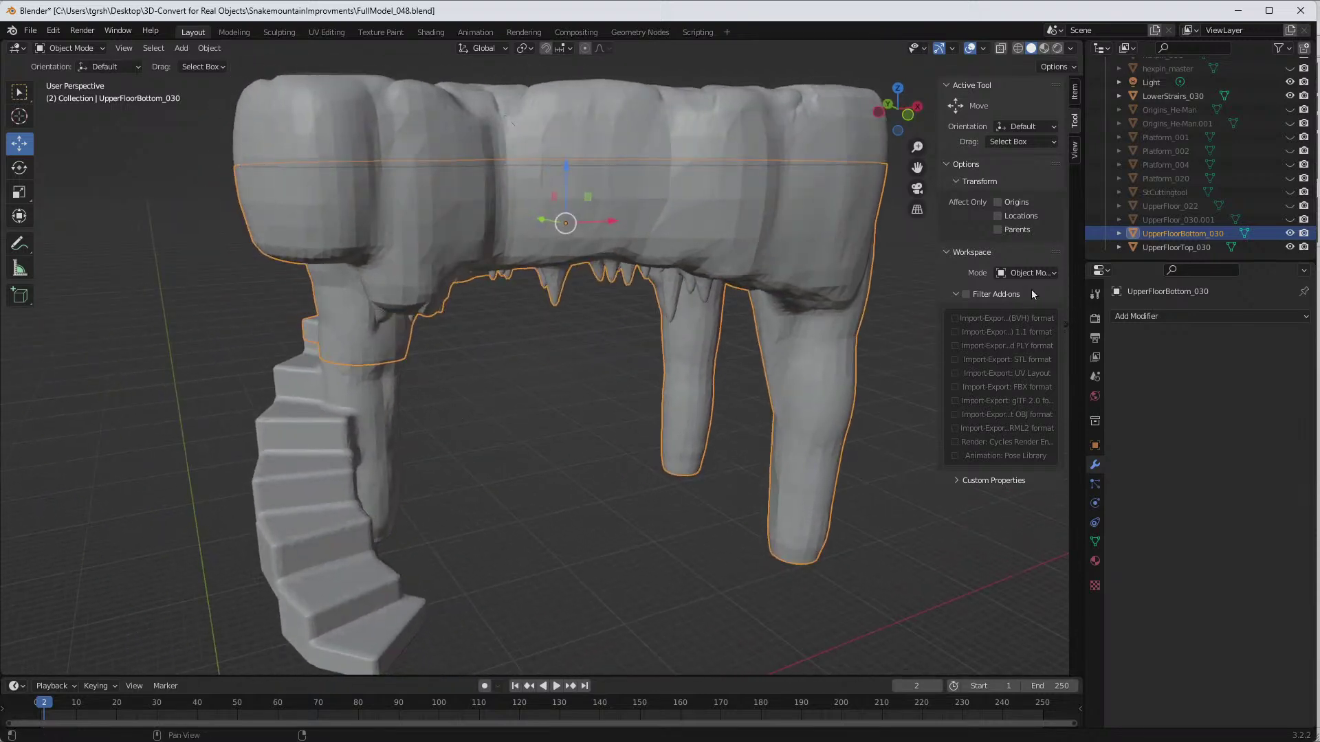
scroll(1241, 105, "up", 5)
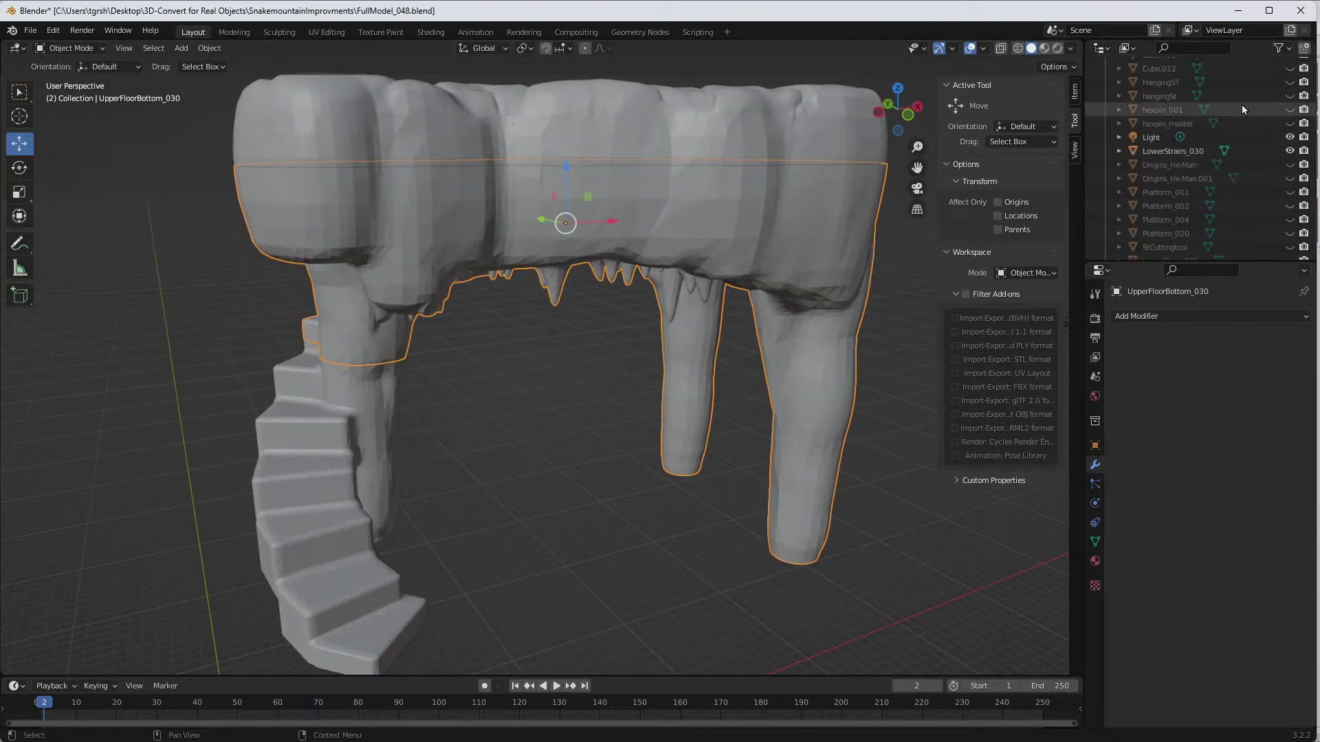
Step: Show HangingST again in the scene and inspect it in place beneath UpperFloorBottom_030
scroll(1247, 114, "up", 6)
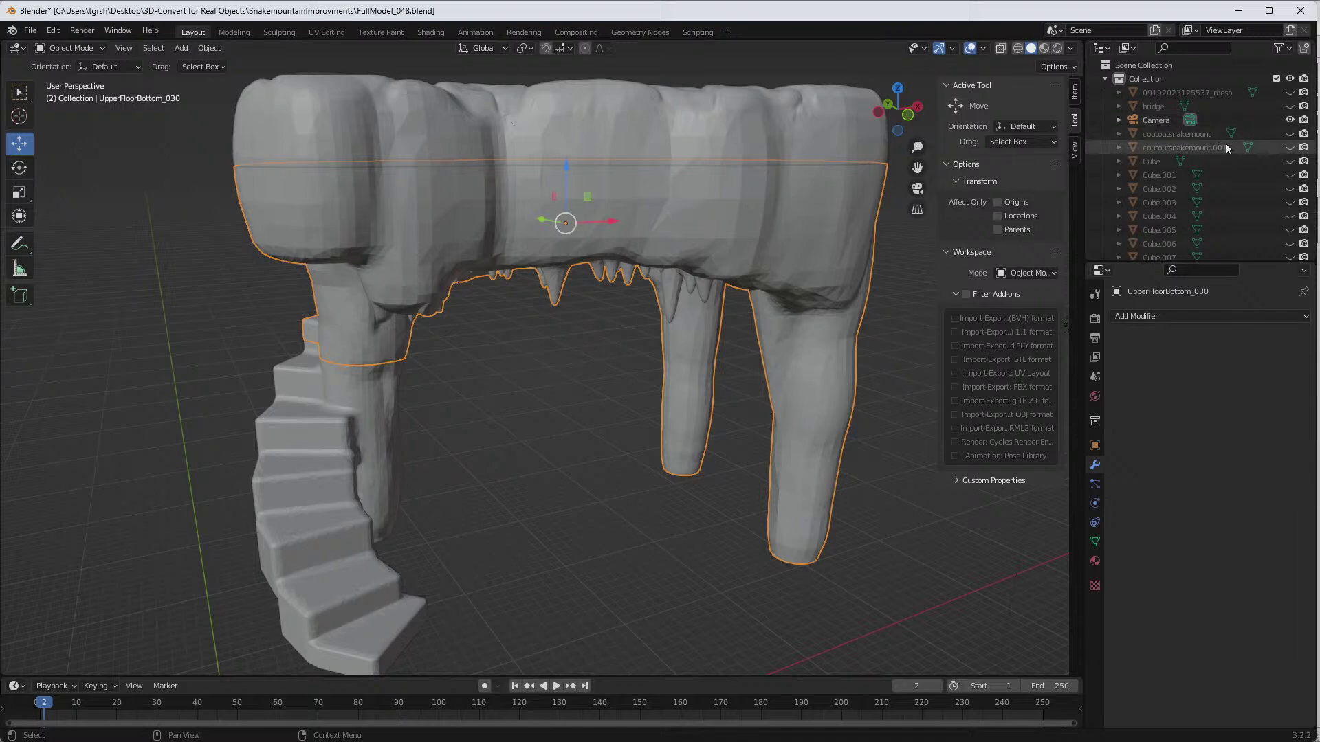
scroll(1228, 147, "down", 6)
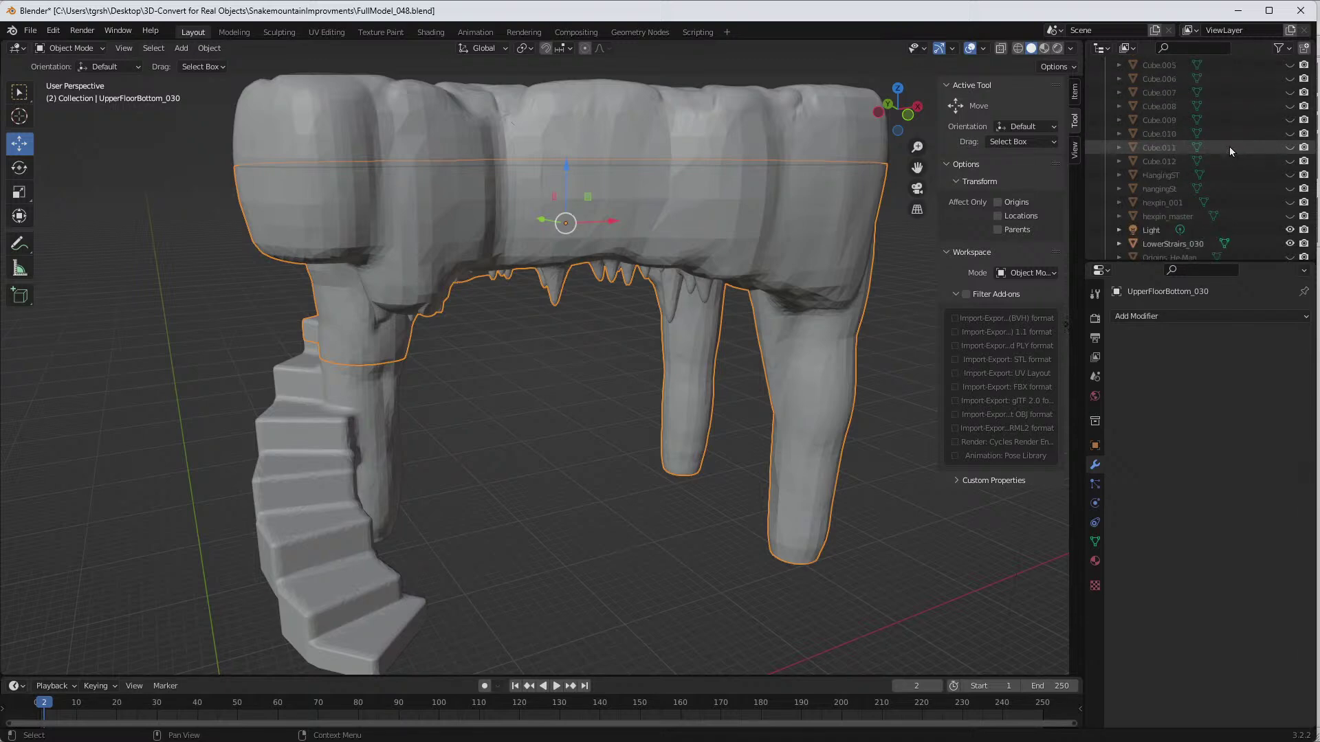
scroll(1228, 151, "down", 1)
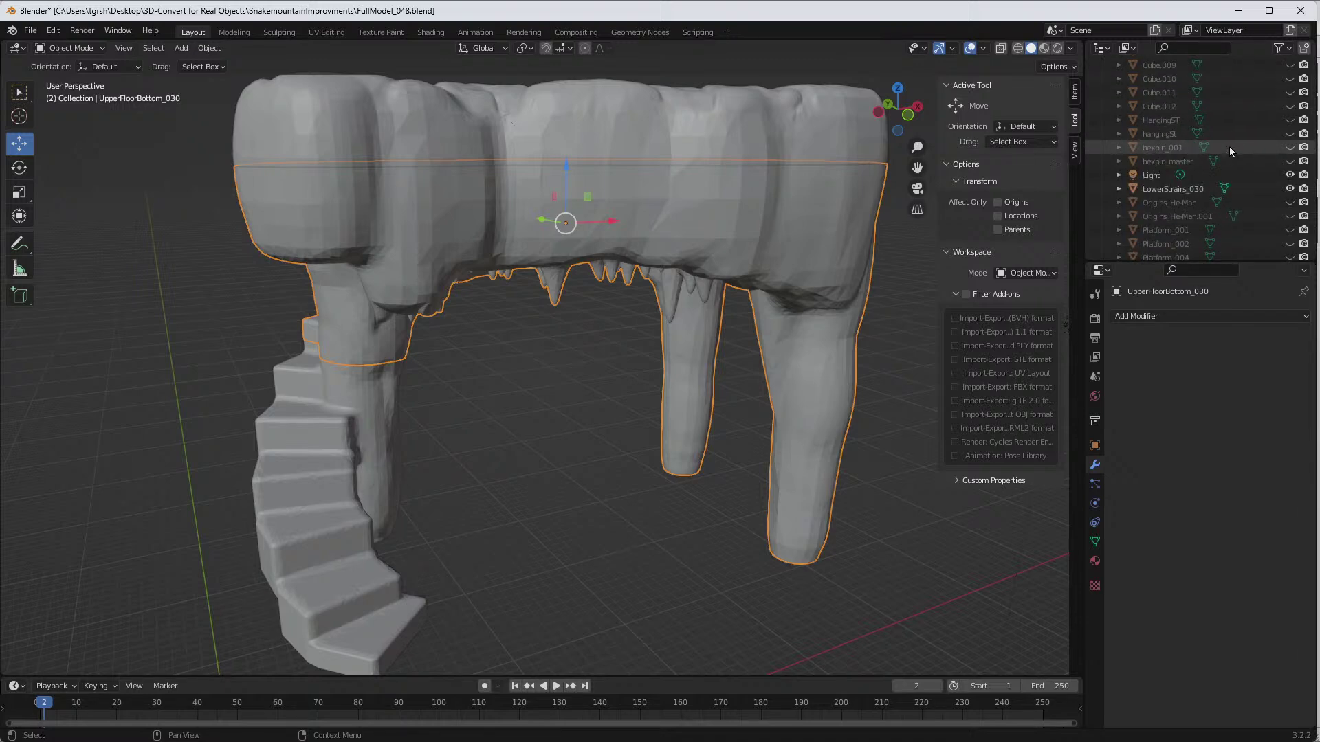
left_click(1289, 121)
mouse_move(515, 381)
middle_mouse_down()
mouse_move(551, 324)
mouse_move(595, 312)
mouse_move(507, 357)
middle_mouse_up()
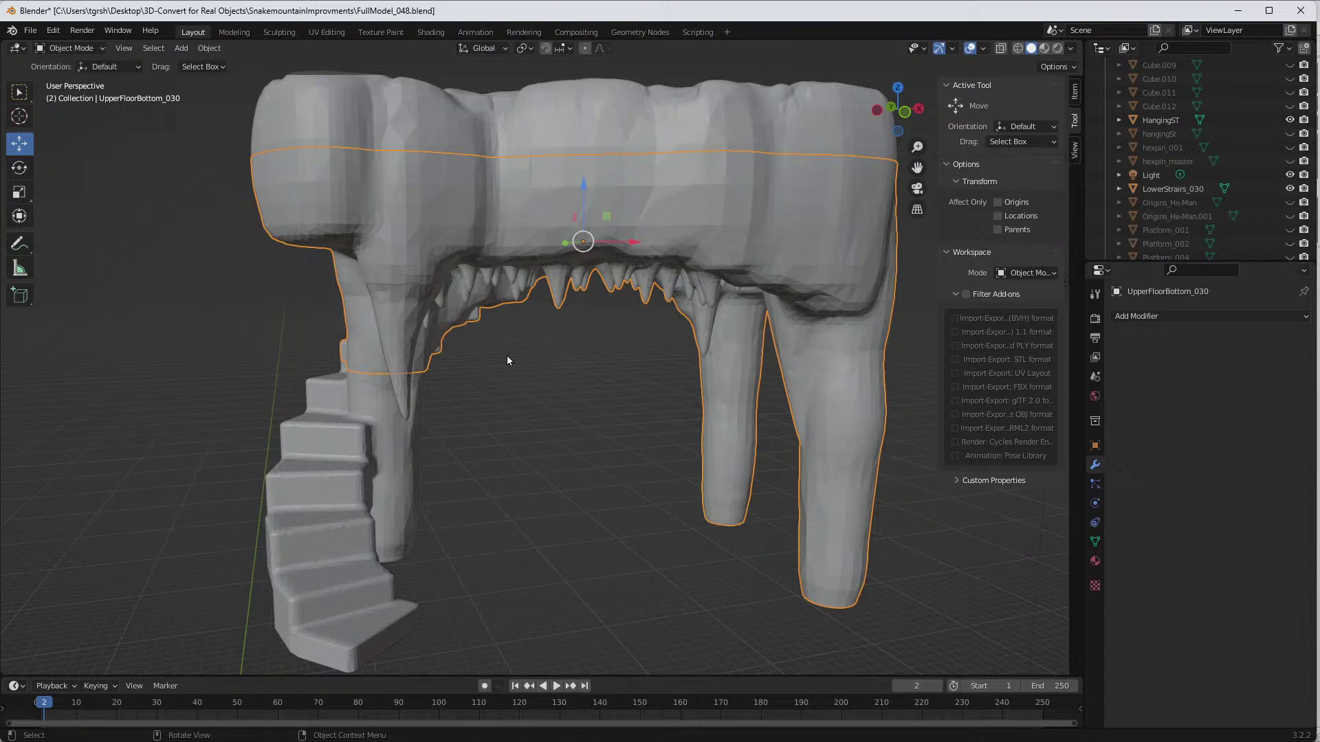
Step: Switch to Imagine and apply the tube's radius of 3.1 and height of 7, with Stagger Points turned off
mouse_move(321, 740)
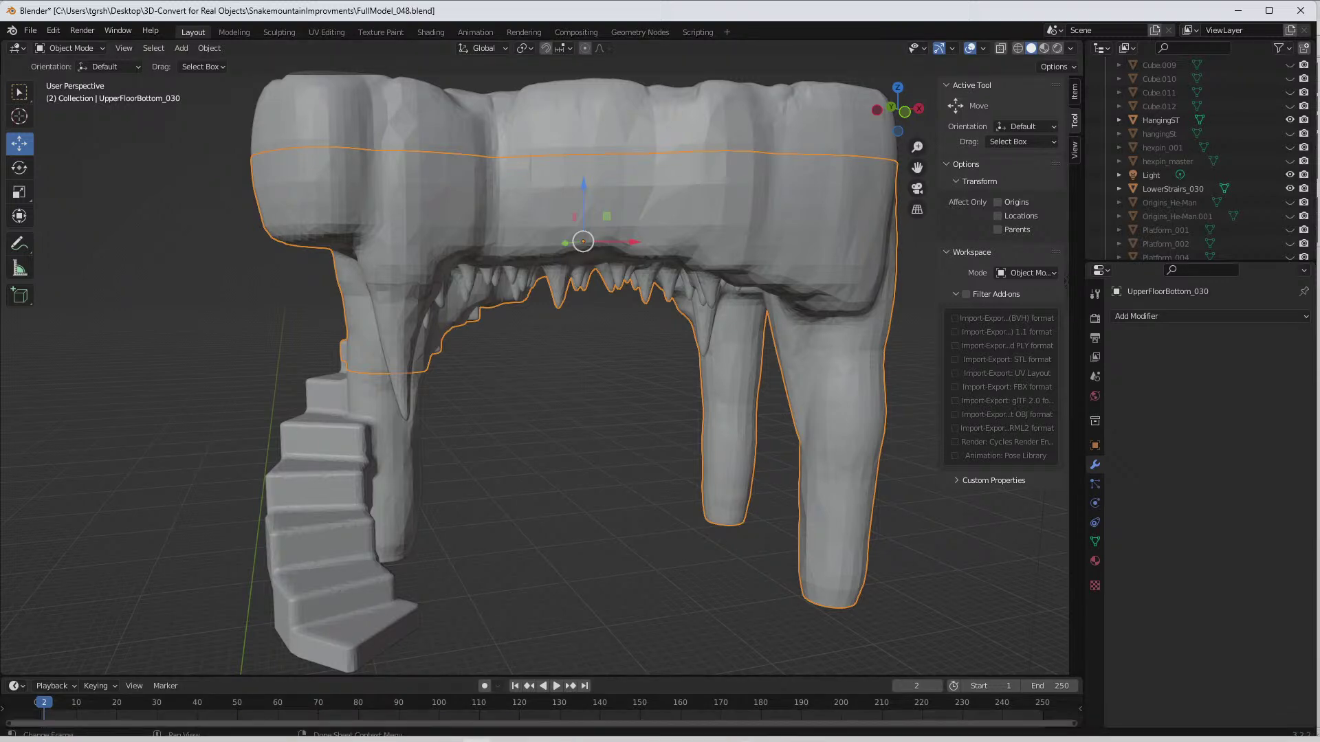
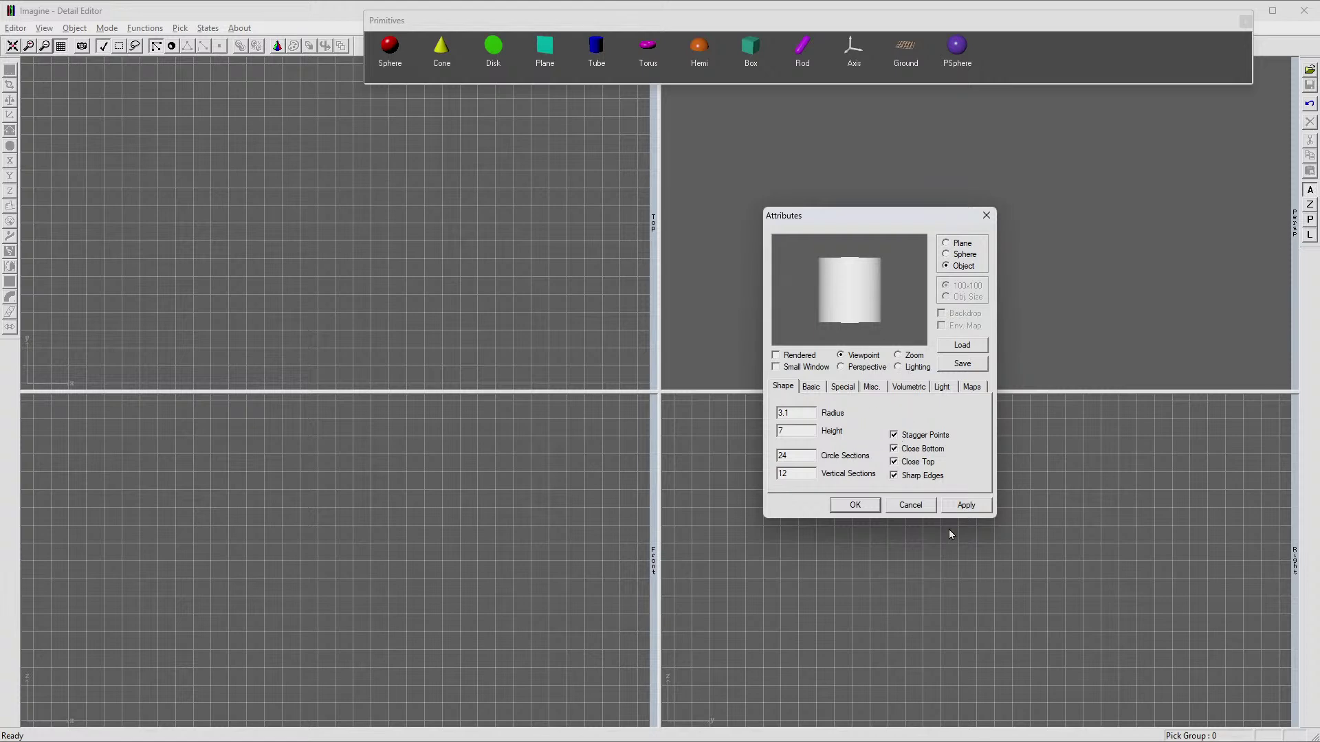
left_click(960, 506)
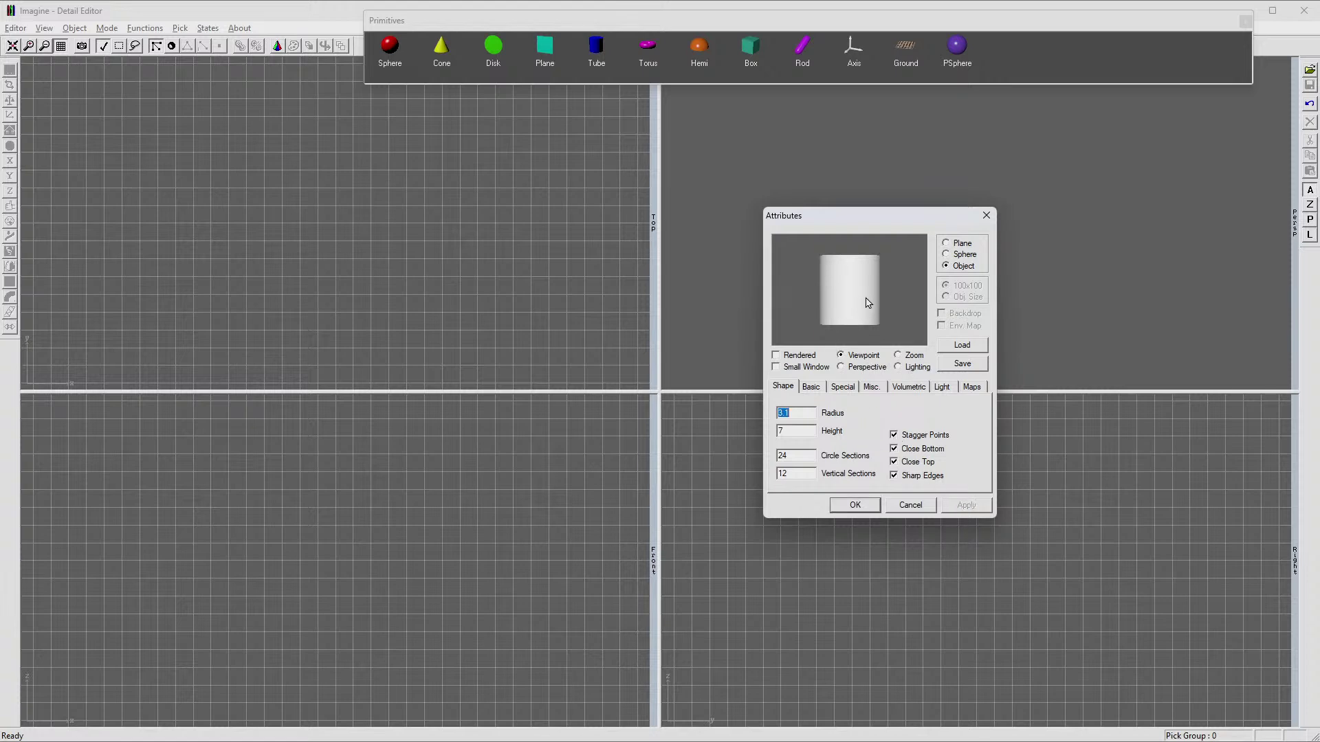
mouse_move(864, 299)
left_mouse_down()
mouse_move(852, 344)
mouse_move(850, 271)
mouse_move(860, 311)
left_mouse_up()
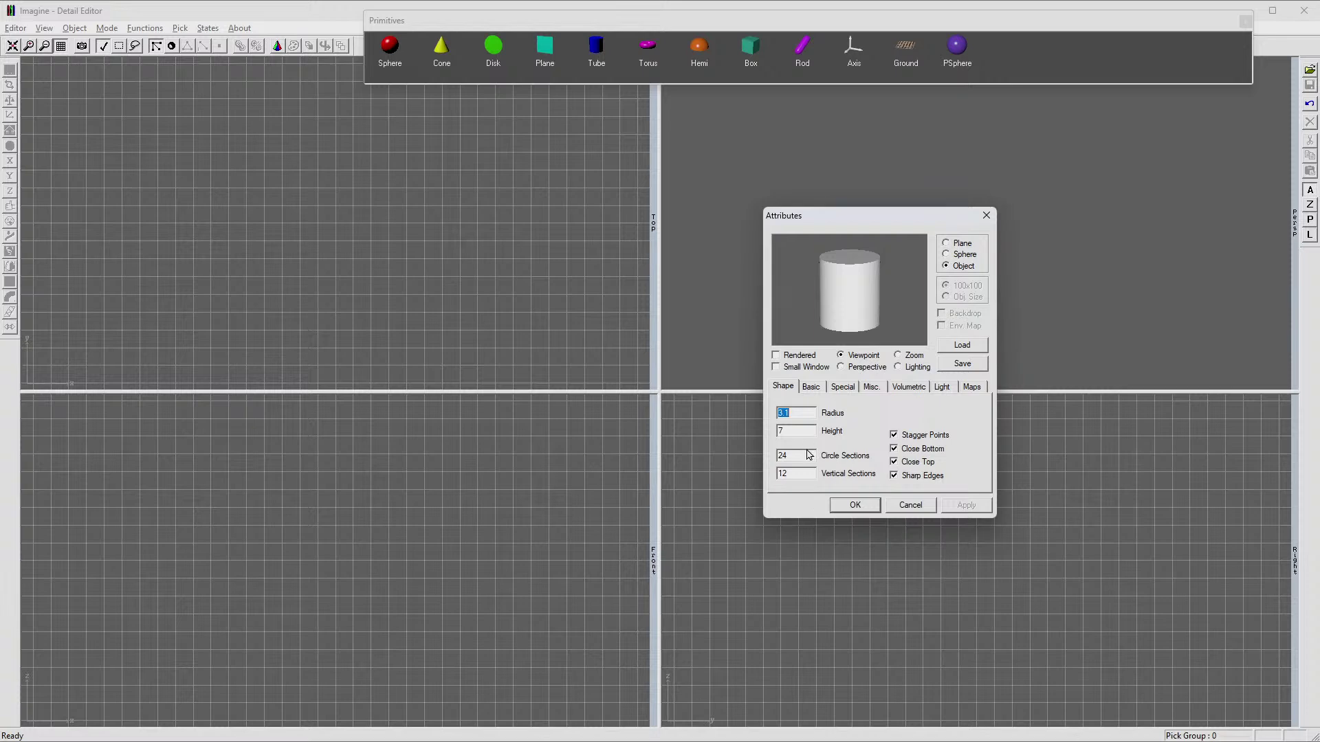
left_click(798, 472)
left_click(894, 434)
left_click(966, 504)
Step: Turn off Phong shading for the tube, apply the change and return to its shape settings
left_click(810, 386)
left_click(916, 412)
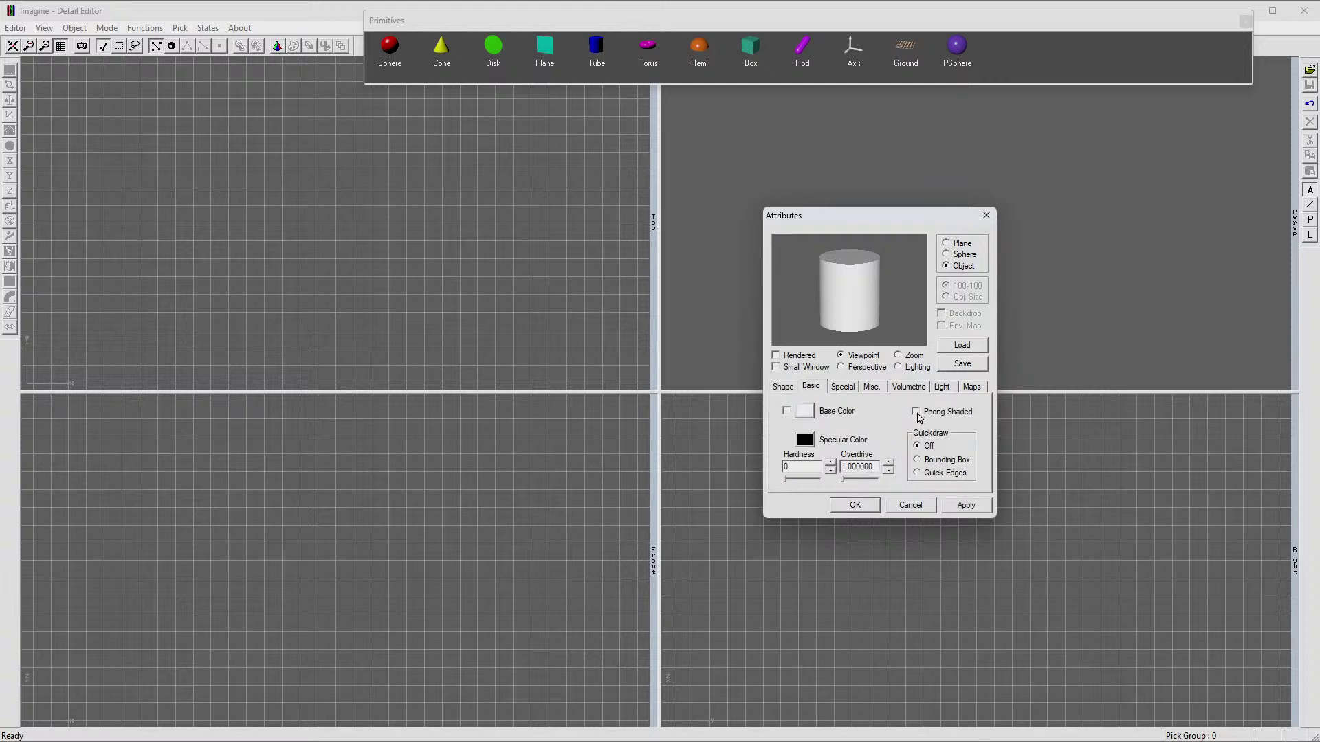
left_click(965, 505)
left_click(783, 386)
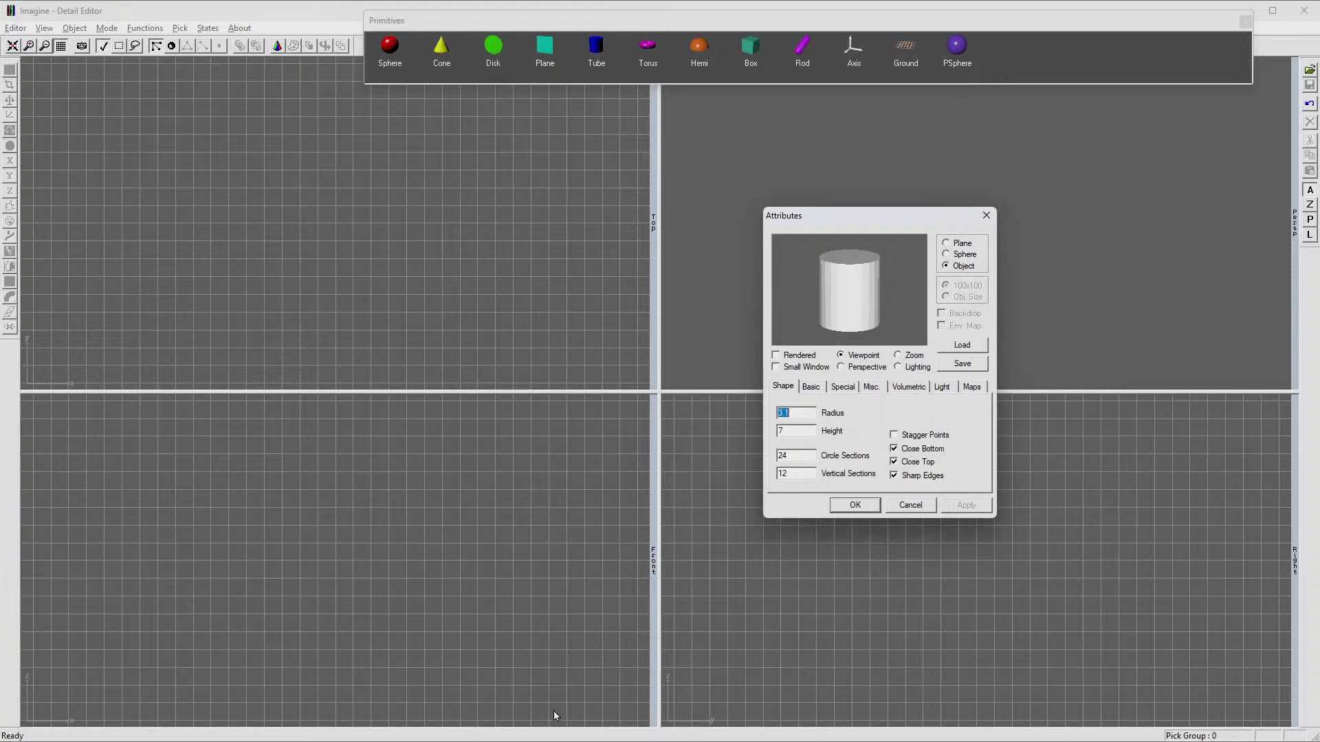
Step: Switch to Blender and add a cylinder mesh to the scene
key("alt+Tab")
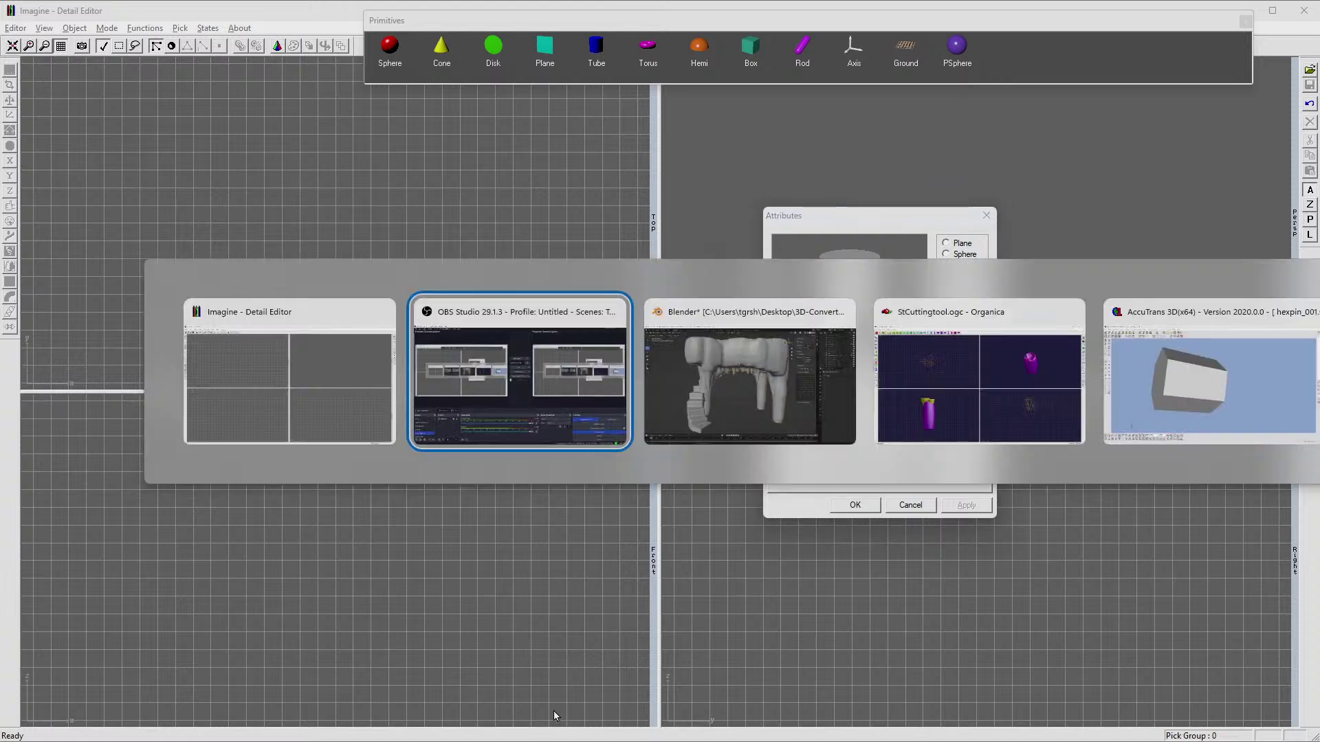
key("alt+Tab")
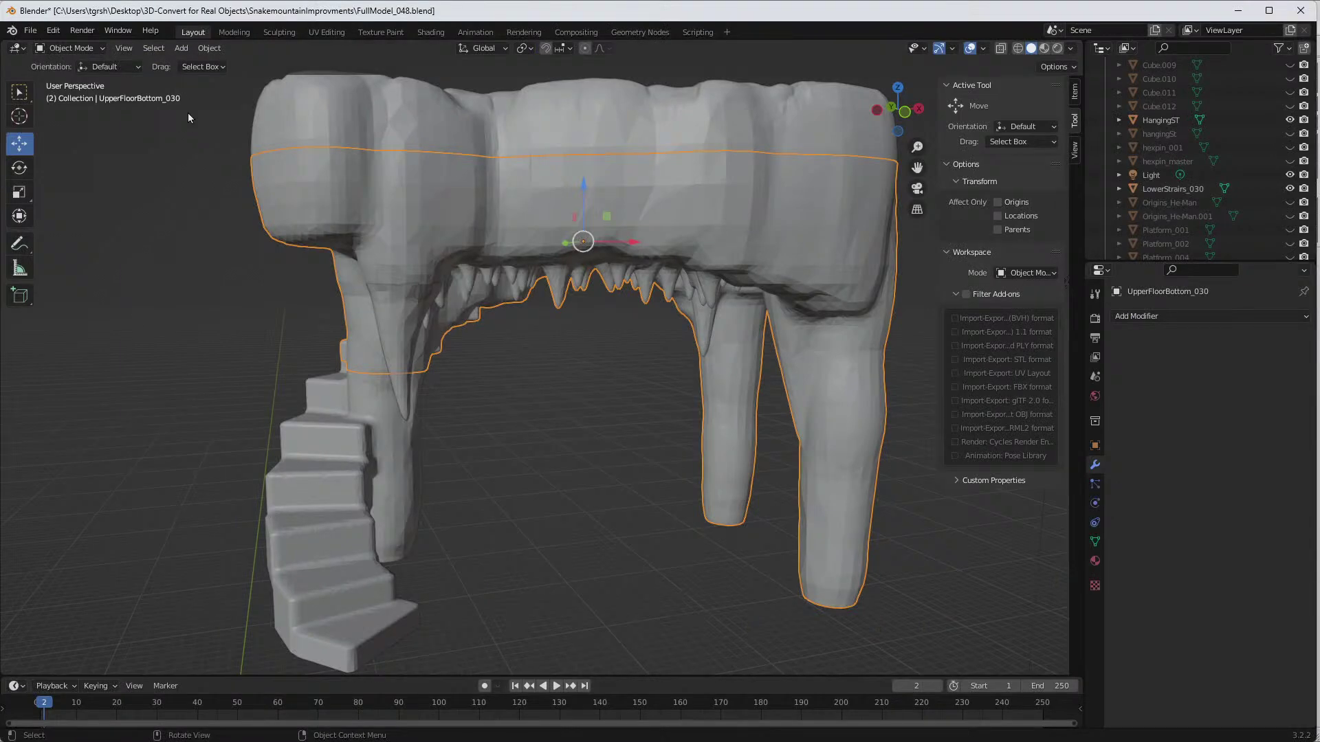
left_click(181, 48)
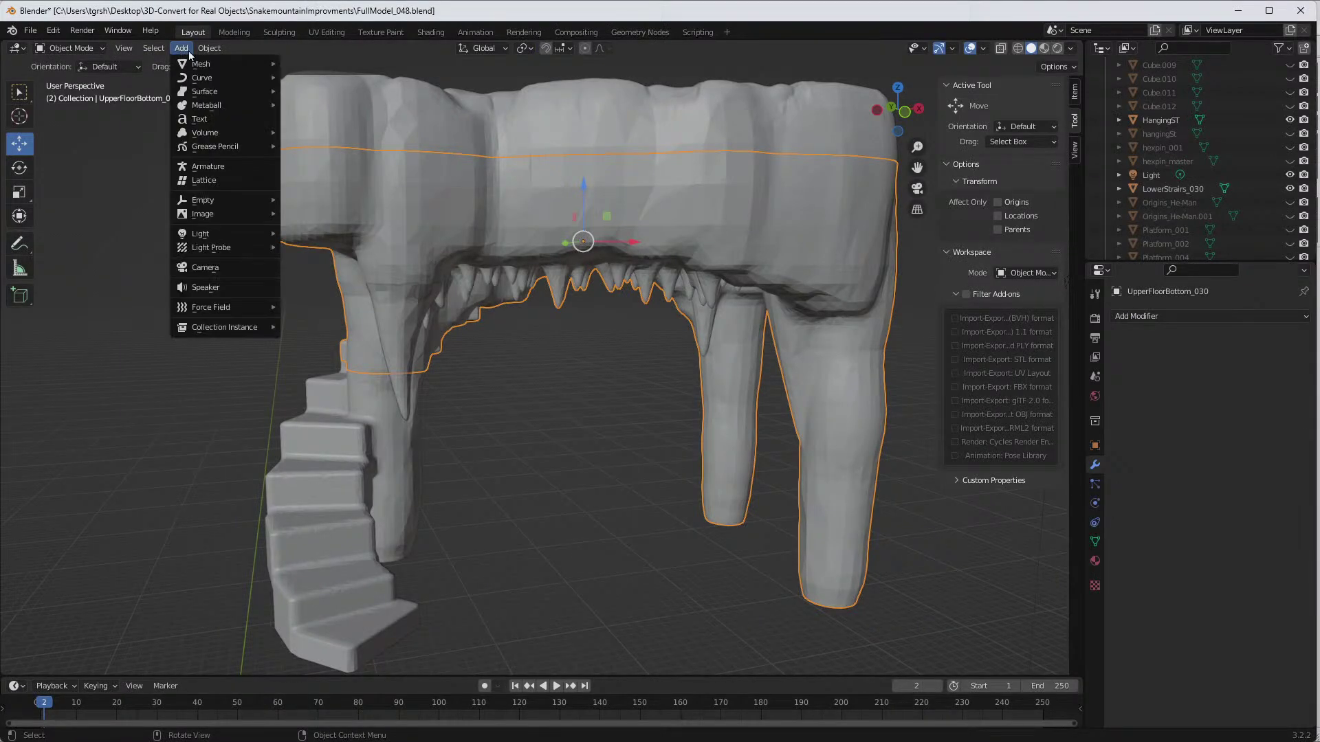
mouse_move(206, 64)
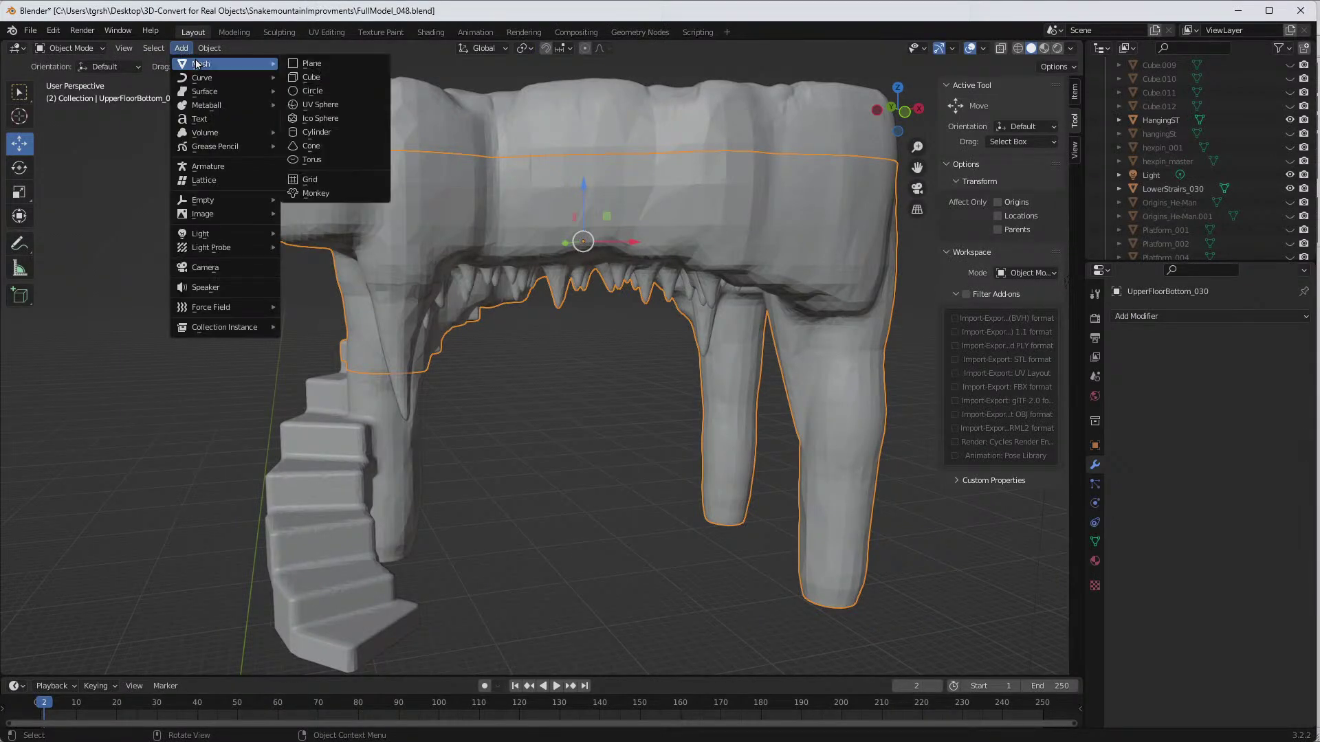
left_click(316, 133)
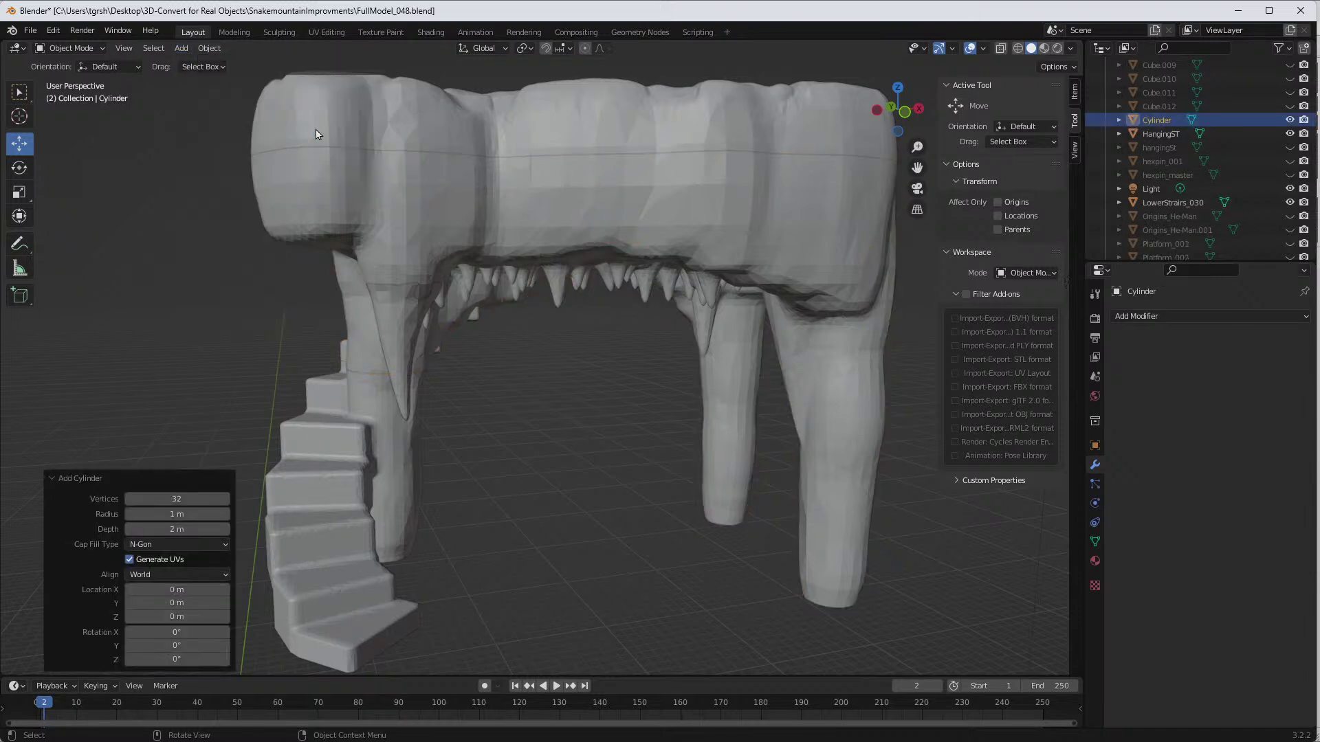
Step: Set the new cylinder's depth to 7 m and its radius to 3.1 m
left_click(193, 530)
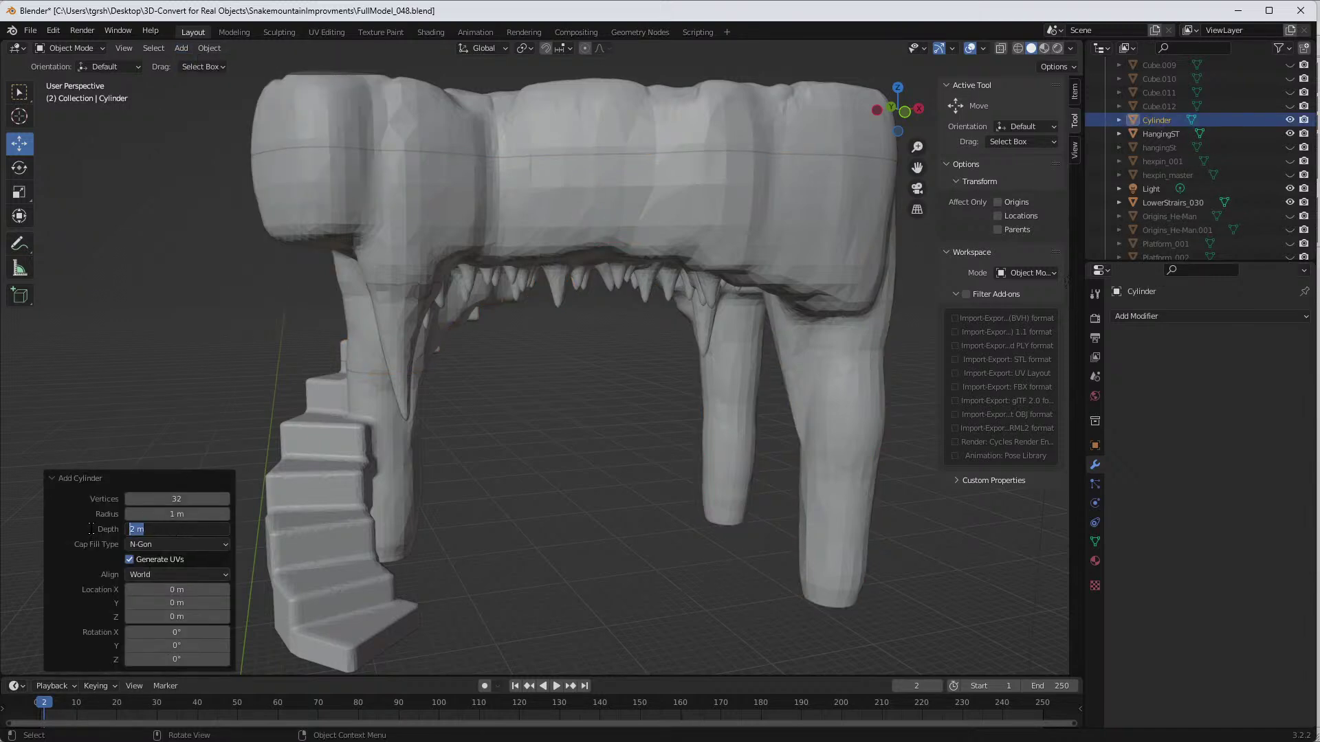
type("7")
key("Return")
left_click(184, 517)
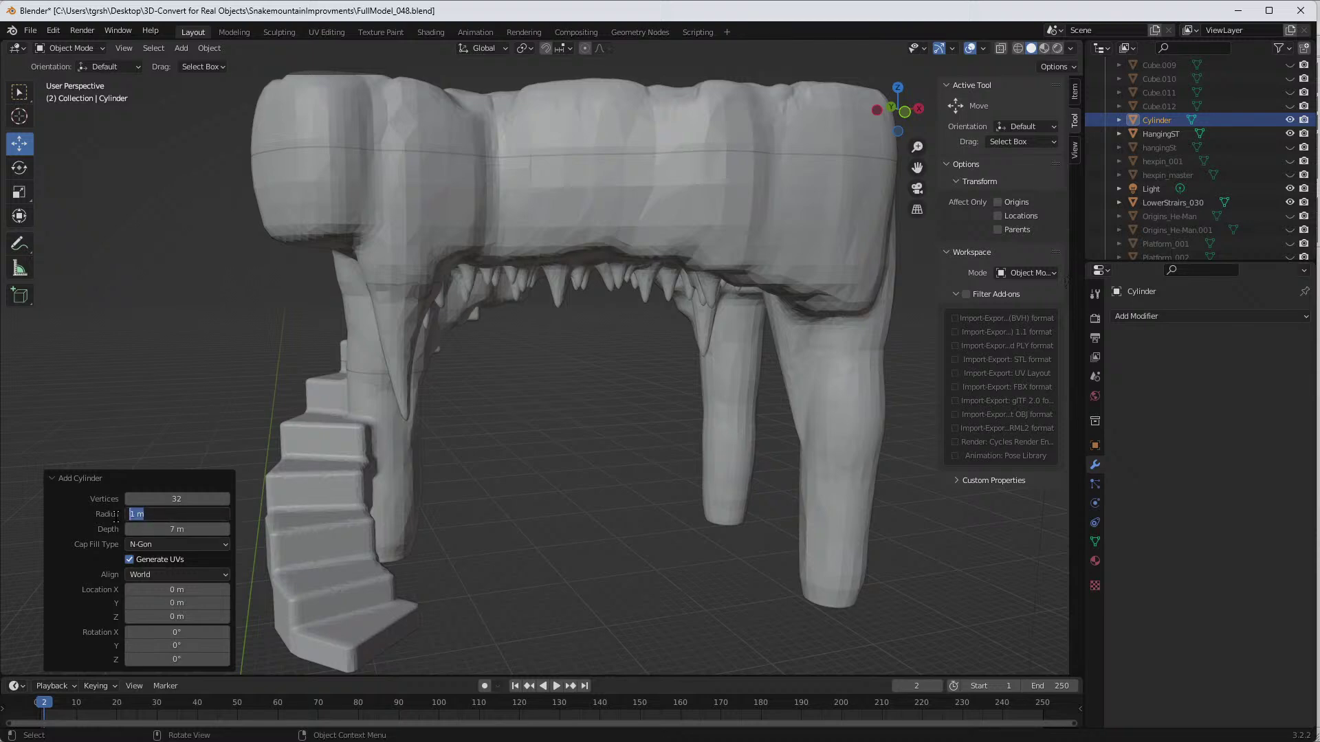
type("3.1")
key("Return")
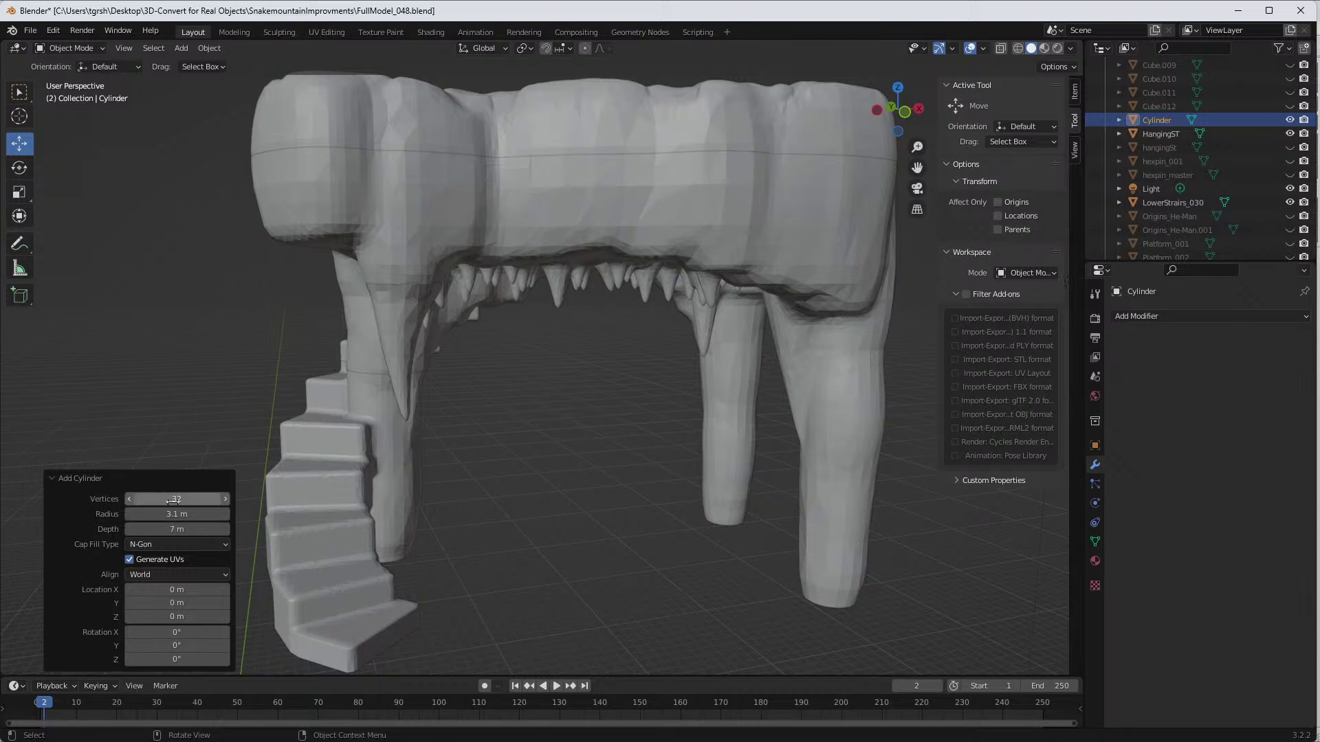
Step: Set the cylinder's vertex count to 200
left_click_drag(180, 499, 494, 486)
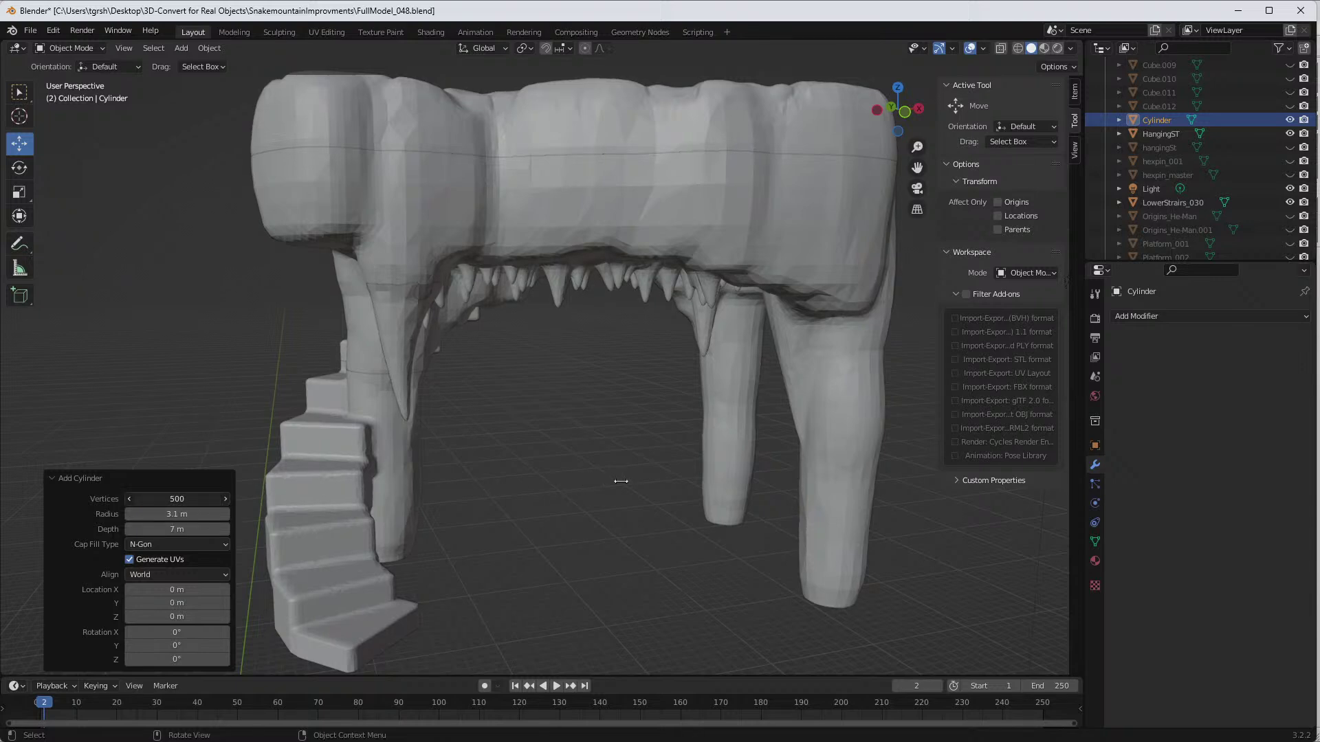
left_click_drag(621, 481, 674, 479)
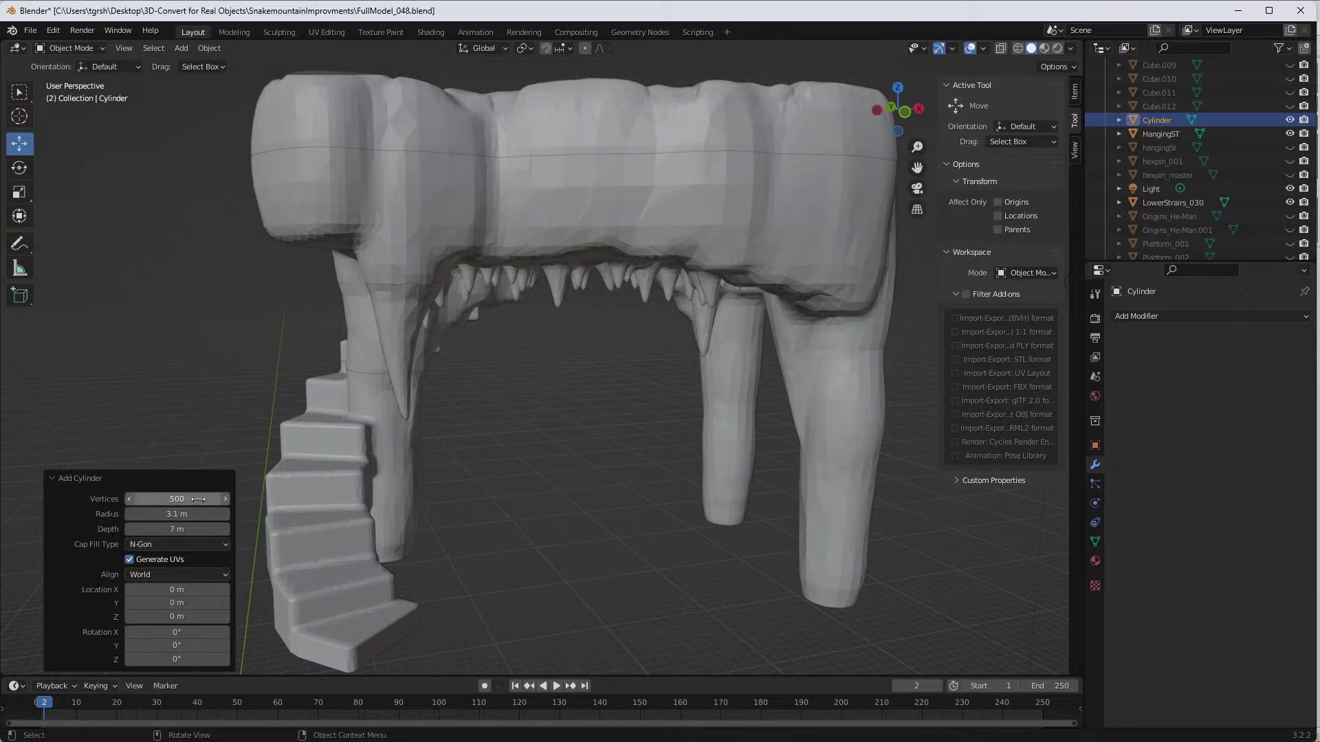
left_click_drag(176, 499, 150, 499)
left_click(176, 499)
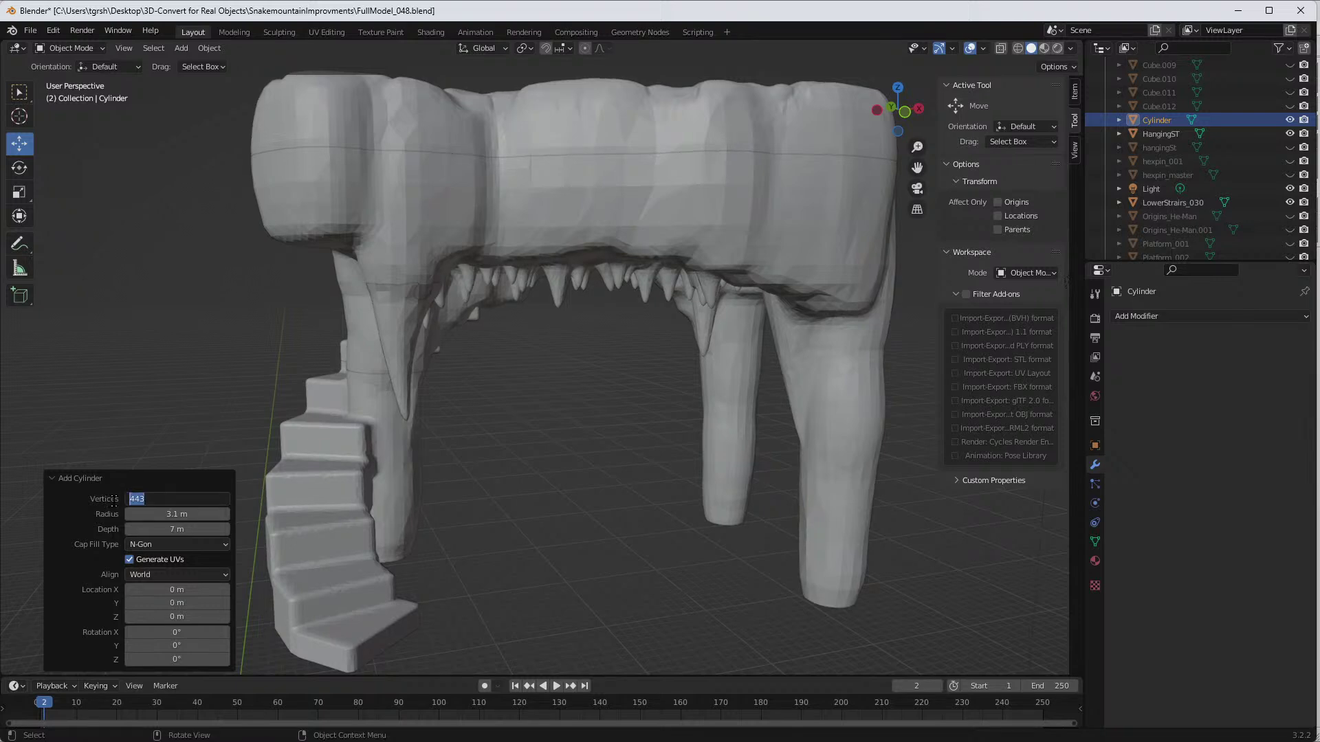
type("200")
key("Tab")
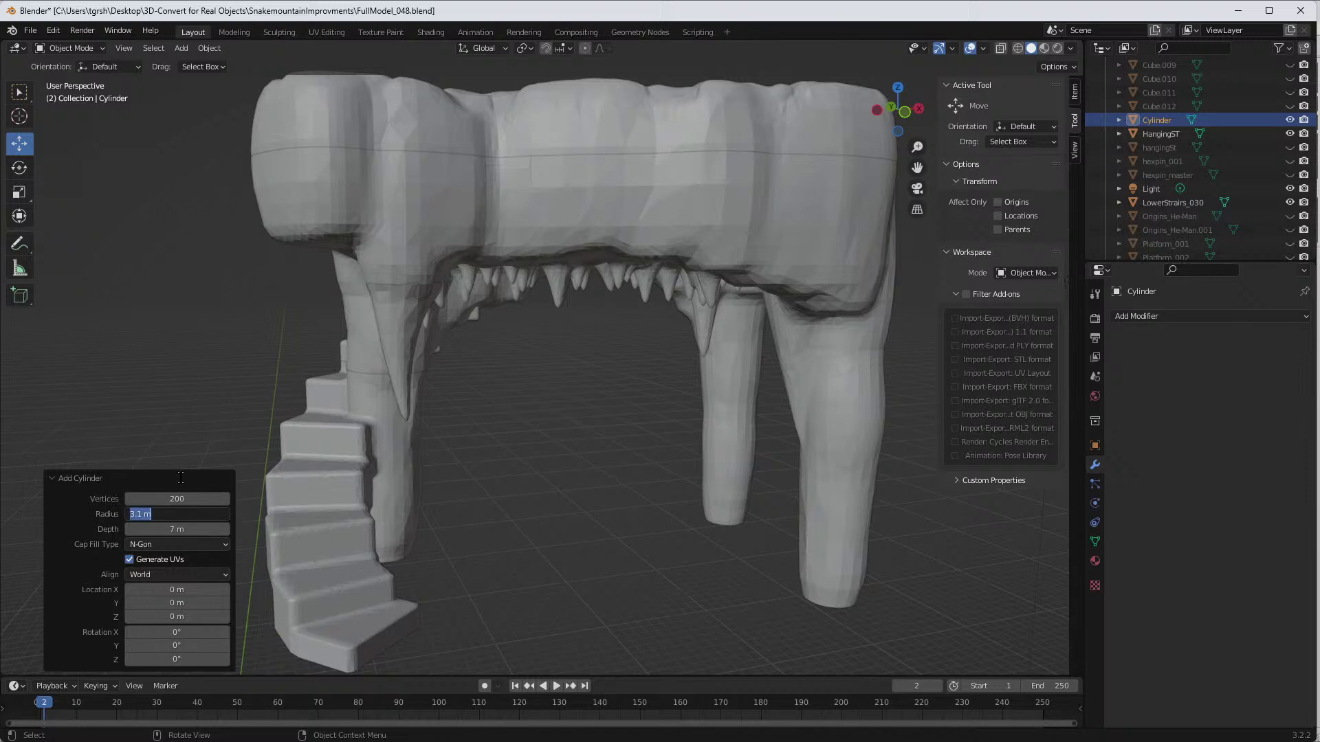
key("Return")
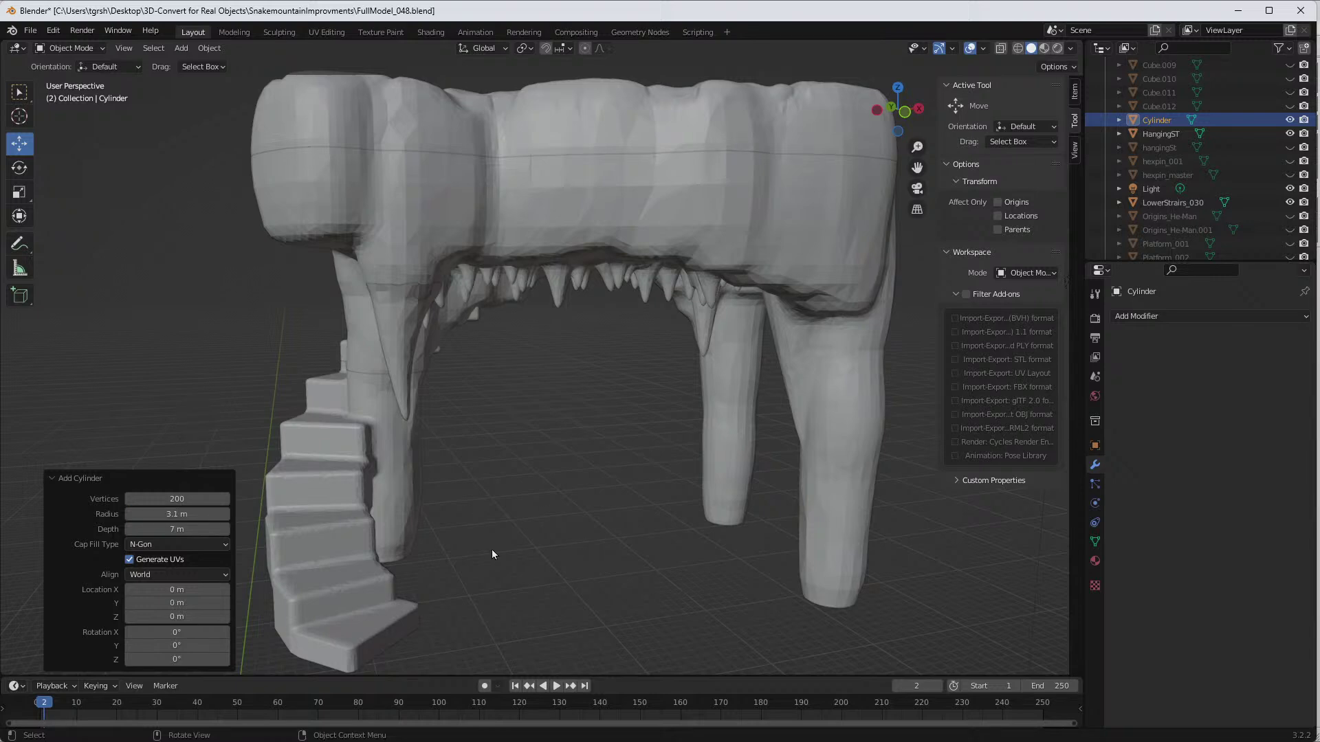
Step: Move the cylinder up about 27.9 m along Z and about 9.8 m along X to the hanging stalactite
scroll(502, 544, "down", 4)
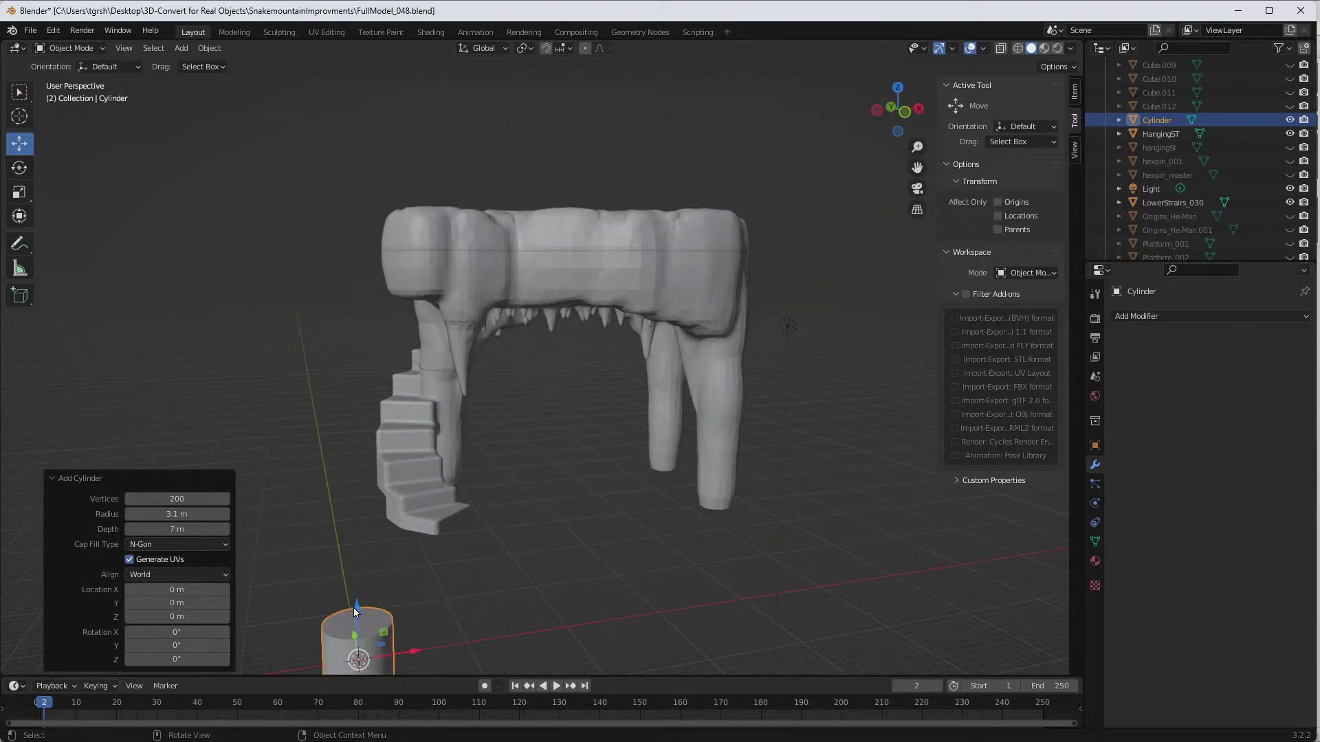
left_click_drag(356, 605, 339, 294)
left_click_drag(412, 353, 540, 356)
middle_click_drag(540, 356, 565, 419)
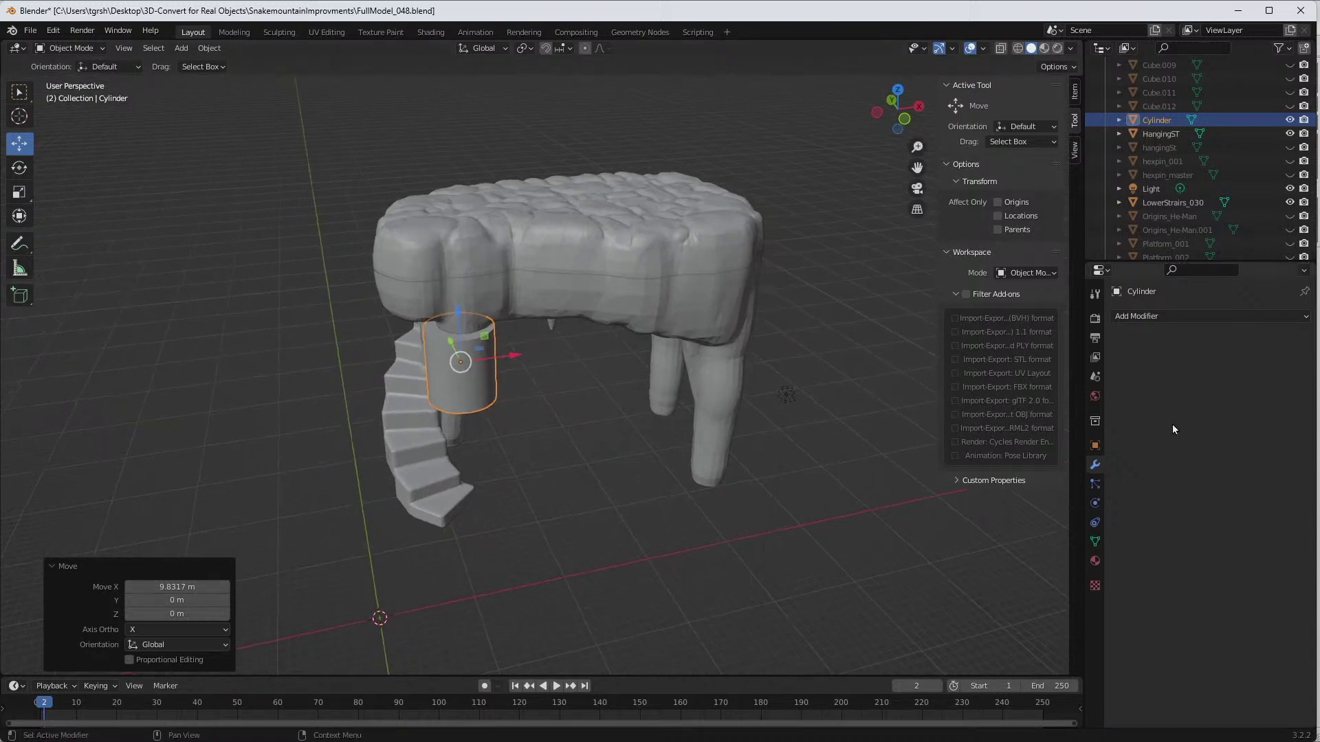
Step: Set the cylinder's X, Y and Z scale to 0.1
left_click(1092, 447)
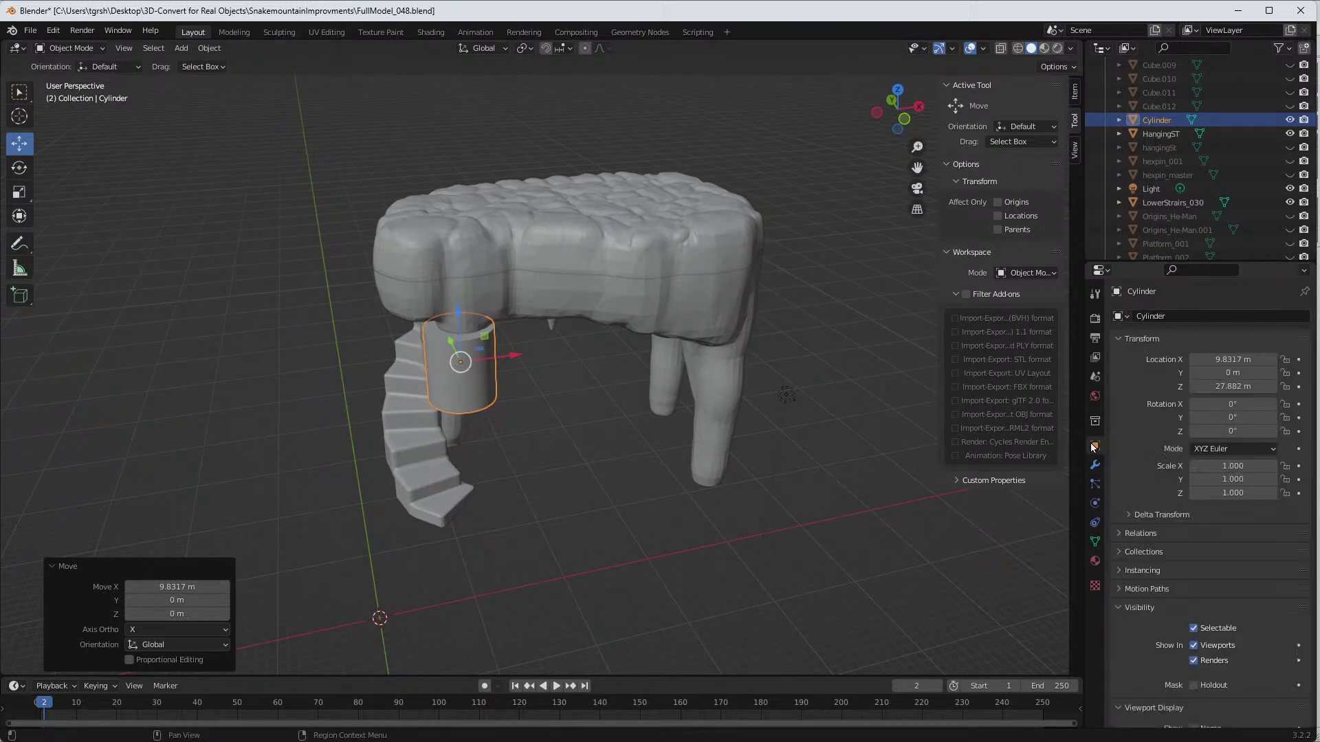
double_click(1246, 465)
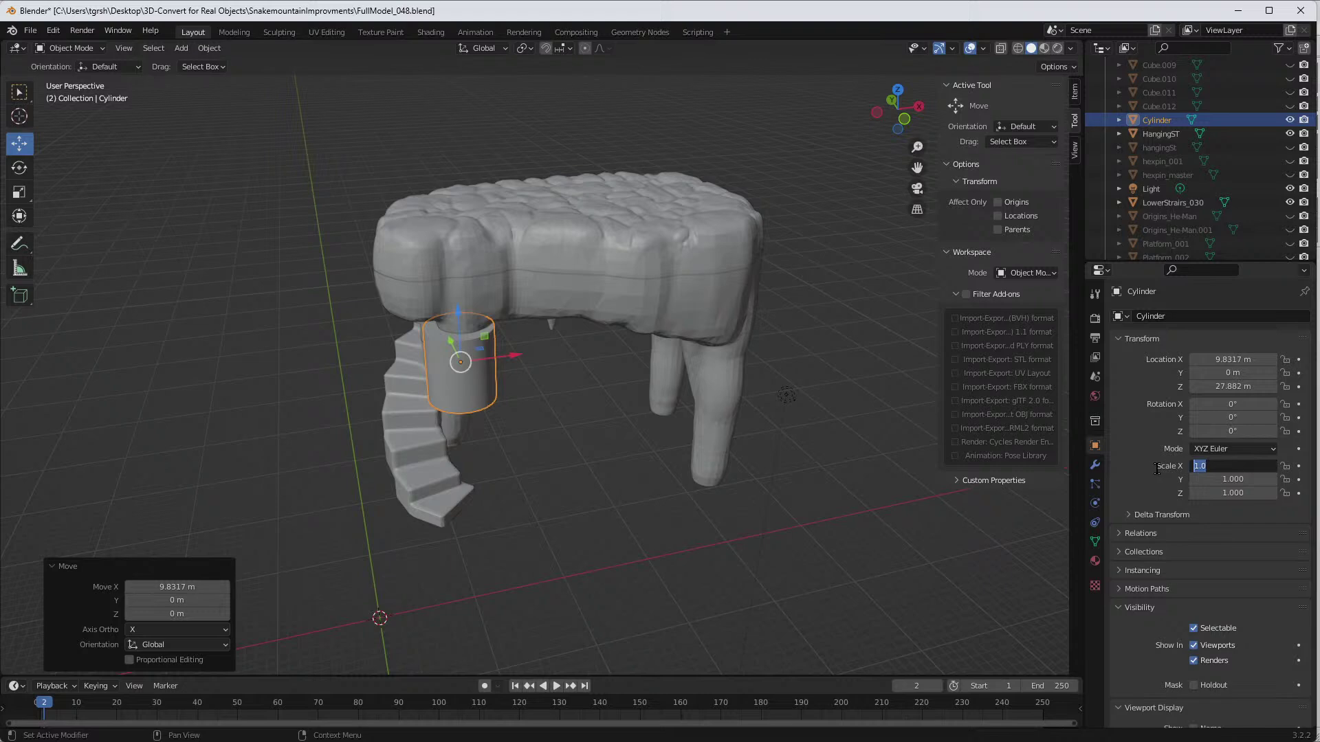
key("BackSpace")
type(".1")
key("Tab")
key("BackSpace")
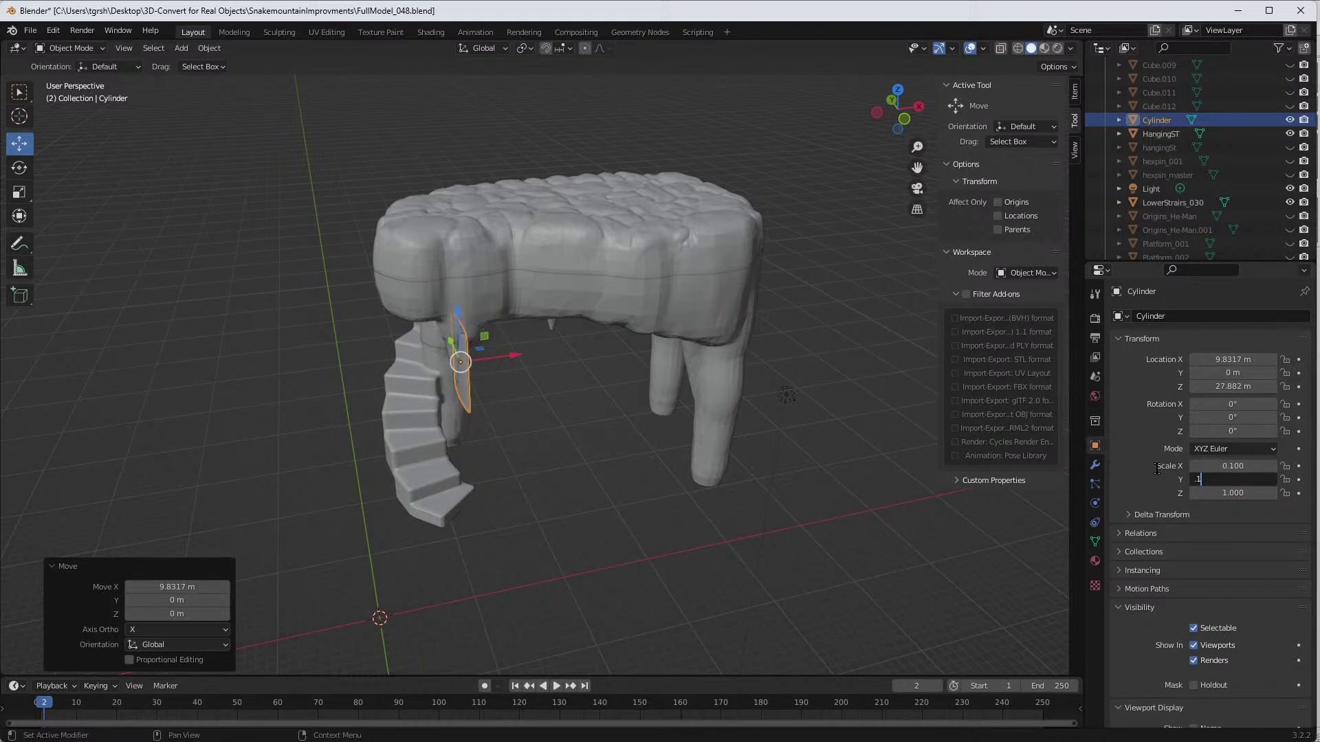
type(".1")
key("Tab")
key("BackSpace")
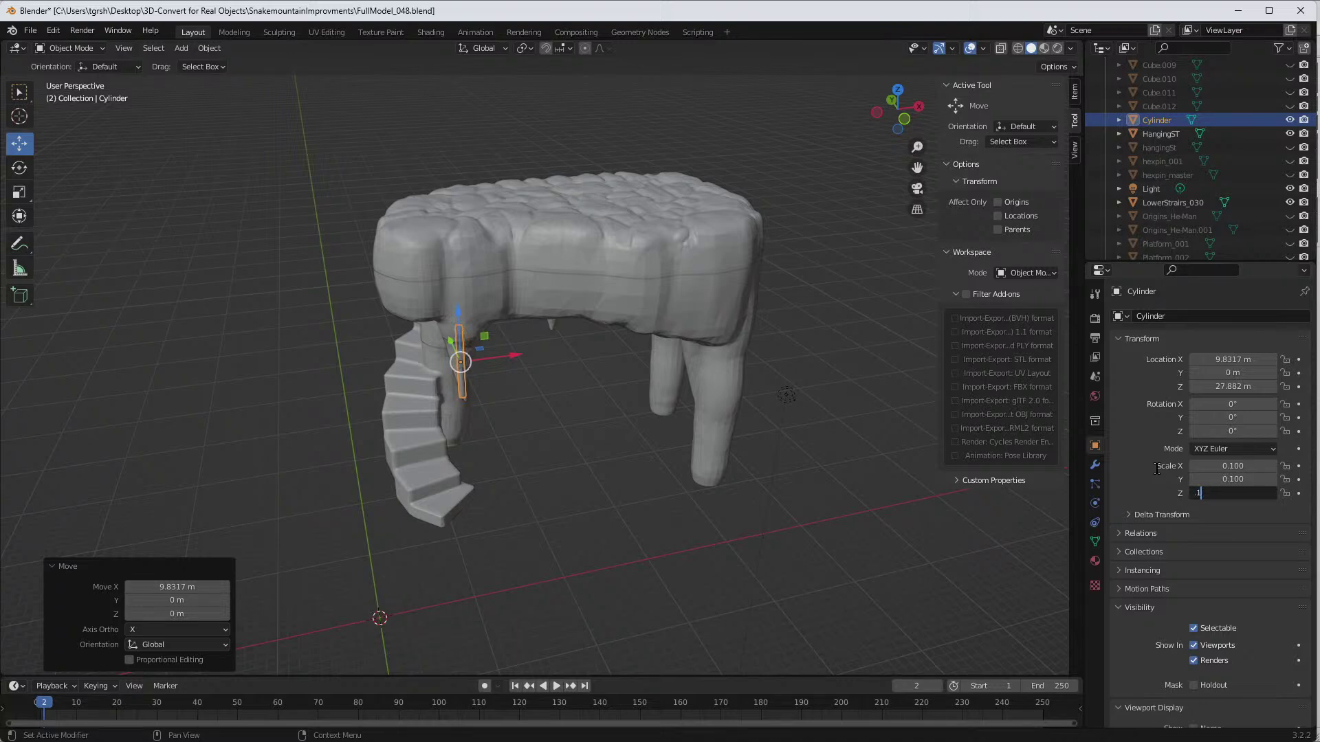
key("Tab")
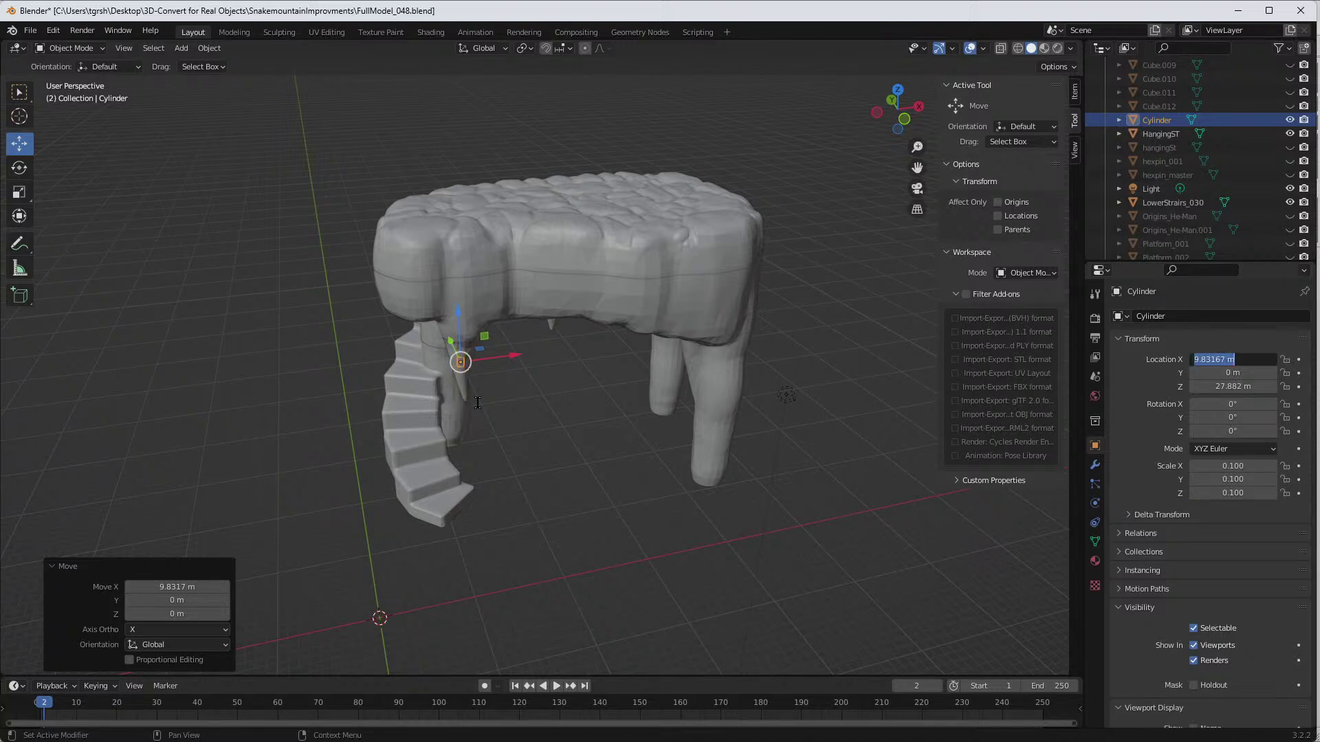
key("Return")
Step: Raise the cylinder about 2.66 m along Z towards the stalactite's root and check its position in the front orthographic view
scroll(509, 422, "up", 6)
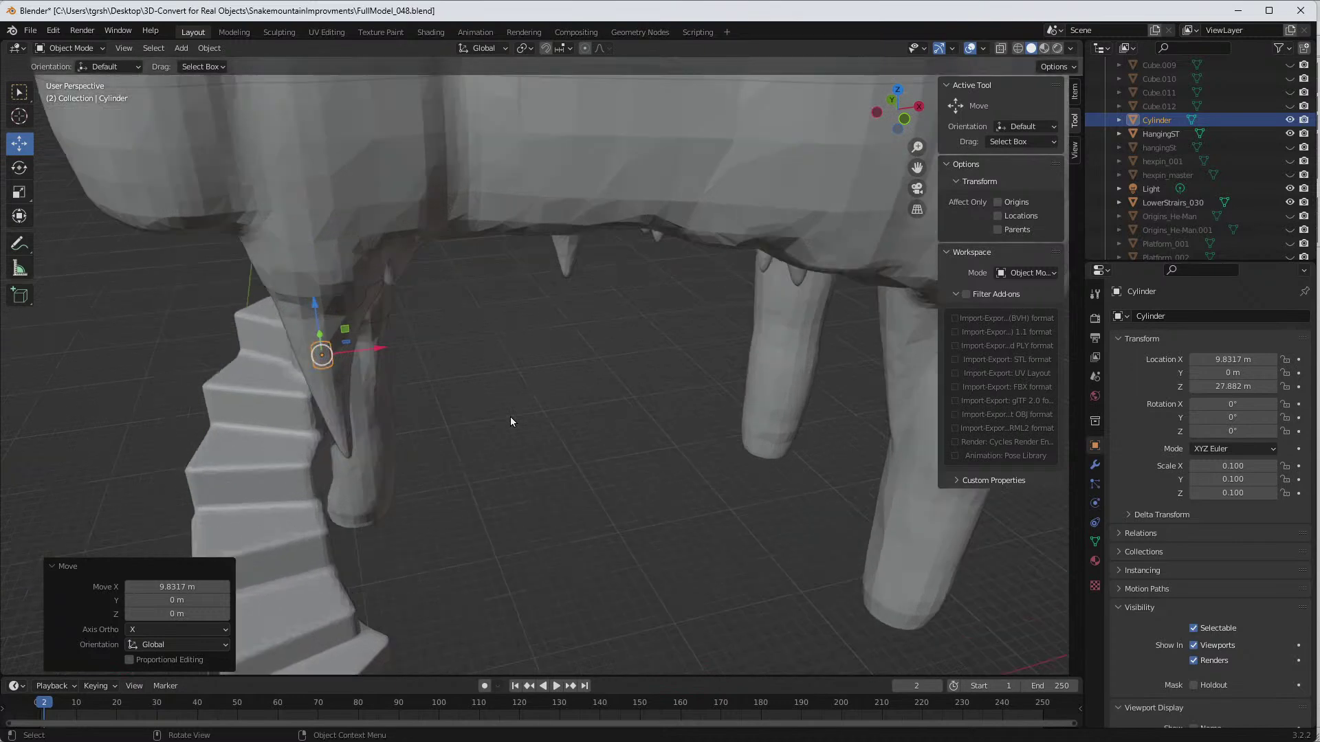
middle_click_drag(510, 416, 481, 295)
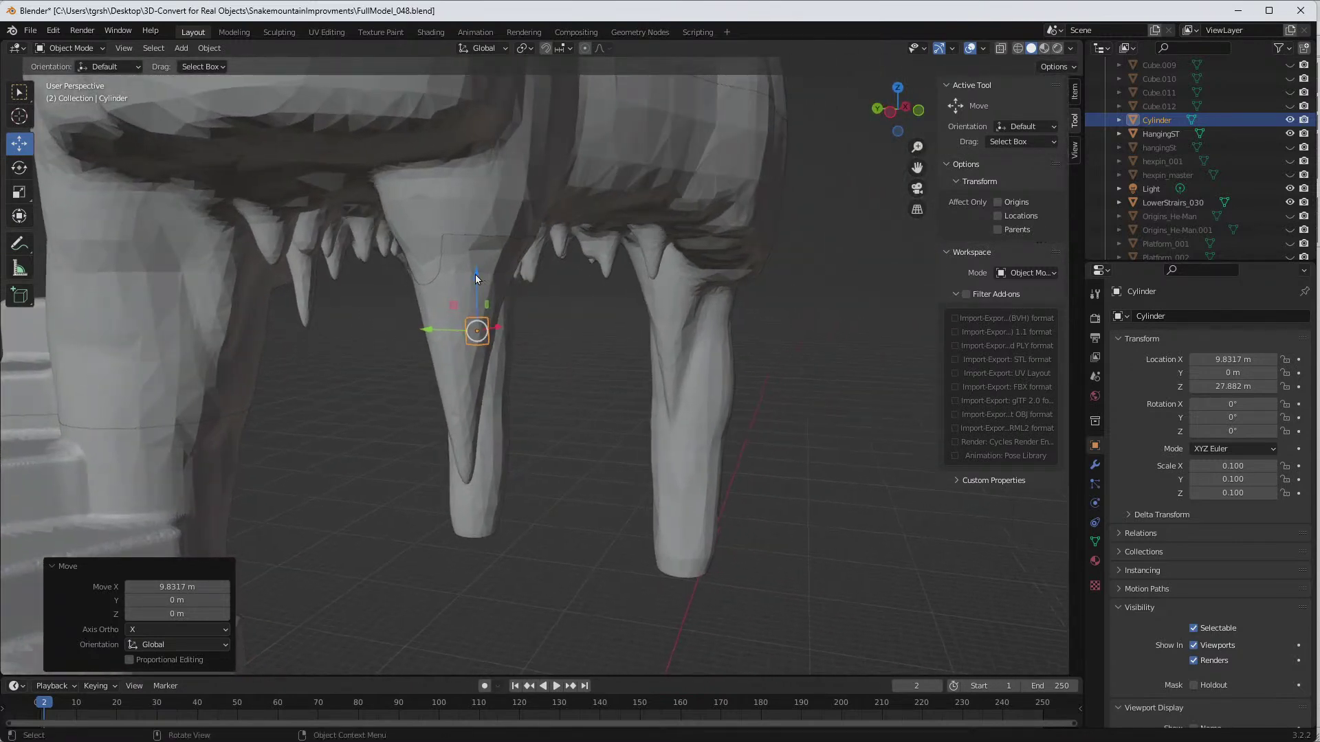
left_click_drag(476, 277, 479, 169)
middle_click_drag(479, 168, 480, 269)
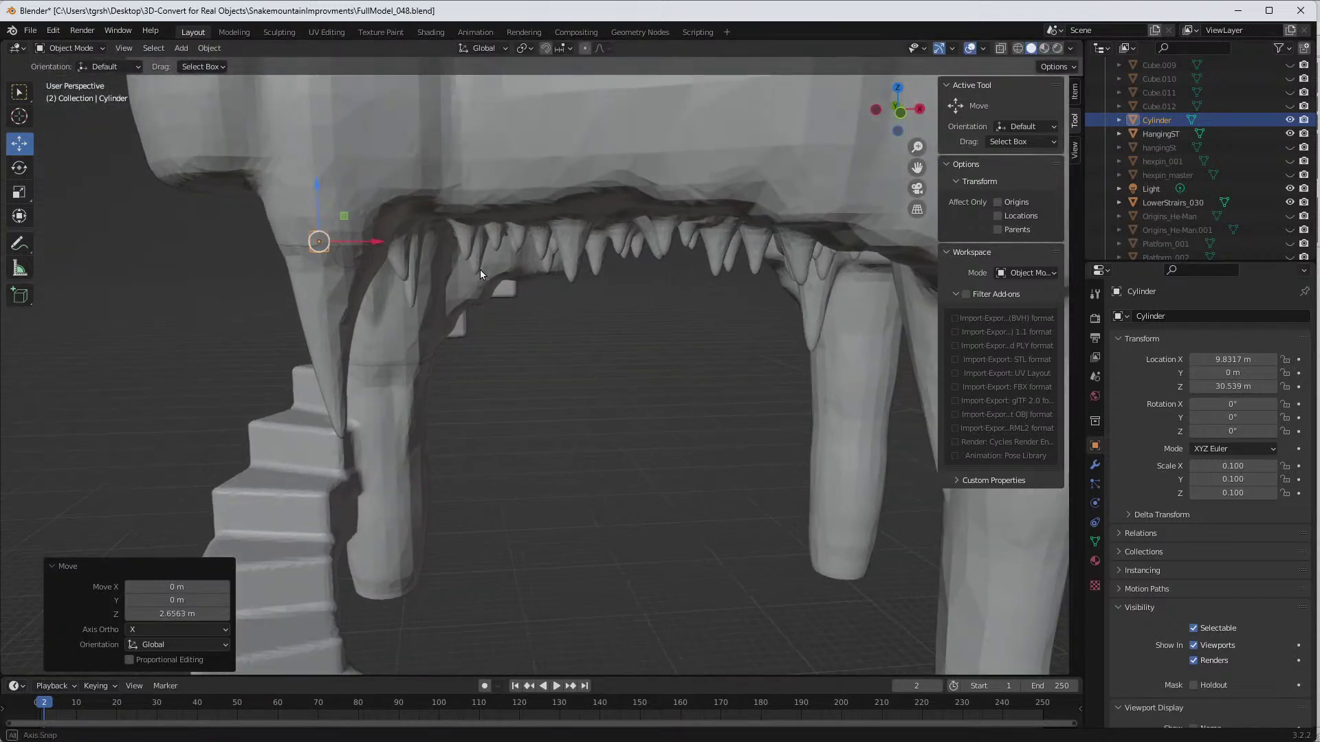
left_click(897, 110)
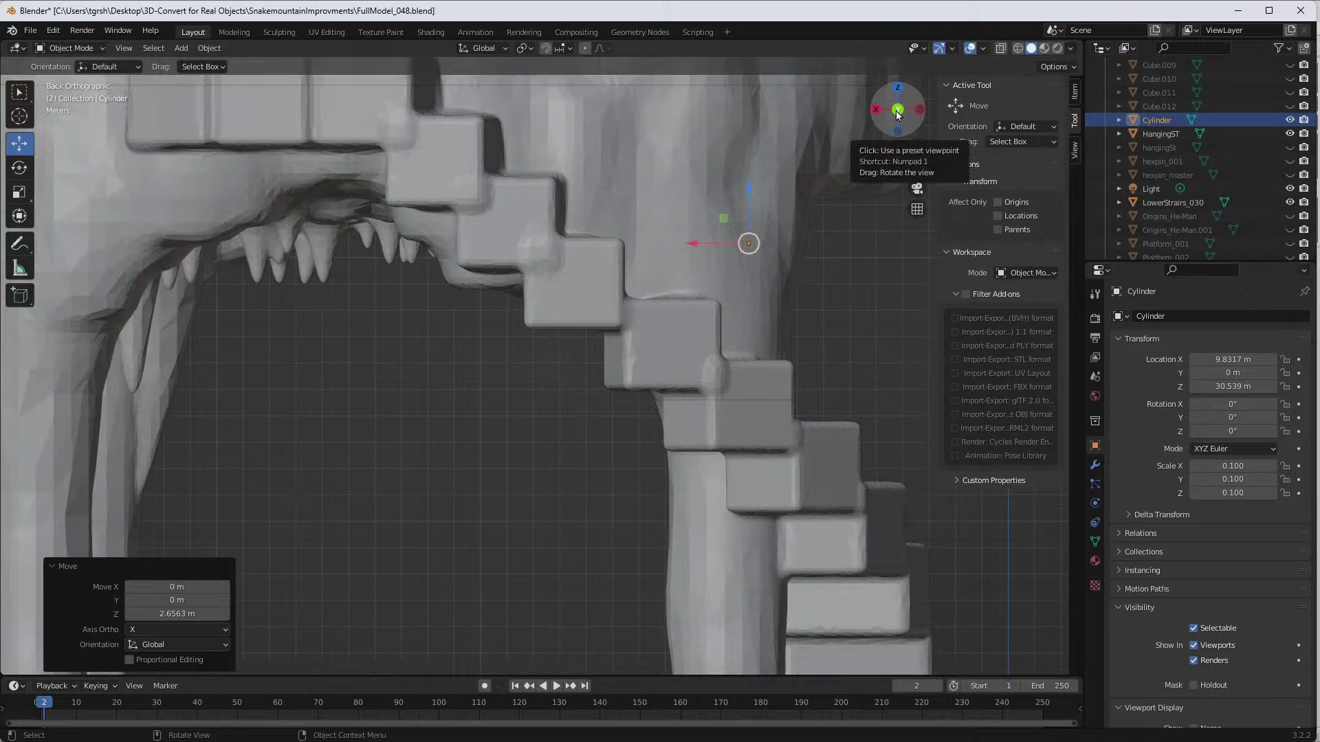
left_click(897, 110)
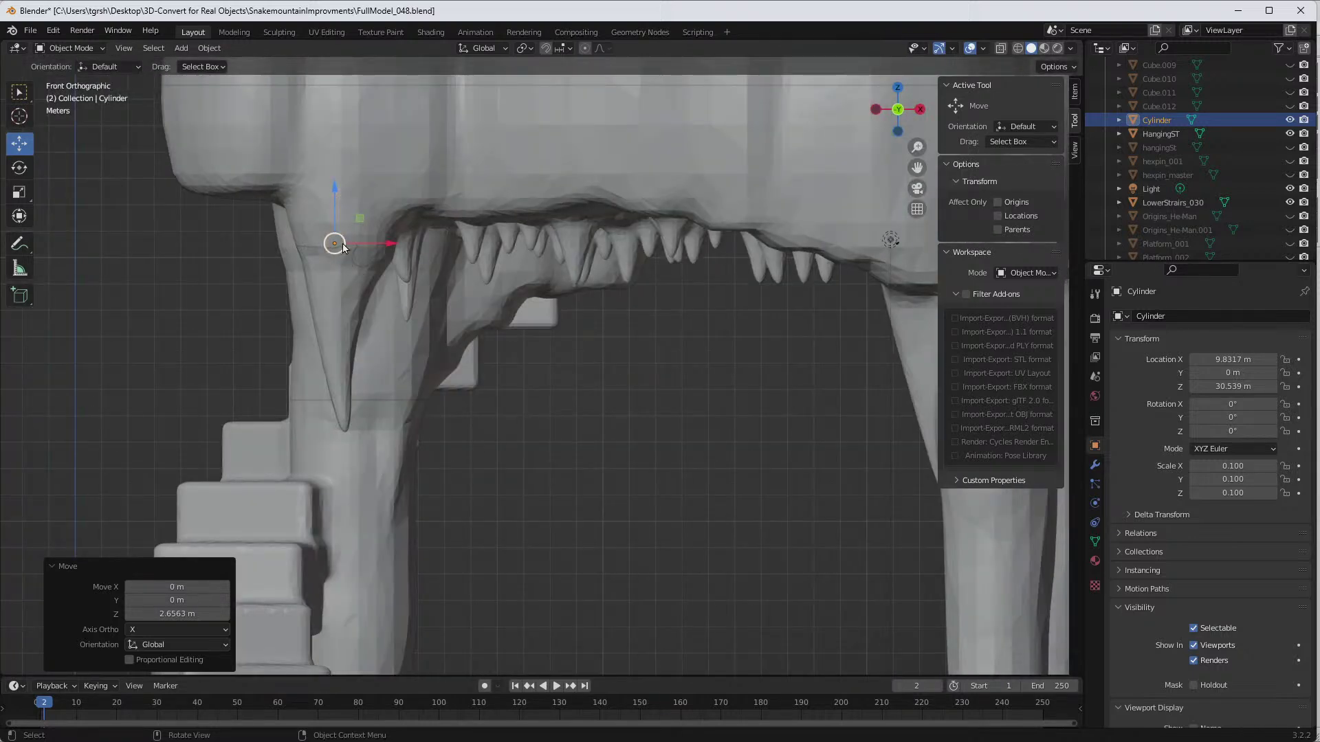
Step: Move the cylinder about 0.35 m along X and about 0.72 m along Y to align it with the stalactite's root
scroll(327, 249, "up", 2)
scroll(325, 249, "up", 1)
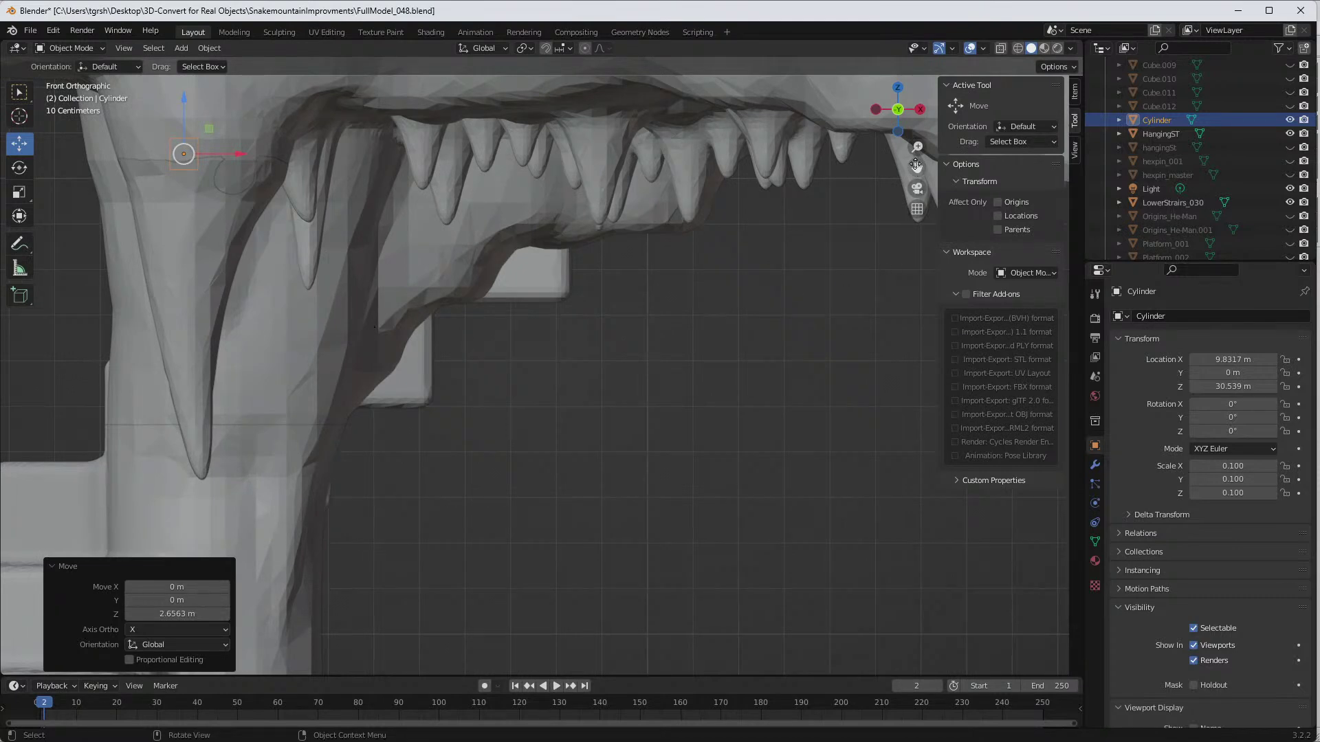
left_click_drag(917, 167, 1215, 286)
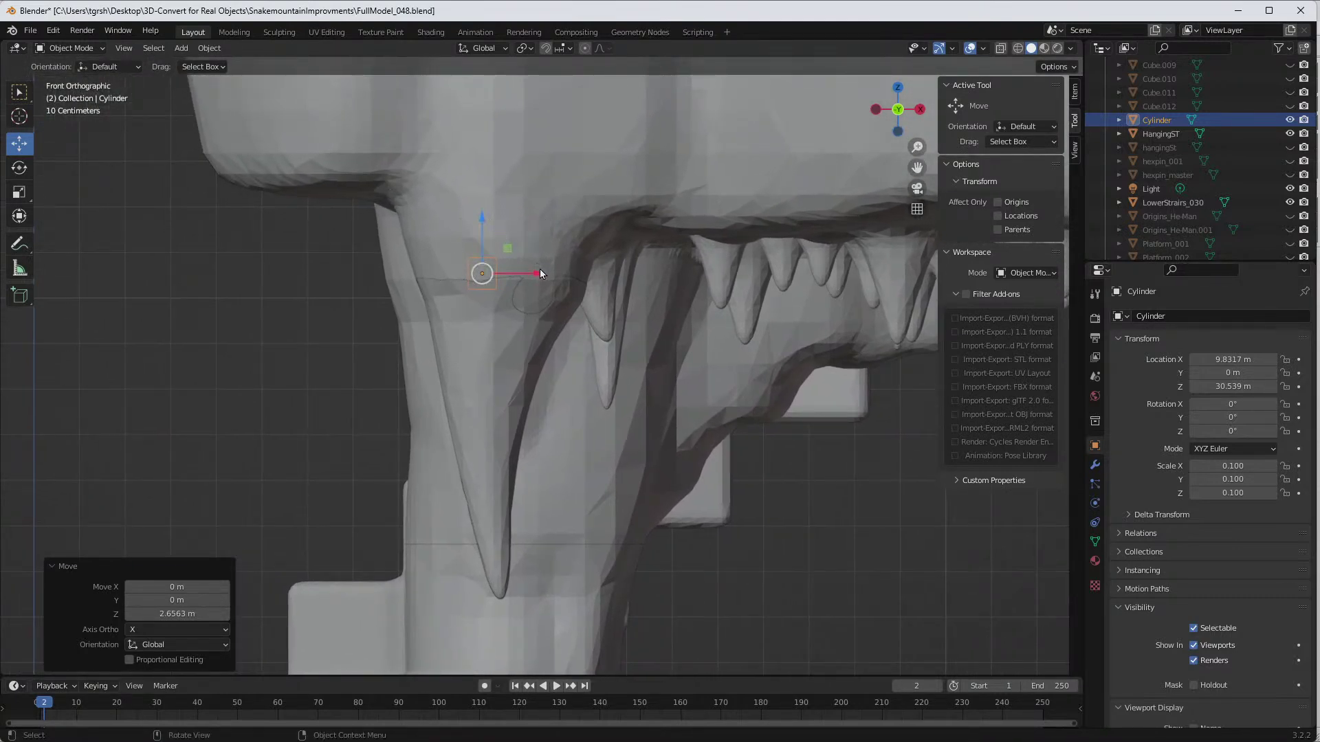
left_click_drag(539, 273, 550, 270)
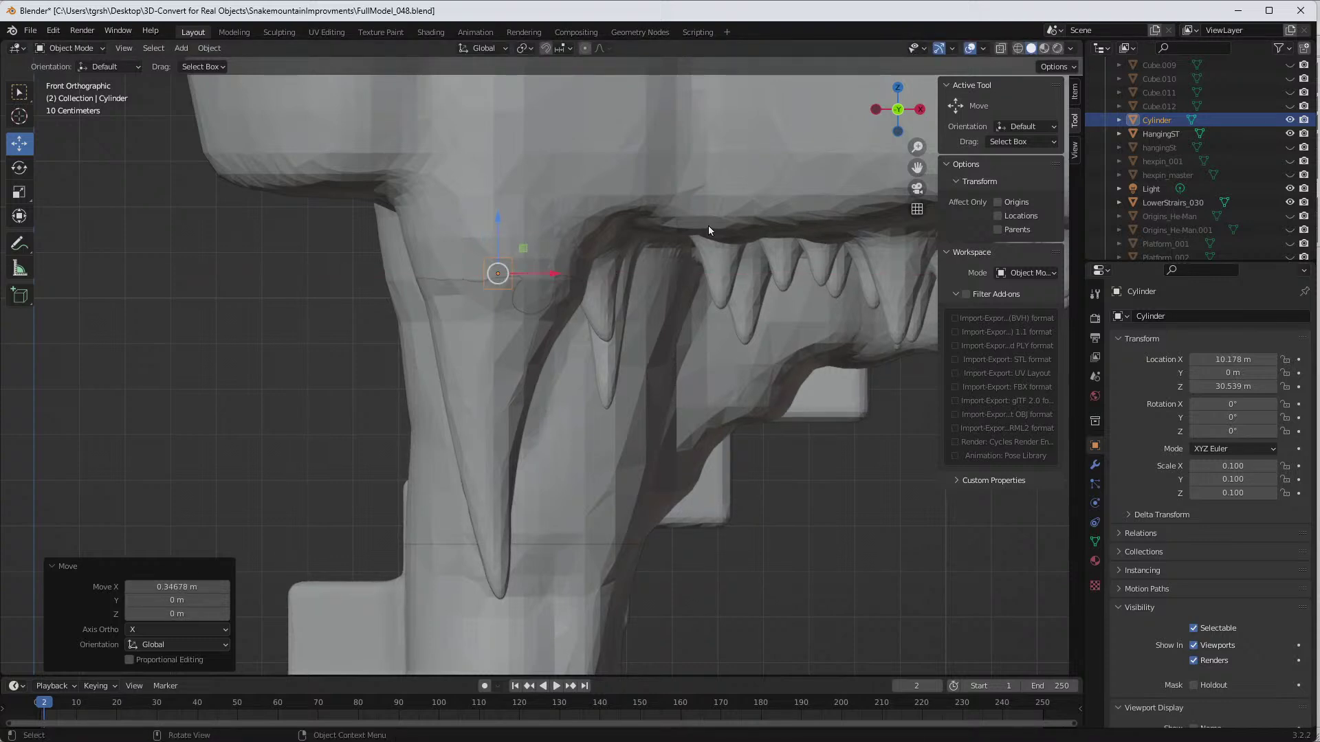
left_click(920, 110)
left_click(921, 111)
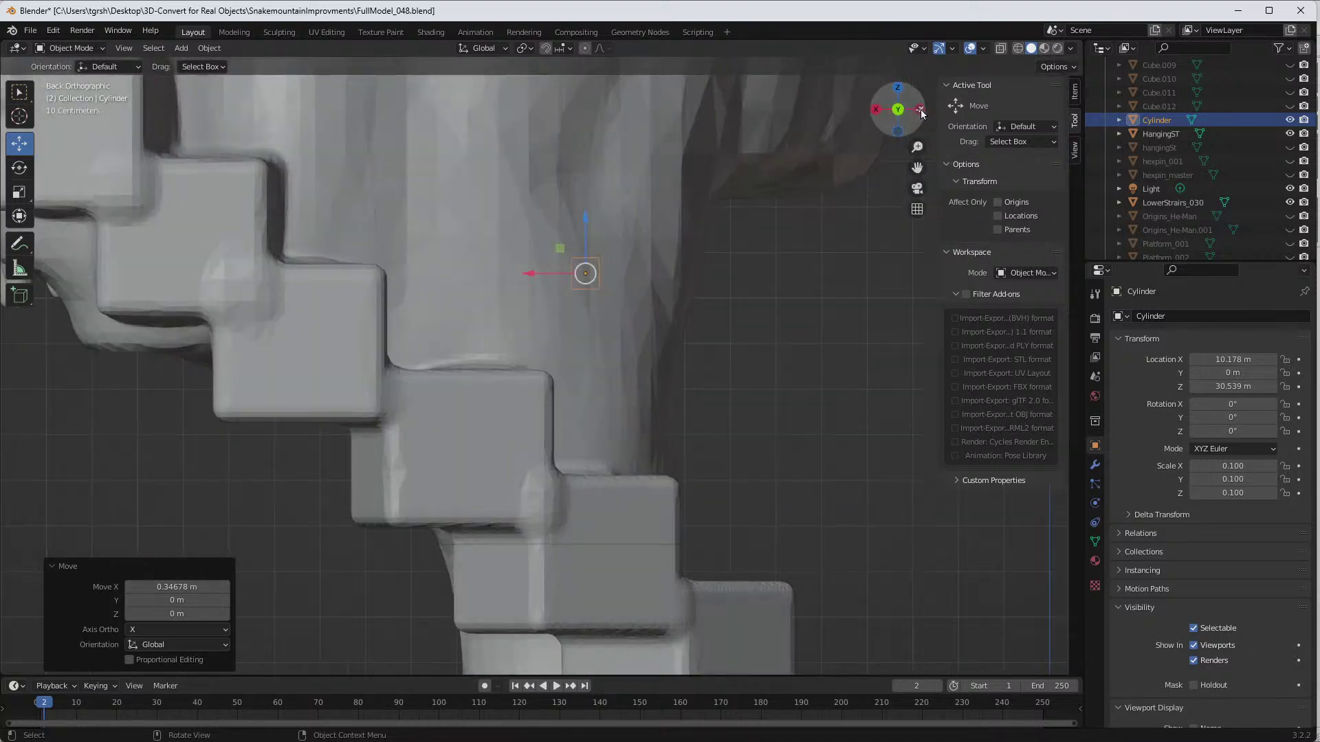
left_click(920, 110)
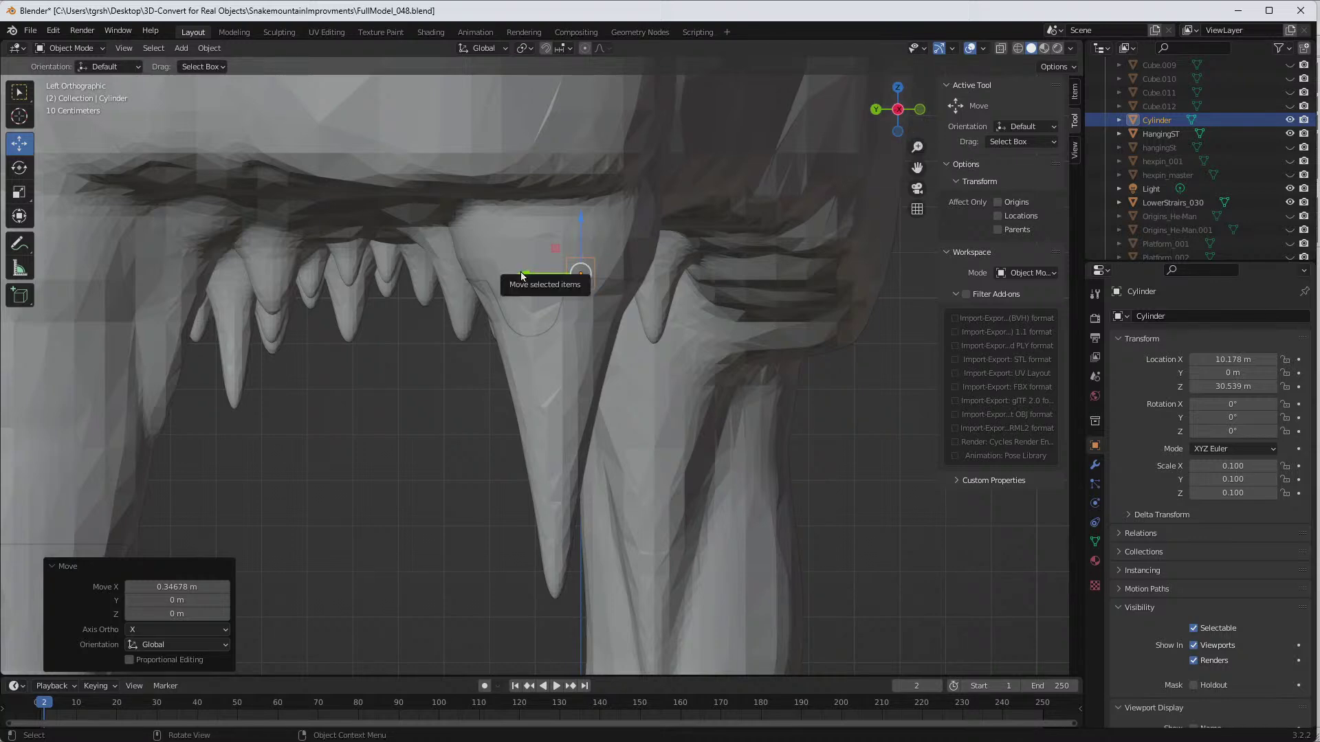
left_click_drag(517, 277, 485, 271)
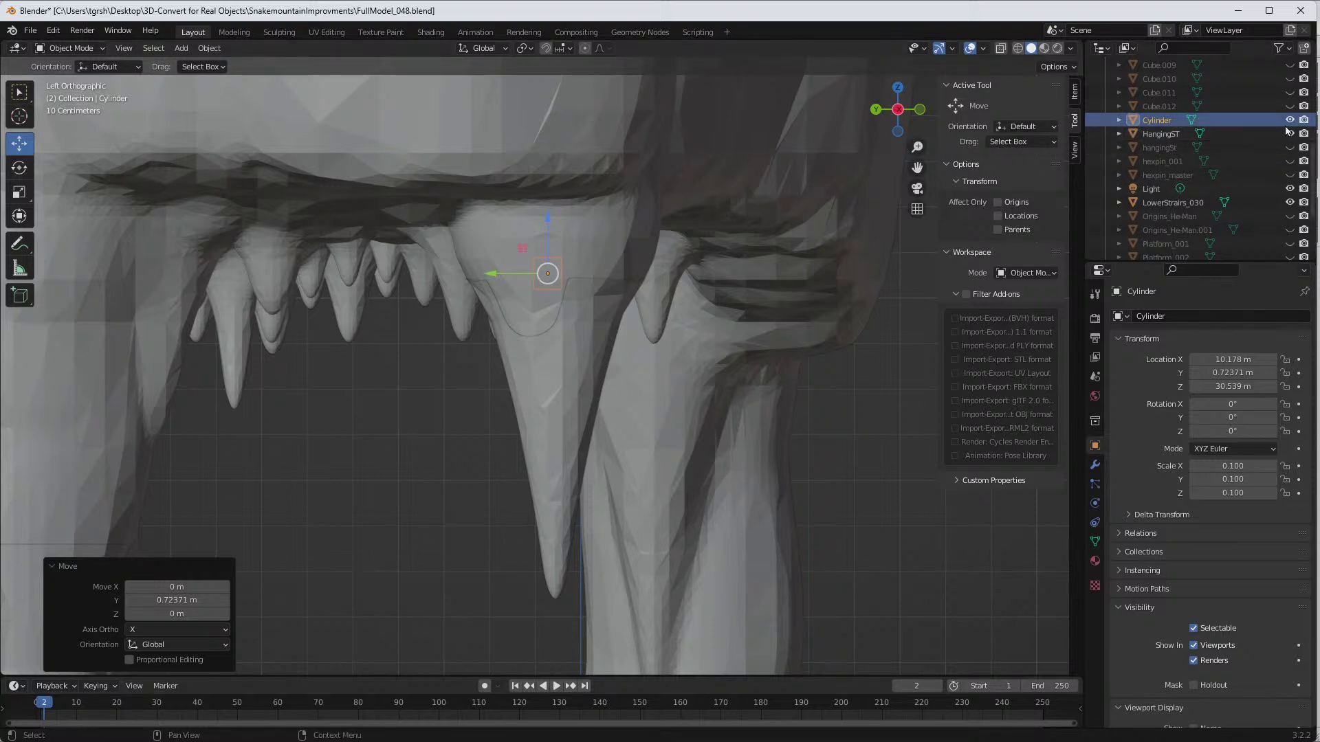
Step: Hide HangingST and move the cylinder down about 0.87 m along Z and about 0.27 m along X
middle_click_drag(887, 240, 653, 285)
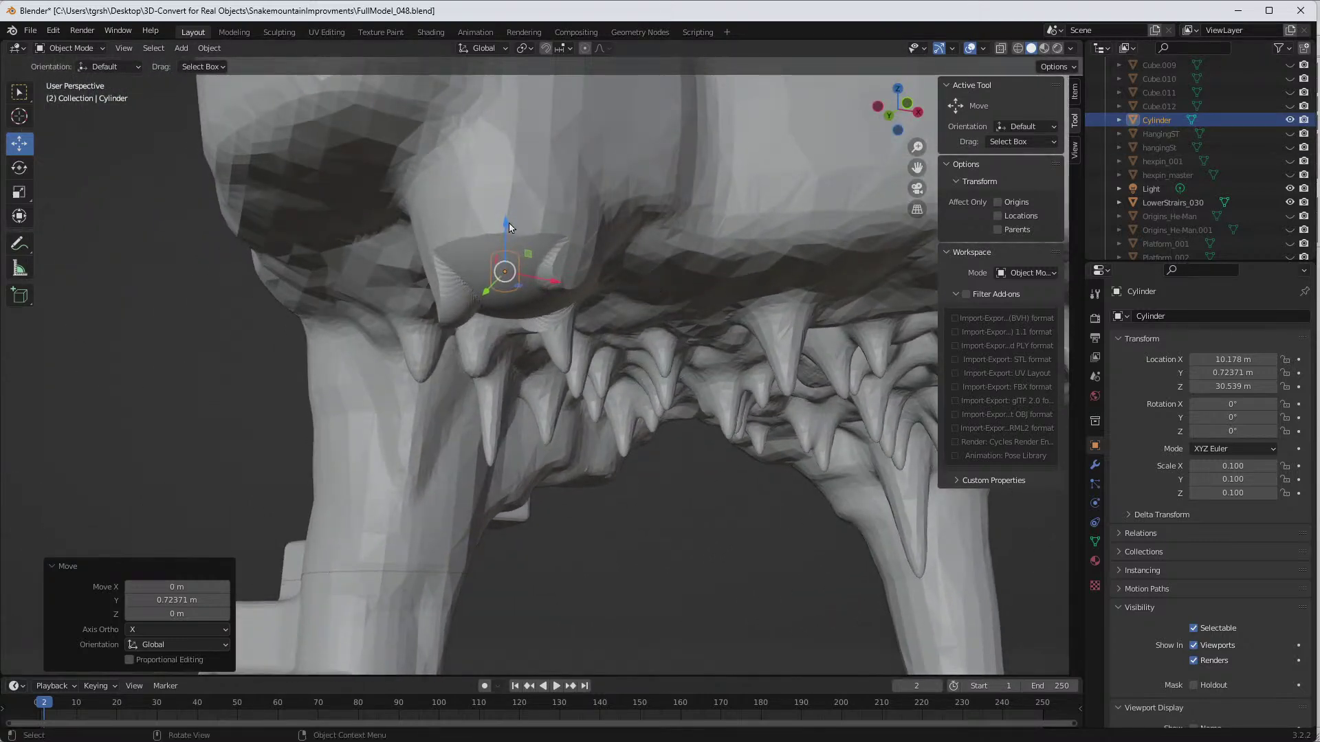
left_click_drag(508, 227, 506, 258)
left_click_drag(556, 312, 565, 317)
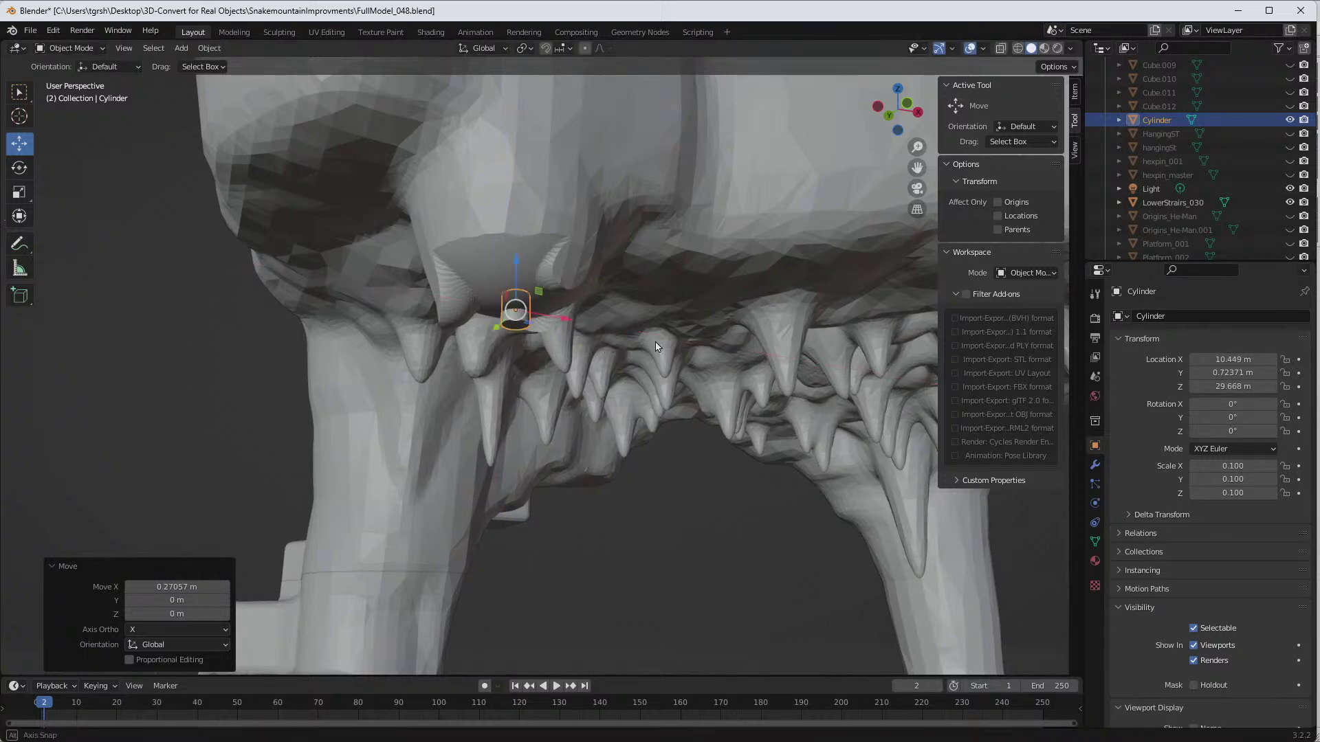
middle_click_drag(637, 340, 777, 337)
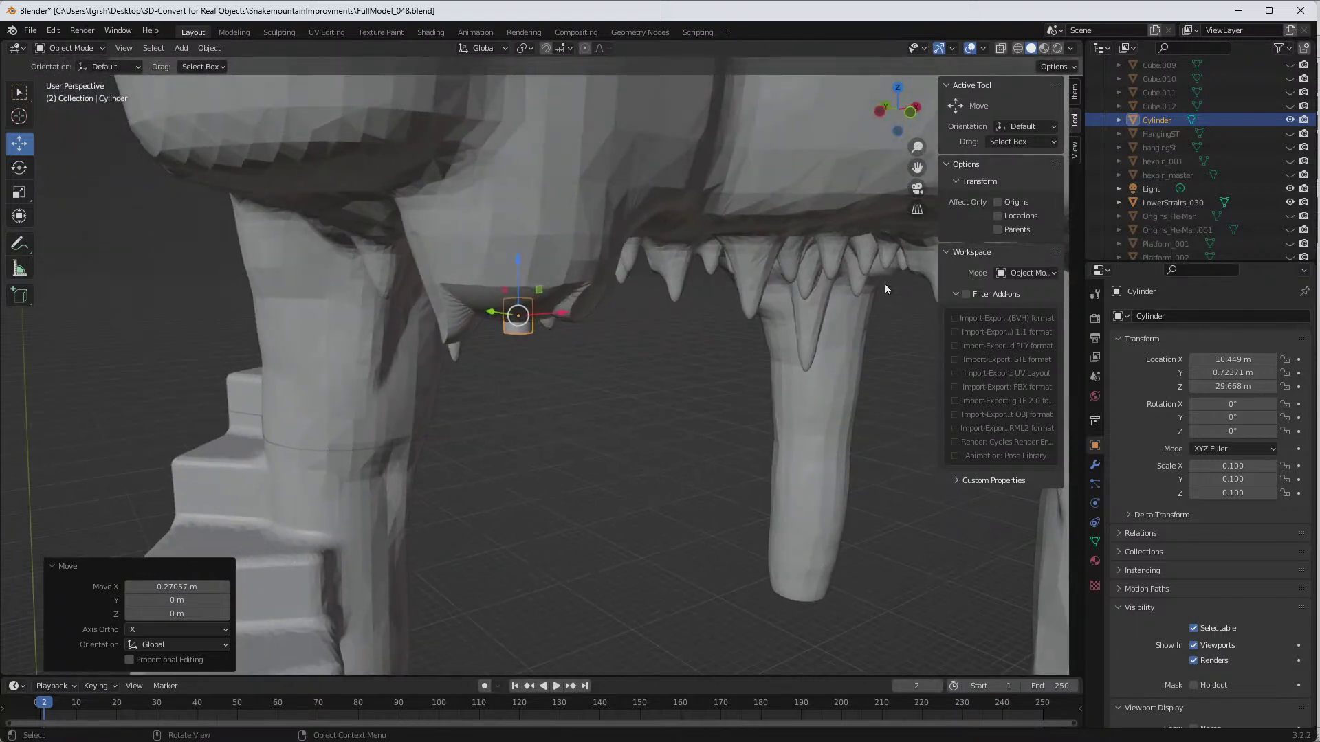
Step: Lower the cylinder another 0.11 m or so along Z and check its placement from the front and left orthographic views
left_click(904, 113)
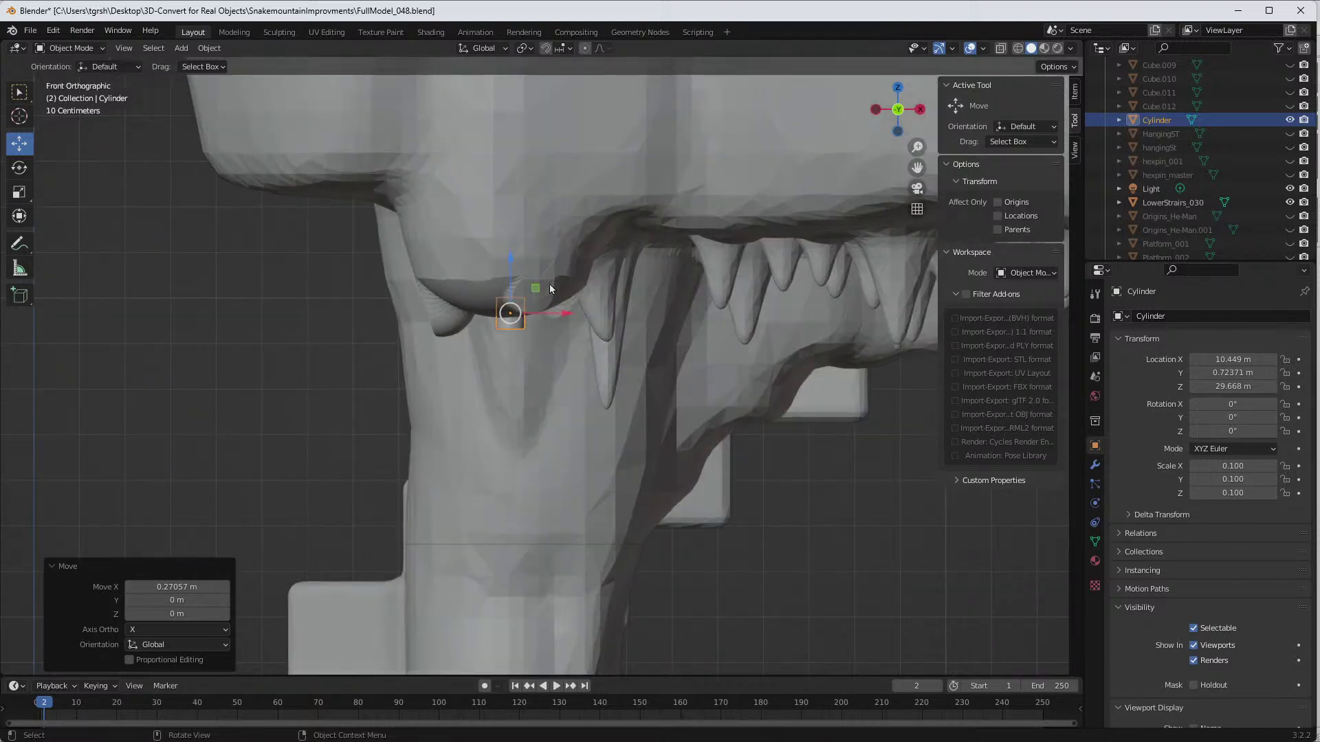
left_click_drag(510, 259, 509, 265)
left_click(920, 110)
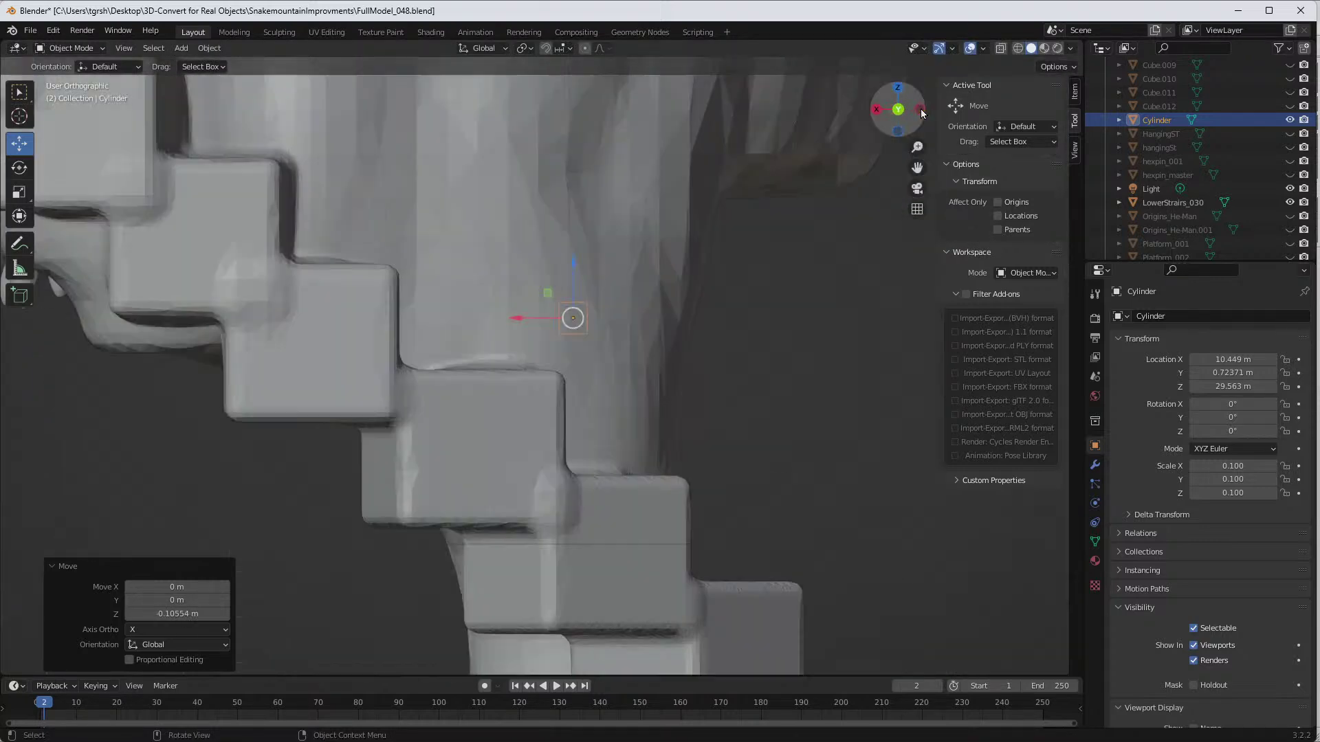
left_click(921, 110)
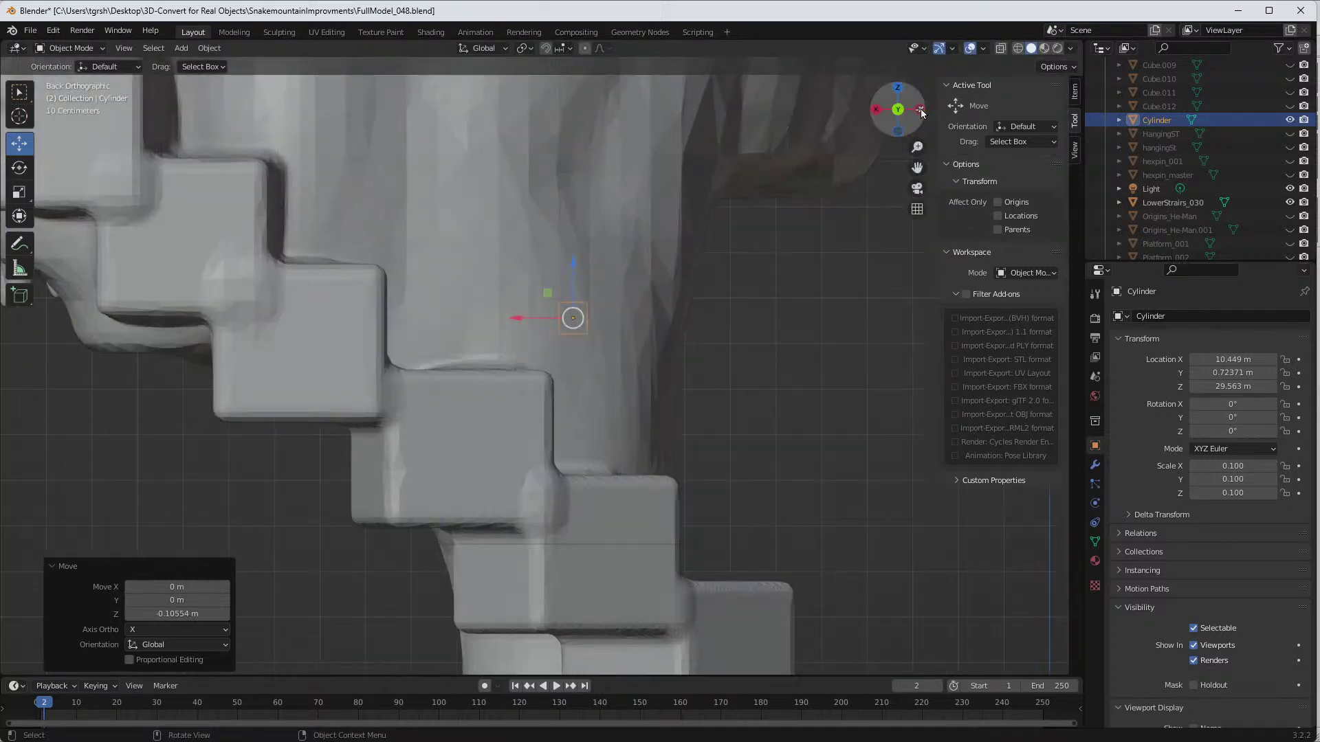
left_click(920, 110)
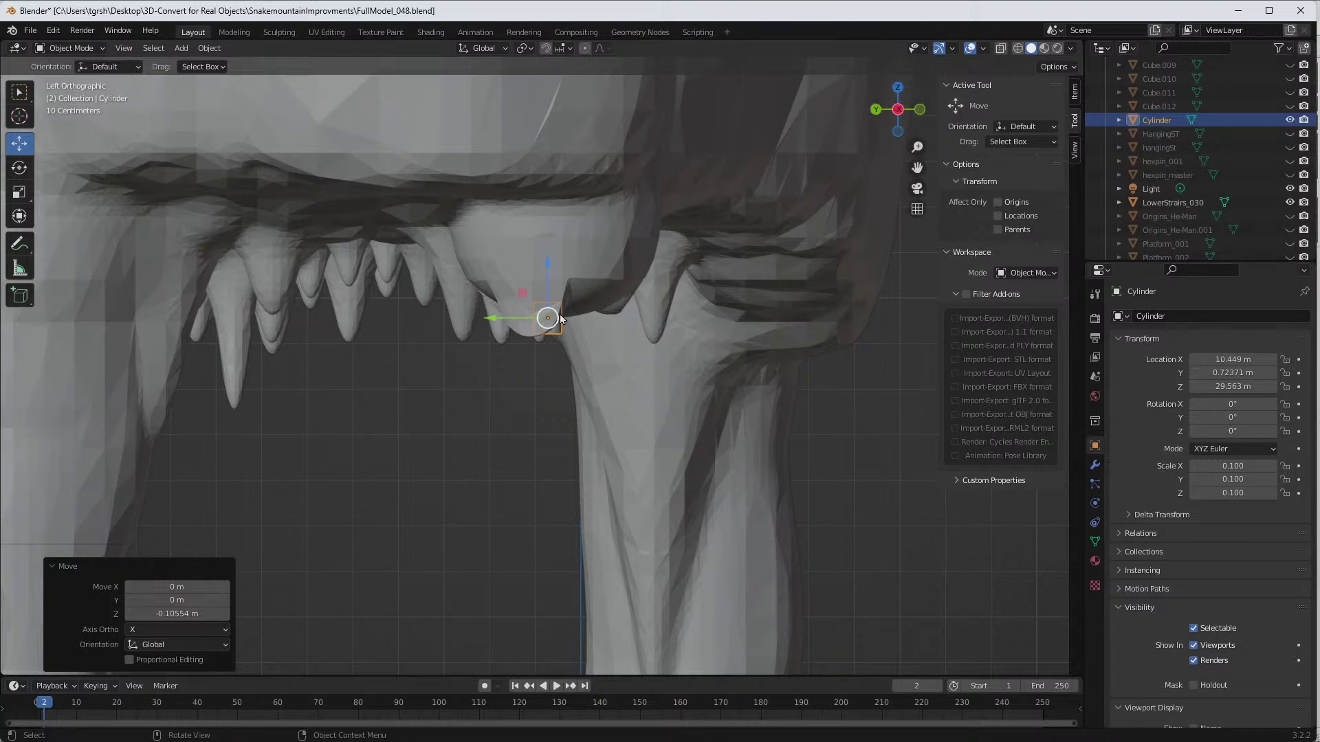
middle_click_drag(573, 320, 467, 333)
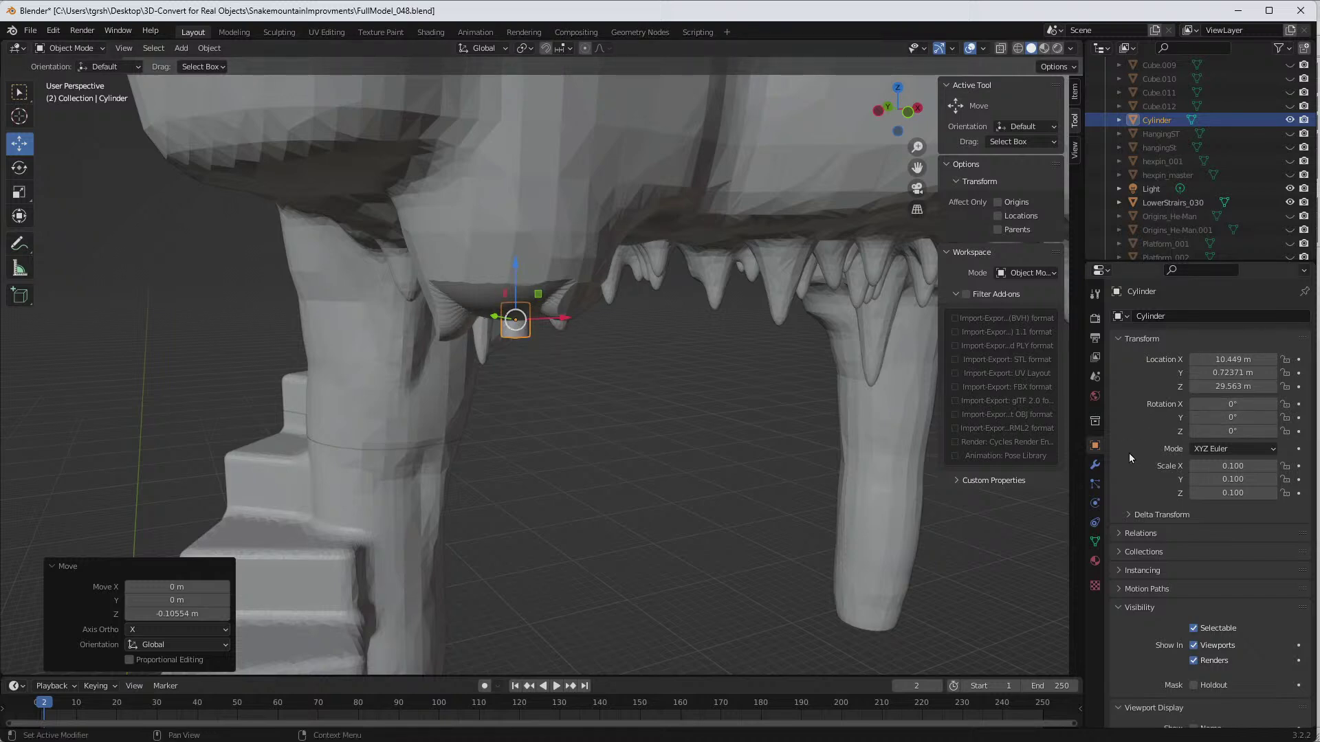
Step: Set the cylinder's Z scale to 0.11
left_click(1250, 494)
key("Tab")
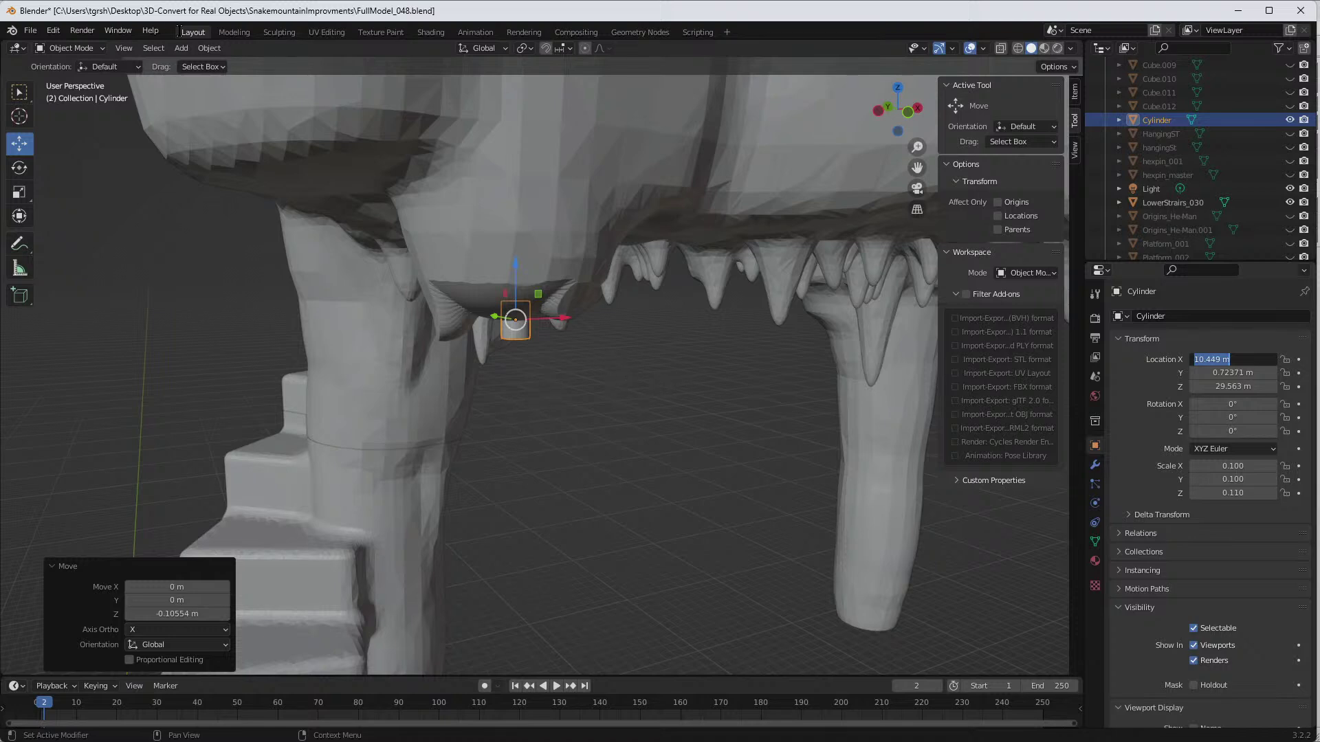
left_click(612, 443)
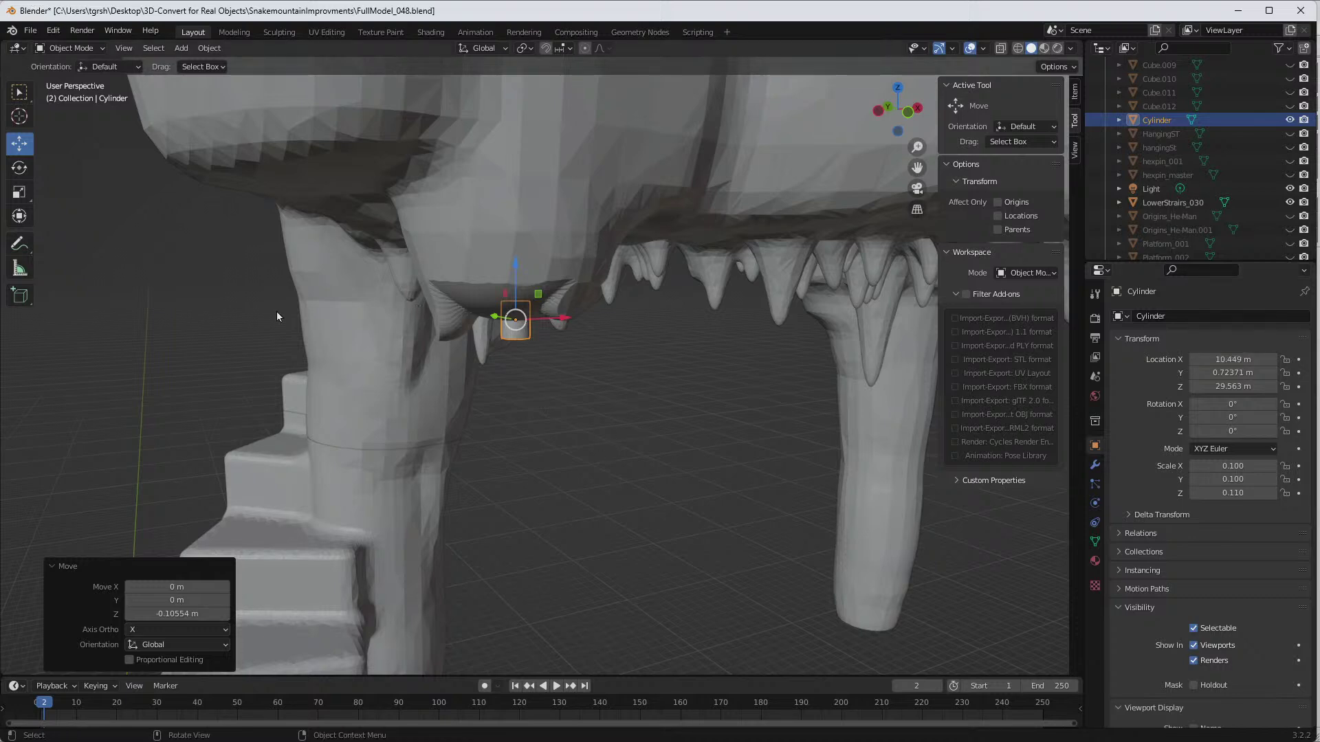
Step: Save the scene as a new file named FullModel_049.blend
left_click(30, 31)
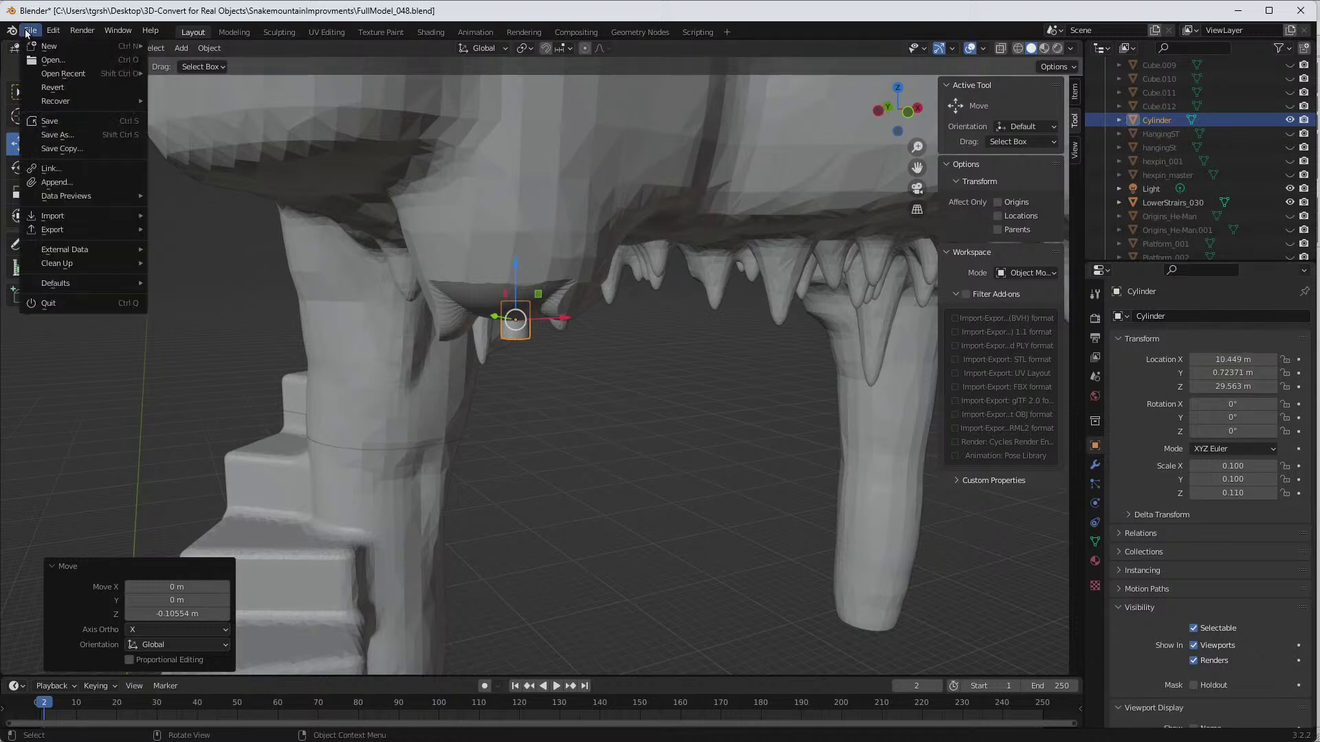
left_click(58, 135)
left_click(521, 575)
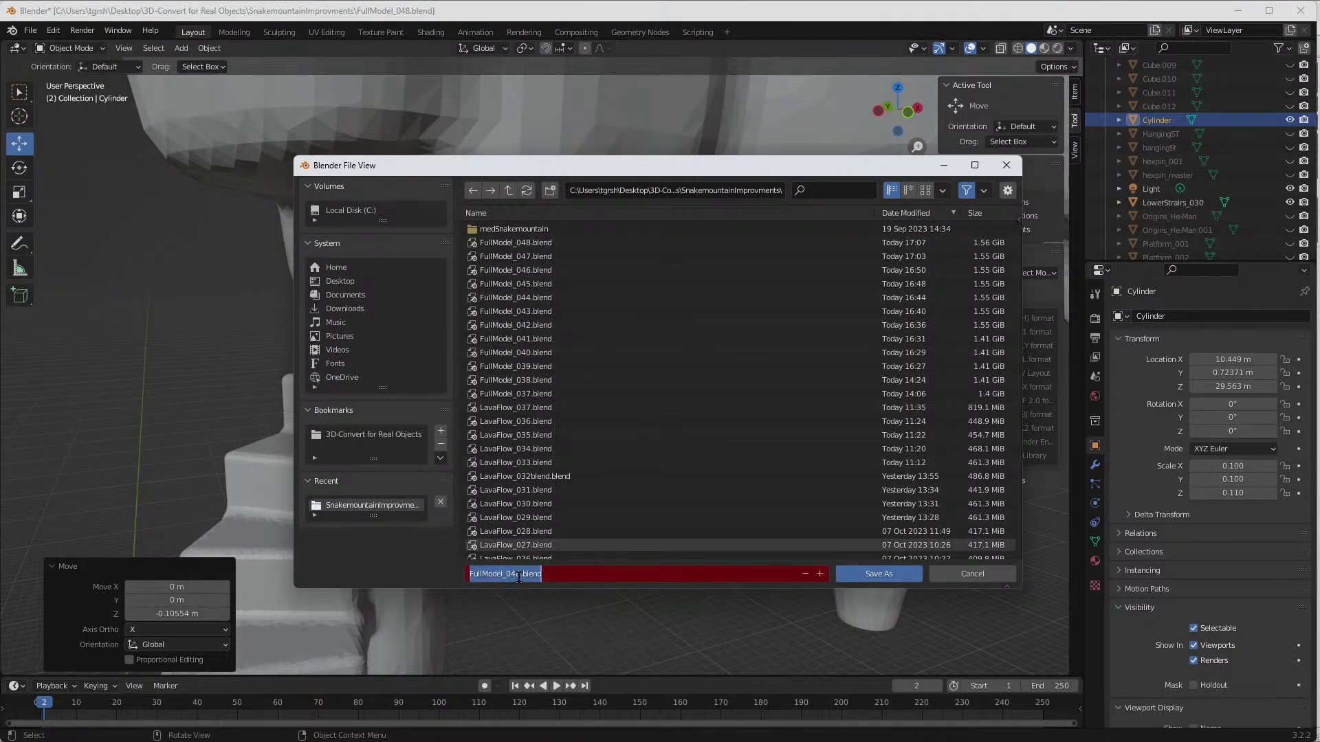
left_click(521, 574)
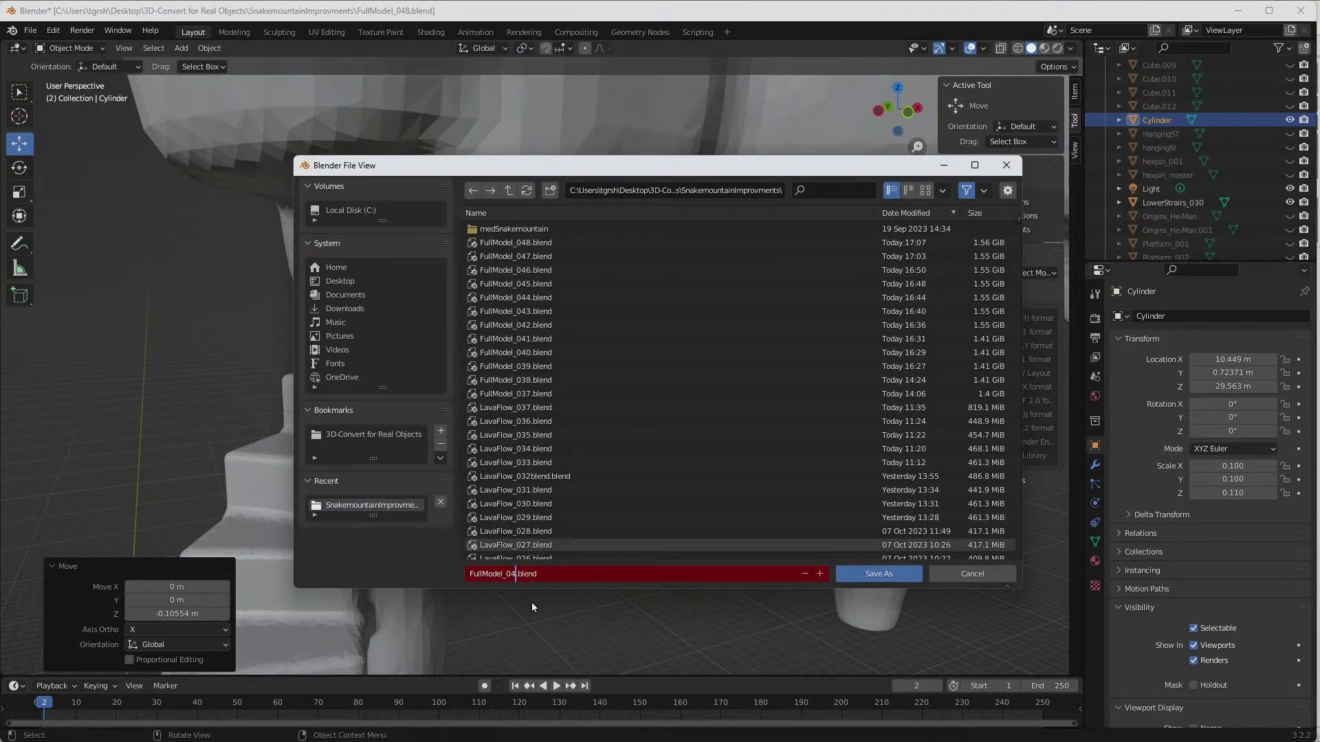
left_click(864, 576)
Step: Rename the Cylinder object to MagPin
mouse_move(569, 415)
middle_mouse_down()
mouse_move(595, 381)
mouse_move(605, 258)
mouse_move(597, 380)
mouse_move(565, 409)
middle_mouse_up()
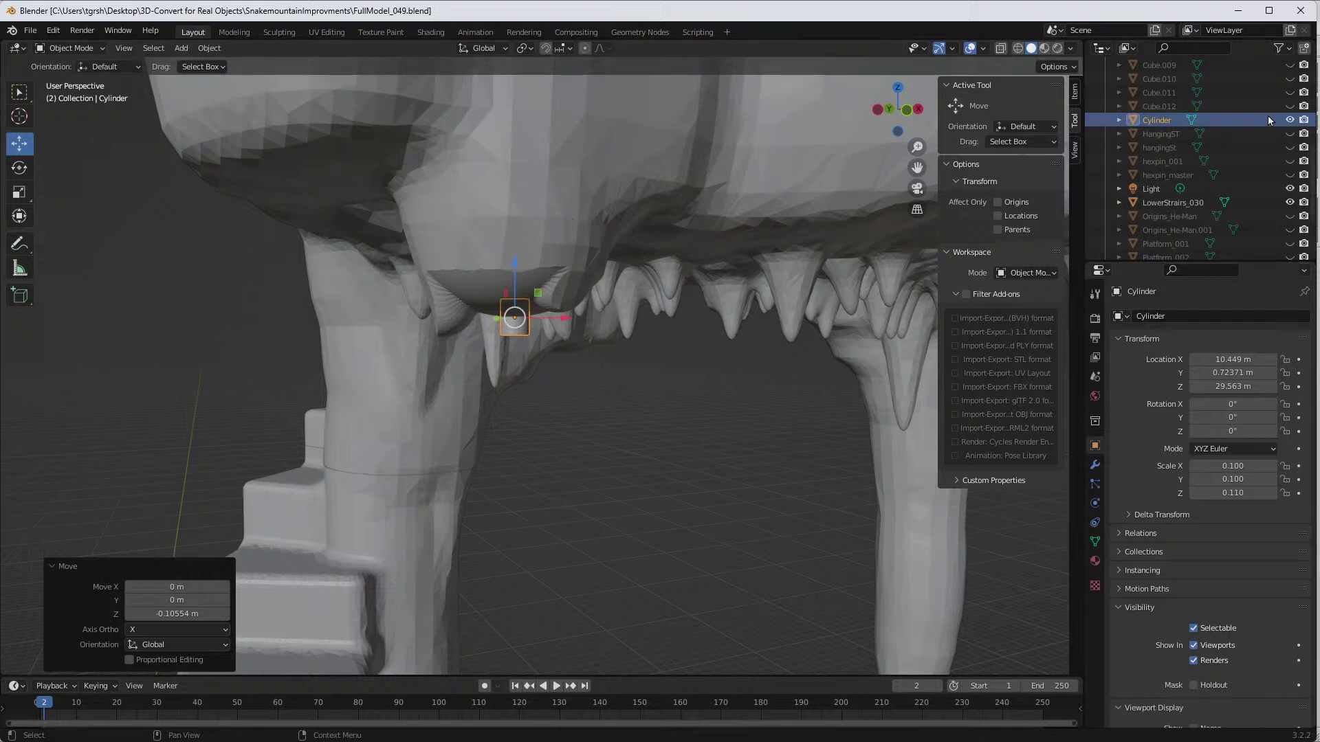
left_click(1171, 121)
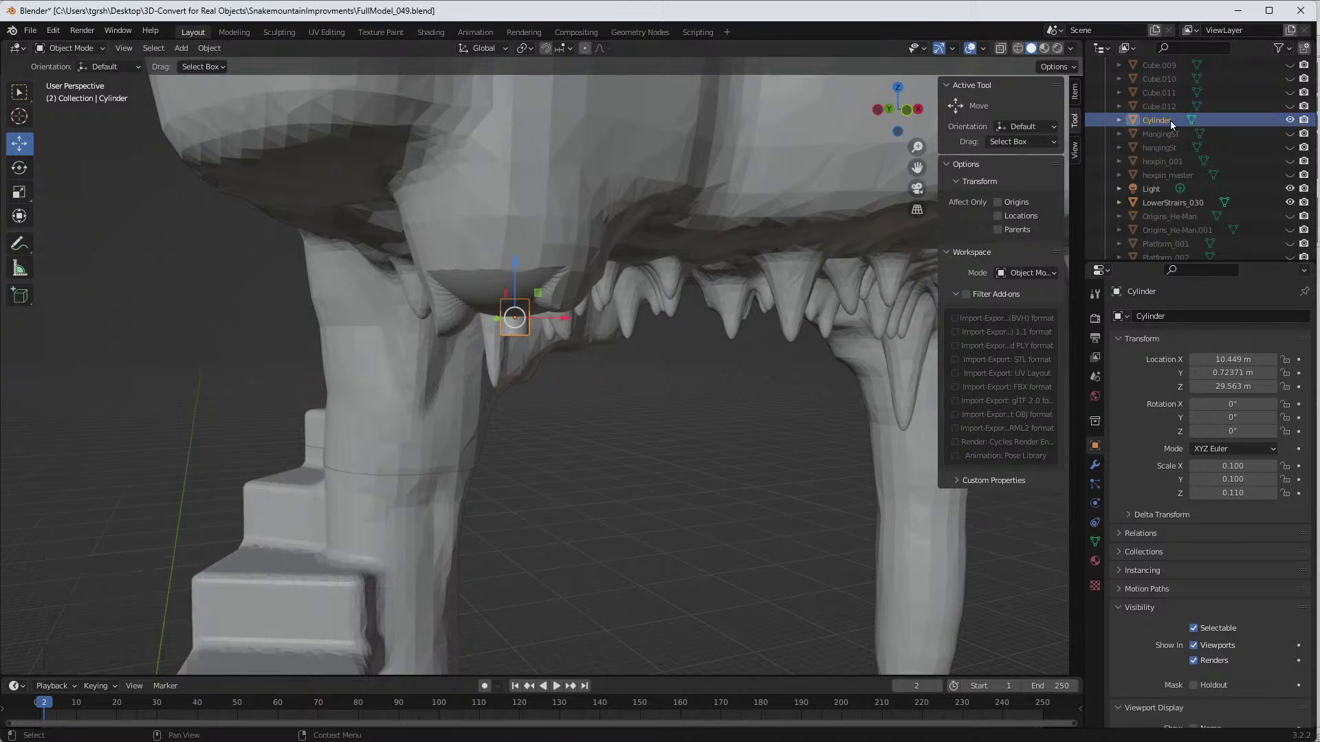
scroll(1170, 121, "up", 2)
double_click(1142, 151)
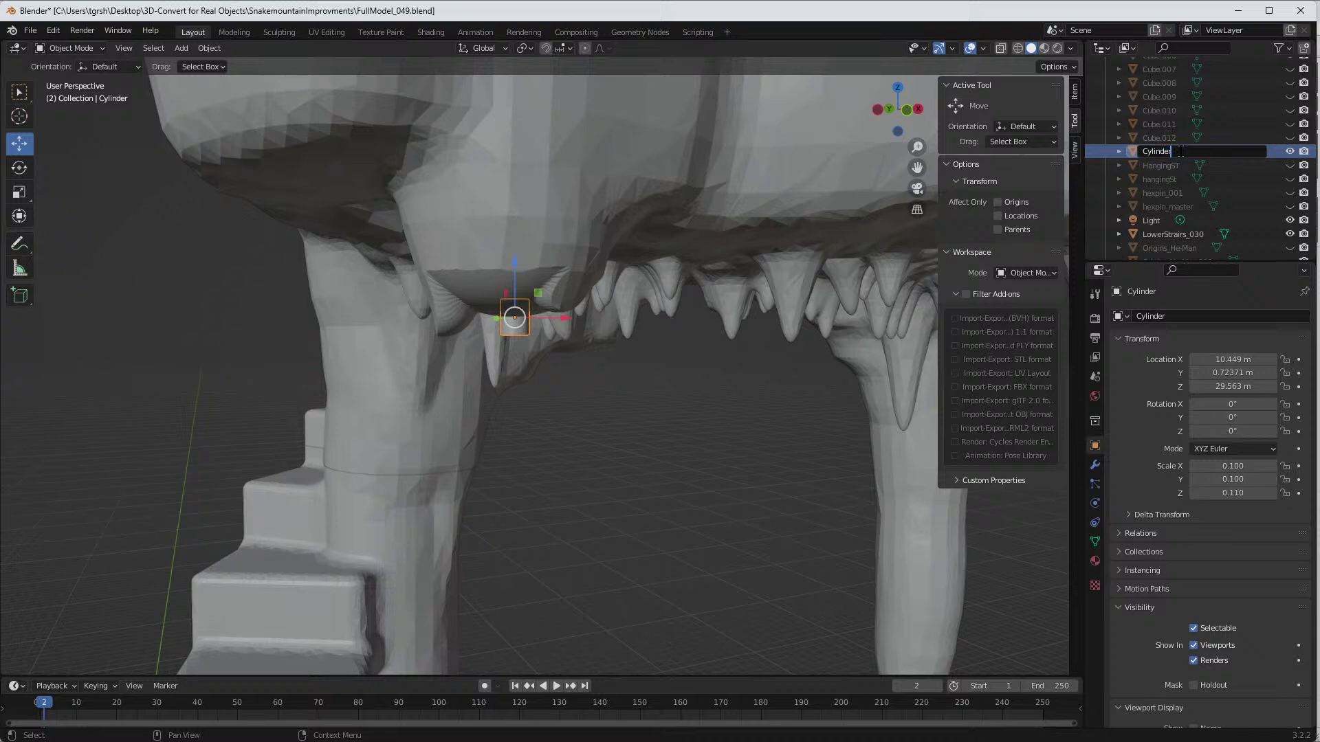
type("MagPin")
key("Return")
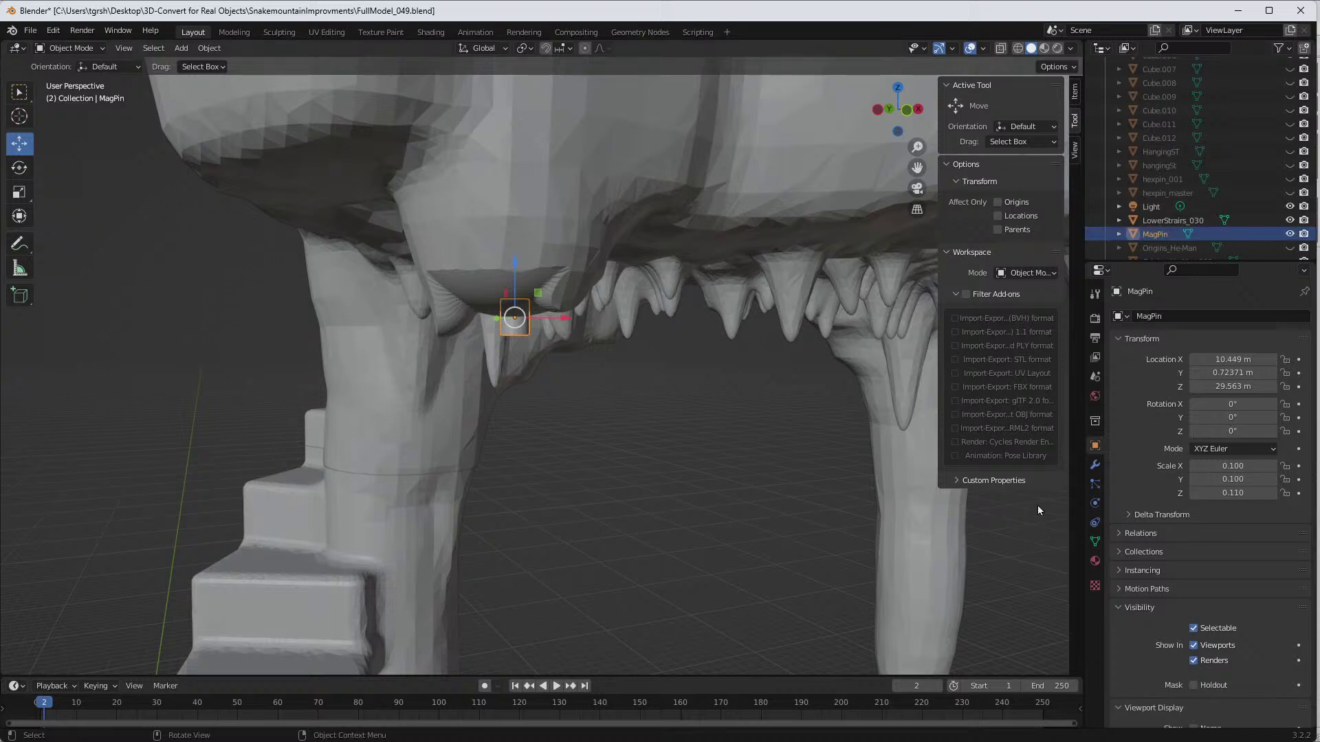
Step: Cut MagPin out of UpperFloorBottom_030 with a Boolean Difference modifier using the Fast solver, and apply the modifier
left_click(489, 253)
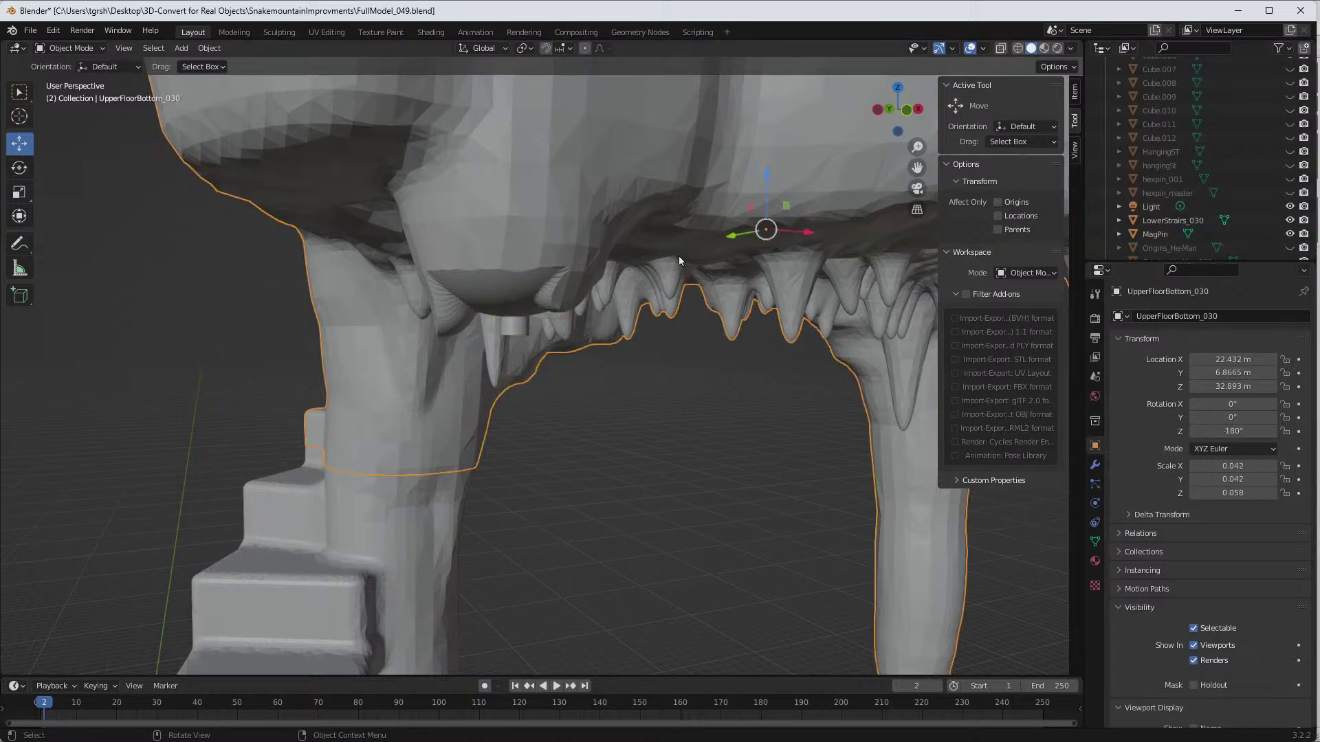
left_click(1095, 464)
left_click(1187, 315)
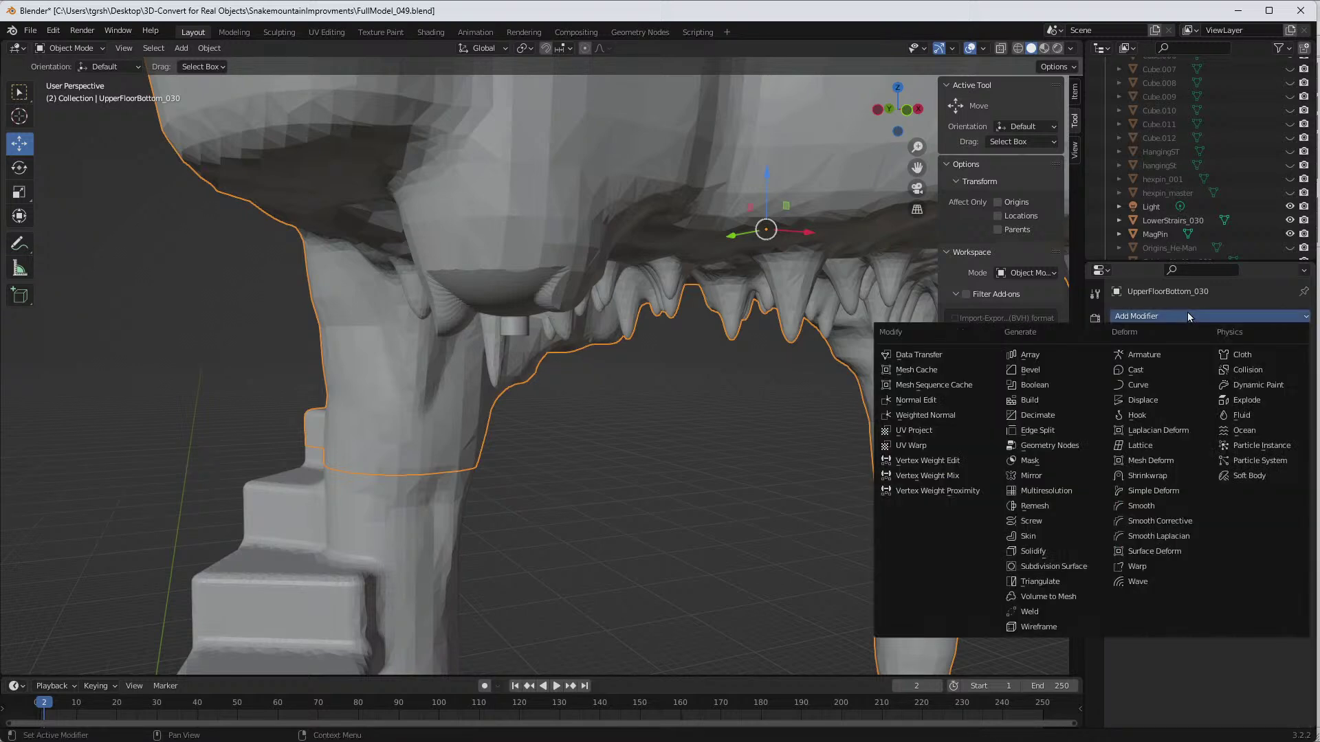
left_click(1032, 385)
left_click(1212, 411)
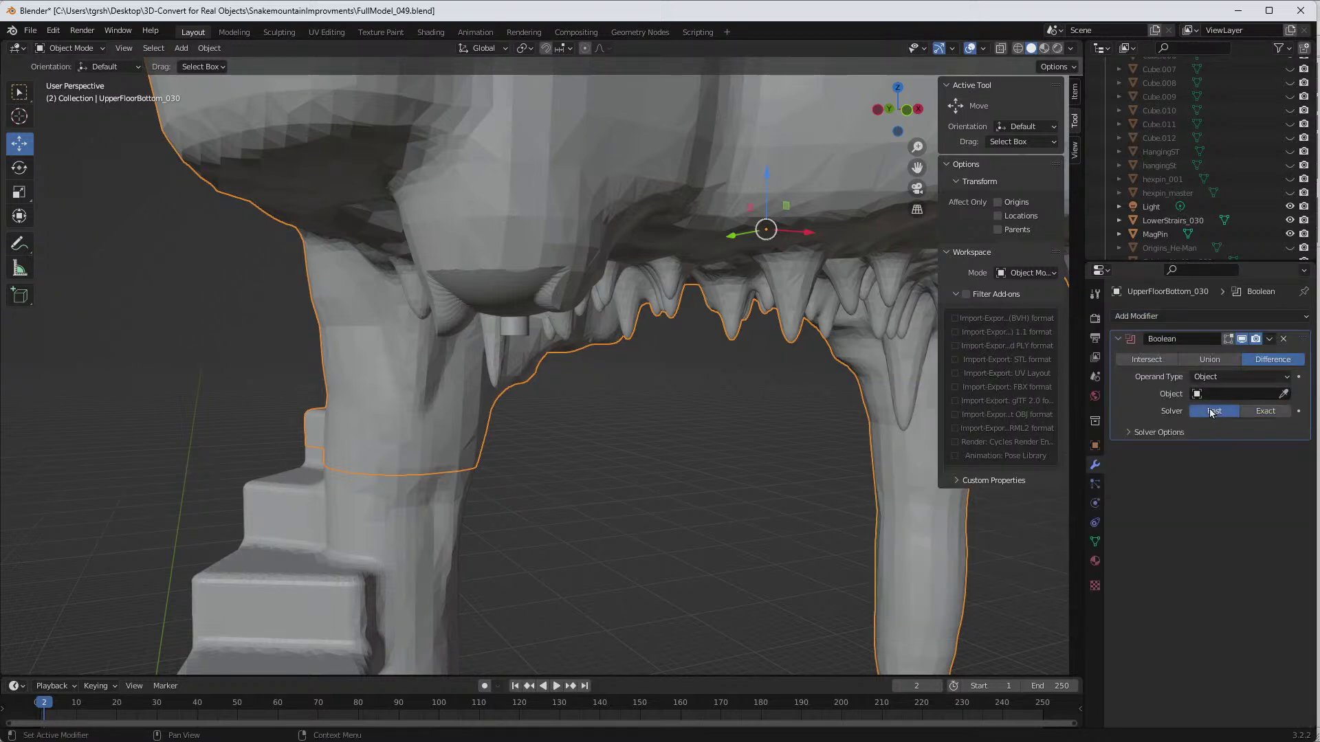
left_click(1282, 390)
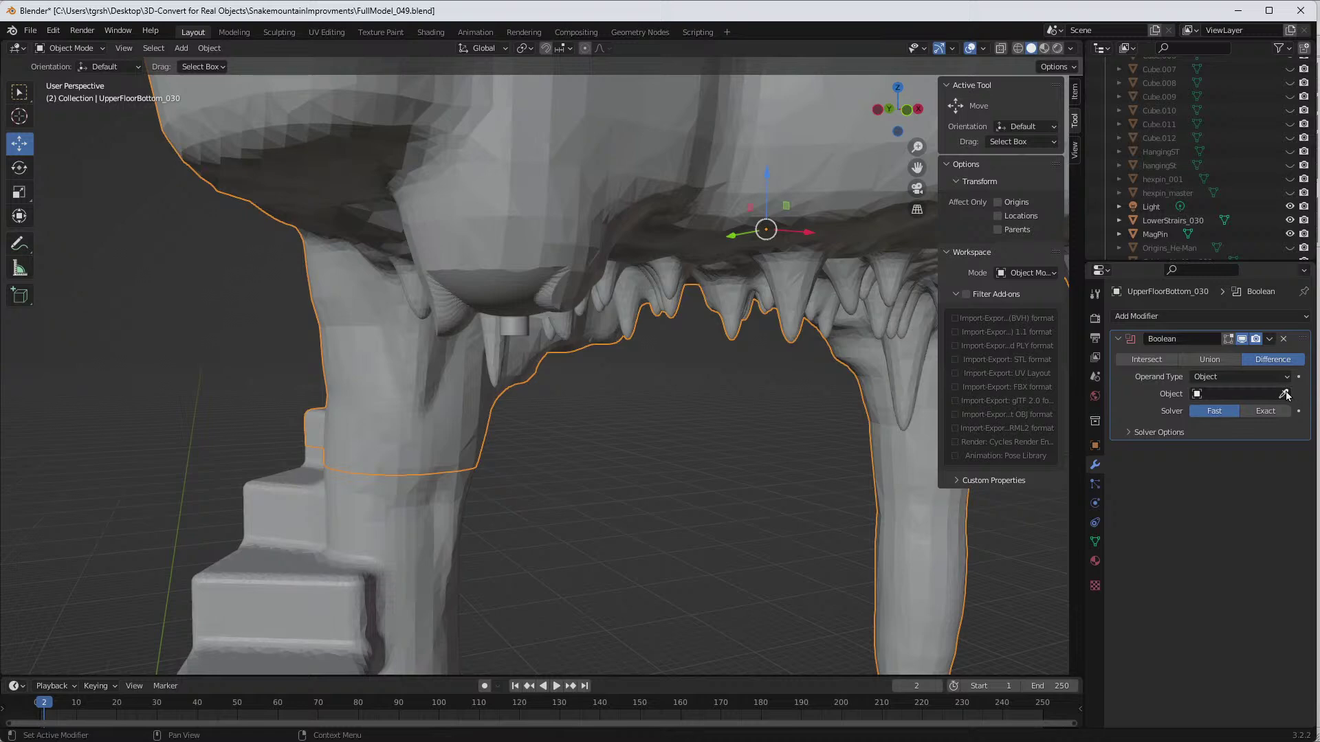
left_click(514, 321)
left_click(1270, 338)
left_click(1215, 354)
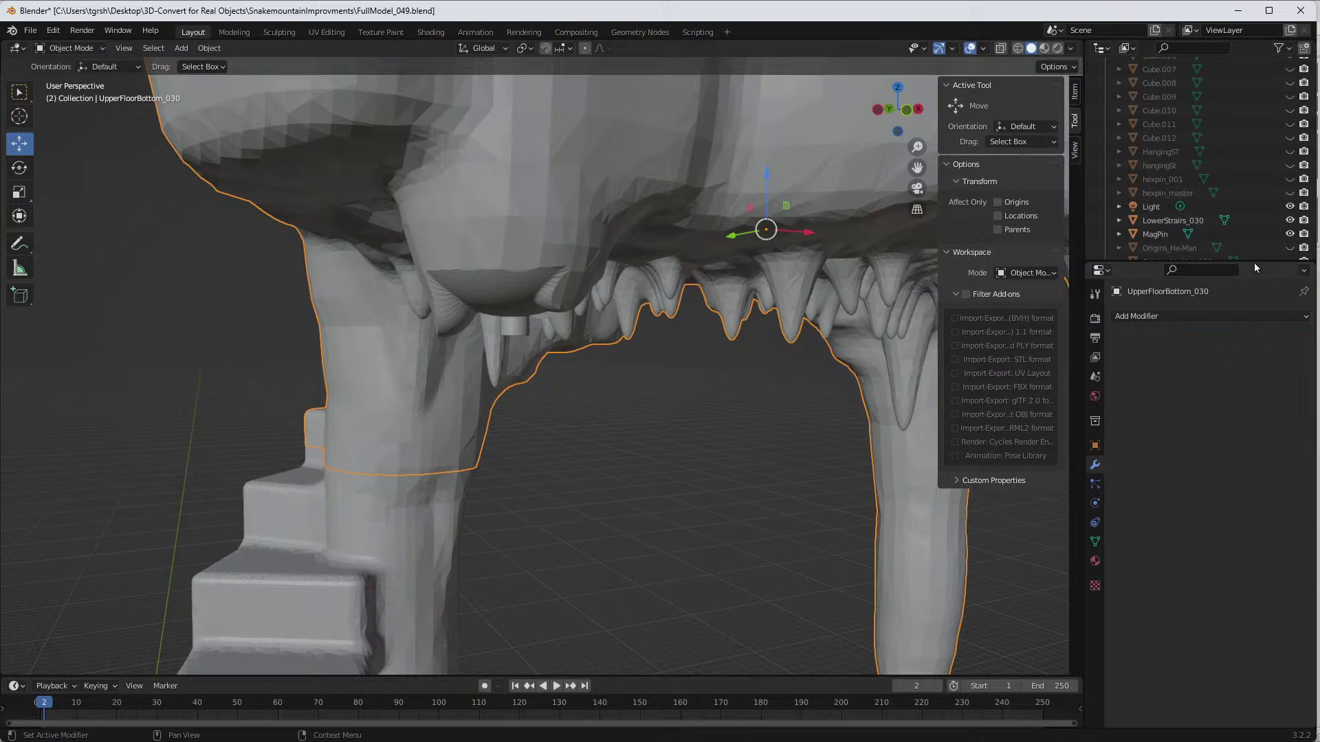
Step: Hide MagPin to inspect the cut in UpperFloorBottom_030 from below, and show MagPin again
left_click(1289, 234)
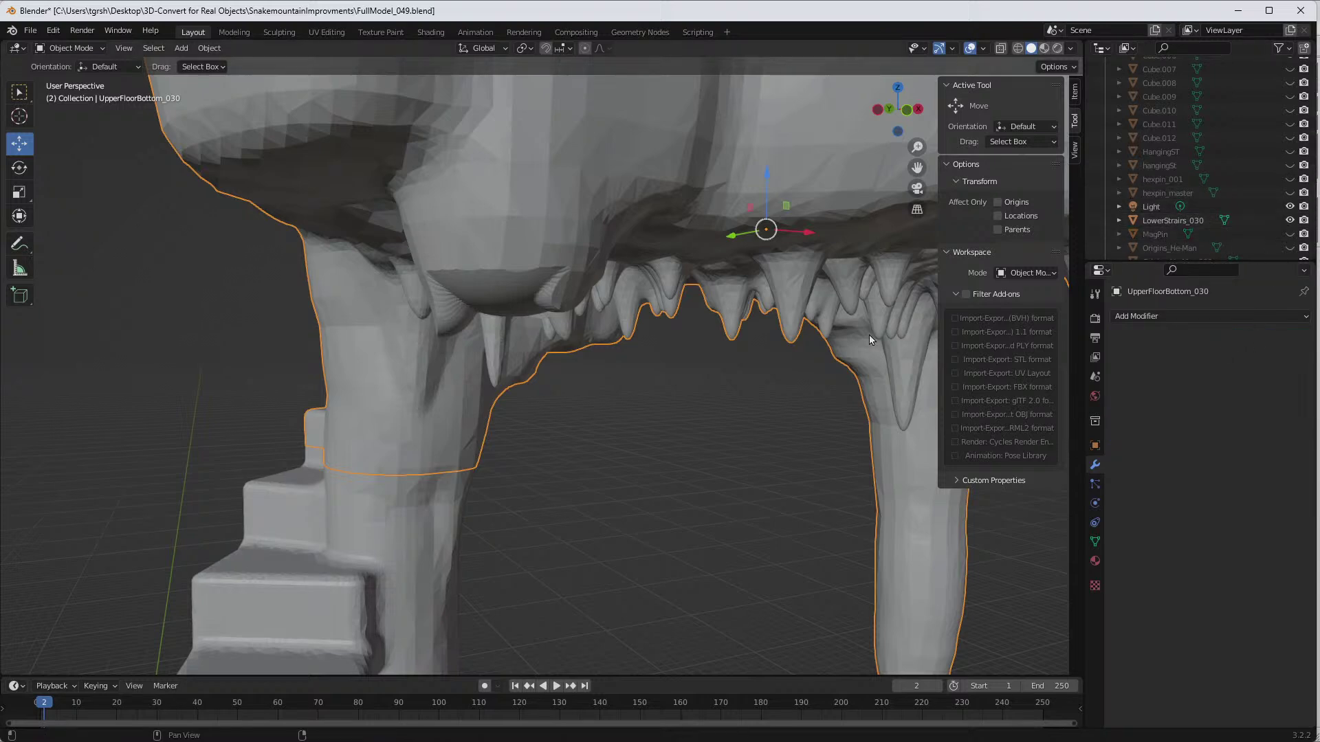
middle_click_drag(550, 344, 508, 406)
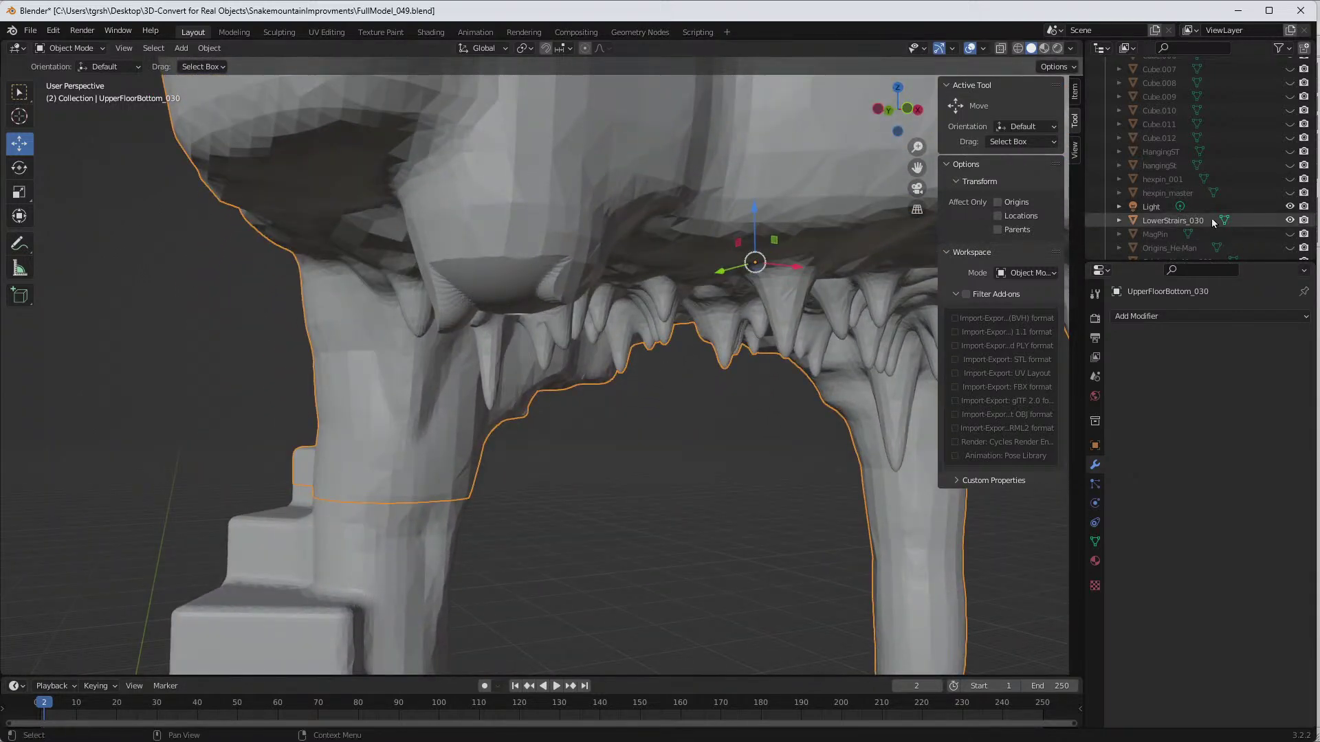
left_click(1290, 234)
Step: Hide UpperFloorBottom_030 to expose MagPin
scroll(1238, 227, "down", 2)
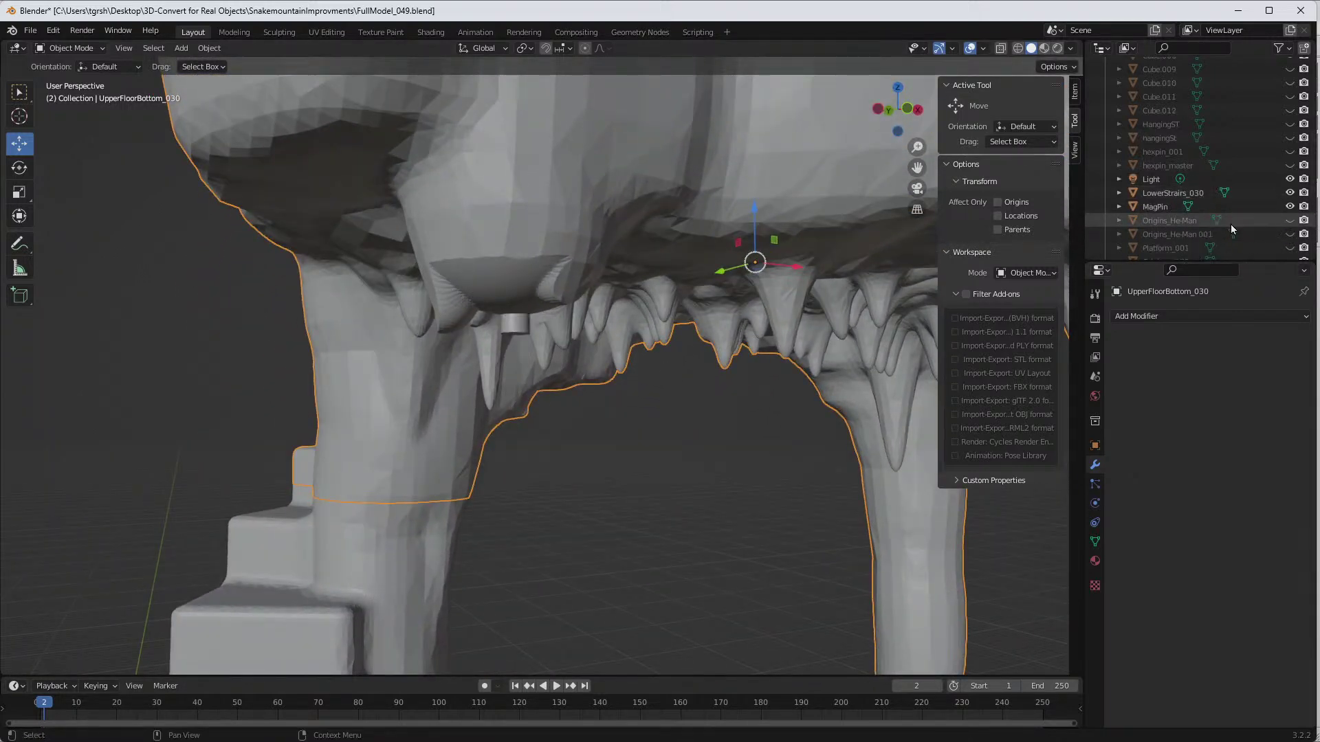
scroll(1218, 216, "down", 2)
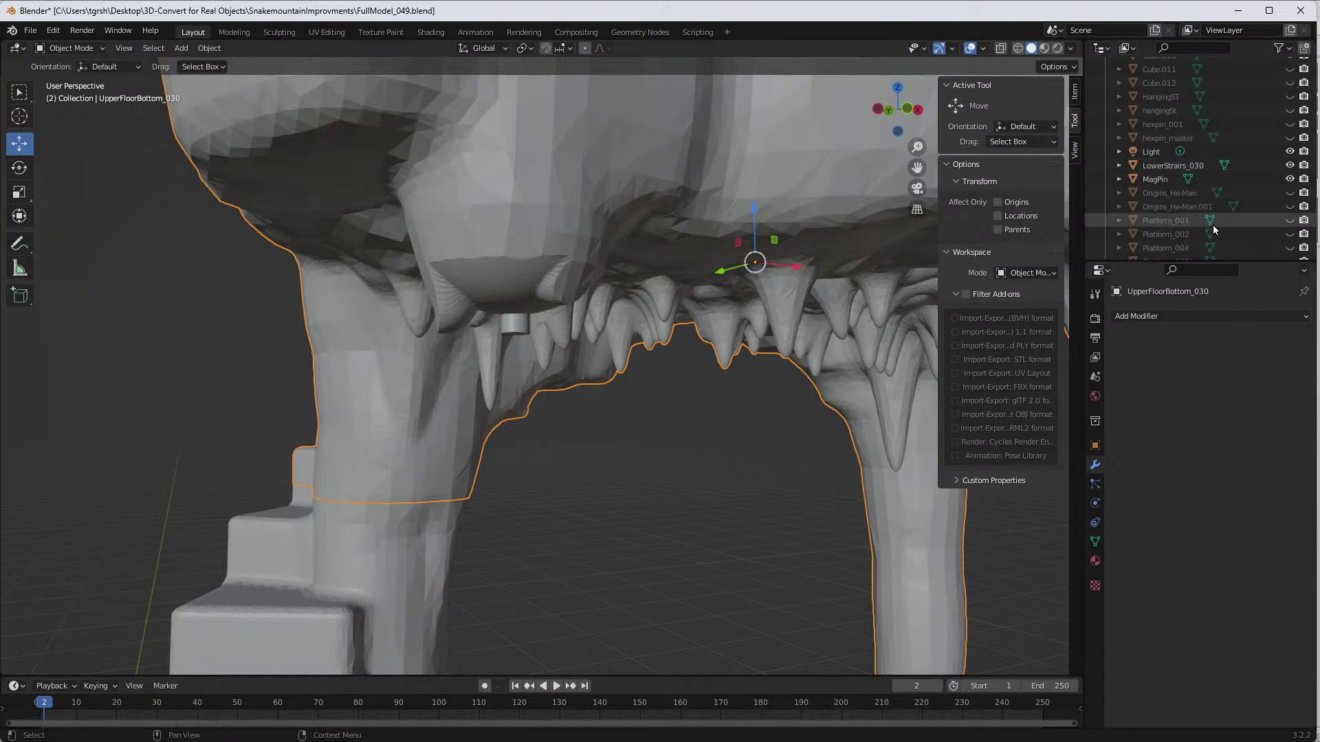
scroll(1213, 229, "down", 6)
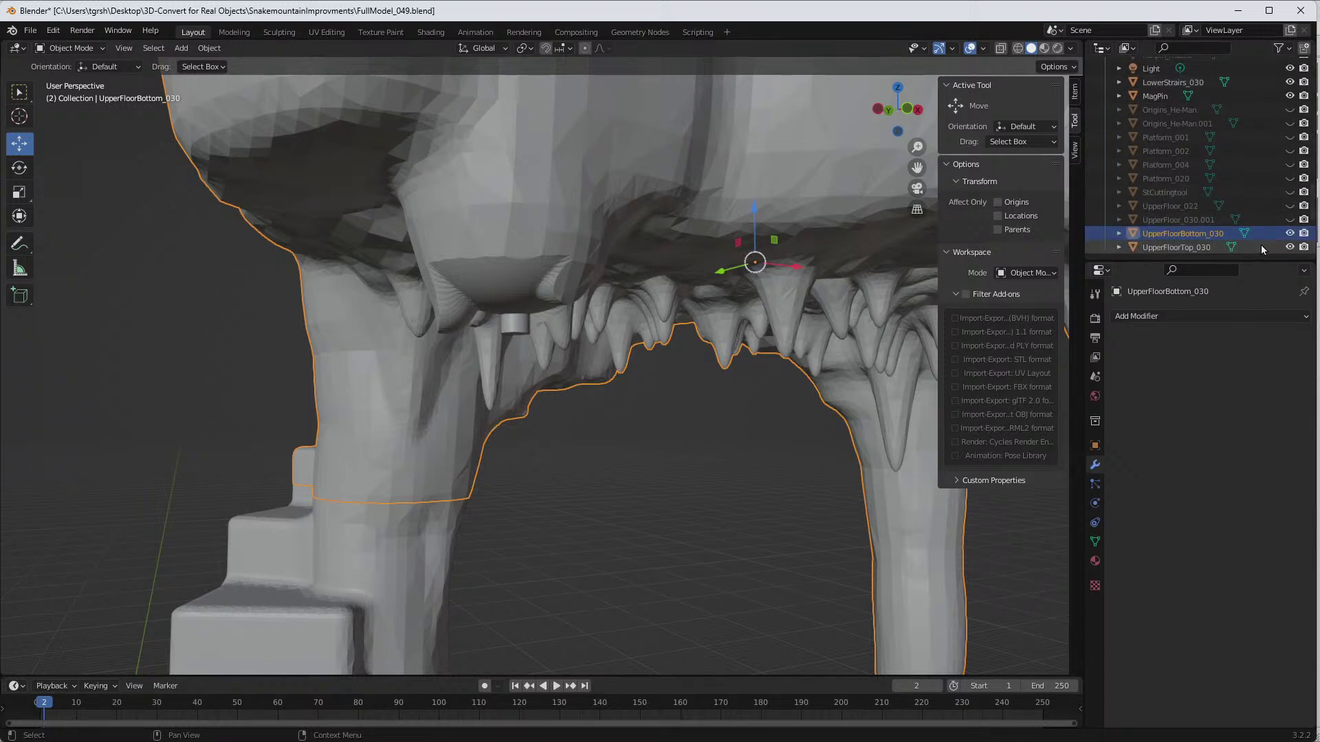
left_click(1289, 234)
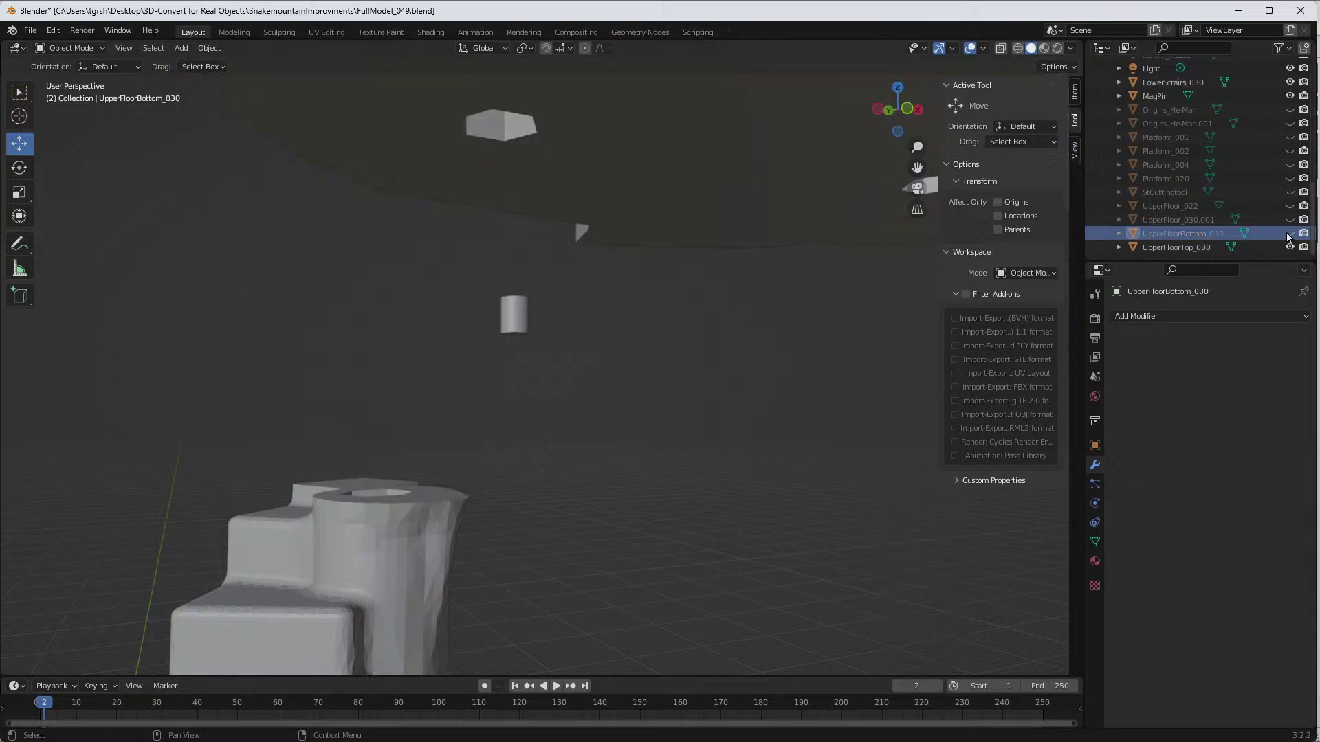
middle_click_drag(822, 306, 849, 342)
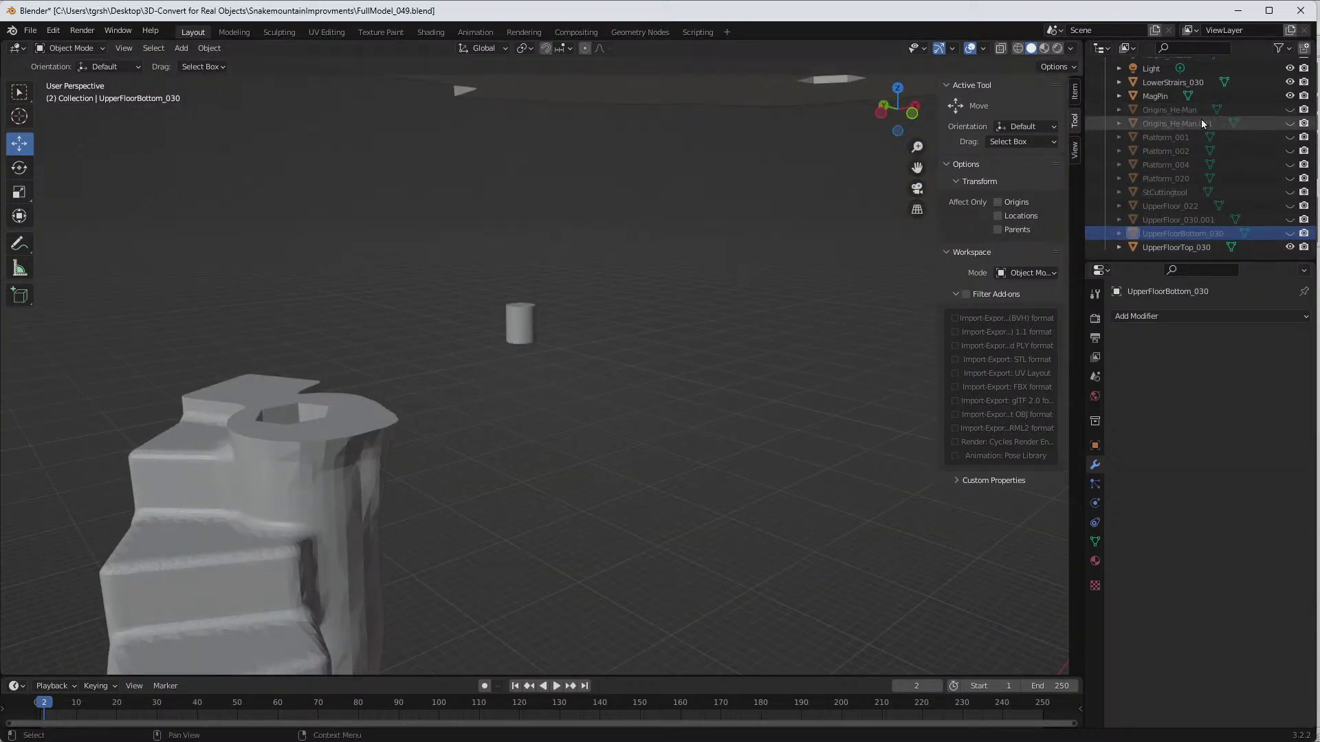
Step: Show the hidden HangingST object around MagPin
scroll(1177, 107, "up", 2)
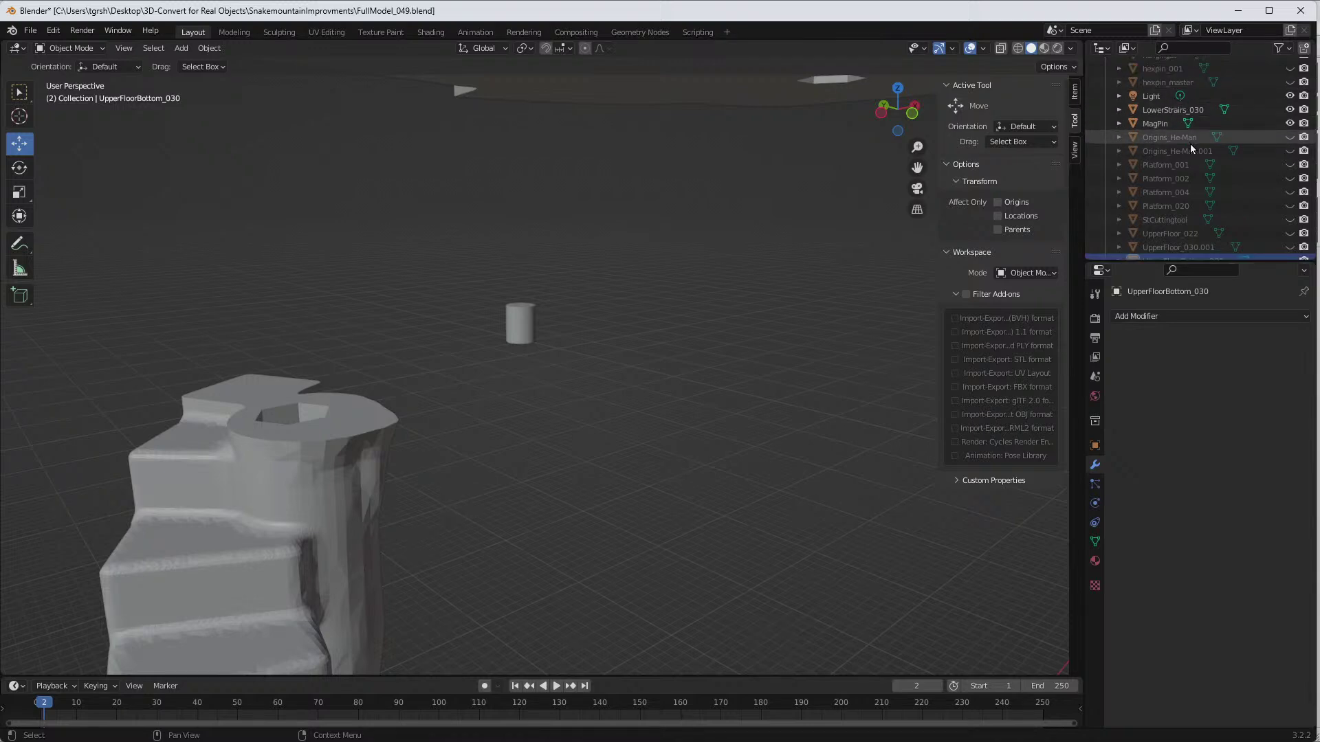
scroll(1190, 143, "up", 4)
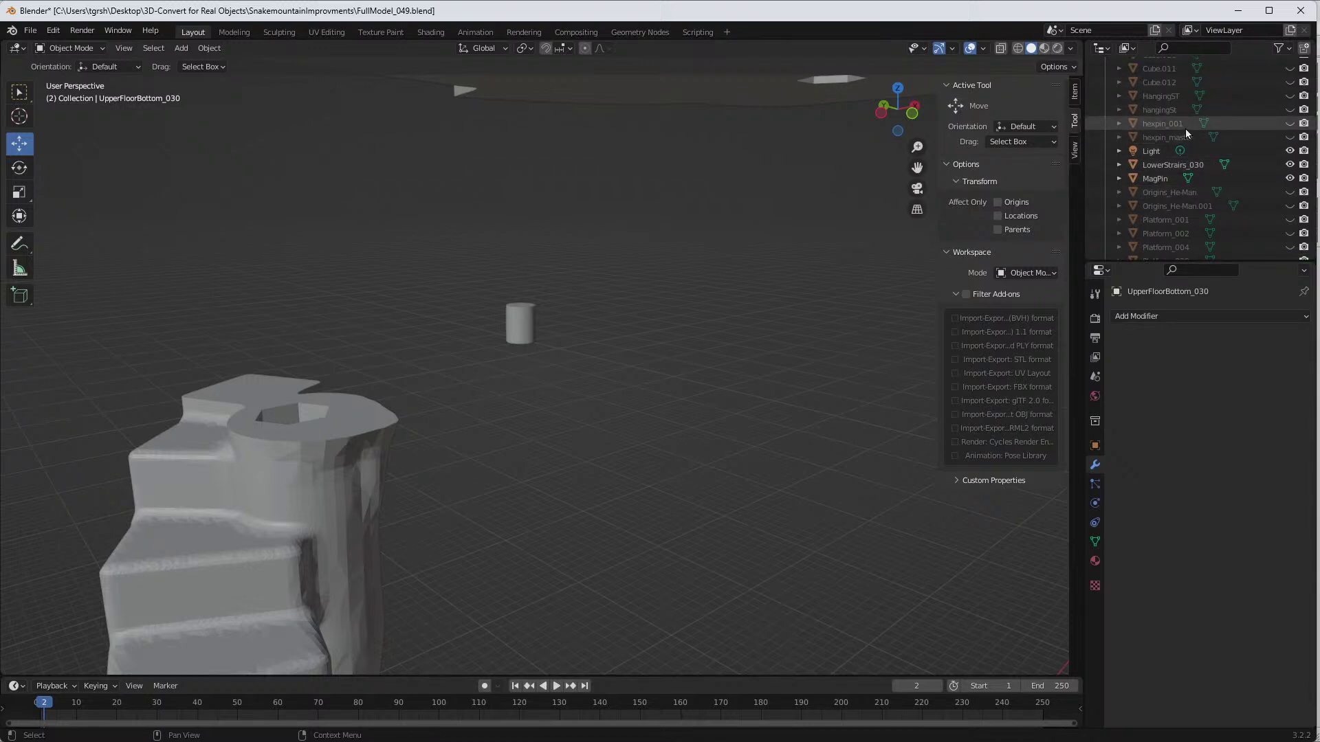
left_click(1289, 95)
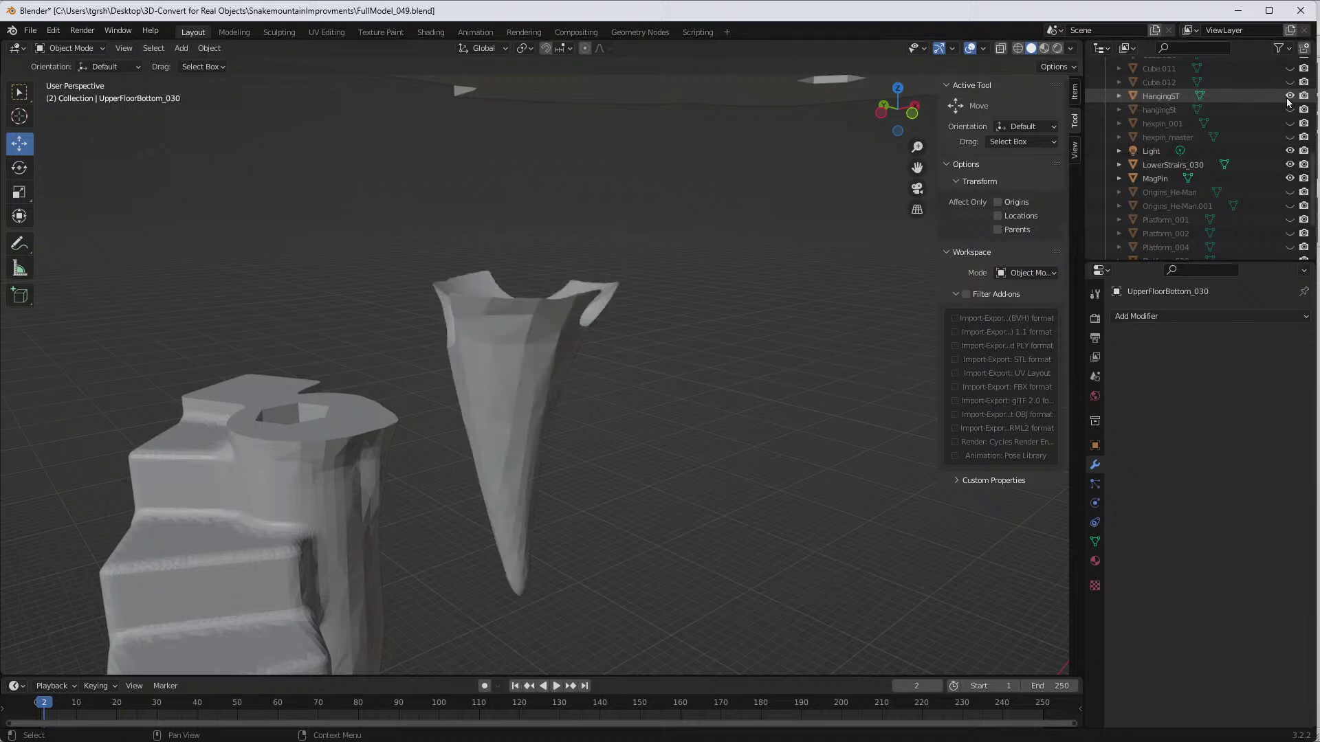
middle_click_drag(752, 329, 638, 368)
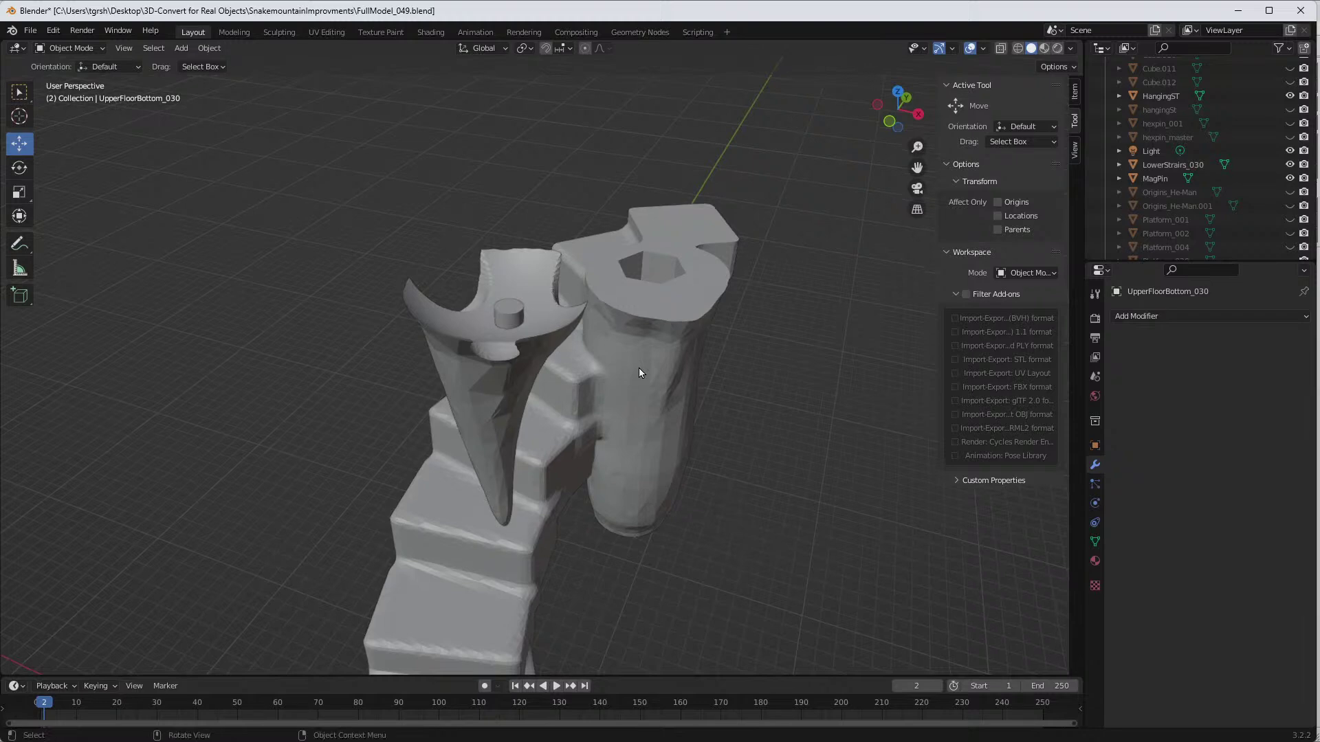
Step: Cut MagPin out of HangingST with a Boolean Difference modifier using the Fast solver, and apply the modifier
left_click(538, 332)
left_click(1148, 315)
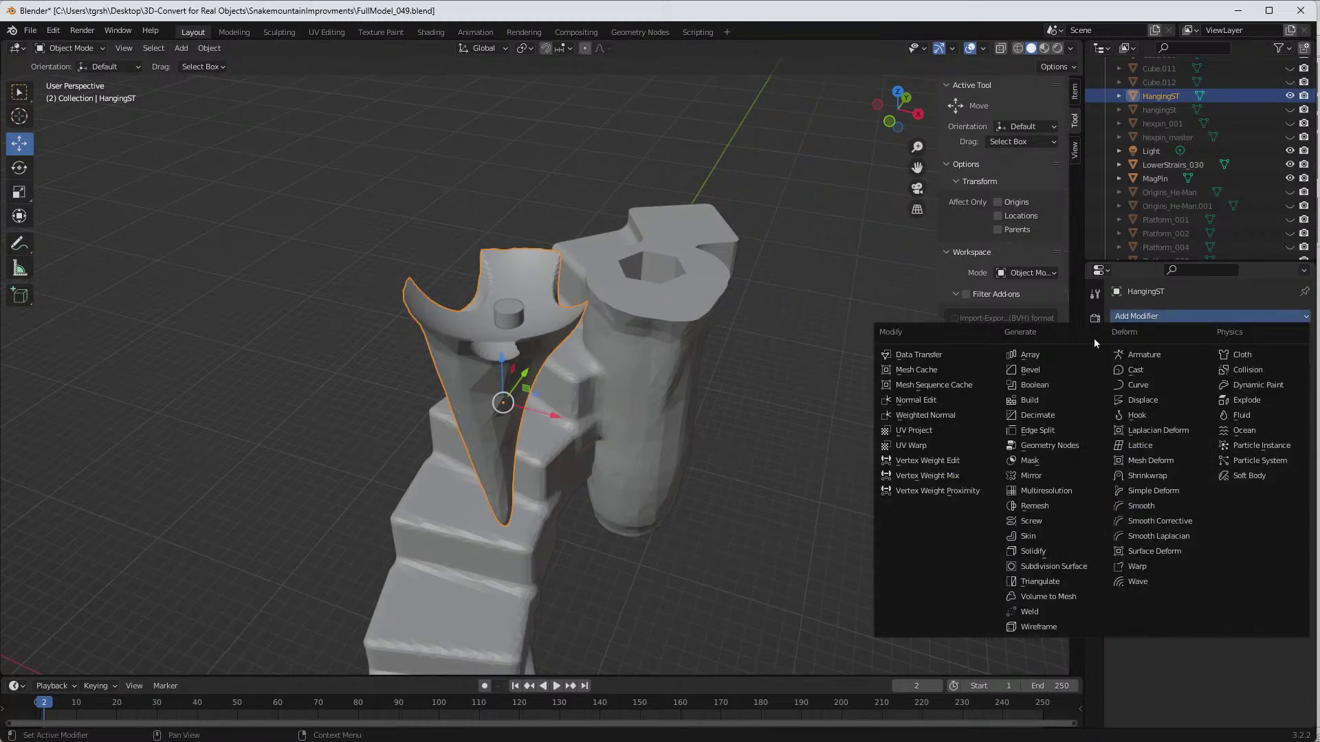
left_click(1045, 385)
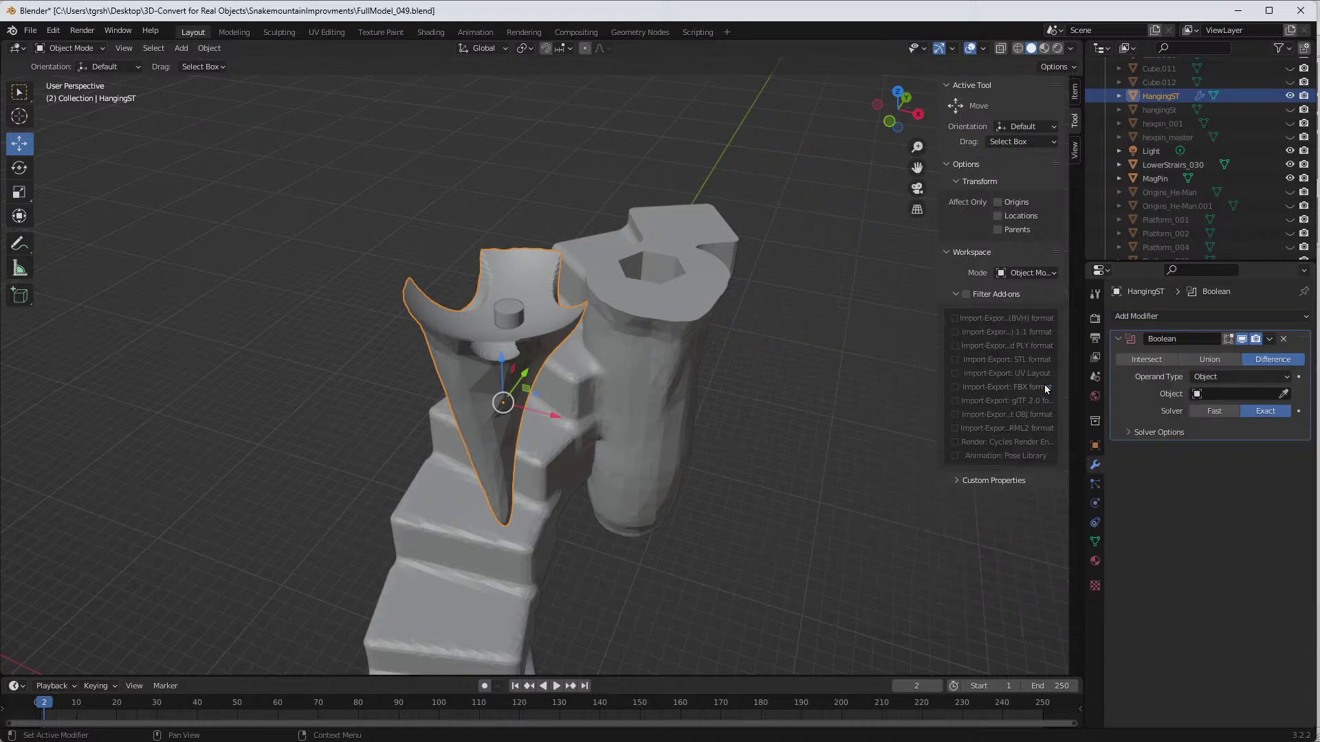
left_click(1218, 410)
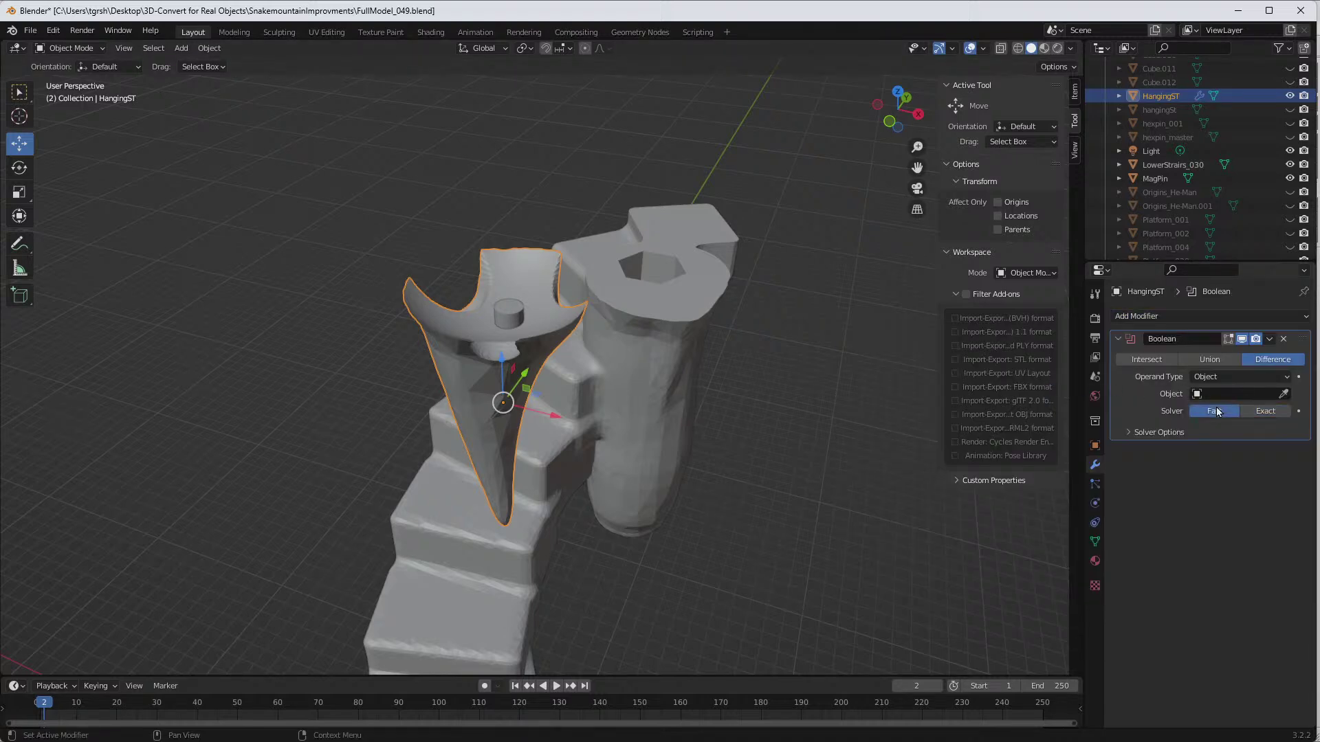
left_click(1284, 393)
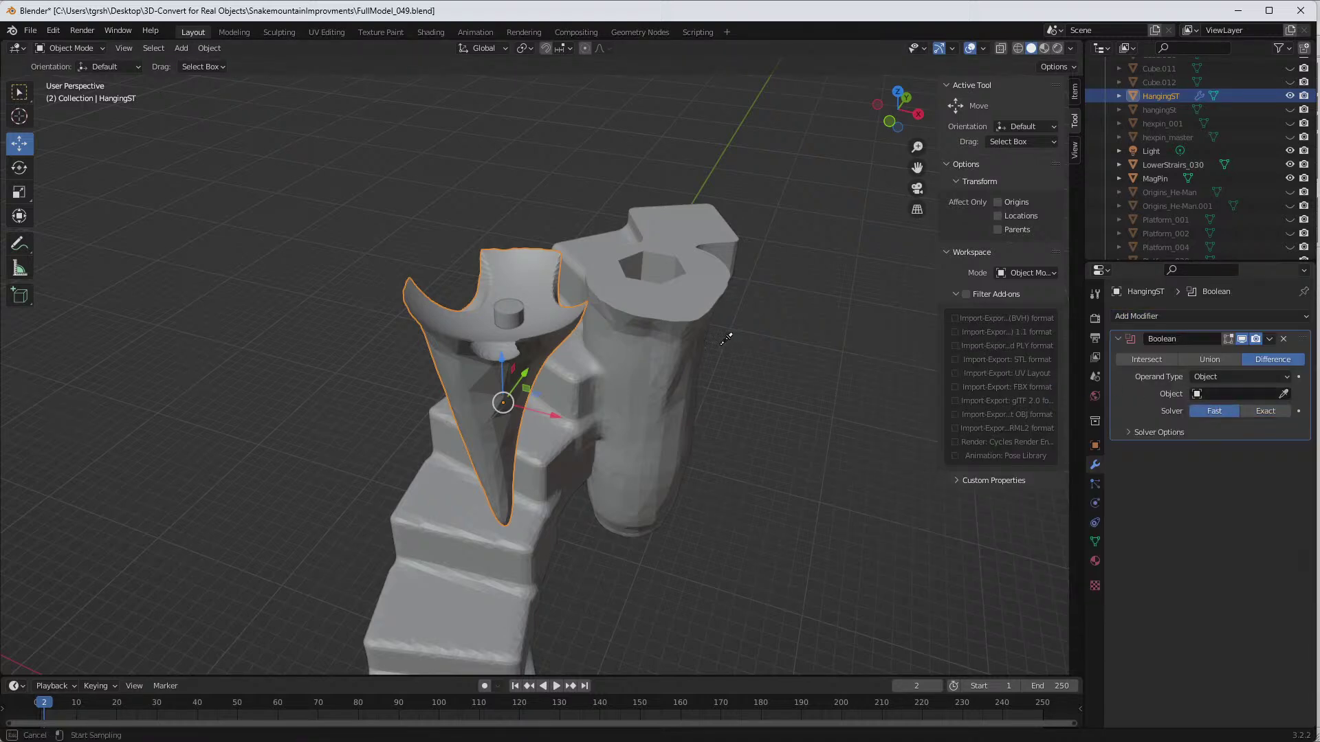
left_click(509, 313)
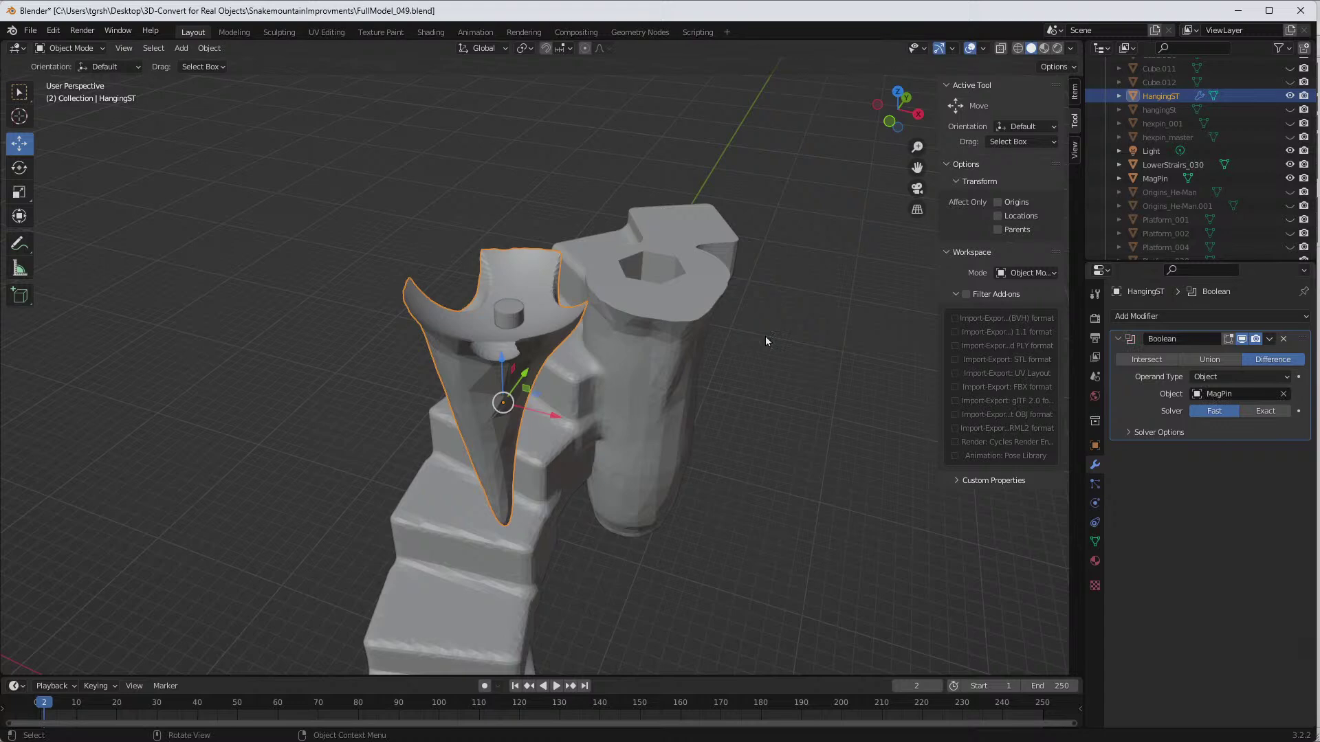
left_click(1268, 339)
left_click(1210, 353)
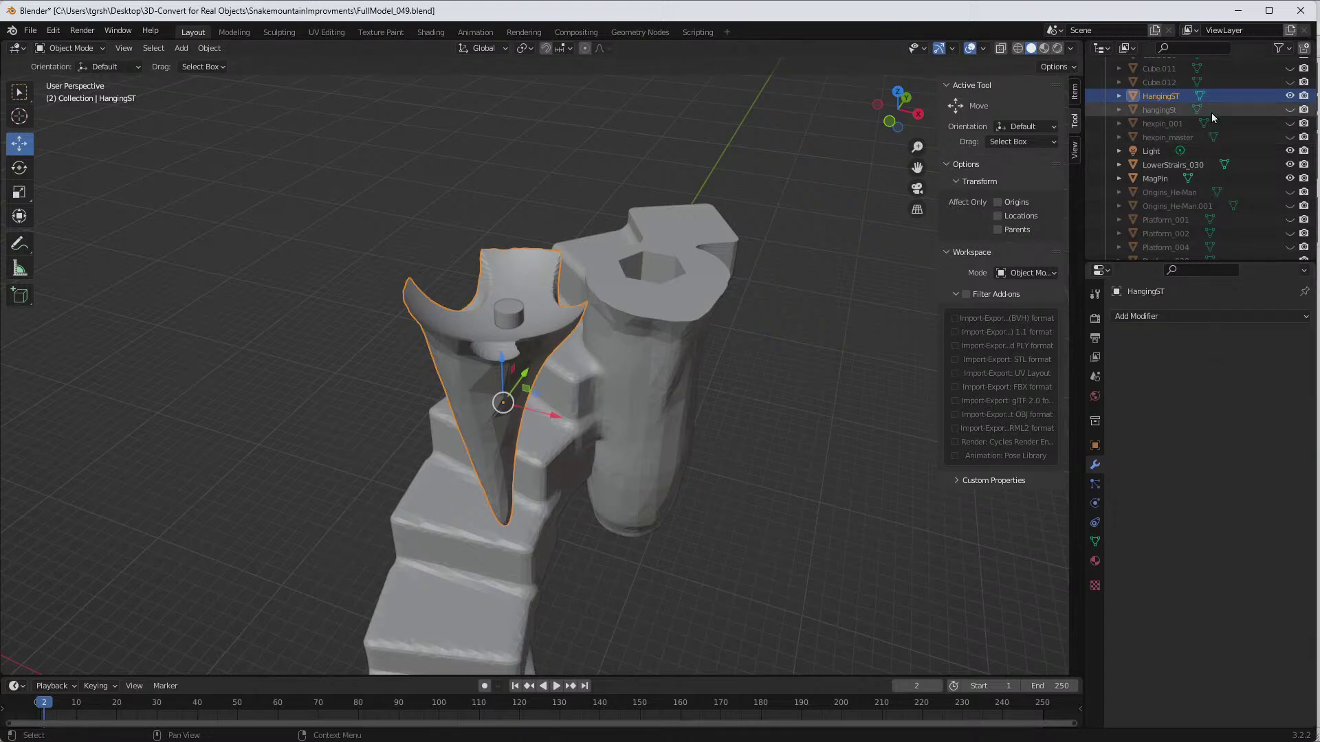
Step: Hide MagPin and inspect the pin hole in the top of HangingST
left_click(1289, 179)
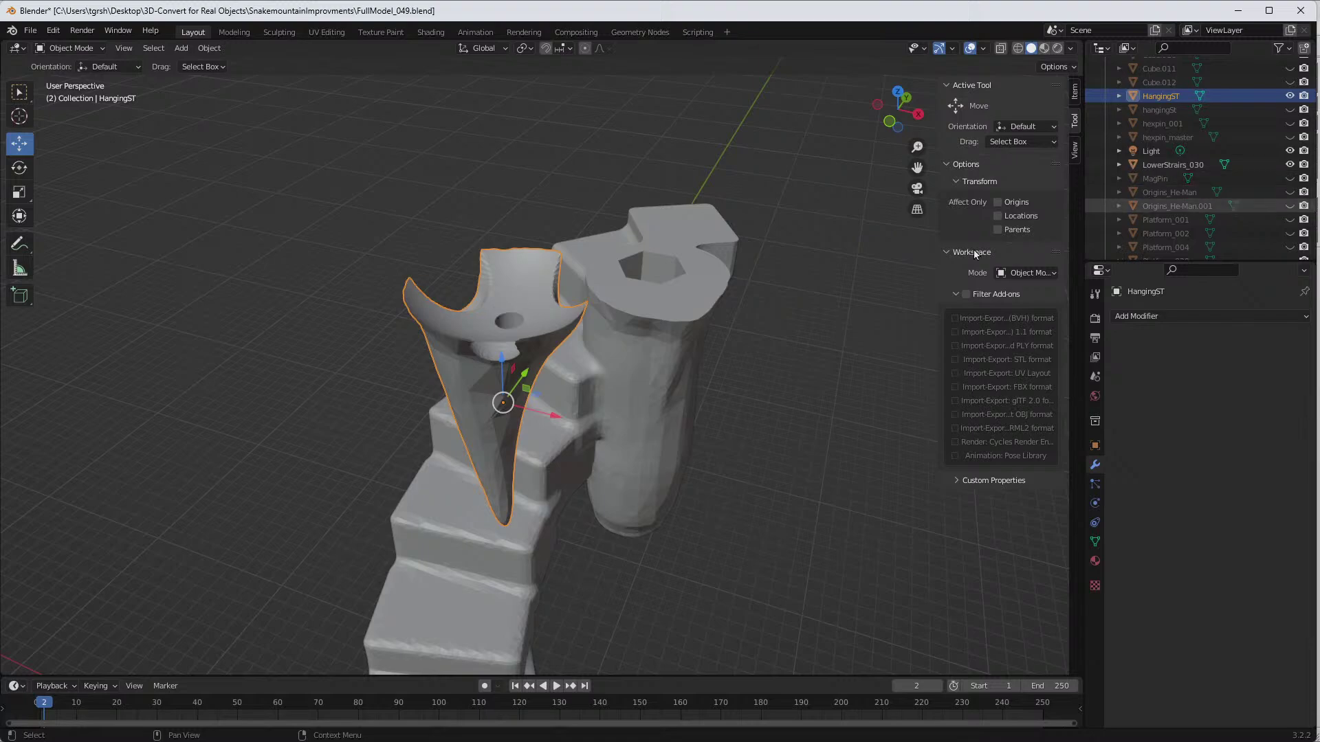
middle_click_drag(728, 337, 757, 384)
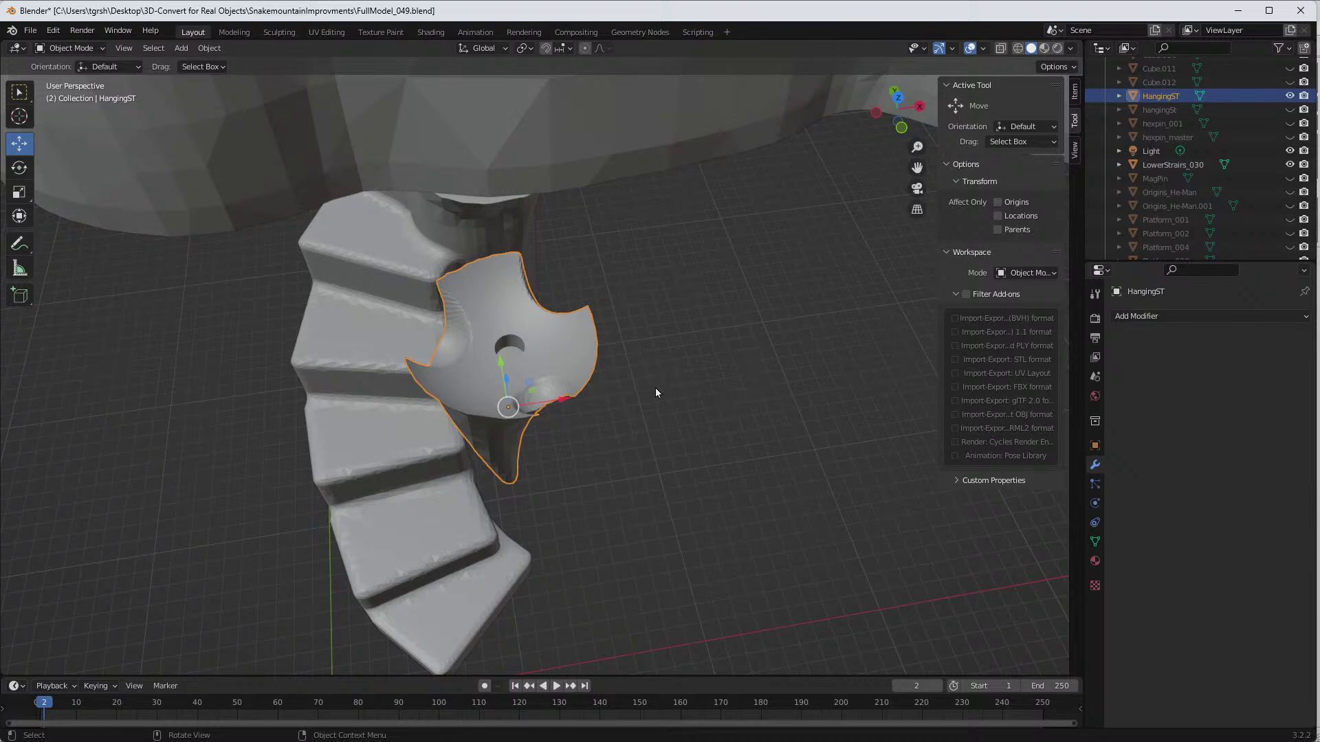
mouse_move(656, 393)
middle_mouse_down()
mouse_move(640, 284)
mouse_move(637, 308)
mouse_move(623, 304)
mouse_move(613, 270)
mouse_move(598, 356)
mouse_move(607, 411)
mouse_move(654, 246)
mouse_move(629, 400)
mouse_move(646, 250)
mouse_move(819, 291)
mouse_move(811, 350)
mouse_move(654, 311)
mouse_move(675, 395)
mouse_move(620, 347)
mouse_move(483, 336)
mouse_move(564, 370)
mouse_move(580, 312)
mouse_move(613, 337)
mouse_move(633, 405)
mouse_move(652, 326)
mouse_move(646, 393)
mouse_move(701, 386)
mouse_move(819, 315)
mouse_move(601, 374)
mouse_move(710, 344)
mouse_move(415, 351)
mouse_move(394, 380)
mouse_move(642, 349)
mouse_move(749, 352)
mouse_move(587, 332)
mouse_move(575, 383)
mouse_move(602, 369)
mouse_move(609, 391)
mouse_move(592, 339)
mouse_move(451, 353)
mouse_move(645, 375)
middle_mouse_up()
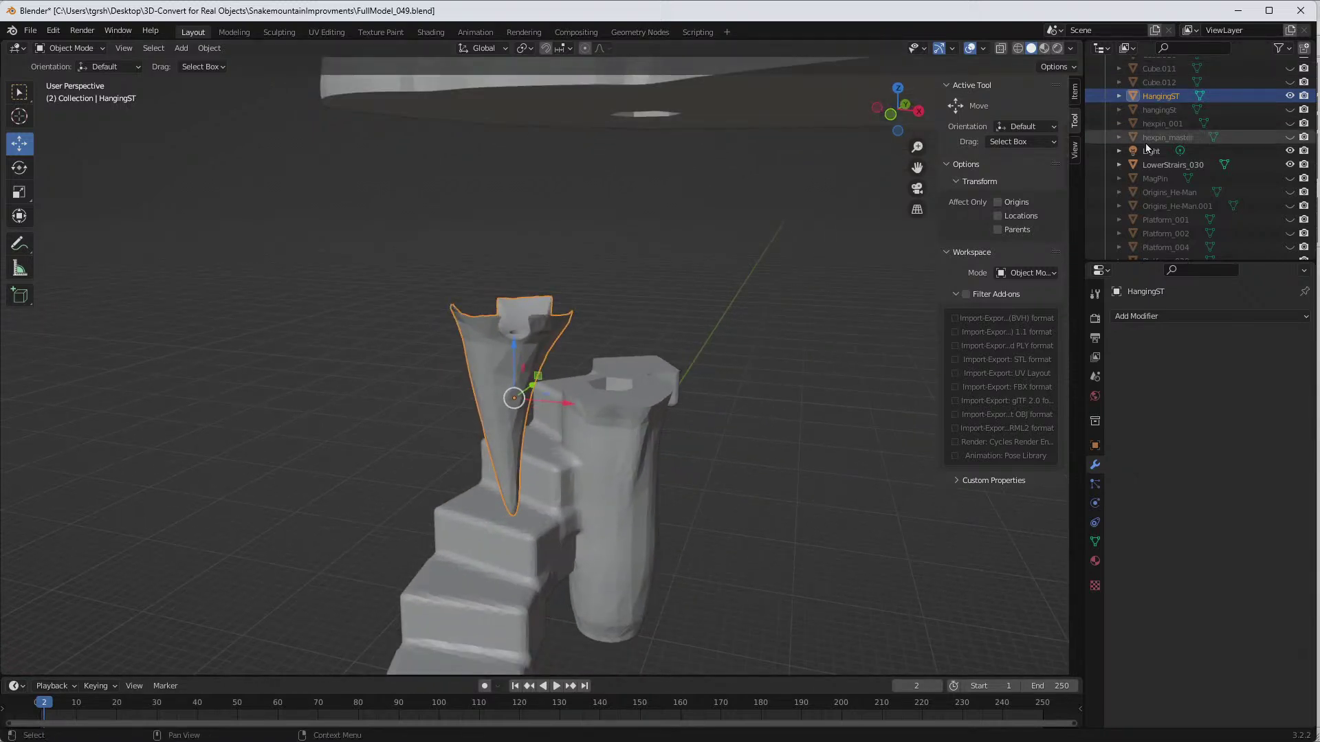
Step: Show UpperFloorBottom_030 again and view it assembled with HangingST
scroll(1196, 175, "down", 2)
scroll(1208, 178, "down", 4)
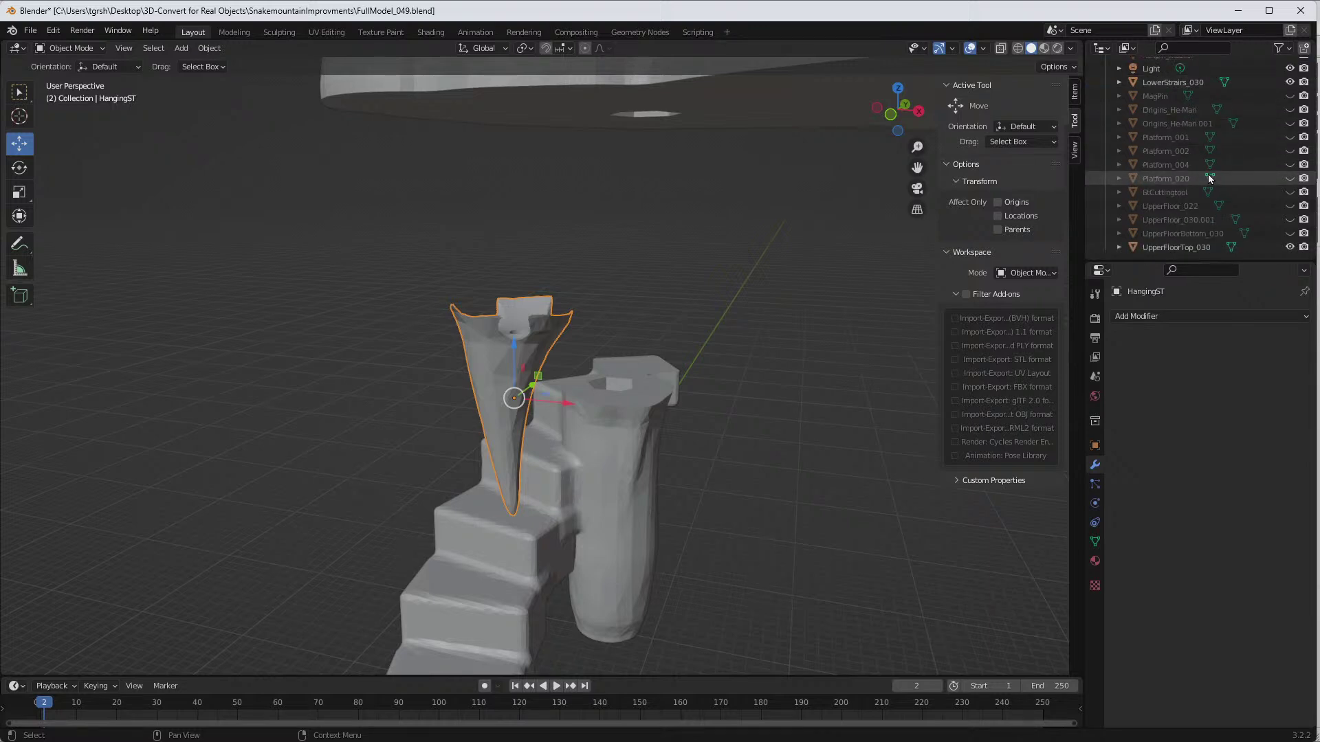
left_click(1290, 231)
middle_click_drag(760, 374, 857, 348)
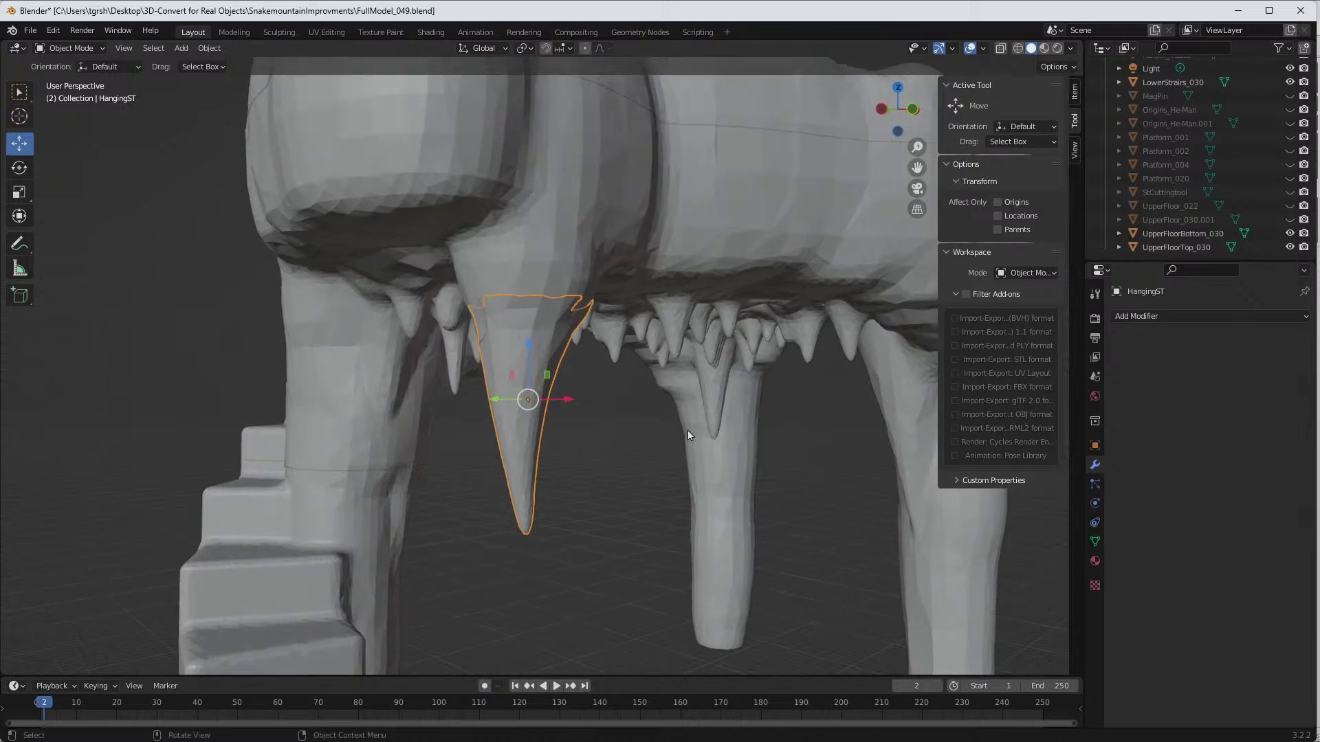
scroll(687, 430, "down", 5)
middle_click_drag(687, 431, 605, 439)
Step: Save the model as a new version named FullModel_050.blend
left_click(30, 30)
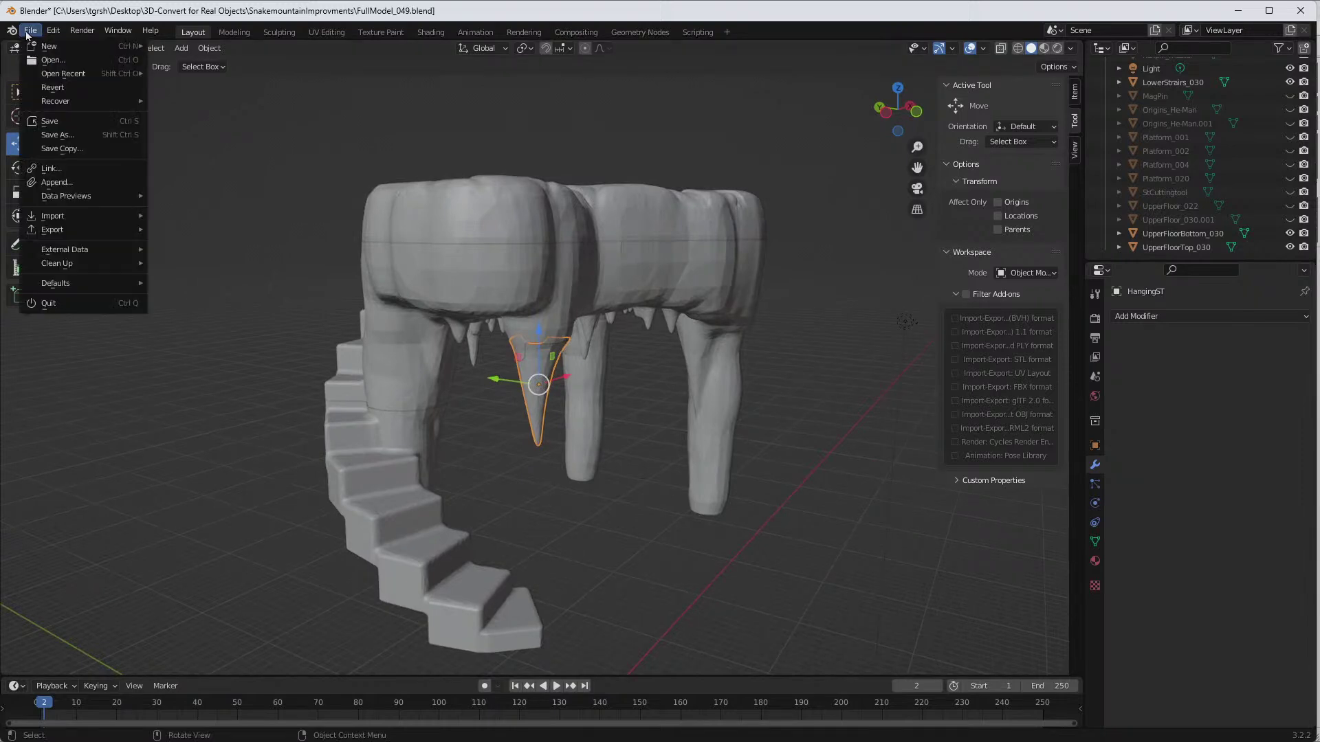
left_click(61, 136)
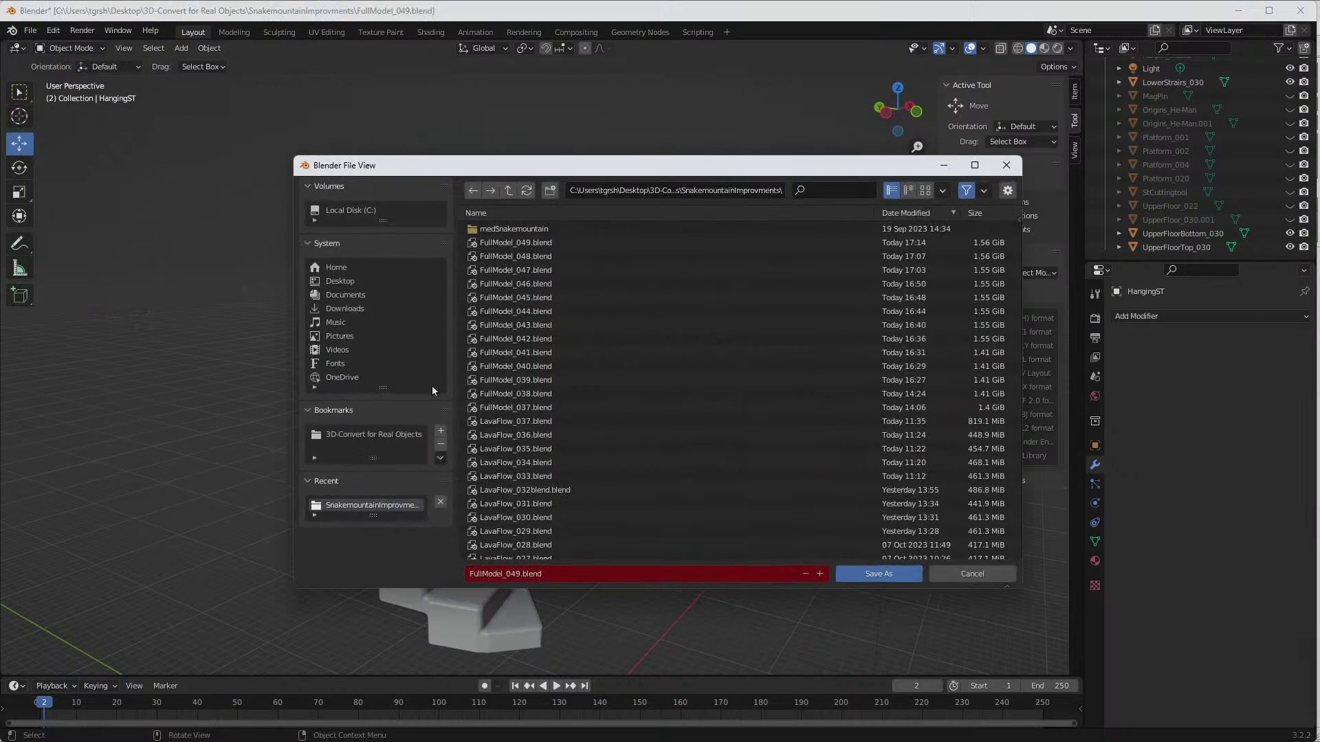
left_click(518, 572)
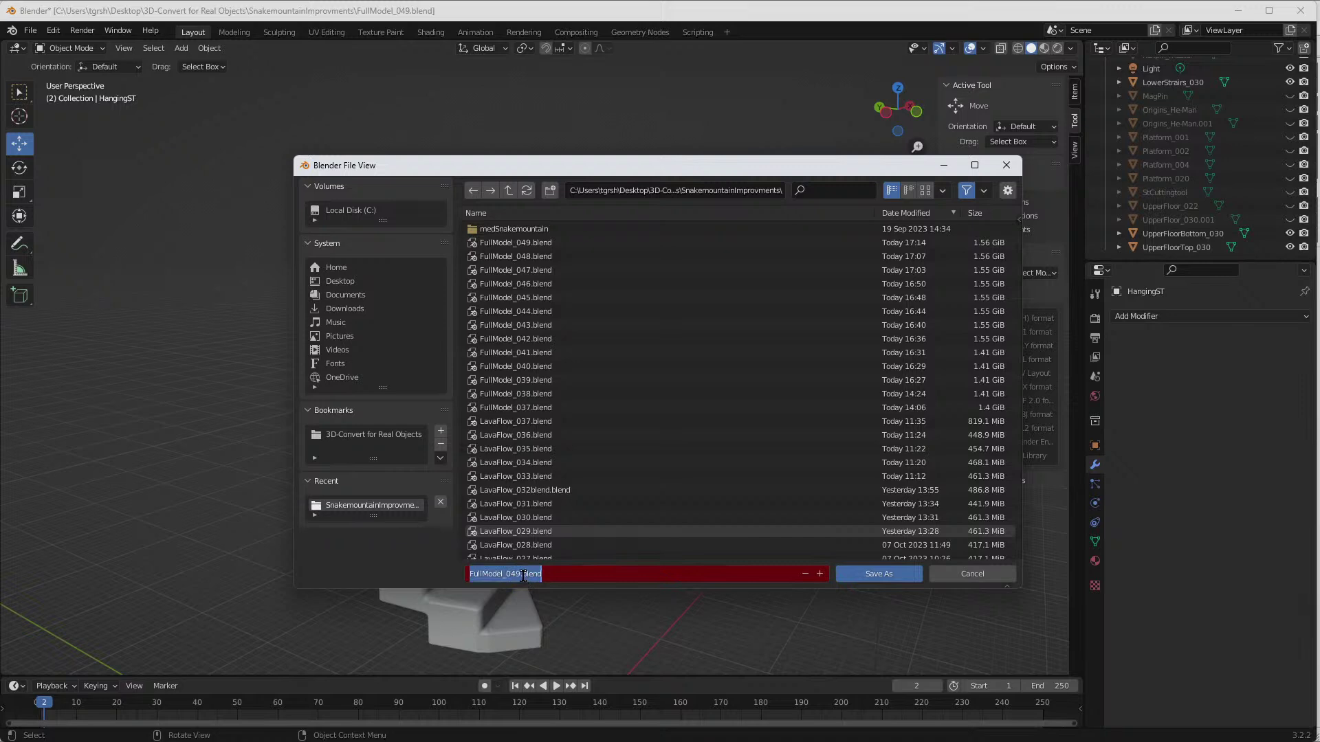
left_click(521, 574)
key("BackSpace")
key("BackSpace")
type("50")
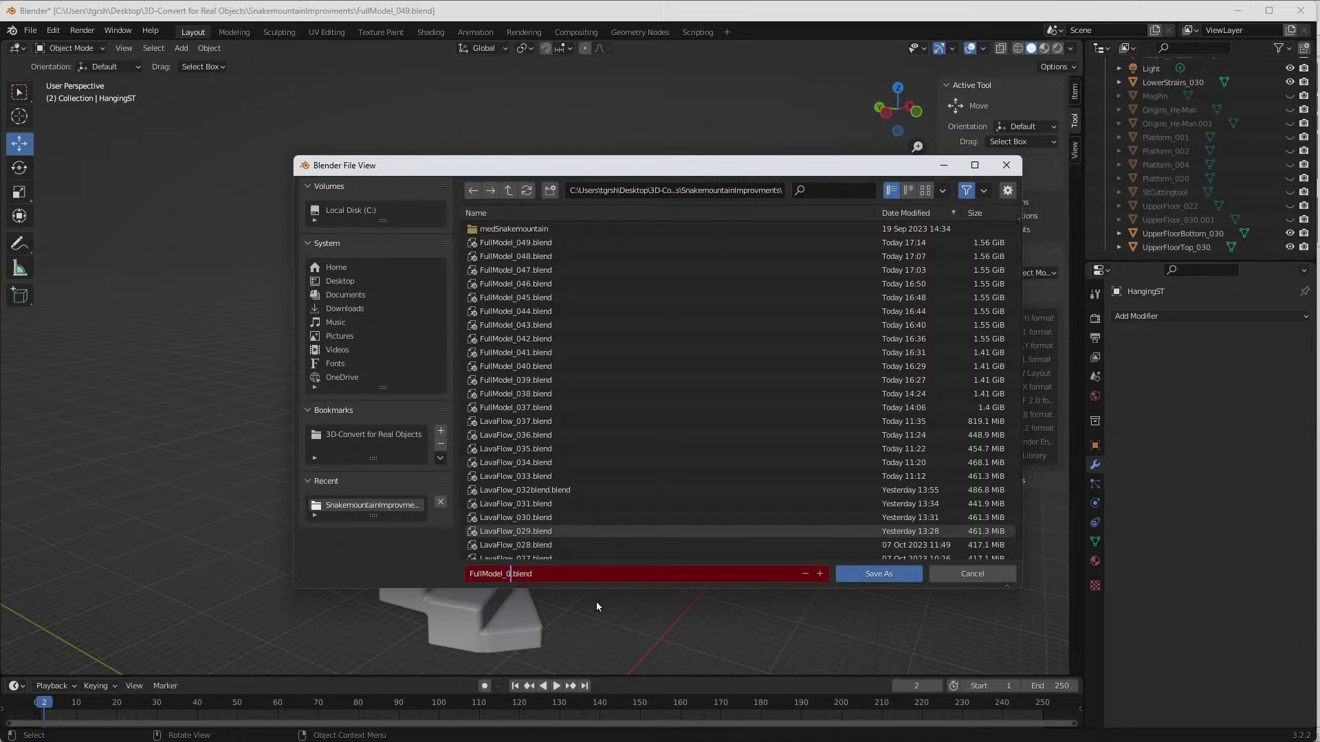
left_click(872, 576)
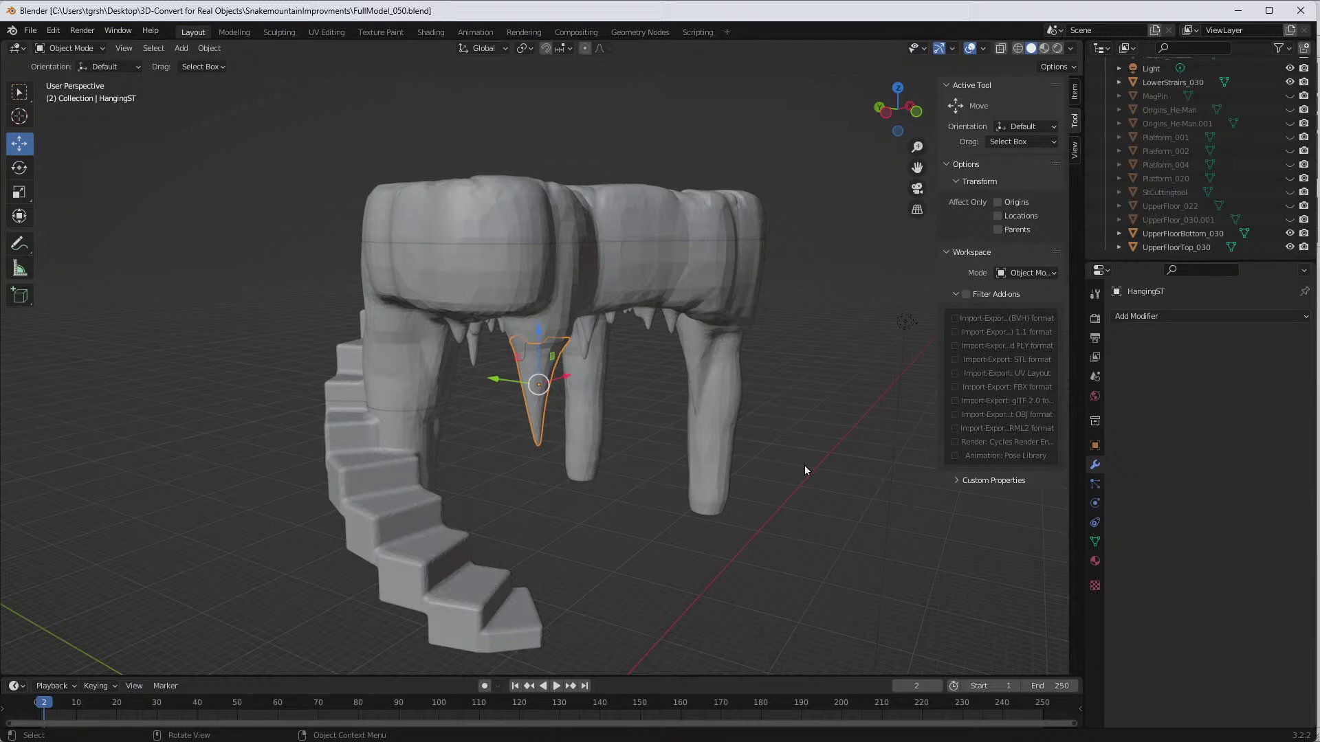
Step: Select HangingST, UpperFloorBottom_030, UpperFloorTop_030 and LowerStrairs_030 together
mouse_move(794, 374)
middle_mouse_down()
mouse_move(820, 437)
mouse_move(783, 423)
mouse_move(803, 377)
mouse_move(785, 390)
middle_mouse_up()
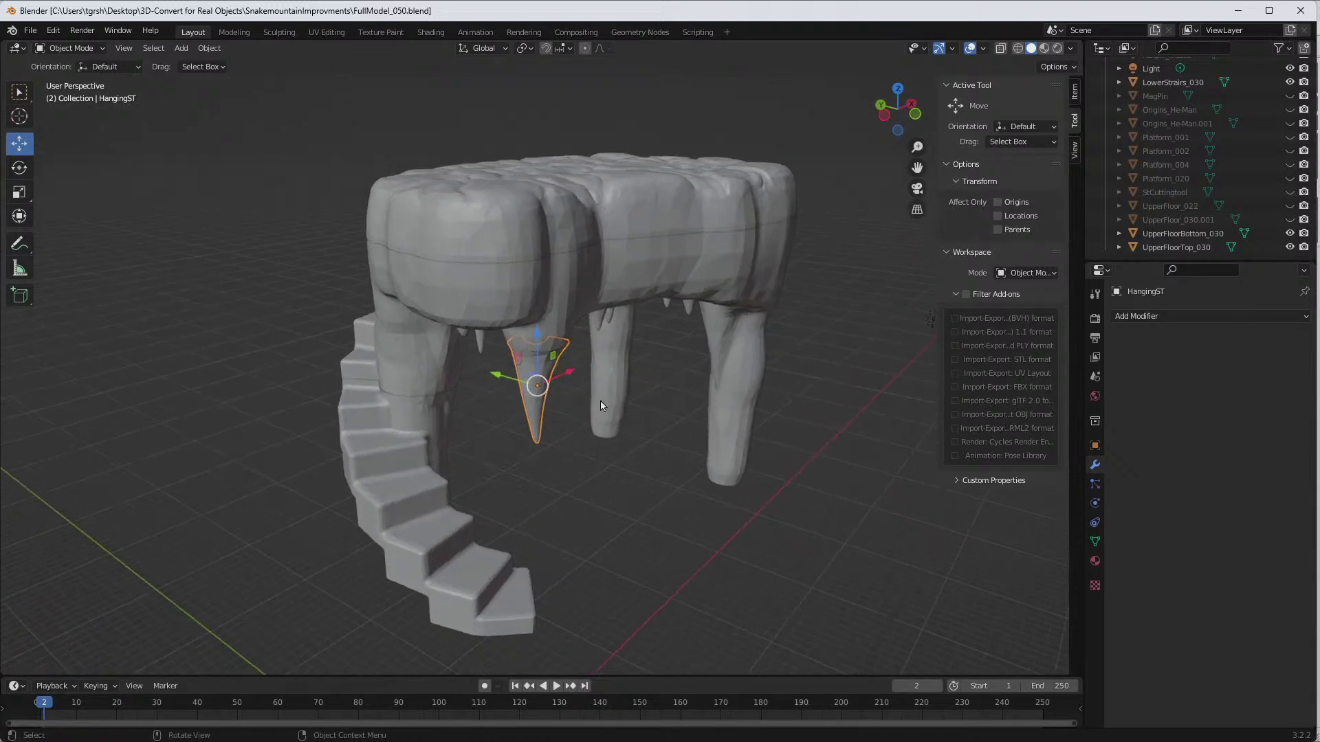
left_click(535, 398)
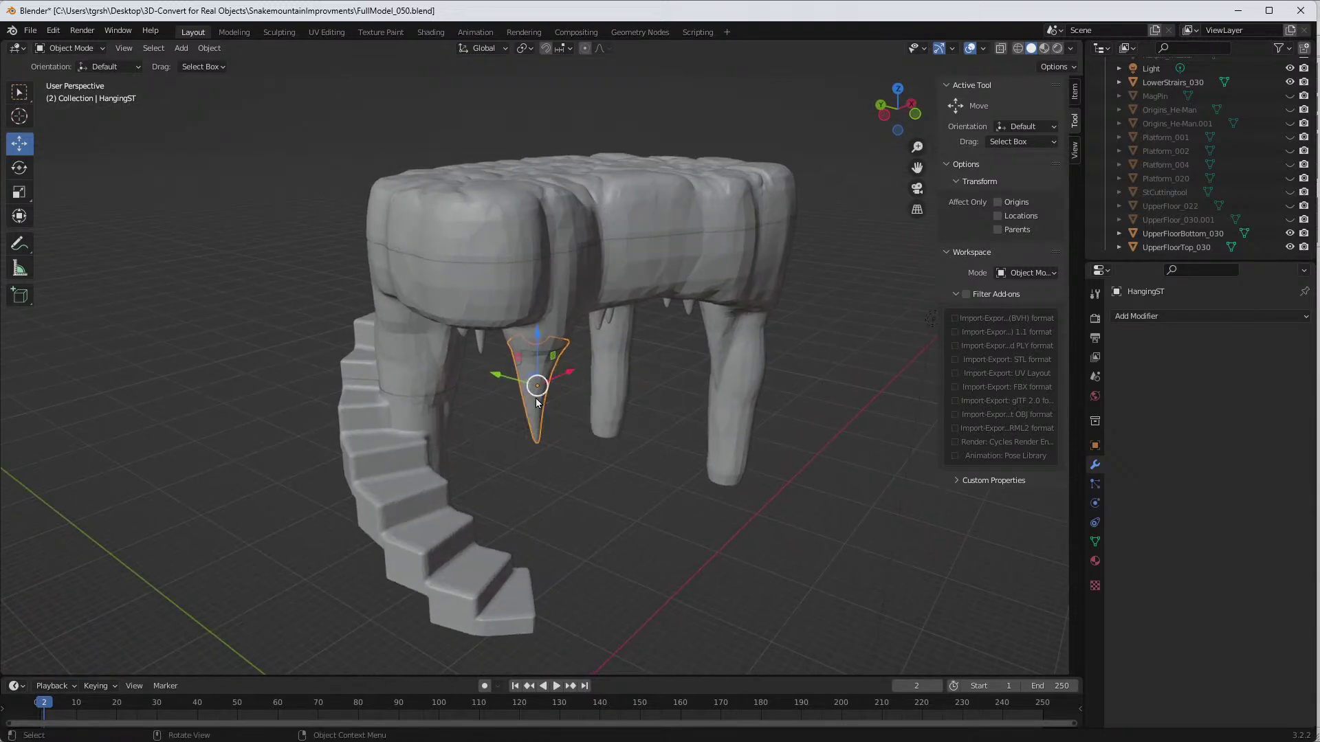
left_click(483, 289, "shift")
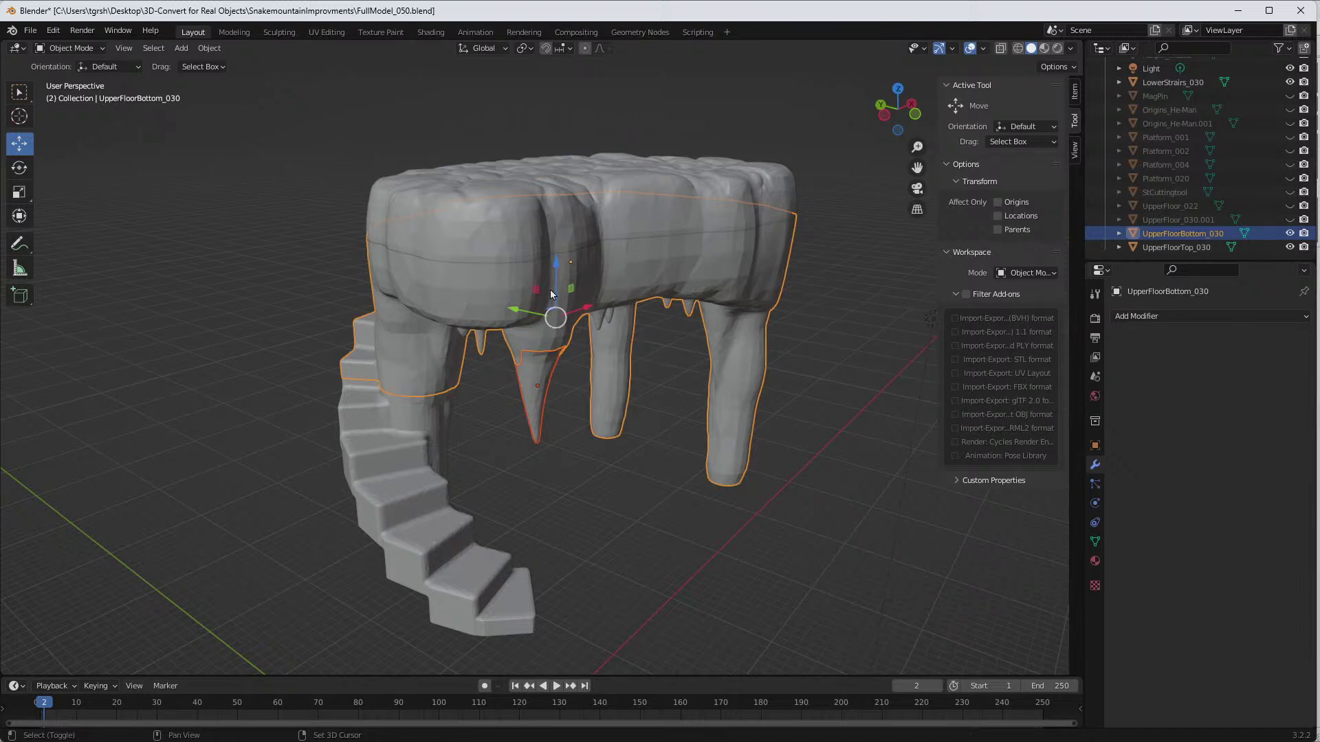
left_click(756, 181, "shift")
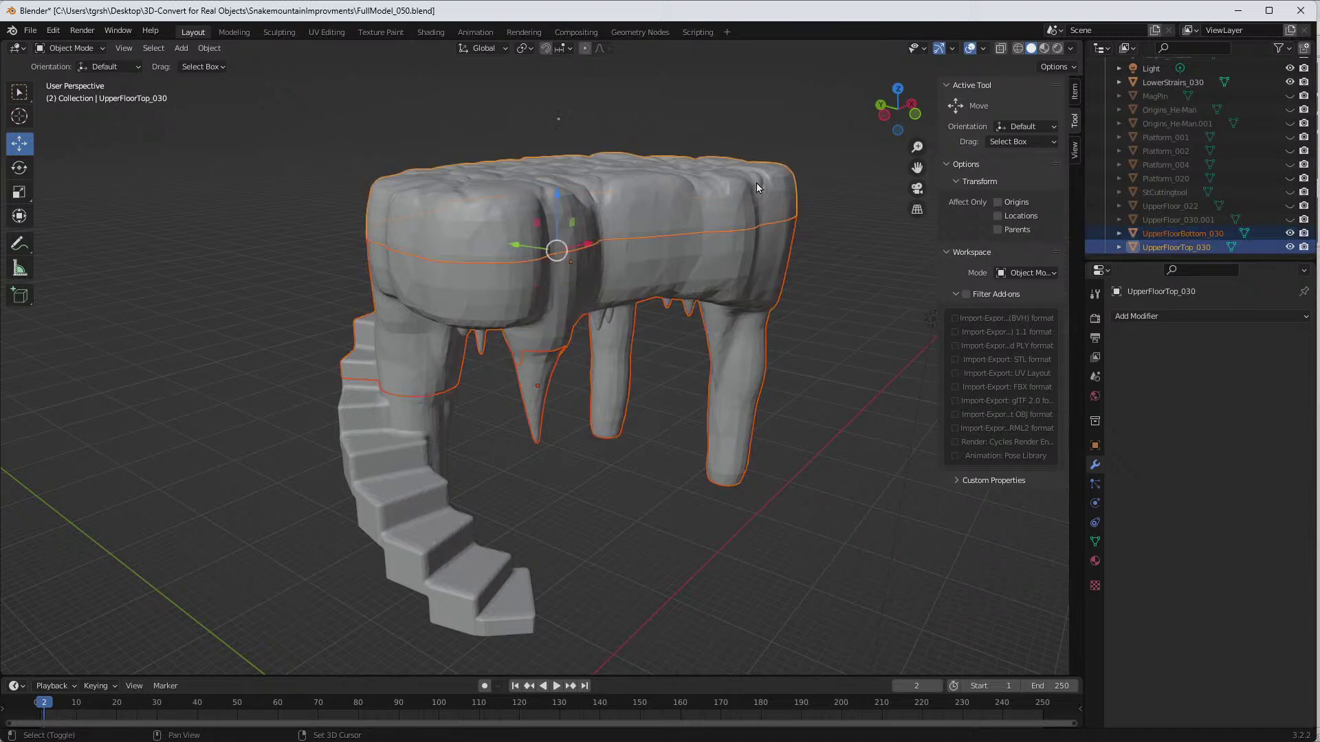
left_click(424, 517, "shift")
middle_click_drag(606, 526, 559, 532)
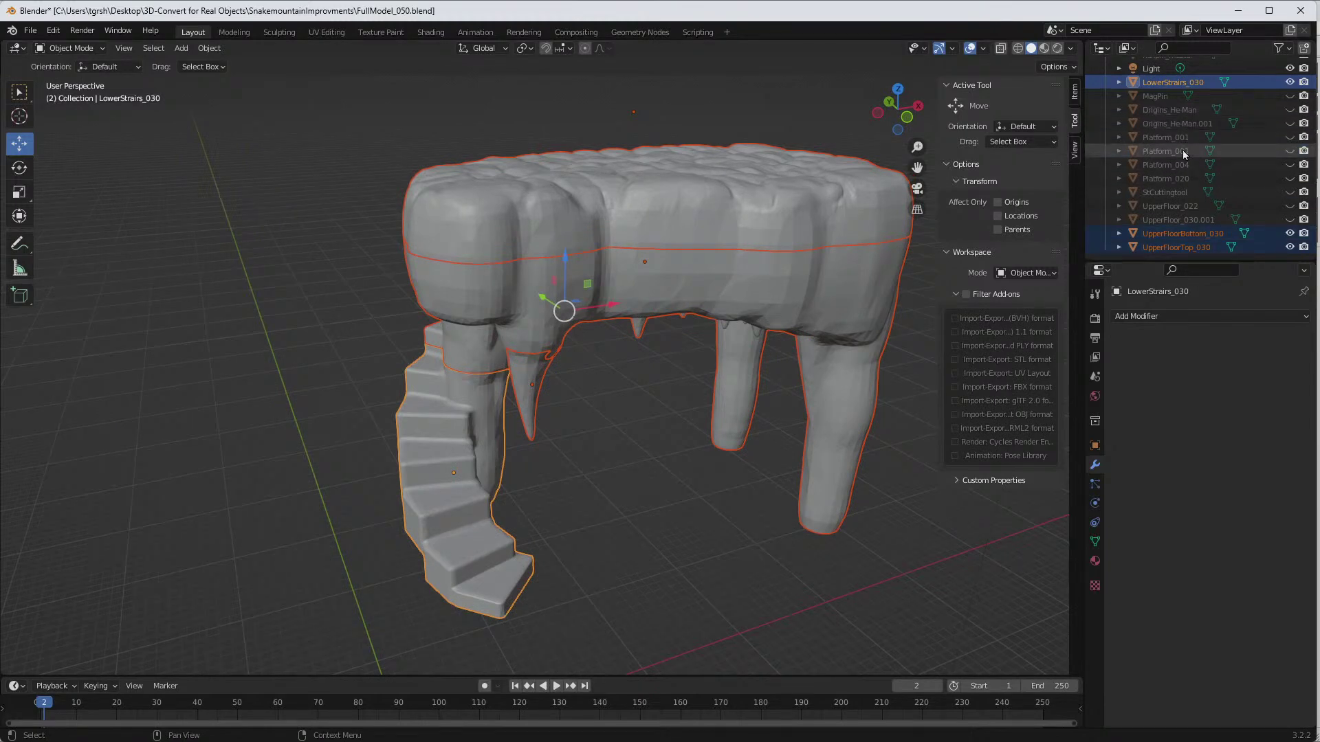
Step: Show the hidden hexpin_master object and clear the current selection
scroll(1179, 155, "up", 4)
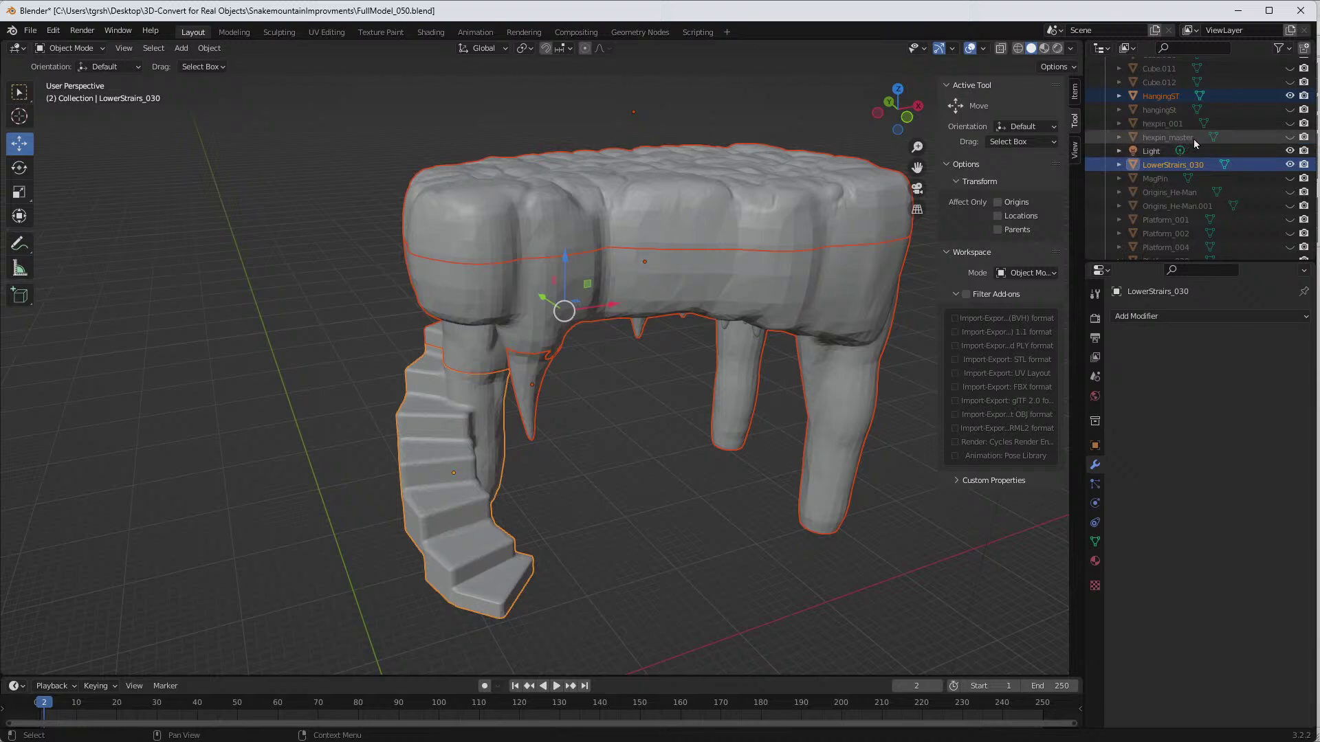
left_click(1289, 136)
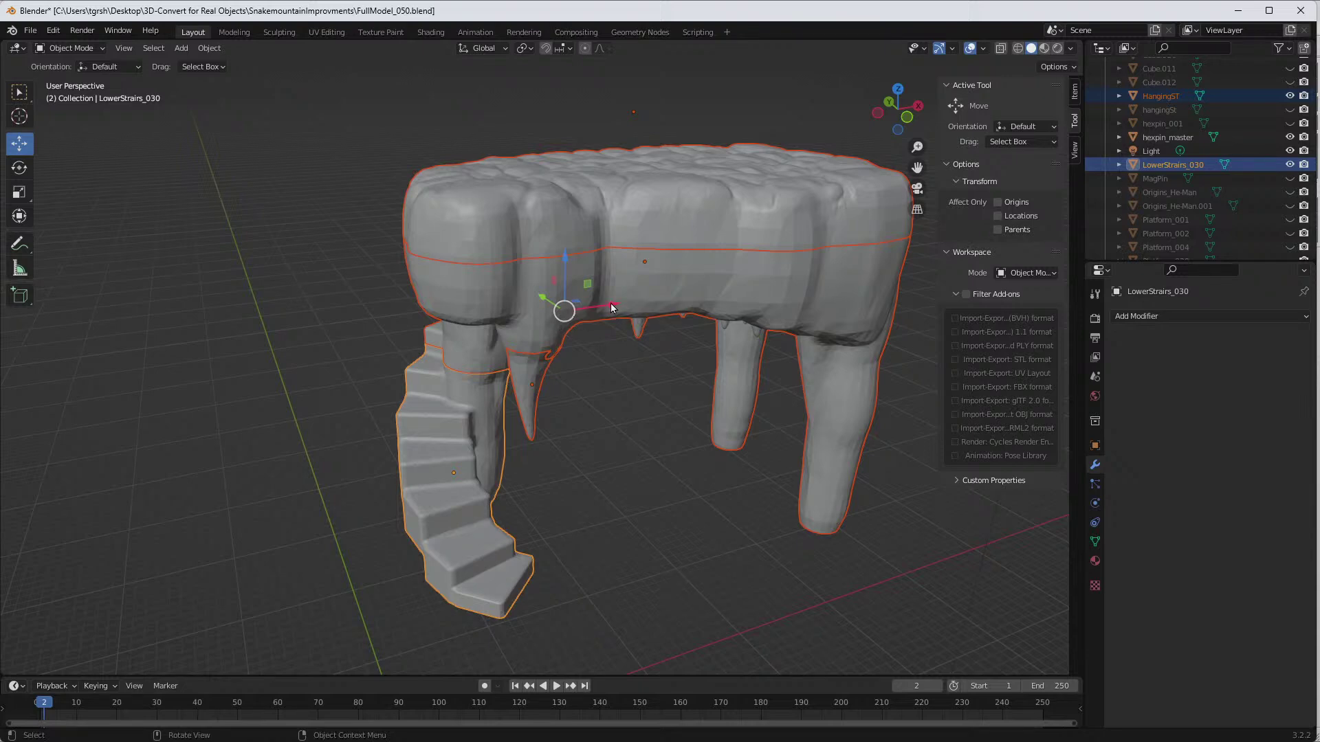
middle_click_drag(612, 309, 675, 354)
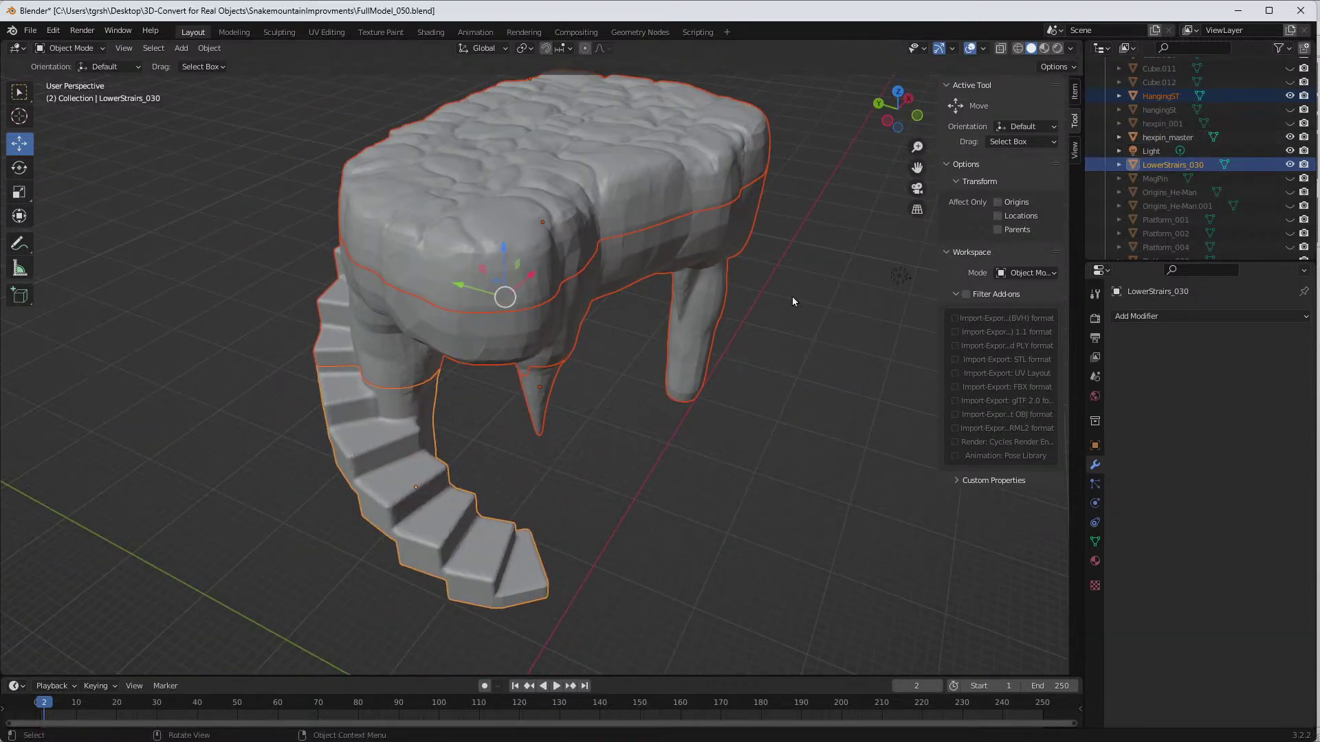
left_click(785, 348)
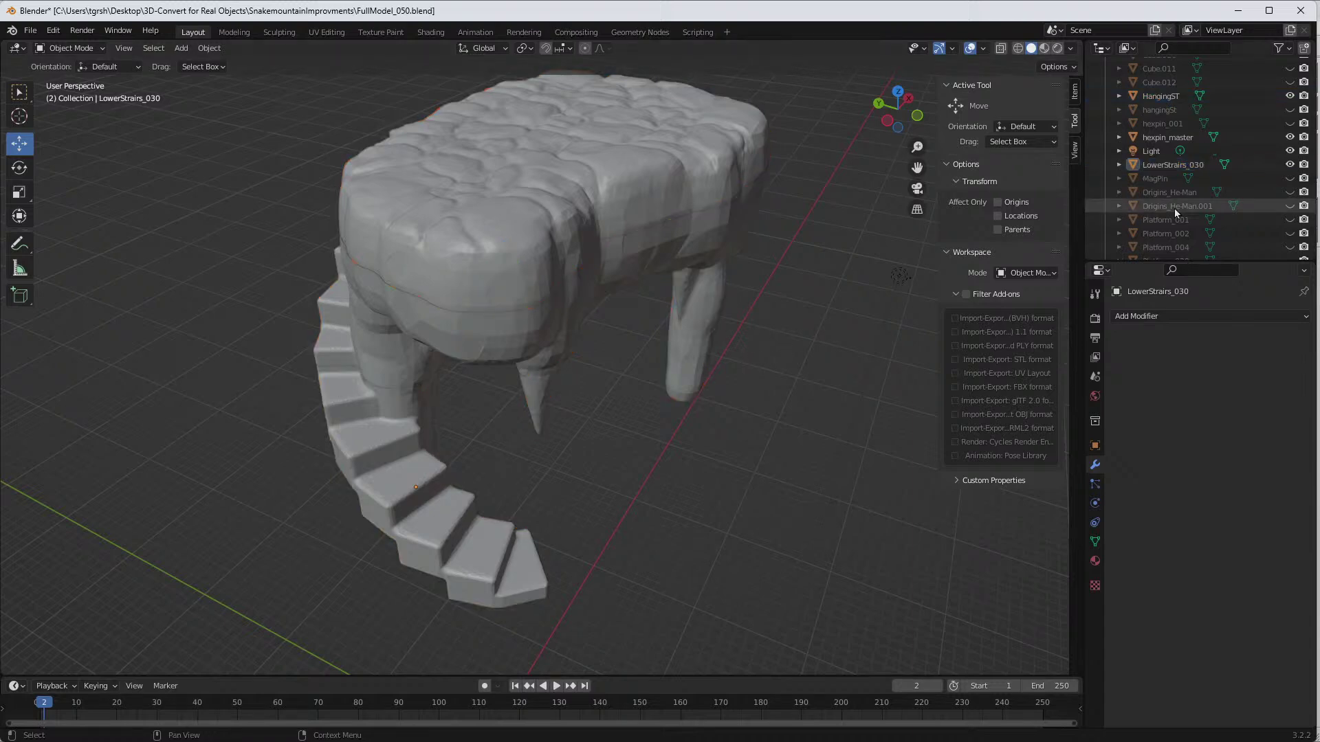
Step: Select hexpin_master, LowerStrairs_030, UpperFloorBottom_030, UpperFloorTop_030 and HangingST together and save the current file
left_click(1172, 138)
middle_click_drag(572, 416, 683, 372)
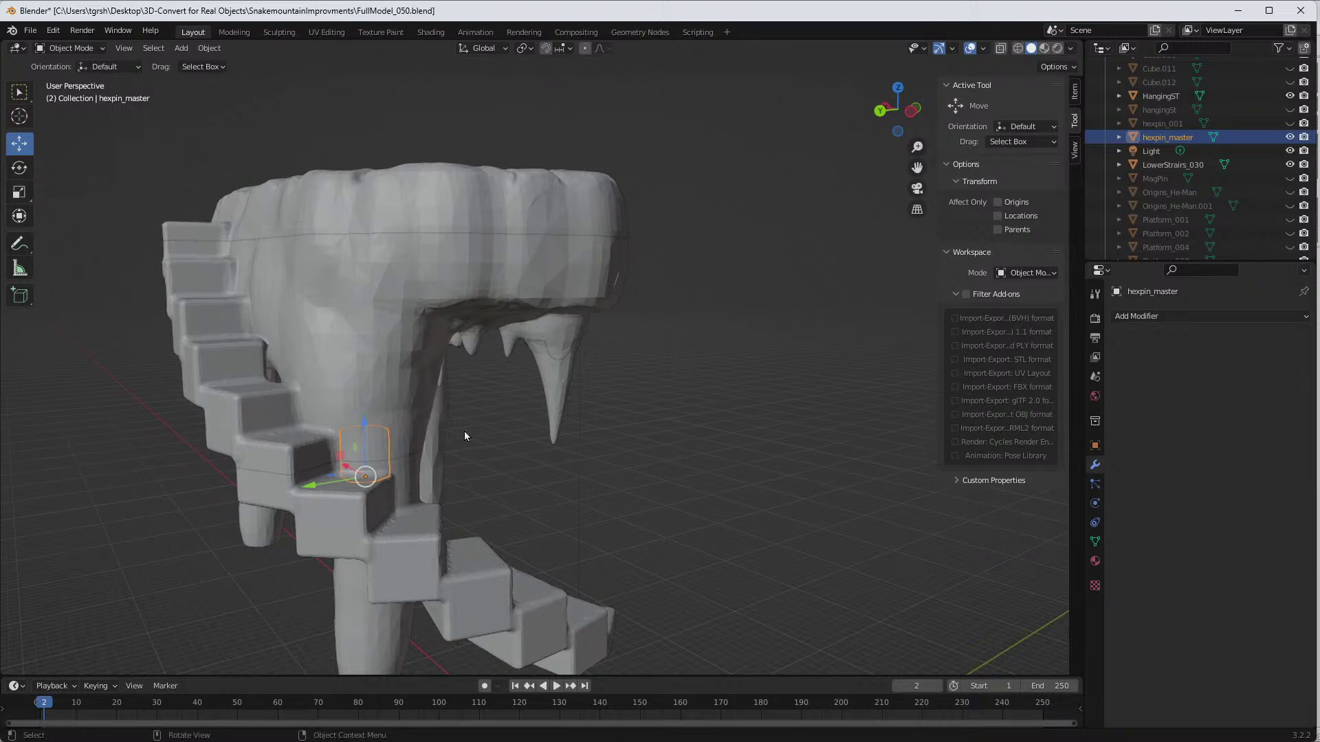
middle_click_drag(470, 434, 469, 449)
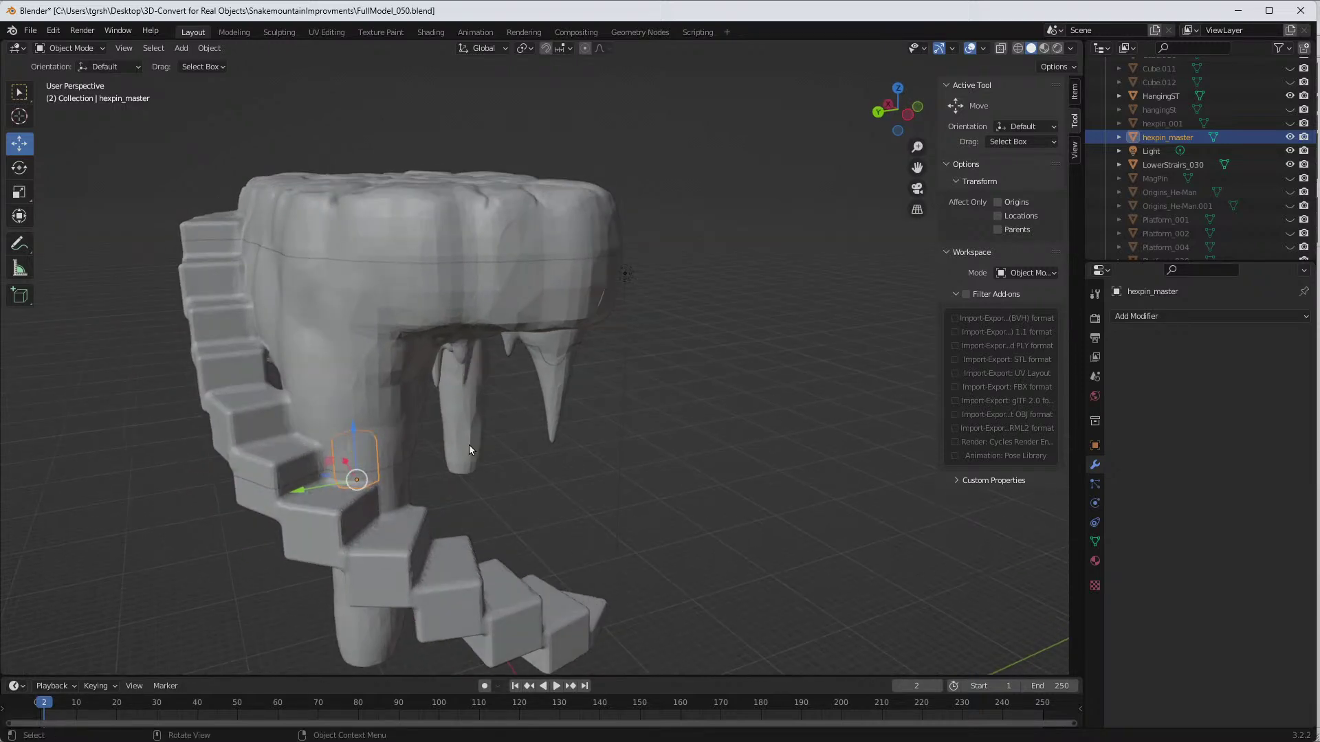
left_click(355, 543, "shift")
left_click(345, 383, "shift")
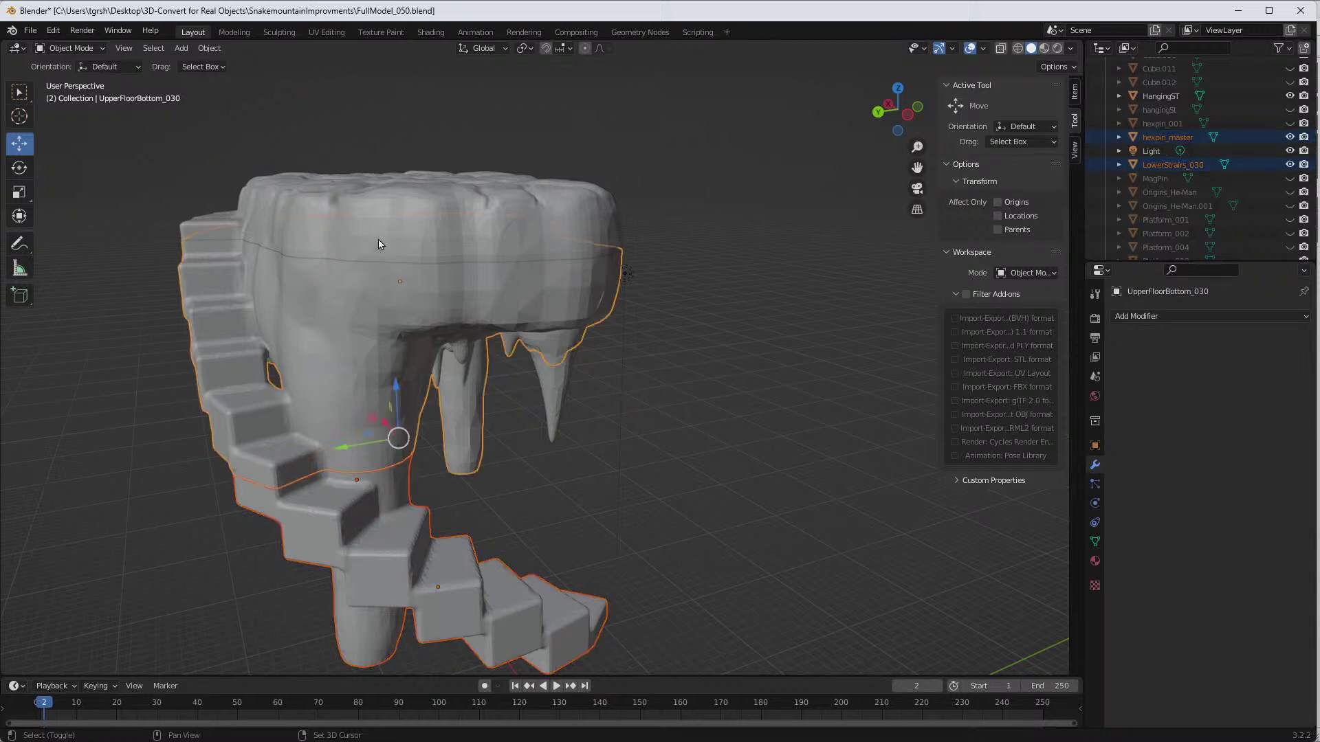
left_click(554, 389, "shift")
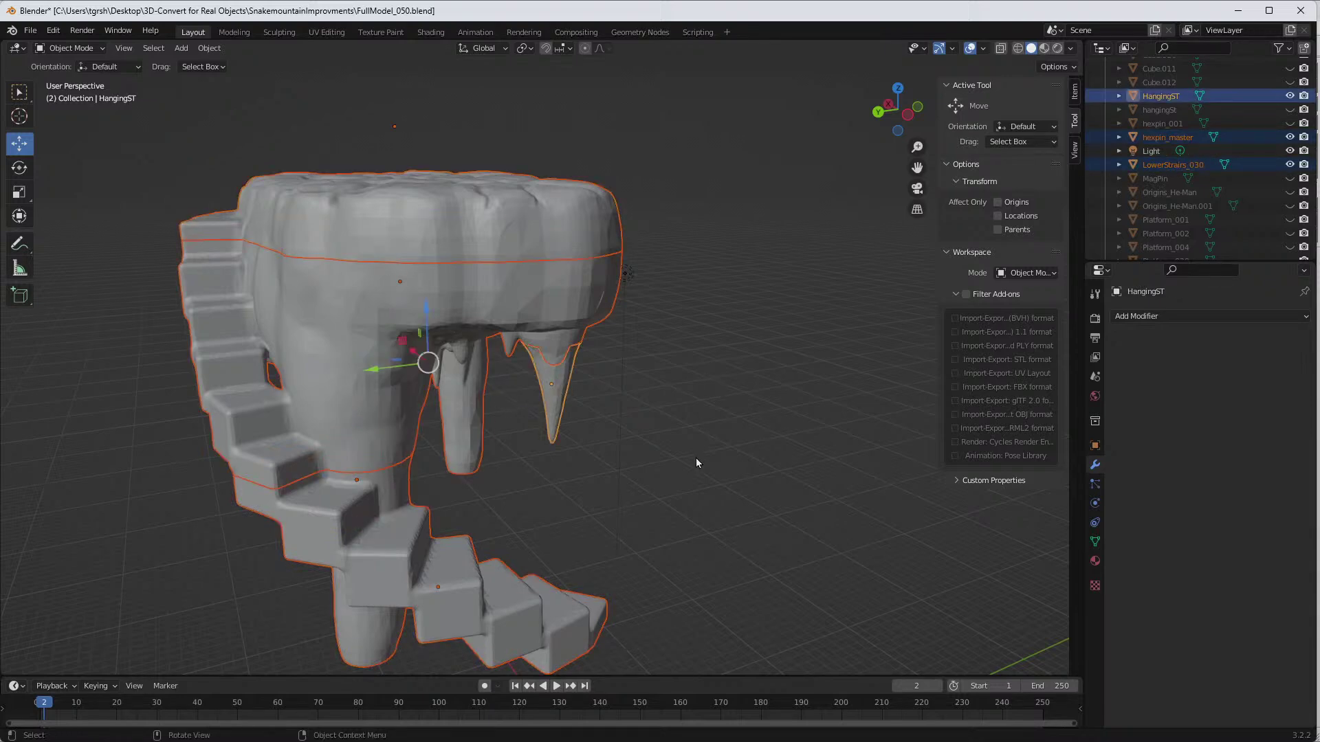
middle_click_drag(696, 458, 536, 506)
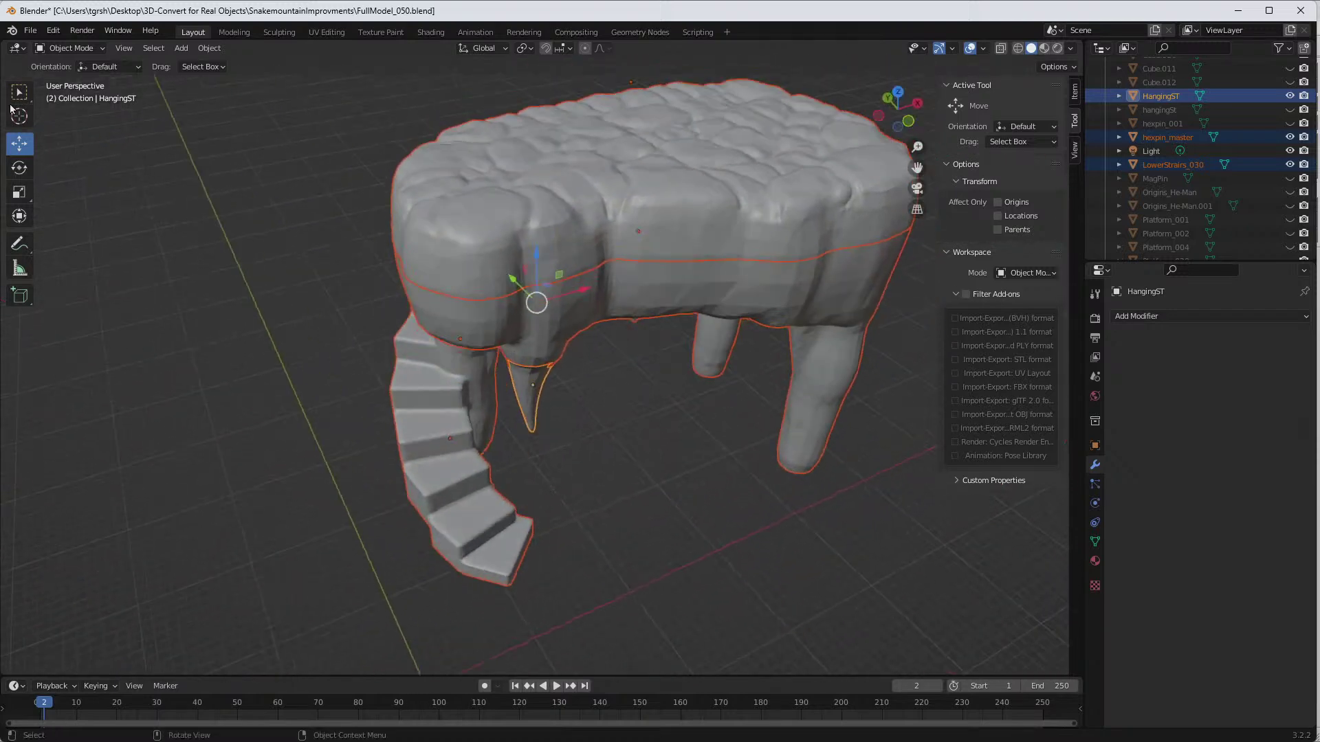
left_click(32, 32)
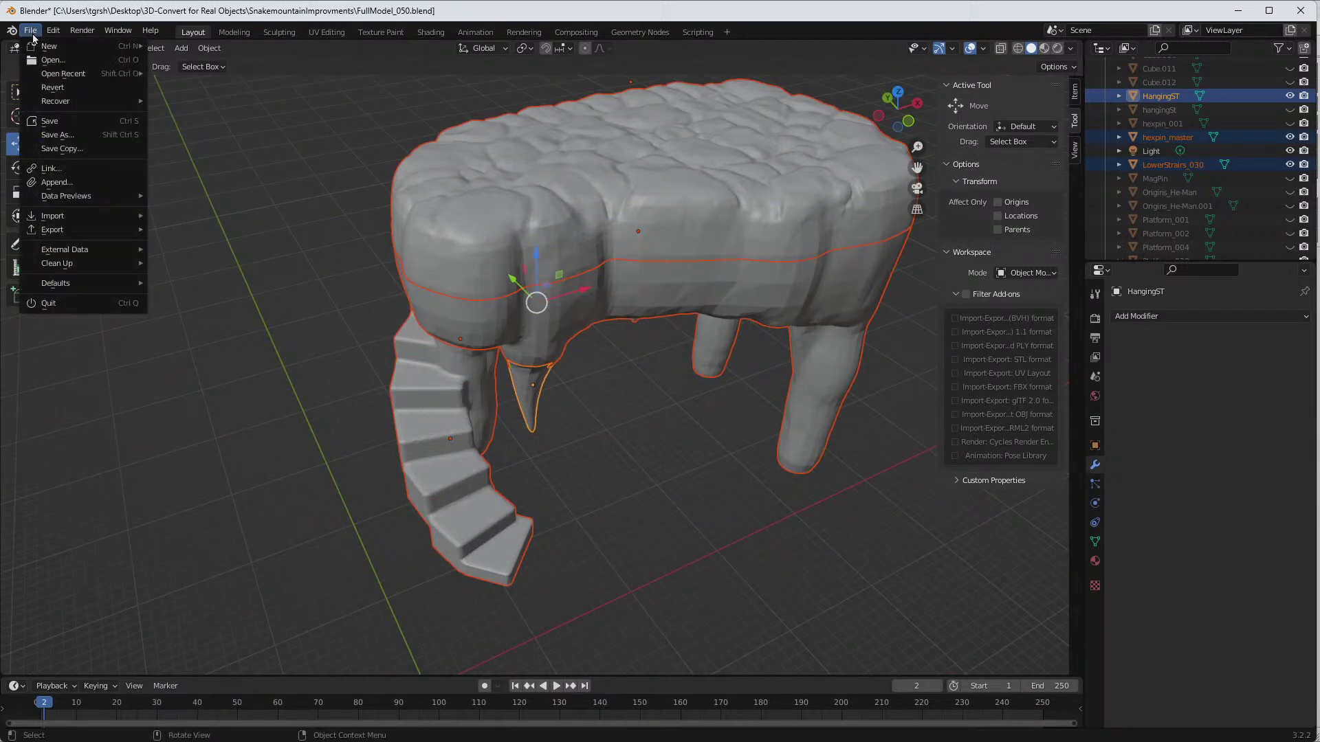
left_click(47, 122)
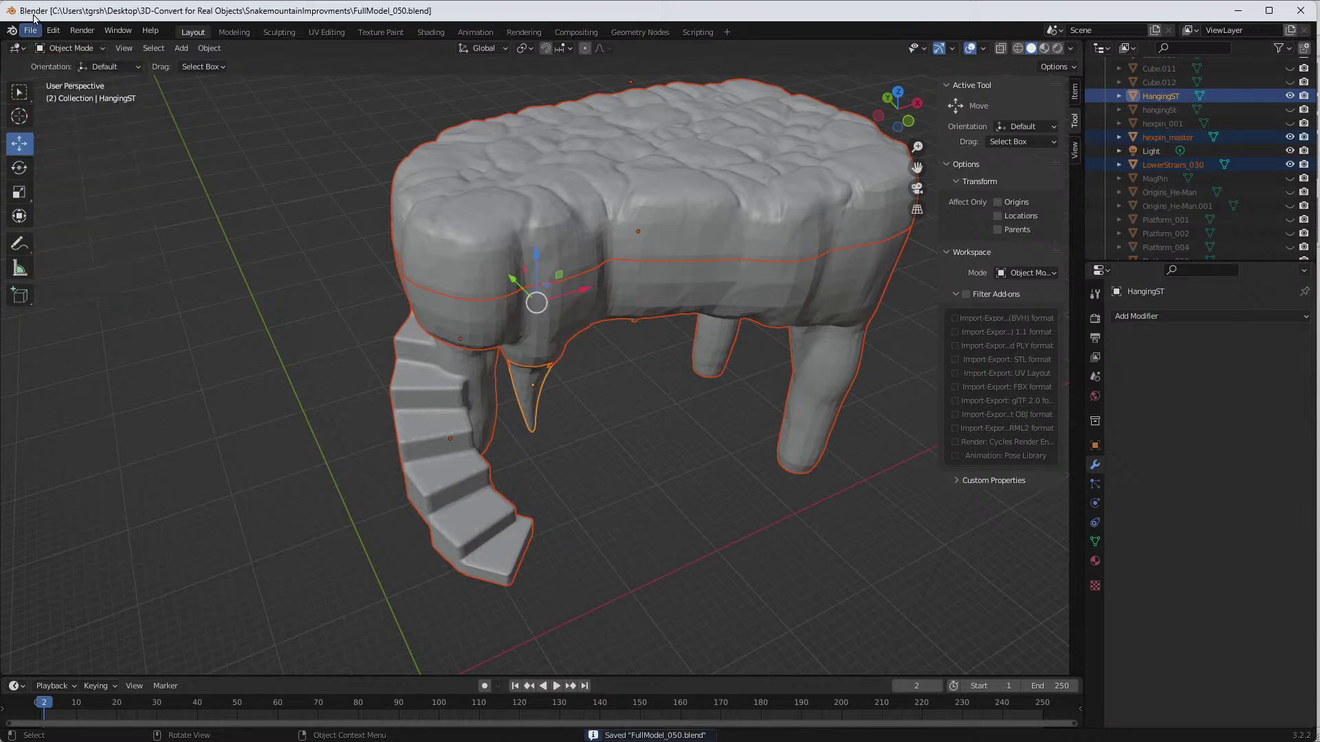
Step: Start an STL export limited to the selection, with the scale set to 10
left_click(33, 32)
mouse_move(72, 230)
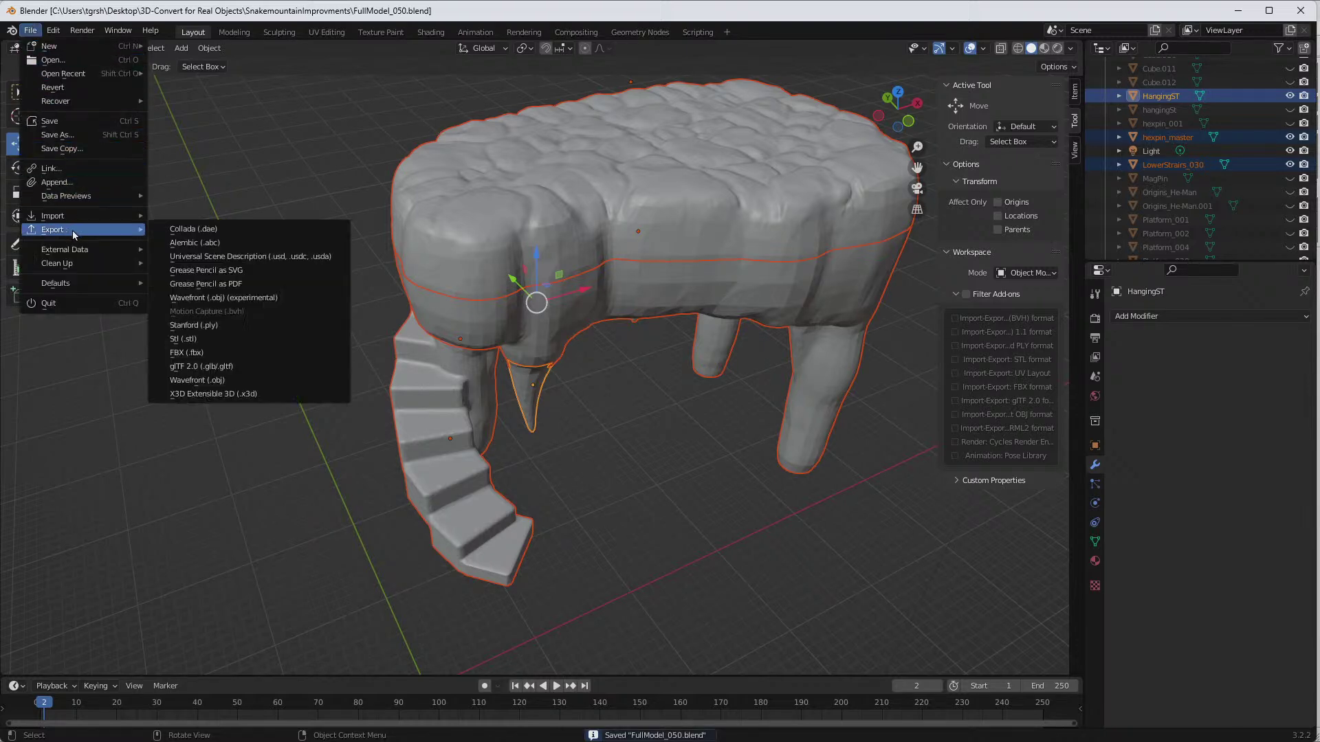
left_click(184, 339)
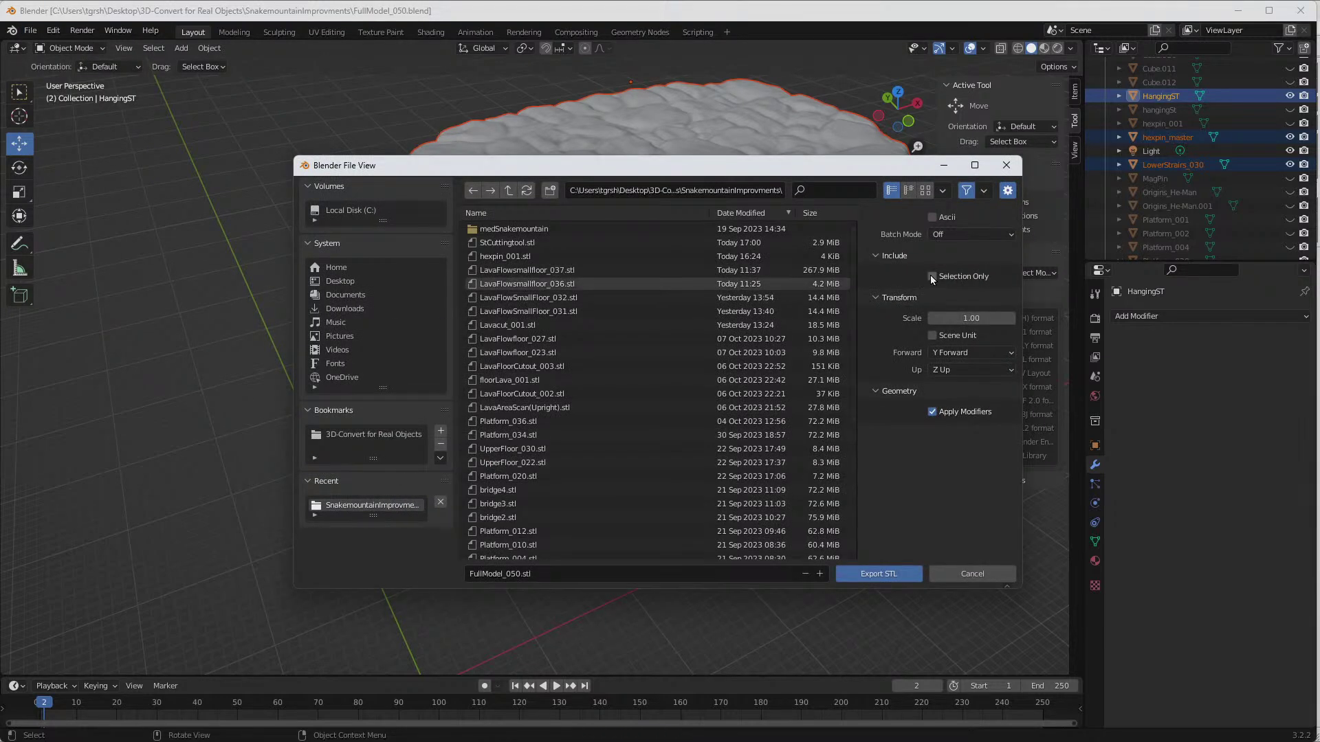
left_click(952, 318)
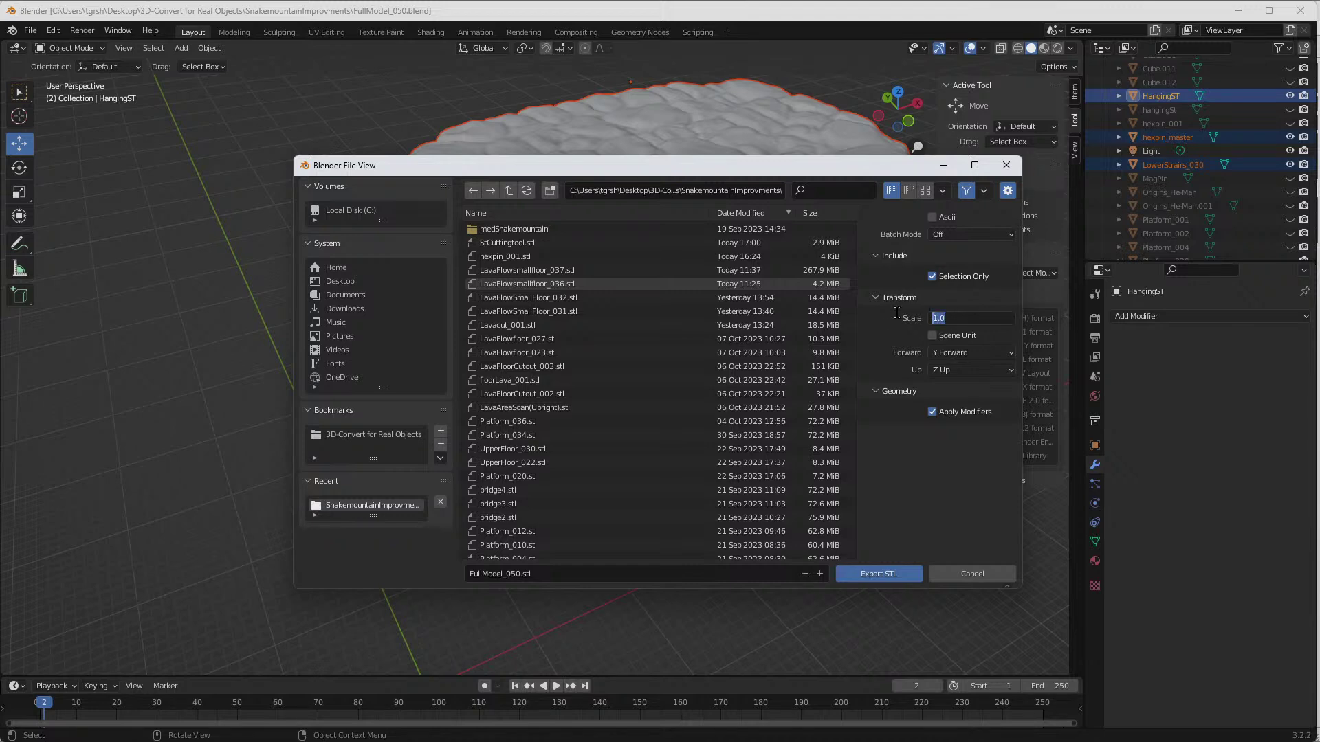
type("10")
key("Return")
Step: Create a folder named "PartsofThe Floor" and export the selection into it as FullModel_050.stl
left_click(547, 193)
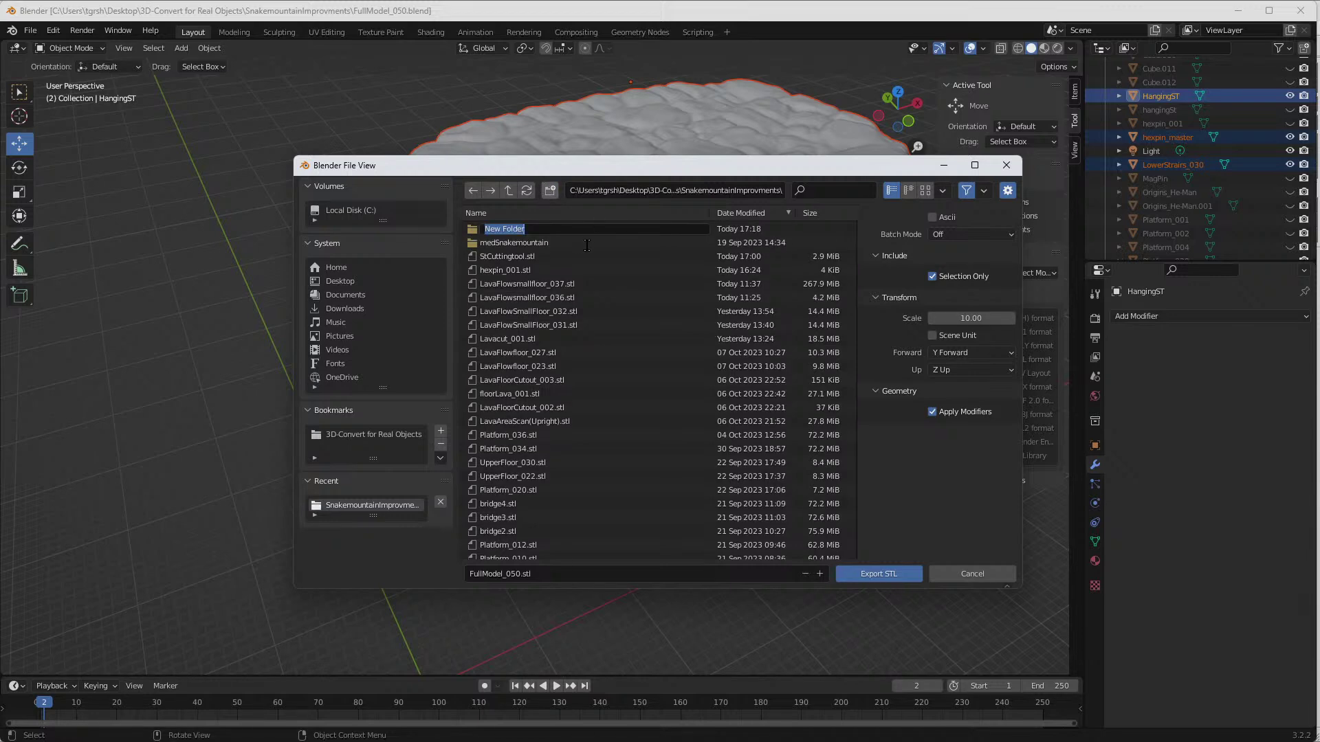
type("PartsofTh")
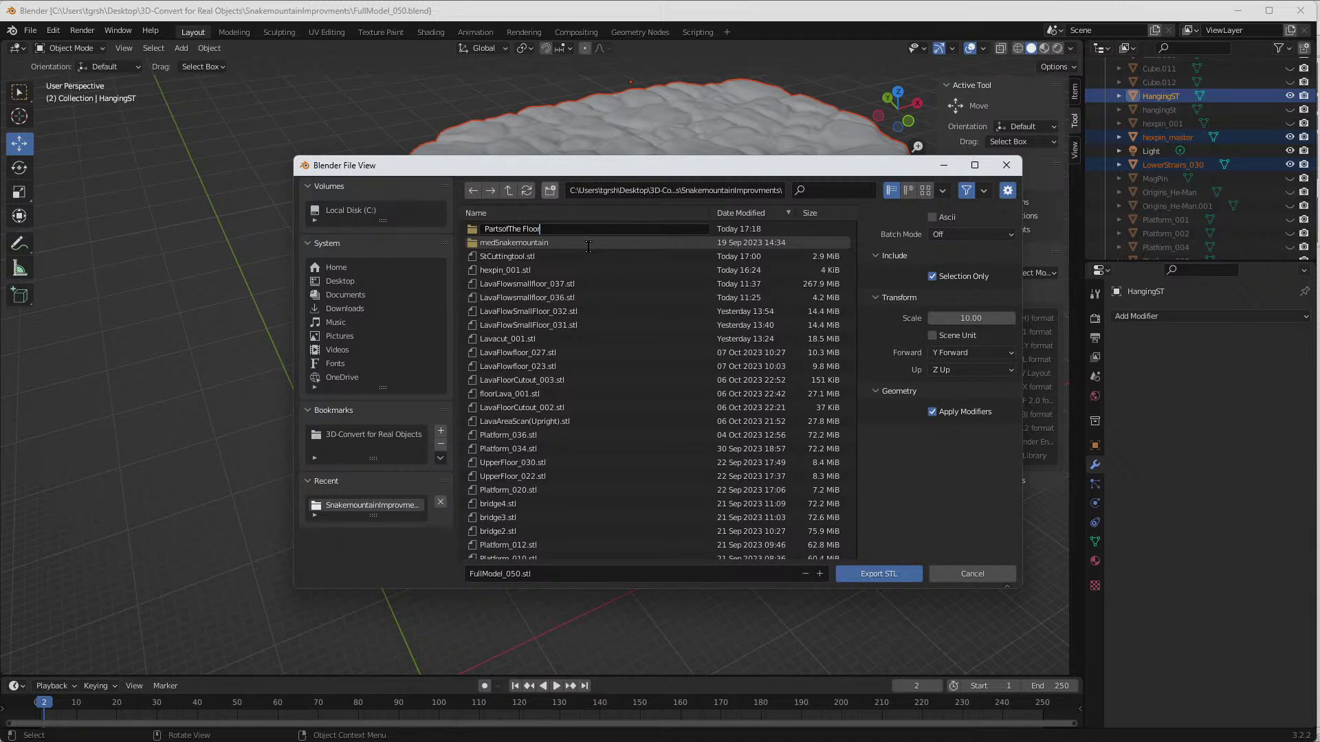
left_click(479, 233)
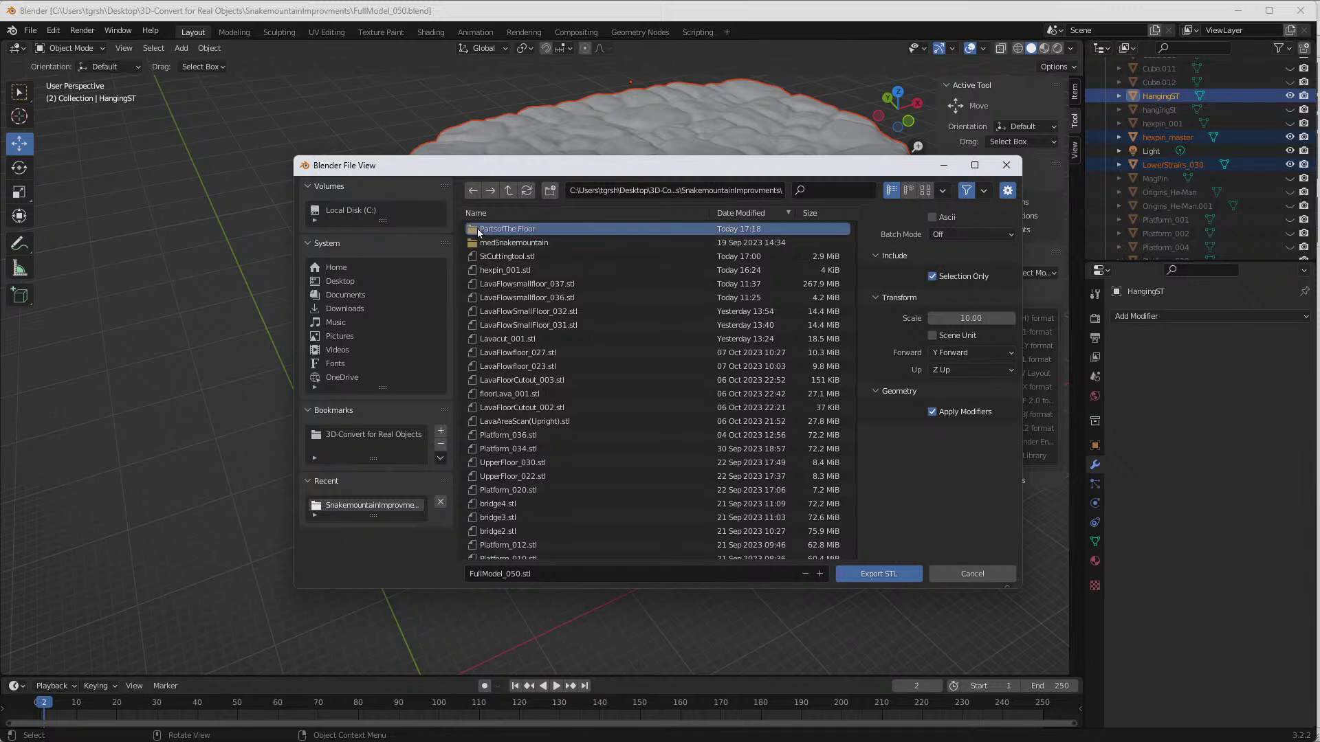
double_click(479, 231)
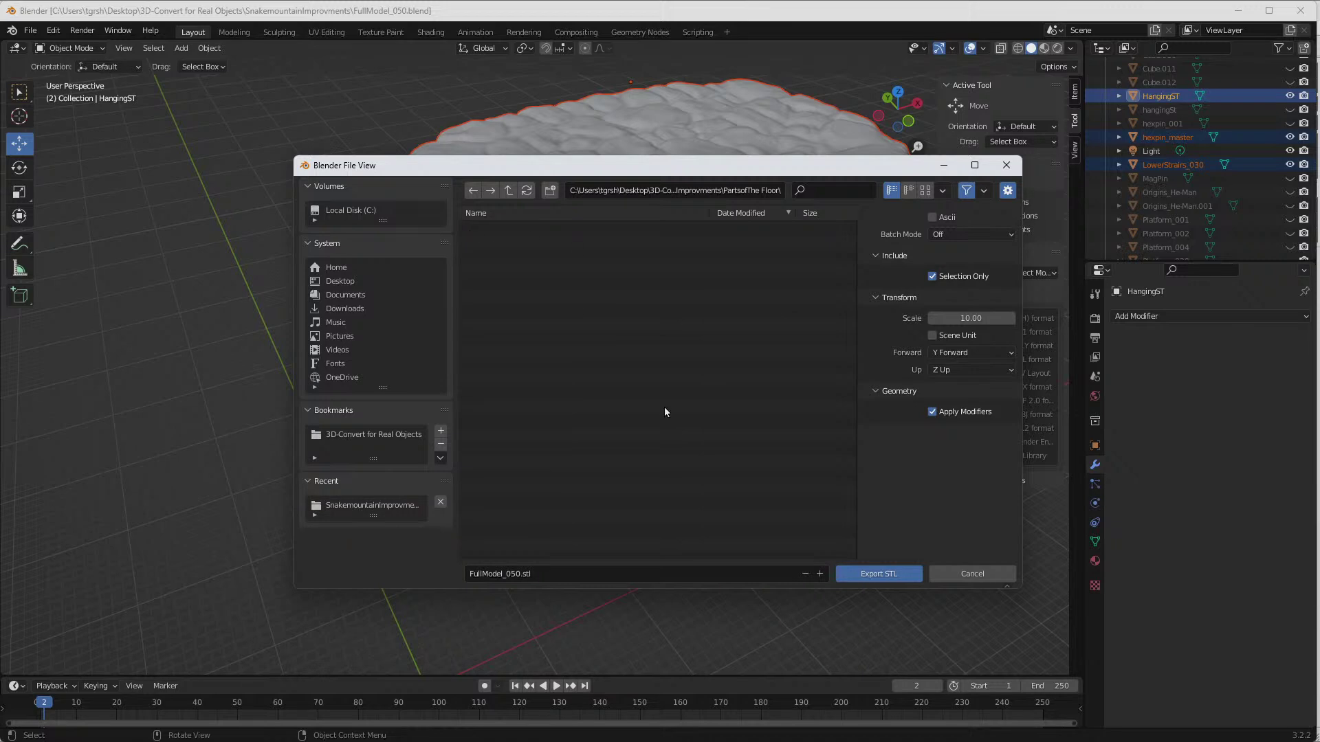
left_click(876, 574)
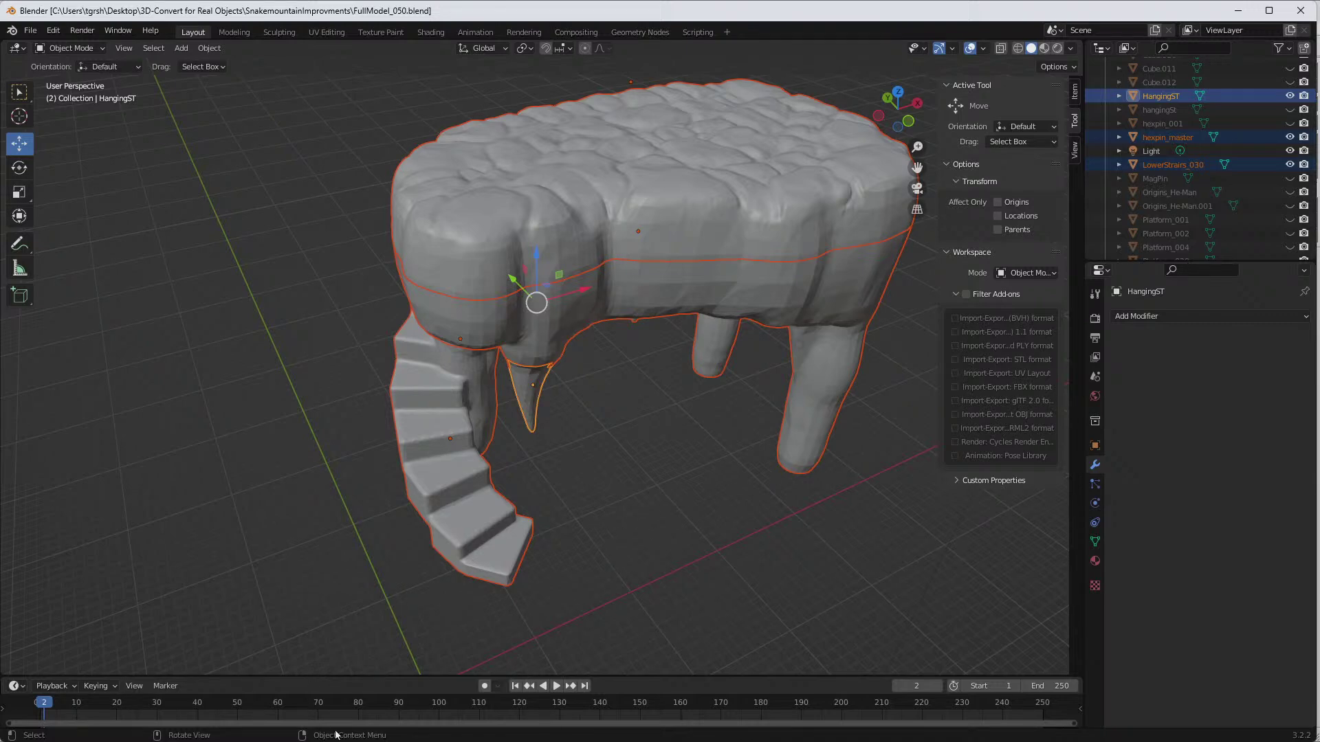
Step: Switch to UltiMaker Cura and look through the PartsofThe Floor folder for the exported files without opening any
mouse_move(339, 736)
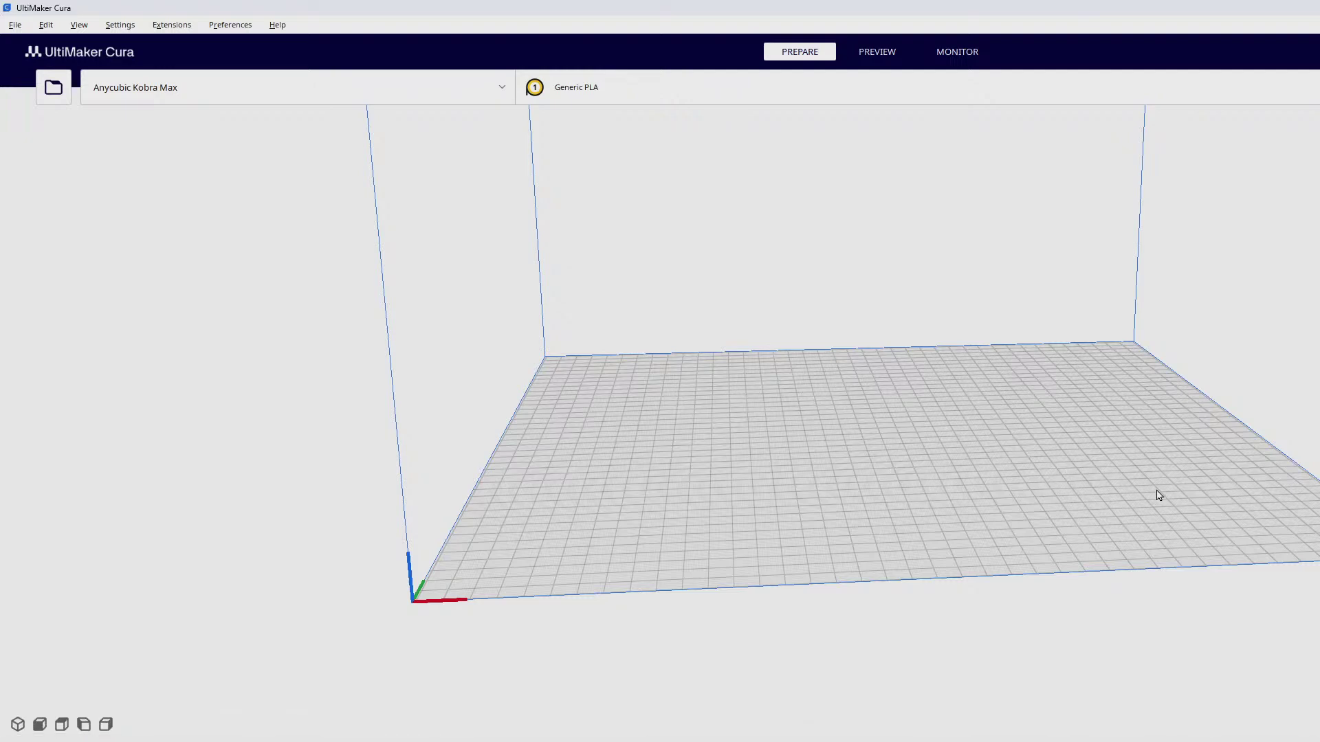
middle_click_drag(1159, 494, 836, 481)
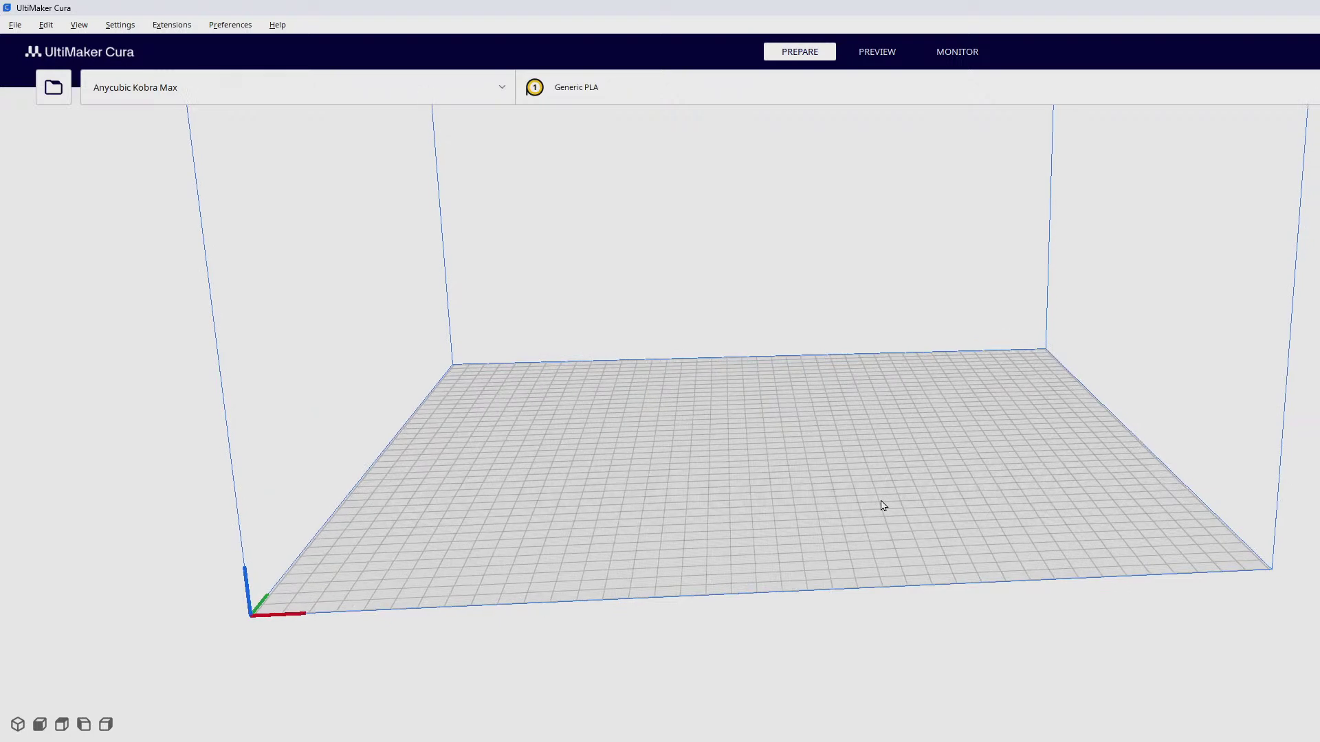
left_click(53, 87)
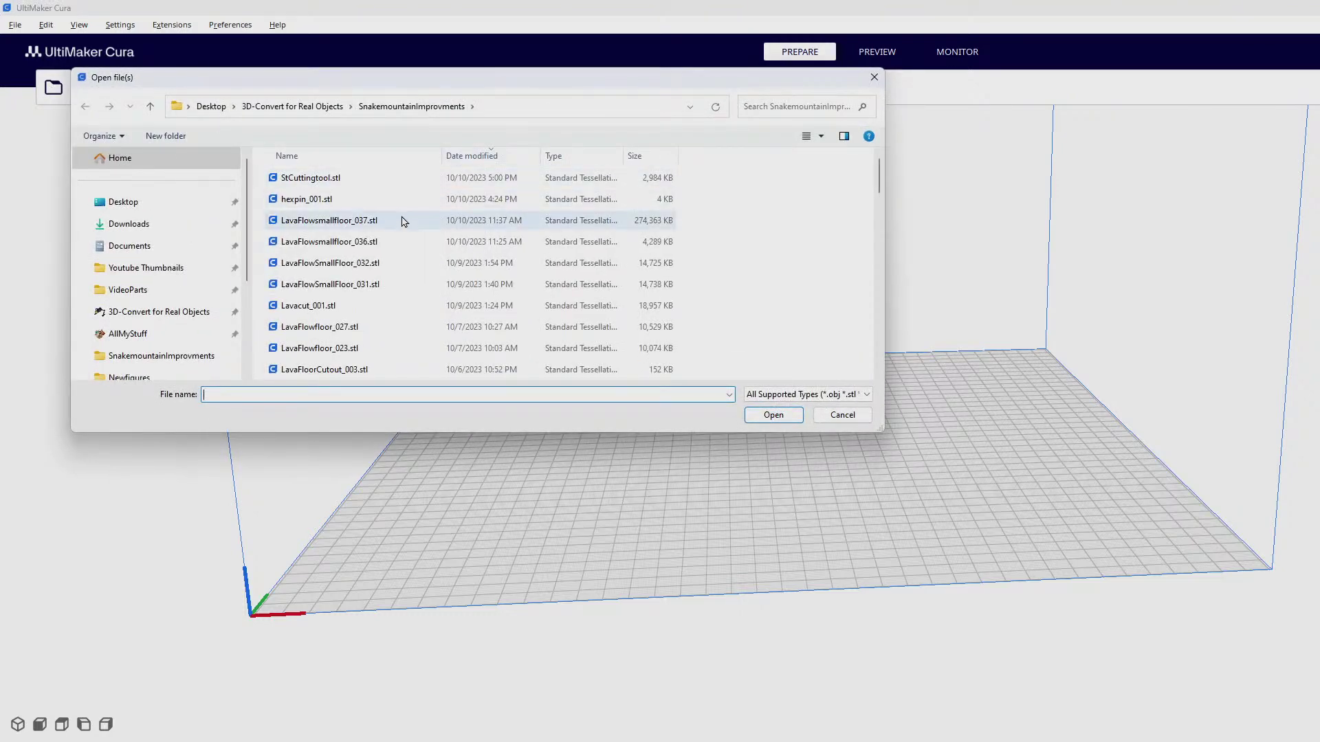
scroll(402, 221, "down", 10)
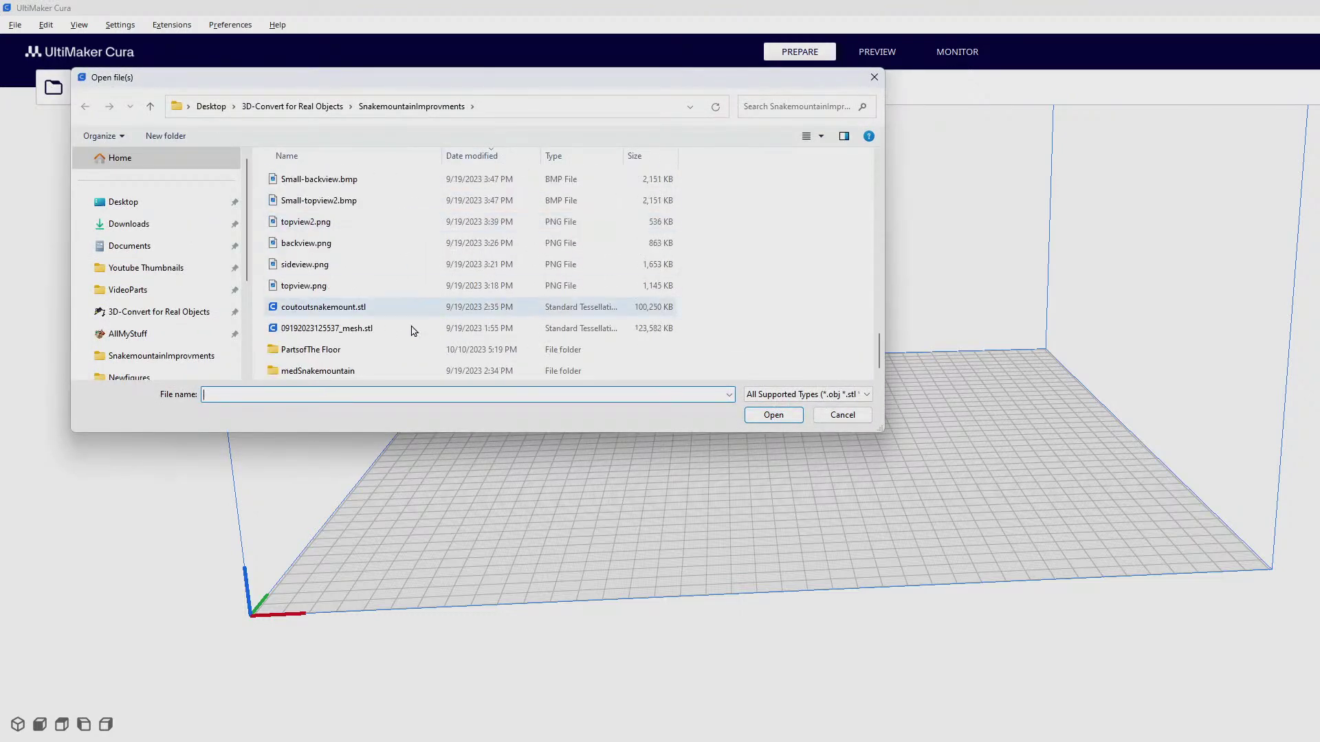
double_click(325, 351)
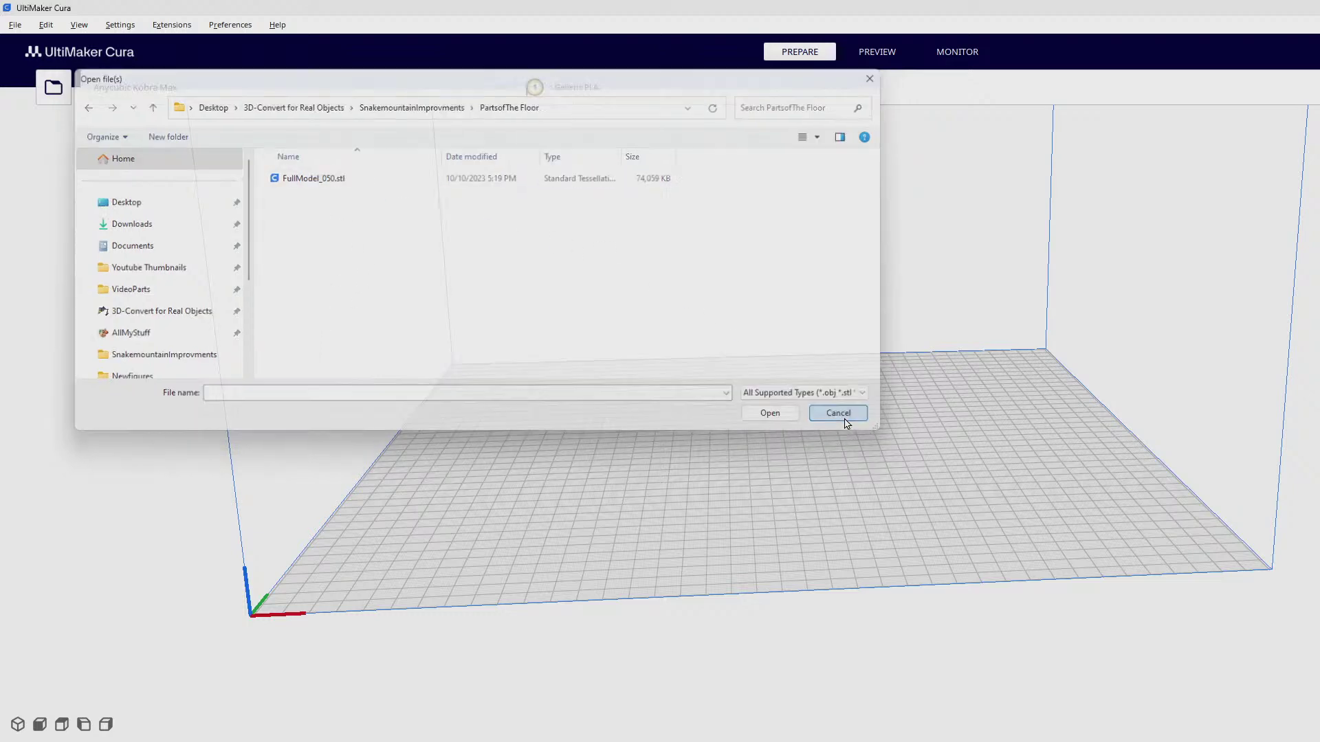
left_click(844, 417)
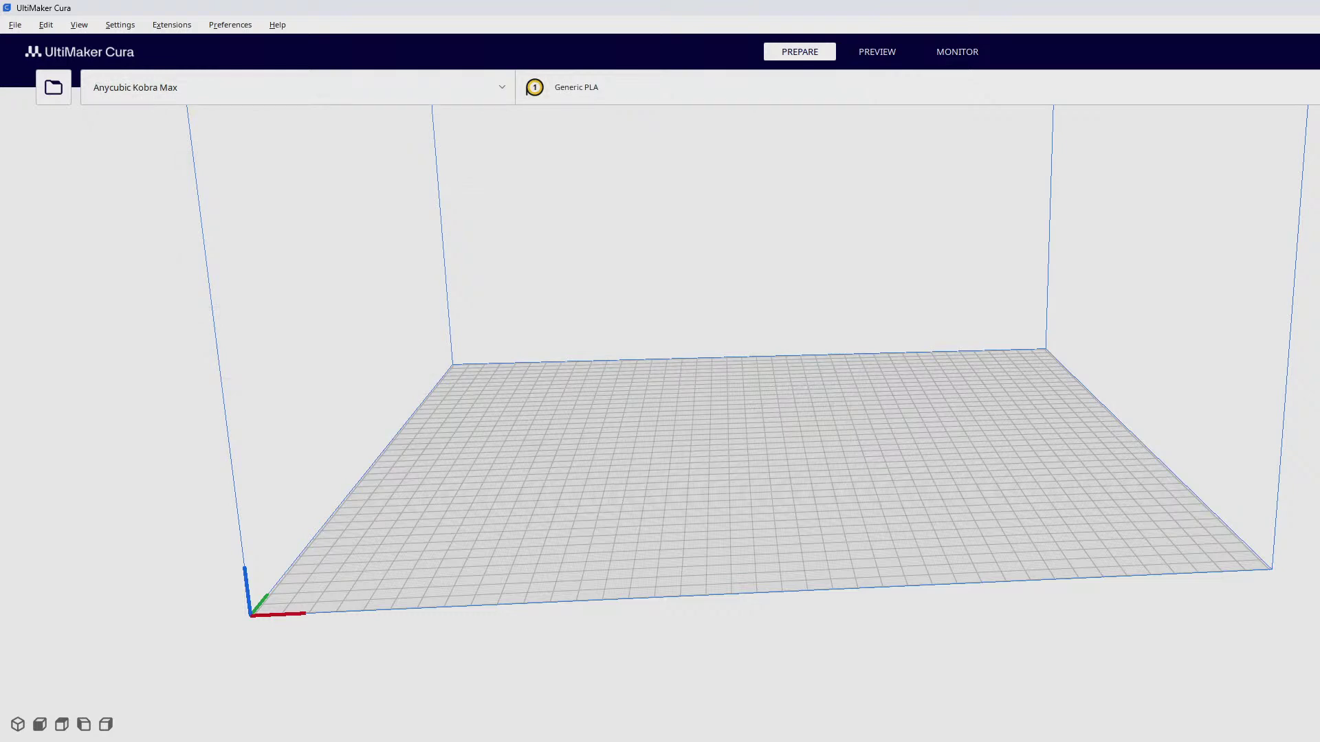
Step: Switch back to Blender and export the selection again as STL with Batch Mode set to Object
key("alt+Tab")
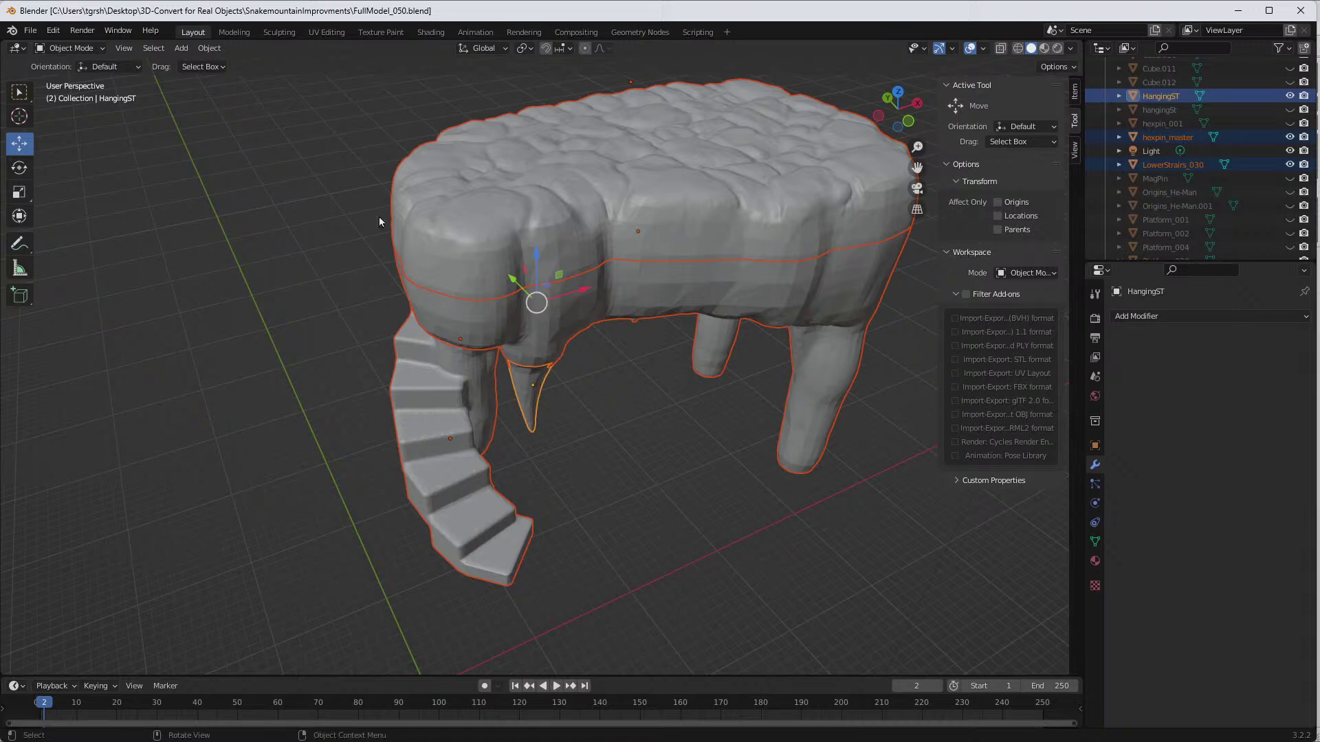
left_click(30, 30)
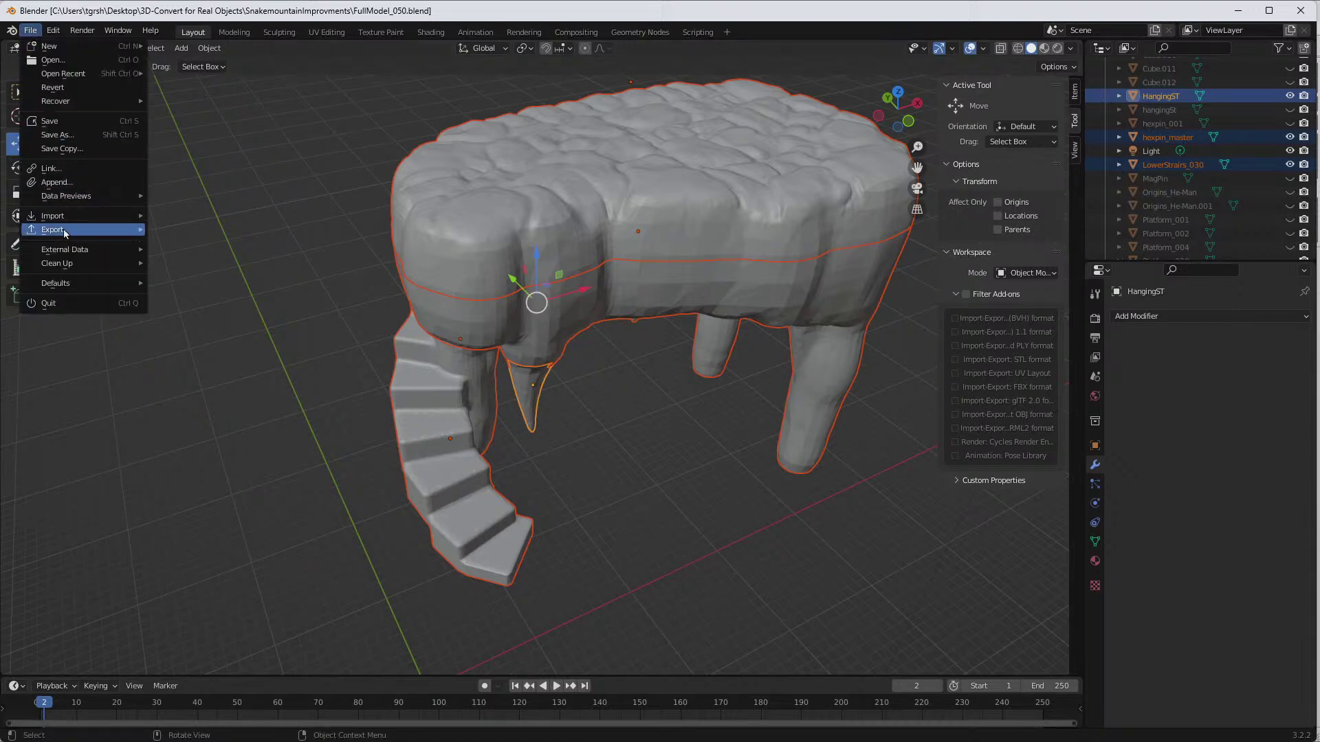
mouse_move(65, 229)
left_click(195, 339)
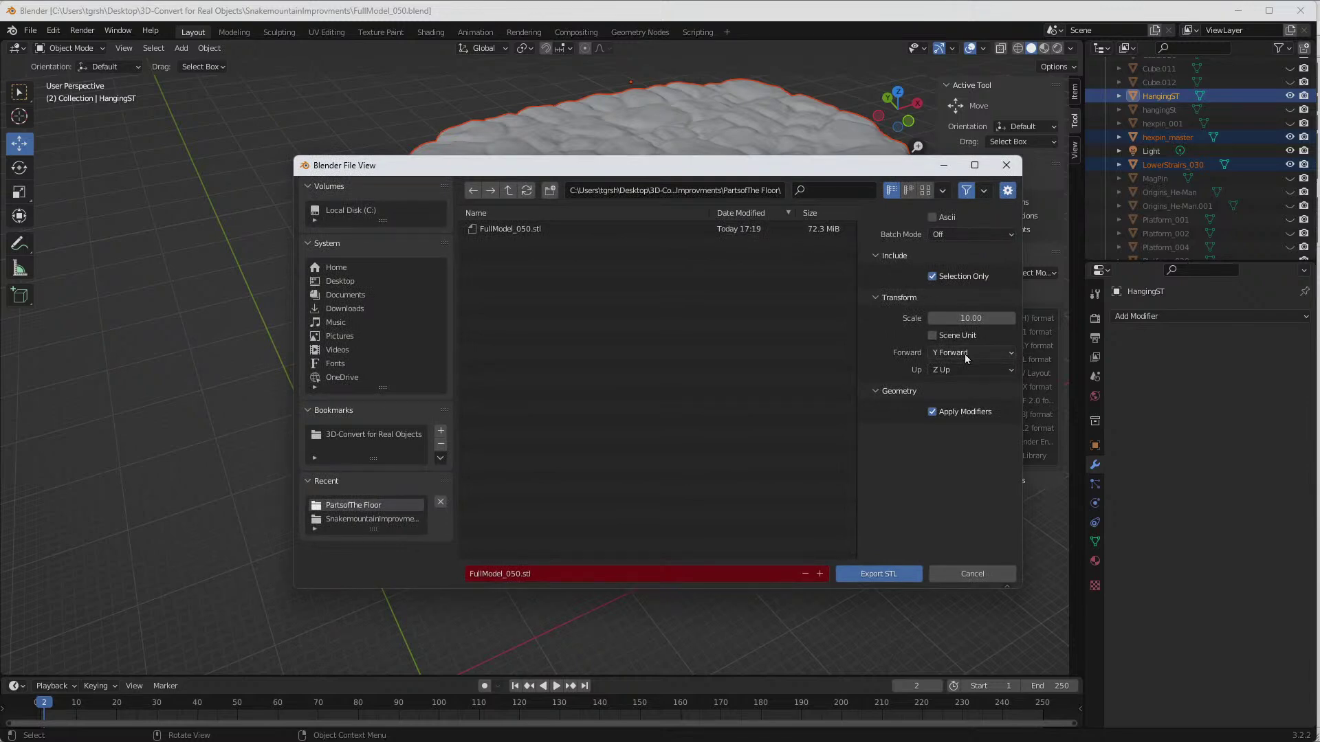
left_click(1007, 235)
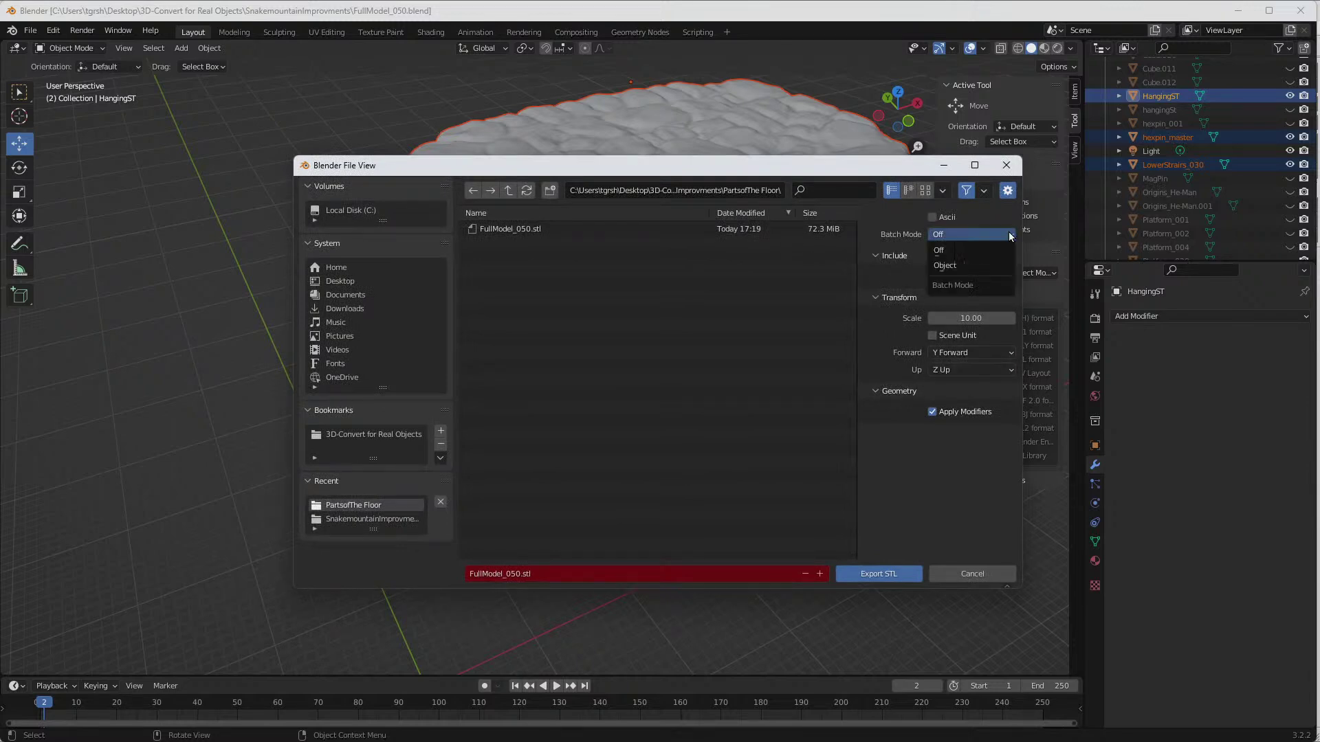
left_click(952, 266)
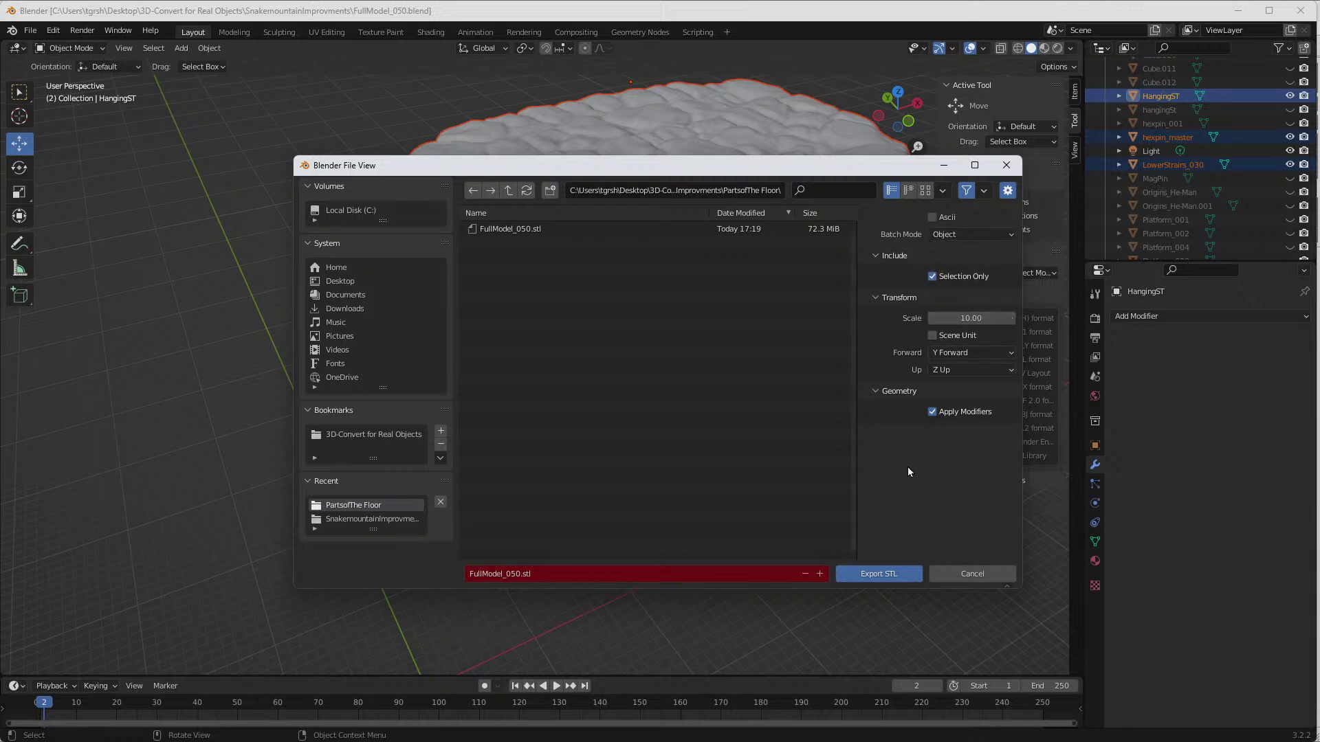
left_click(877, 574)
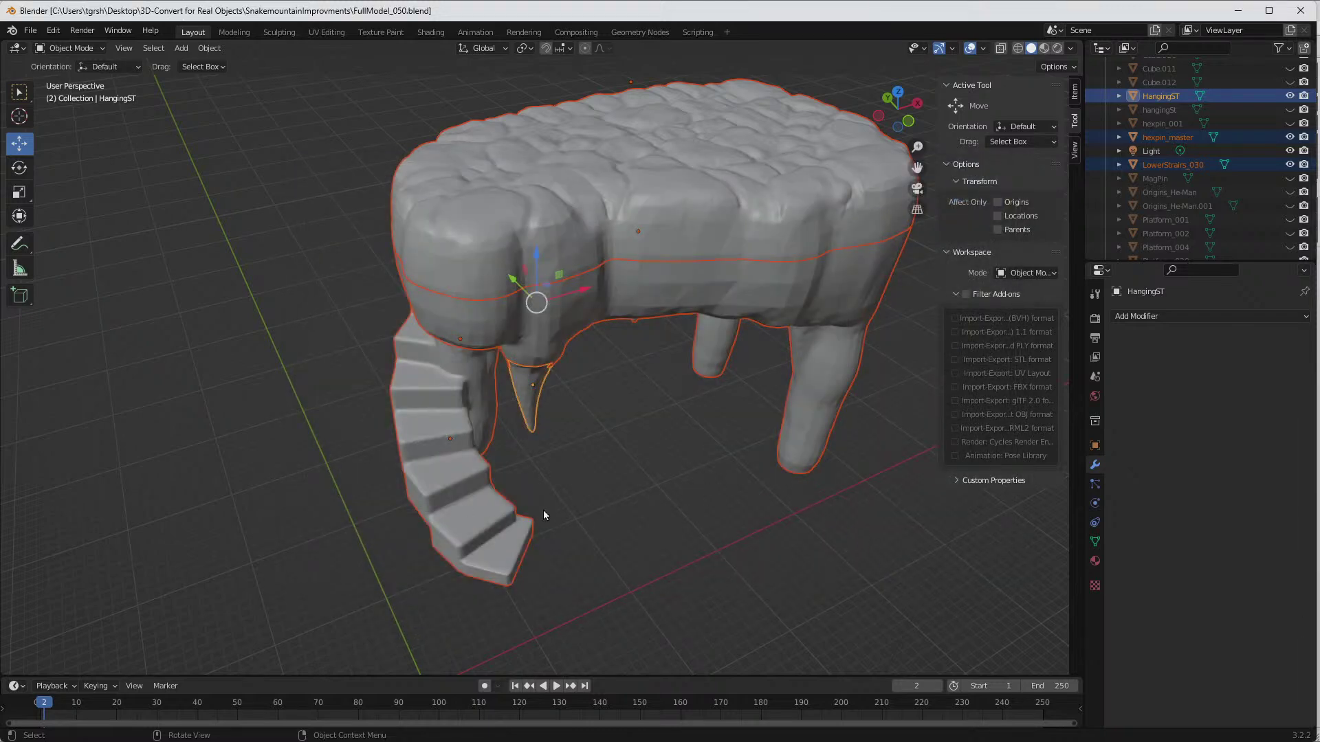
Step: Switch to UltiMaker Cura and open FullModel_050hexpin_master.stl from the PartsofThe Floor folder
mouse_move(273, 731)
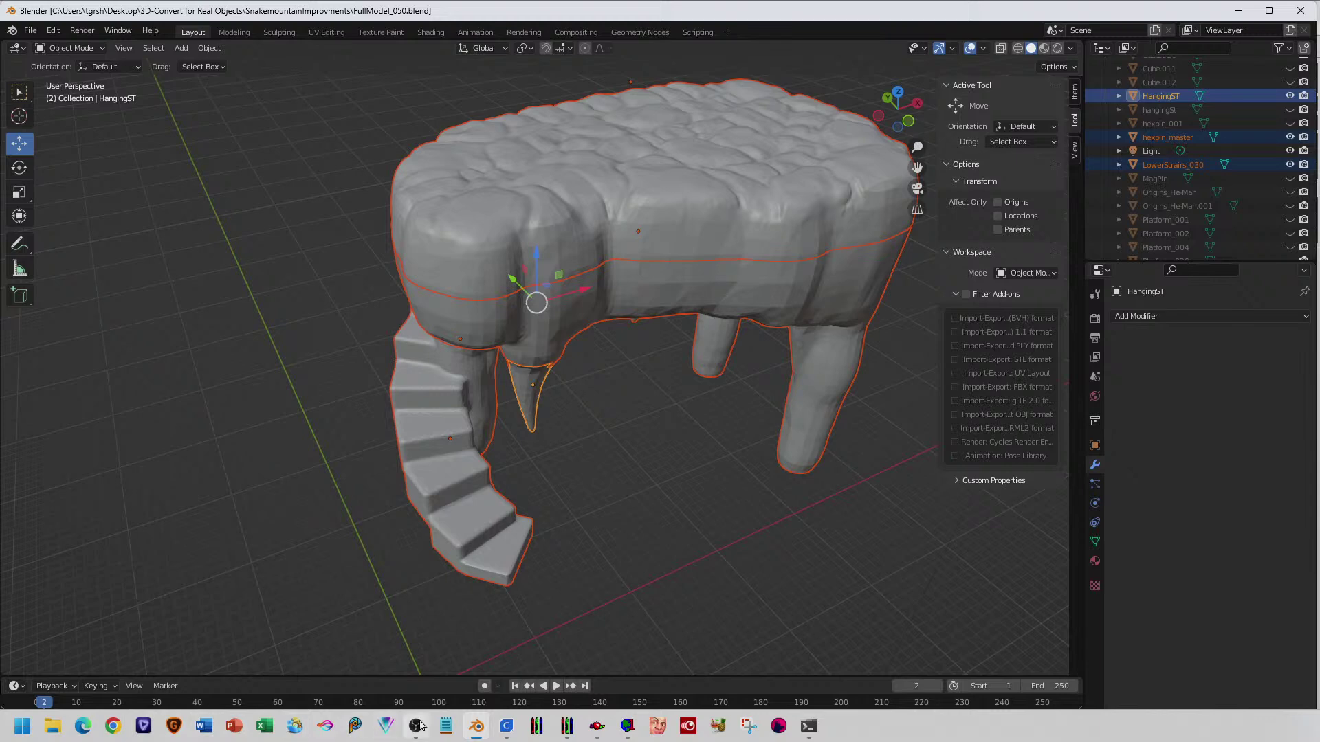
left_click(506, 726)
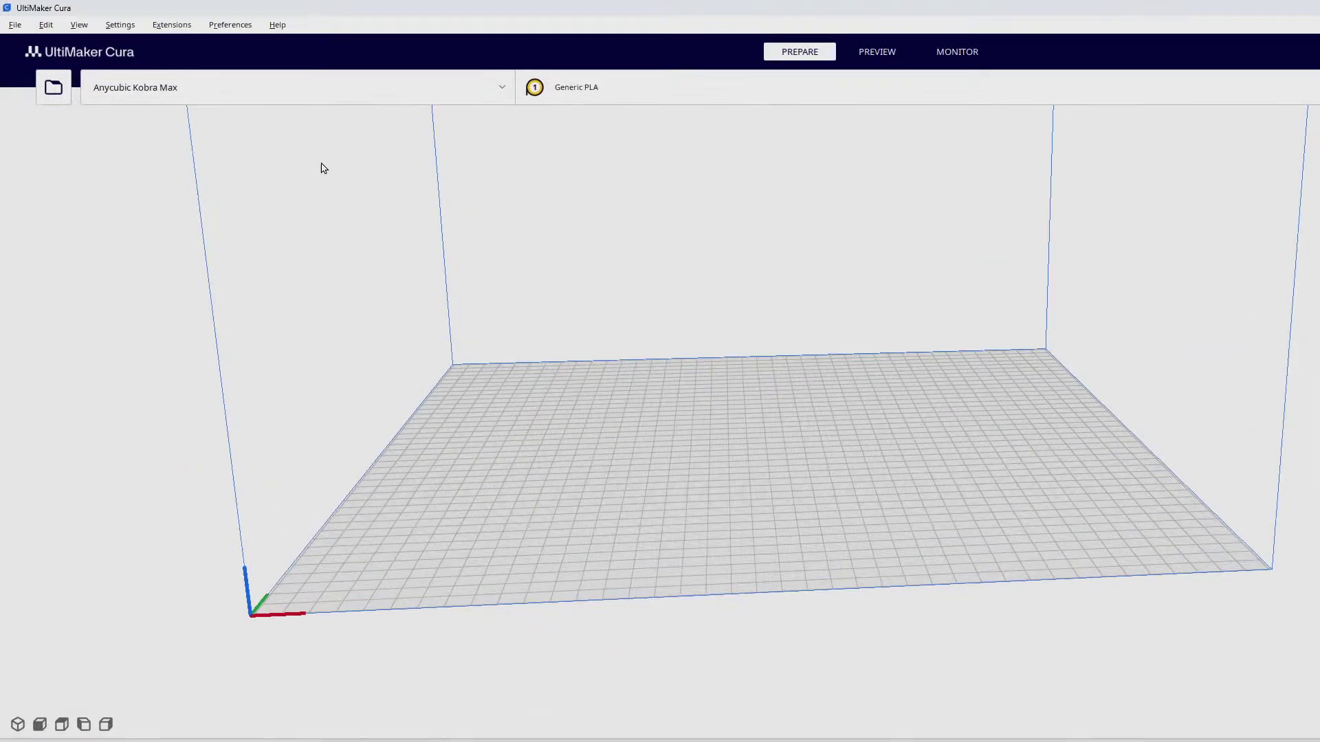
left_click(53, 87)
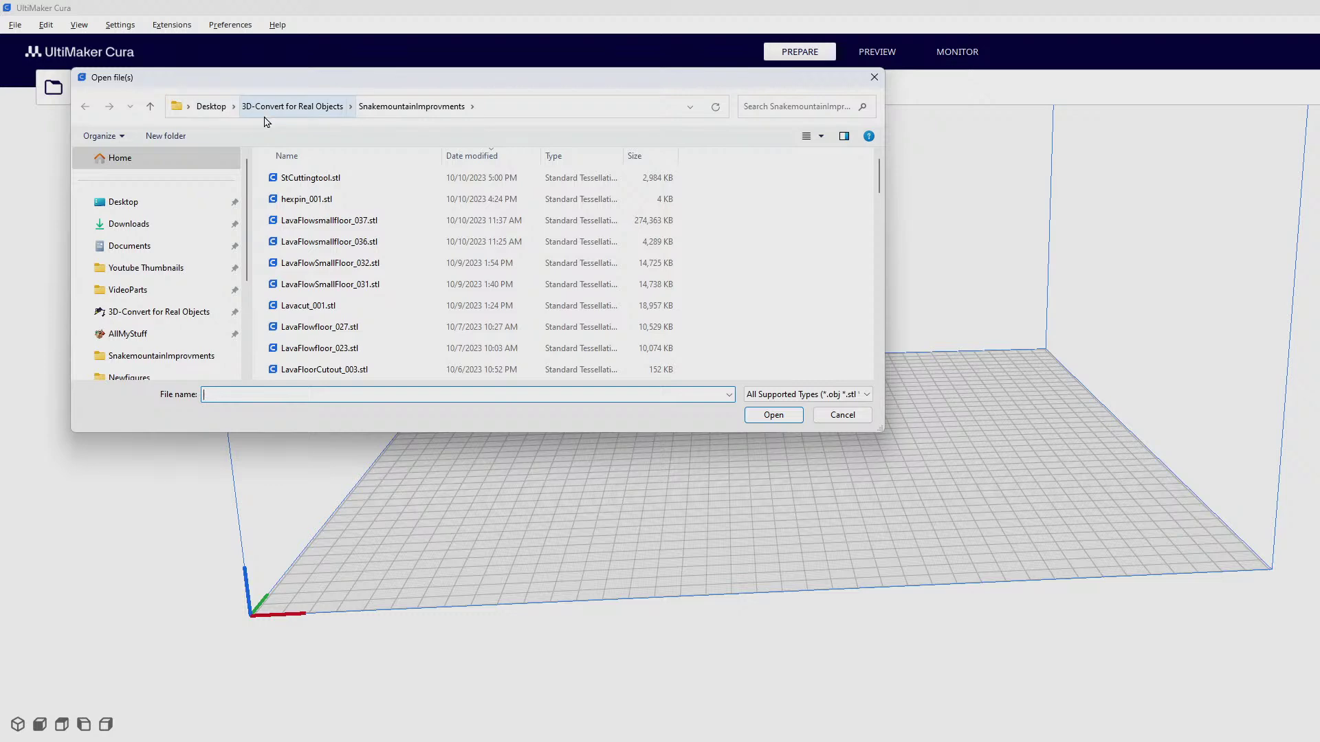
scroll(357, 165, "down", 5)
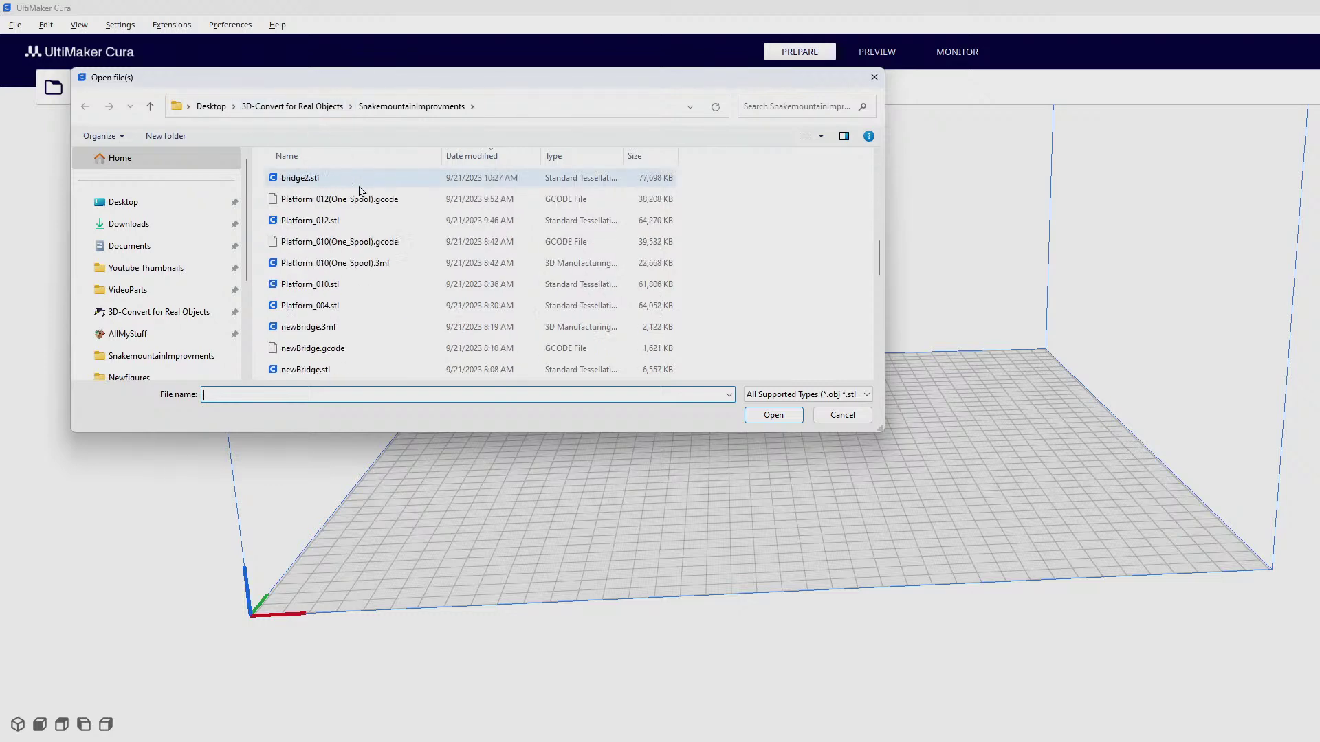
scroll(361, 187, "up", 2)
scroll(360, 200, "down", 10)
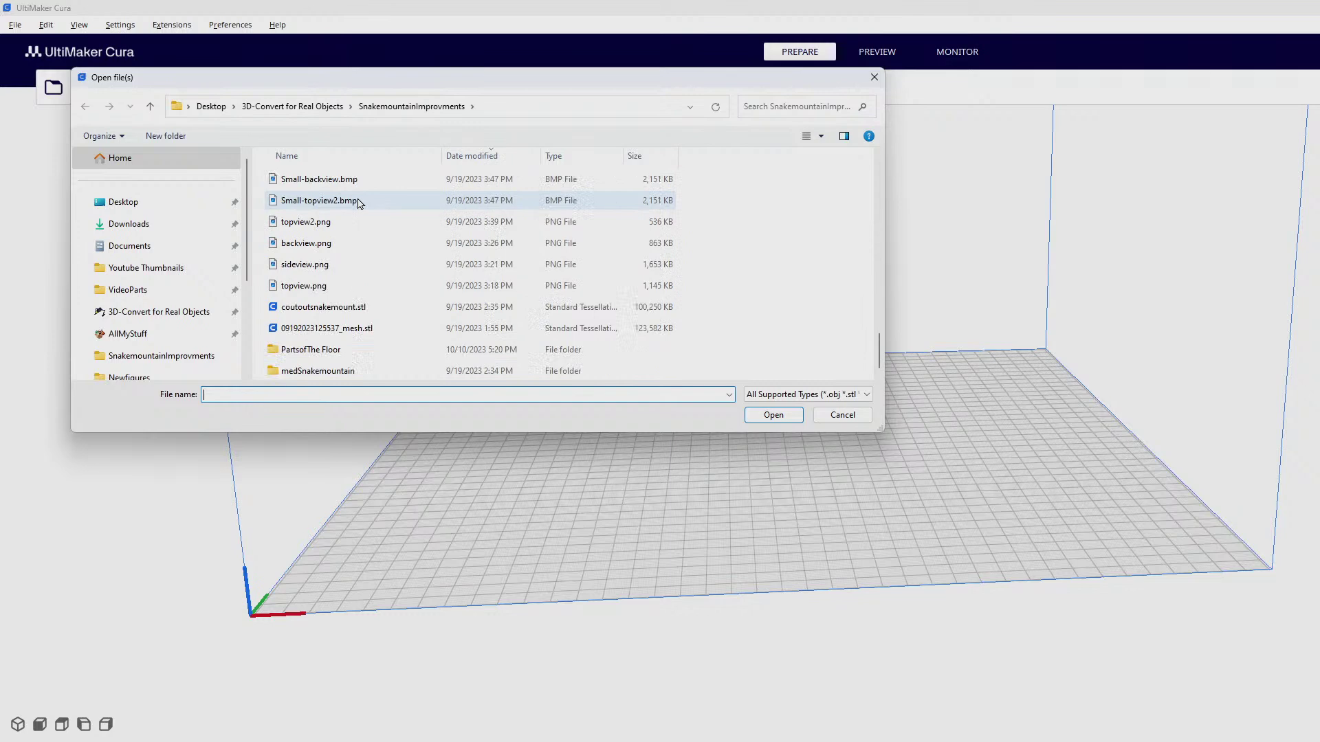
double_click(327, 349)
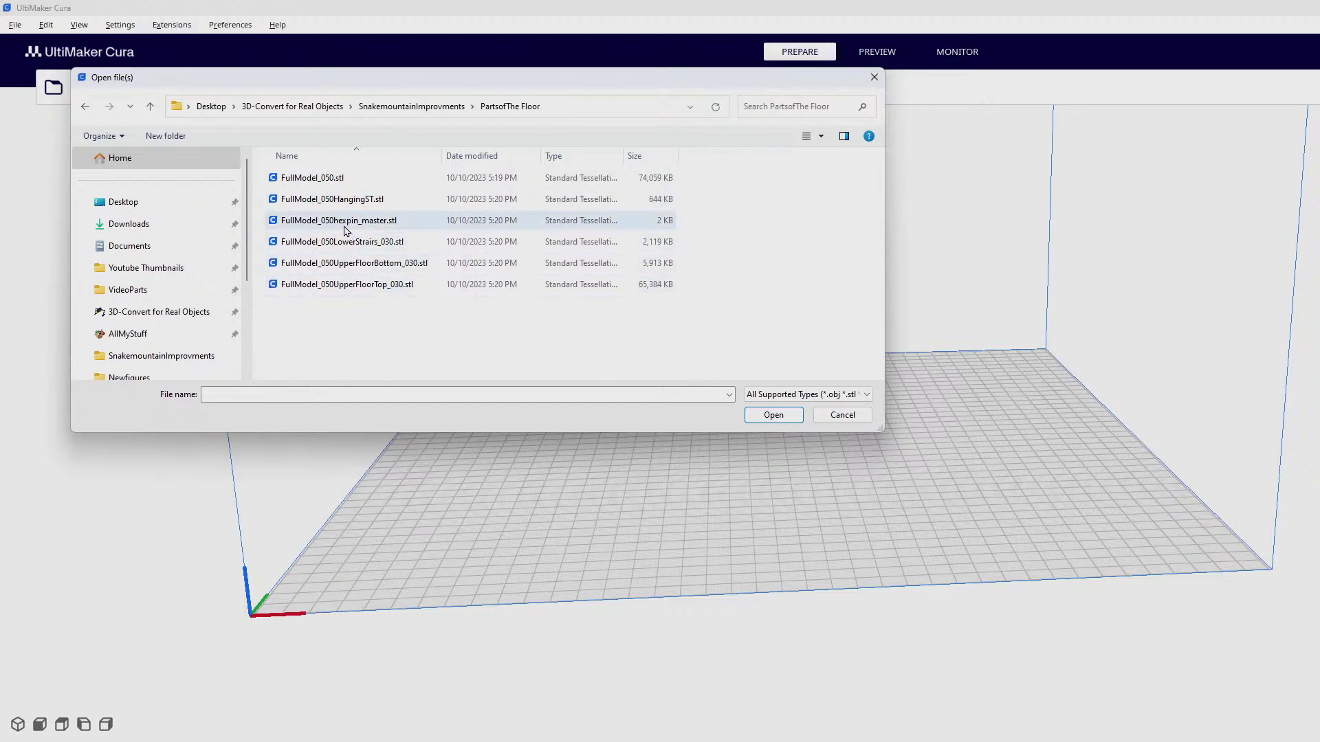
left_click(345, 225)
left_click(773, 415)
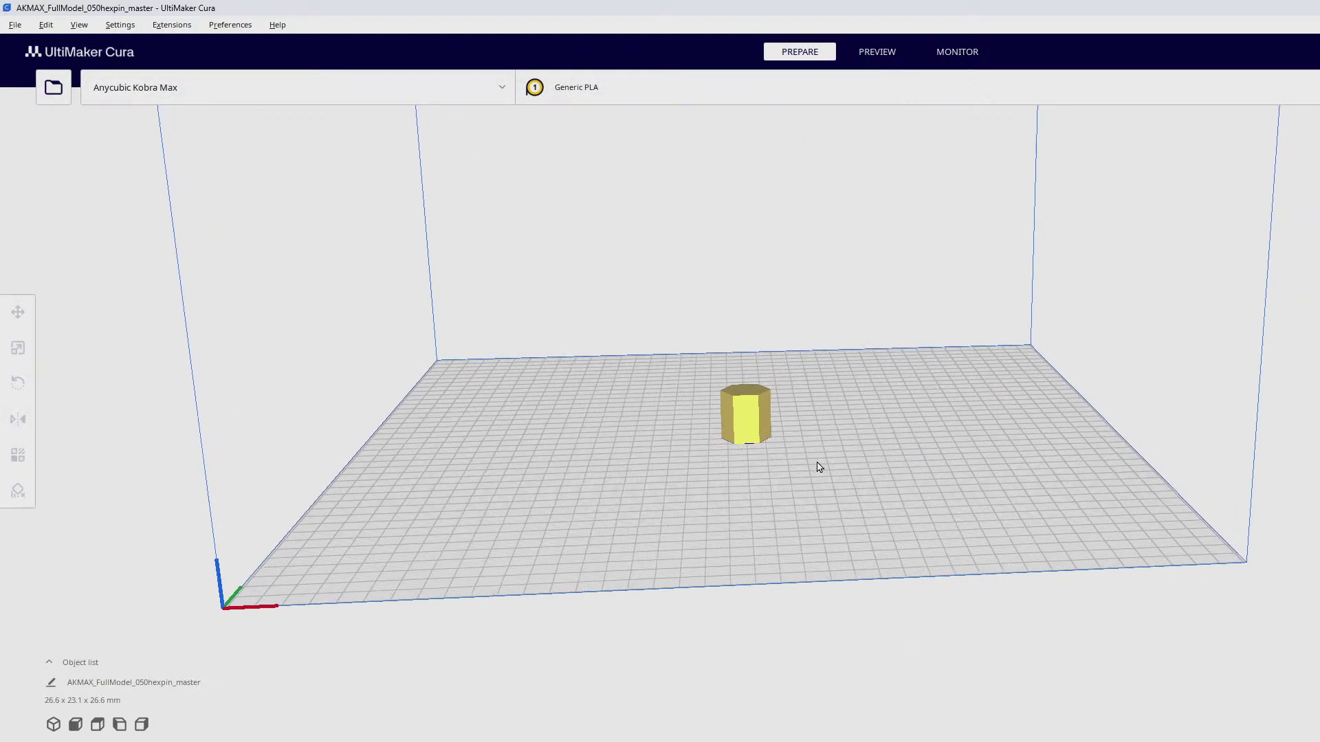
Step: Multiply the hex pin on the build plate with three additional copies
right_click_drag(820, 467, 754, 442)
left_click(761, 386)
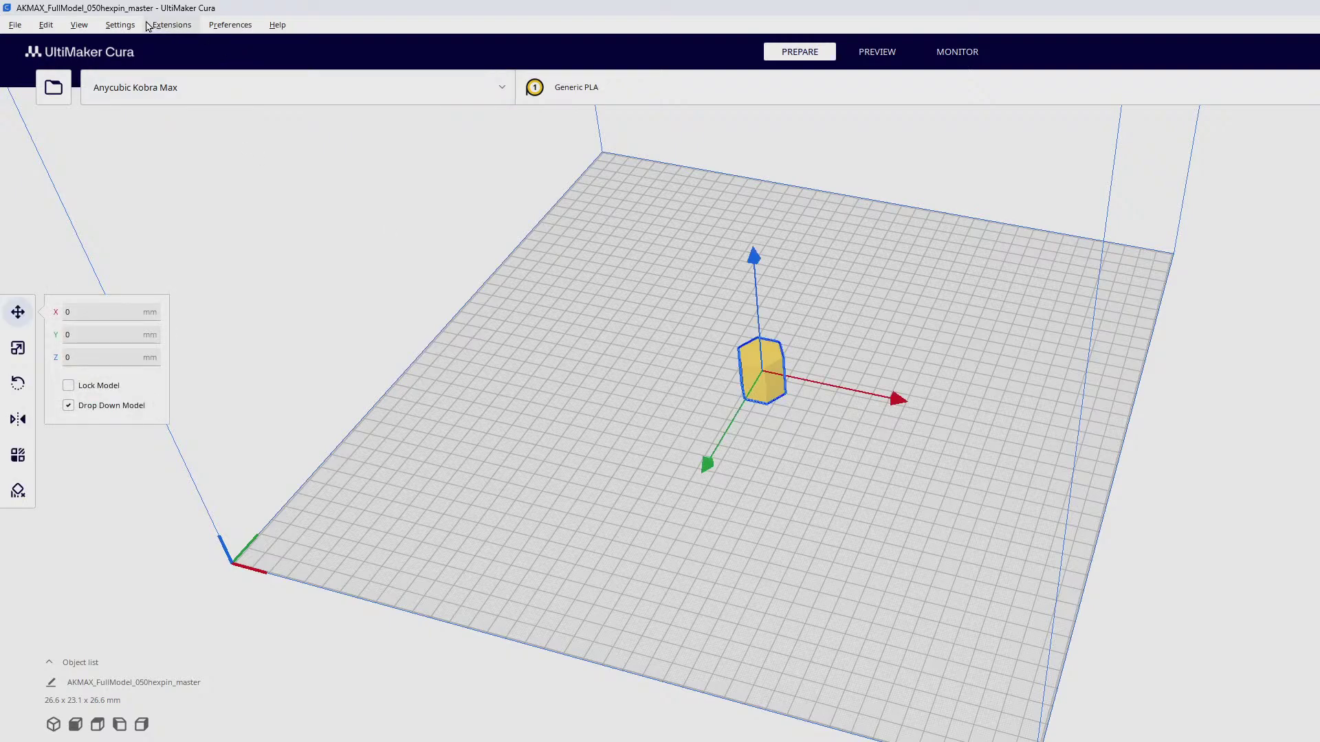
right_click(767, 378)
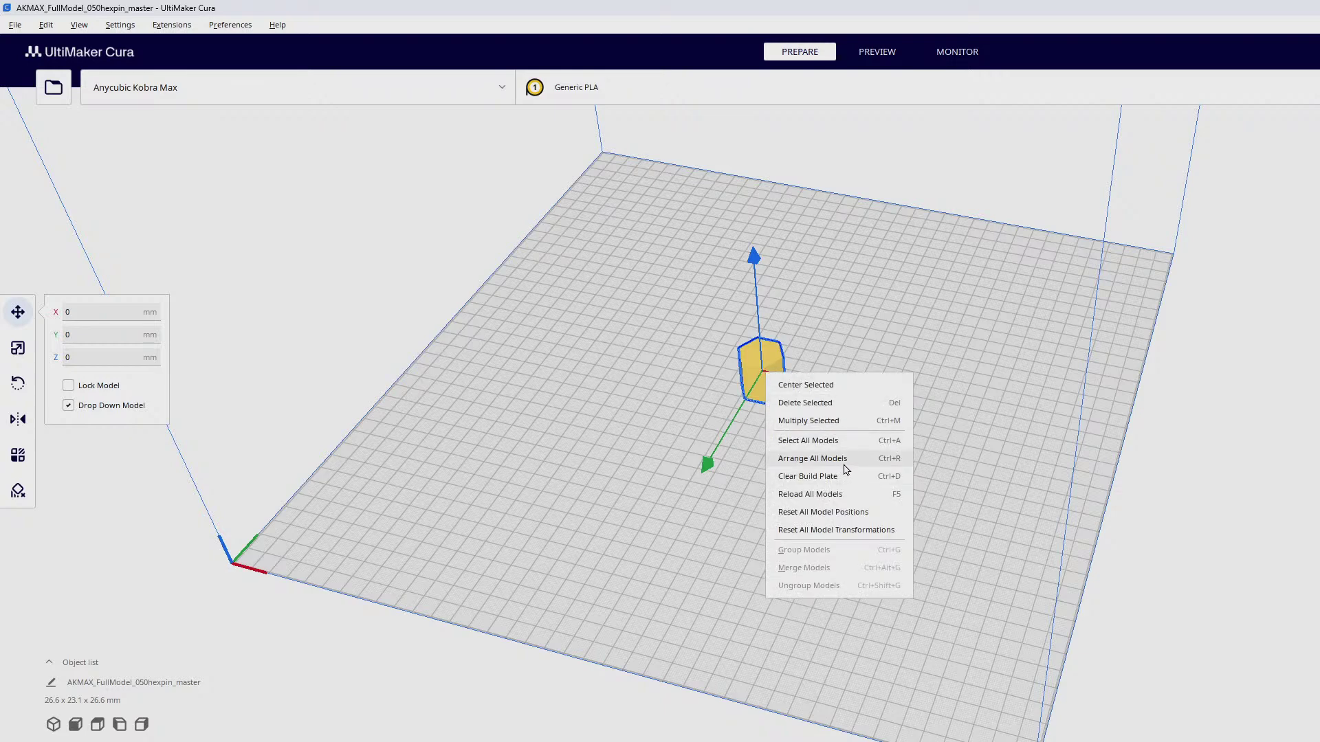
left_click(811, 421)
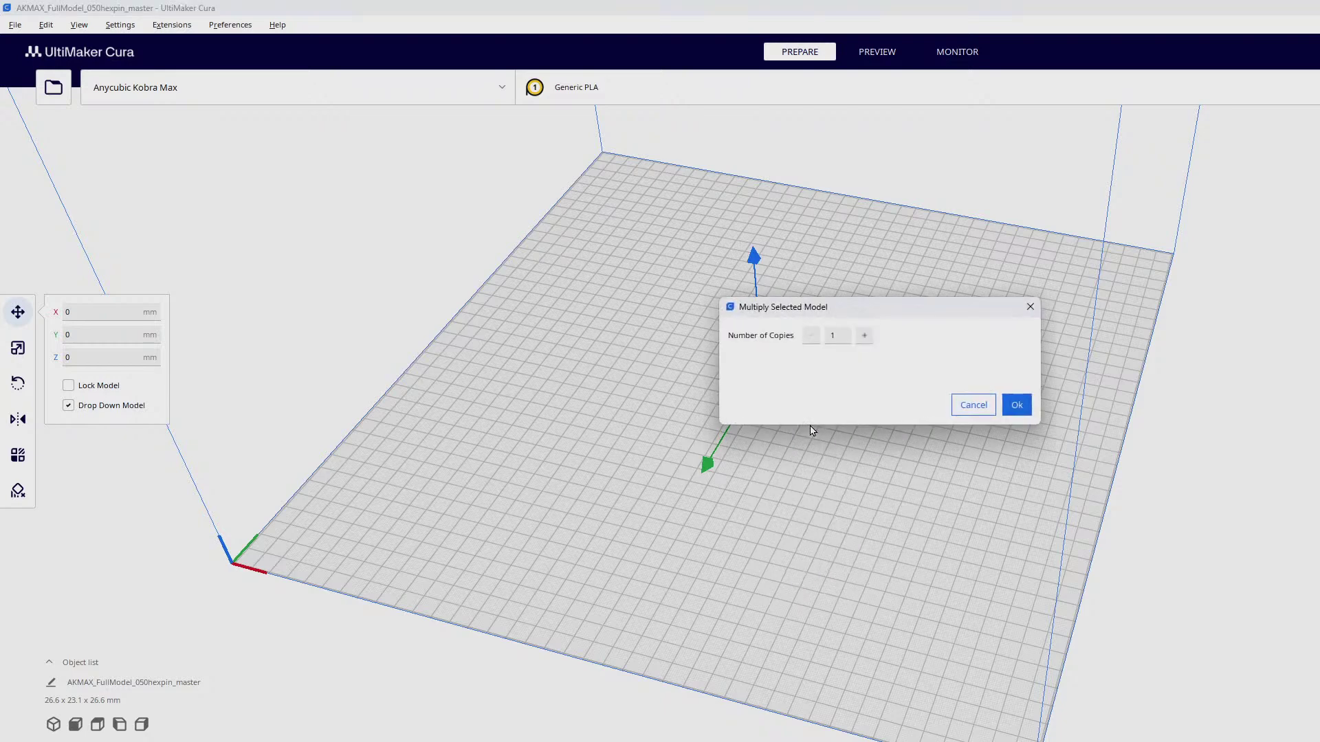
left_click(864, 336)
left_click(1015, 407)
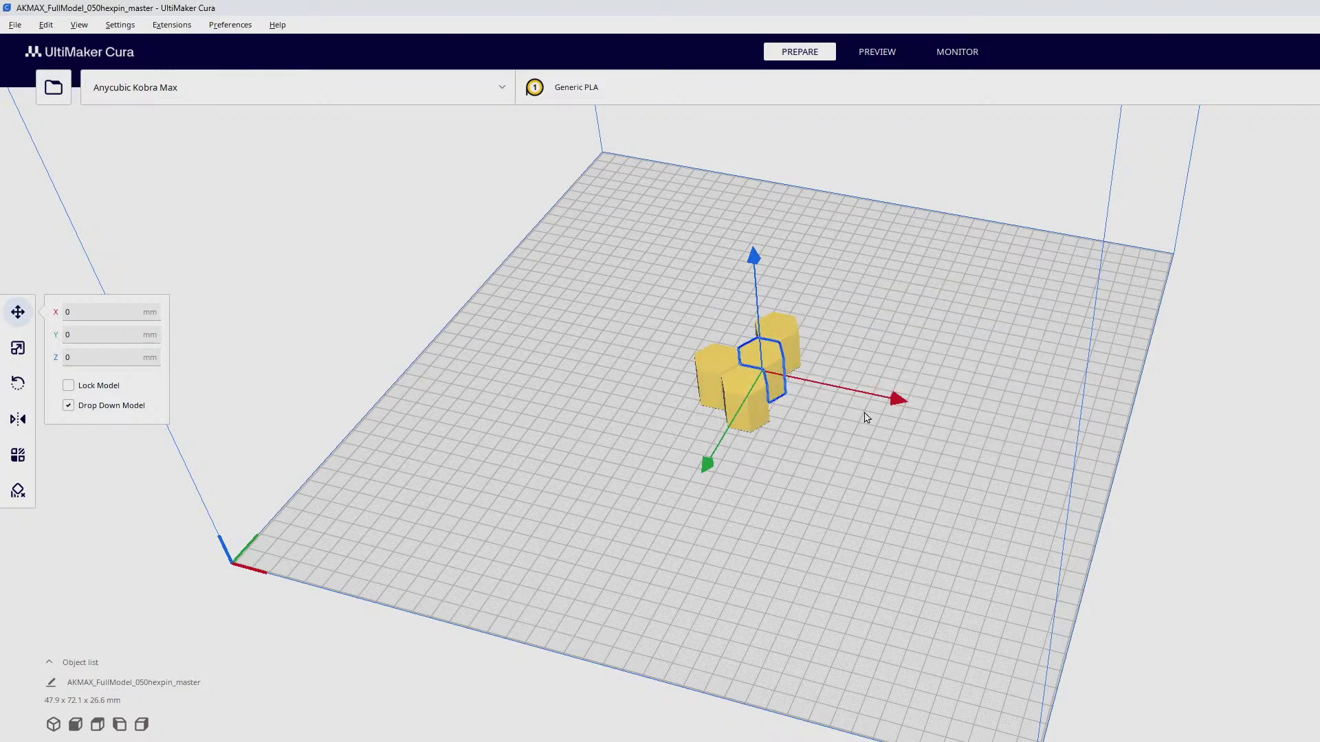
Step: Spread the four clustered hex pins apart on the build plate by moving each one away from the centre
left_click_drag(901, 398, 1003, 420)
left_click(754, 409)
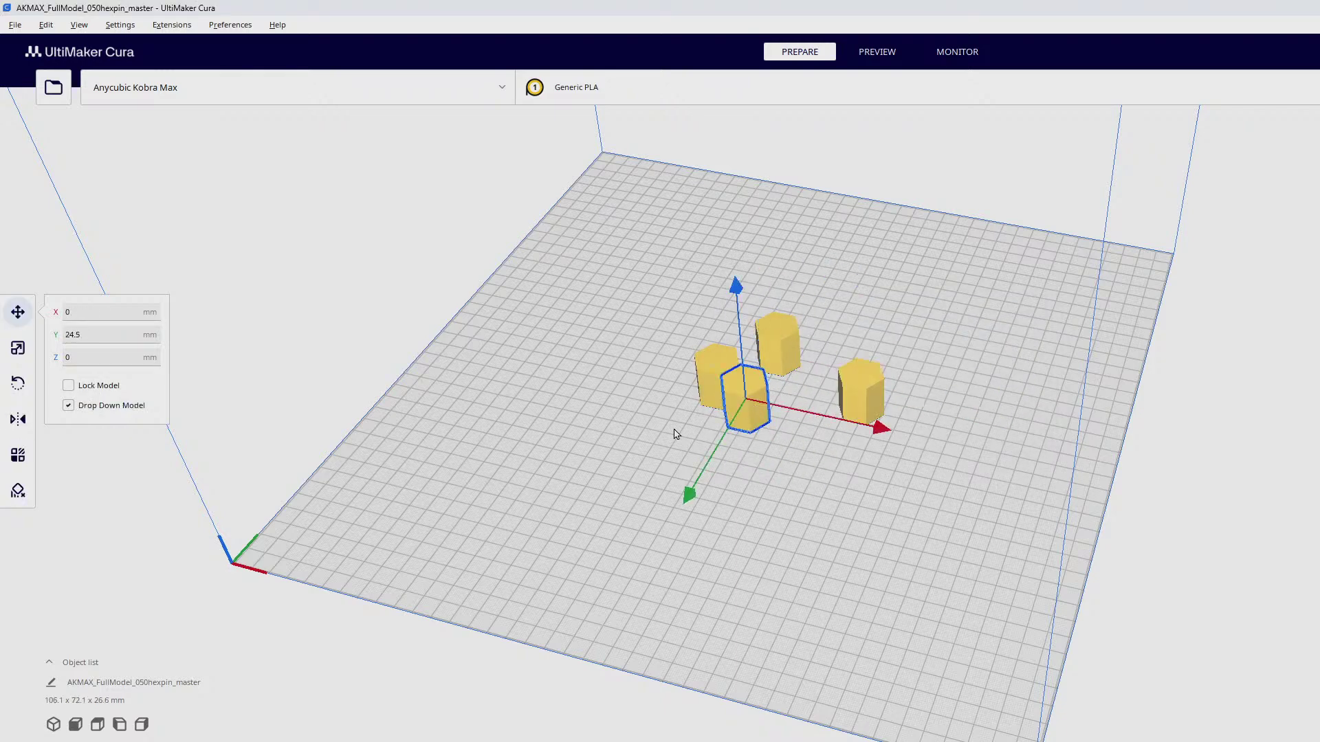
left_click_drag(686, 493, 635, 581)
left_click(720, 387)
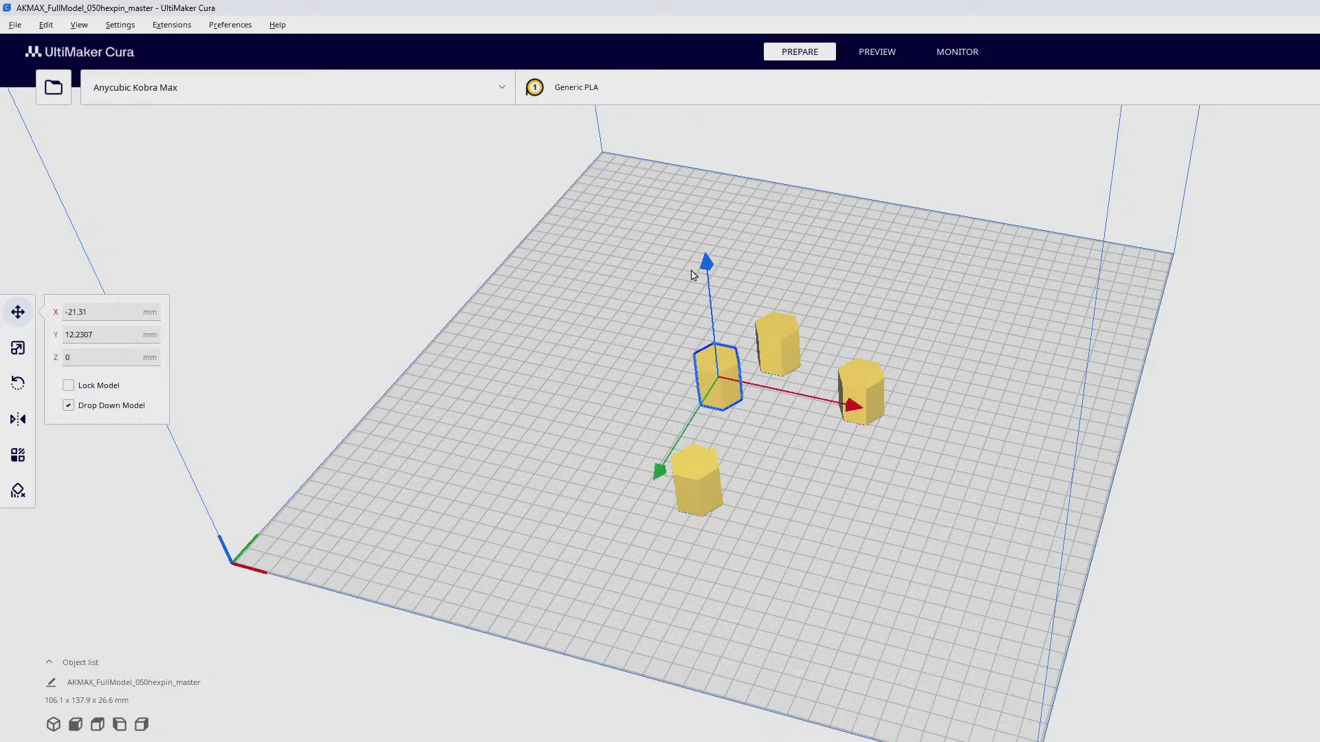
left_click_drag(722, 364, 624, 351)
left_click(771, 346)
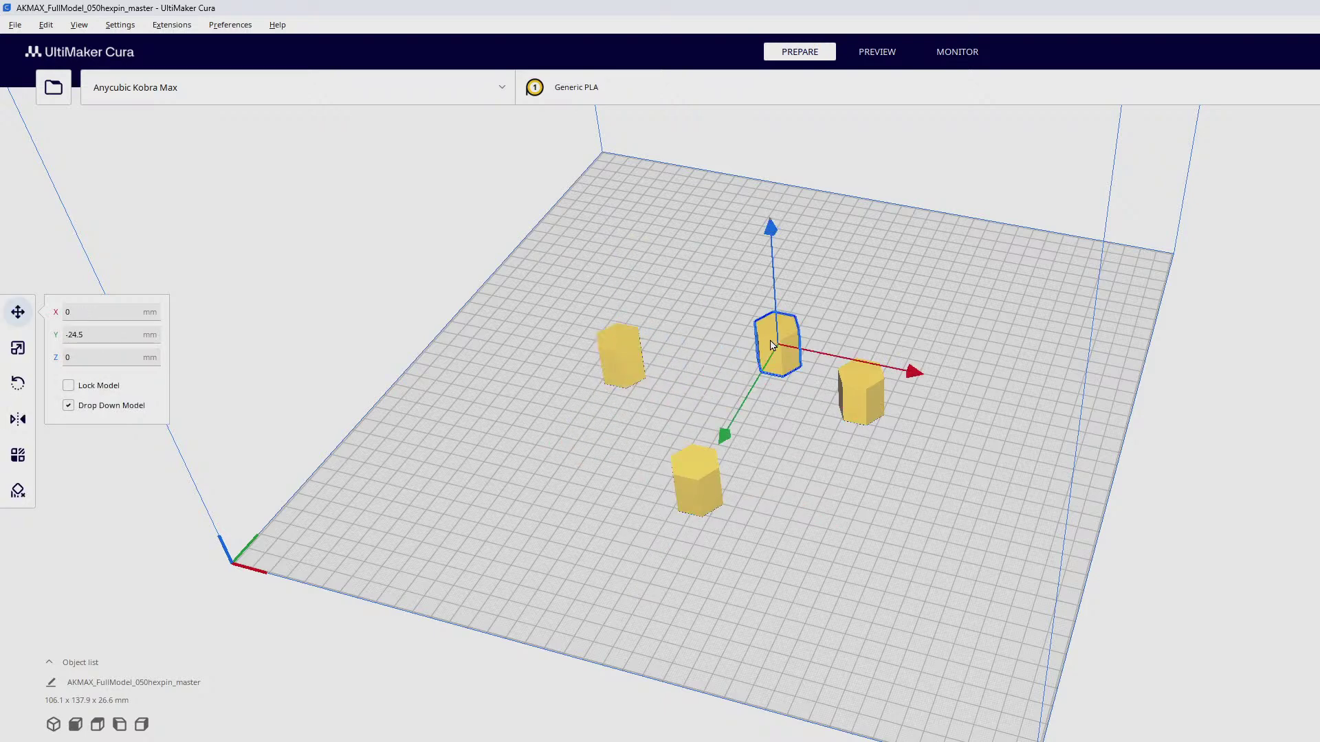
left_click_drag(731, 437, 742, 407)
Step: Reposition three of the hex pins into a wide four-corner layout, with the last one at about X 36, Y -89 mm
left_click(852, 404)
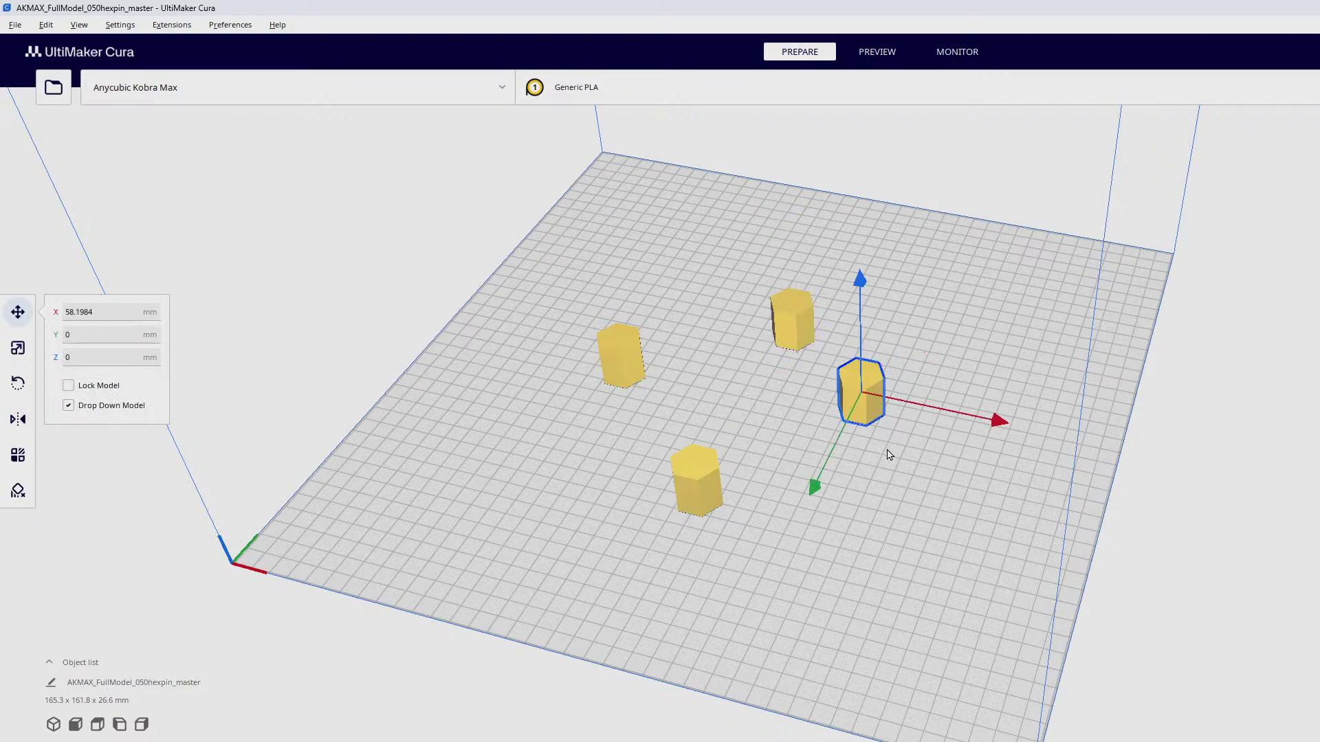
left_click_drag(996, 432, 1022, 427)
left_click_drag(830, 502, 809, 547)
left_click_drag(997, 479, 1046, 484)
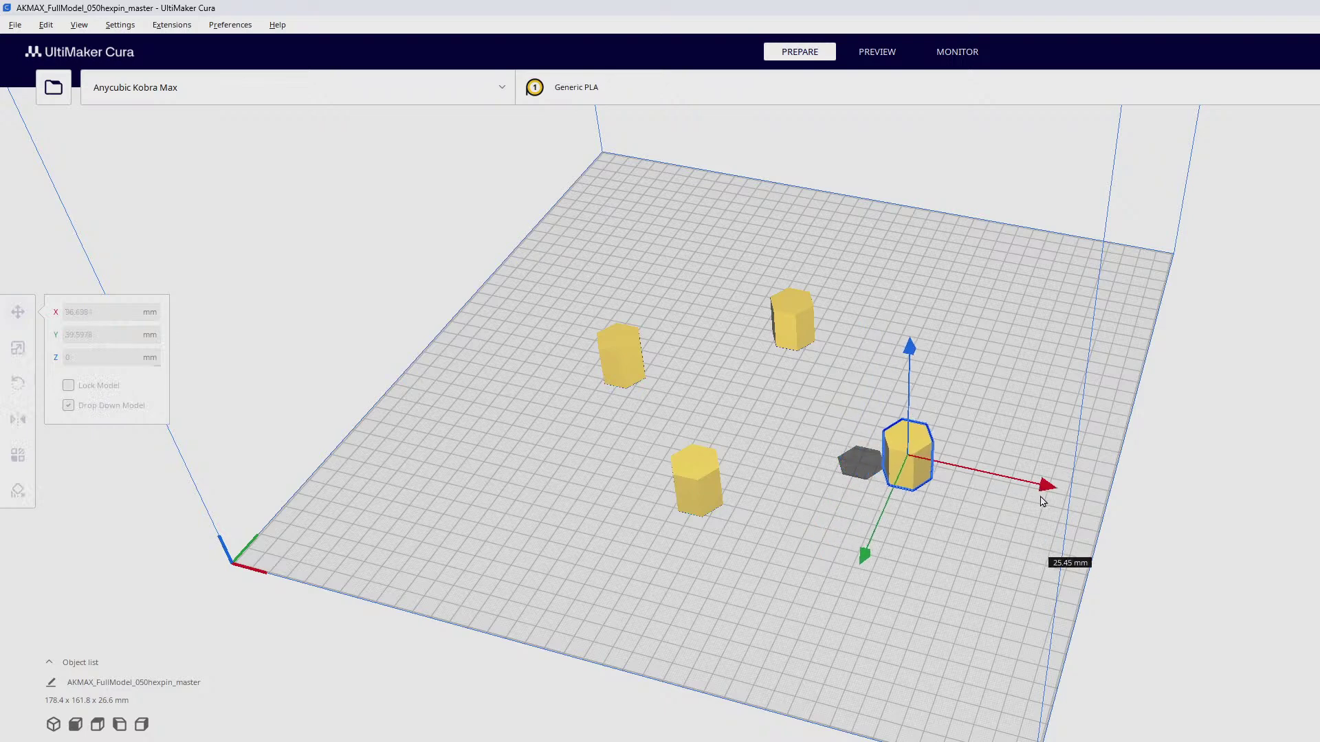
left_click(606, 336)
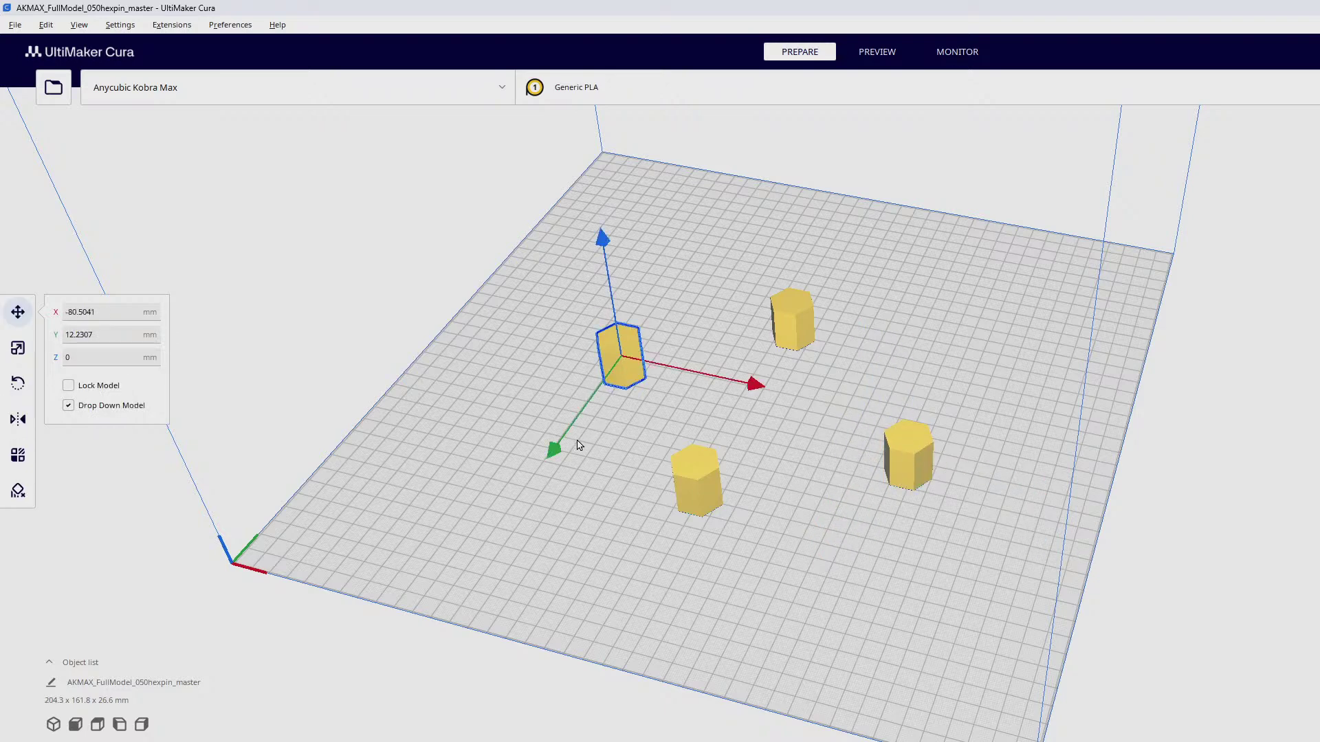
left_click_drag(556, 446, 850, 348)
left_click(794, 323)
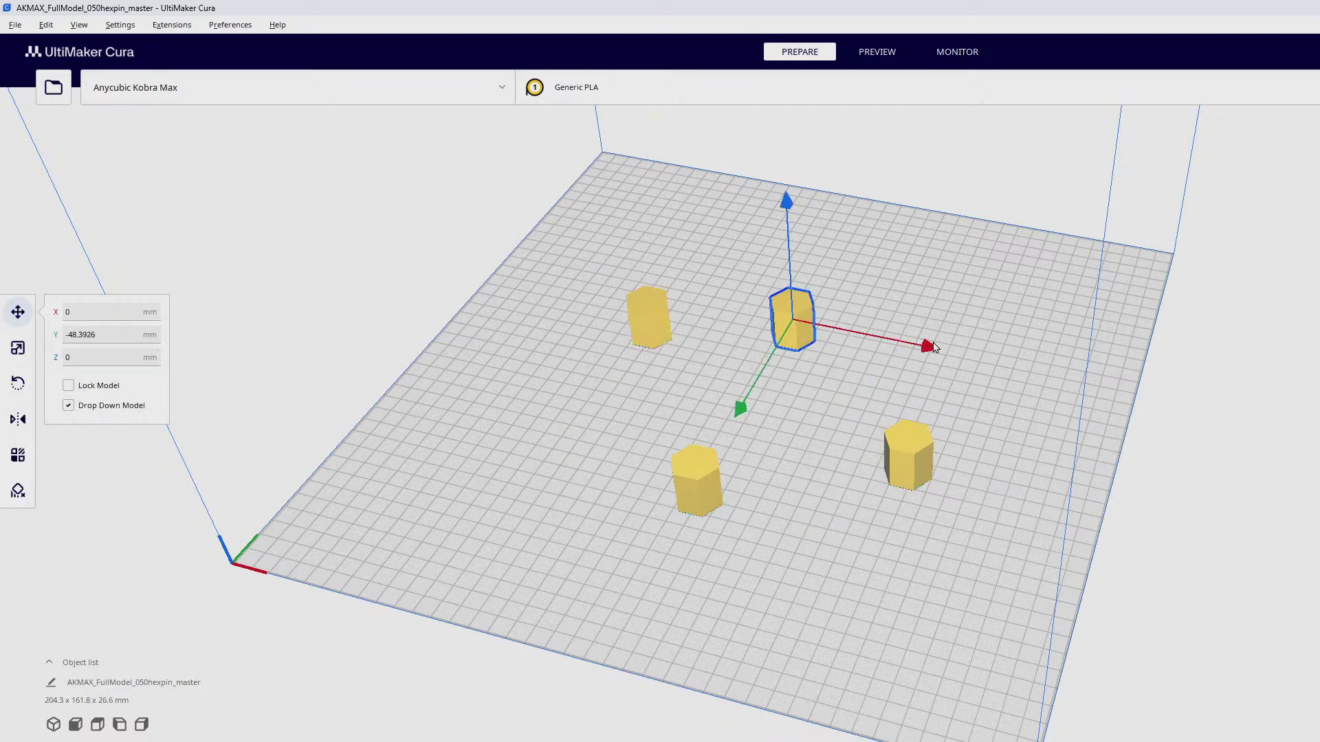
left_click_drag(937, 347, 996, 356)
left_click_drag(803, 421, 827, 377)
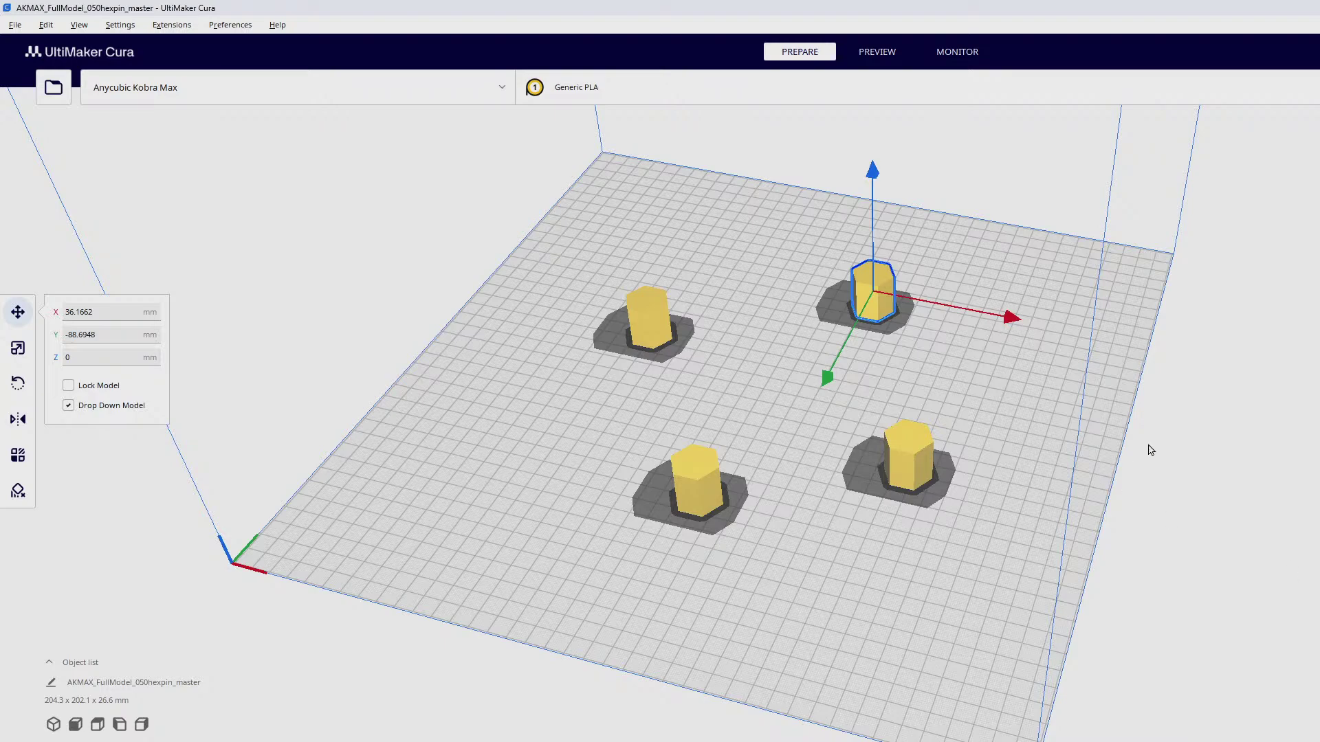
Step: Inspect the layer preview of the four sliced hex pins from several sides
scroll(987, 540, "down", 2)
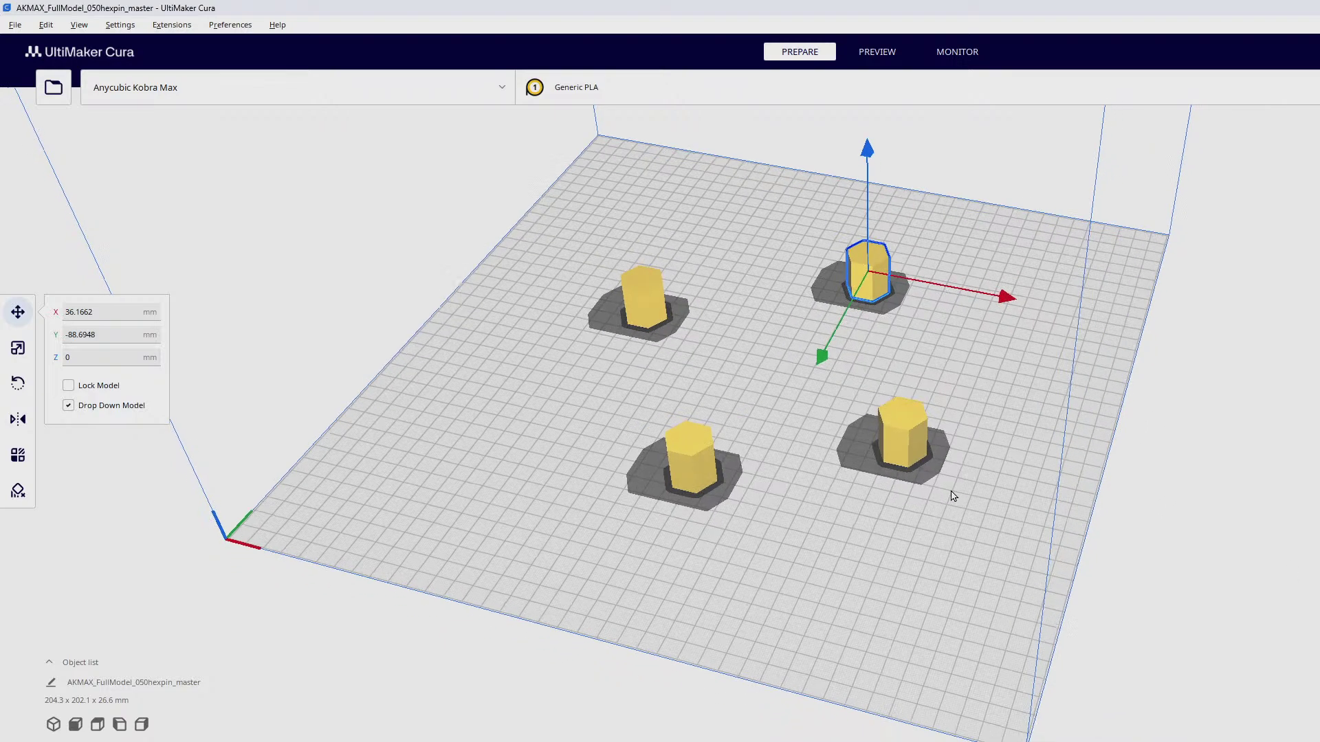
right_click_drag(881, 525, 852, 464)
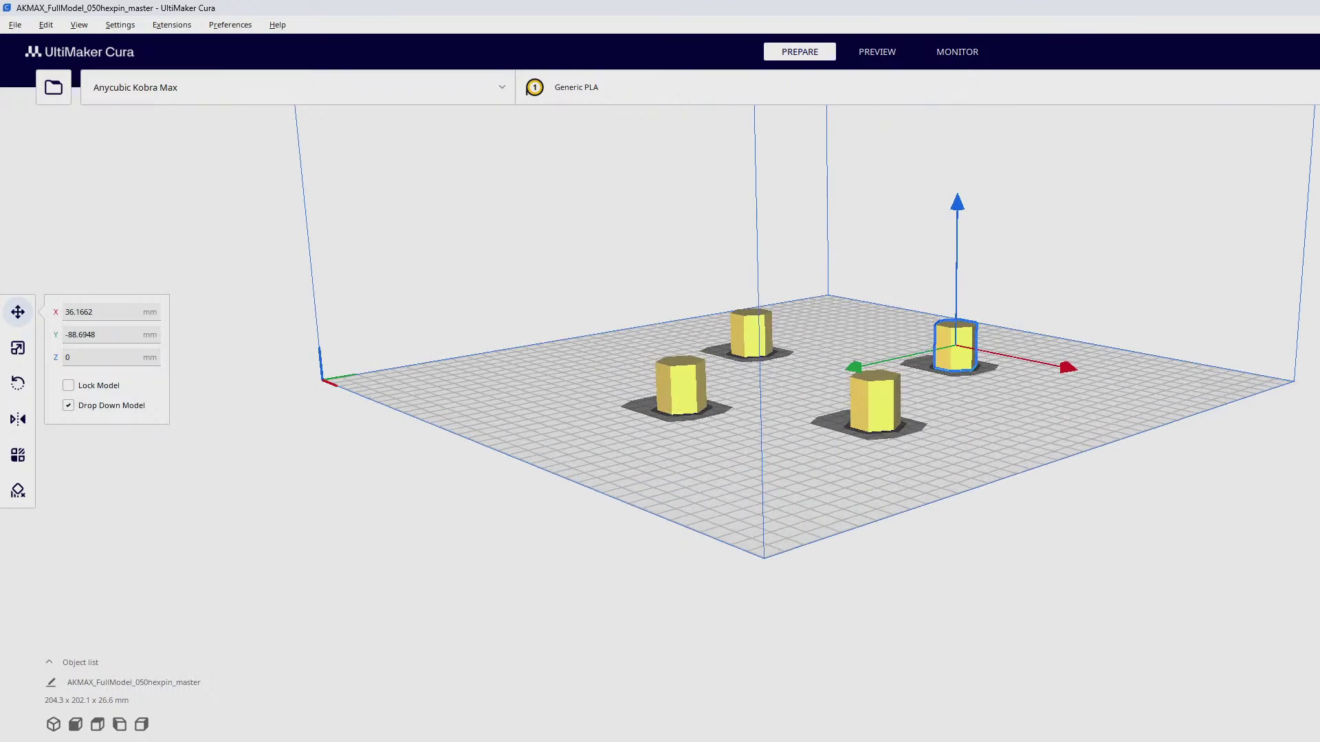
left_click(875, 55)
right_click_drag(929, 467, 1190, 495)
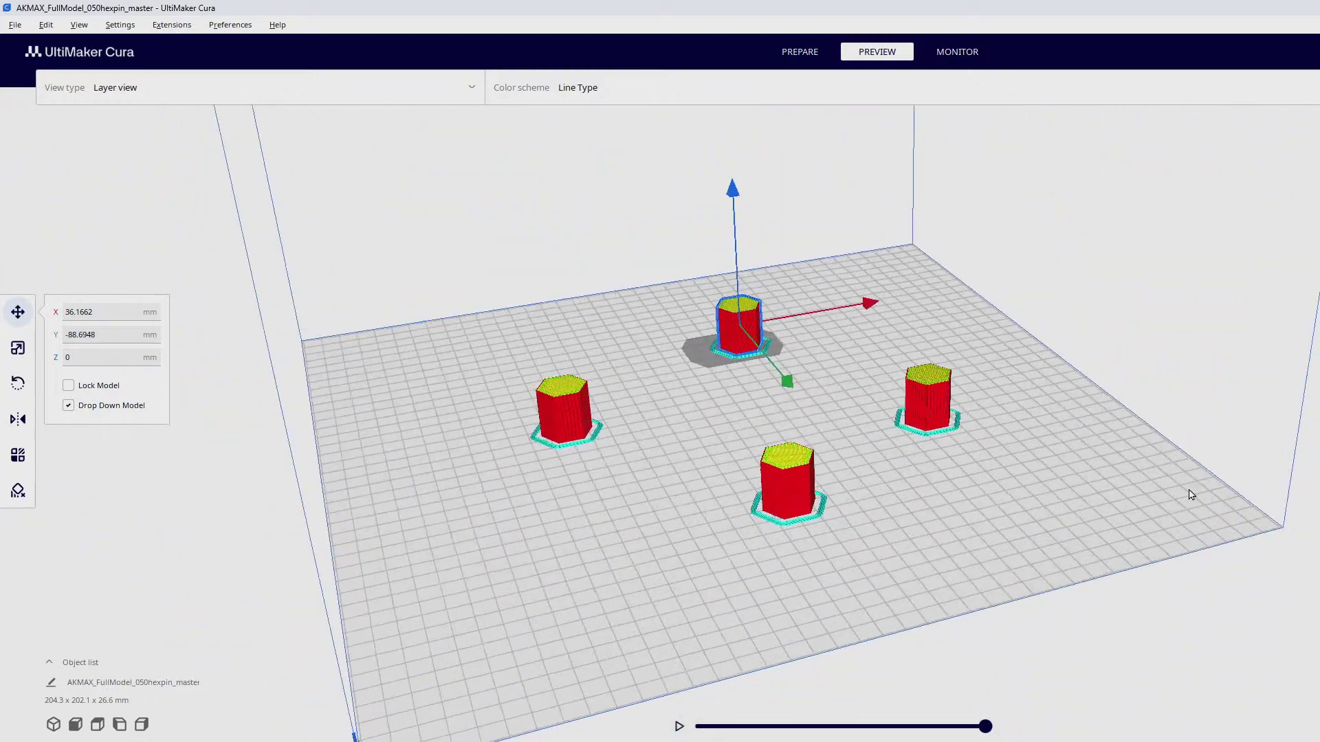
Step: Rename the desktop's New folder to SnakeMountainFloorPrint and save the sliced pins in it as AKMAX_FullModel_050hexpin_master.gcode
left_click(15, 25)
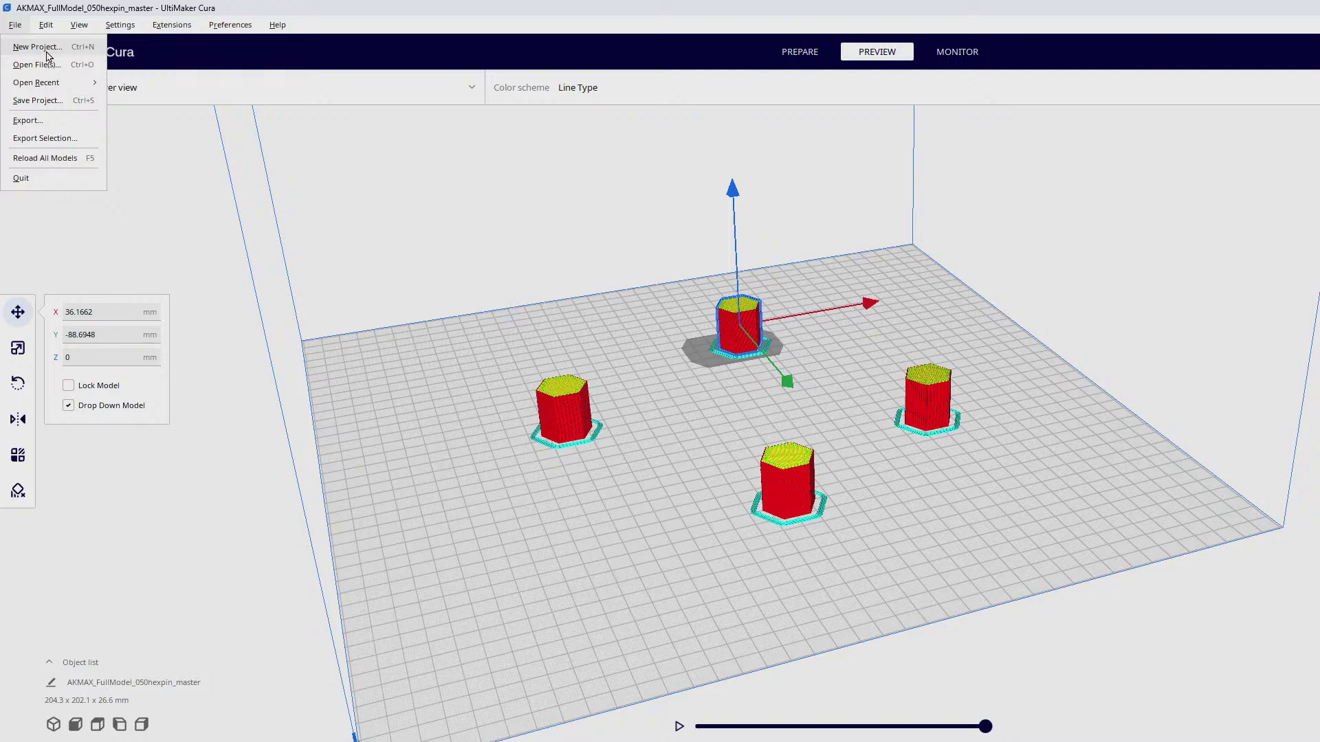
mouse_move(287, 26)
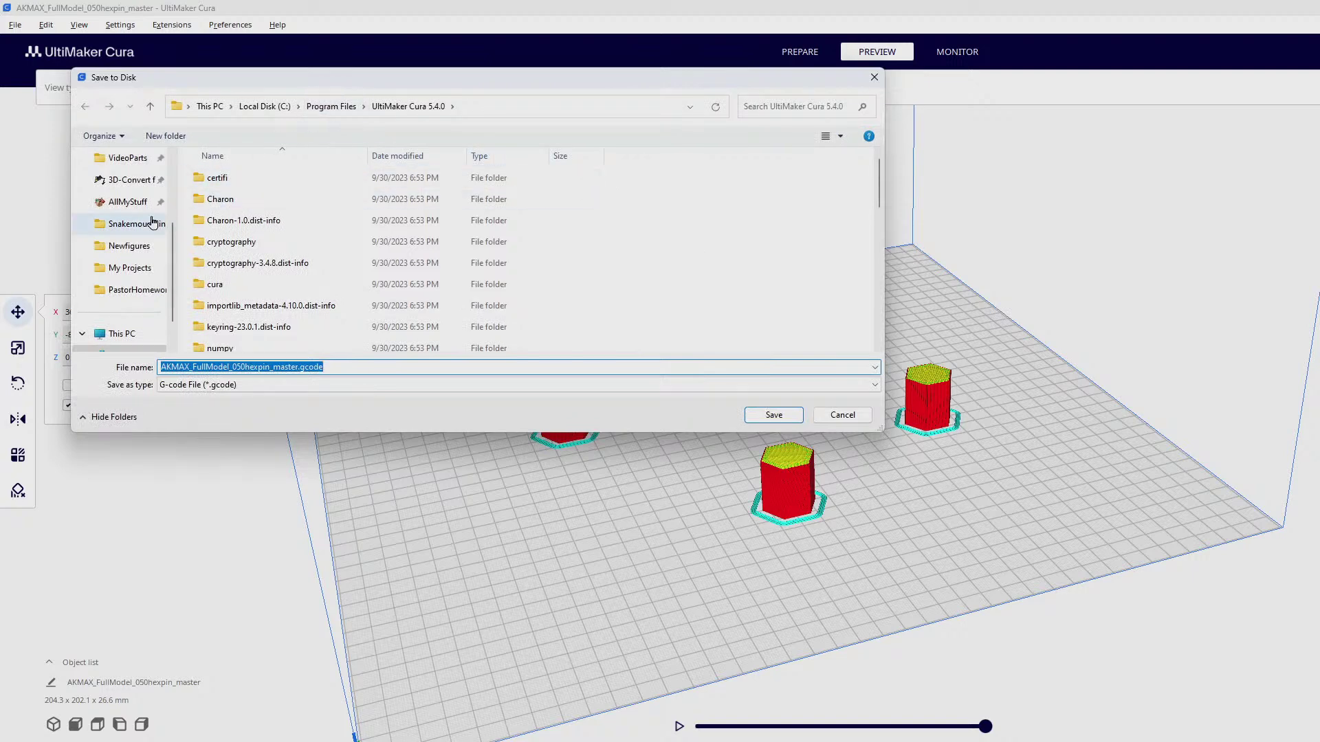
scroll(124, 199, "up", 3)
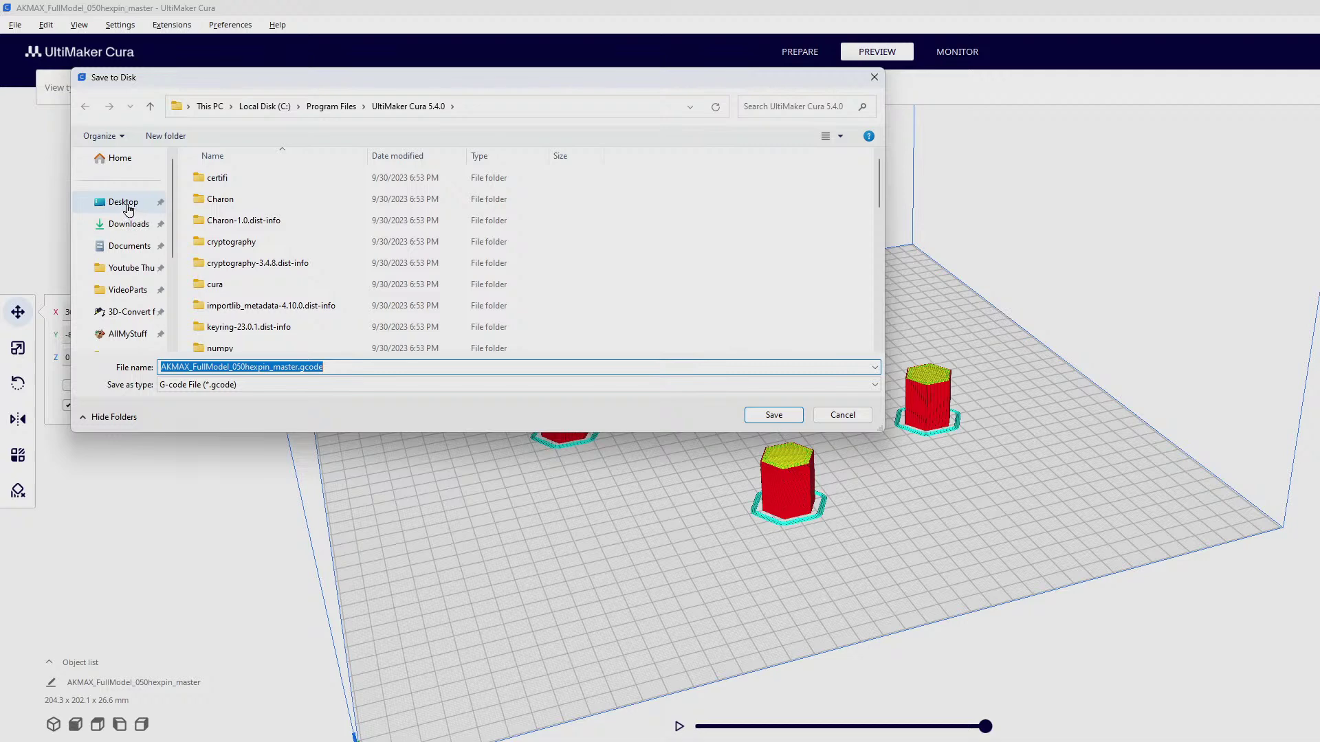
left_click(124, 201)
right_click(406, 279)
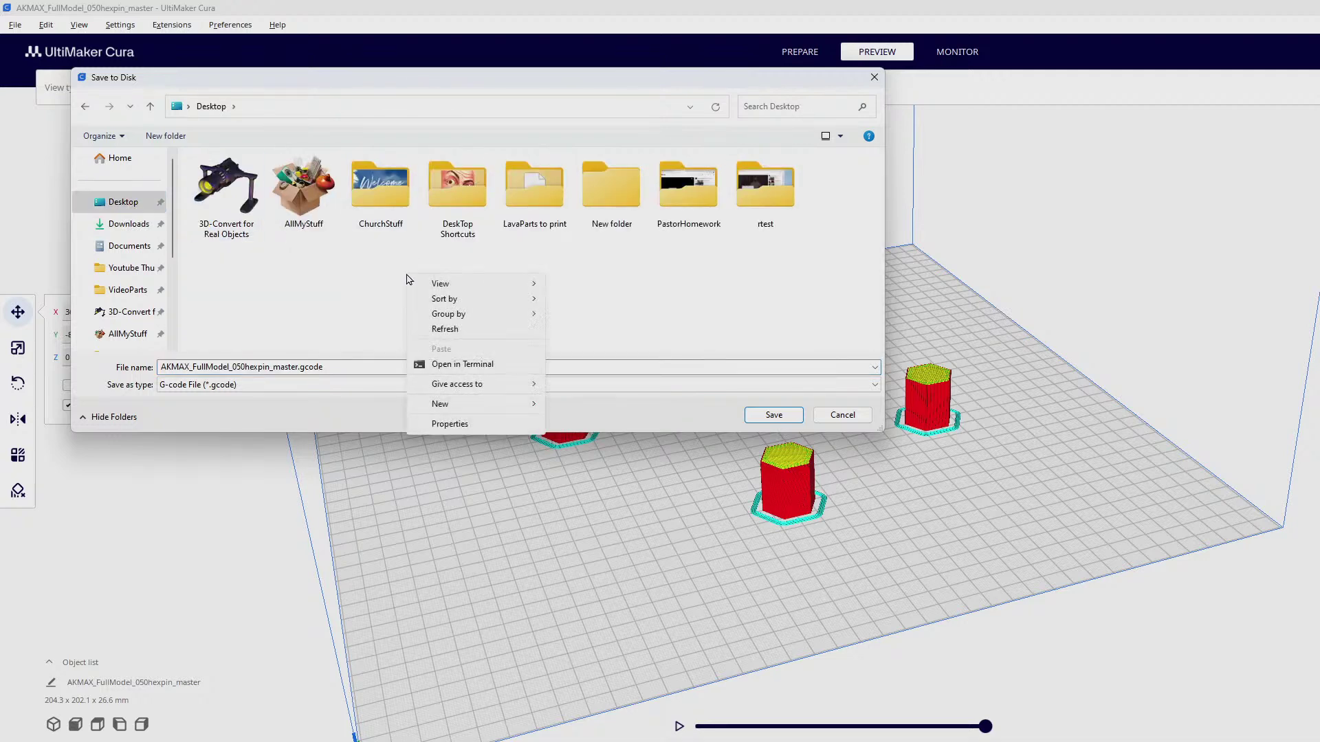
mouse_move(453, 407)
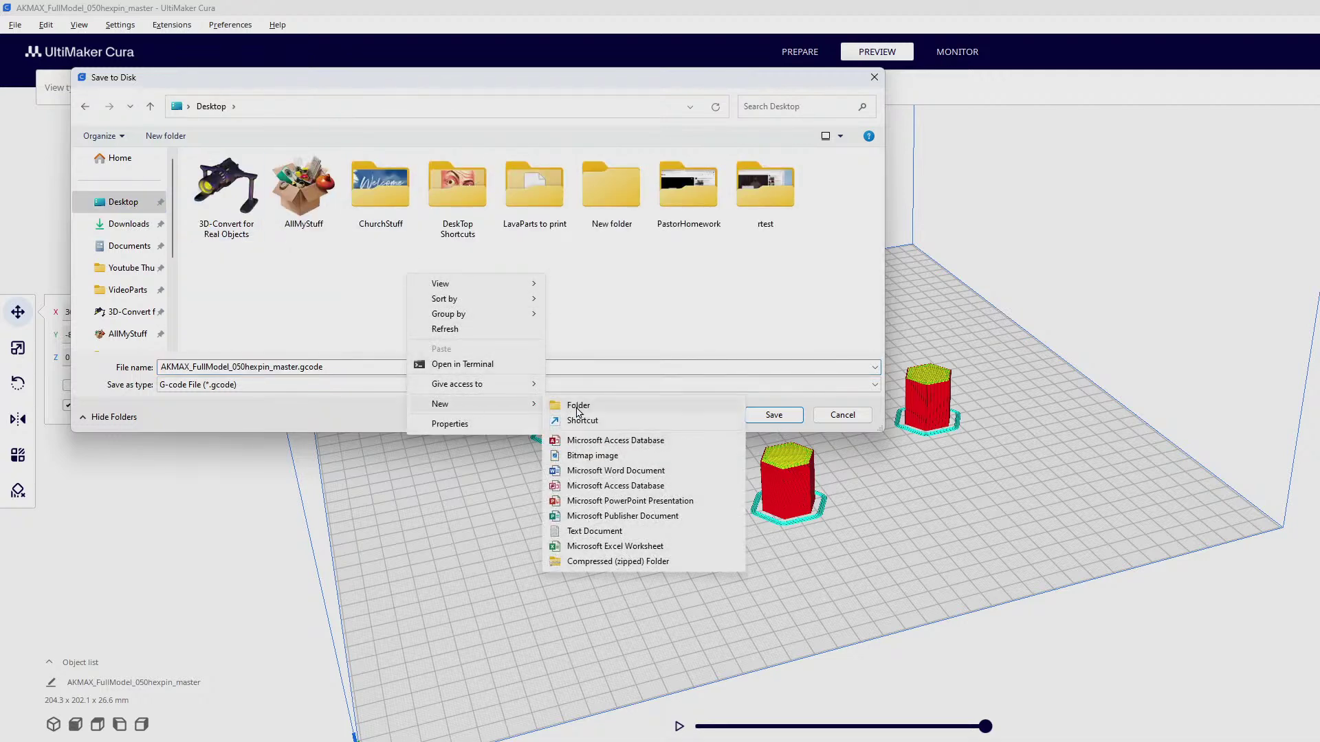
left_click(614, 219)
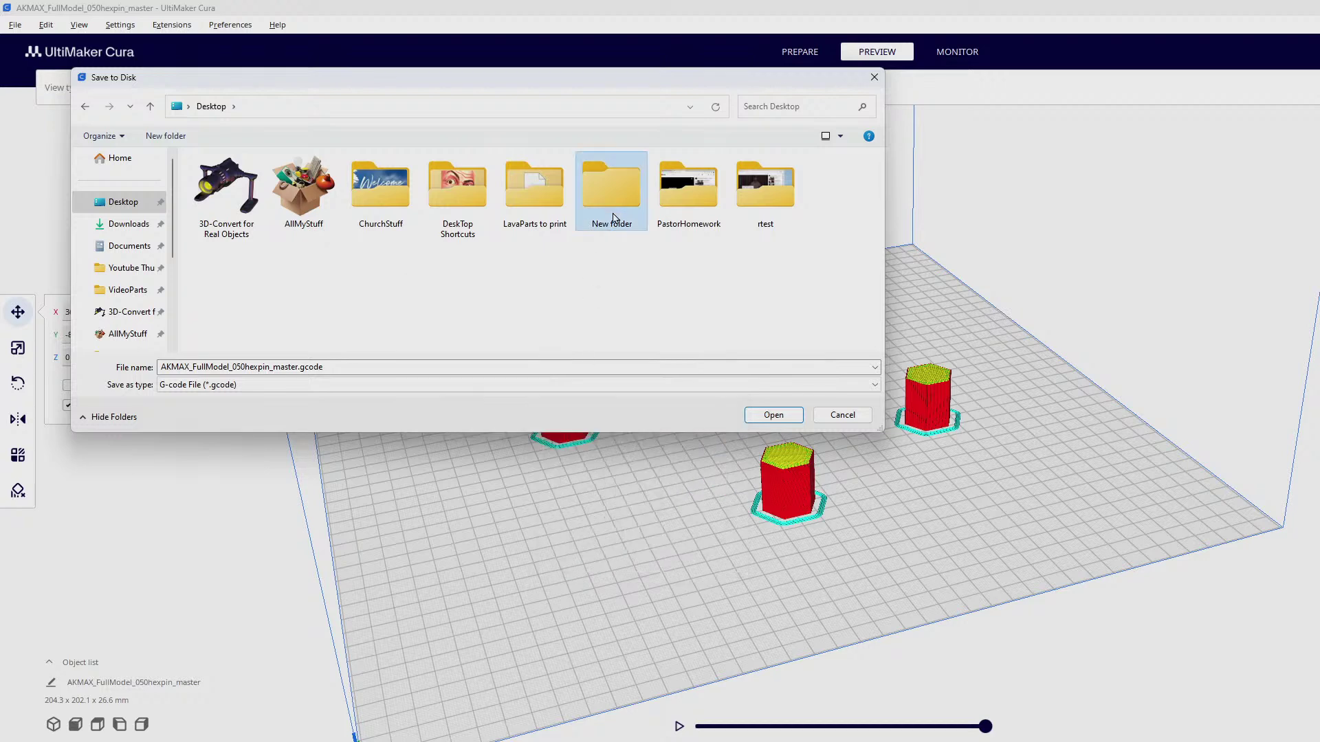
left_click(616, 226)
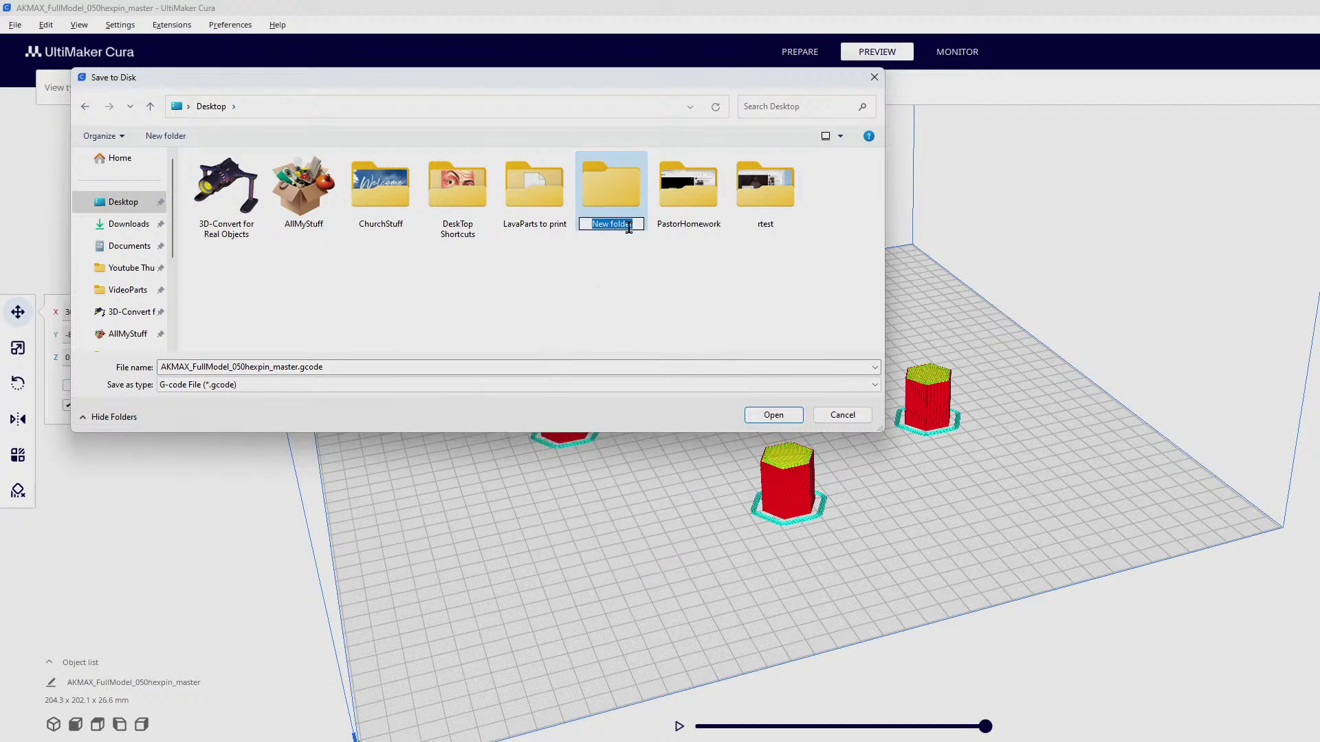
type("SnakeMountainFloor")
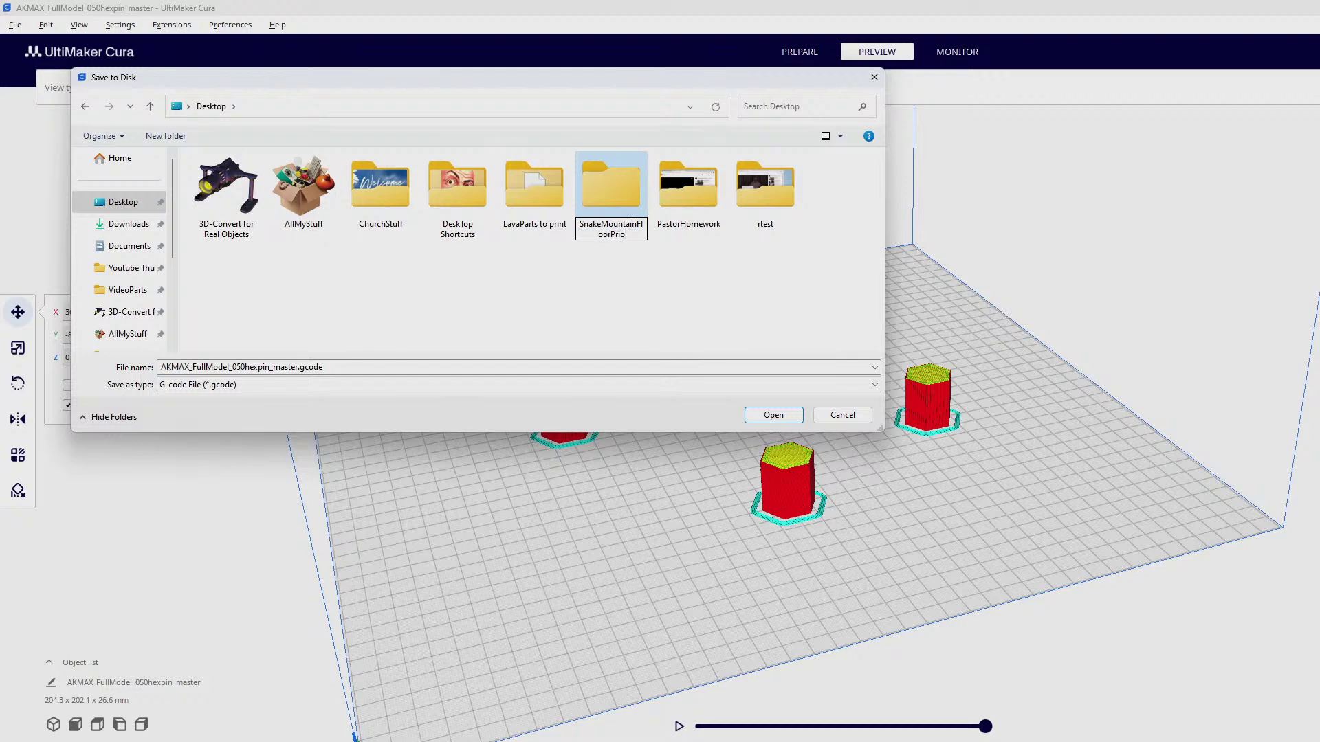
type("Prin")
double_click(611, 186)
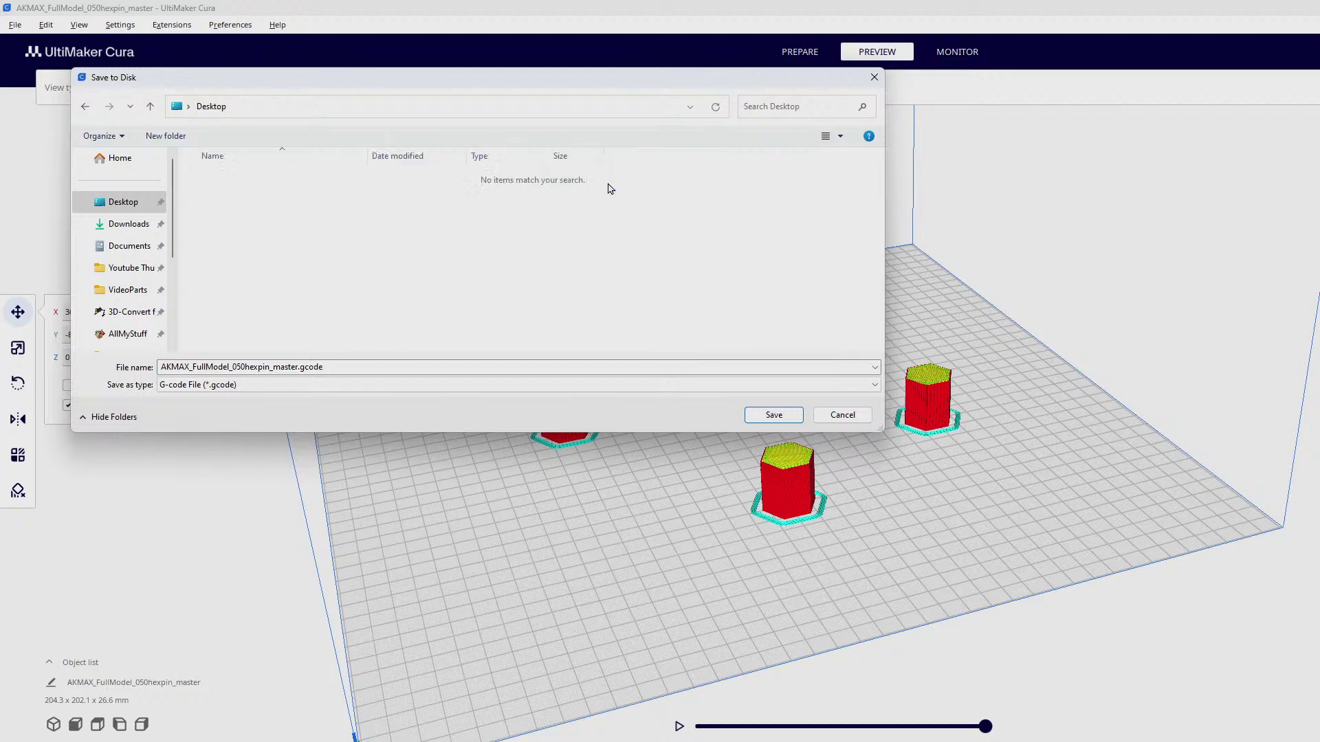
left_click(764, 415)
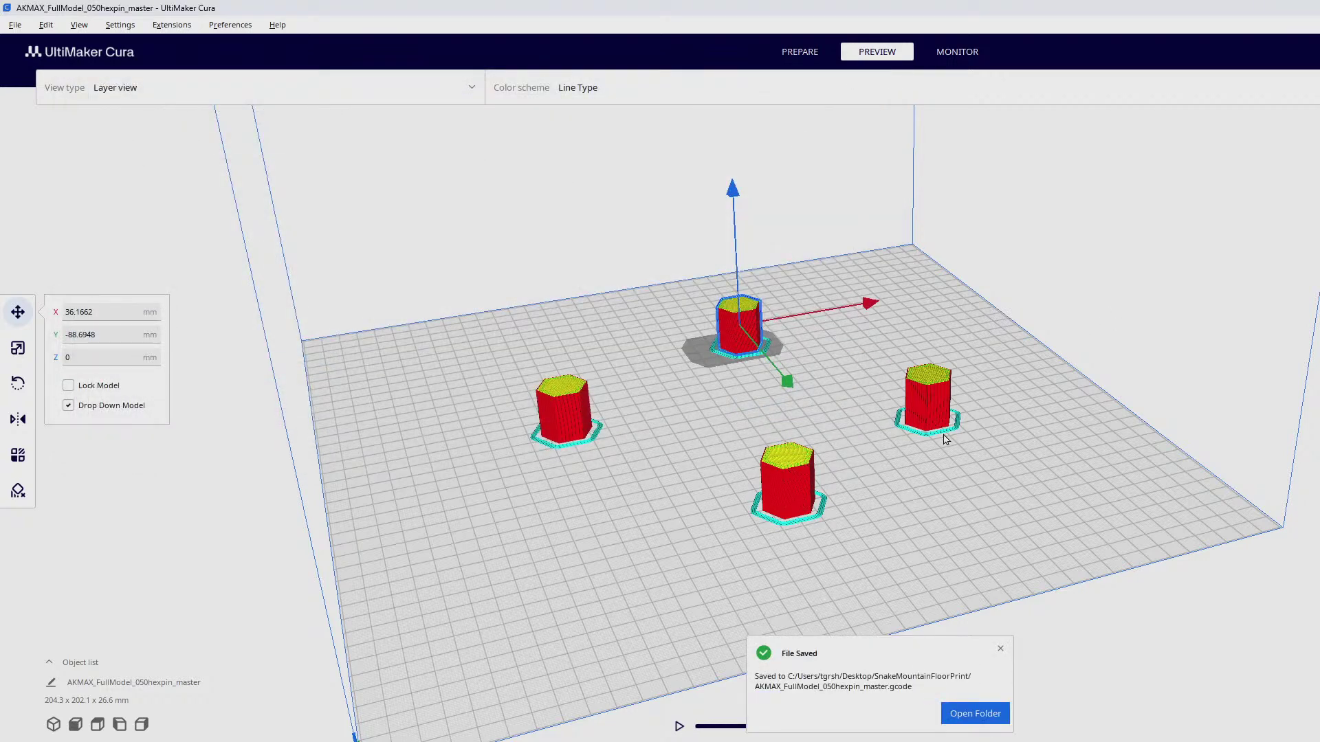
Step: Delete all four hex pins from the build plate
left_click(792, 466)
key("Delete")
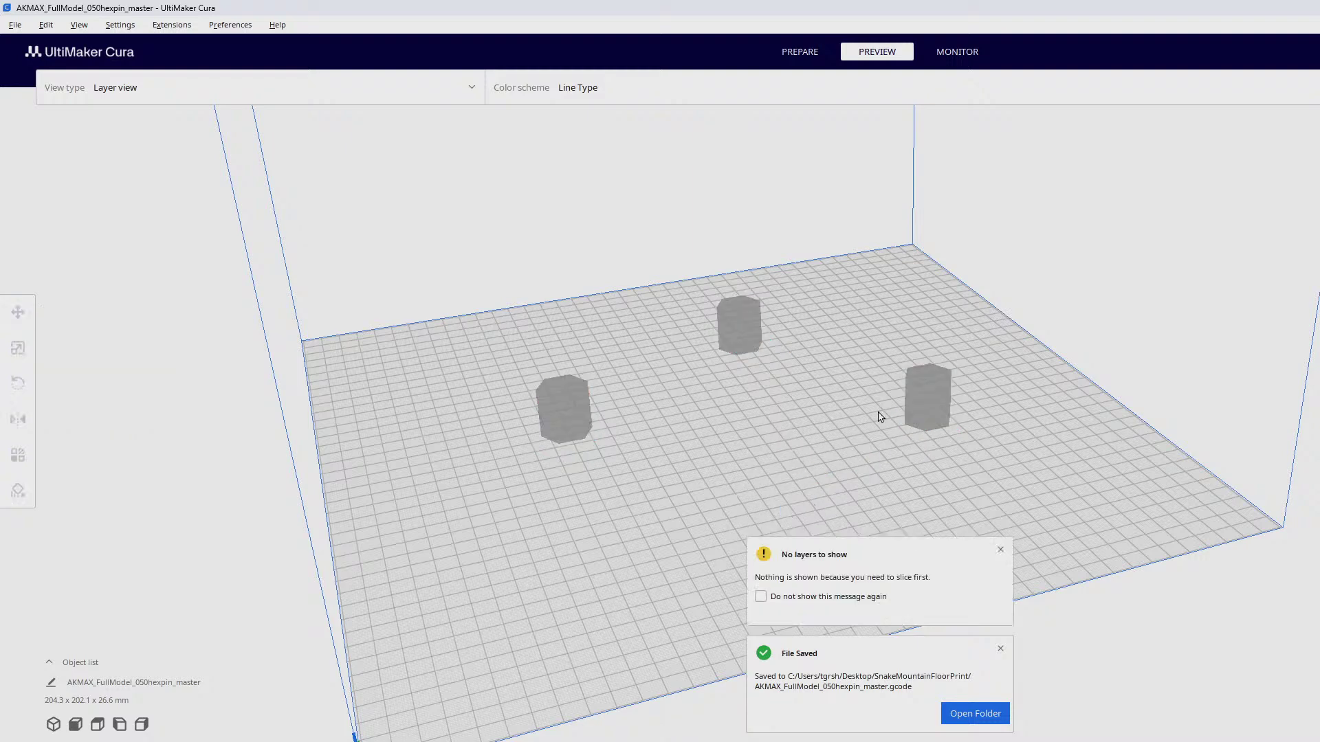
left_click(943, 403)
key("Delete")
left_click(739, 345)
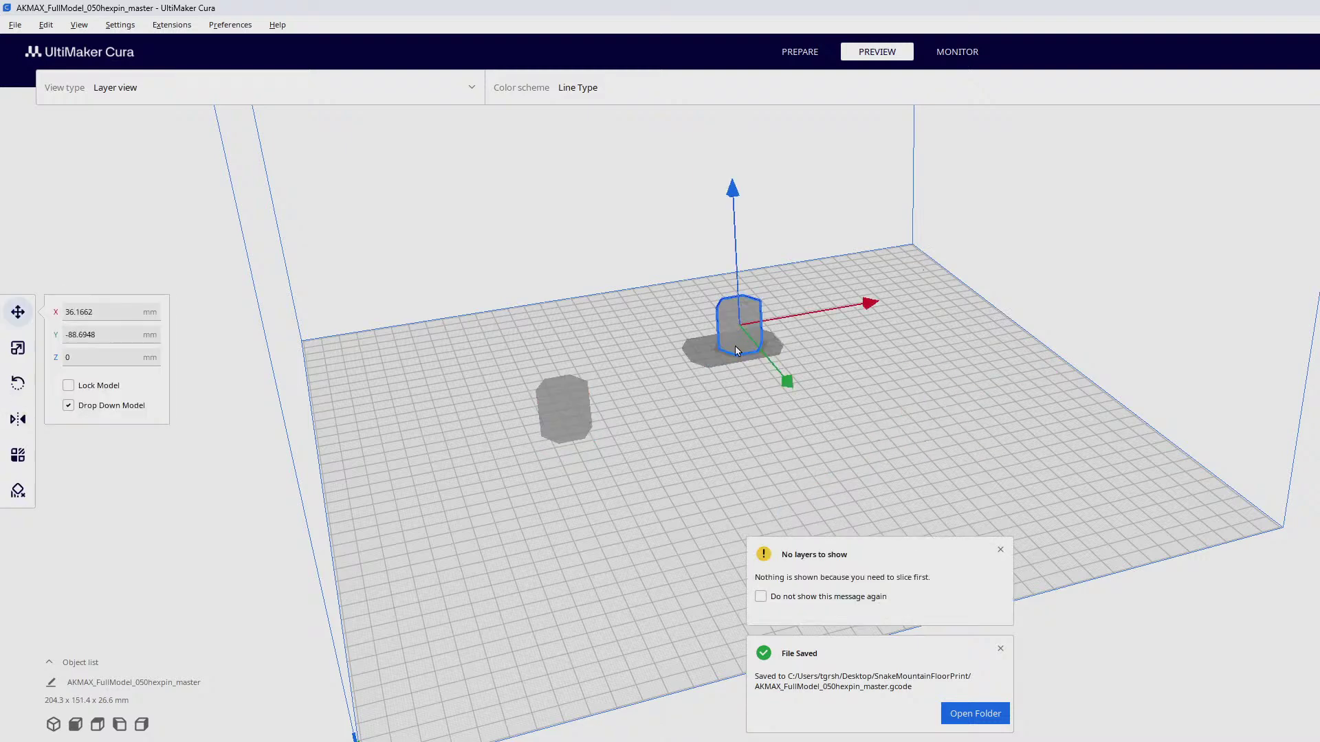
key("Delete")
left_click(563, 409)
key("Delete")
Step: Return to the preparation view and open FullModel_050HangingST.stl from the PartsofThe Floor folder
left_click(793, 59)
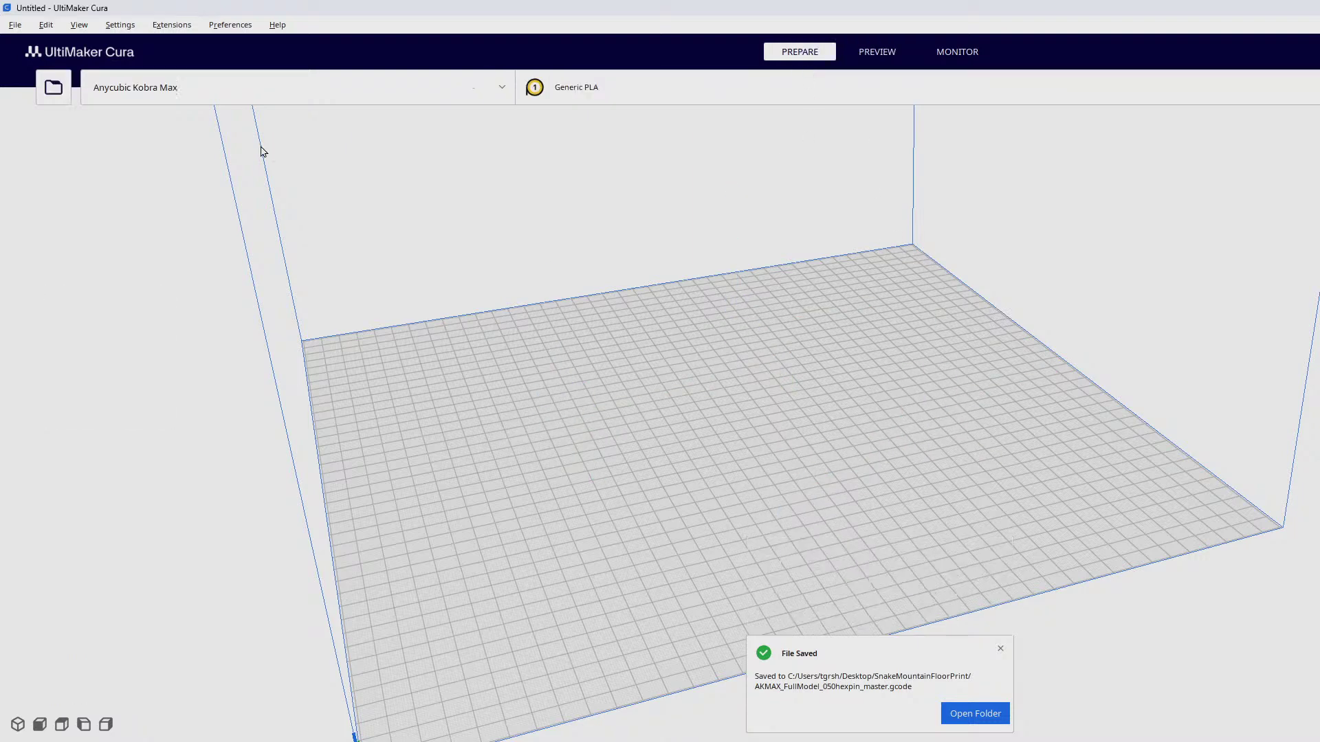
left_click(53, 88)
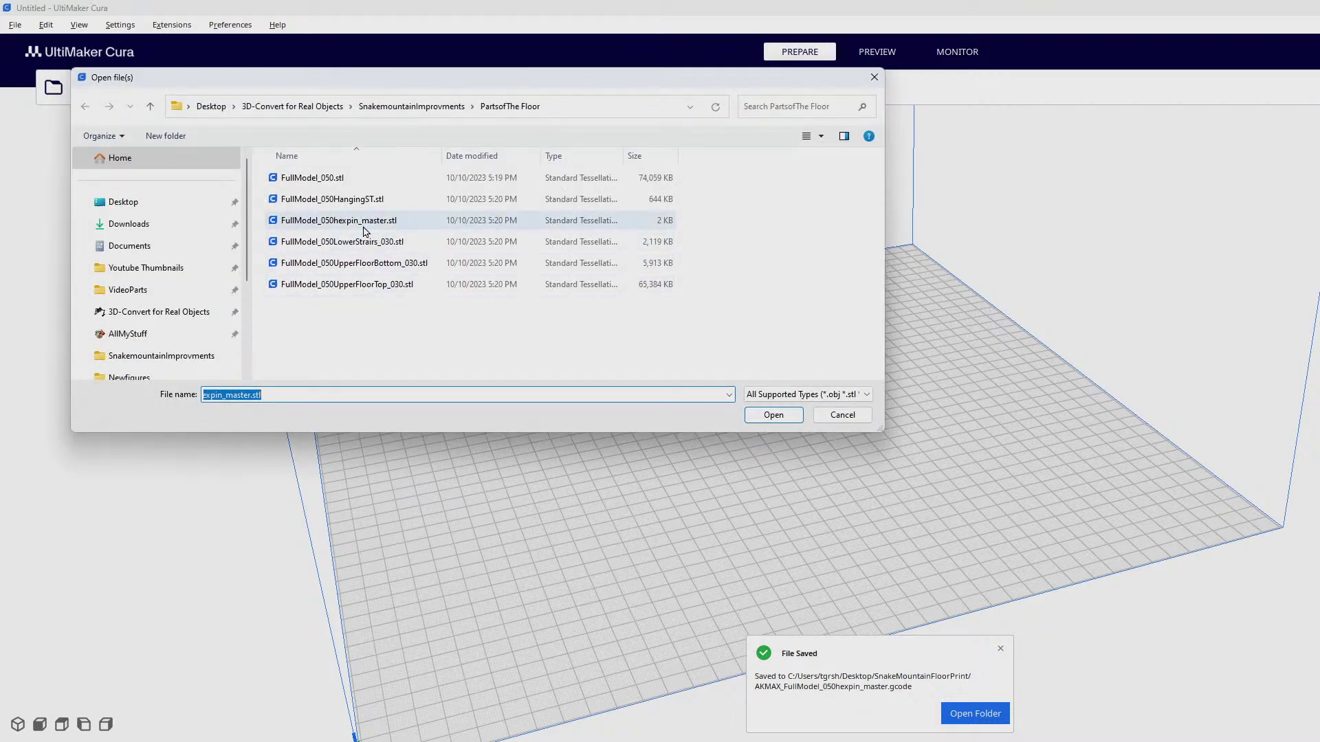
left_click(326, 200)
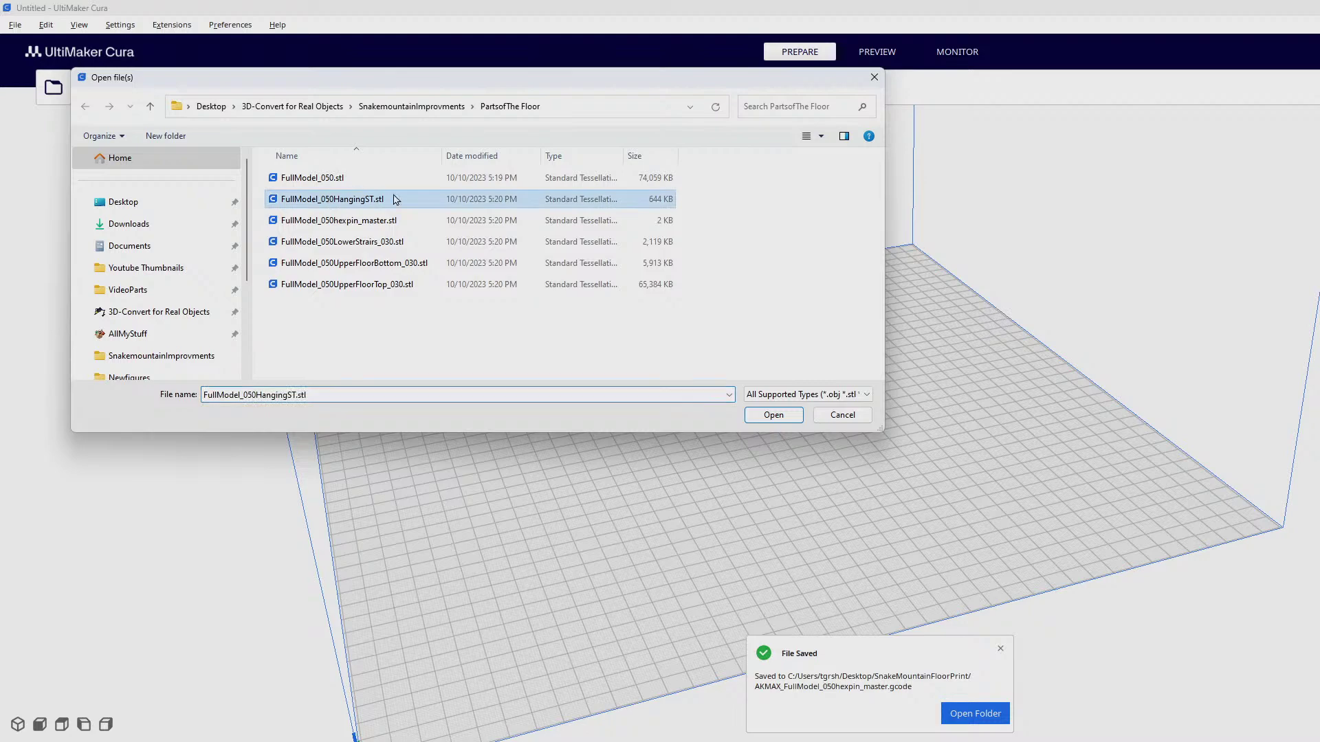
left_click(773, 416)
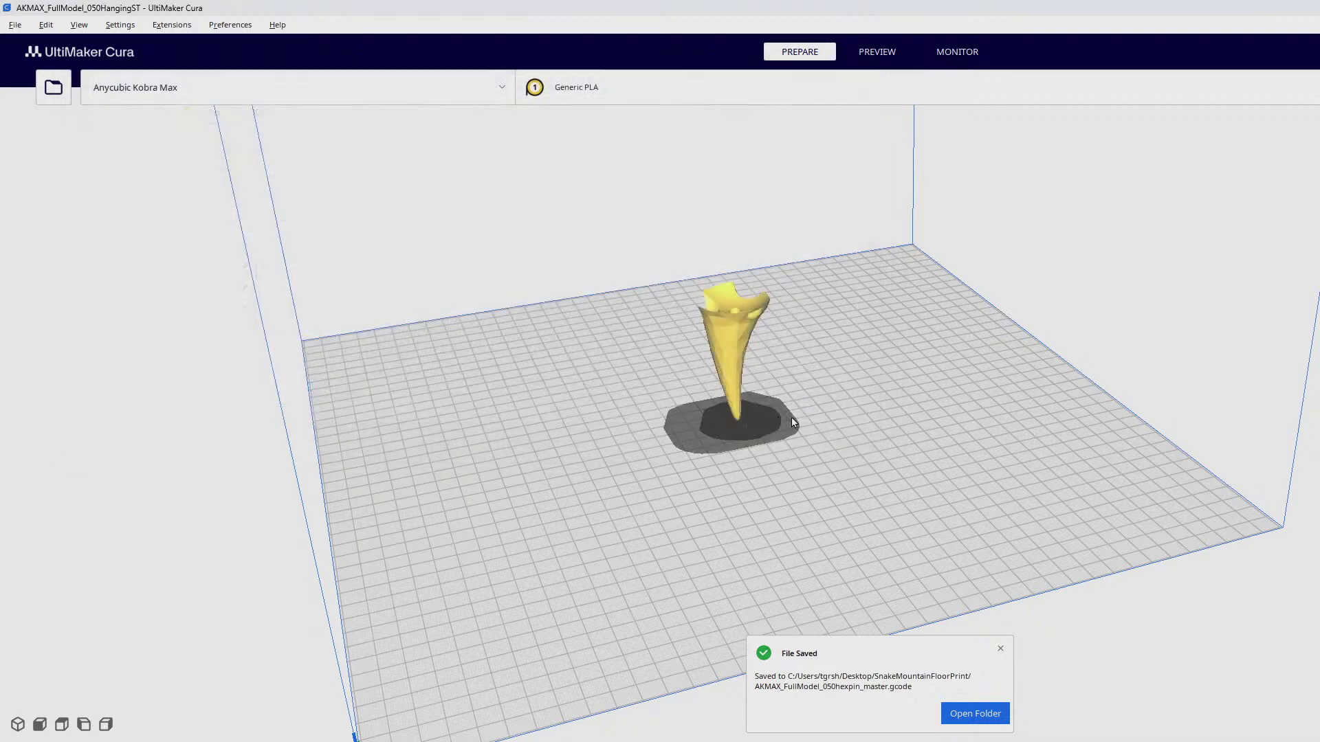
Step: Examine the HangingST model's sliced layers and supports in the layer preview from different angles
right_click_drag(876, 476, 780, 485)
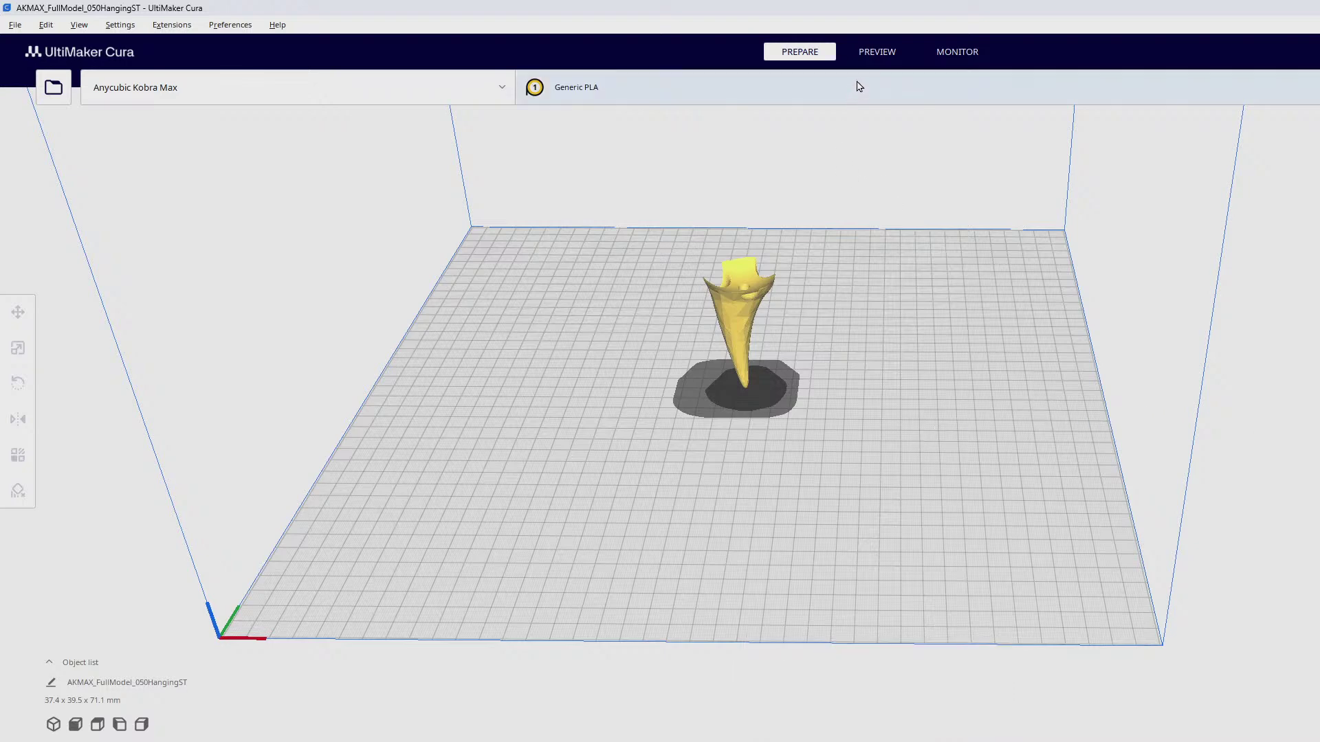
left_click(884, 54)
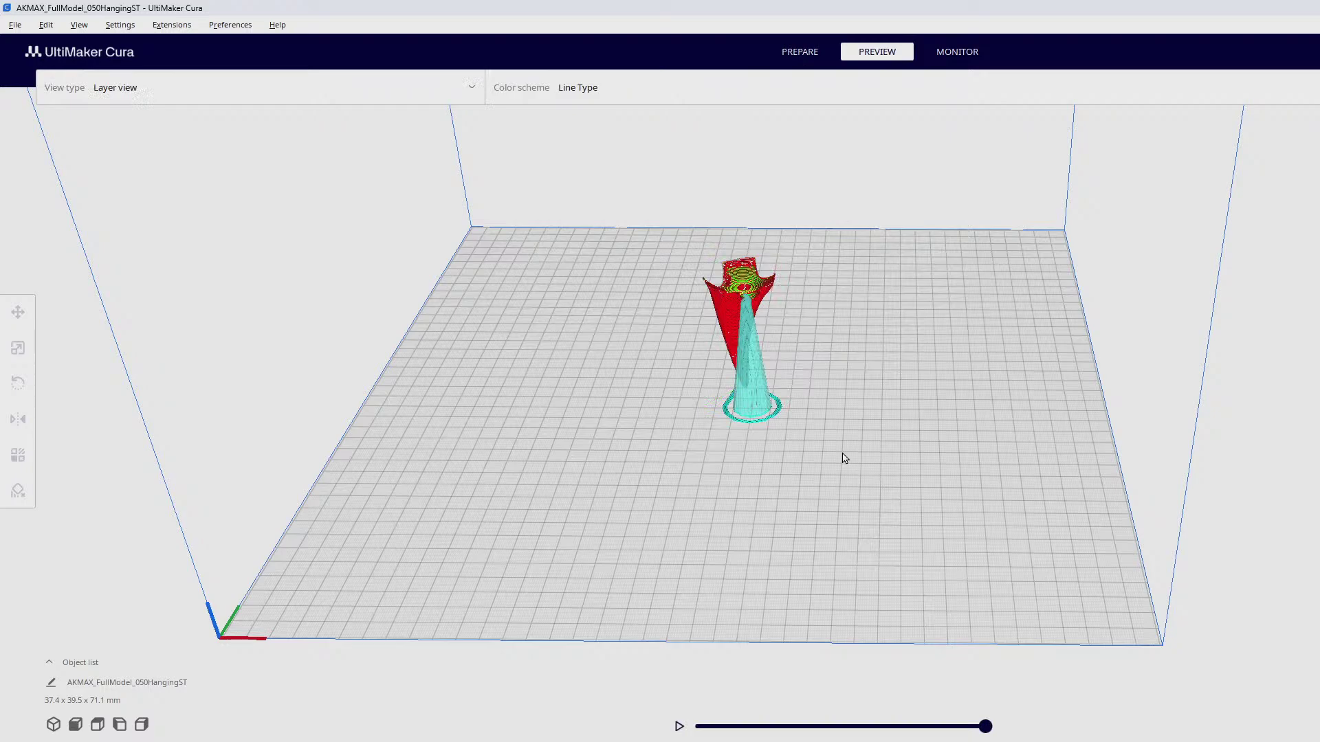
right_click_drag(843, 457, 1042, 435)
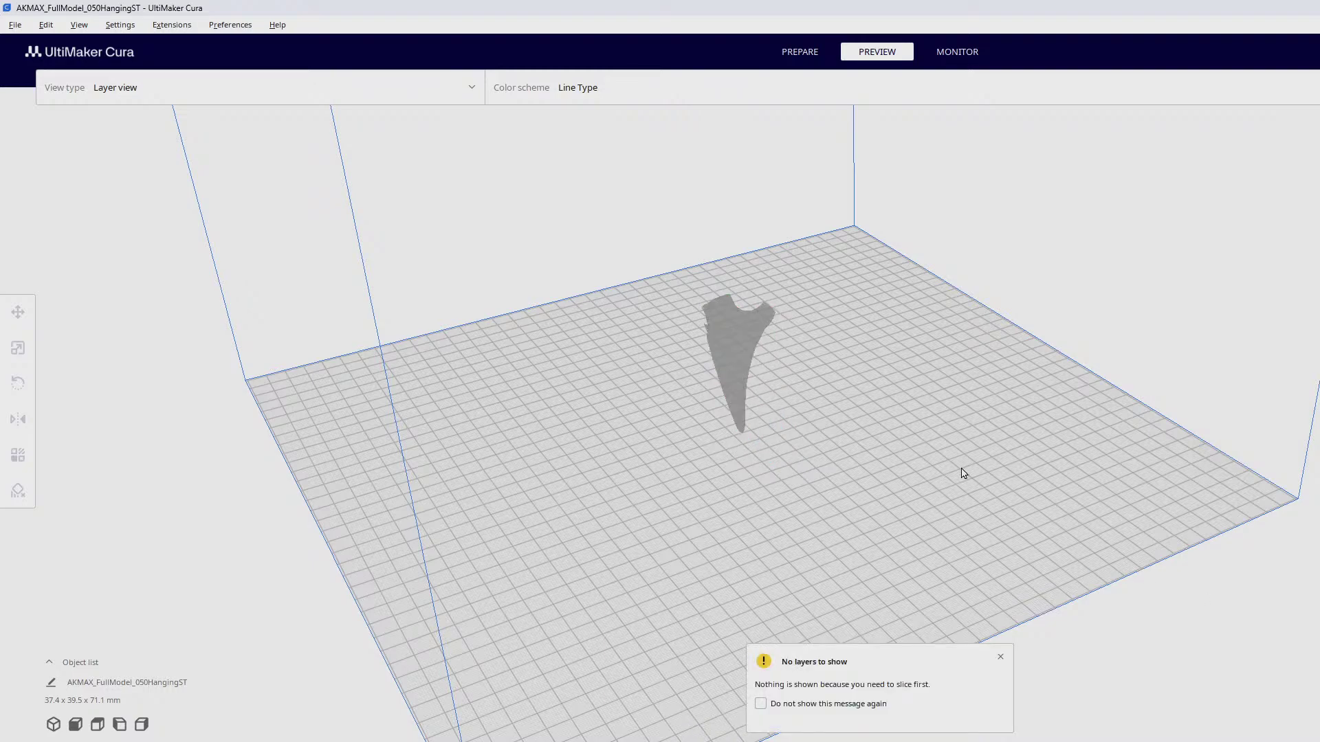
right_click_drag(869, 456, 833, 485)
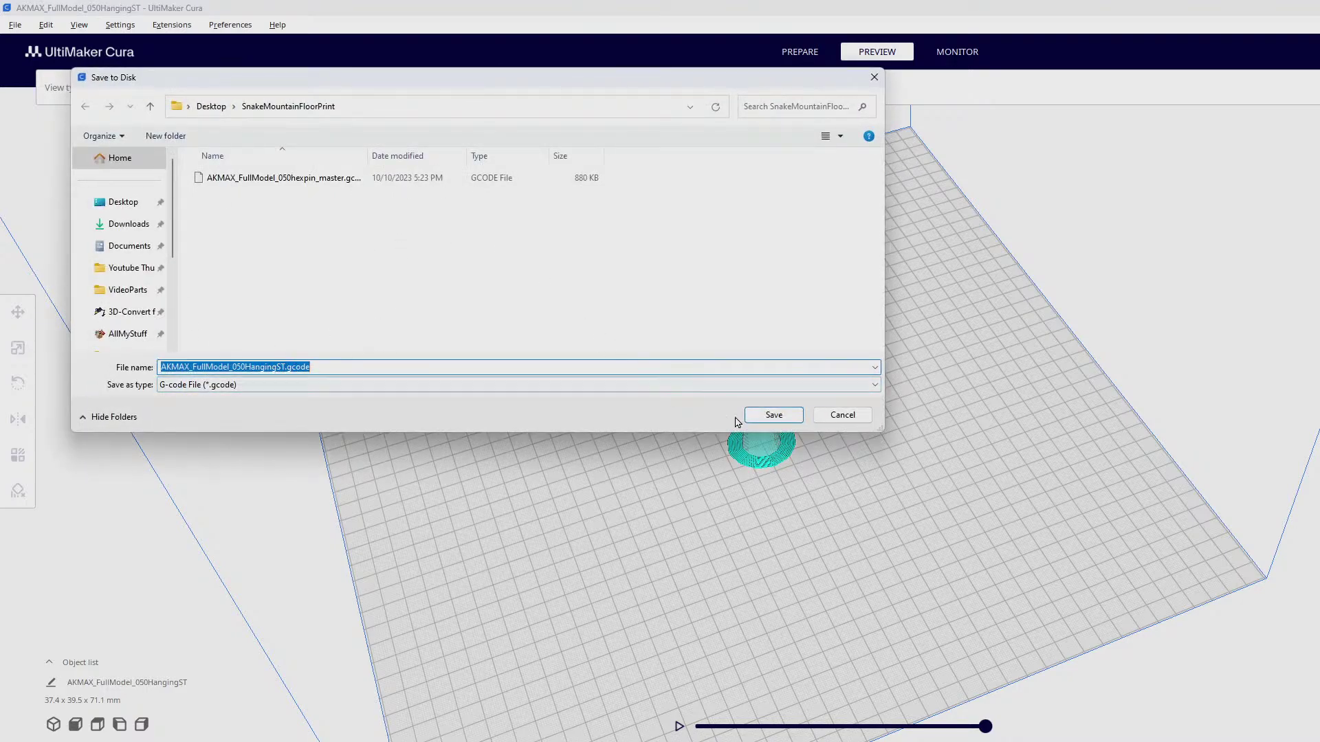
Step: Save the sliced hanging part as AKMAX_FullModel_050HangingST.gcode in the SnakeMountainFloorPrint folder and delete the model from the build plate
left_click(767, 416)
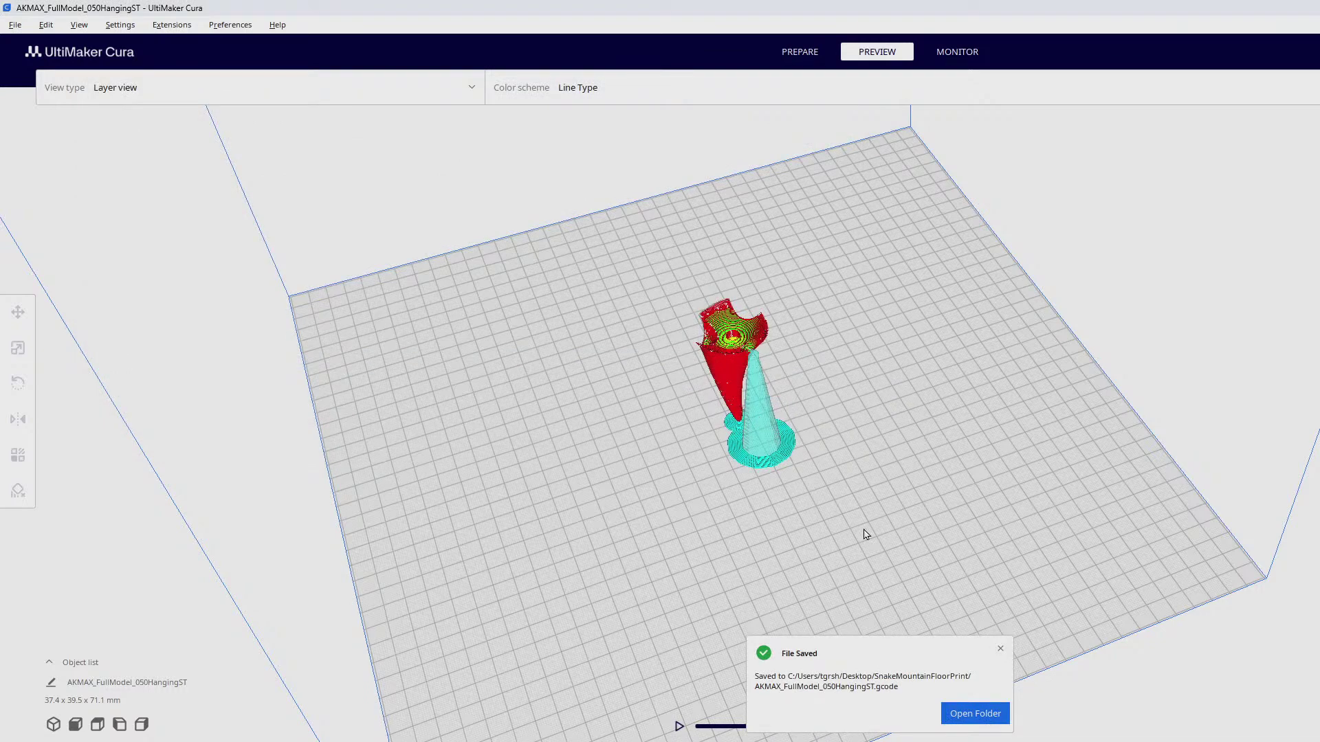
left_click(1000, 649)
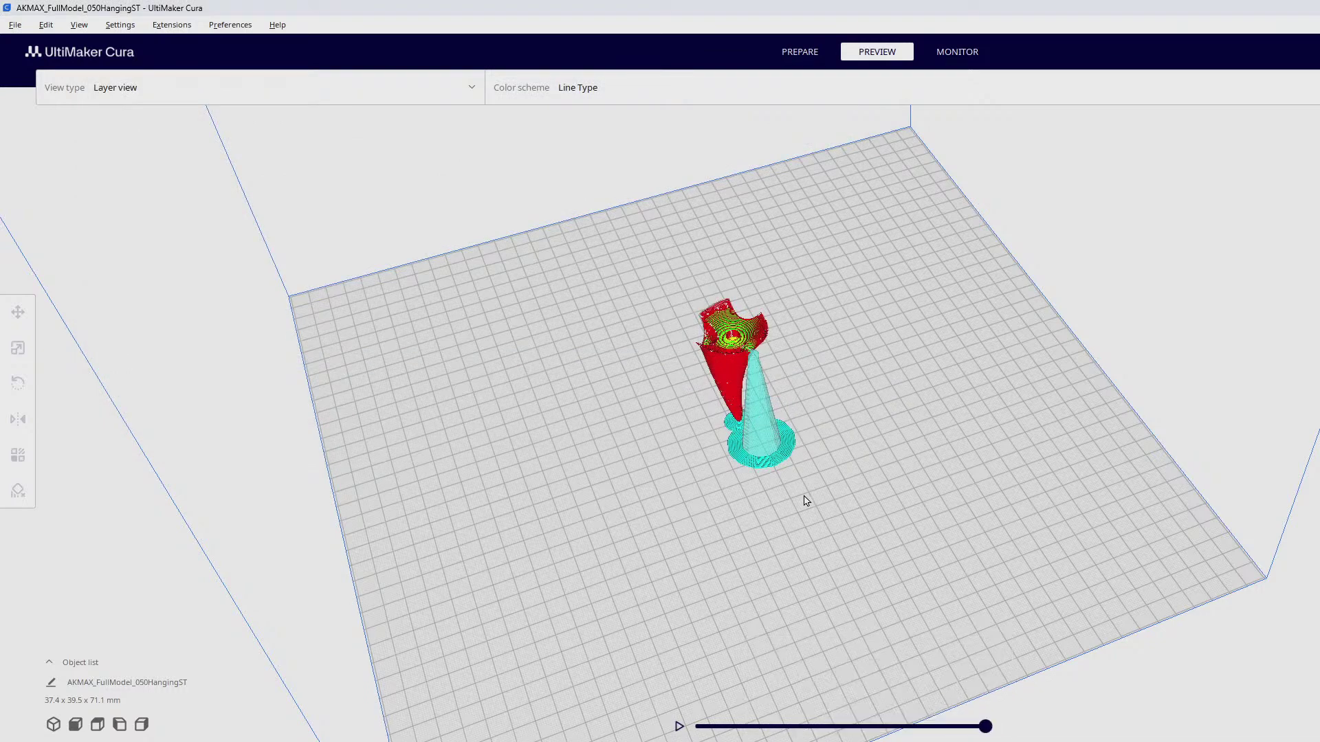
left_click(726, 393)
key("Delete")
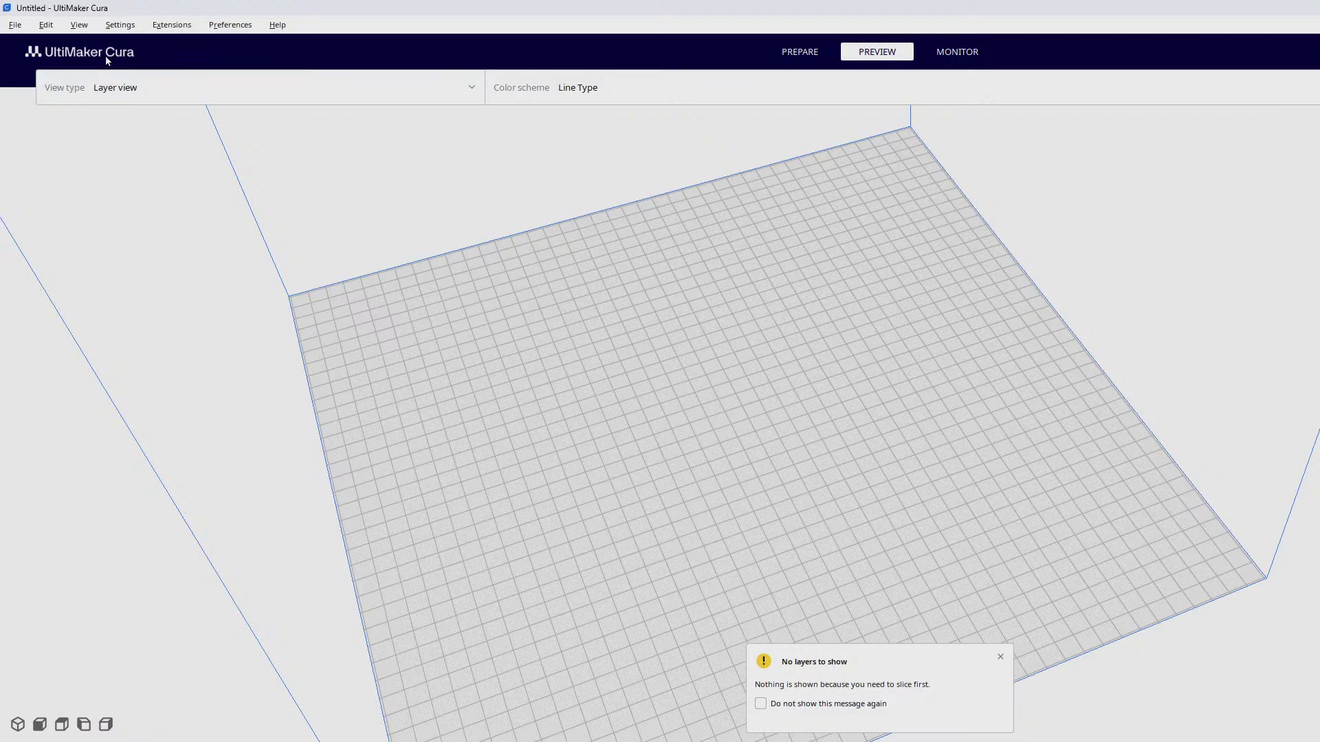
Step: Return to the preparation view and open FullModel_050LowerStrairs_030.stl from the PartsofThe Floor folder
left_click(19, 28)
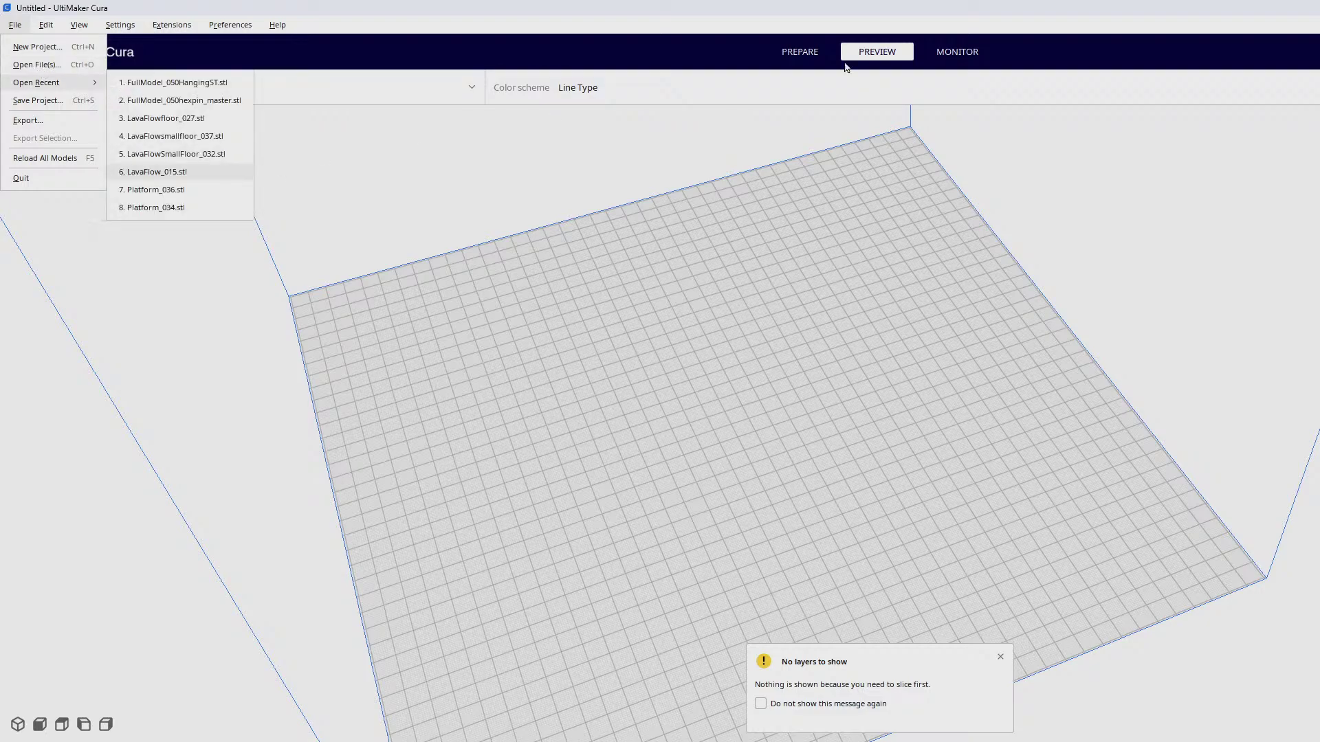
left_click(791, 54)
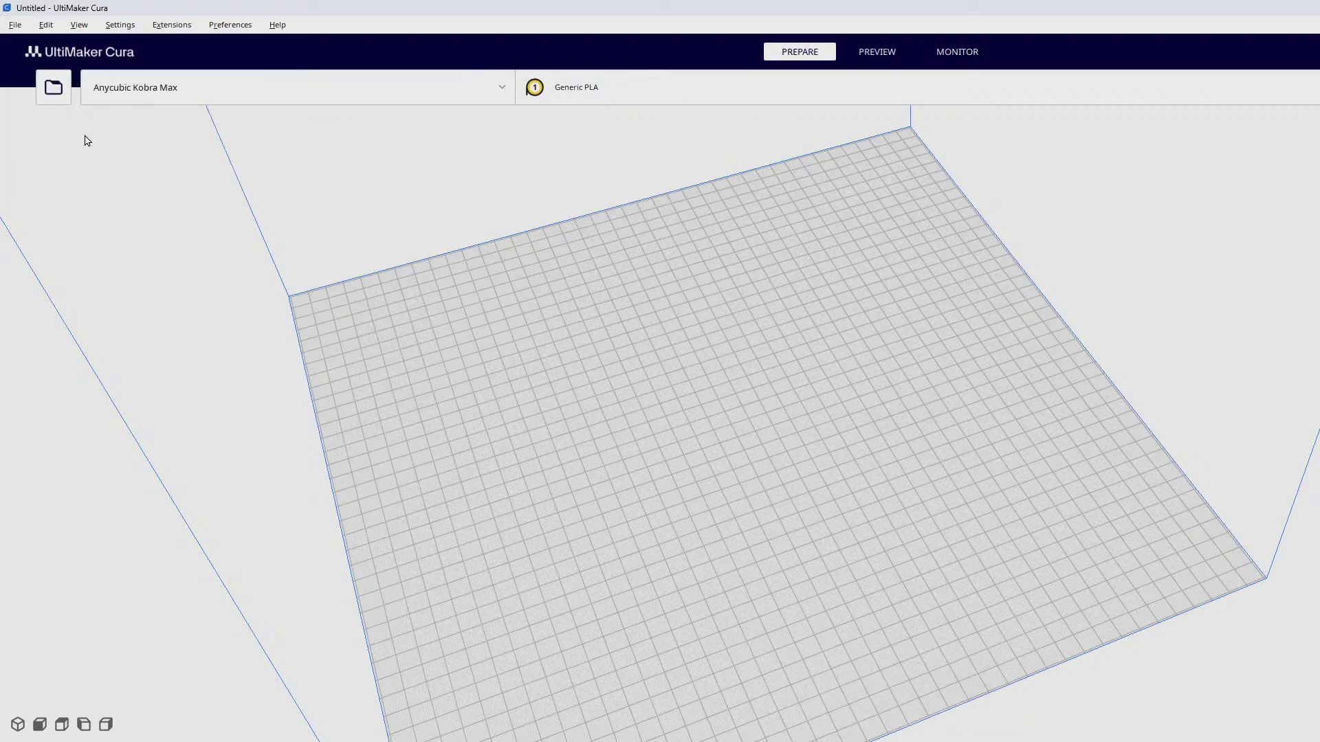
left_click(55, 88)
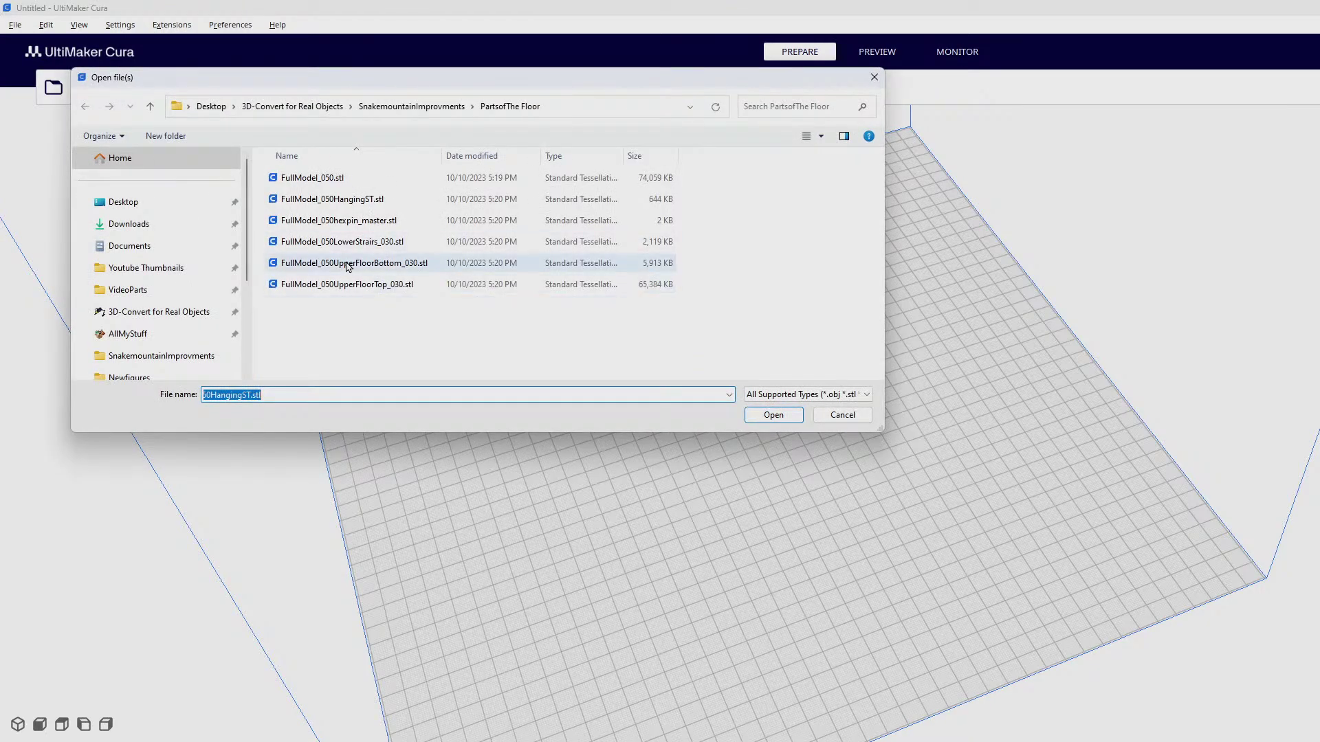
left_click(405, 245)
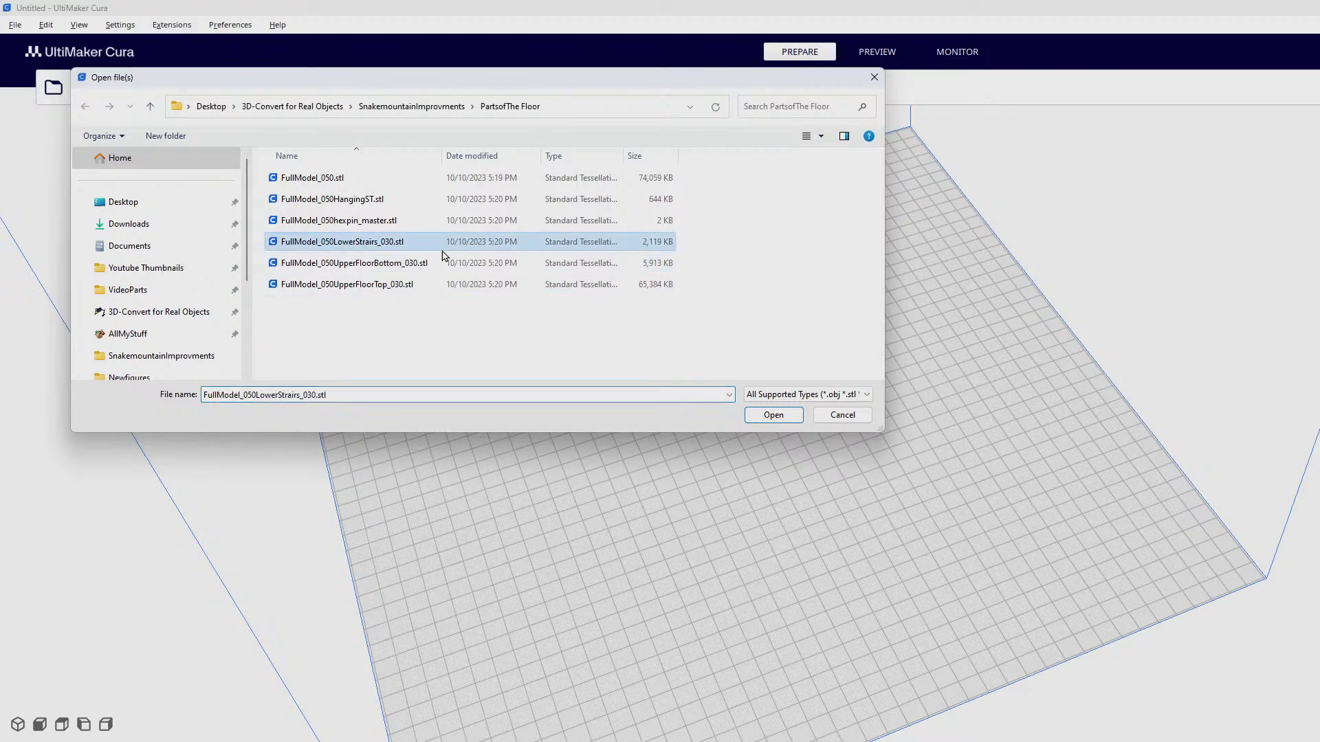
left_click(766, 415)
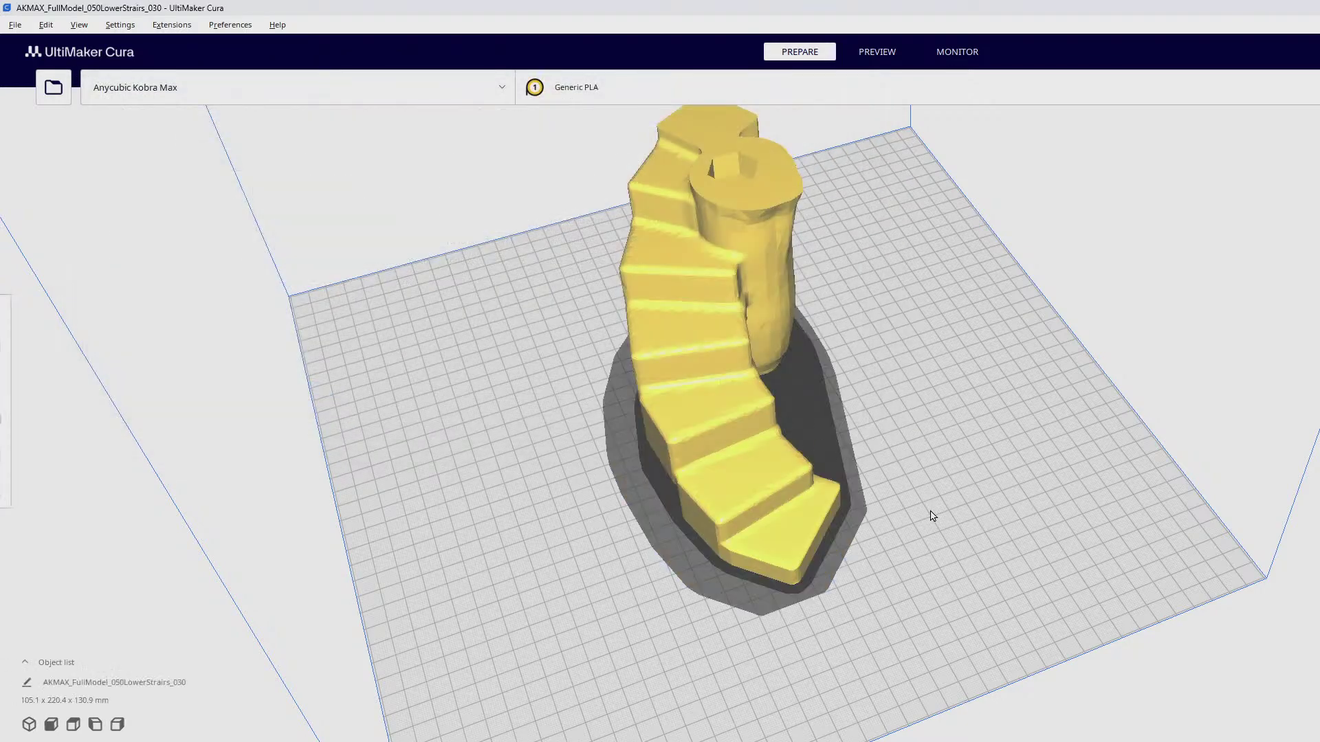
Step: Examine the lower stairs model and its sliced layers and supports in the layer preview from several angles
right_click_drag(932, 516, 1017, 450)
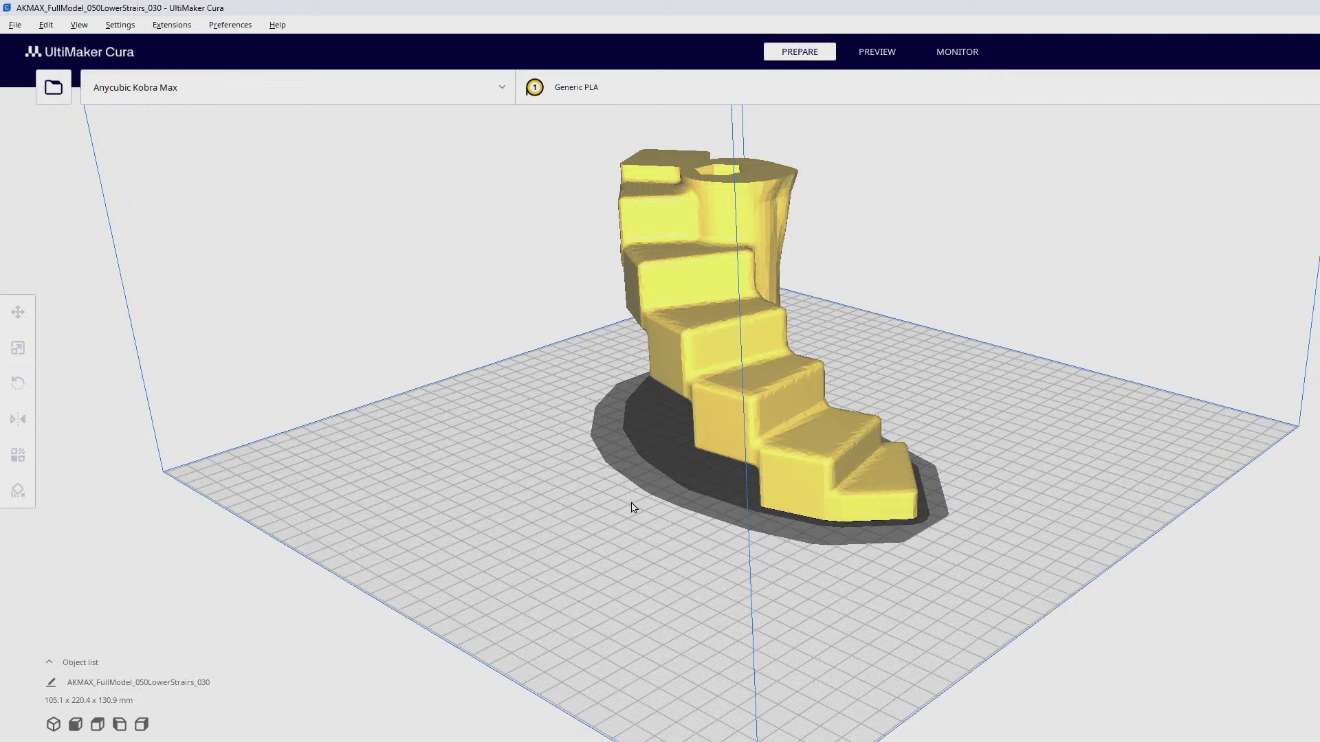
right_click_drag(633, 507, 864, 486)
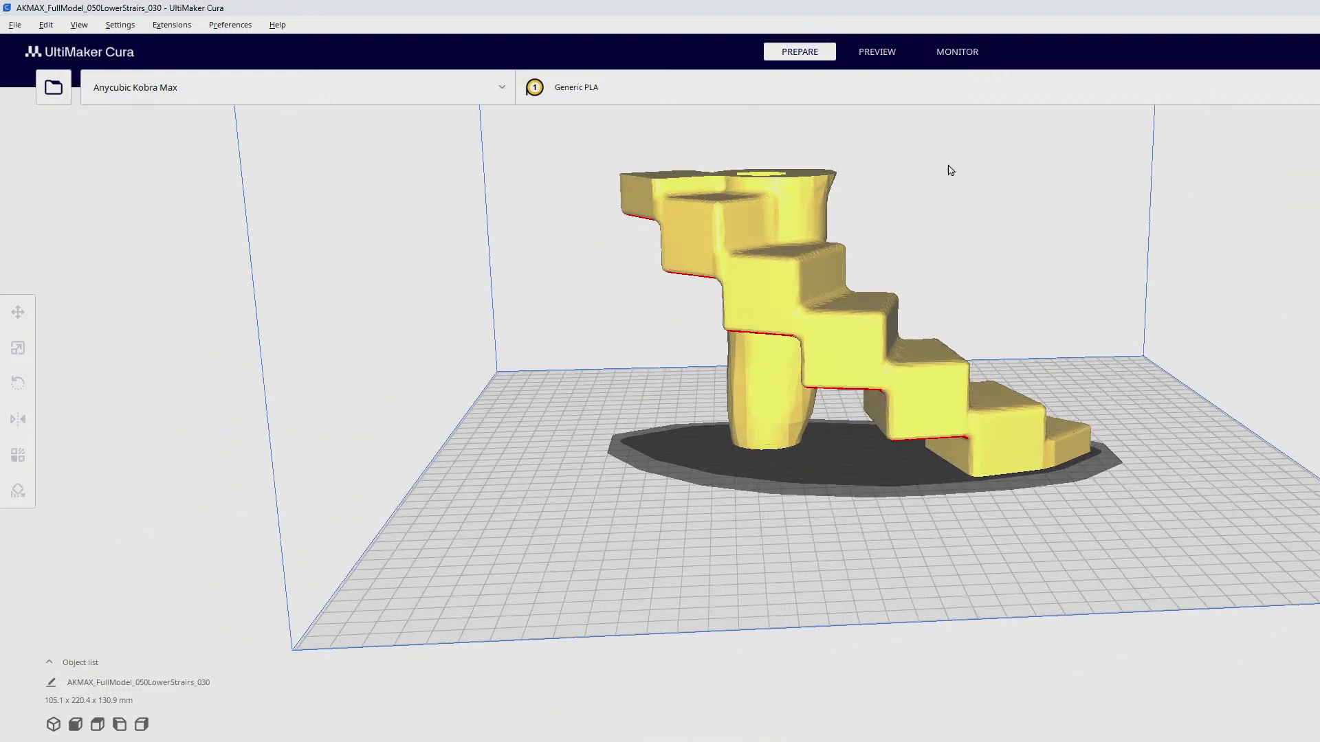
left_click(880, 54)
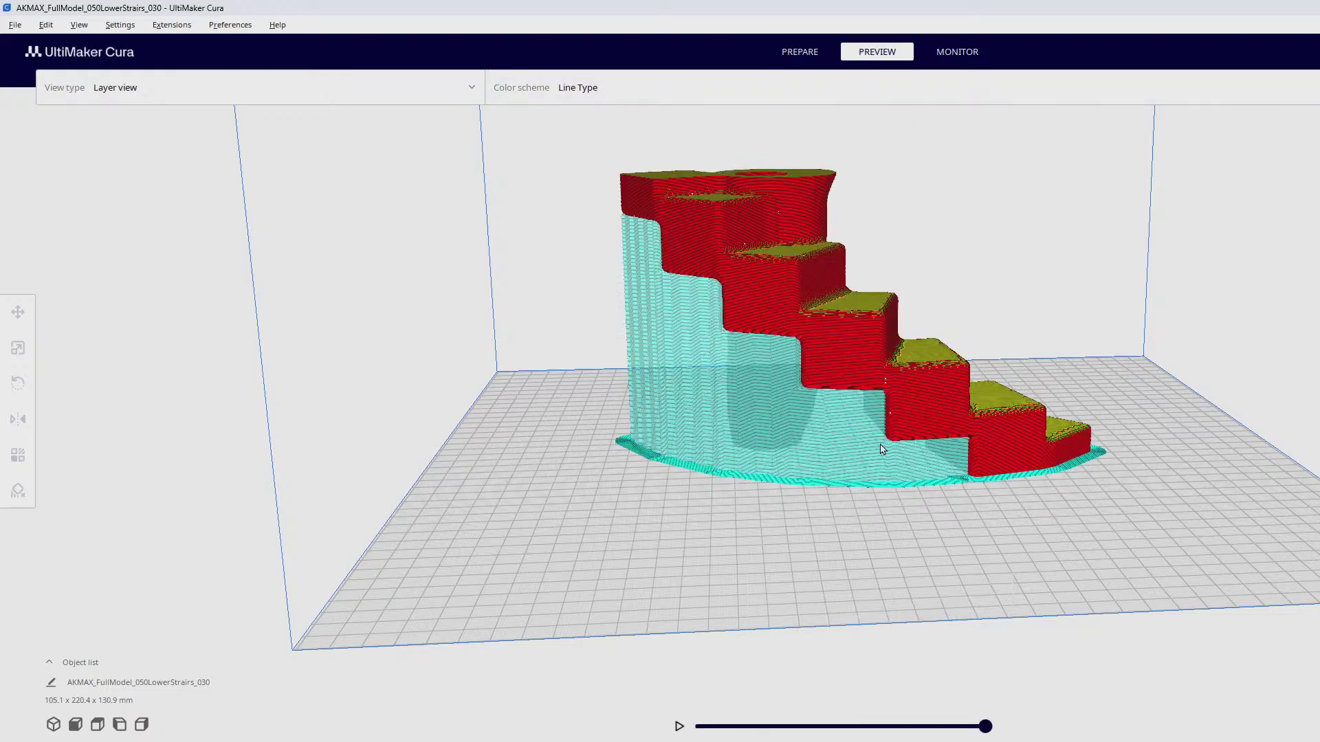
right_click_drag(883, 449, 481, 468)
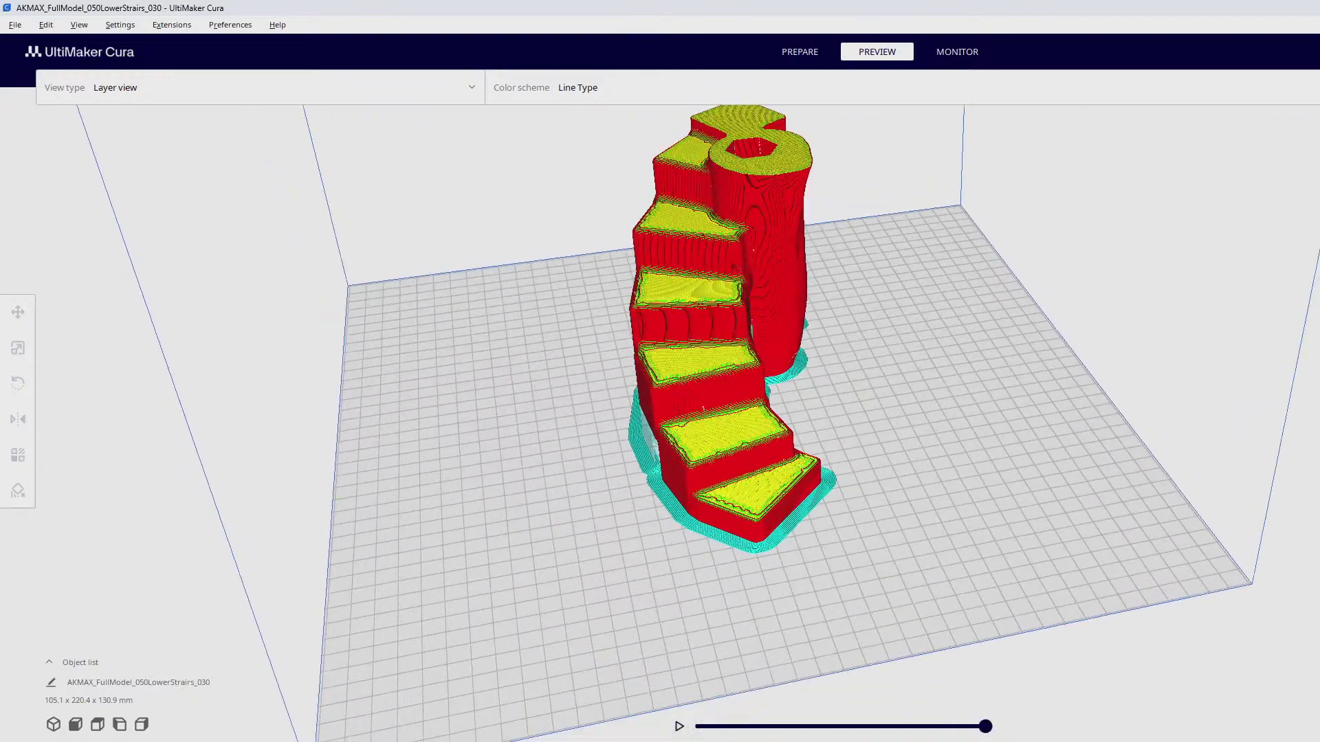
mouse_move(1319, 258)
left_mouse_down()
mouse_move(1319, 531)
mouse_move(1319, 258)
left_mouse_up()
right_click_drag(1003, 446, 1246, 388)
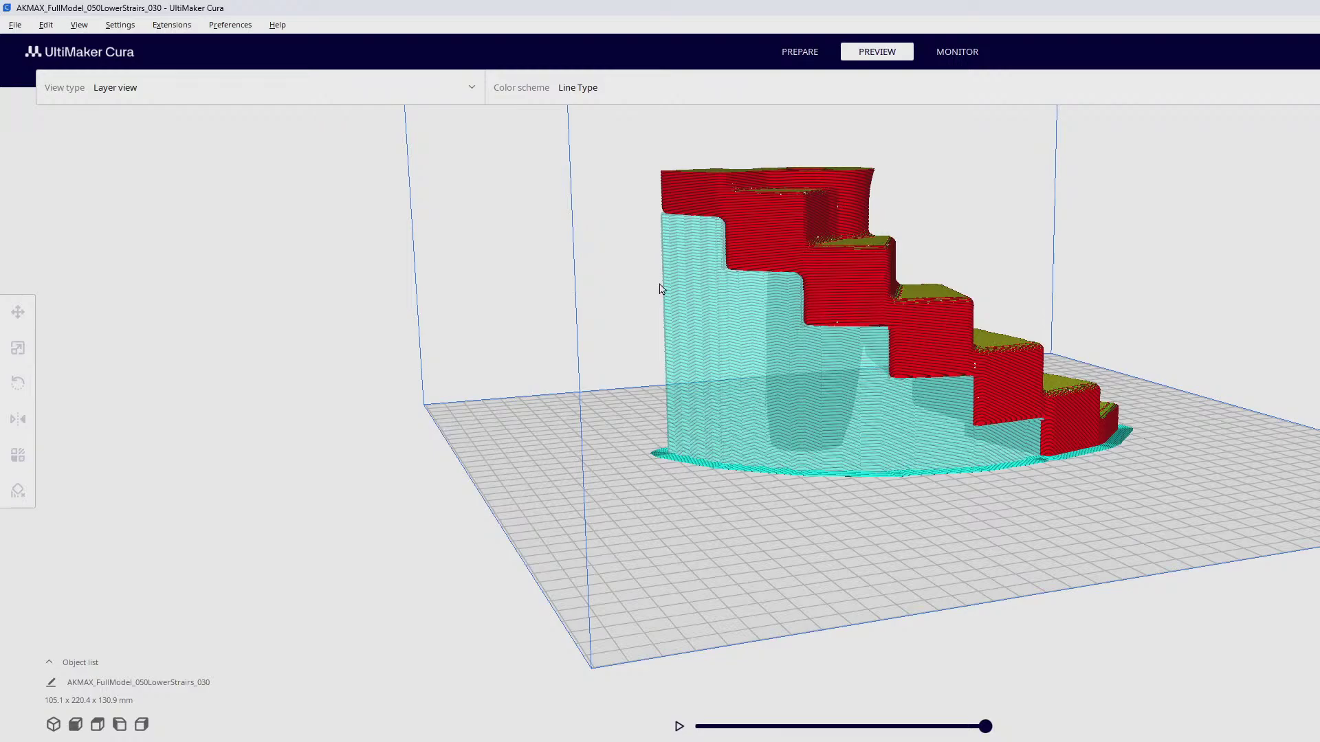
right_click_drag(1042, 479, 791, 513)
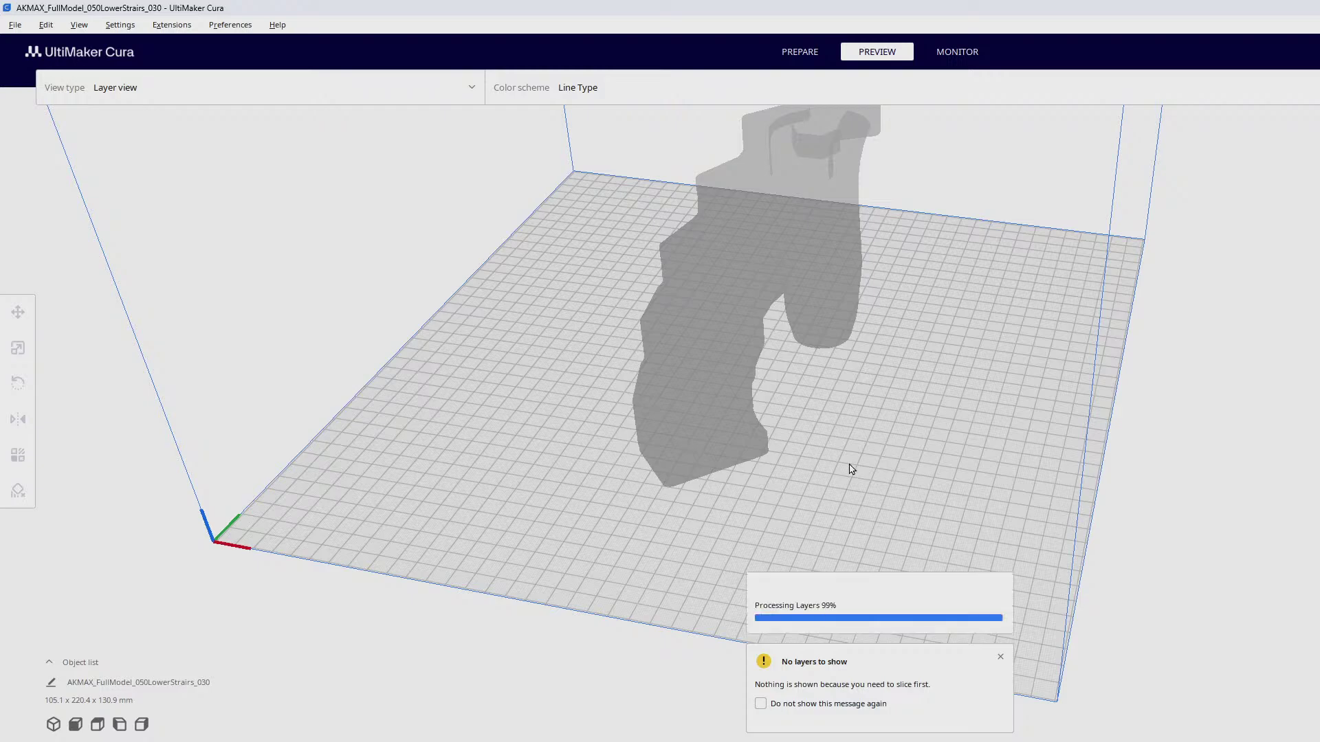
right_click_drag(913, 436, 59, 138)
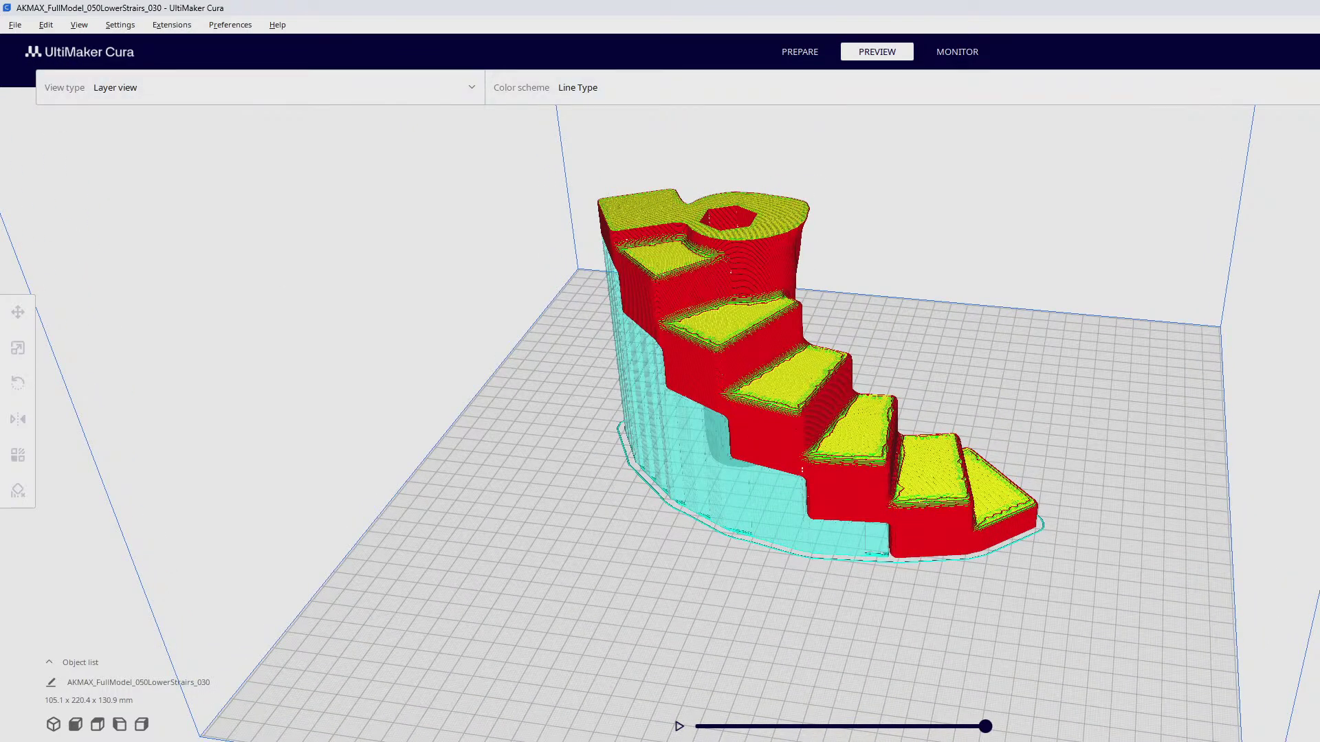
Step: Save the sliced stairs as AKMAX_FullModel_050LowerStrairs_030.gcode in the SnakeMountainFloorPrint folder and delete the model from the build plate
left_click(781, 416)
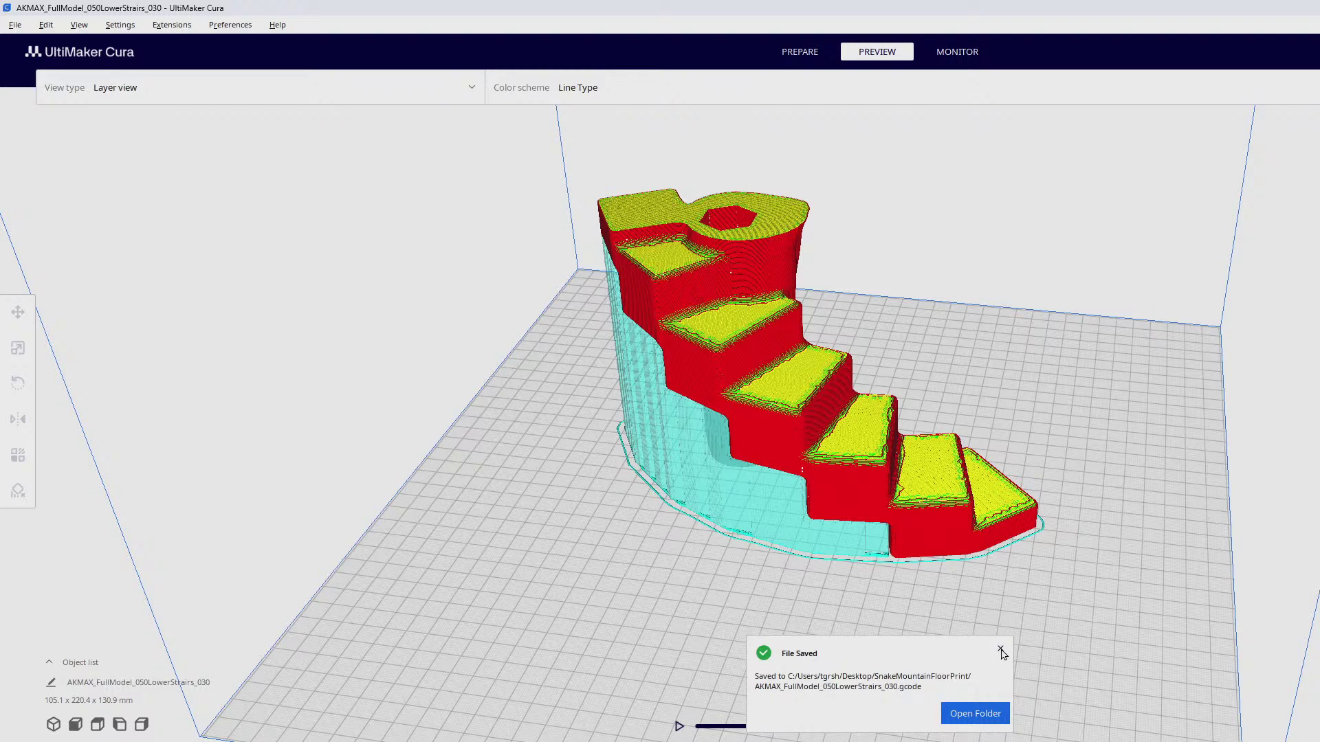
left_click(1001, 650)
left_click(853, 505)
key("Delete")
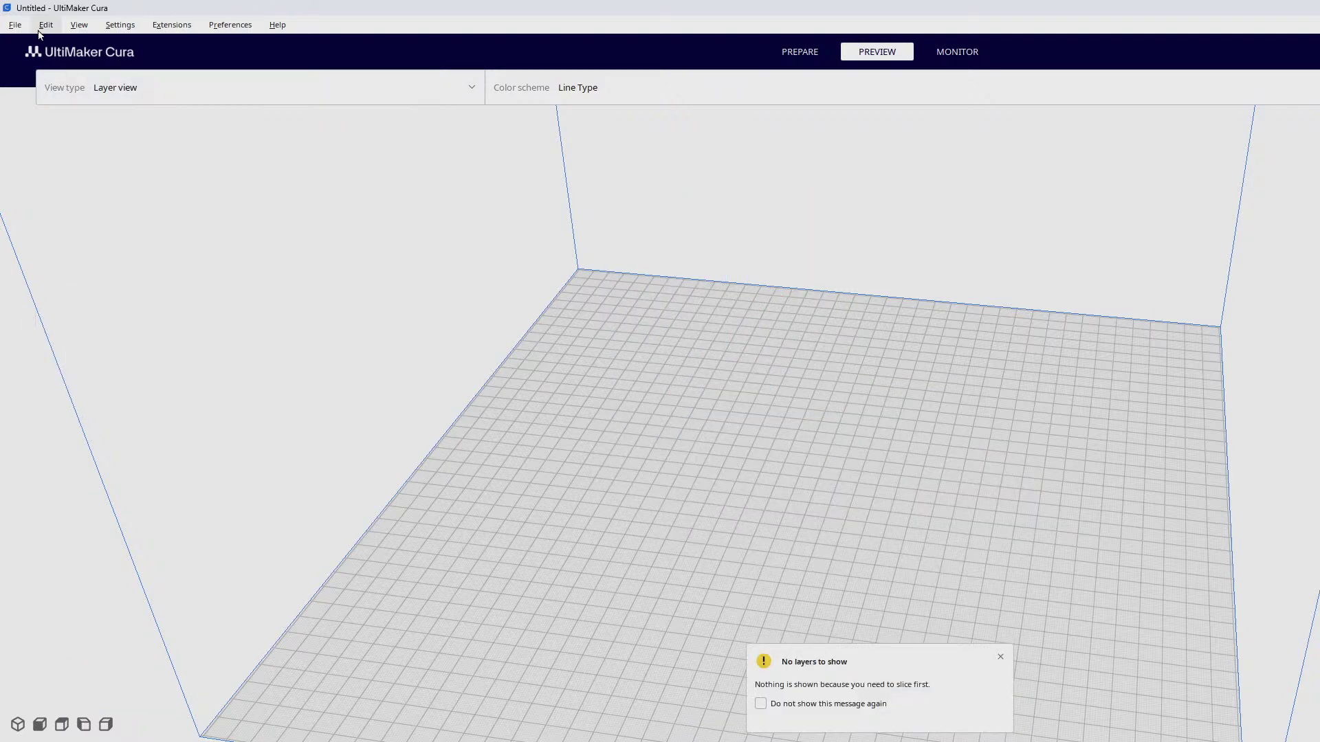
Step: Return to the preparation view and open FullModel_050UpperFloorTop_030.stl from the PartsofThe Floor folder
left_click(15, 26)
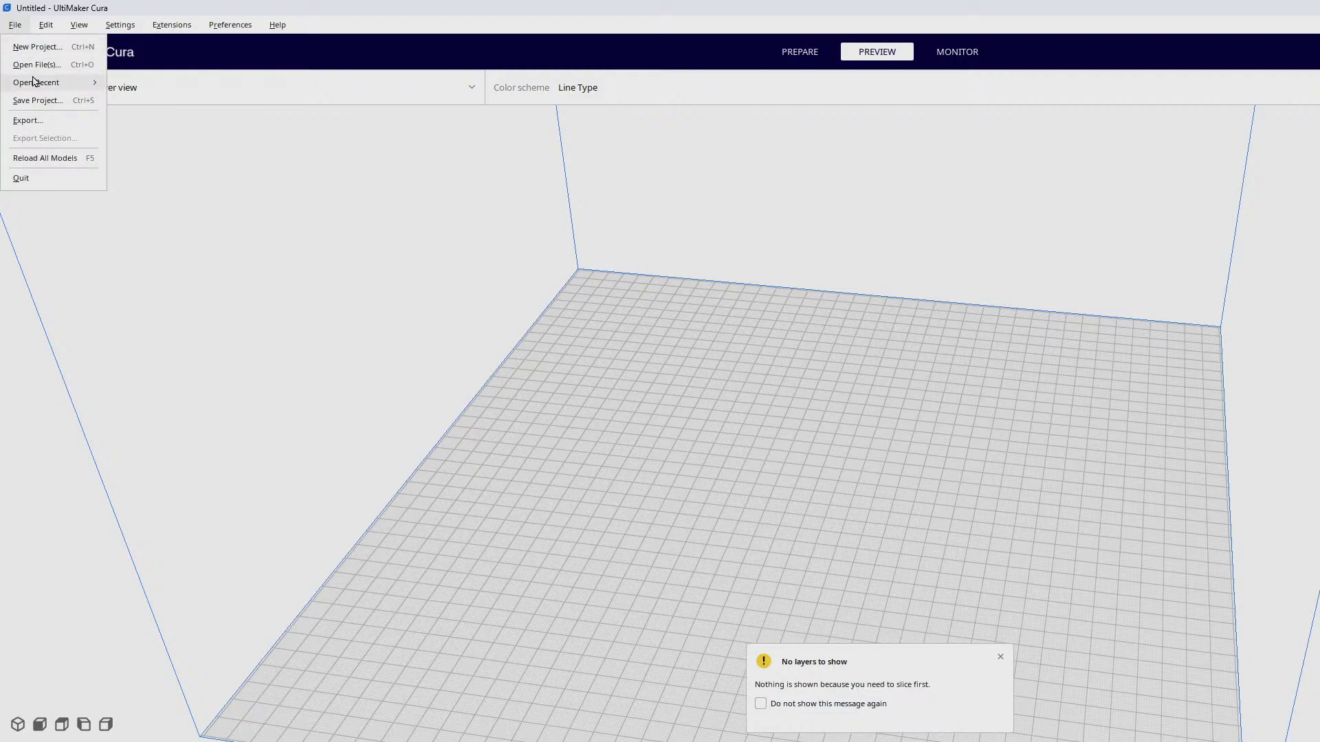
left_click(278, 25)
left_click(828, 53)
left_click(803, 55)
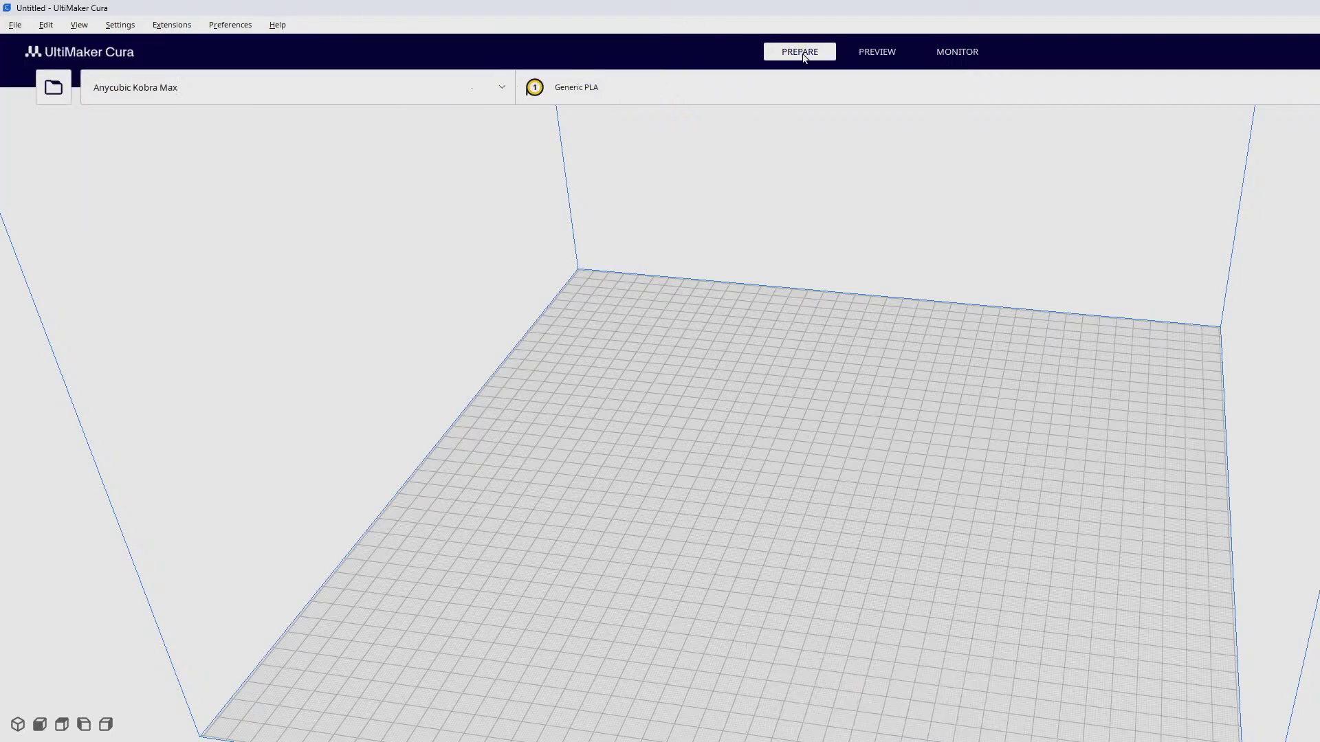
left_click(52, 86)
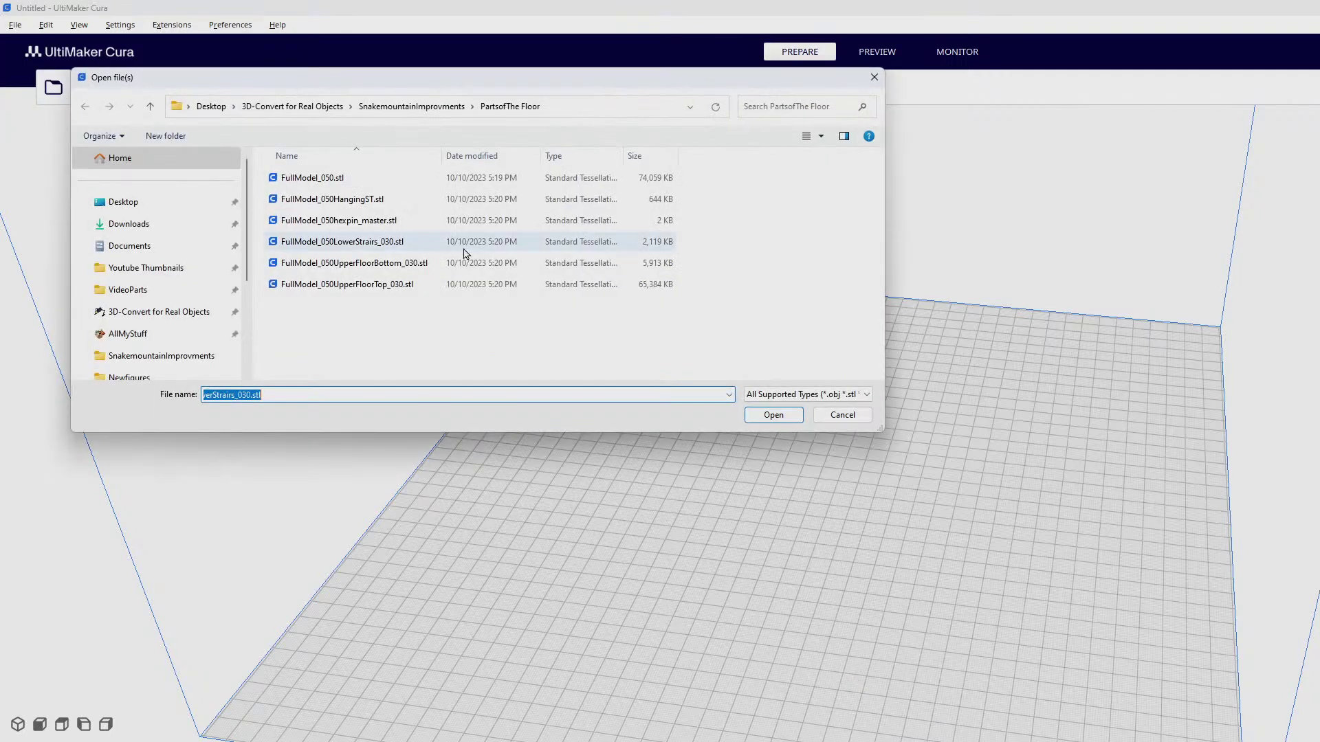
left_click(369, 285)
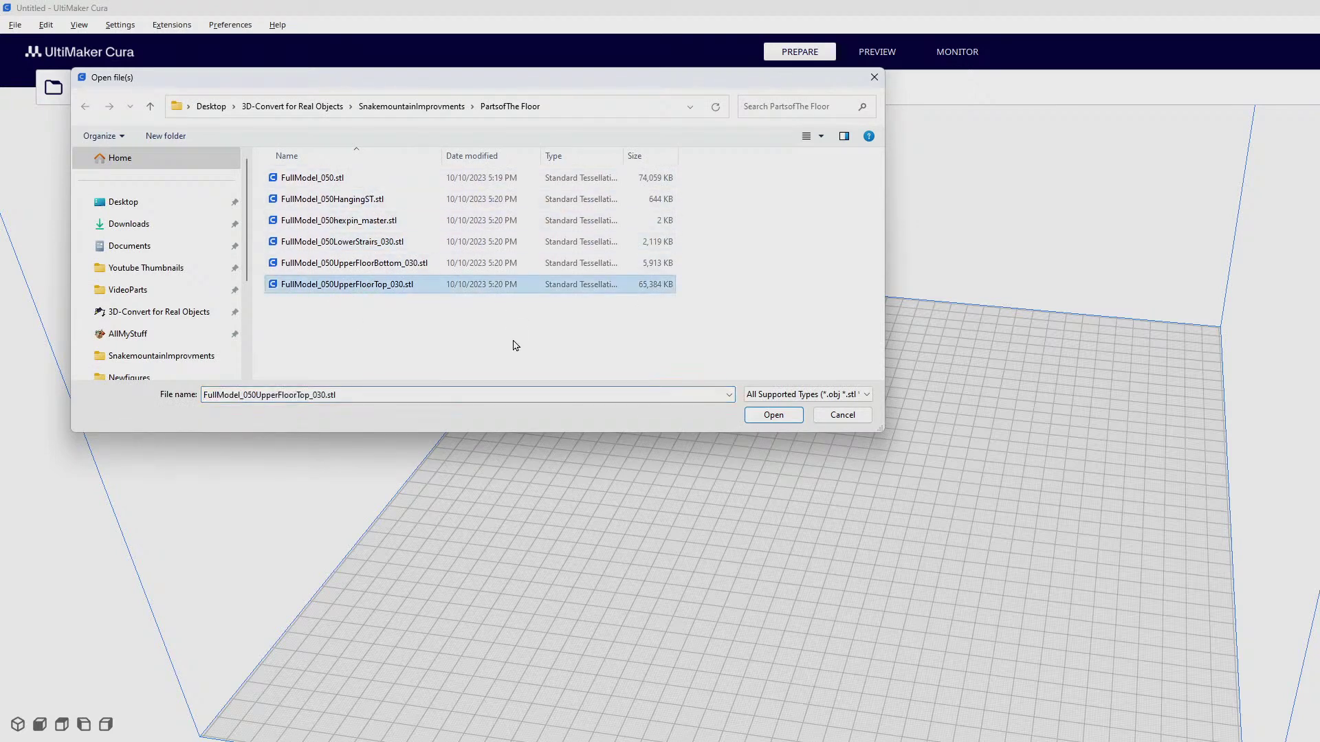
left_click(767, 417)
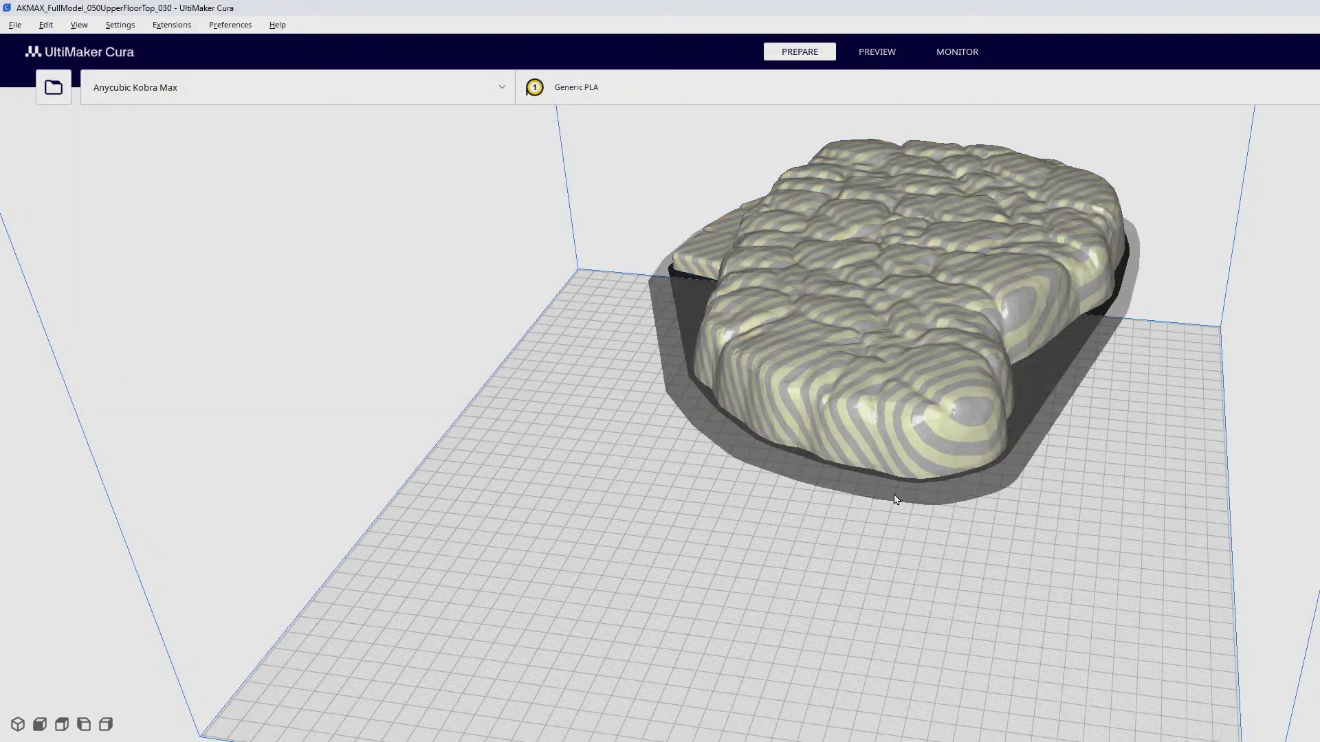
Step: Move the upper floor top along the X axis to about 3.06 mm so it sits within the build plate
mouse_move(897, 477)
right_mouse_down()
mouse_move(804, 415)
mouse_move(901, 483)
mouse_move(1187, 530)
mouse_move(1315, 514)
mouse_move(1230, 570)
right_mouse_up()
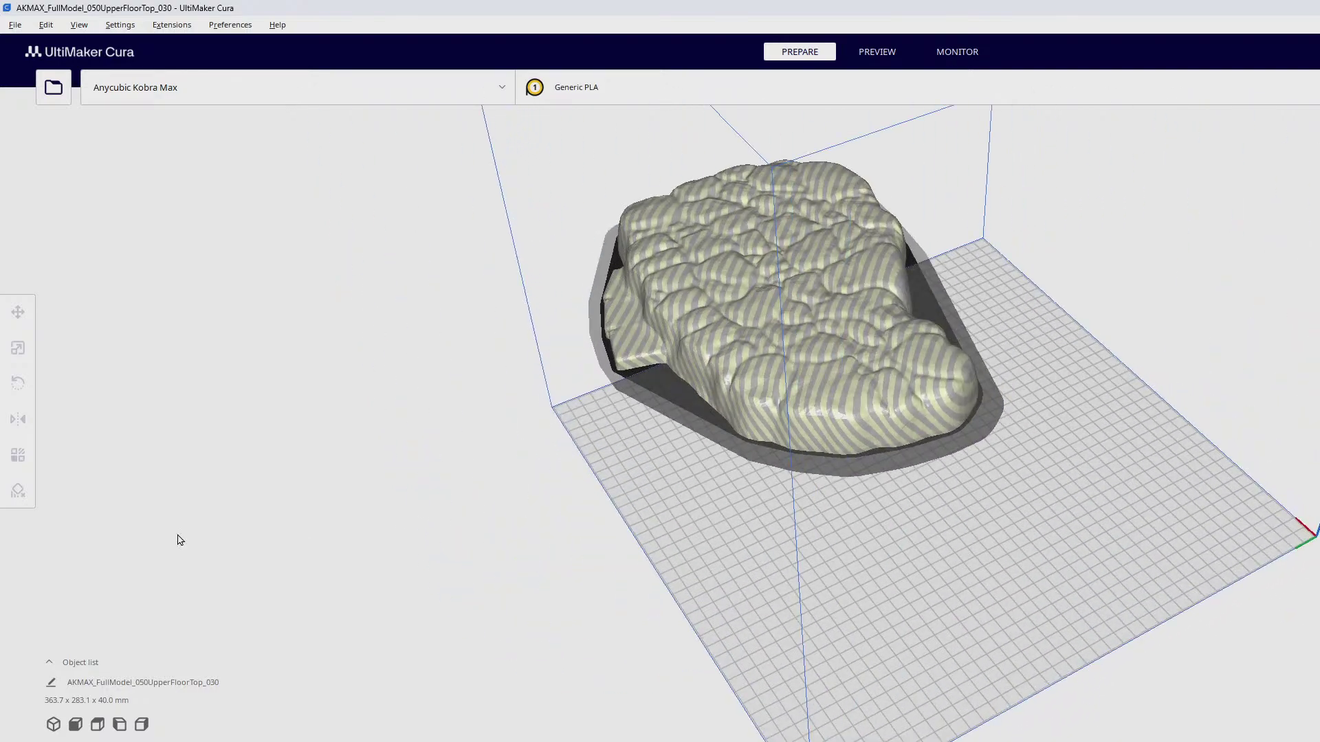
left_click(756, 334)
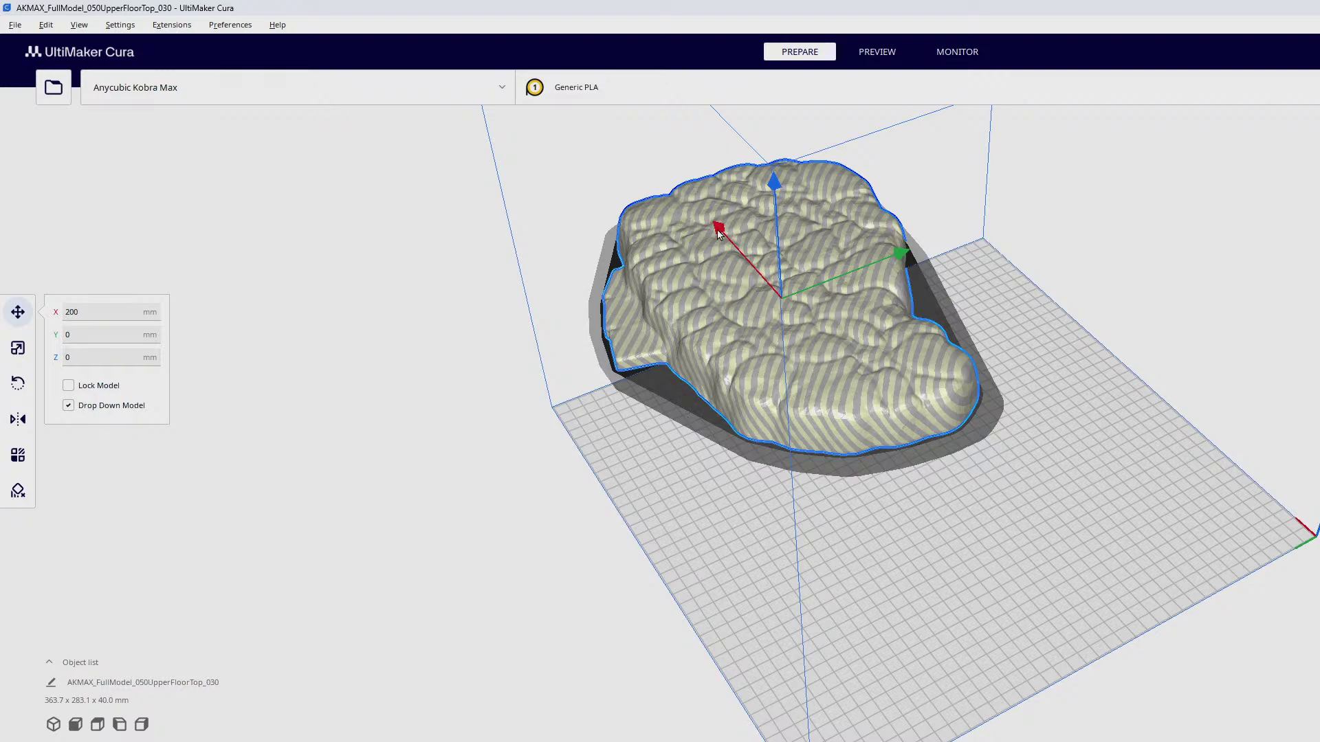
left_click_drag(719, 234, 845, 368)
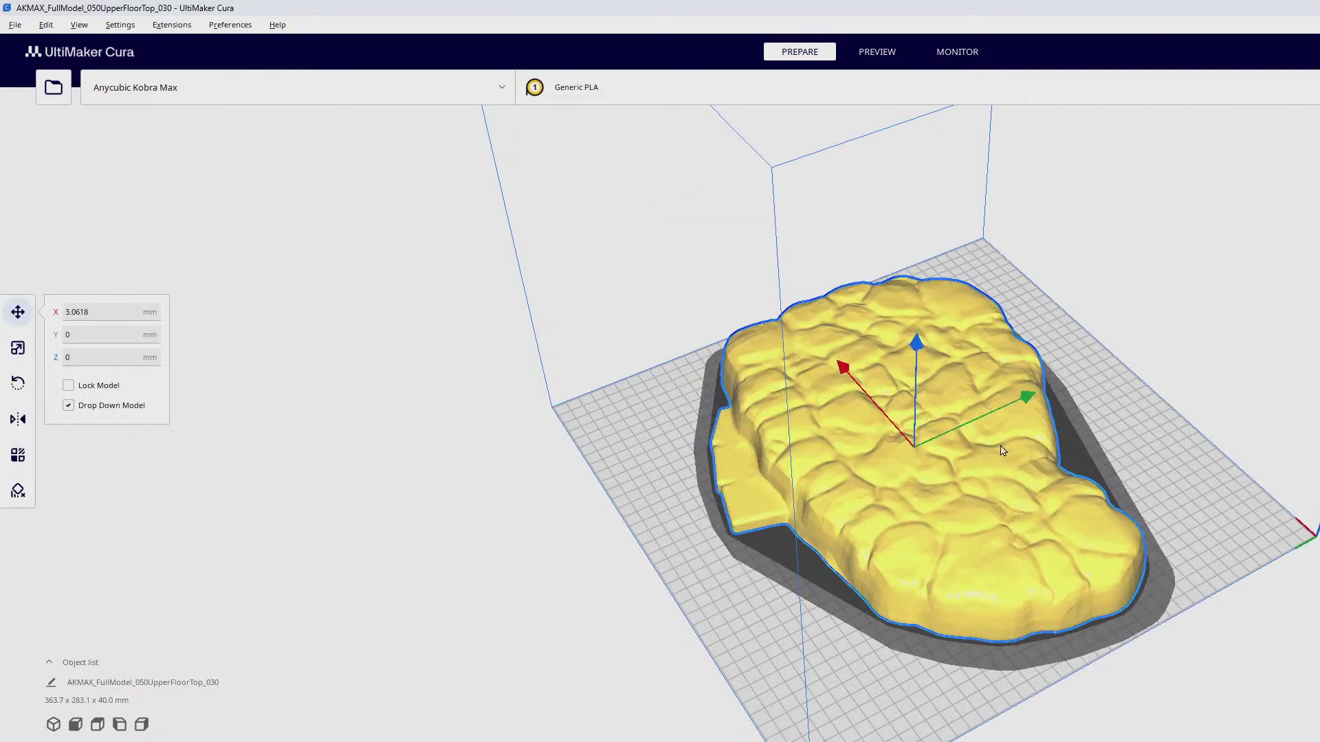
Step: Examine the upper floor top's underside and the supports in its hexagonal pin holes, both as a solid model and in the layer preview
right_click_drag(1046, 515, 559, 558)
right_click_drag(742, 547, 908, 380)
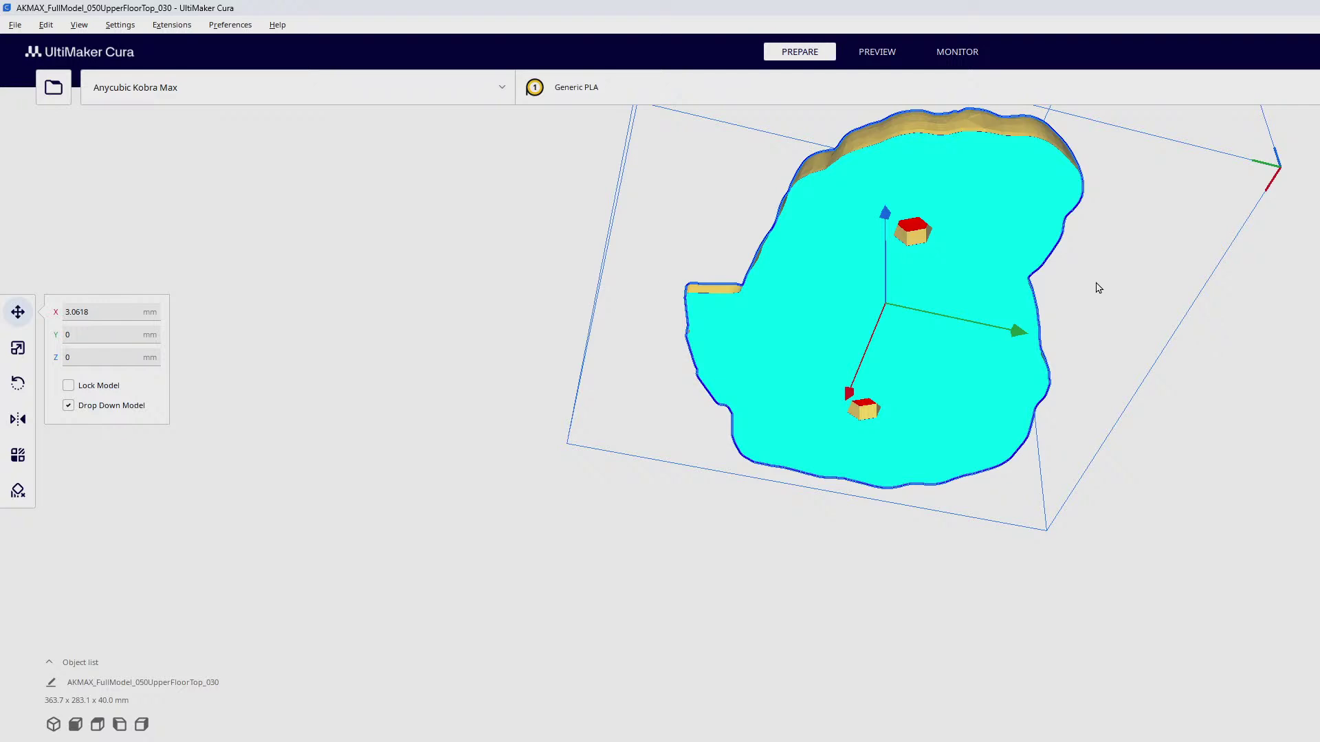
right_click_drag(1111, 289, 822, 419)
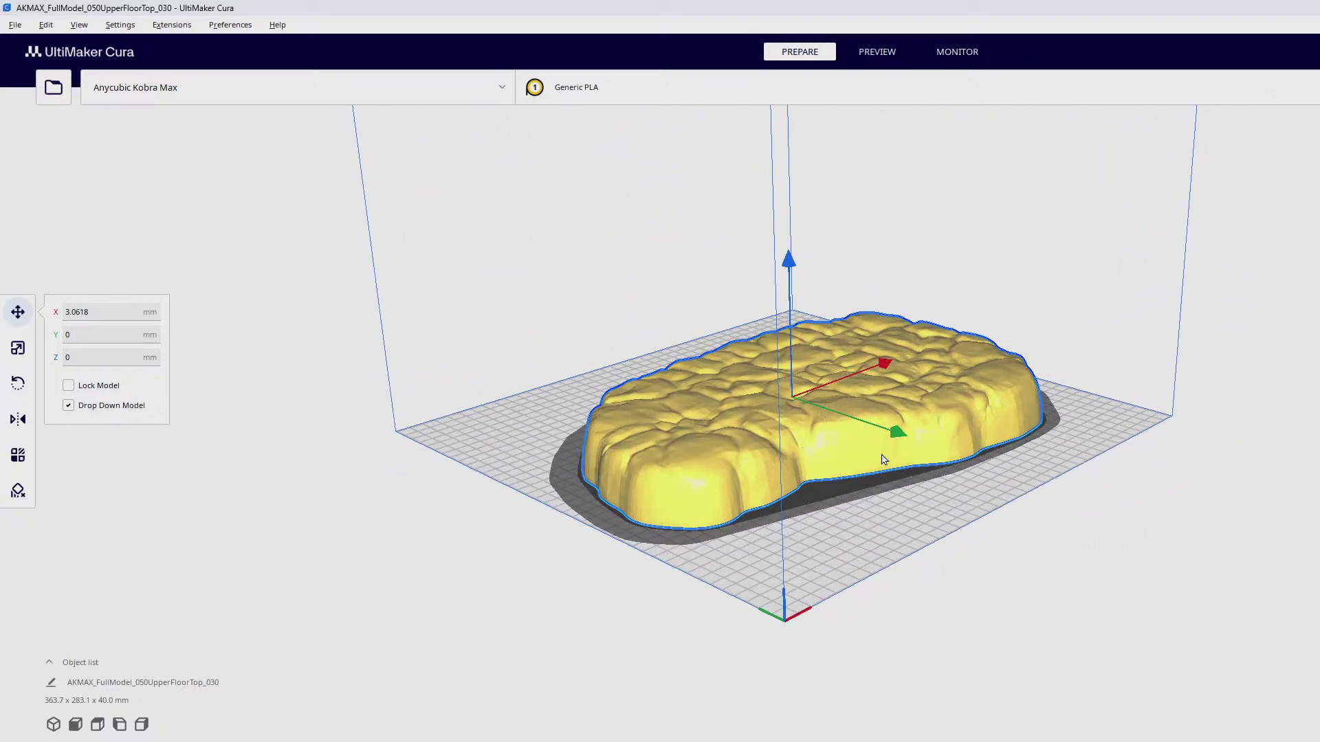
right_click_drag(883, 460, 776, 279)
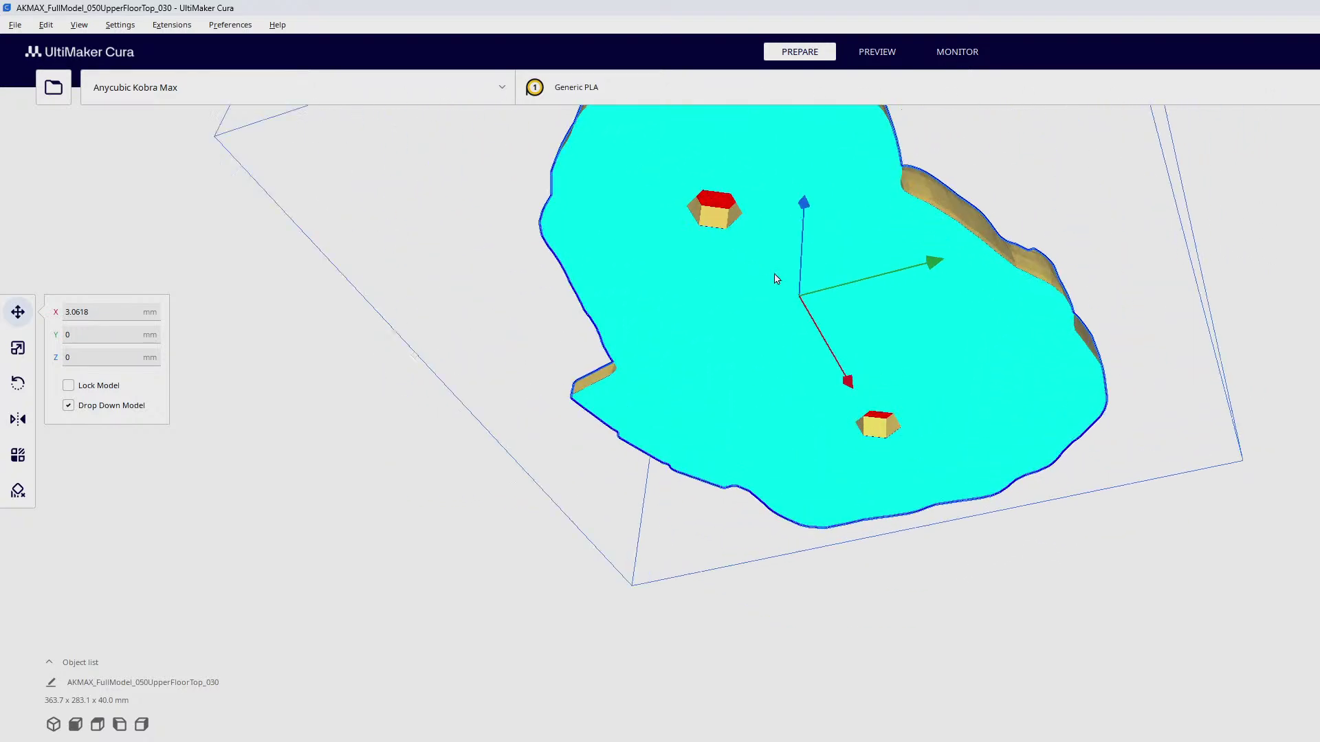
left_click(877, 52)
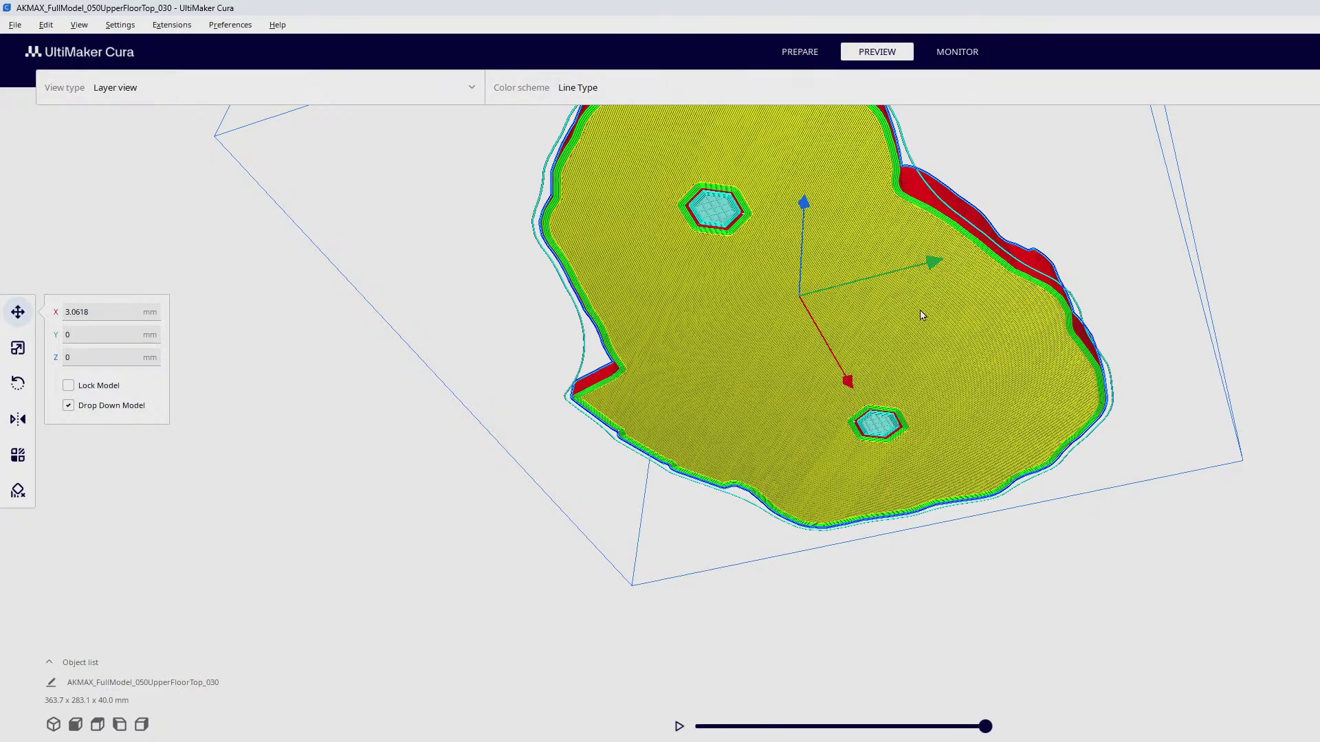
right_click_drag(921, 315, 1254, 303)
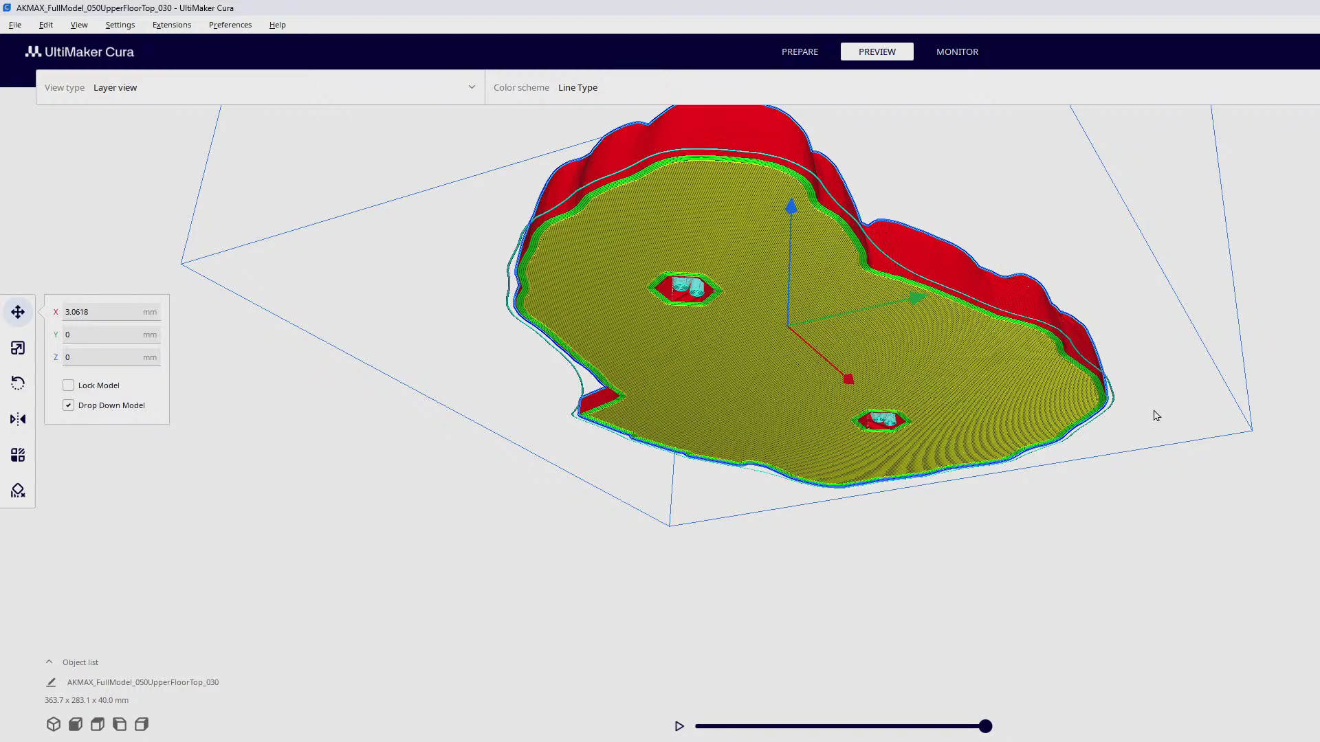
scroll(976, 309, "up", 5)
scroll(987, 351, "down", 4)
right_click_drag(987, 352, 986, 335)
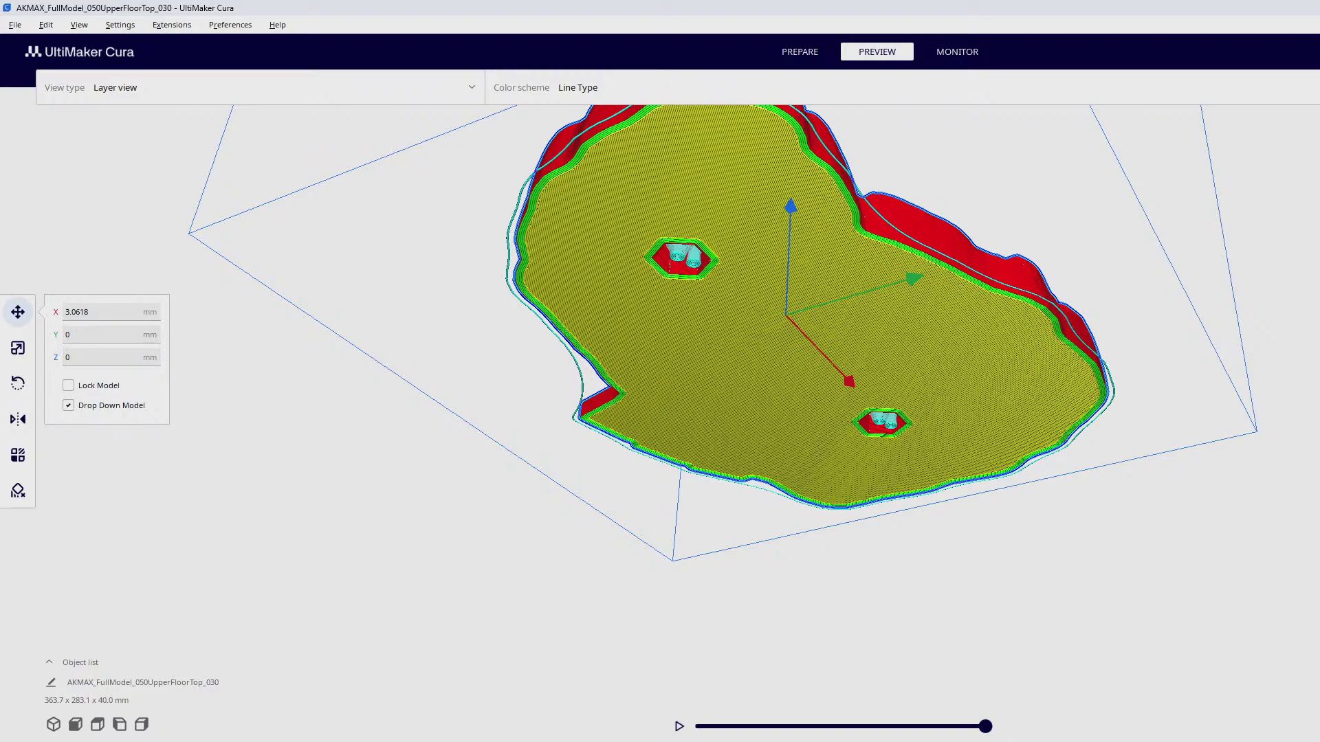
Step: Save the sliced upper floor top as AKMAX_FullModel_050UpperFloorTop_030.gcode in the SnakeMountainFloorPrint folder and delete the model from the build plate
right_click_drag(1242, 497, 969, 528)
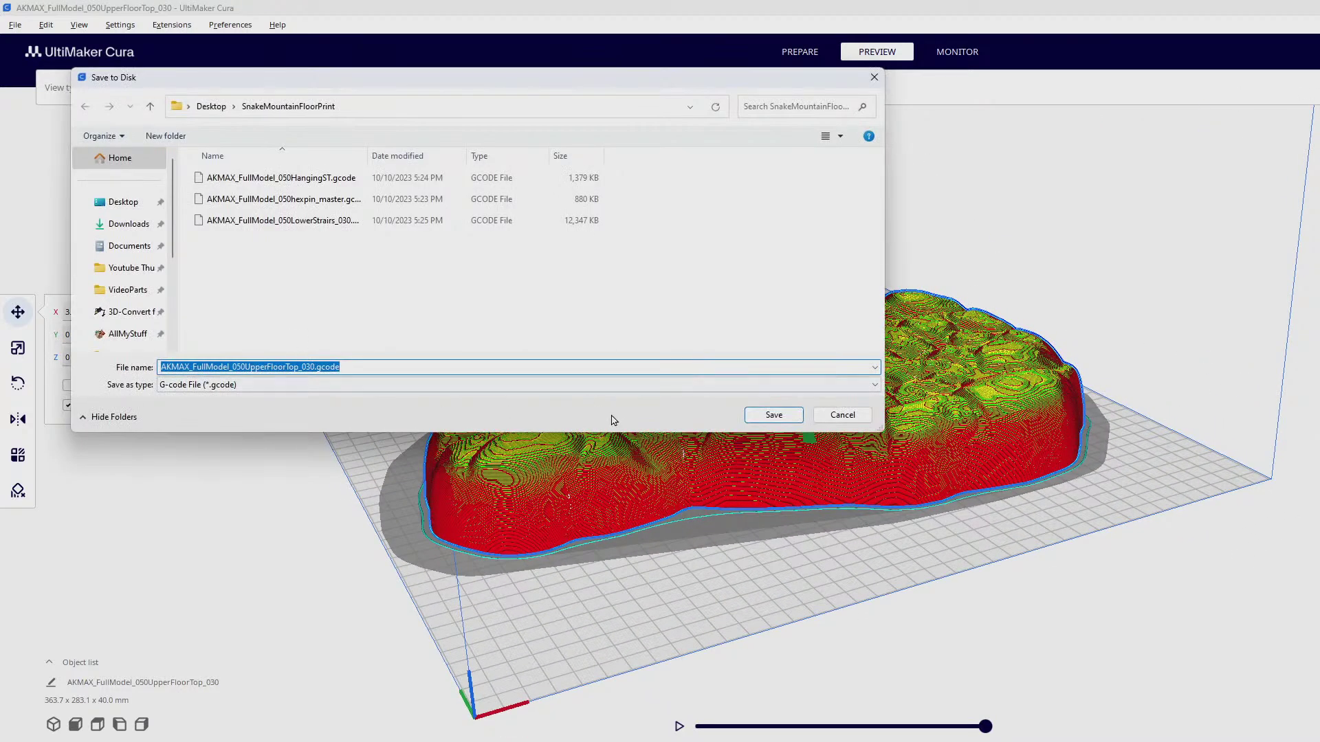
left_click(773, 417)
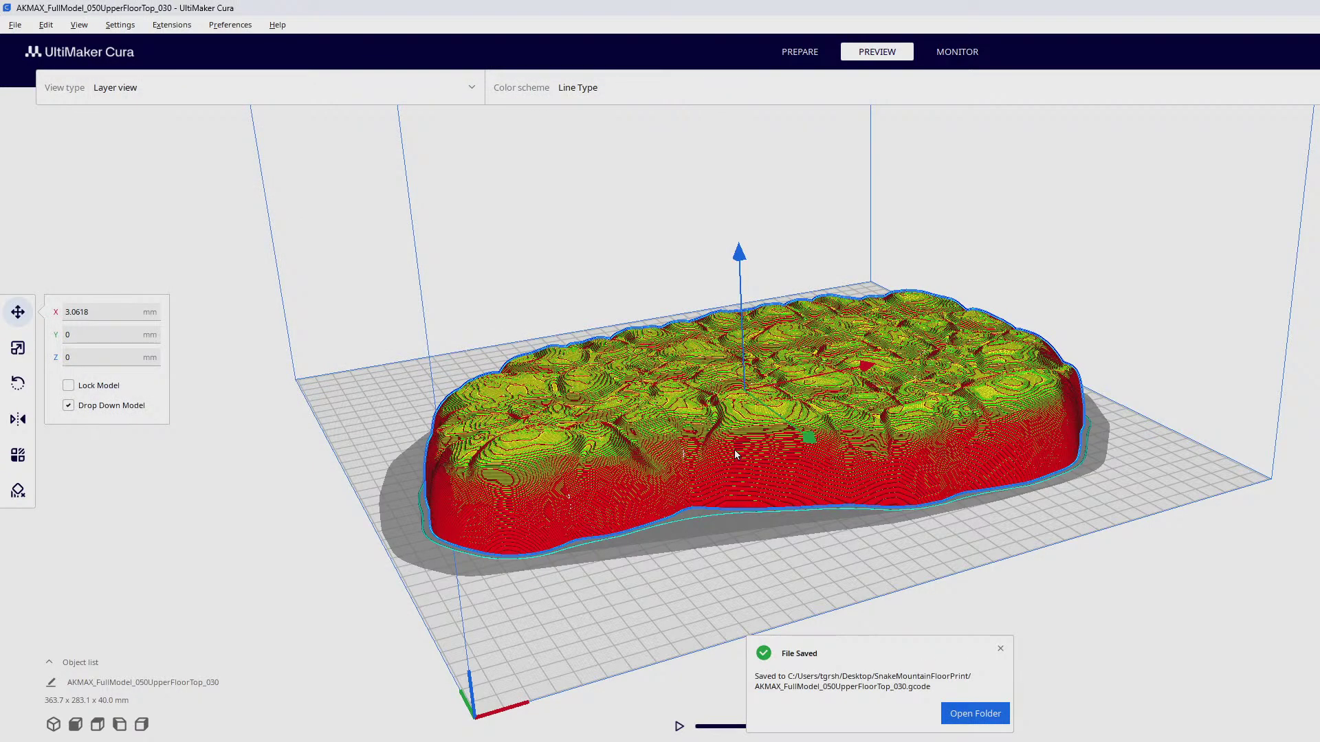
key("Delete")
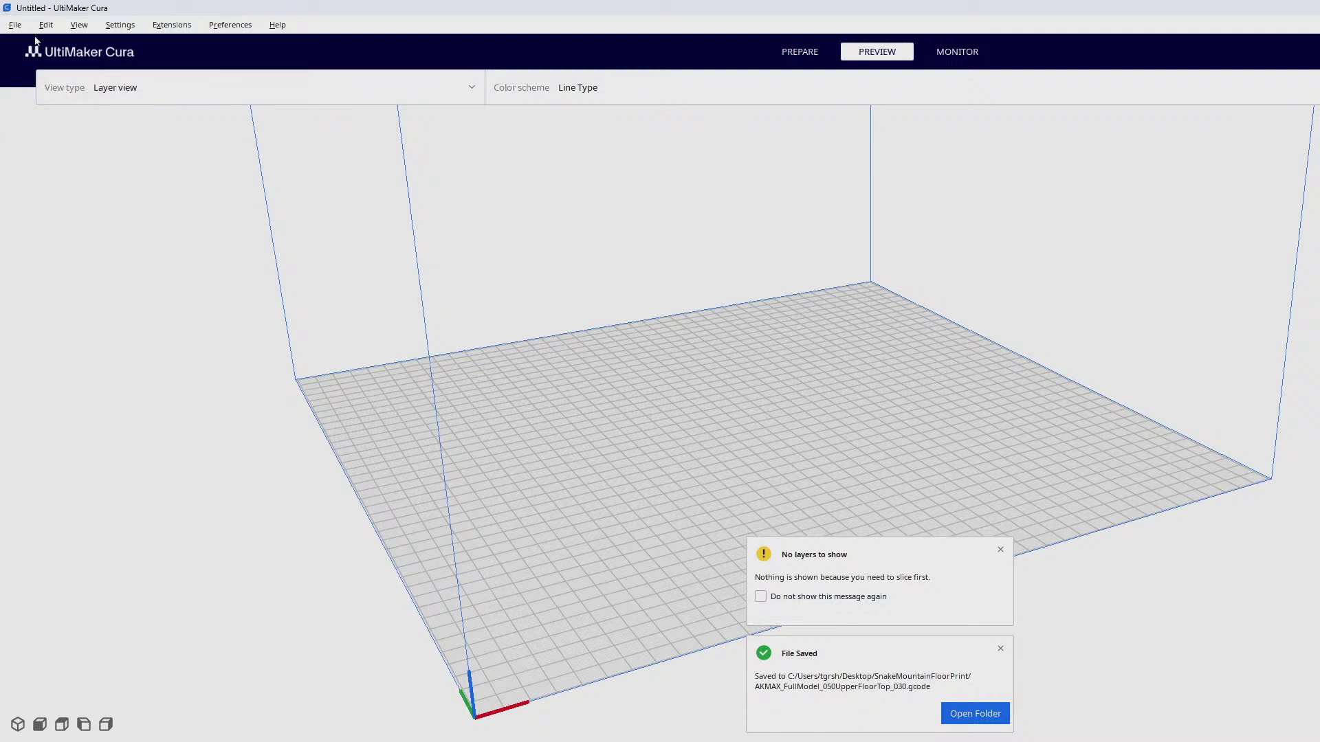
Step: Return to the preparation view and open FullModel_050UpperFloorBottom_030.stl from the PartsofThe Floor folder
left_click(789, 55)
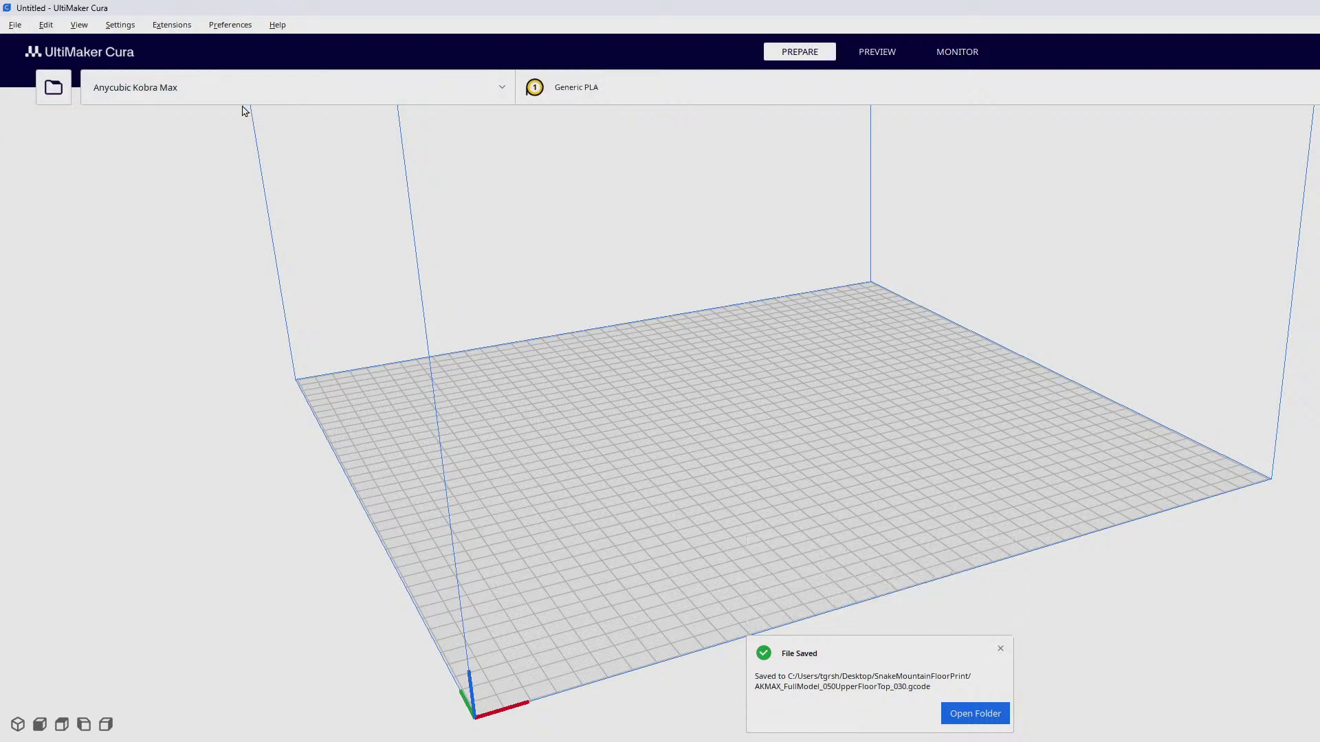
left_click(52, 86)
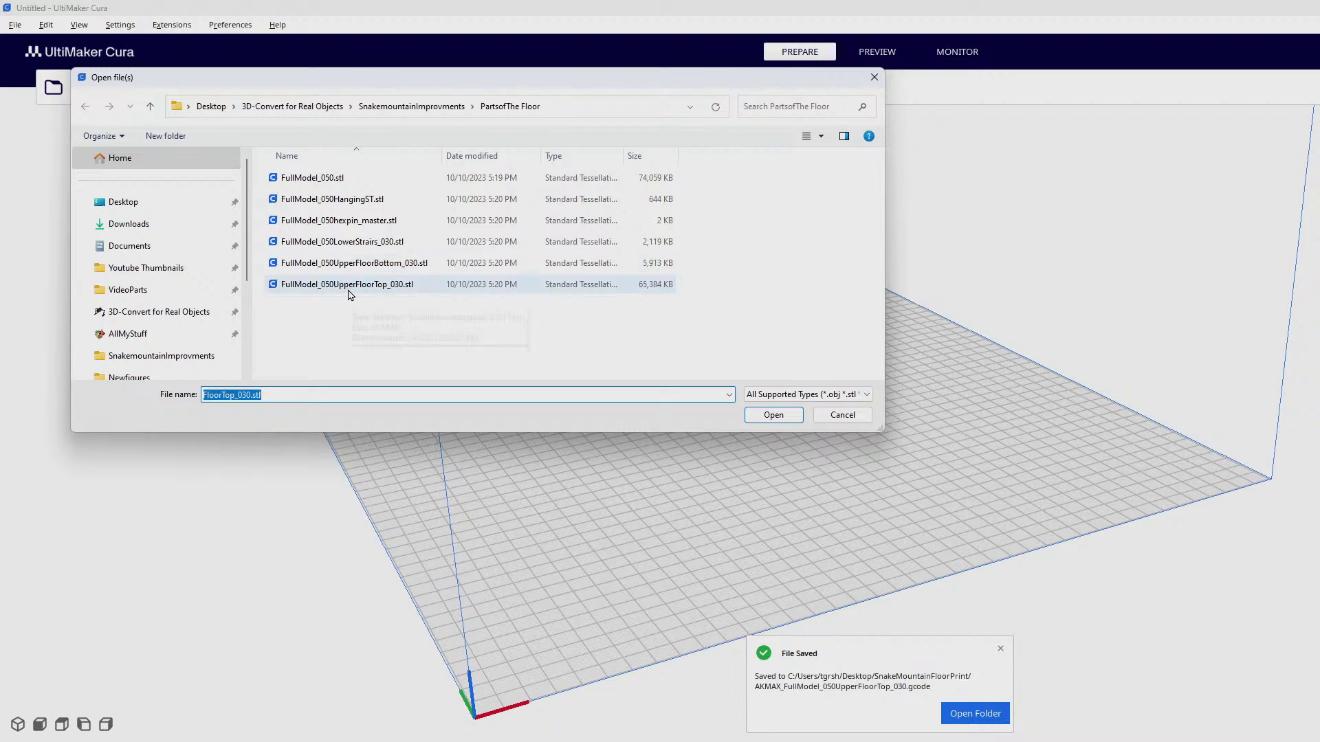
left_click(351, 264)
left_click(768, 416)
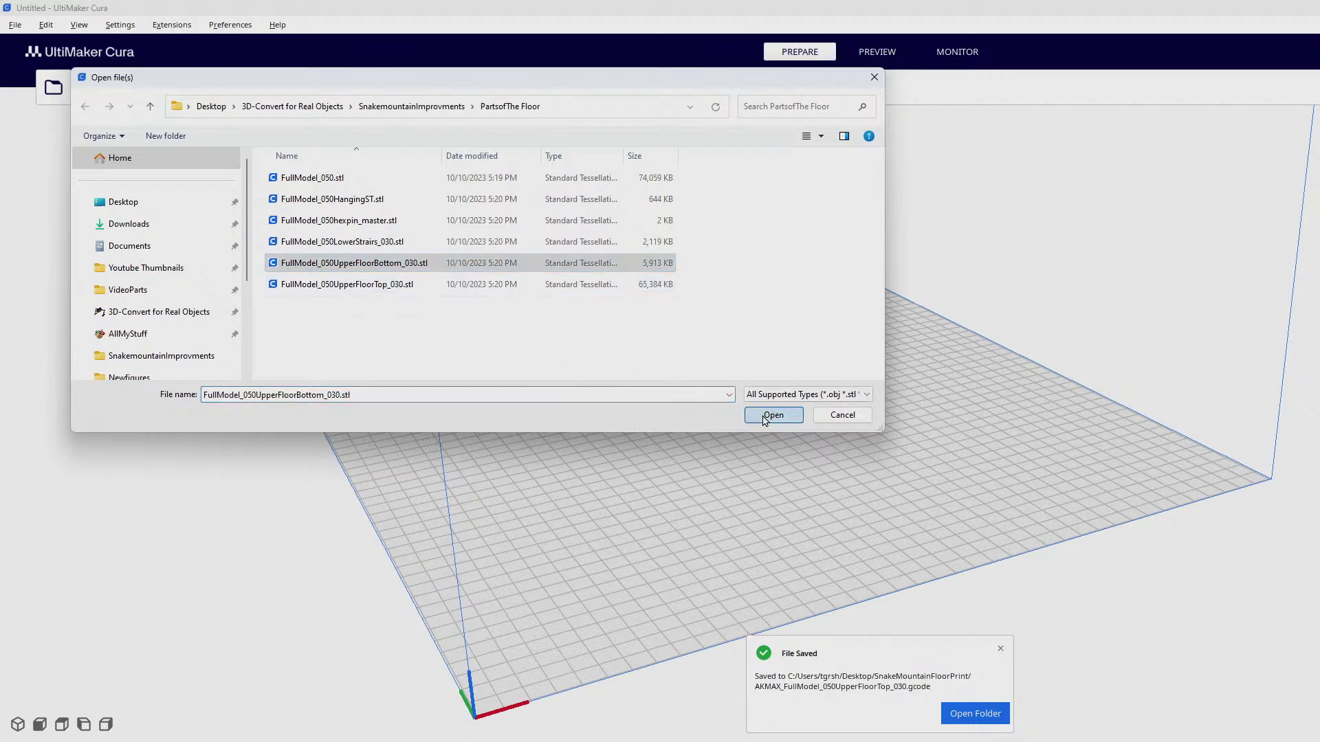
Step: Move the upper floor bottom along the X axis to about -24.06 mm to bring it over the build plate
right_click_drag(888, 420, 720, 426)
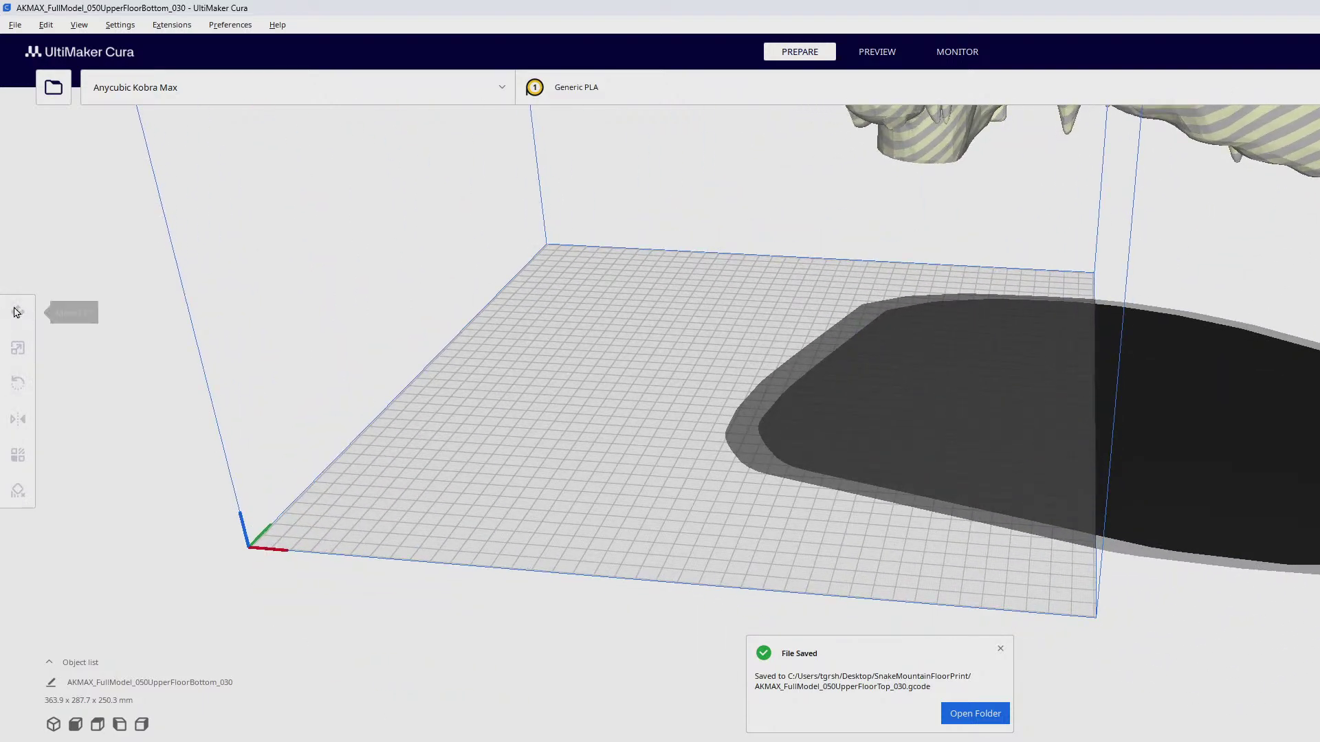
scroll(624, 388, "down", 5)
scroll(844, 349, "down", 3)
left_click(1110, 244)
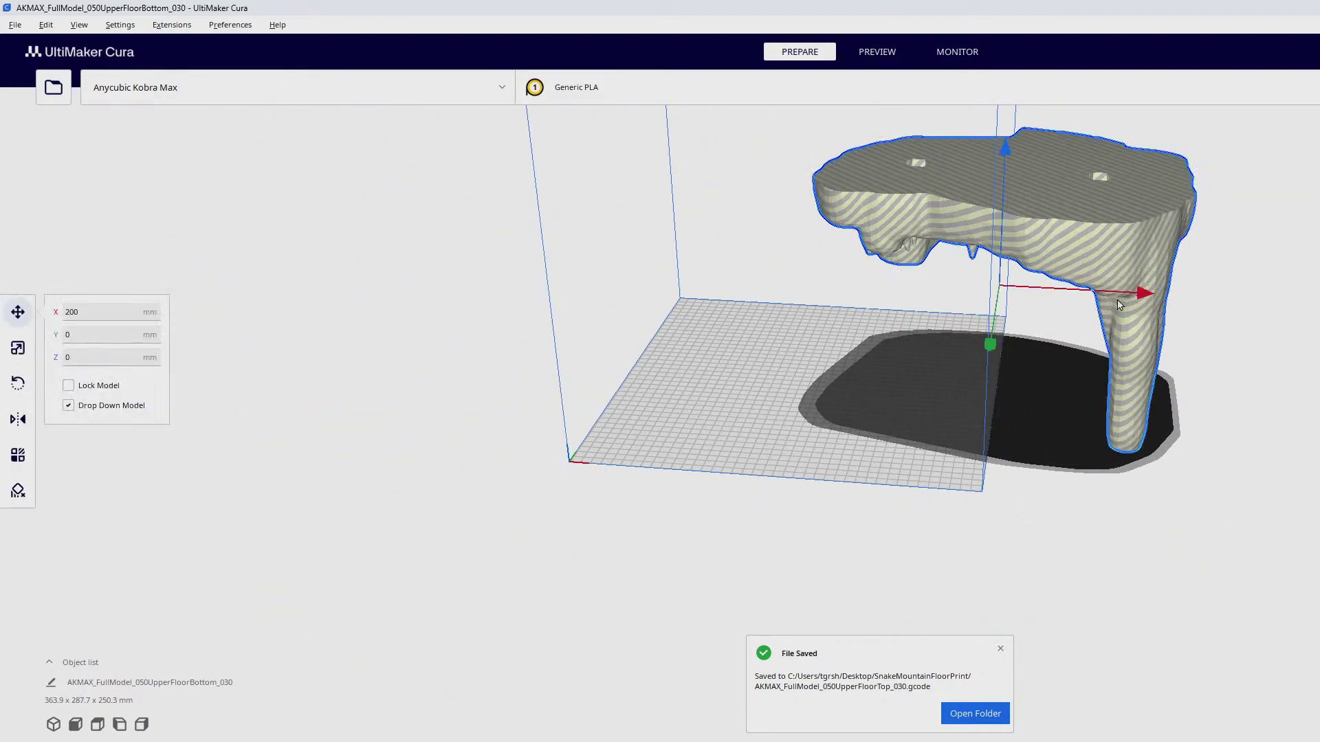
left_click_drag(1141, 302, 929, 302)
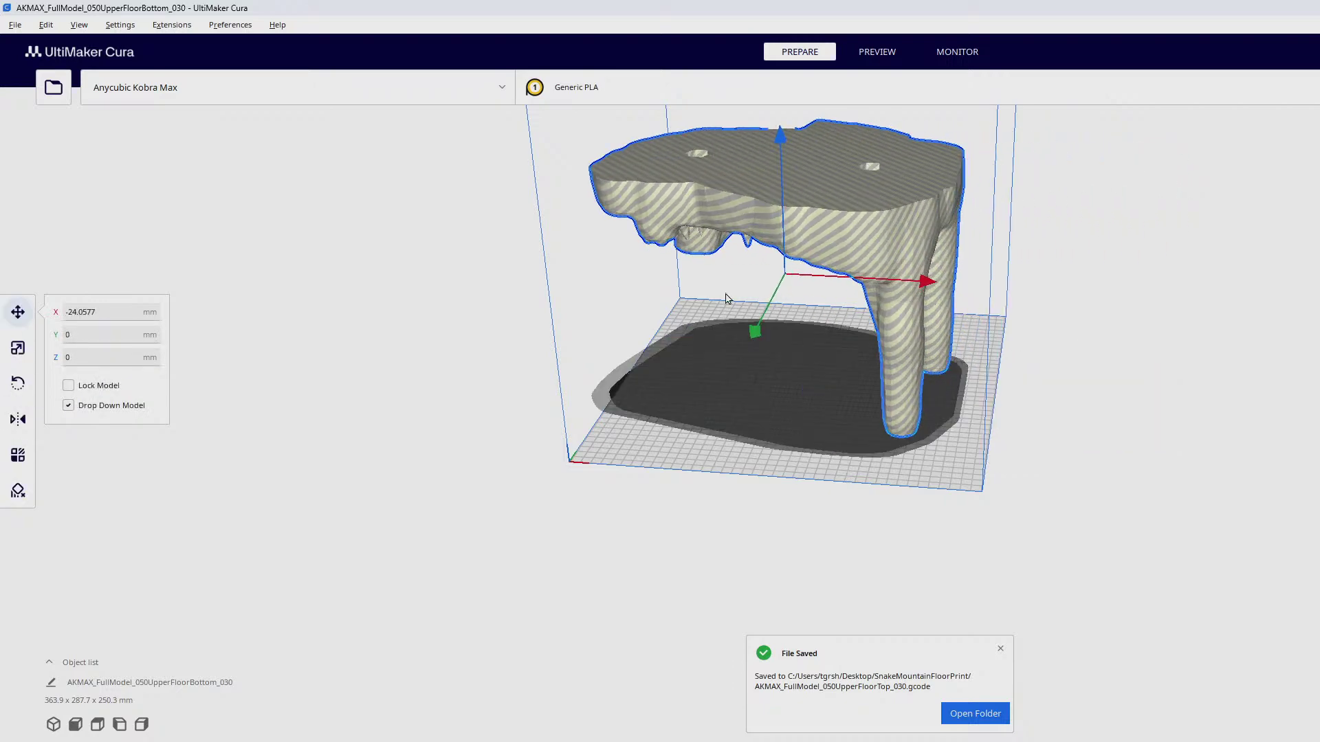
Step: Rotate the upper floor bottom 180° about the Y axis so its flat side lies on the build plate with the legs upward
left_click(17, 383)
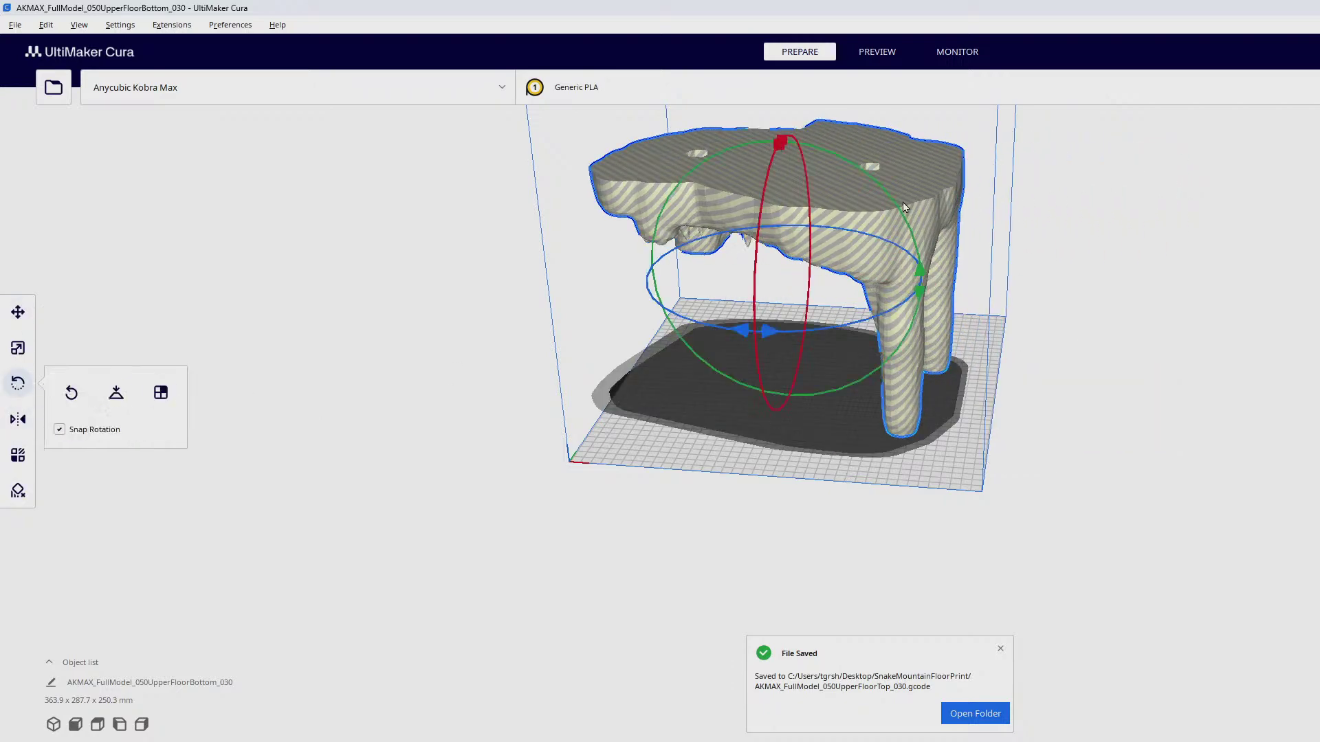
left_click_drag(884, 191, 752, 365)
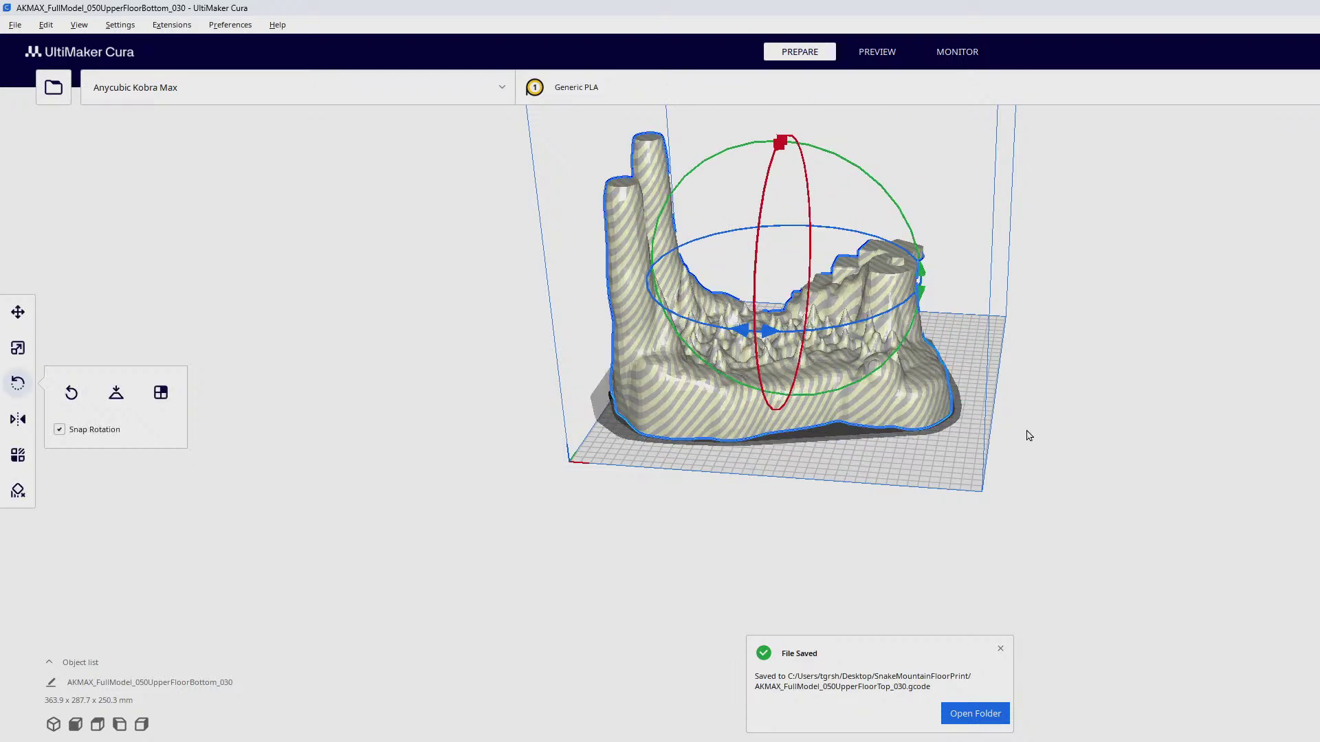
right_click_drag(1029, 436, 978, 518)
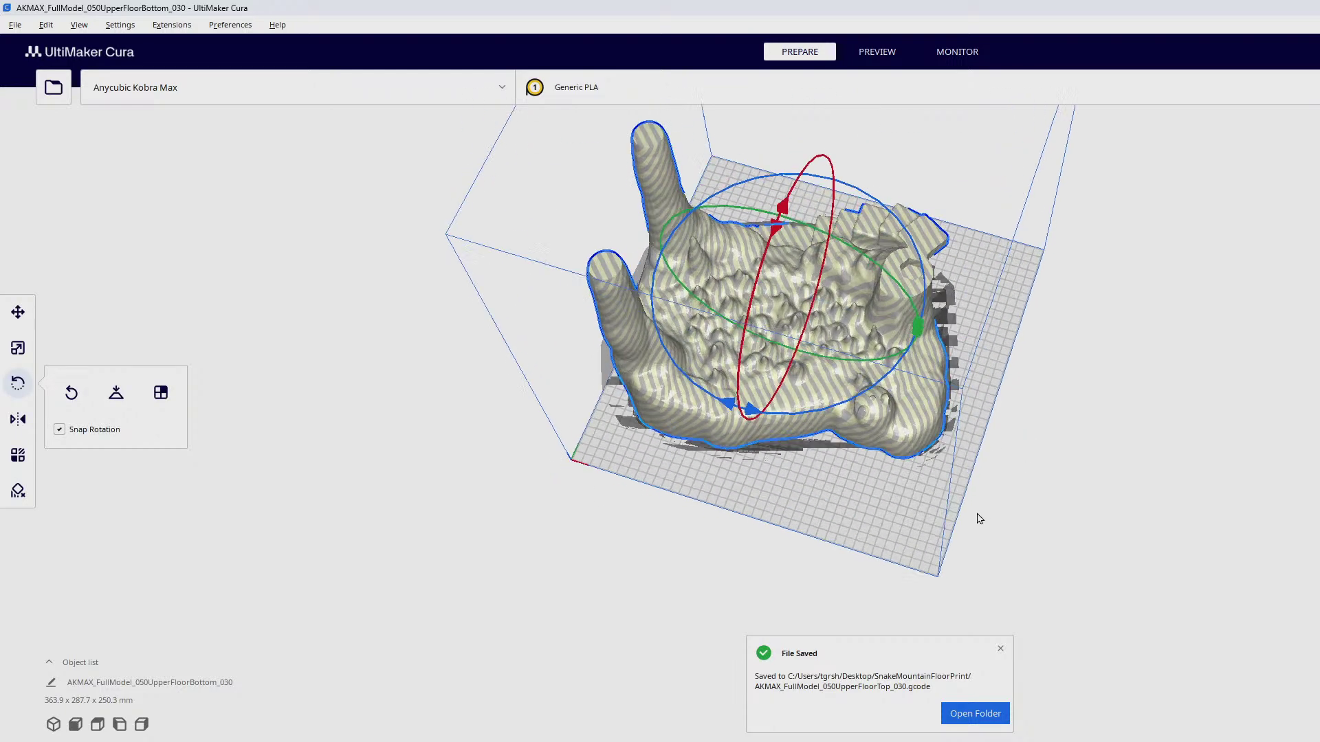
Step: Shift the flipped upper floor bottom along the X axis to about 7.61 mm and inspect its stair side for overhangs
left_click(20, 317)
left_click_drag(923, 333, 959, 348)
right_click_drag(863, 374, 514, 246)
right_click_drag(842, 338, 509, 378)
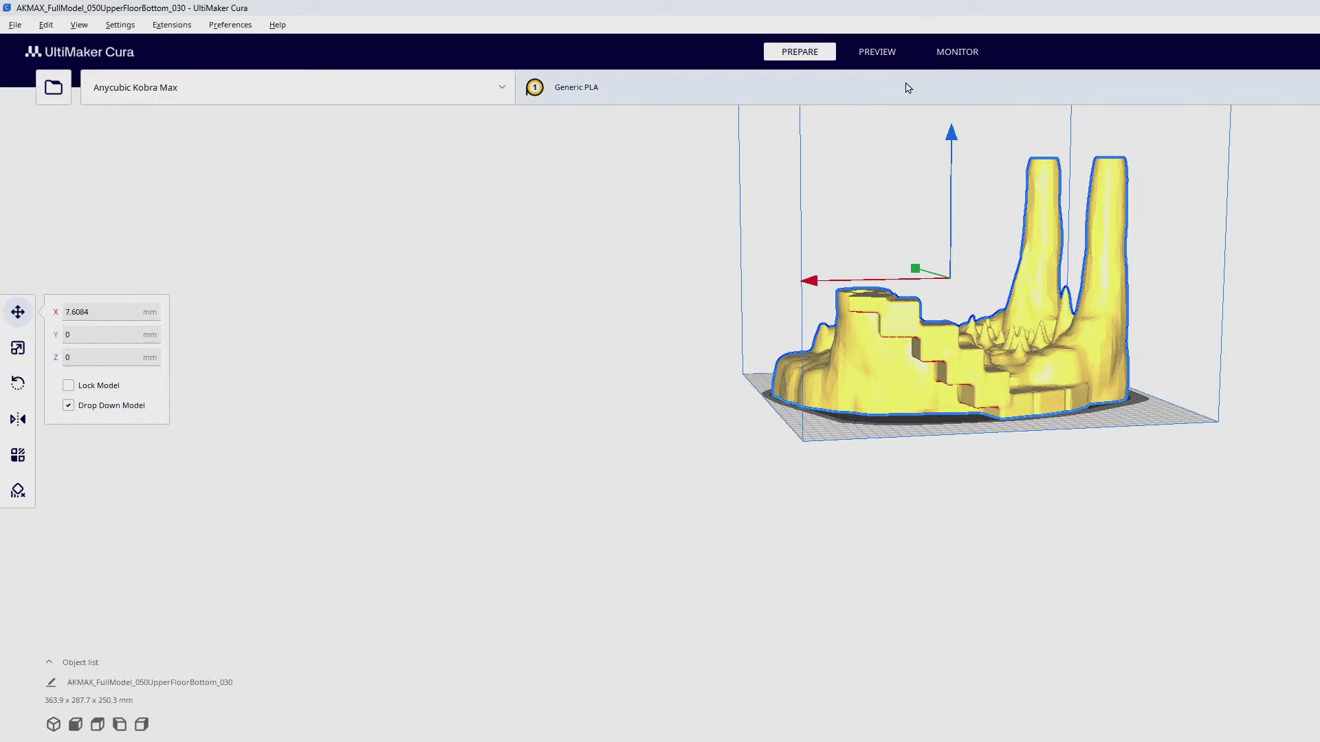
Step: Check the supports under the stairs in the layer preview and save the slice as AKMAX_FullModel_050UpperFloorBottom_030.gcode in the SnakeMountainFloorPrint folder
left_click(878, 55)
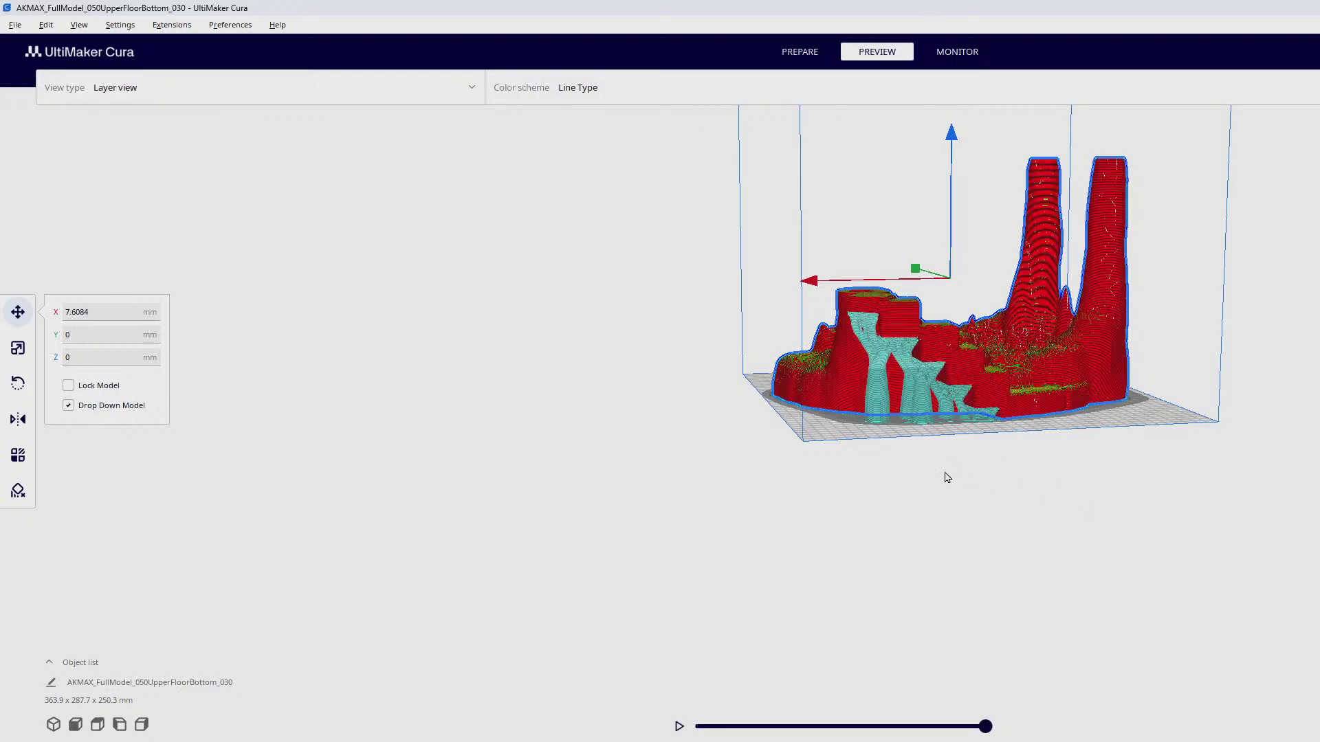
right_click_drag(984, 488, 890, 389)
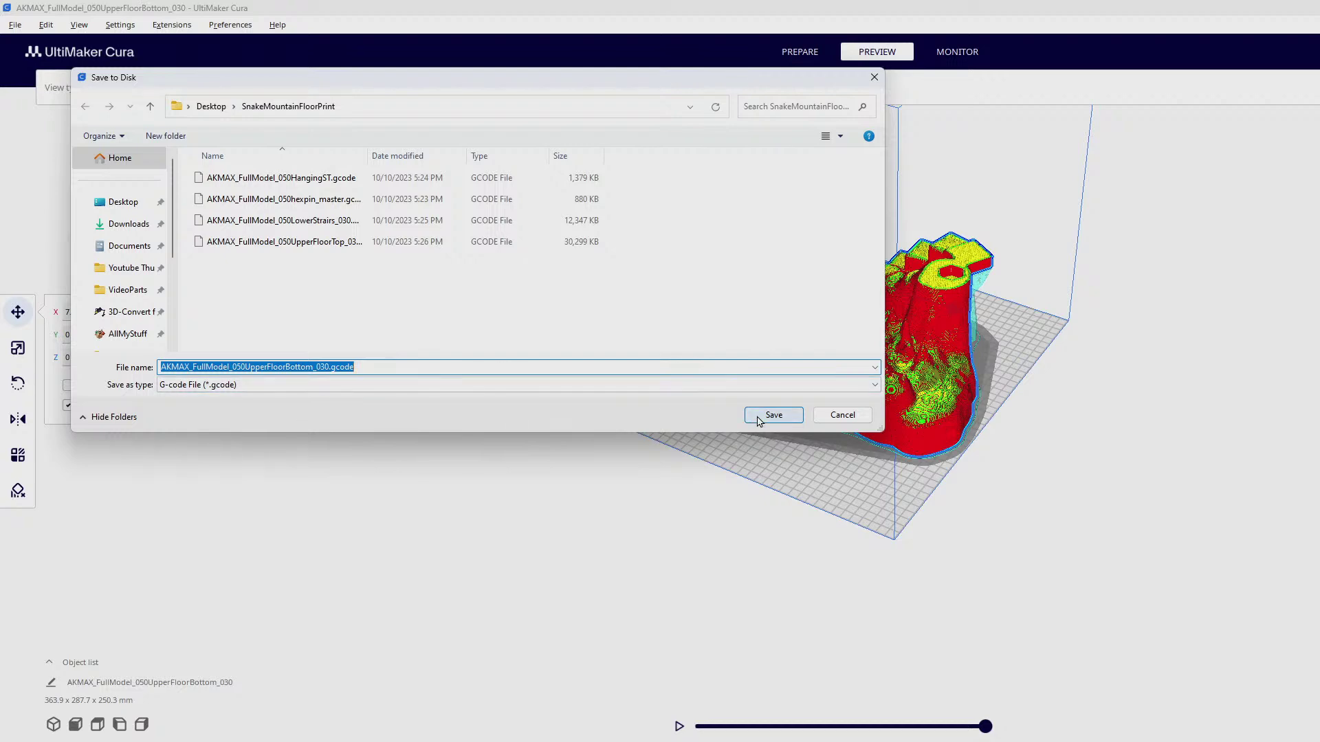
left_click(759, 416)
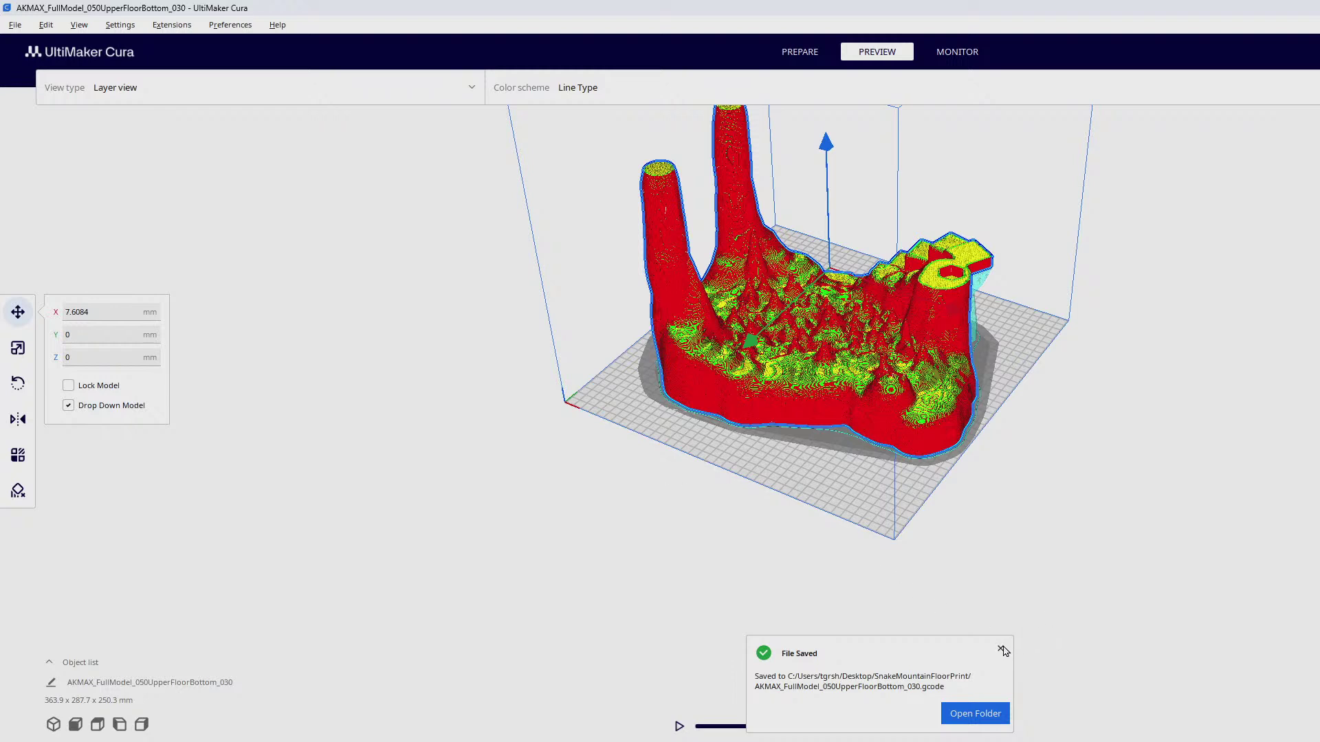
left_click(1002, 649)
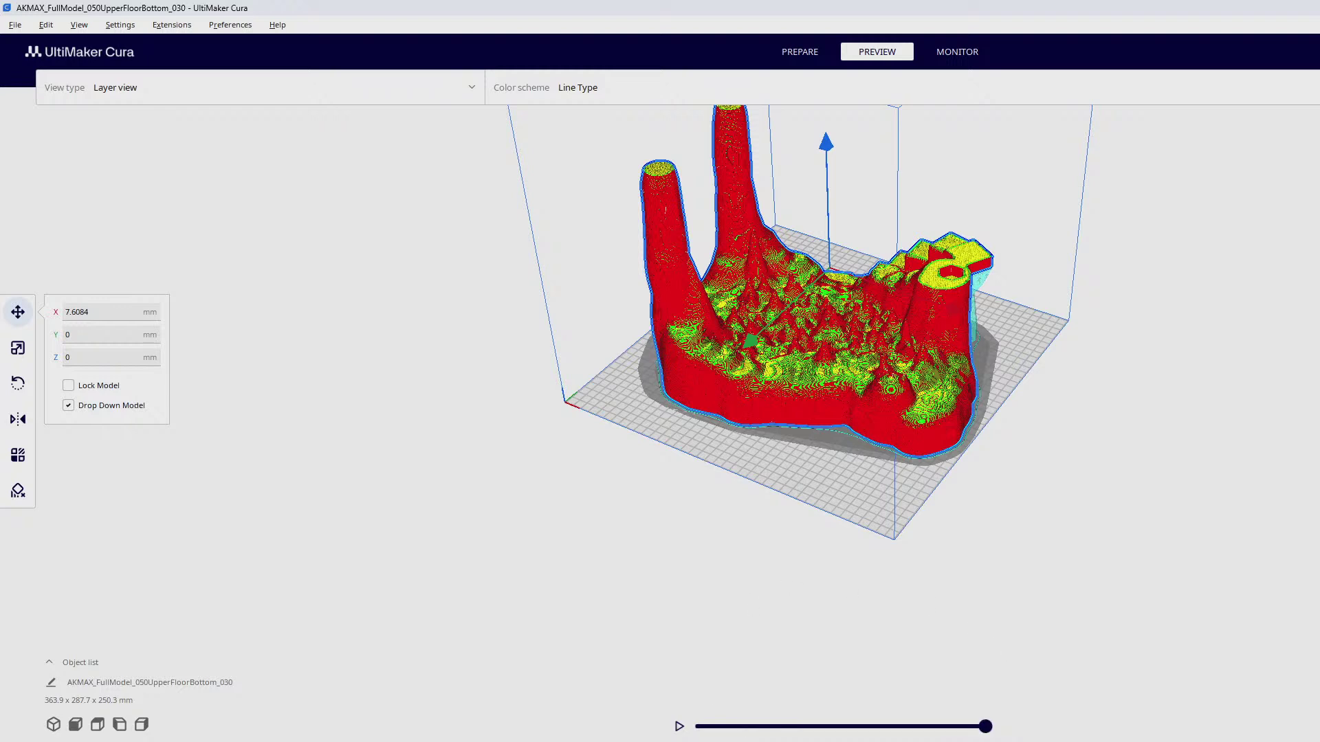